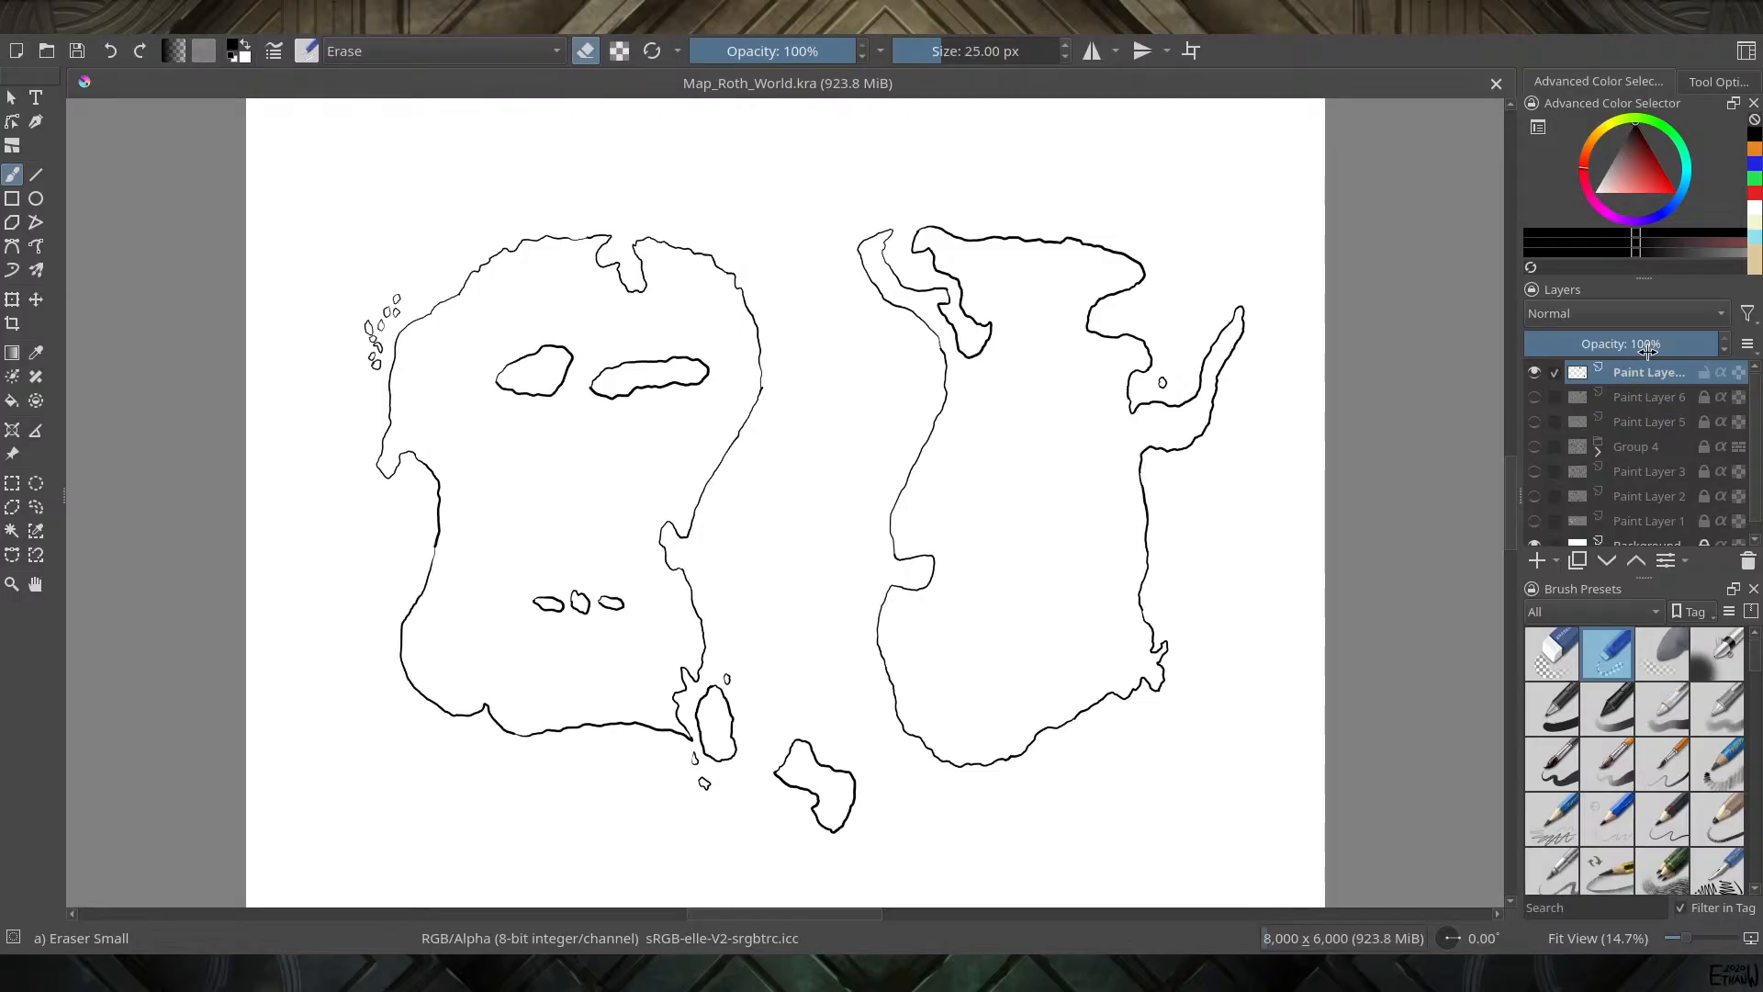
Fade the coastline sketch layer to 37% opacity and lock it beneath a new paint layer
left_click_drag(1647, 349, 1615, 343)
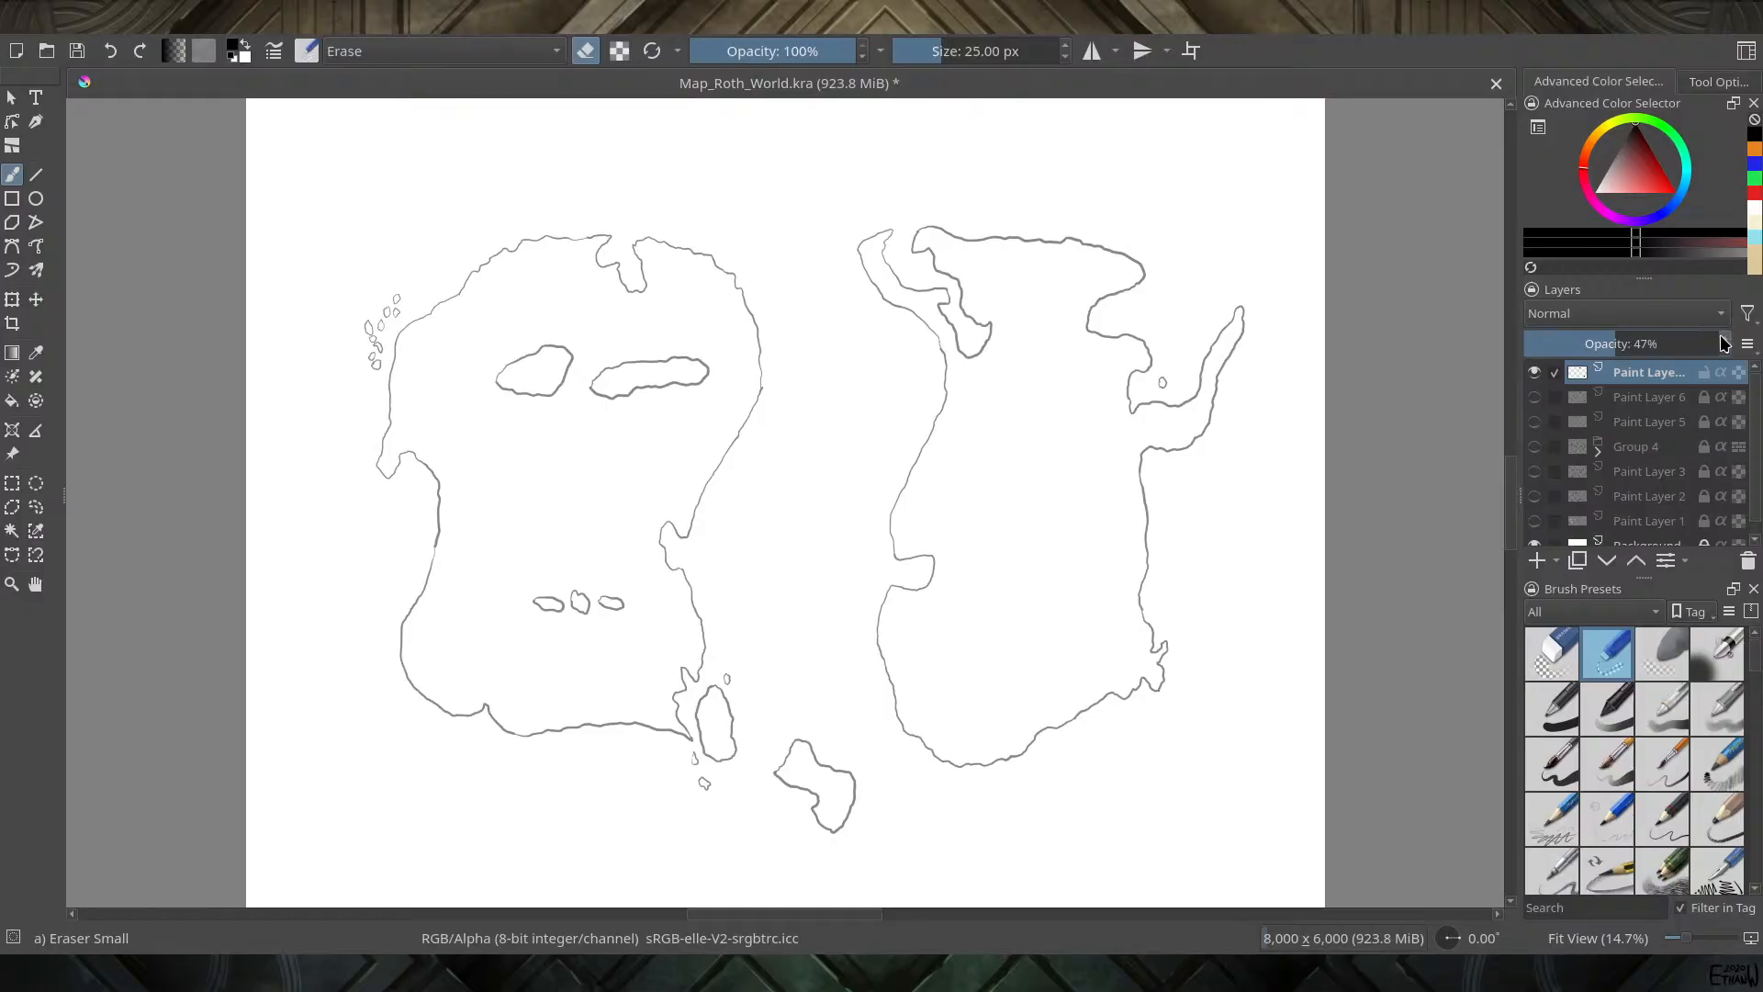
left_click(1602, 345)
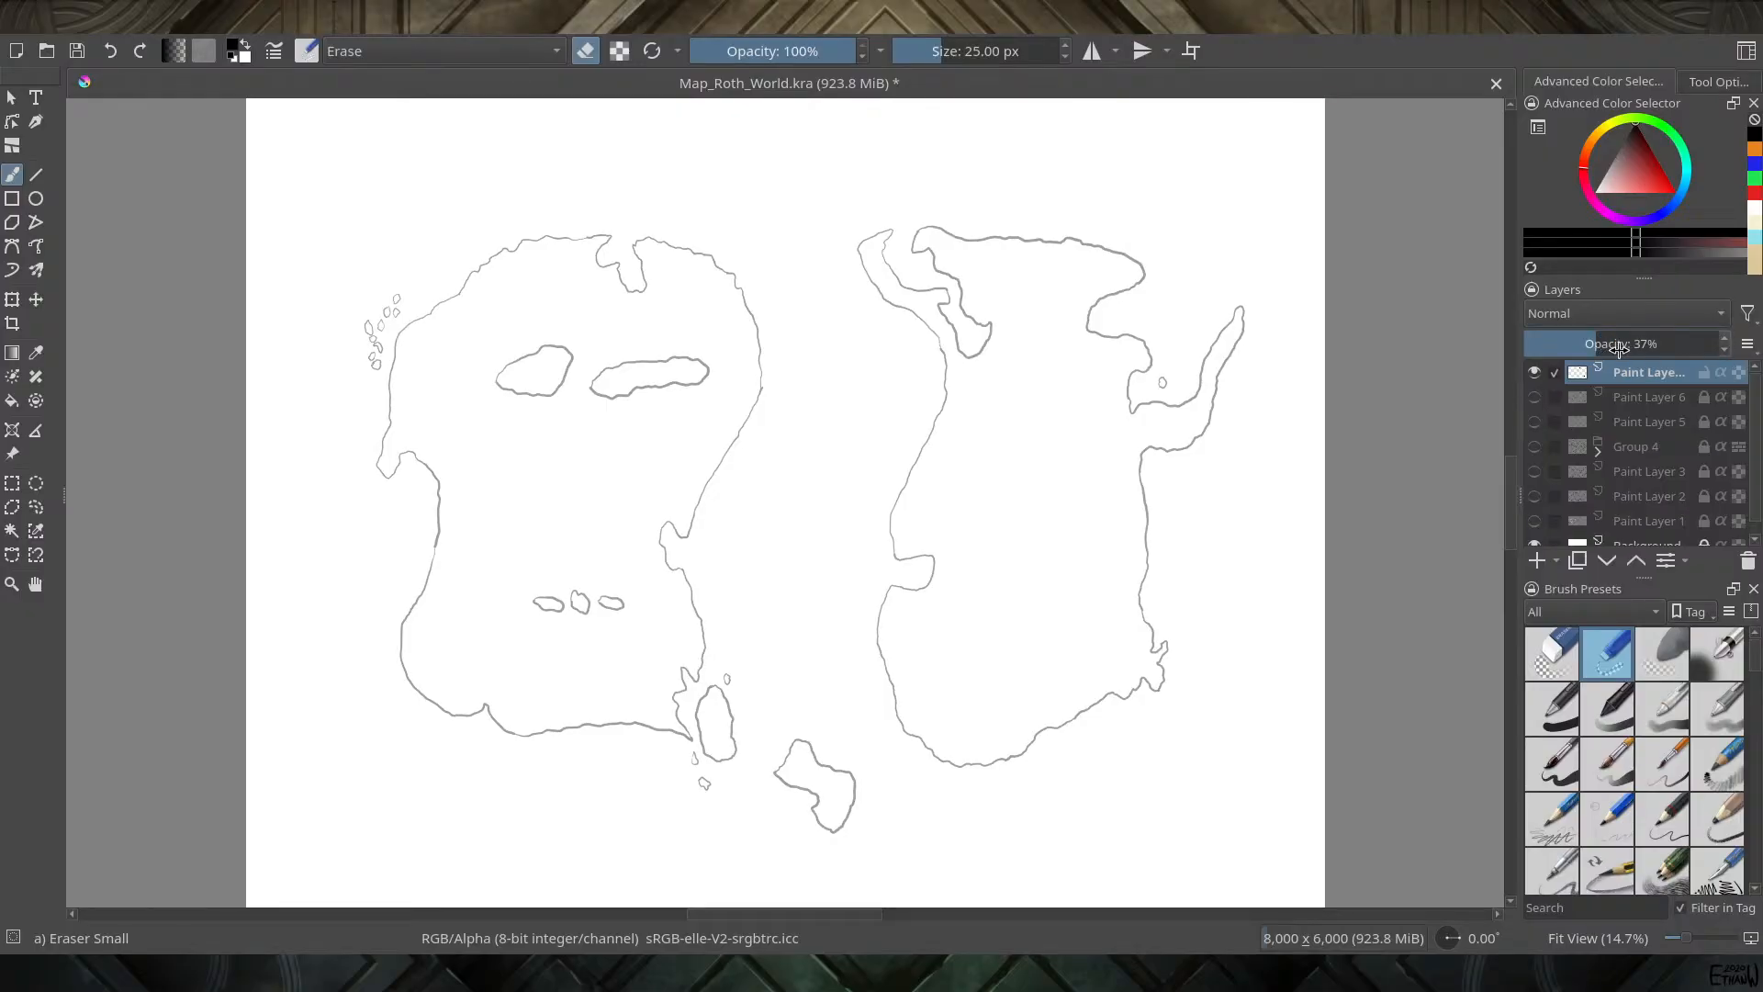
left_click(1536, 561)
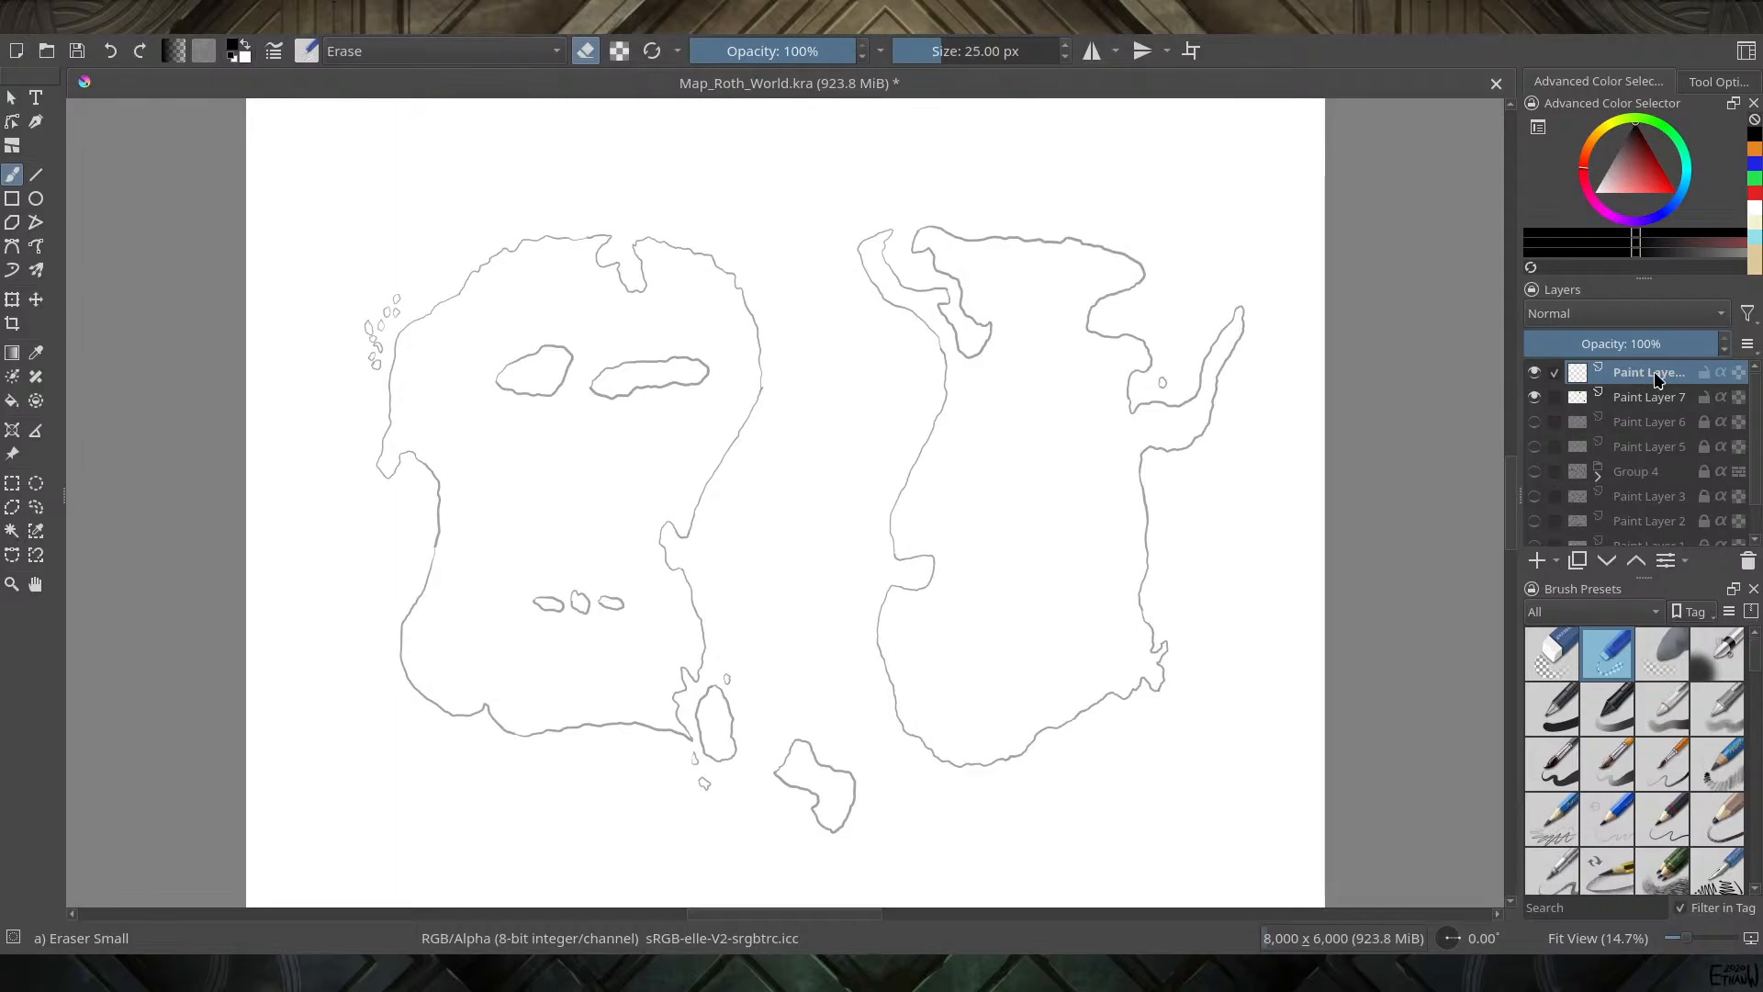
left_click(1704, 397)
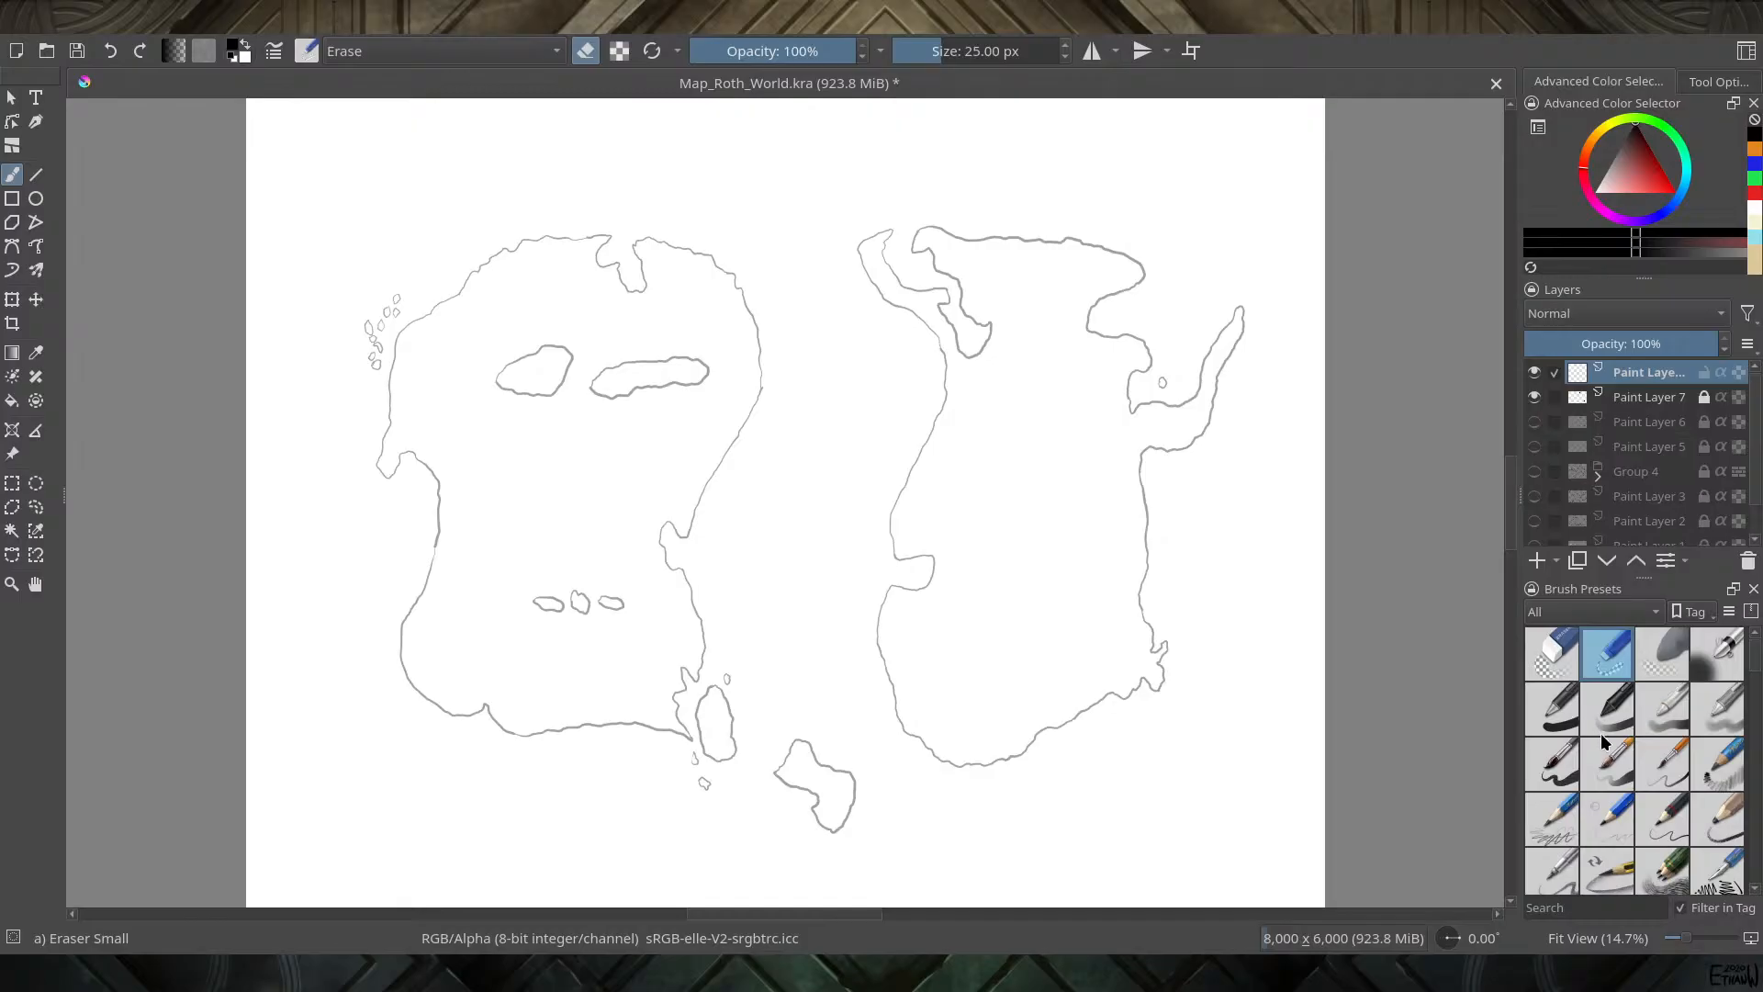
Choose the Basic-1 brush preset and set its size to 5.17 px
scroll(1603, 735, "down", 3)
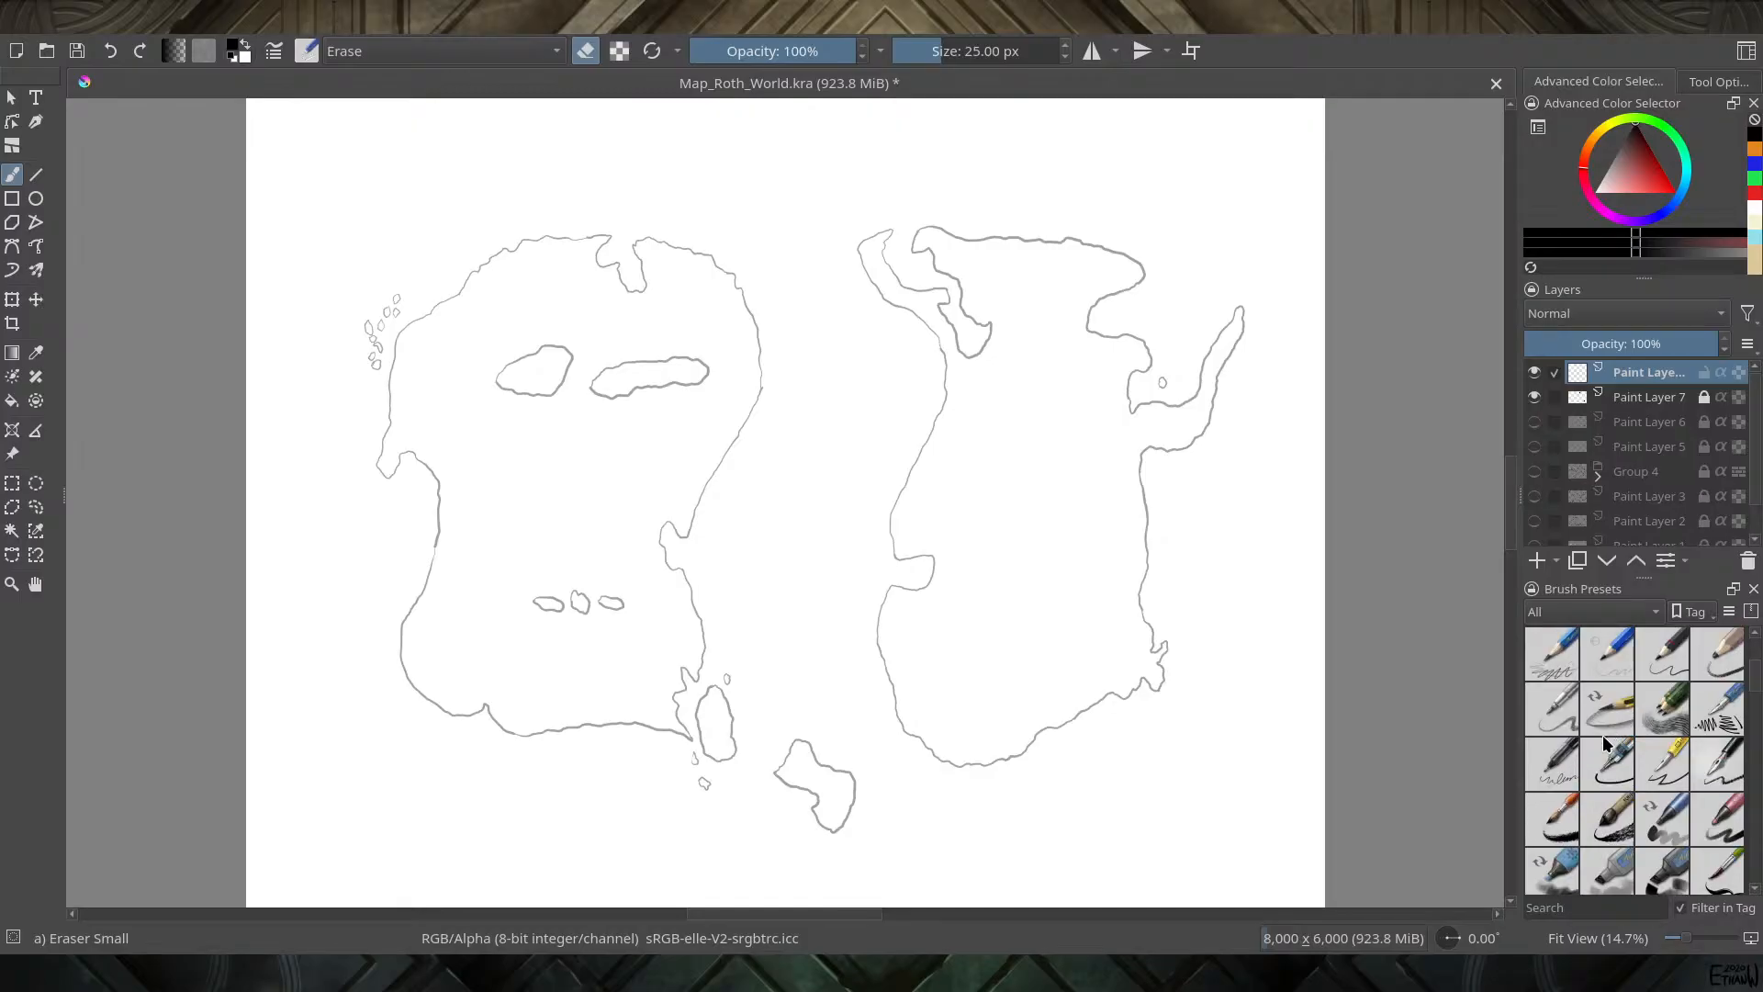
scroll(1581, 742, "up", 3)
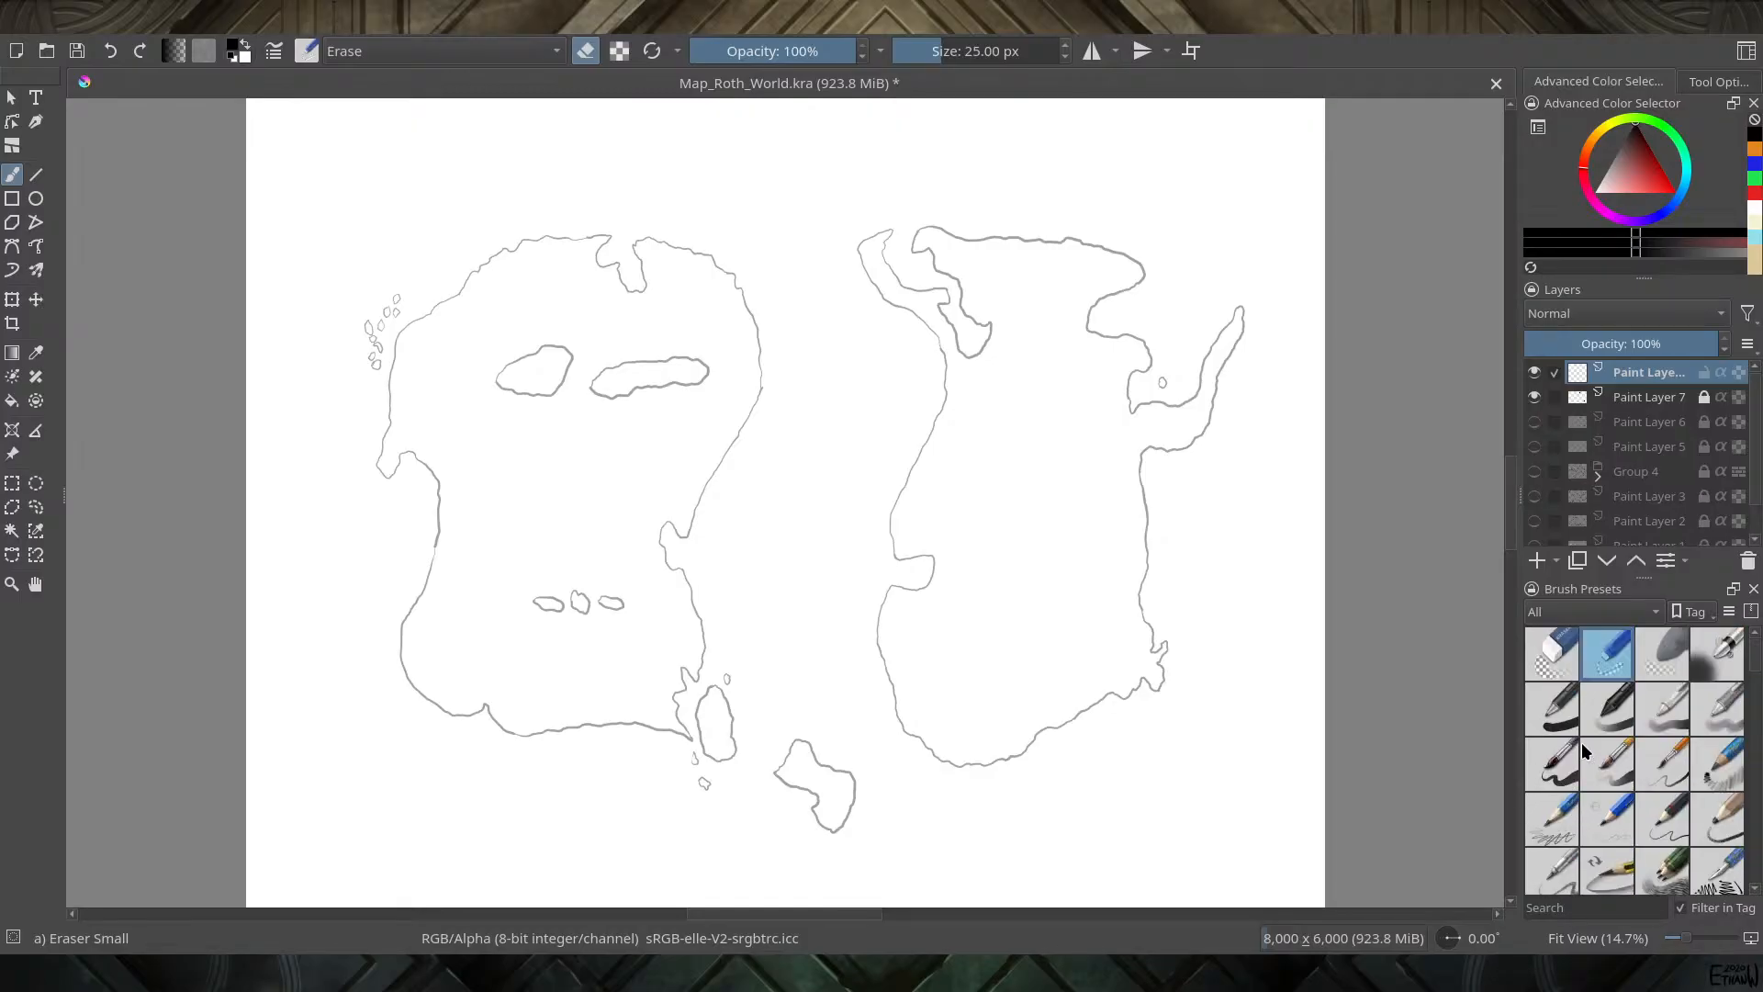
left_click(1552, 718)
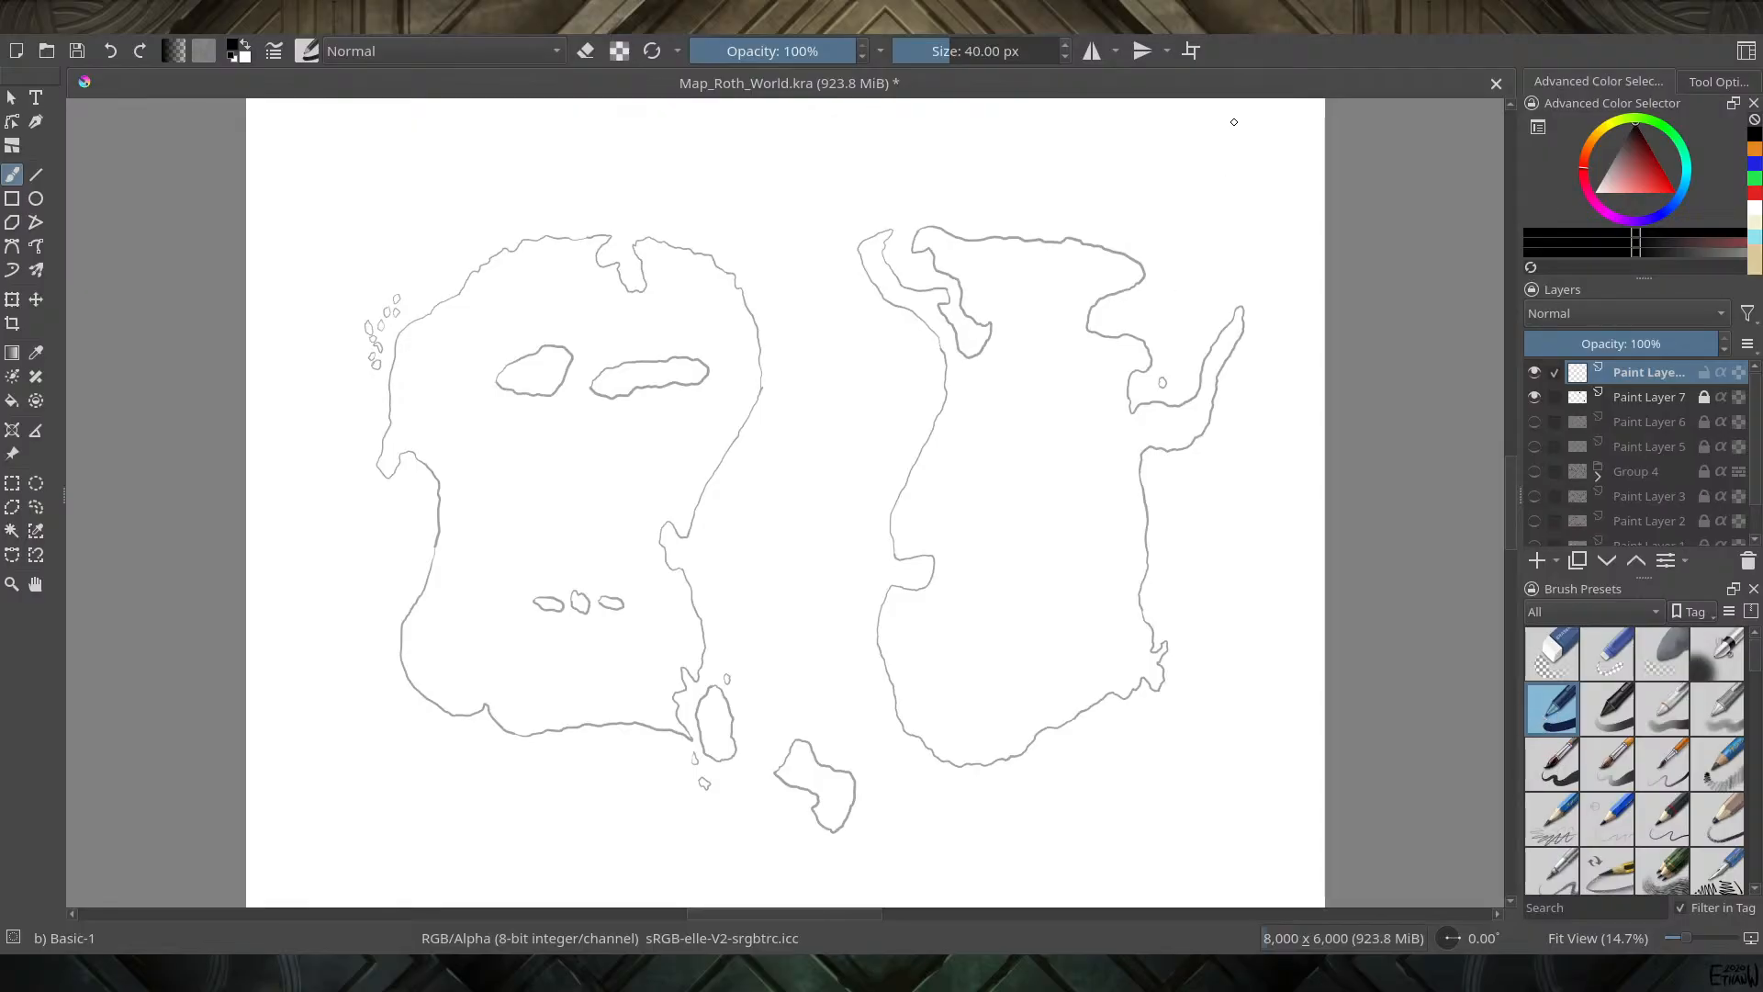
left_click(914, 50)
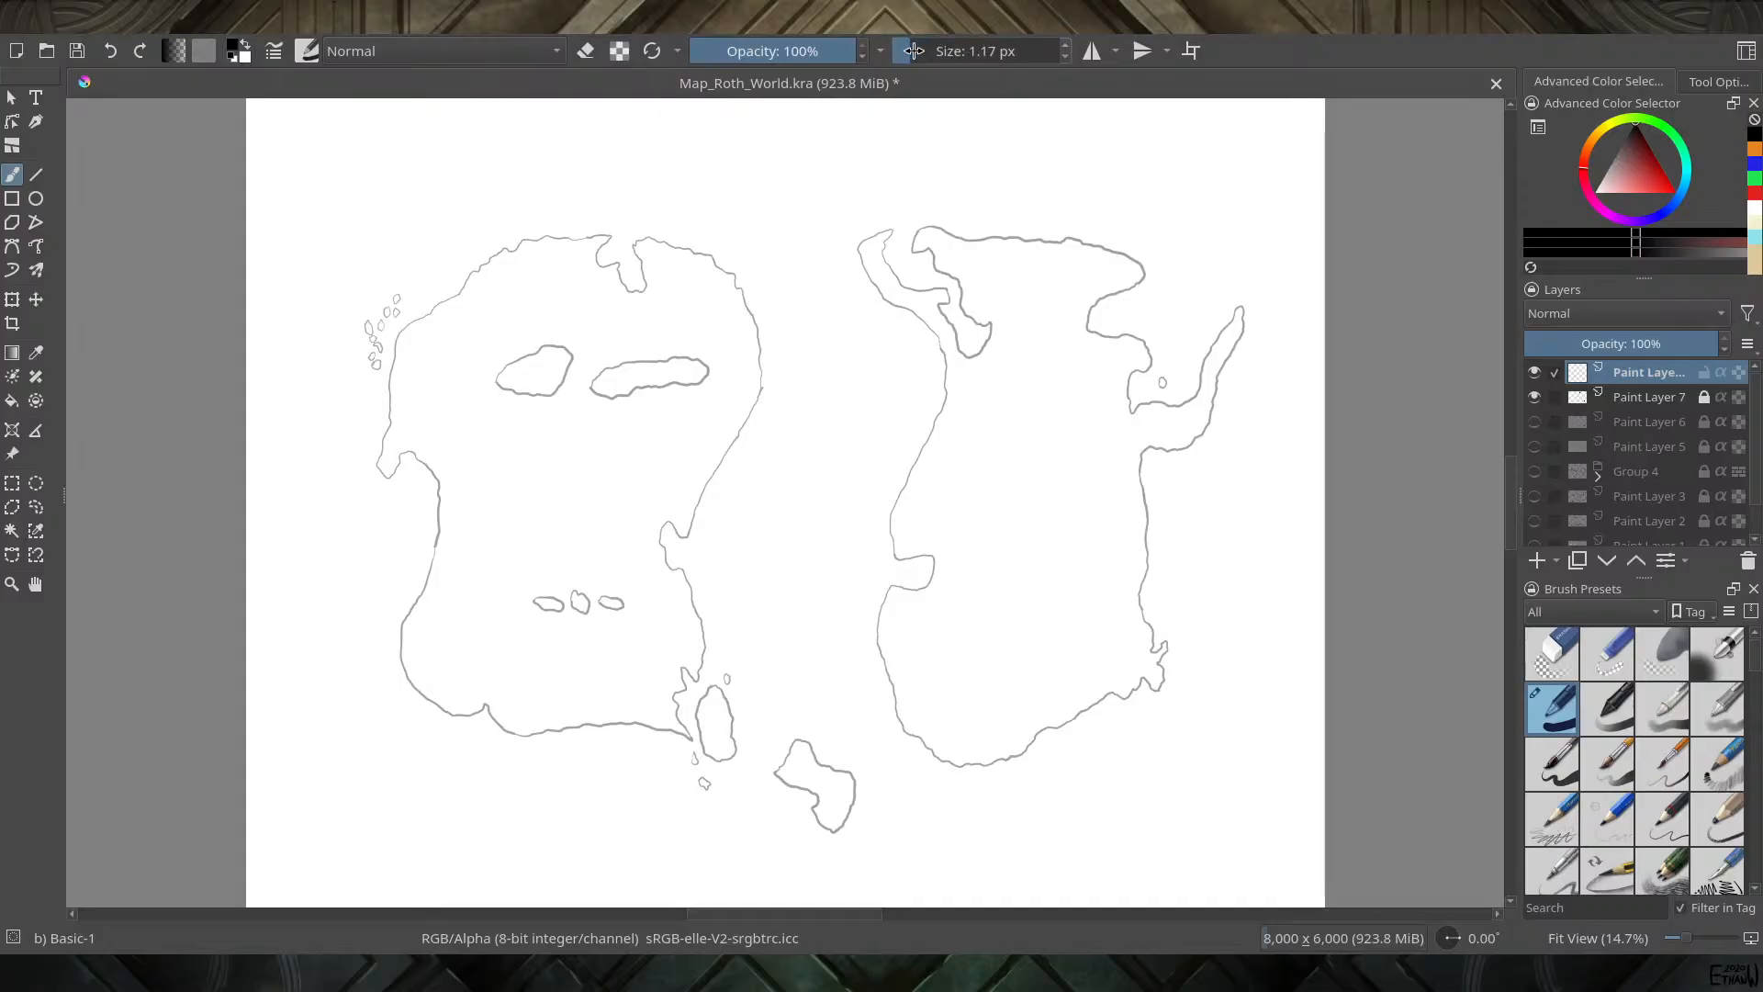
left_click(1065, 44)
left_click(1066, 44)
left_click(1065, 44)
left_click(1065, 44)
Trace the deep inlet on the western continent's north coast in black, following the faded sketch up to the inlet's eastern lip
scroll(617, 379, "up", 9)
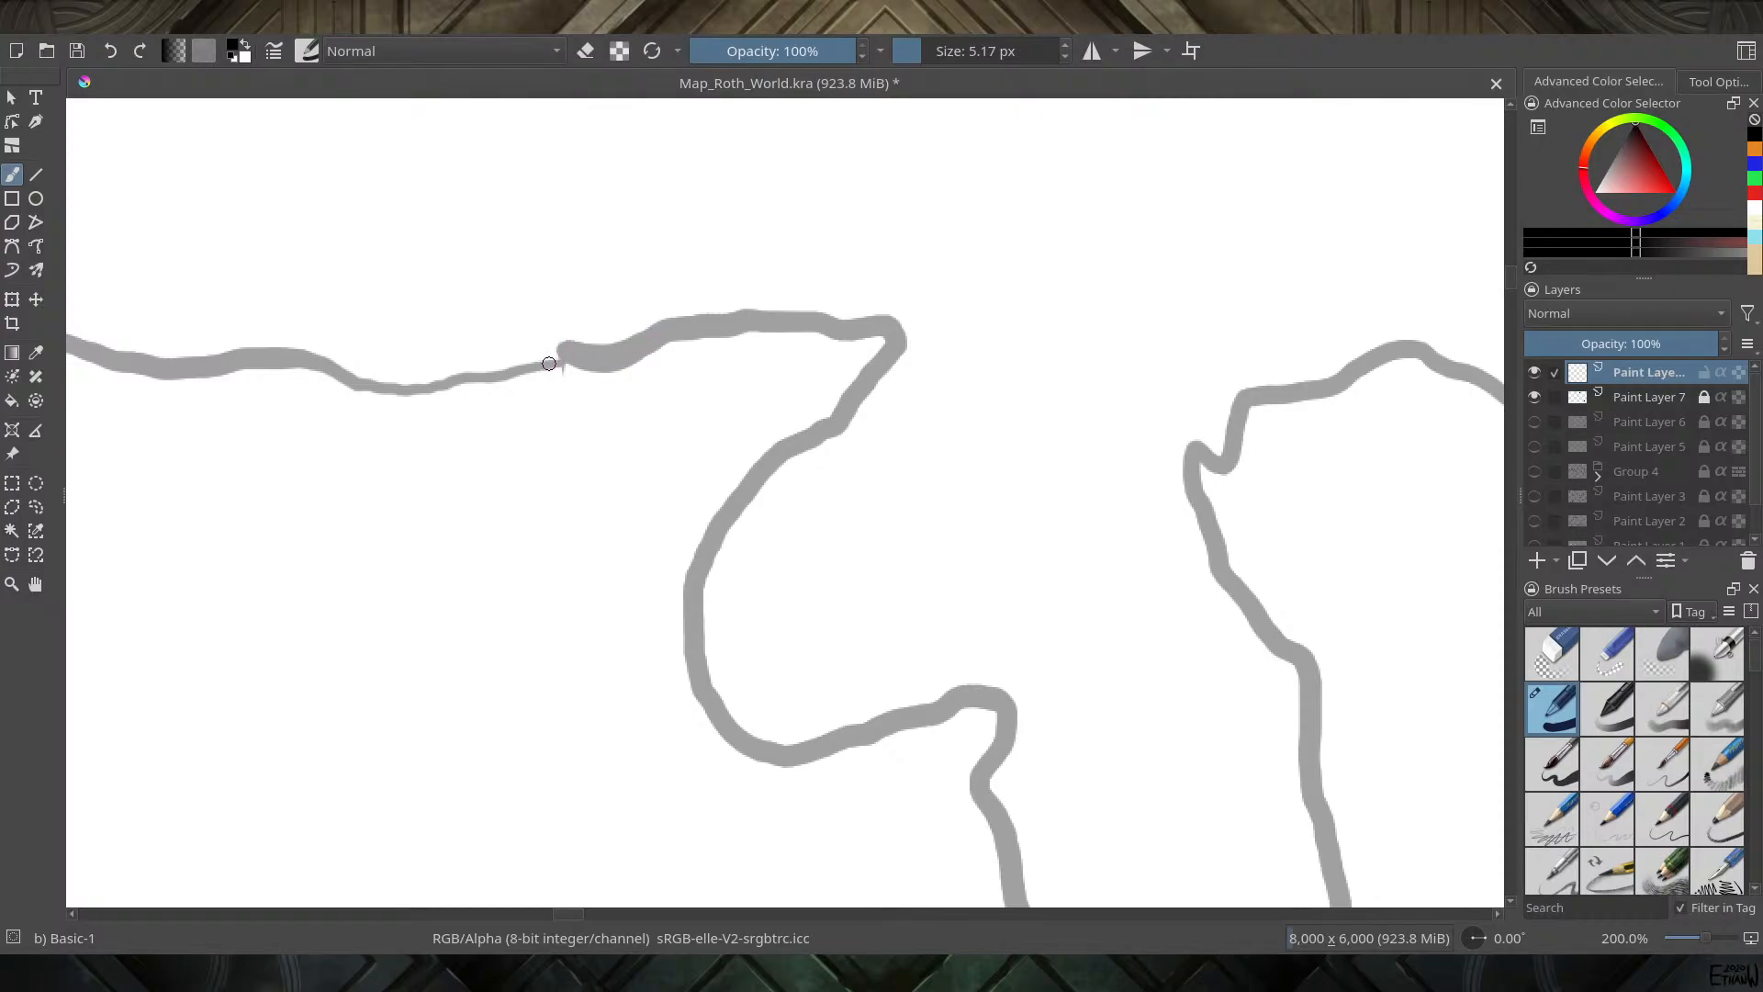
left_click_drag(551, 366, 650, 347)
key("ctrl+z")
scroll(633, 359, "down", 3)
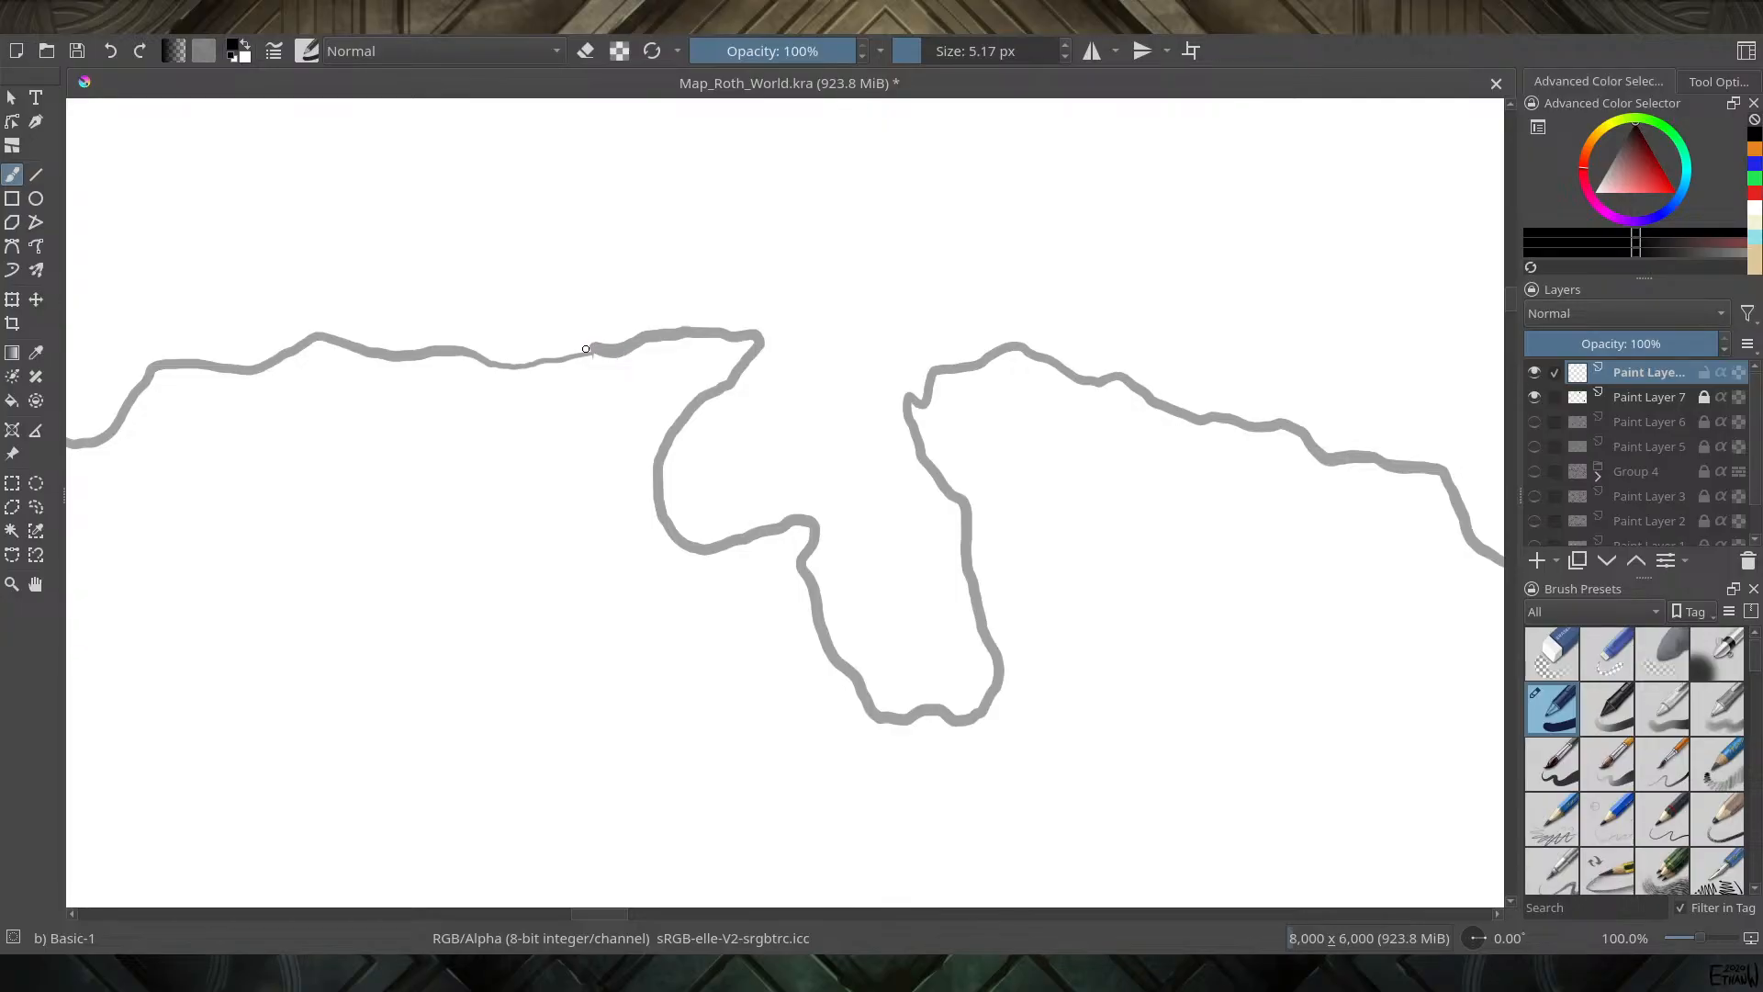
mouse_move(586, 354)
left_mouse_down()
mouse_move(755, 337)
mouse_move(666, 442)
mouse_move(662, 522)
mouse_move(699, 551)
mouse_move(808, 521)
mouse_move(806, 575)
mouse_move(875, 703)
left_mouse_up()
mouse_move(550, 362)
left_mouse_down()
mouse_move(752, 335)
mouse_move(731, 383)
mouse_move(665, 438)
mouse_move(660, 505)
mouse_move(694, 549)
mouse_move(790, 522)
mouse_move(814, 527)
mouse_move(807, 584)
left_mouse_up()
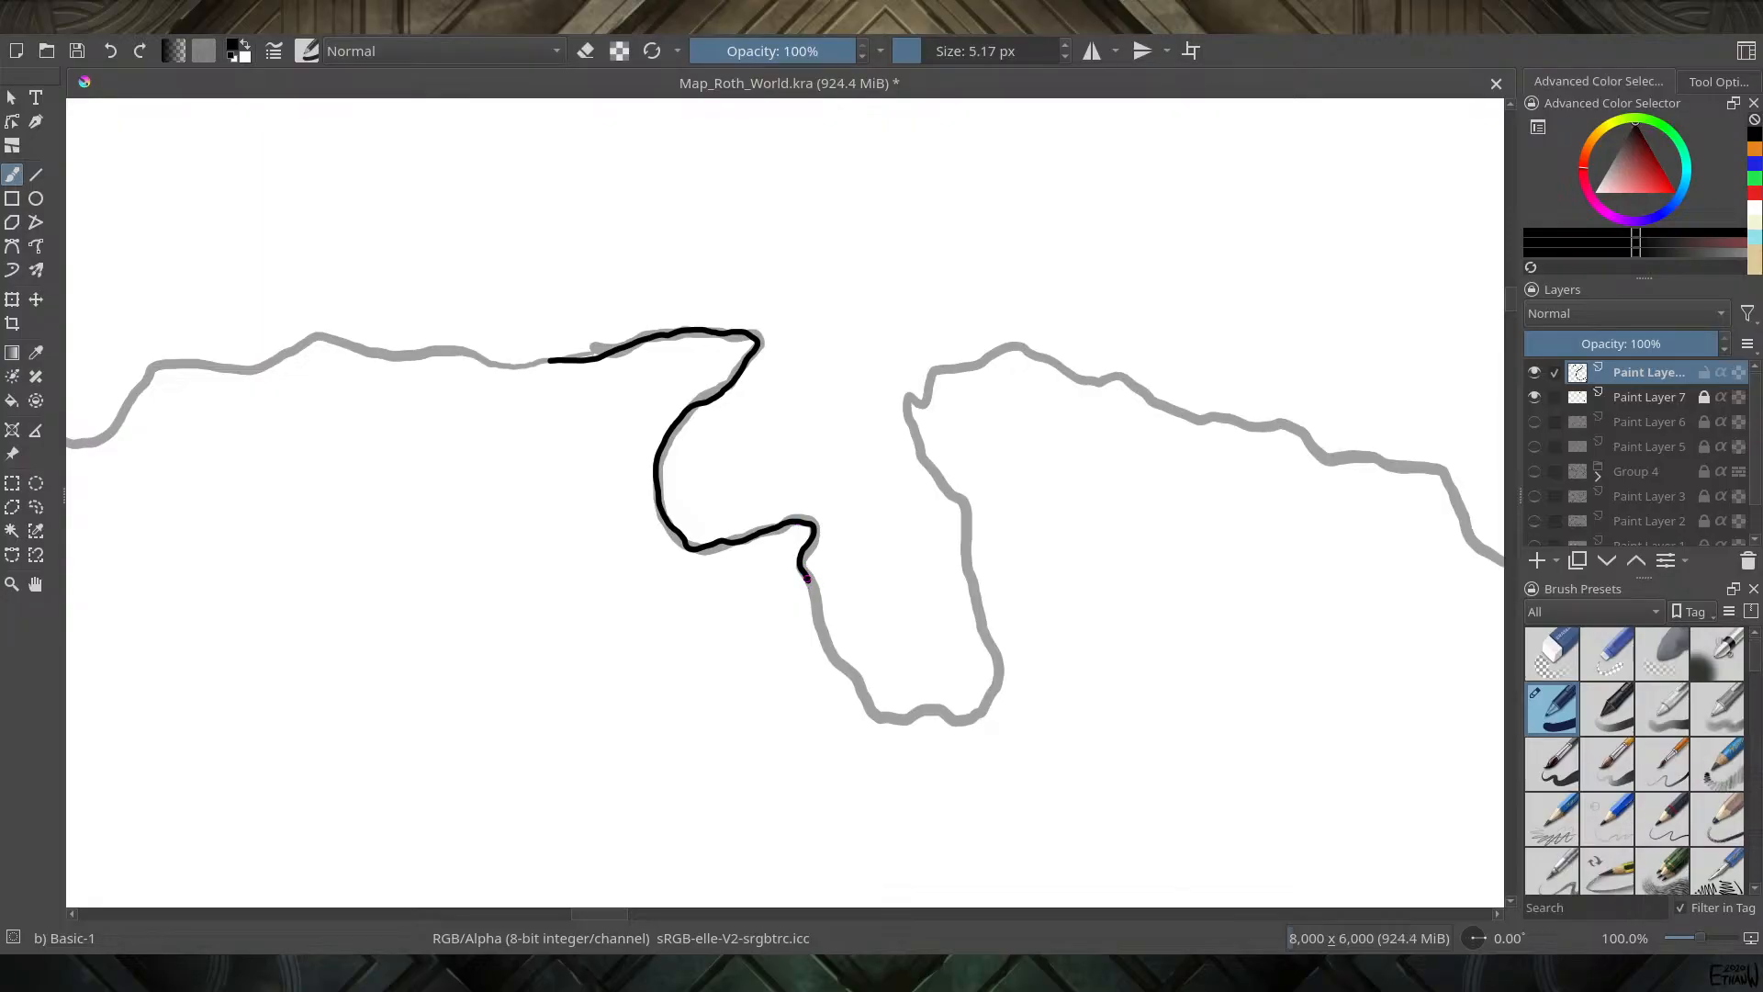
left_click_drag(805, 574, 808, 581)
mouse_move(810, 589)
left_mouse_down()
mouse_move(881, 719)
mouse_move(986, 717)
mouse_move(1003, 665)
mouse_move(962, 504)
mouse_move(911, 429)
mouse_move(908, 401)
mouse_move(949, 367)
left_mouse_up()
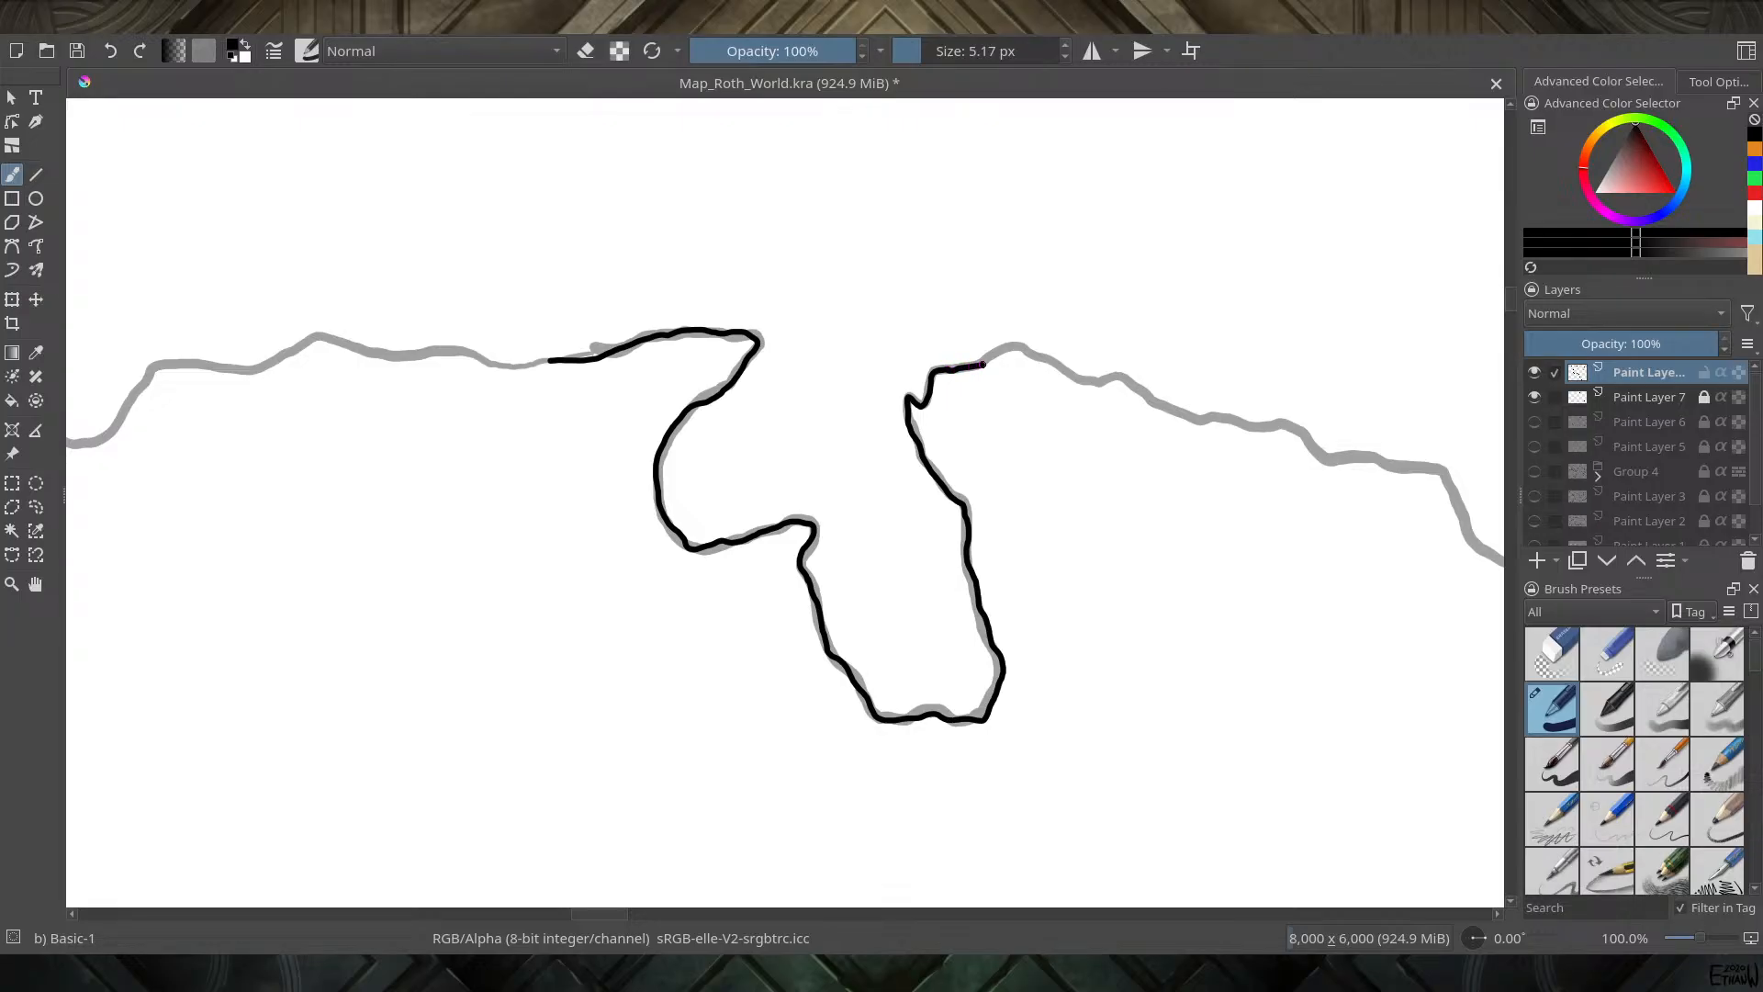
Continue the black outline east of the inlet along the continent's stepped northeastern coast
mouse_move(984, 365)
left_mouse_down()
mouse_move(1013, 346)
mouse_move(1130, 384)
left_mouse_up()
left_click_drag(1155, 396, 1311, 447)
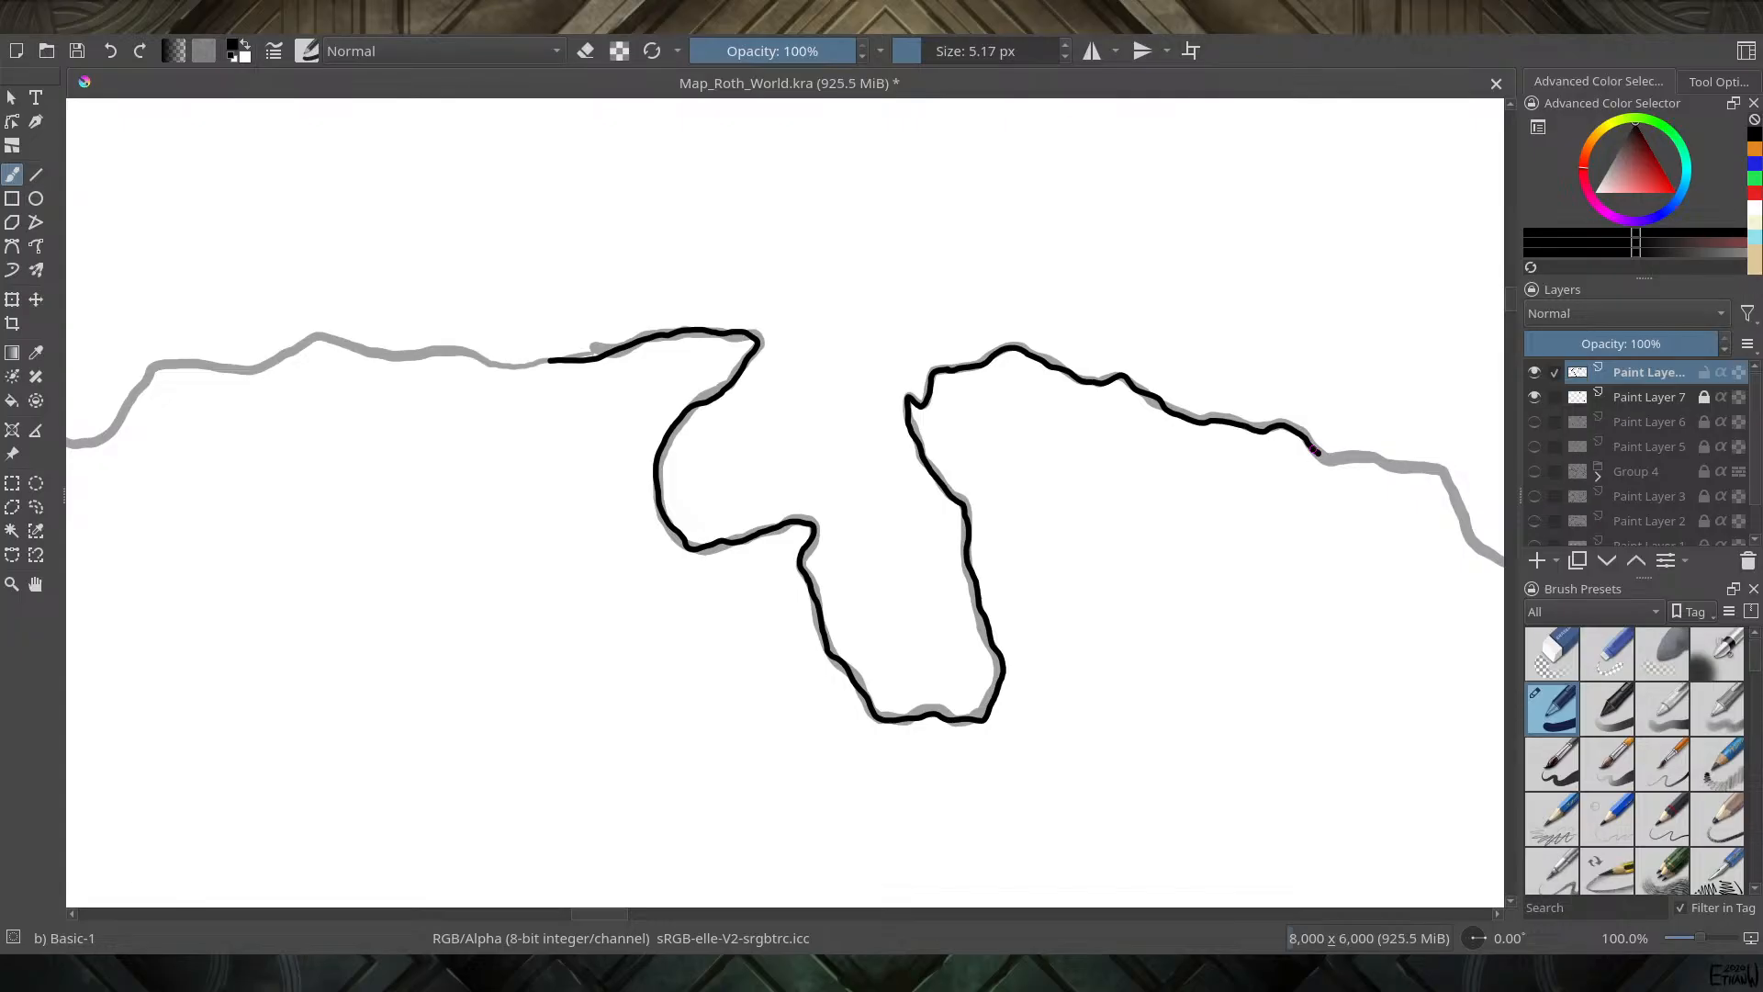
mouse_move(1107, 484)
left_mouse_down()
mouse_move(1129, 444)
mouse_move(913, 512)
mouse_move(606, 409)
mouse_move(619, 369)
left_mouse_up()
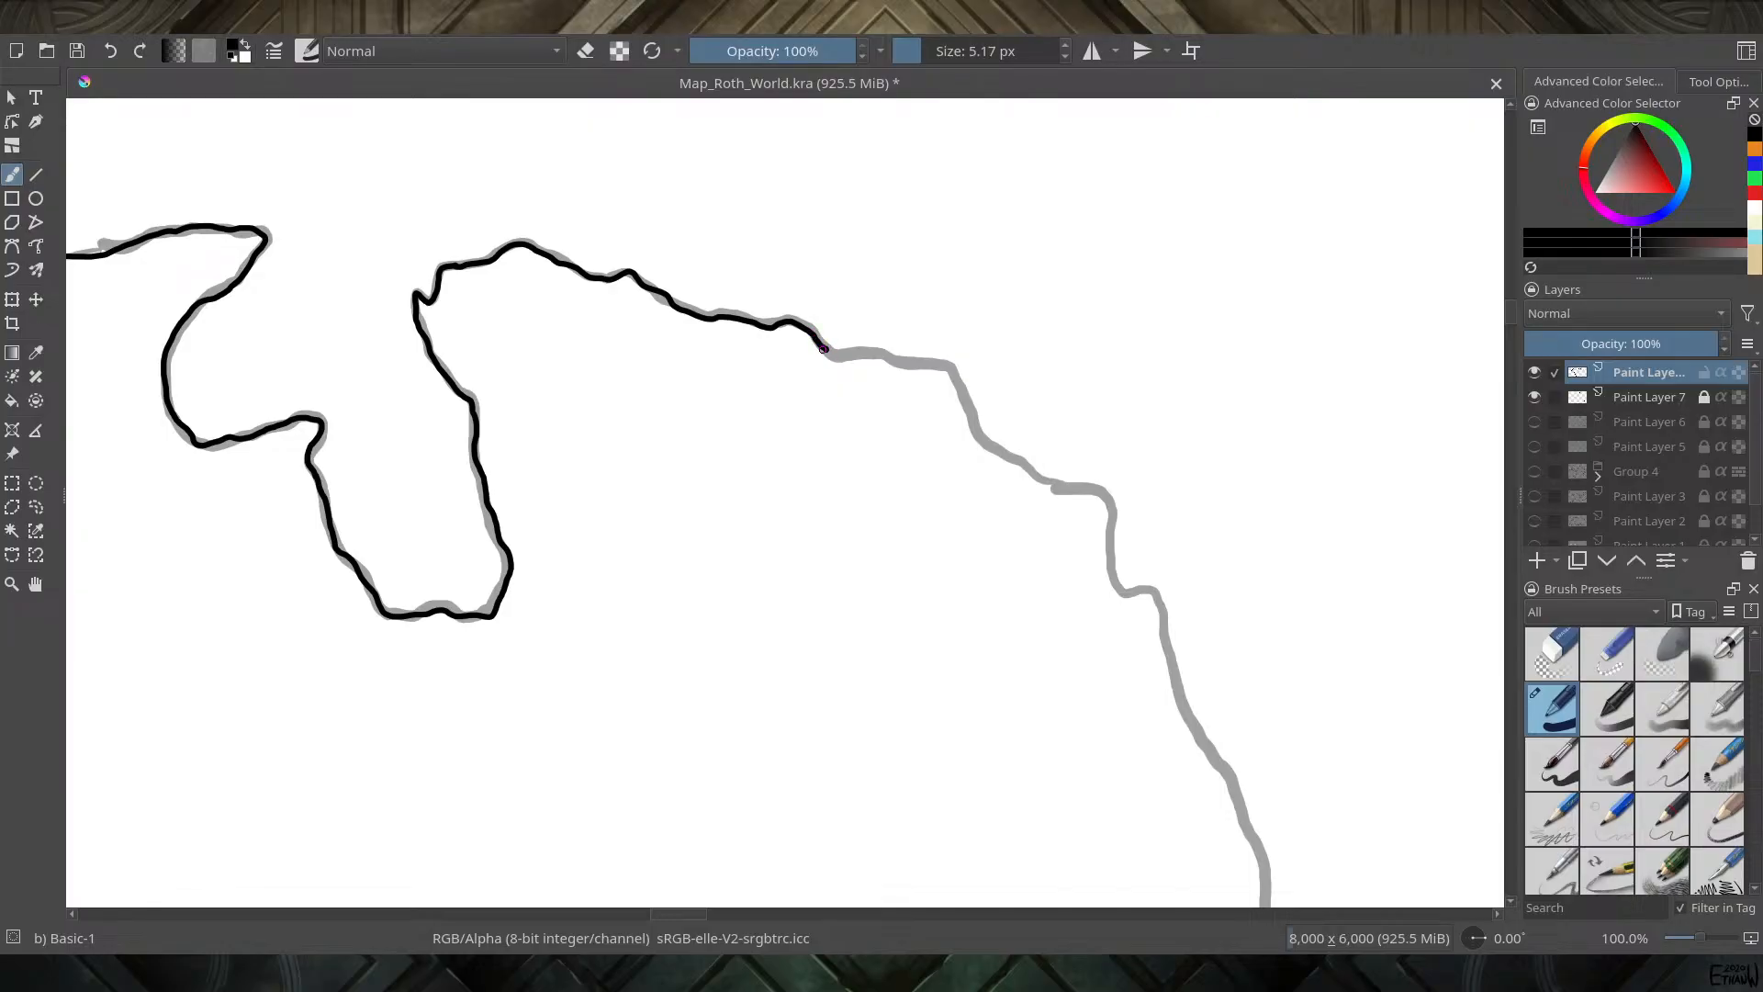
mouse_move(827, 350)
left_mouse_down()
mouse_move(948, 368)
mouse_move(981, 446)
mouse_move(1107, 496)
mouse_move(1106, 564)
left_mouse_up()
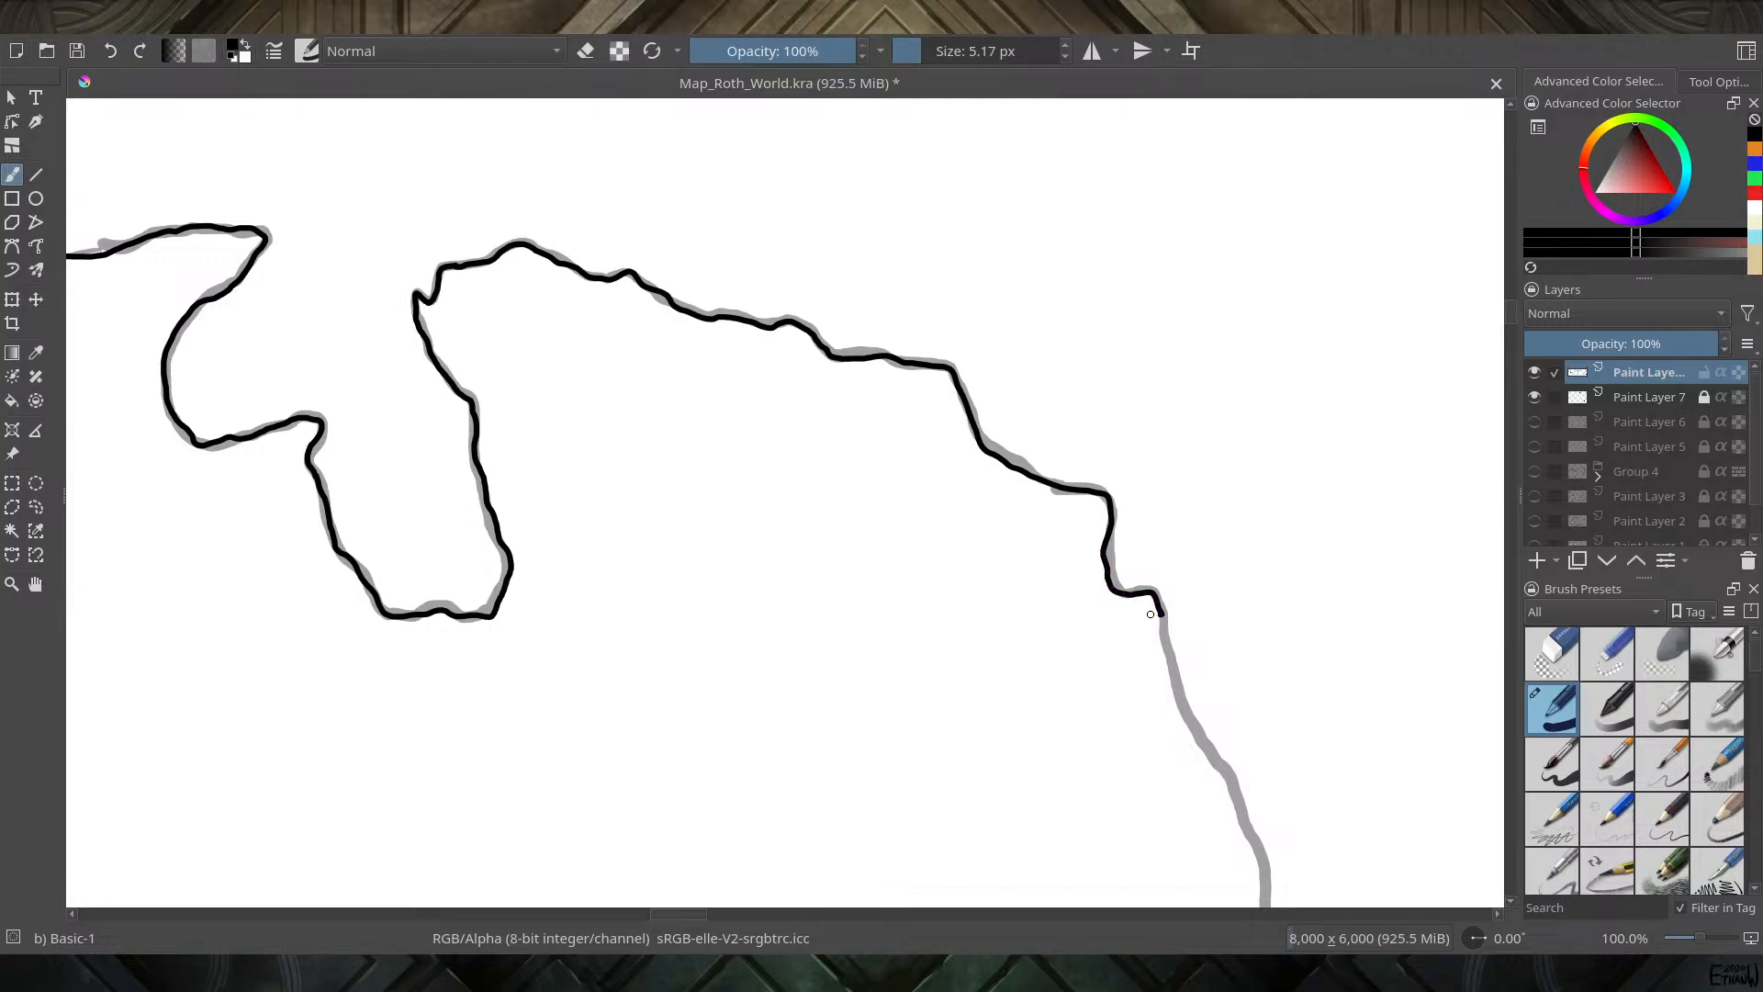
Trace the continent's upper east coast southward, past its easternmost bulge and onto the inward diagonal
mouse_move(1151, 613)
left_mouse_down()
mouse_move(916, 503)
mouse_move(826, 310)
left_mouse_up()
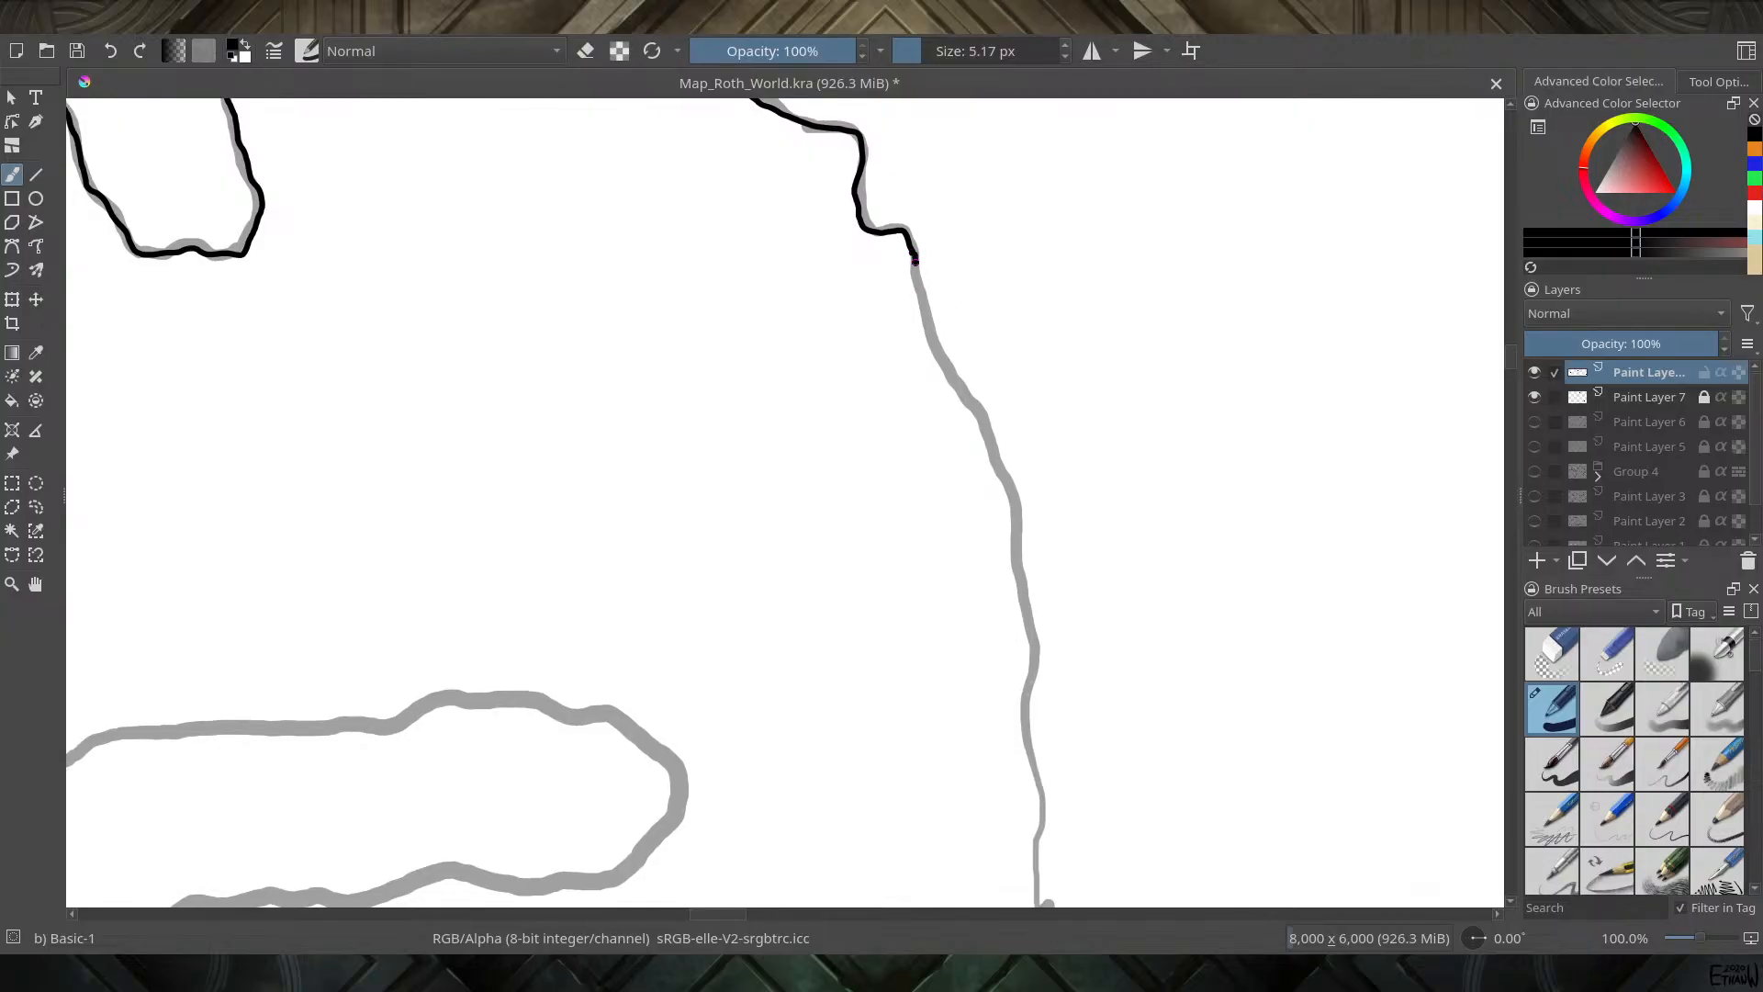
mouse_move(919, 301)
left_mouse_down()
mouse_move(991, 430)
mouse_move(1015, 524)
mouse_move(1041, 796)
left_mouse_up()
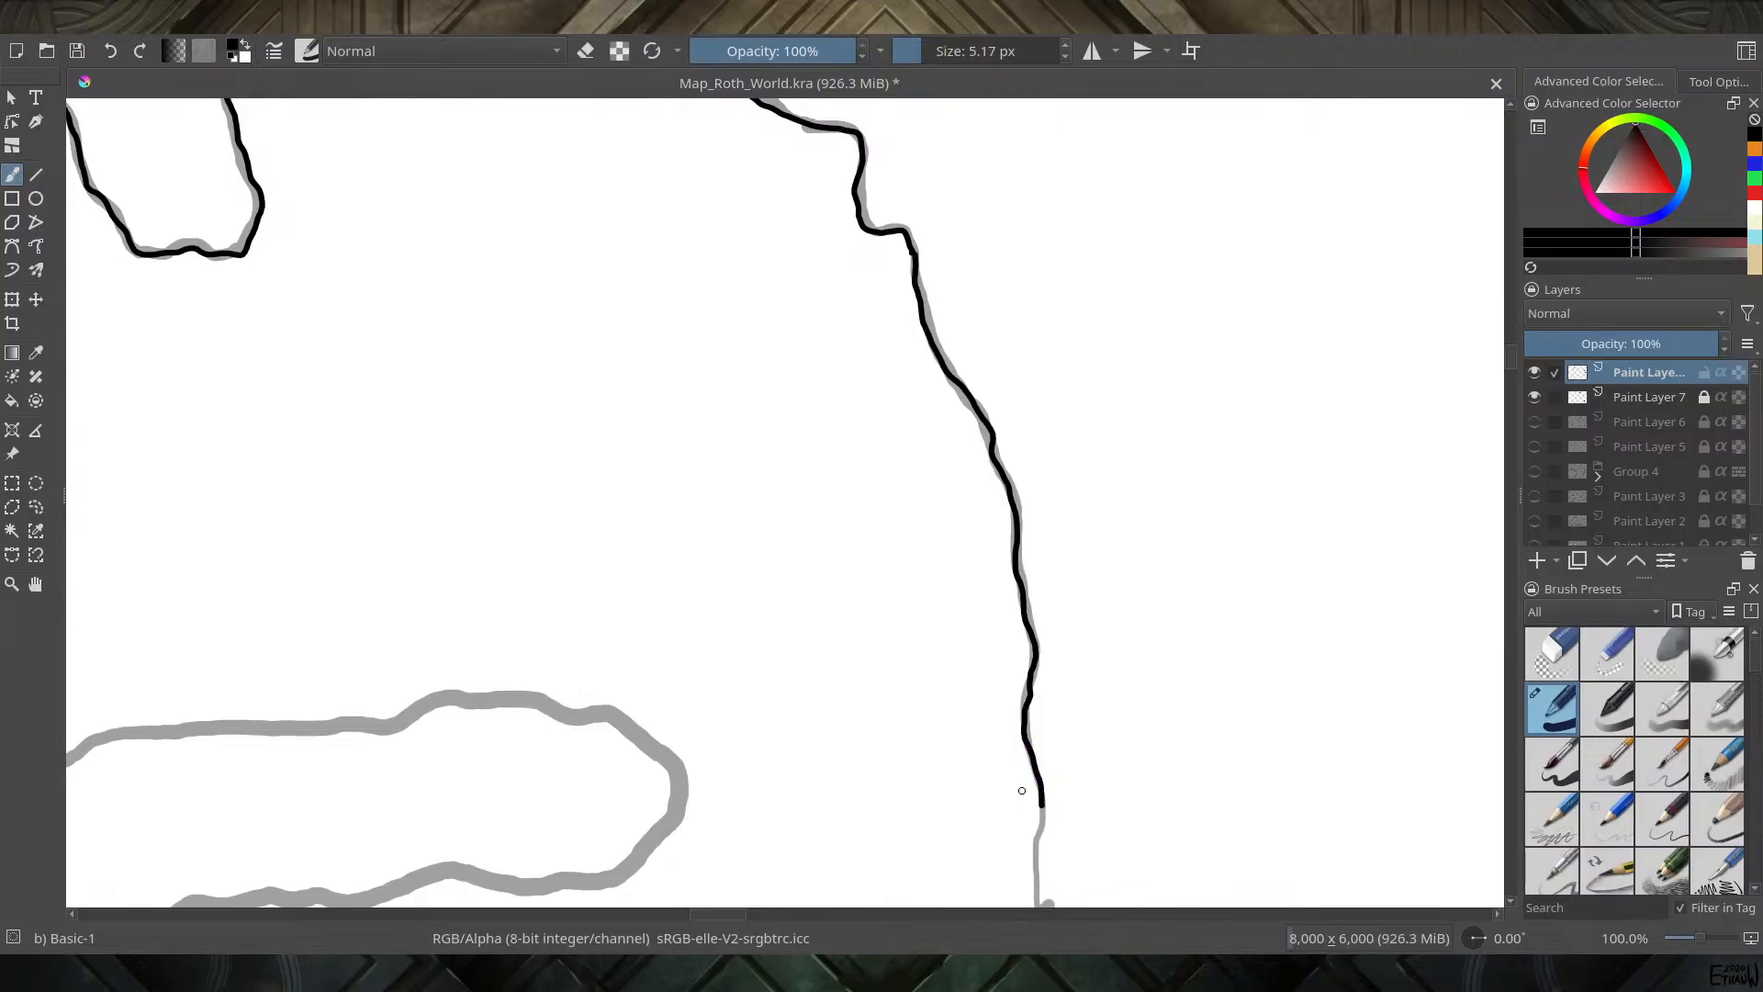
mouse_move(892, 589)
left_mouse_down()
mouse_move(873, 502)
mouse_move(913, 150)
left_mouse_up()
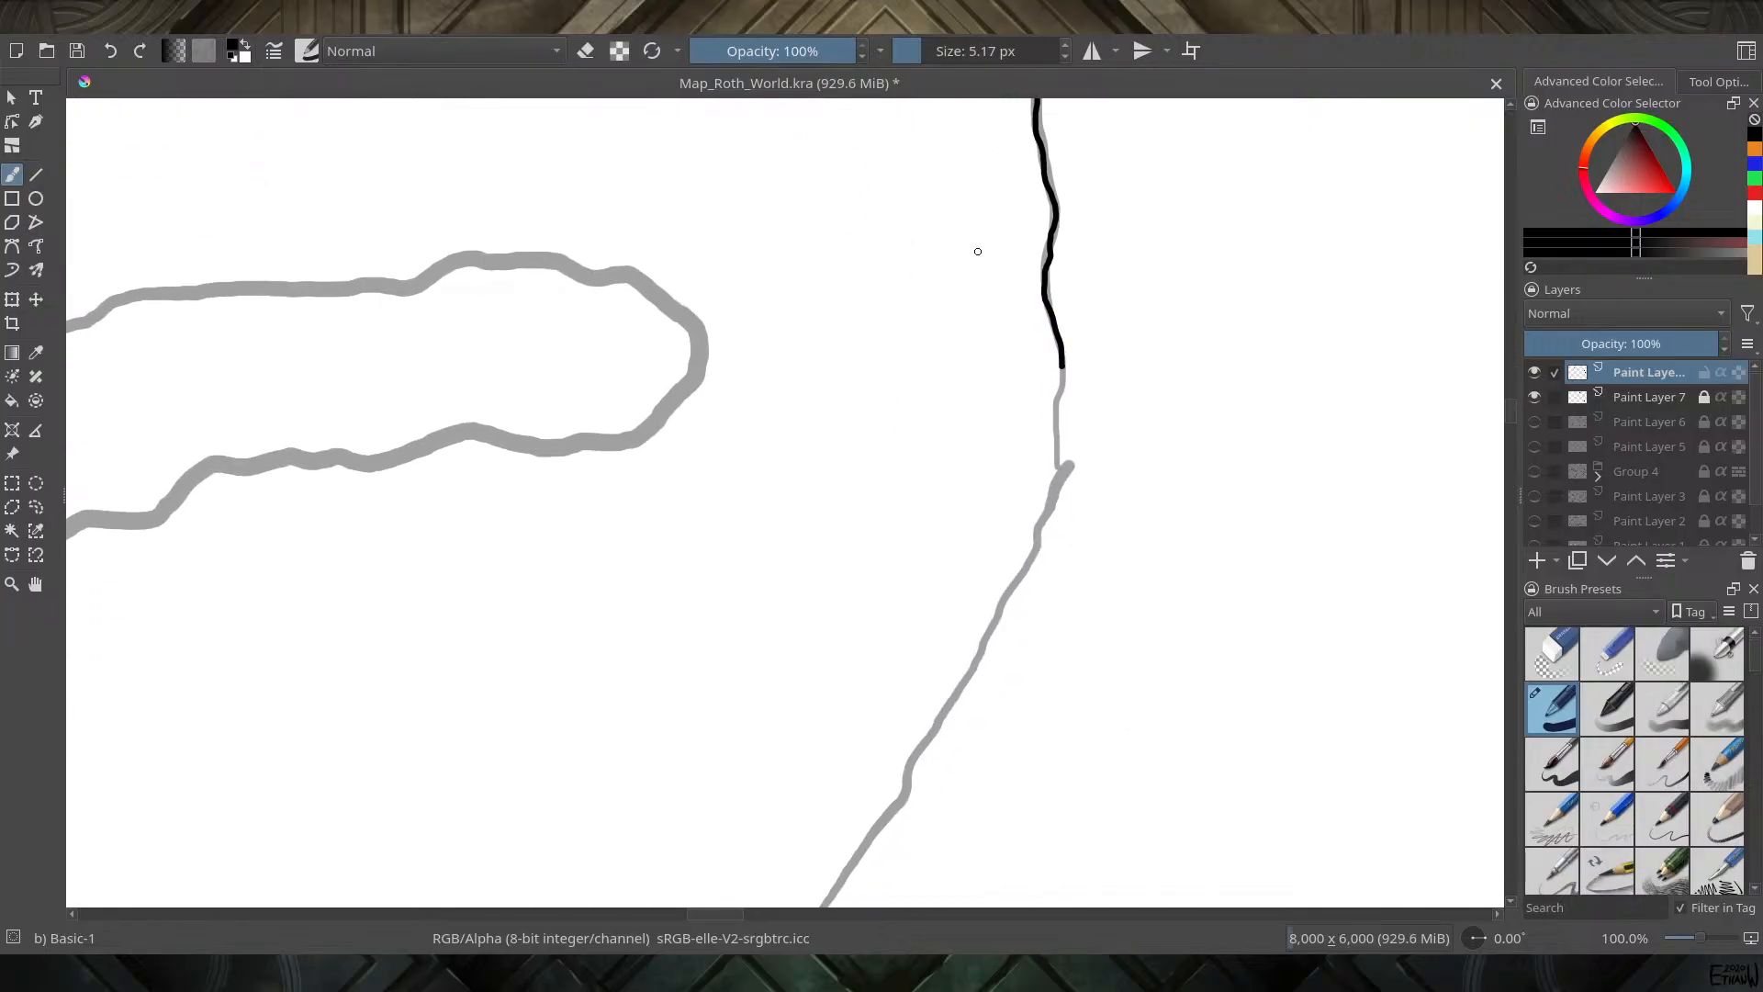
left_click_drag(1005, 615, 943, 434)
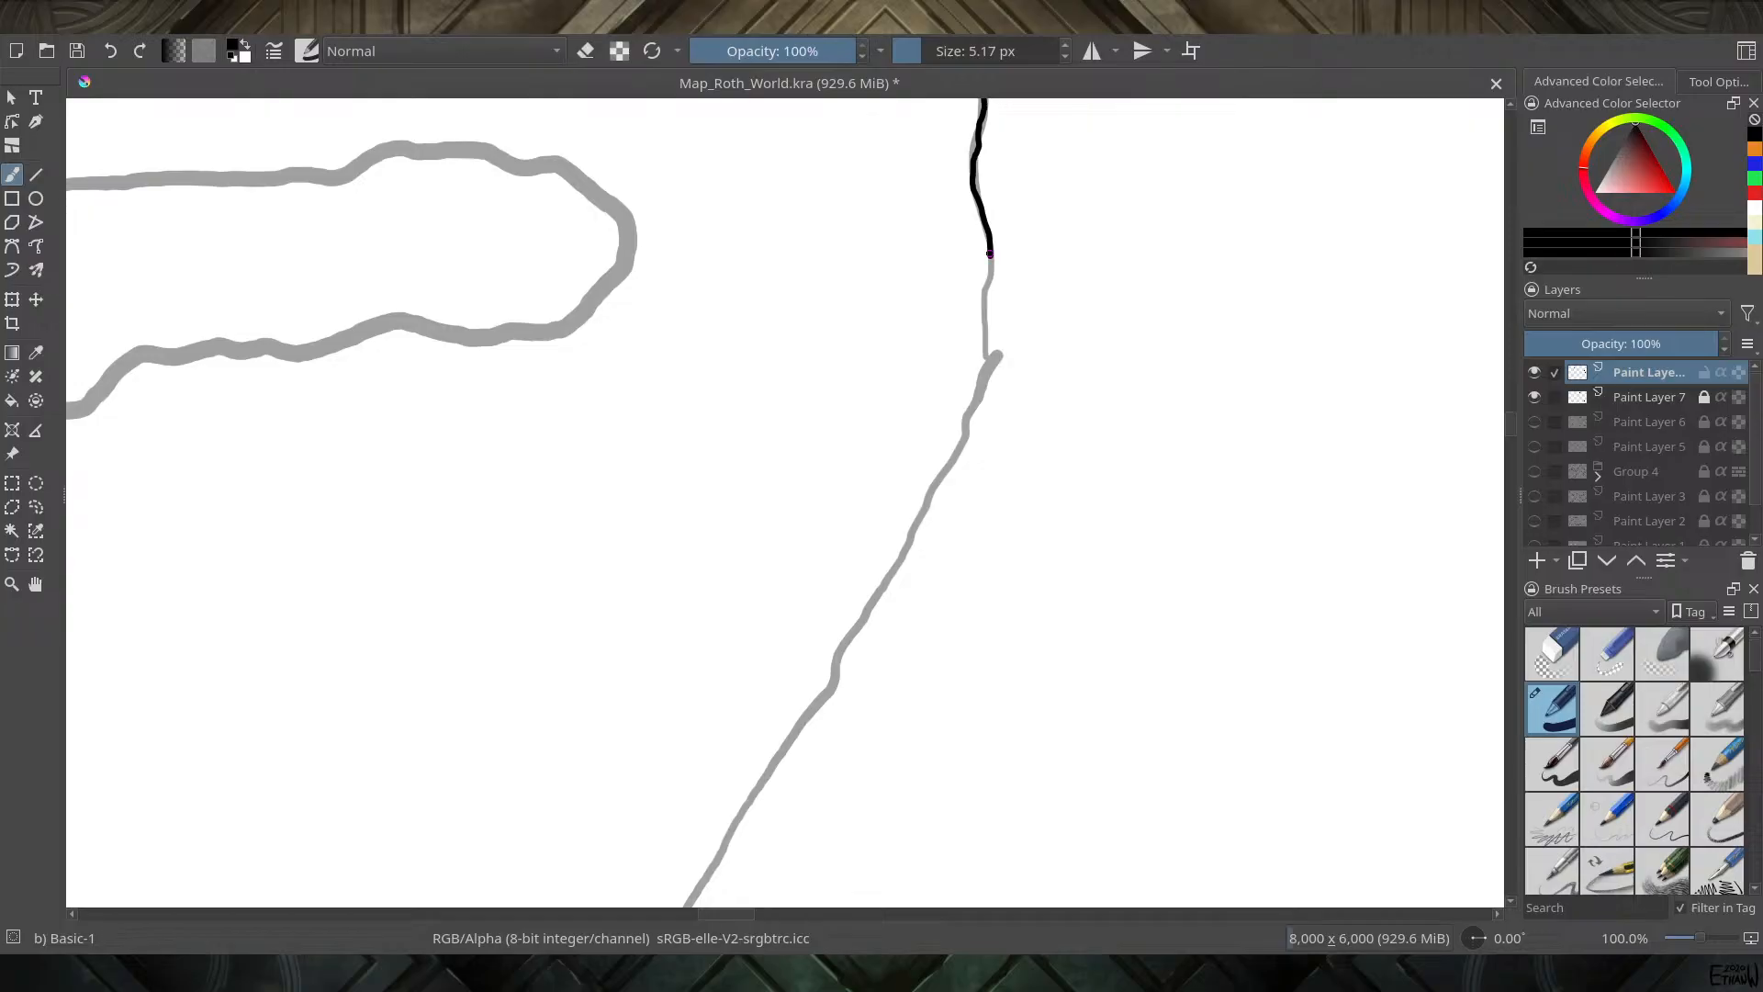
mouse_move(989, 276)
left_mouse_down()
mouse_move(992, 361)
mouse_move(957, 449)
mouse_move(723, 850)
left_mouse_up()
Trace the rest of the inward diagonal, the hooked bay on the east coast and the shoreline south of it
mouse_move(792, 585)
left_mouse_down()
mouse_move(1092, 39)
mouse_move(1067, 91)
left_mouse_up()
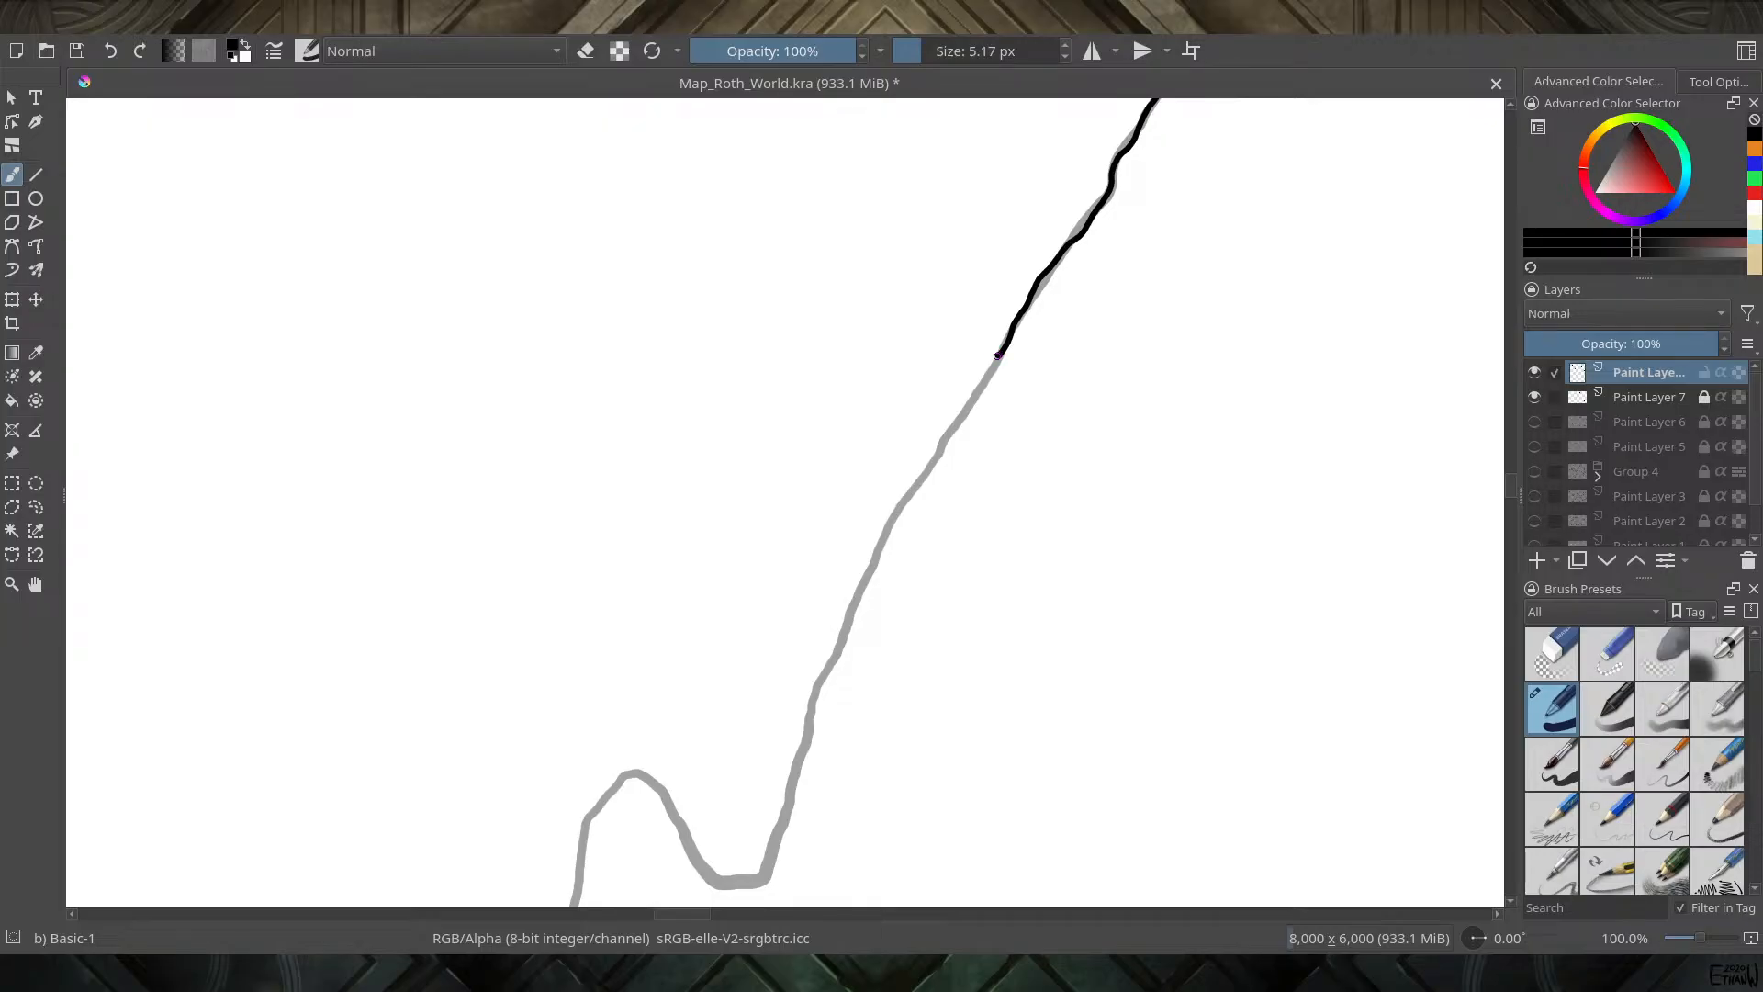
mouse_move(998, 357)
left_mouse_down()
mouse_move(886, 532)
mouse_move(765, 872)
mouse_move(706, 878)
mouse_move(661, 789)
mouse_move(631, 776)
mouse_move(589, 825)
mouse_move(577, 896)
left_mouse_up()
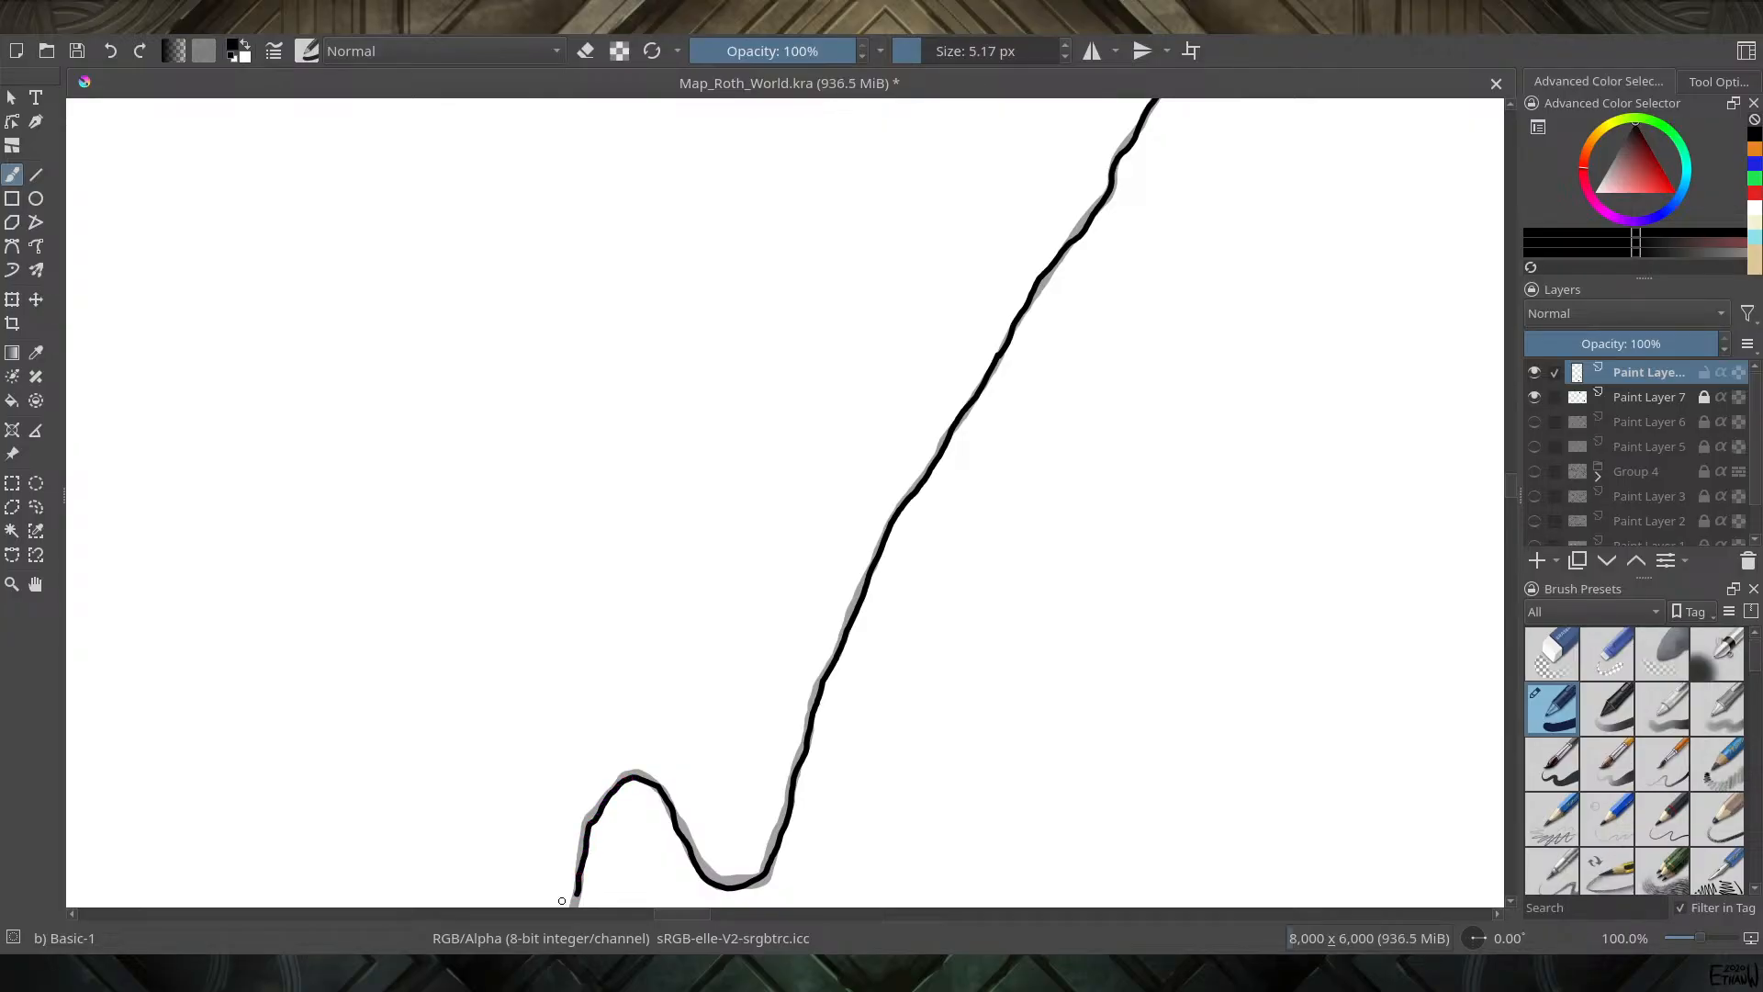
mouse_move(830, 414)
left_mouse_down()
mouse_move(940, 181)
mouse_move(947, 58)
mouse_move(891, 180)
left_mouse_up()
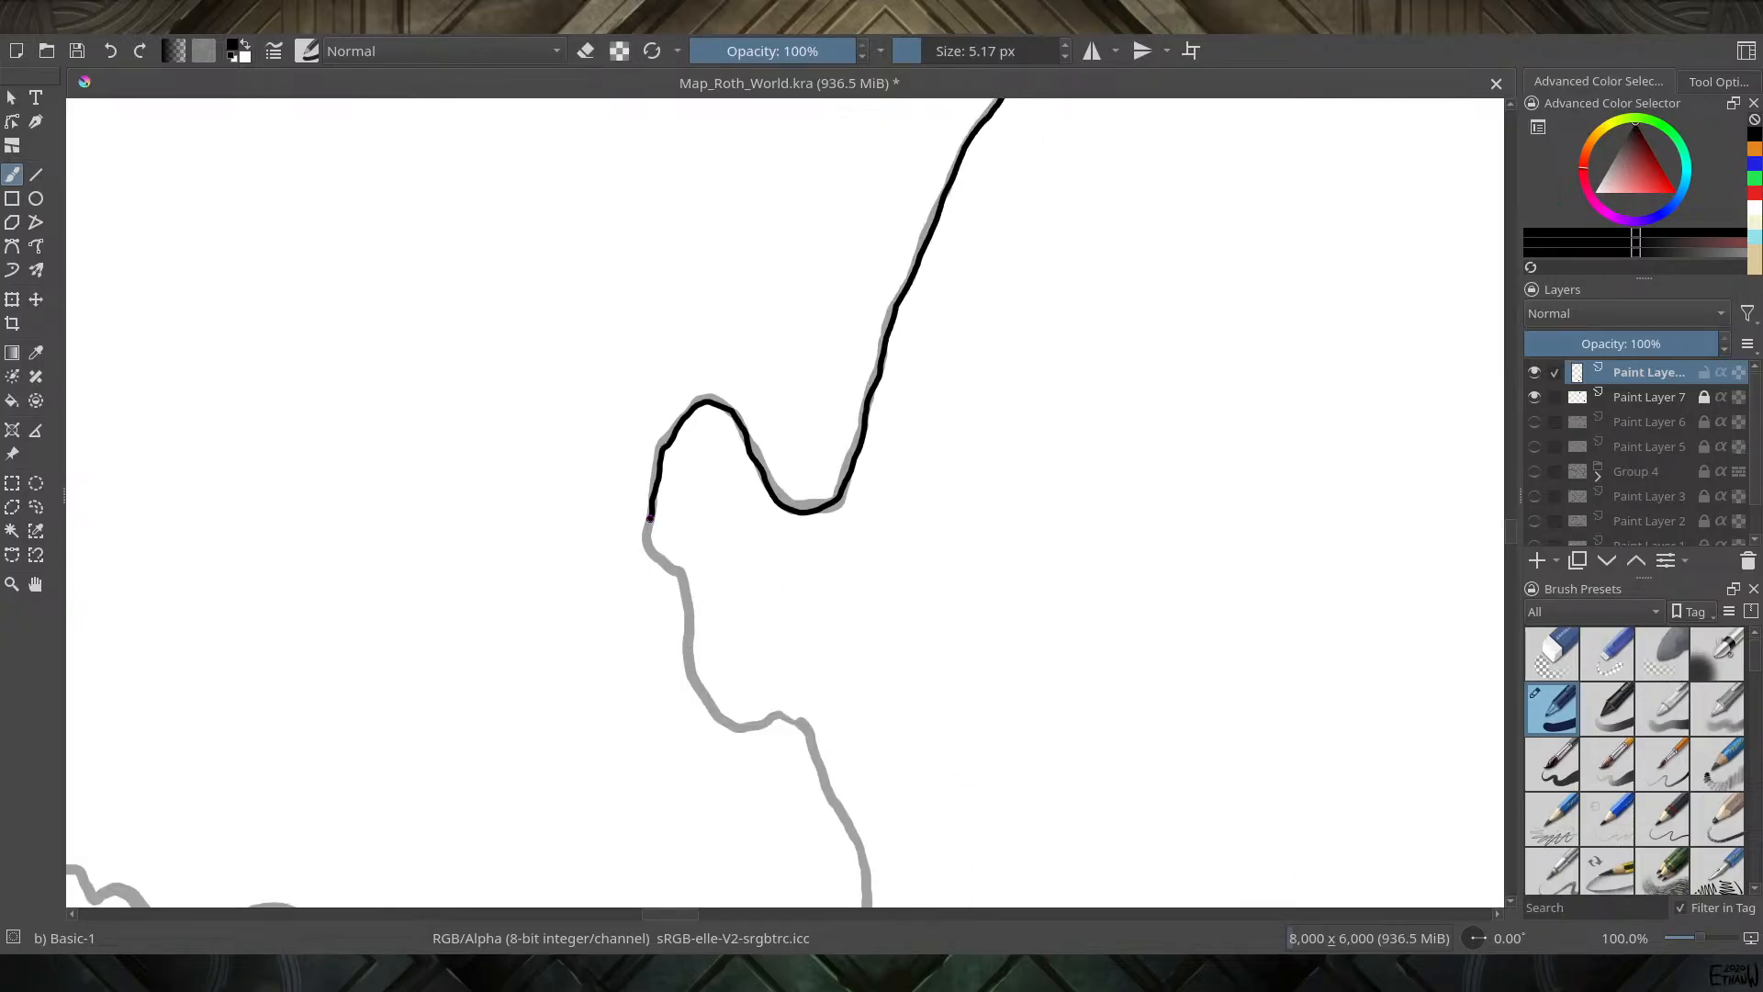
mouse_move(650, 518)
left_mouse_down()
mouse_move(686, 587)
mouse_move(701, 698)
mouse_move(729, 727)
mouse_move(790, 714)
mouse_move(810, 730)
mouse_move(864, 881)
mouse_move(786, 723)
mouse_move(667, 256)
left_mouse_up()
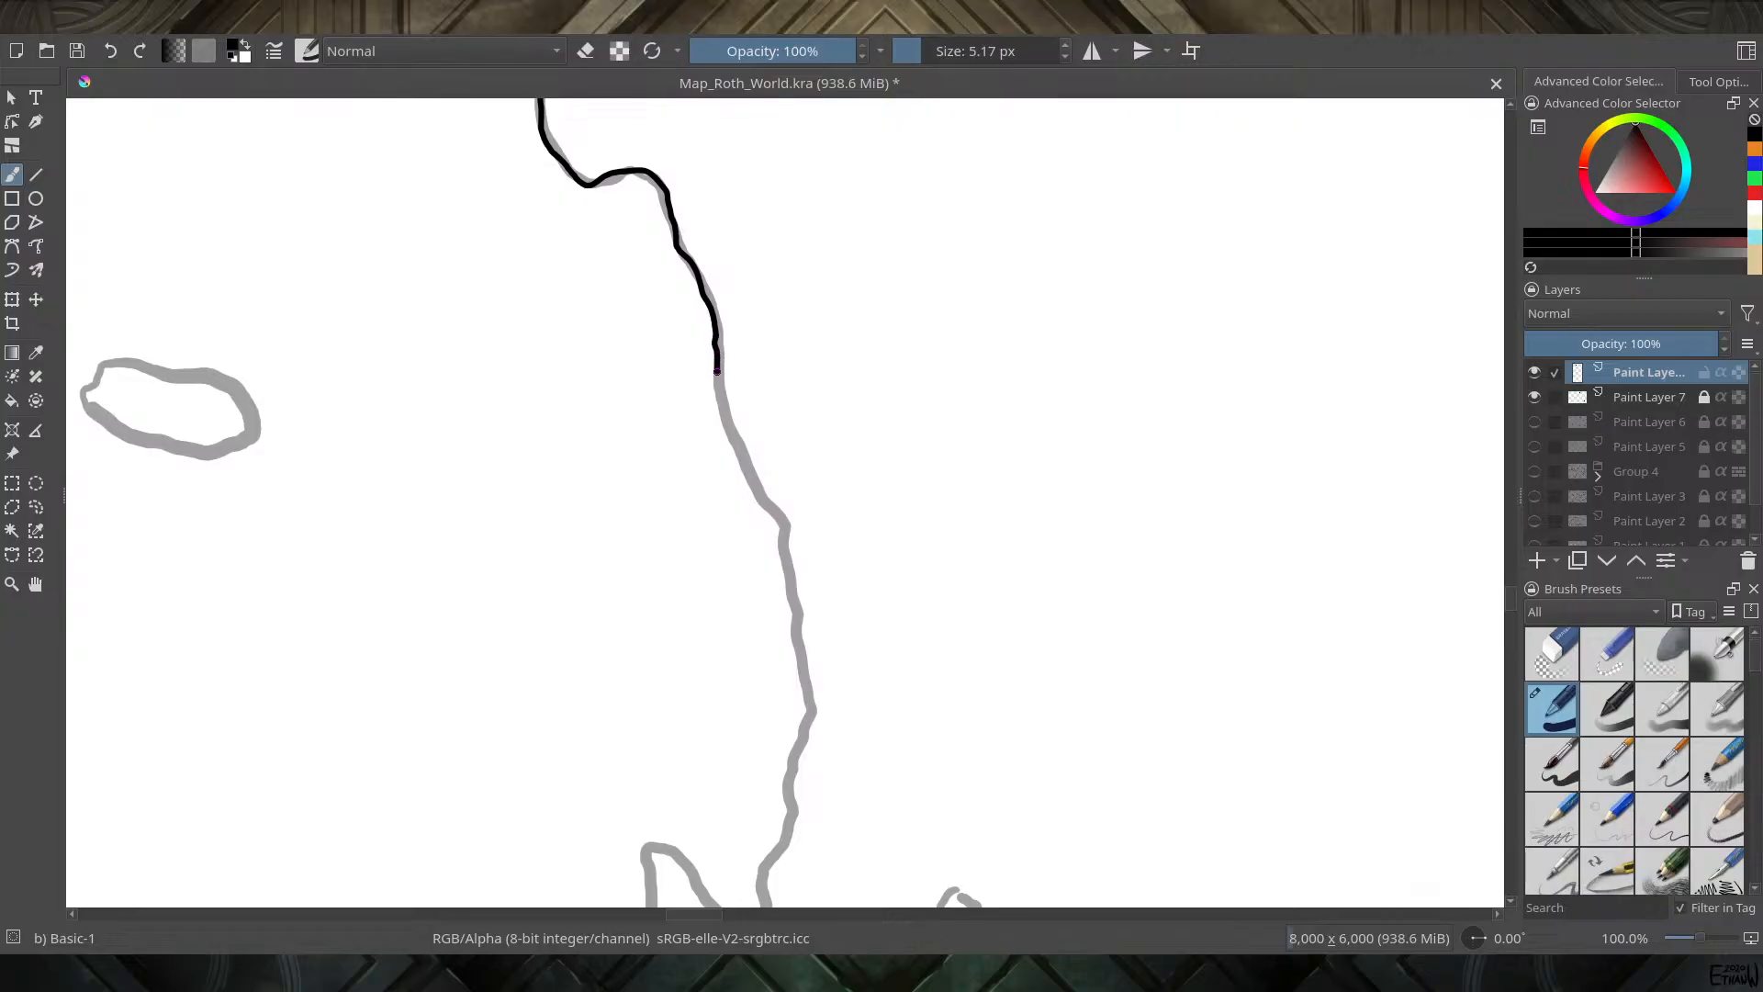
mouse_move(720, 393)
left_mouse_down()
mouse_move(782, 525)
mouse_move(809, 708)
mouse_move(761, 878)
left_mouse_up()
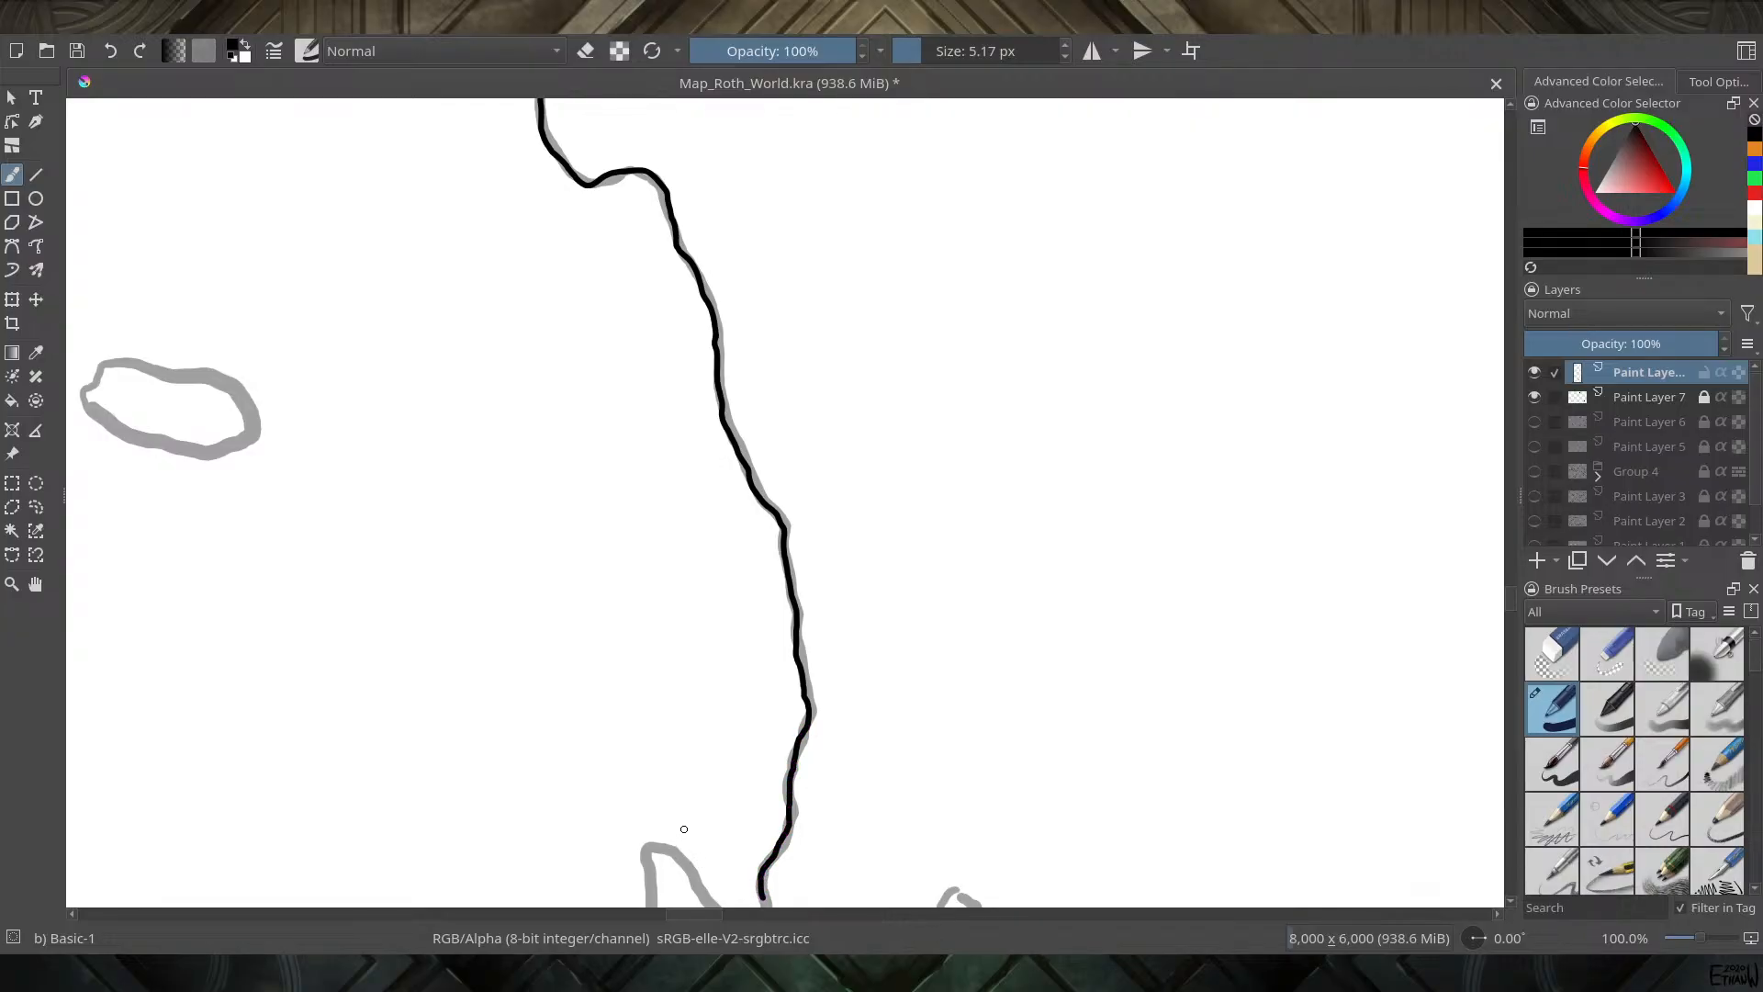
Trace the jagged southeastern headland and the south coast westward to just past the small pointed notch
left_click_drag(671, 812, 697, 212)
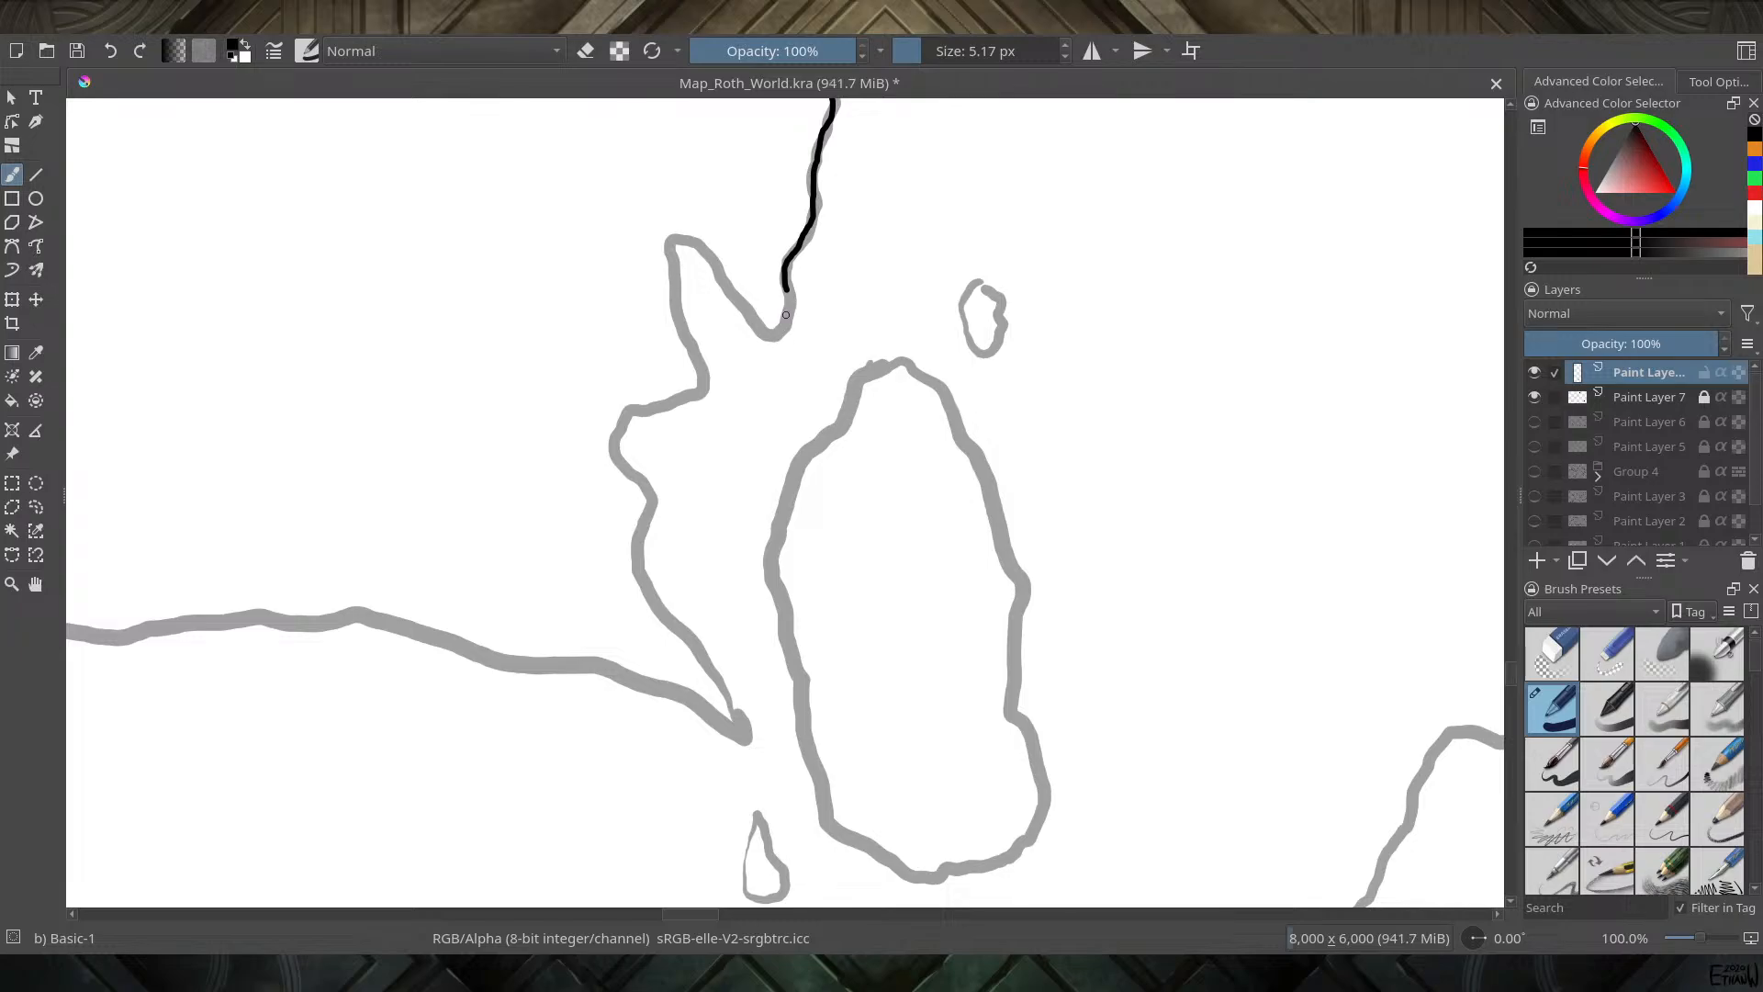
mouse_move(788, 295)
left_mouse_down()
mouse_move(757, 328)
mouse_move(702, 243)
mouse_move(675, 238)
mouse_move(697, 392)
mouse_move(630, 411)
mouse_move(612, 457)
mouse_move(653, 497)
mouse_move(642, 579)
mouse_move(741, 730)
mouse_move(721, 736)
mouse_move(681, 691)
mouse_move(626, 670)
mouse_move(505, 664)
left_mouse_up()
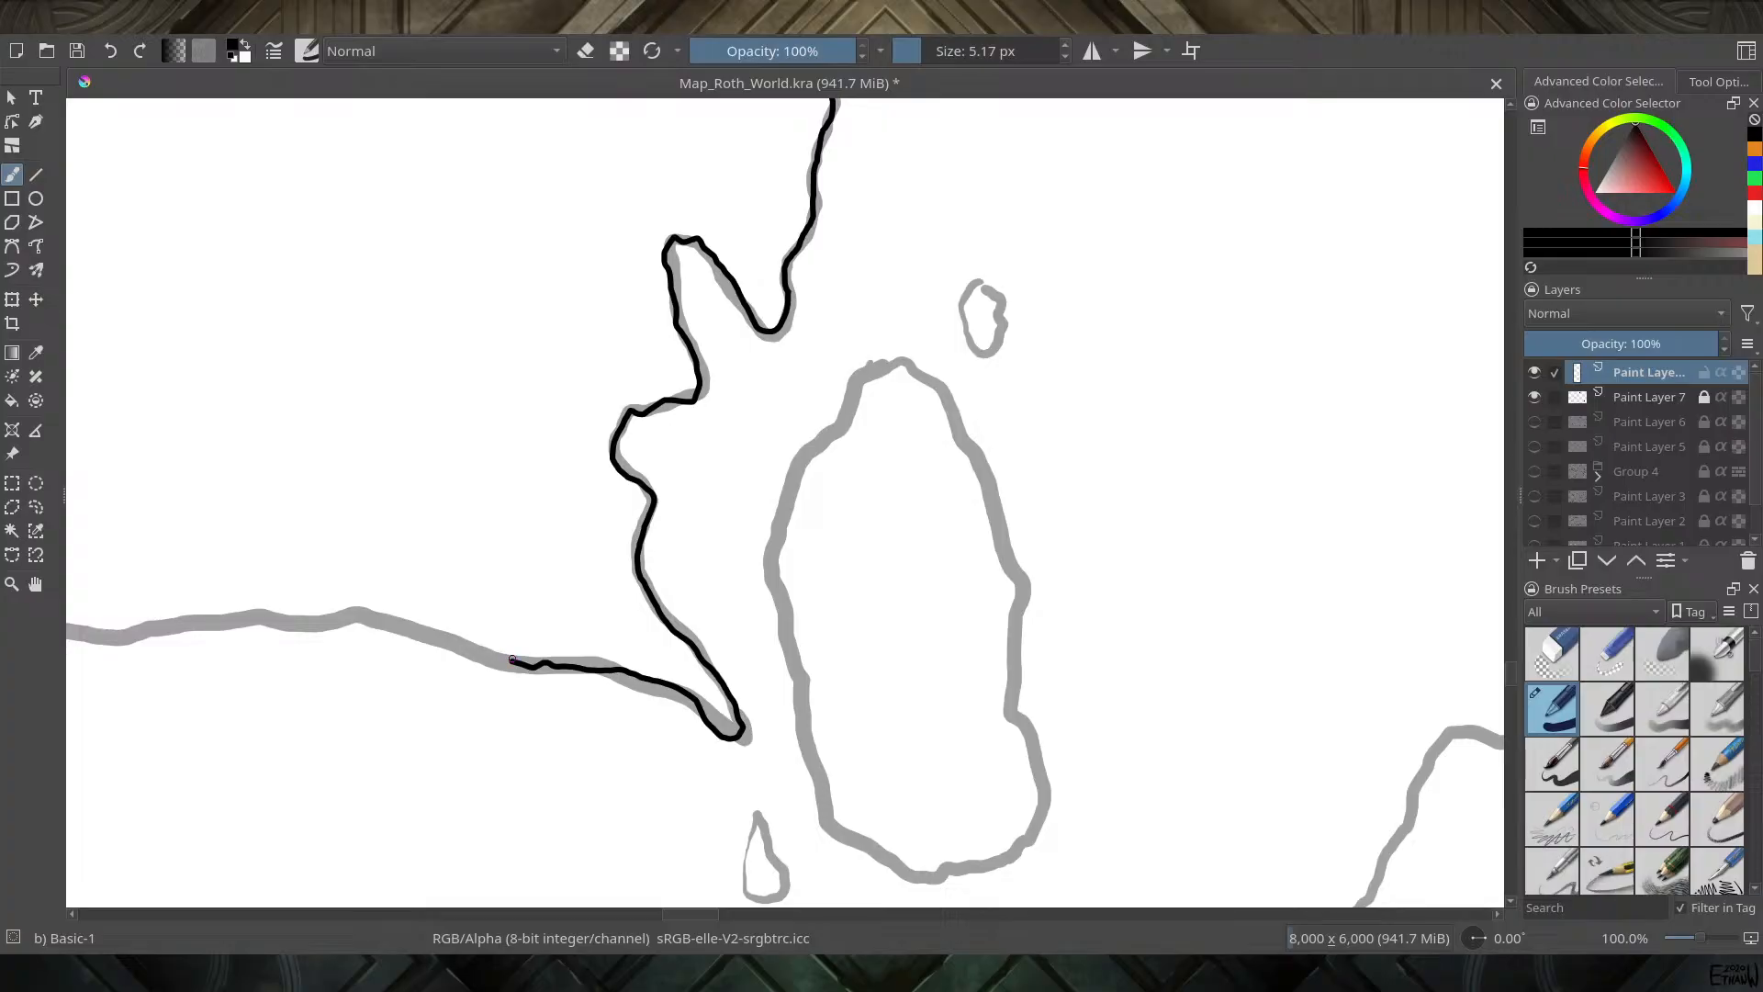
mouse_move(510, 662)
left_mouse_down()
mouse_move(365, 618)
mouse_move(89, 634)
left_mouse_up()
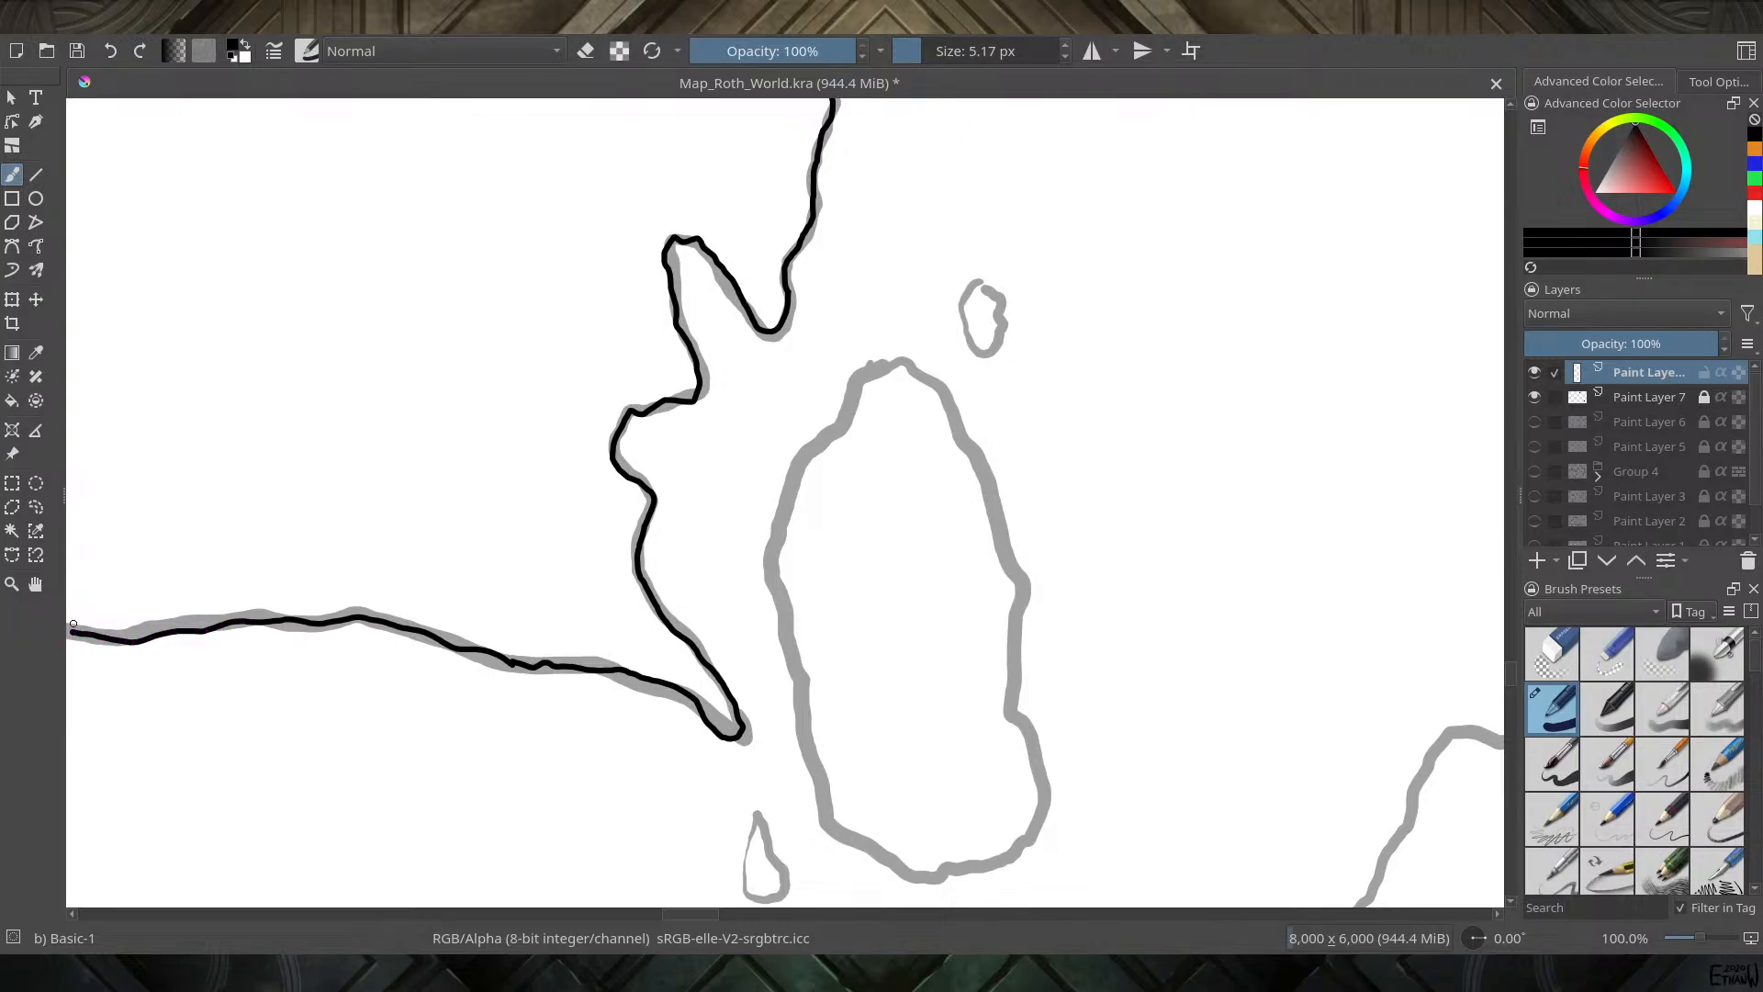
mouse_move(308, 587)
left_mouse_down()
mouse_move(311, 555)
mouse_move(649, 432)
mouse_move(1075, 339)
mouse_move(1063, 352)
left_mouse_up()
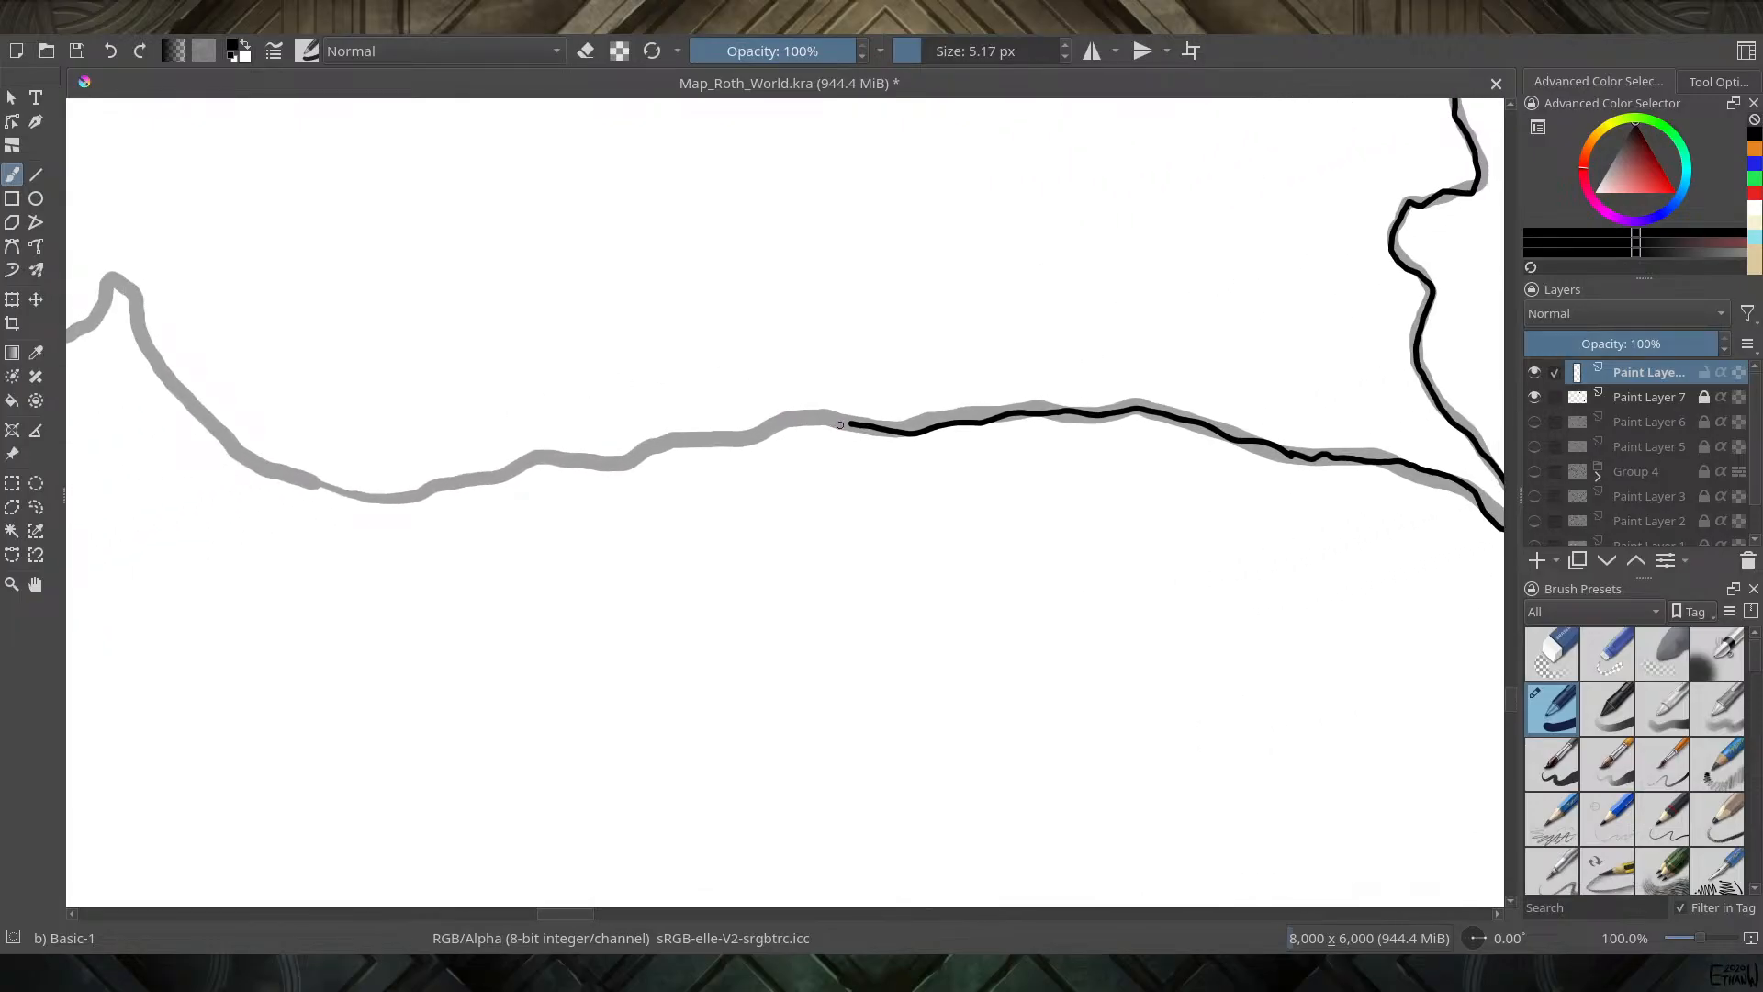
mouse_move(838, 424)
left_mouse_down()
mouse_move(379, 499)
mouse_move(280, 471)
mouse_move(179, 392)
left_mouse_up()
mouse_move(162, 373)
left_mouse_down()
mouse_move(131, 291)
mouse_move(84, 323)
left_mouse_up()
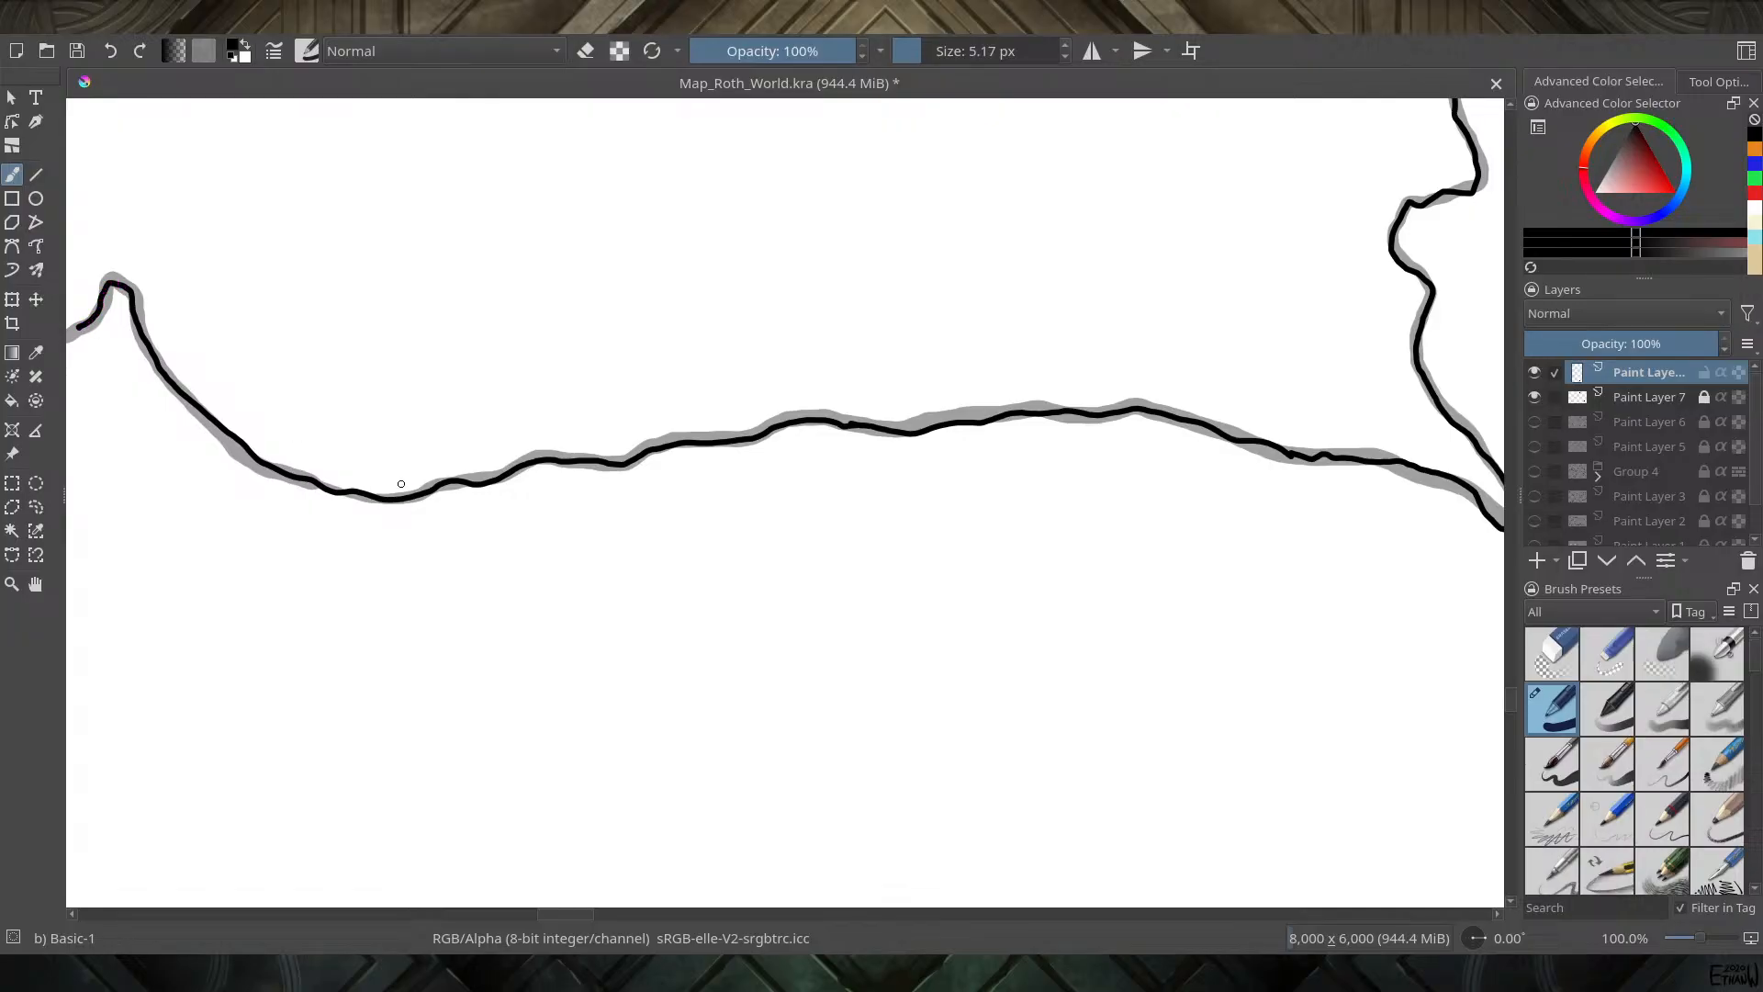
Trace the coast westward from the small pointed notch, around the curved southwestern corner and up the lower west coast in black
mouse_move(456, 474)
left_mouse_down()
mouse_move(830, 386)
mouse_move(1257, 498)
mouse_move(1264, 591)
left_mouse_up()
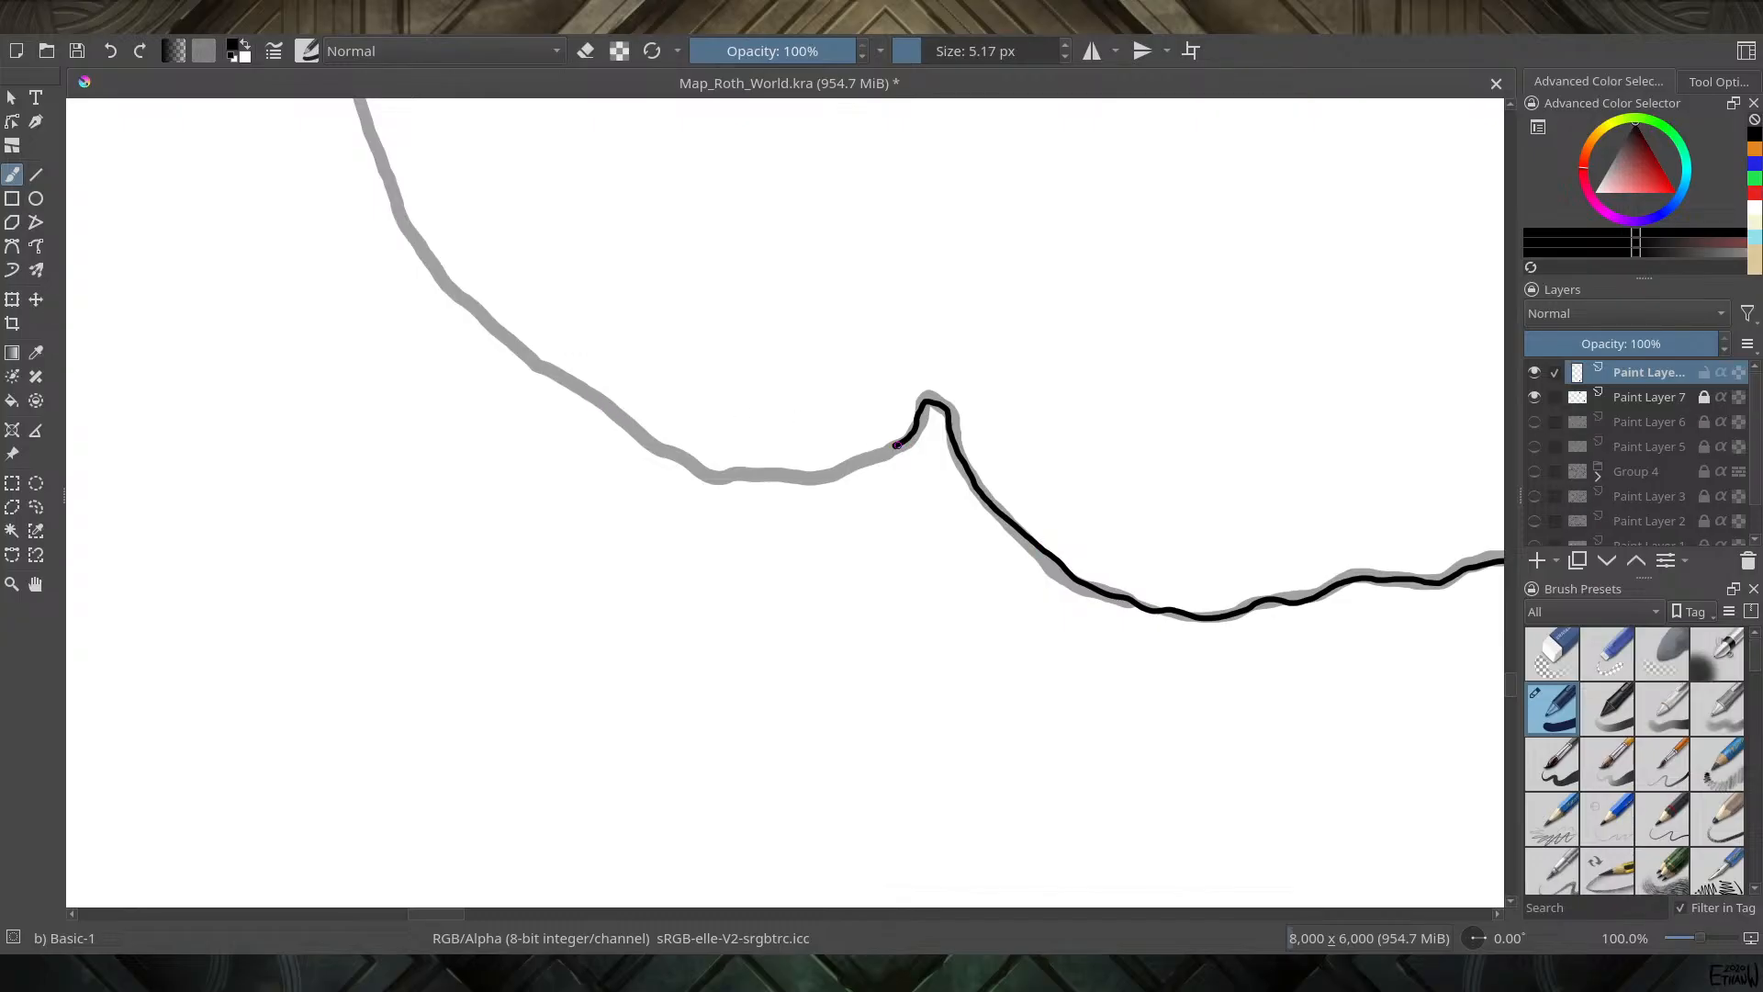
mouse_move(893, 448)
left_mouse_down()
mouse_move(811, 475)
mouse_move(725, 475)
mouse_move(619, 423)
mouse_move(428, 271)
mouse_move(357, 103)
left_mouse_up()
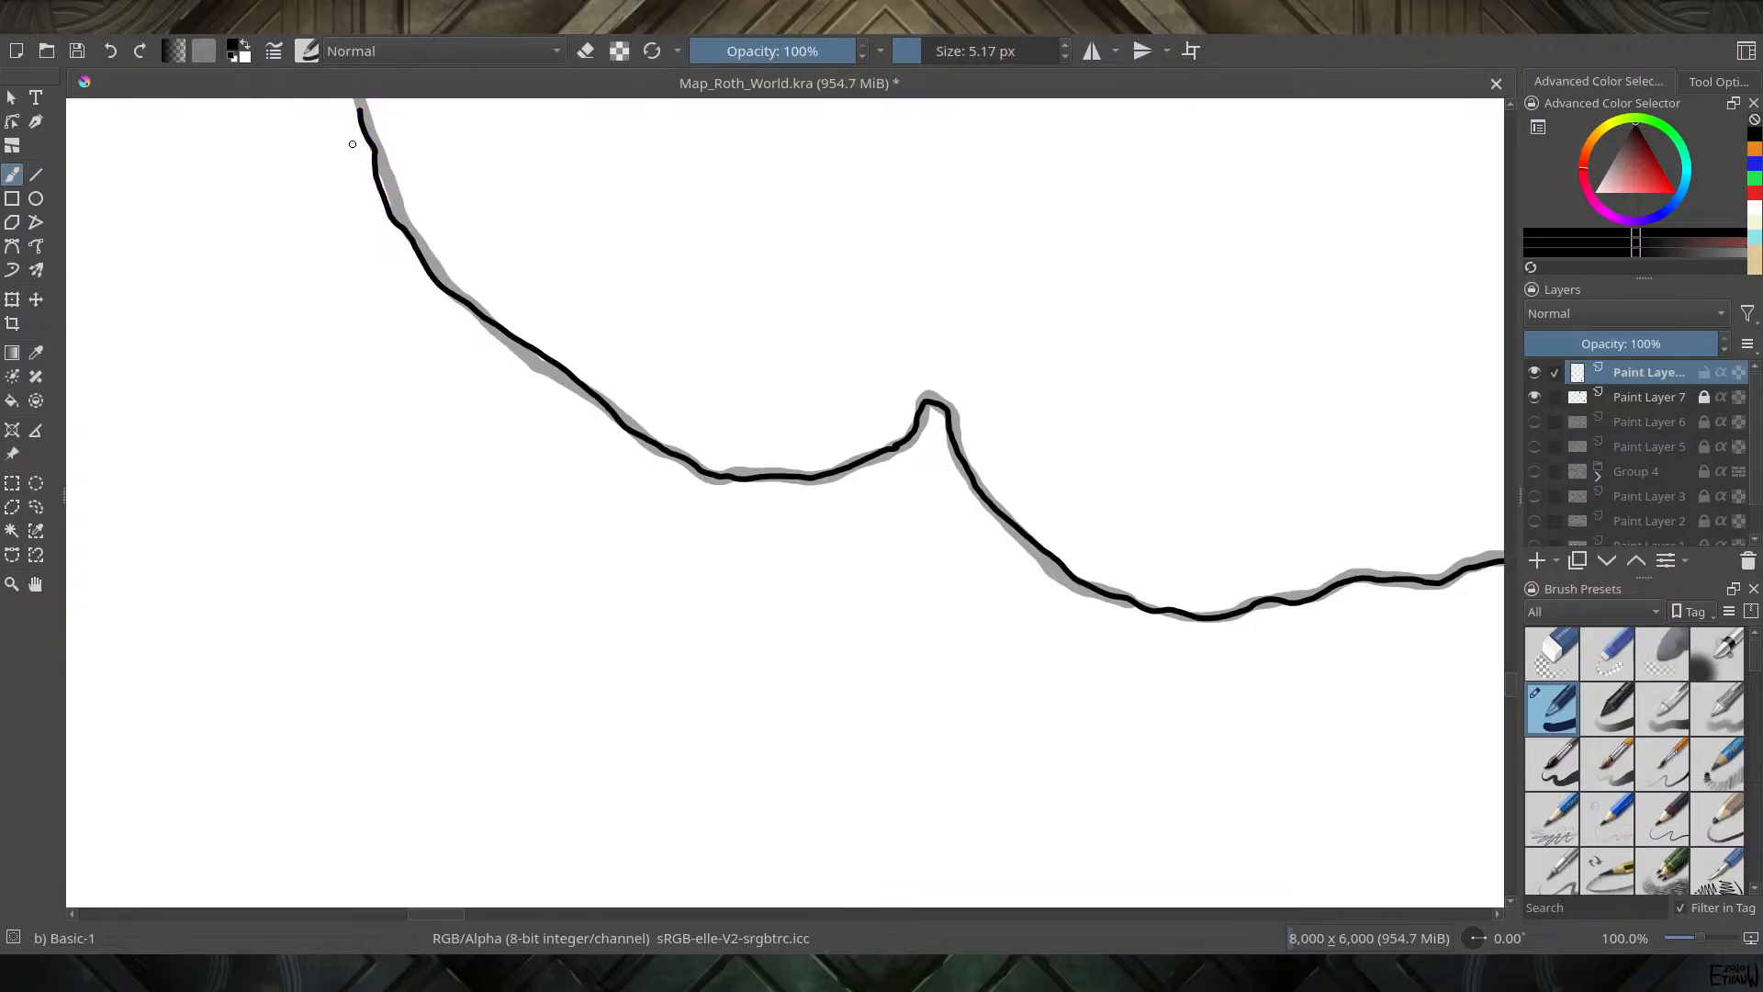
mouse_move(352, 176)
left_mouse_down()
mouse_move(496, 465)
mouse_move(630, 647)
left_mouse_up()
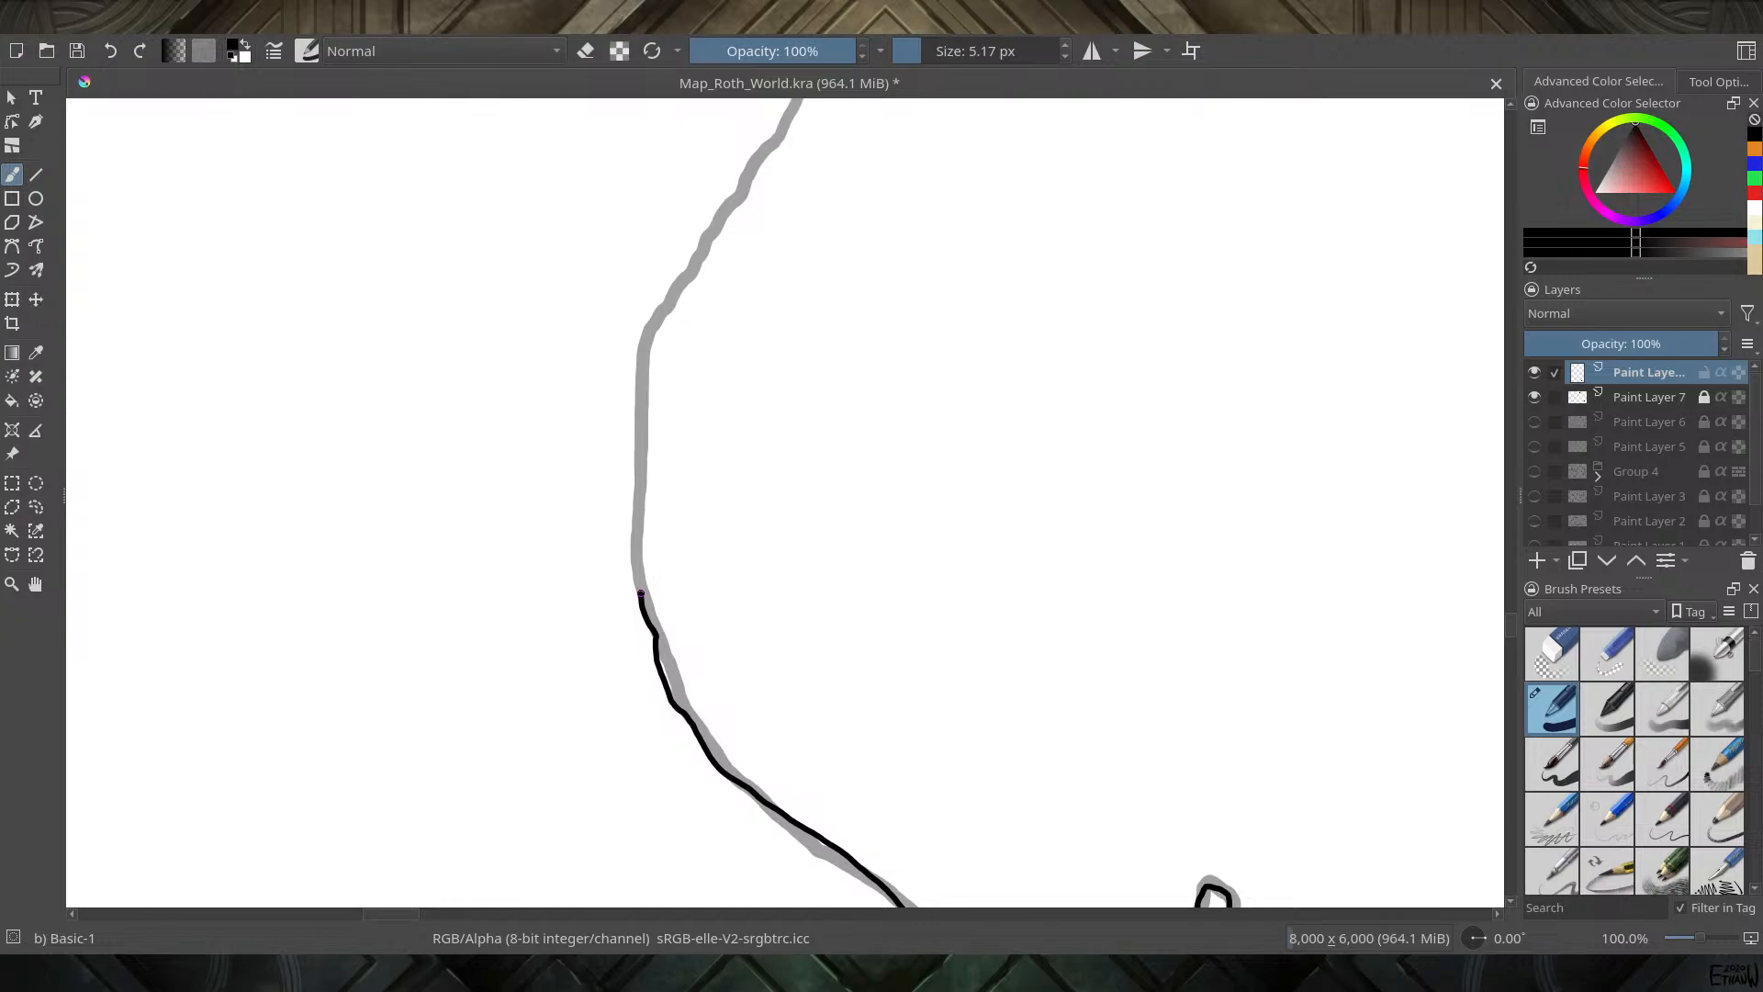
mouse_move(640, 593)
left_mouse_down()
mouse_move(645, 333)
mouse_move(794, 103)
left_mouse_up()
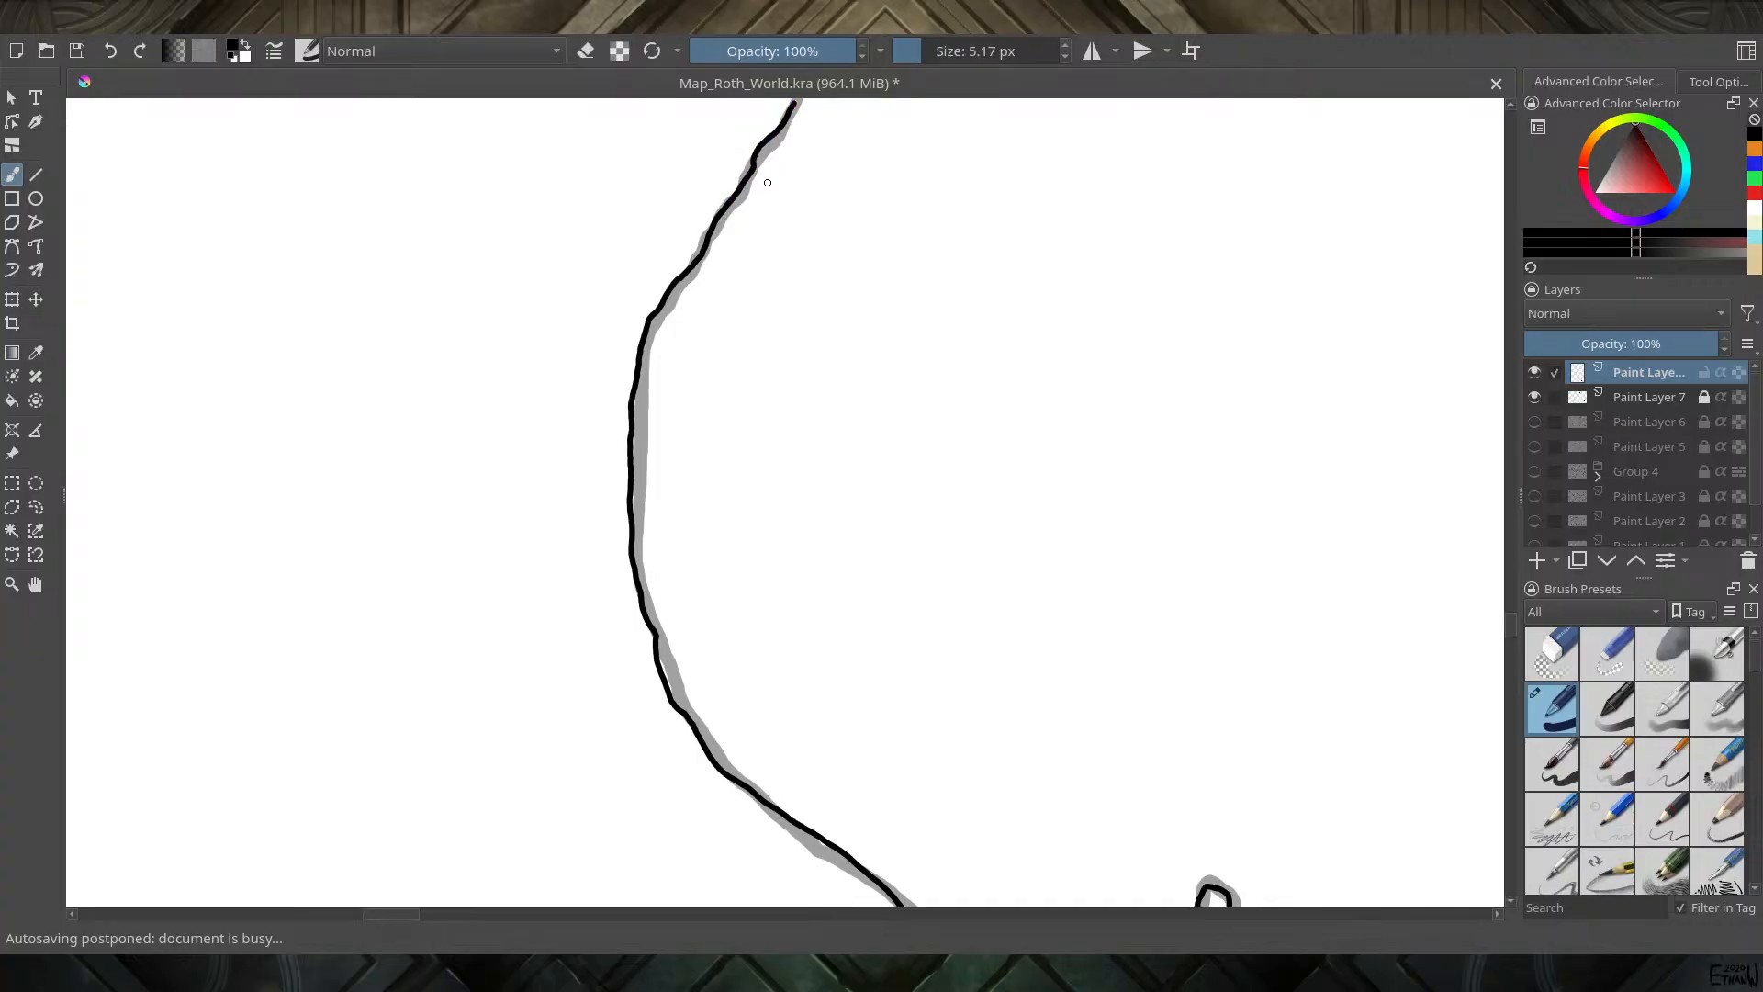
Continue the black outline north along the west coast, past its narrow stretch and around the bend to the bay beside the pointed peninsula
mouse_move(768, 182)
left_mouse_down()
mouse_move(610, 452)
mouse_move(551, 614)
left_mouse_up()
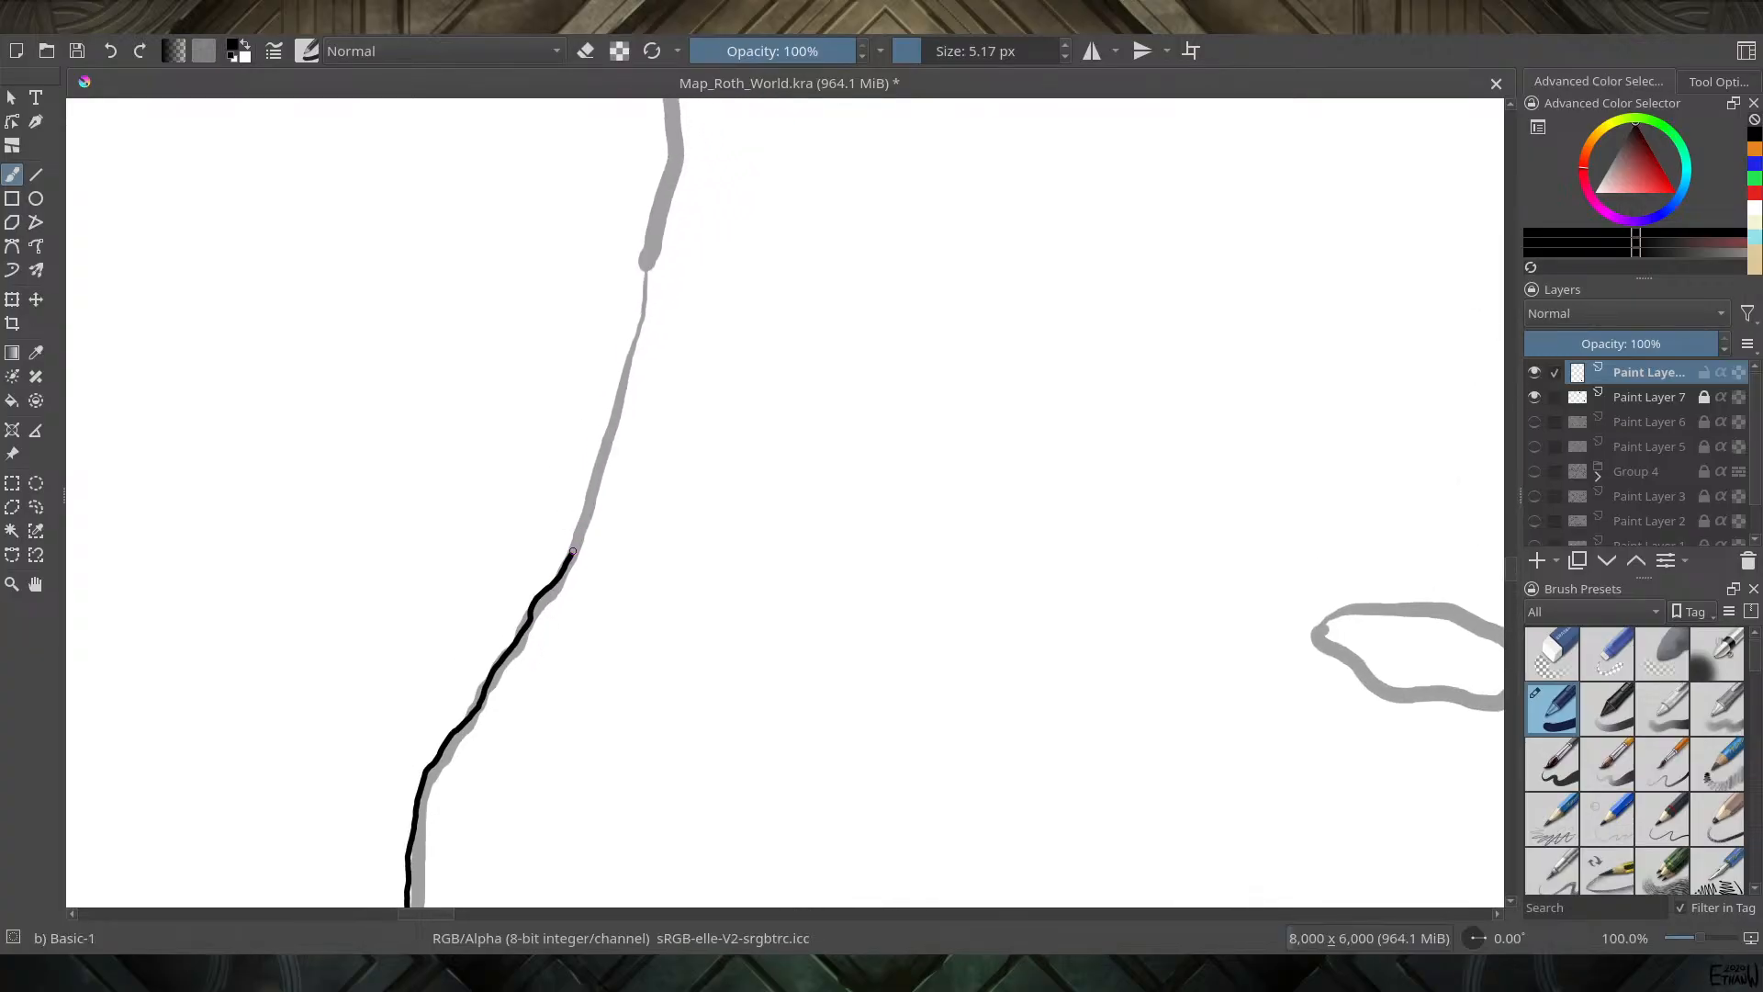
left_click_drag(570, 552, 669, 130)
left_click_drag(642, 193, 582, 653)
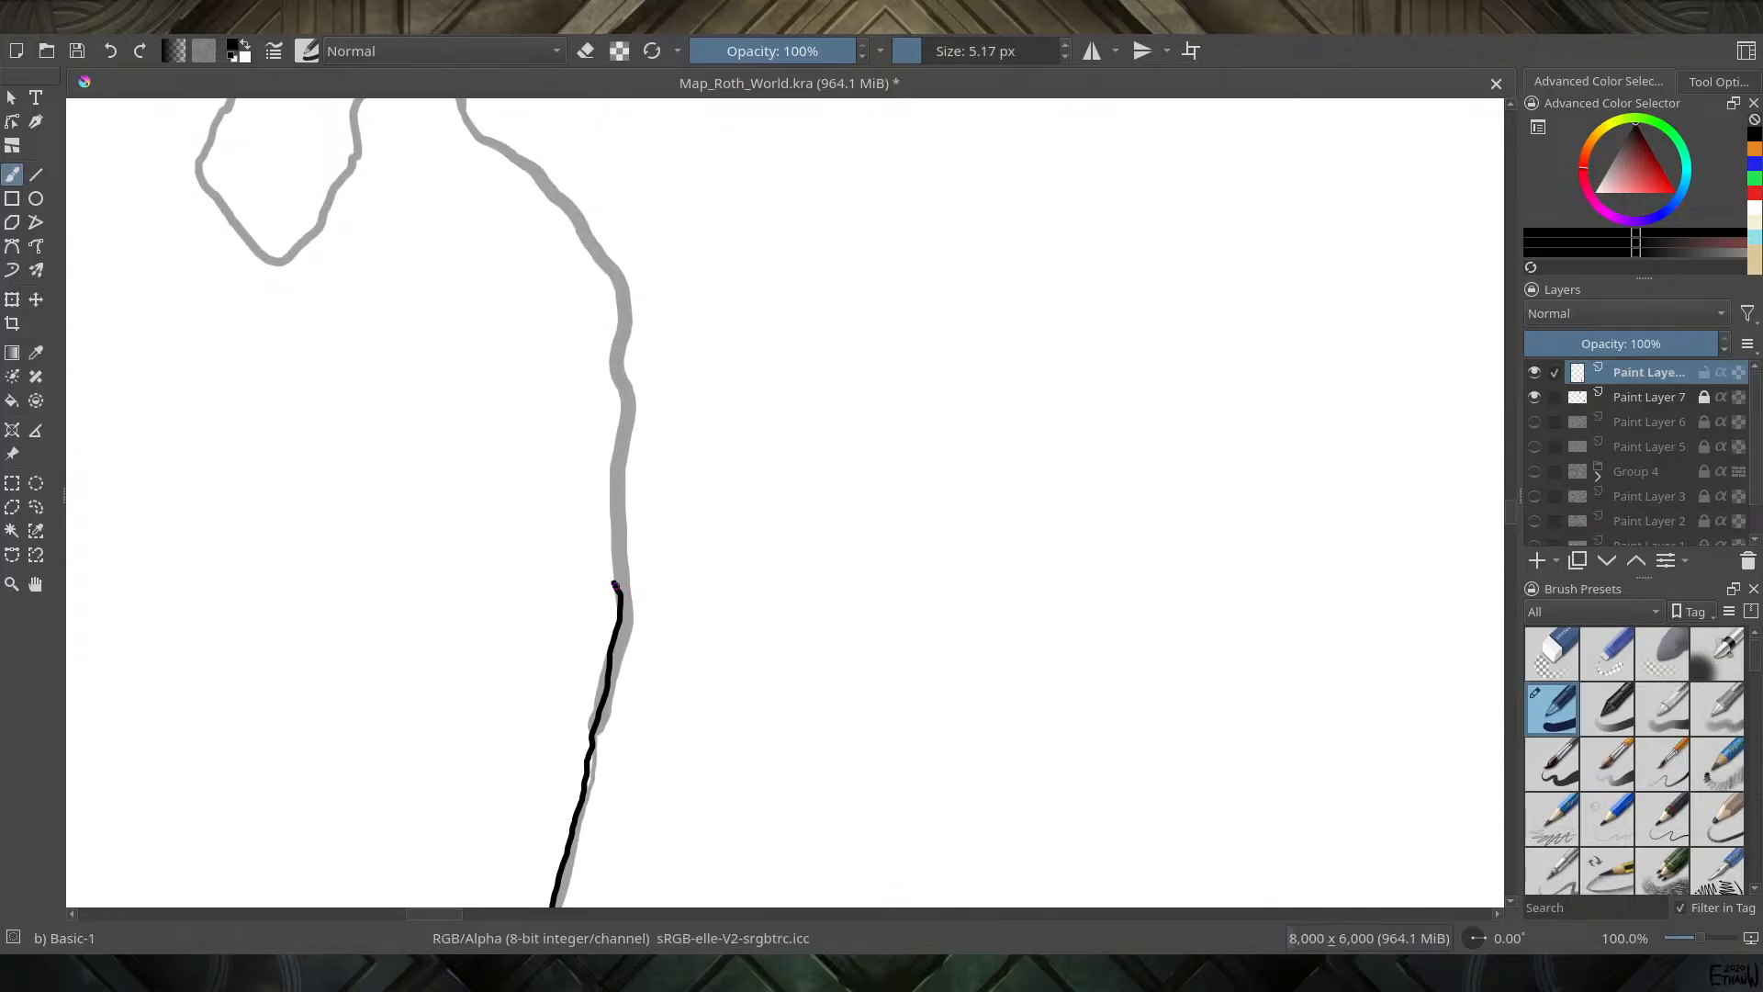
mouse_move(614, 584)
left_mouse_down()
mouse_move(613, 273)
mouse_move(537, 172)
mouse_move(471, 121)
mouse_move(480, 264)
mouse_move(724, 511)
mouse_move(743, 490)
left_mouse_up()
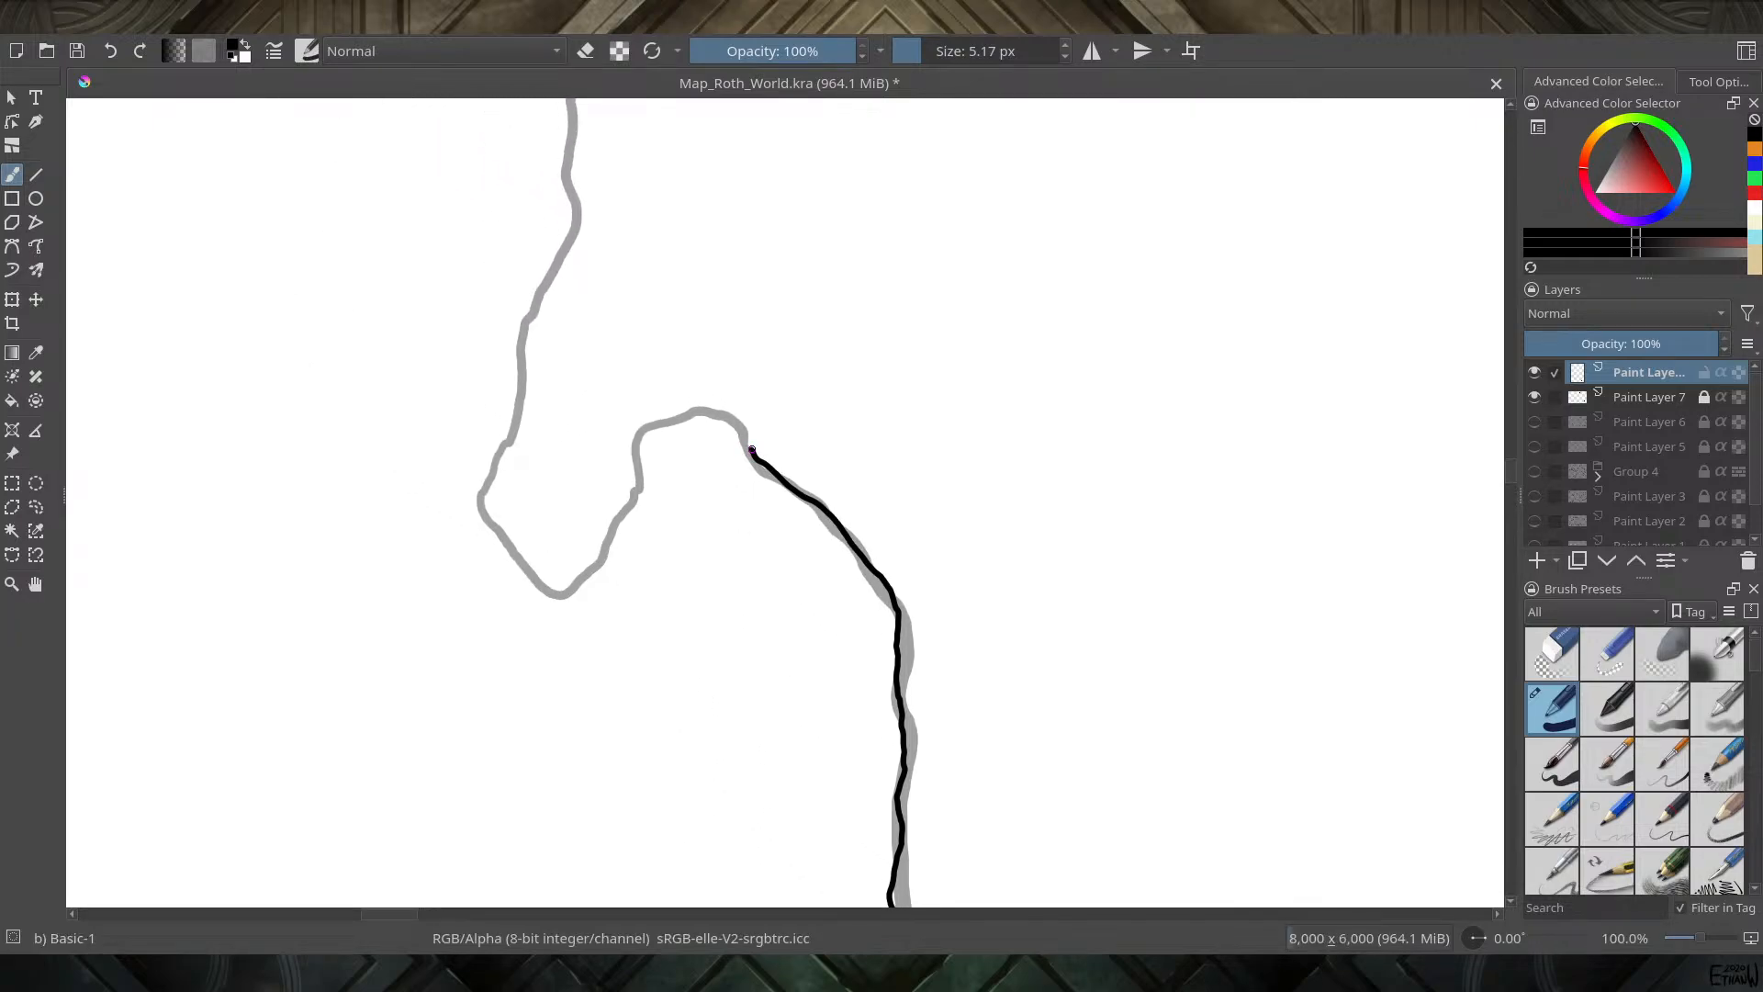
Trace the bay, the pointed western peninsula and the nearly straight shoreline north of it, up beside the small island chain
mouse_move(752, 450)
left_mouse_down()
mouse_move(709, 411)
mouse_move(641, 431)
mouse_move(630, 509)
mouse_move(562, 591)
mouse_move(485, 514)
mouse_move(519, 412)
mouse_move(516, 338)
mouse_move(577, 214)
mouse_move(571, 192)
mouse_move(537, 637)
left_mouse_up()
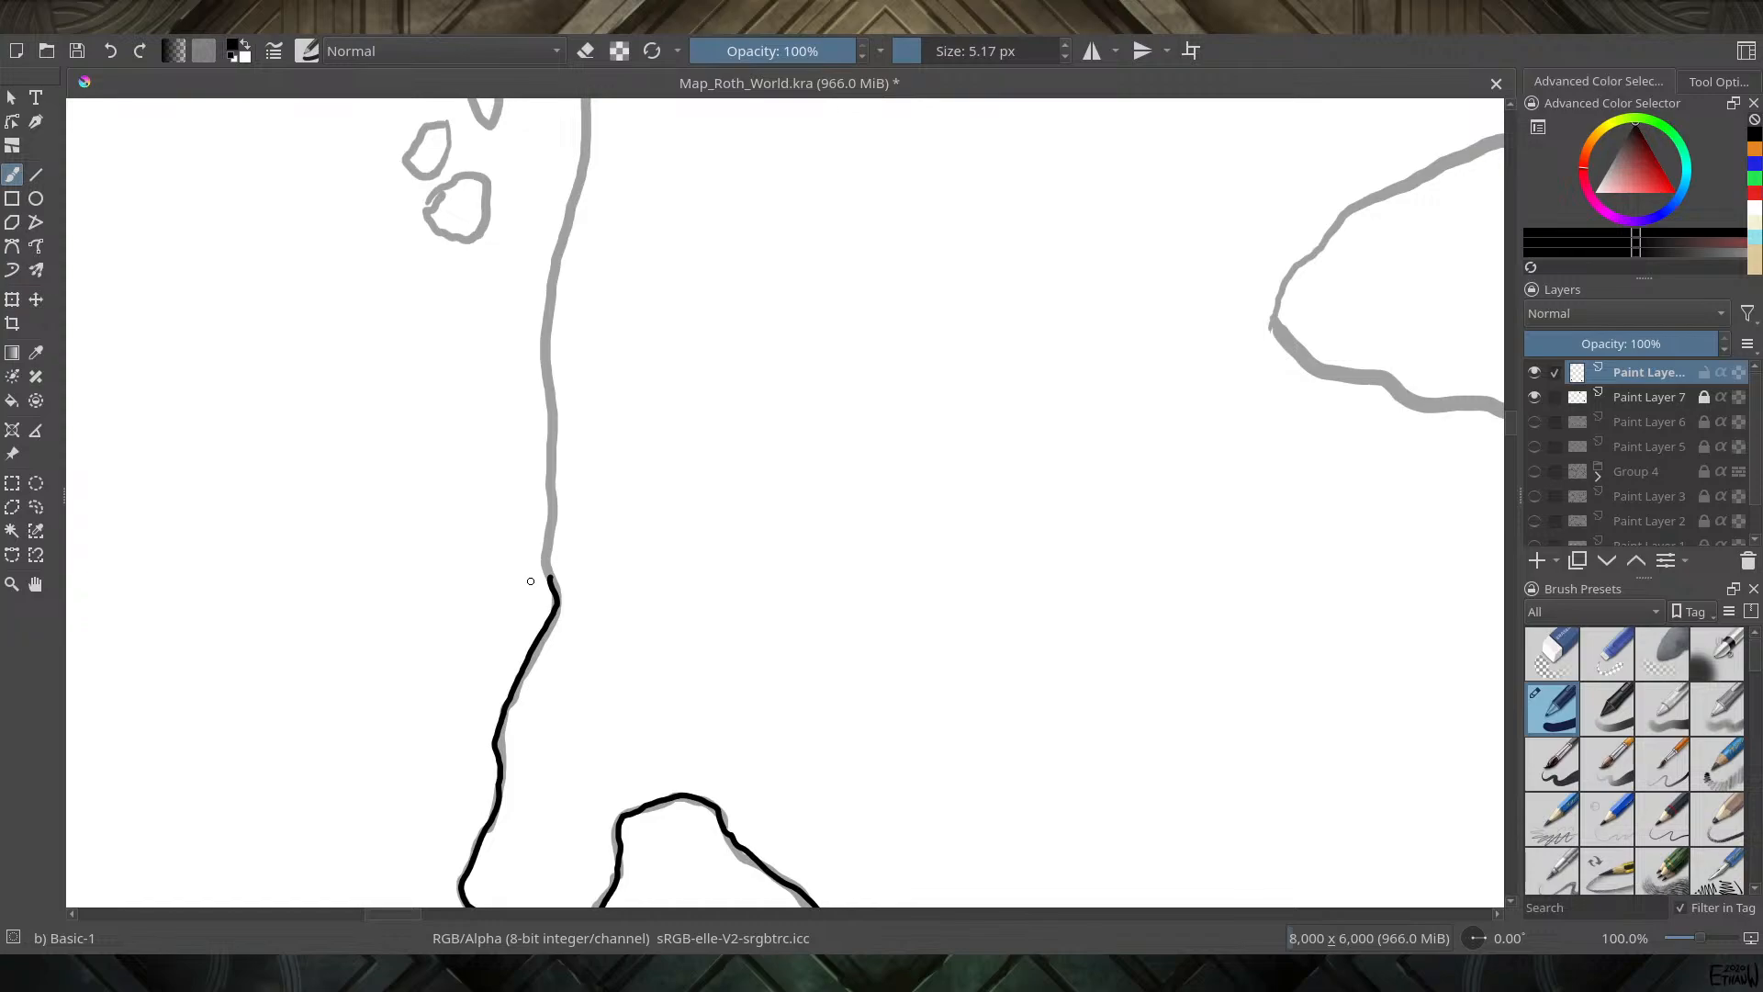
left_click_drag(554, 550, 550, 555)
mouse_move(550, 573)
left_mouse_down()
mouse_move(544, 316)
mouse_move(582, 101)
left_mouse_up()
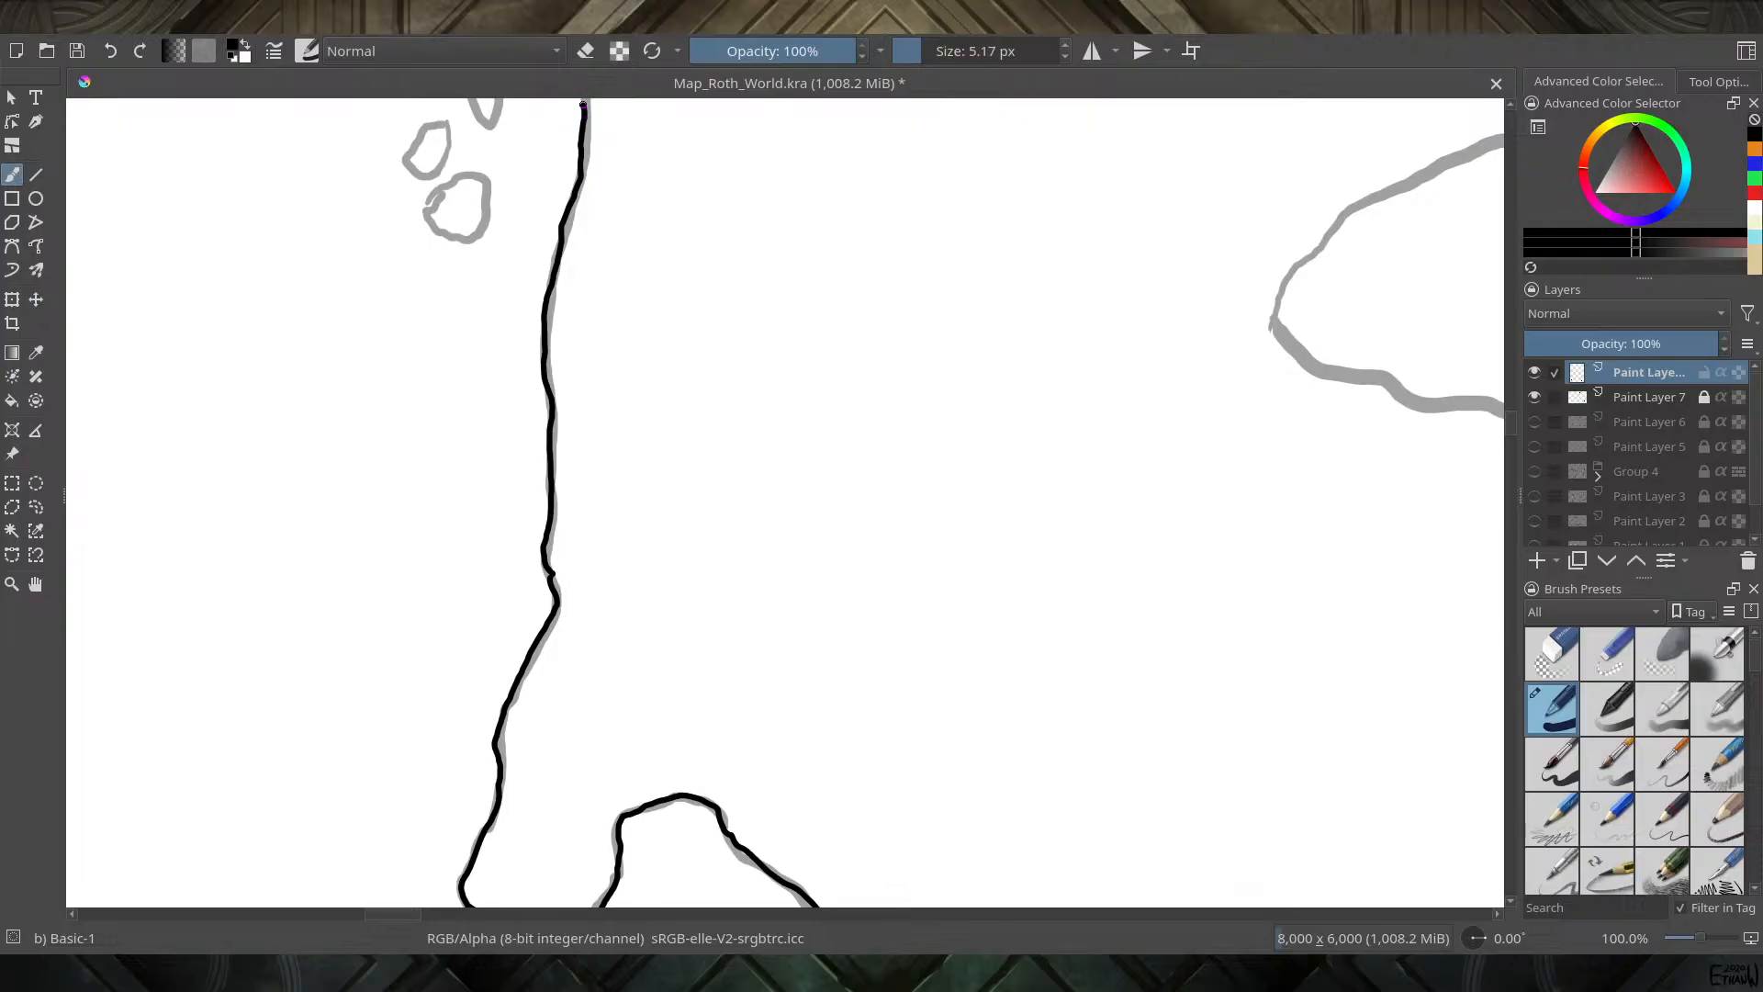
Trace the rounded northwestern shoulder and the stepped diagonal coast up to the start of the north coast
left_click_drag(550, 180, 554, 594)
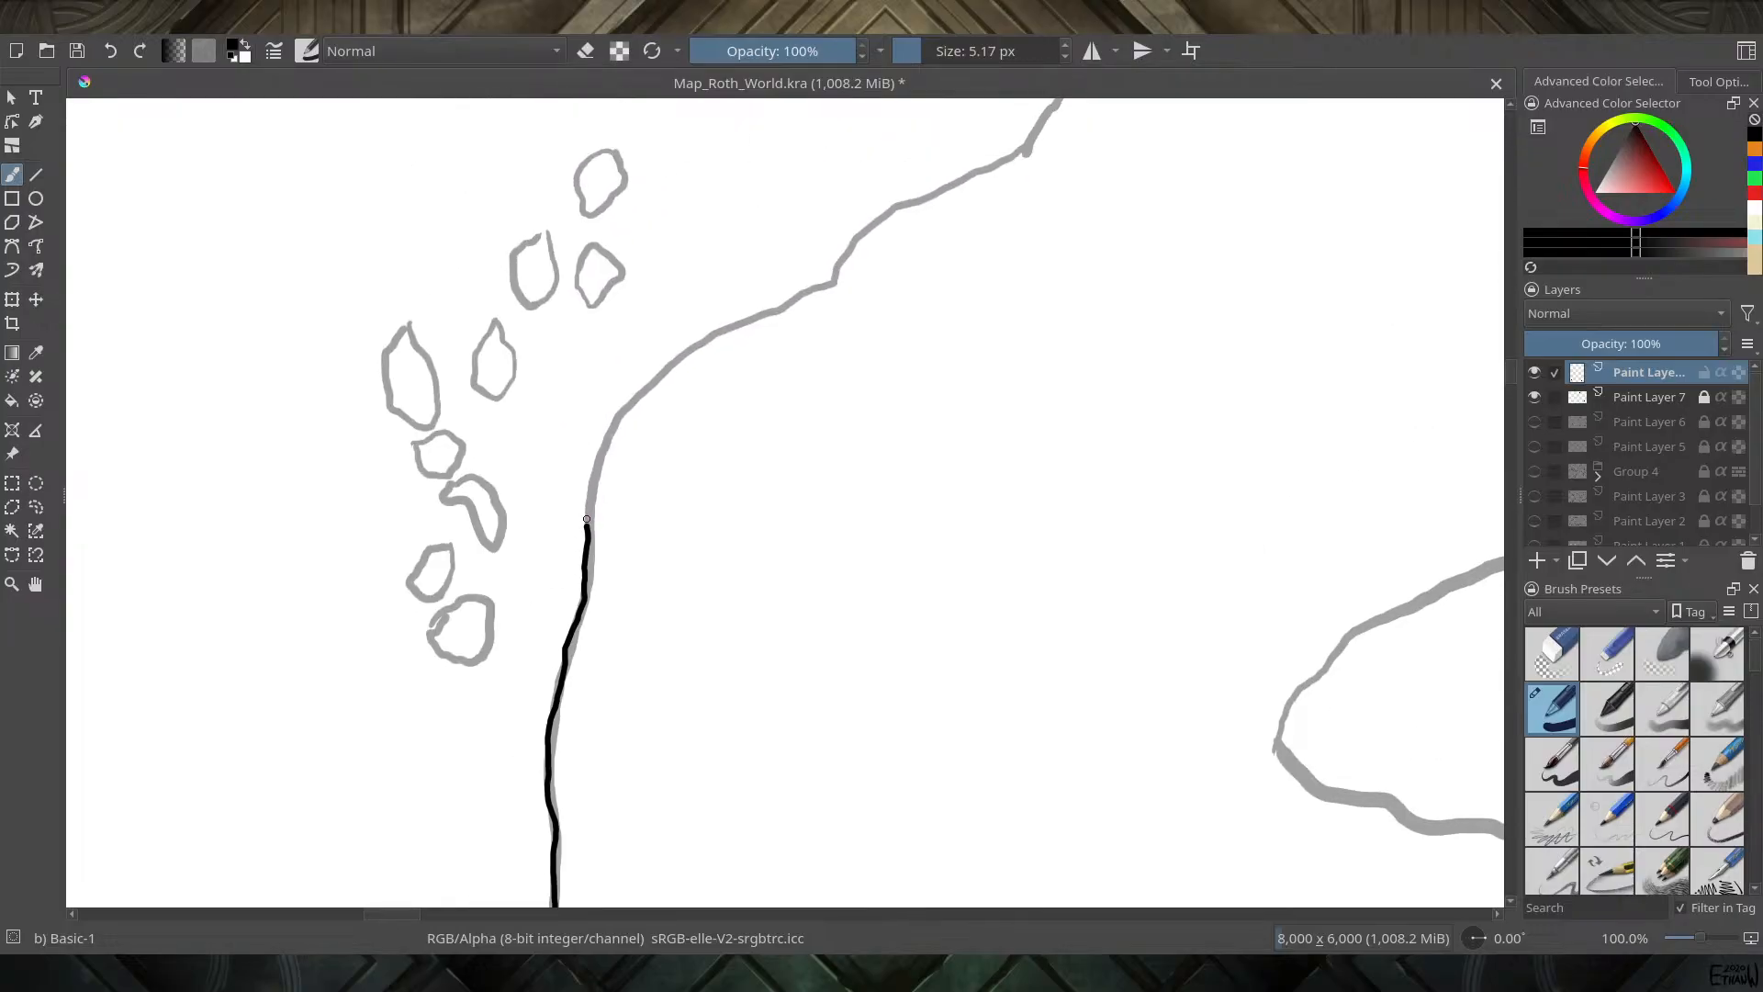
mouse_move(585, 526)
left_mouse_down()
mouse_move(605, 430)
mouse_move(662, 371)
mouse_move(836, 278)
mouse_move(868, 227)
mouse_move(1041, 125)
left_mouse_up()
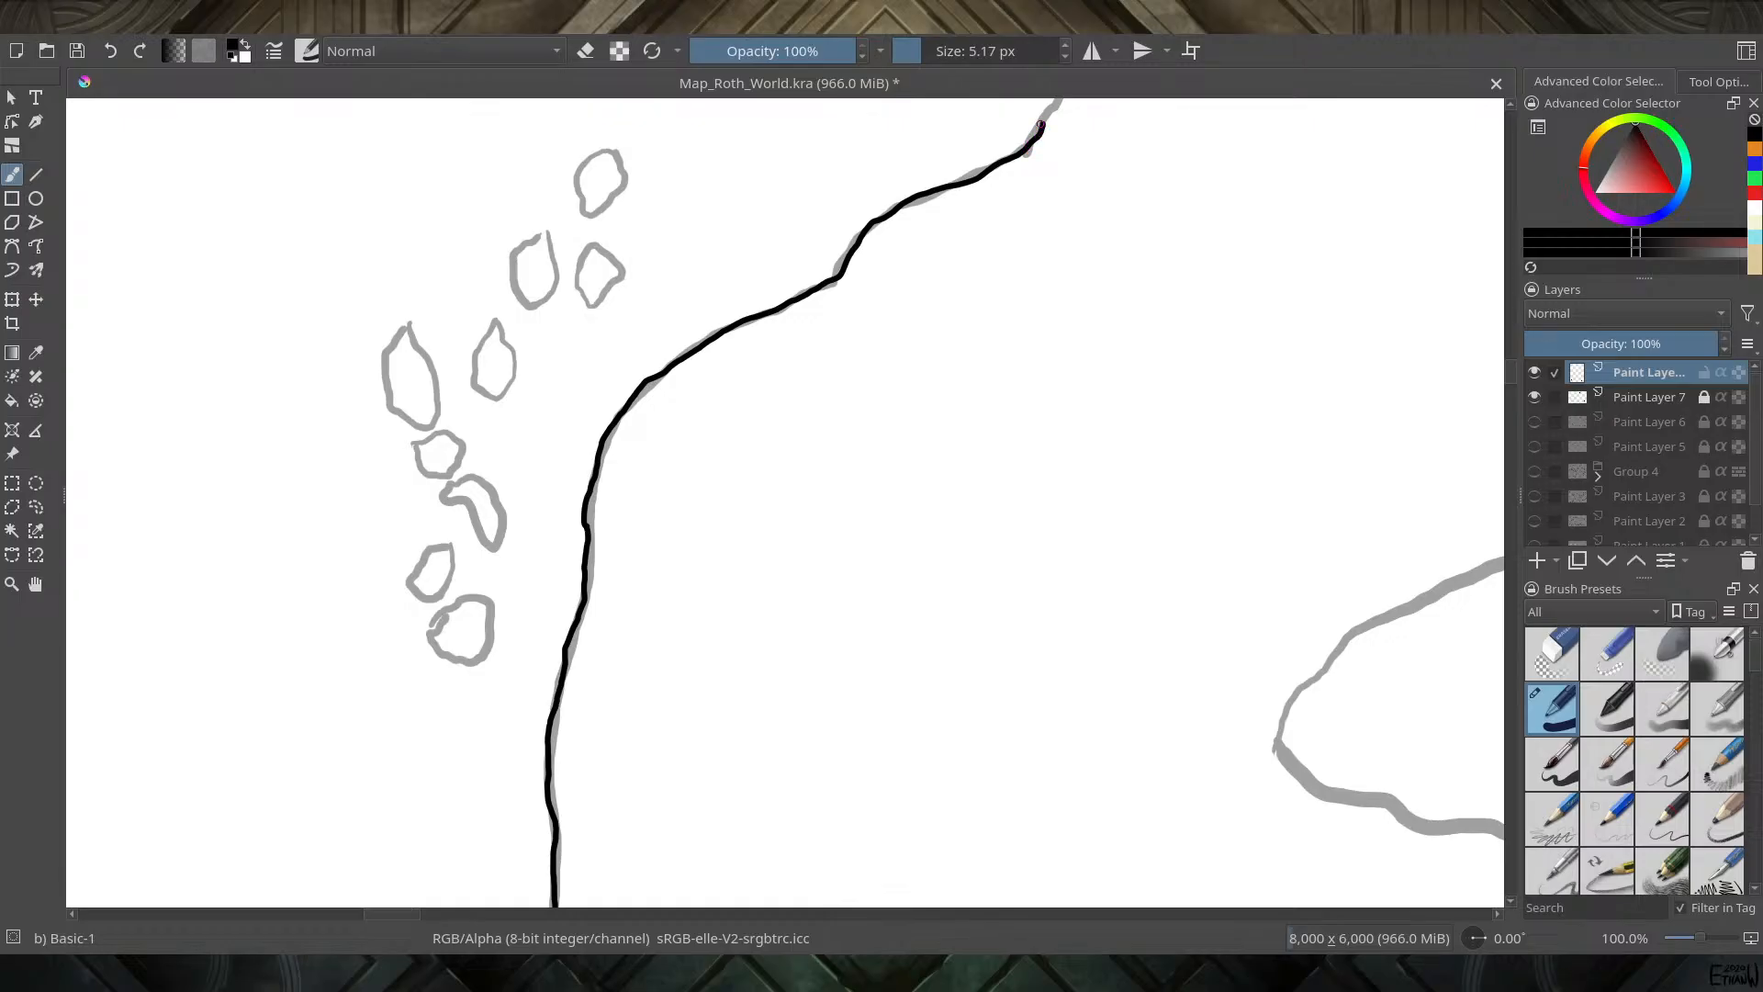
left_click_drag(971, 294, 646, 590)
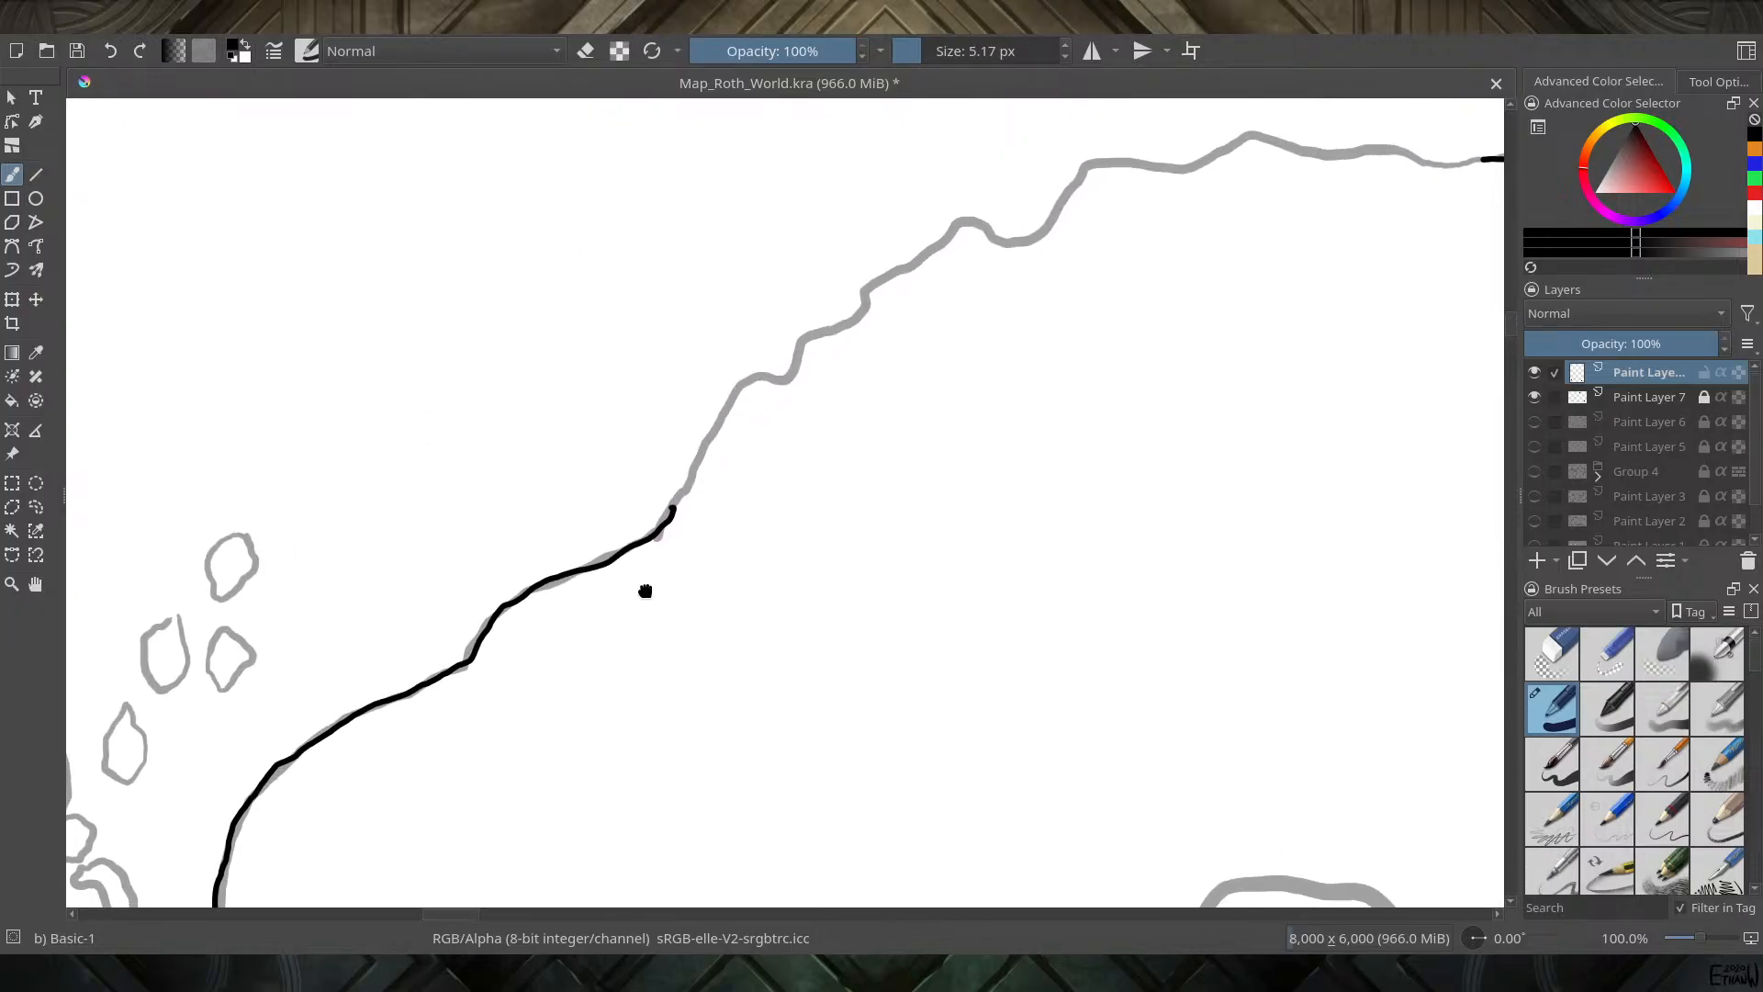
mouse_move(673, 501)
left_mouse_down()
mouse_move(738, 386)
mouse_move(793, 371)
mouse_move(814, 322)
mouse_move(861, 308)
mouse_move(959, 218)
mouse_move(1036, 235)
mouse_move(1094, 158)
mouse_move(1133, 154)
mouse_move(676, 262)
left_mouse_up()
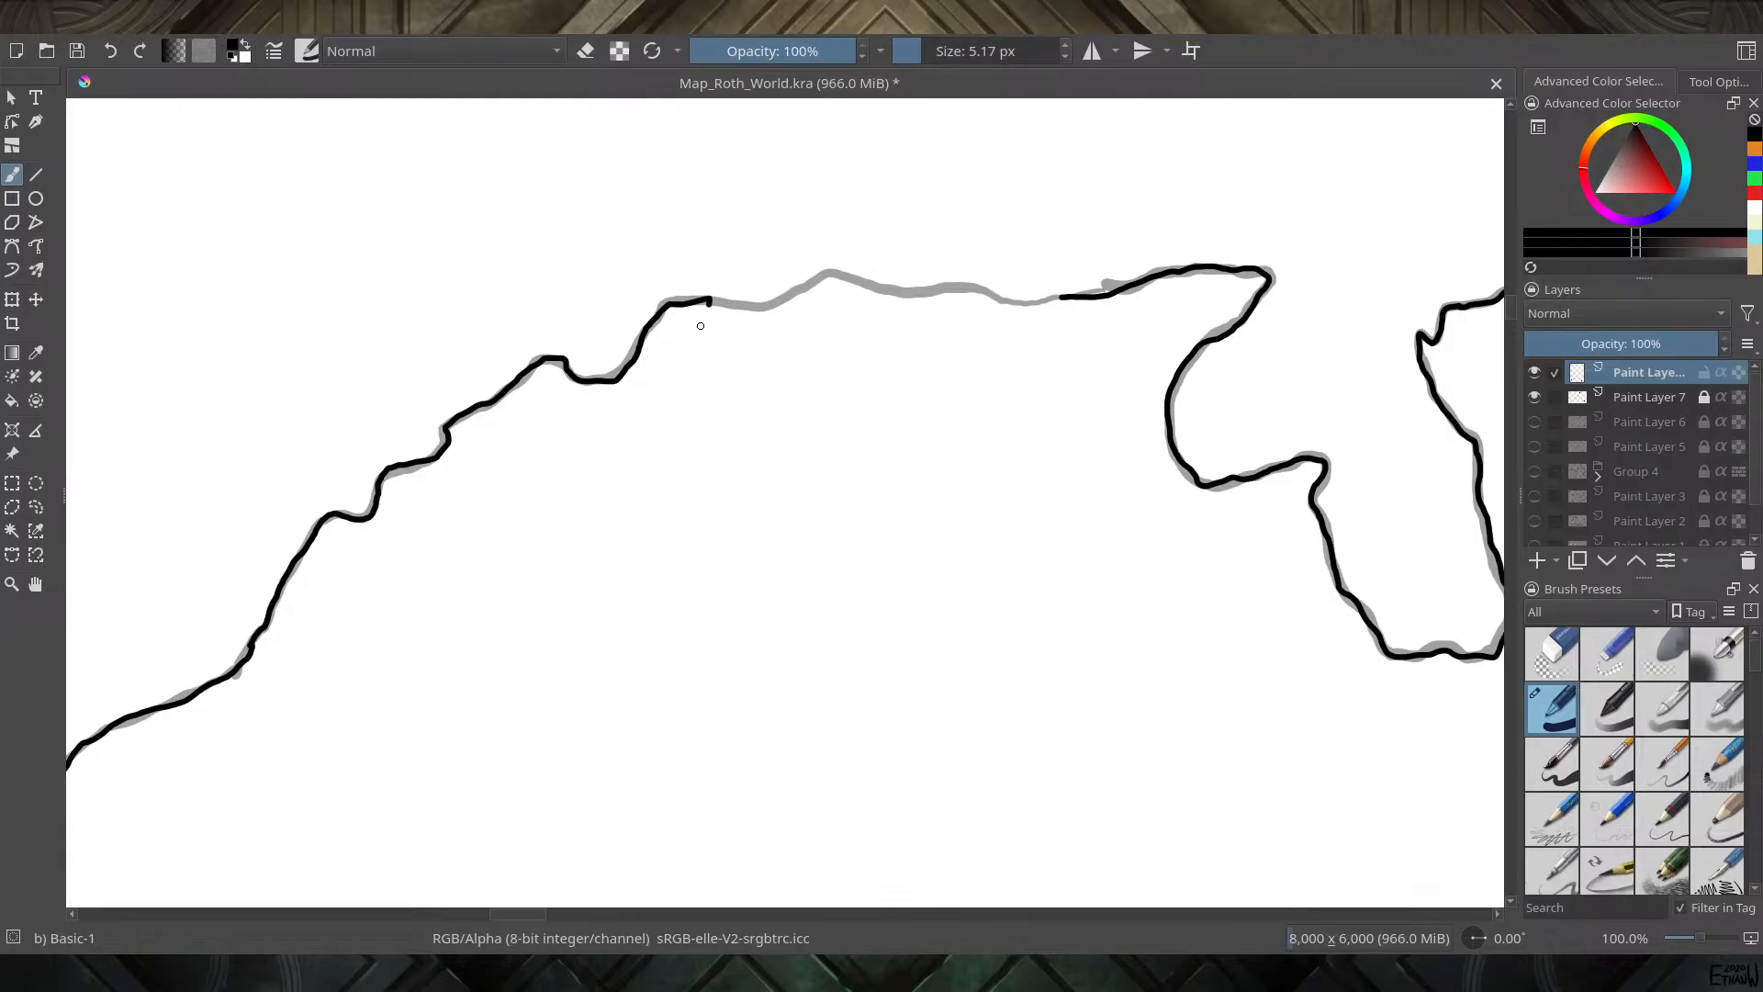
Trace the remaining gap in the north coast to join the existing black line and close the western continent's outline
key("e")
key("e")
mouse_move(748, 307)
left_mouse_down()
mouse_move(837, 273)
mouse_move(1054, 300)
left_mouse_up()
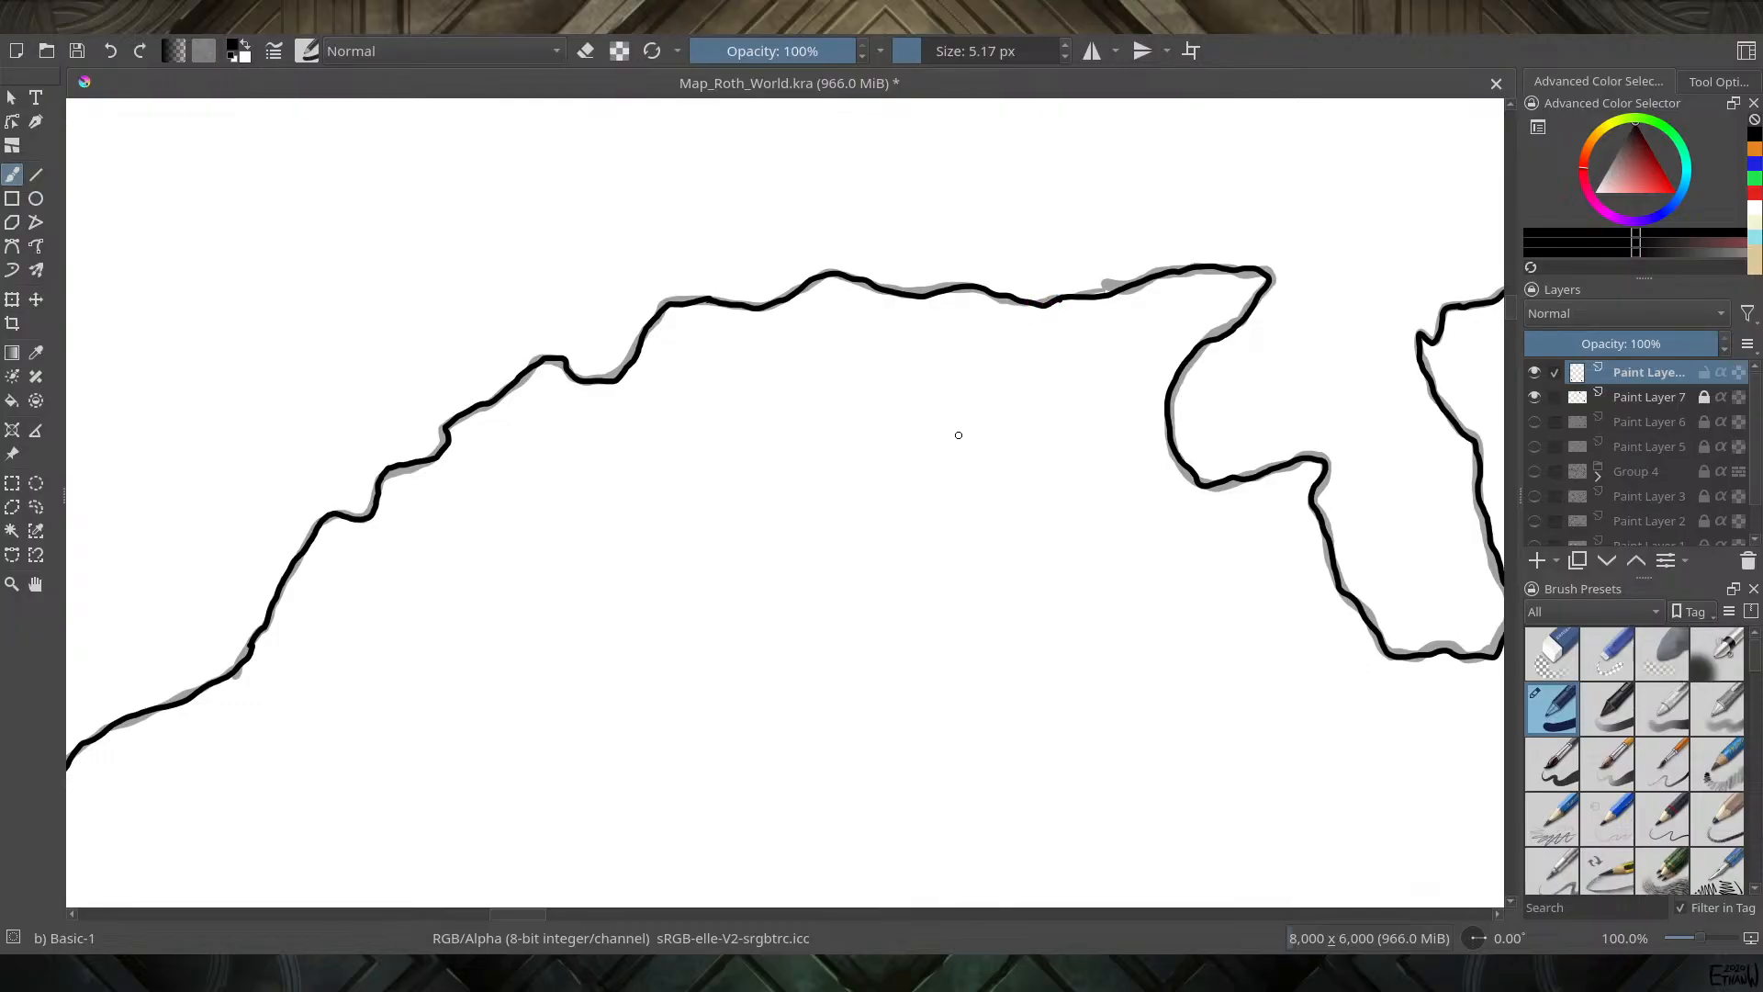
Trace the small oval islet and the tall elongated island off the continent's southeast coast
scroll(944, 441, "down", 6)
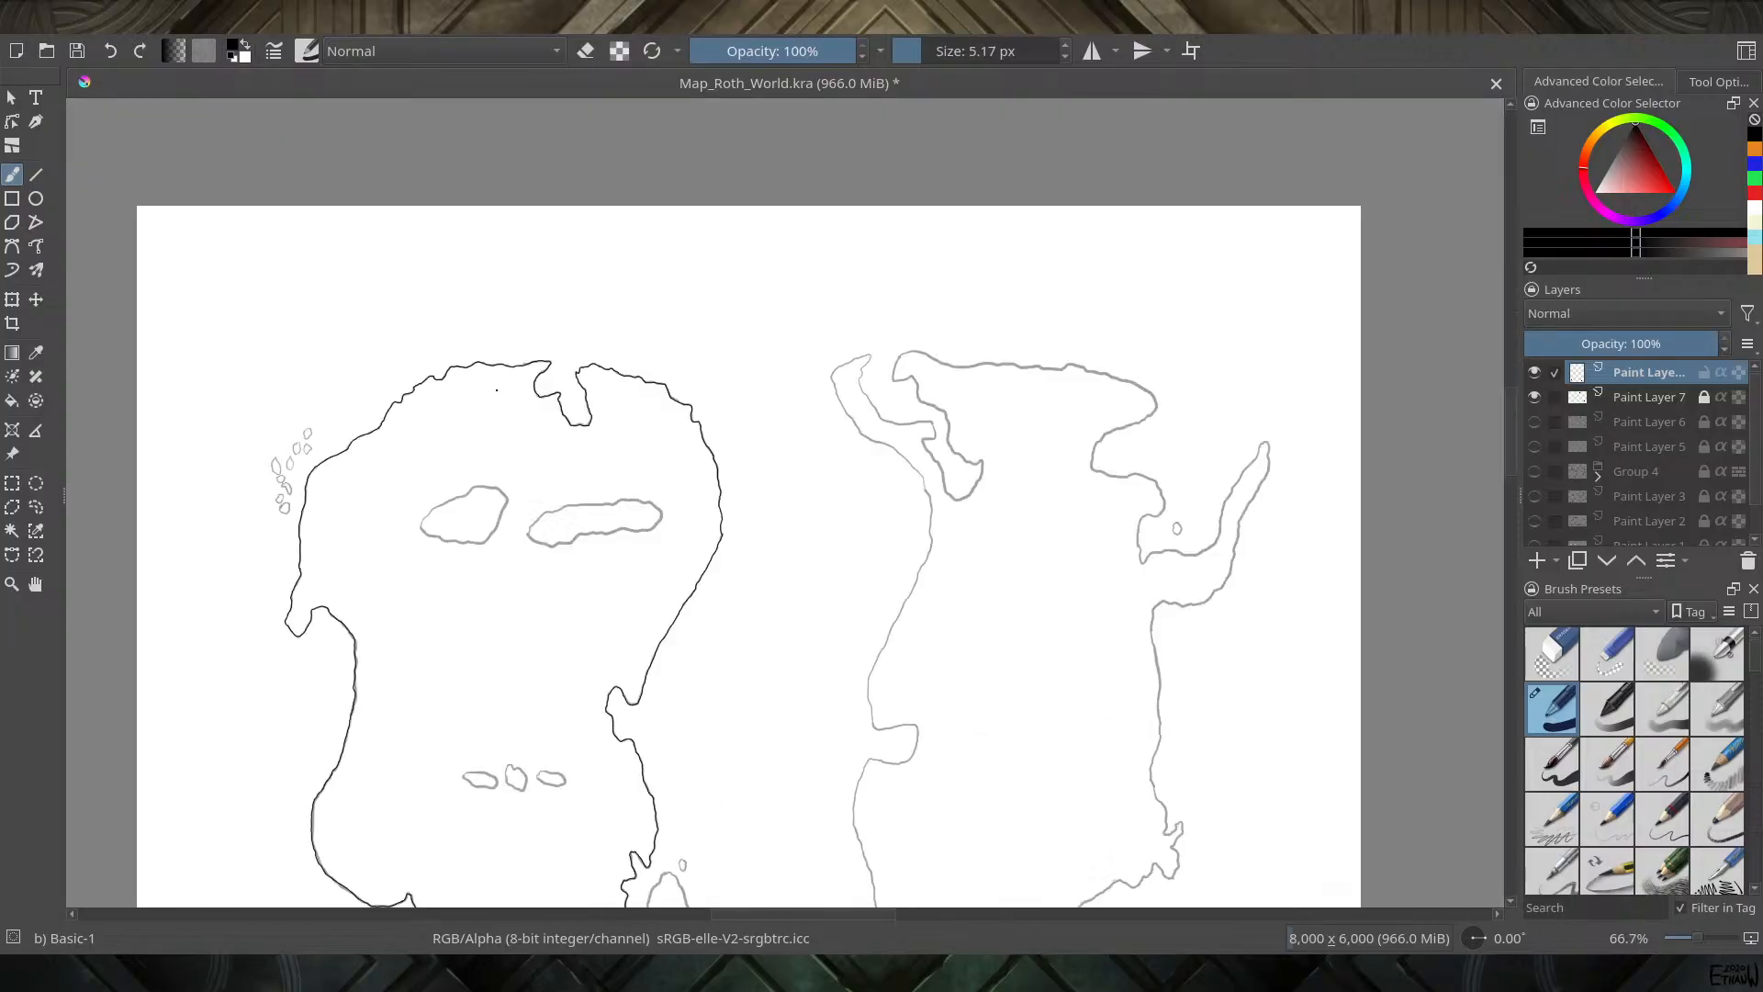
scroll(315, 682, "up", 1)
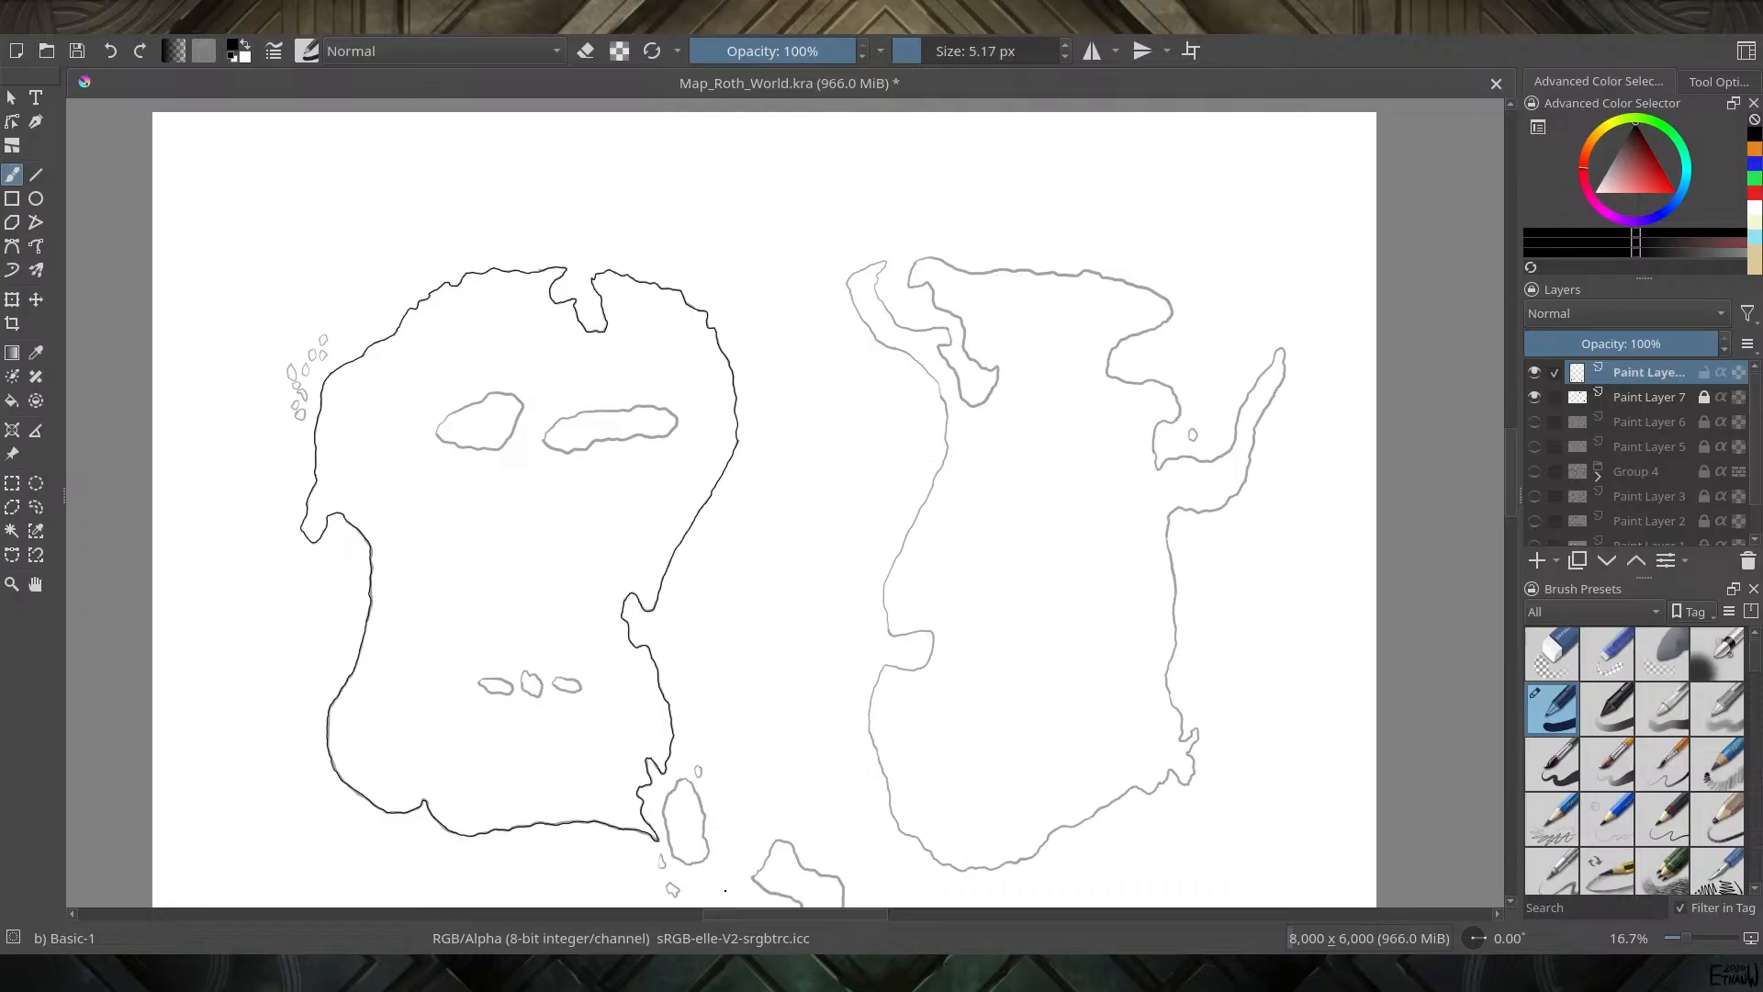
scroll(685, 823, "up", 4)
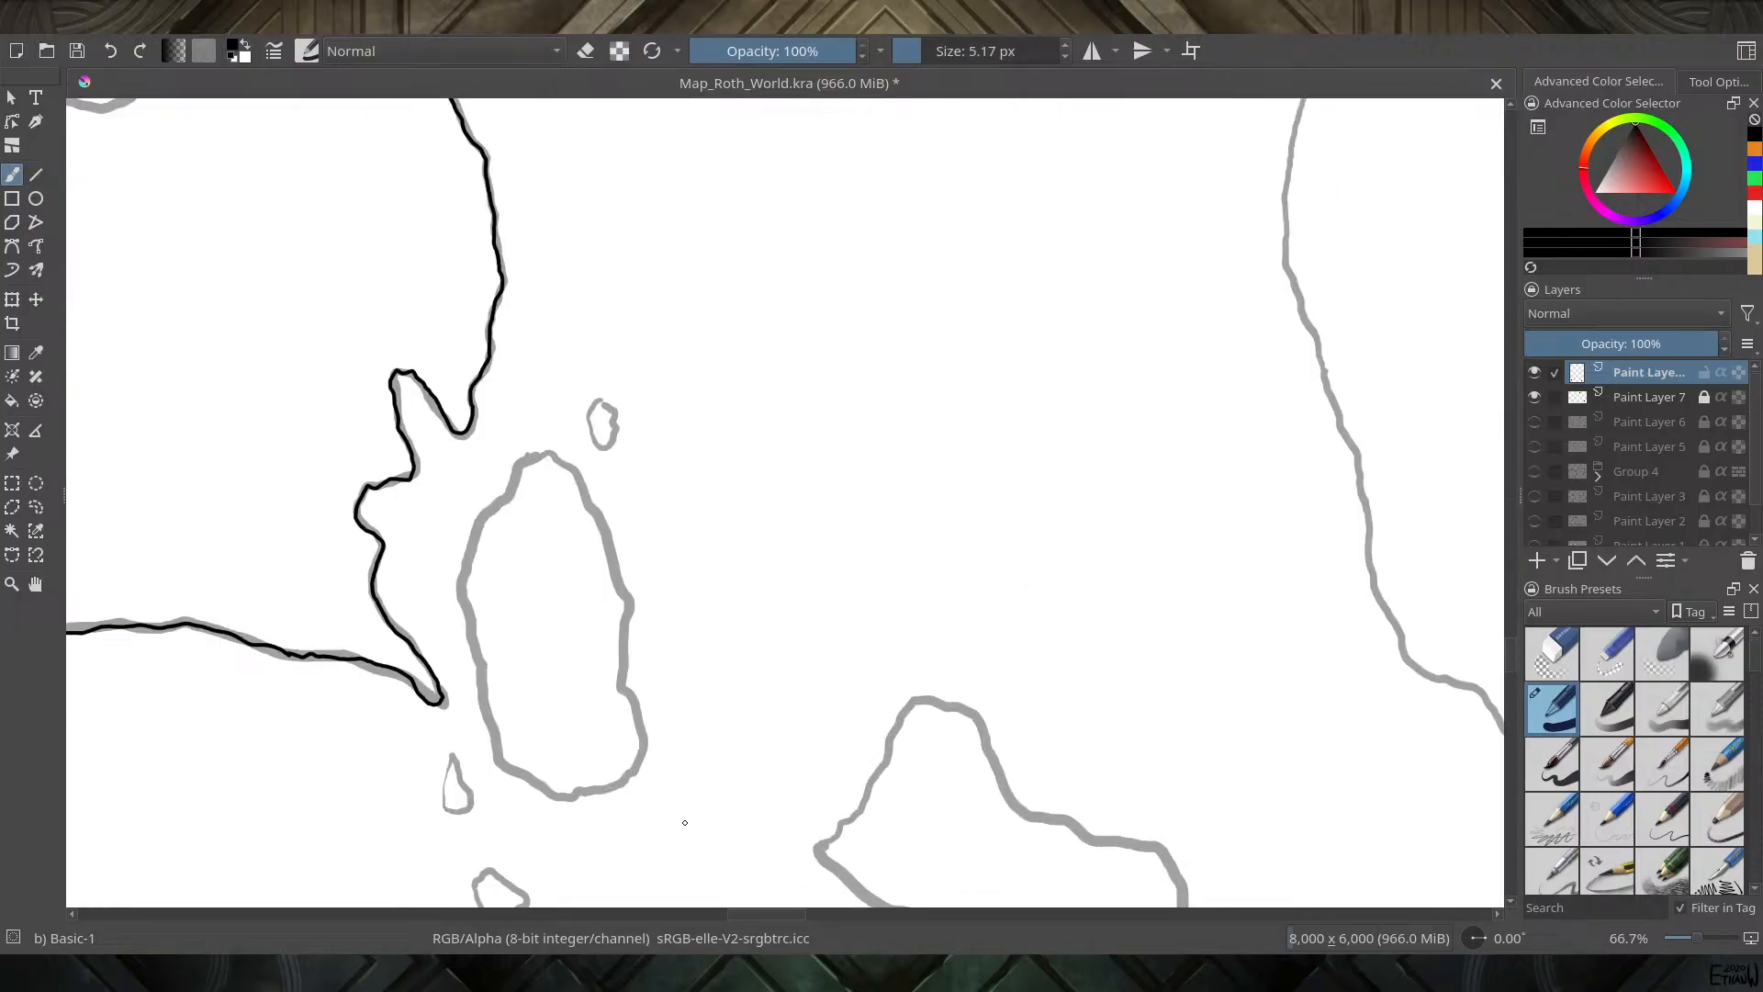
left_click_drag(630, 456, 742, 388)
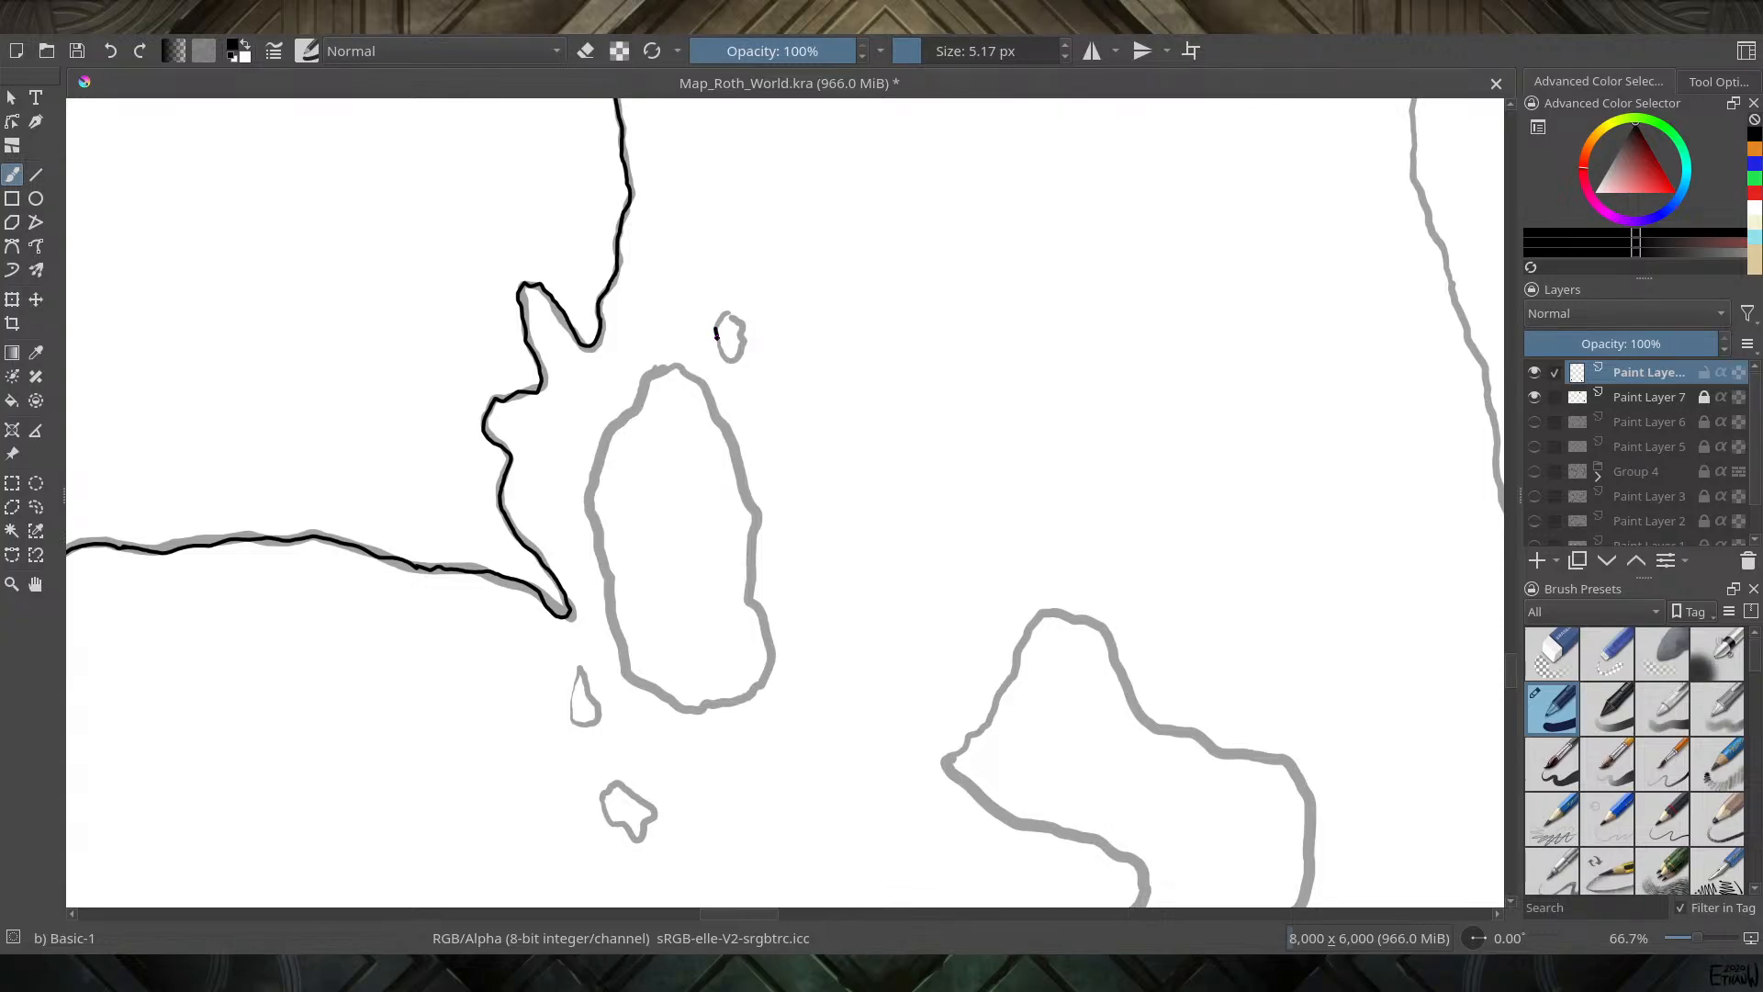
left_click_drag(718, 345, 723, 355)
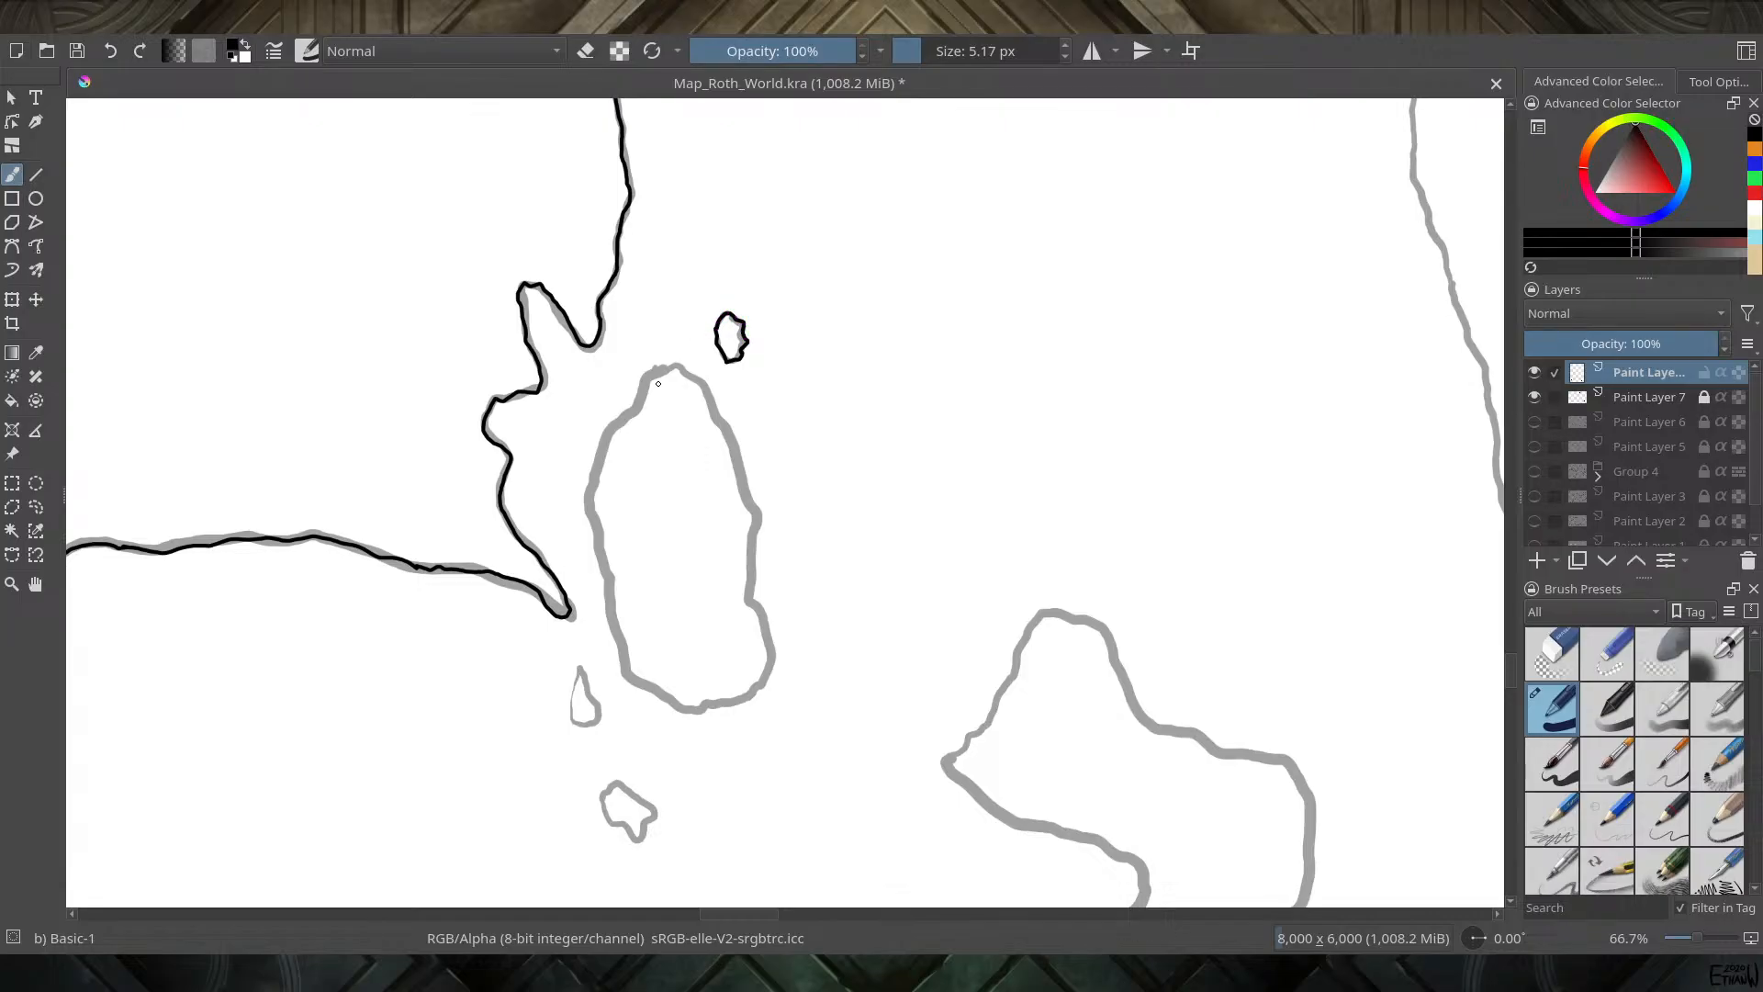
left_click_drag(644, 398, 644, 392)
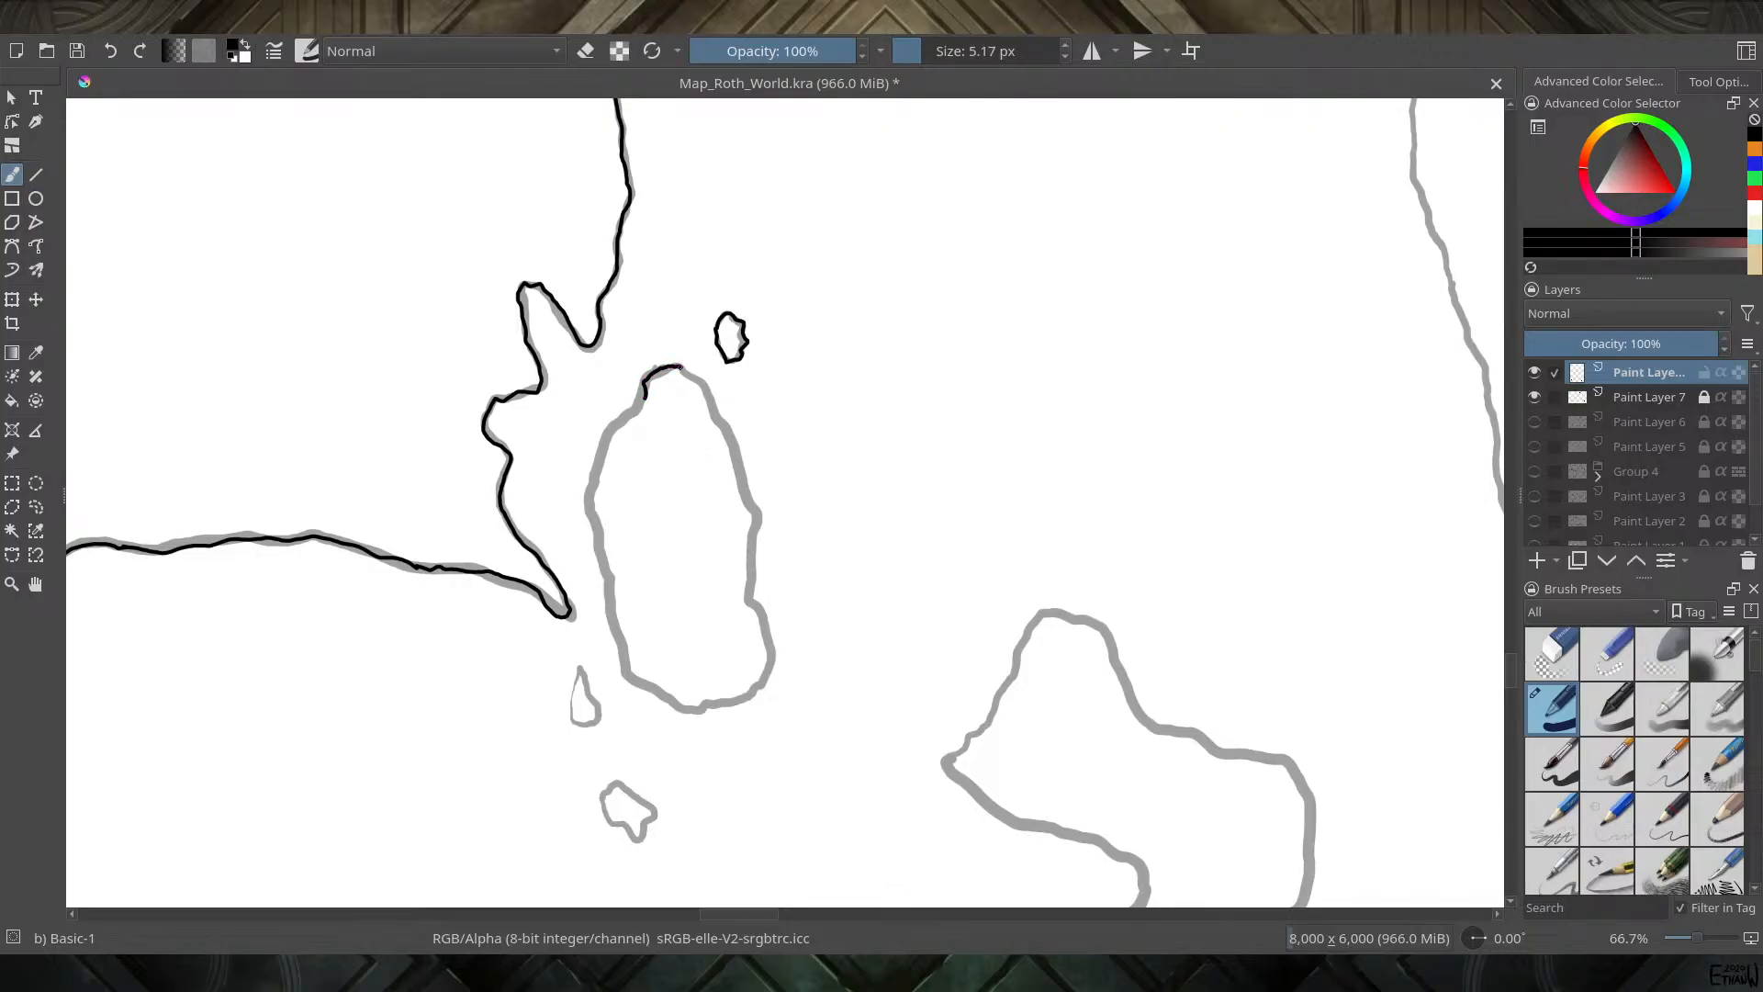
mouse_move(690, 374)
left_mouse_down()
mouse_move(754, 515)
mouse_move(748, 596)
mouse_move(771, 661)
mouse_move(707, 708)
mouse_move(625, 673)
mouse_move(607, 601)
mouse_move(599, 456)
mouse_move(592, 511)
mouse_move(588, 478)
mouse_move(648, 378)
left_mouse_up()
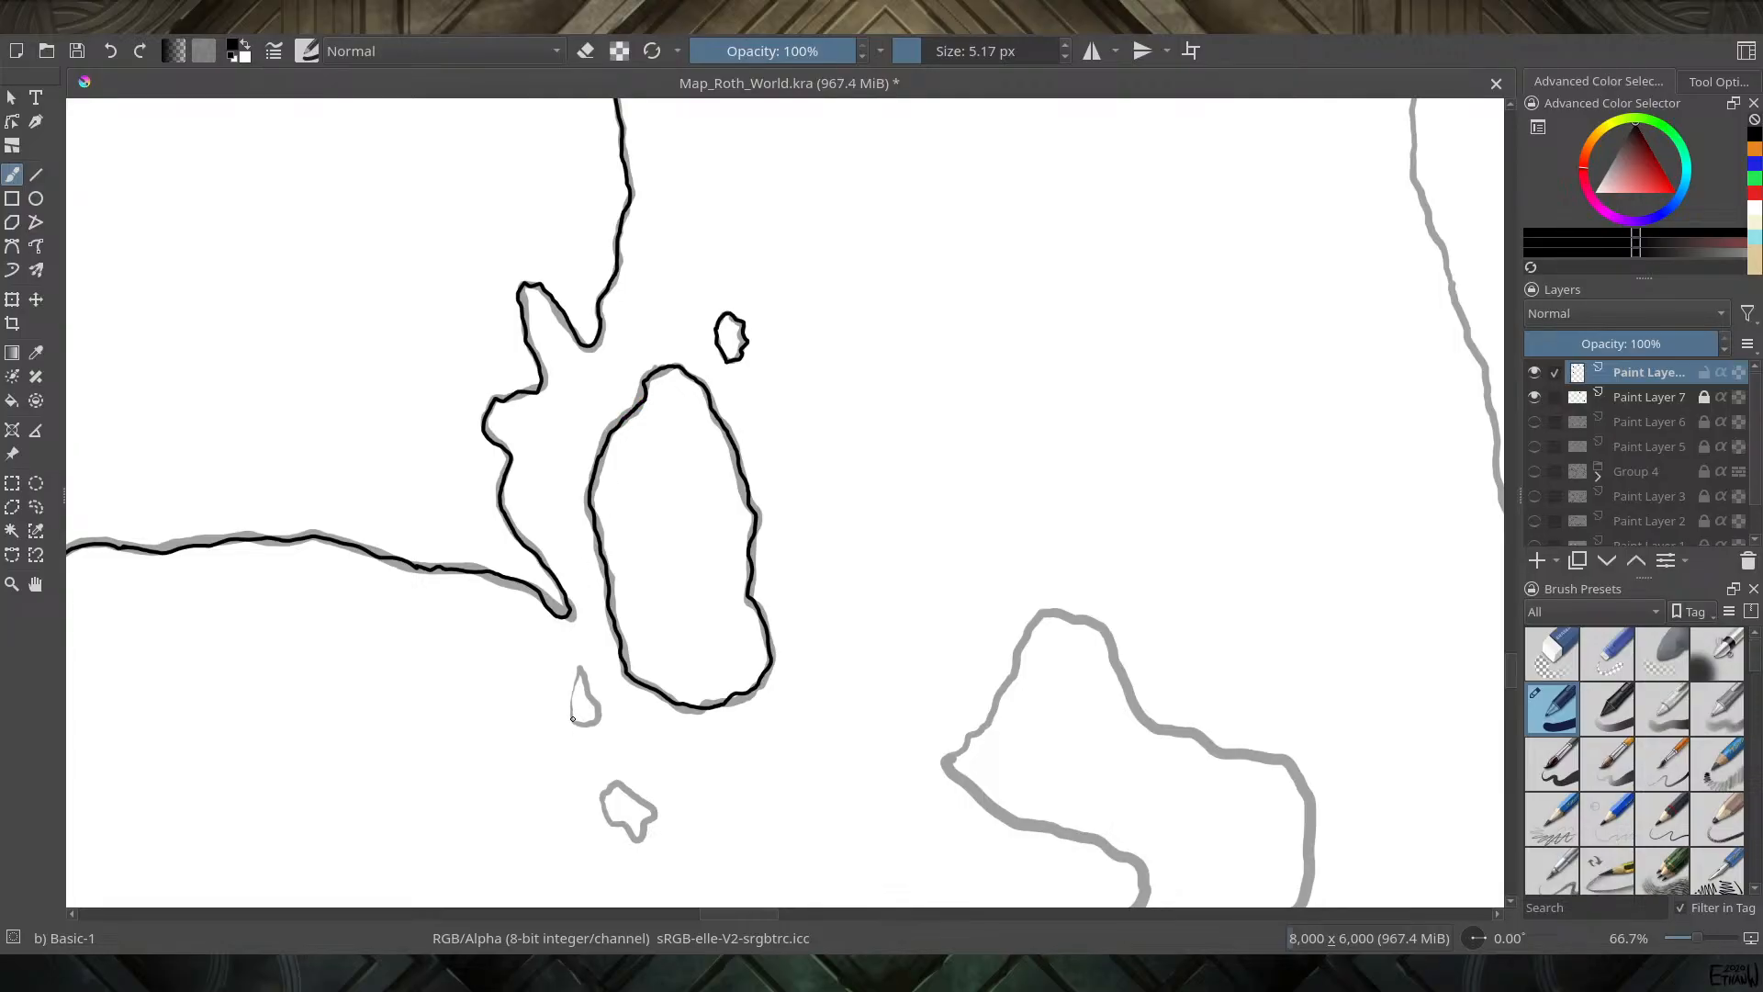
Outline the two small islets south of the southeastern headland and the large irregular island east of them
left_click_drag(570, 715, 572, 690)
mouse_move(610, 816)
left_mouse_down()
mouse_move(602, 803)
mouse_move(633, 795)
left_mouse_up()
left_click_drag(1016, 448, 648, 217)
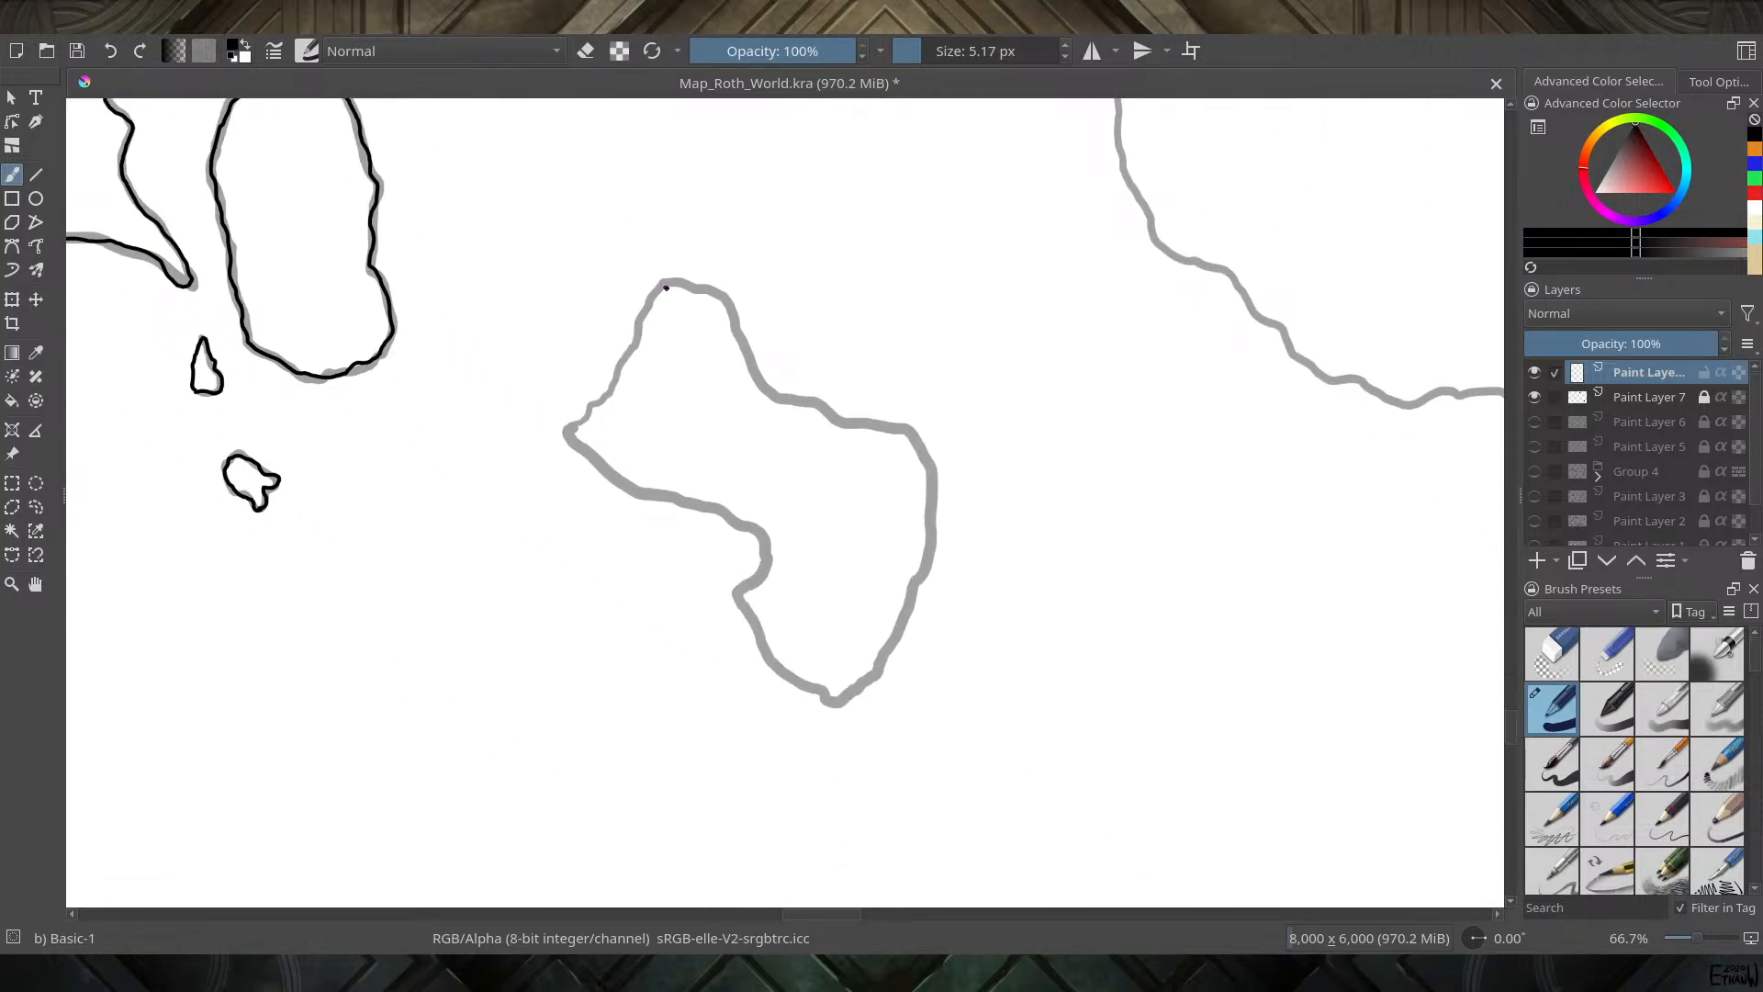
mouse_move(665, 287)
left_mouse_down()
mouse_move(721, 292)
mouse_move(778, 394)
mouse_move(920, 437)
mouse_move(928, 572)
mouse_move(867, 690)
mouse_move(820, 700)
mouse_move(764, 659)
mouse_move(735, 598)
mouse_move(759, 533)
mouse_move(628, 494)
mouse_move(569, 441)
mouse_move(653, 294)
left_mouse_up()
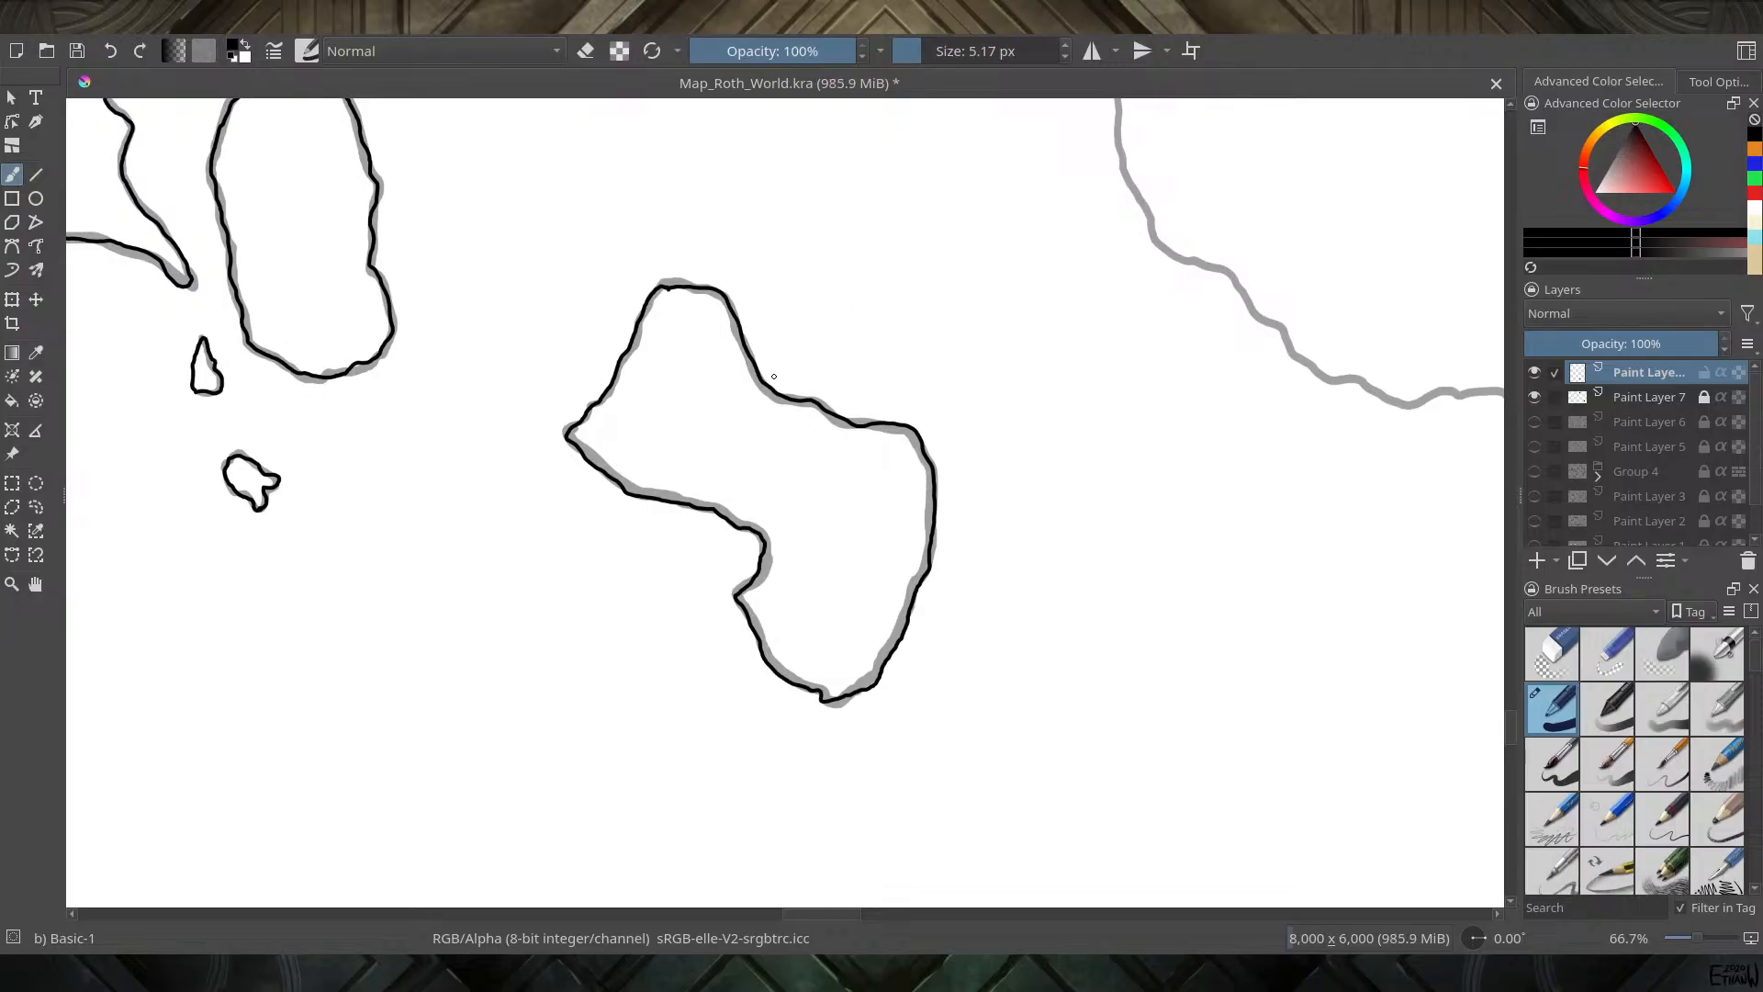
Trace the four southernmost islands of the small chain off the northwest coast, including the hooked one
mouse_move(345, 418)
left_mouse_down()
mouse_move(865, 713)
mouse_move(1129, 740)
mouse_move(410, 649)
mouse_move(381, 616)
mouse_move(1169, 570)
left_mouse_up()
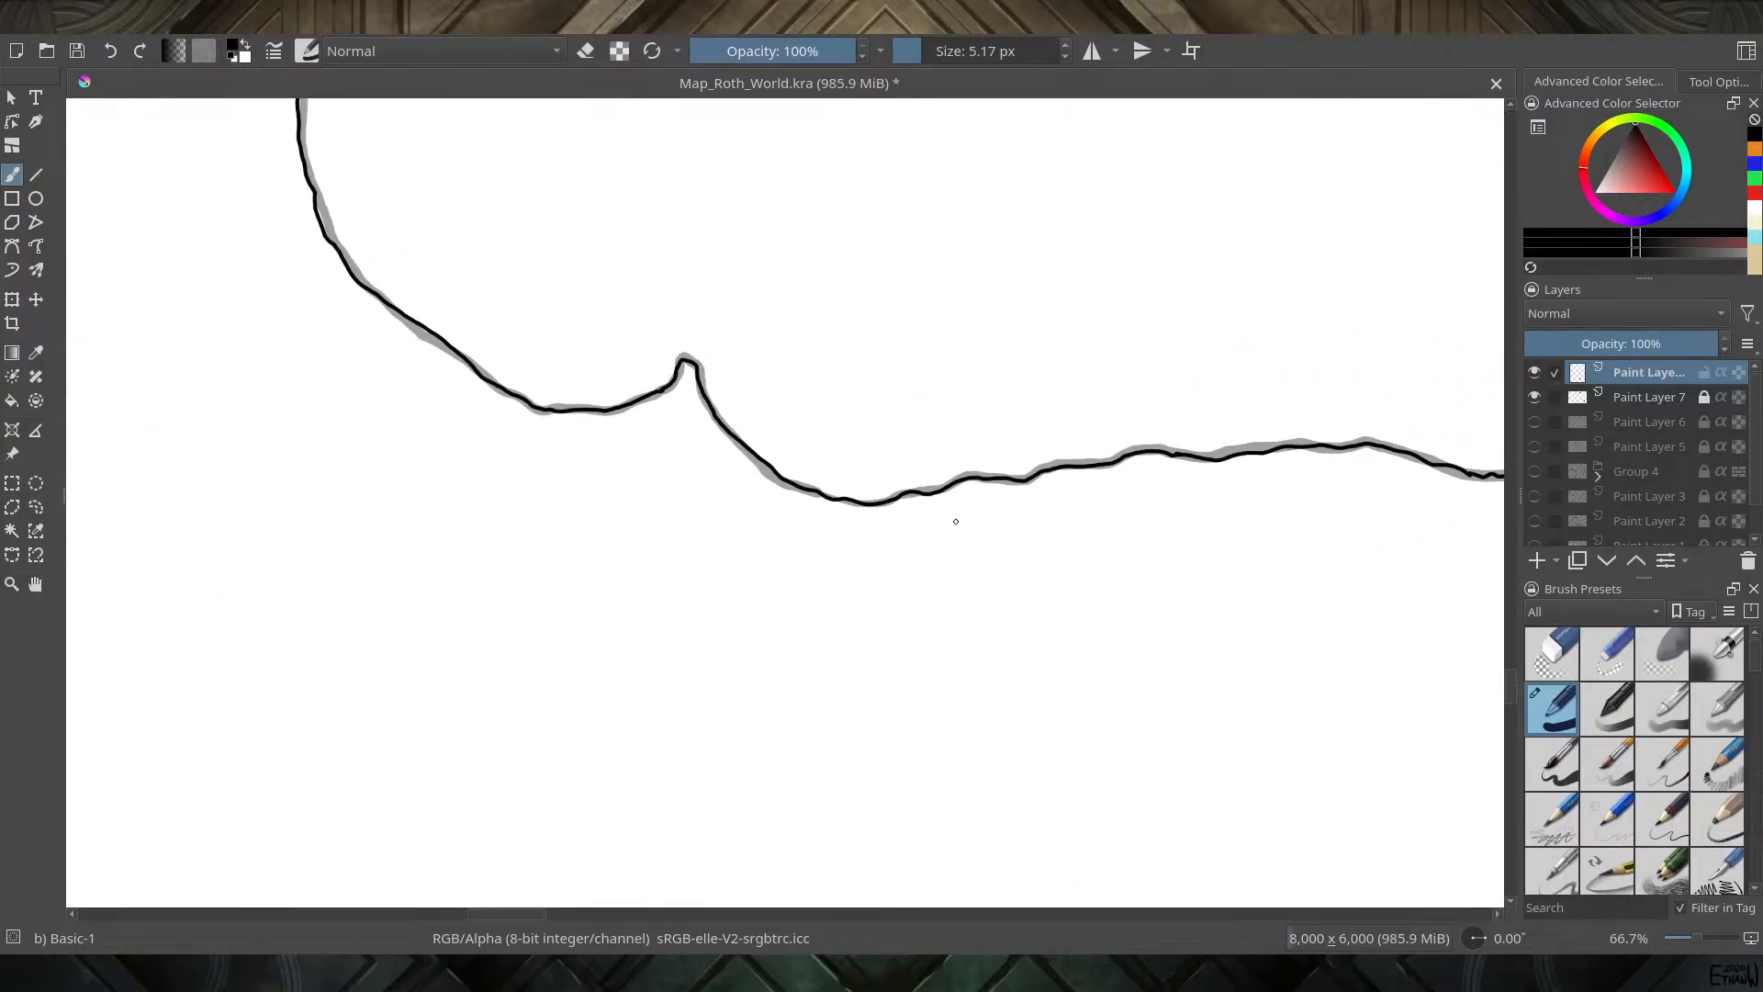
left_click_drag(434, 201, 475, 728)
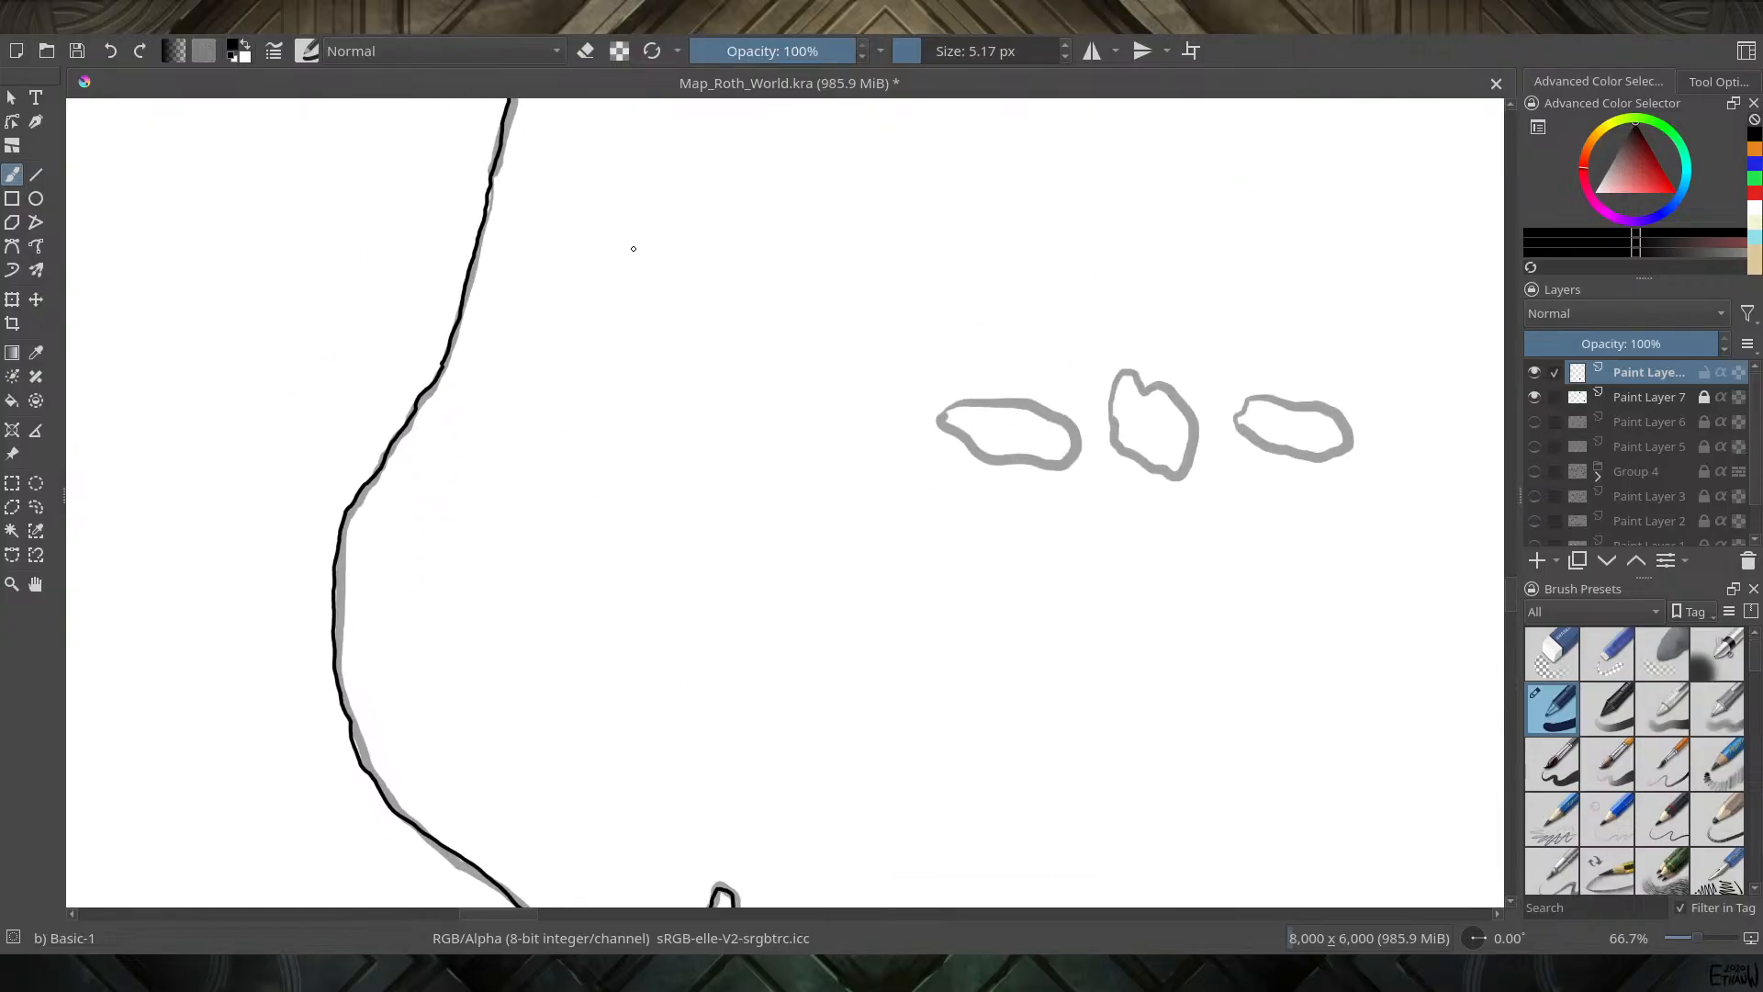
left_click_drag(633, 247, 678, 476)
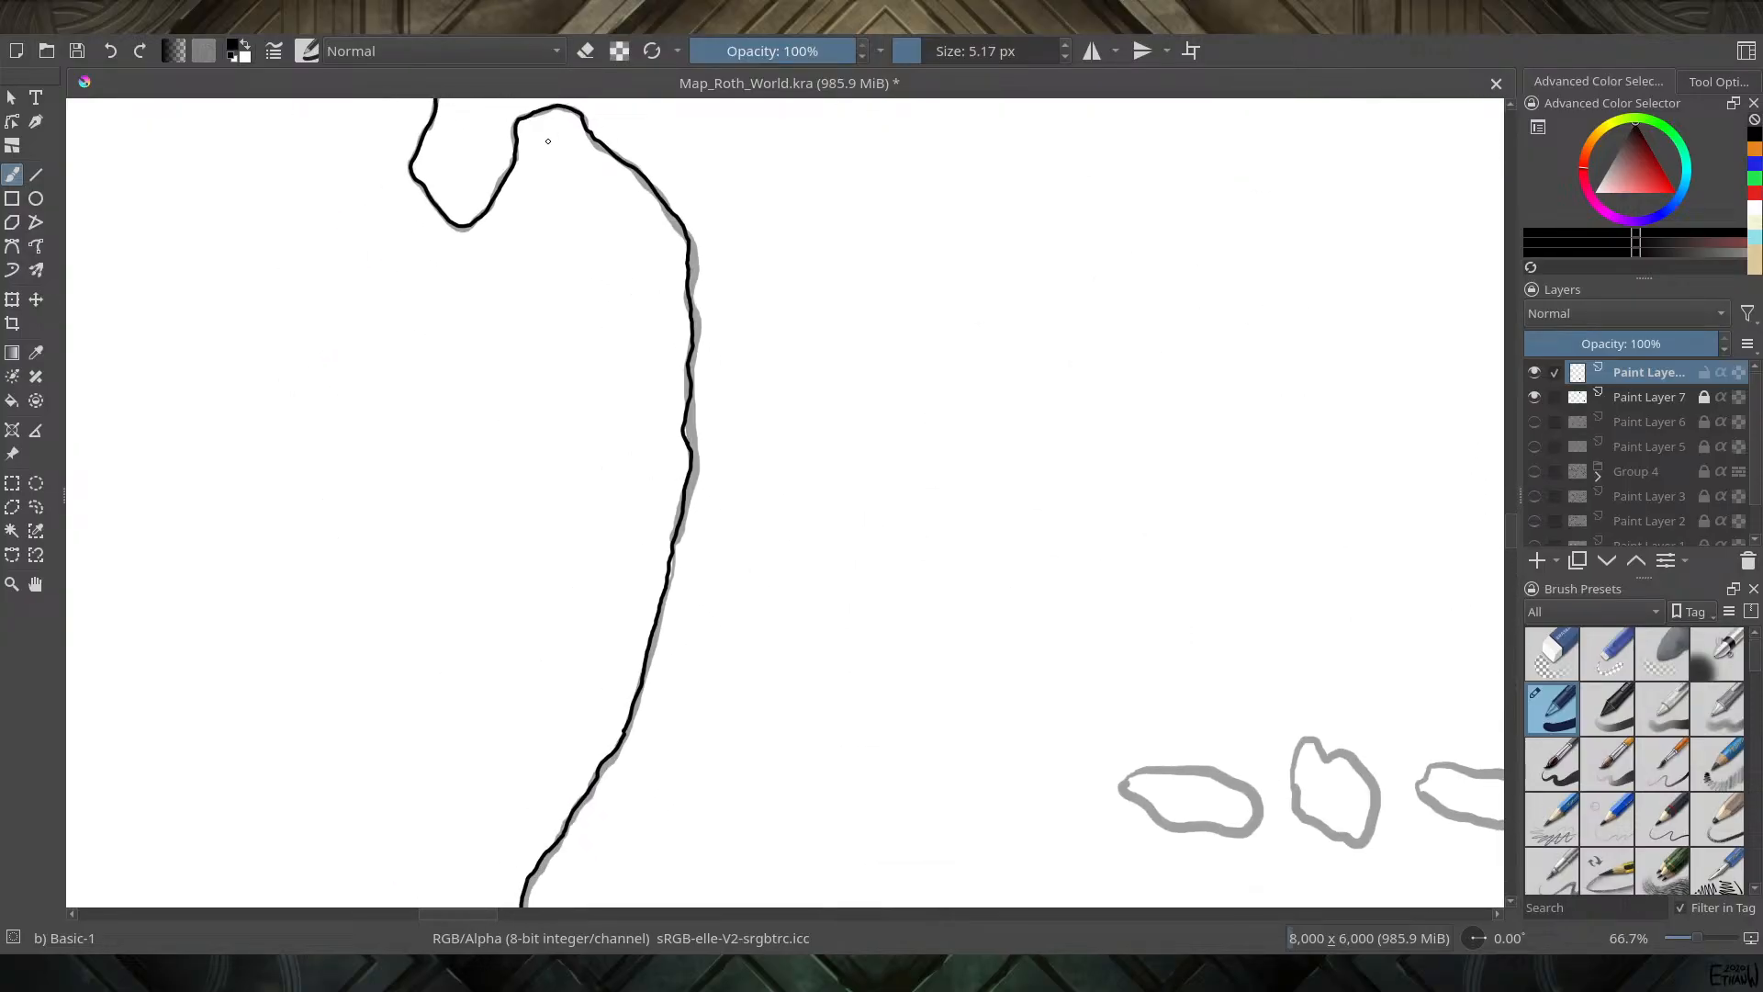
left_click_drag(549, 140, 696, 728)
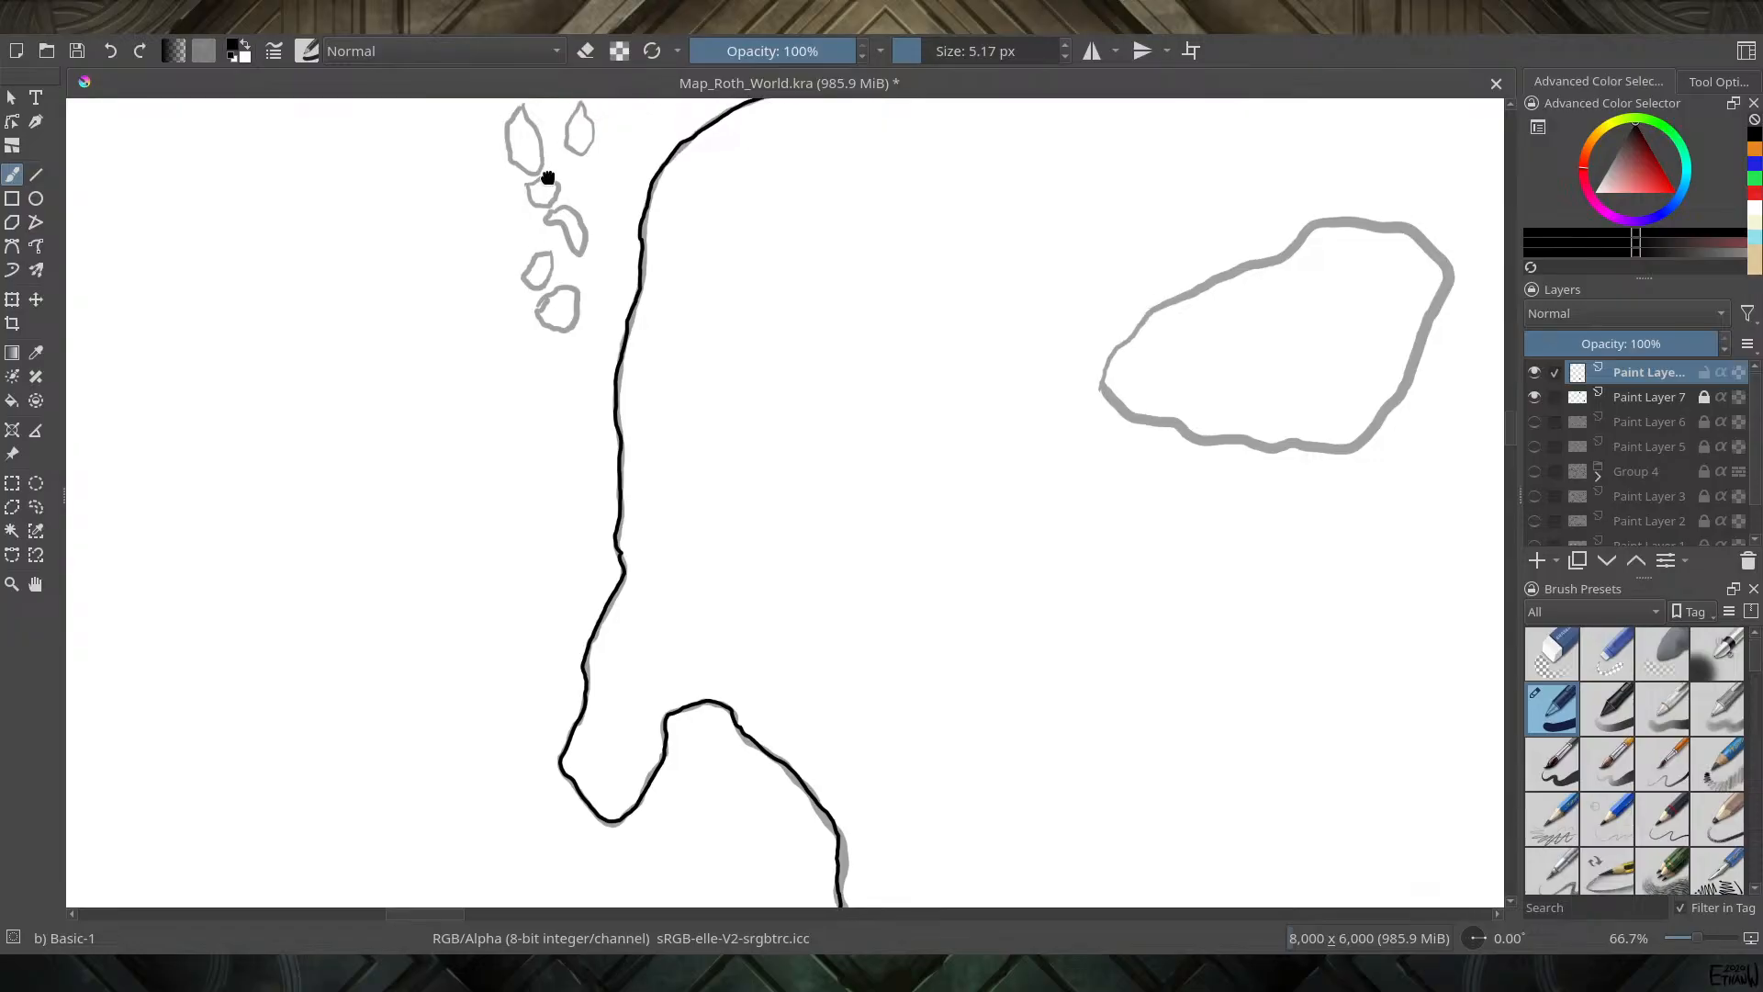
left_click_drag(548, 177, 634, 484)
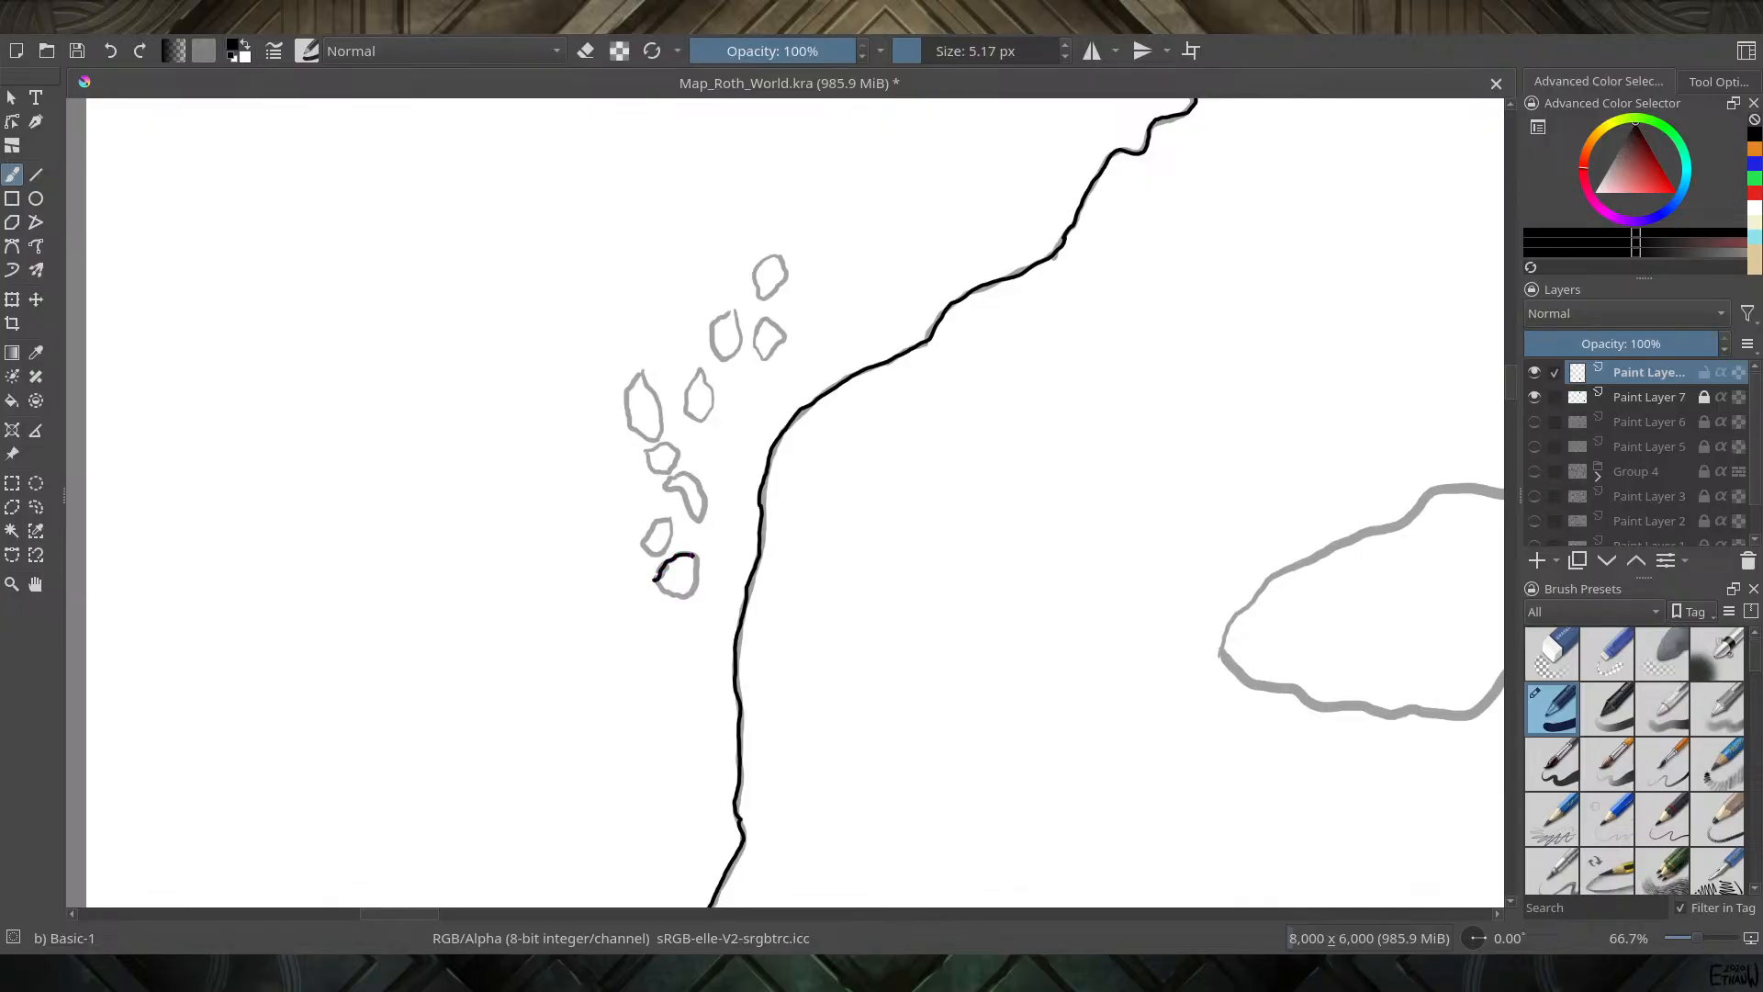
left_click_drag(698, 576, 696, 589)
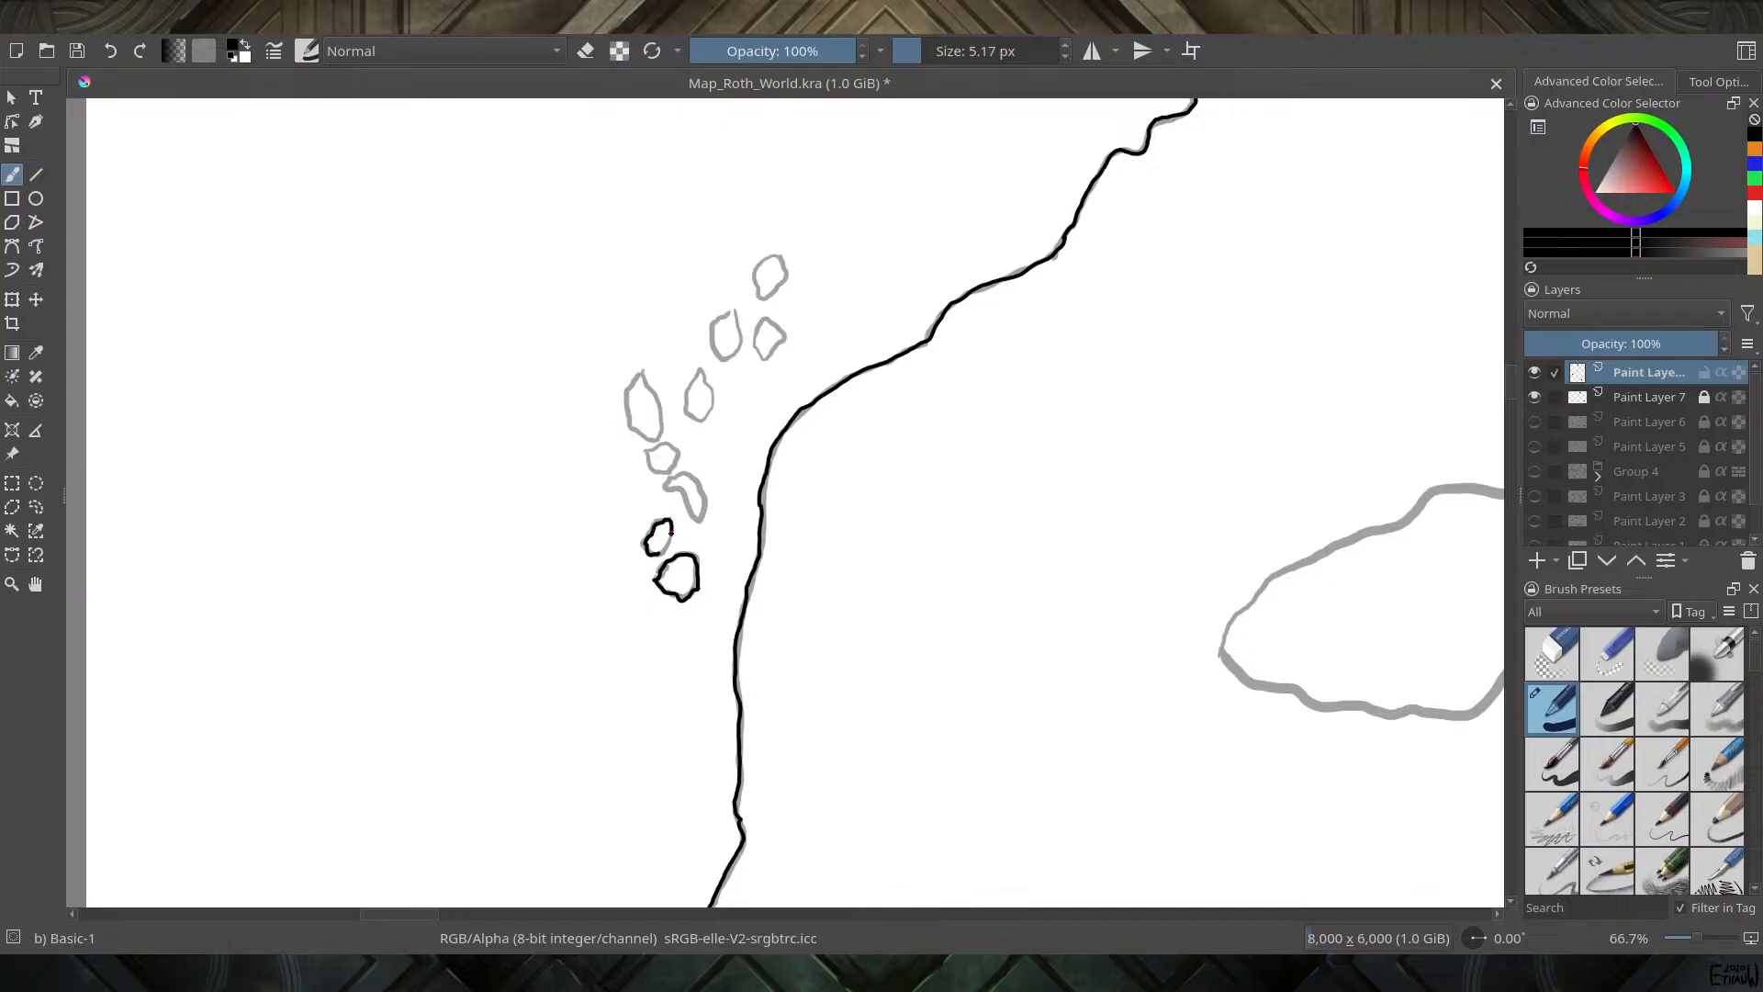
left_click_drag(671, 531, 668, 547)
left_click_drag(697, 484, 703, 517)
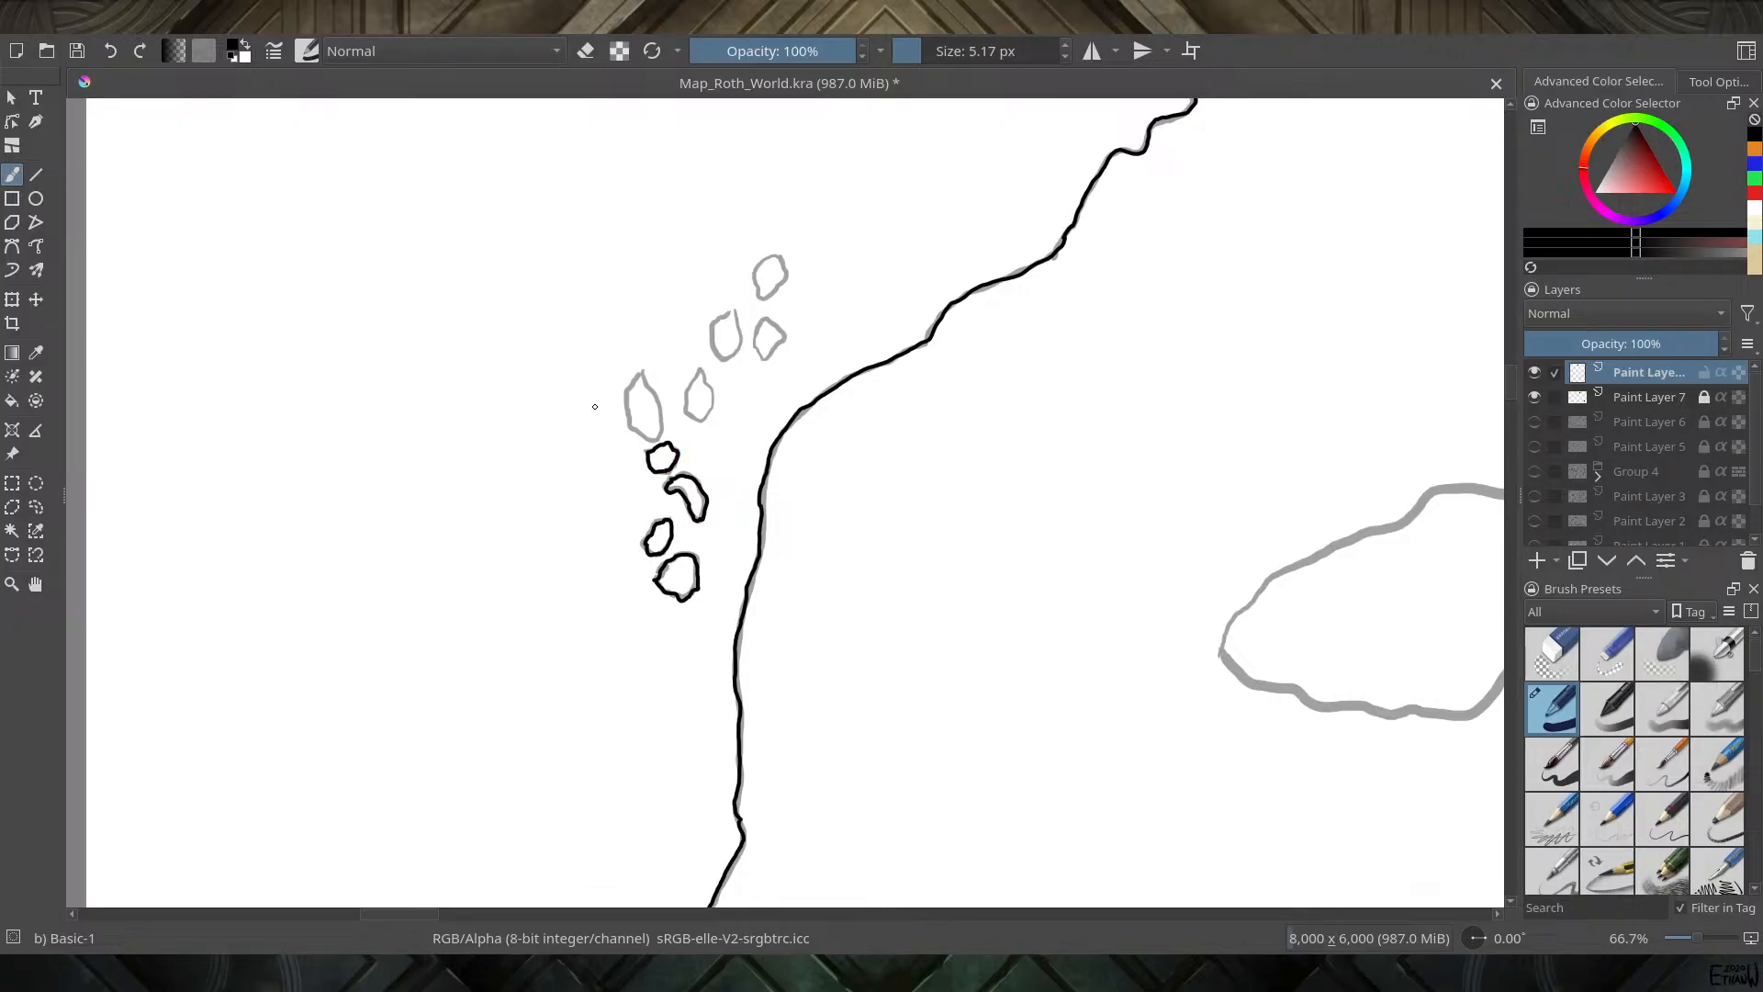
Trace the five remaining islands in the northern part of the northwestern chain
mouse_move(630, 425)
left_mouse_down()
mouse_move(637, 373)
mouse_move(658, 420)
left_mouse_up()
left_click_drag(685, 404, 684, 391)
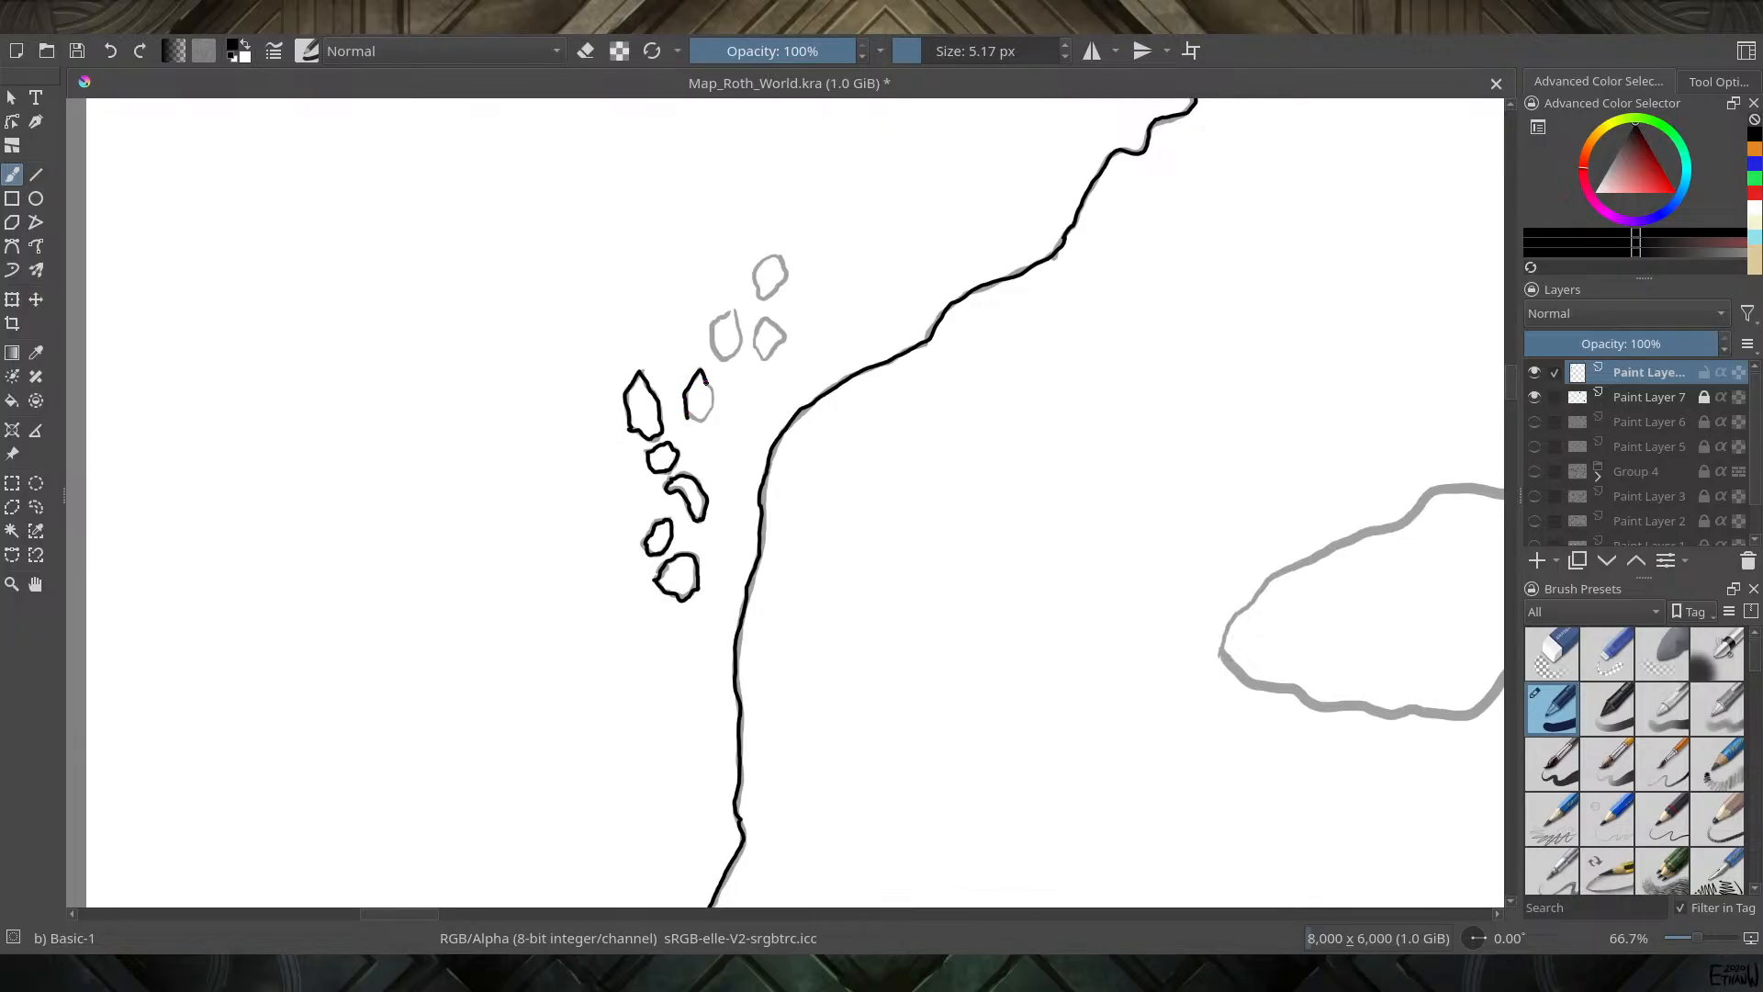
left_click_drag(714, 389, 698, 421)
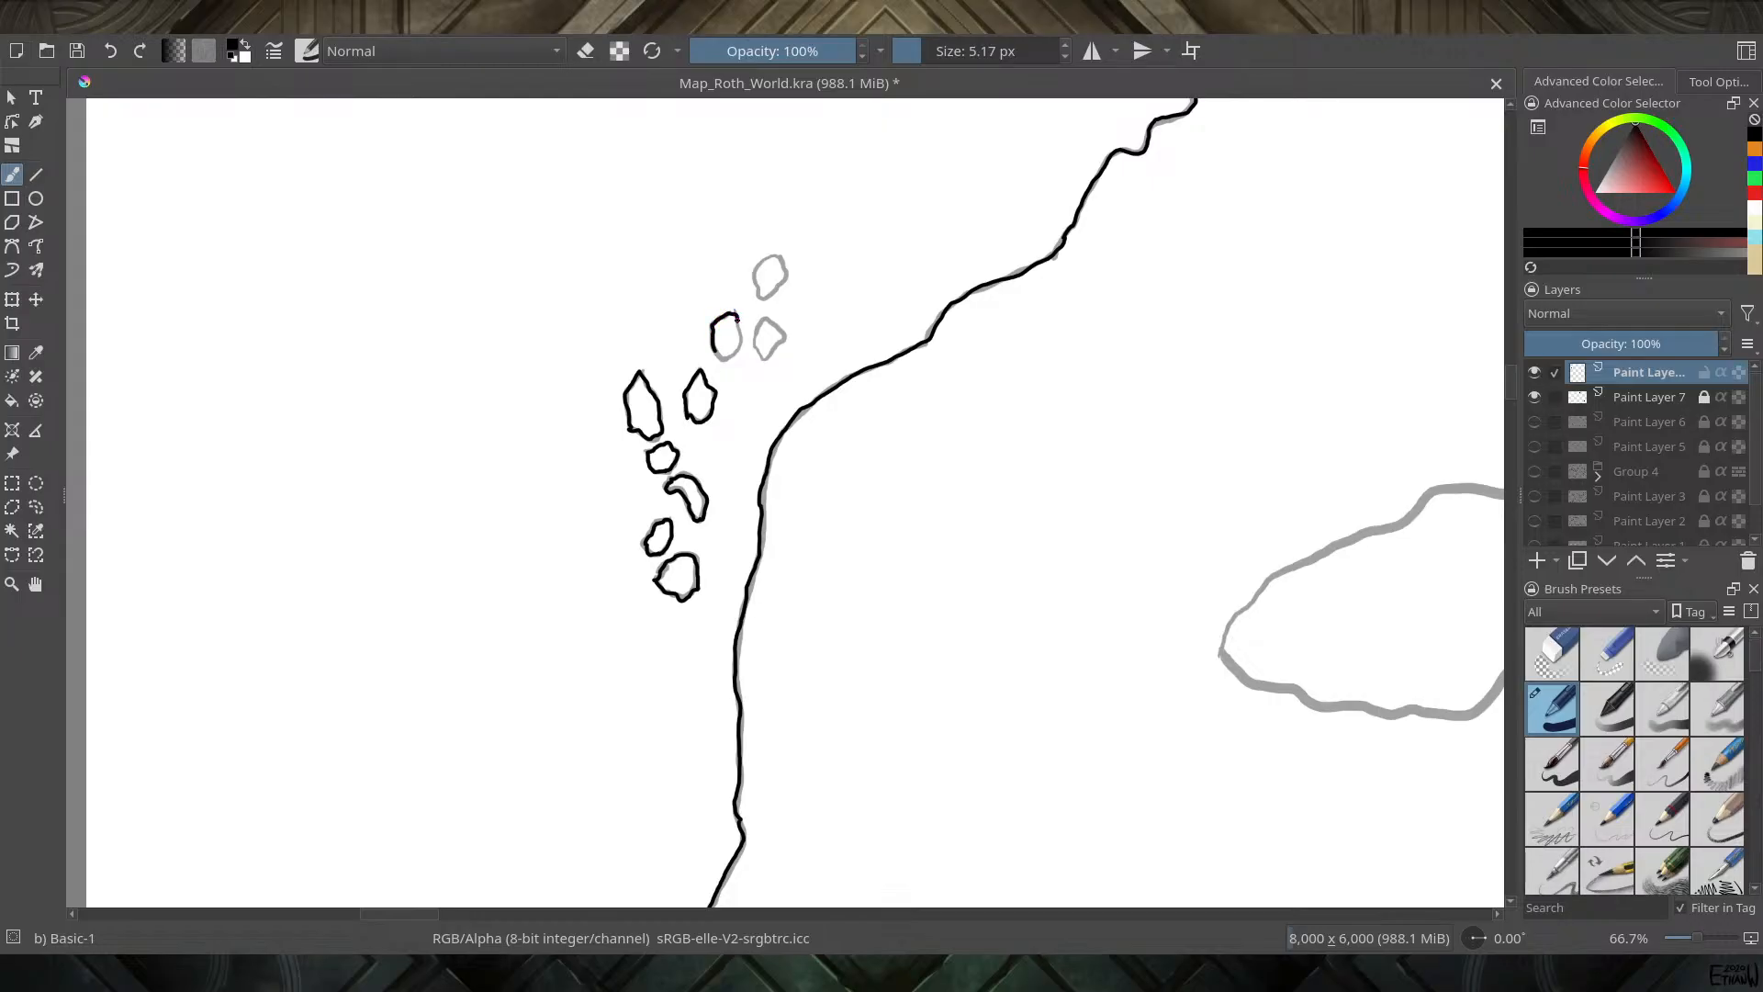
left_click_drag(737, 319, 730, 359)
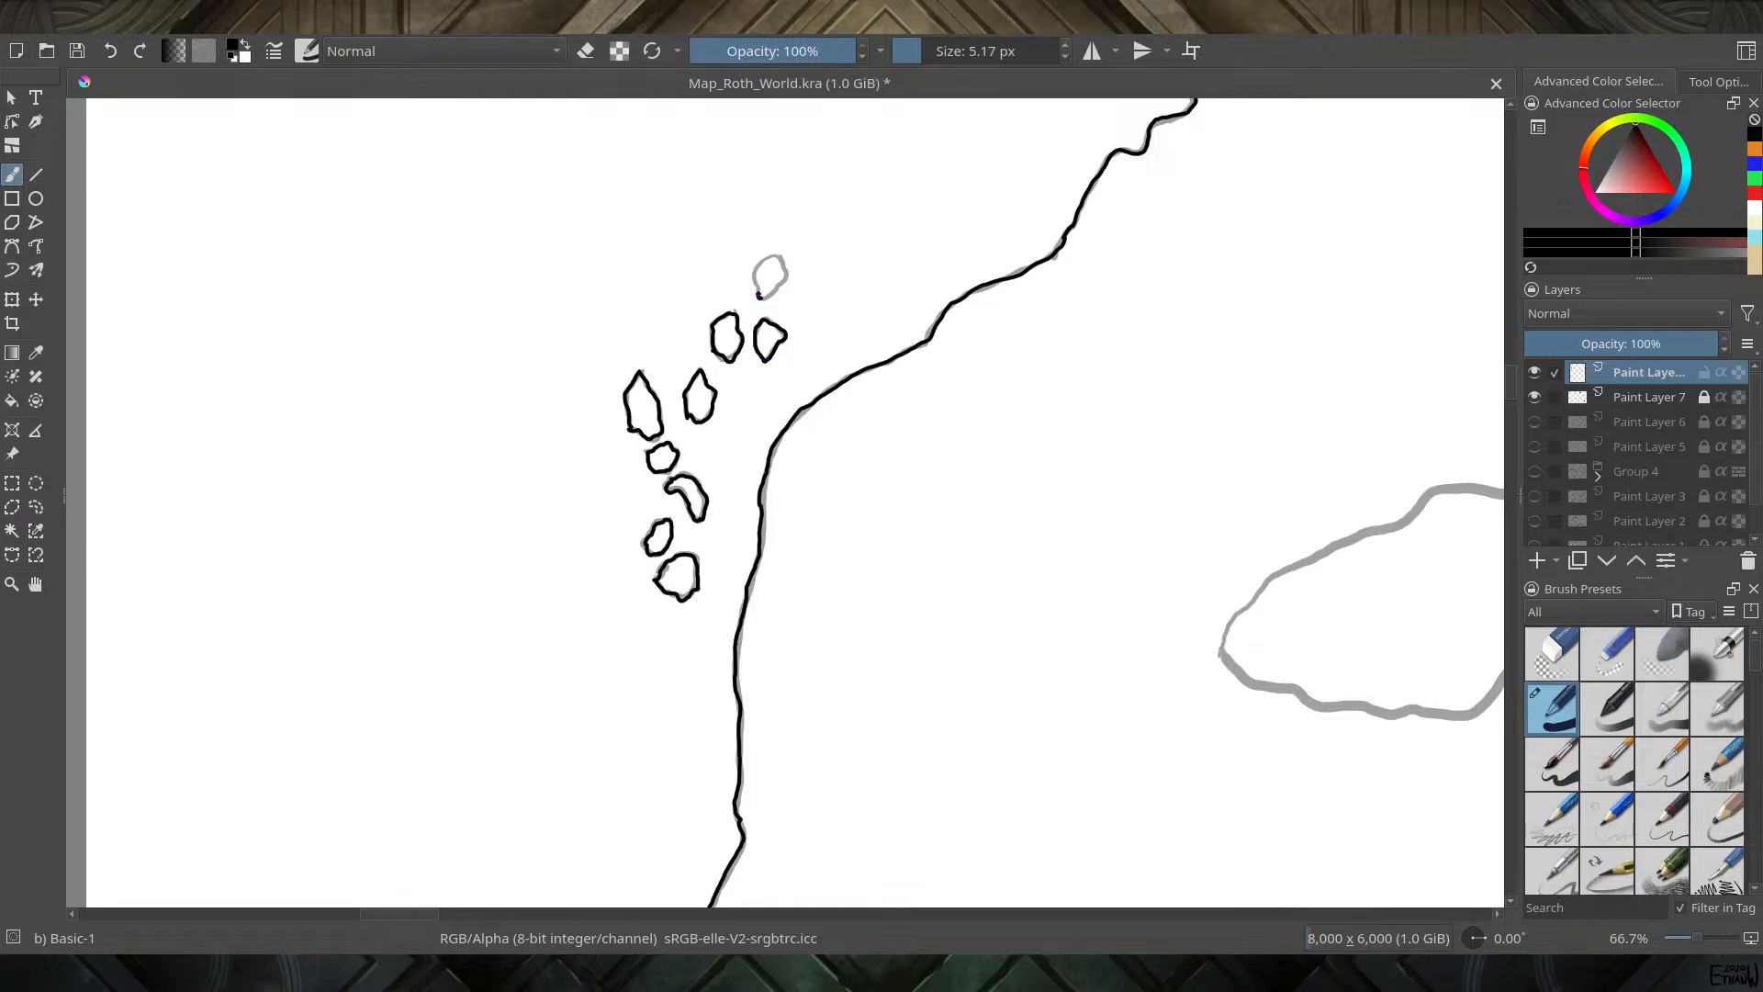
left_click_drag(756, 284, 775, 291)
Trace the western of the two large inland shapes in the continent's northern half as a closed black outline
left_click_drag(1054, 479, 418, 324)
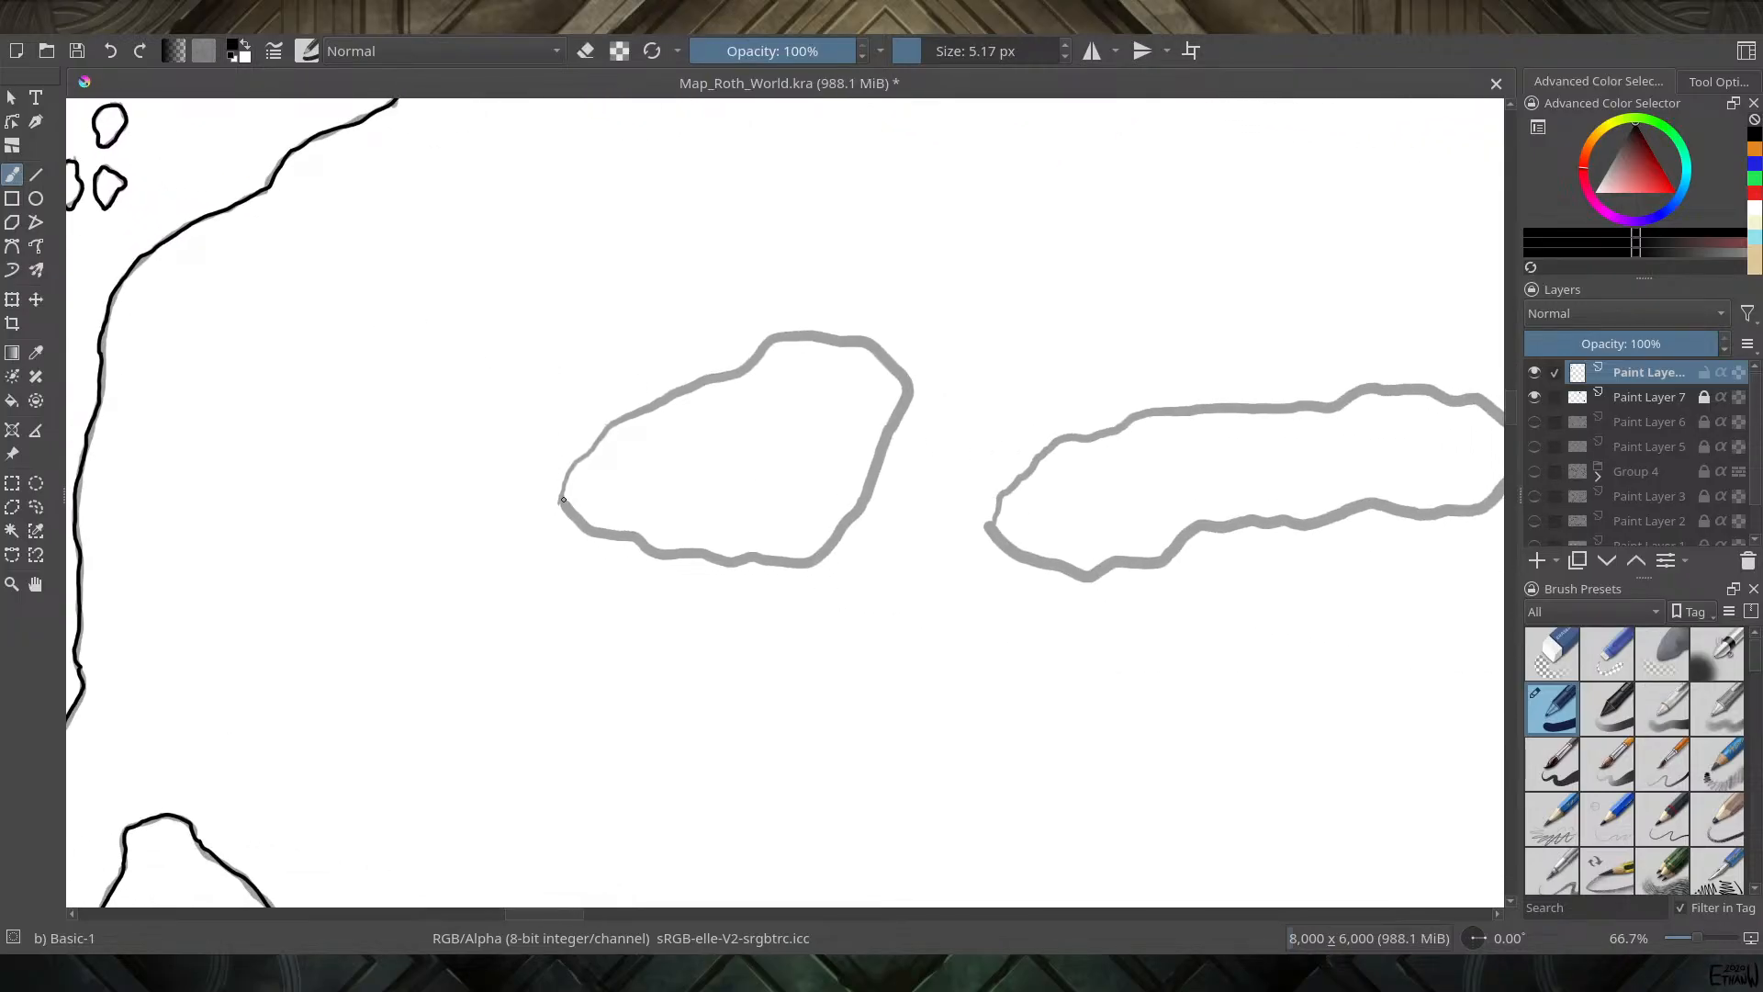
mouse_move(565, 499)
left_mouse_down()
mouse_move(615, 425)
mouse_move(776, 337)
mouse_move(874, 350)
mouse_move(906, 393)
mouse_move(854, 520)
mouse_move(809, 566)
mouse_move(663, 558)
mouse_move(561, 504)
left_mouse_up()
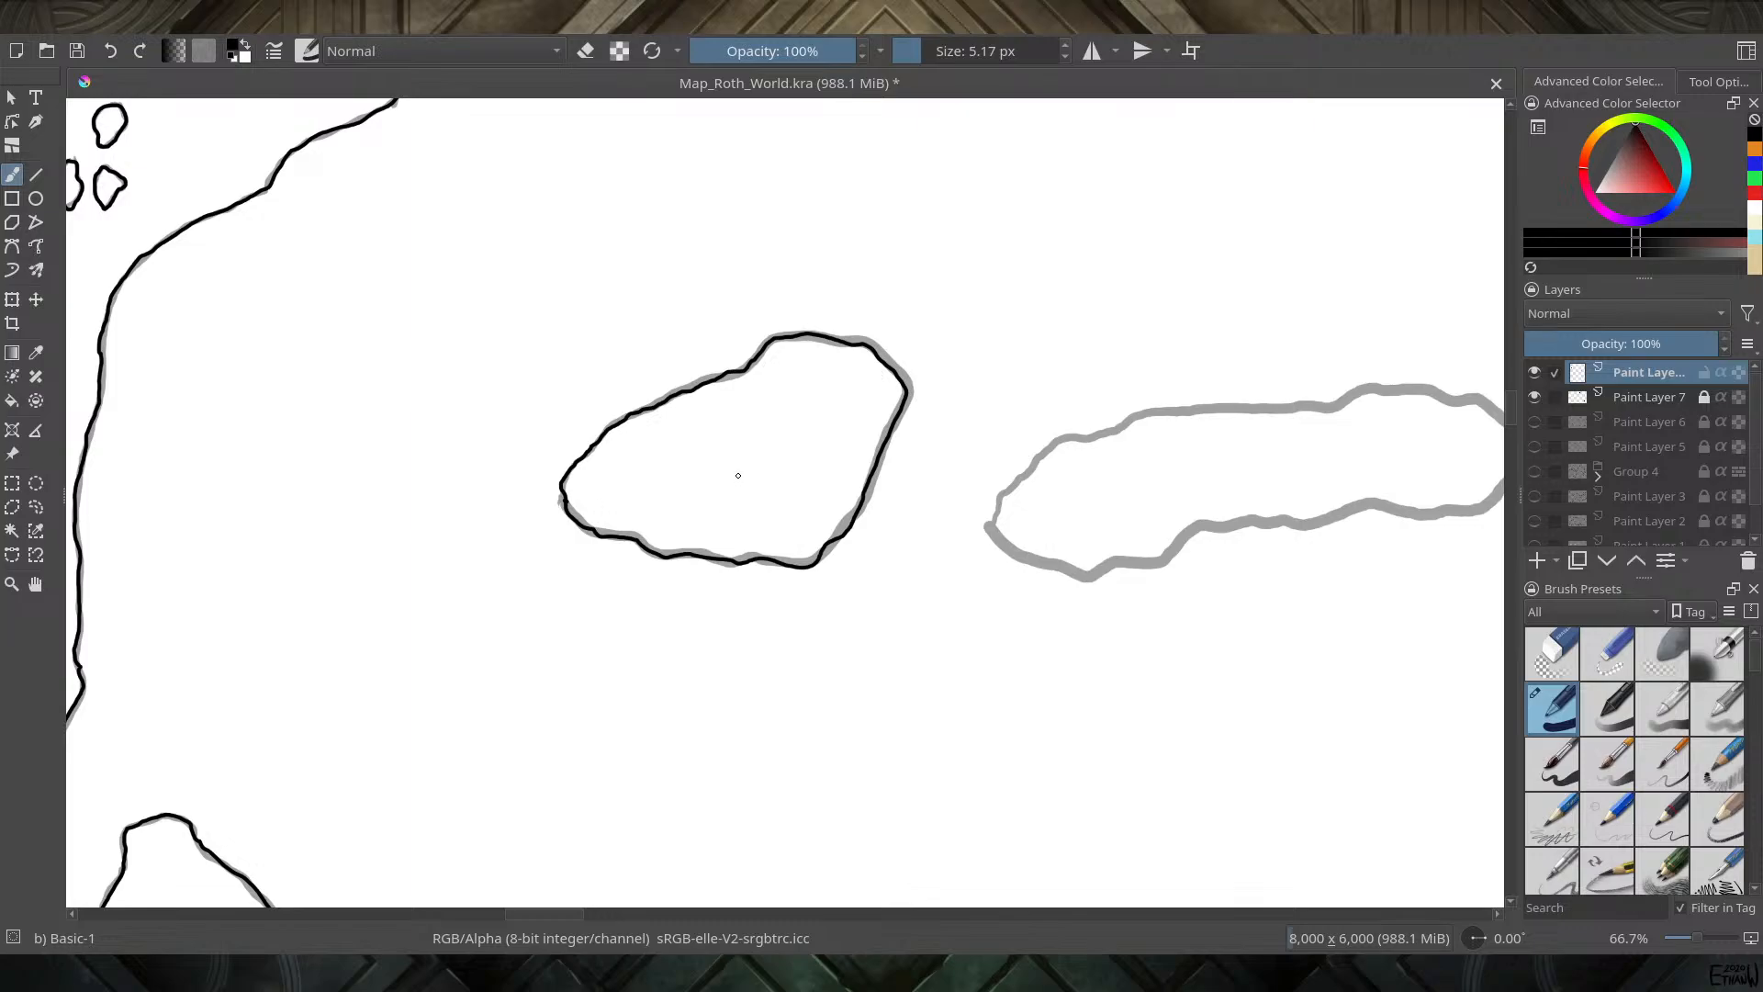
Trace the eastern large inland shape and the row of three small inland shapes in the continent's south as closed black outlines
mouse_move(1069, 506)
left_mouse_down()
mouse_move(884, 537)
mouse_move(757, 499)
mouse_move(679, 506)
mouse_move(744, 424)
mouse_move(824, 395)
mouse_move(1012, 389)
mouse_move(1081, 368)
mouse_move(1167, 384)
mouse_move(1215, 426)
mouse_move(1209, 456)
mouse_move(1158, 491)
mouse_move(899, 504)
mouse_move(860, 539)
mouse_move(784, 552)
mouse_move(682, 508)
left_mouse_up()
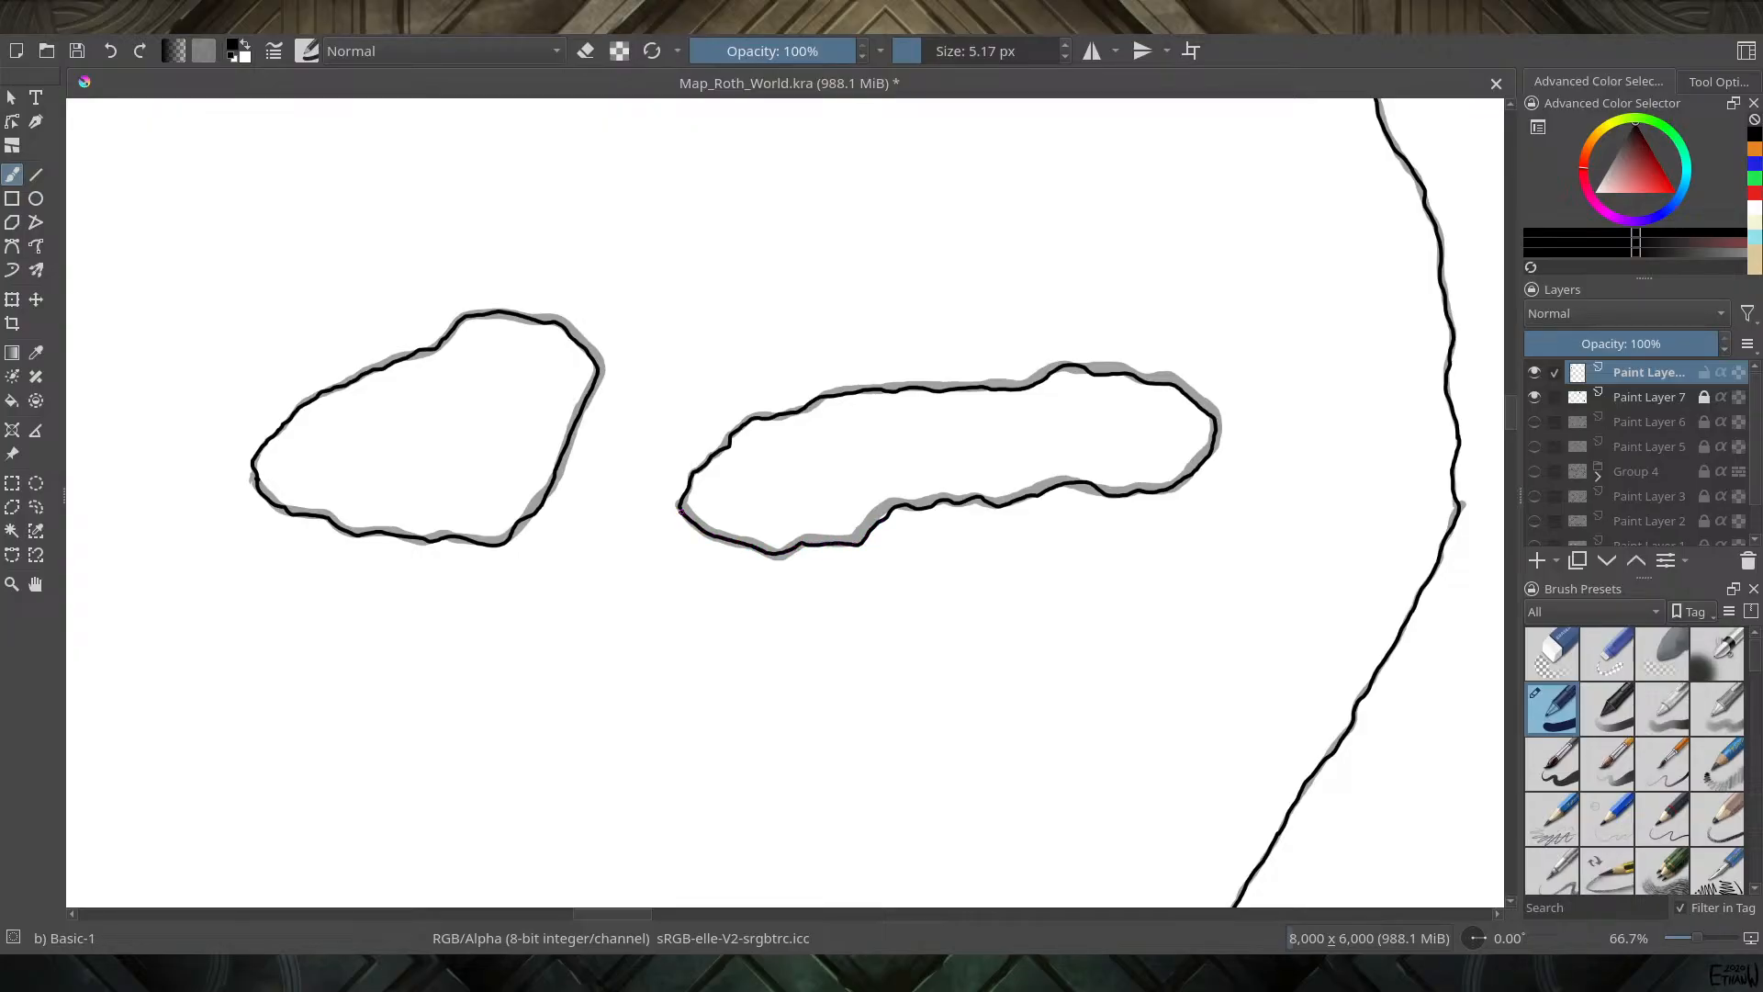
left_click_drag(673, 686, 834, 165)
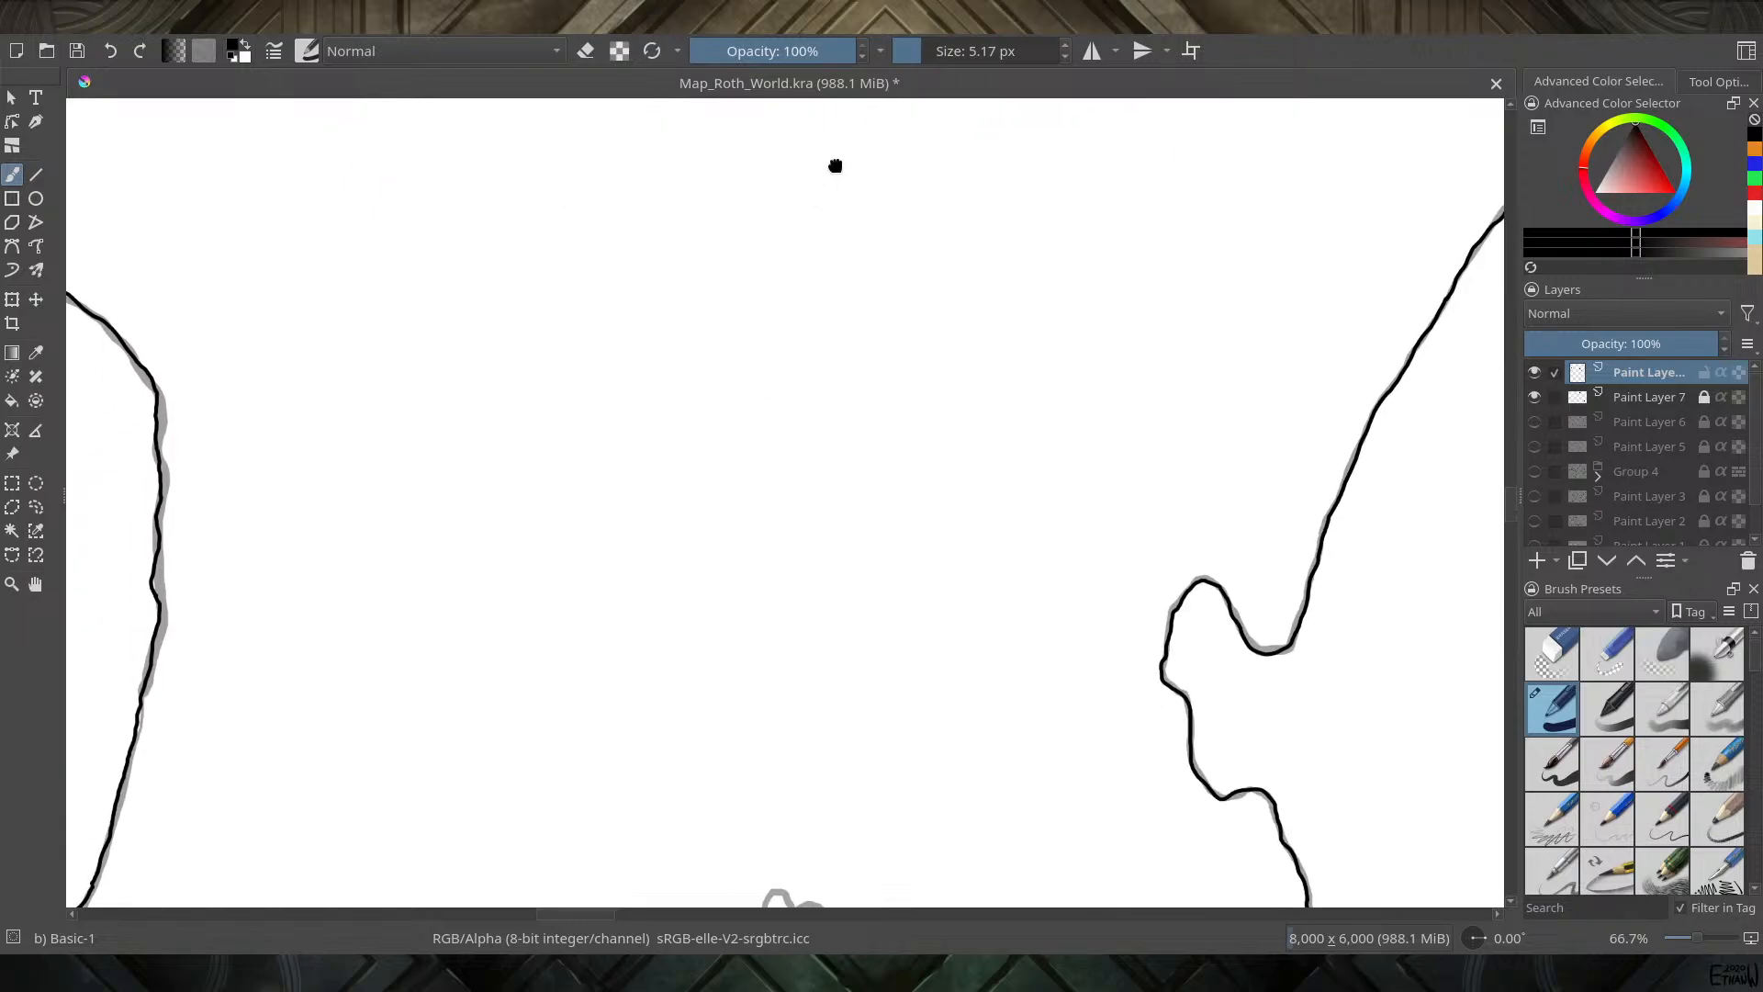
left_click_drag(704, 704, 858, 209)
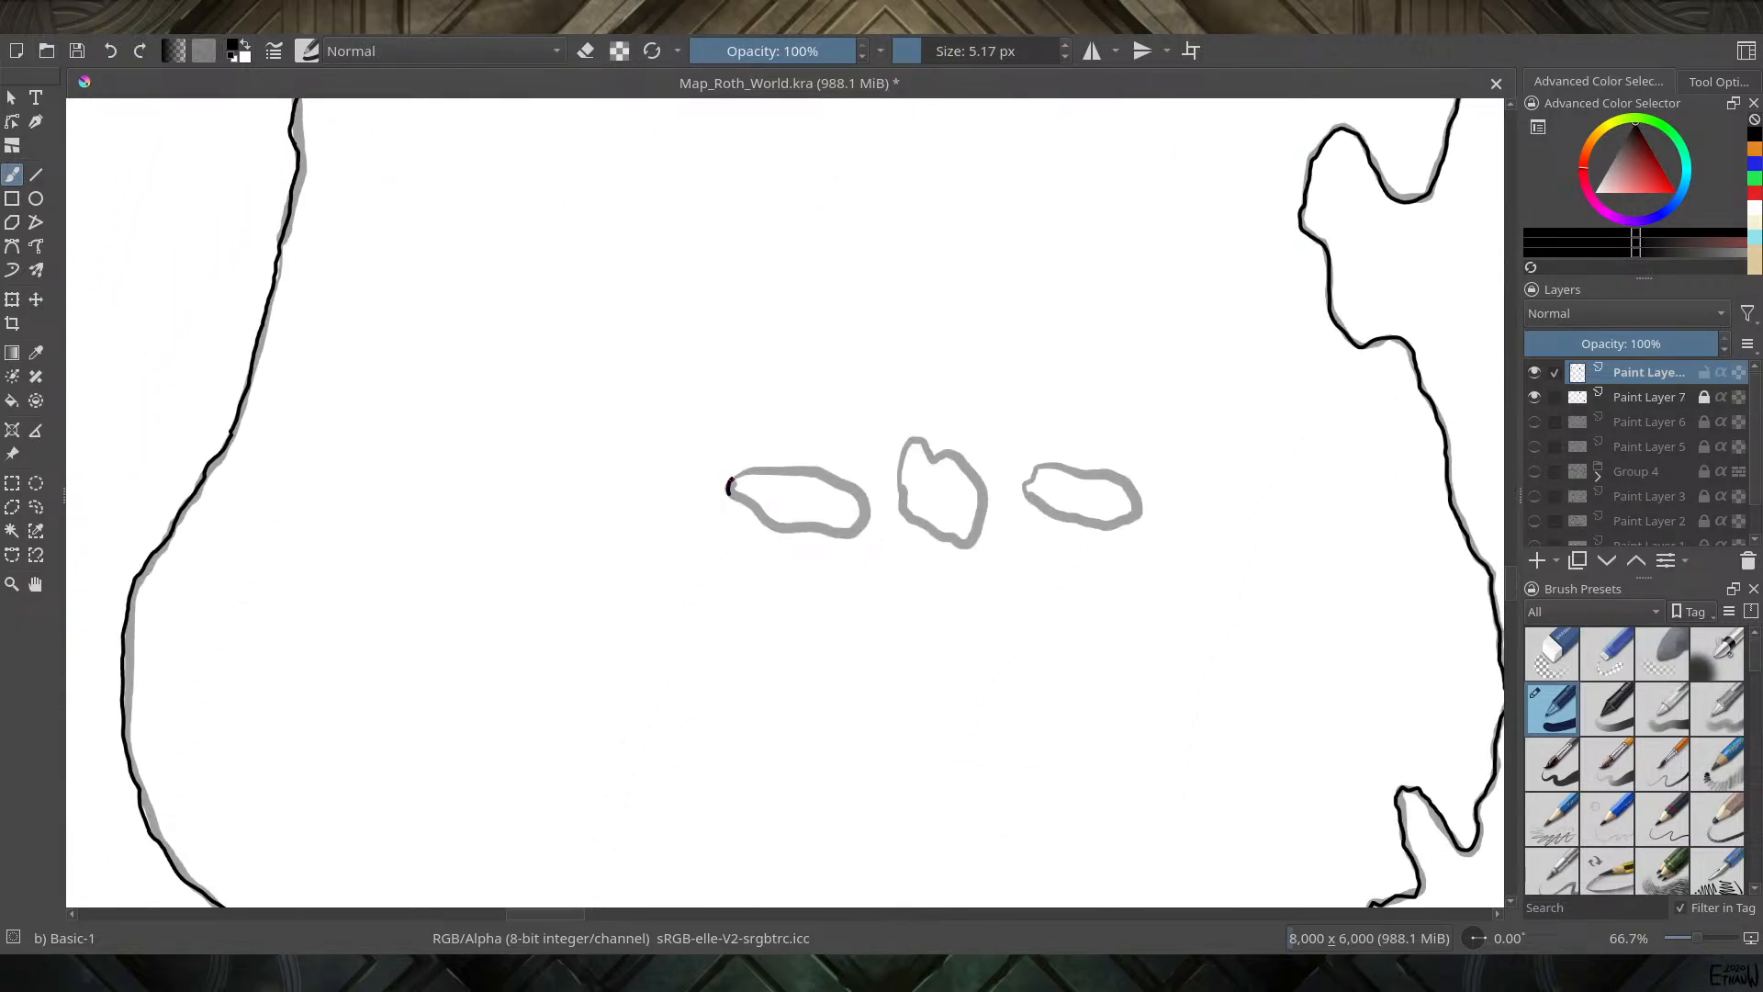
mouse_move(758, 471)
left_mouse_down()
mouse_move(851, 485)
mouse_move(868, 514)
mouse_move(853, 535)
mouse_move(748, 502)
left_mouse_up()
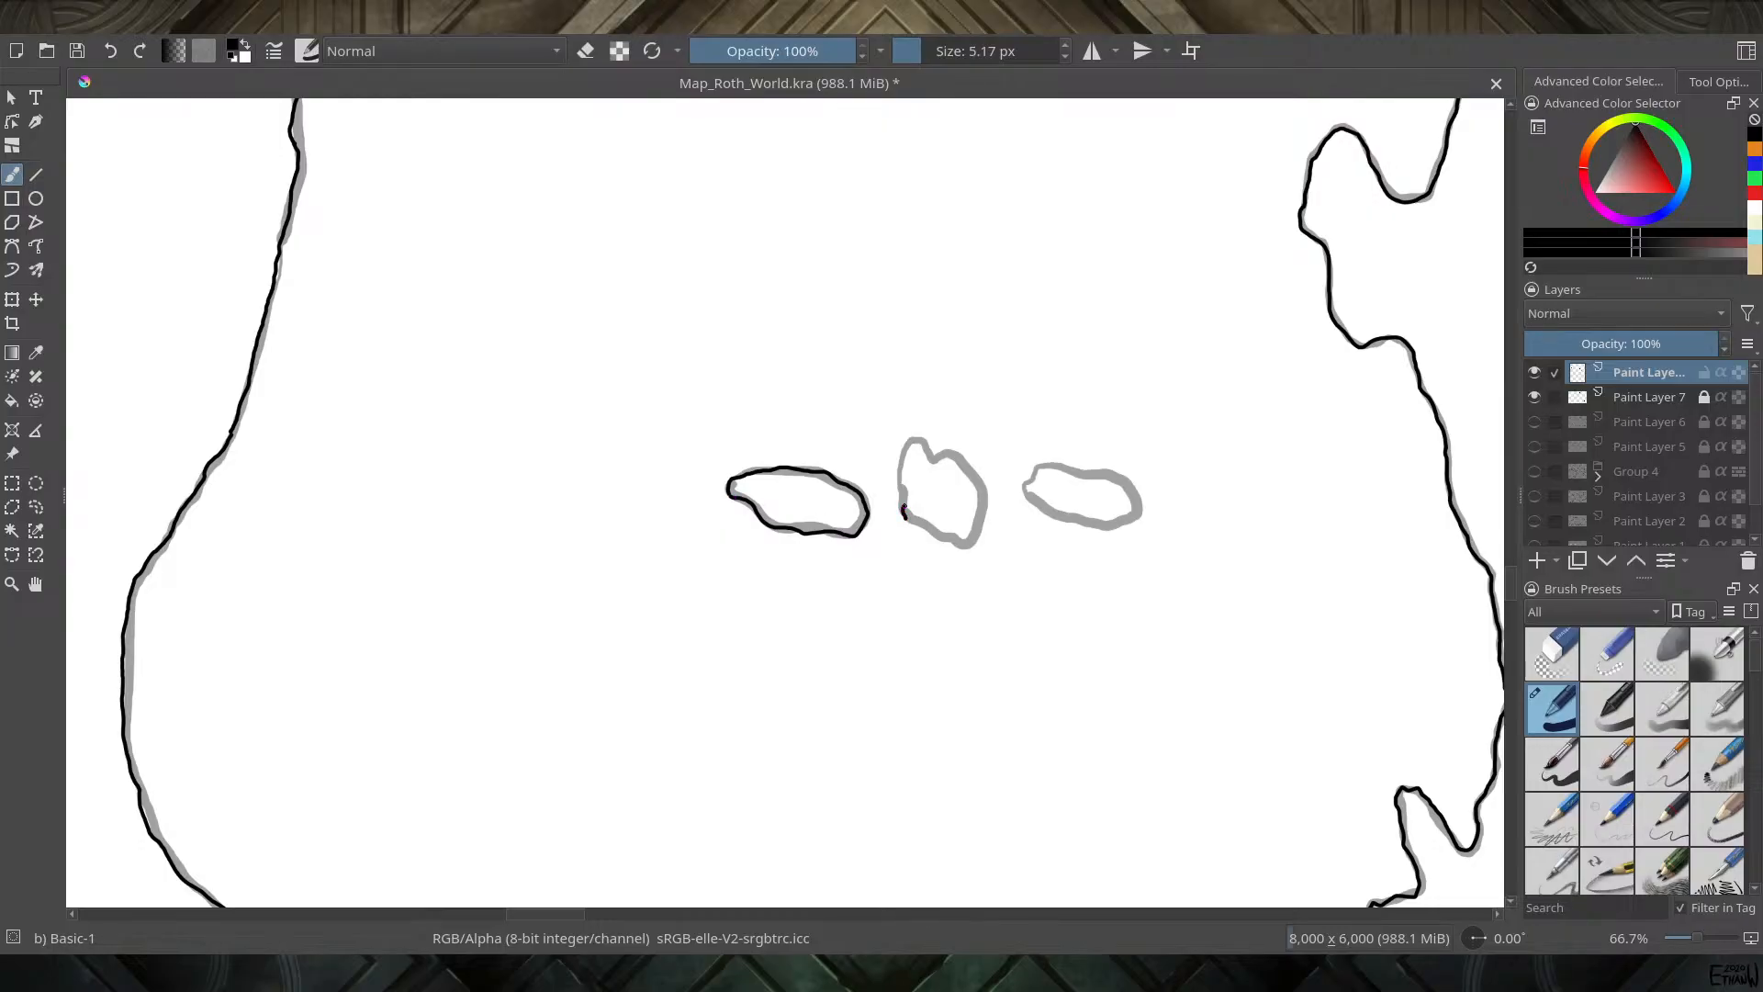
left_click_drag(904, 508, 901, 487)
mouse_move(944, 454)
left_mouse_down()
mouse_move(976, 480)
mouse_move(983, 522)
mouse_move(968, 547)
mouse_move(919, 525)
left_mouse_up()
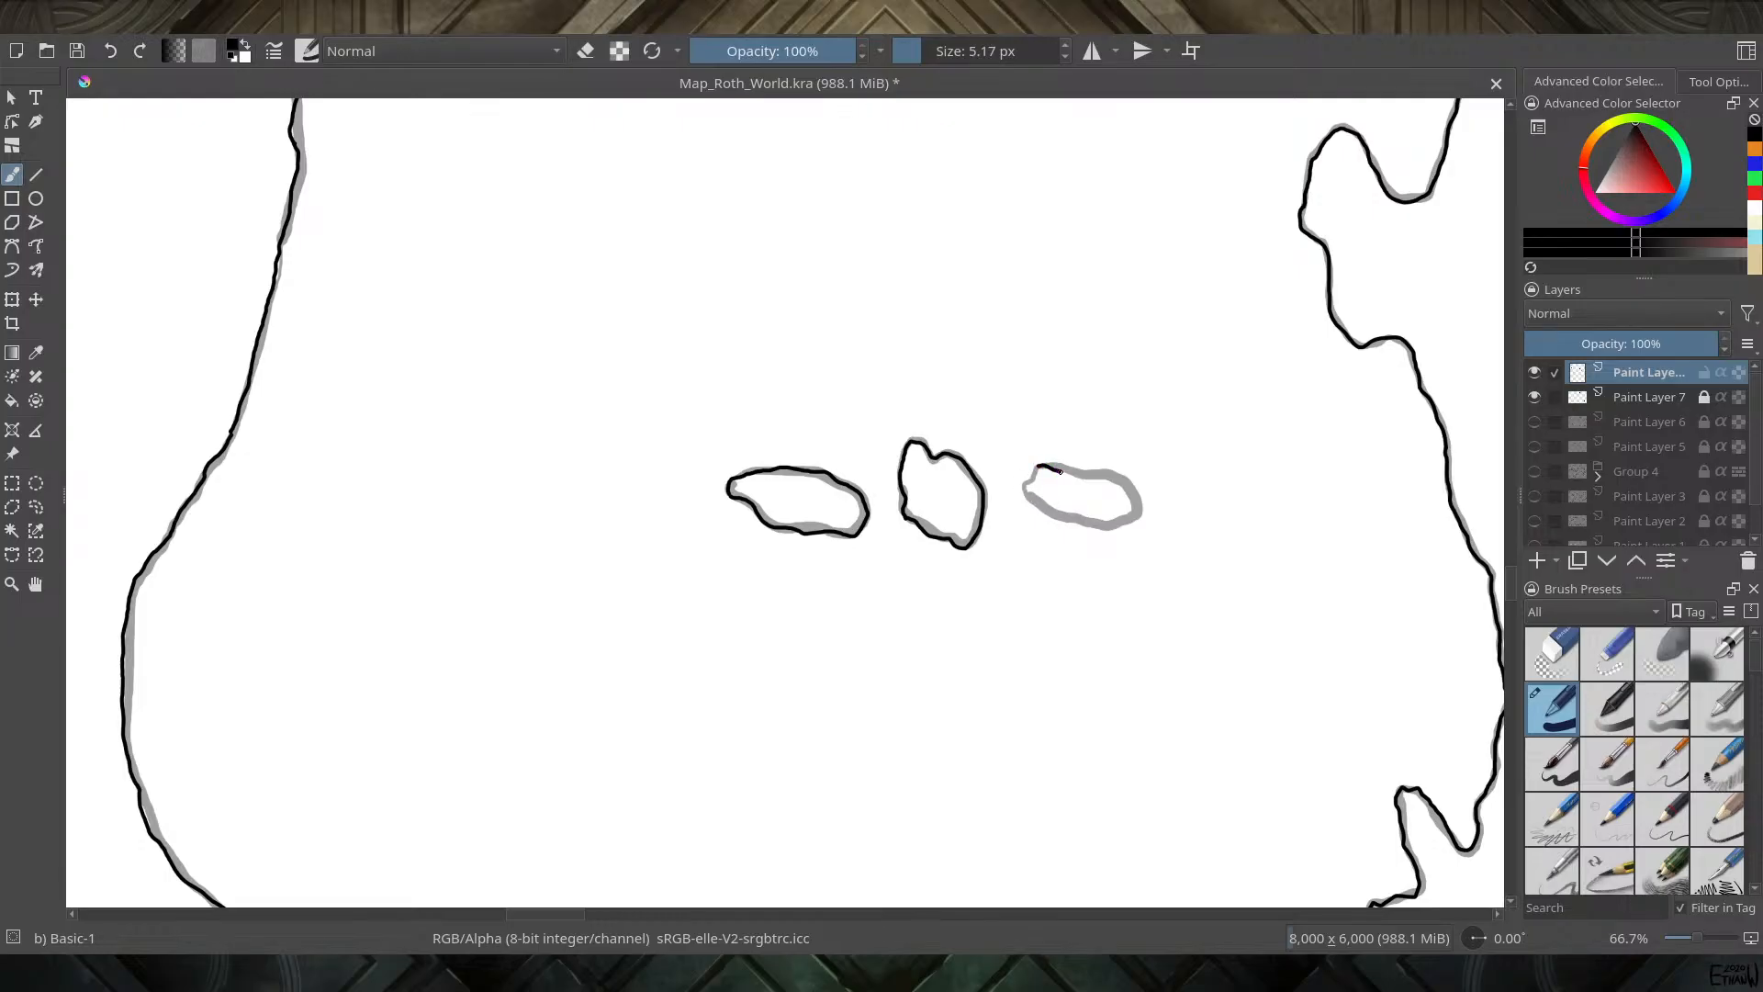
mouse_move(1060, 472)
left_mouse_down()
mouse_move(1110, 477)
mouse_move(1129, 517)
mouse_move(1066, 520)
mouse_move(1032, 480)
left_mouse_up()
Check the traced outlines on their own by hiding the grey sketch on Paint Layer 7 and showing it again
scroll(1058, 527, "down", 3)
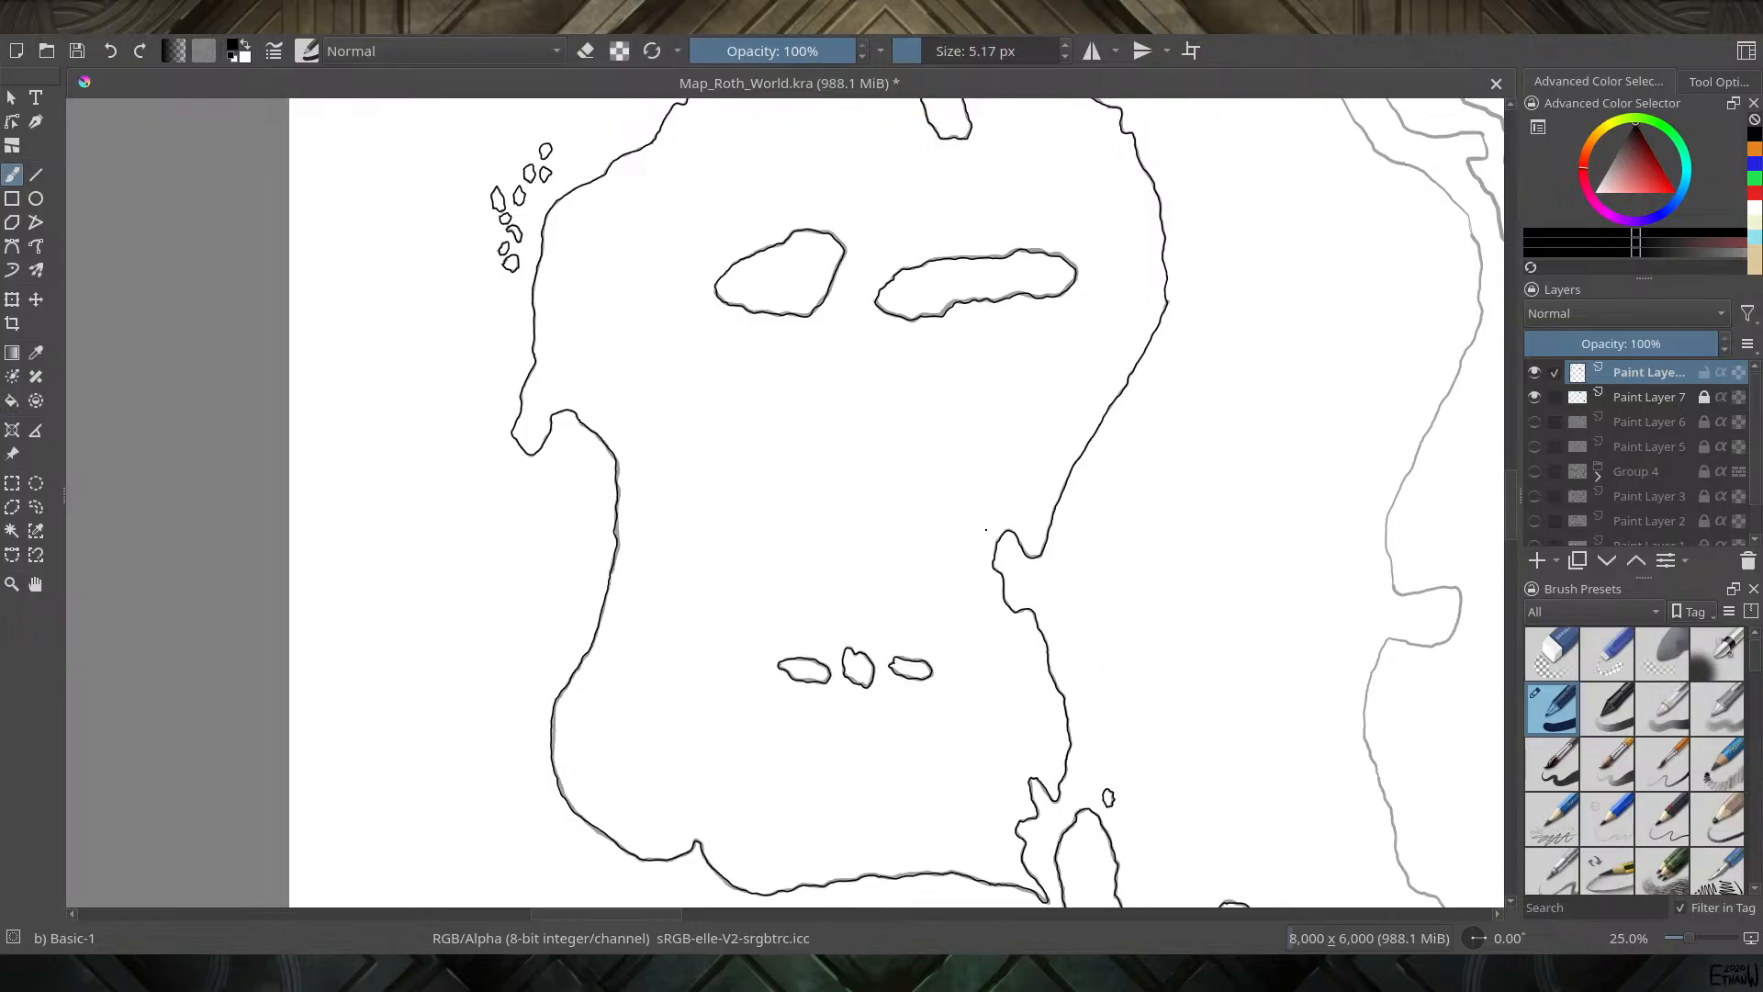
left_click(1534, 399)
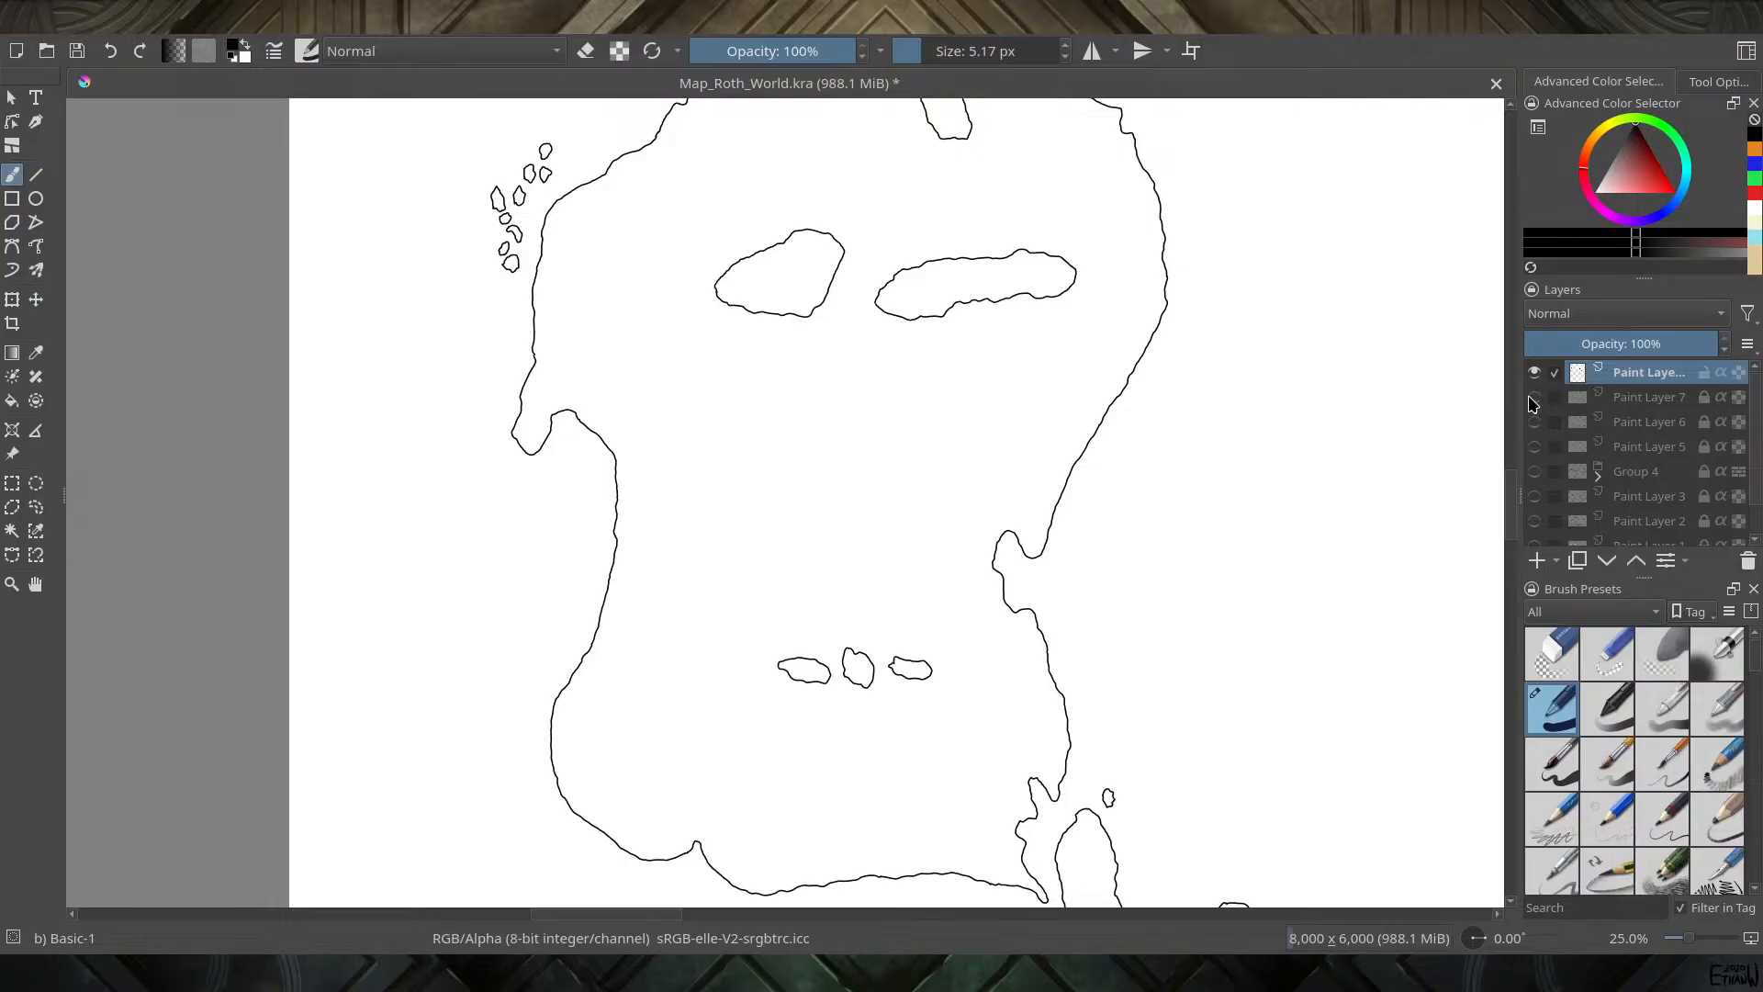
left_click(1532, 397)
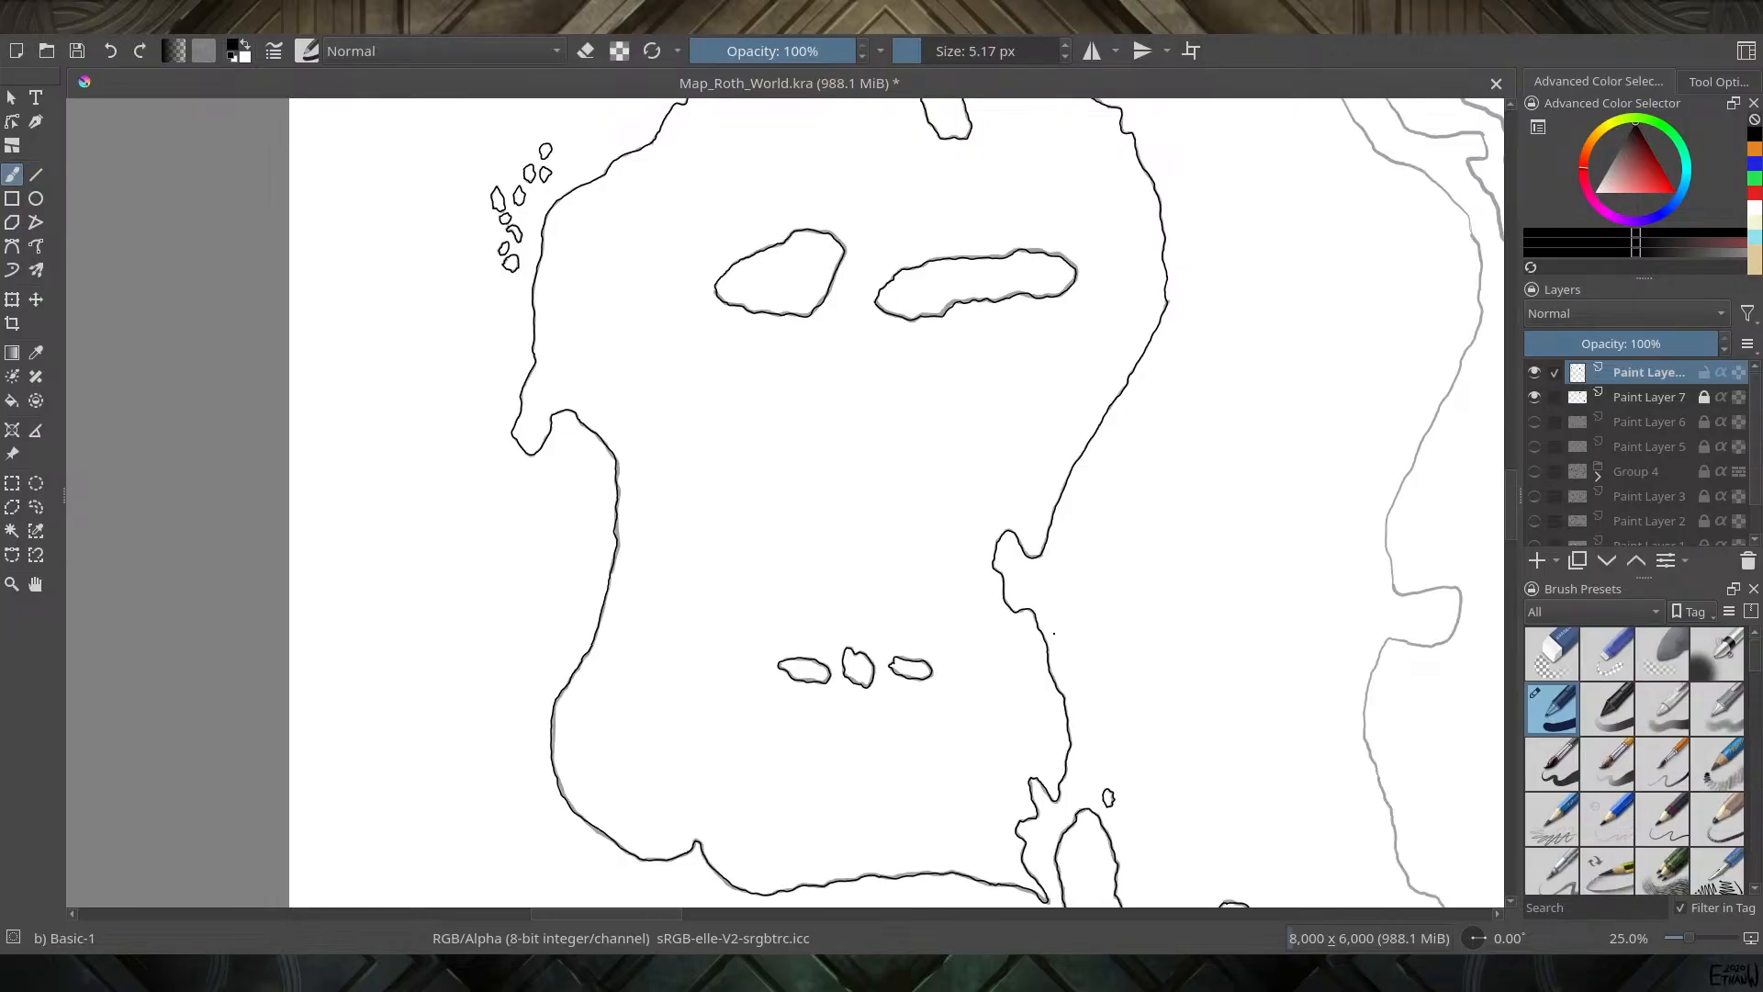
Trace the eastern continent's northwestern peninsula, up its outer coast, around the tip and partway down its inner side
left_click_drag(1197, 322, 608, 566)
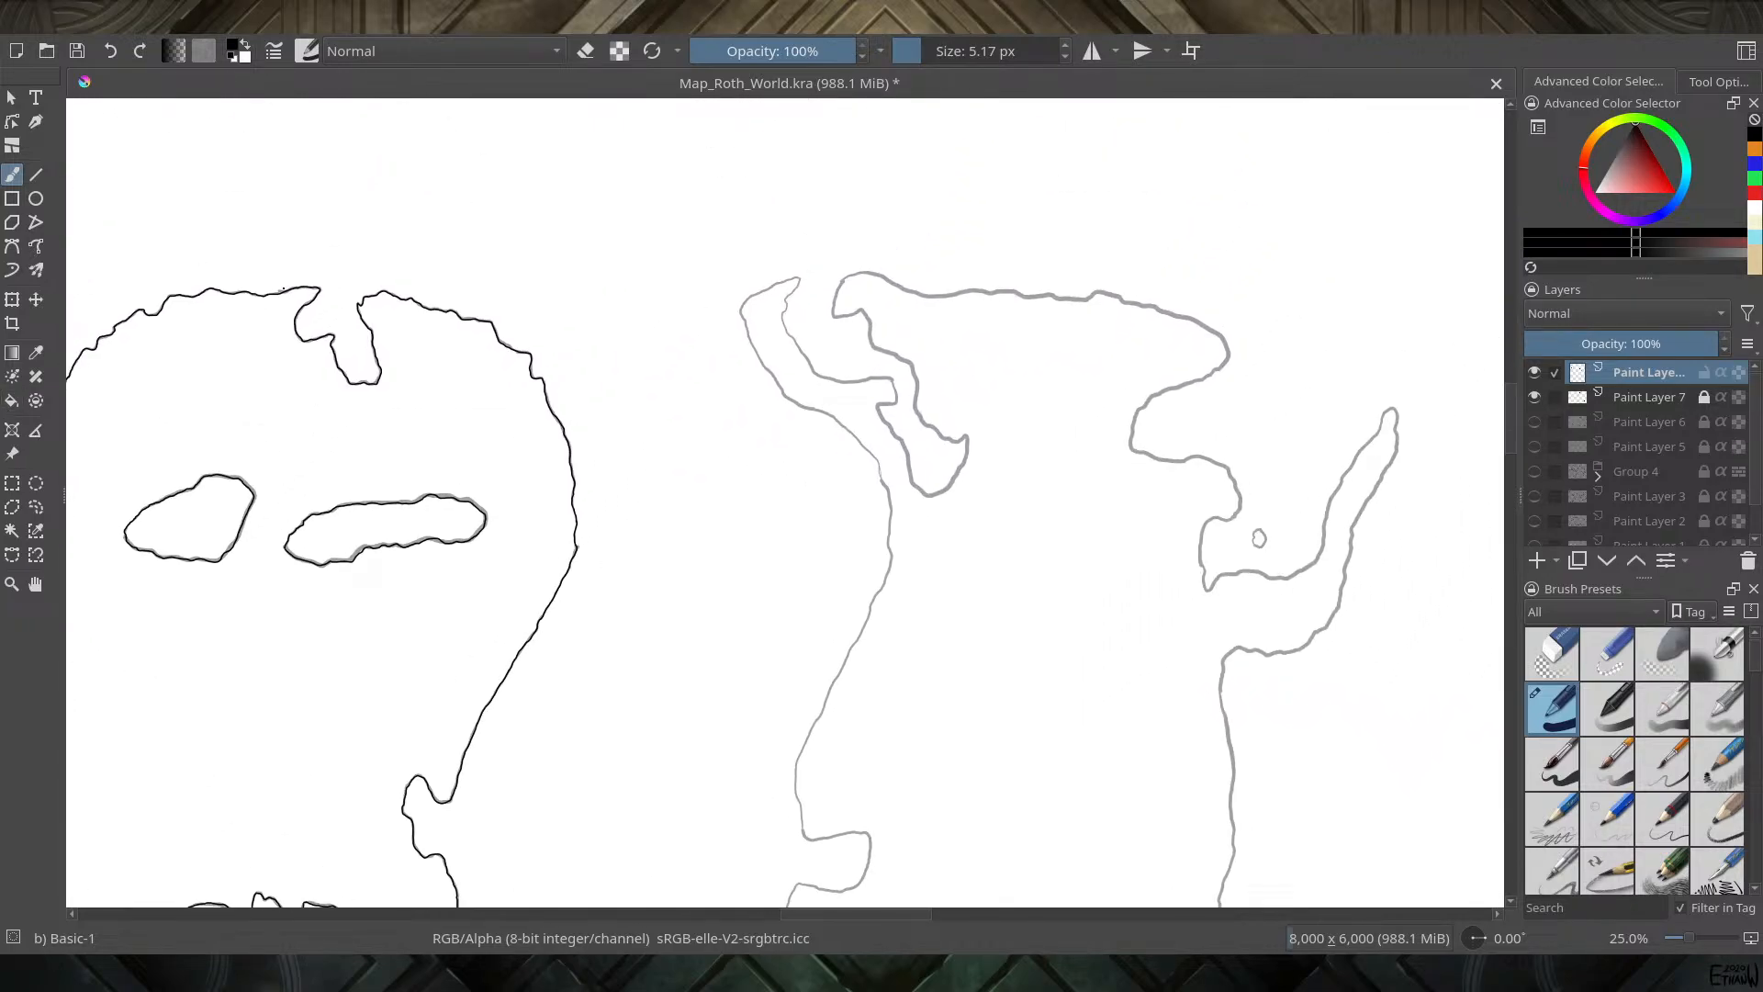
scroll(826, 376, "up", 5)
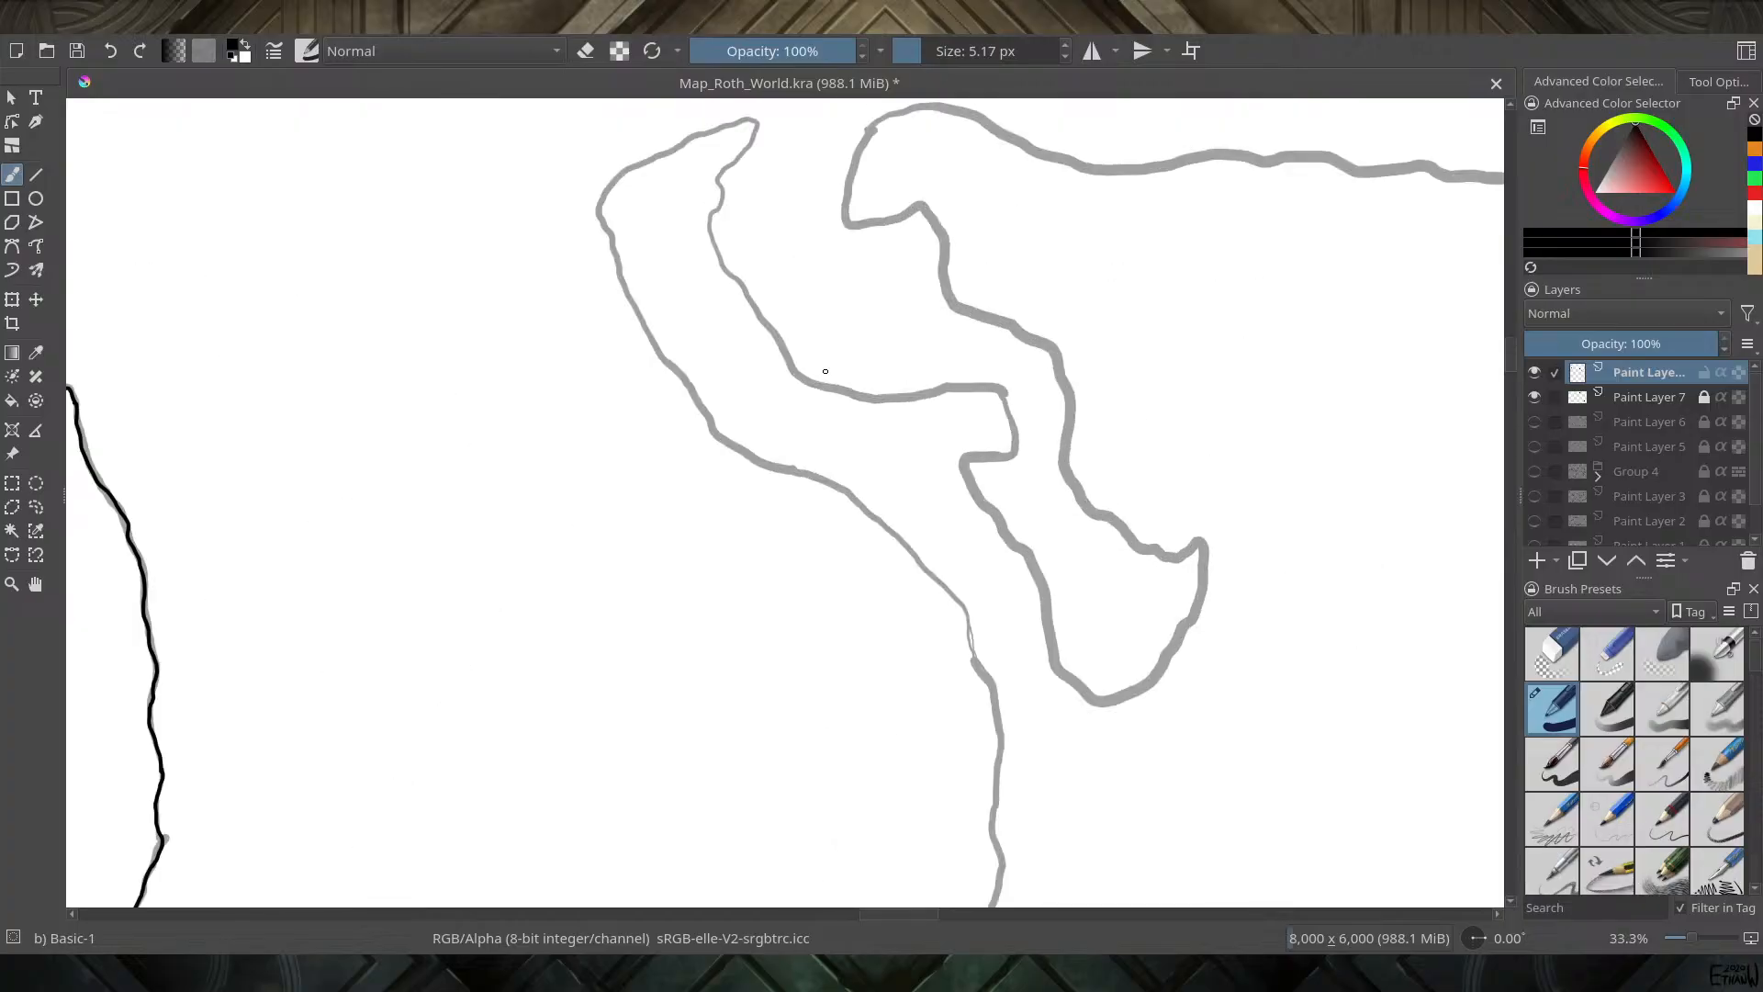
scroll(822, 378, "down", 1)
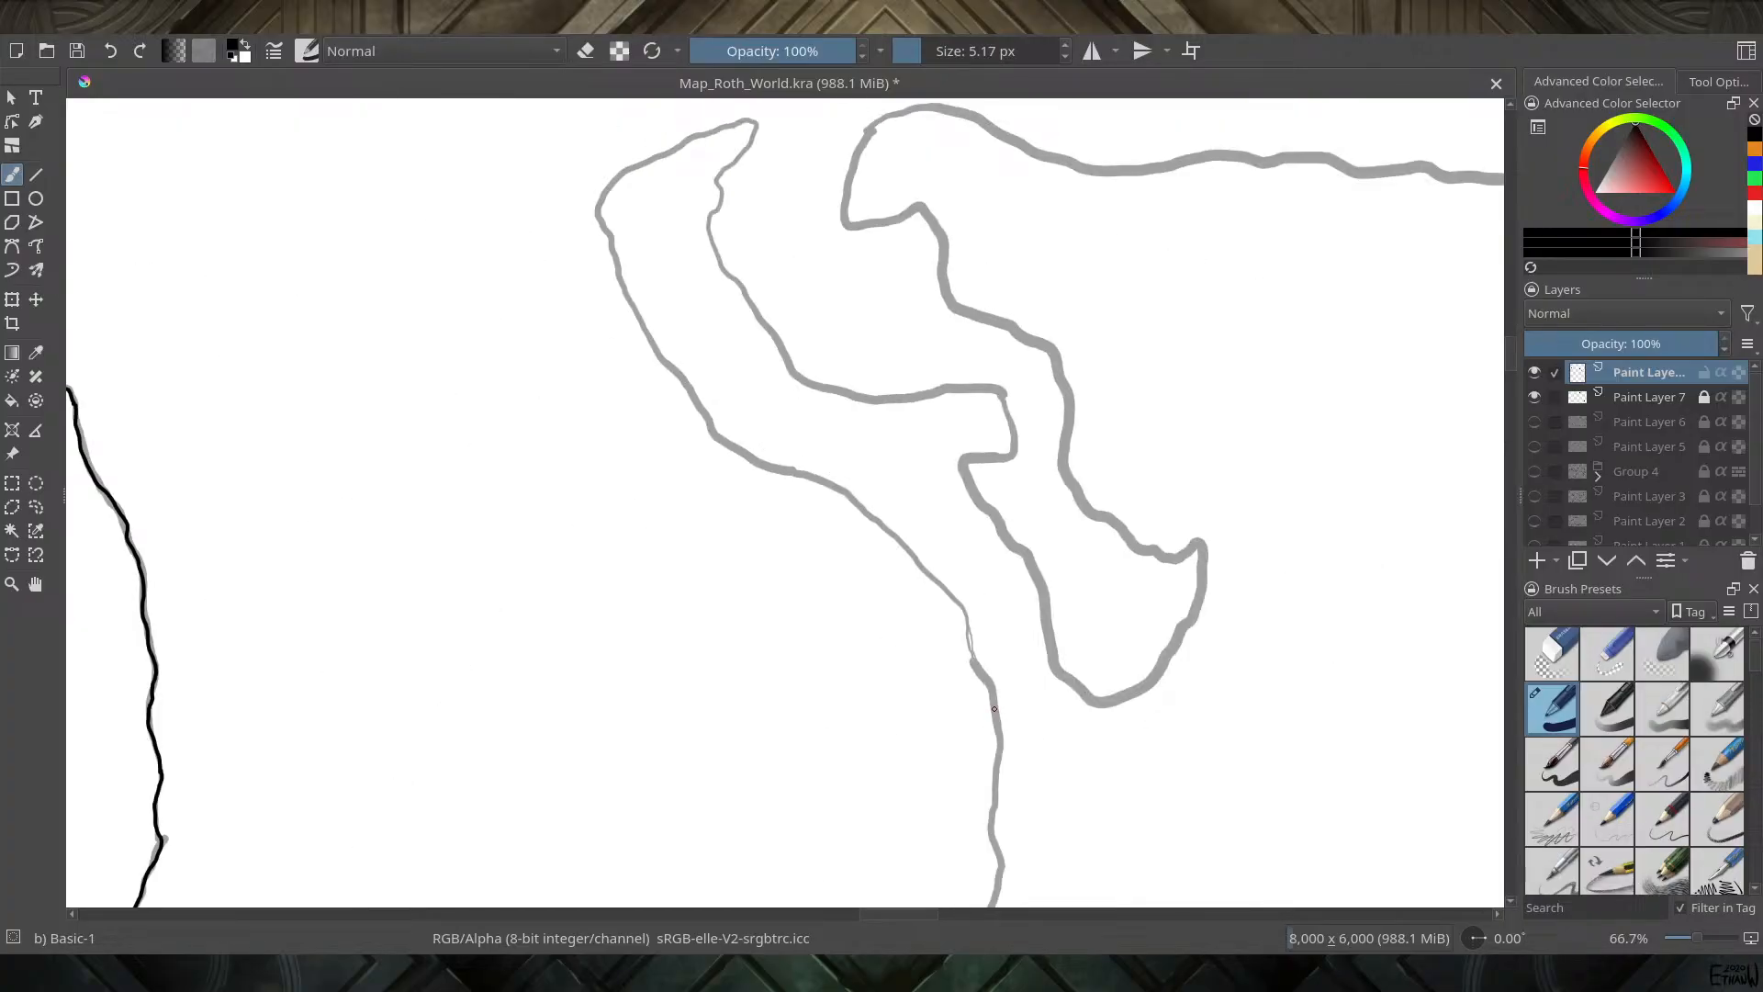
left_click_drag(981, 677, 937, 574)
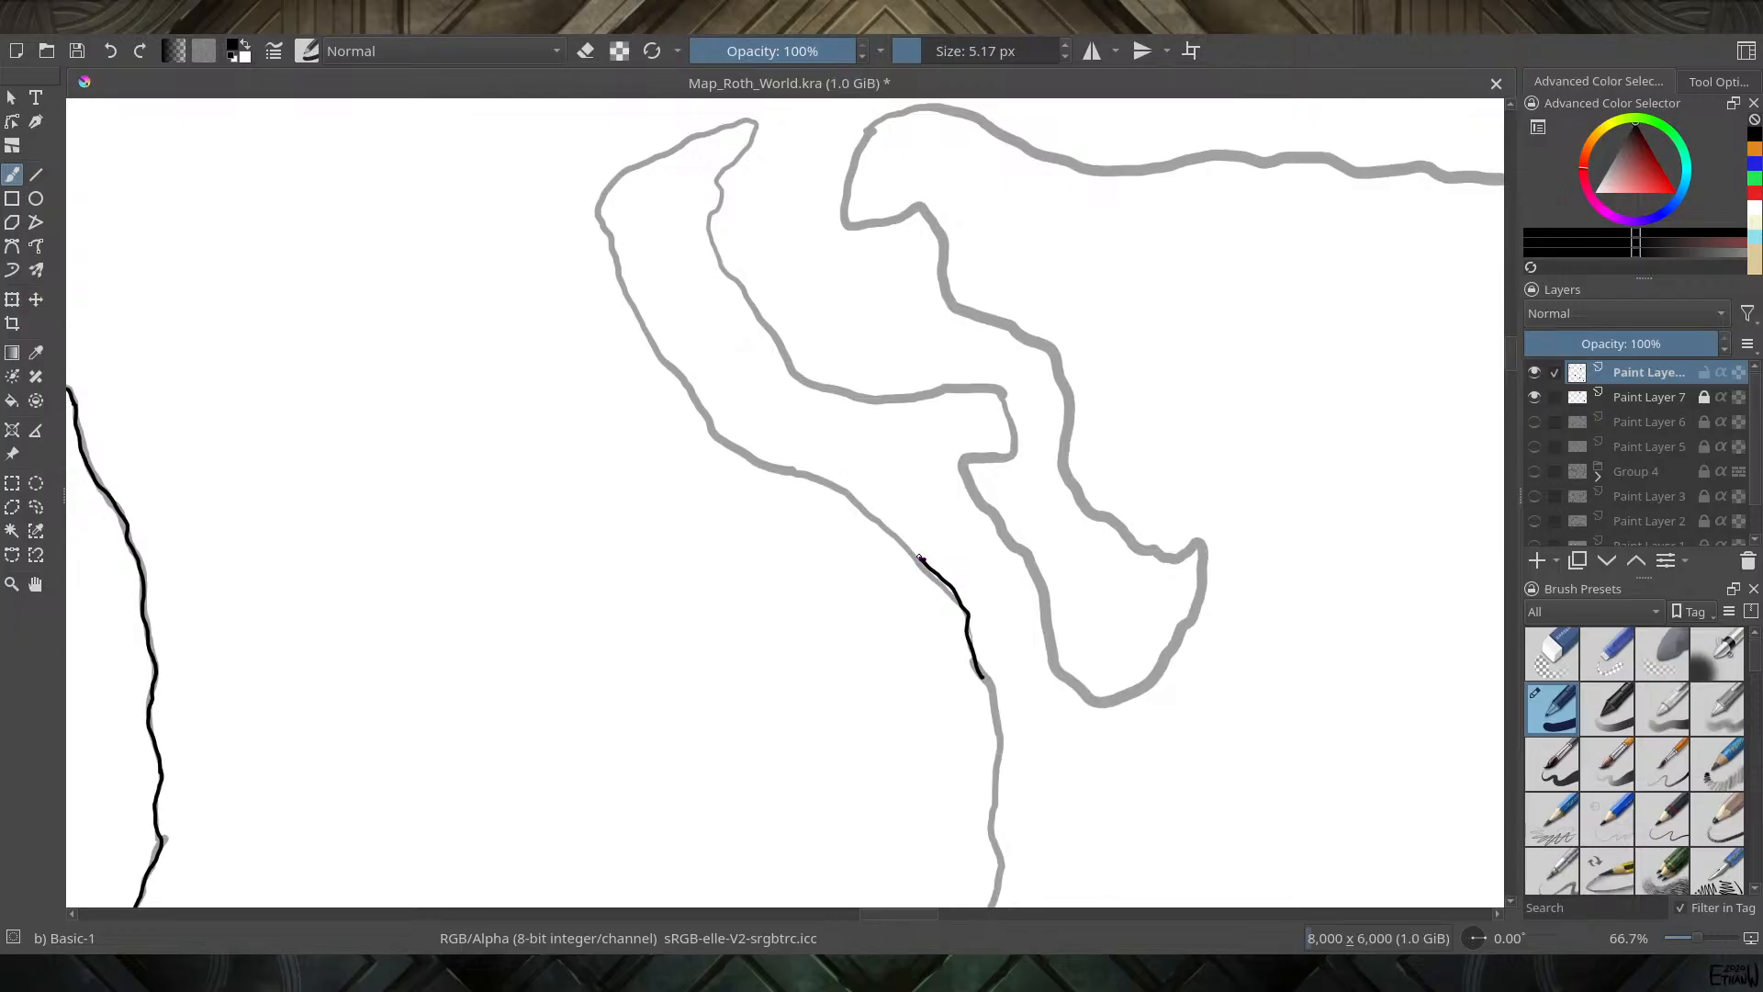
key("ctrl+z")
mouse_move(907, 546)
left_mouse_down()
mouse_move(854, 494)
mouse_move(729, 448)
mouse_move(624, 289)
left_mouse_up()
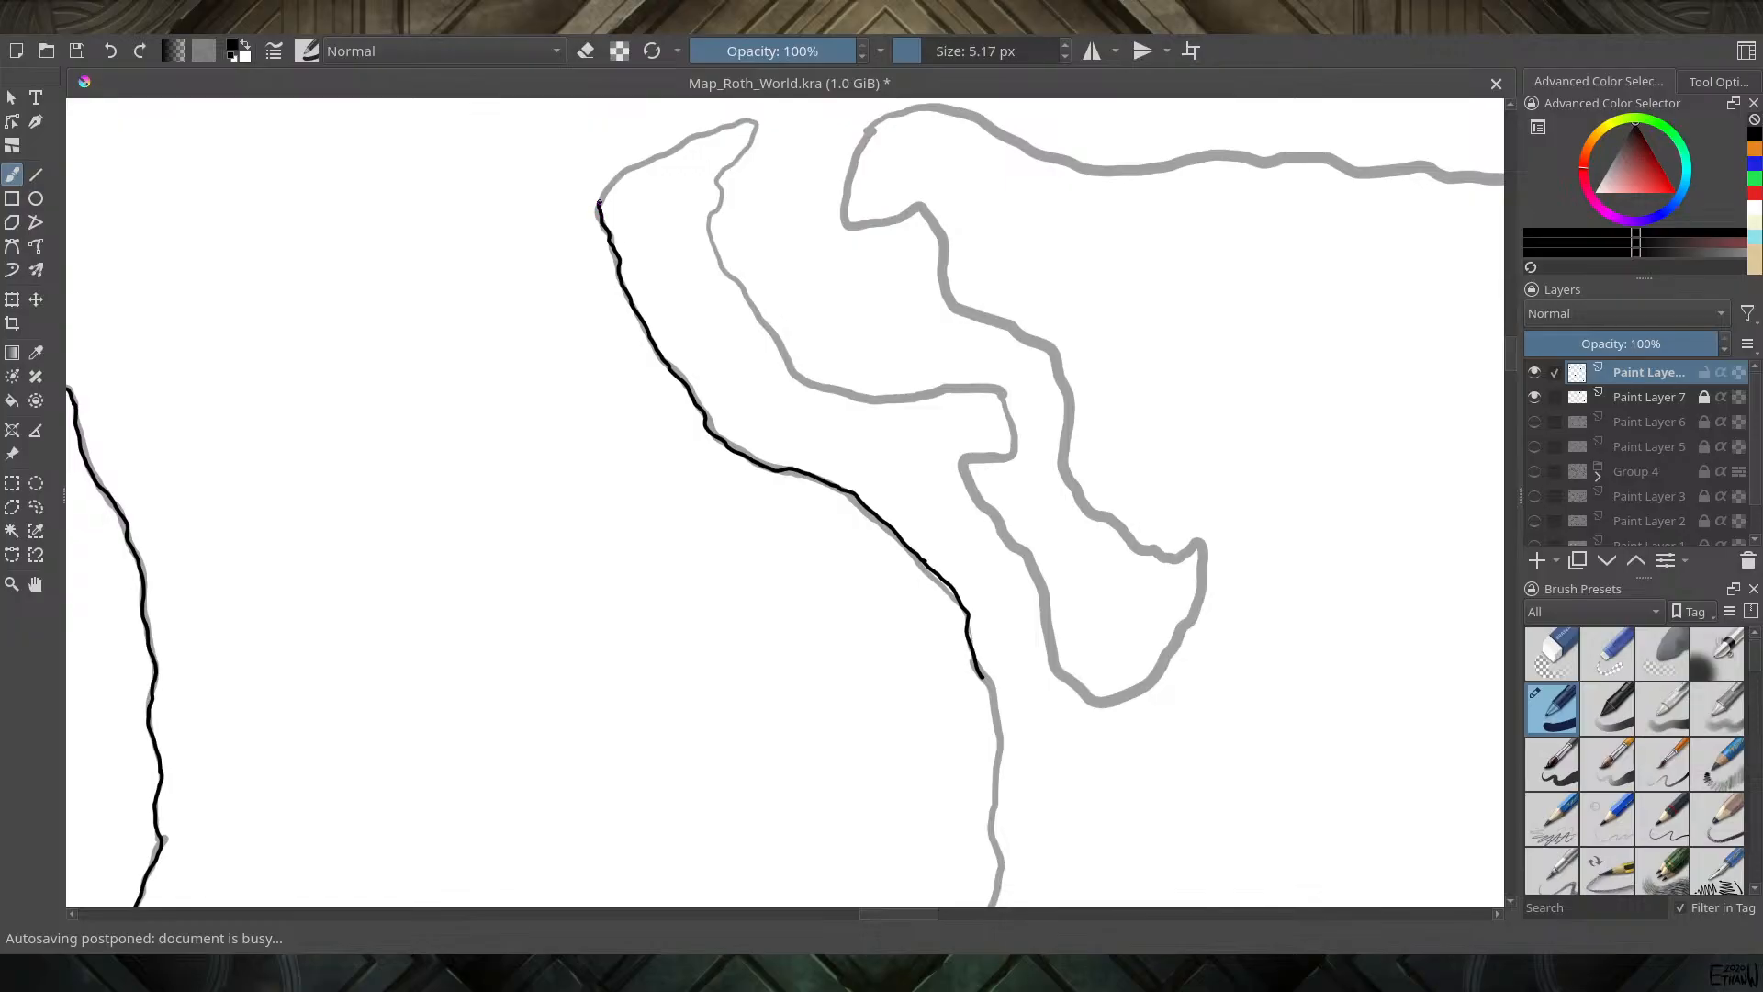
mouse_move(598, 202)
left_mouse_down()
mouse_move(650, 154)
mouse_move(751, 120)
mouse_move(715, 261)
mouse_move(793, 369)
mouse_move(853, 396)
left_mouse_up()
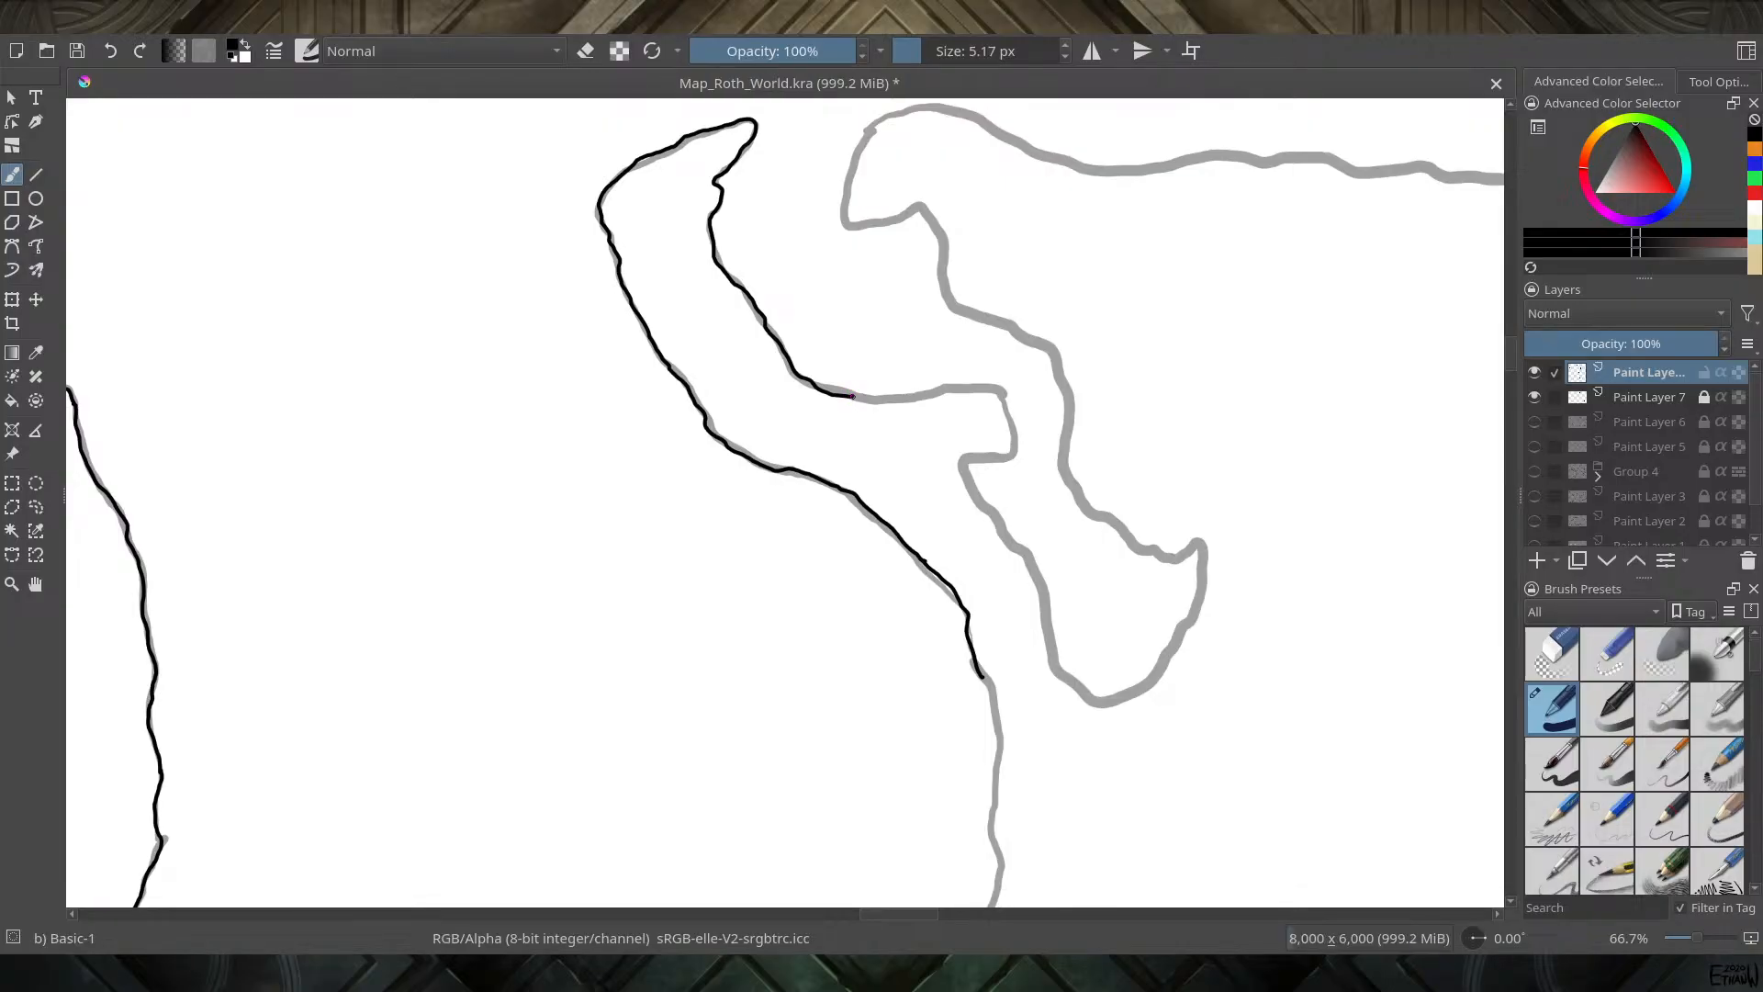
Continue the outline around the deep inlet beside the northwestern peninsula, down its western shore and back up the eastern one
scroll(853, 396, "up", 1)
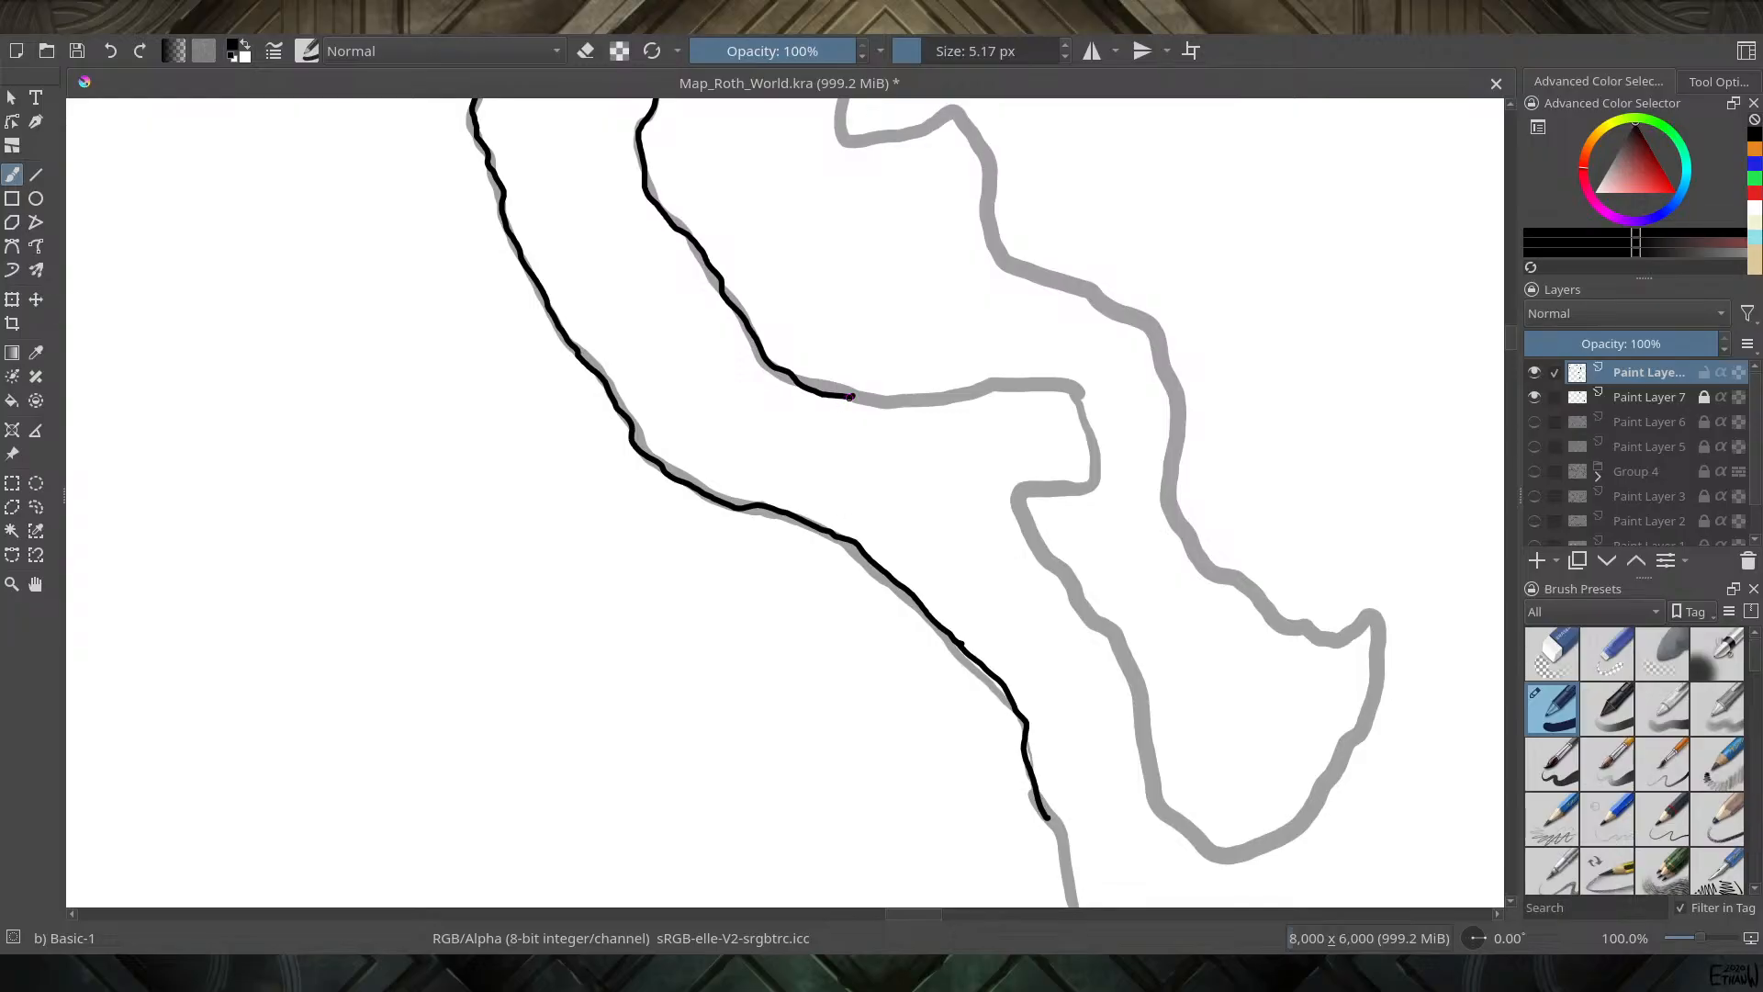
mouse_move(854, 397)
left_mouse_down()
mouse_move(1028, 381)
mouse_move(1078, 397)
mouse_move(1092, 483)
mouse_move(1019, 493)
mouse_move(1022, 522)
mouse_move(1112, 639)
mouse_move(1165, 810)
mouse_move(1241, 858)
mouse_move(1300, 829)
mouse_move(1360, 730)
mouse_move(1382, 624)
mouse_move(1318, 632)
mouse_move(1241, 572)
mouse_move(1201, 567)
mouse_move(1172, 495)
mouse_move(1174, 377)
mouse_move(1139, 319)
mouse_move(1007, 259)
mouse_move(977, 140)
mouse_move(946, 110)
mouse_move(852, 138)
mouse_move(842, 116)
left_mouse_up()
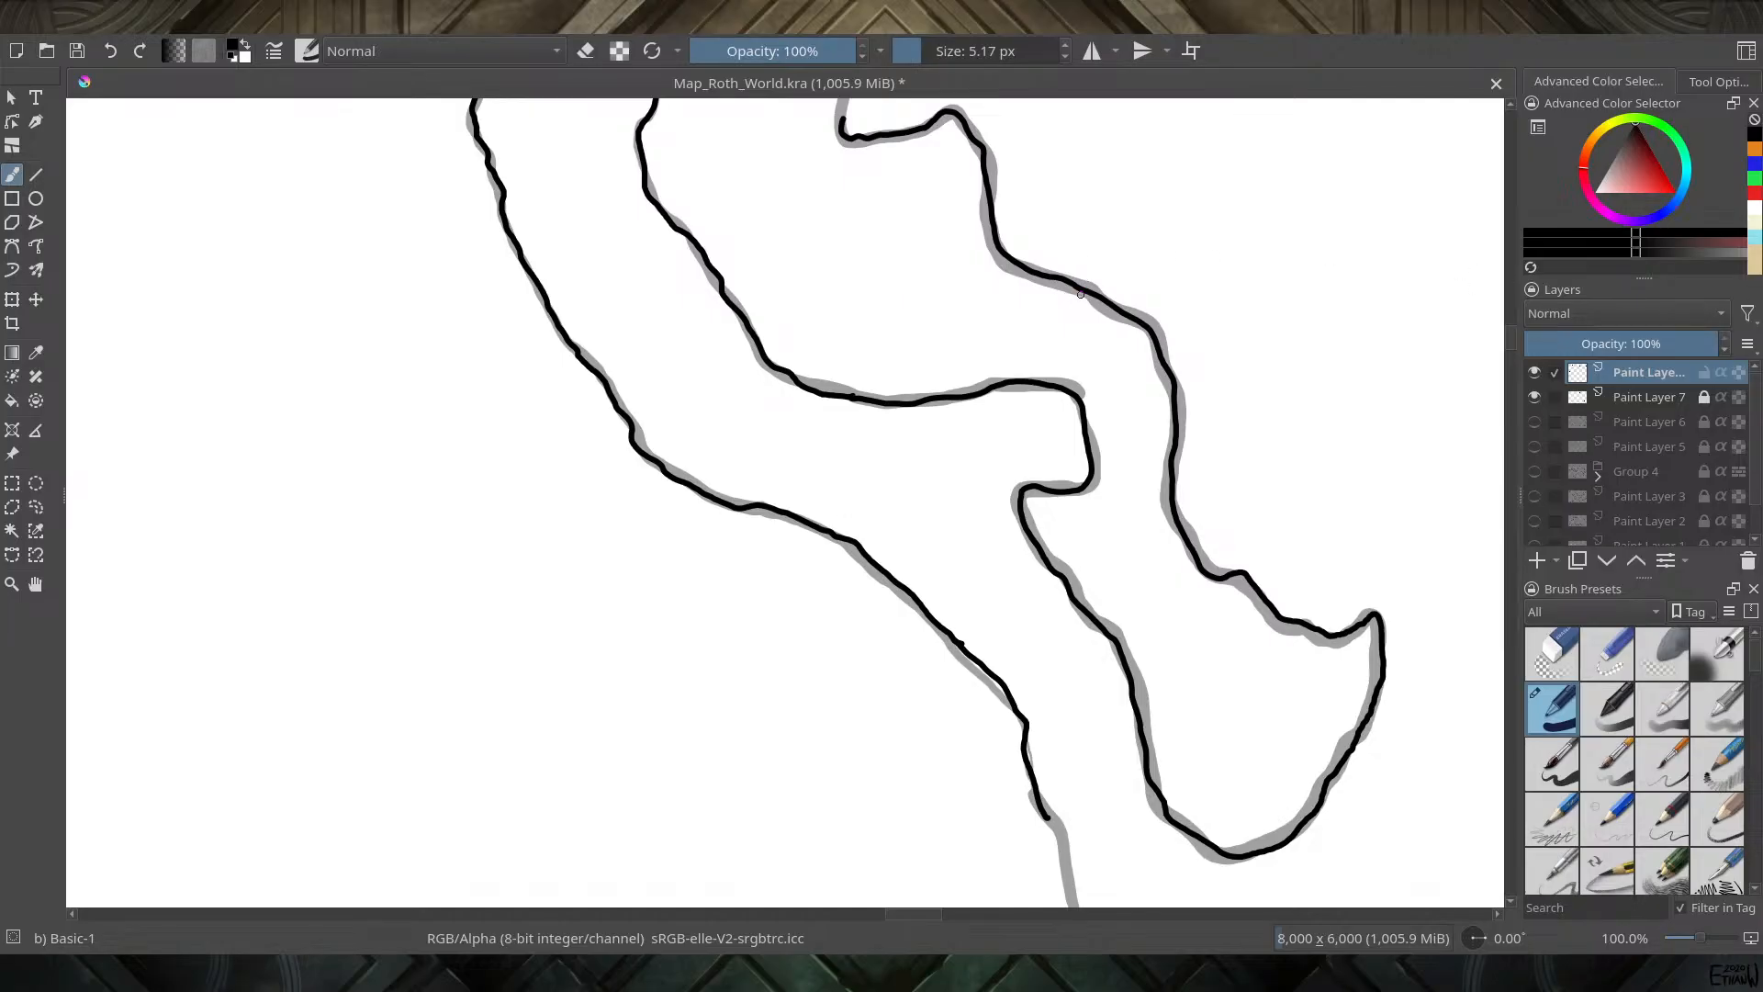
Trace the eastern continent's northern coast from the northwestern headland eastward and around the large rounded cape
mouse_move(978, 414)
left_mouse_down()
mouse_move(783, 775)
mouse_move(708, 690)
left_mouse_up()
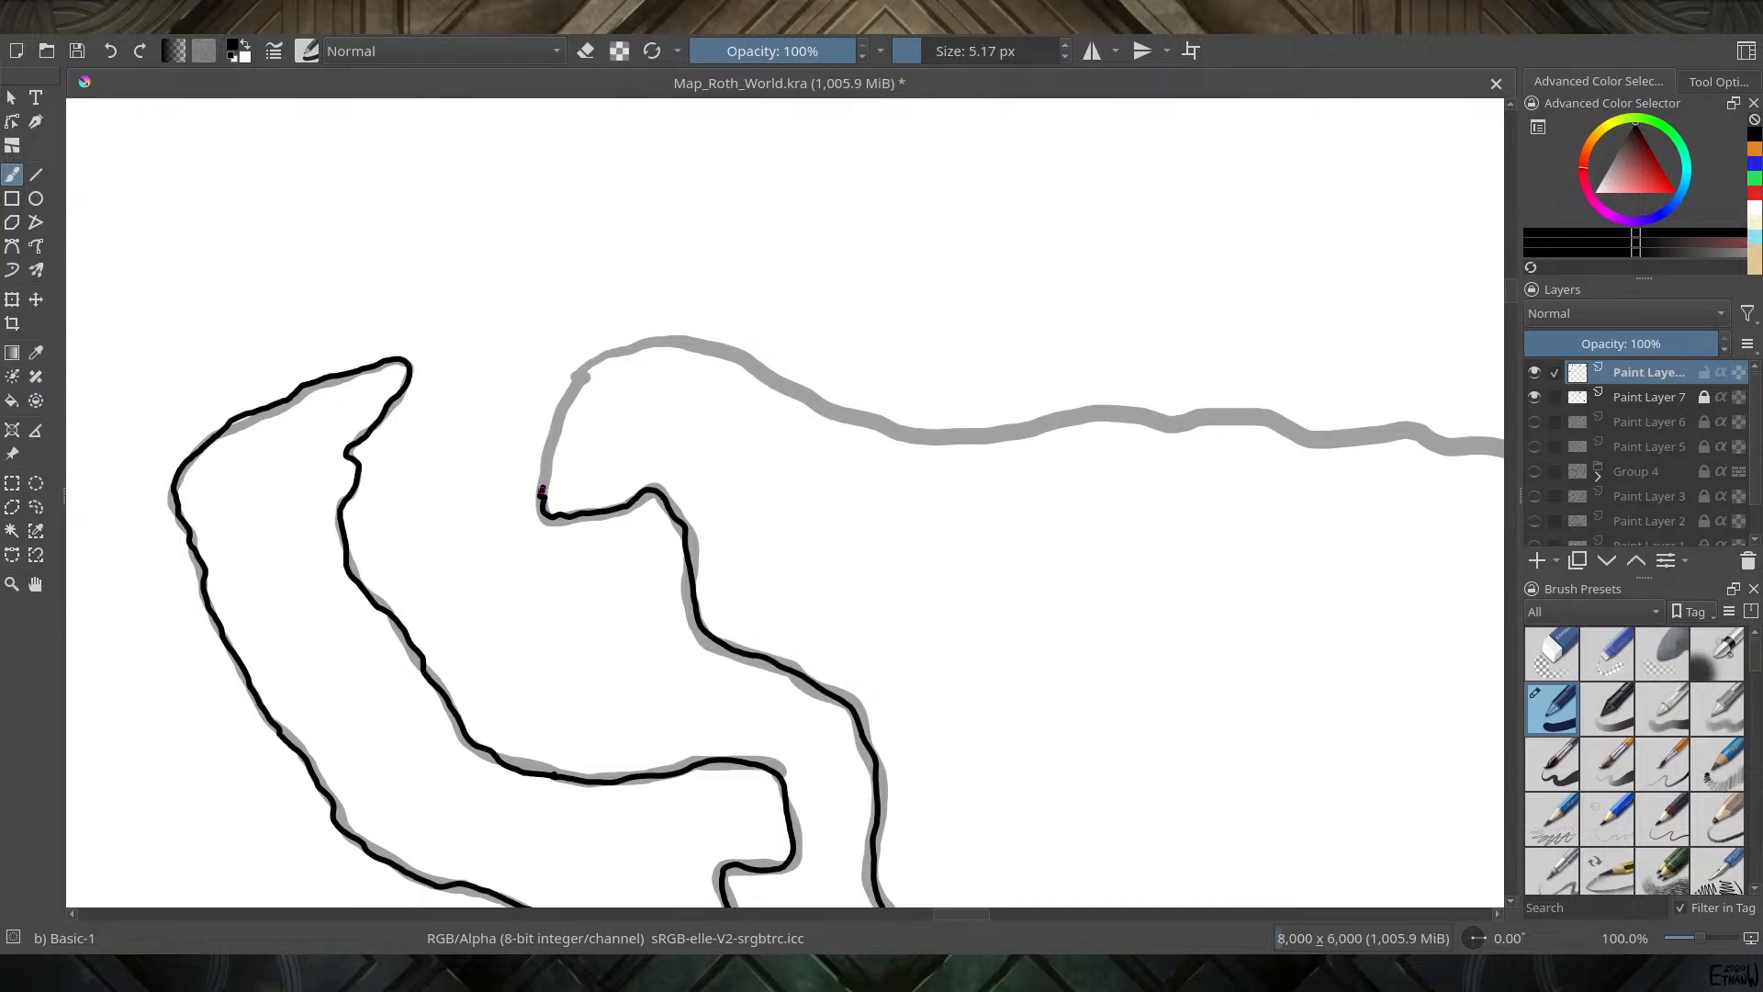
key("ctrl+z")
mouse_move(543, 497)
left_mouse_down()
mouse_move(580, 373)
mouse_move(674, 338)
mouse_move(940, 444)
mouse_move(1139, 409)
mouse_move(1310, 439)
mouse_move(1484, 440)
left_mouse_up()
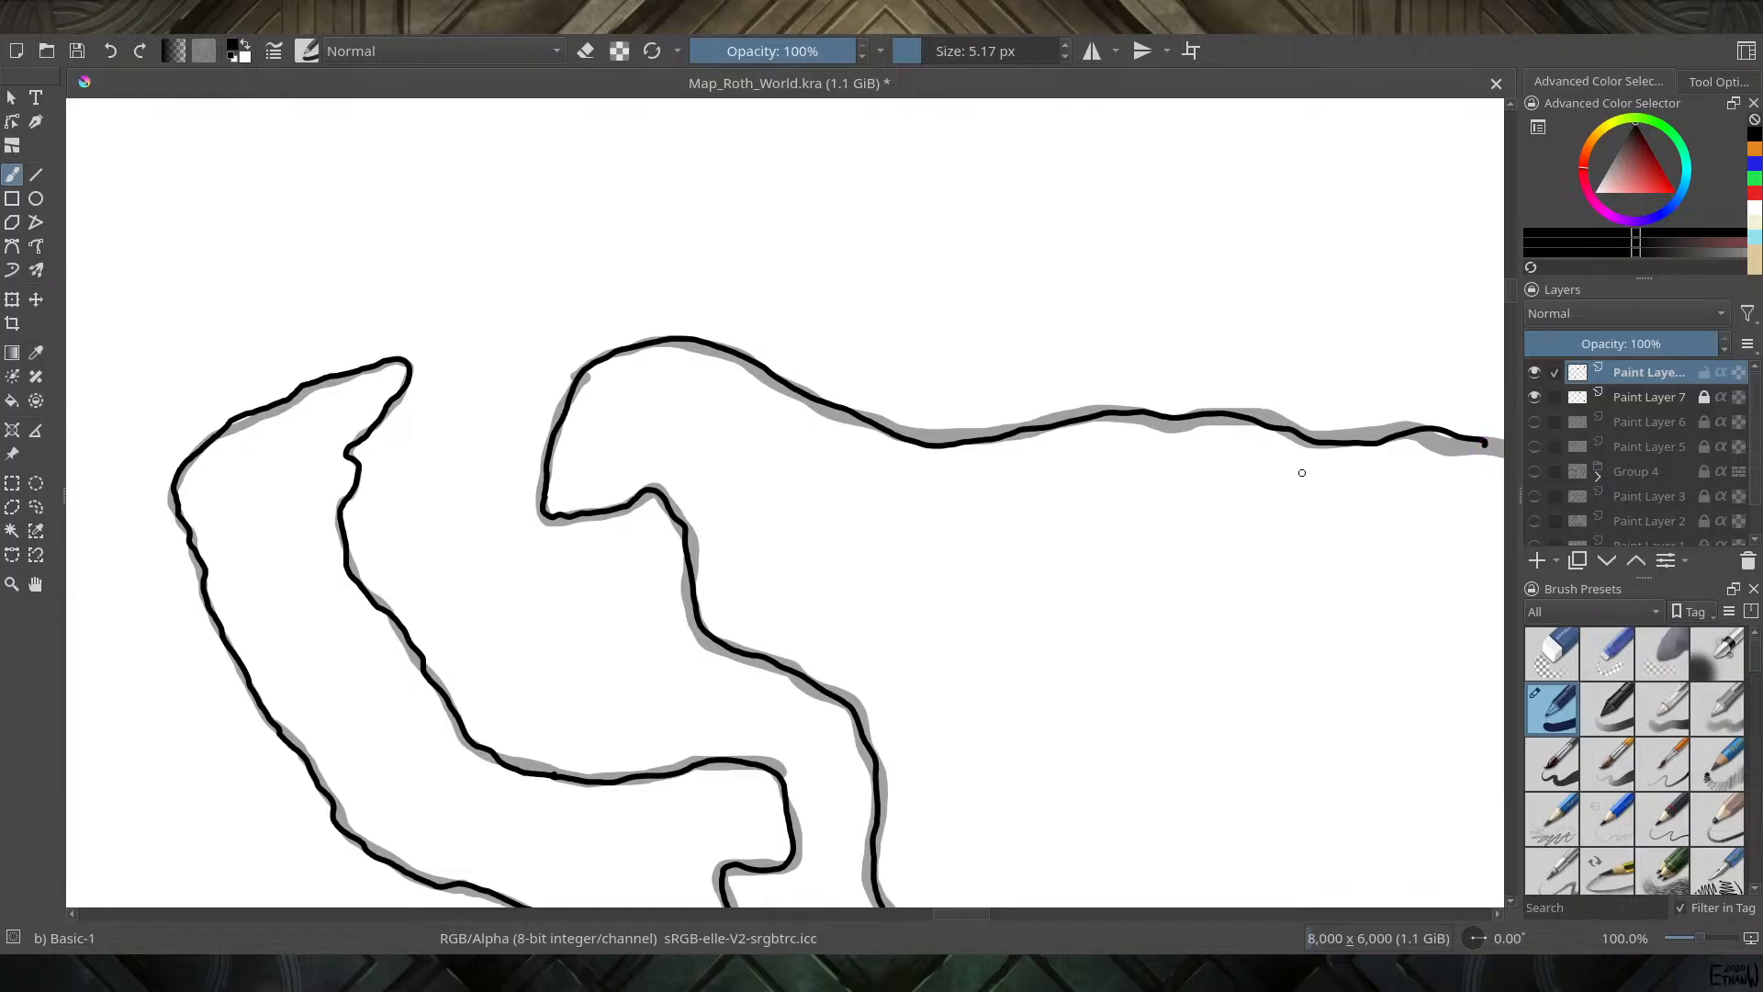
left_click_drag(1302, 472, 447, 428)
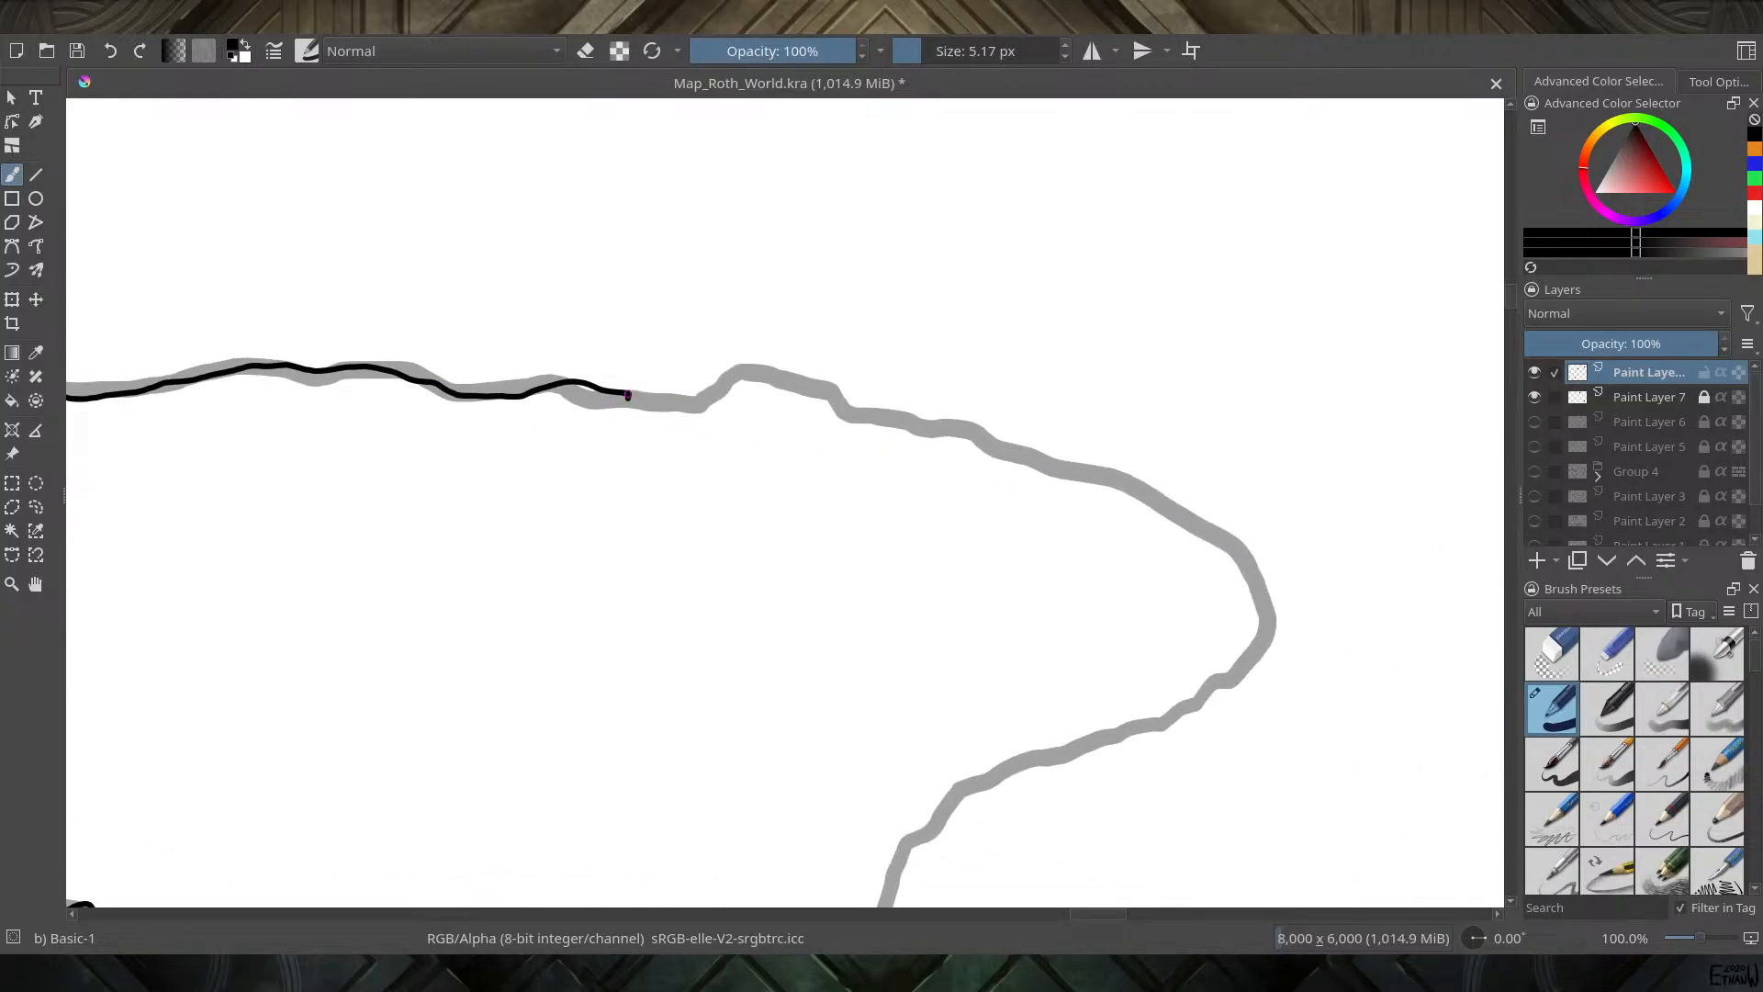
mouse_move(631, 397)
left_mouse_down()
mouse_move(771, 376)
mouse_move(868, 420)
mouse_move(1070, 476)
left_mouse_up()
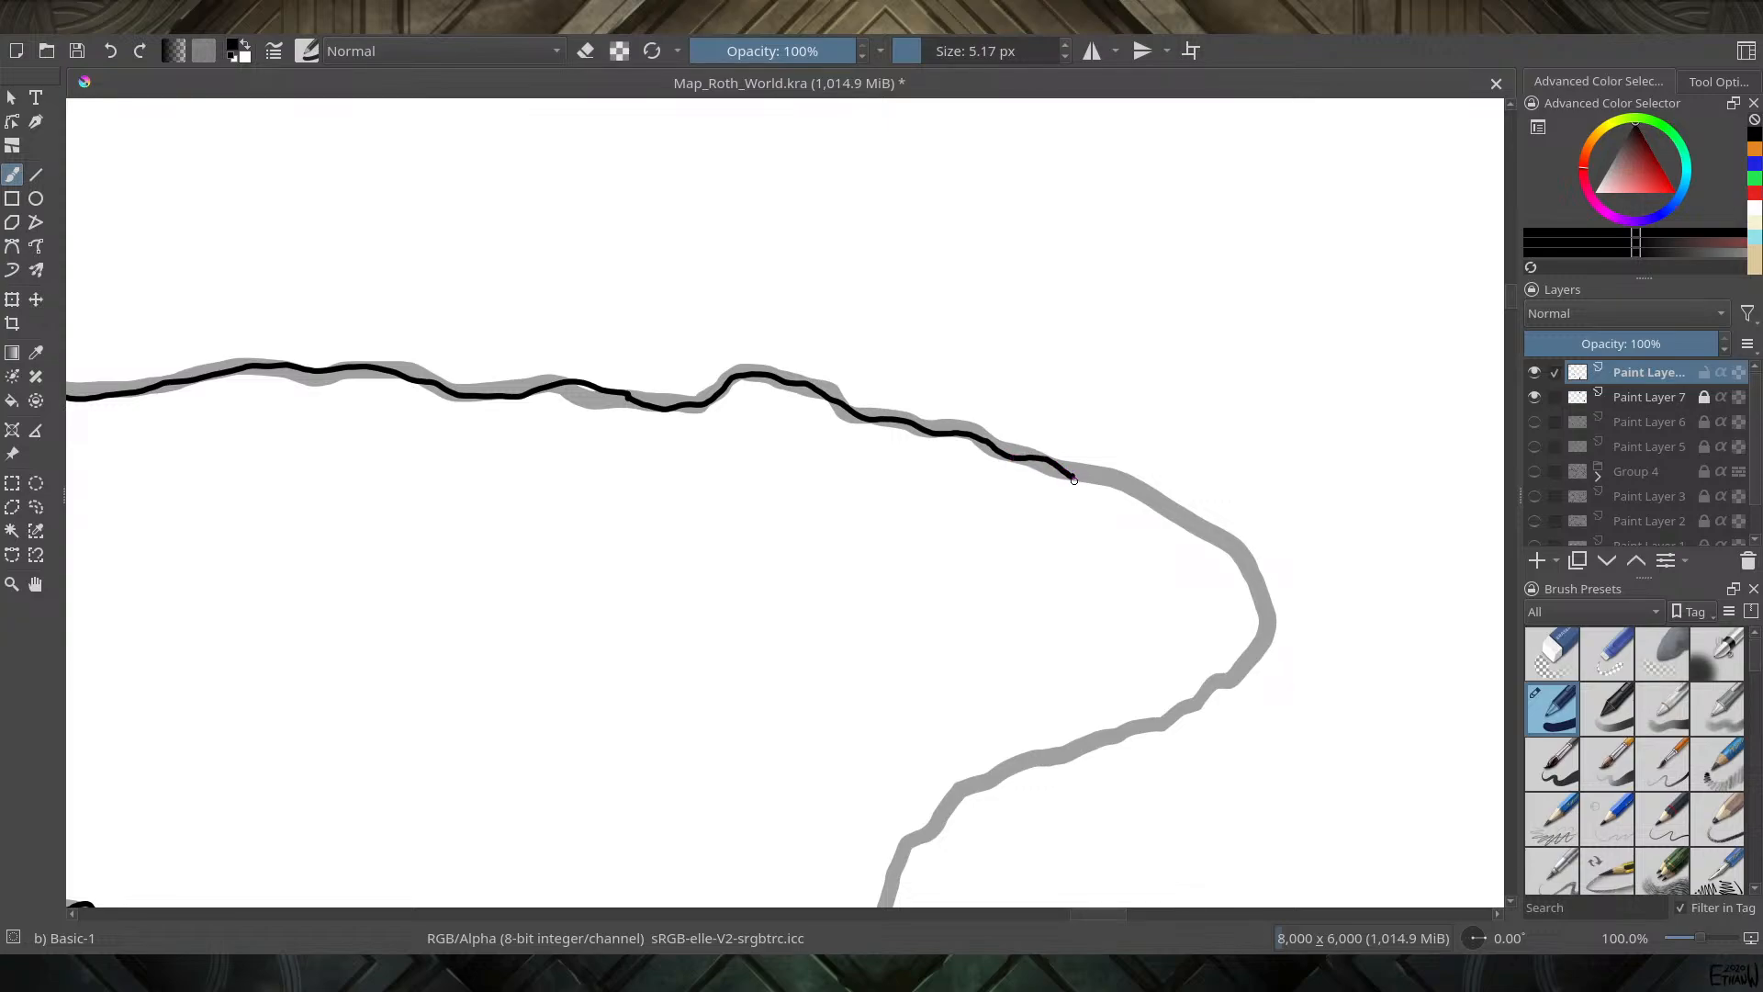
mouse_move(1084, 477)
left_mouse_down()
mouse_move(1237, 555)
mouse_move(1267, 619)
mouse_move(1252, 665)
mouse_move(1170, 718)
mouse_move(1001, 761)
mouse_move(887, 888)
left_mouse_up()
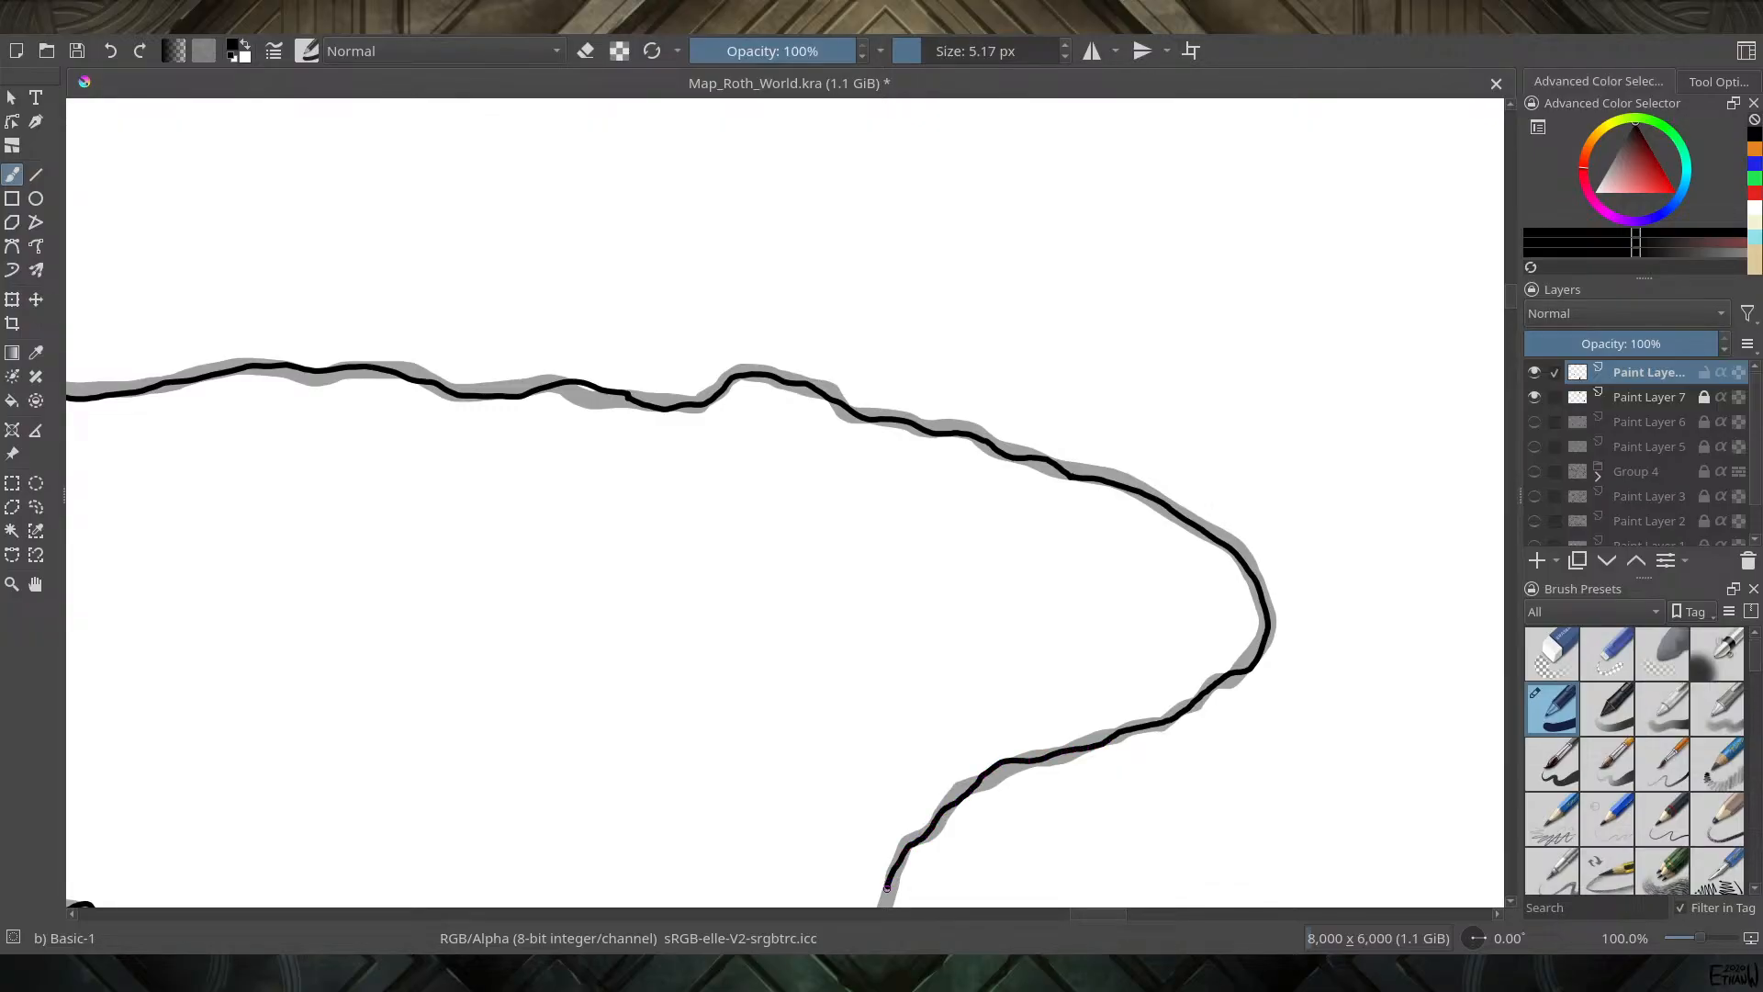
Trace the winding coast south of the rounded cape and outline the small islet east of it
mouse_move(841, 798)
left_mouse_down()
mouse_move(771, 630)
mouse_move(844, 204)
left_mouse_up()
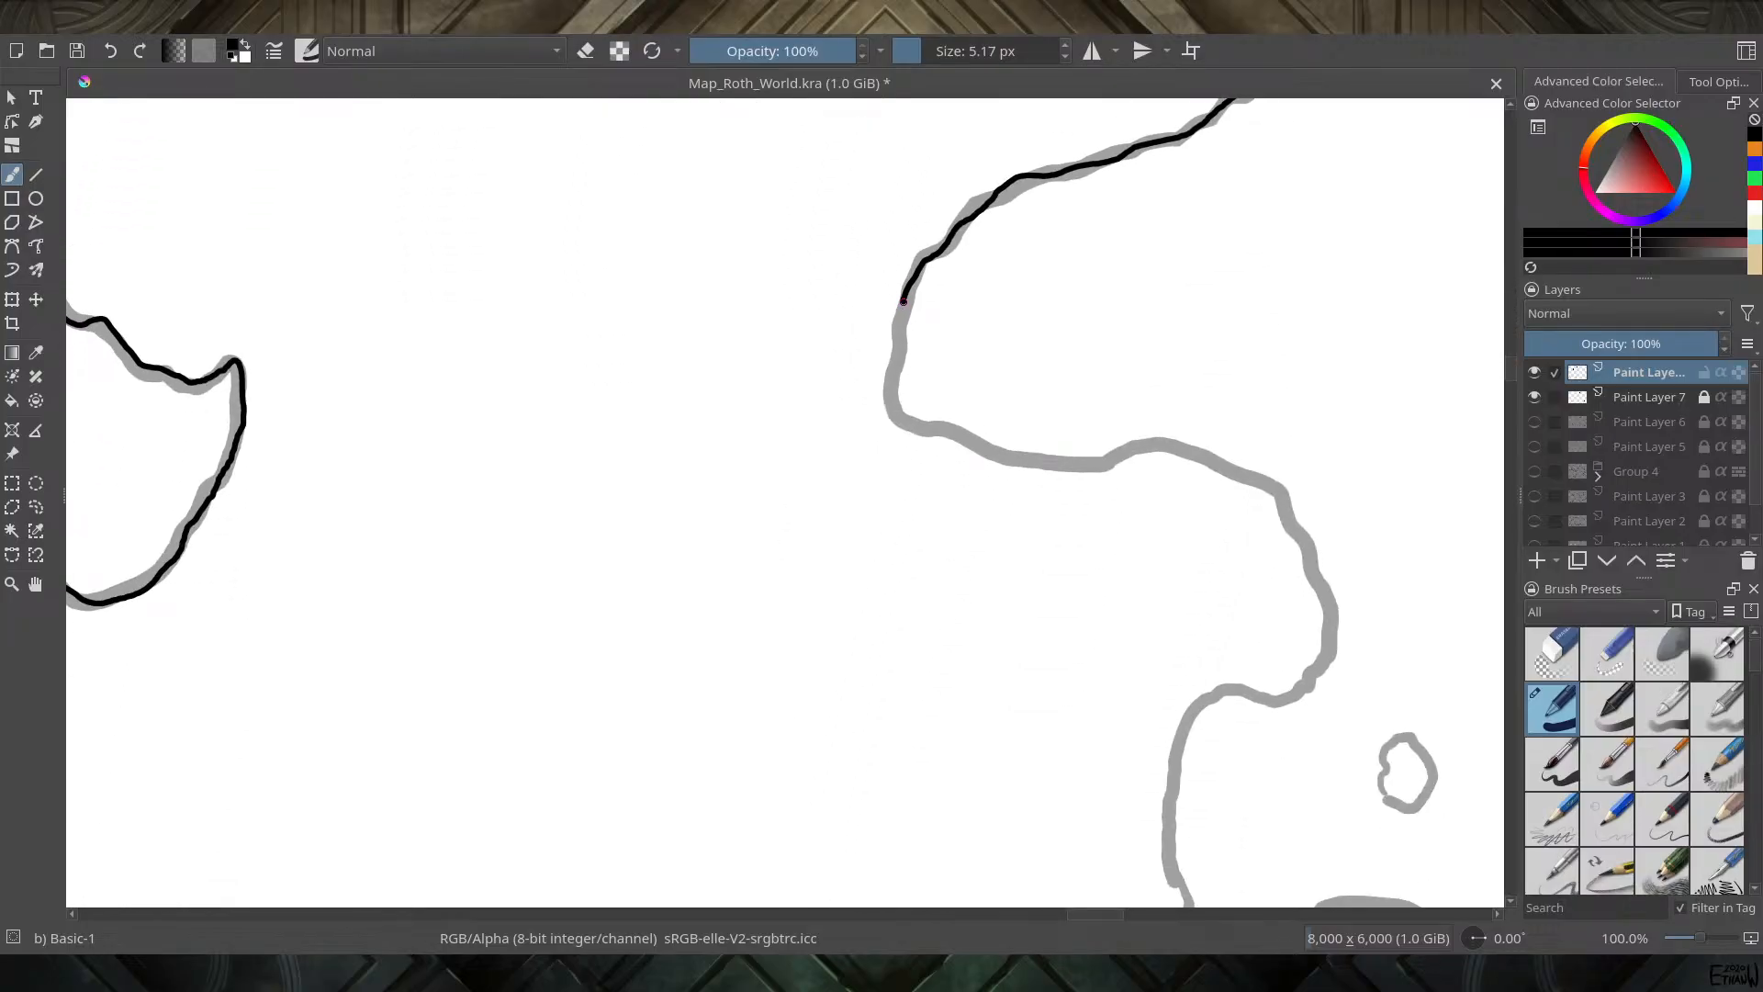
mouse_move(901, 332)
left_mouse_down()
mouse_move(900, 414)
mouse_move(1000, 453)
mouse_move(1076, 466)
mouse_move(1177, 448)
mouse_move(1292, 508)
mouse_move(1326, 606)
mouse_move(1320, 663)
mouse_move(1287, 696)
mouse_move(1205, 698)
mouse_move(1180, 740)
mouse_move(1173, 876)
left_mouse_up()
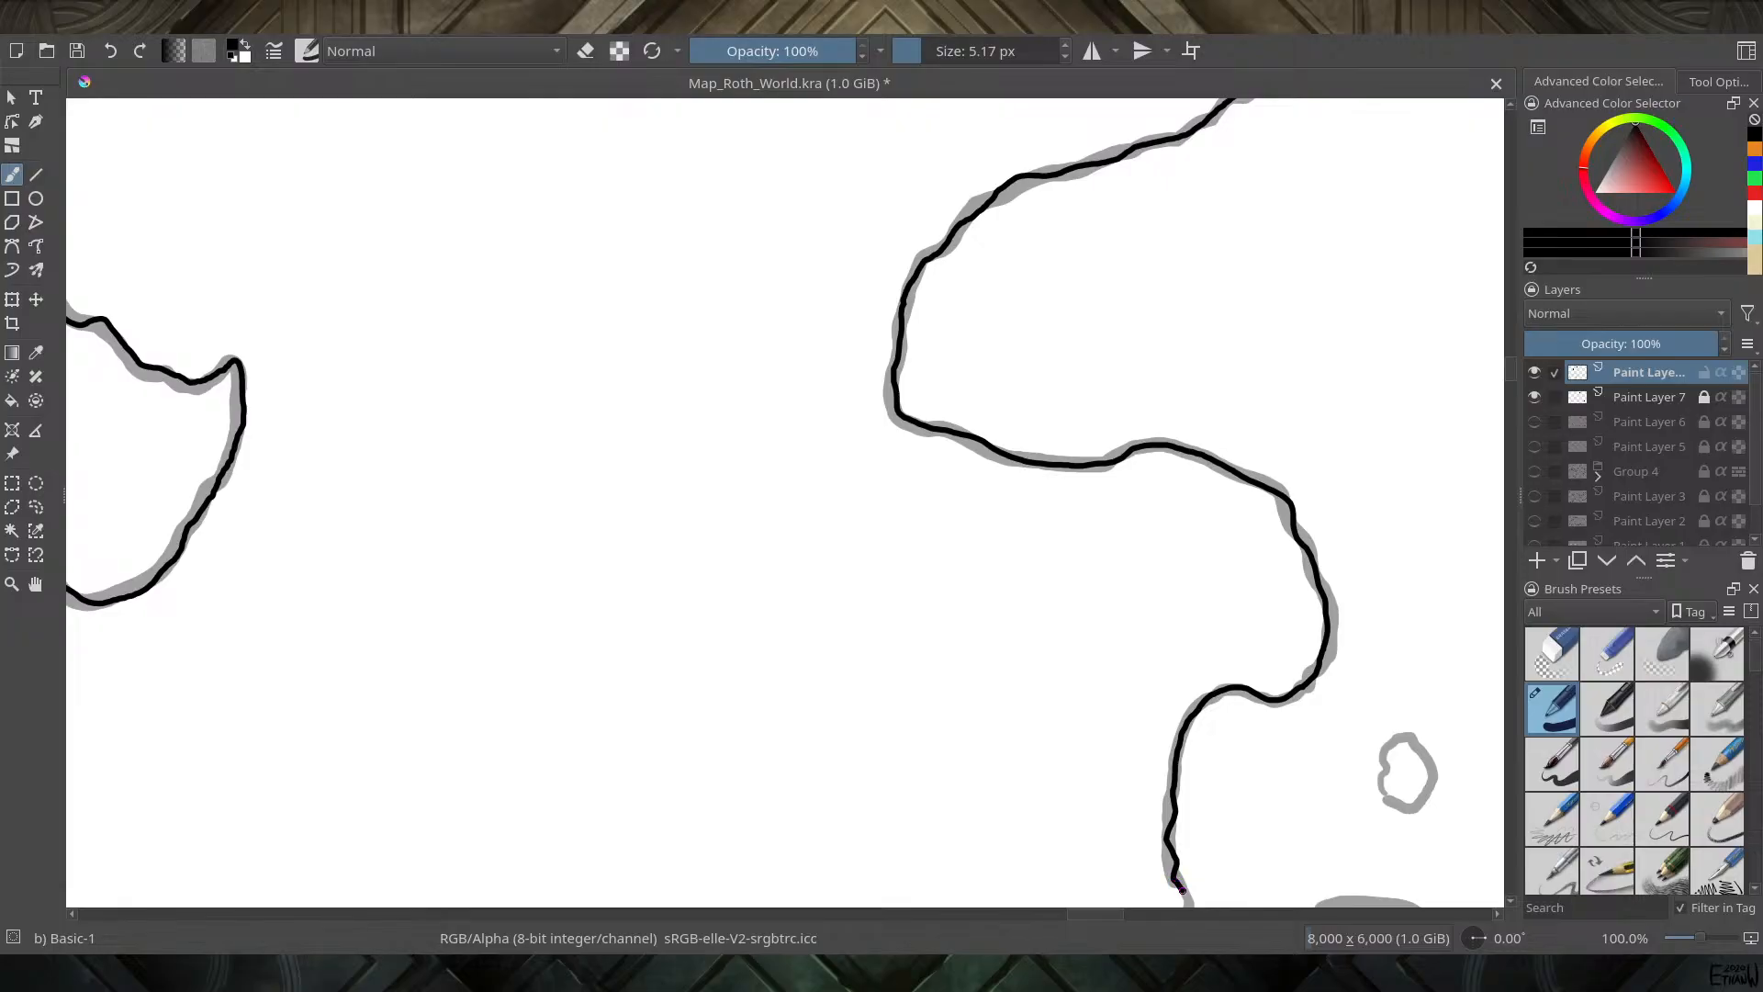
left_click_drag(1050, 673, 642, 362)
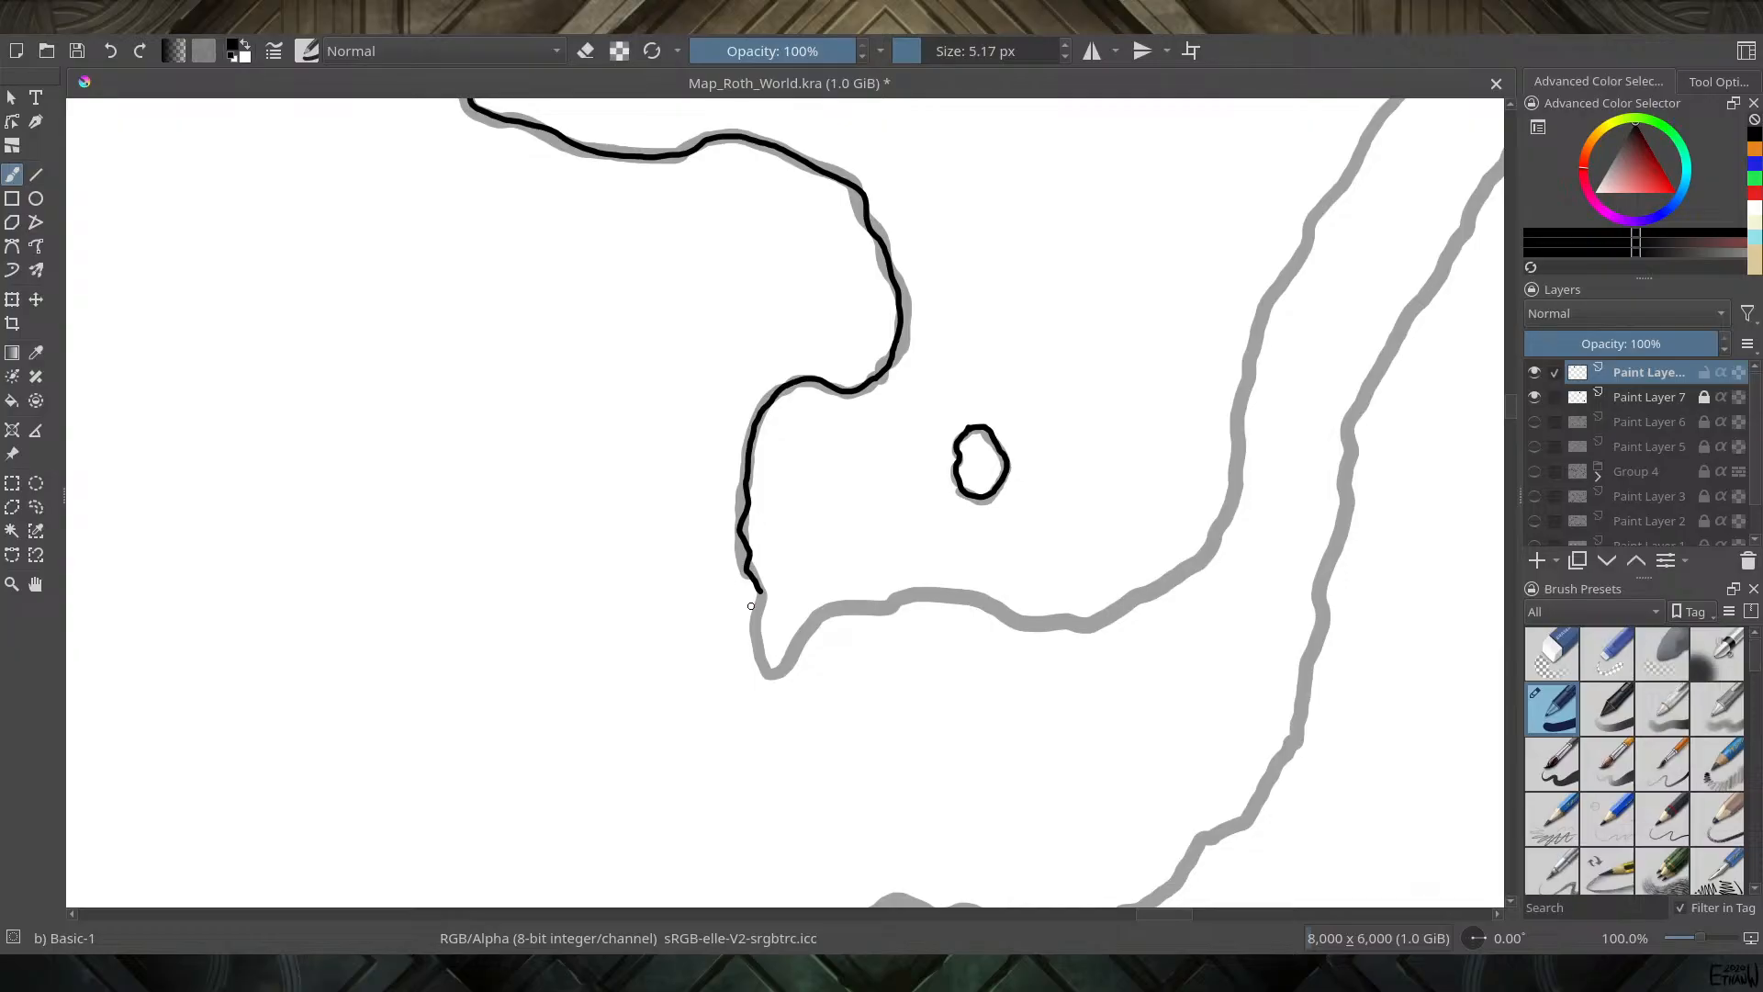
Trace the narrow pointed notch and the long northeastern peninsula, around its tip and back down its outer coast
mouse_move(760, 604)
left_mouse_down()
mouse_move(773, 668)
mouse_move(810, 621)
mouse_move(934, 594)
mouse_move(1089, 627)
mouse_move(1151, 605)
mouse_move(1230, 506)
mouse_move(1263, 305)
mouse_move(1364, 145)
left_mouse_up()
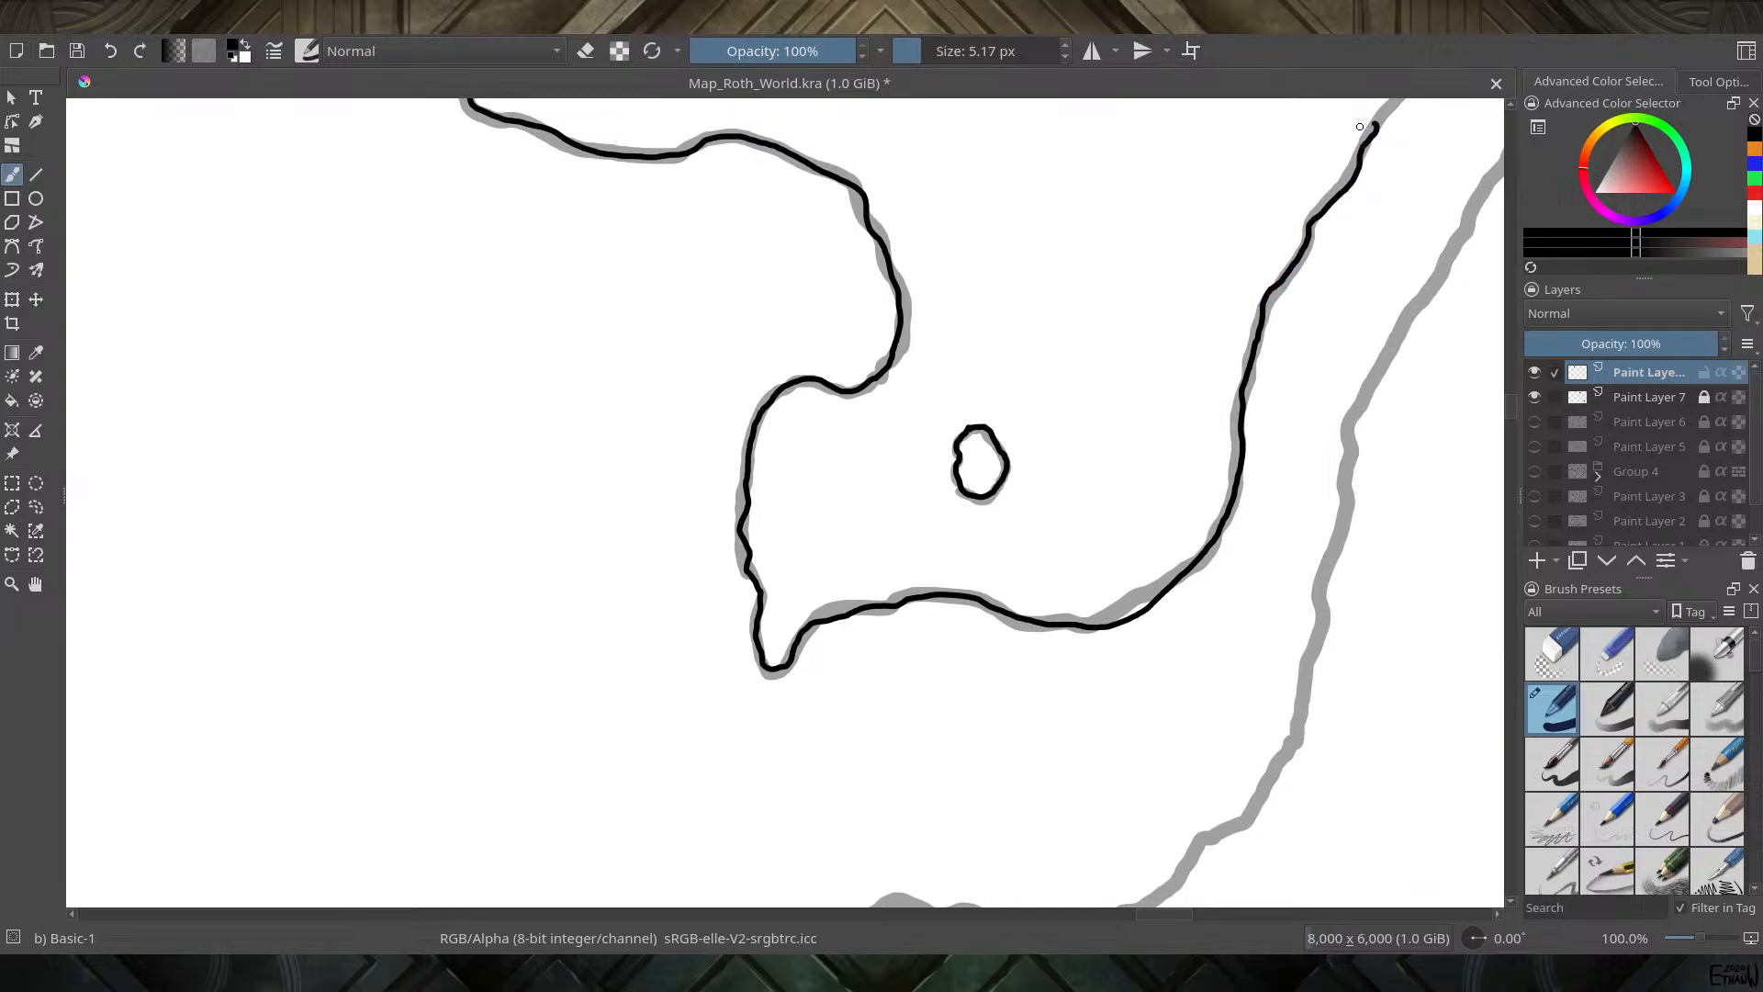
mouse_move(1251, 261)
left_mouse_down()
mouse_move(1192, 260)
mouse_move(764, 580)
left_mouse_up()
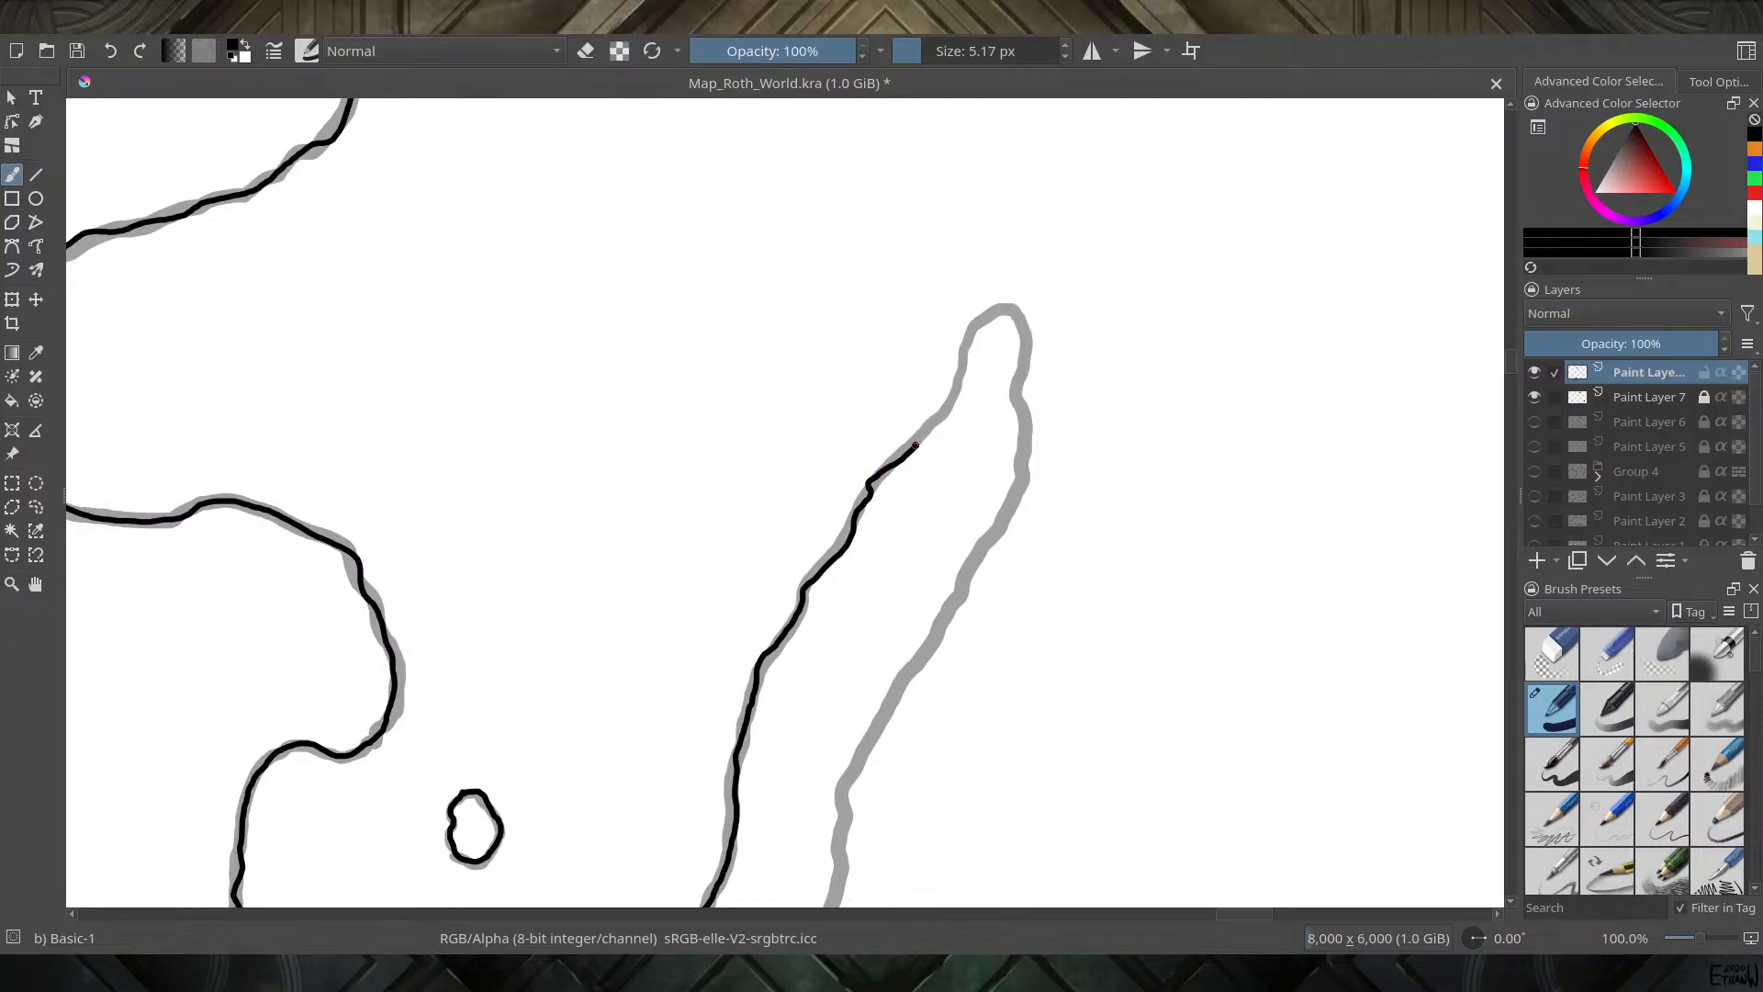
mouse_move(916, 446)
left_mouse_down()
mouse_move(973, 331)
mouse_move(1021, 317)
mouse_move(1013, 500)
mouse_move(872, 727)
mouse_move(838, 897)
mouse_move(802, 757)
mouse_move(866, 440)
mouse_move(951, 275)
mouse_move(995, 335)
mouse_move(946, 545)
mouse_move(905, 611)
mouse_move(781, 717)
mouse_move(543, 710)
mouse_move(490, 770)
mouse_move(478, 884)
left_mouse_up()
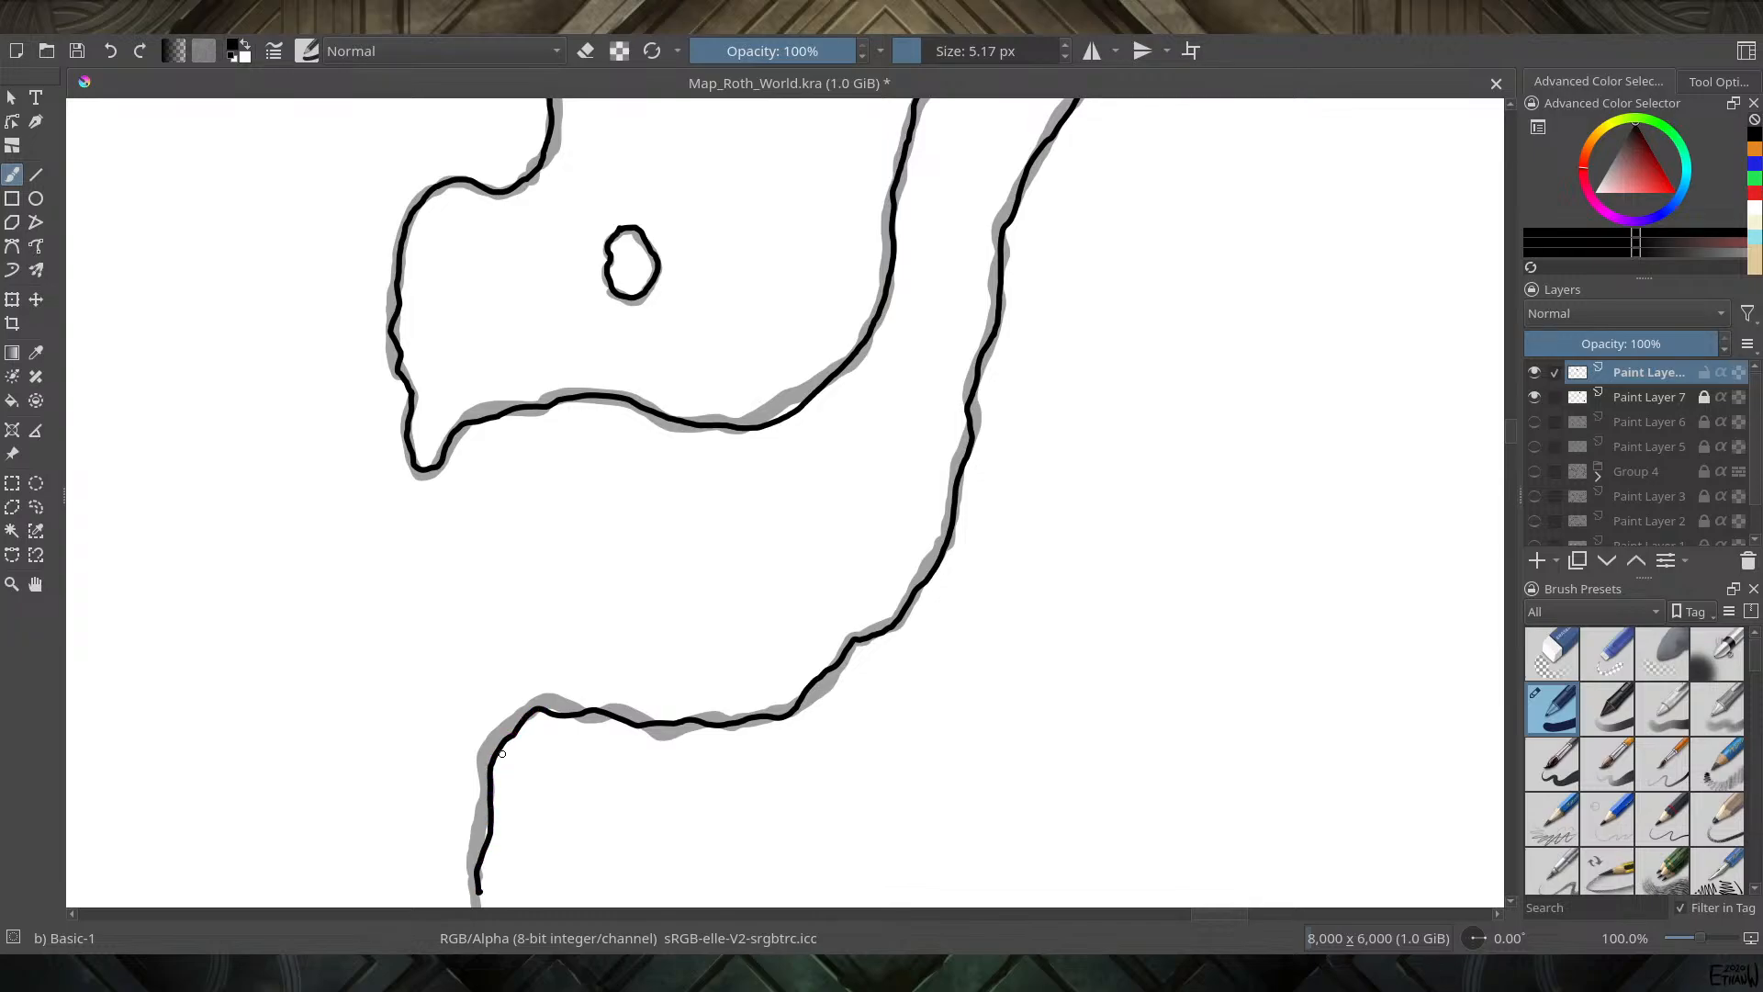
Trace the eastern continent's east coast southward to and around the small hooked promontory near its southeastern end
left_click_drag(502, 753, 781, 173)
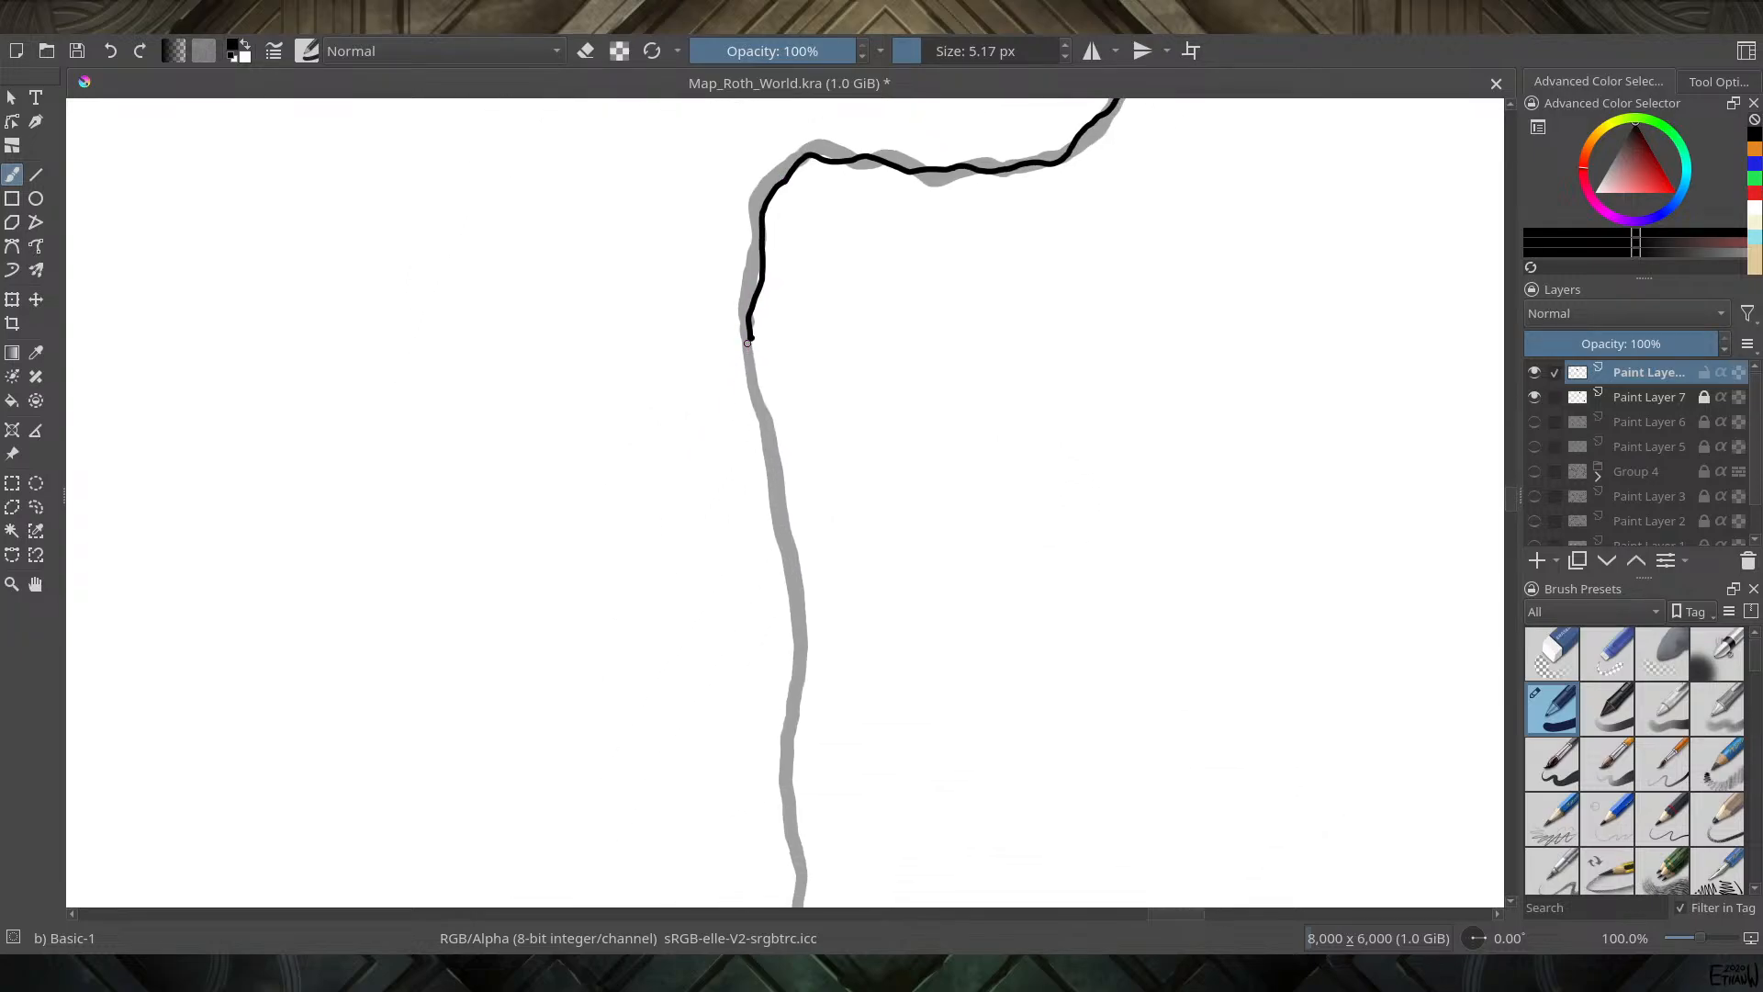
mouse_move(750, 347)
left_mouse_down()
mouse_move(796, 624)
mouse_move(804, 872)
mouse_move(724, 441)
mouse_move(840, 117)
left_mouse_up()
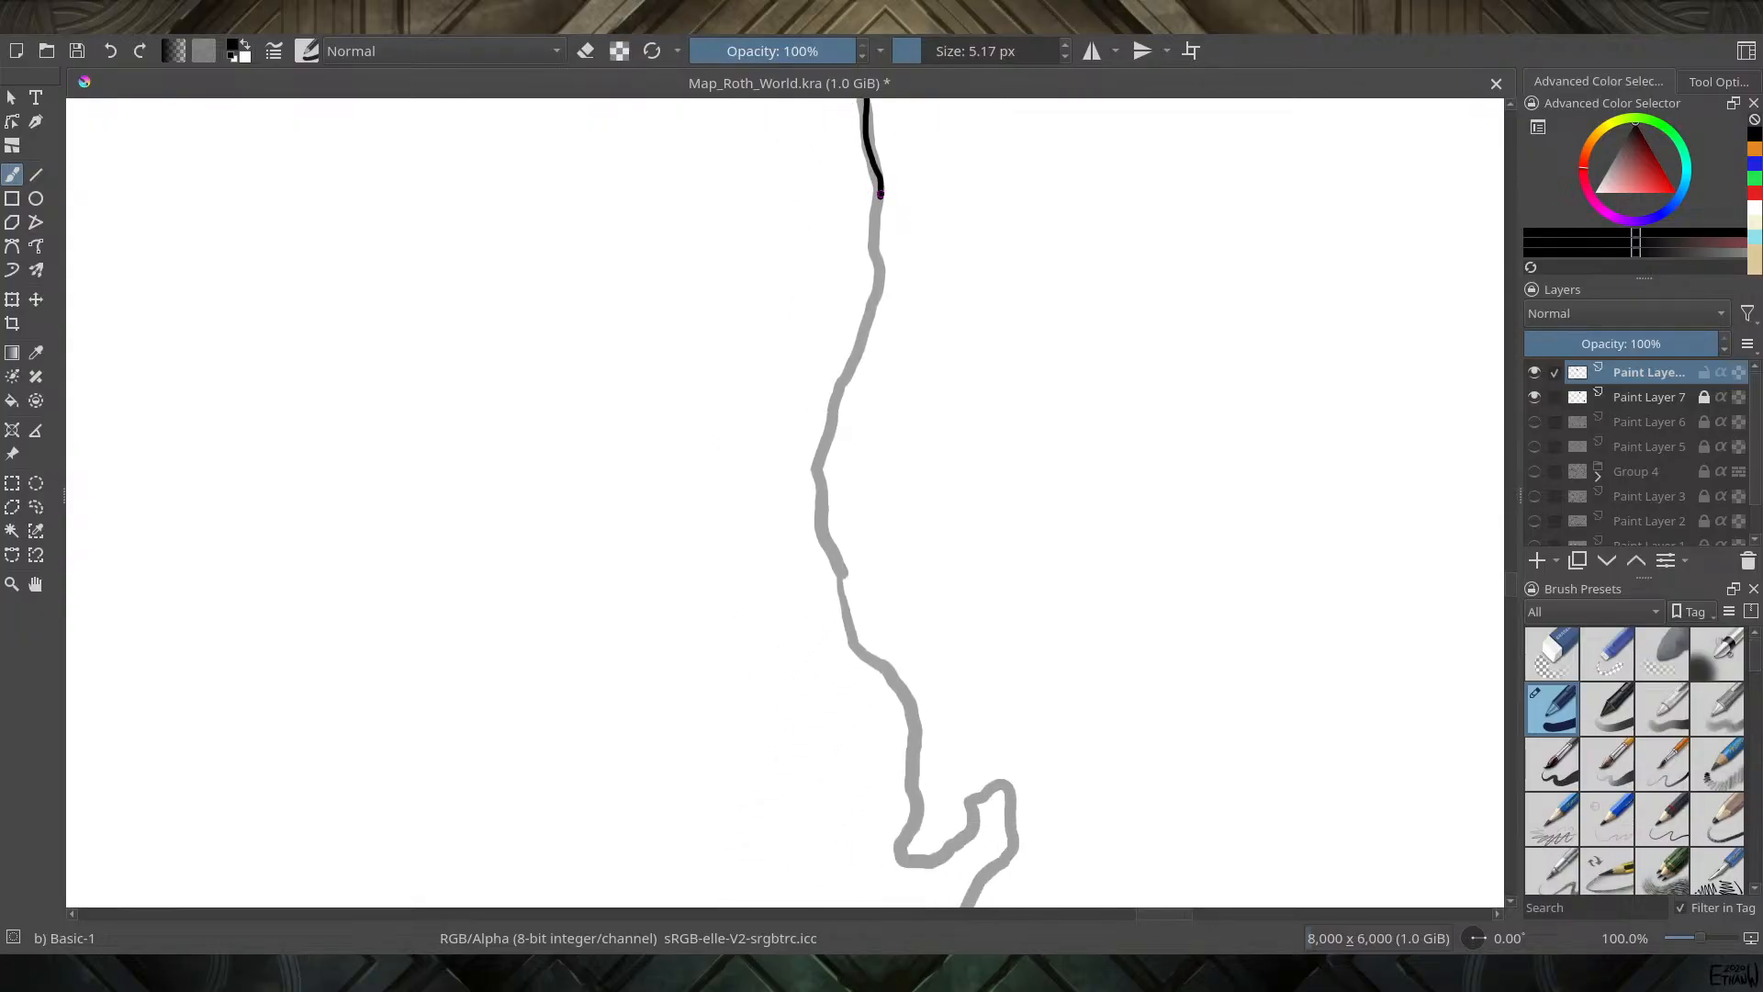
mouse_move(877, 218)
left_mouse_down()
mouse_move(822, 482)
mouse_move(864, 648)
mouse_move(911, 719)
left_mouse_up()
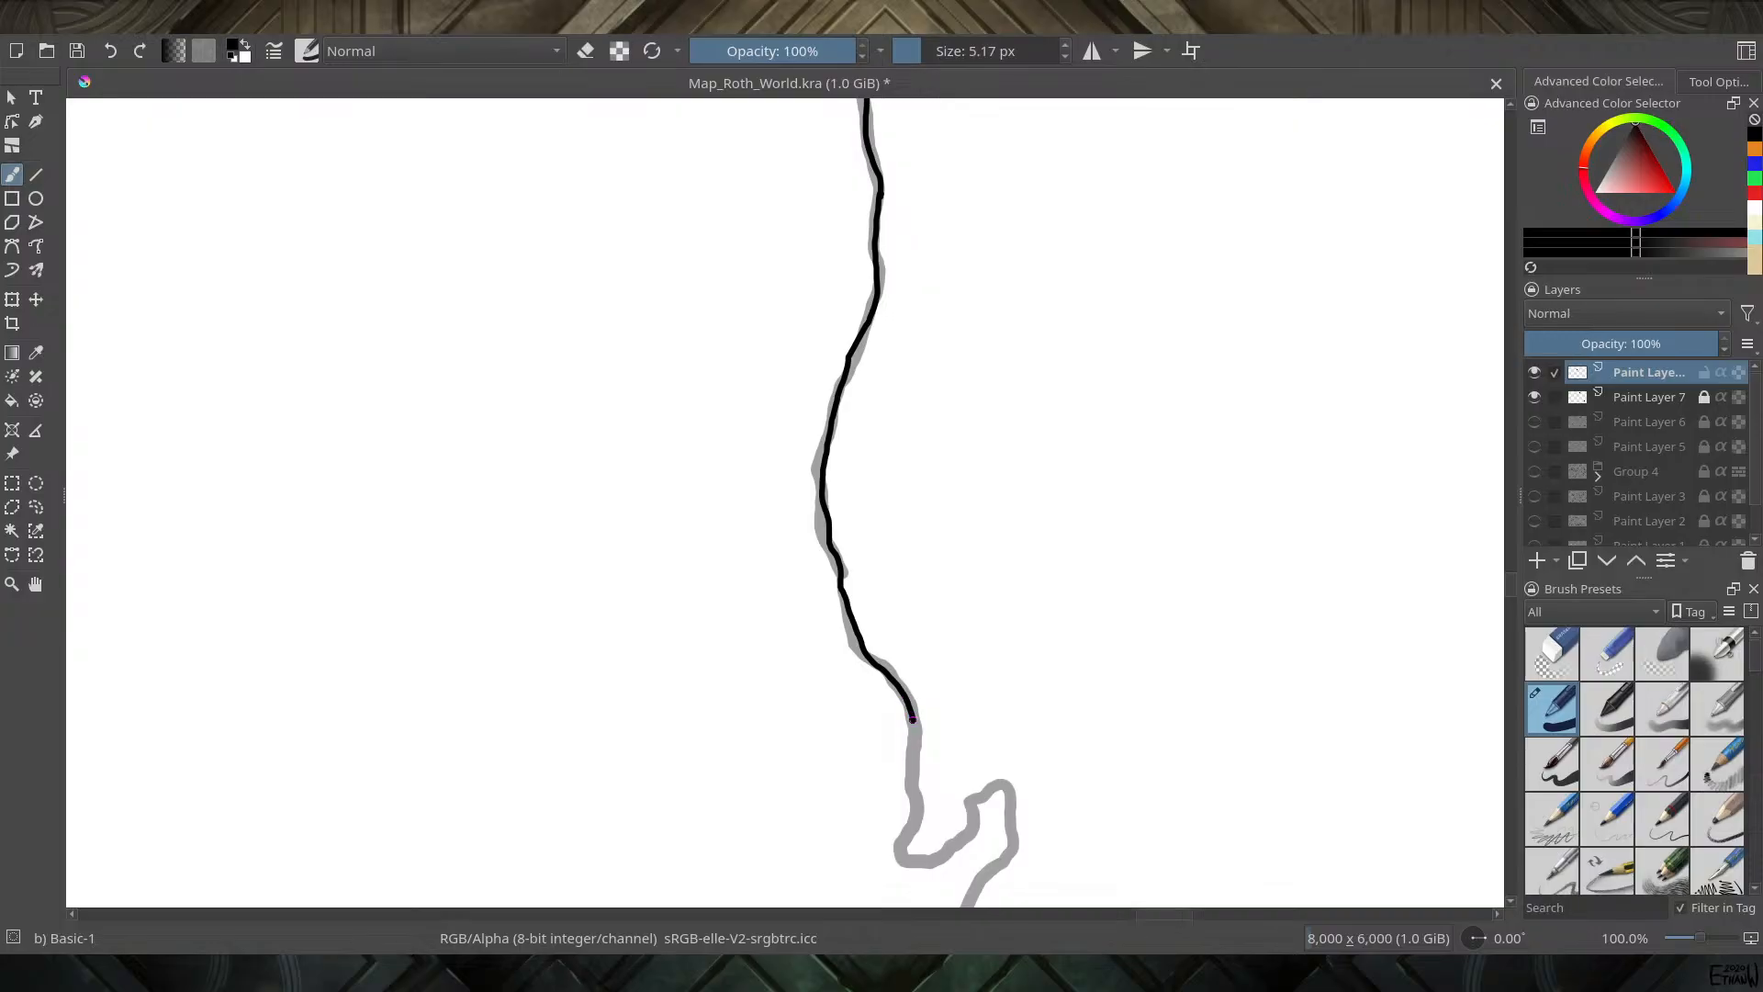
mouse_move(911, 783)
left_mouse_down()
mouse_move(905, 838)
mouse_move(942, 861)
mouse_move(968, 839)
left_mouse_up()
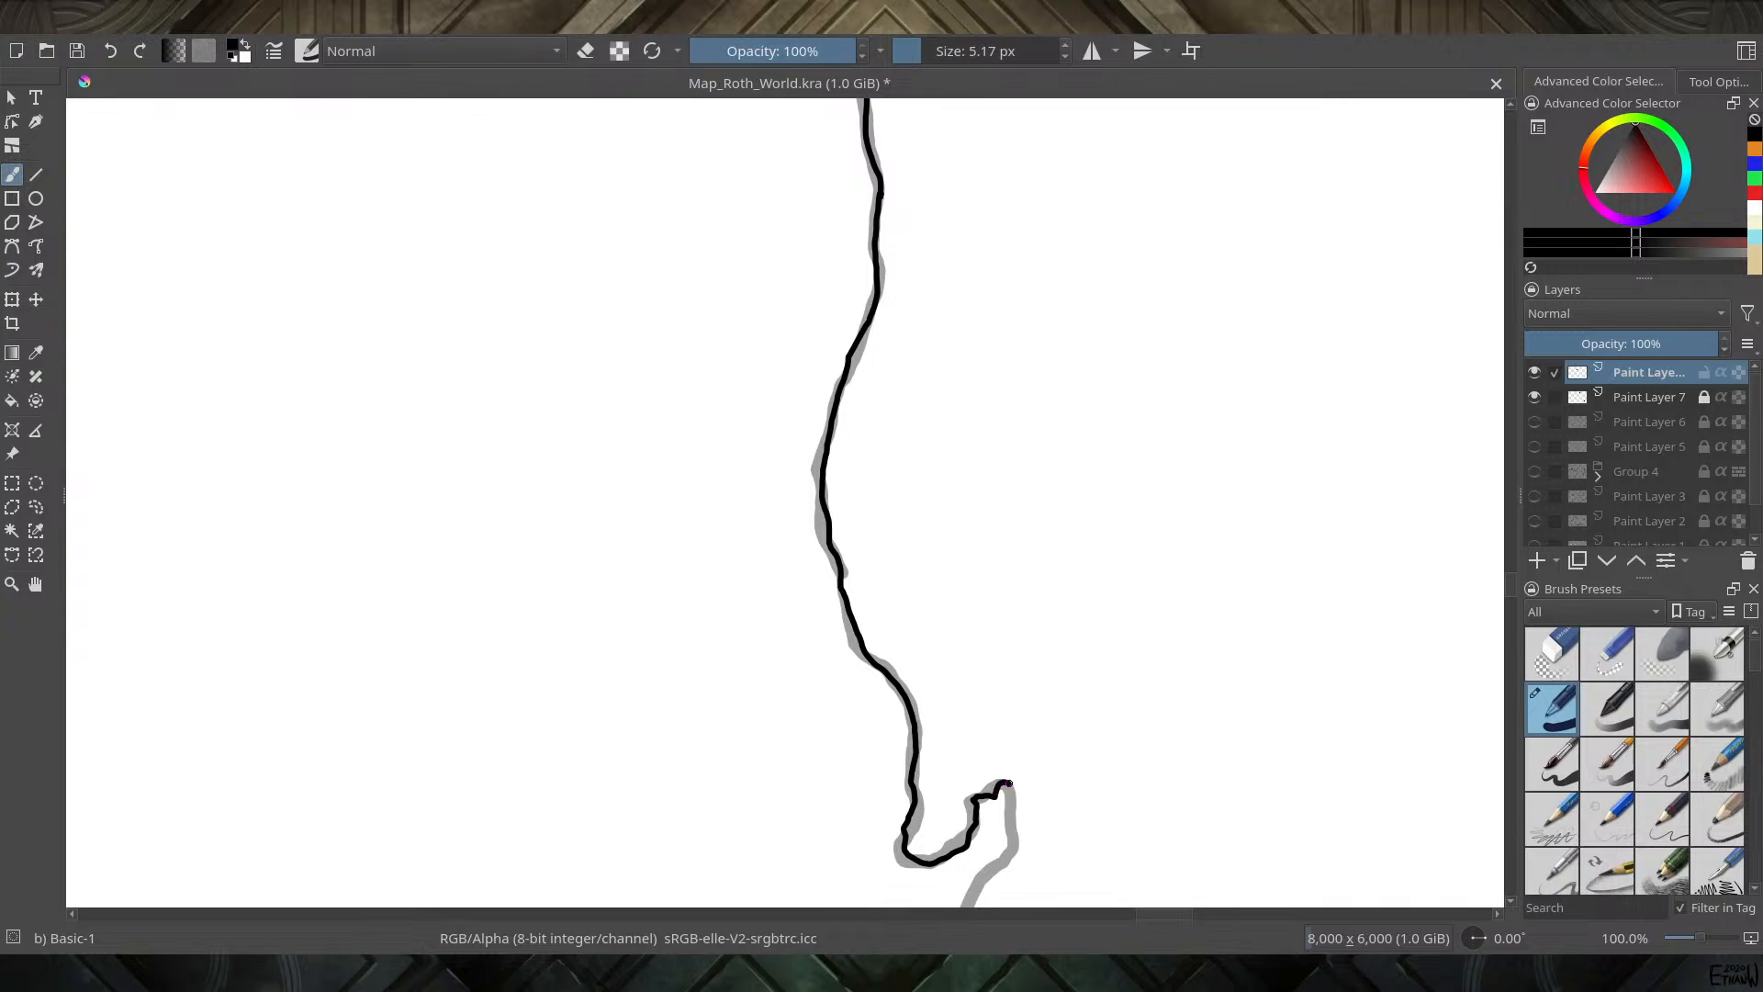
mouse_move(1008, 783)
left_mouse_down()
mouse_move(971, 899)
mouse_move(899, 870)
mouse_move(861, 776)
mouse_move(881, 404)
mouse_move(937, 225)
left_mouse_up()
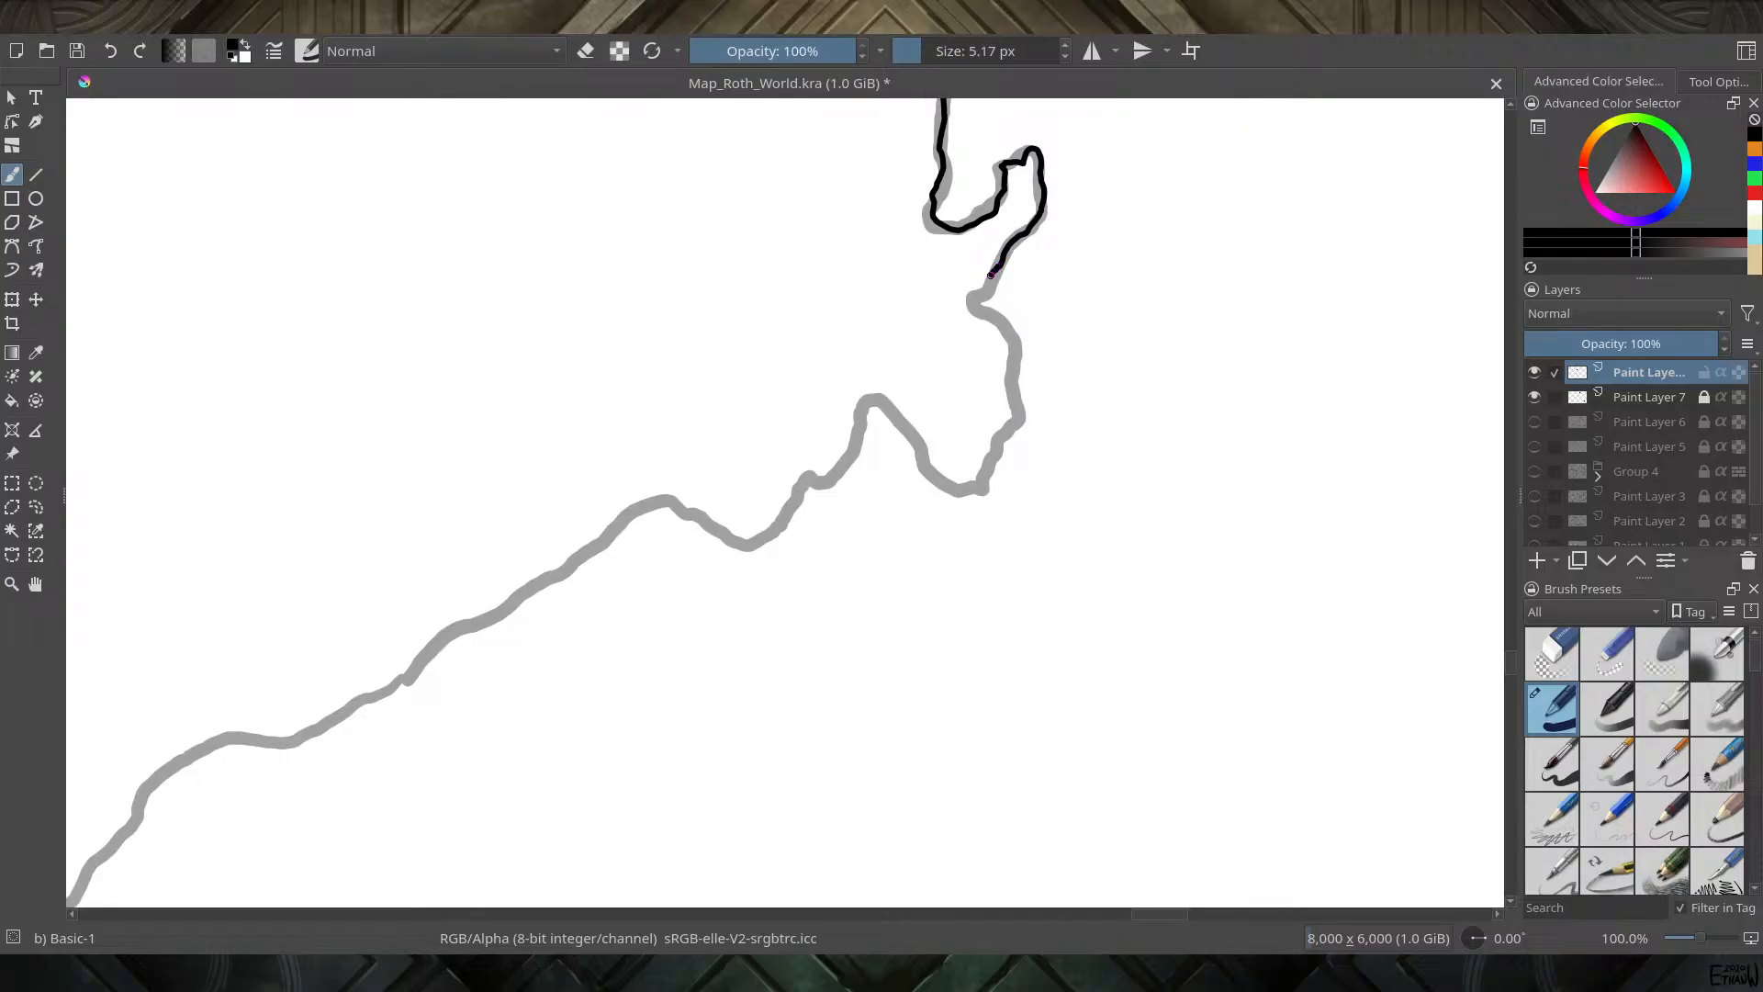
Trace the jagged southeastern headland and the southern coast westward past the continent's southernmost point
left_click_drag(987, 317, 1015, 397)
mouse_move(980, 489)
left_mouse_down()
mouse_move(875, 402)
mouse_move(833, 474)
mouse_move(764, 533)
mouse_move(635, 514)
mouse_move(400, 685)
mouse_move(968, 262)
mouse_move(742, 345)
mouse_move(618, 499)
mouse_move(533, 527)
mouse_move(456, 506)
mouse_move(1094, 484)
mouse_move(1093, 461)
mouse_move(1004, 500)
mouse_move(820, 510)
left_mouse_up()
mouse_move(767, 484)
left_mouse_down()
mouse_move(723, 472)
mouse_move(628, 386)
left_mouse_up()
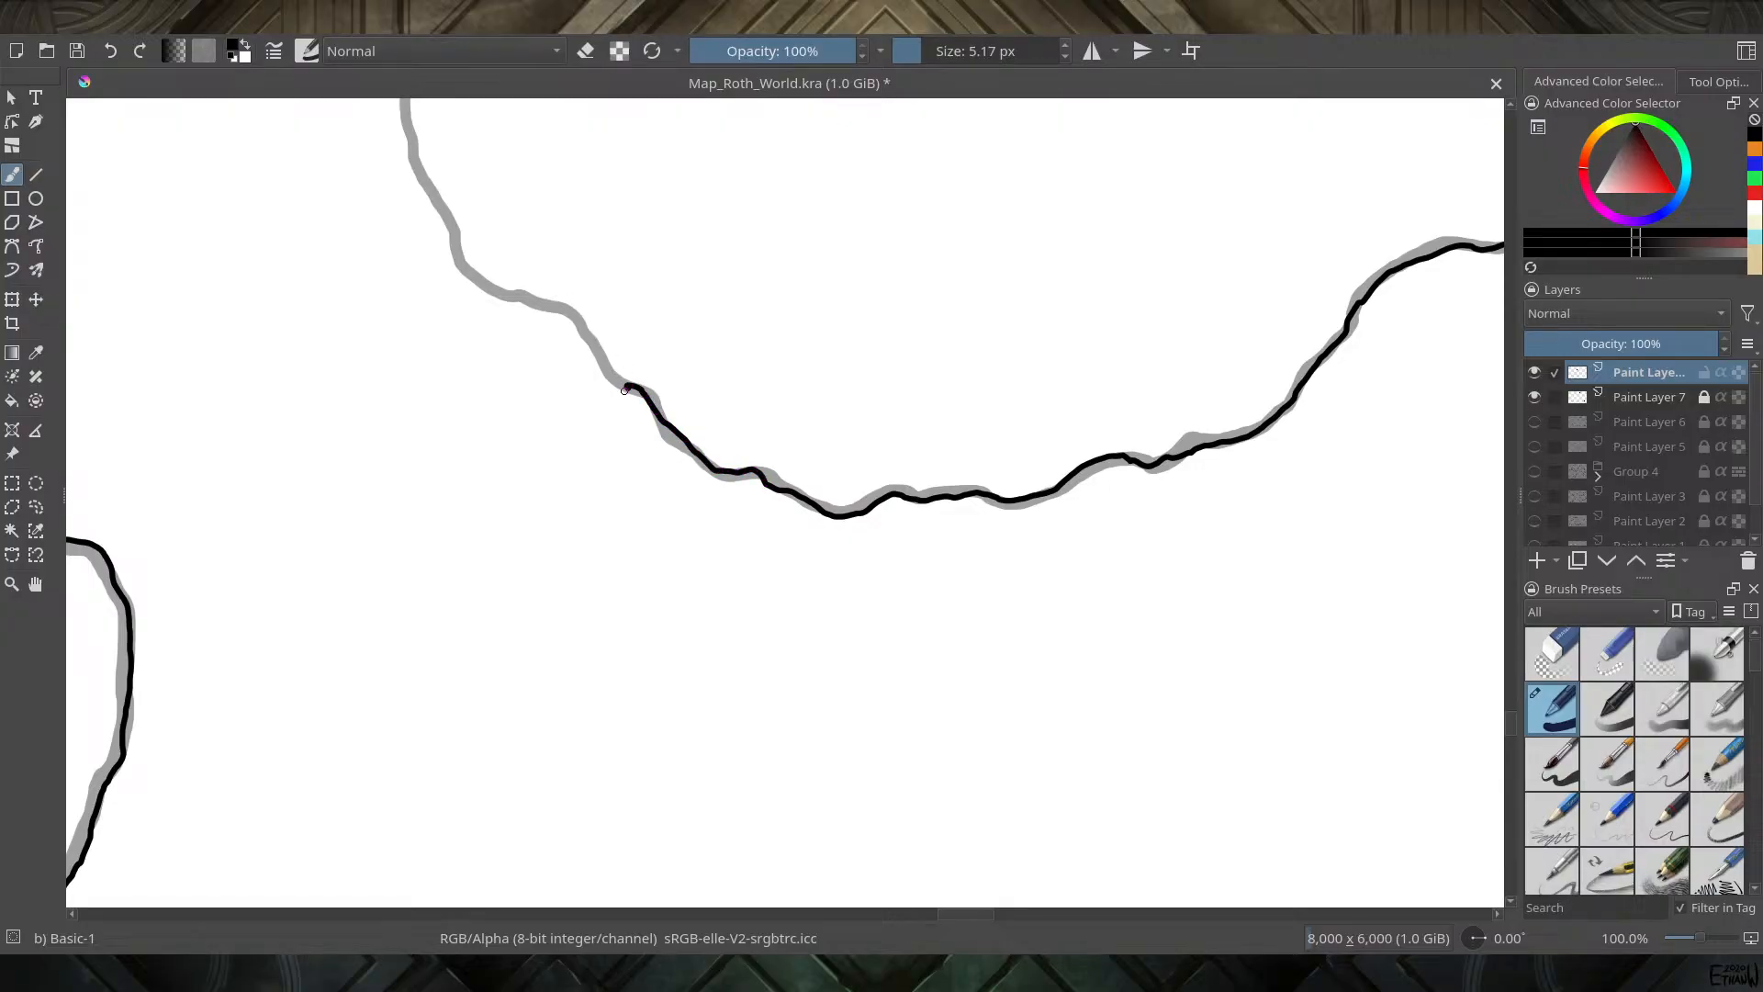
Trace the eastern continent's southwestern coast northward to just below the squarish bay on its west side
mouse_move(624, 386)
left_mouse_down()
mouse_move(571, 314)
mouse_move(451, 248)
mouse_move(399, 112)
mouse_move(545, 494)
mouse_move(641, 569)
mouse_move(625, 447)
mouse_move(517, 144)
mouse_move(520, 631)
left_mouse_up()
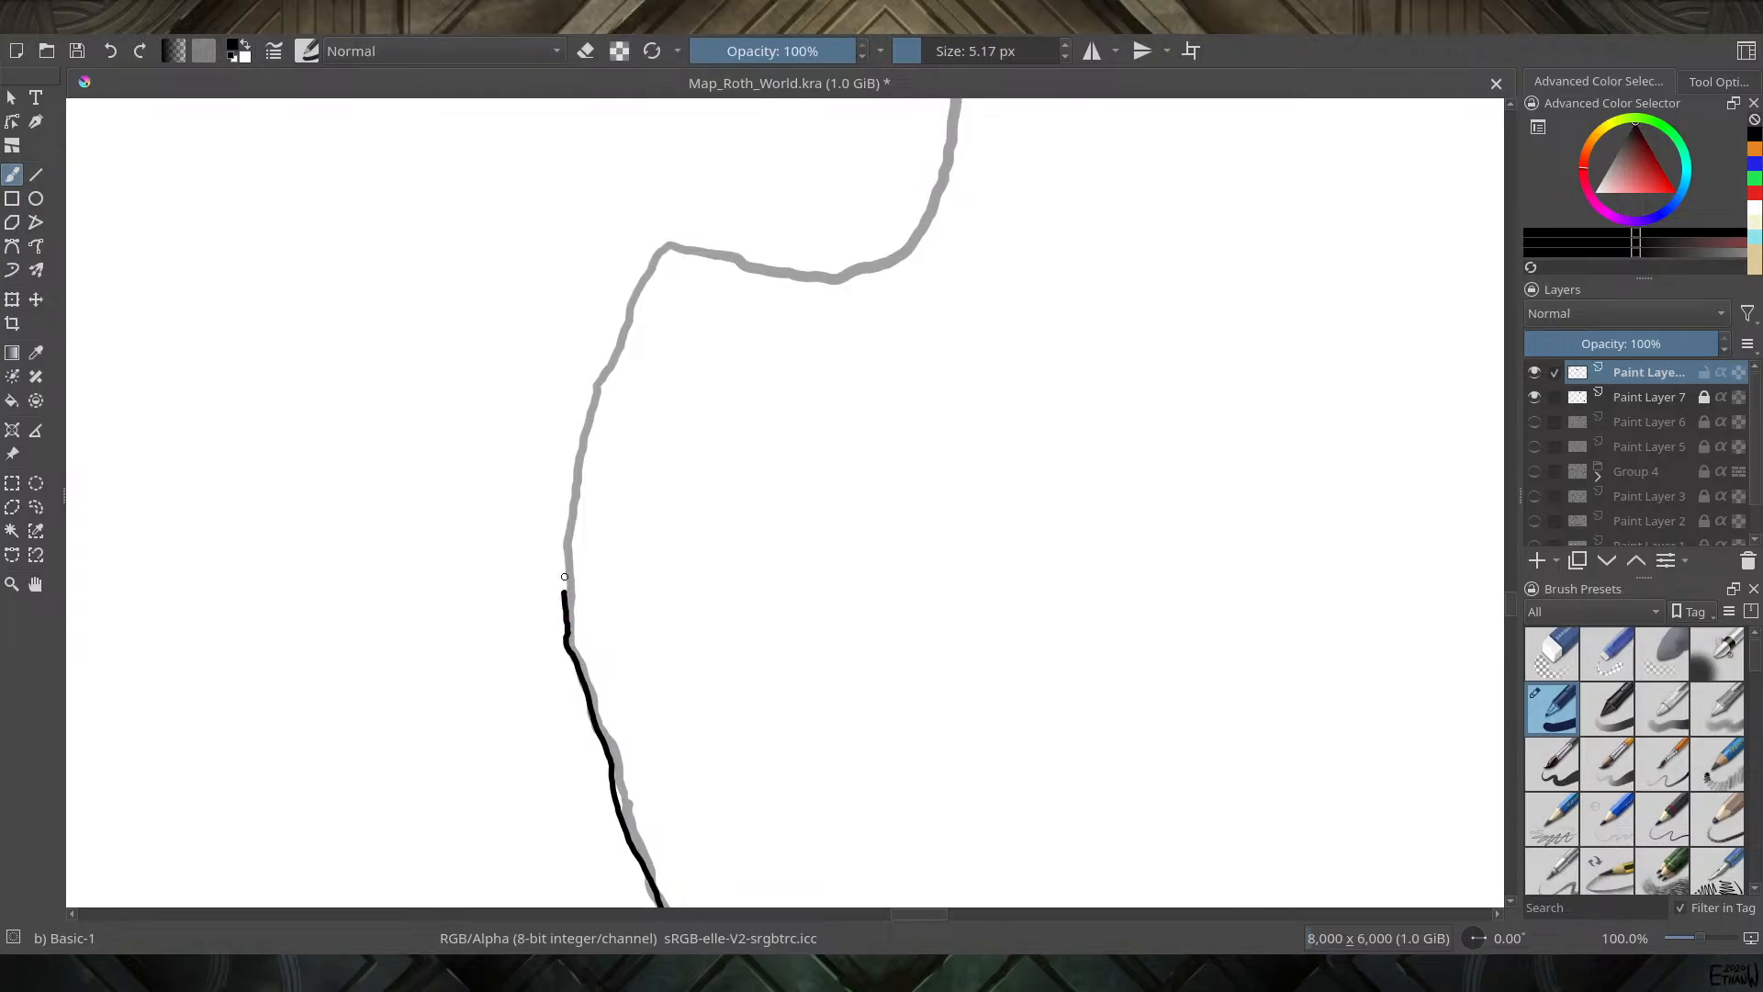
key("minus")
key("minus")
key("minus")
key("minus")
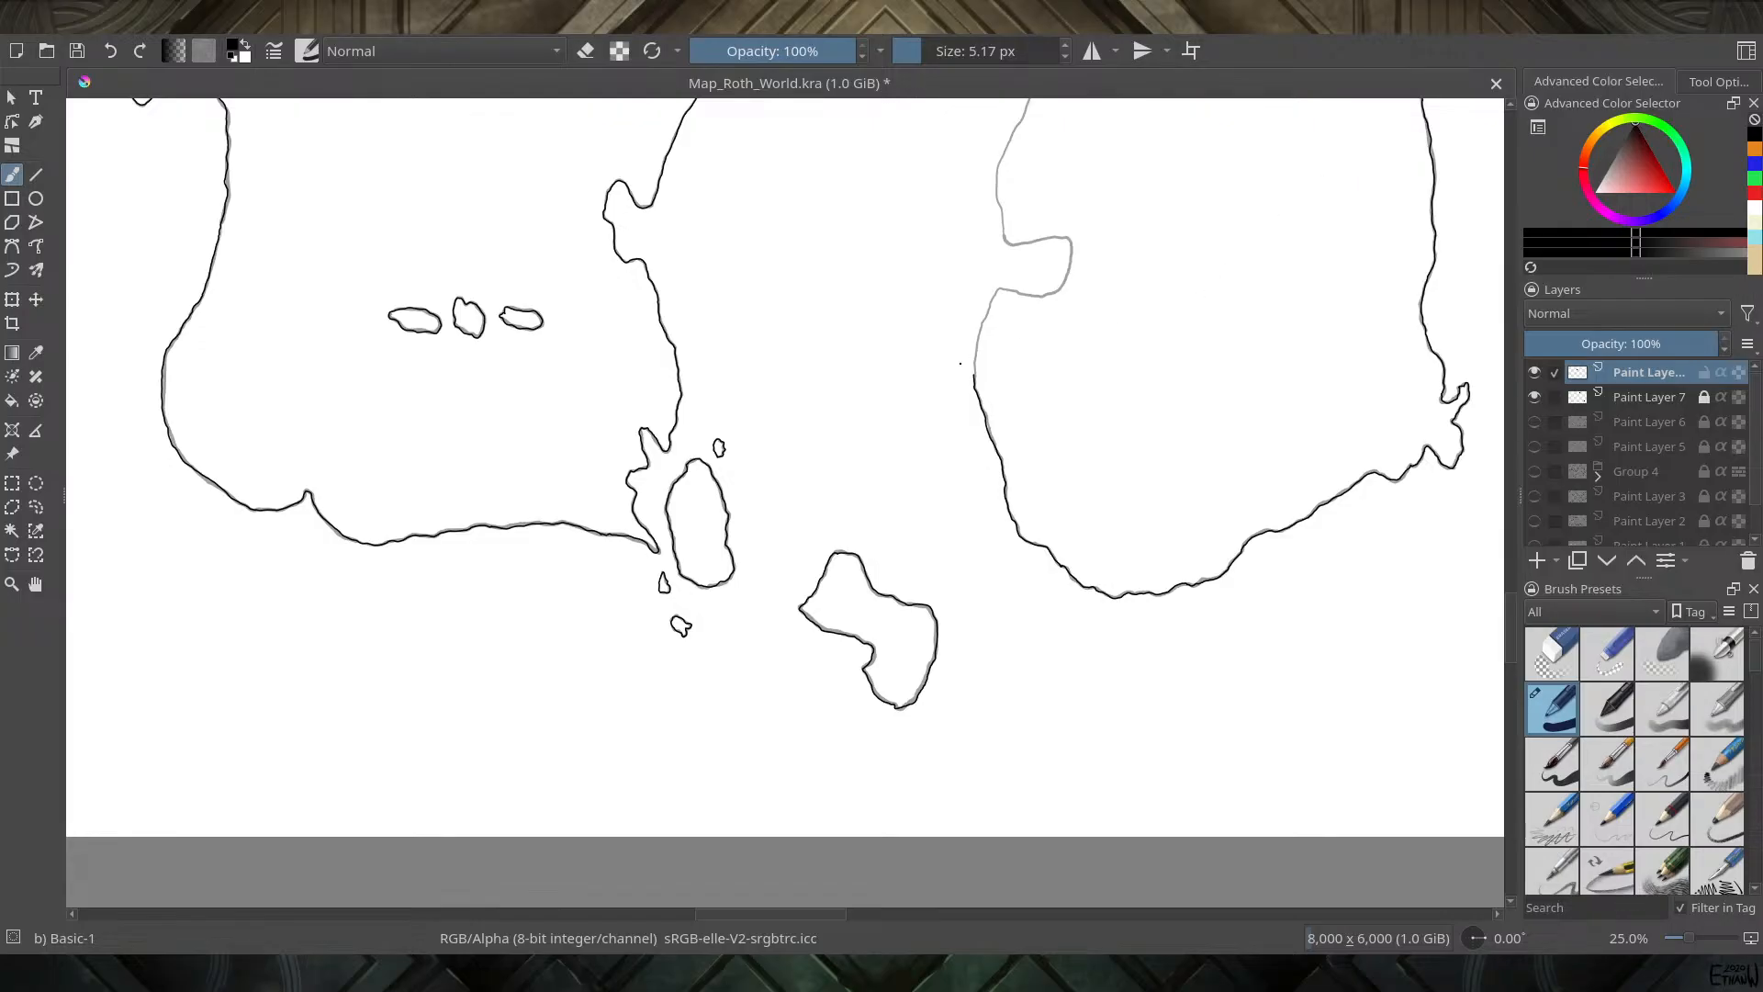
Trace the eastern continent's western coast northward to the lower corner of the squarish bay
left_click_drag(961, 364, 596, 735)
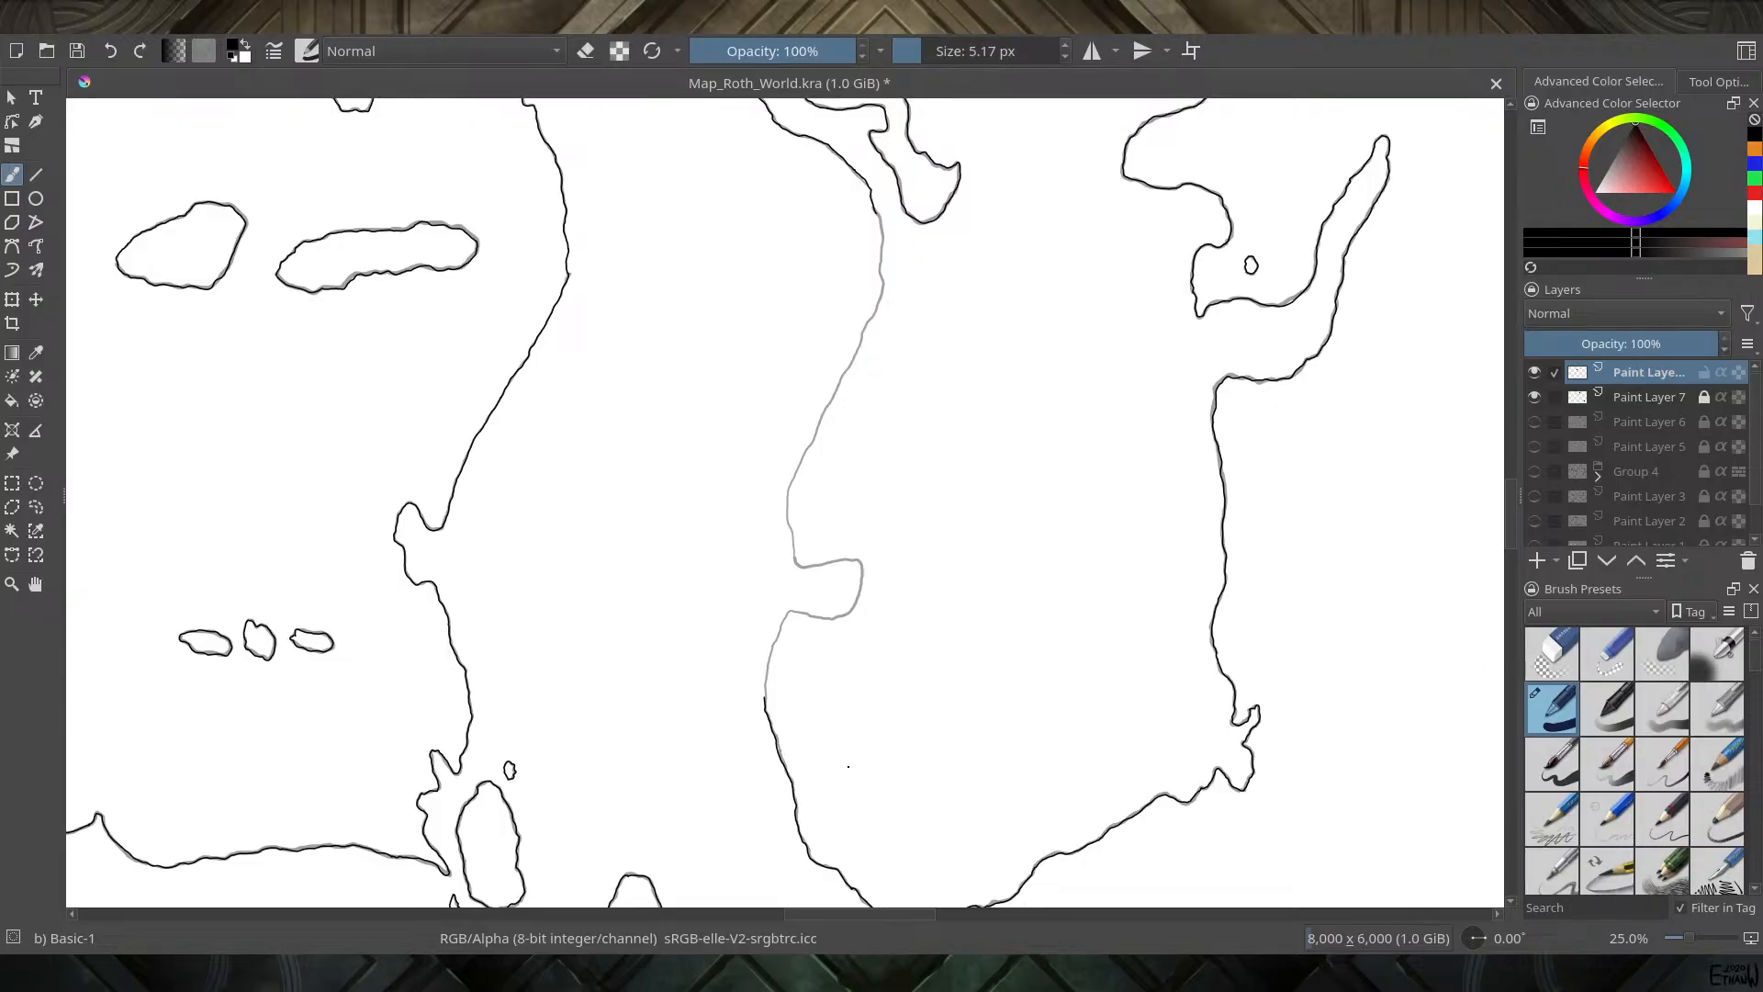
scroll(777, 778, "up", 4)
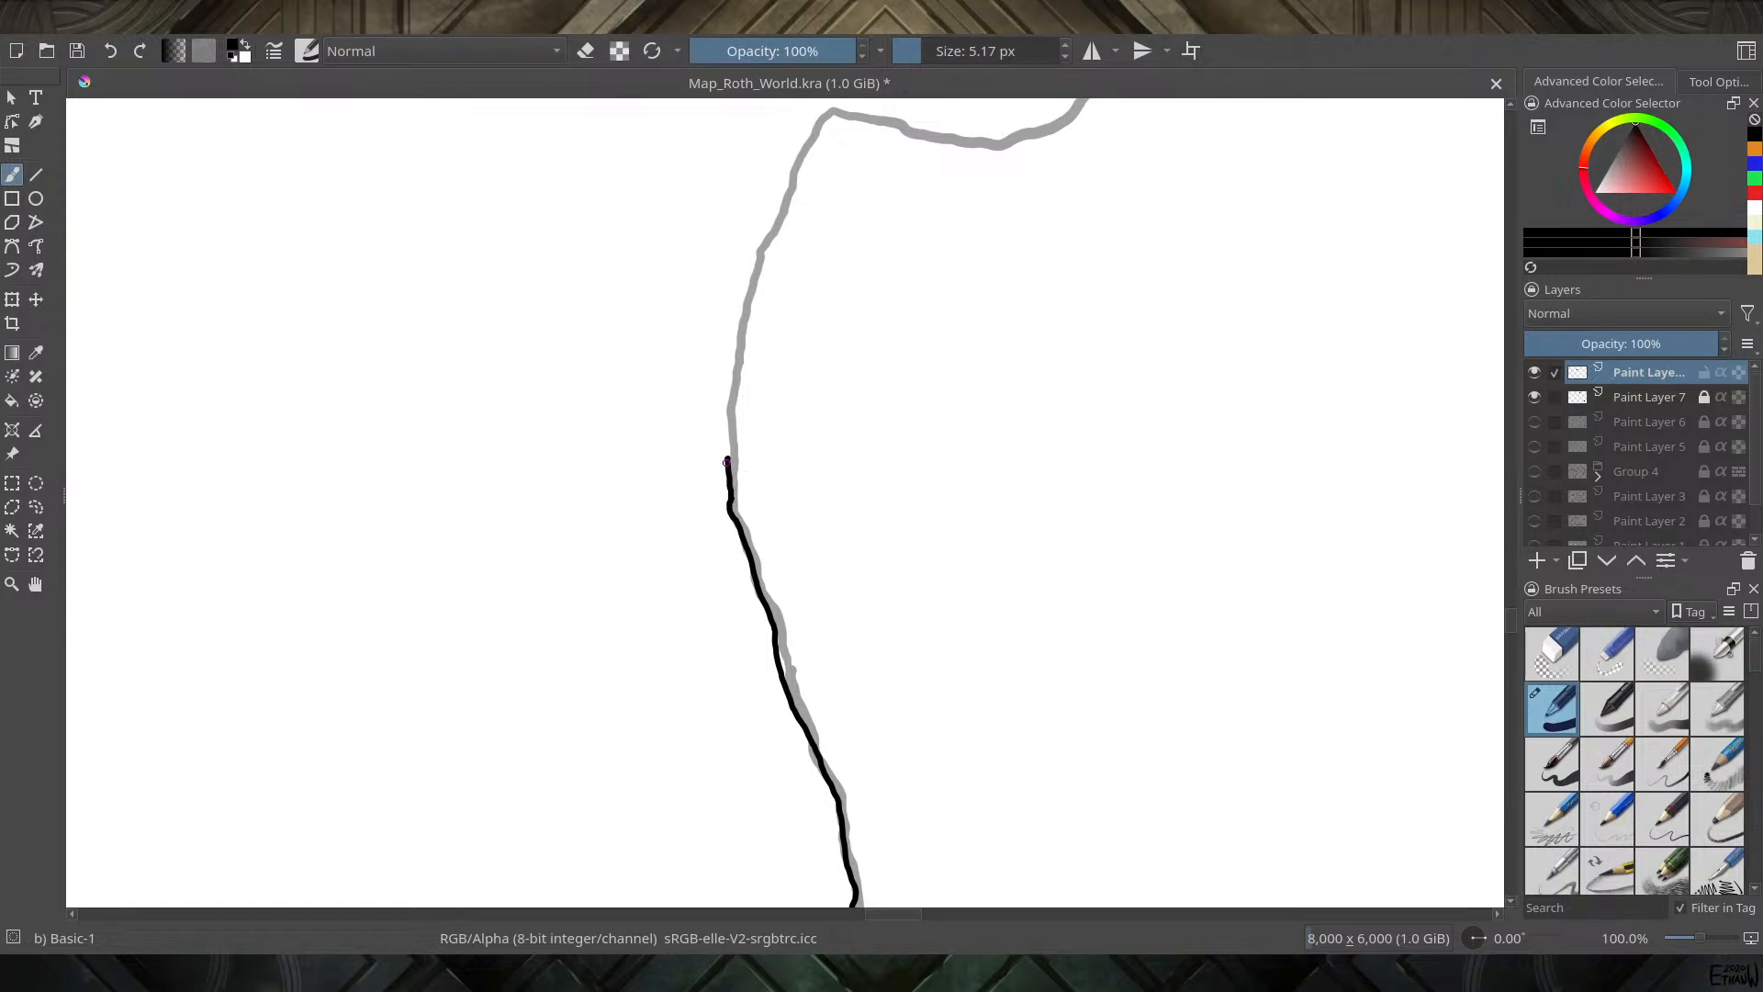
mouse_move(726, 458)
left_mouse_down()
mouse_move(761, 251)
mouse_move(835, 120)
left_mouse_up()
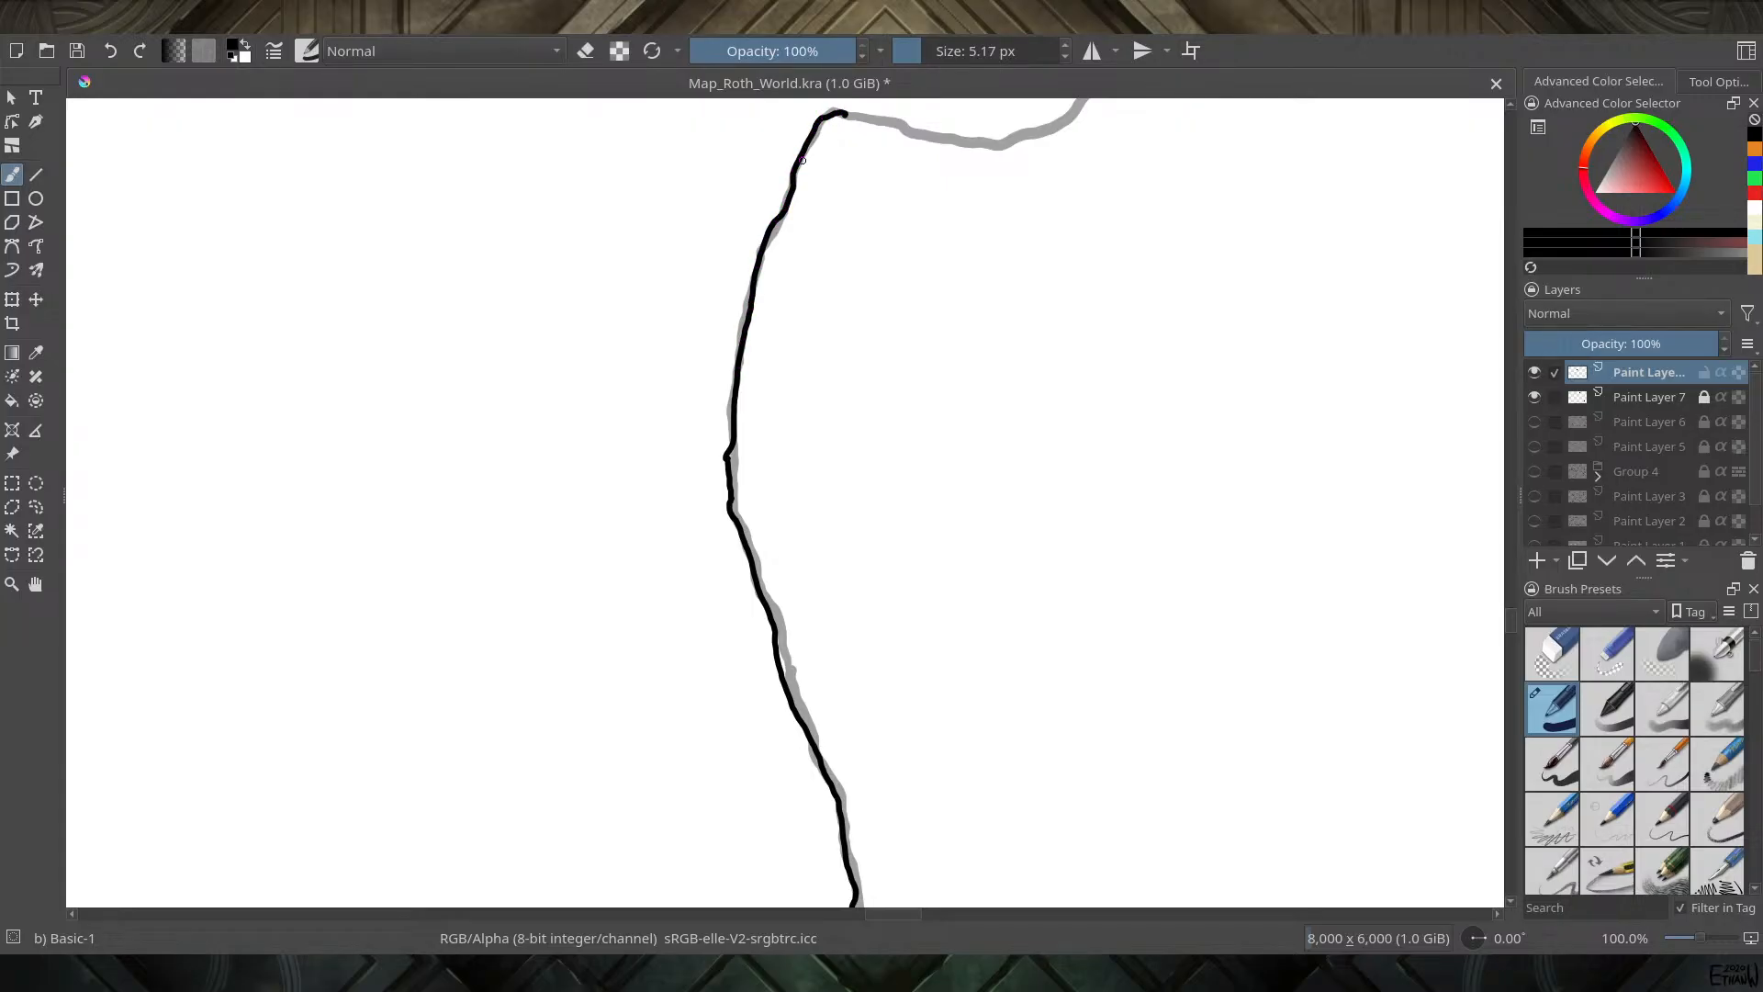
mouse_move(677, 420)
left_mouse_down()
mouse_move(417, 775)
mouse_move(427, 799)
left_mouse_up()
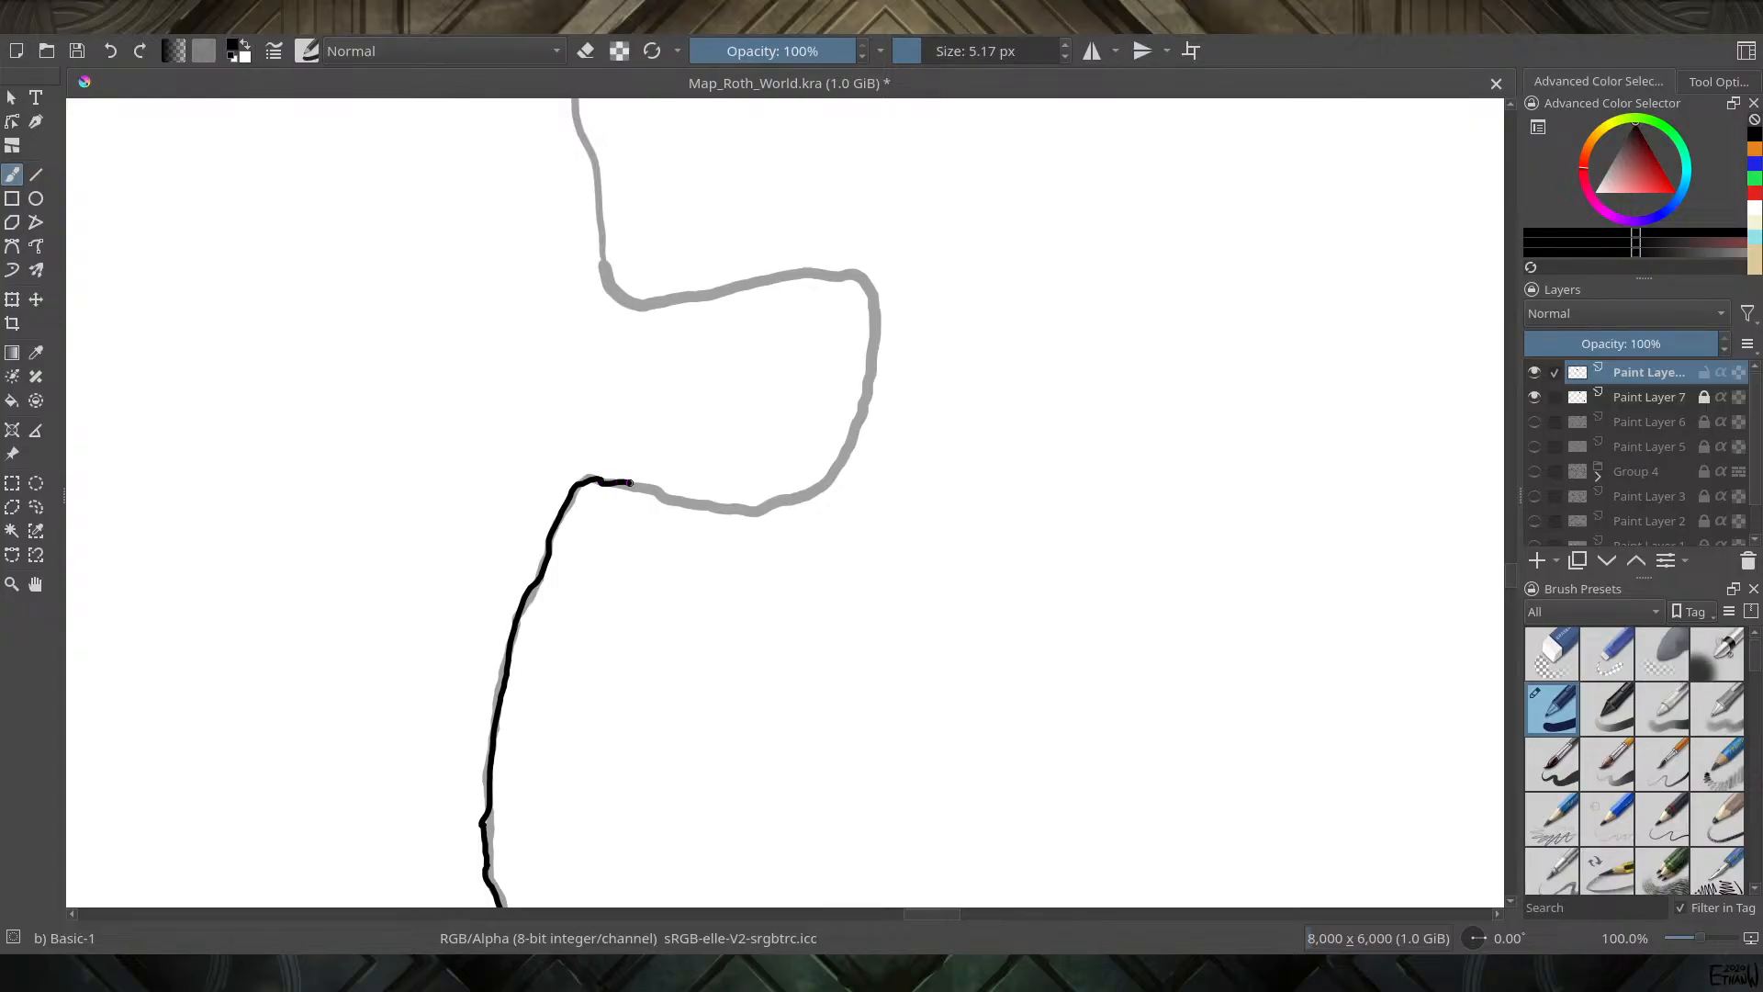
Trace around the squarish bay and northward along the west coast, joining the line to the northwestern outline
mouse_move(630, 483)
left_mouse_down()
mouse_move(767, 506)
mouse_move(849, 444)
mouse_move(869, 372)
mouse_move(862, 279)
mouse_move(646, 301)
mouse_move(611, 286)
mouse_move(597, 235)
mouse_move(613, 389)
mouse_move(688, 649)
mouse_move(668, 407)
mouse_move(806, 113)
left_mouse_up()
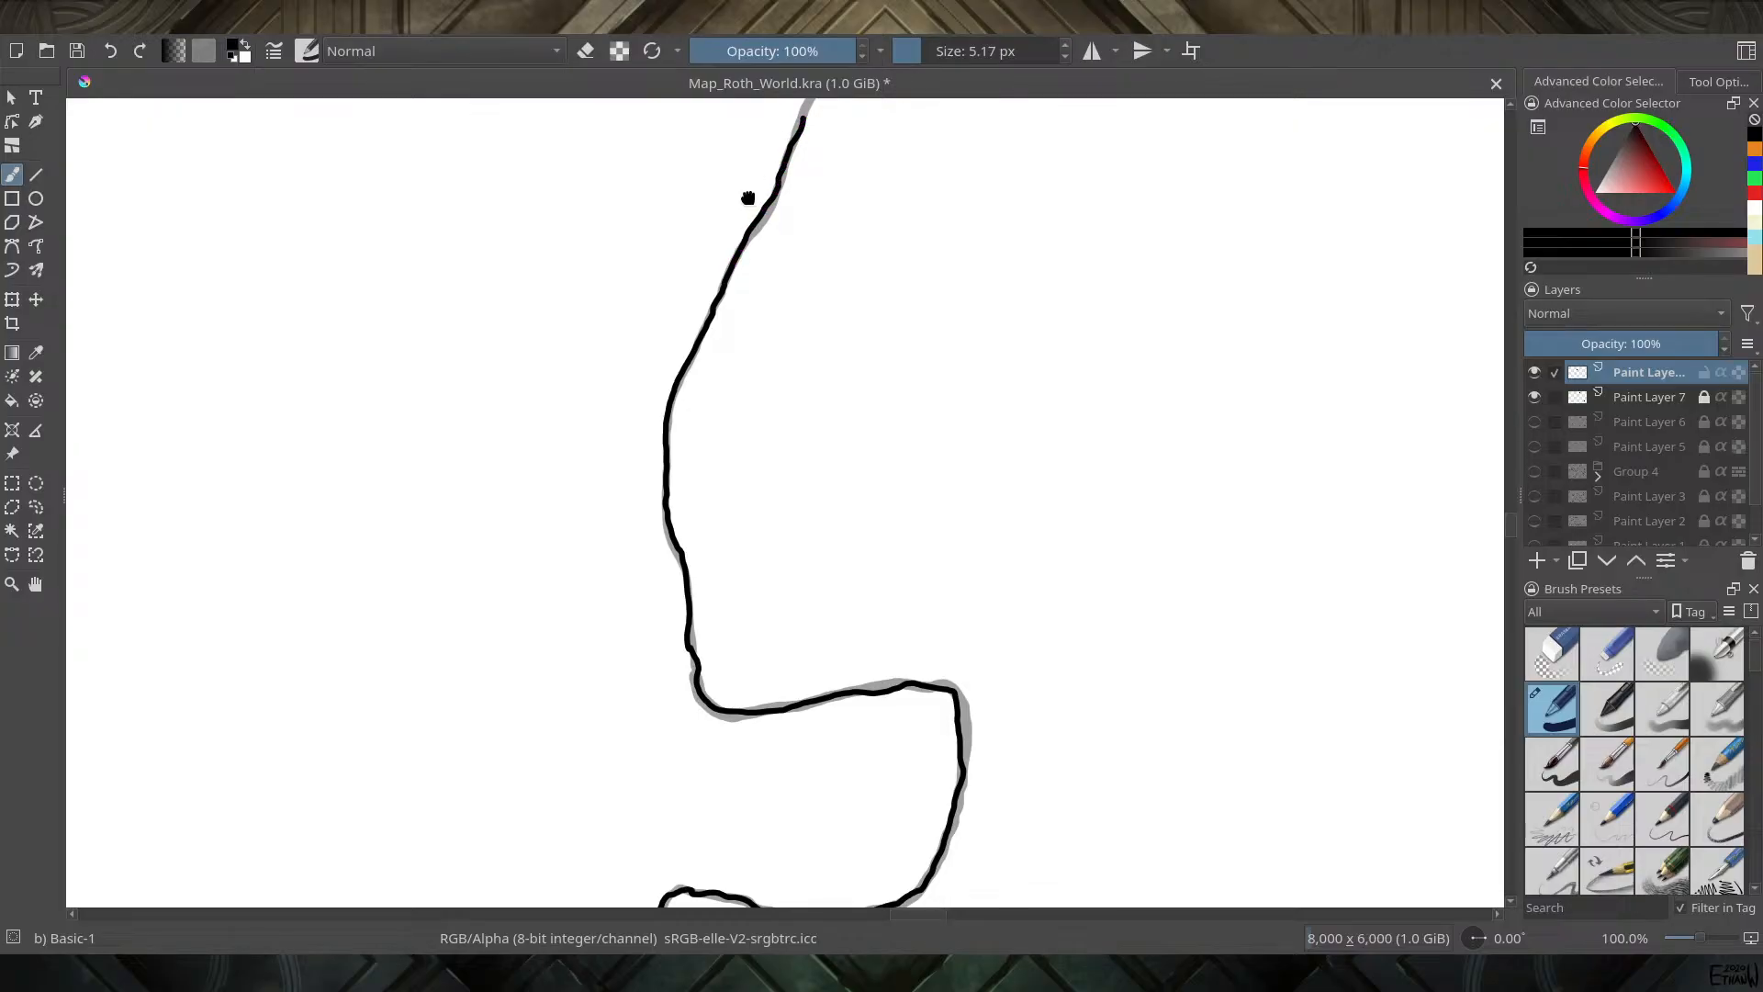
mouse_move(748, 193)
left_mouse_down()
mouse_move(573, 661)
mouse_move(633, 606)
mouse_move(727, 428)
mouse_move(835, 182)
mouse_move(843, 108)
left_mouse_up()
left_click_drag(771, 181, 663, 695)
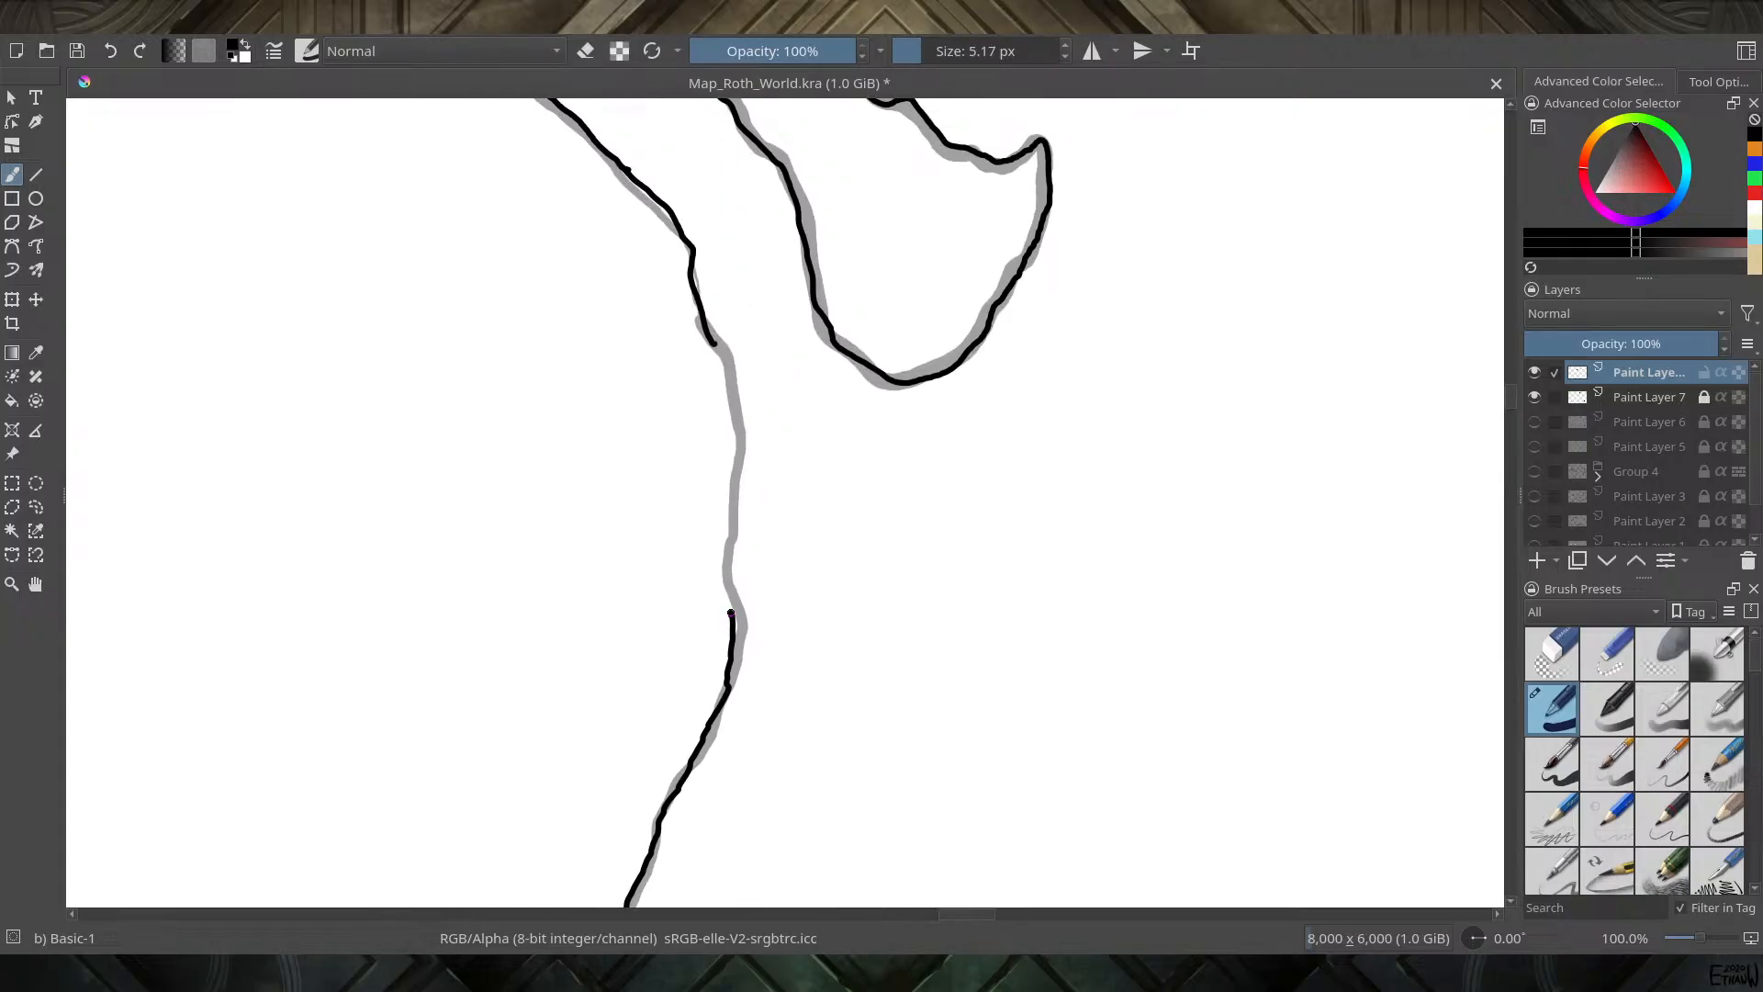
mouse_move(732, 613)
left_mouse_down()
mouse_move(740, 412)
mouse_move(724, 353)
left_mouse_up()
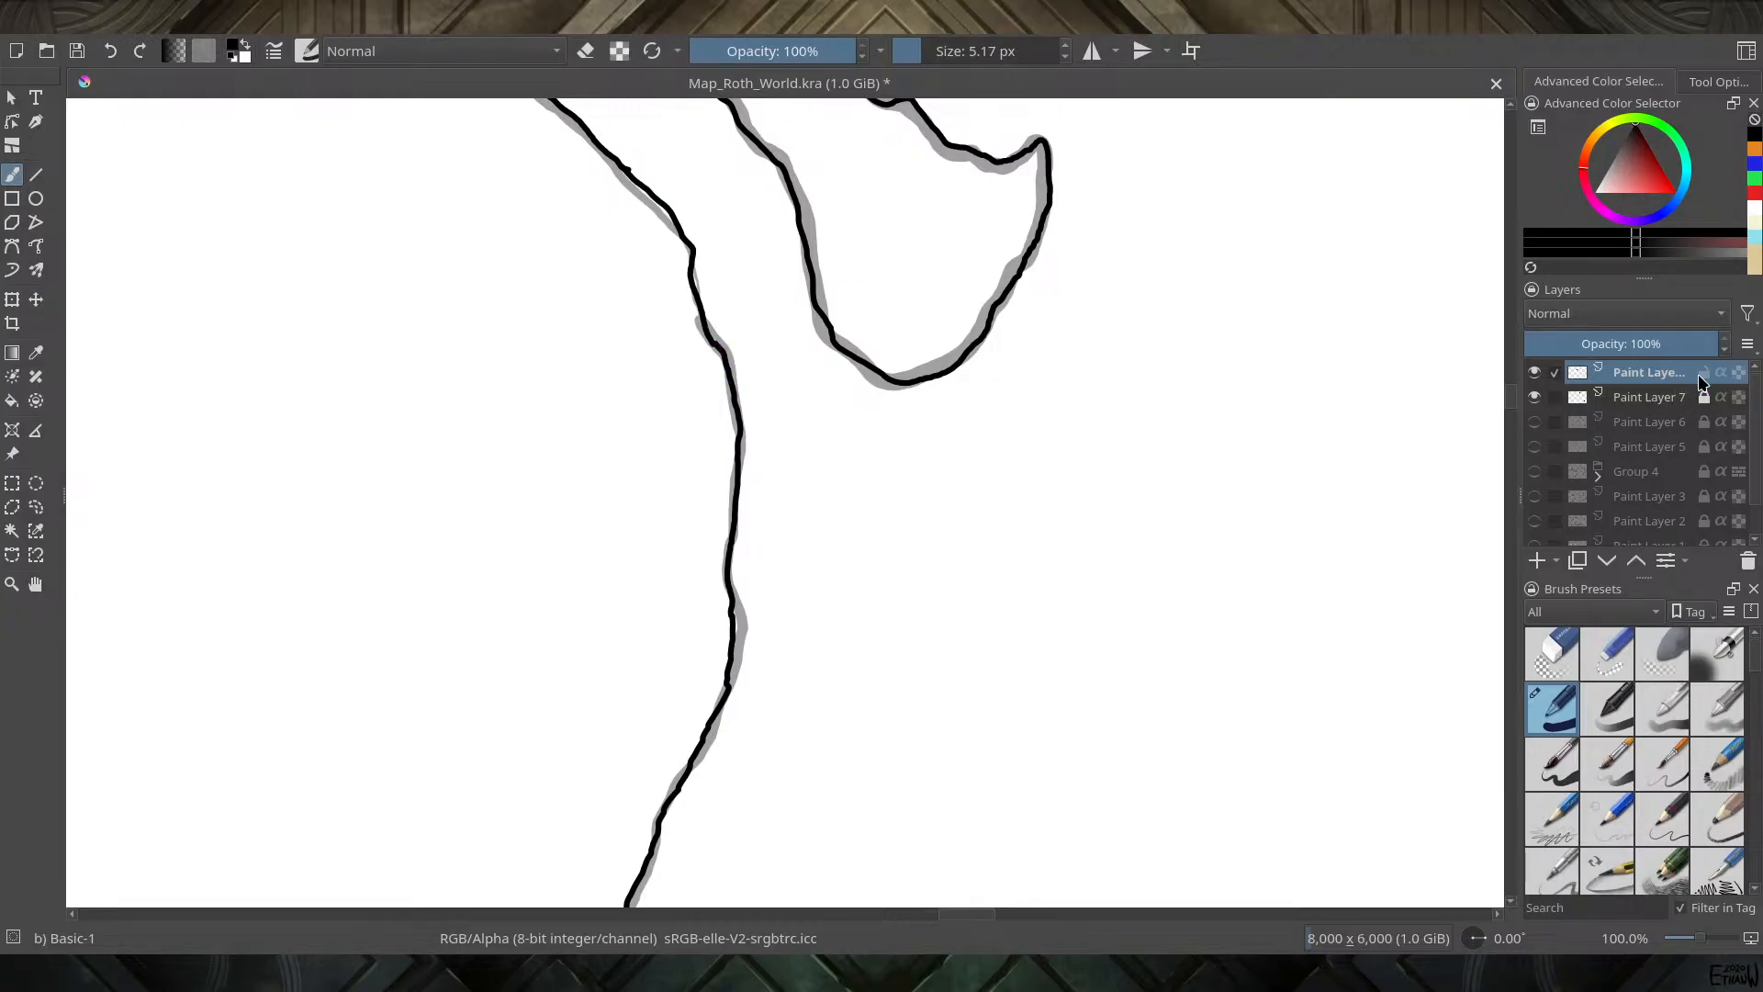
Lock the finished outline layer and hide the Paint Layer 7 sketch beneath it
left_click(1704, 374)
left_click(1535, 397)
scroll(1021, 551, "down", 4)
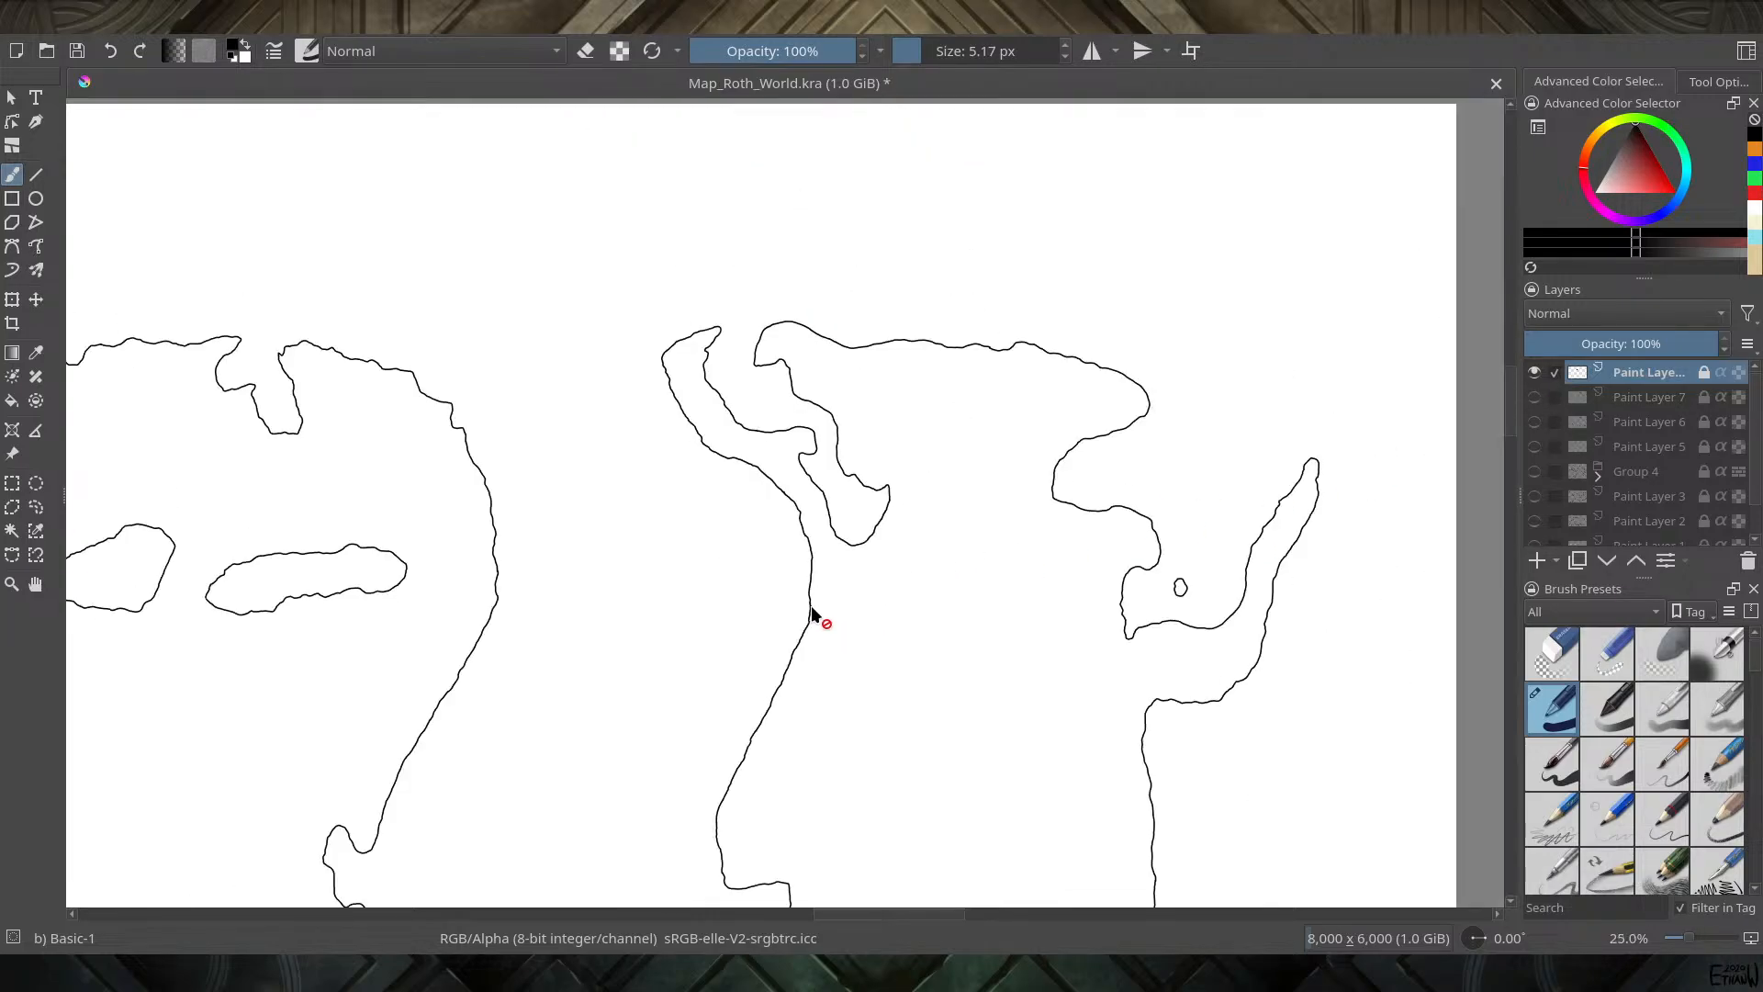
scroll(811, 613, "down", 1)
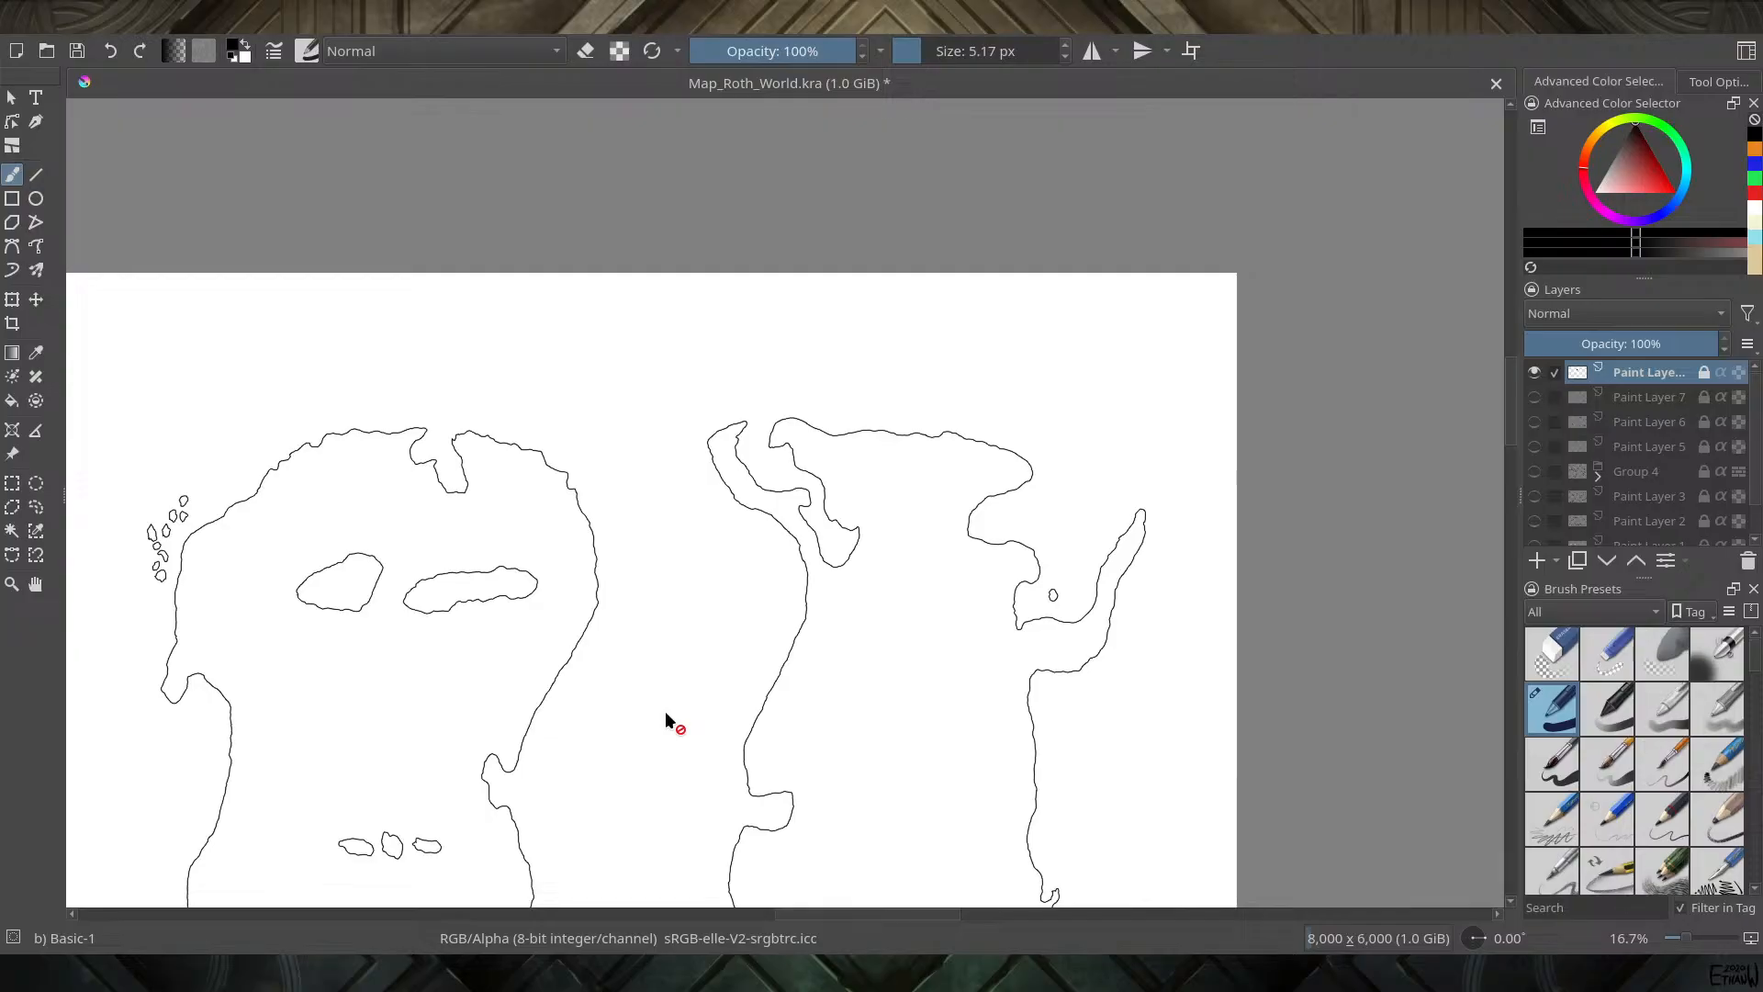
left_click_drag(664, 710, 864, 352)
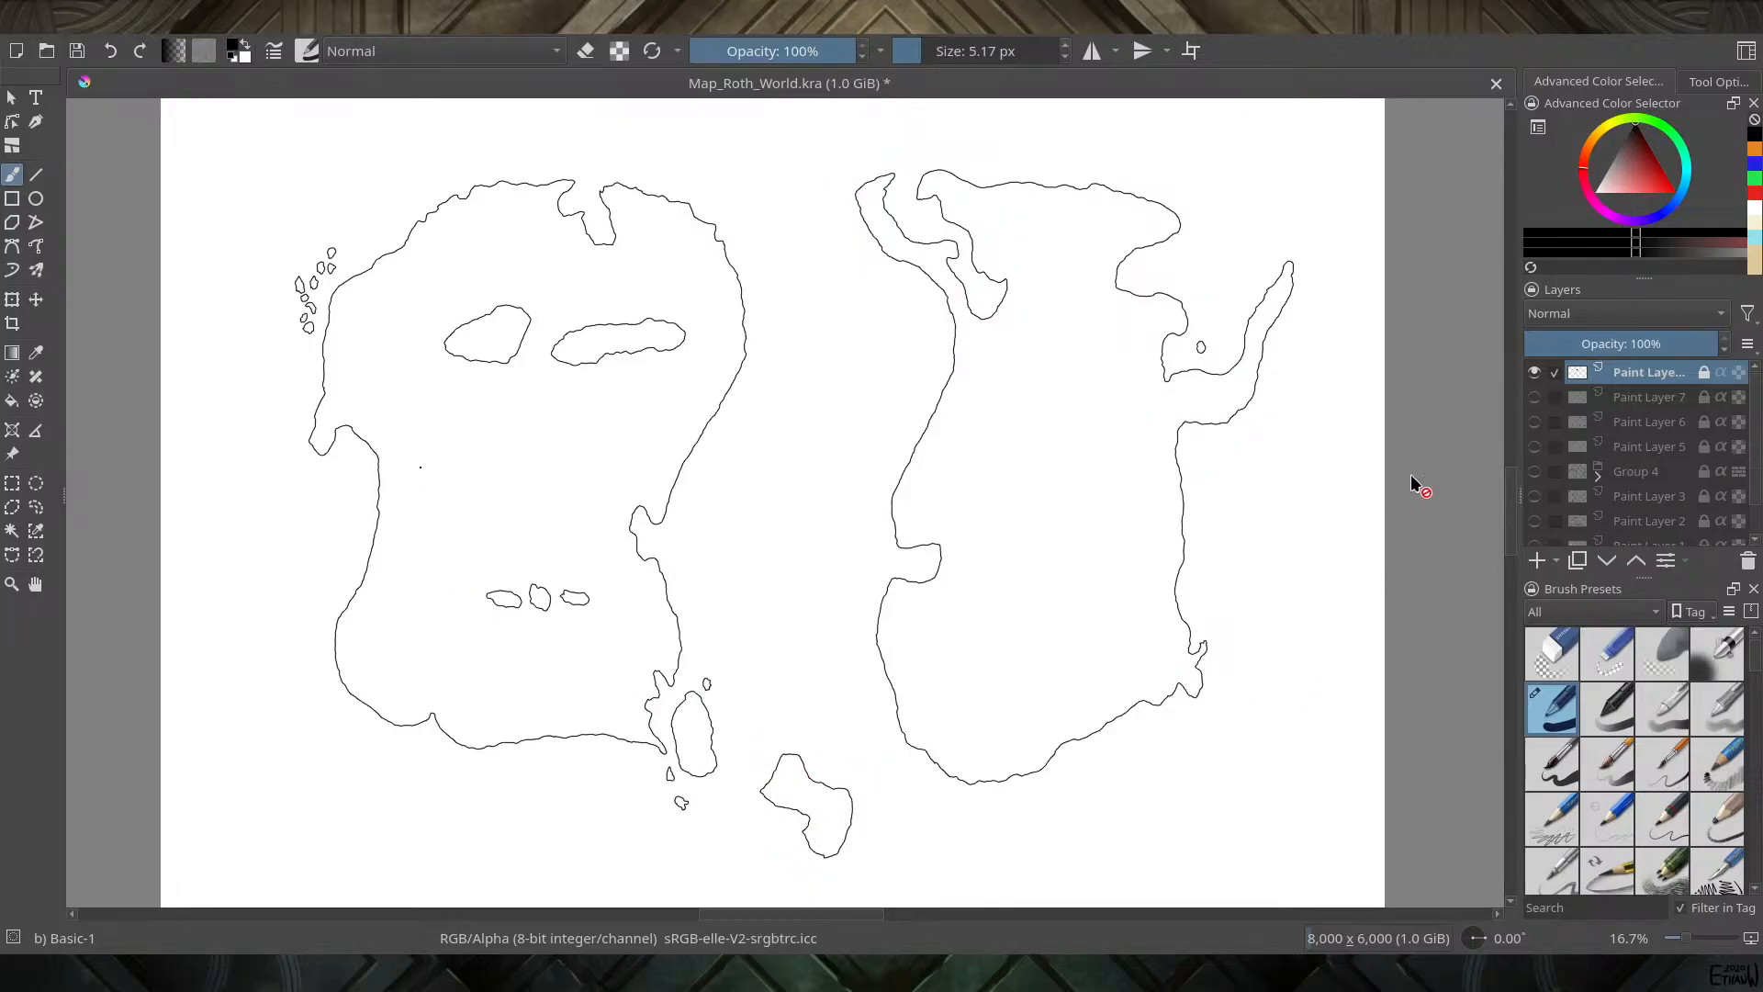
Hide the finished outlines and review the early shape sketches on Paint Layer 1 and Paint Layer 2
left_click(1534, 372)
scroll(1550, 450, "down", 1)
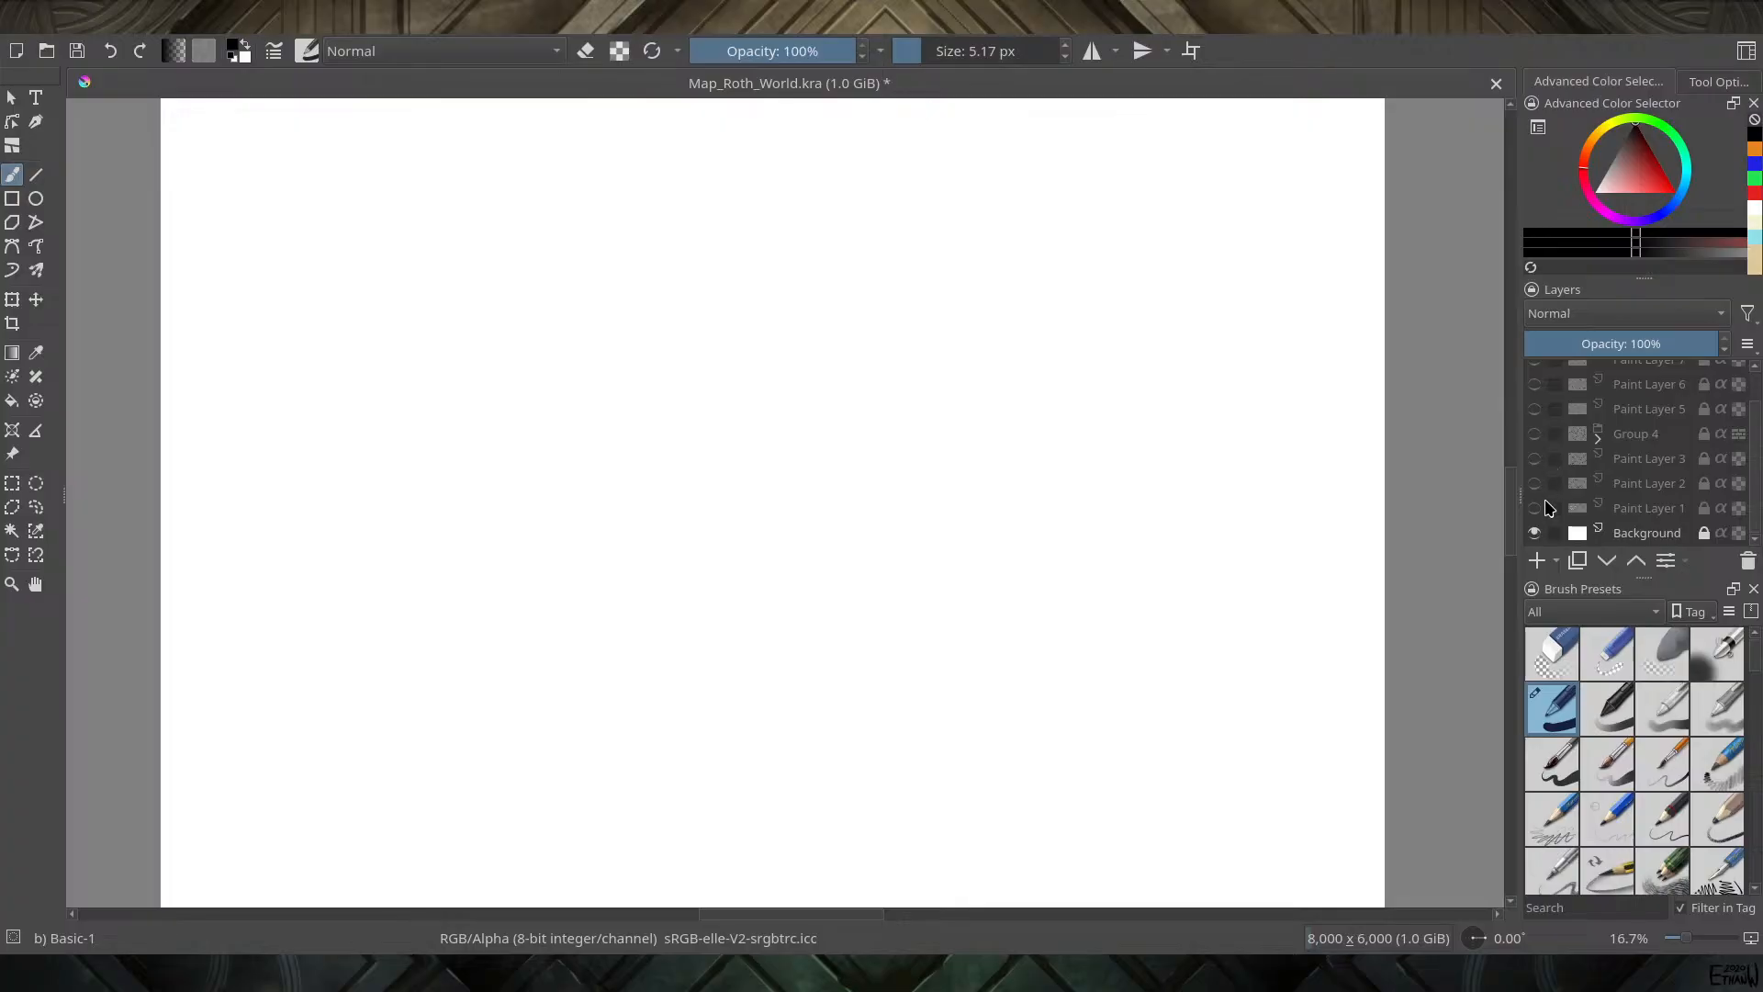
left_click(1534, 508)
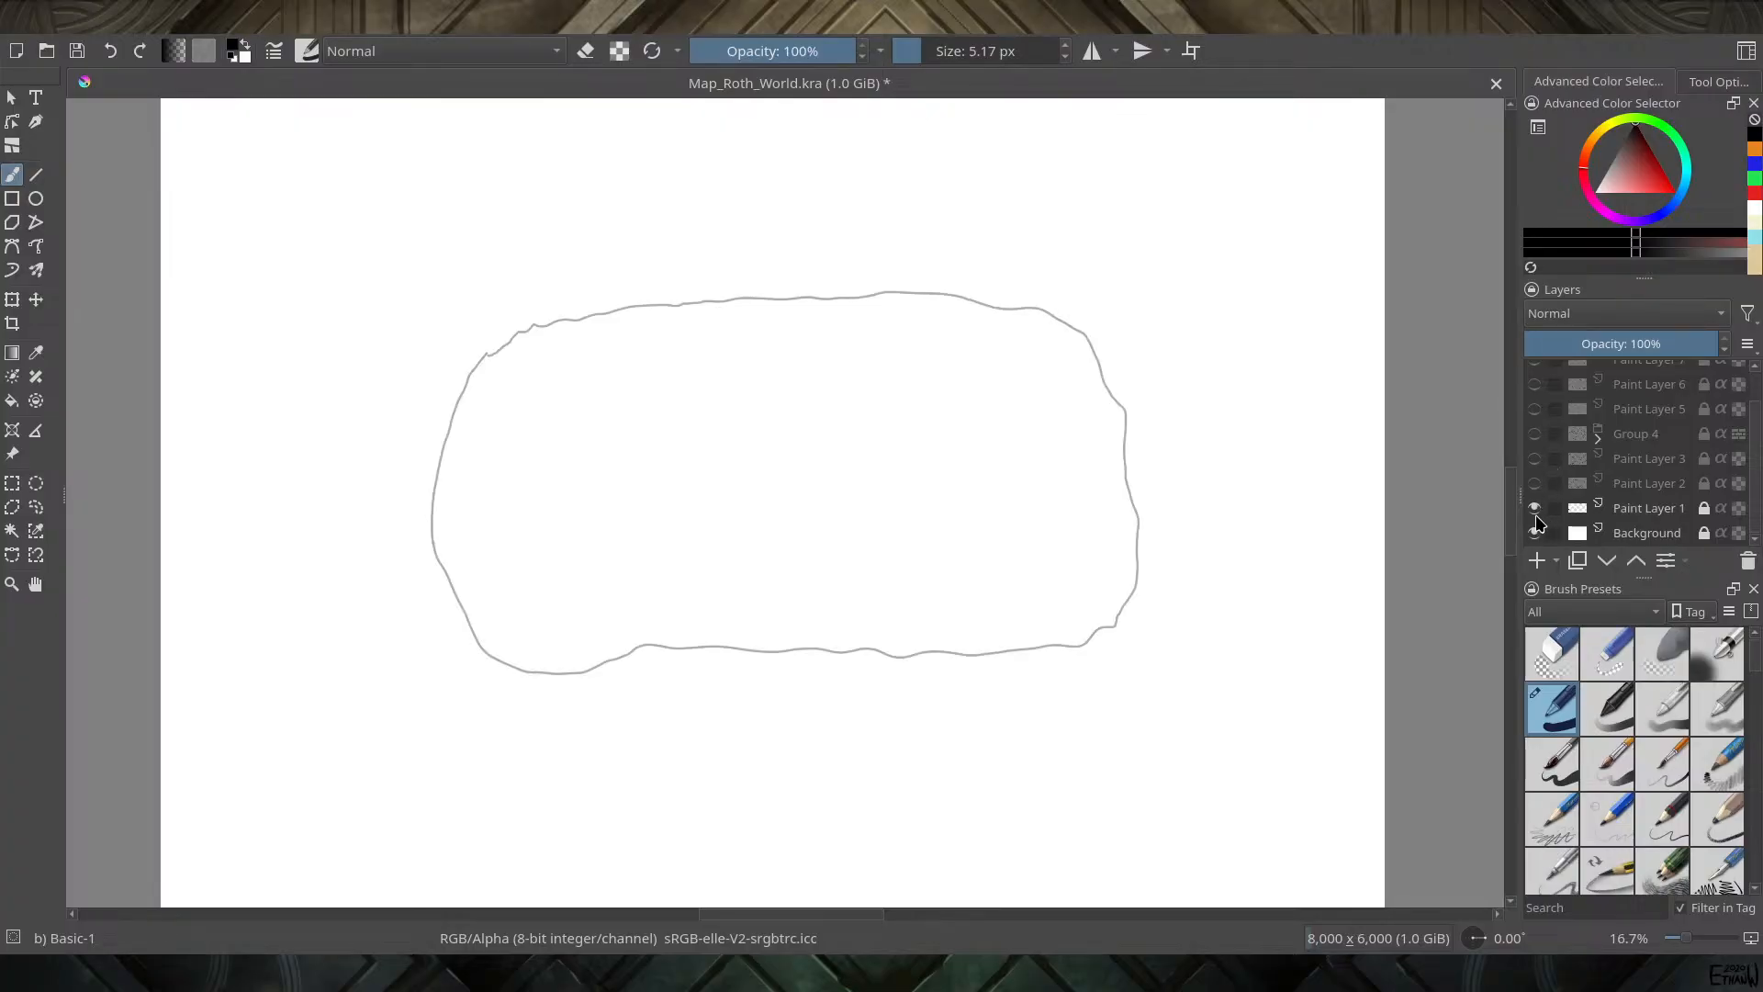
left_click(1535, 508)
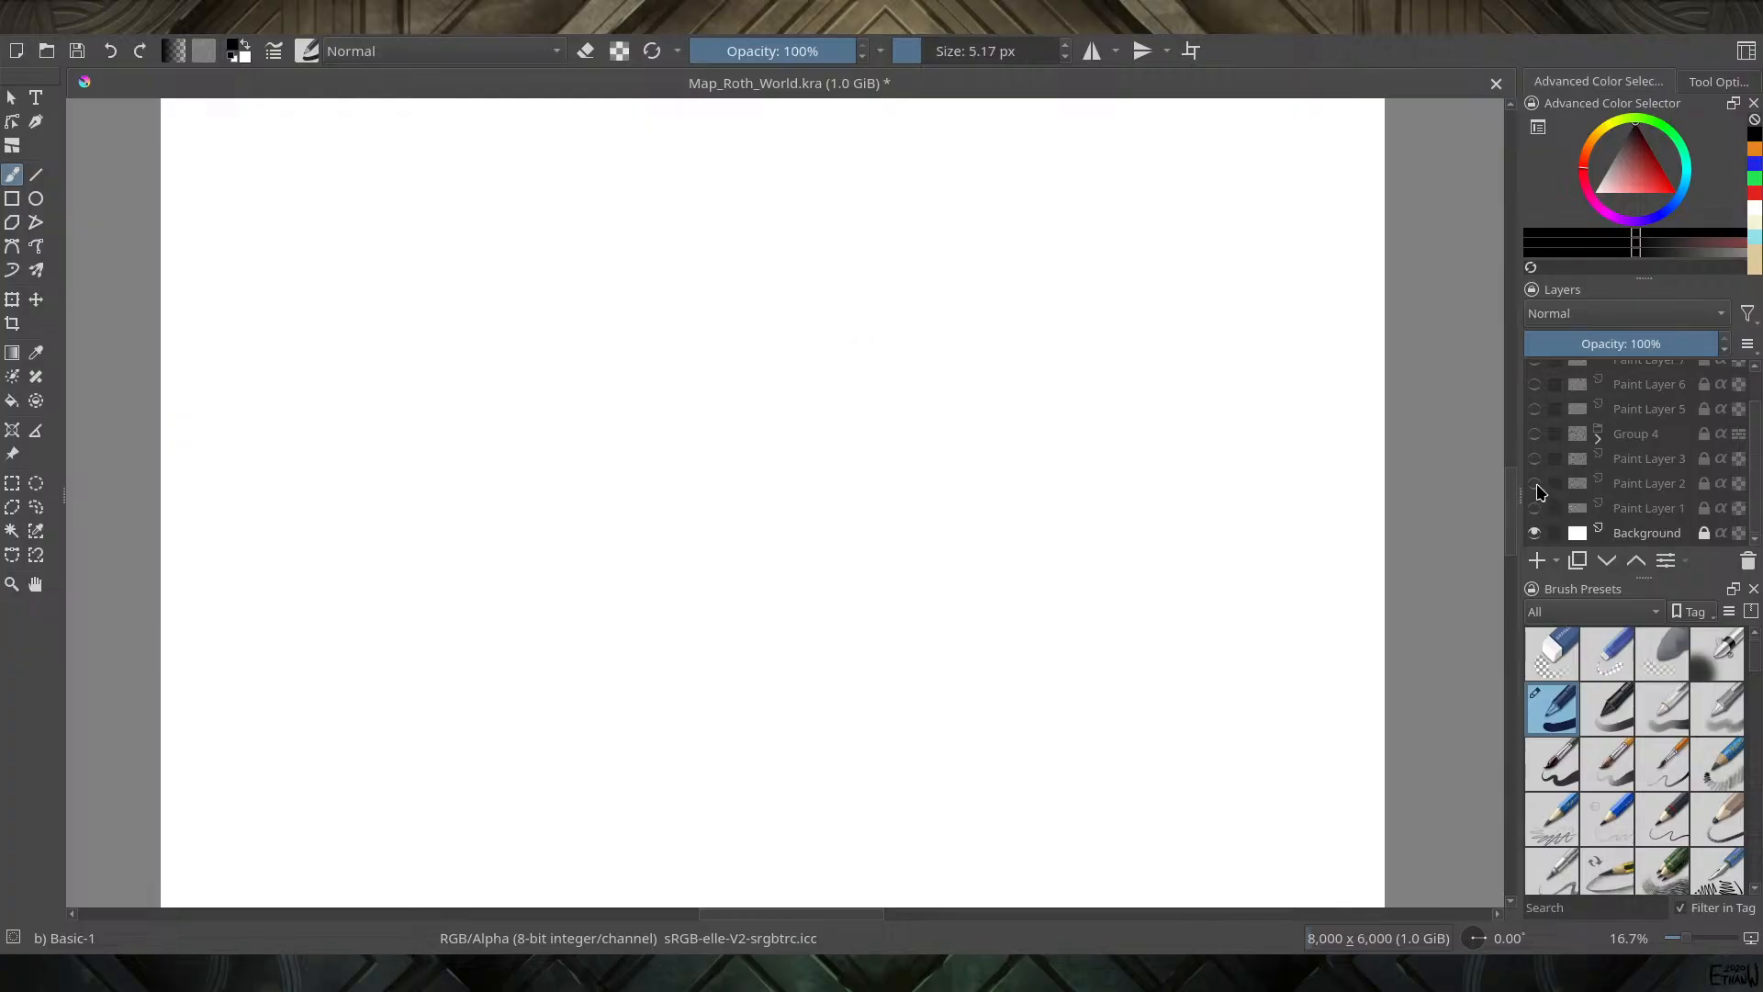
left_click(1534, 483)
left_click(1535, 508)
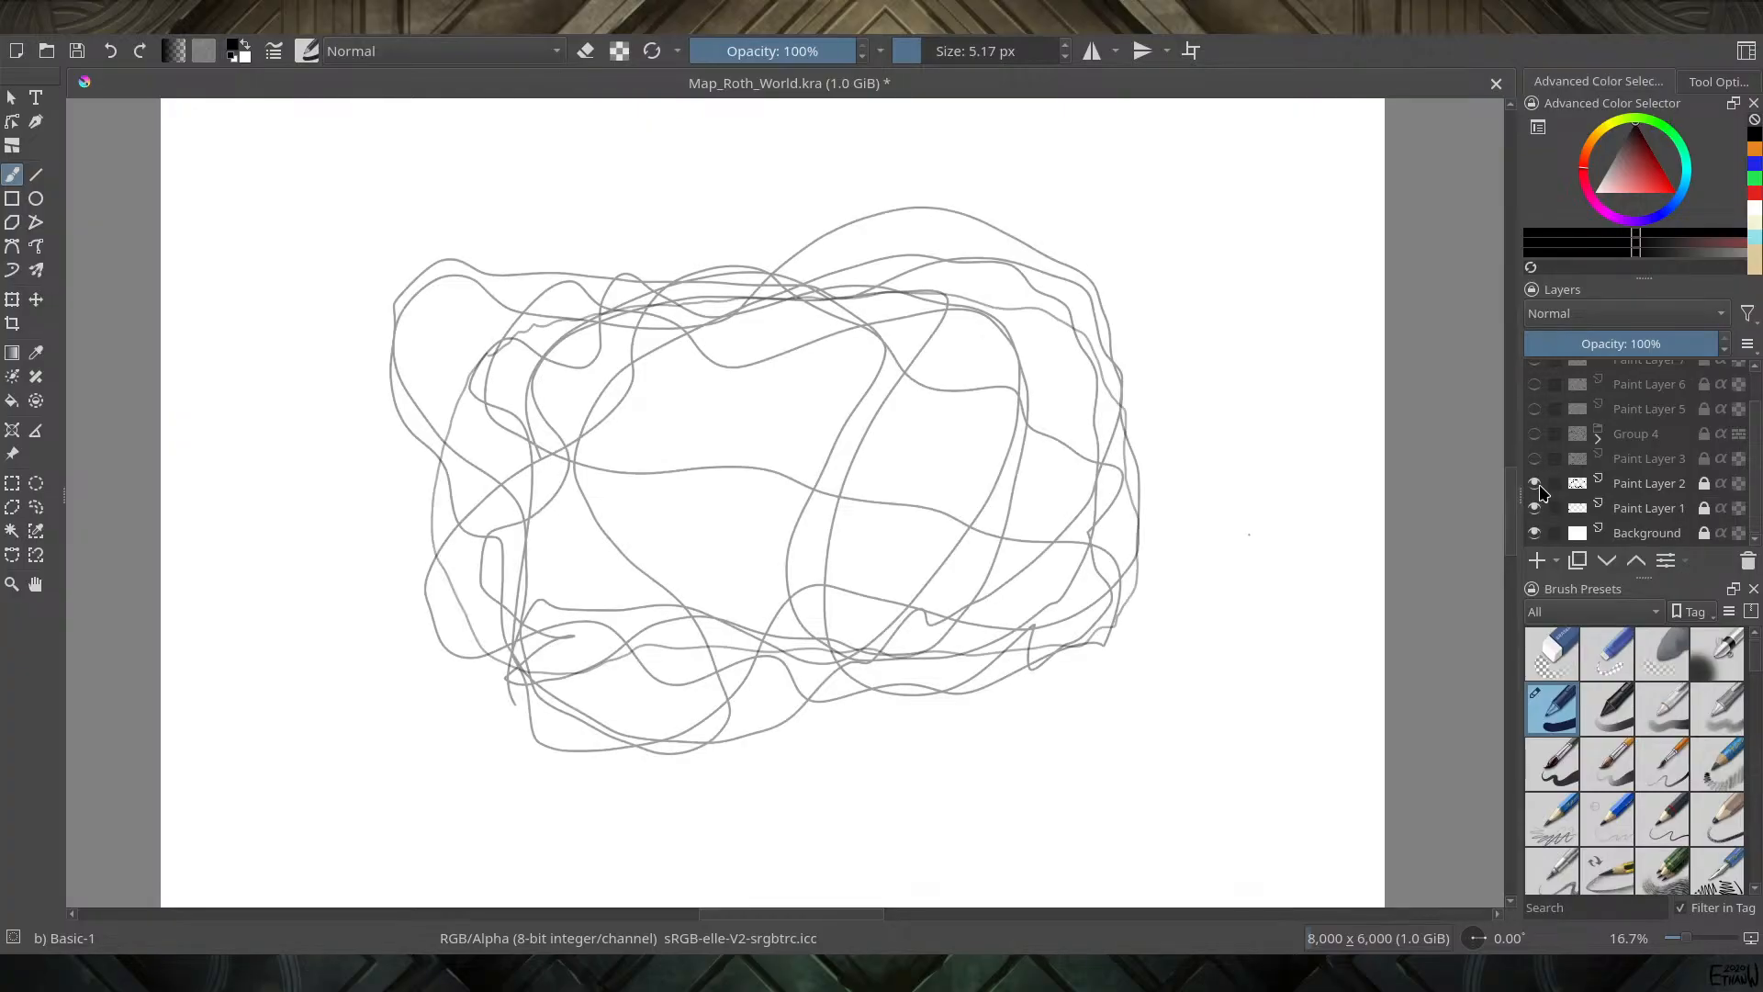
Review the plate drawings on Paint Layer 3 and Group 4, leaving only Group 4 shown above the background
left_click(1535, 458)
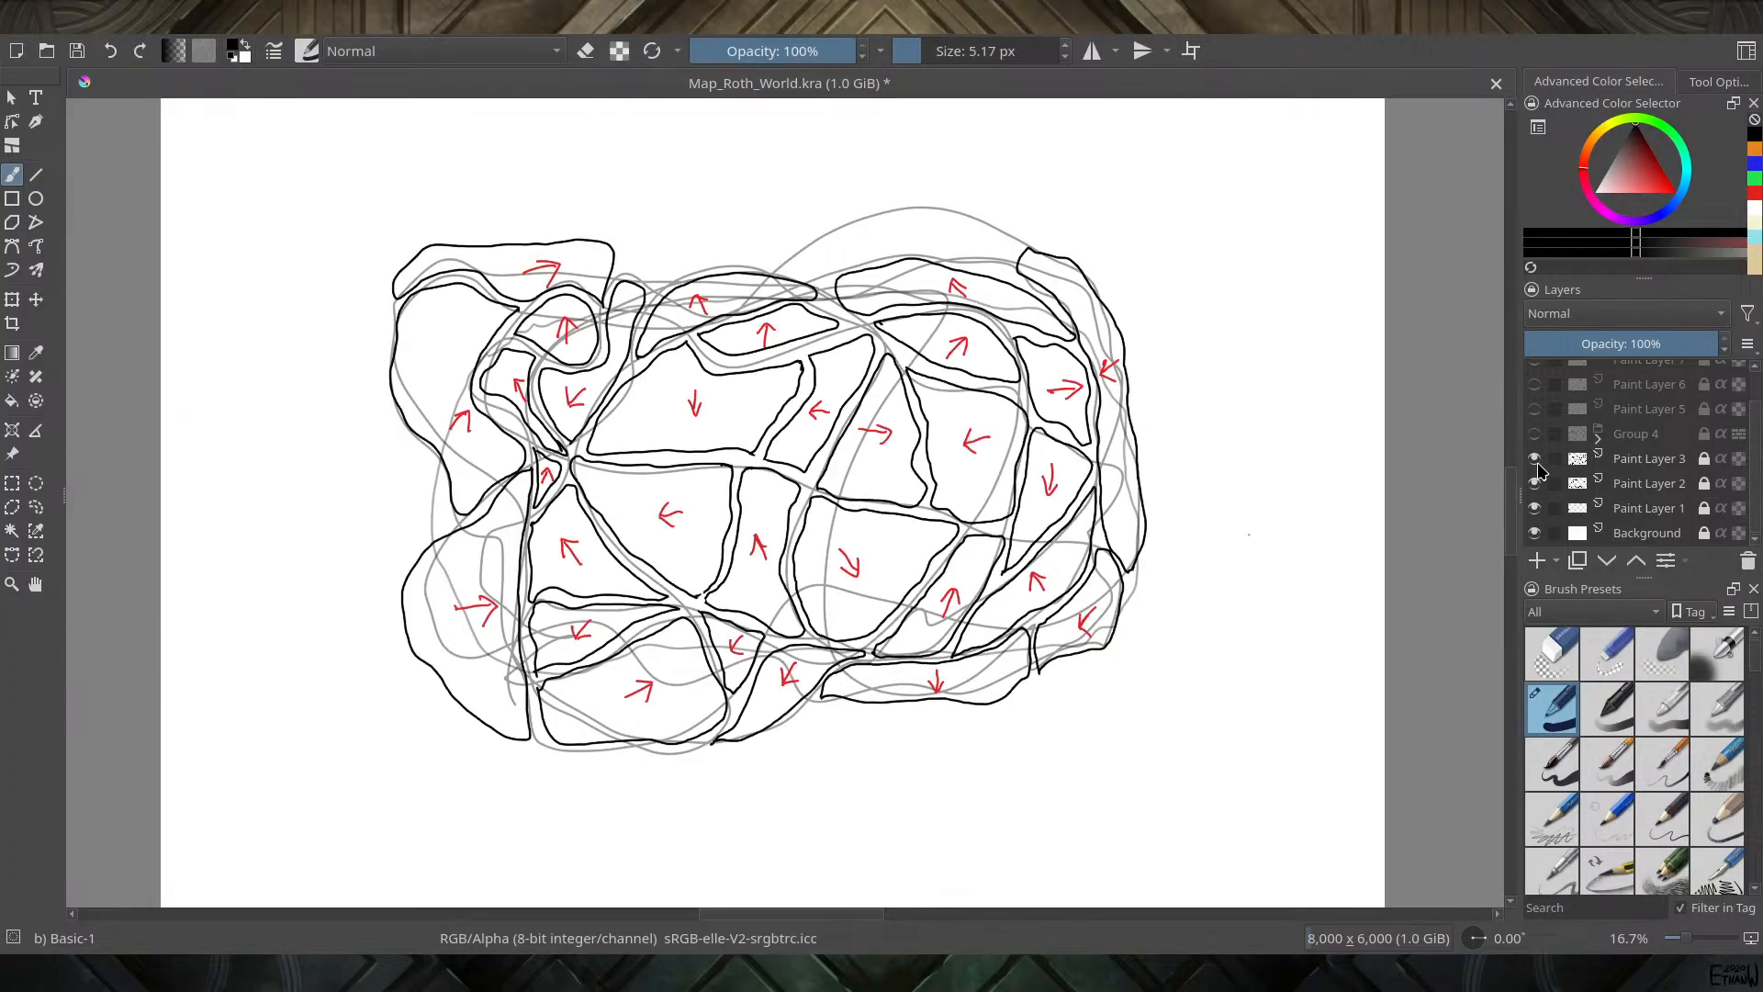
left_click(1534, 508)
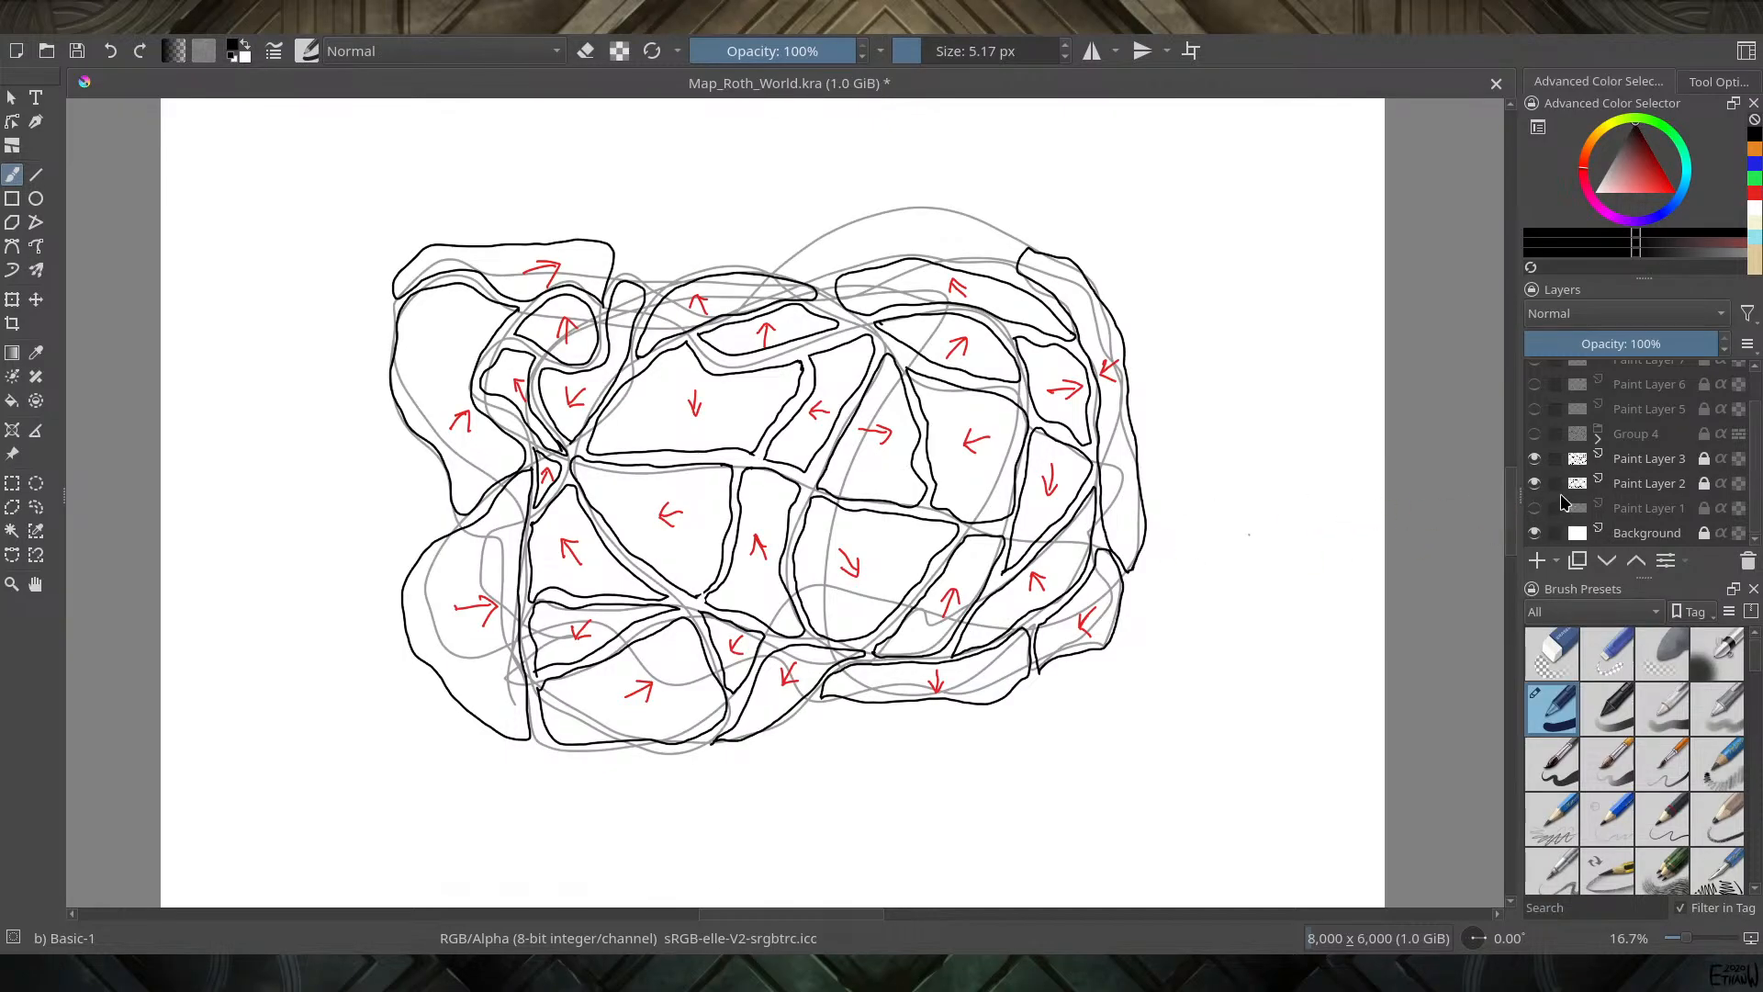
left_click(1534, 482)
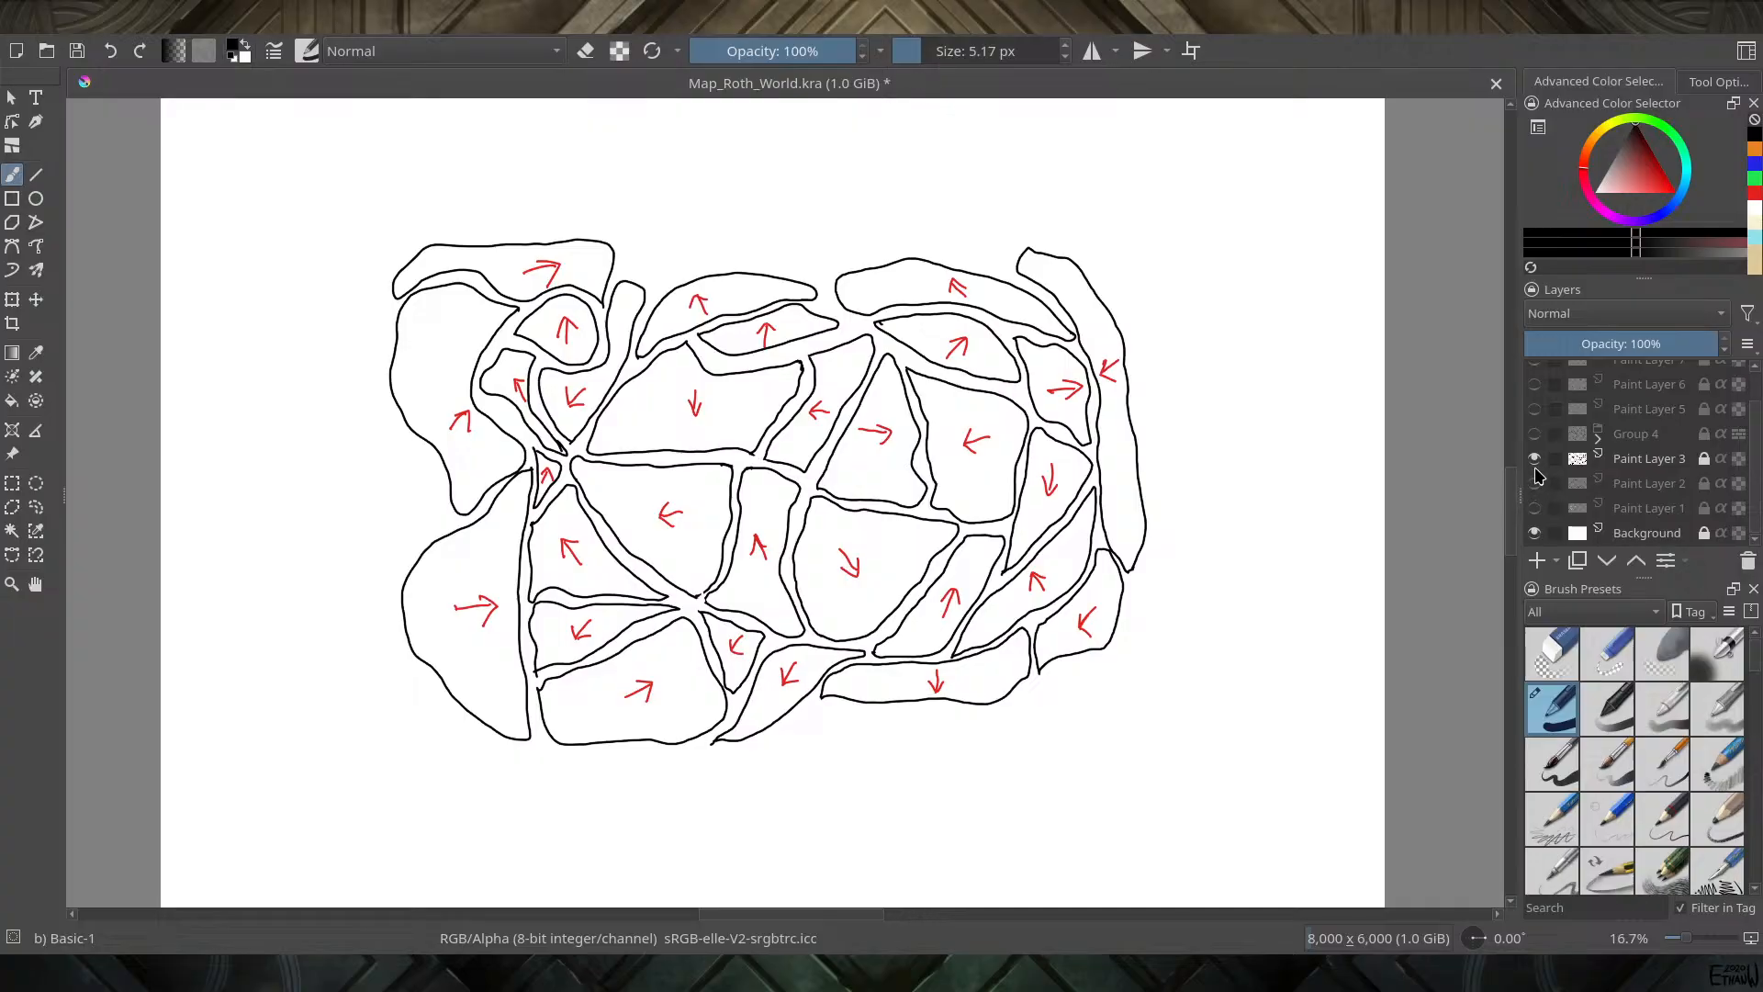
left_click(1535, 434)
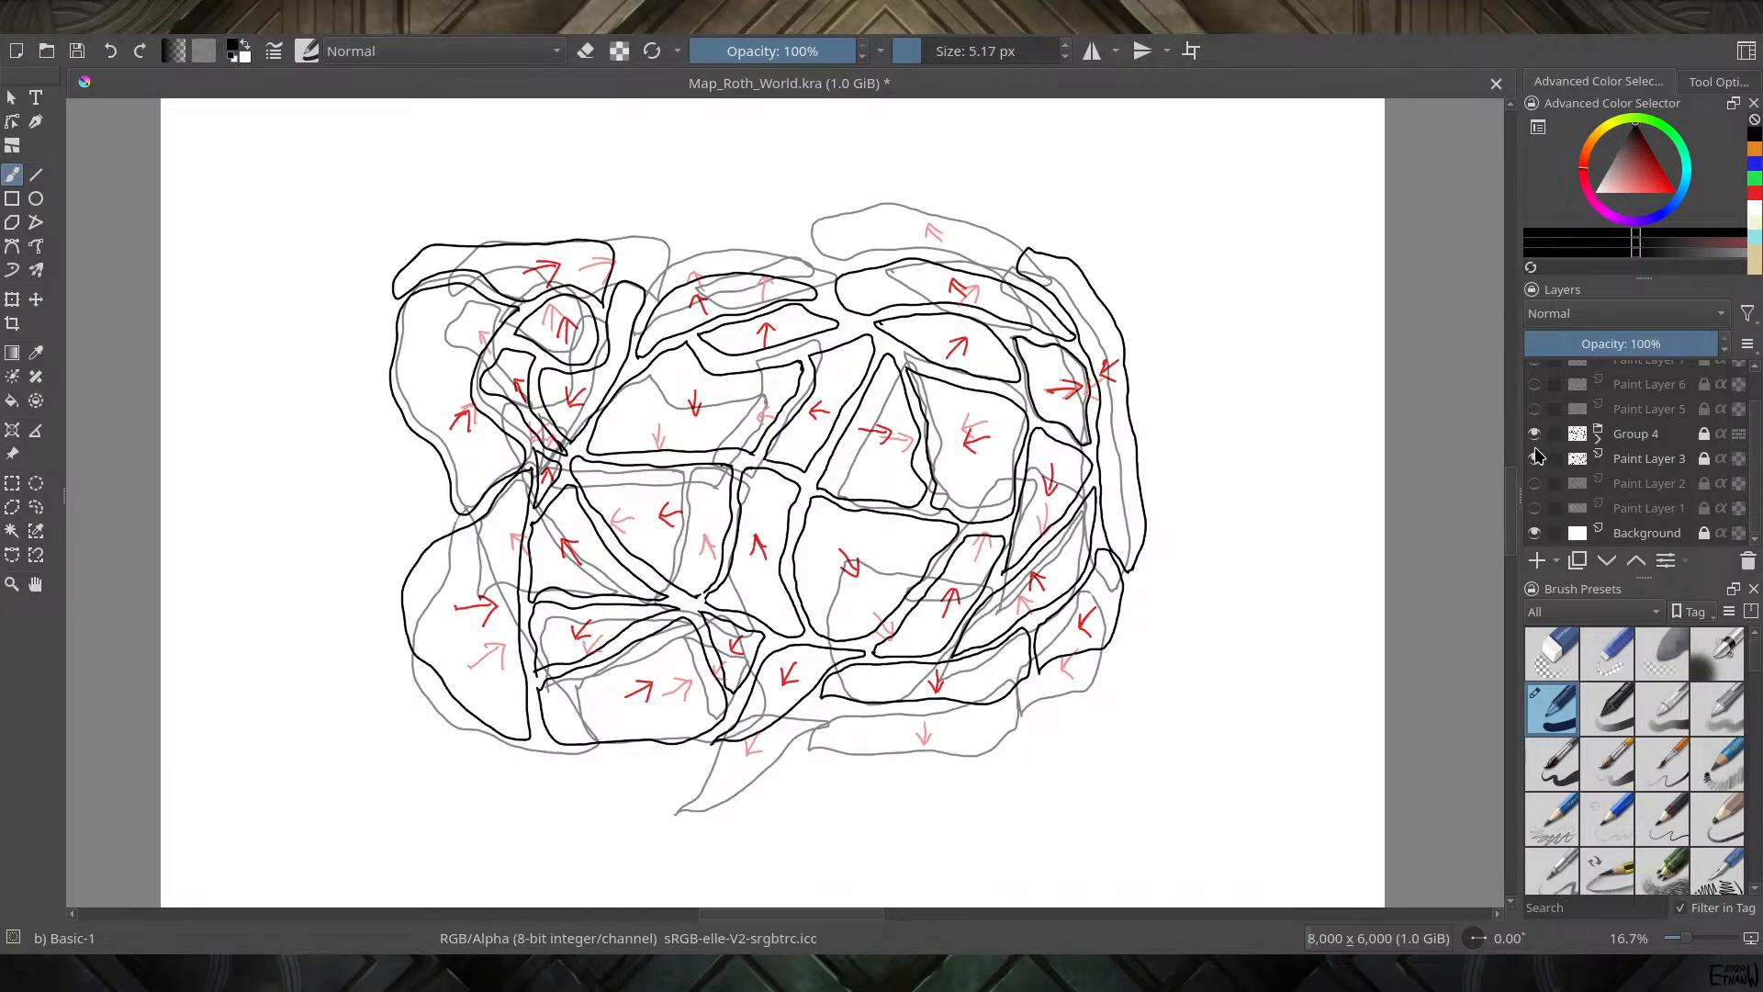
left_click(1534, 458)
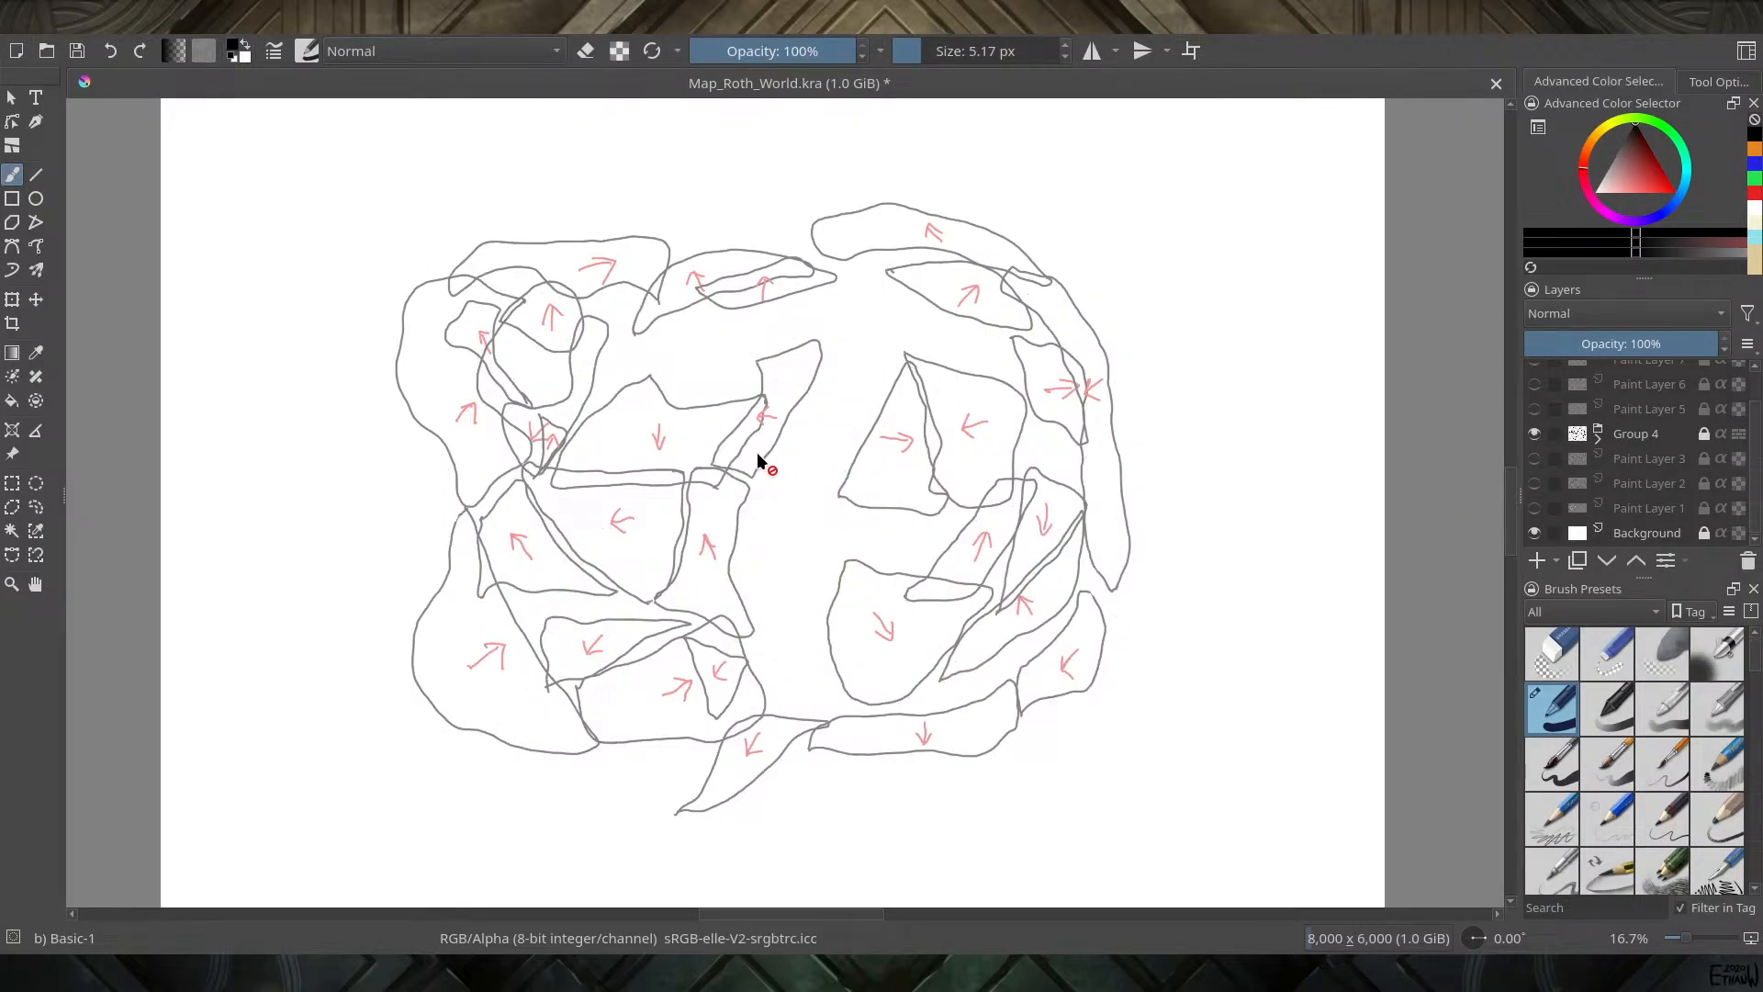
Show the coloured terrain markings on Paint Layer 5 and the coastlines on Paint Layer 6, and hide Group 4
left_click(1534, 409)
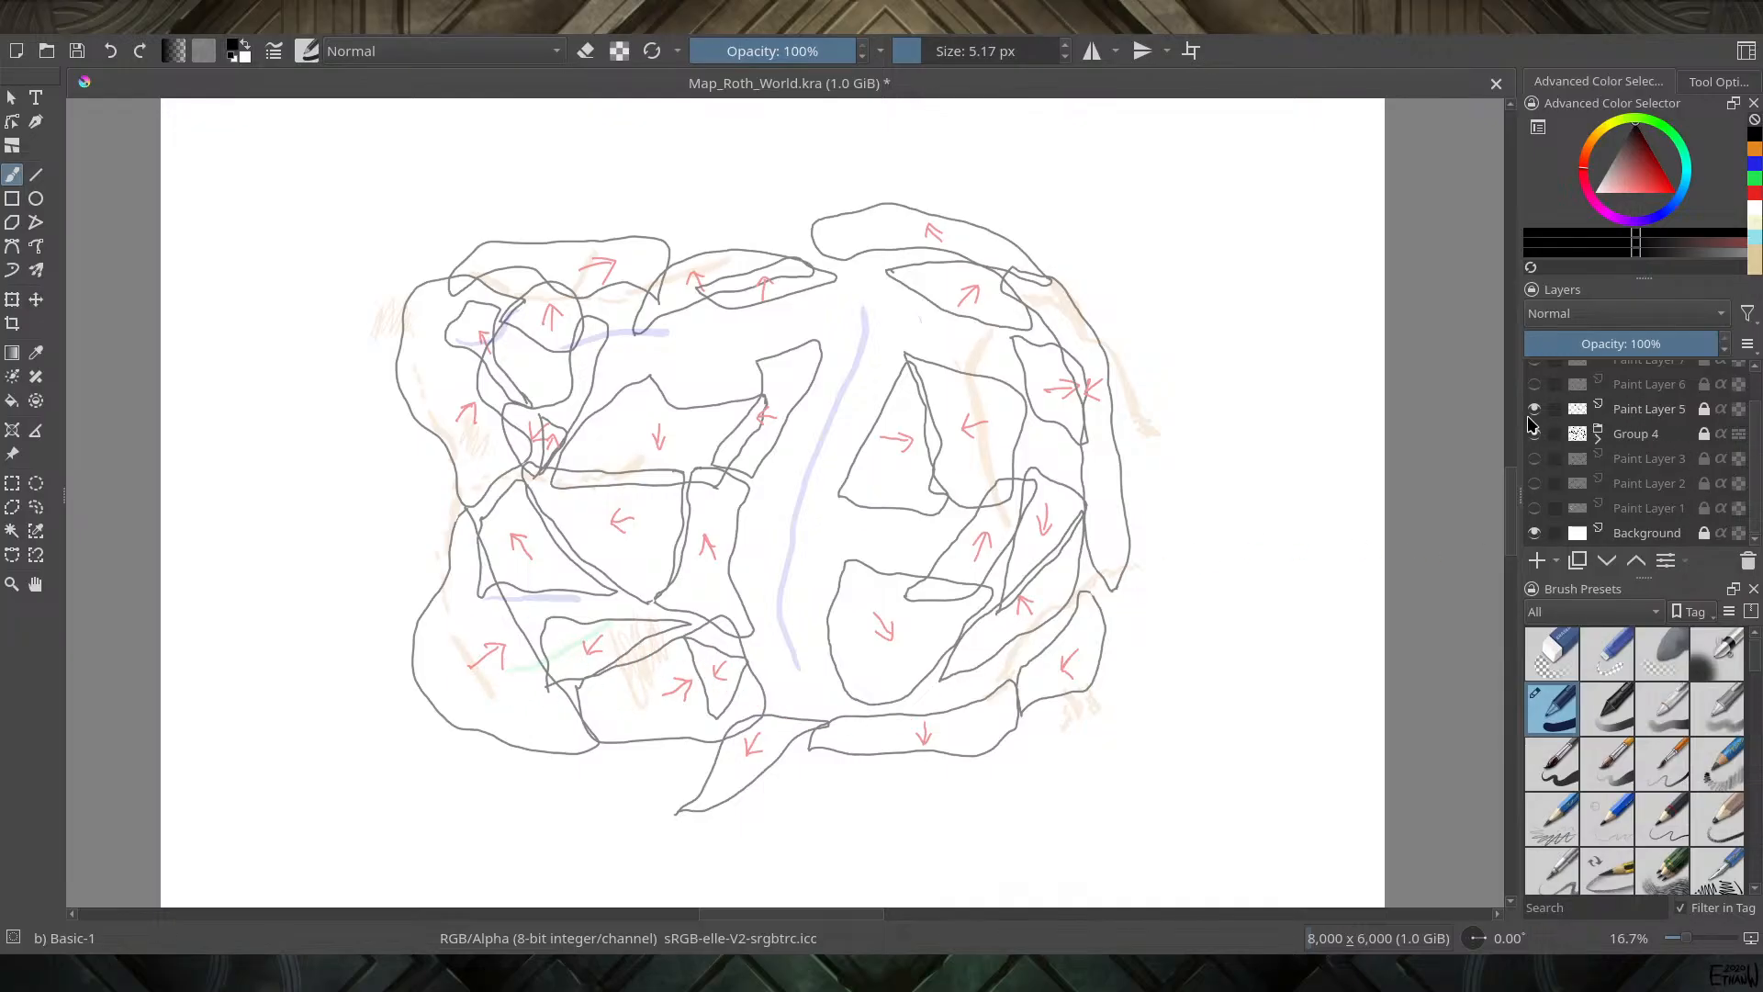
left_click(1535, 384)
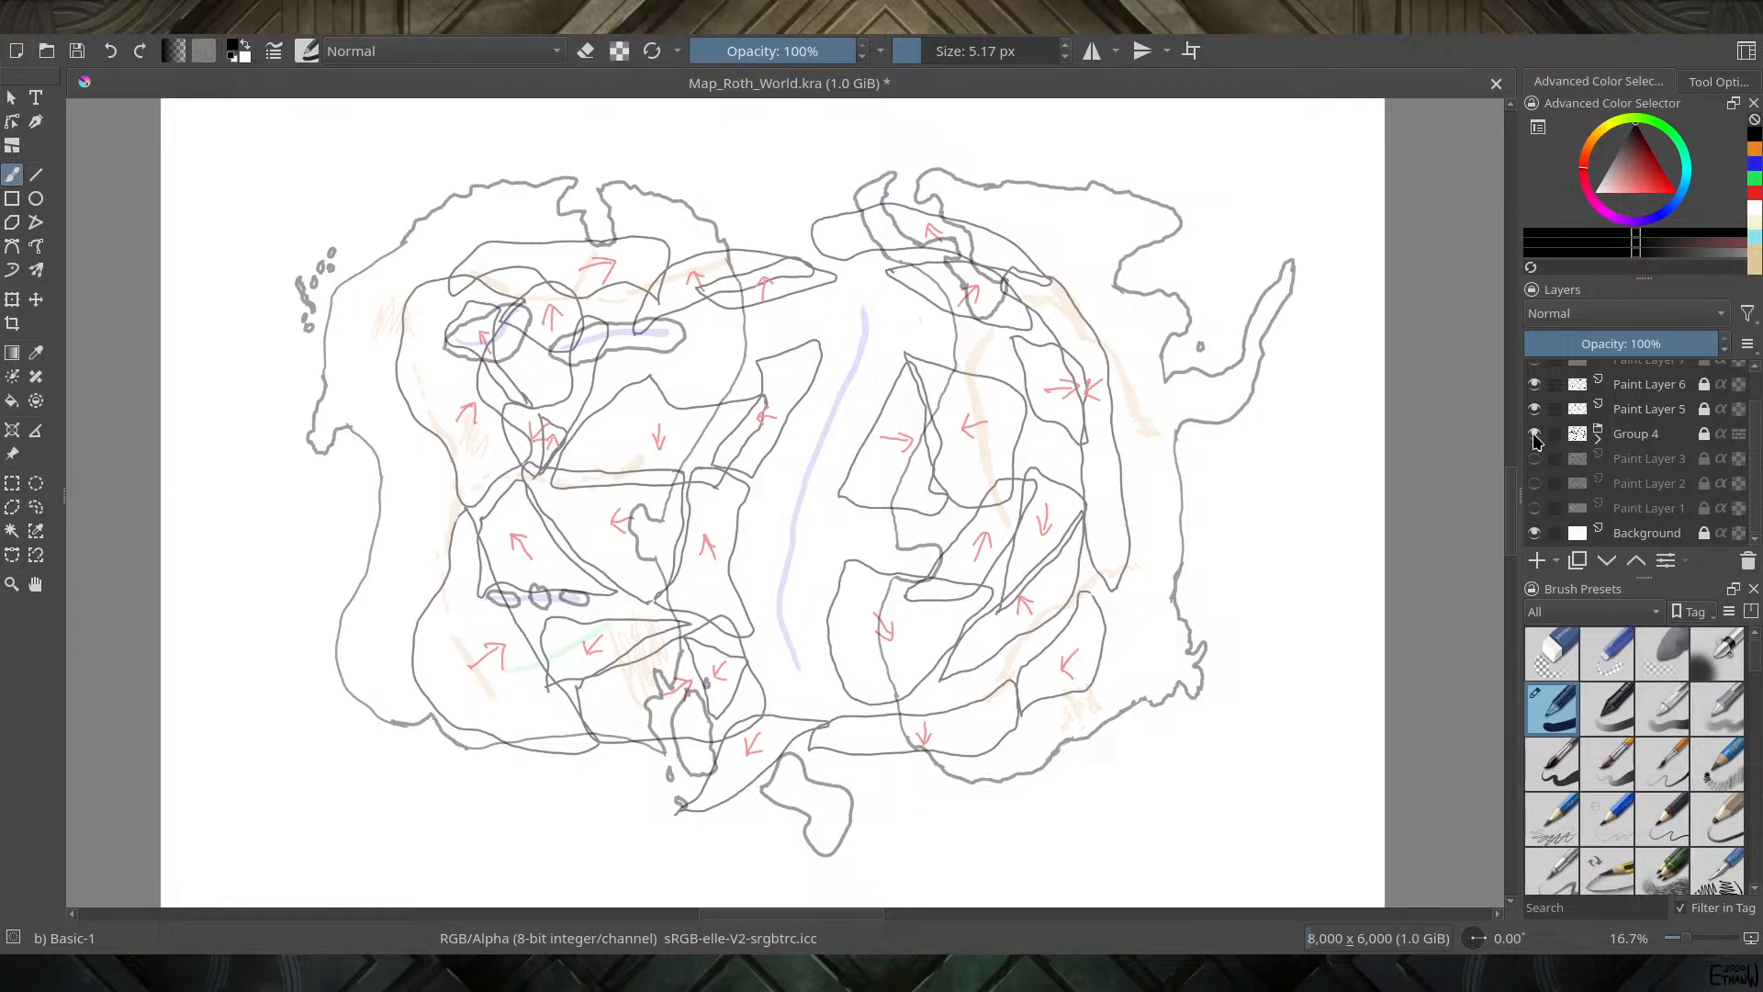
left_click(1535, 435)
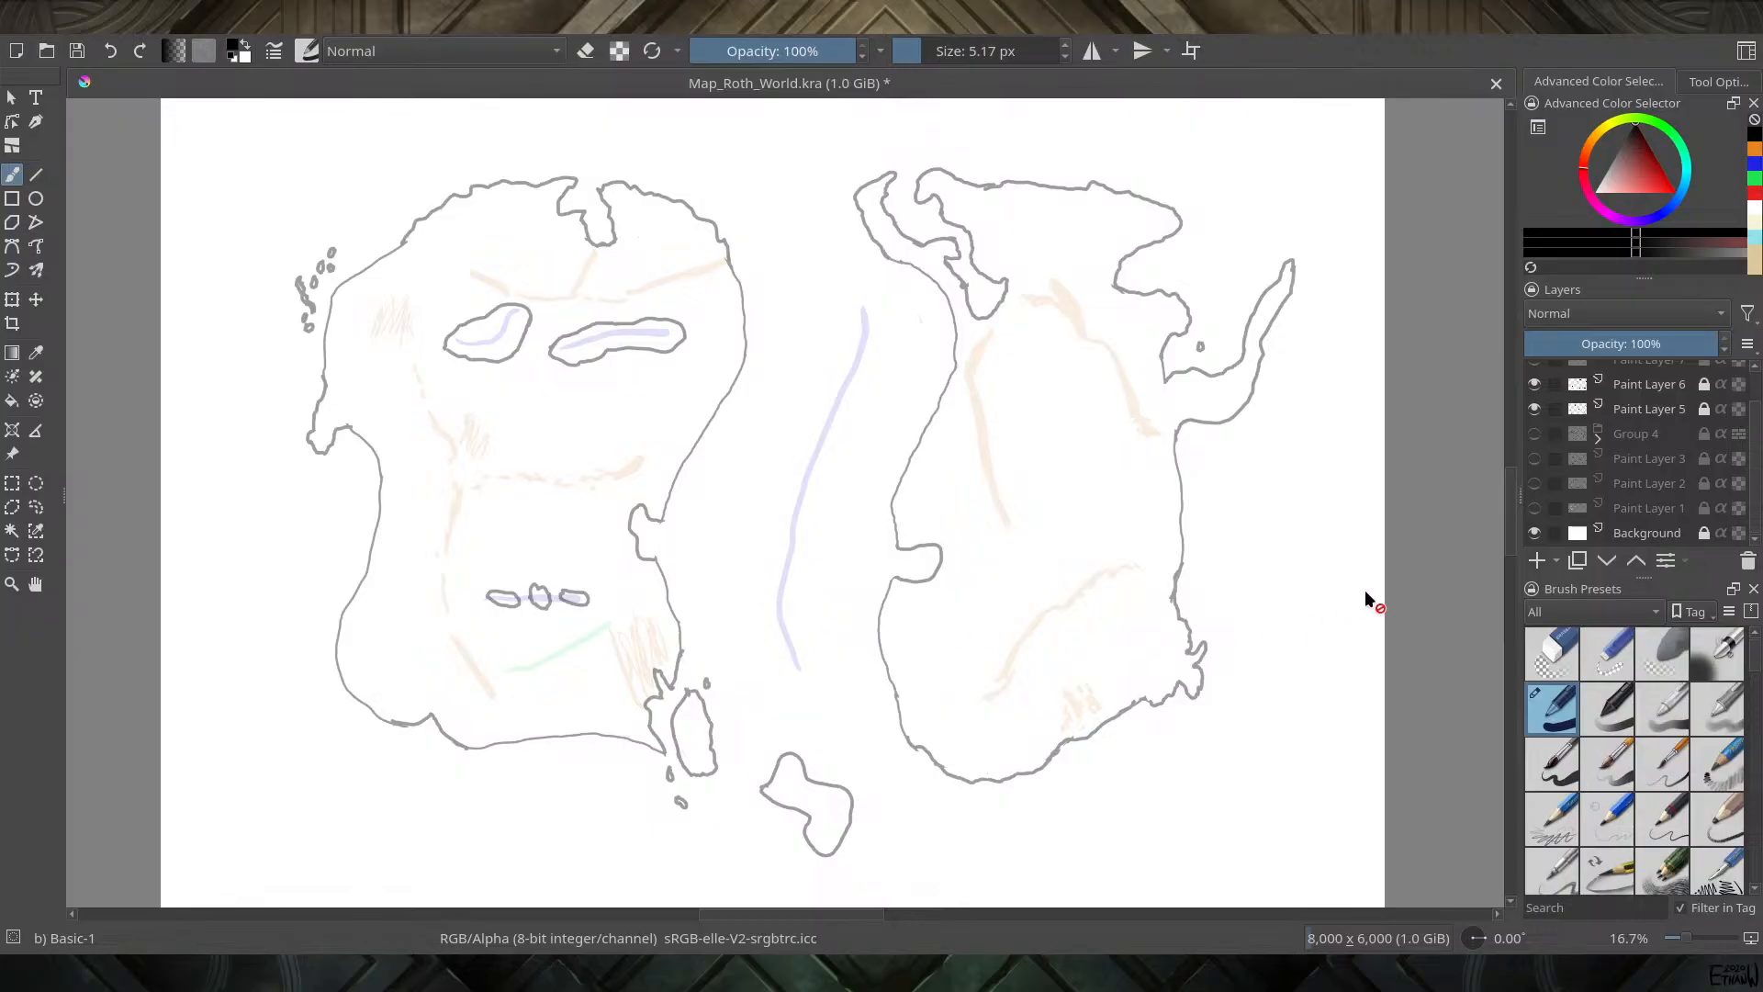
Compare the Paint Layer 6 and 7 coastlines, hide both, and show the finished outlines over Paint Layer 5
scroll(1535, 434, "up", 2)
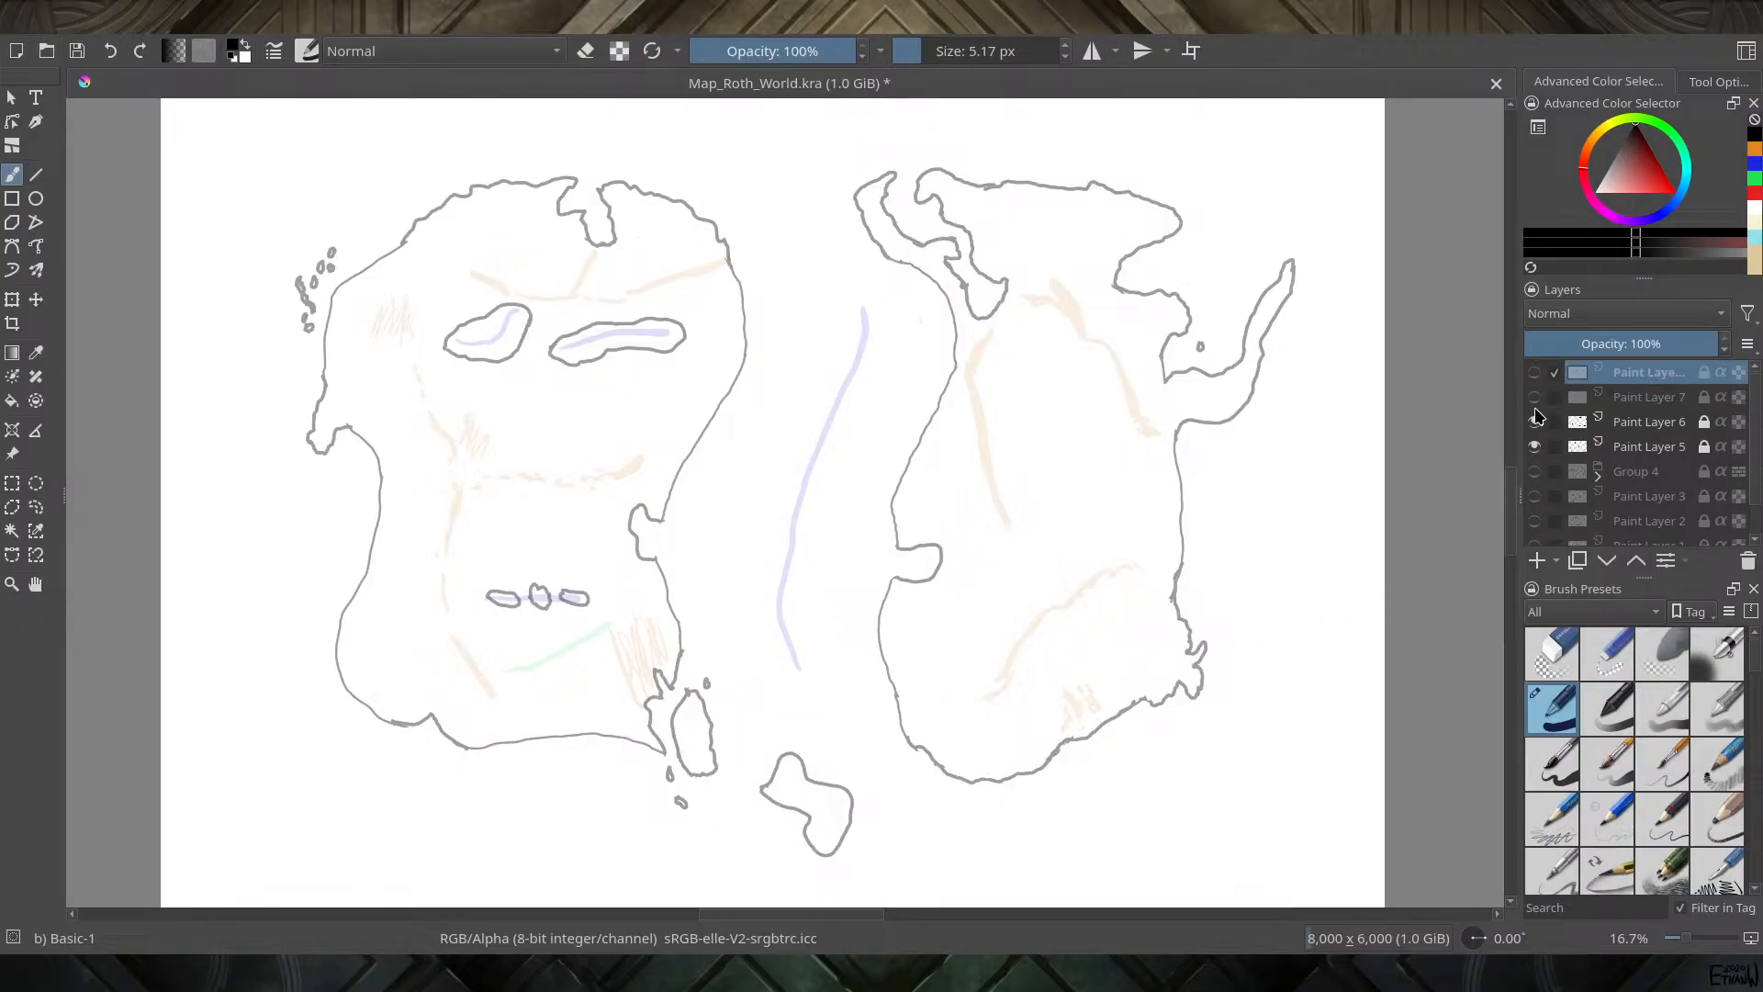
left_click(1534, 421)
left_click(1534, 397)
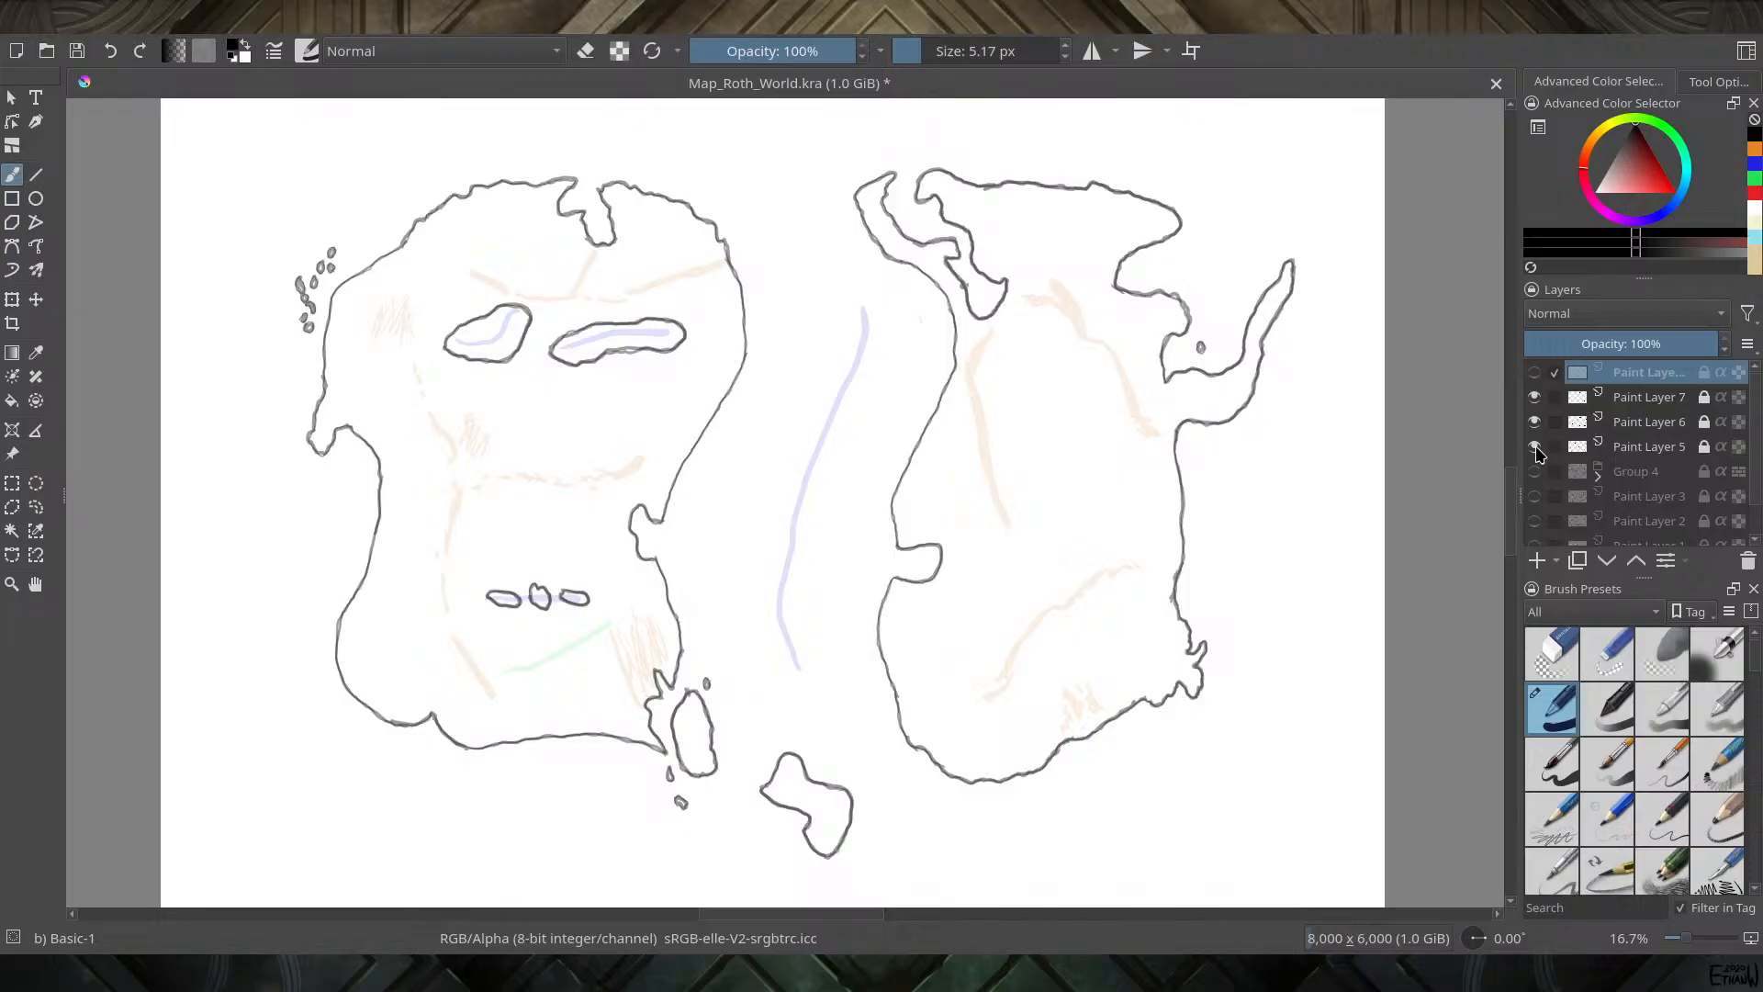
left_click(1534, 422)
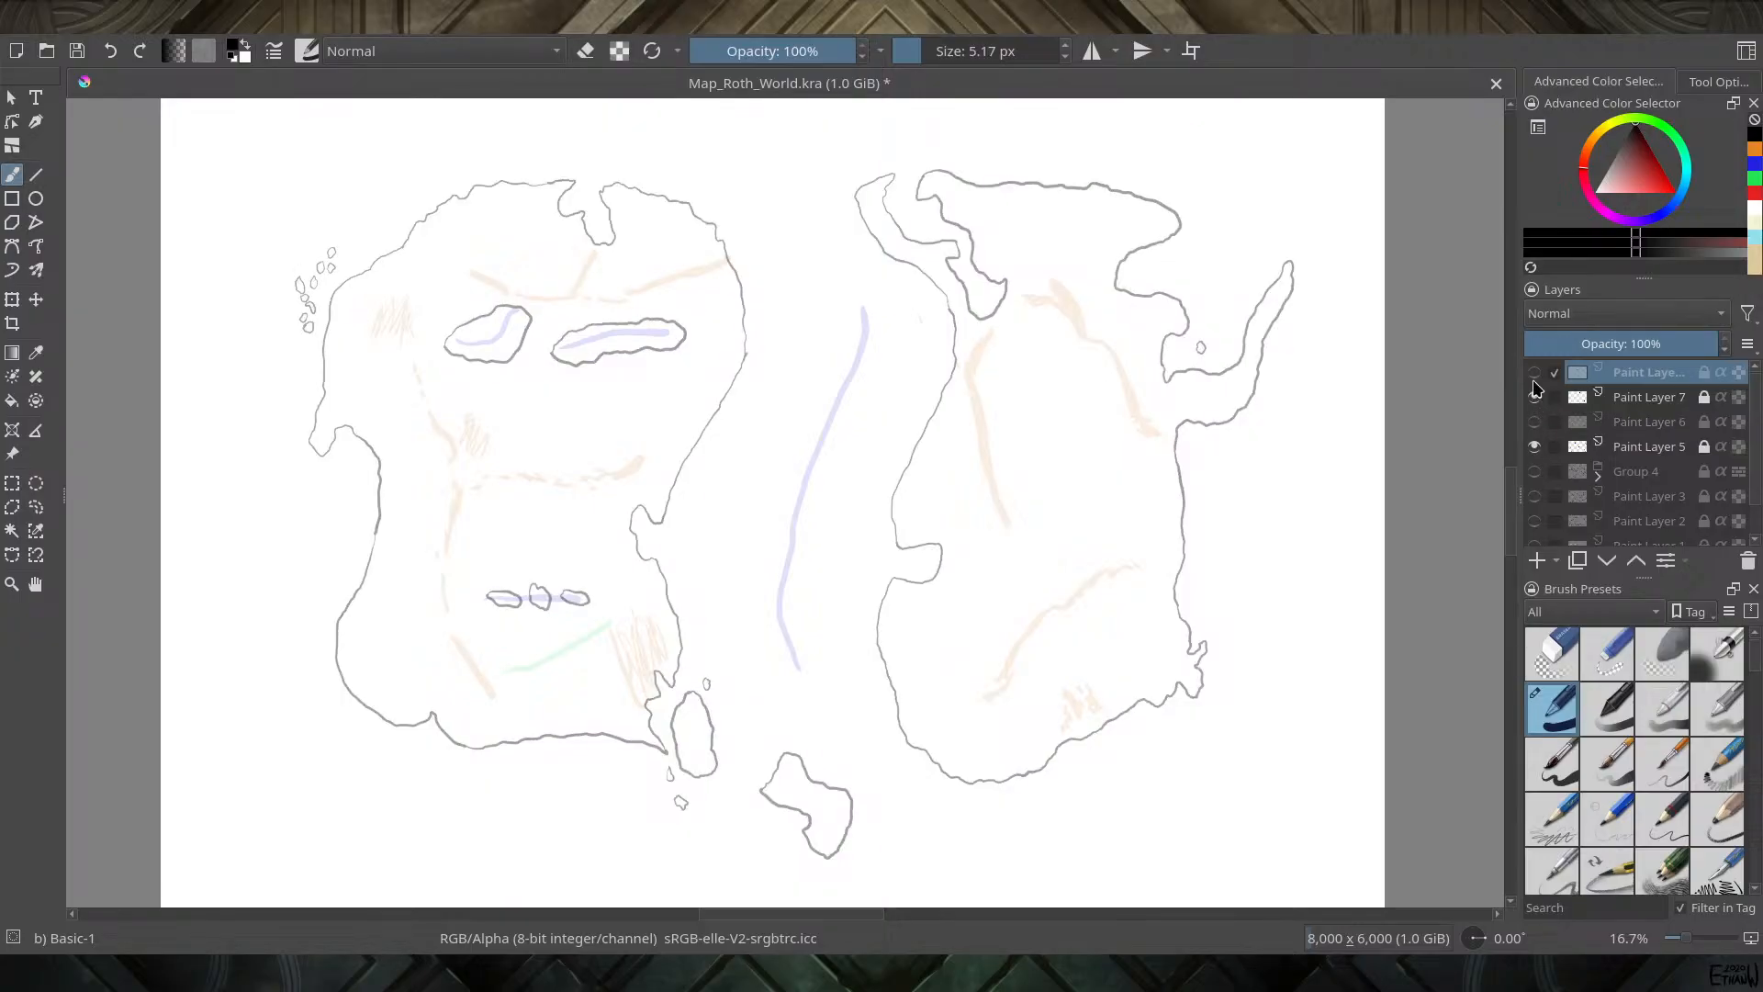
left_click(1534, 372)
left_click(1535, 397)
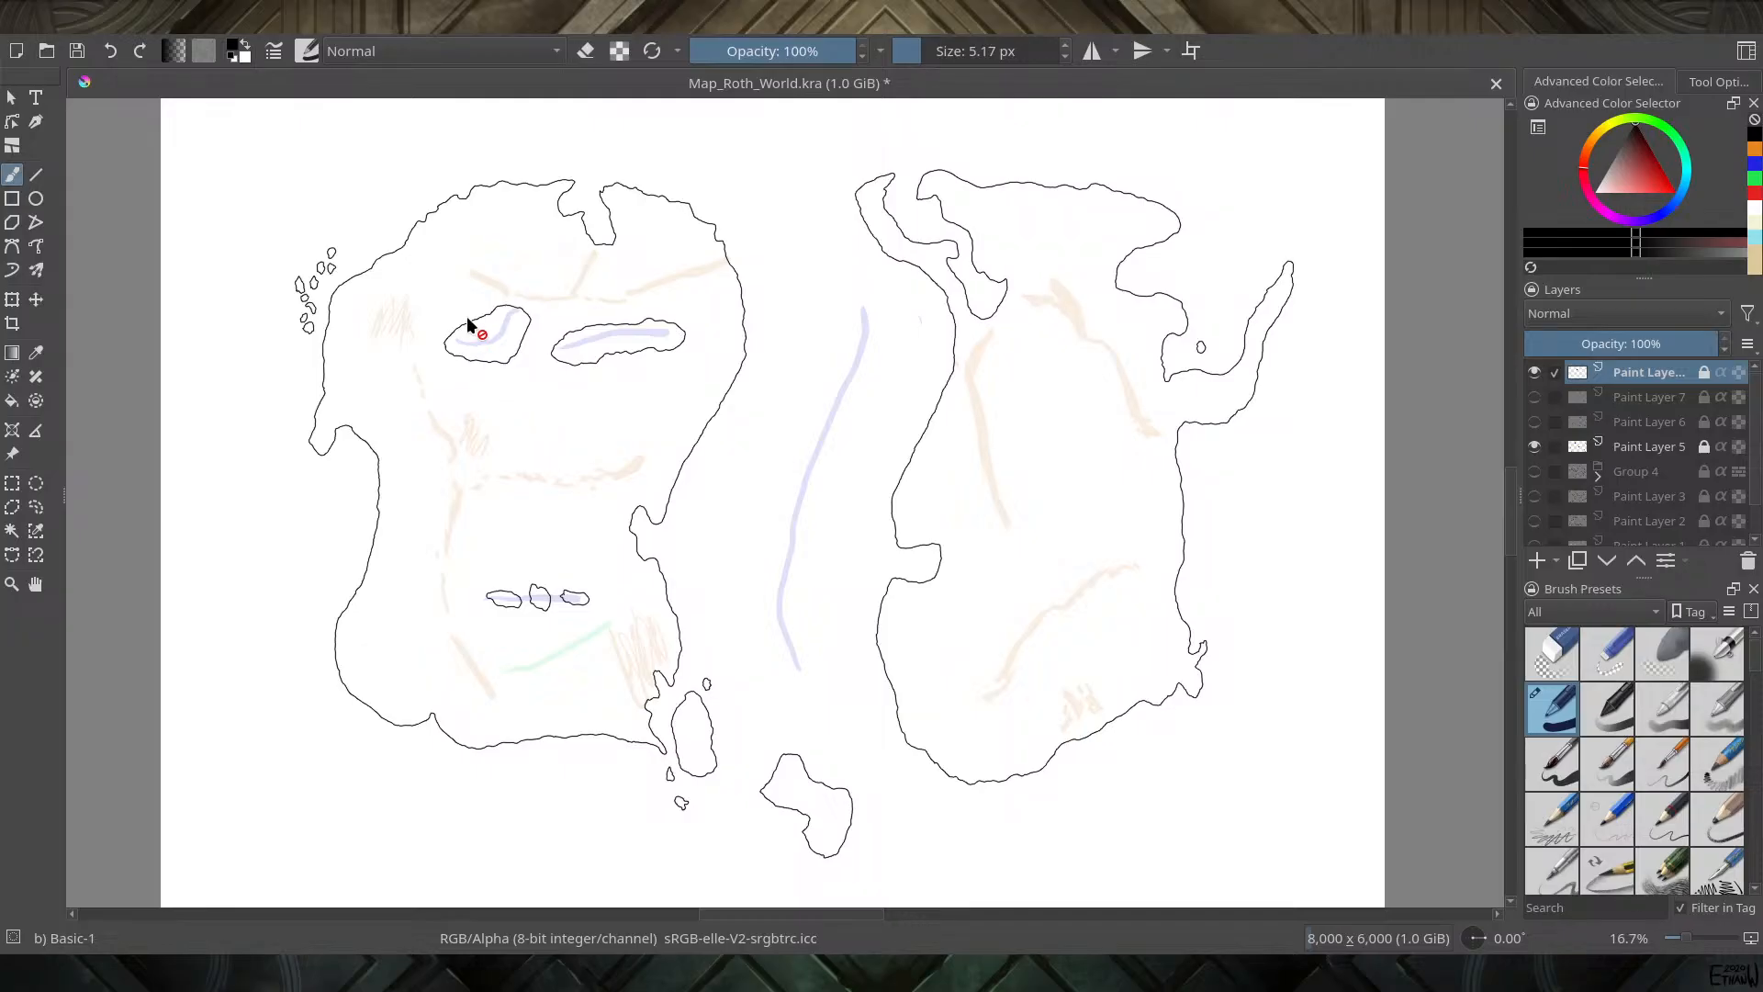
Add a new paint layer above the finished outline layer
scroll(400, 391, "up", 1)
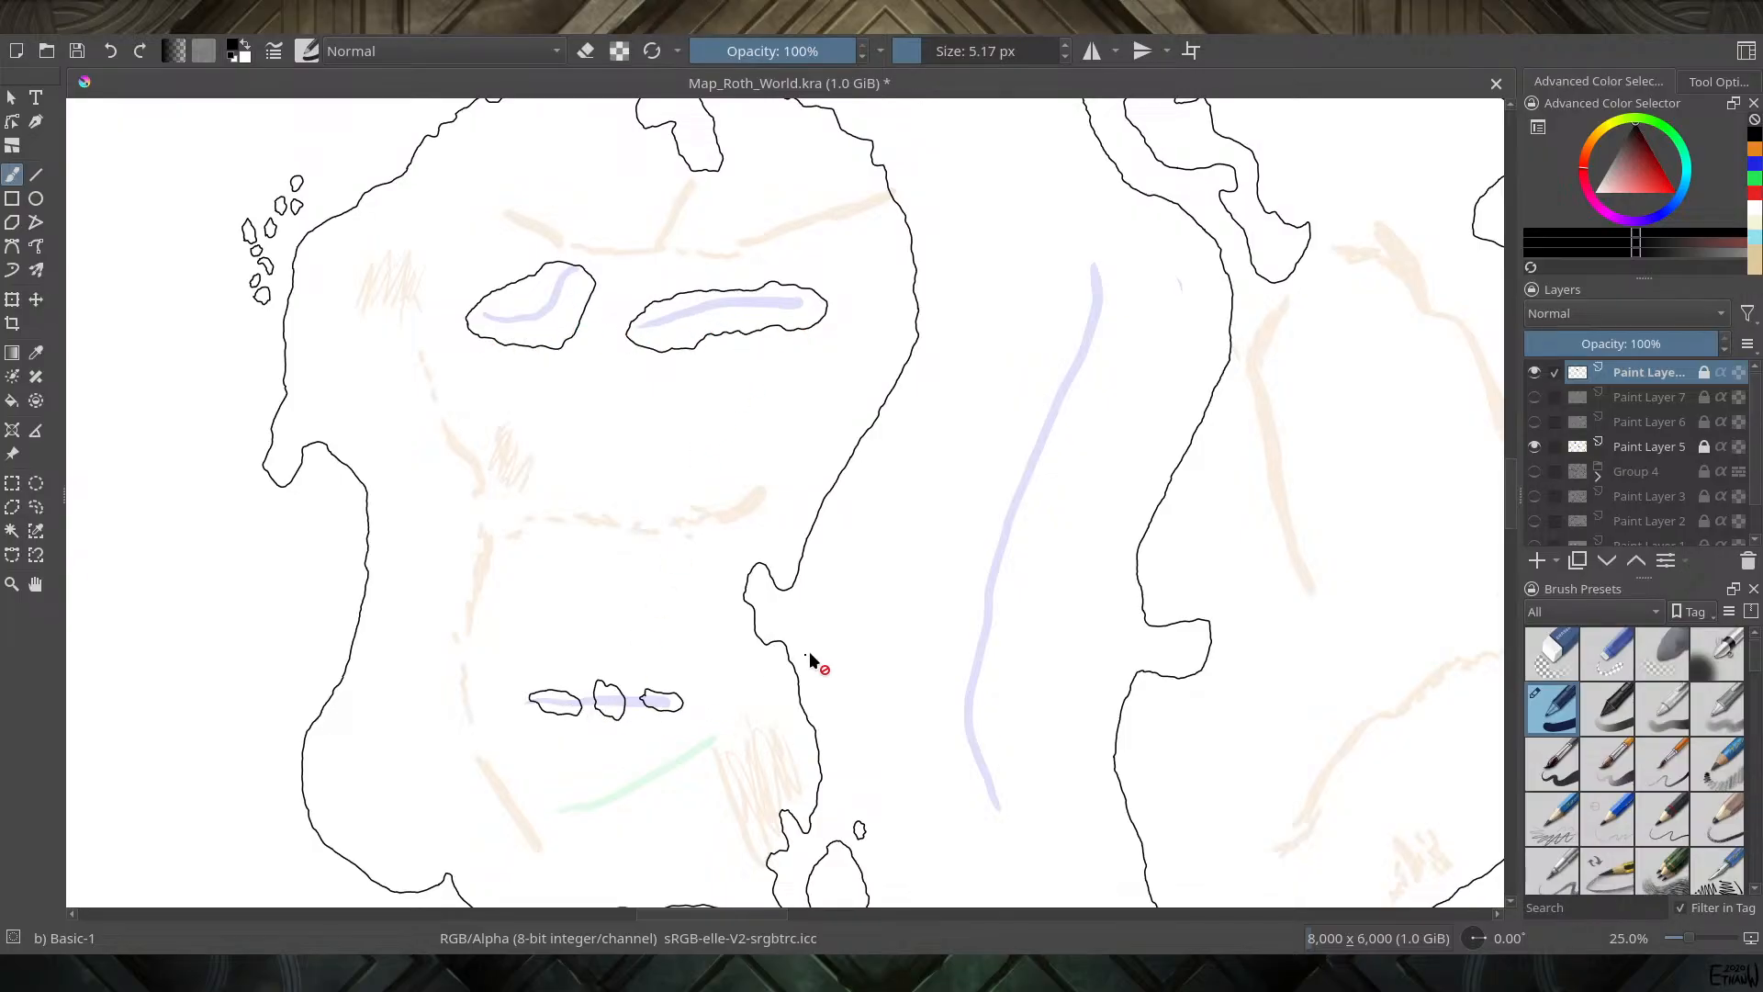
scroll(1061, 478, "down", 1)
scroll(1057, 565, "down", 1)
scroll(1006, 423, "up", 1)
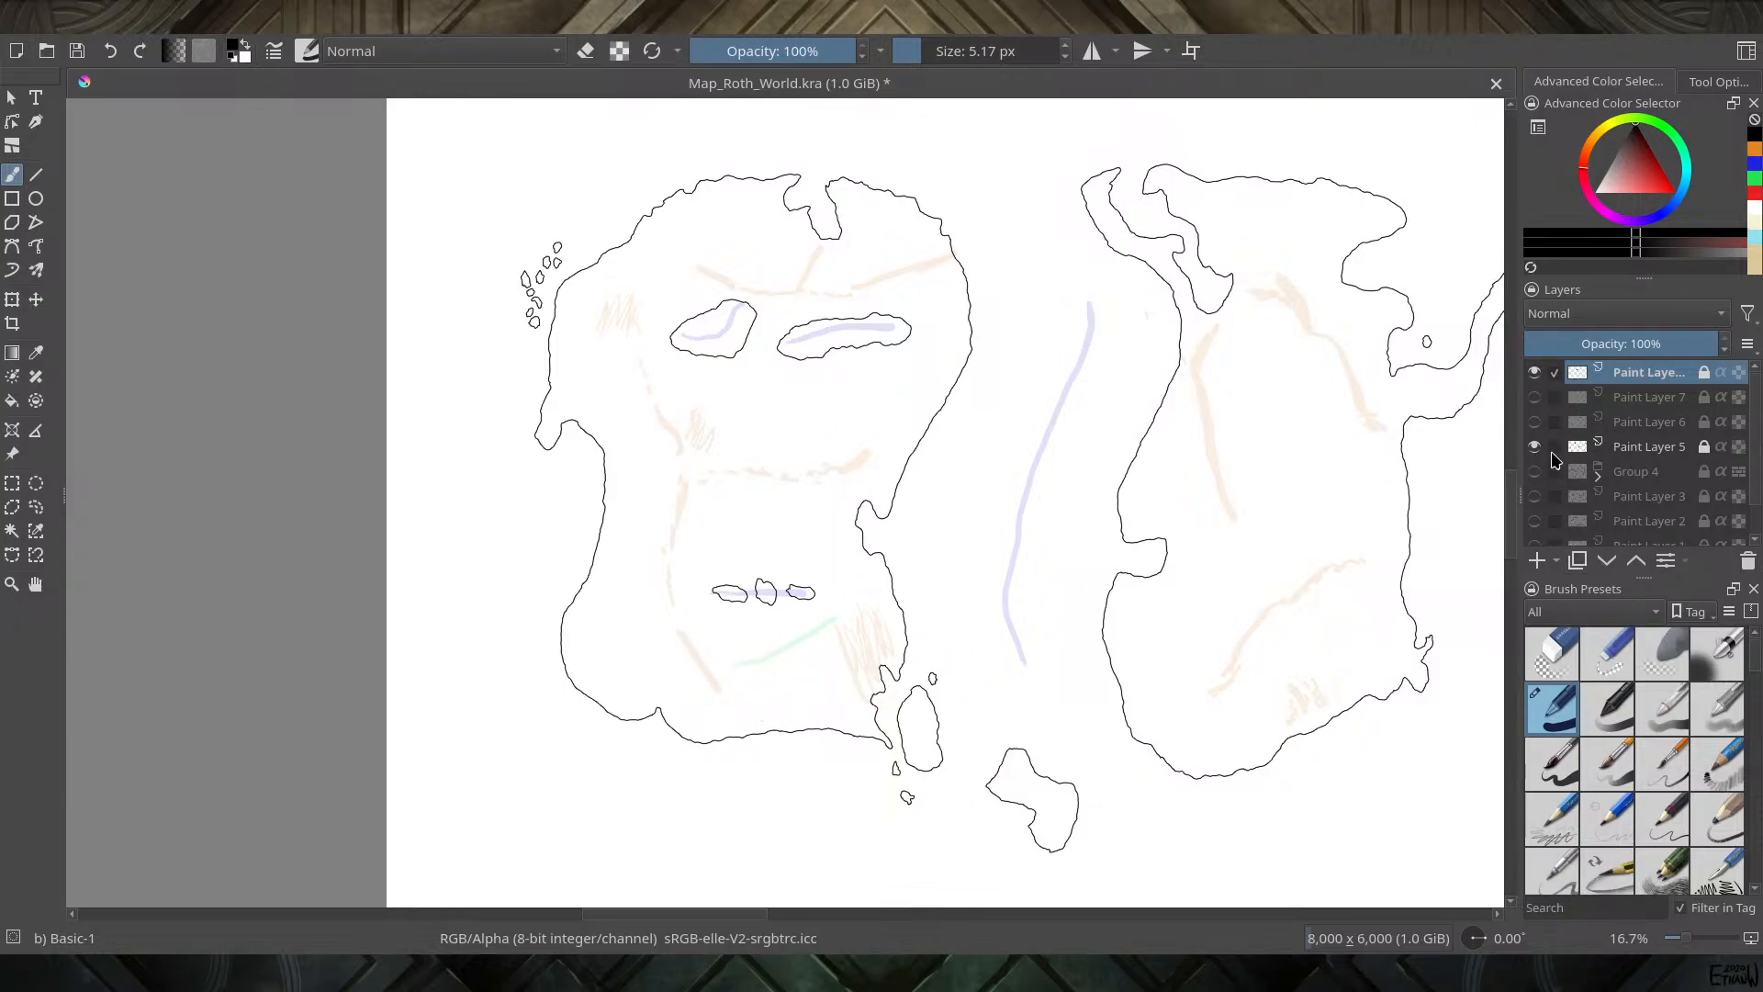
left_click(1537, 562)
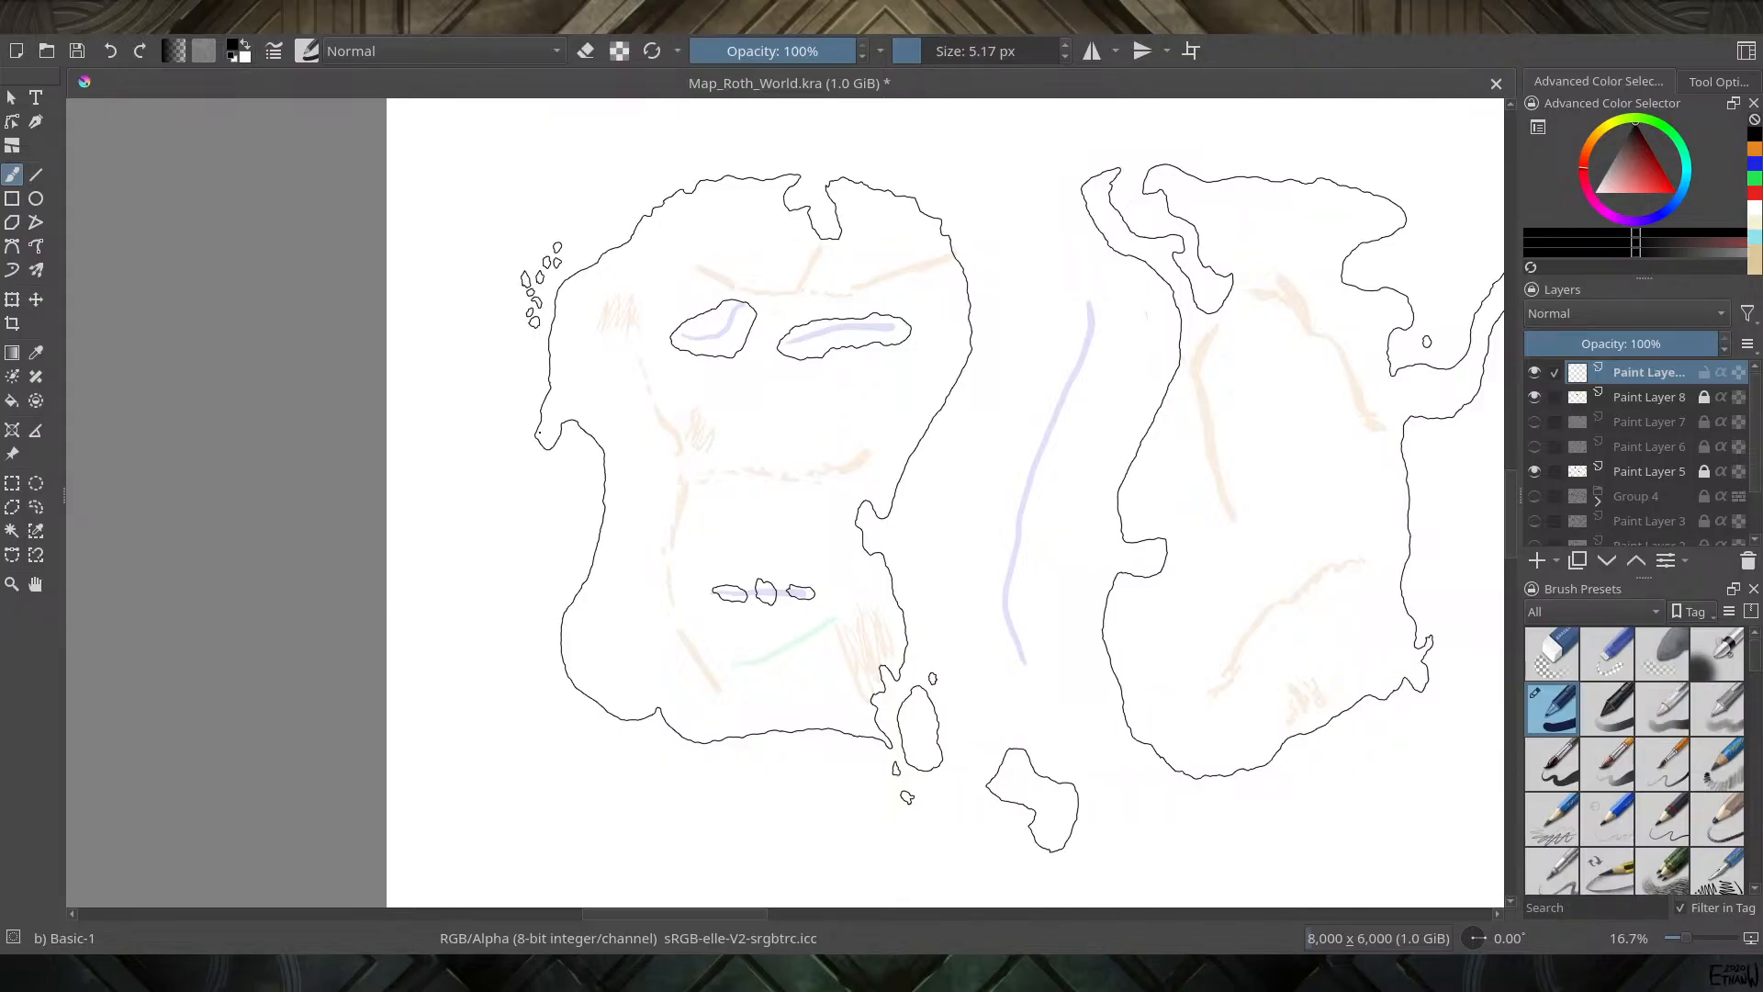
scroll(592, 323, "up", 1)
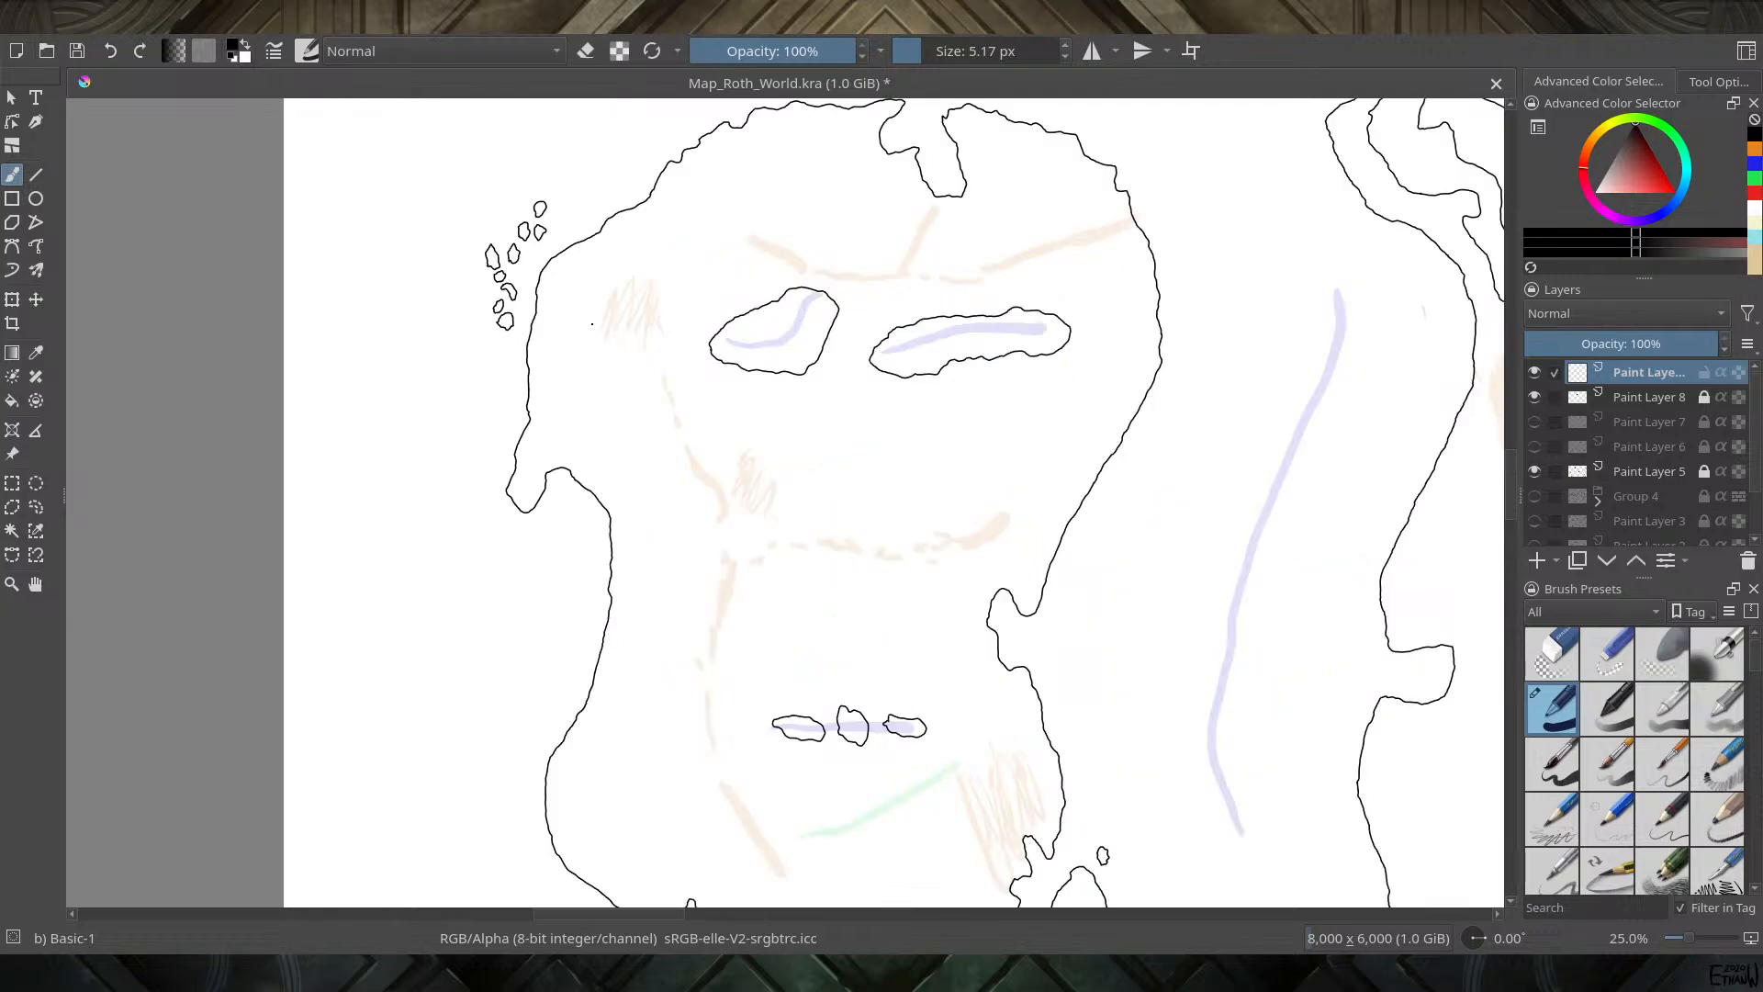
scroll(593, 323, "up", 3)
scroll(806, 217, "up", 2)
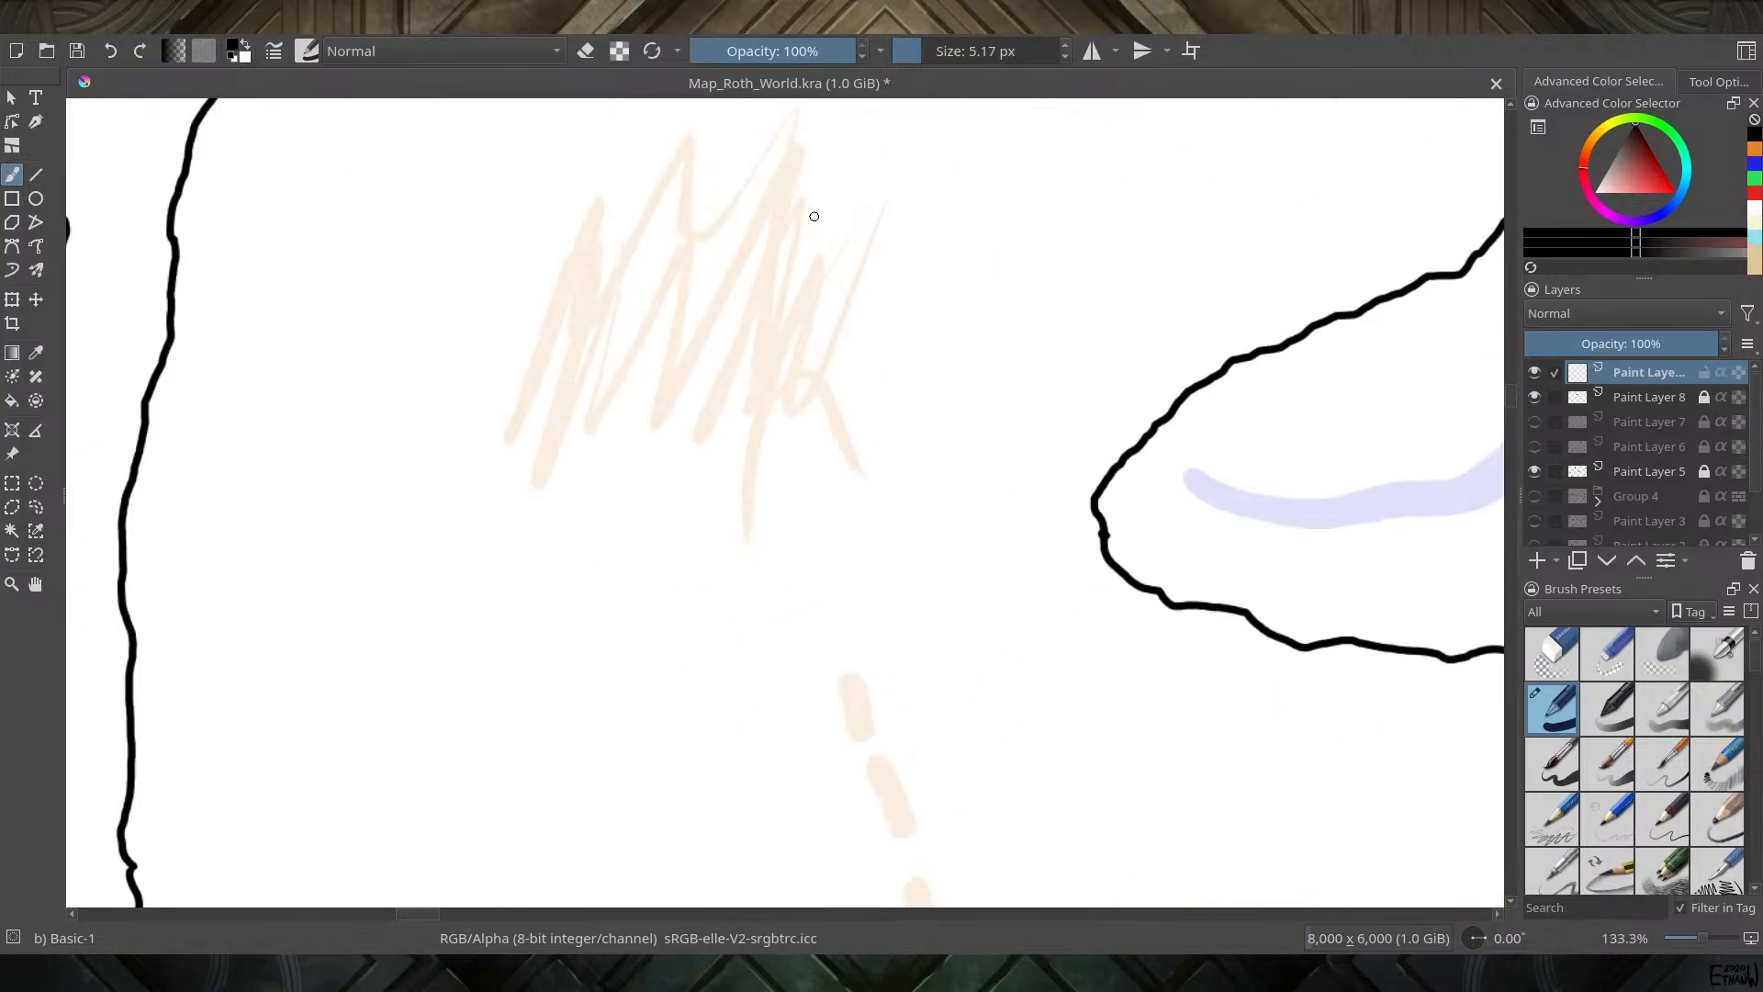
left_click(1065, 56)
left_click(1065, 57)
left_click(1067, 46)
left_click(1066, 46)
Undo a test stroke at the upper end of the northern mountain marking and reduce the brush size to 3.17 px
scroll(582, 343, "down", 3)
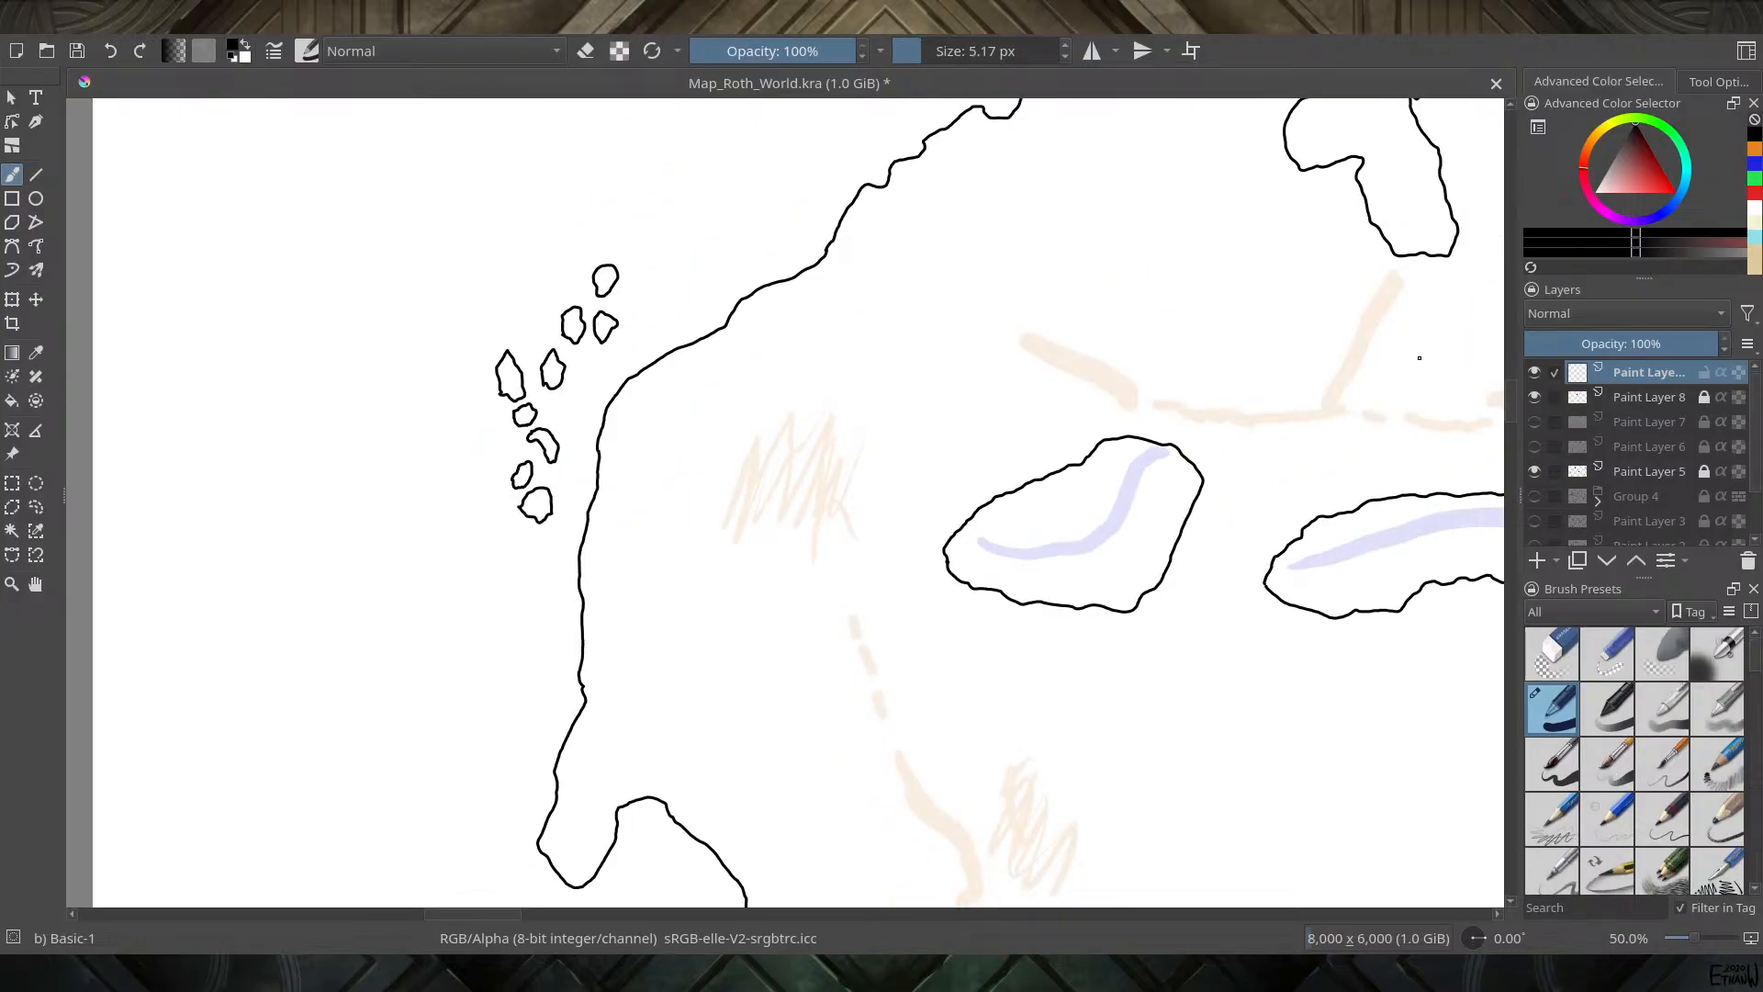
scroll(1419, 358, "up", 3)
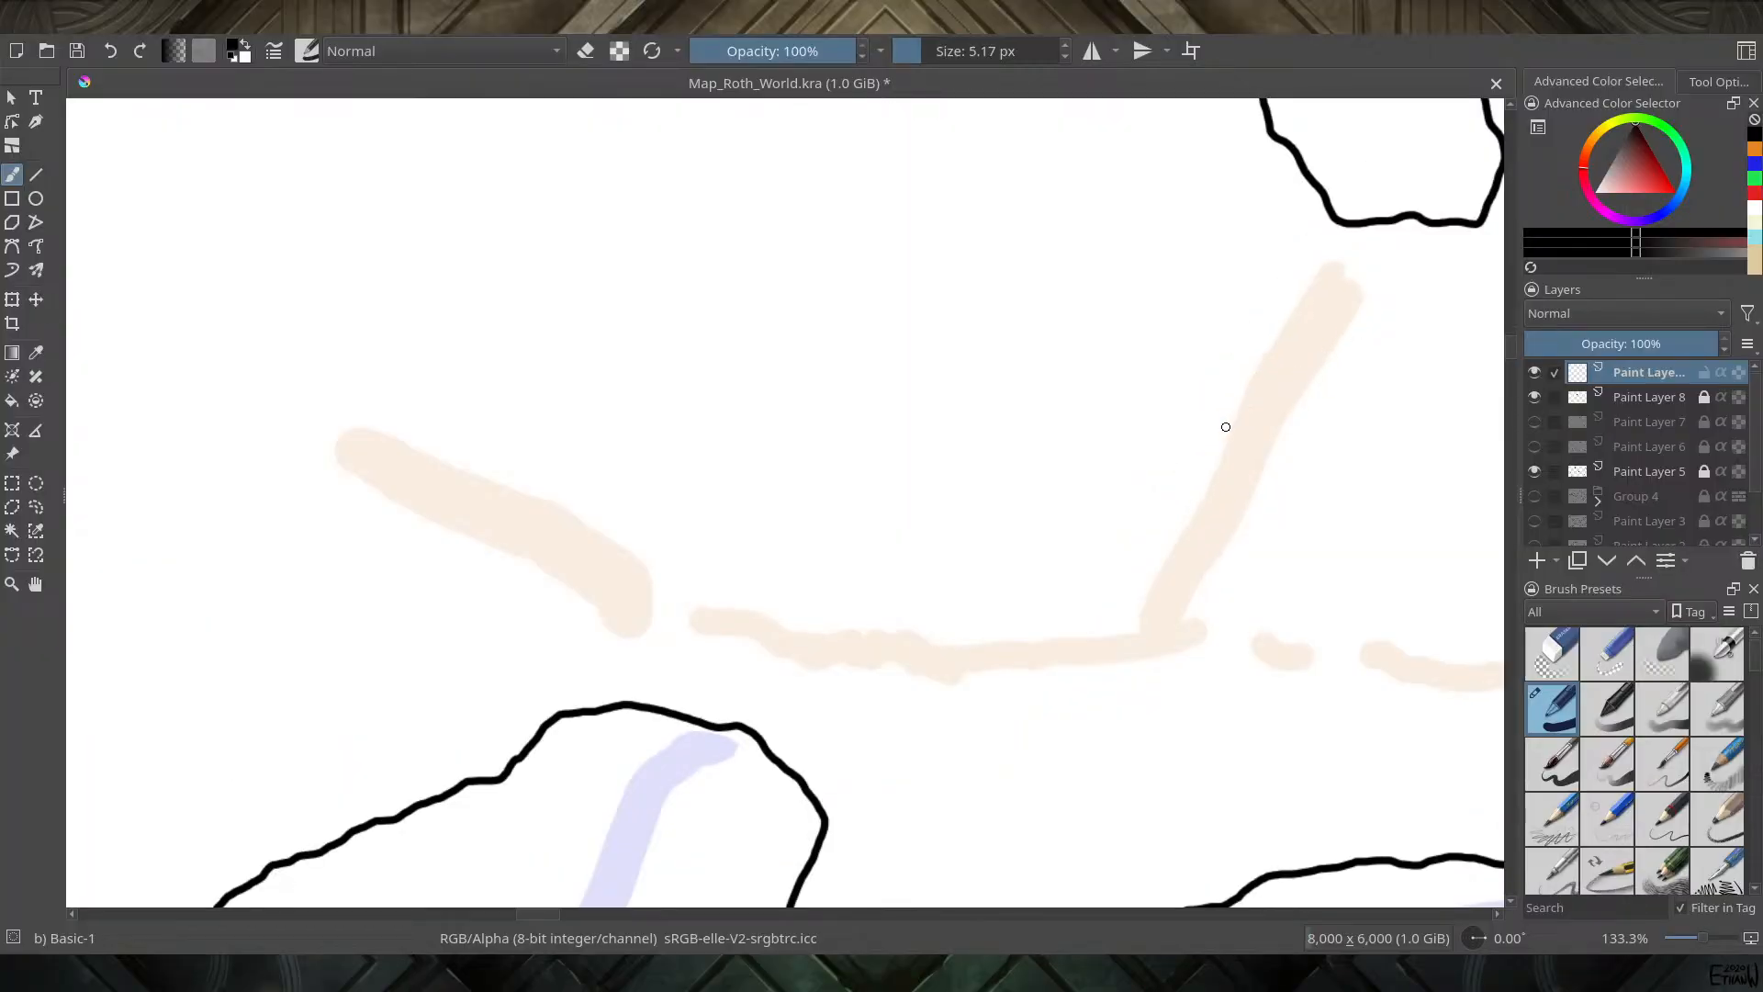
left_click_drag(768, 505, 479, 529)
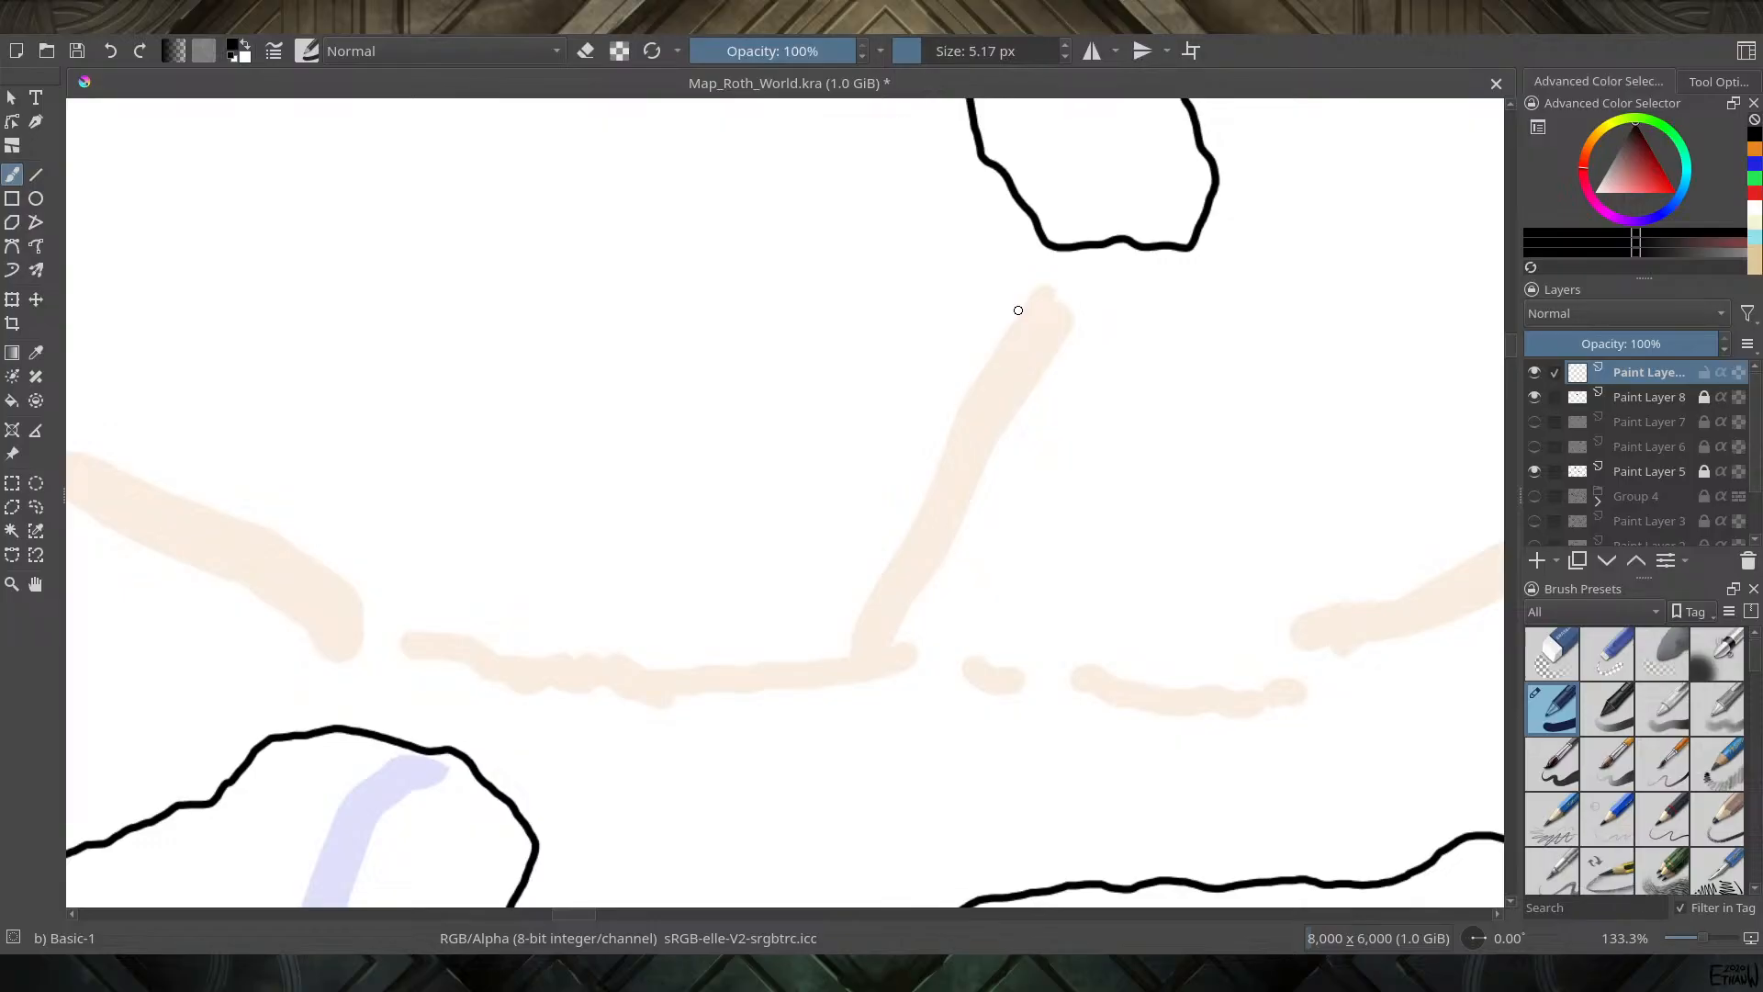
mouse_move(1018, 310)
left_mouse_down()
mouse_move(1044, 282)
mouse_move(1075, 312)
left_mouse_up()
key("ctrl+z")
left_click(1065, 58)
scroll(979, 349, "down", 4)
scroll(590, 717, "up", 1)
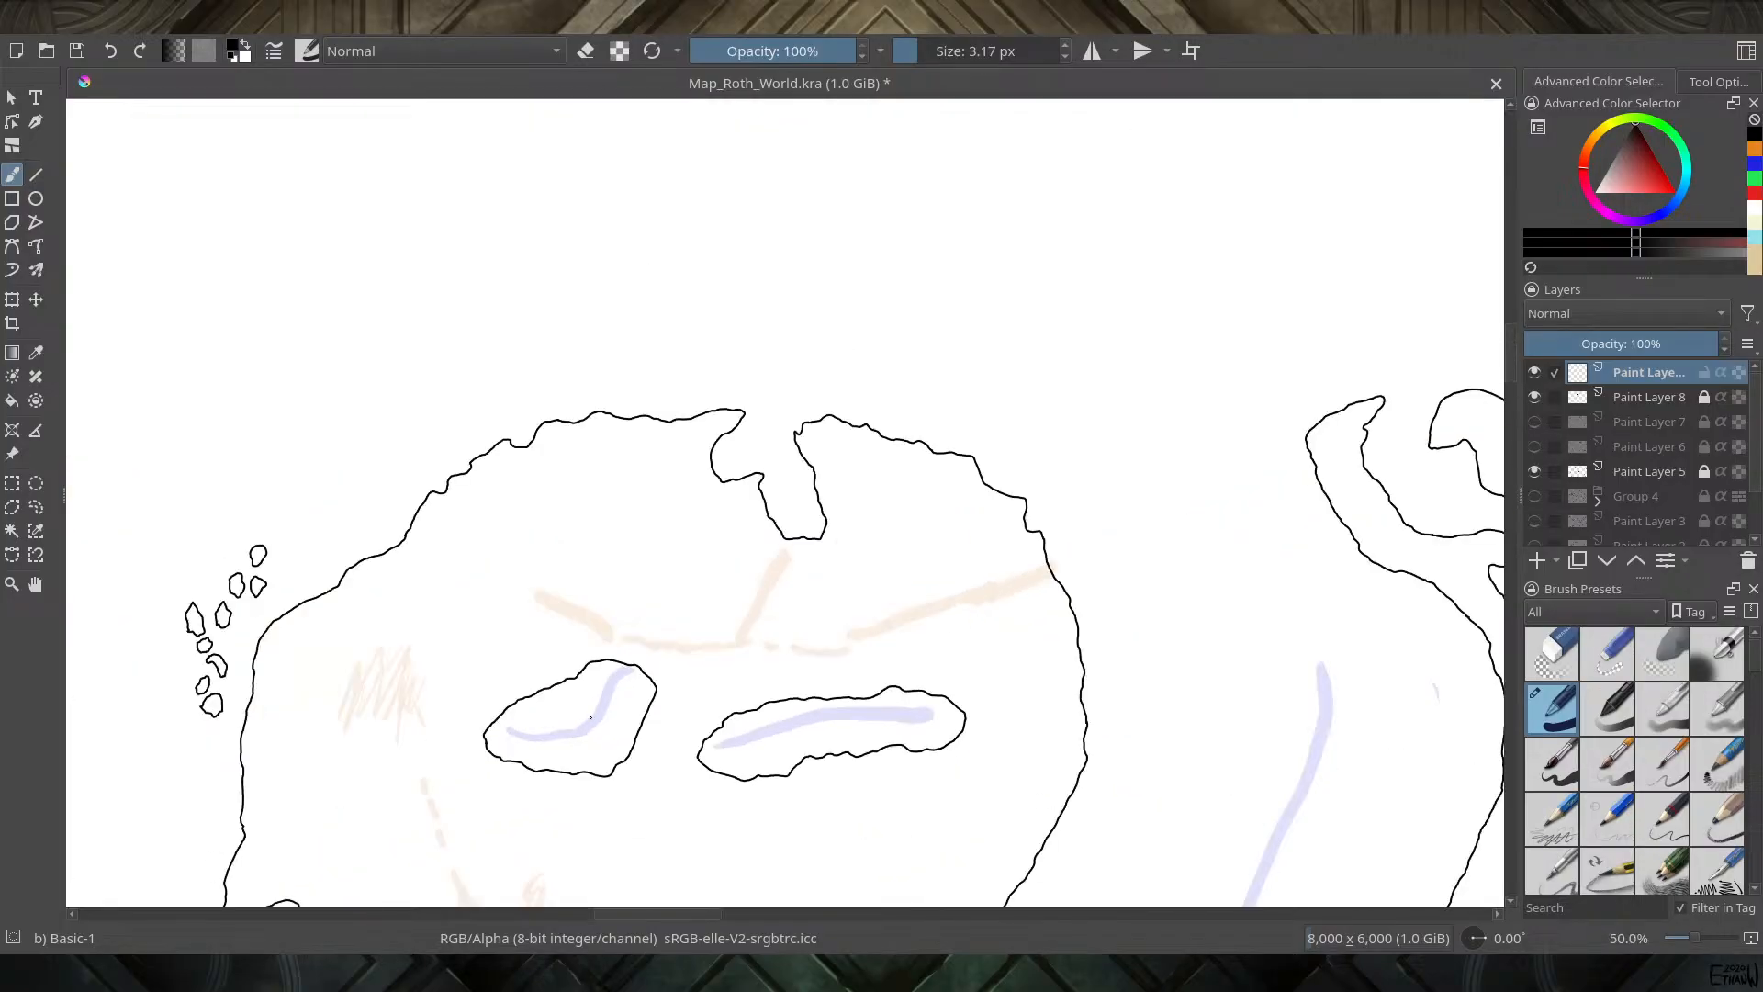
Draw four differently shaped test mountain peaks with the 3.17 px brush in the empty sea at the map's northwest corner
scroll(555, 745, "up", 1)
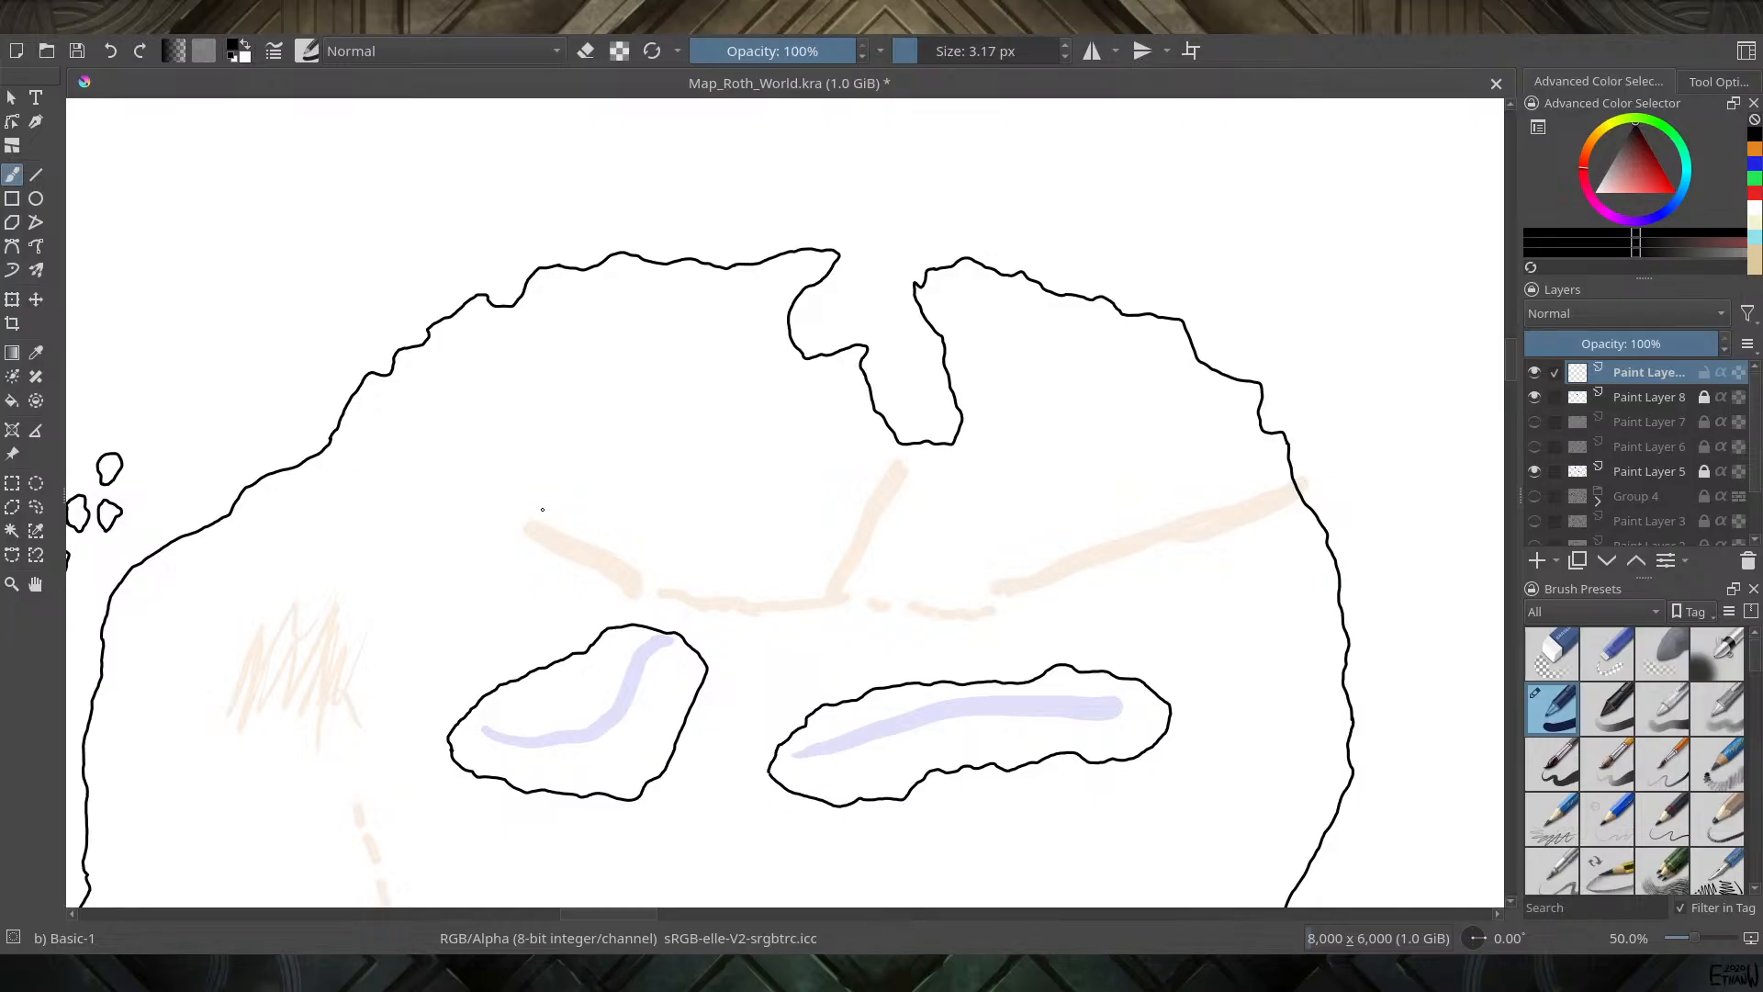
scroll(878, 711, "down", 1)
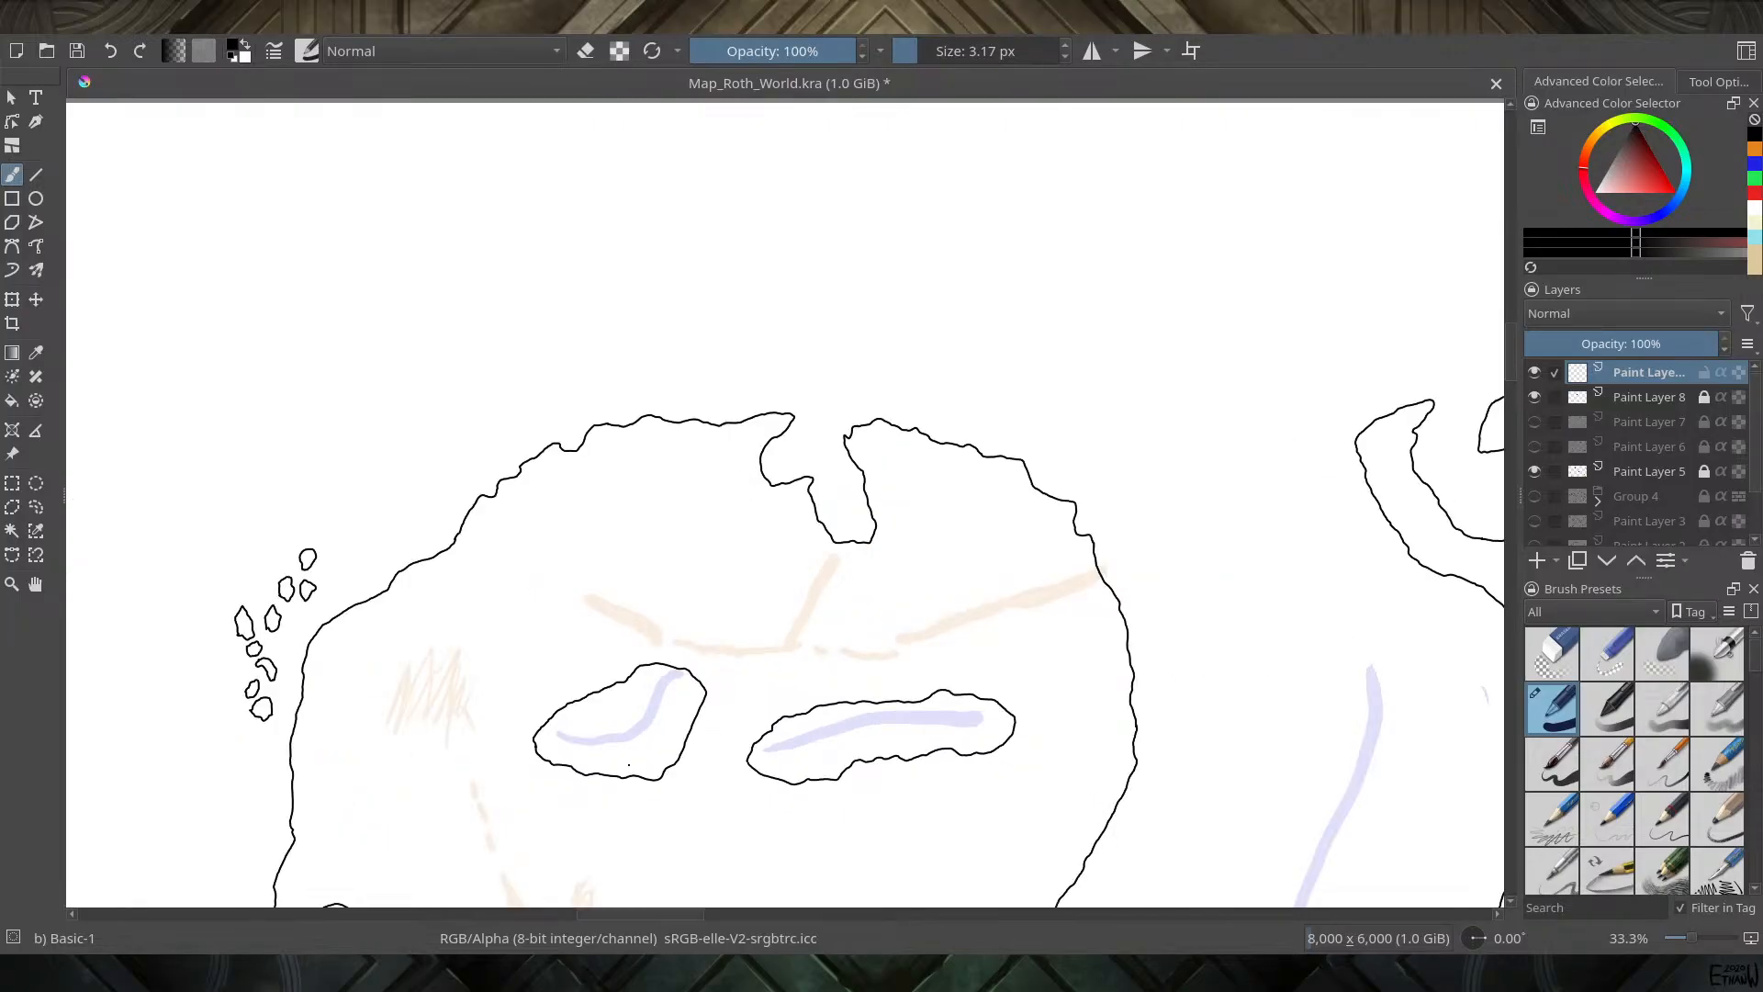
scroll(629, 764, "up", 1)
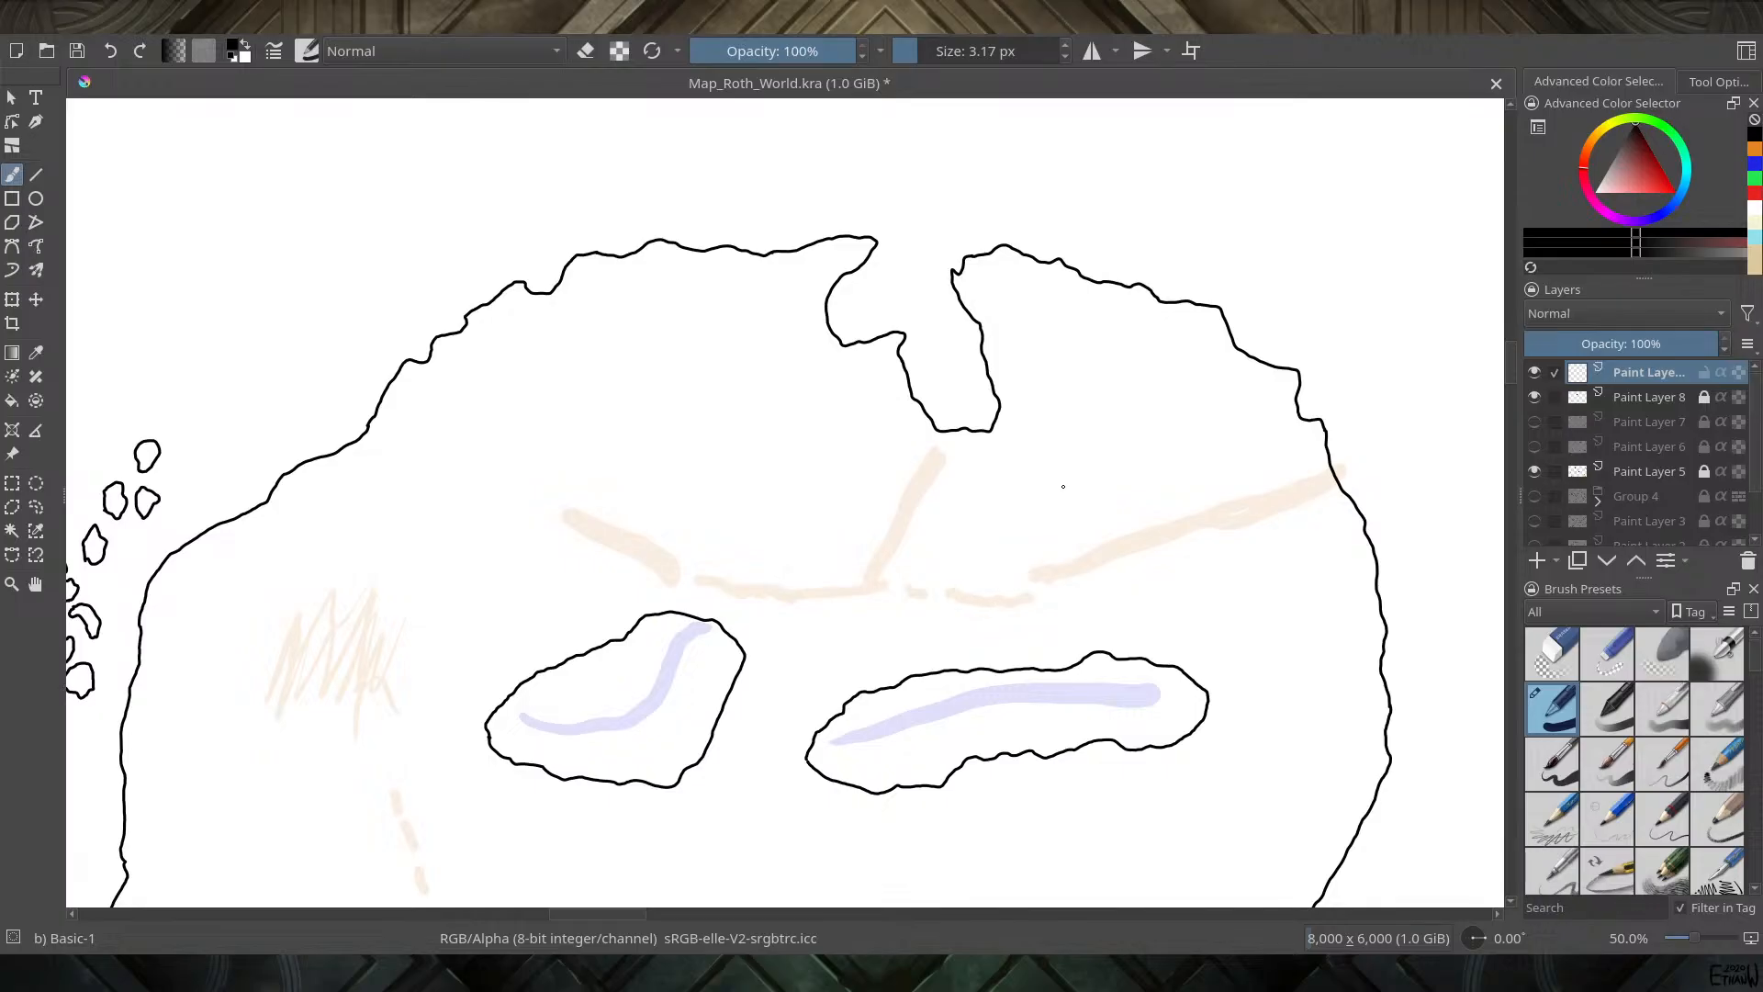
scroll(932, 468, "up", 4)
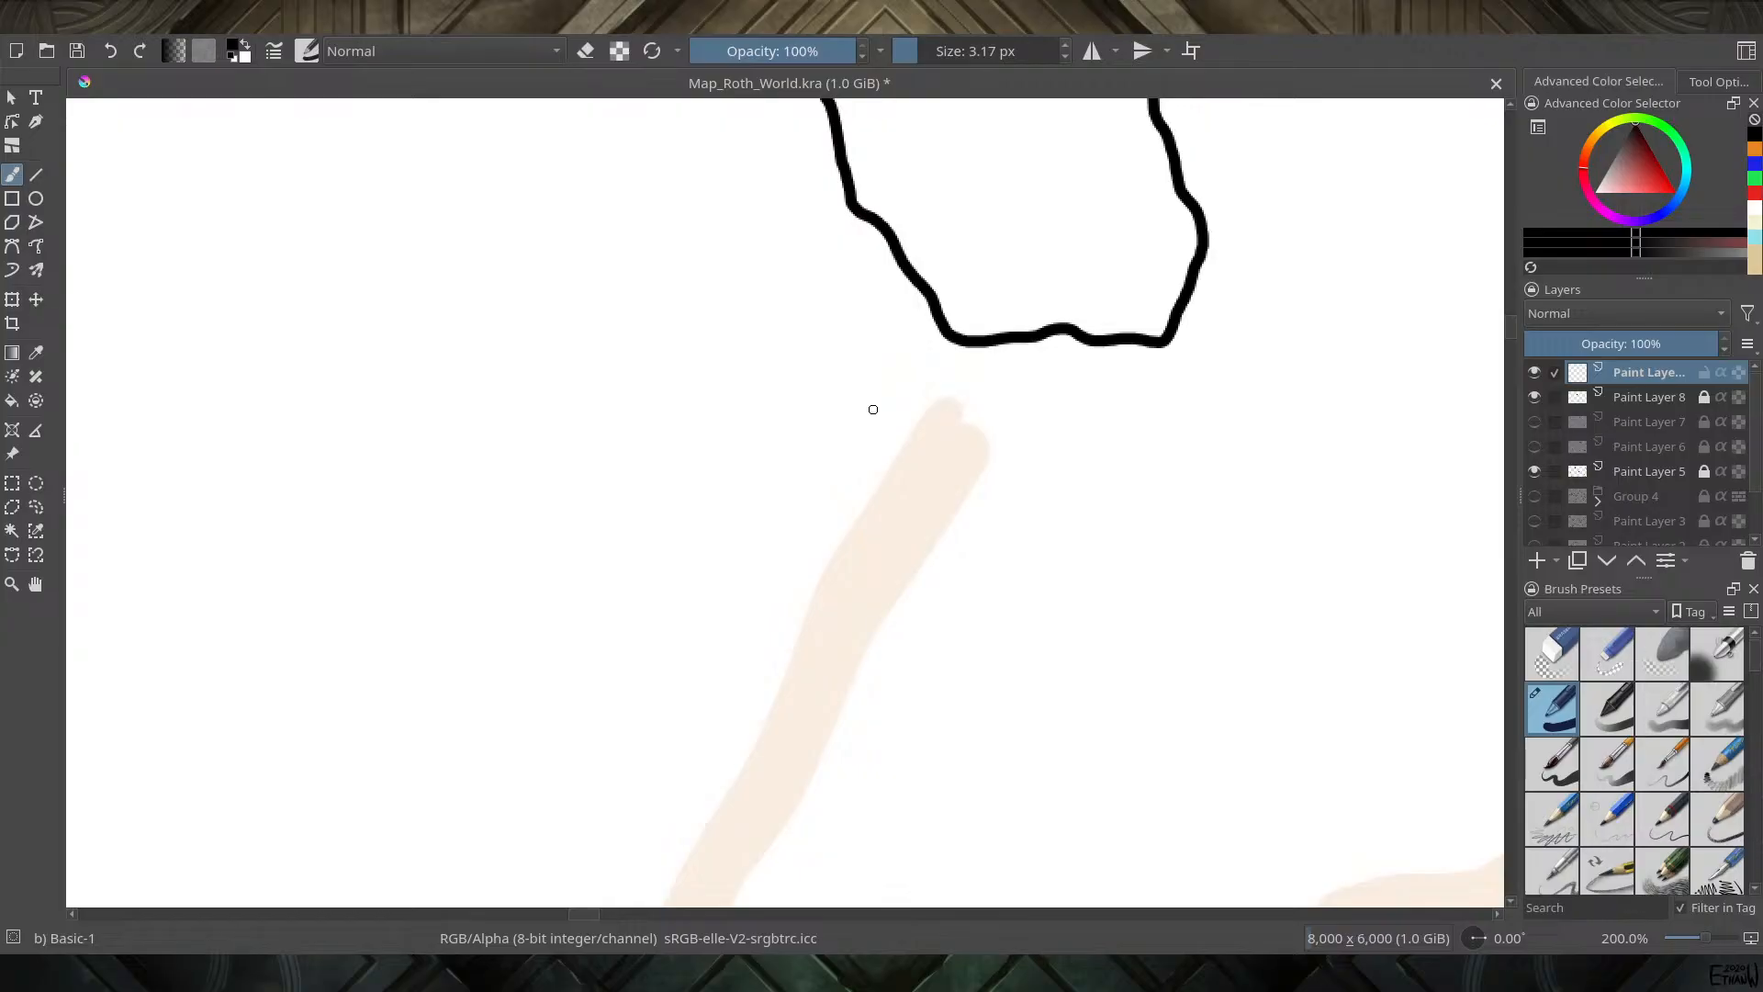
scroll(874, 410, "down", 5)
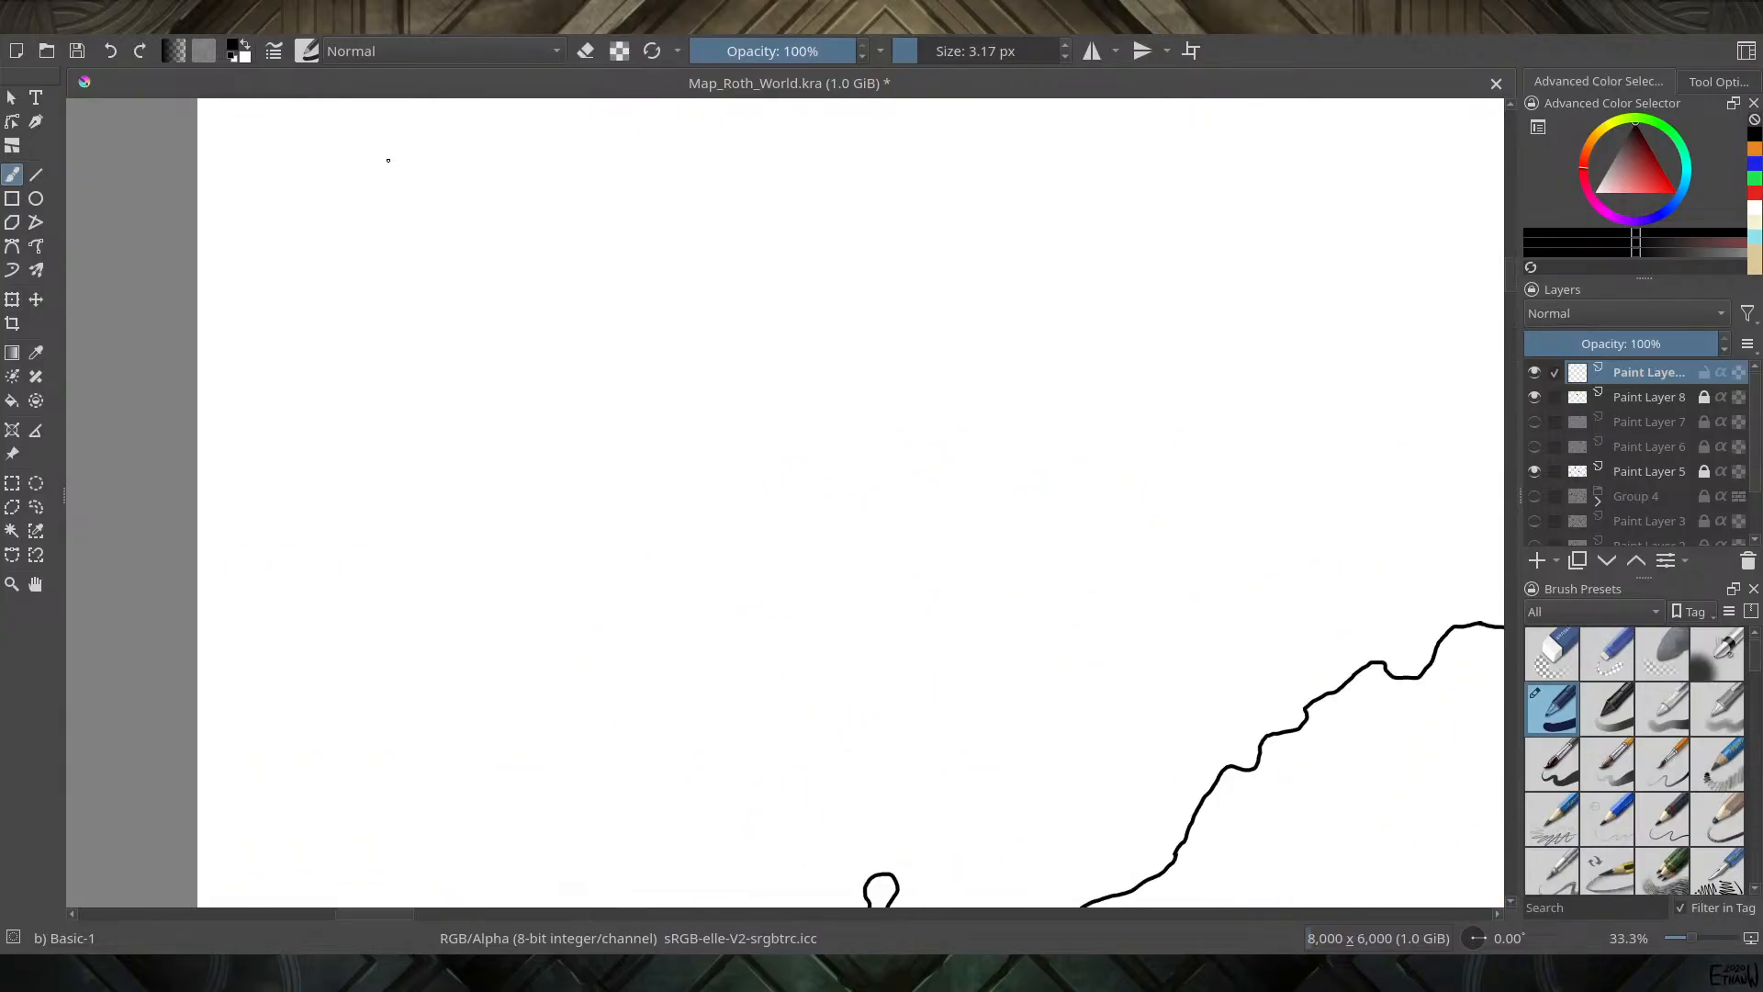
scroll(389, 161, "up", 6)
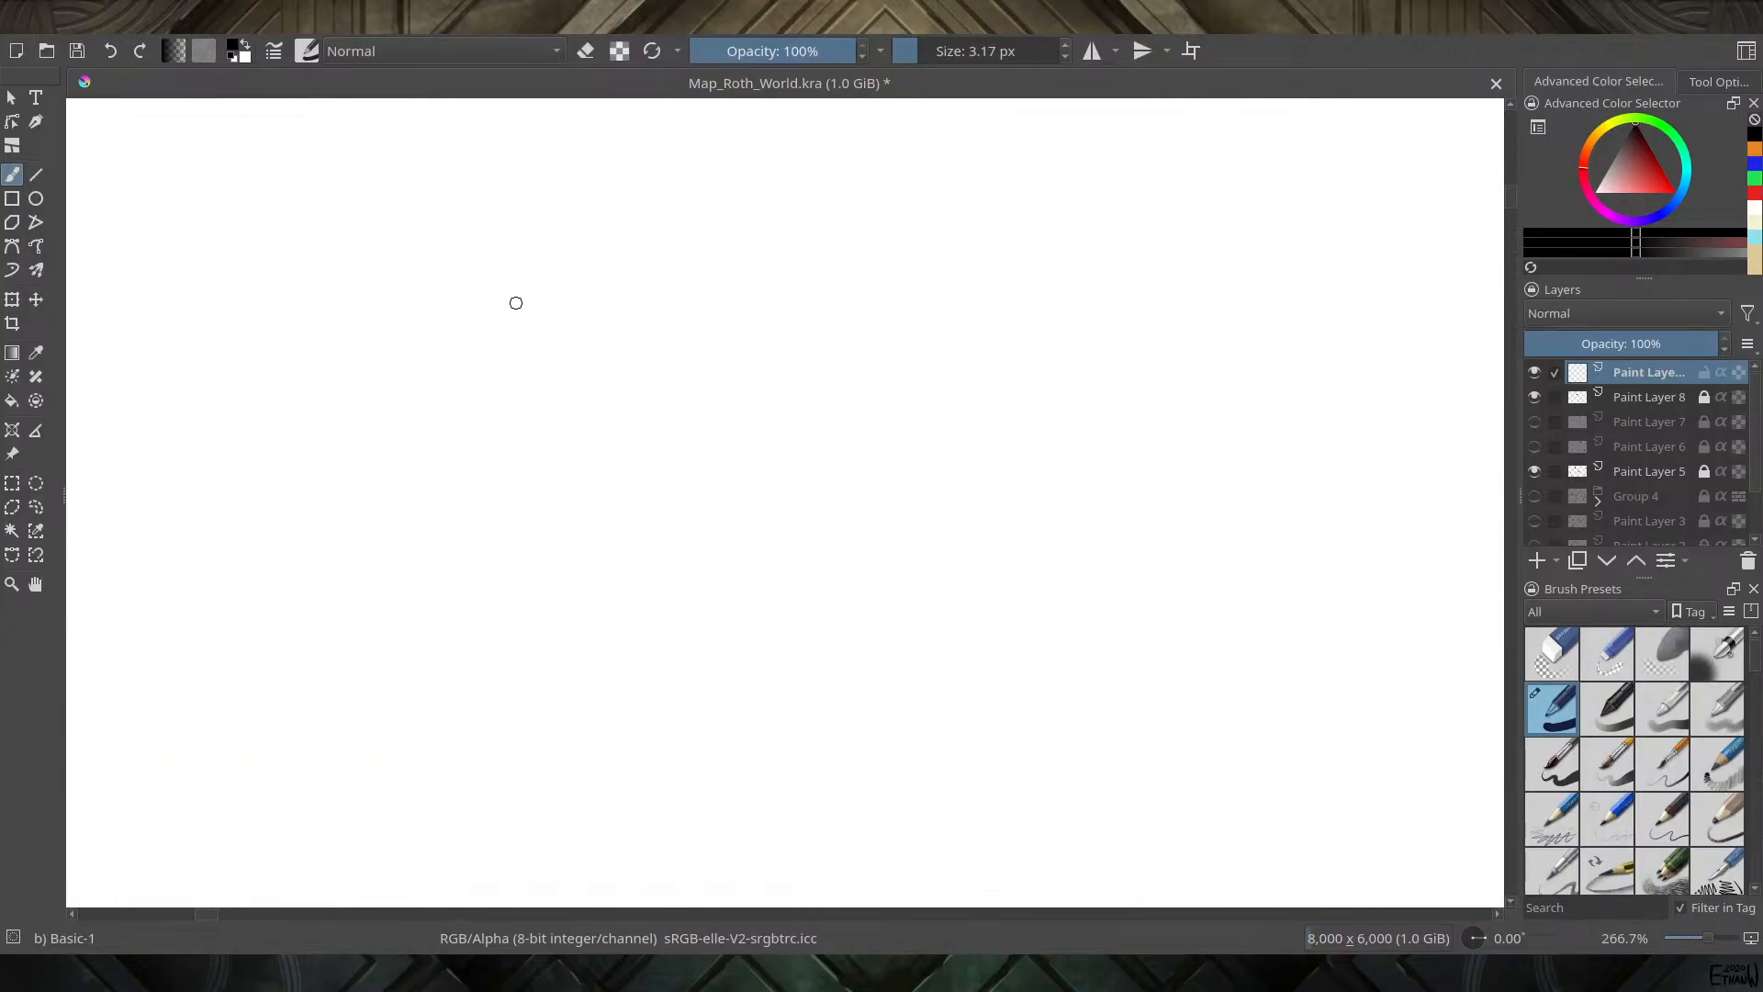
left_click_drag(568, 368, 654, 369)
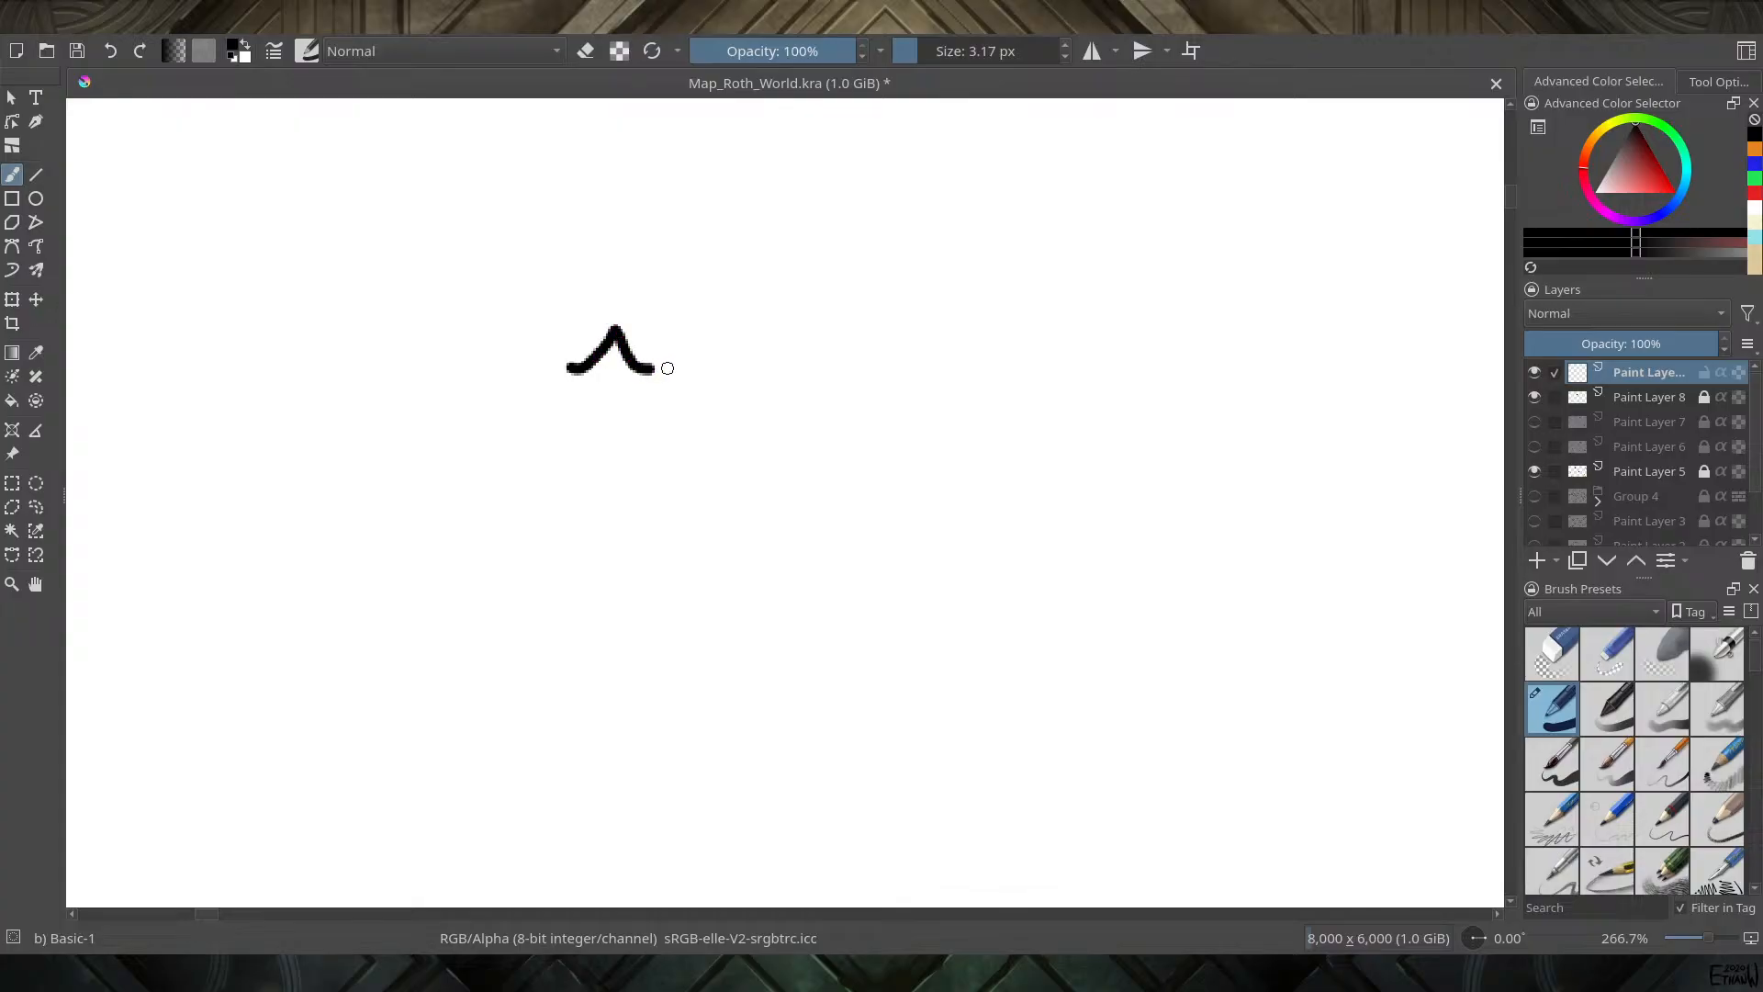
scroll(644, 378, "down", 1)
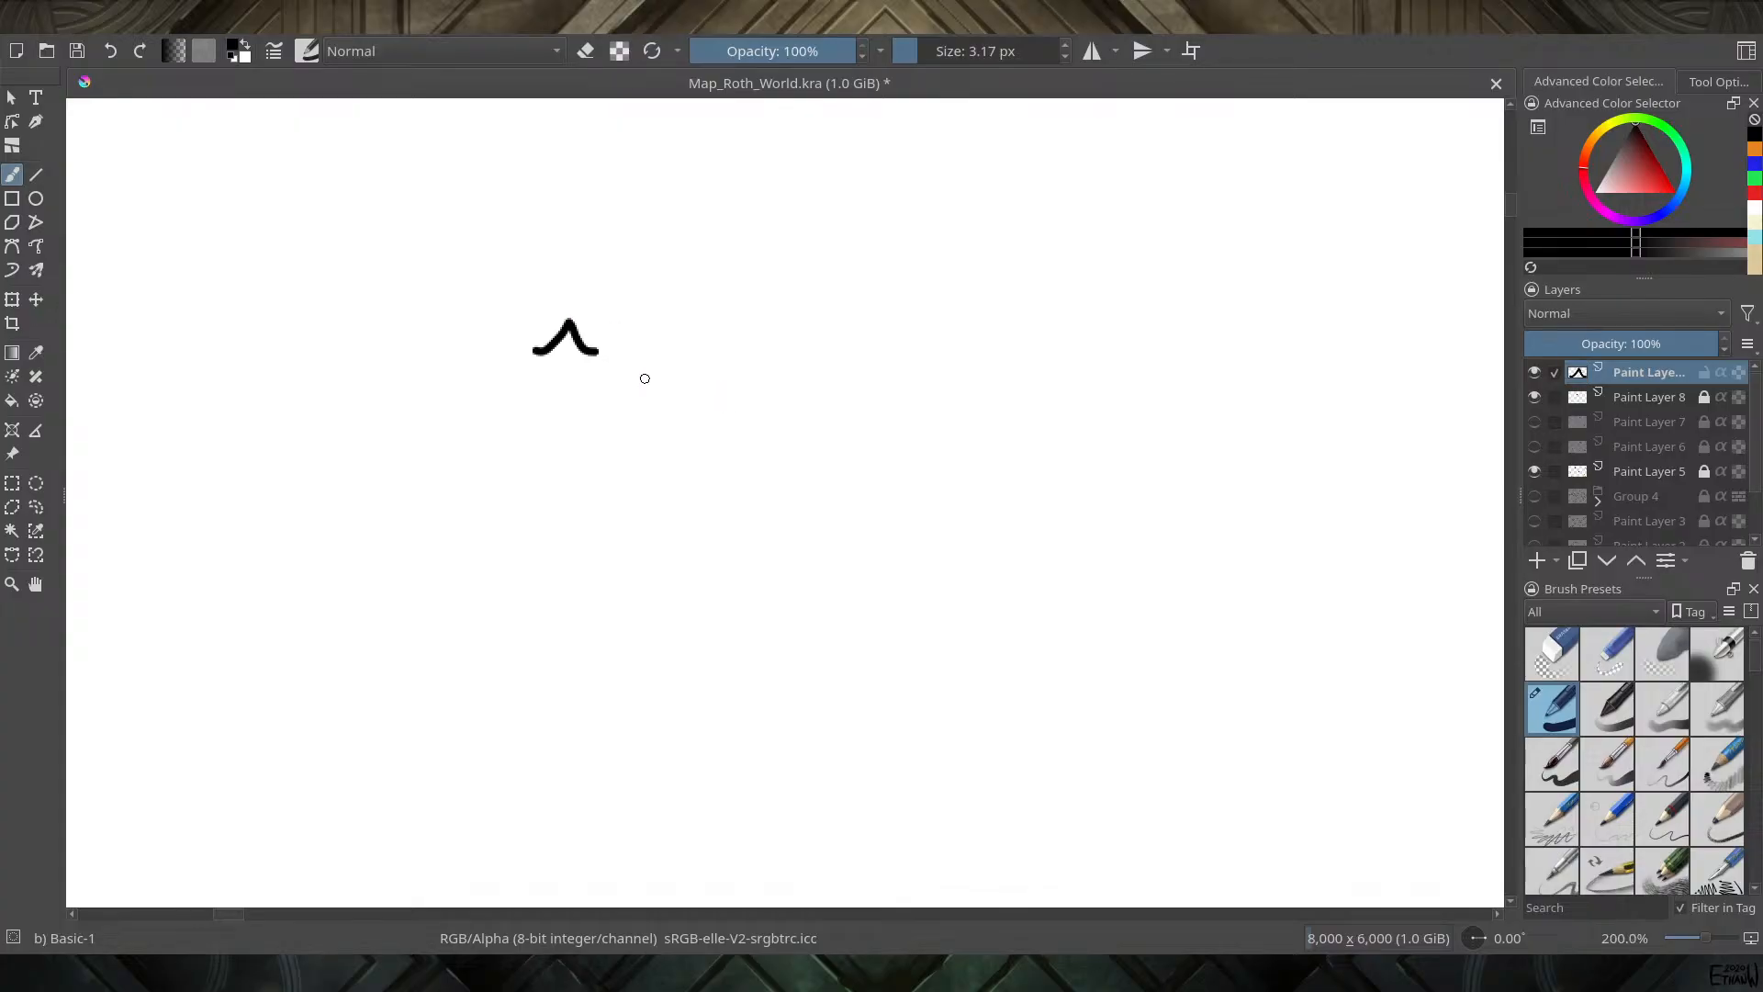
scroll(553, 390, "down", 1)
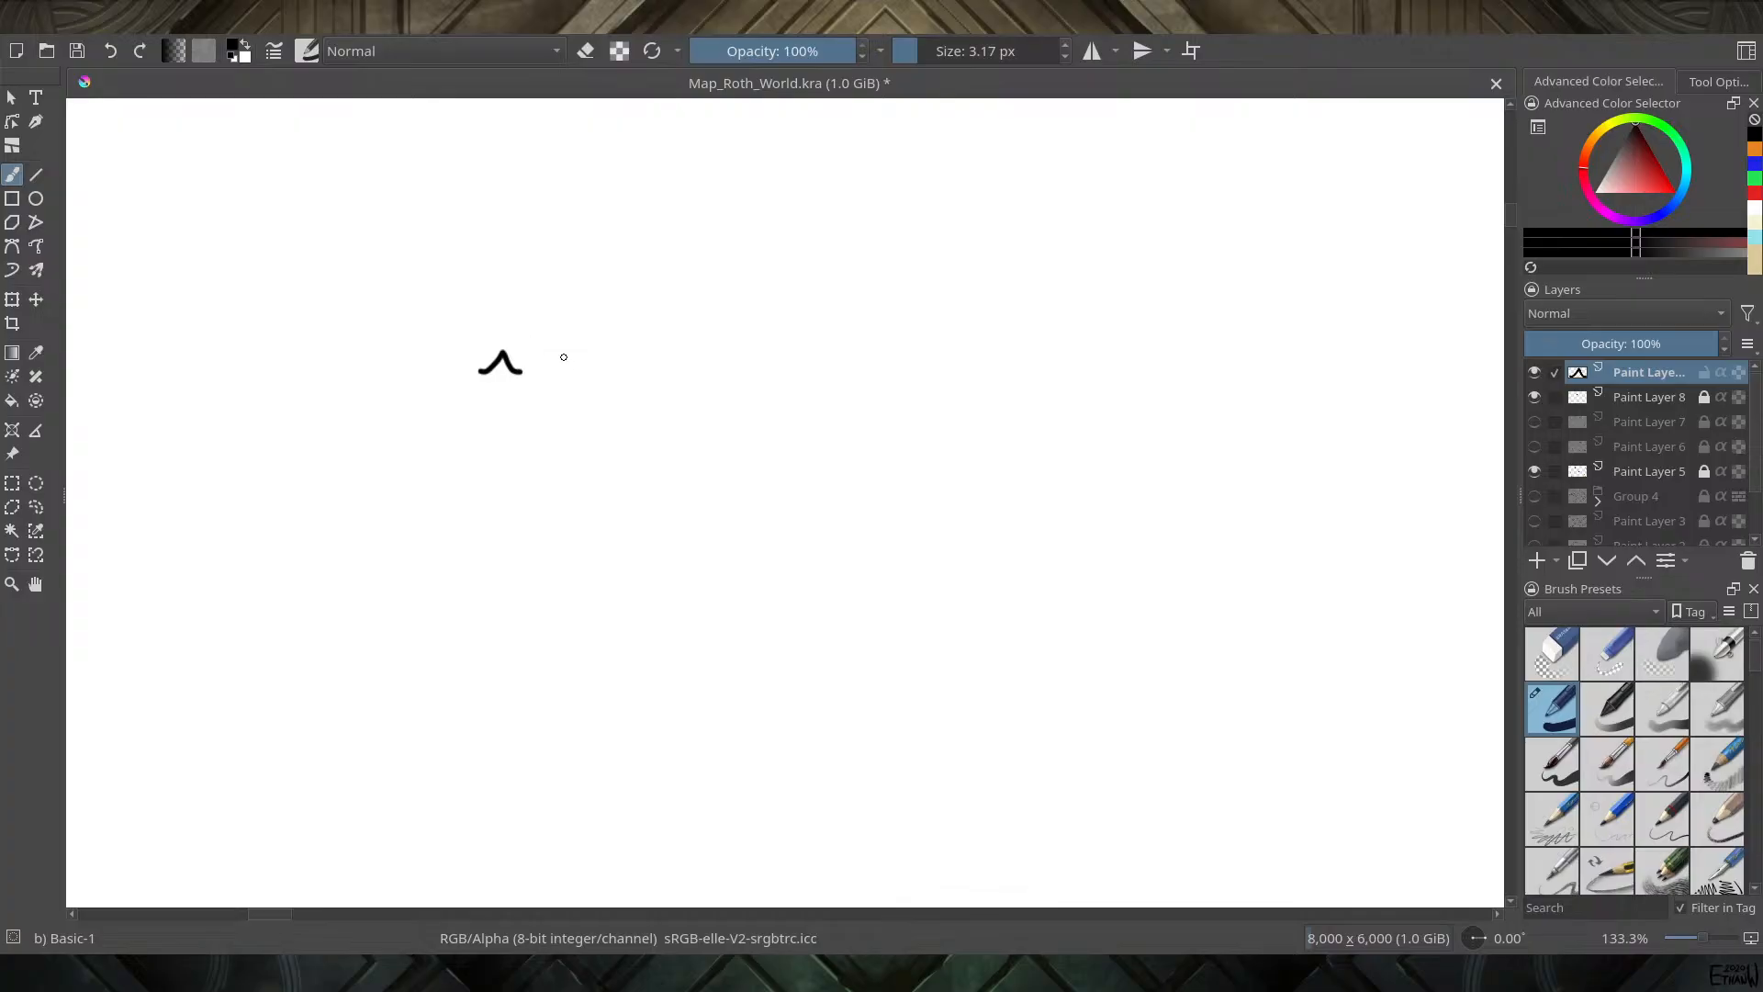
mouse_move(562, 378)
left_mouse_down()
mouse_move(586, 338)
mouse_move(616, 378)
left_mouse_up()
mouse_move(445, 458)
left_mouse_down()
mouse_move(476, 424)
mouse_move(507, 461)
left_mouse_up()
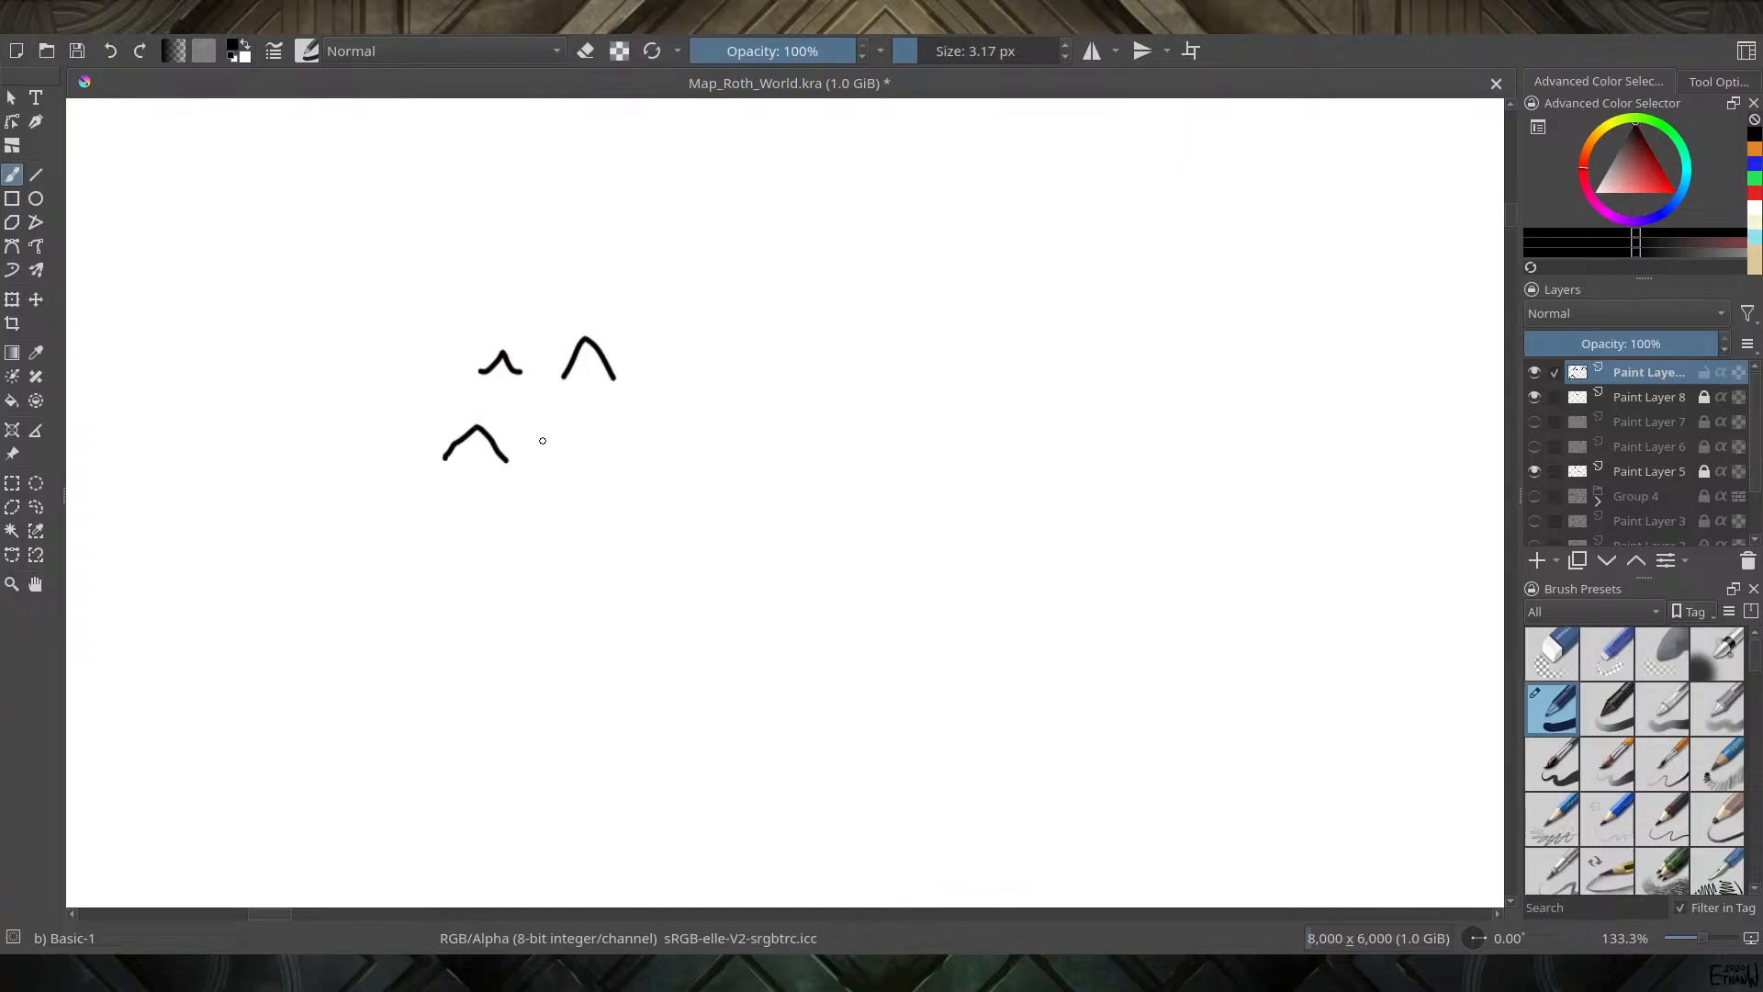
mouse_move(540, 455)
left_mouse_down()
mouse_move(575, 418)
mouse_move(620, 459)
left_mouse_up()
Reduce the brush size to 1.17 px and add a thin inner ridge line to the last test peak
left_click(1065, 57)
left_click(1065, 56)
key("ctrl+z")
left_click_drag(578, 433, 576, 454)
scroll(585, 512, "down", 4)
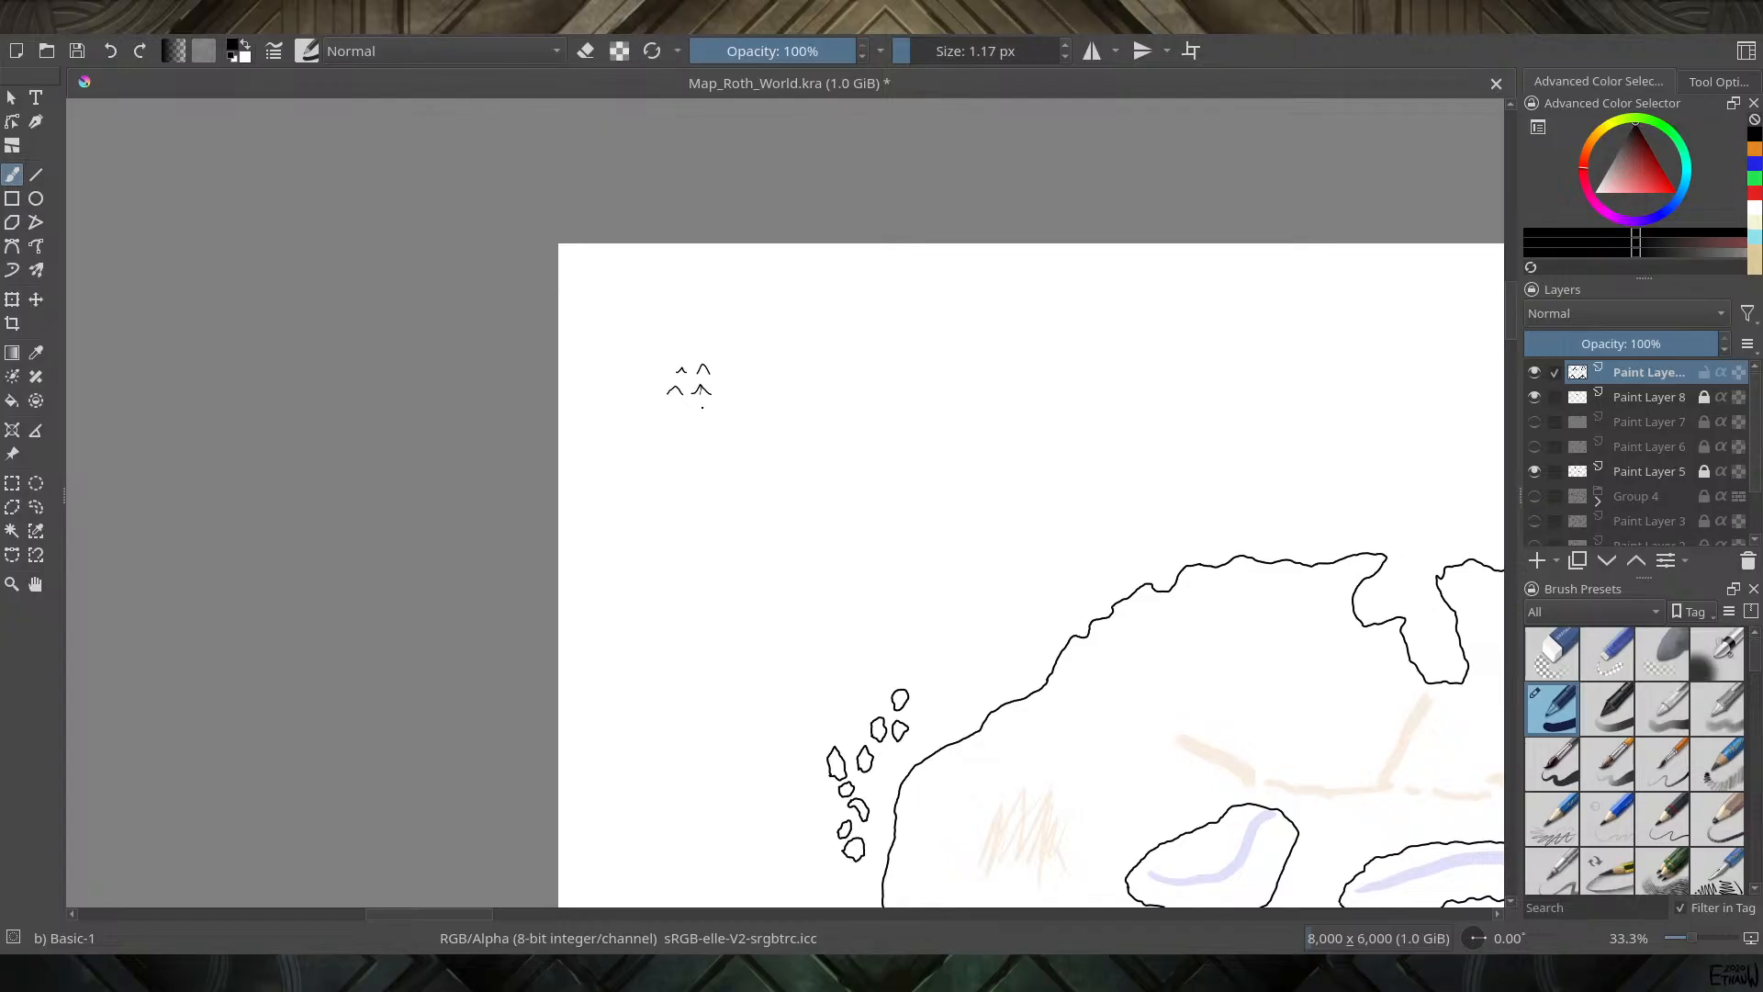
scroll(863, 515, "up", 1)
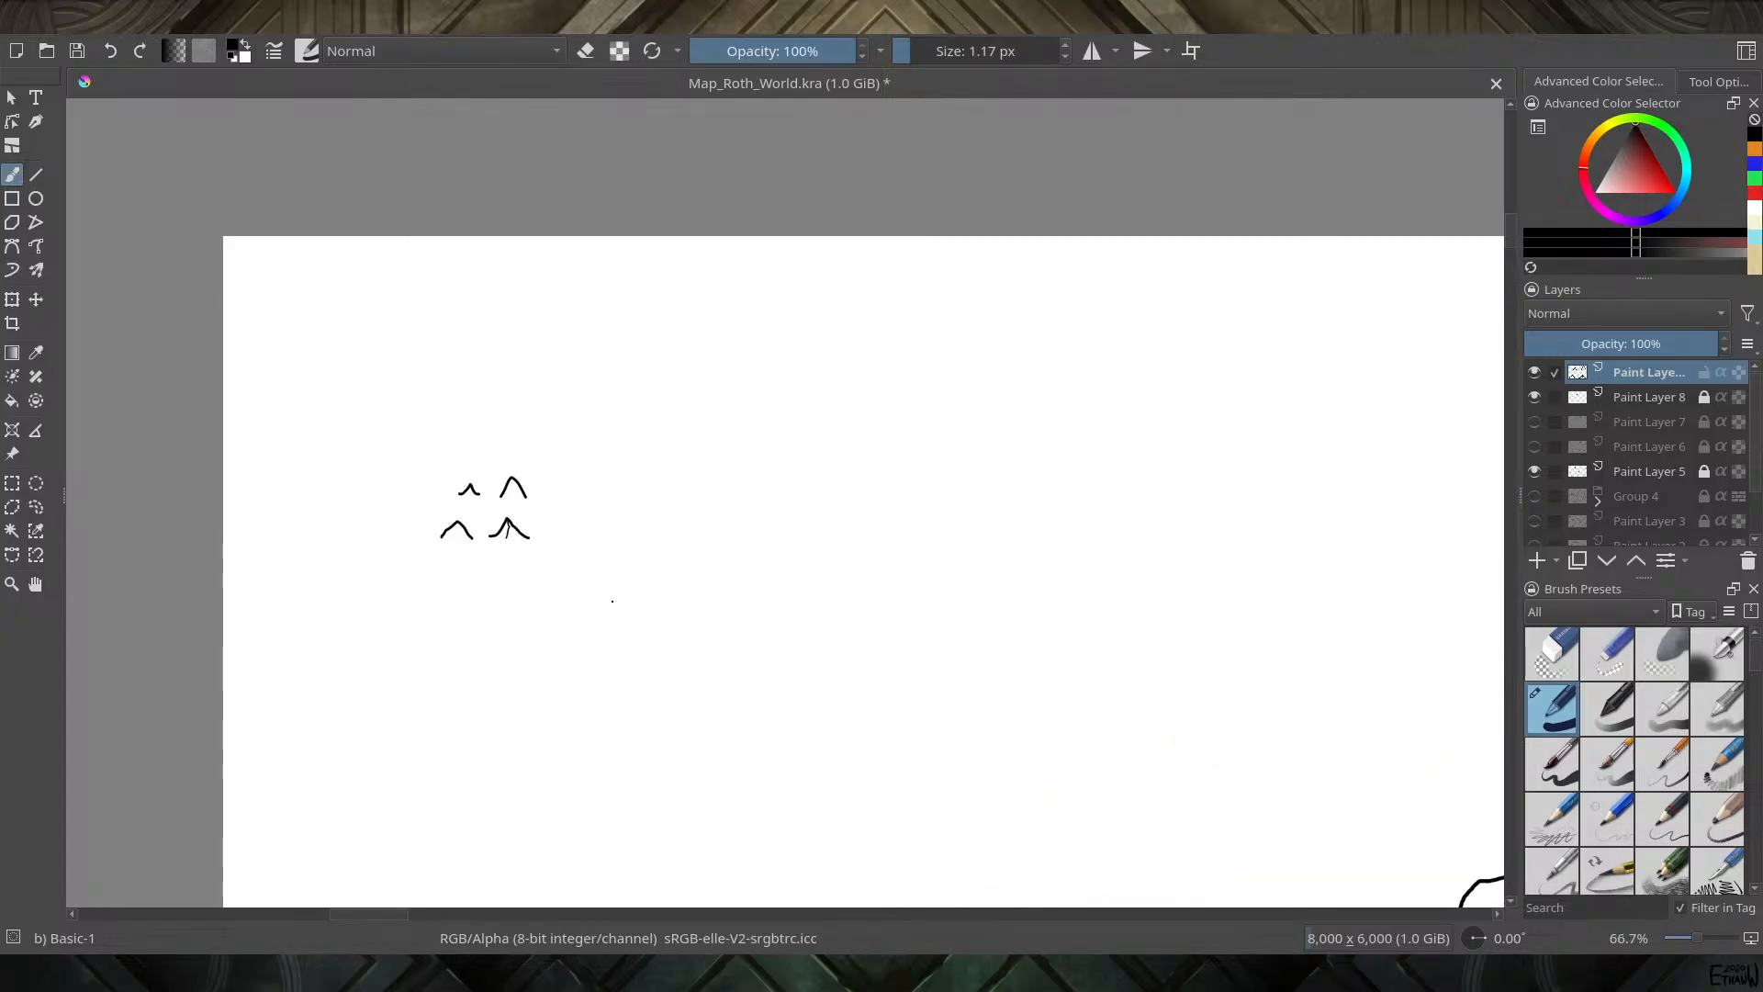
scroll(488, 549, "up", 2)
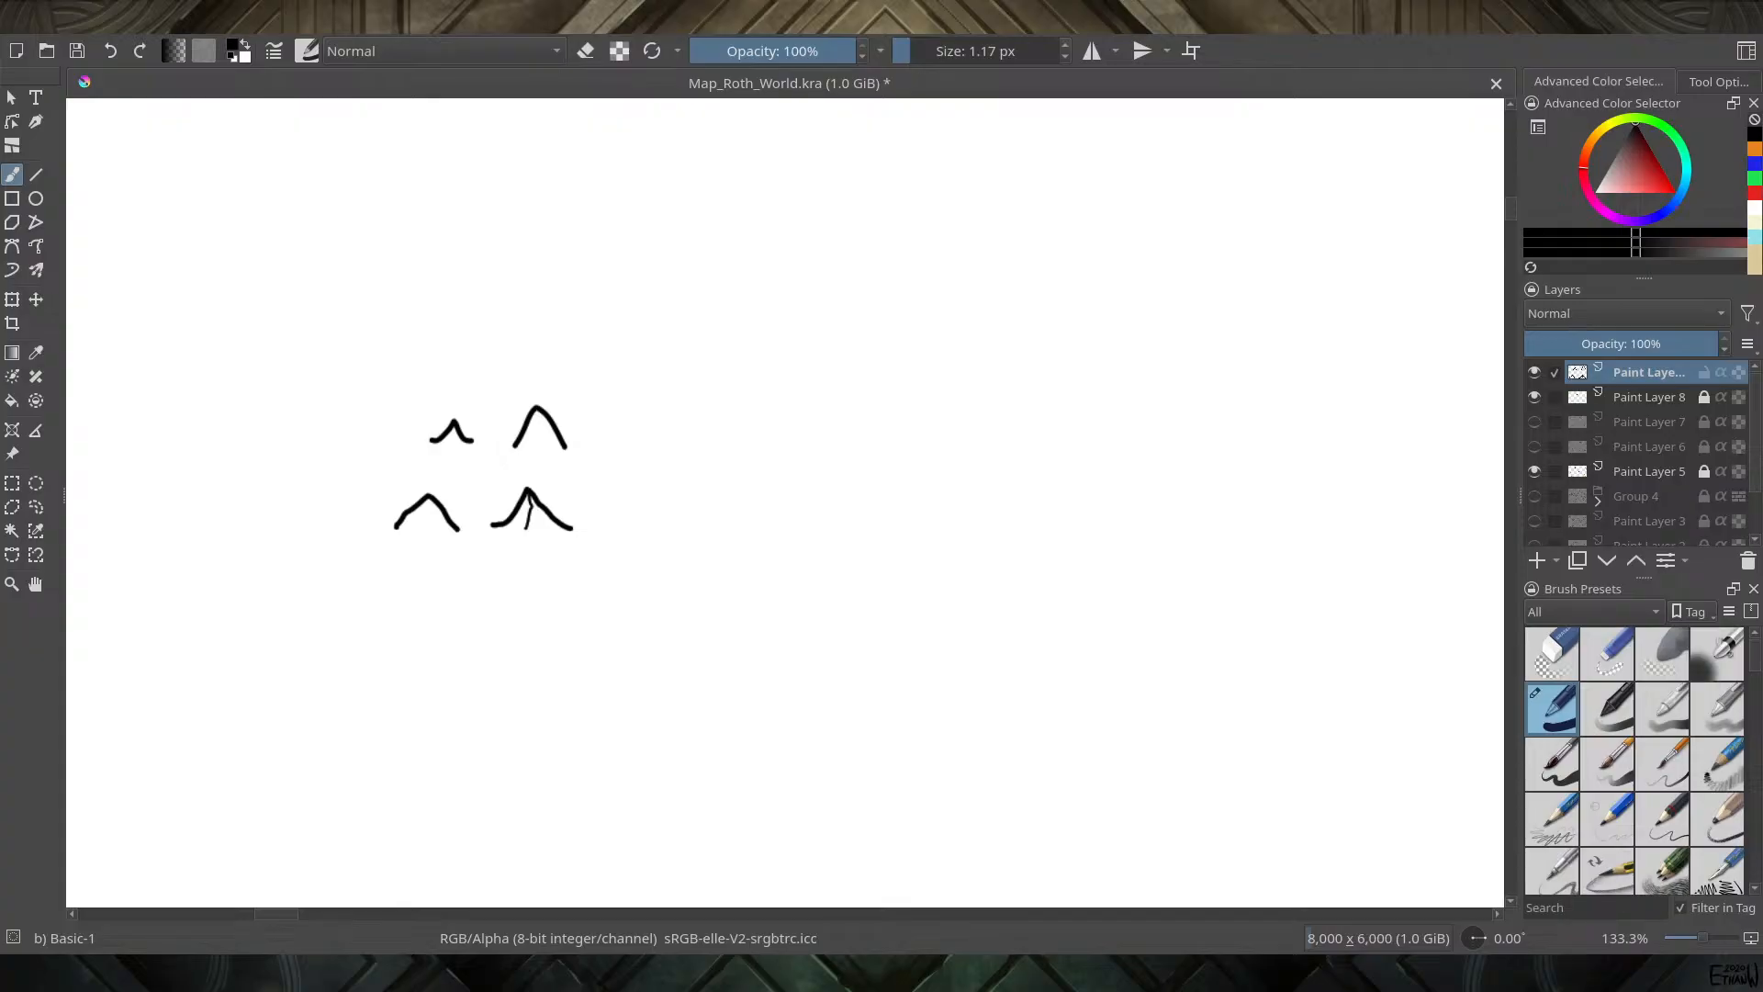
Erase all the test peaks using the brush in eraser mode at 10.17 px
left_click(1065, 45)
left_click(1065, 45)
key("e")
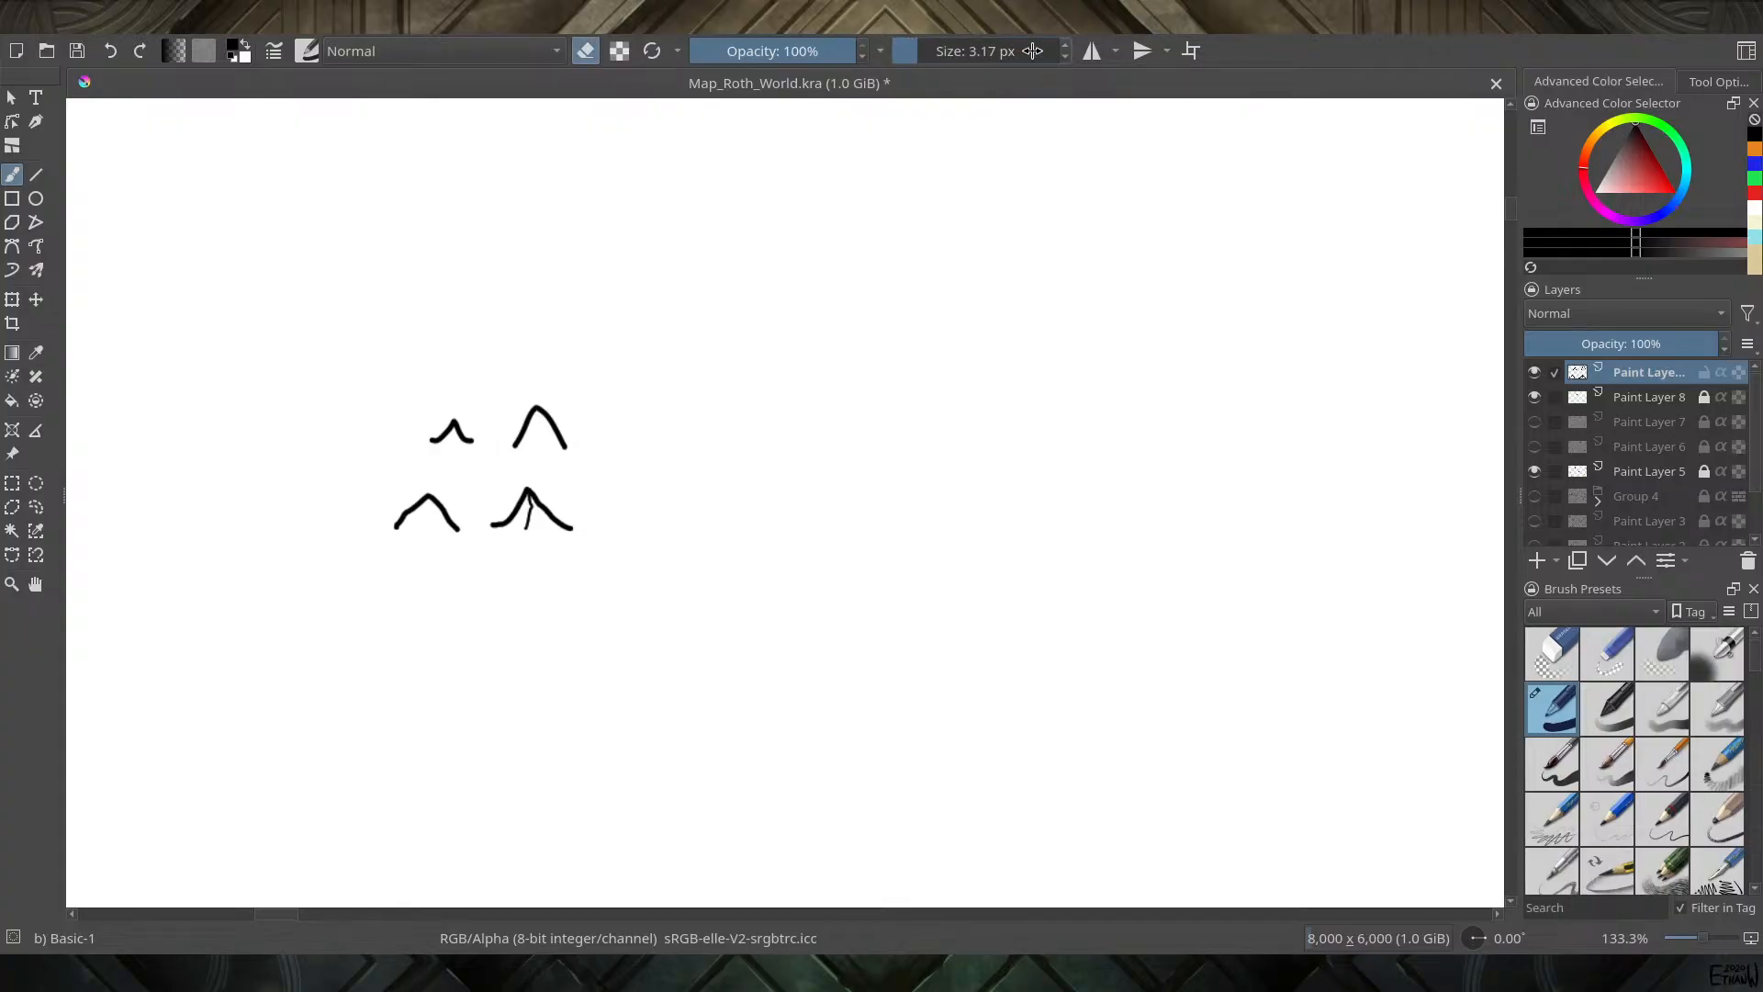
left_click(1066, 45)
left_click(1066, 45)
left_click(1066, 45)
left_click(1066, 45)
left_click(1066, 45)
left_click(1066, 45)
left_click(1066, 45)
mouse_move(465, 441)
left_mouse_down()
mouse_move(426, 463)
mouse_move(422, 533)
mouse_move(395, 497)
mouse_move(429, 494)
mouse_move(413, 499)
mouse_move(432, 541)
mouse_move(437, 480)
mouse_move(451, 522)
mouse_move(448, 545)
mouse_move(424, 421)
mouse_move(478, 431)
mouse_move(450, 540)
mouse_move(577, 534)
mouse_move(521, 473)
mouse_move(541, 527)
mouse_move(503, 512)
mouse_move(508, 448)
mouse_move(548, 414)
mouse_move(563, 460)
left_mouse_up()
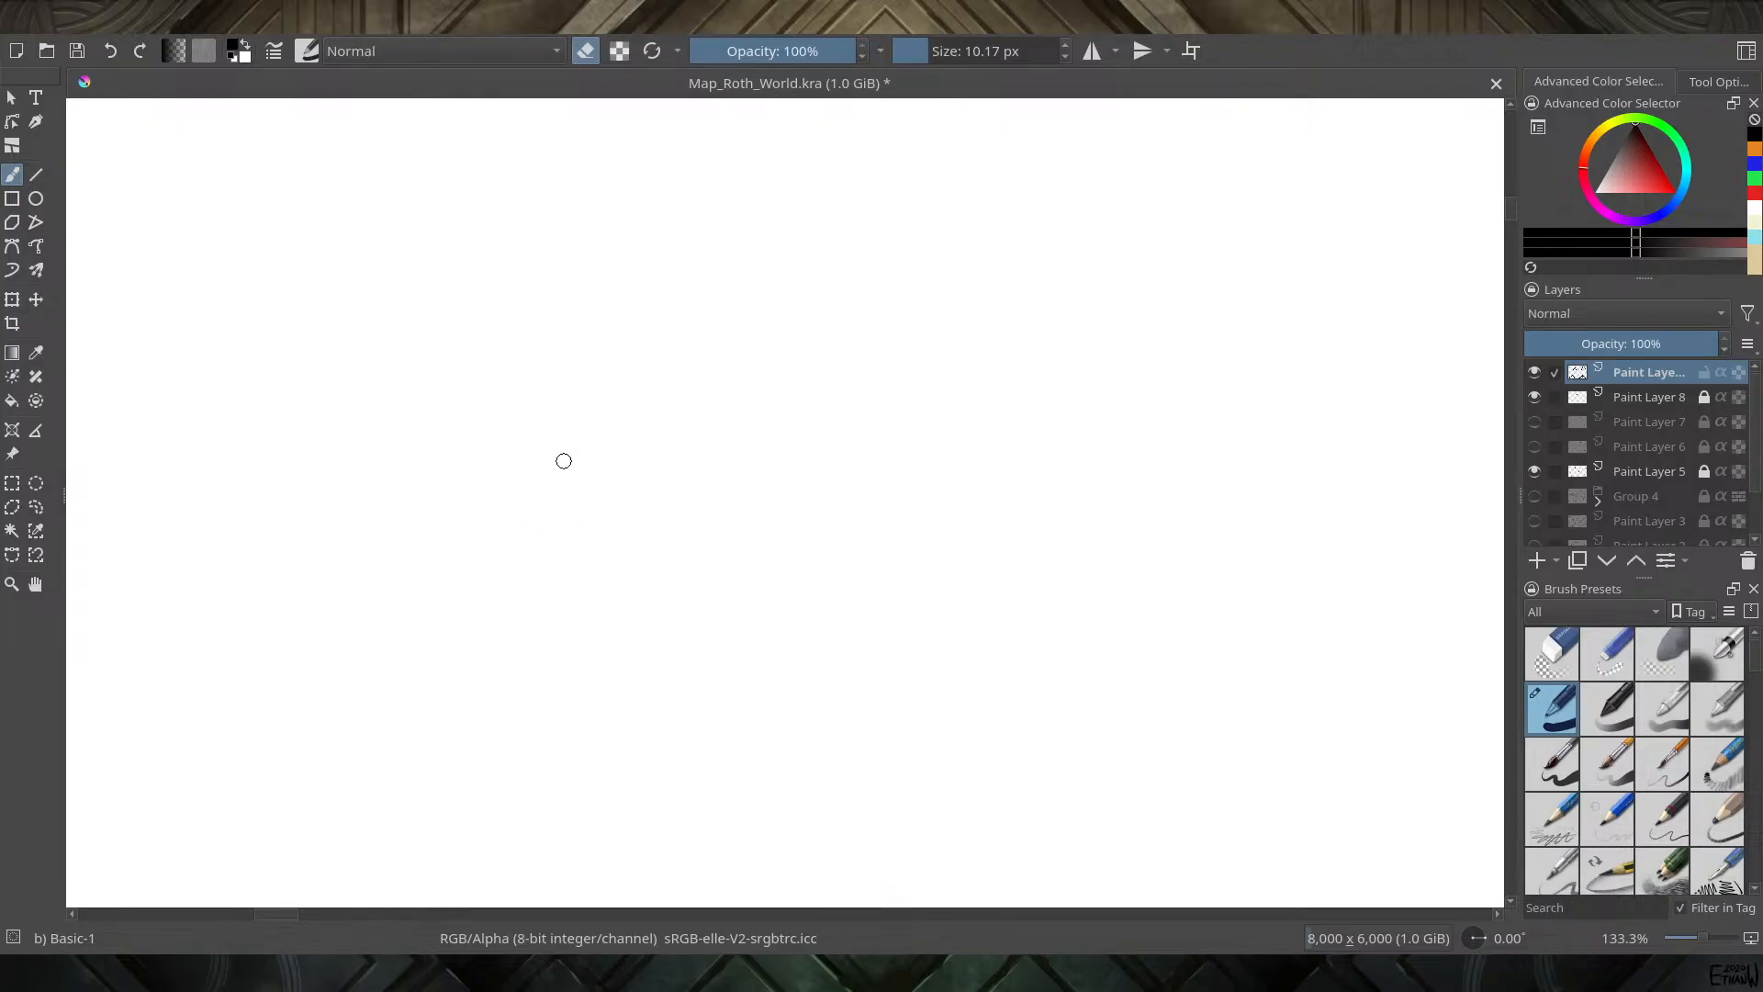
Restore the brush to painting at 3.17 px and draw three mountain peaks down the upper end of the northern mountain marking
scroll(703, 566, "down", 4)
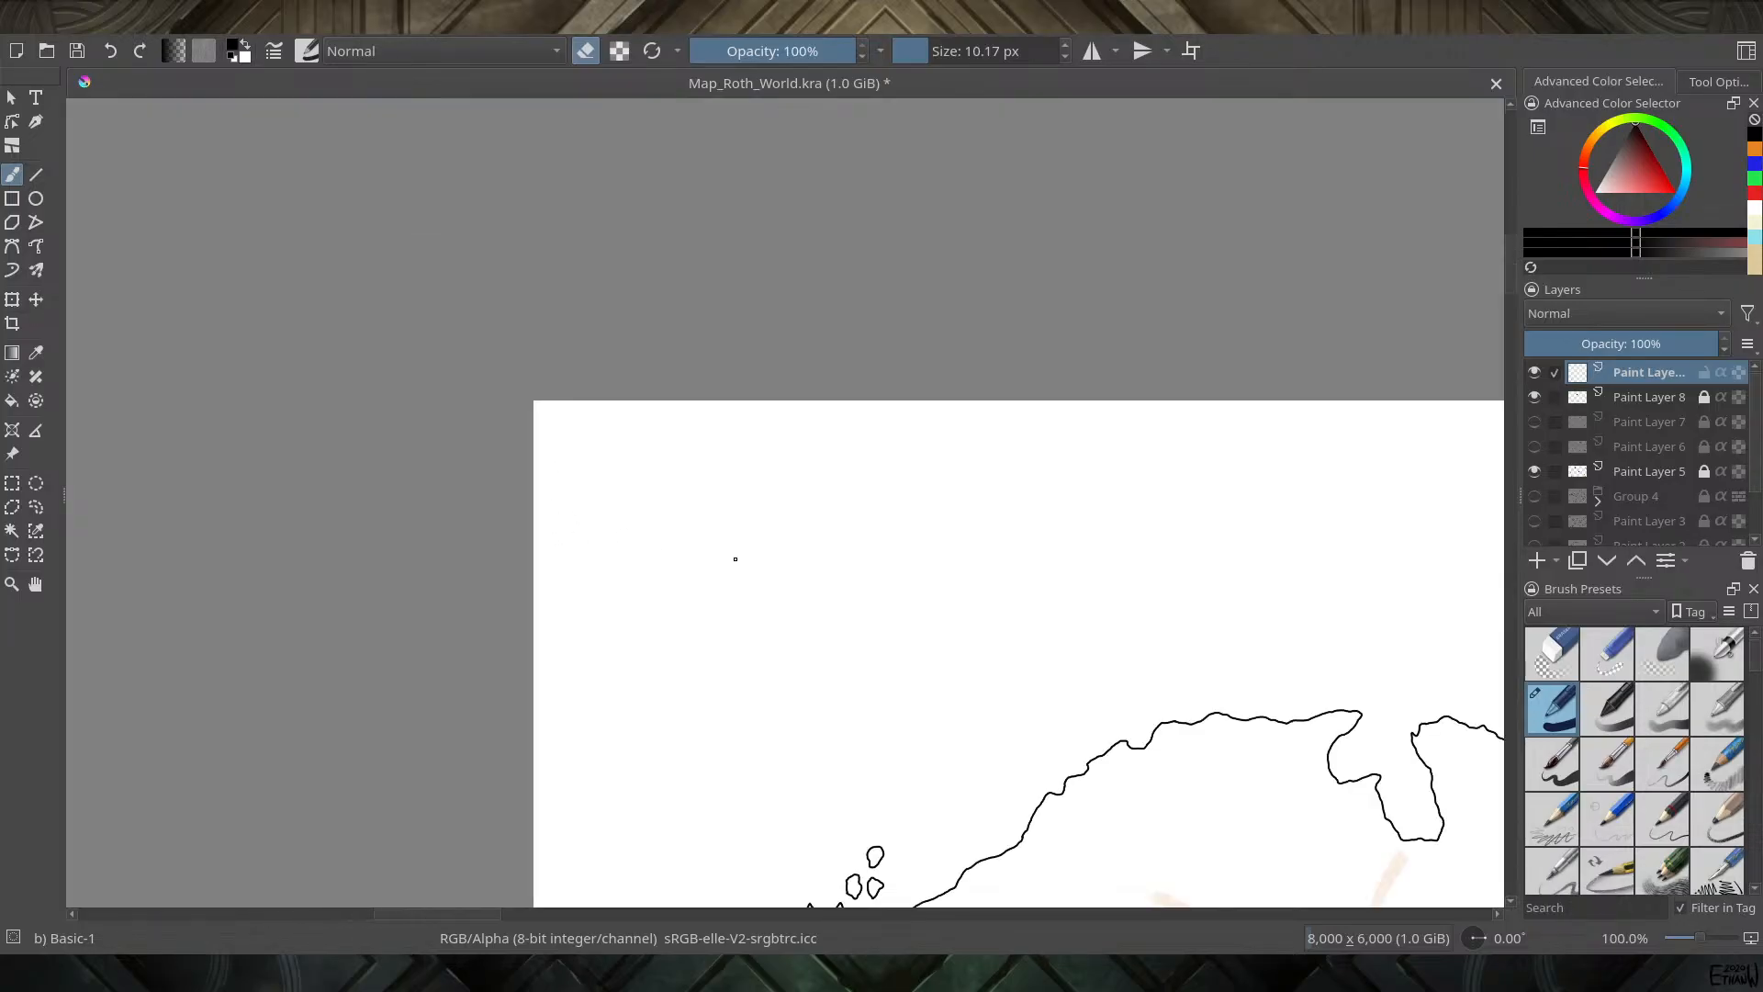
left_click(1065, 58)
left_click(1065, 57)
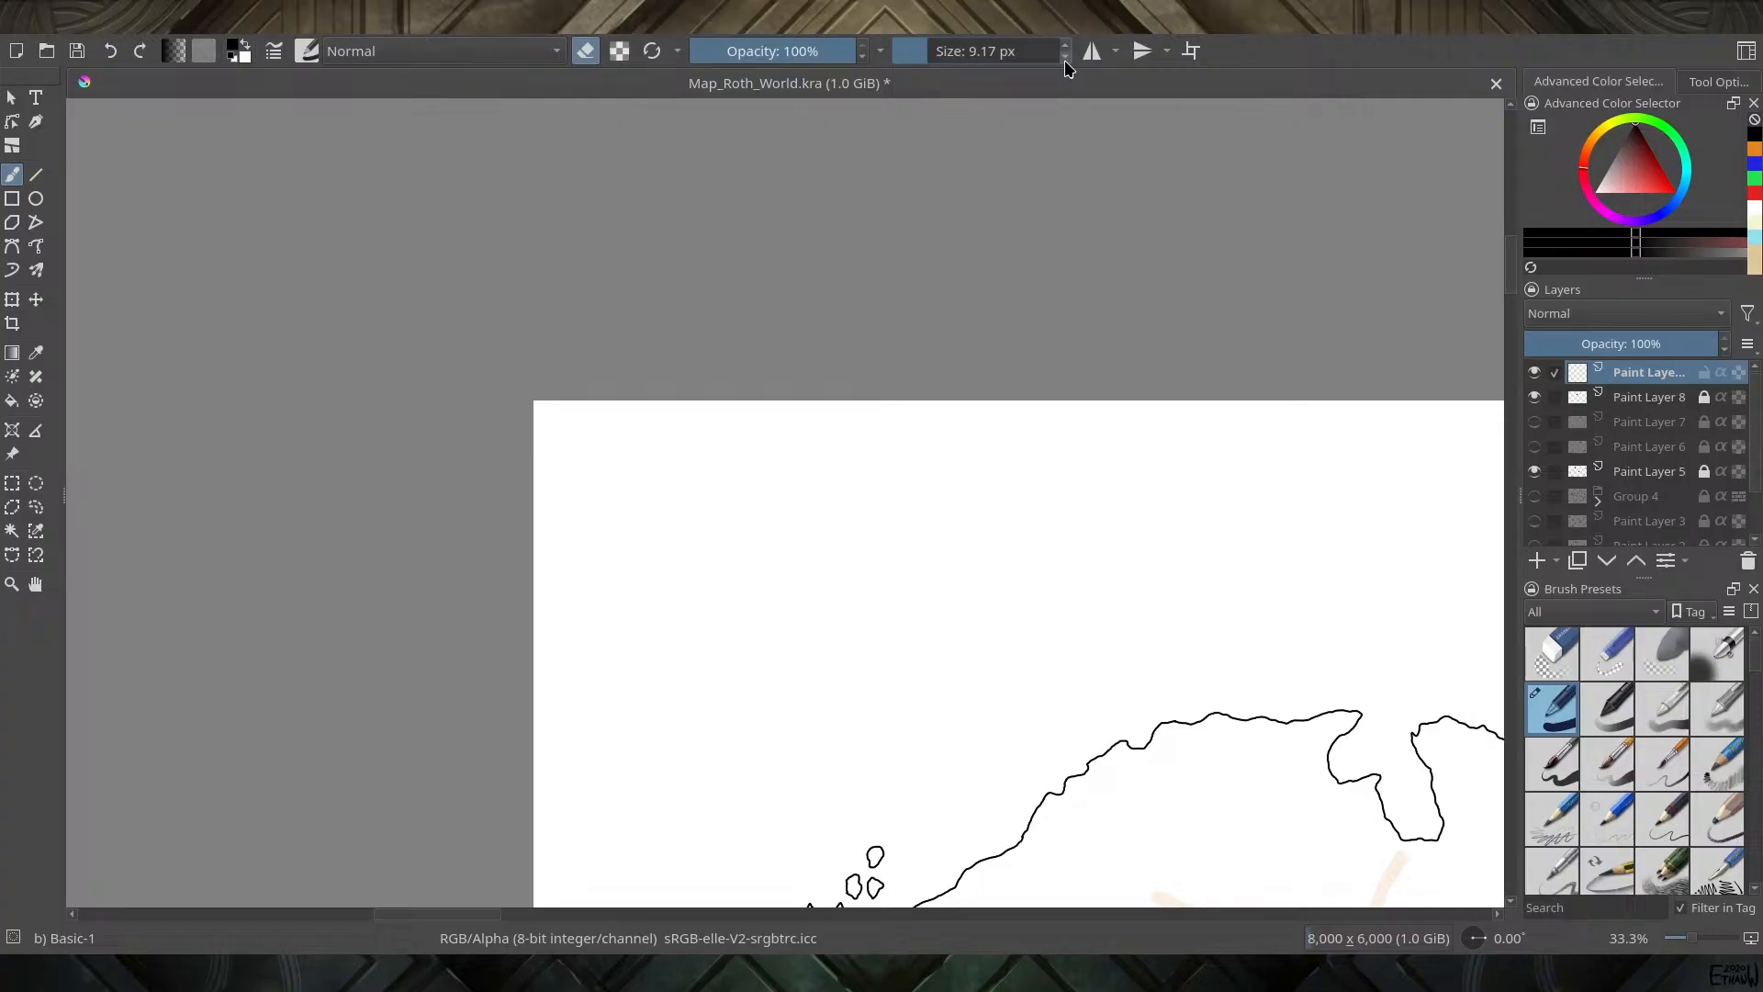
left_click(1065, 58)
left_click(1066, 58)
left_click(1065, 58)
scroll(1220, 698, "down", 2)
scroll(1313, 794, "up", 3)
scroll(1331, 788, "down", 1)
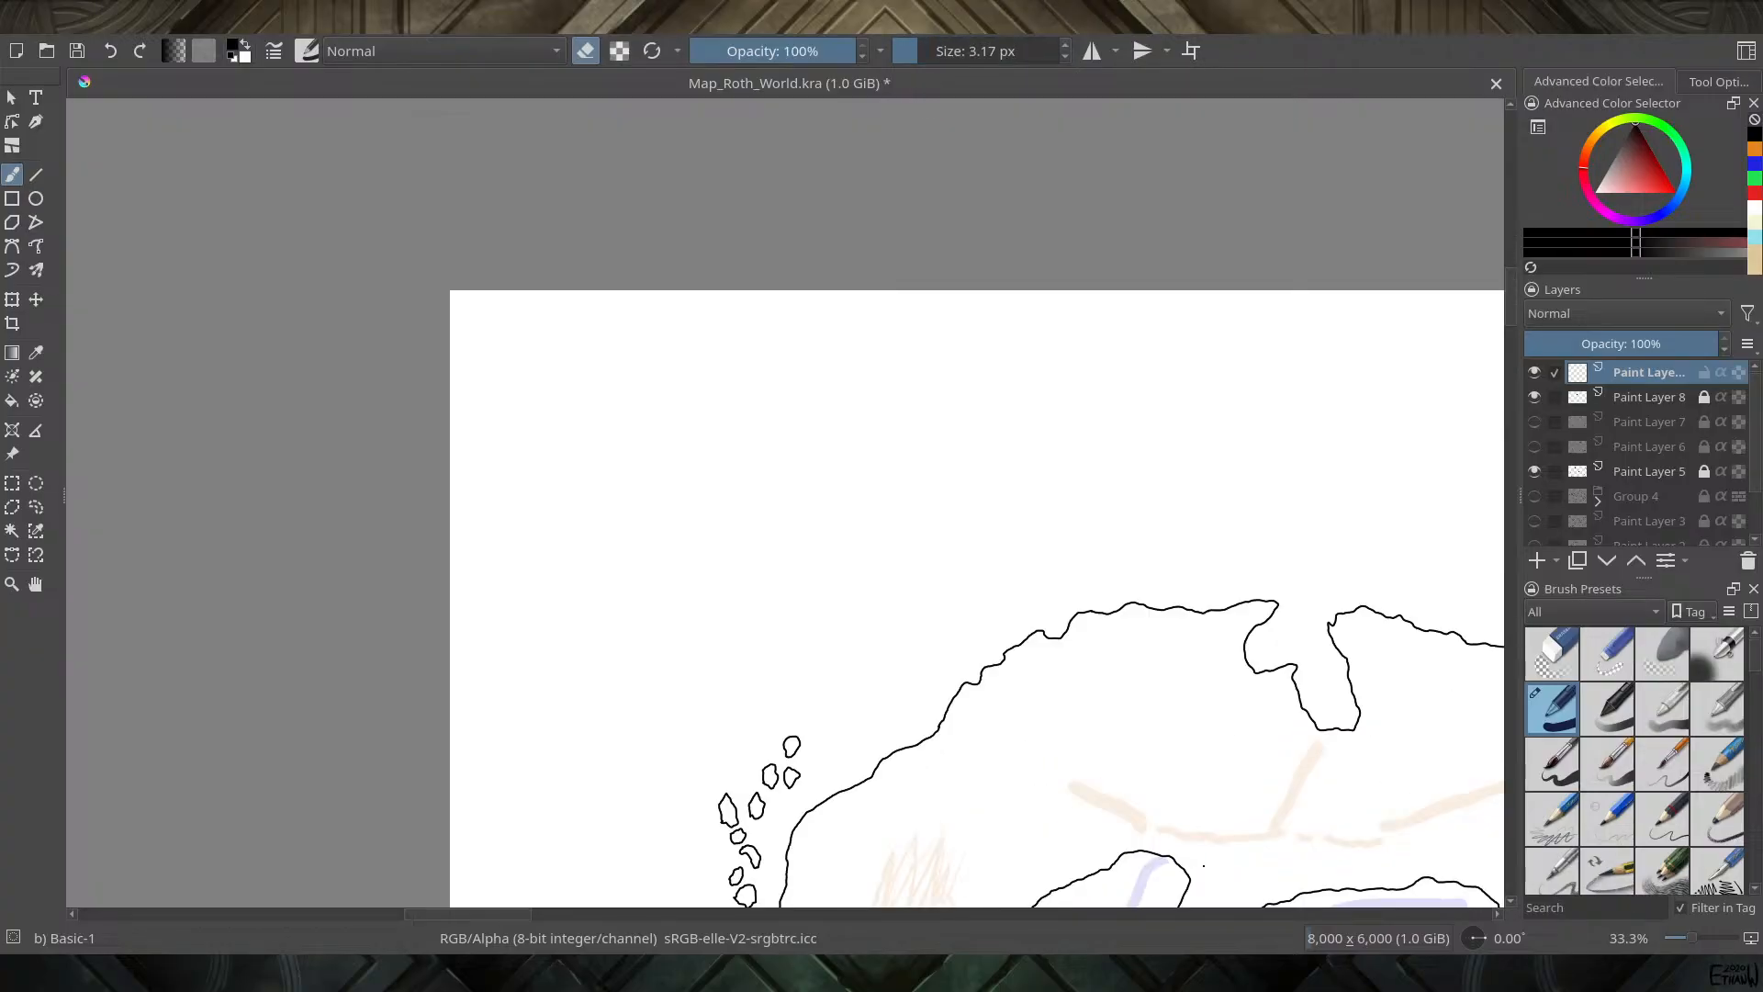
scroll(1203, 865, "up", 4)
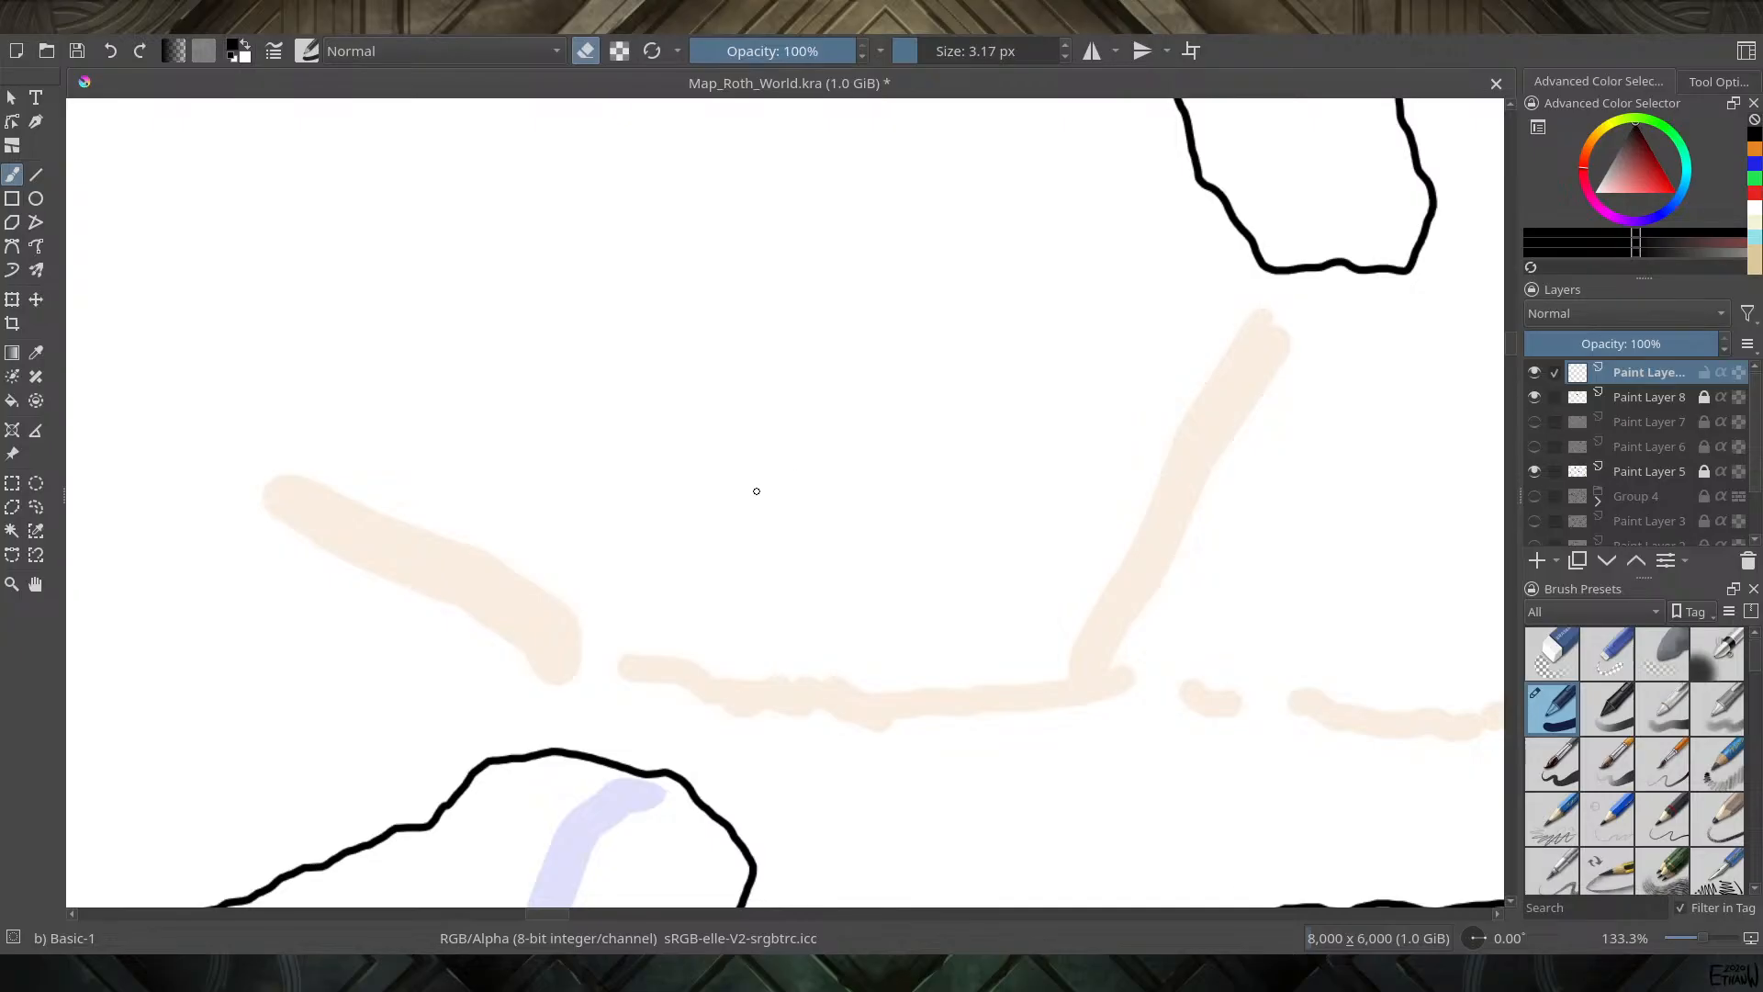
left_click_drag(859, 460, 752, 471)
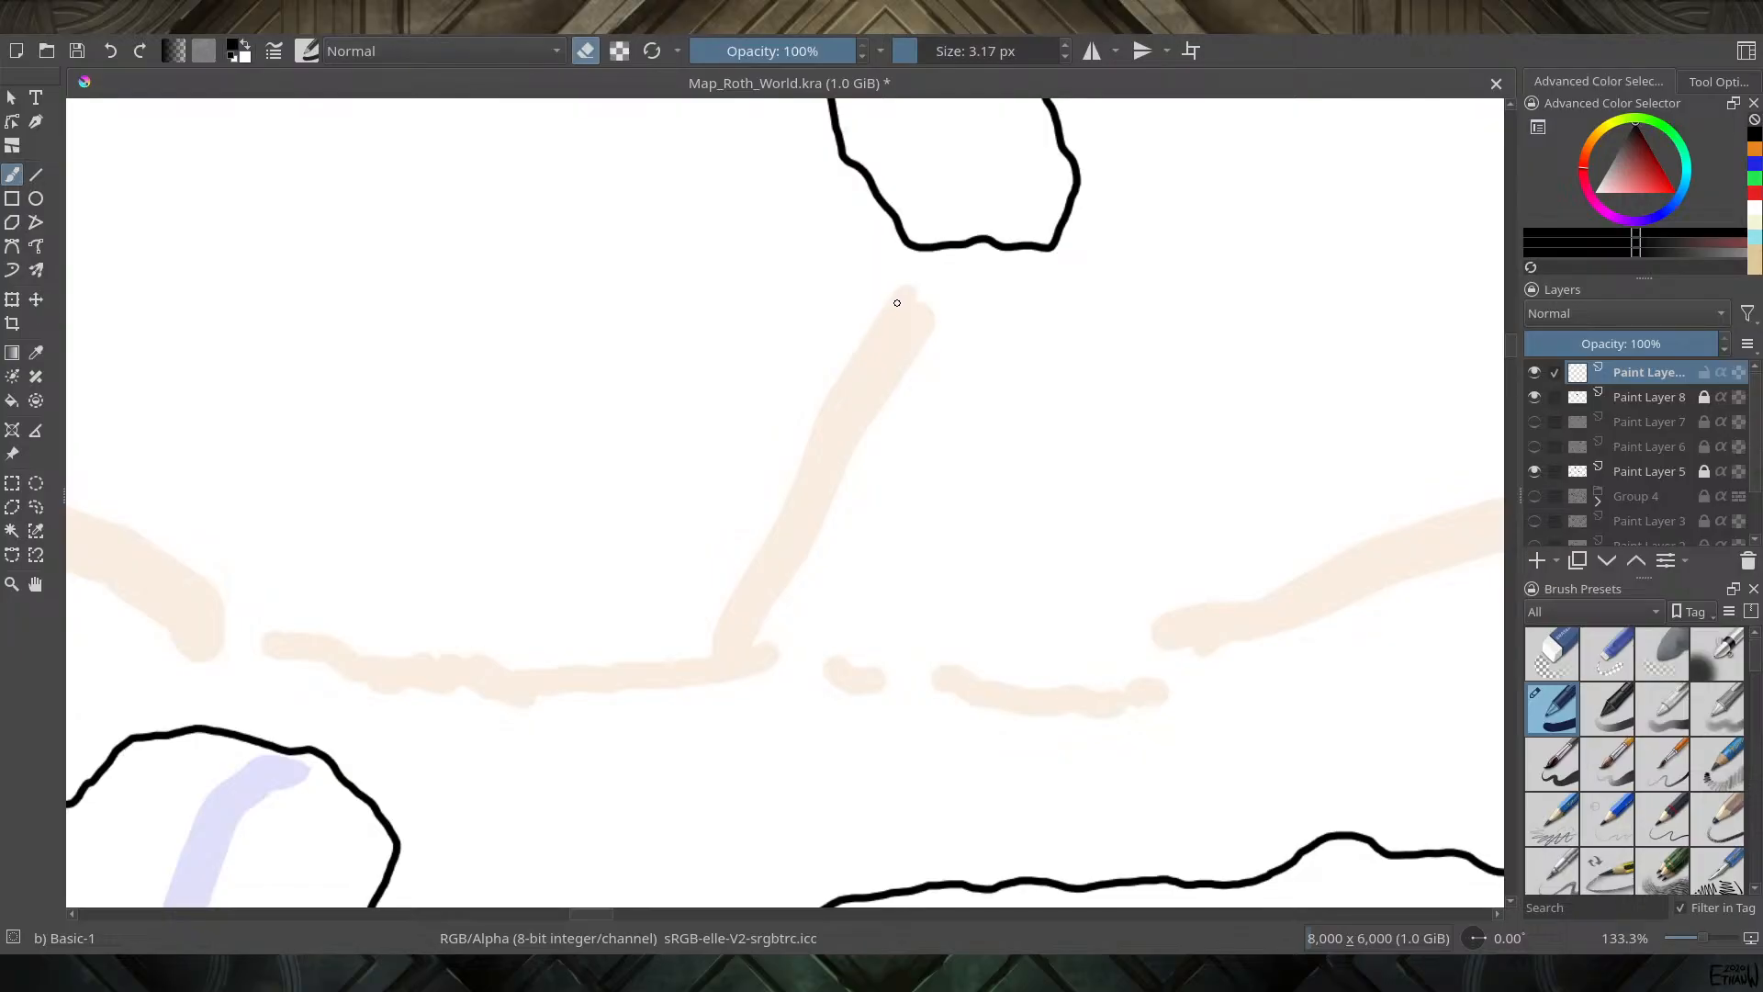
key("e")
mouse_move(892, 296)
left_mouse_down()
mouse_move(915, 275)
mouse_move(945, 304)
mouse_move(888, 322)
mouse_move(927, 340)
left_mouse_up()
mouse_move(843, 367)
left_mouse_down()
mouse_move(873, 349)
mouse_move(907, 382)
left_mouse_up()
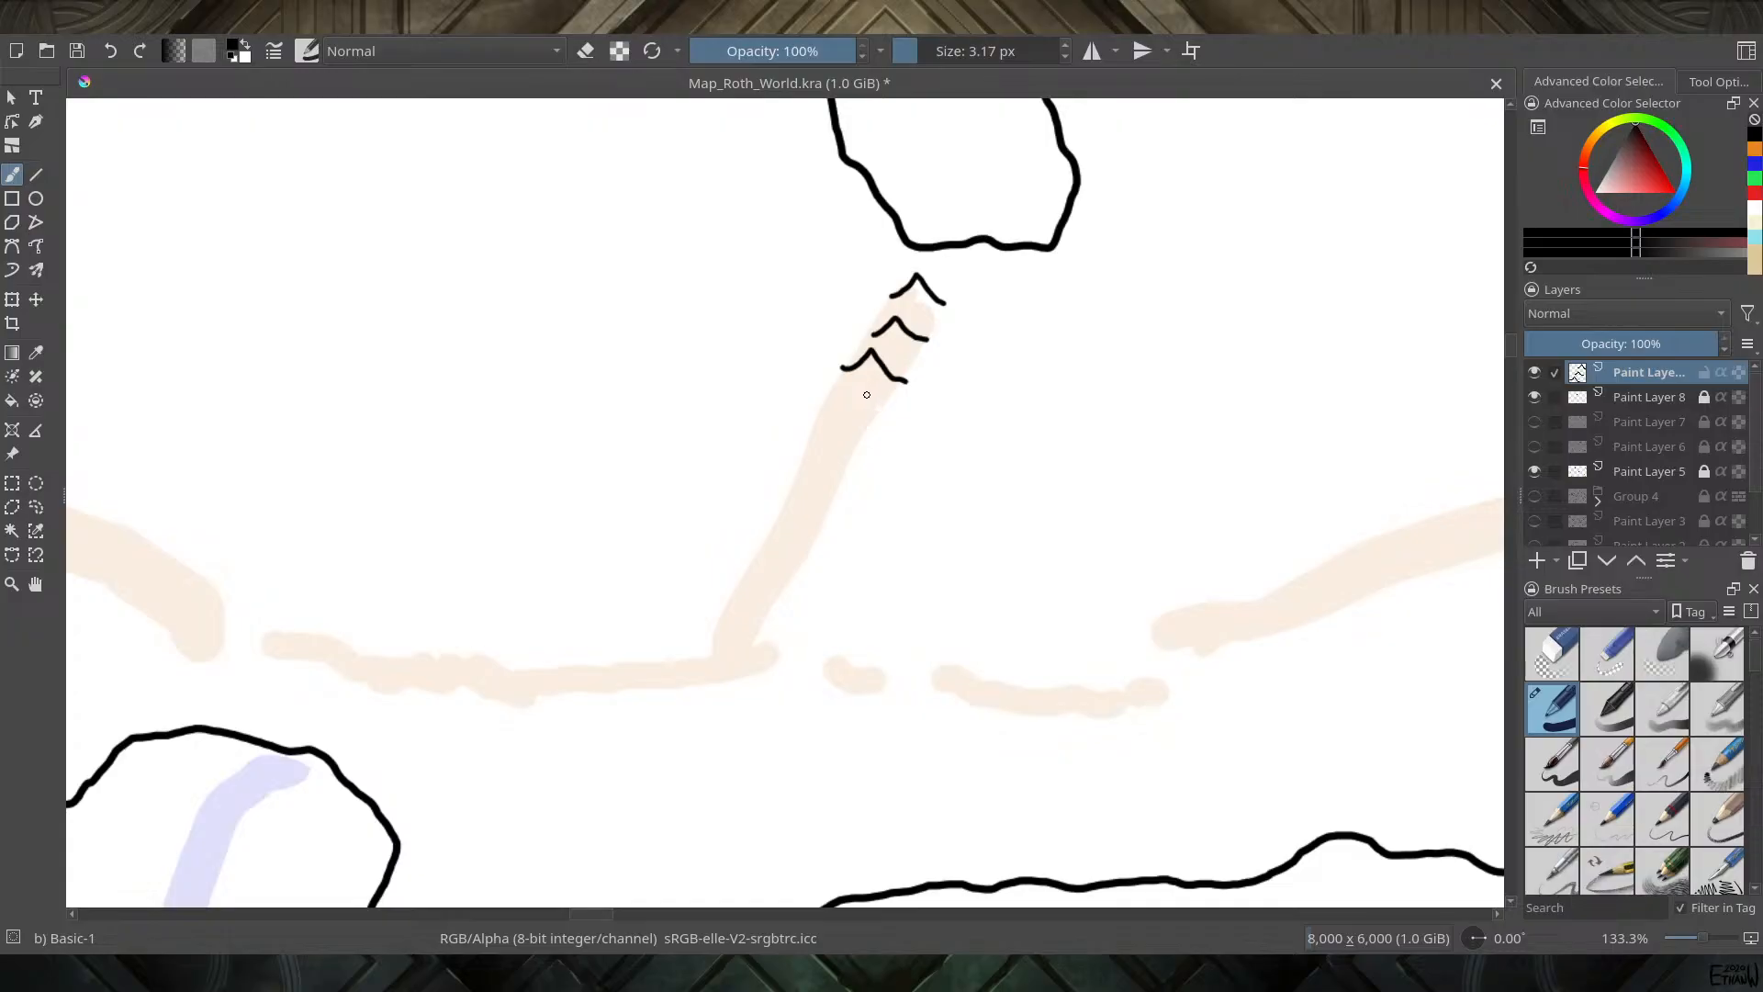
Undo the unwanted peak strokes and extend the row to five peaks along the northern diagonal marking
mouse_move(847, 372)
left_mouse_down()
mouse_move(896, 381)
mouse_move(846, 410)
mouse_move(866, 391)
mouse_move(897, 417)
mouse_move(852, 405)
mouse_move(869, 387)
mouse_move(890, 416)
mouse_move(856, 421)
mouse_move(870, 400)
mouse_move(903, 423)
left_mouse_up()
key("ctrl+z")
key("ctrl+z")
key("ctrl+z")
mouse_move(842, 413)
left_mouse_down()
mouse_move(864, 398)
mouse_move(887, 421)
left_mouse_up()
mouse_move(802, 457)
left_mouse_down()
mouse_move(830, 443)
mouse_move(863, 471)
left_mouse_up()
Continue the peaks down to the base of the diagonal marking, placing one extra peak just east of the row
scroll(851, 474, "down", 5)
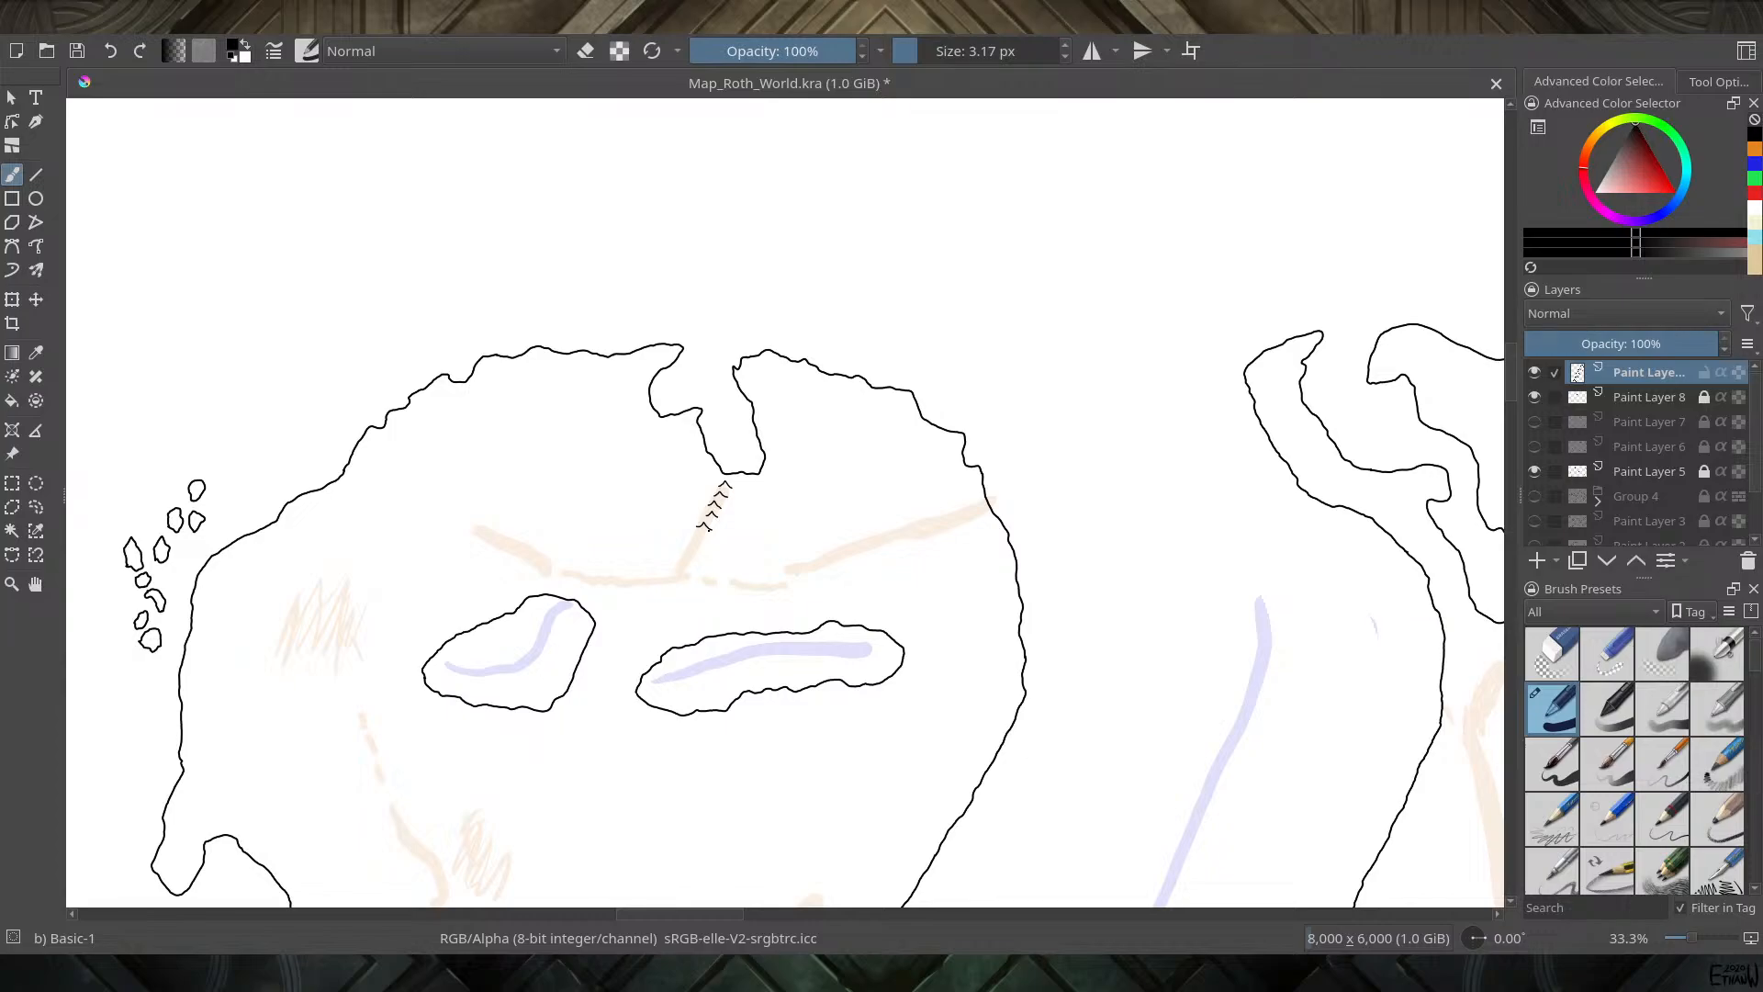
scroll(505, 702, "up", 1)
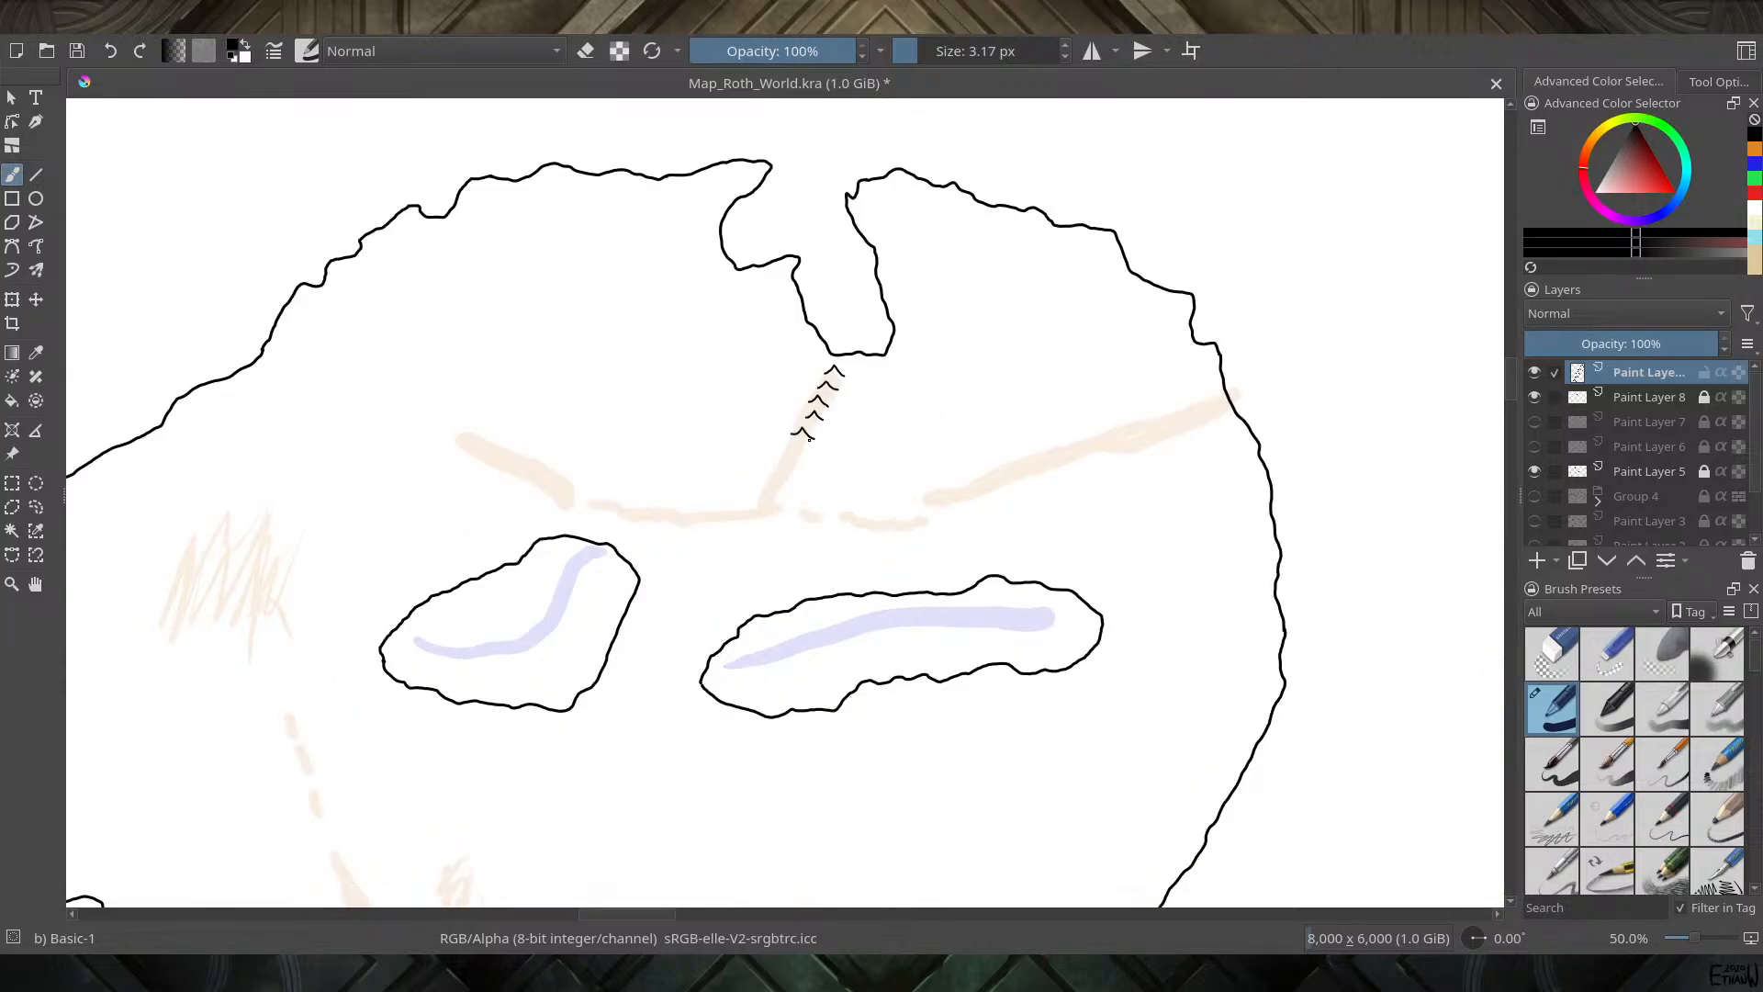
scroll(810, 438, "up", 1)
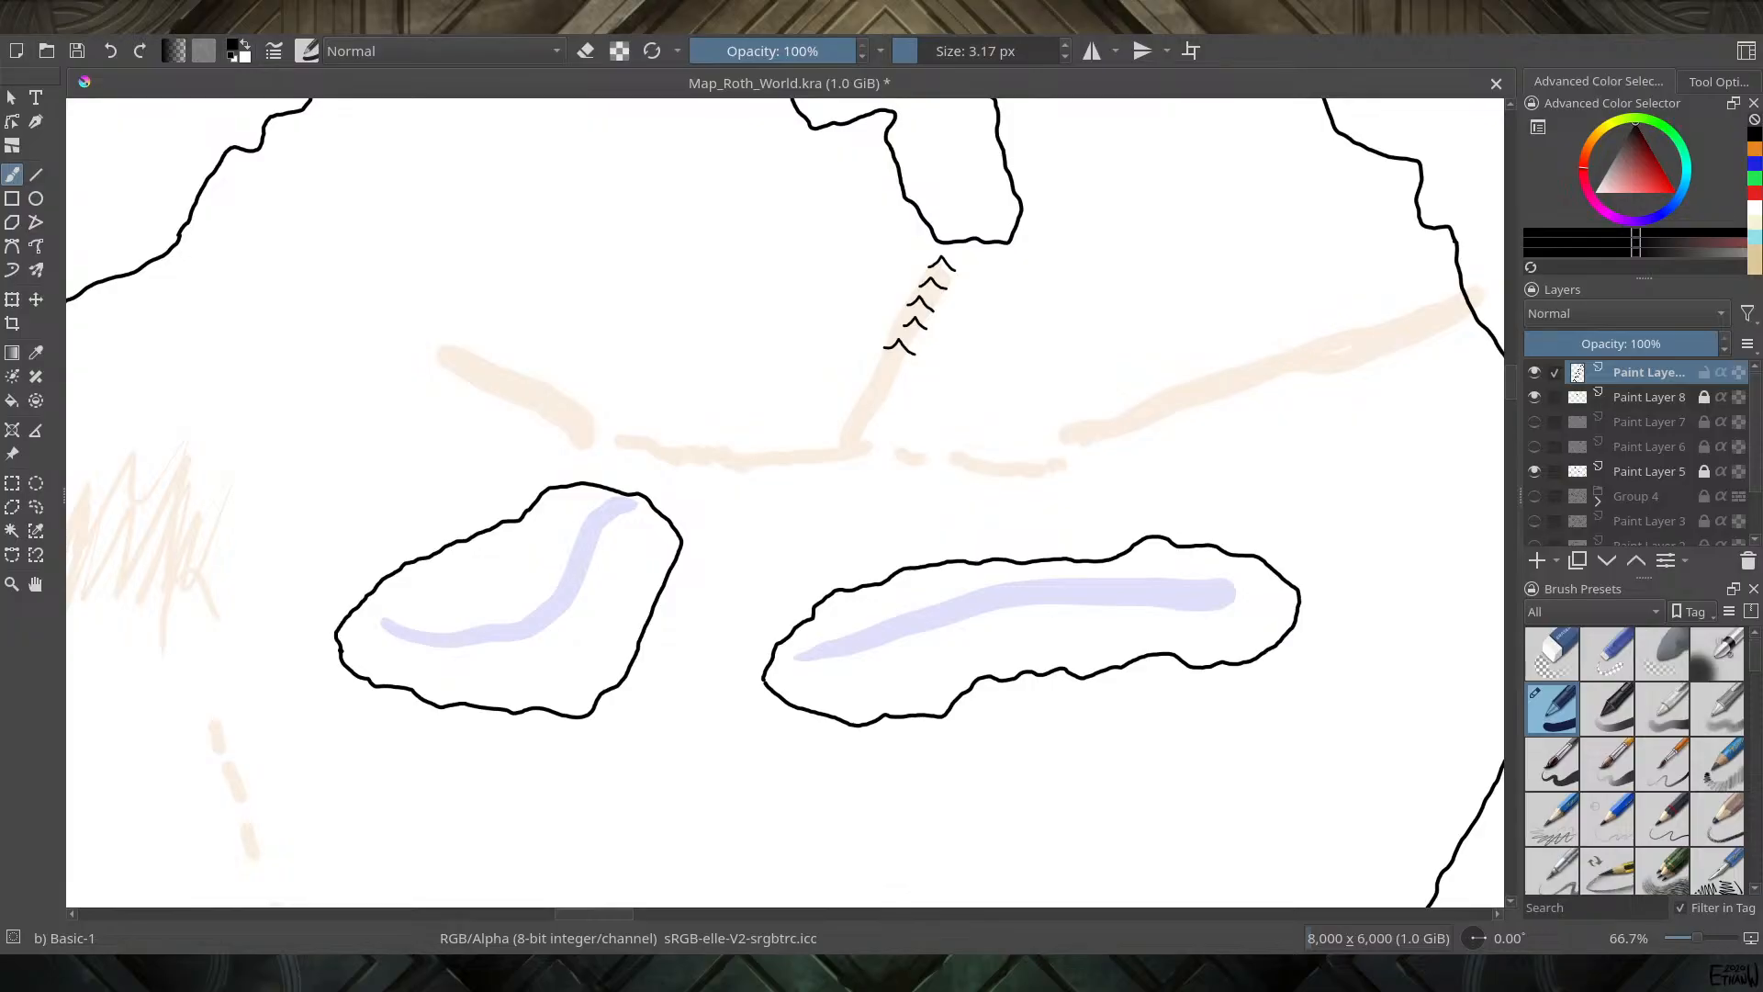
scroll(925, 392, "up", 2)
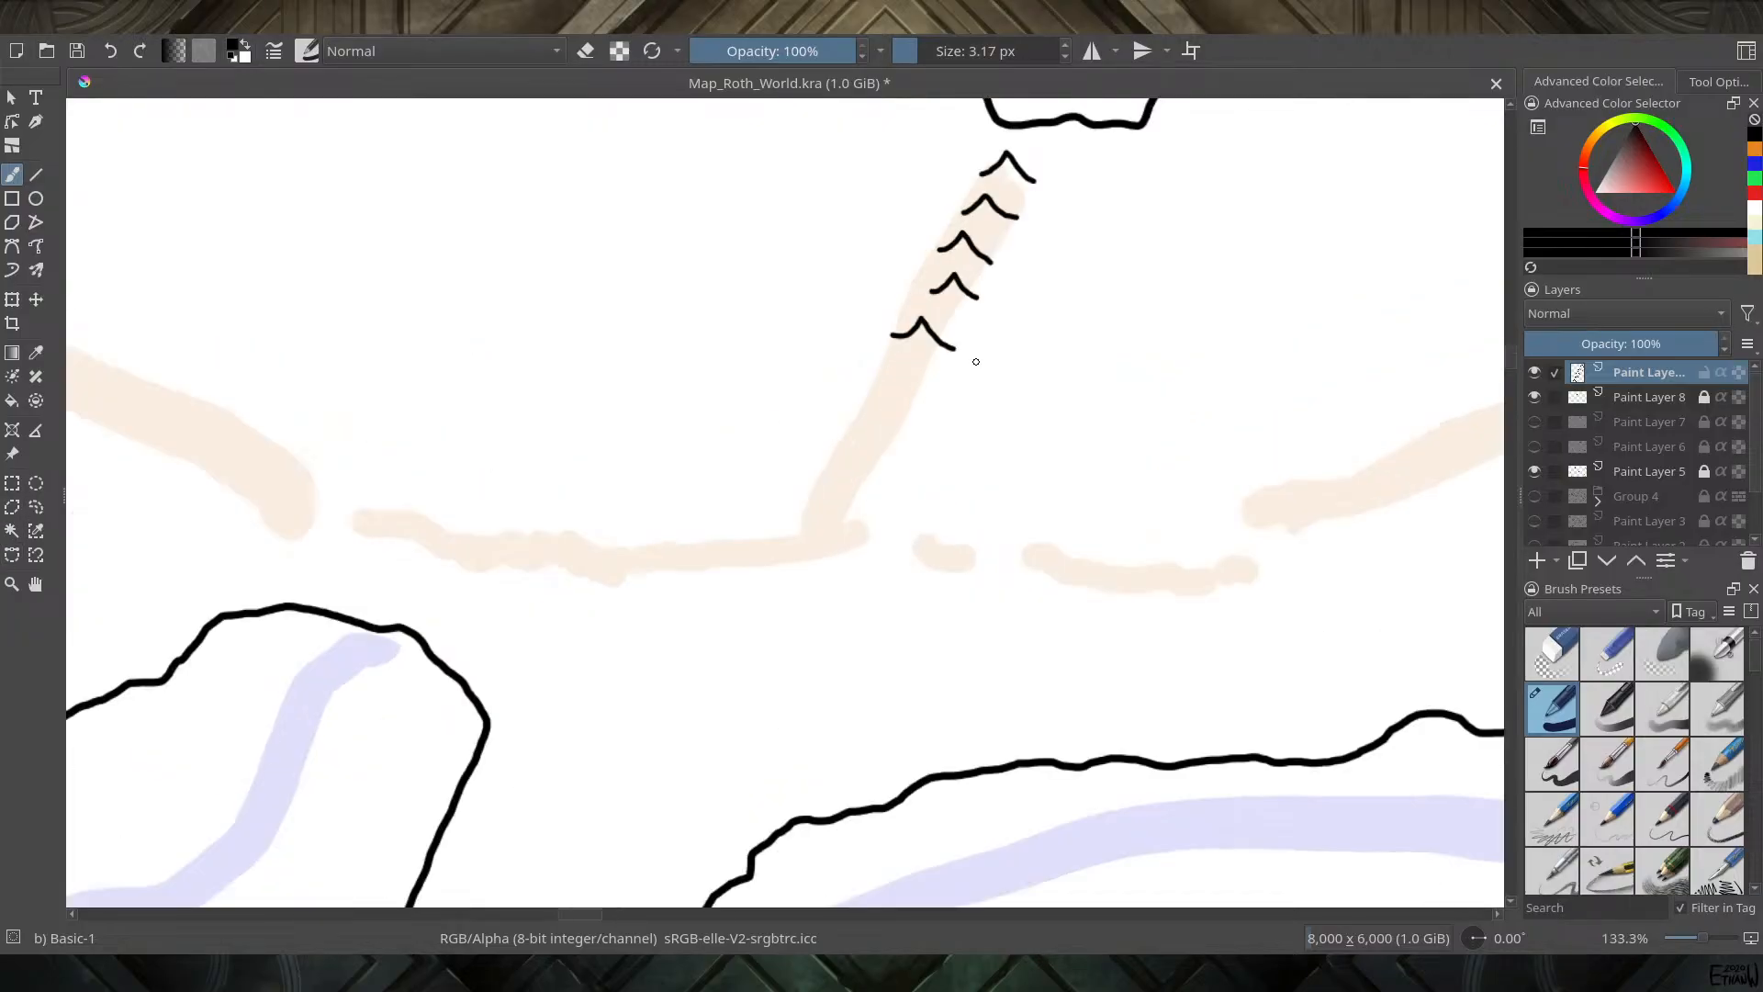
scroll(959, 379, "up", 1)
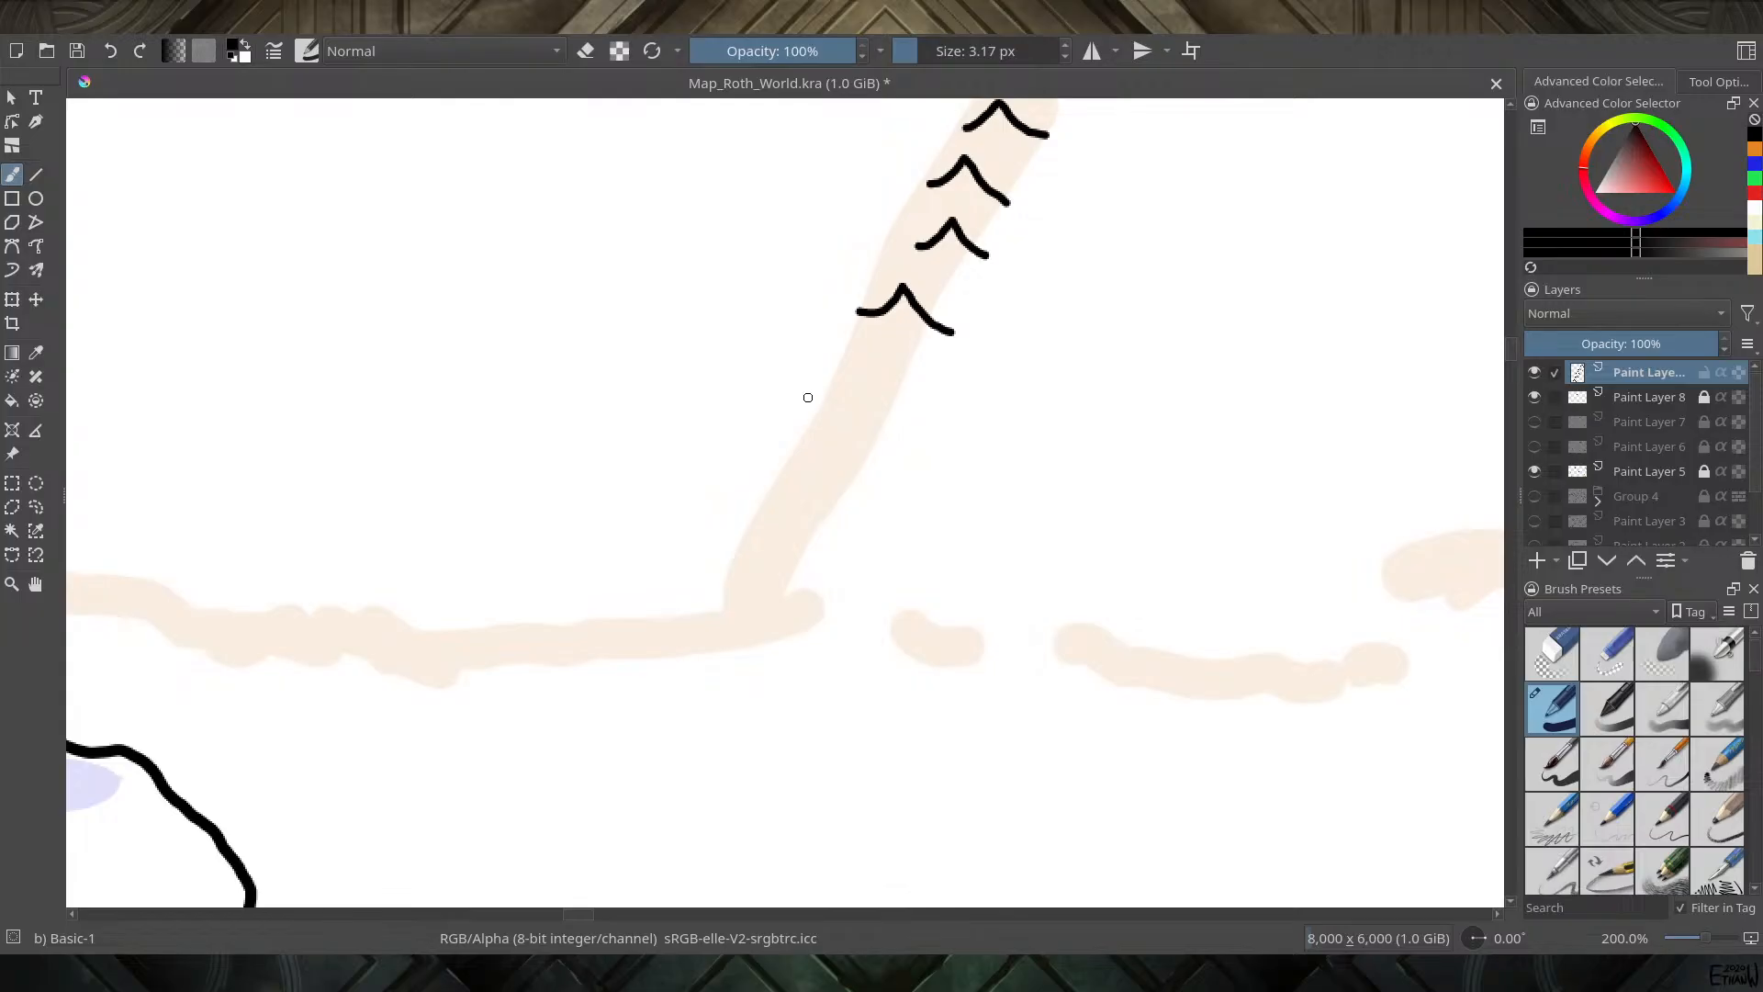
mouse_move(833, 395)
left_mouse_down()
mouse_move(871, 373)
mouse_move(915, 416)
left_mouse_up()
mouse_move(790, 464)
left_mouse_down()
mouse_move(846, 430)
mouse_move(908, 476)
left_mouse_up()
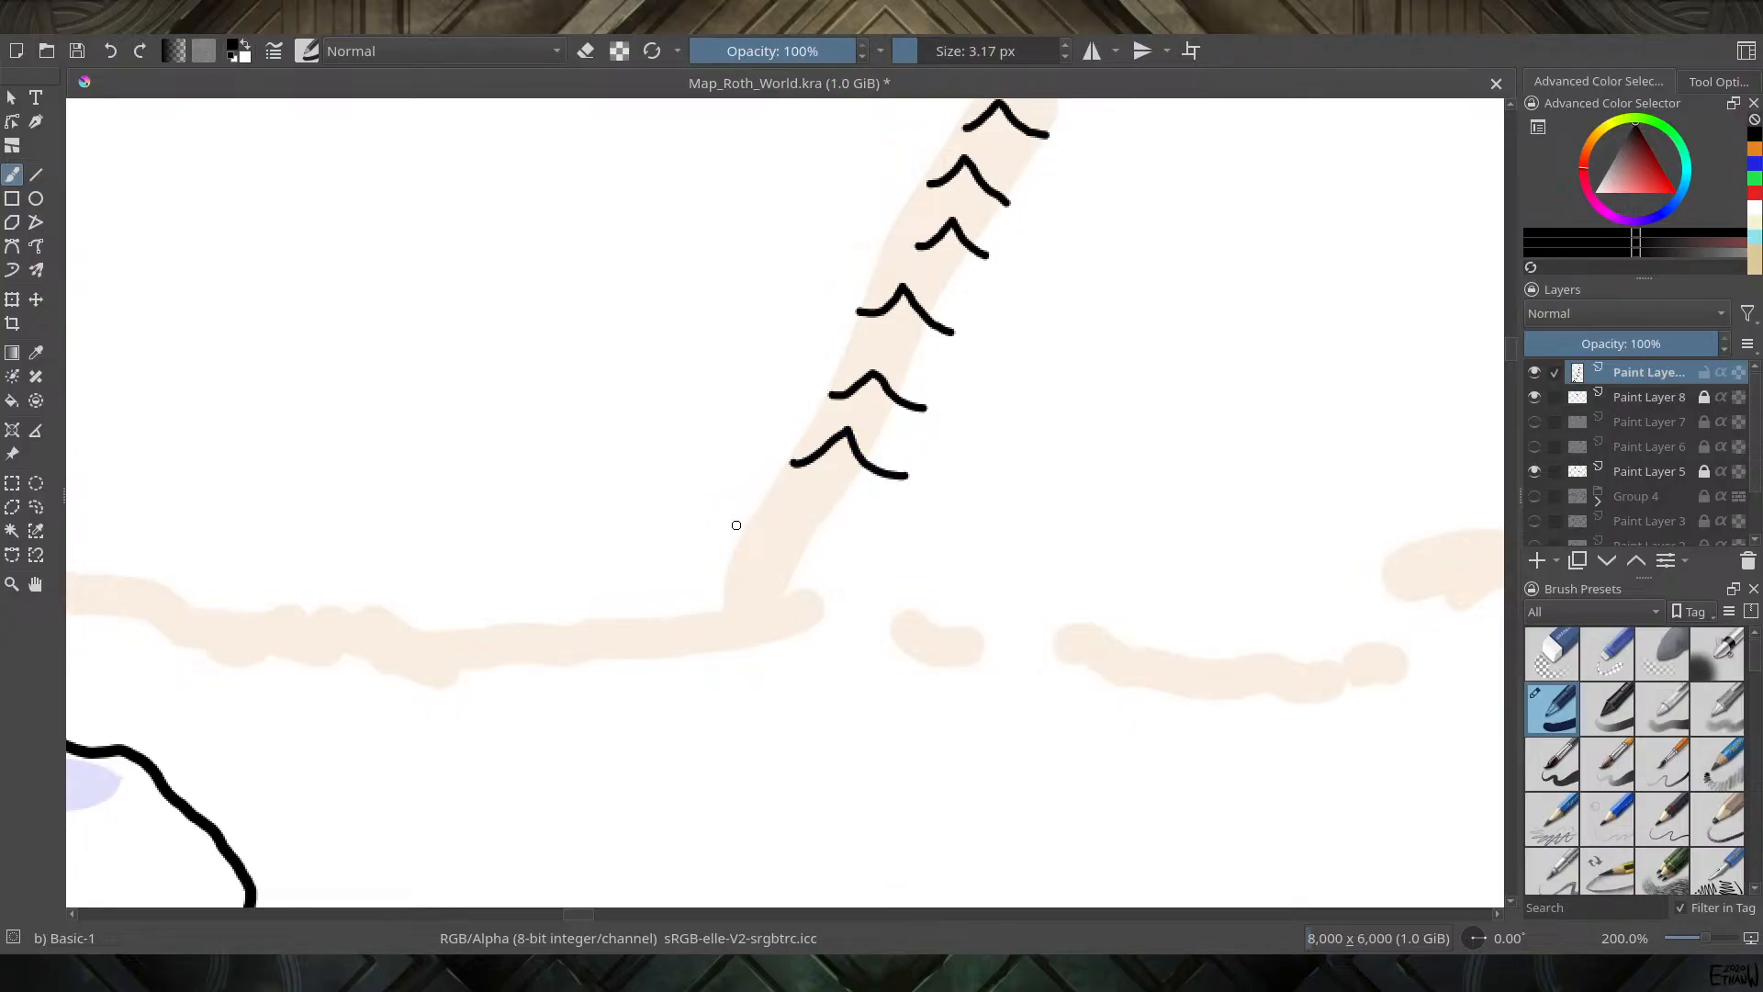
mouse_move(733, 521)
left_mouse_down()
mouse_move(782, 497)
mouse_move(811, 530)
mouse_move(887, 534)
mouse_move(927, 570)
left_mouse_up()
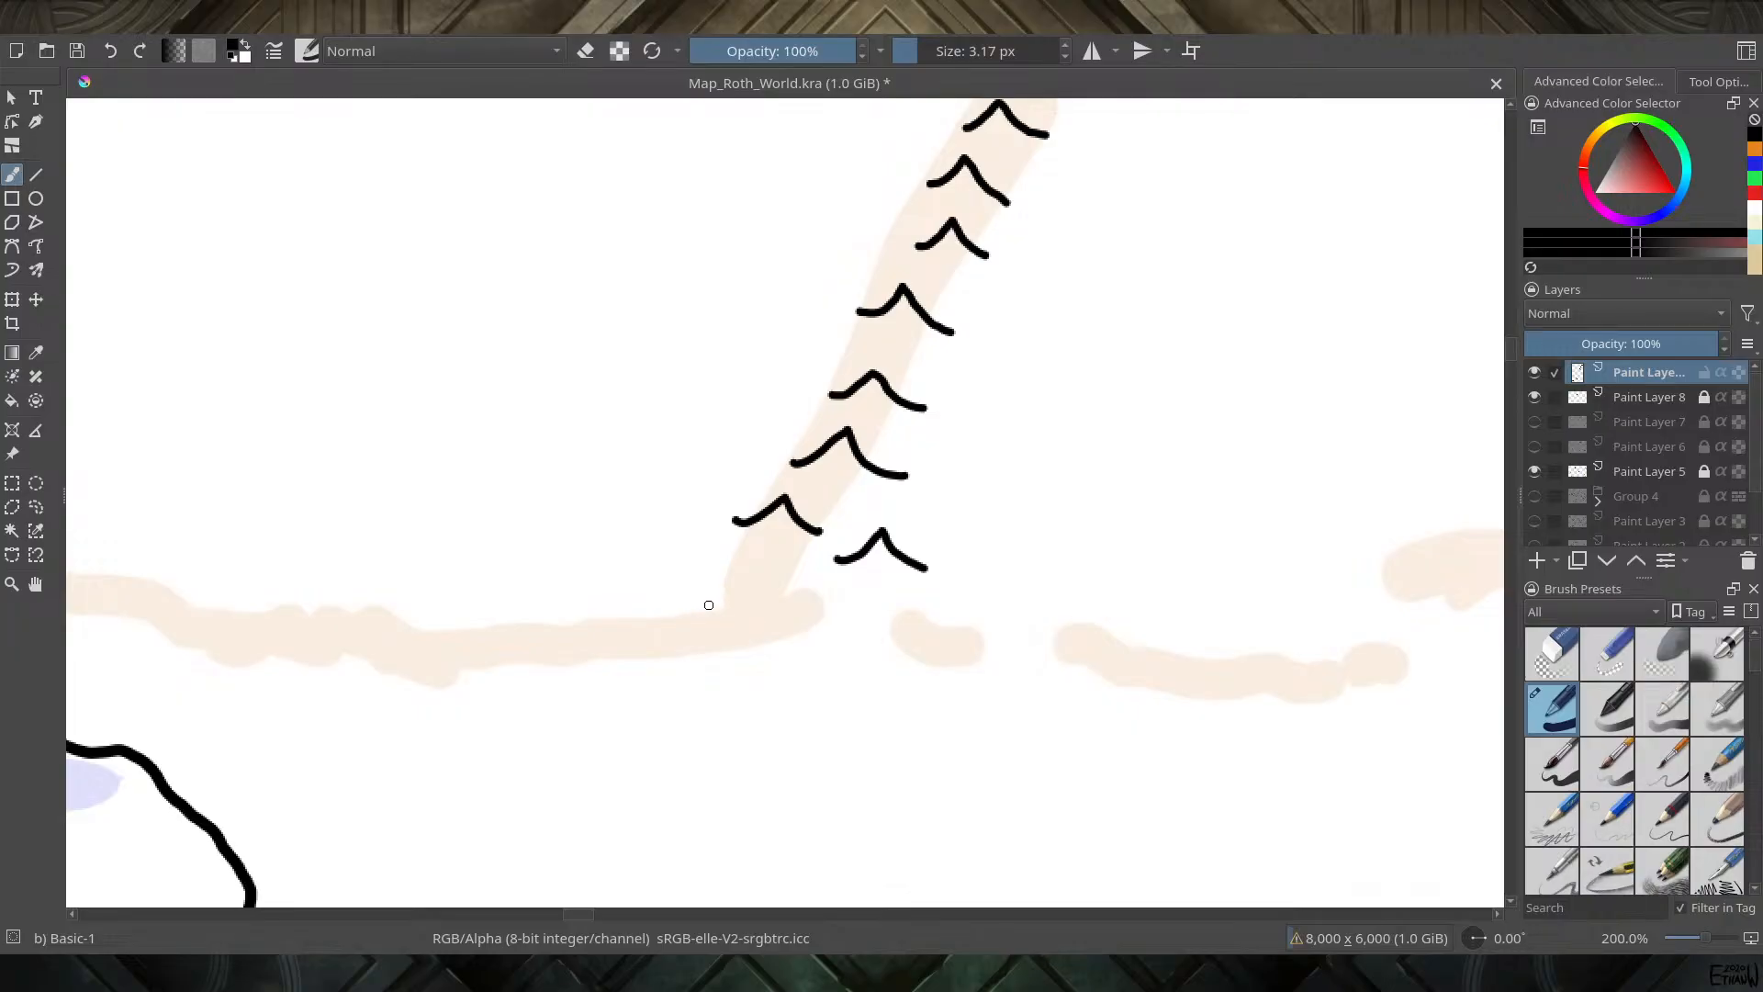
mouse_move(710, 601)
left_mouse_down()
mouse_move(758, 571)
mouse_move(790, 605)
left_mouse_up()
Draw two stacked peaks just west of the diagonal range's base, and undo a third peak farther west
scroll(777, 611, "down", 6)
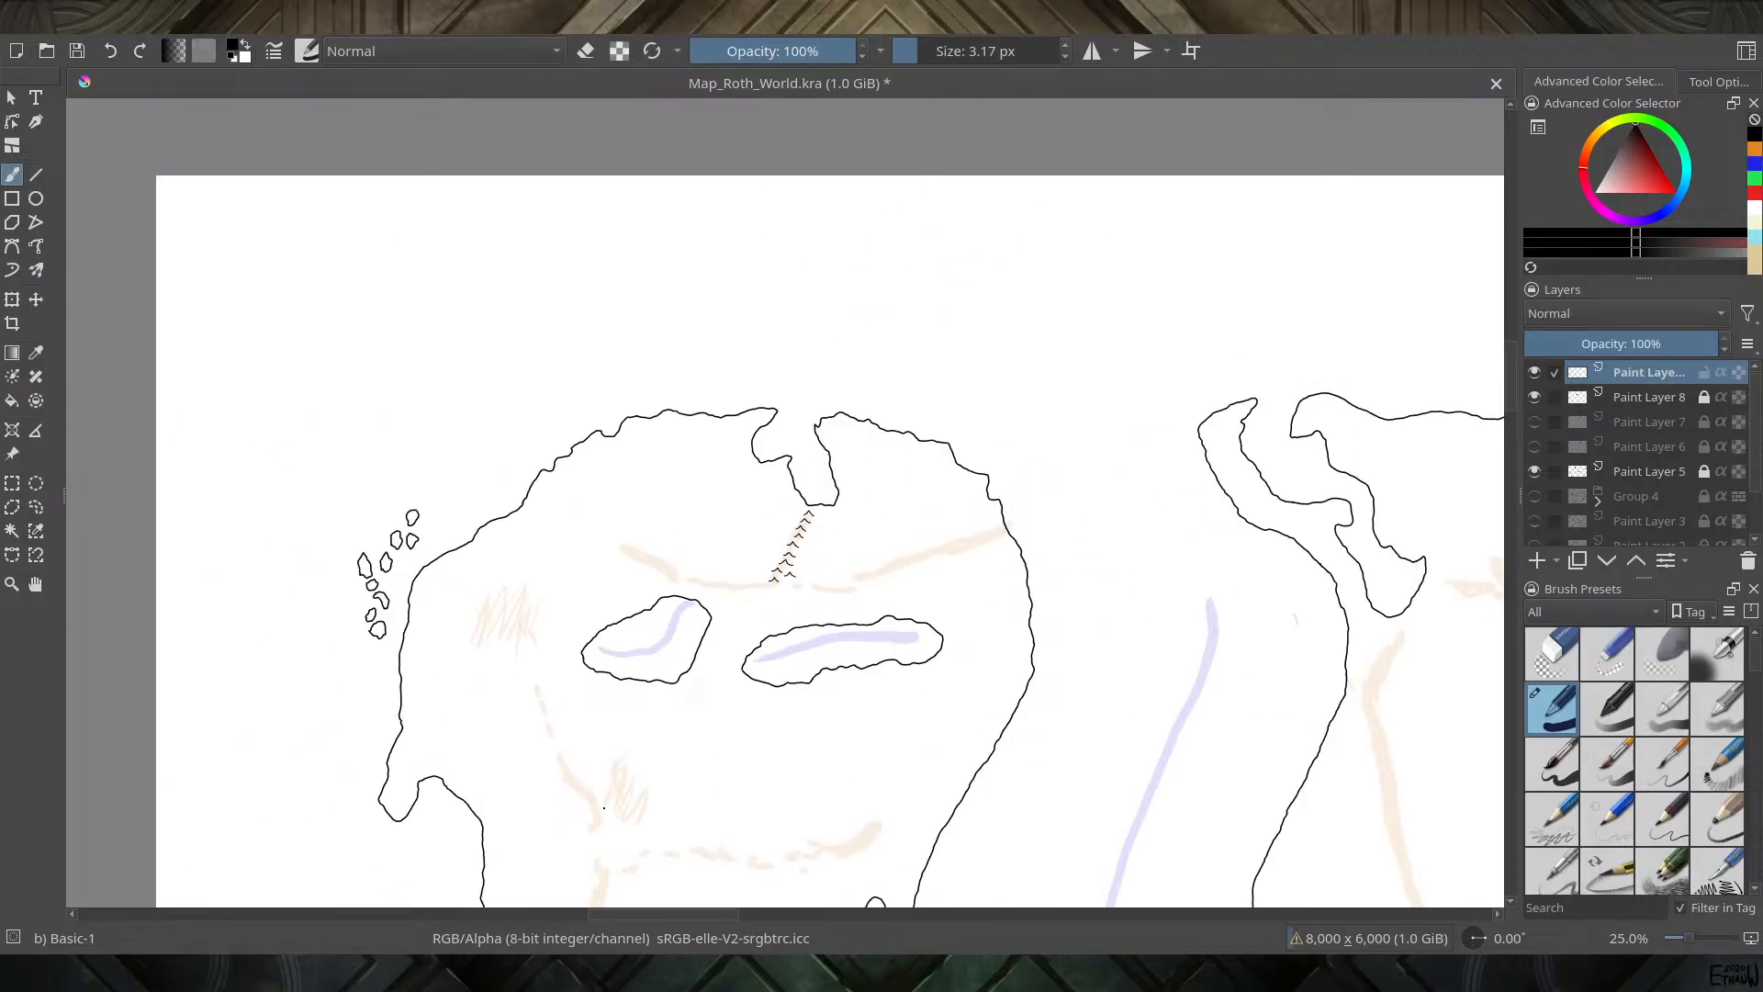
scroll(614, 915, "down", 1)
scroll(691, 914, "up", 2)
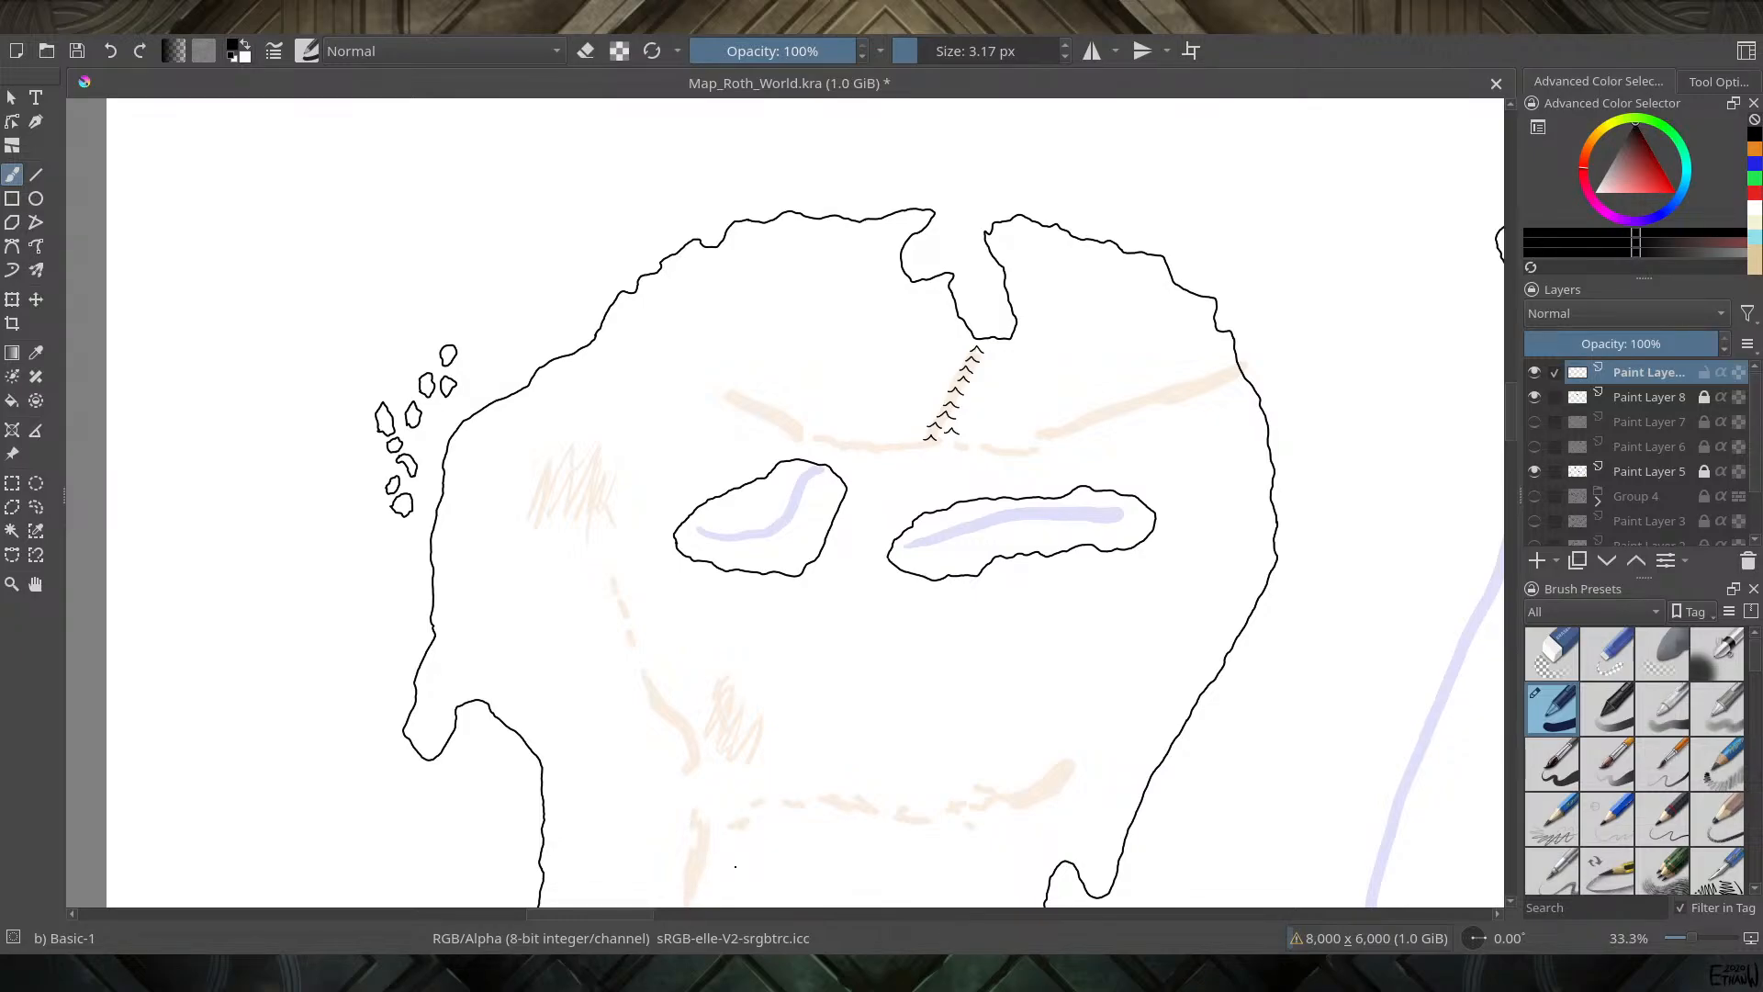
left_click_drag(801, 567, 737, 230)
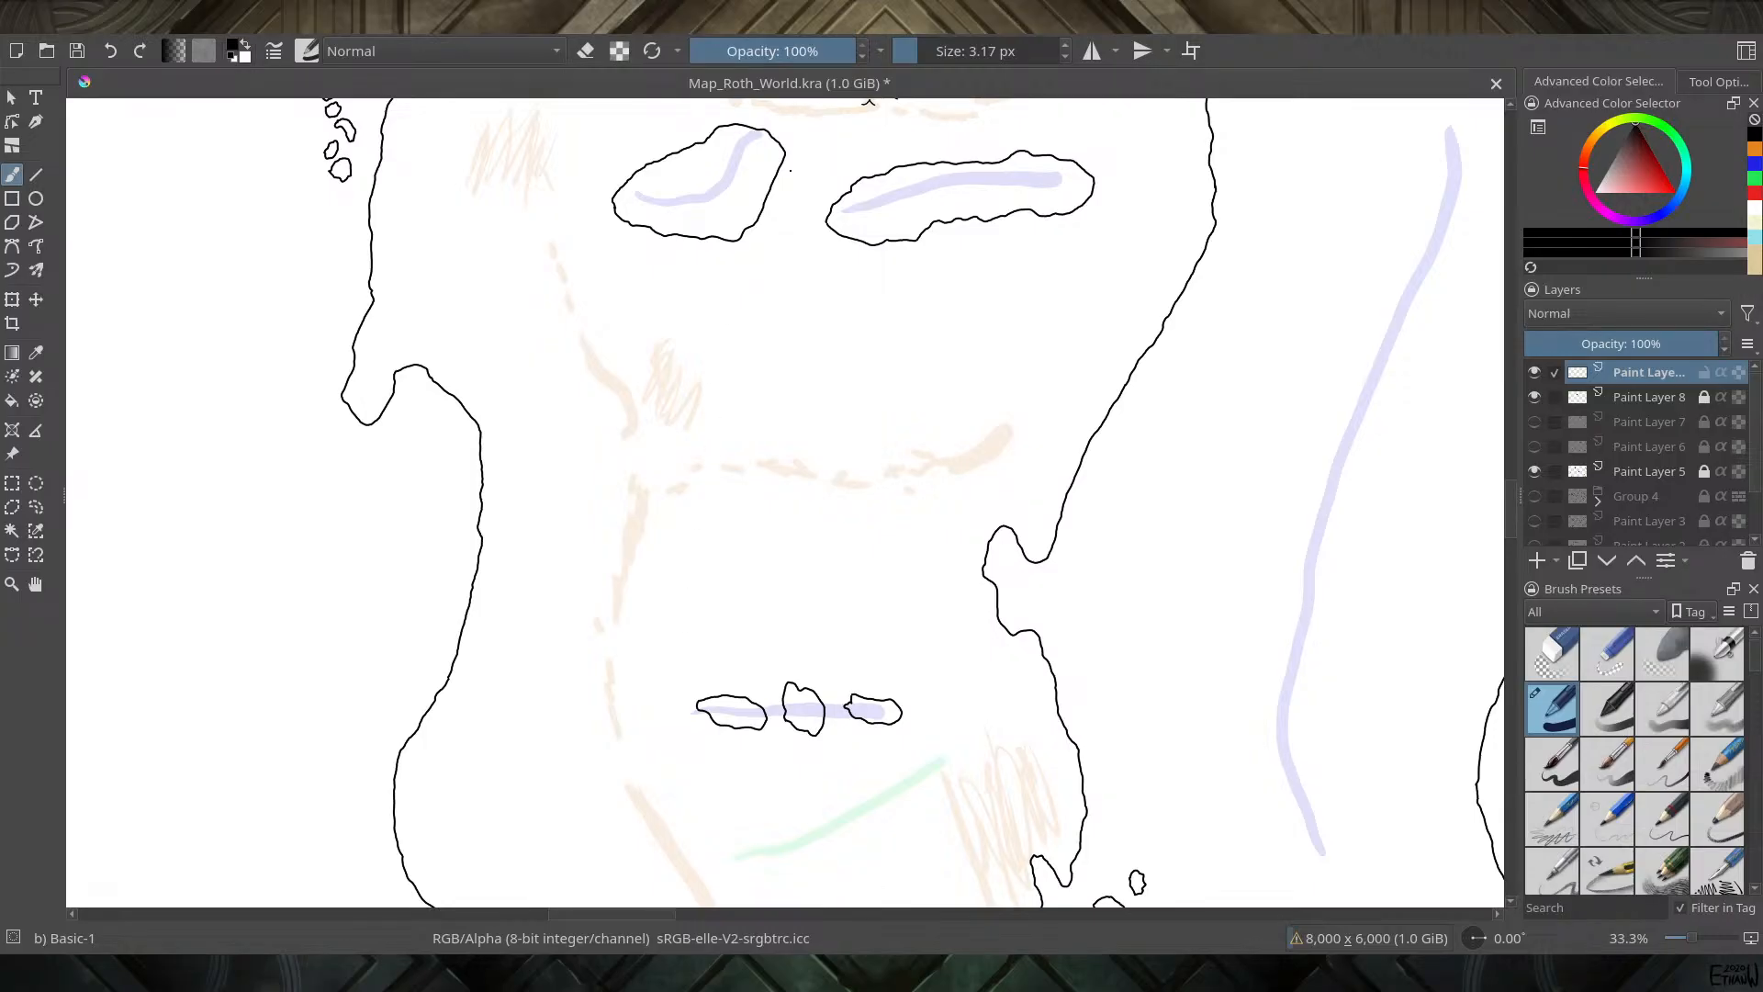
left_click_drag(787, 204, 686, 519)
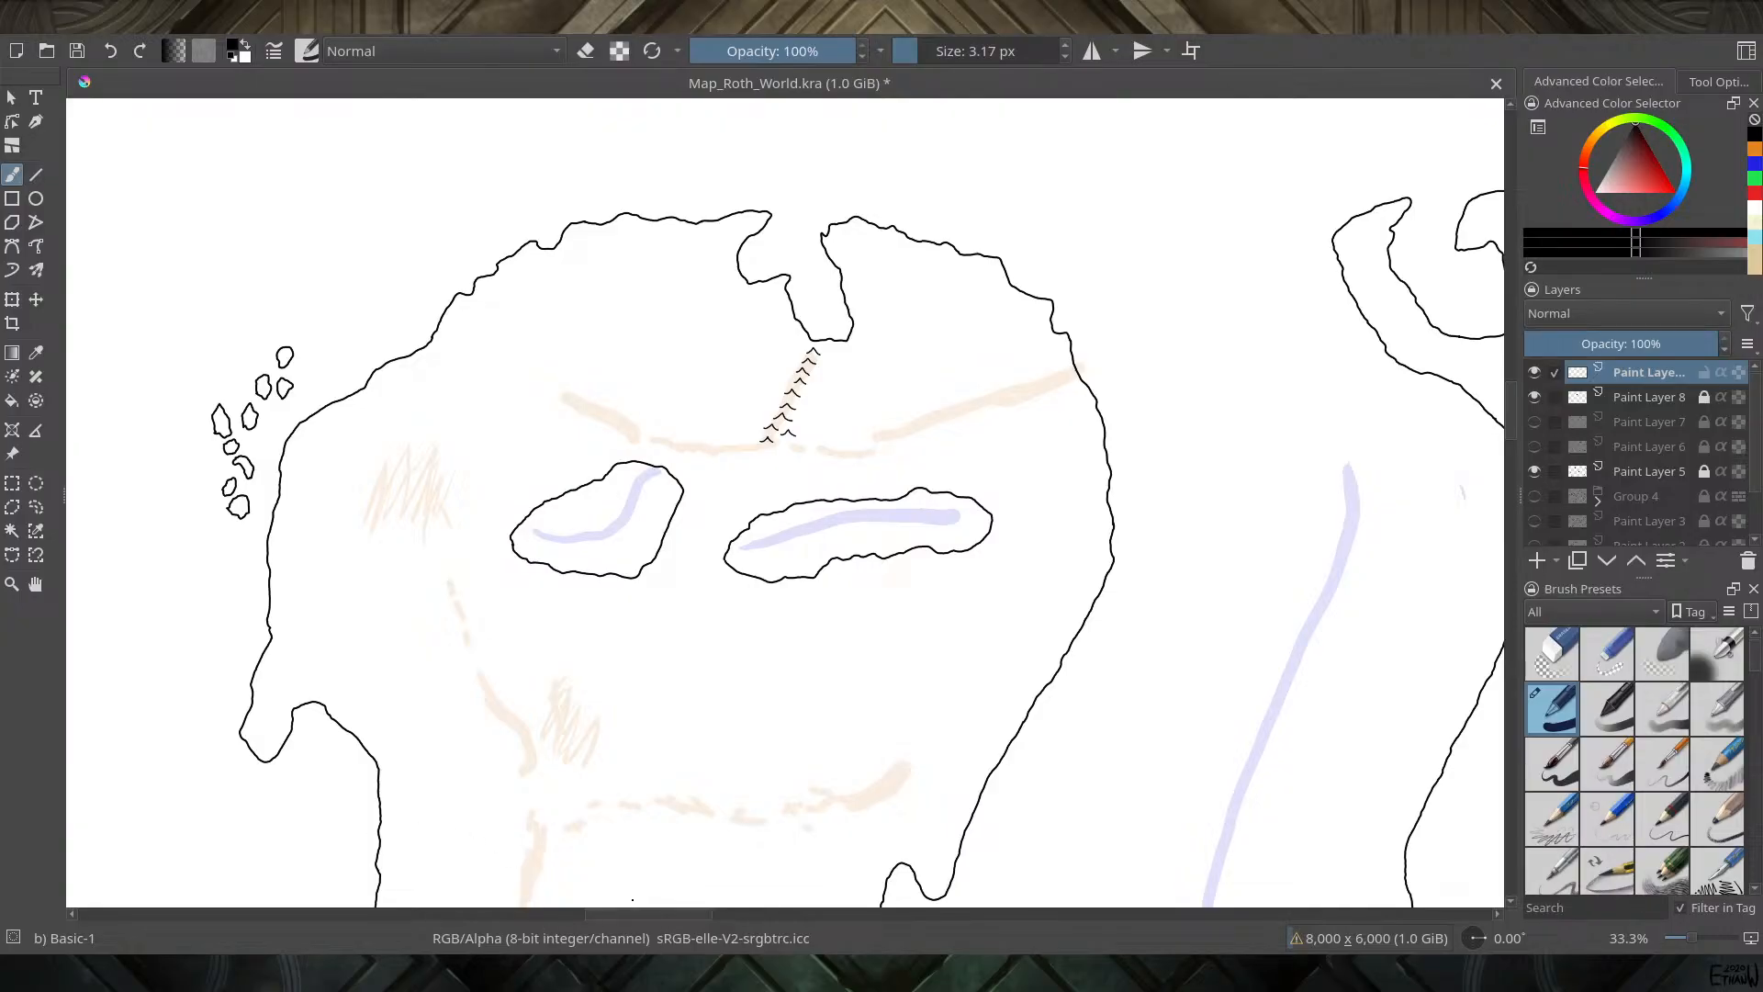
scroll(762, 441, "up", 5)
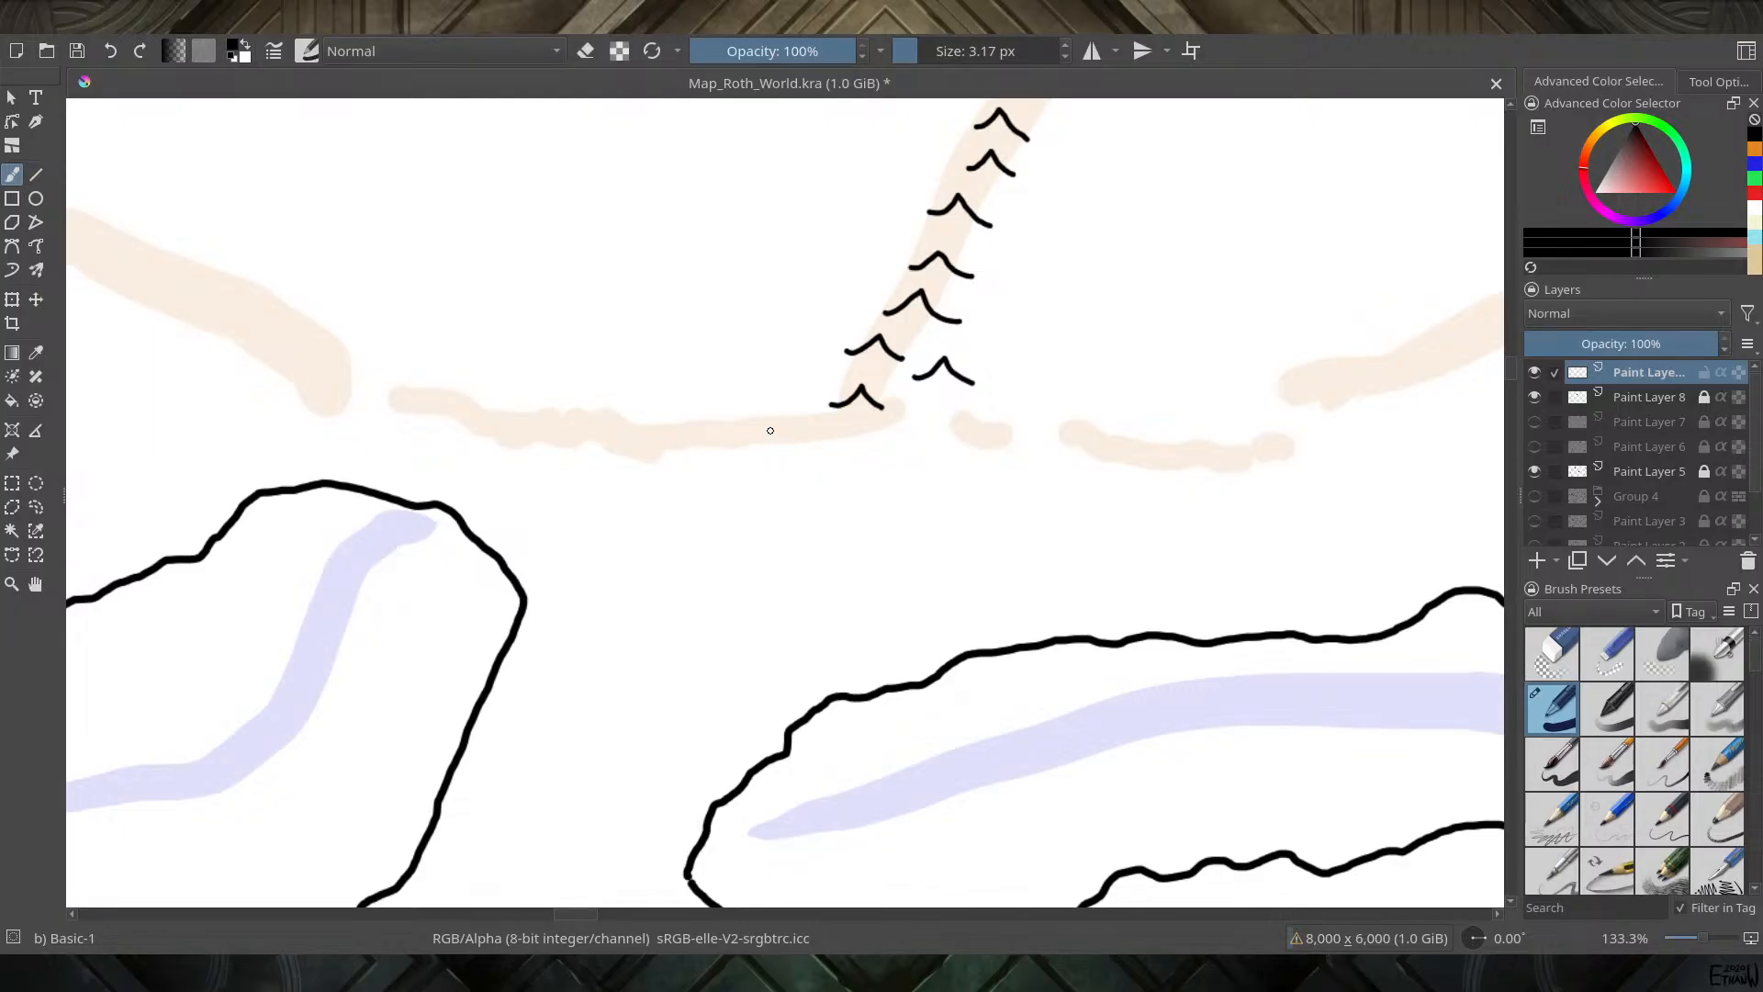
mouse_move(768, 421)
left_mouse_down()
mouse_move(797, 405)
mouse_move(822, 424)
mouse_move(782, 447)
mouse_move(824, 462)
left_mouse_up()
mouse_move(706, 430)
left_mouse_down()
mouse_move(742, 414)
mouse_move(752, 431)
left_mouse_up()
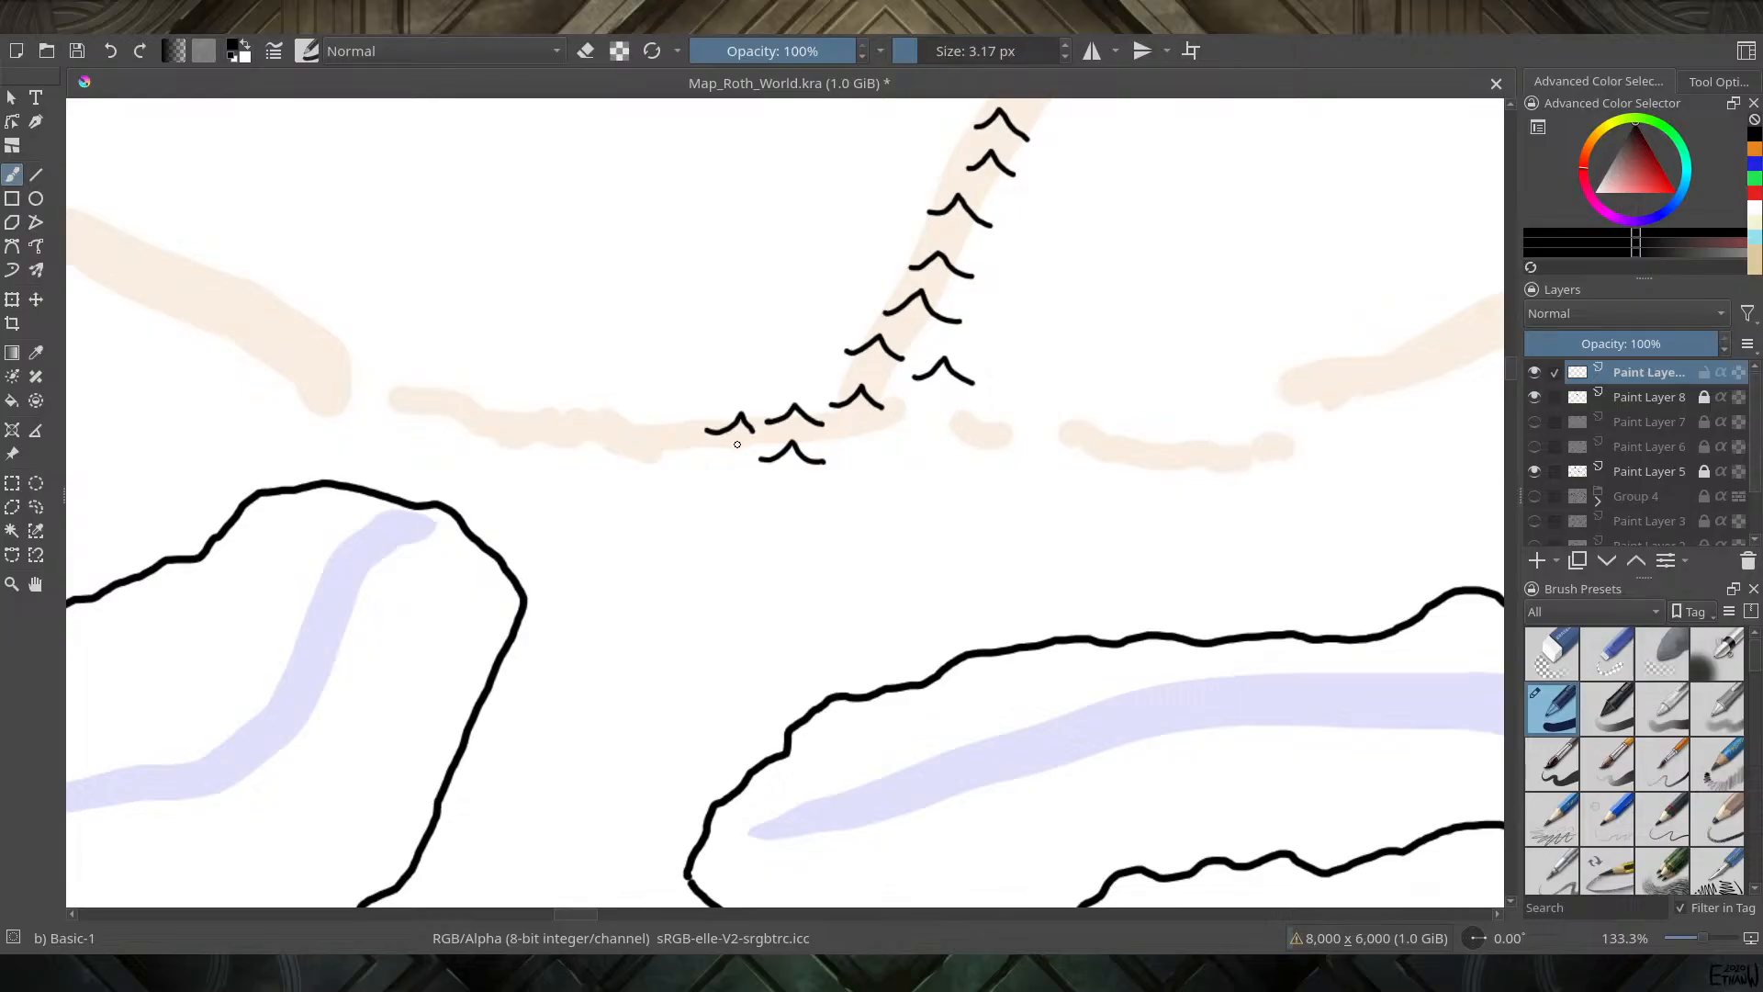
key("ctrl+z")
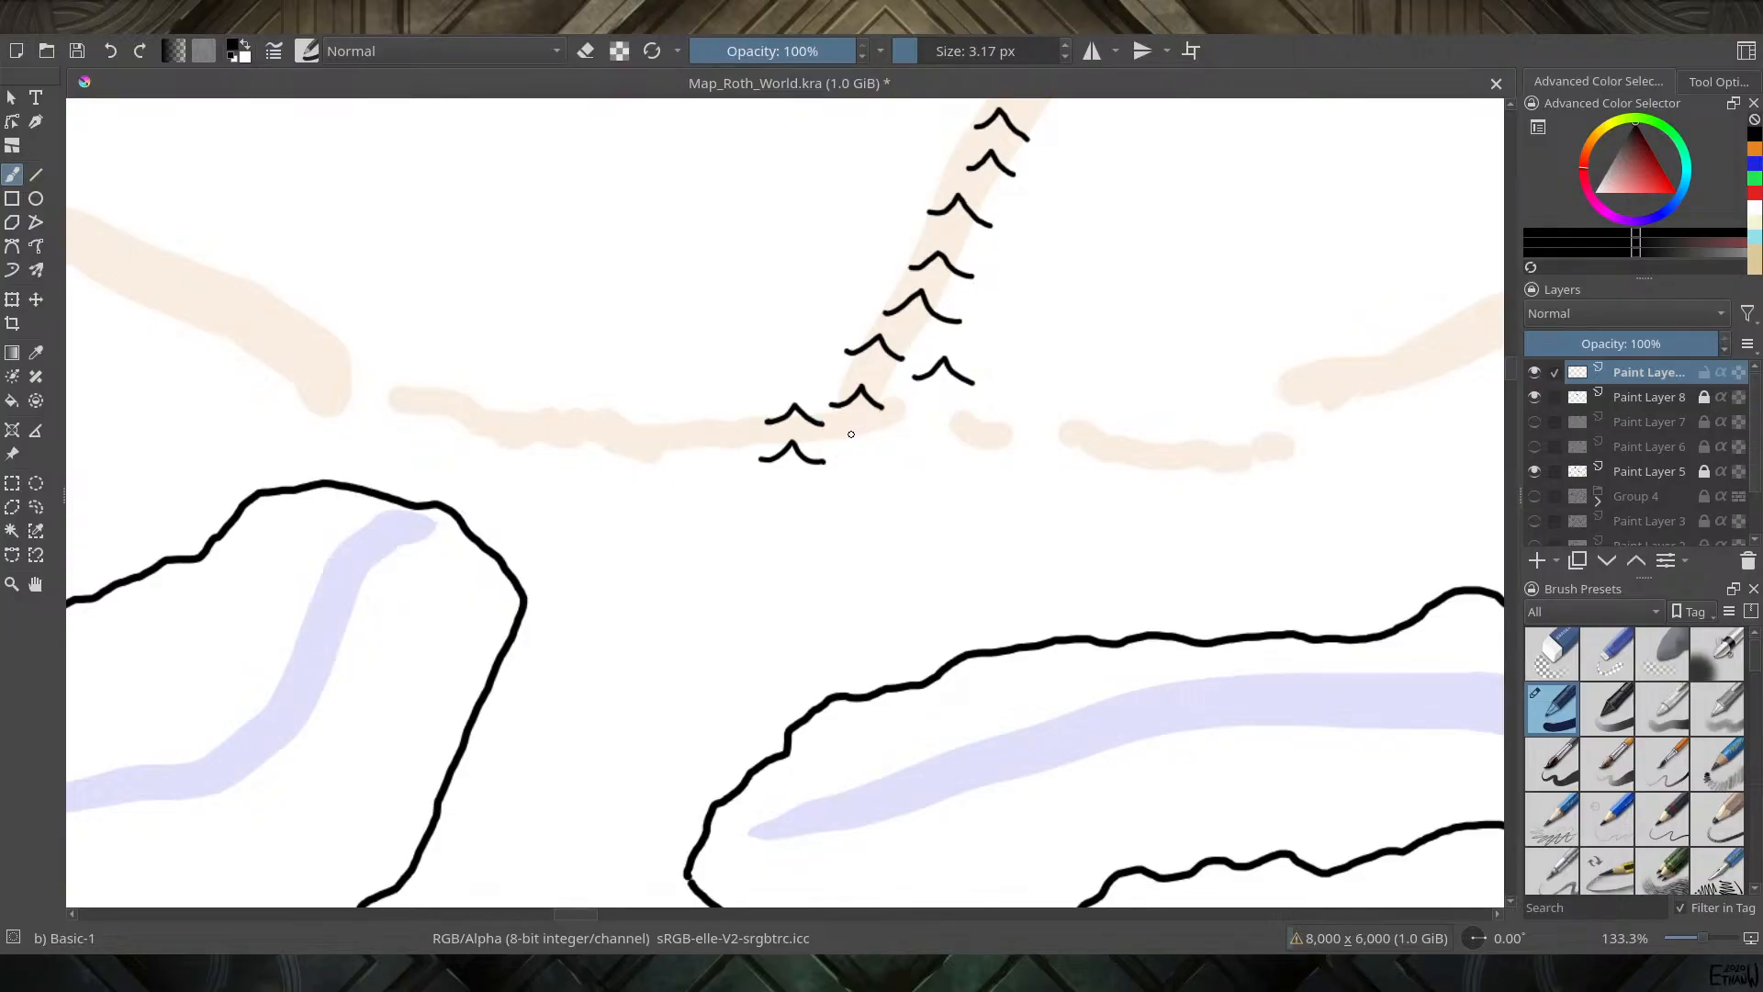
Draw staggered peaks eastward from the diagonal range's base, along the short horizontal markings and onto the start of the rising eastern marking
mouse_move(851, 434)
left_mouse_down()
mouse_move(880, 423)
mouse_move(916, 446)
mouse_move(885, 458)
mouse_move(923, 477)
mouse_move(936, 420)
mouse_move(961, 408)
mouse_move(990, 429)
mouse_move(968, 474)
mouse_move(997, 459)
mouse_move(1028, 476)
mouse_move(1059, 417)
mouse_move(1079, 442)
mouse_move(1107, 424)
mouse_move(1135, 454)
mouse_move(1097, 491)
mouse_move(1150, 493)
mouse_move(1190, 430)
mouse_move(1212, 450)
mouse_move(1182, 475)
mouse_move(1210, 489)
left_mouse_up()
key("ctrl+z")
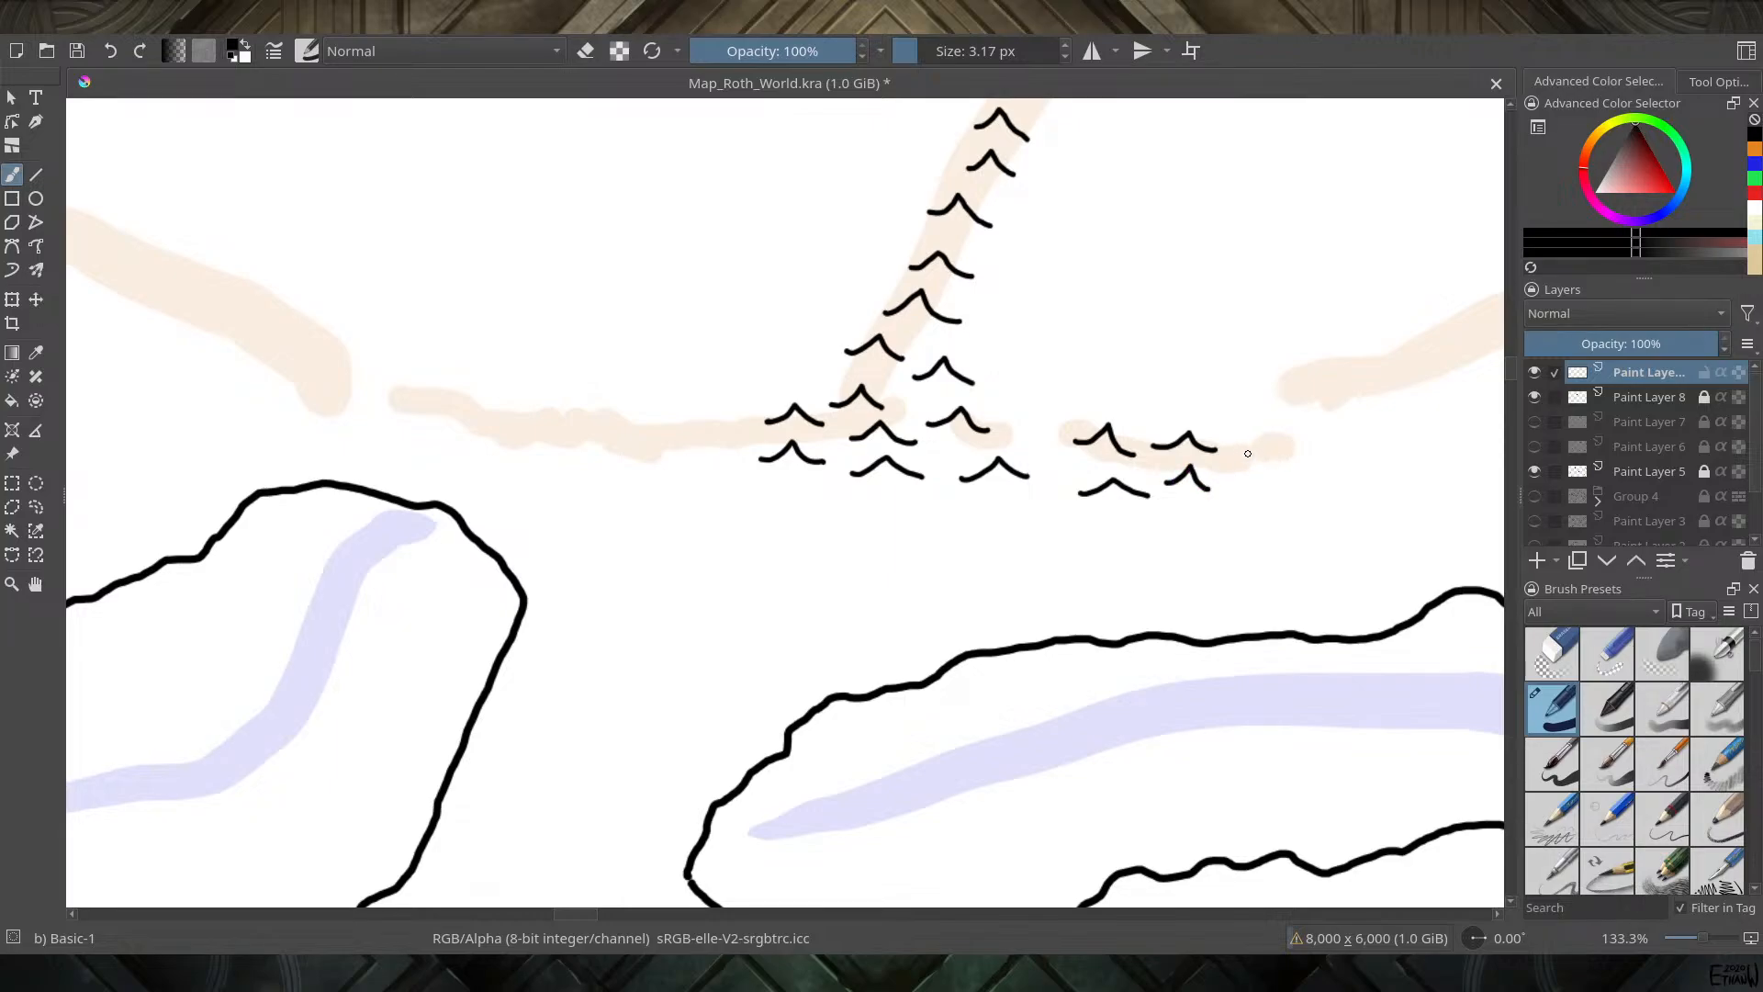
mouse_move(1241, 443)
left_mouse_down()
mouse_move(1272, 416)
mouse_move(1294, 448)
mouse_move(1245, 486)
mouse_move(1294, 493)
left_mouse_up()
mouse_move(1291, 386)
left_mouse_down()
mouse_move(1329, 357)
mouse_move(1352, 392)
left_mouse_up()
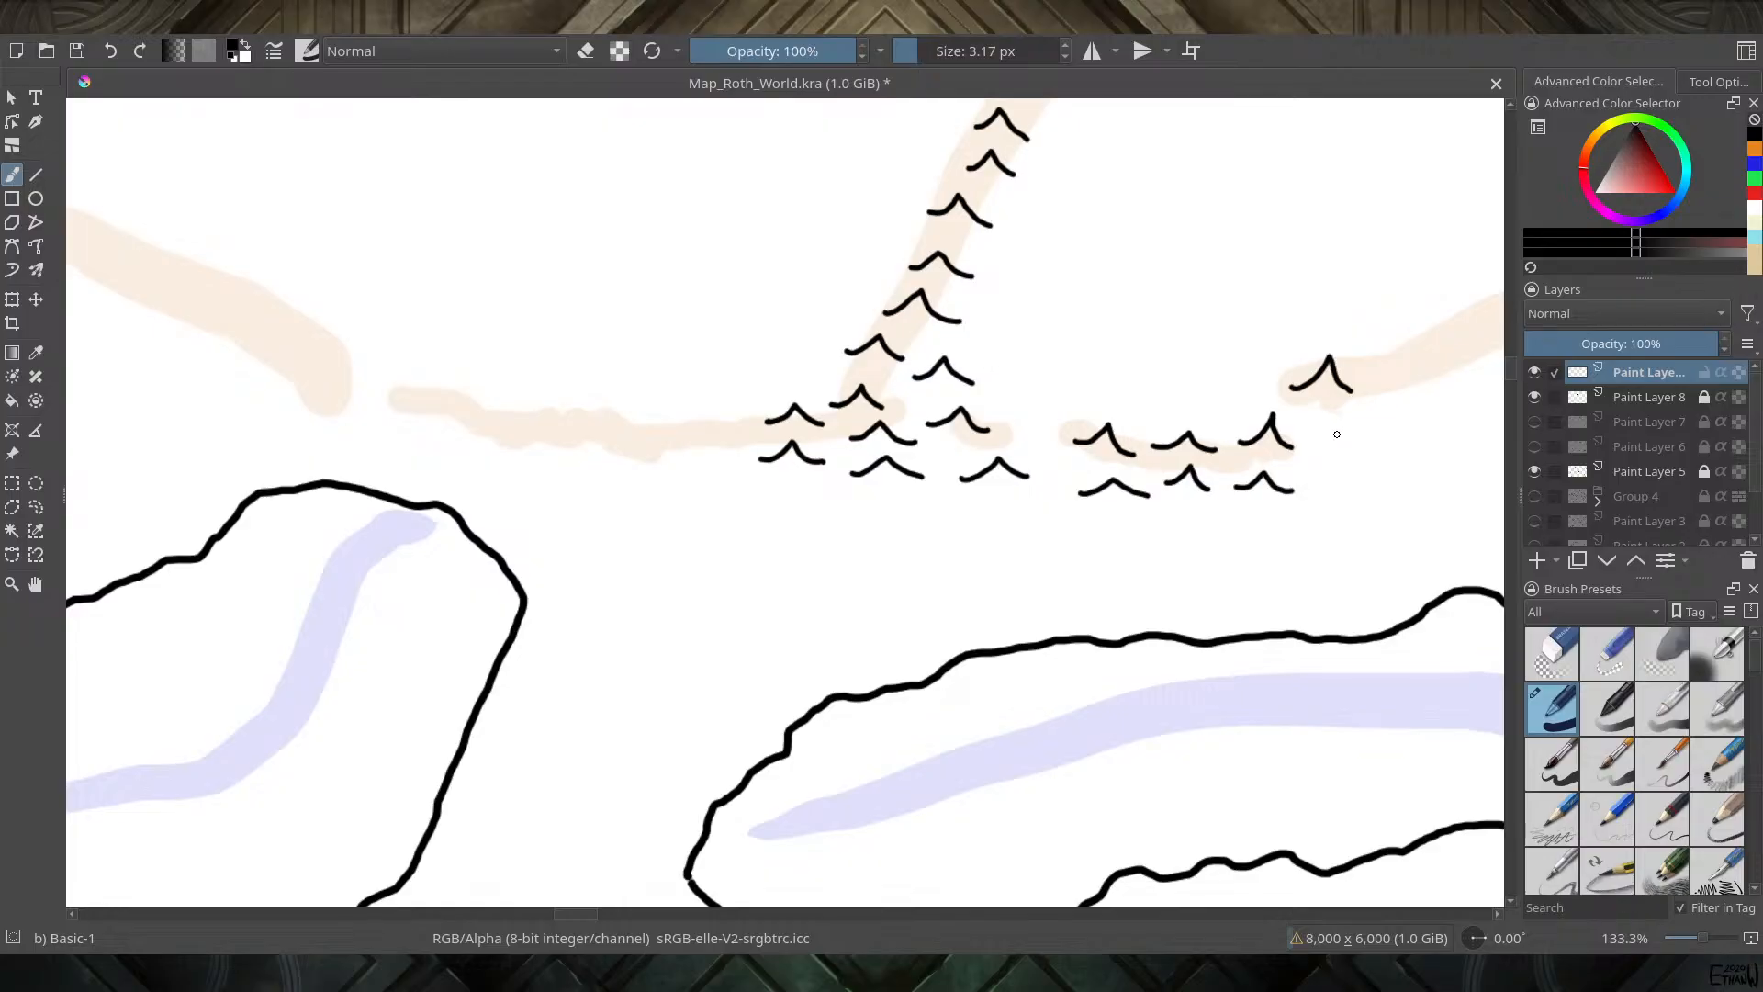
mouse_move(1337, 430)
left_mouse_down()
mouse_move(1372, 405)
mouse_move(1406, 422)
left_mouse_up()
mouse_move(1370, 365)
left_mouse_down()
mouse_move(1402, 339)
mouse_move(1428, 359)
left_mouse_up()
Continue the double row of peaks along the lower part of the rising eastern marking
mouse_move(921, 557)
left_mouse_down()
mouse_move(968, 504)
mouse_move(528, 621)
mouse_move(280, 722)
left_mouse_up()
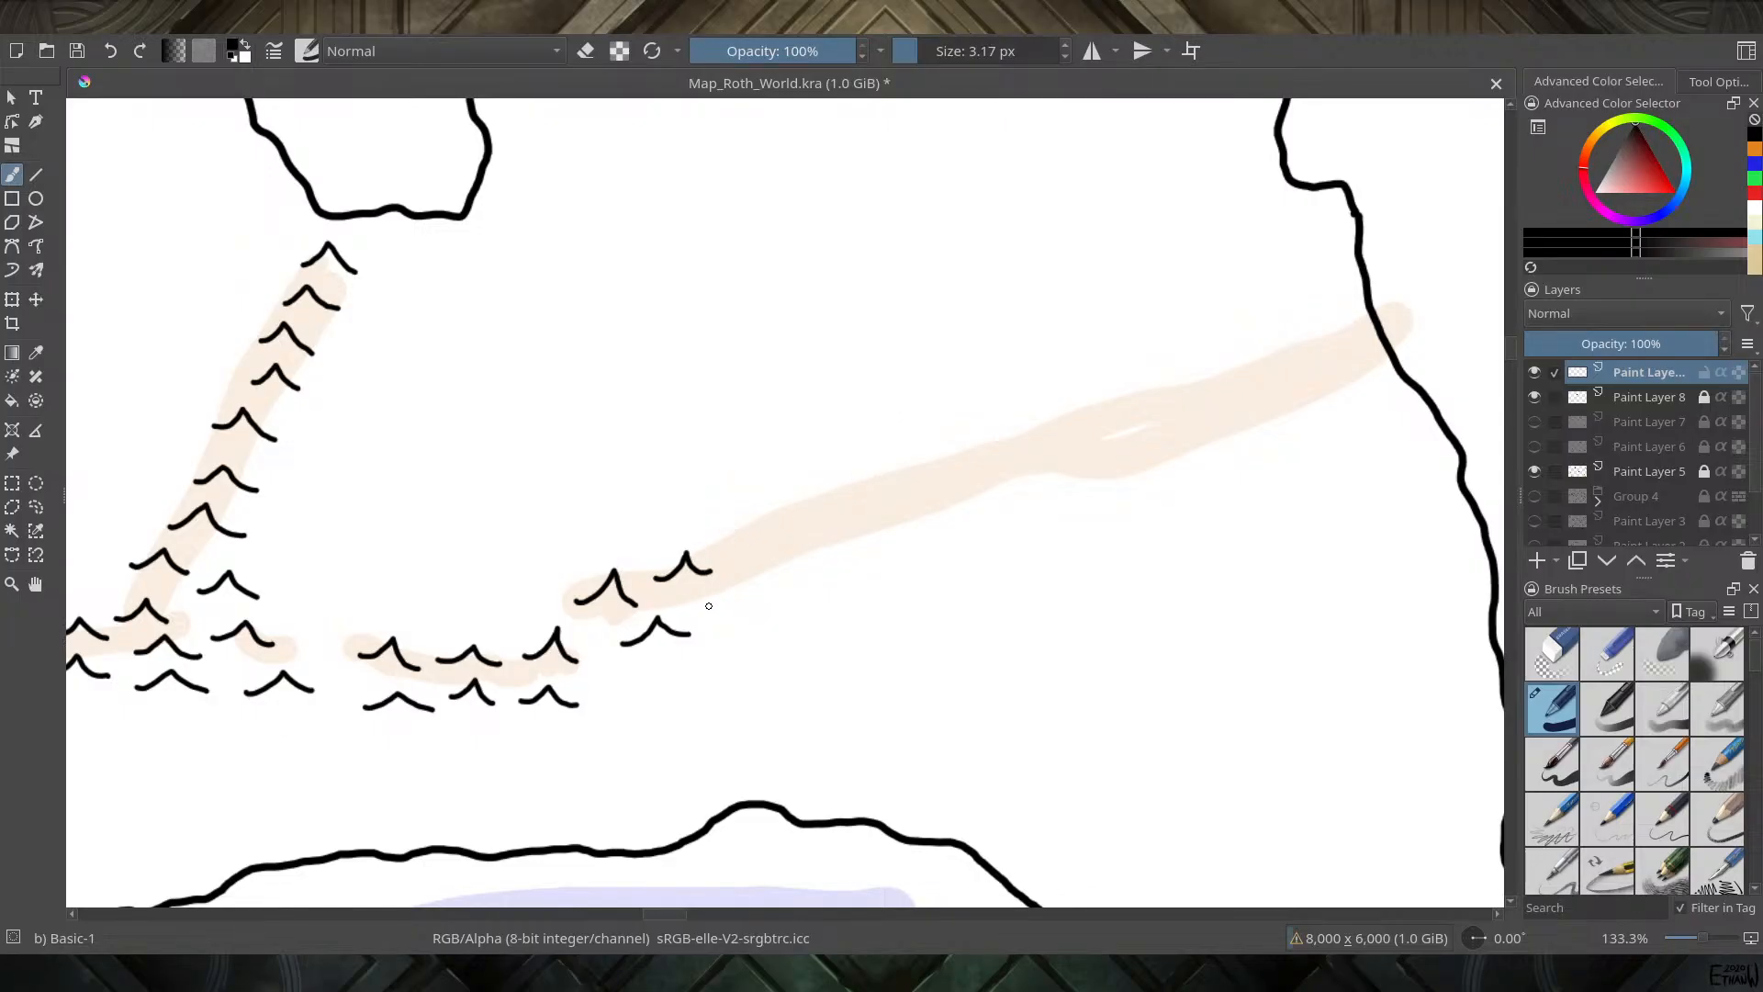
mouse_move(713, 608)
left_mouse_down()
mouse_move(739, 584)
mouse_move(770, 599)
left_mouse_up()
mouse_move(731, 546)
left_mouse_down()
mouse_move(759, 503)
mouse_move(796, 531)
left_mouse_up()
key("ctrl+z")
mouse_move(732, 554)
left_mouse_down()
mouse_move(749, 533)
mouse_move(780, 548)
left_mouse_up()
mouse_move(791, 572)
left_mouse_down()
mouse_move(818, 546)
mouse_move(844, 574)
left_mouse_up()
Extend the double row of peaks up to the start of the eastern marking's wide middle part
key("space")
left_click_drag(787, 522, 781, 516)
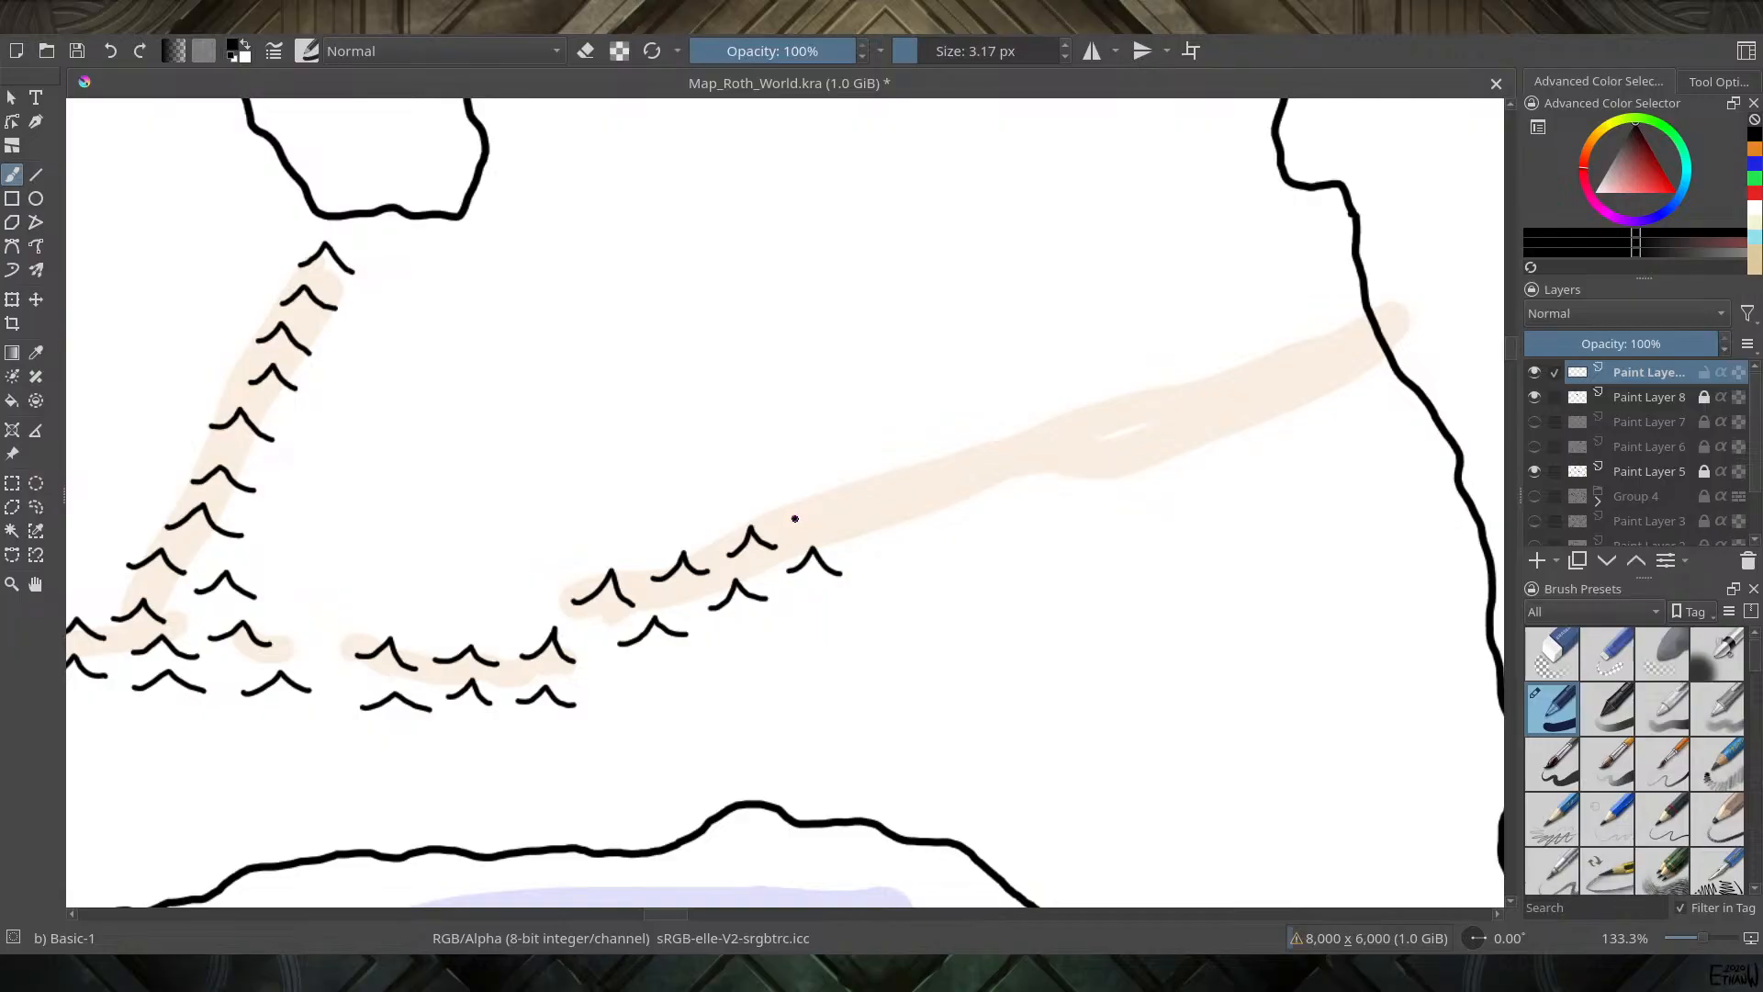
mouse_move(795, 518)
left_mouse_down()
mouse_move(825, 487)
mouse_move(852, 526)
left_mouse_up()
mouse_move(867, 544)
left_mouse_down()
mouse_move(923, 540)
mouse_move(888, 483)
mouse_move(898, 464)
mouse_move(930, 492)
left_mouse_up()
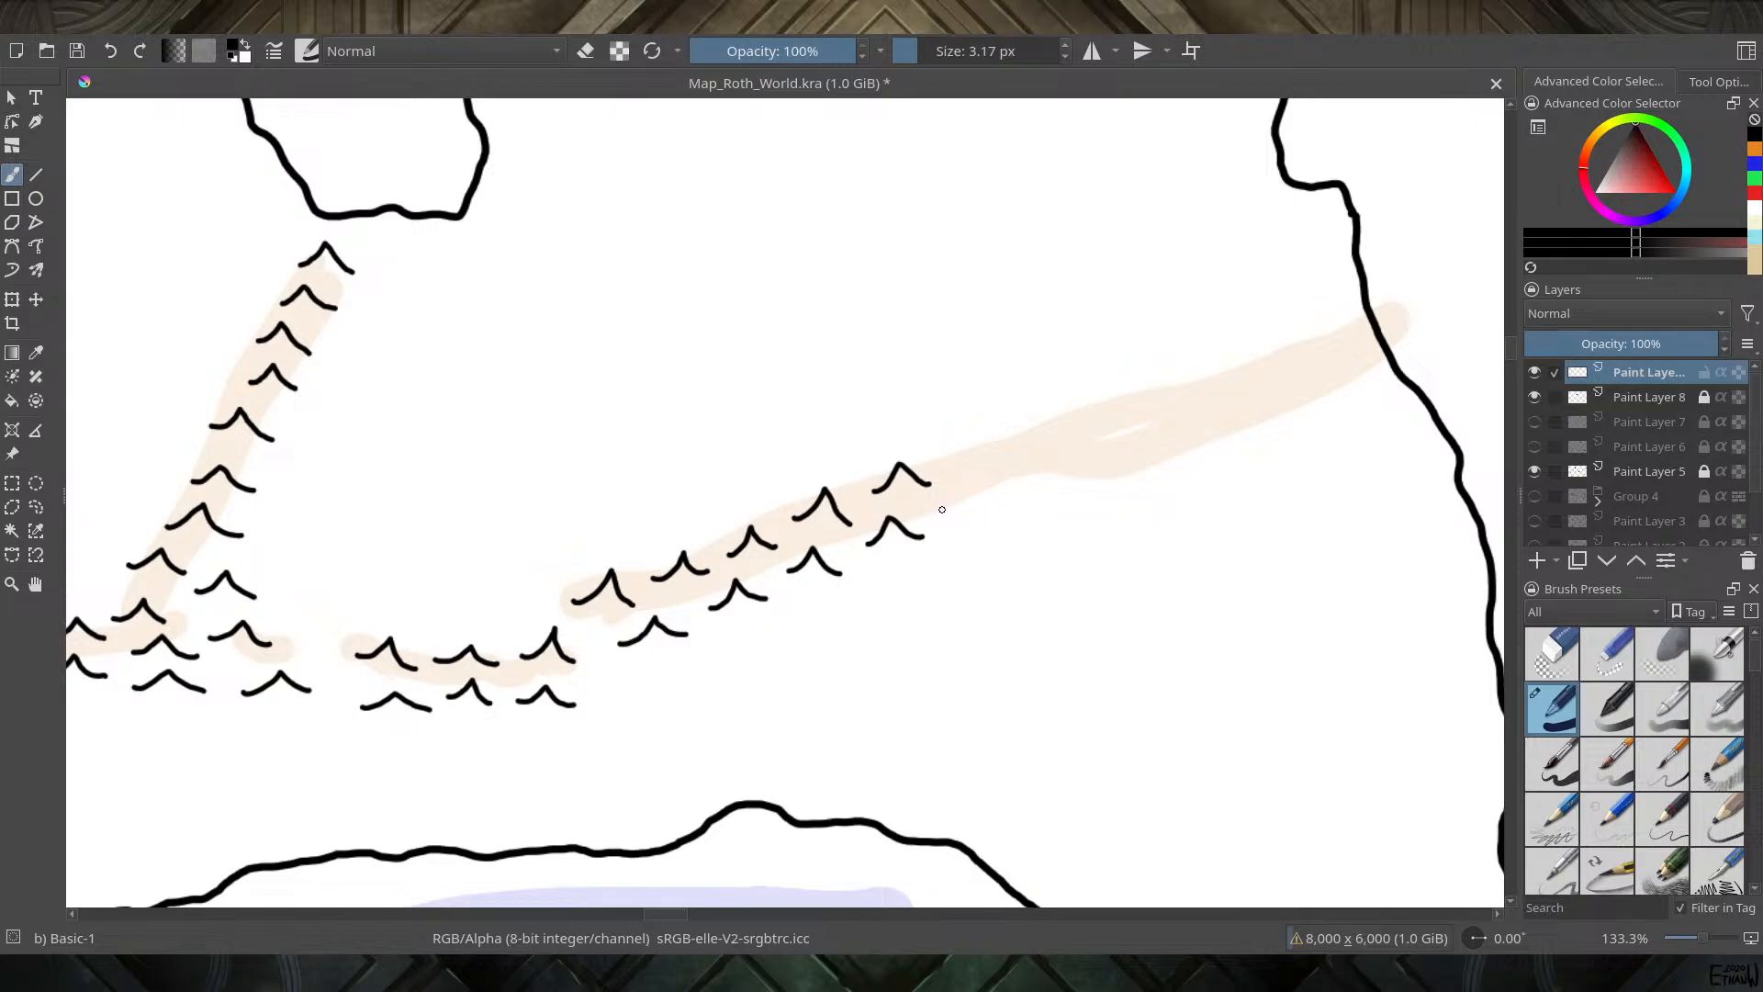
mouse_move(942, 512)
left_mouse_down()
mouse_move(960, 488)
mouse_move(994, 511)
left_mouse_up()
mouse_move(950, 464)
left_mouse_down()
mouse_move(970, 438)
mouse_move(991, 459)
left_mouse_up()
mouse_move(1016, 492)
left_mouse_down()
mouse_move(1043, 466)
mouse_move(1063, 494)
left_mouse_up()
mouse_move(1020, 439)
left_mouse_down()
mouse_move(1040, 402)
mouse_move(1065, 436)
mouse_move(1041, 421)
mouse_move(1017, 439)
mouse_move(1033, 408)
mouse_move(1064, 435)
left_mouse_up()
key("ctrl+z")
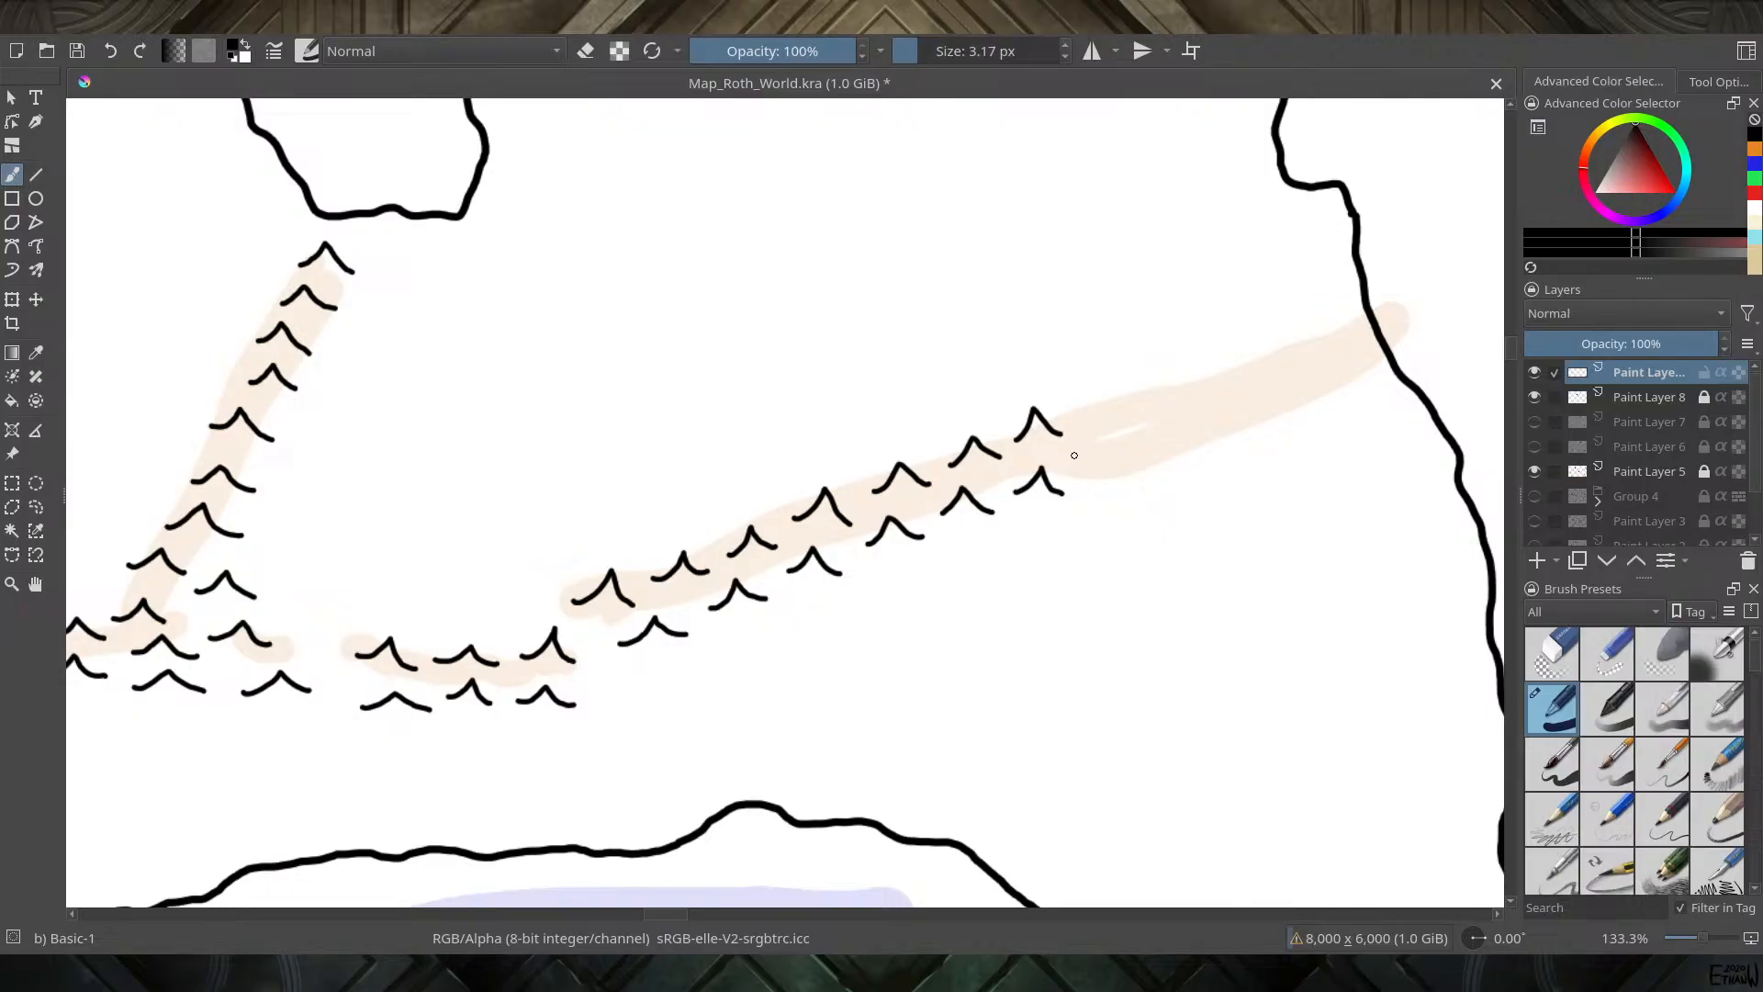
Cluster peaks over the wide middle of the eastern marking, with one small extra peak just south of it
mouse_move(1072, 459)
left_mouse_down()
mouse_move(1095, 429)
mouse_move(1117, 446)
mouse_move(1090, 449)
mouse_move(1124, 459)
mouse_move(1090, 411)
mouse_move(1132, 409)
left_mouse_up()
key("ctrl+z")
mouse_move(1148, 400)
left_mouse_down()
mouse_move(1174, 372)
mouse_move(1200, 384)
left_mouse_up()
mouse_move(1139, 445)
left_mouse_down()
mouse_move(1150, 415)
mouse_move(1175, 442)
left_mouse_up()
mouse_move(1103, 504)
left_mouse_down()
mouse_move(1128, 481)
mouse_move(1163, 490)
left_mouse_up()
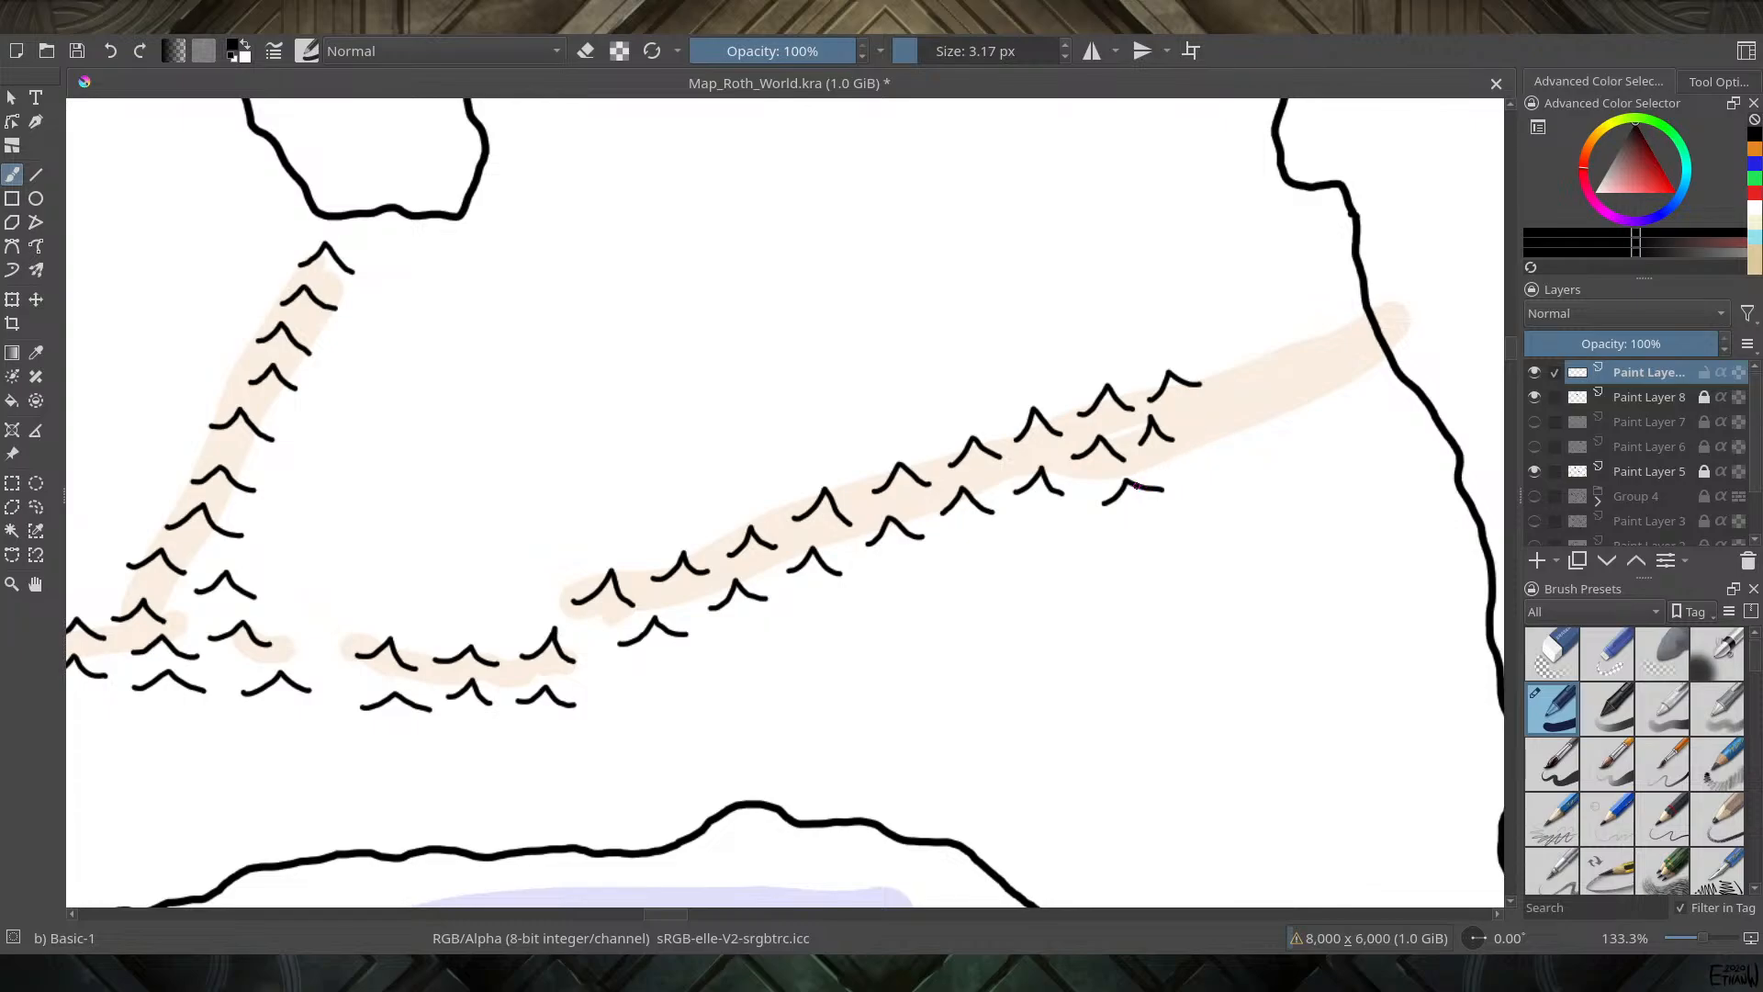
key("ctrl+z")
mouse_move(1105, 501)
left_mouse_down()
mouse_move(1128, 481)
mouse_move(1146, 498)
left_mouse_up()
Finish the eastern range with two rows of peaks running up to the continent's east coastline
mouse_move(1189, 454)
left_mouse_down()
mouse_move(1204, 431)
mouse_move(1236, 449)
mouse_move(1241, 365)
mouse_move(1267, 386)
mouse_move(1293, 343)
mouse_move(1313, 360)
mouse_move(1341, 327)
mouse_move(1364, 345)
left_mouse_up()
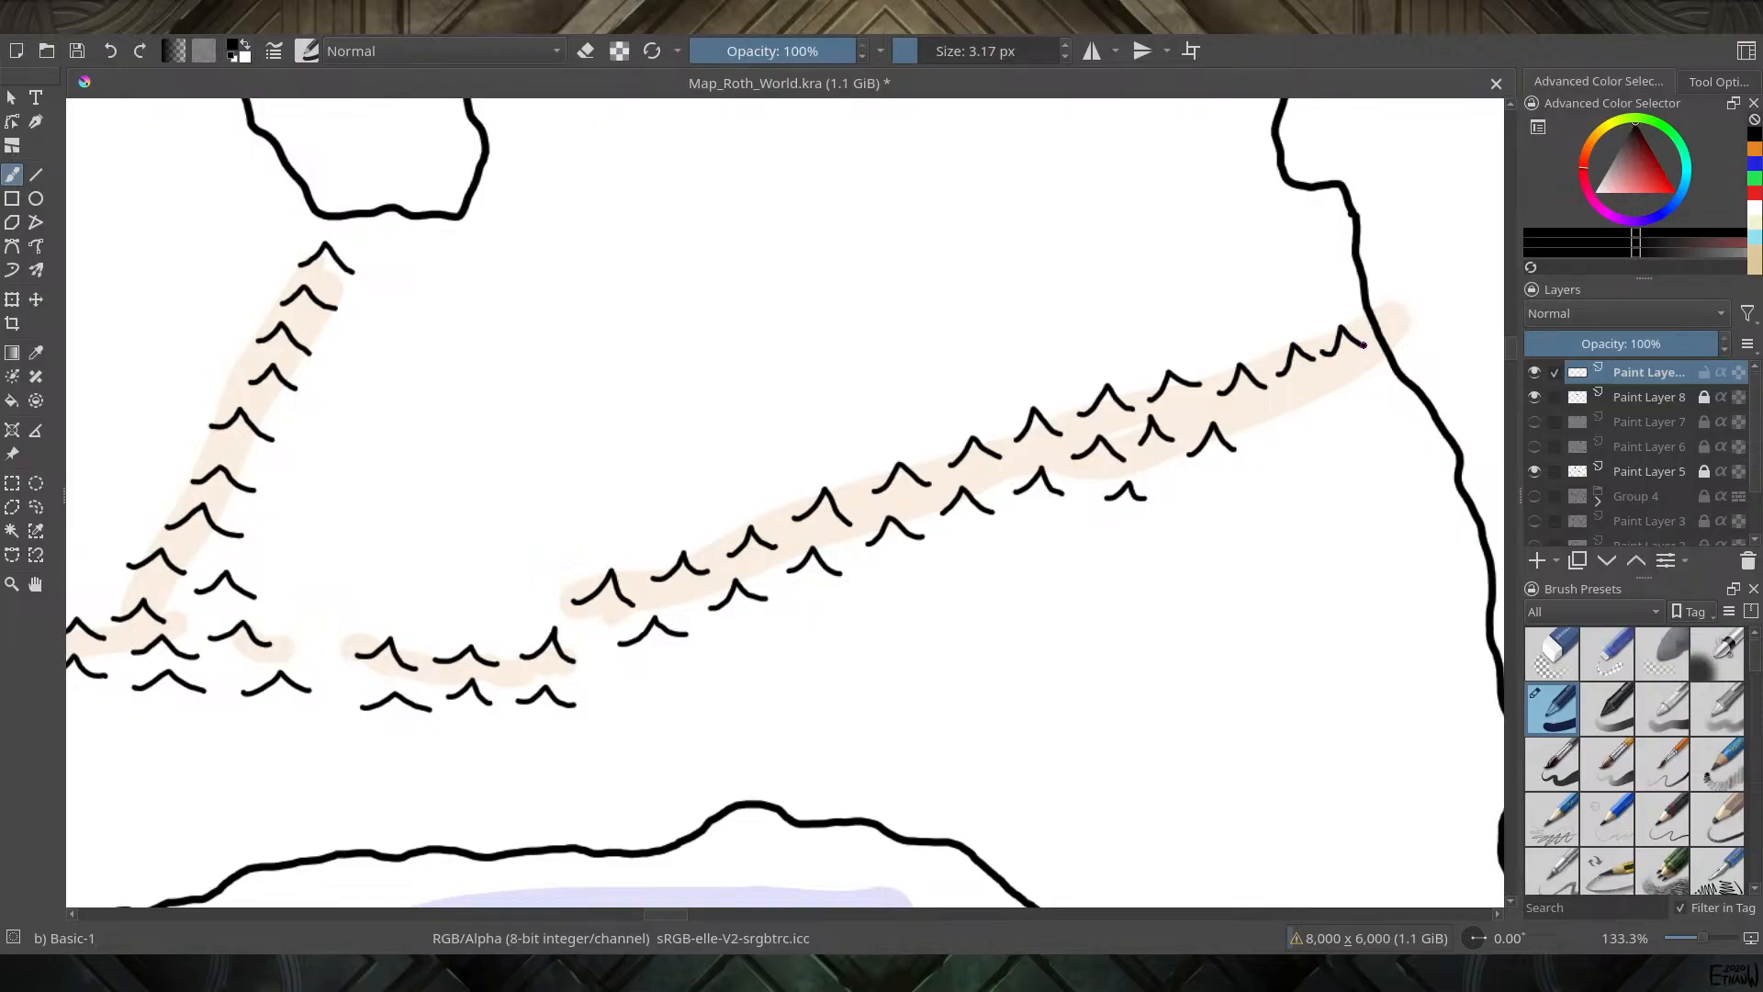
mouse_move(1248, 445)
left_mouse_down()
mouse_move(1269, 414)
mouse_move(1299, 429)
mouse_move(1346, 416)
left_mouse_up()
mouse_move(1357, 406)
left_mouse_down()
mouse_move(1366, 379)
mouse_move(1379, 402)
left_mouse_up()
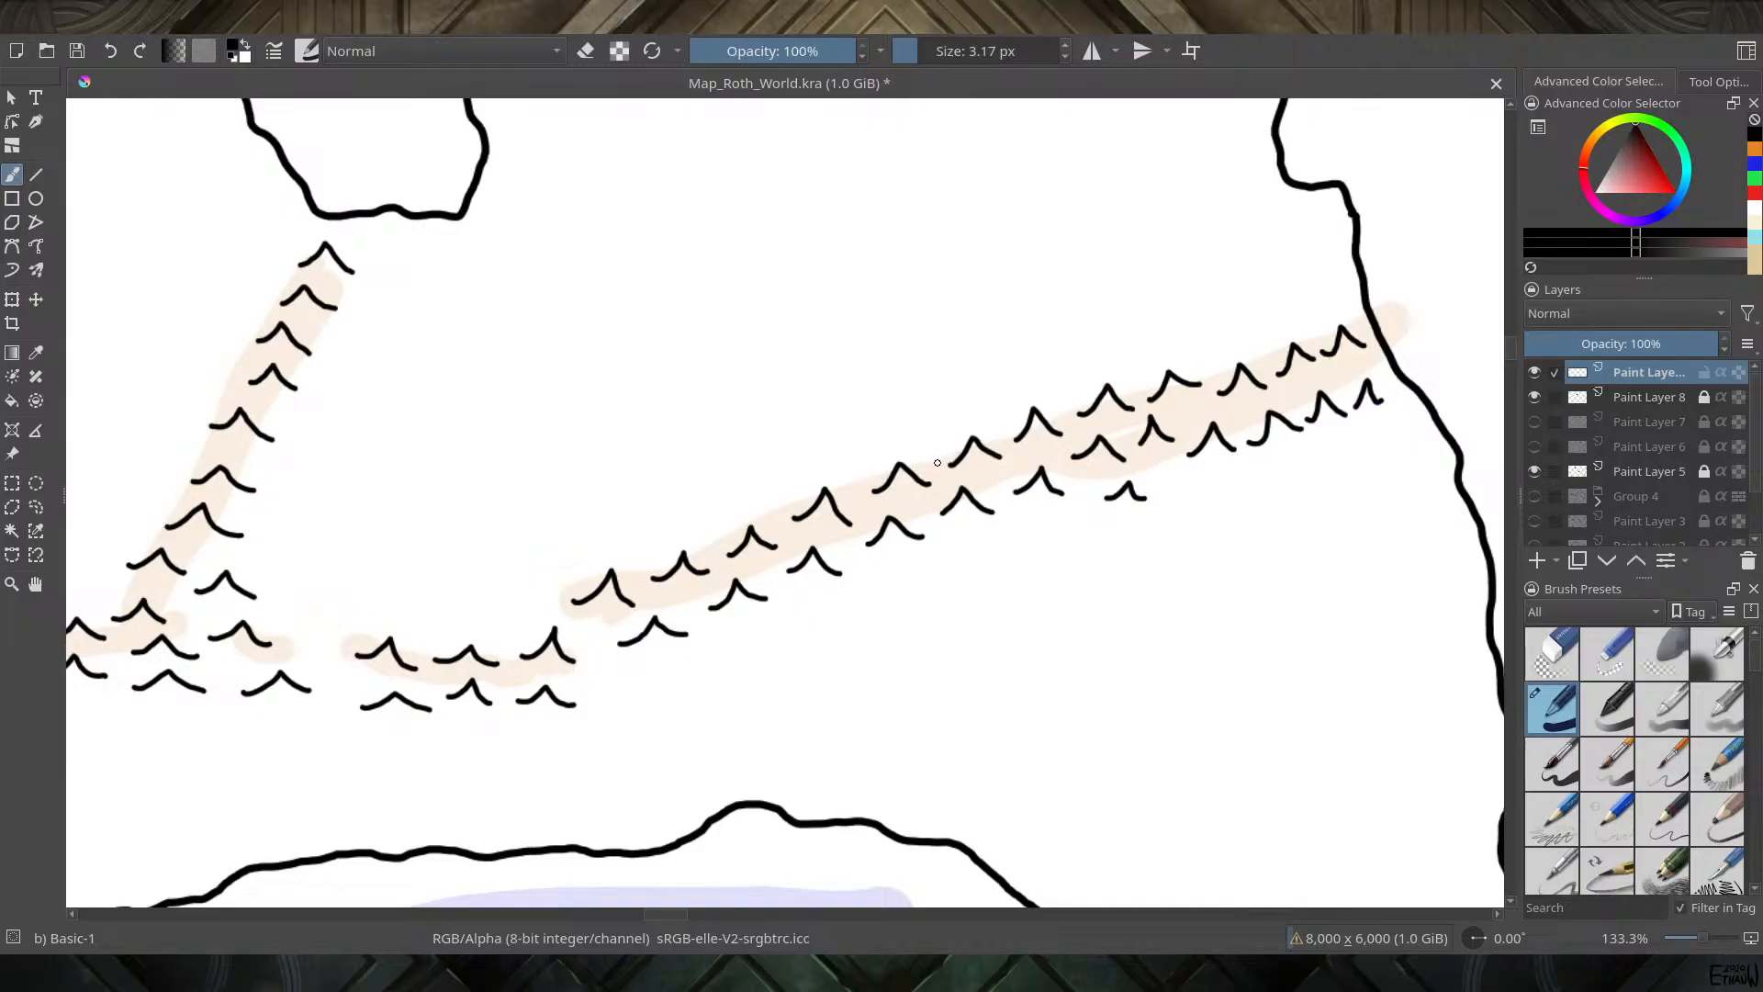
Draw peaks west of the diagonal range's base along the horizontal marking, adding one above and one below the rows
scroll(934, 468, "down", 3)
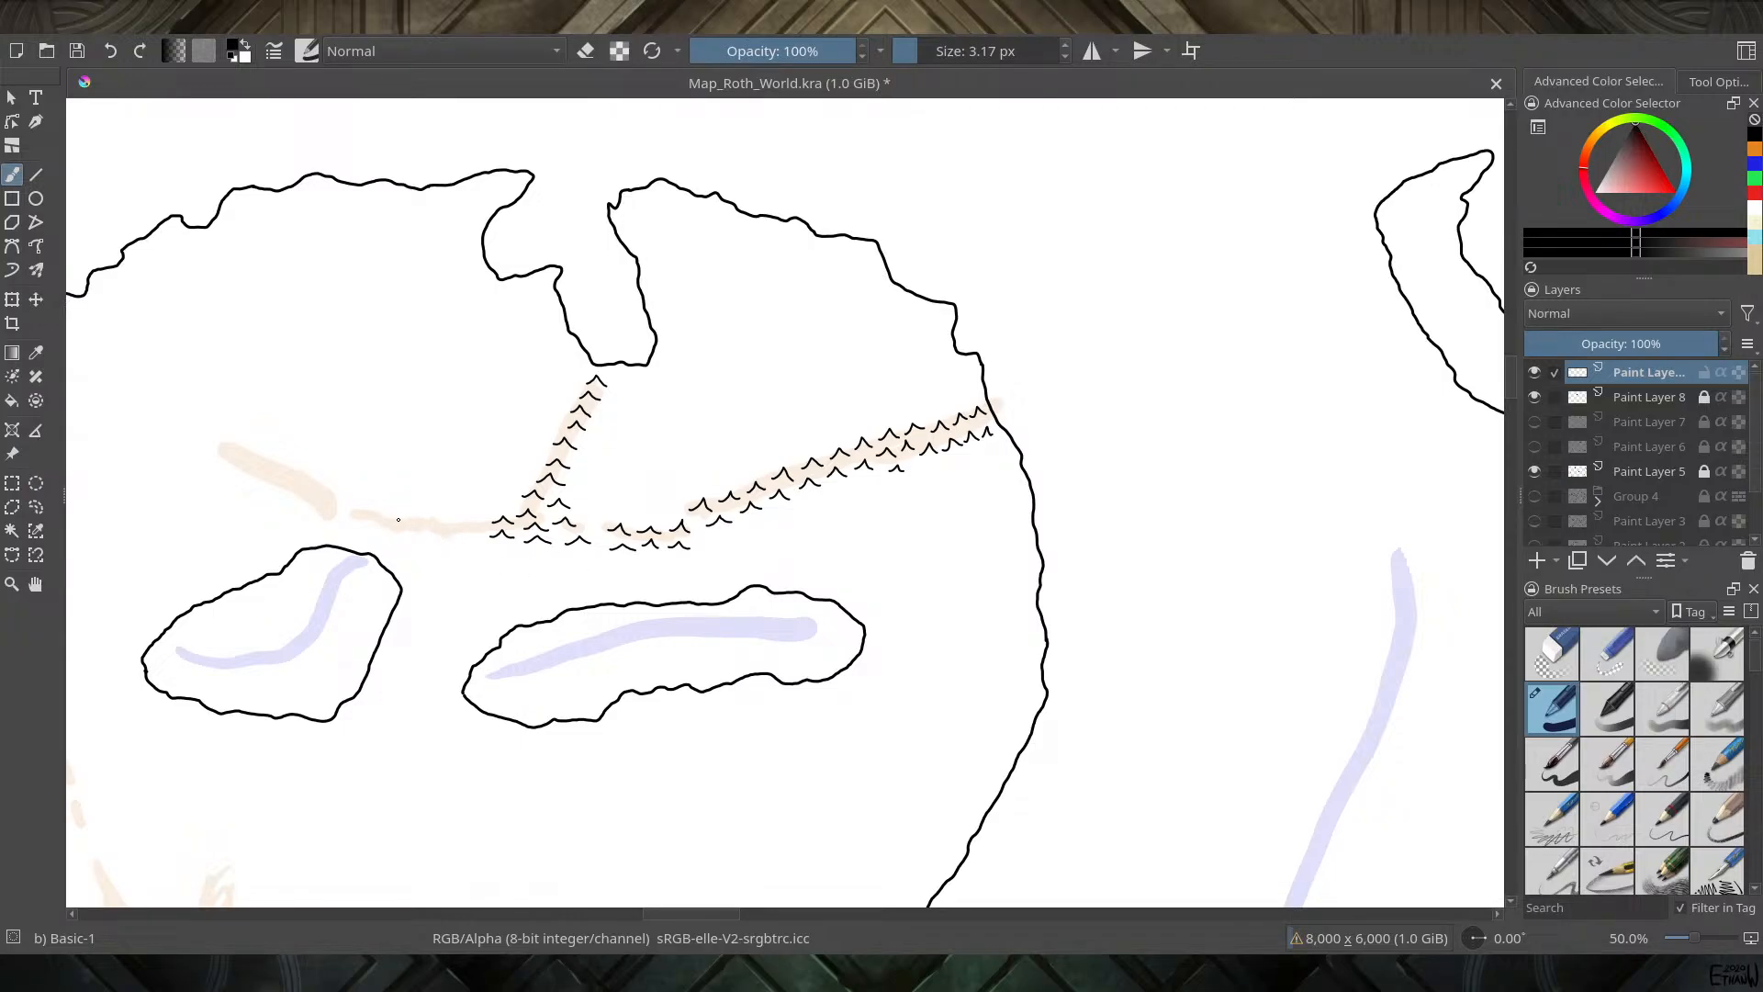
scroll(444, 520, "down", 1)
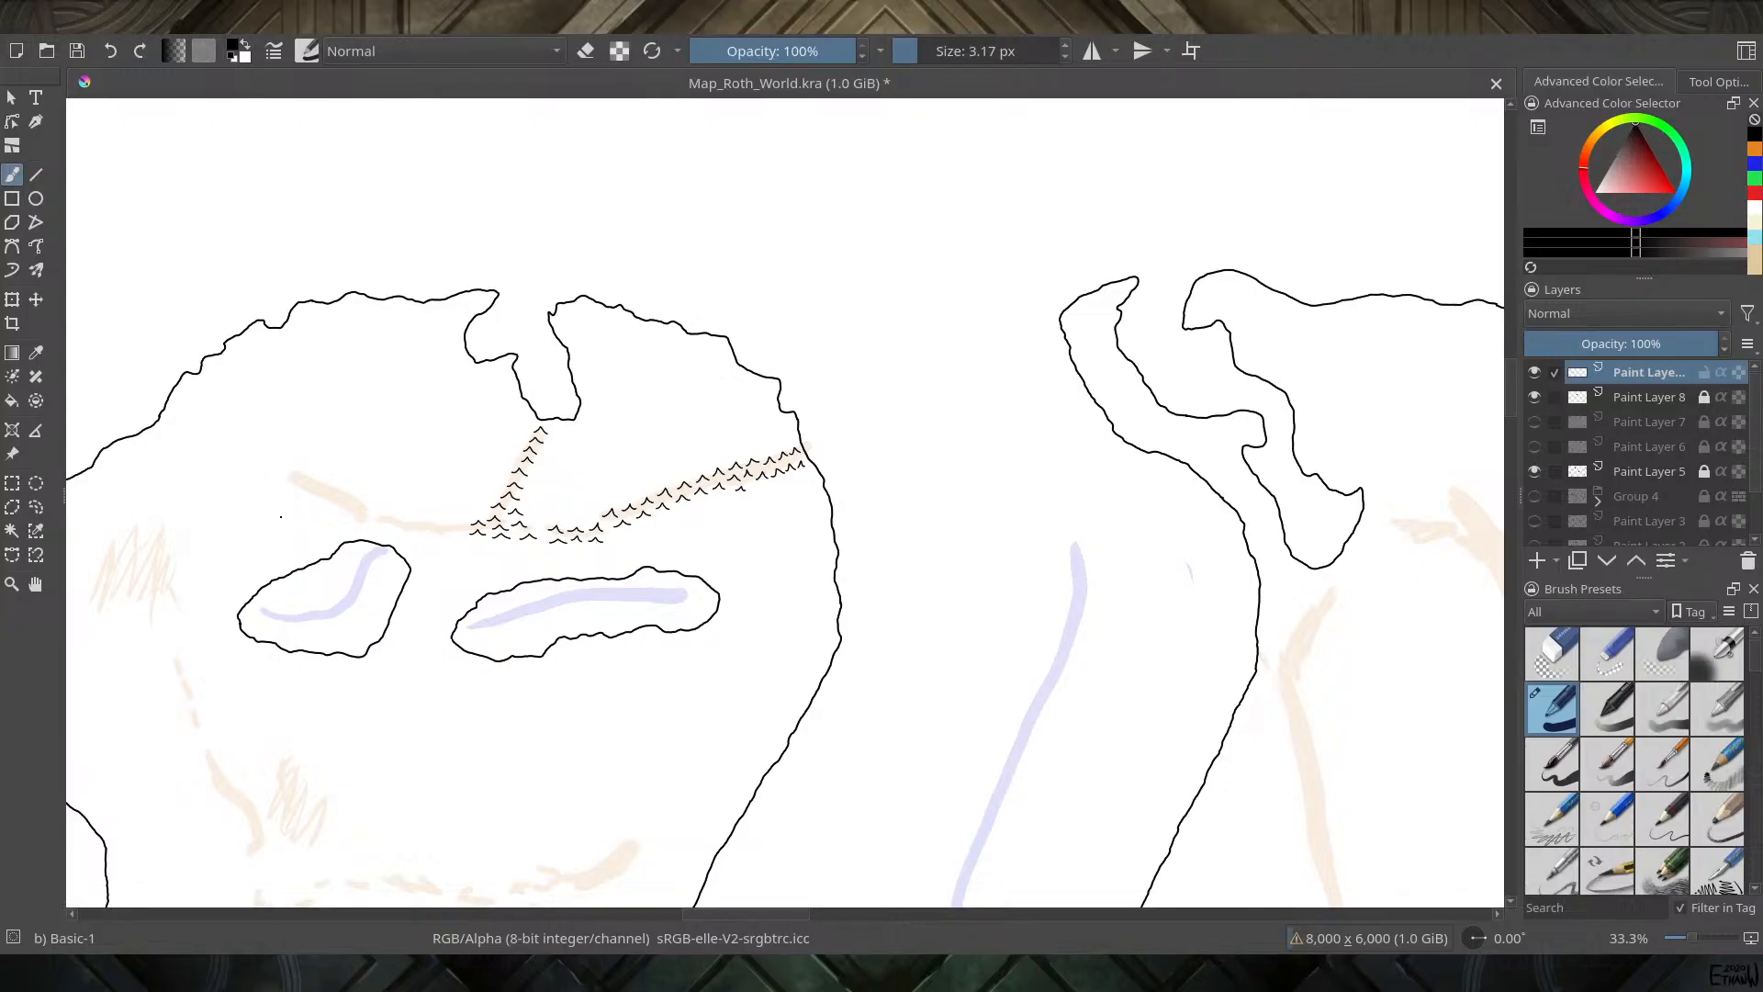
scroll(209, 497, "up", 1)
scroll(504, 492, "up", 4)
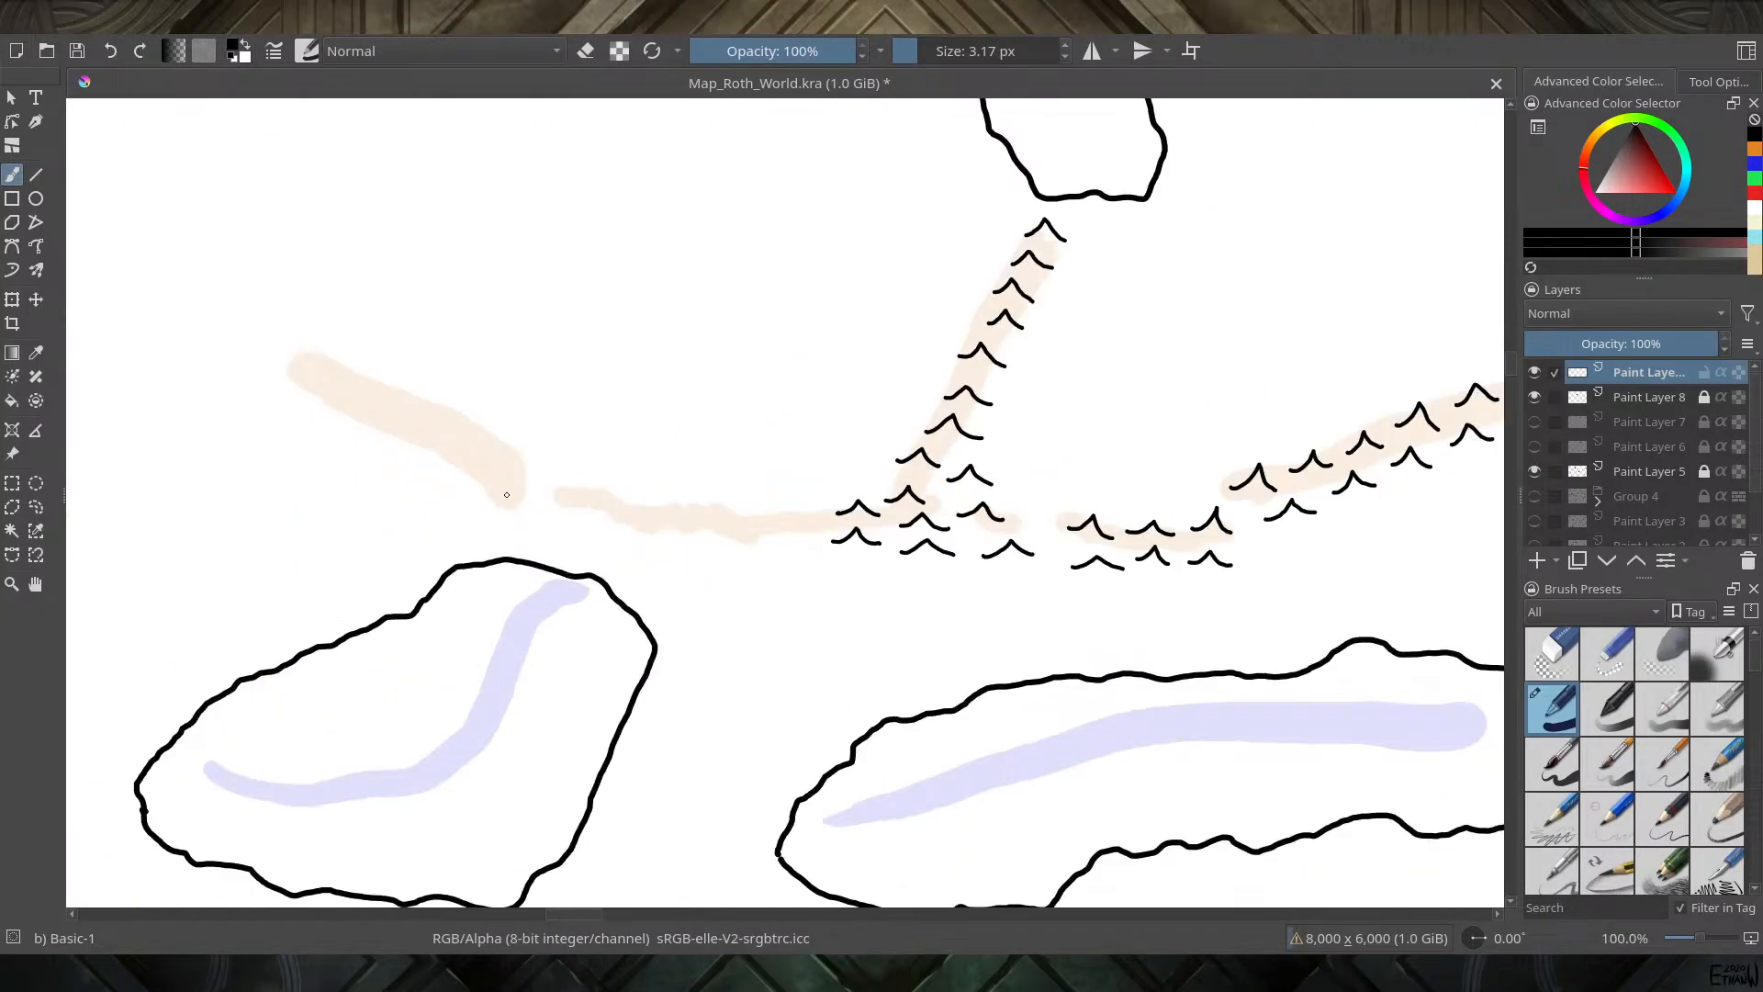
scroll(619, 499, "down", 1)
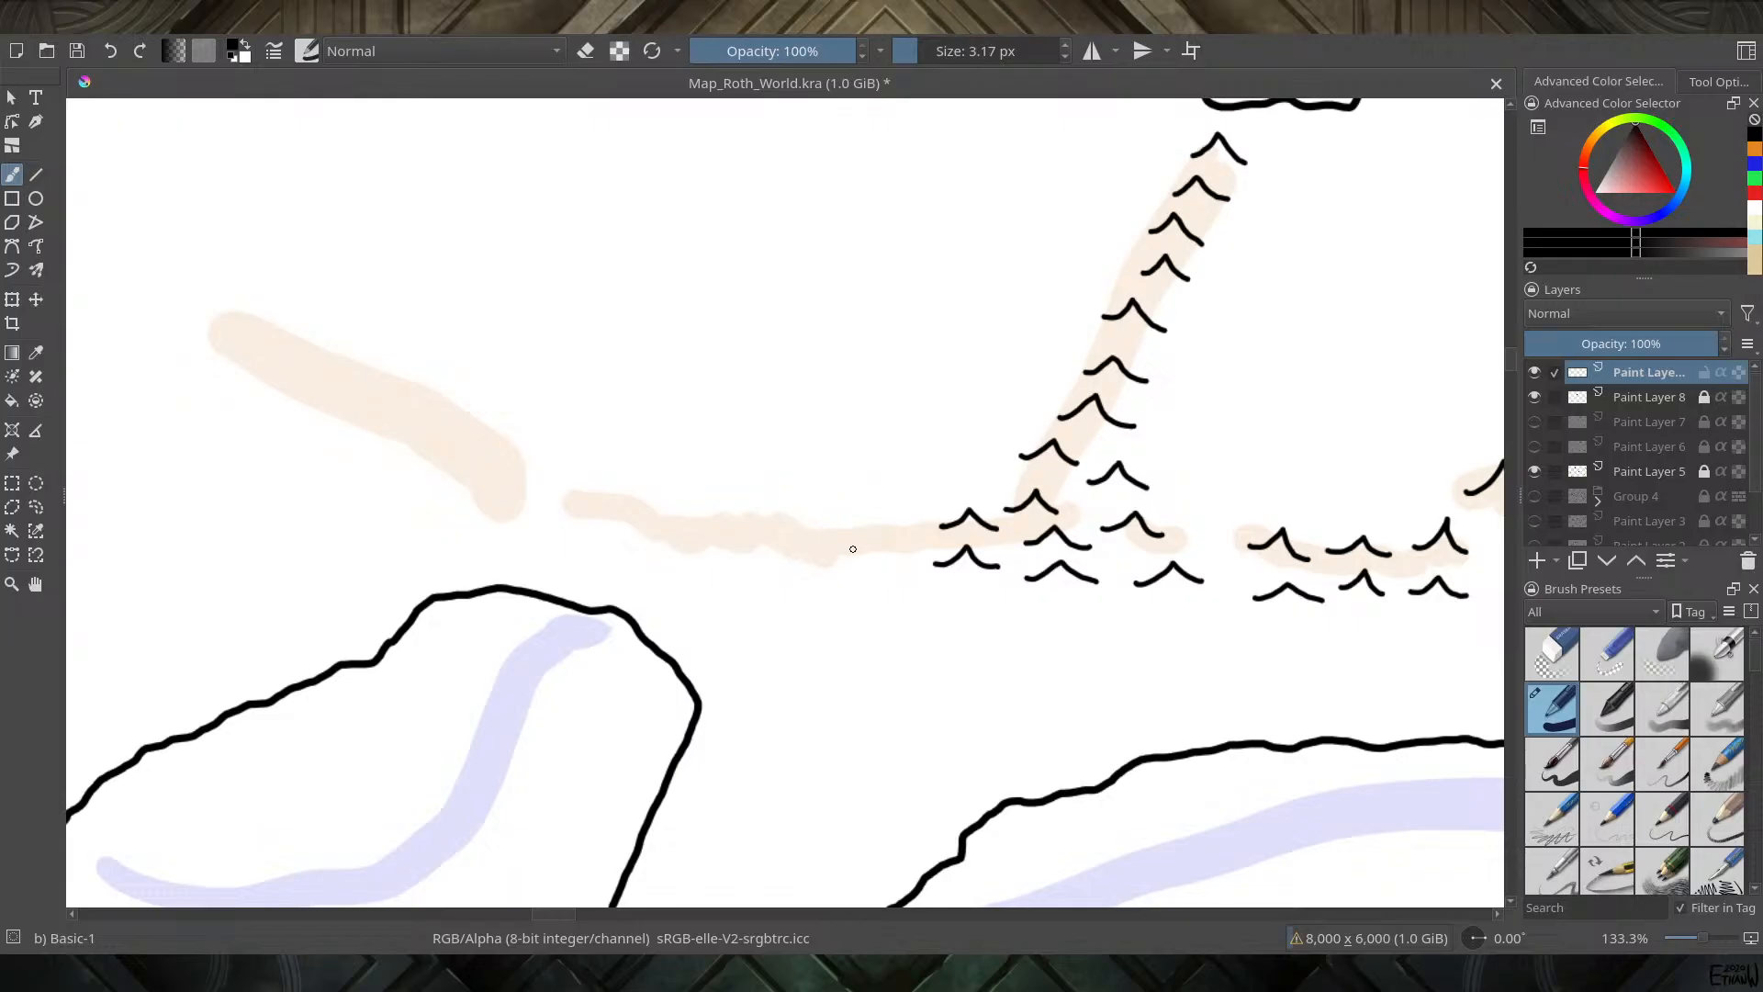
mouse_move(855, 535)
left_mouse_down()
mouse_move(887, 518)
mouse_move(922, 540)
mouse_move(877, 559)
mouse_move(916, 576)
left_mouse_up()
left_click_drag(791, 555, 847, 556)
mouse_move(787, 506)
left_mouse_down()
mouse_move(822, 489)
mouse_move(849, 511)
left_mouse_up()
mouse_move(760, 596)
left_mouse_down()
mouse_move(772, 579)
mouse_move(805, 599)
mouse_move(785, 577)
mouse_move(809, 590)
left_mouse_up()
key("ctrl+z")
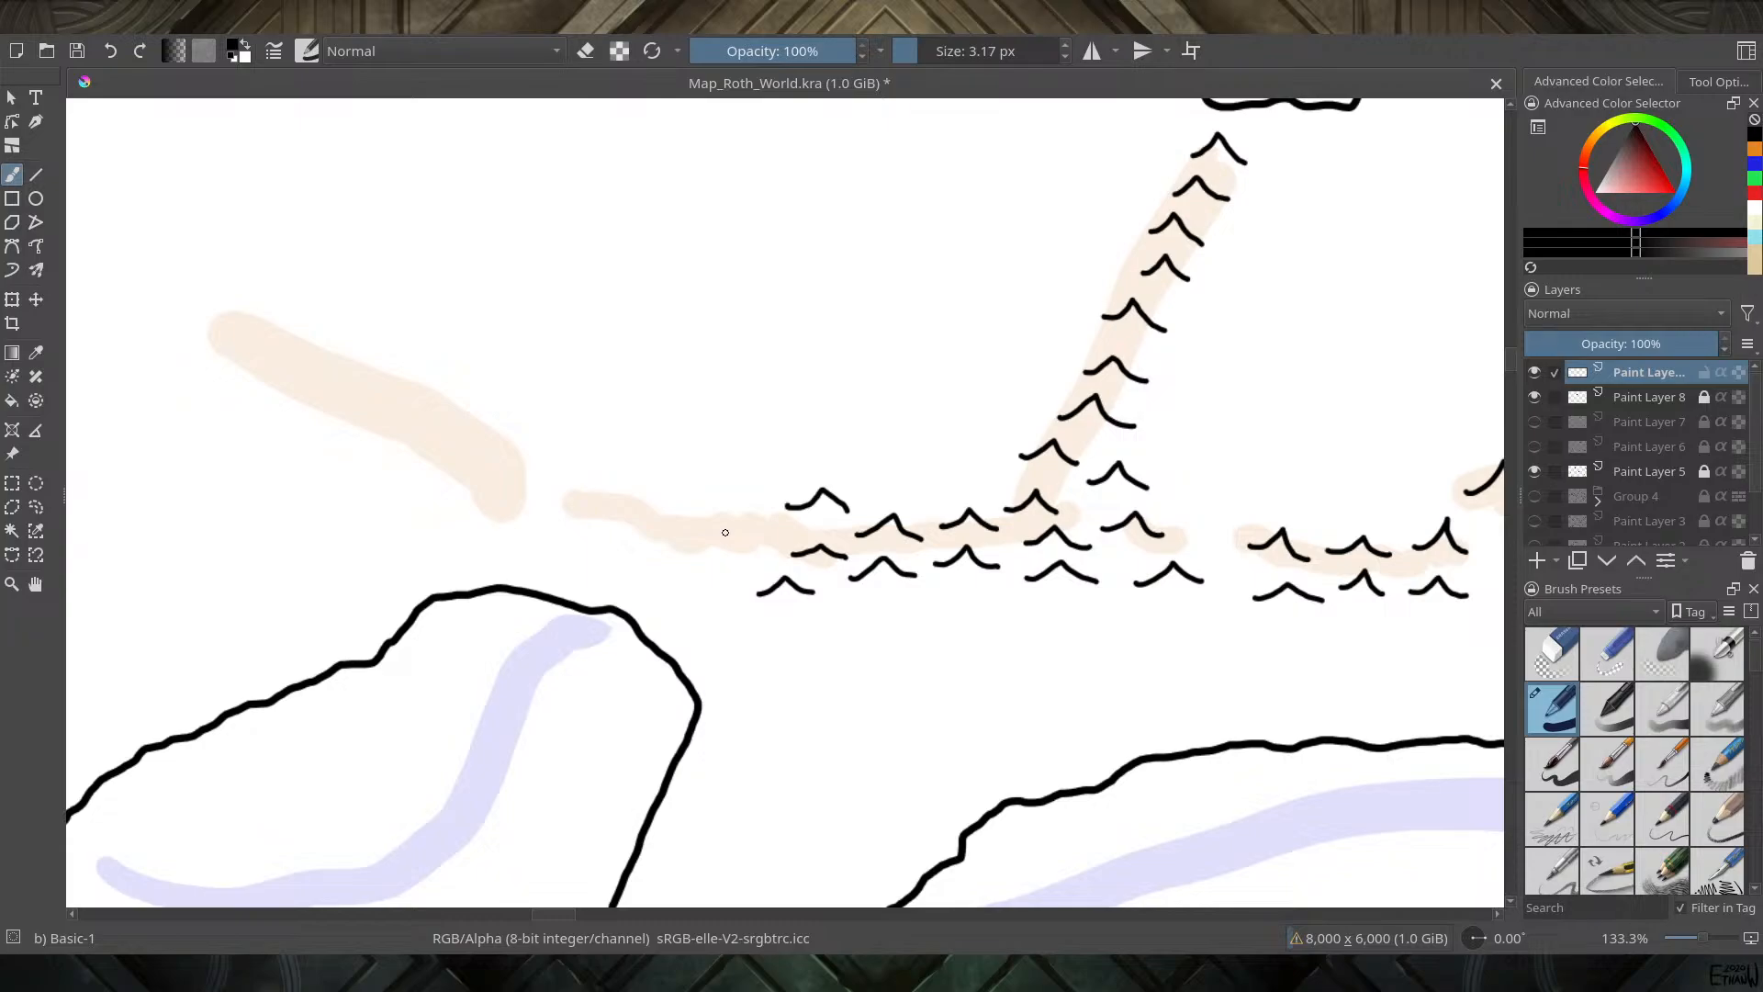
Extend the paired peaks to the western end of the thin horizontal marking
mouse_move(727, 526)
left_mouse_down()
mouse_move(760, 512)
mouse_move(776, 532)
mouse_move(746, 552)
mouse_move(768, 566)
left_mouse_up()
mouse_move(665, 518)
left_mouse_down()
mouse_move(698, 501)
mouse_move(722, 530)
left_mouse_up()
mouse_move(679, 561)
left_mouse_down()
mouse_move(699, 544)
mouse_move(718, 565)
left_mouse_up()
mouse_move(600, 508)
left_mouse_down()
mouse_move(645, 517)
mouse_move(632, 547)
mouse_move(644, 536)
mouse_move(663, 569)
left_mouse_up()
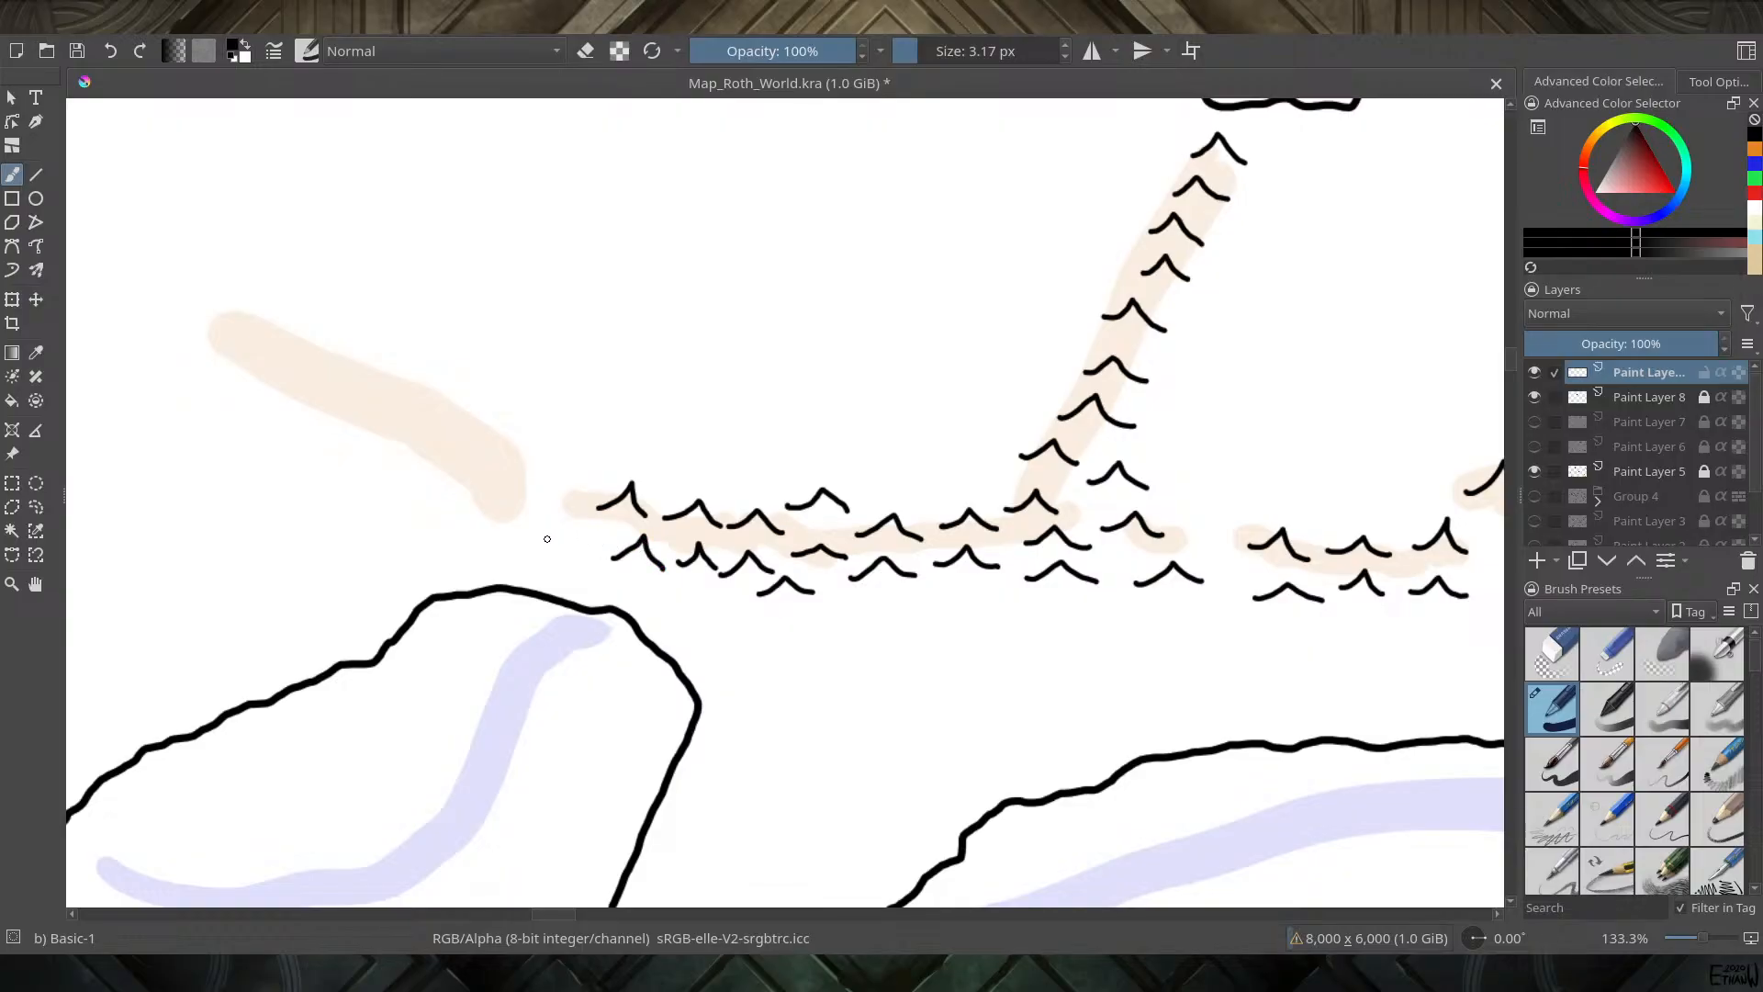
Bridge the gap to the northwestern diagonal marking and draw a double row of peaks up its lower half
mouse_move(540, 549)
left_mouse_down()
mouse_move(571, 530)
mouse_move(586, 553)
mouse_move(577, 479)
mouse_move(587, 508)
left_mouse_up()
mouse_move(499, 477)
left_mouse_down()
mouse_move(534, 452)
mouse_move(550, 488)
mouse_move(541, 541)
left_mouse_up()
mouse_move(445, 471)
left_mouse_down()
mouse_move(475, 455)
mouse_move(487, 483)
left_mouse_up()
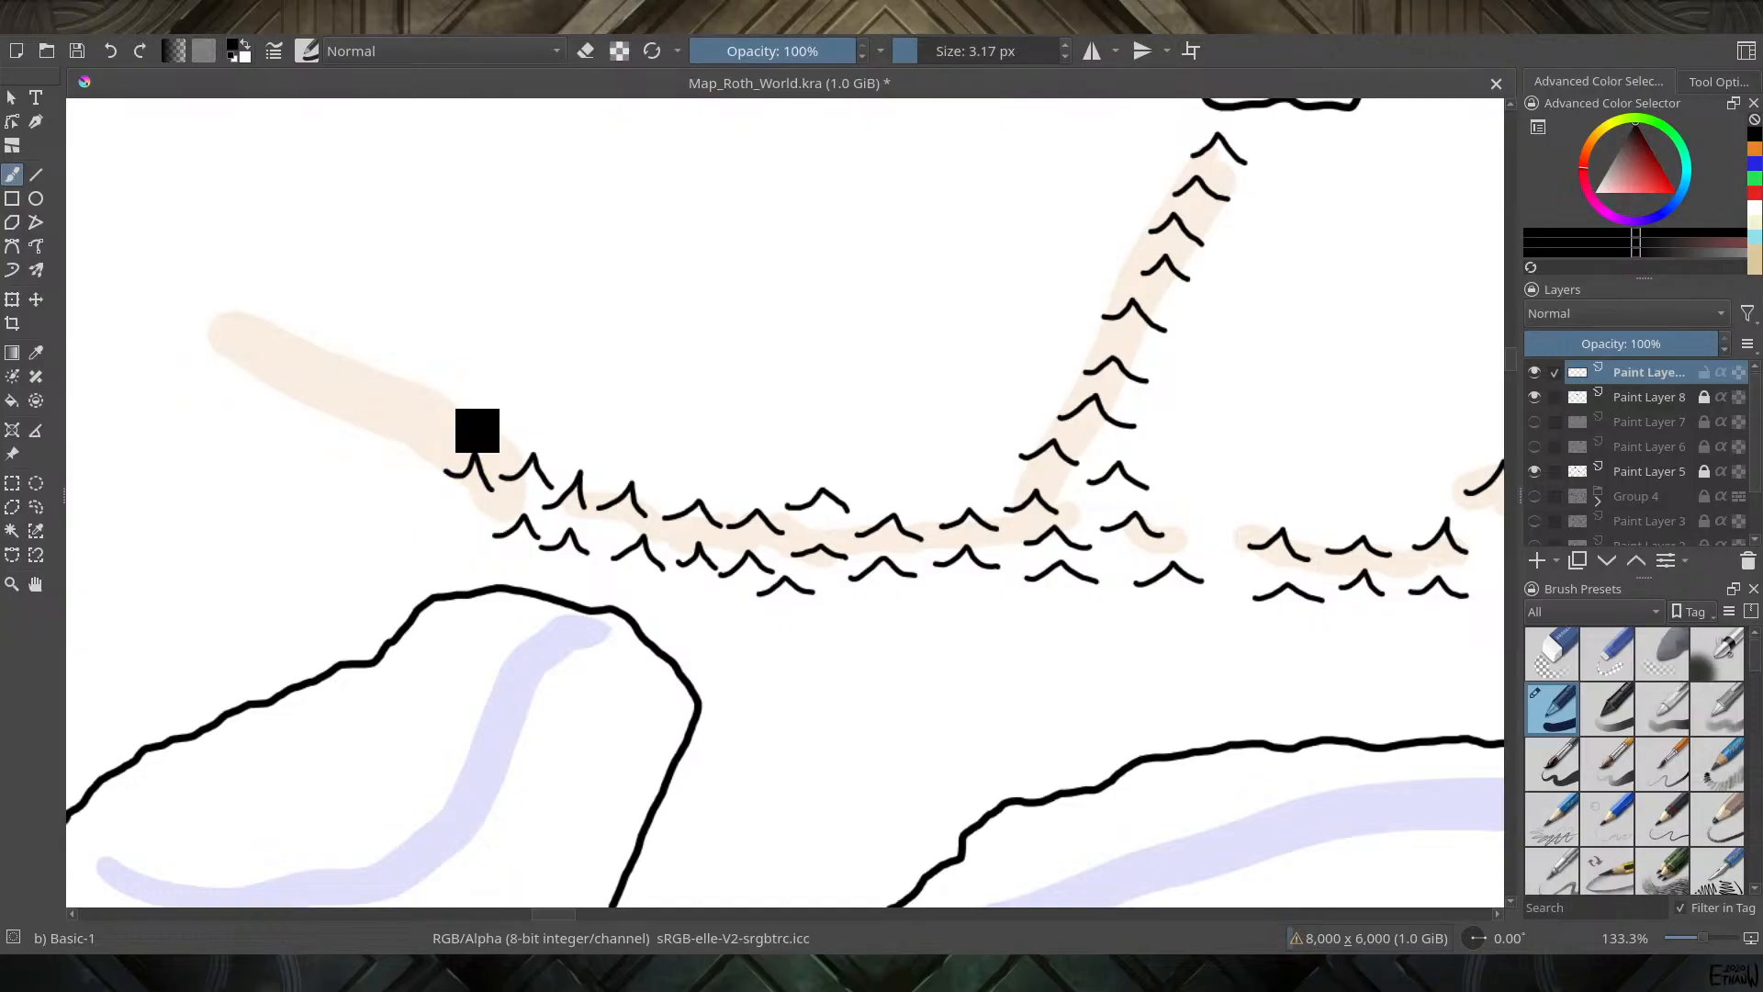
key("ctrl+z")
mouse_move(466, 444)
left_mouse_down()
mouse_move(493, 423)
mouse_move(520, 445)
left_mouse_up()
mouse_move(446, 493)
left_mouse_down()
mouse_move(466, 472)
mouse_move(487, 499)
left_mouse_up()
mouse_move(419, 415)
left_mouse_down()
mouse_move(450, 393)
mouse_move(474, 415)
left_mouse_up()
mouse_move(399, 459)
left_mouse_down()
mouse_move(424, 442)
mouse_move(437, 467)
left_mouse_up()
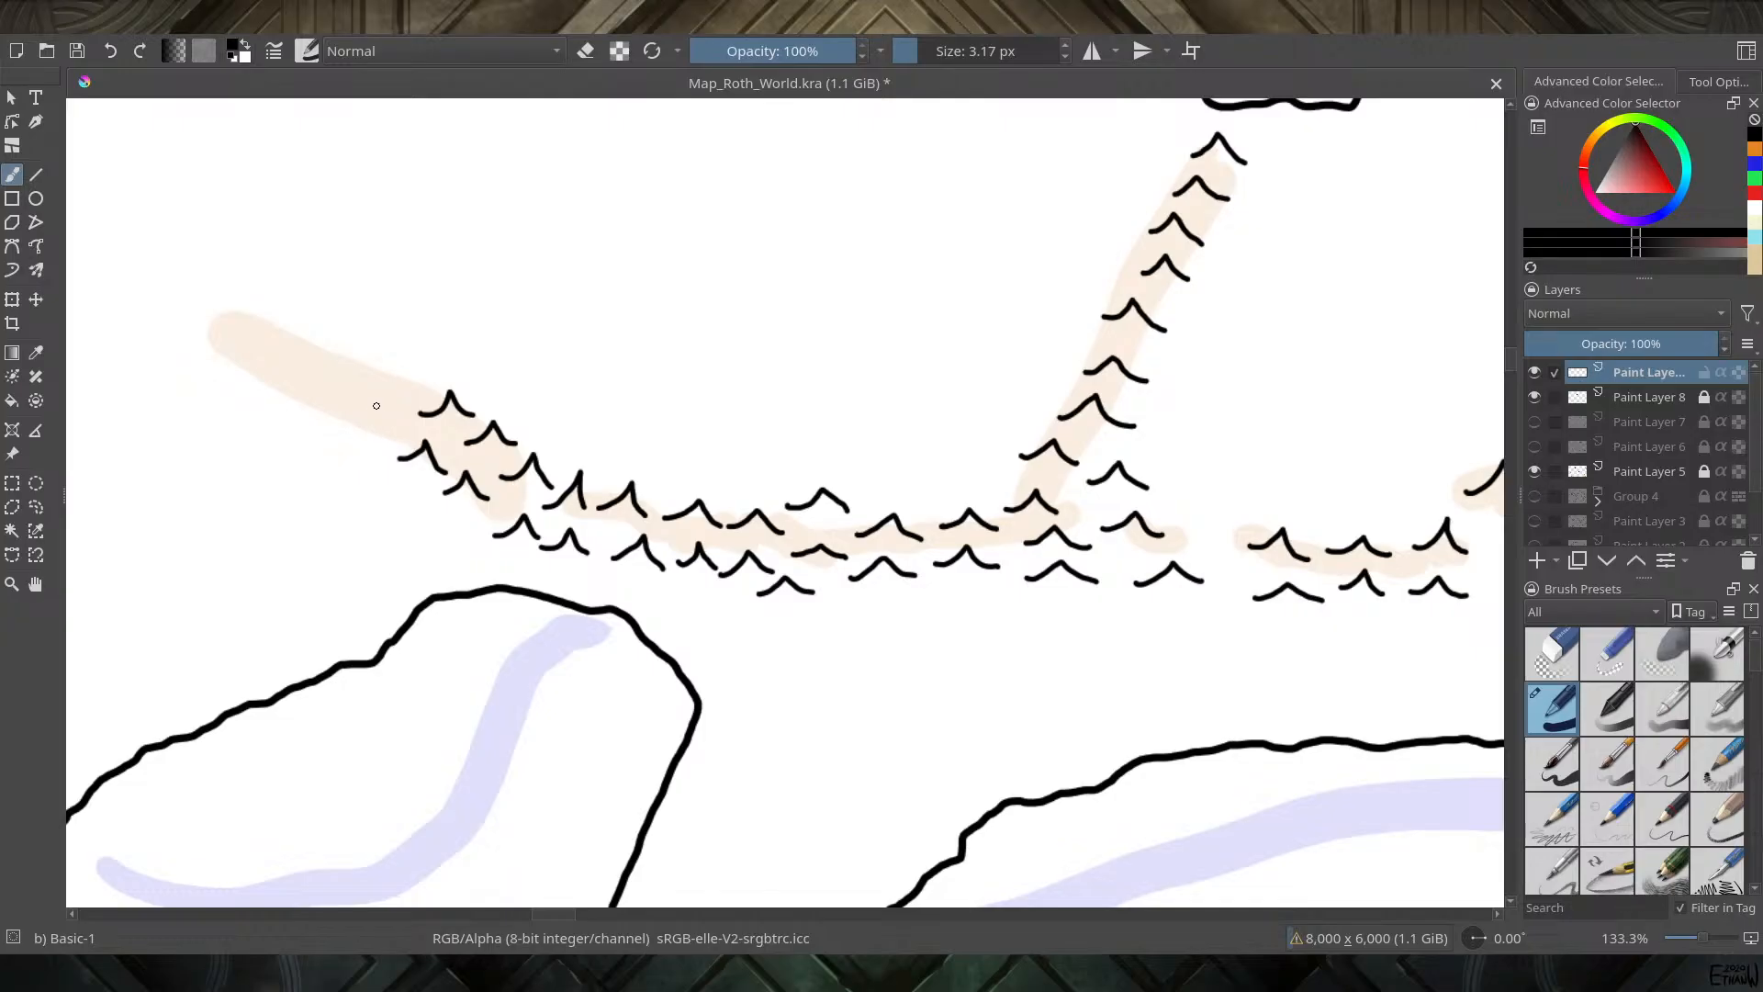
Fill the upper half of the northwestern marking with peaks to its far end, adding one outlying peak below the rows
mouse_move(377, 404)
left_mouse_down()
mouse_move(404, 377)
mouse_move(416, 409)
left_mouse_up()
key("ctrl+z")
mouse_move(376, 394)
left_mouse_down()
mouse_move(395, 376)
mouse_move(416, 401)
mouse_move(375, 415)
mouse_move(393, 441)
left_mouse_up()
mouse_move(333, 386)
left_mouse_down()
mouse_move(353, 359)
mouse_move(374, 383)
mouse_move(326, 415)
mouse_move(349, 432)
mouse_move(336, 466)
mouse_move(366, 469)
left_mouse_up()
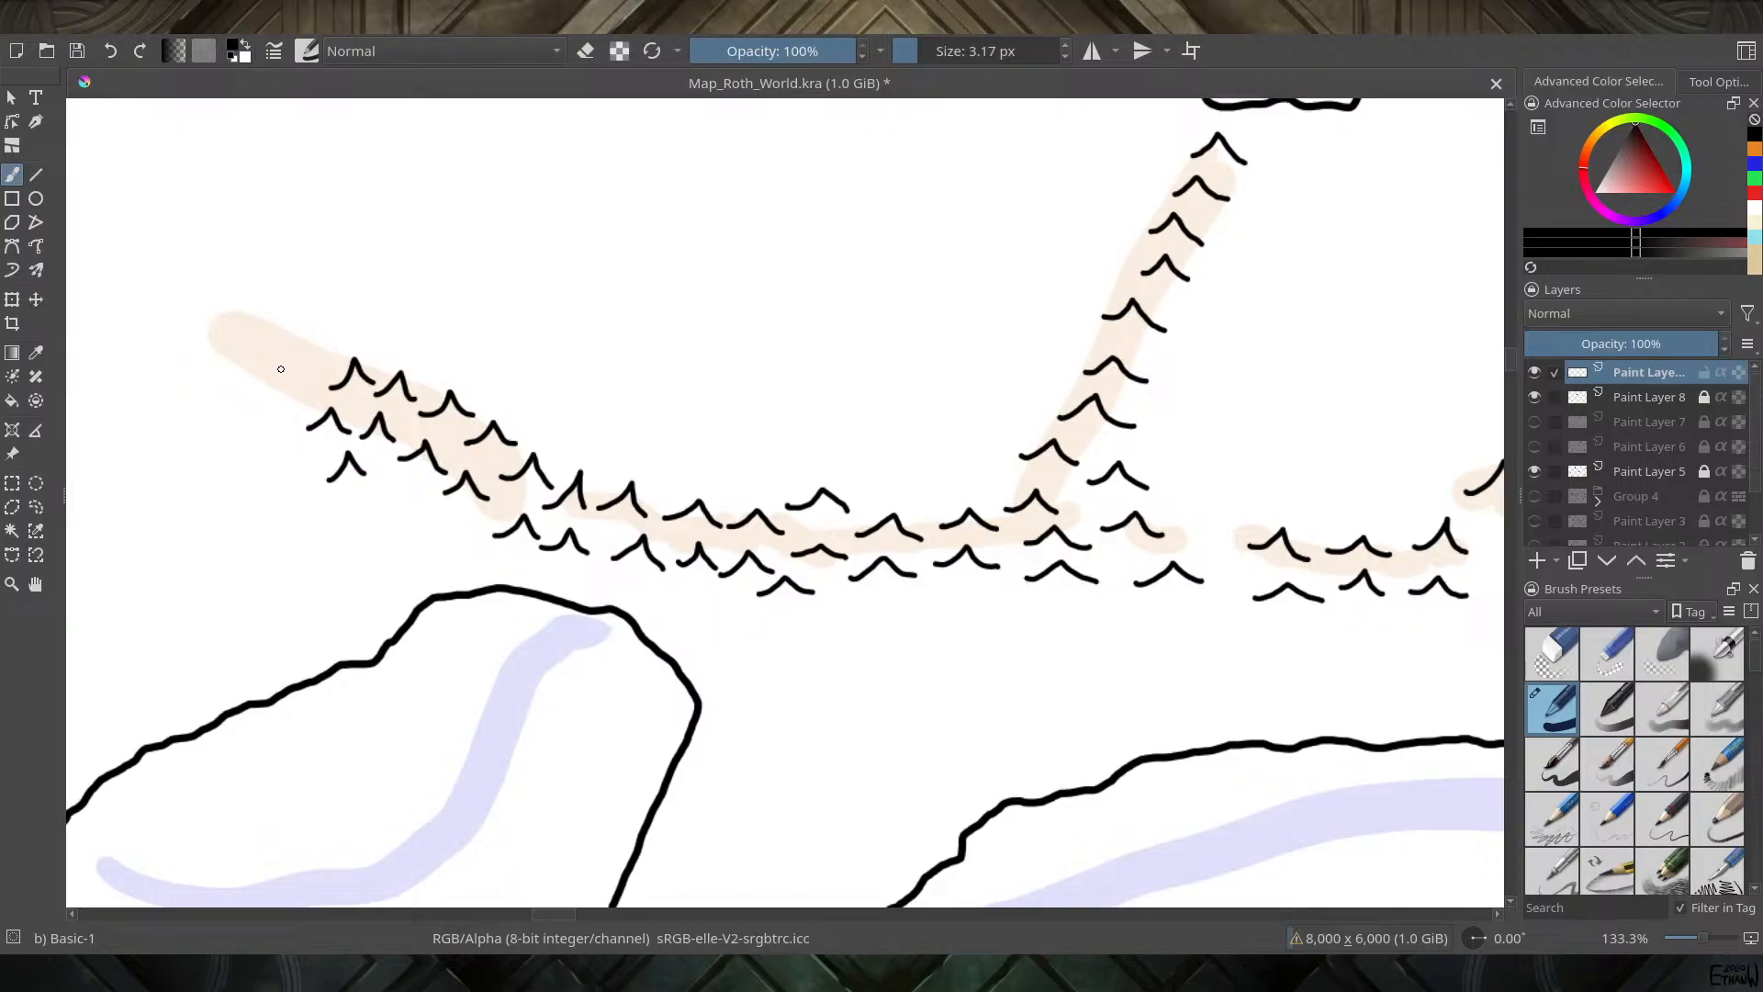
mouse_move(281, 368)
left_mouse_down()
mouse_move(304, 345)
mouse_move(328, 371)
mouse_move(269, 410)
mouse_move(307, 425)
left_mouse_up()
mouse_move(261, 332)
left_mouse_down()
mouse_move(286, 301)
mouse_move(304, 327)
left_mouse_up()
mouse_move(236, 384)
left_mouse_down()
mouse_move(261, 358)
mouse_move(282, 390)
left_mouse_up()
mouse_move(207, 344)
left_mouse_down()
mouse_move(236, 314)
mouse_move(254, 347)
left_mouse_up()
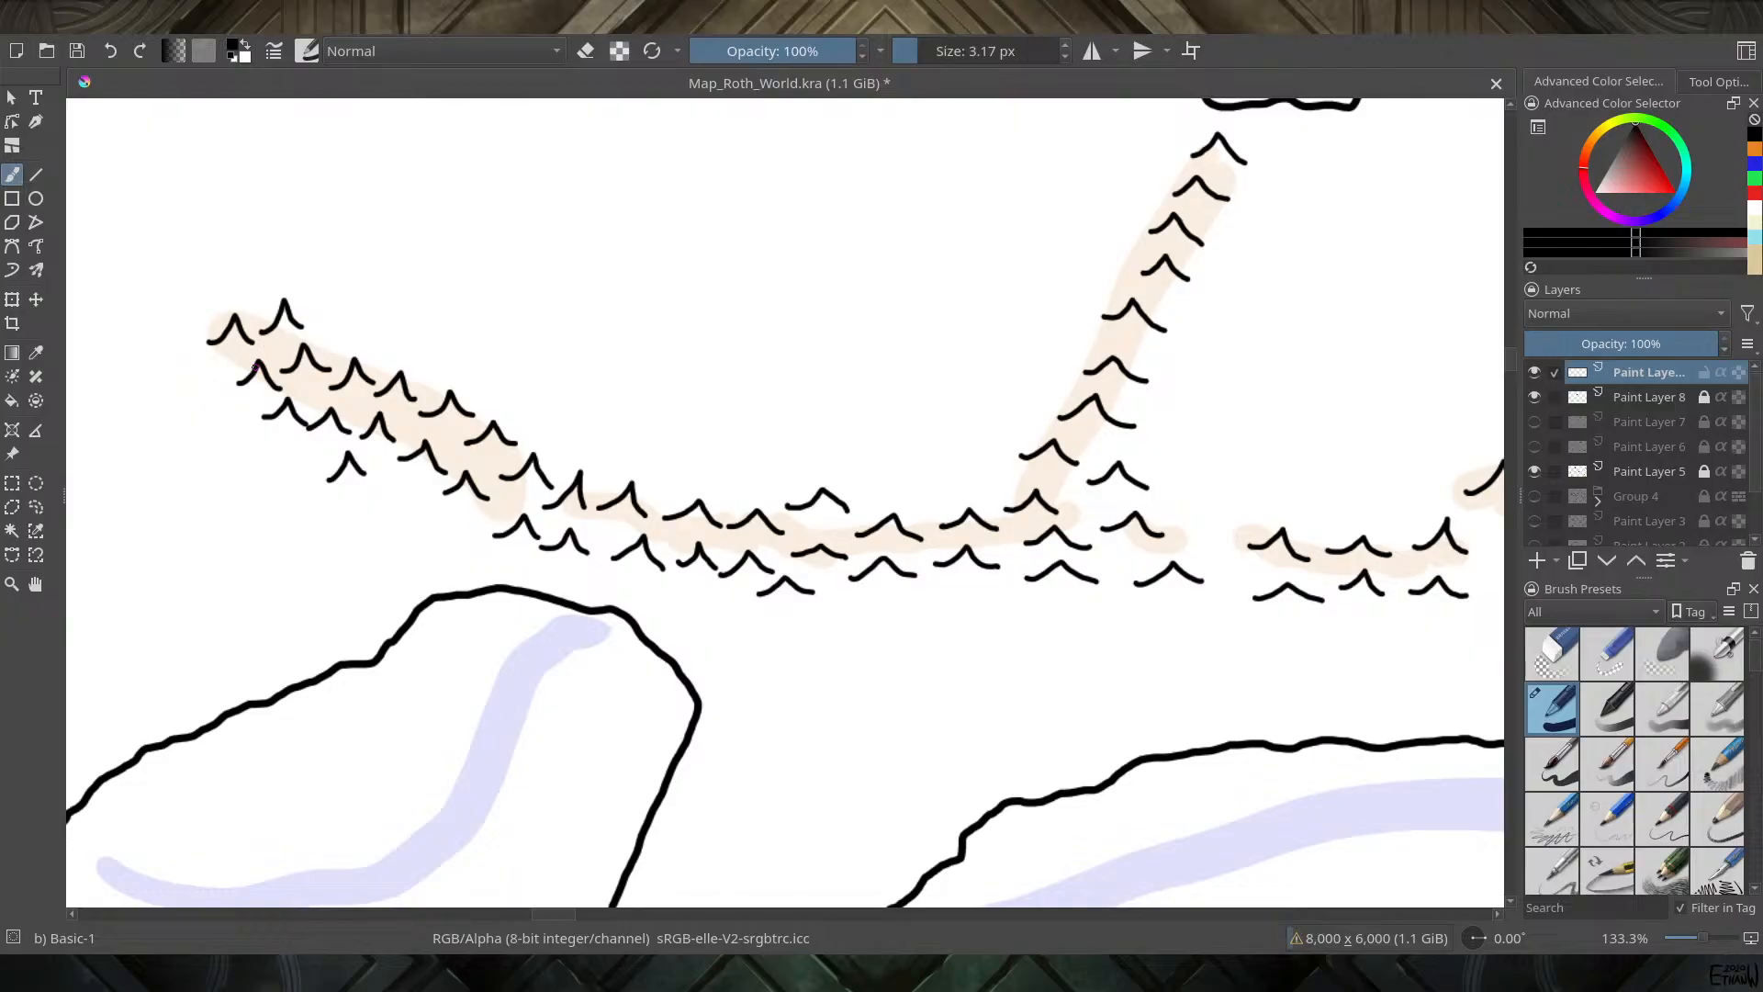
Hide Paint Layer 5 to check the drawn ranges without their guide markings, and show it again
key("minus")
key("minus")
key("minus")
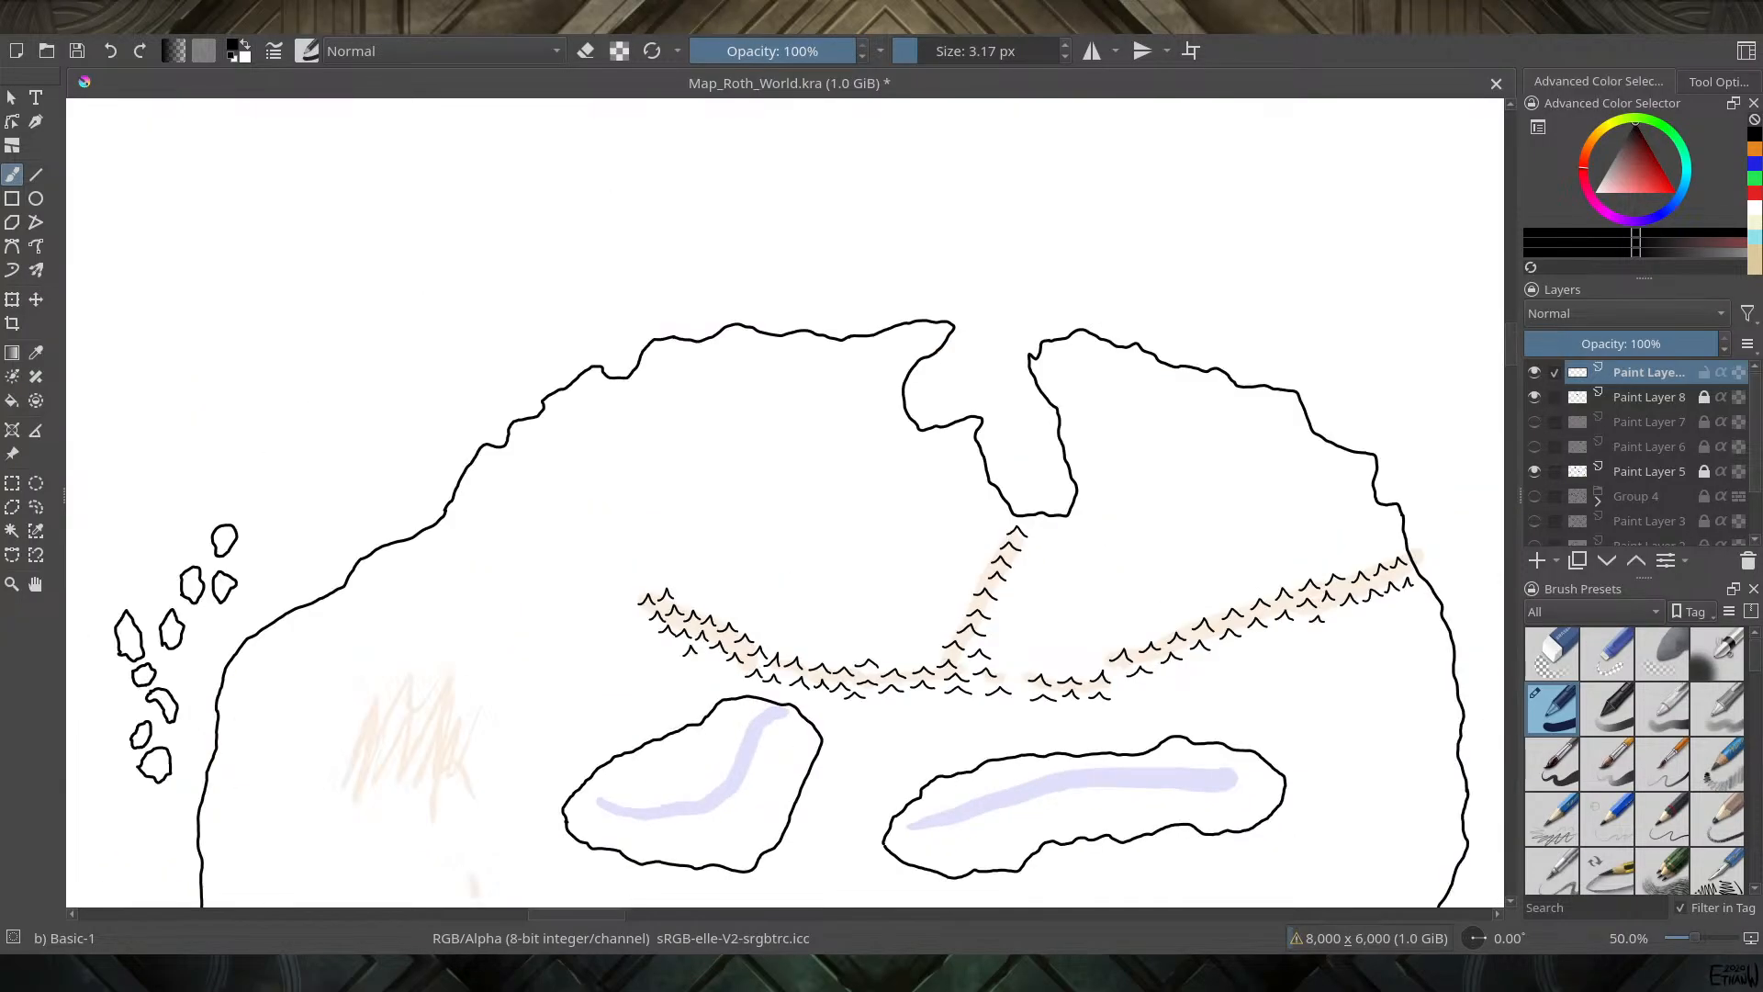
left_click(1534, 472)
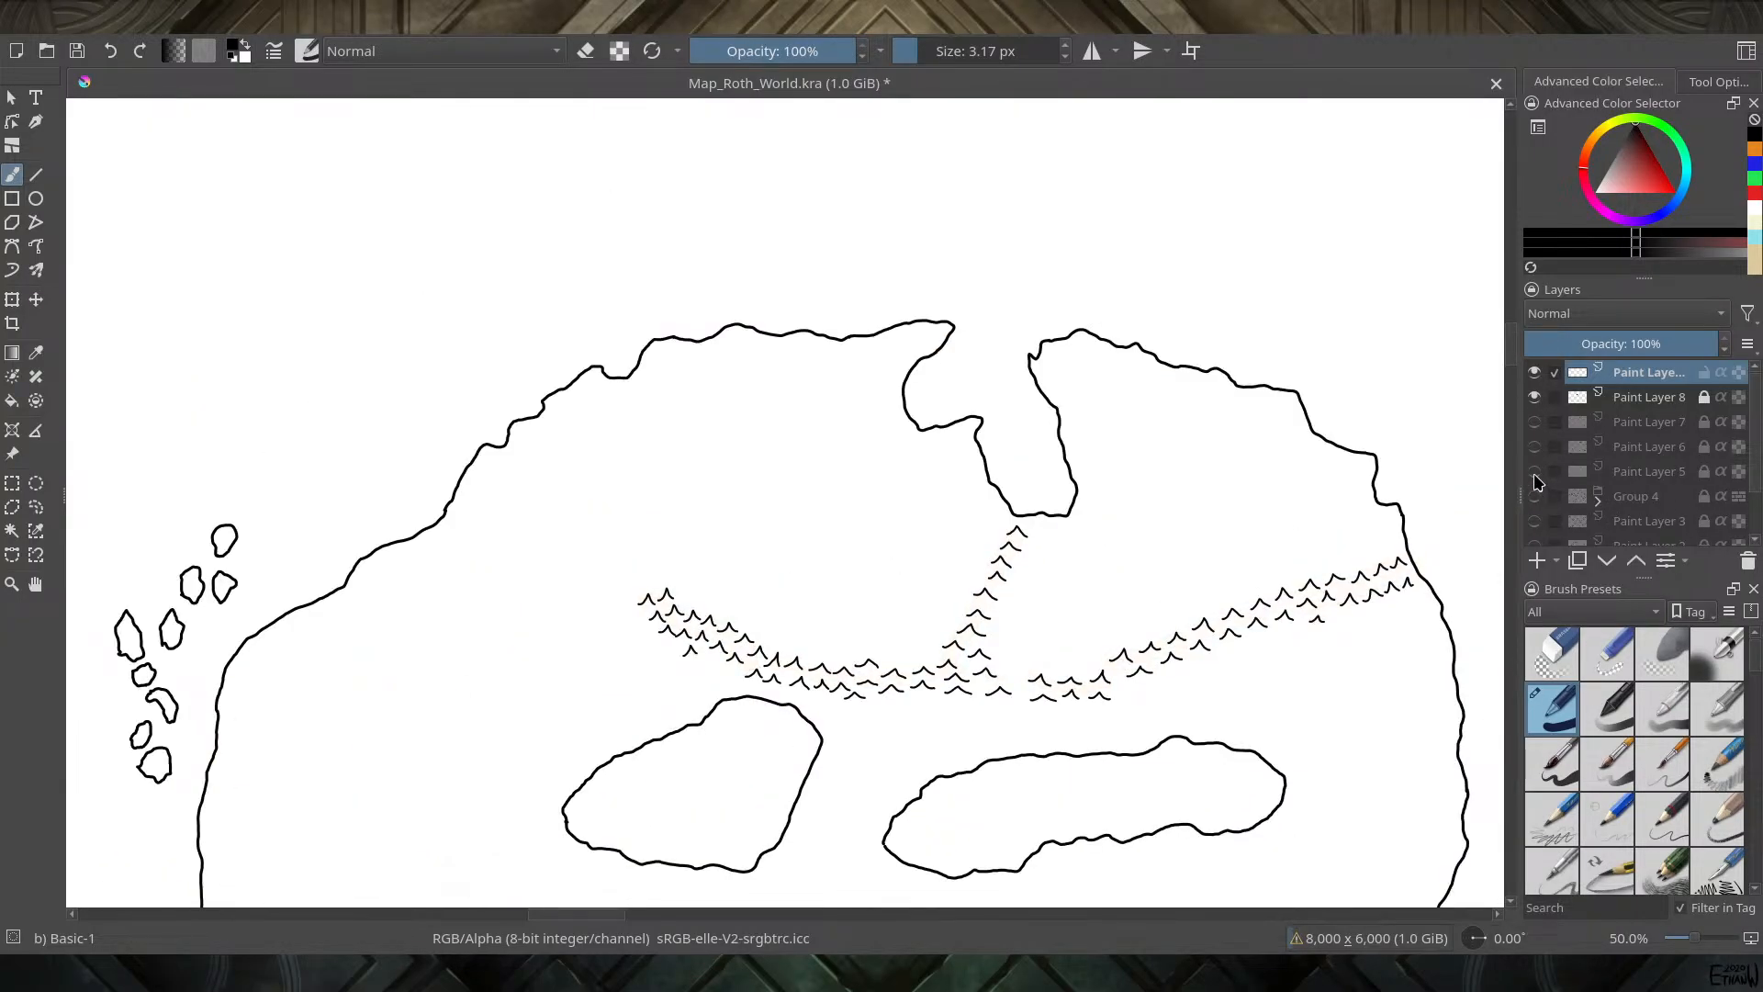
left_click(1534, 472)
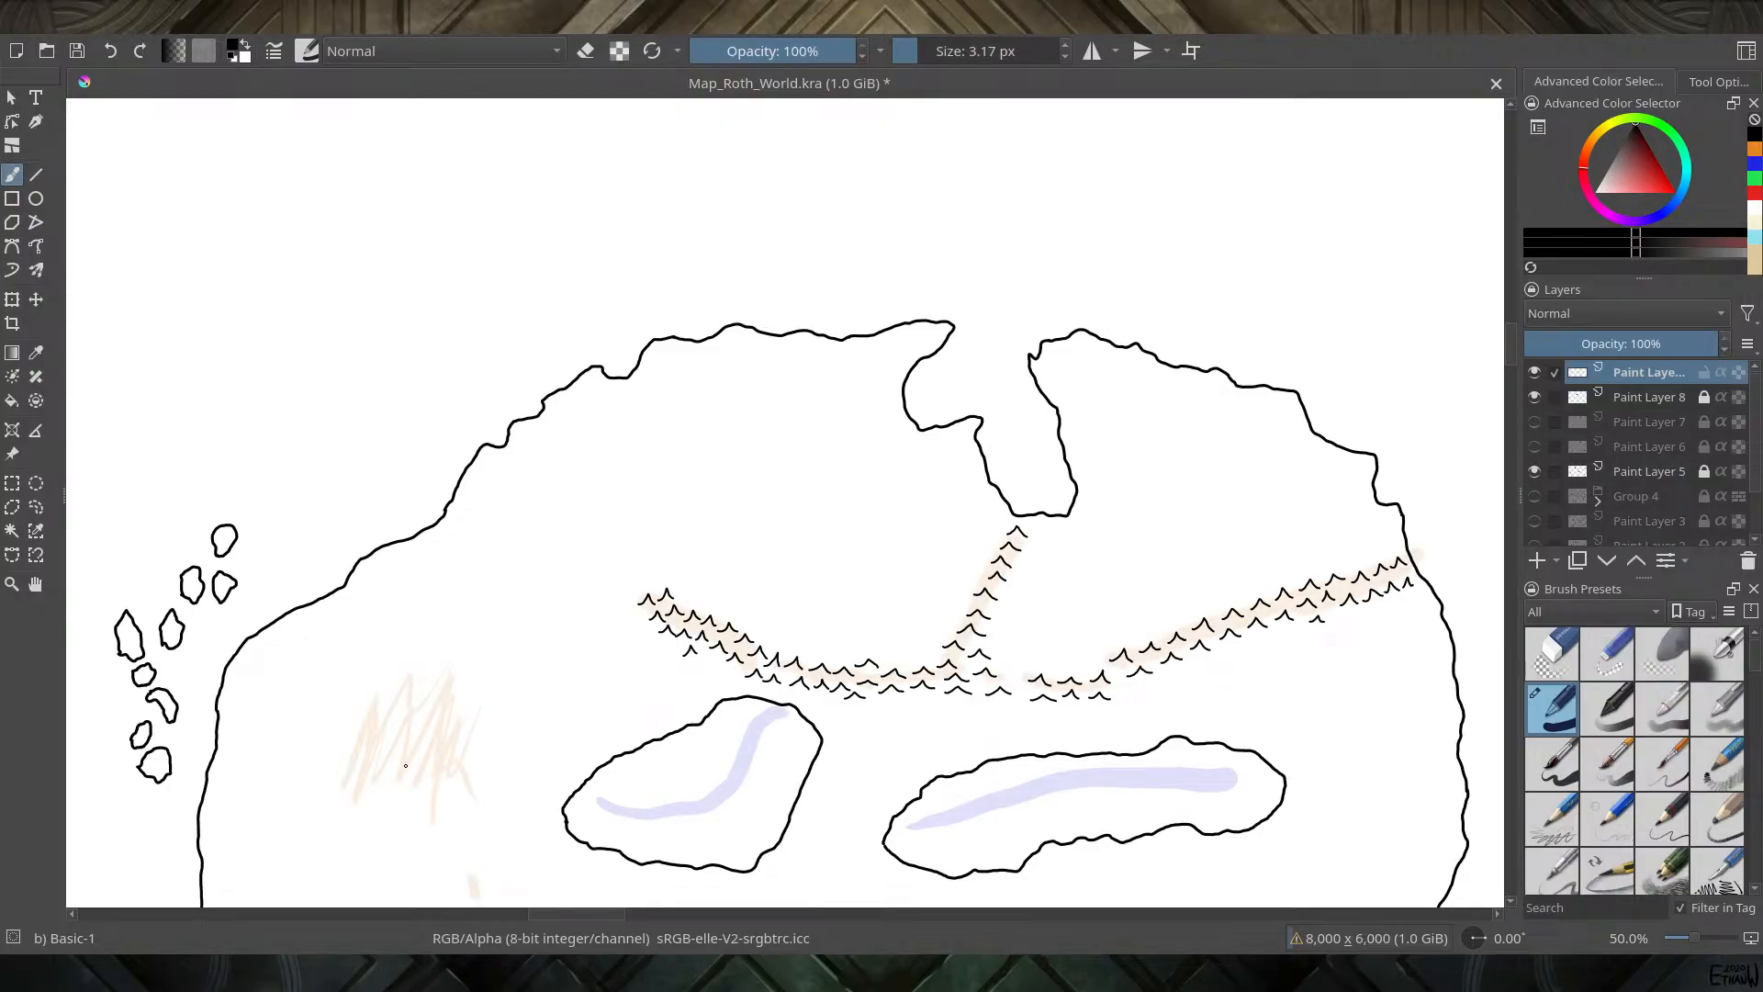
Draw three staggered rows of peaks over the upper part of the scribbled marking near the west coast
scroll(405, 766, "down", 2)
scroll(384, 681, "up", 4)
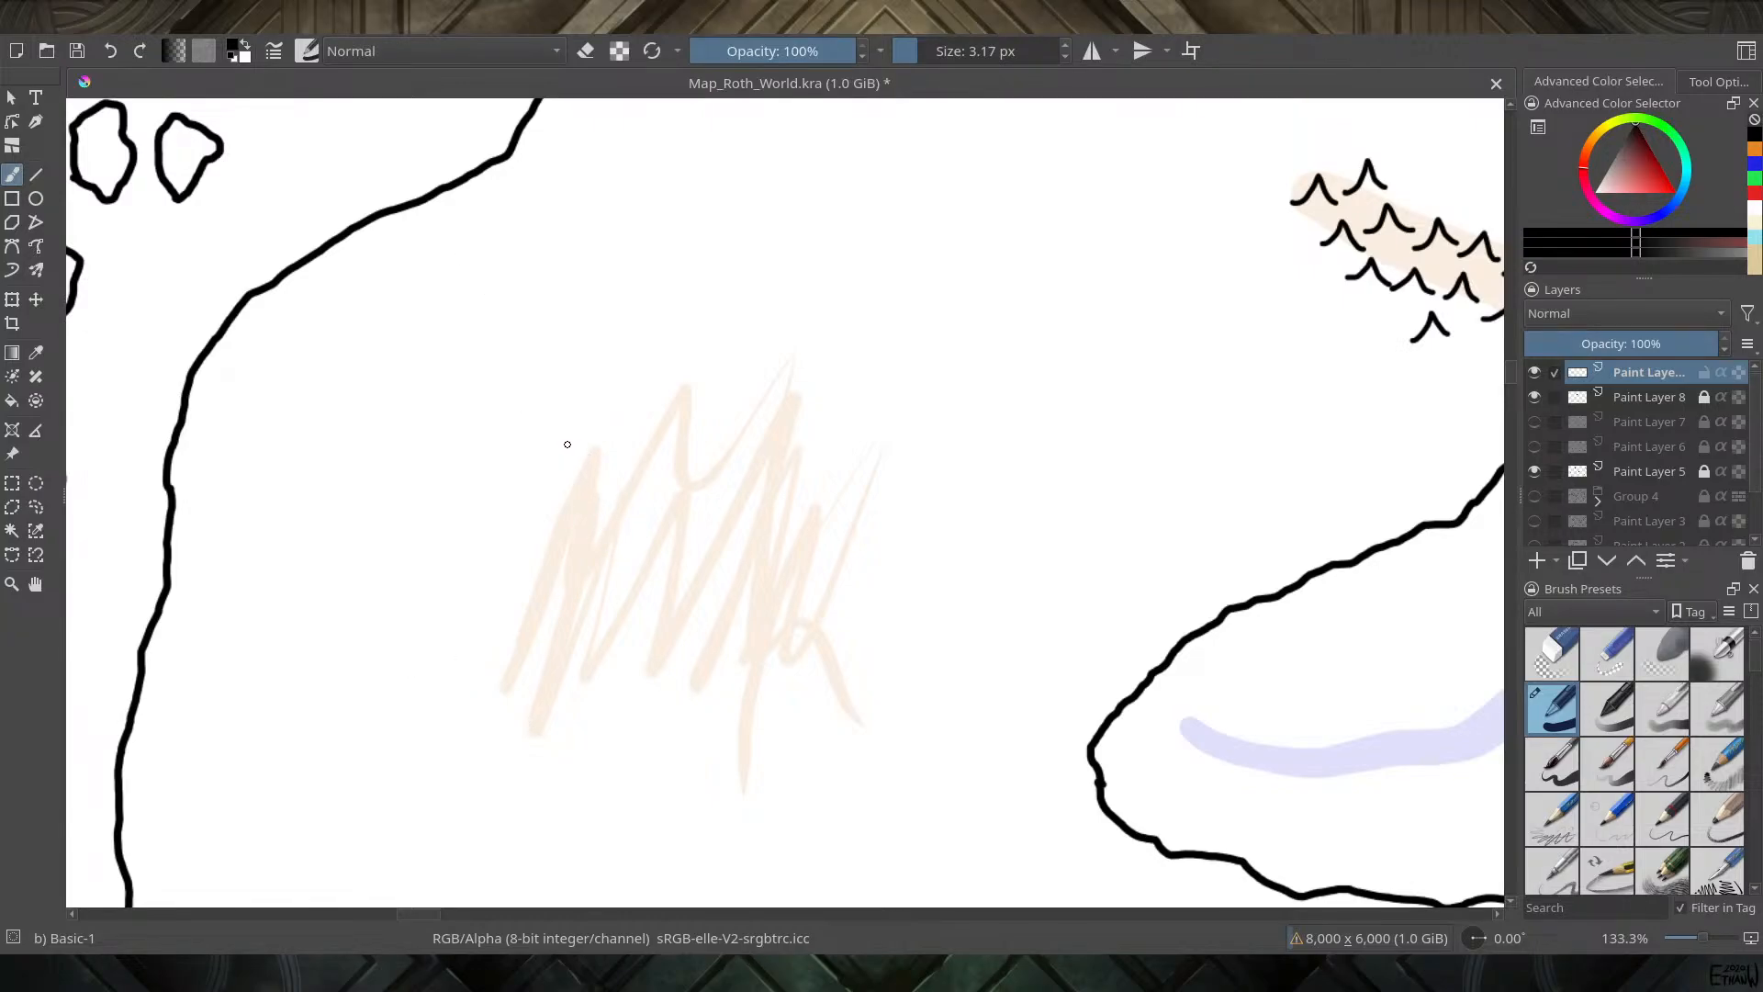
mouse_move(564, 448)
left_mouse_down()
mouse_move(588, 416)
mouse_move(649, 435)
mouse_move(659, 412)
mouse_move(670, 434)
mouse_move(718, 419)
mouse_move(731, 393)
mouse_move(756, 420)
left_mouse_up()
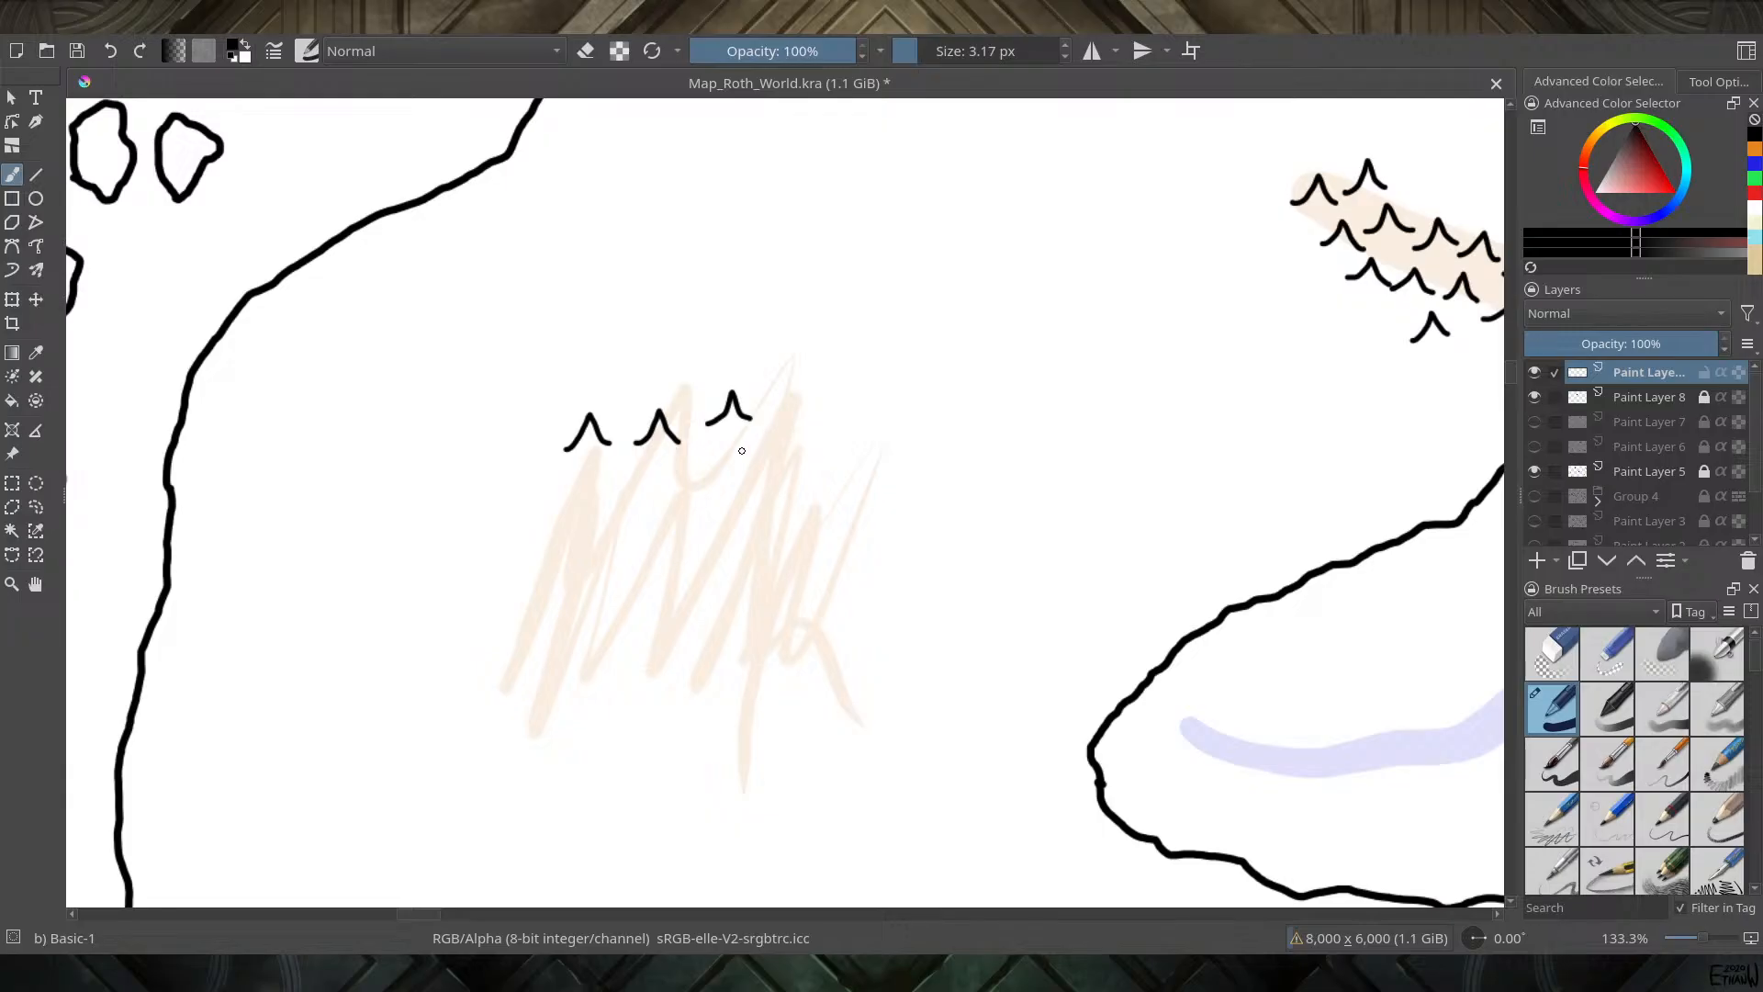
mouse_move(677, 487)
left_mouse_down()
mouse_move(702, 450)
mouse_move(730, 482)
left_mouse_up()
mouse_move(598, 494)
left_mouse_down()
mouse_move(623, 468)
mouse_move(643, 496)
left_mouse_up()
mouse_move(542, 549)
left_mouse_down()
mouse_move(573, 524)
mouse_move(592, 555)
mouse_move(661, 525)
mouse_move(680, 554)
mouse_move(726, 505)
mouse_move(753, 538)
left_mouse_up()
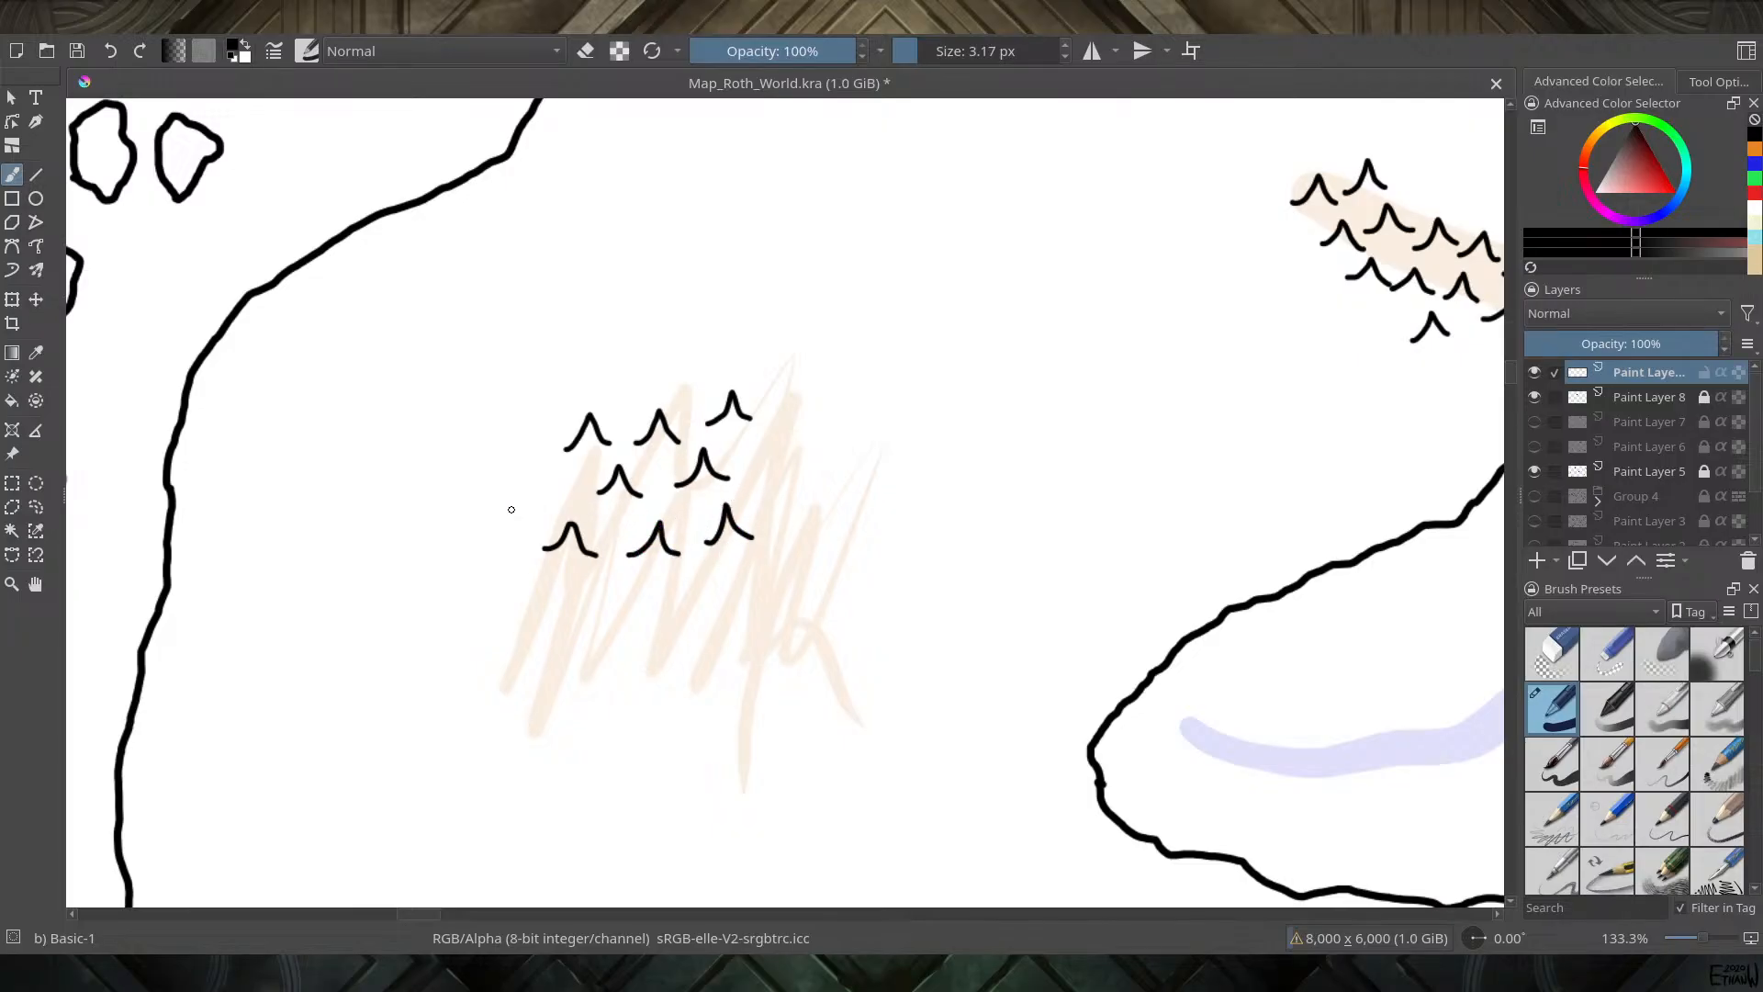
Widen the western mountain cluster with one peak on its west side and five down its east side
mouse_move(519, 509)
left_mouse_down()
mouse_move(542, 484)
mouse_move(567, 504)
left_mouse_up()
mouse_move(768, 387)
left_mouse_down()
mouse_move(807, 346)
mouse_move(830, 384)
left_mouse_up()
mouse_move(786, 440)
left_mouse_down()
mouse_move(820, 420)
mouse_move(844, 443)
left_mouse_up()
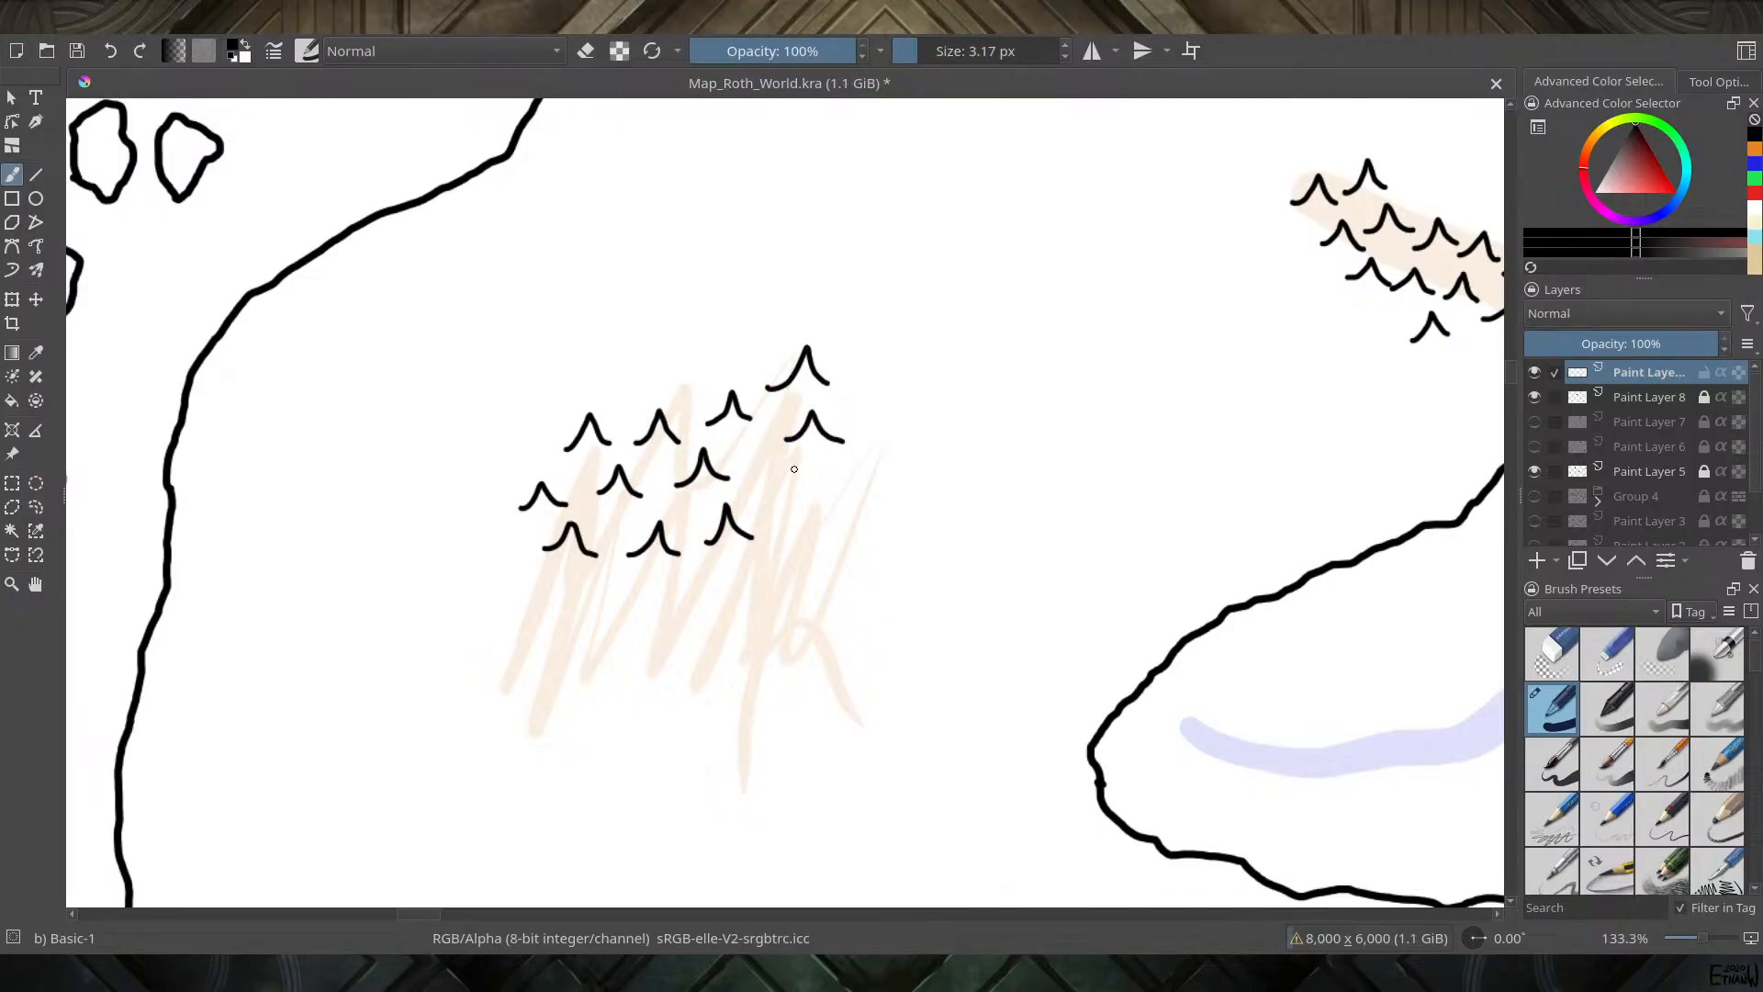
mouse_move(770, 494)
left_mouse_down()
mouse_move(804, 470)
mouse_move(840, 514)
mouse_move(867, 500)
mouse_move(881, 517)
left_mouse_up()
mouse_move(767, 568)
left_mouse_down()
mouse_move(792, 538)
mouse_move(823, 564)
left_mouse_up()
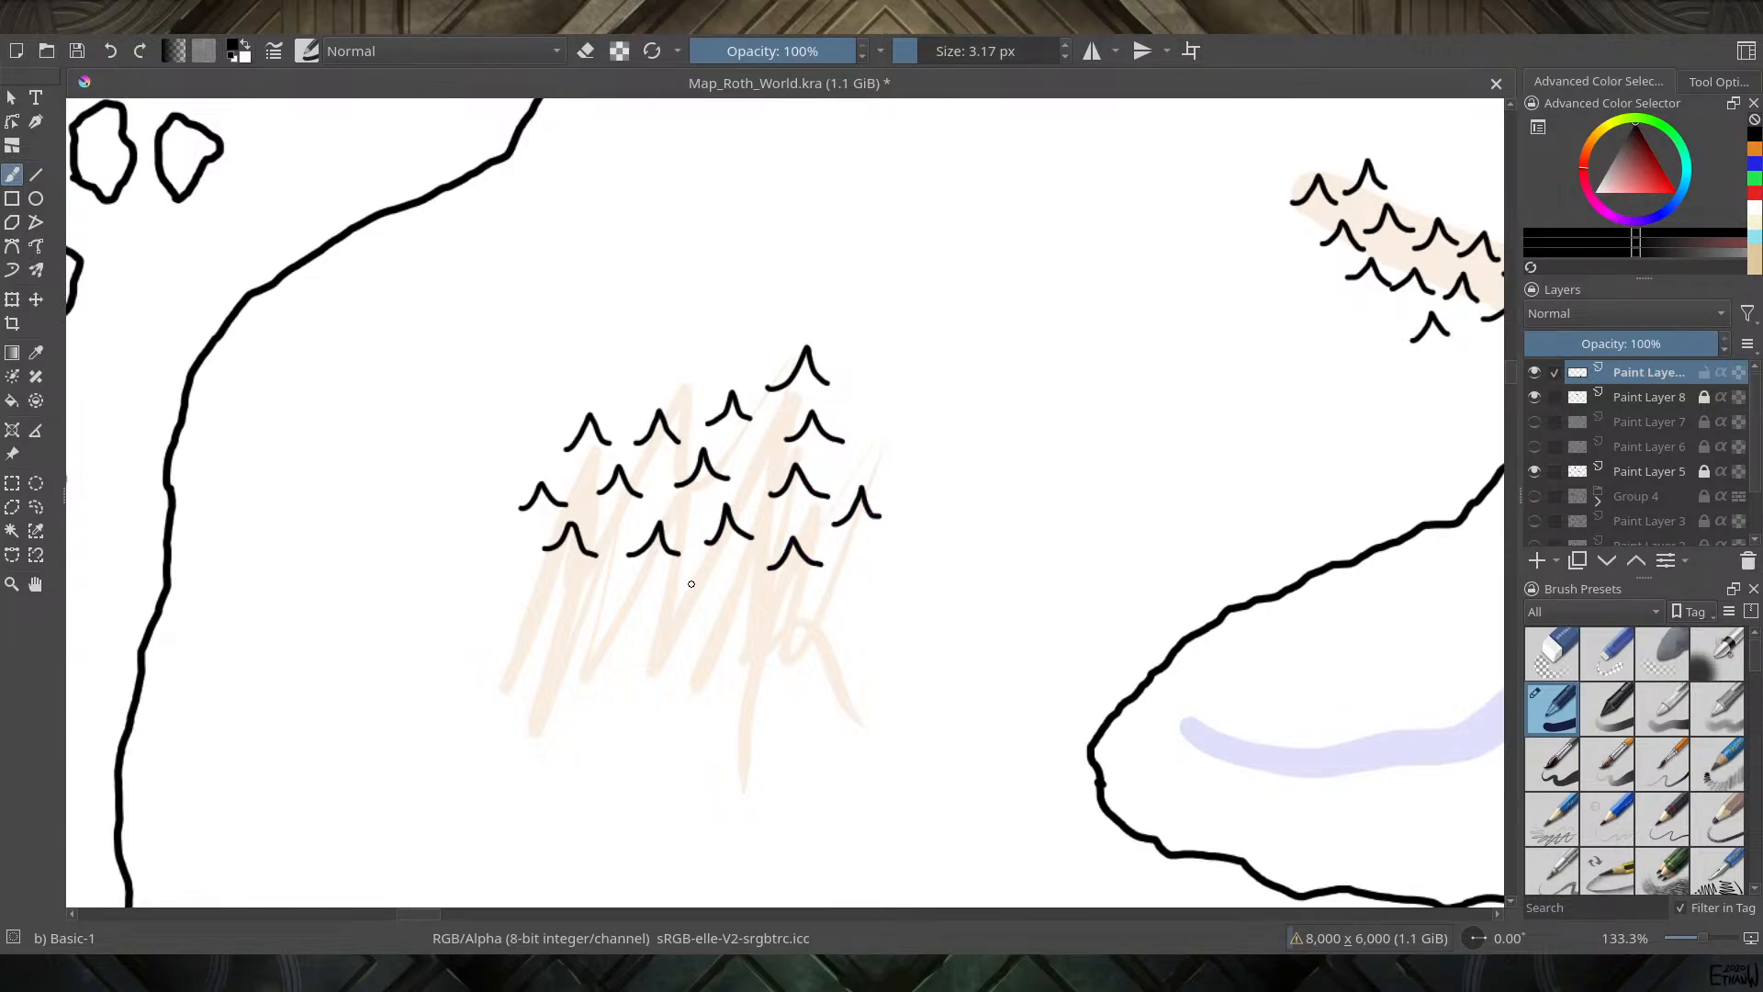
Add two more rows of four peaks across the lower half of the scribbled western marking
mouse_move(687, 599)
left_mouse_down()
mouse_move(722, 571)
mouse_move(742, 598)
left_mouse_up()
mouse_move(623, 611)
left_mouse_down()
mouse_move(648, 588)
mouse_move(675, 612)
left_mouse_up()
mouse_move(554, 629)
left_mouse_down()
mouse_move(578, 606)
mouse_move(613, 627)
left_mouse_up()
mouse_move(499, 629)
left_mouse_down()
mouse_move(531, 597)
mouse_move(555, 628)
left_mouse_up()
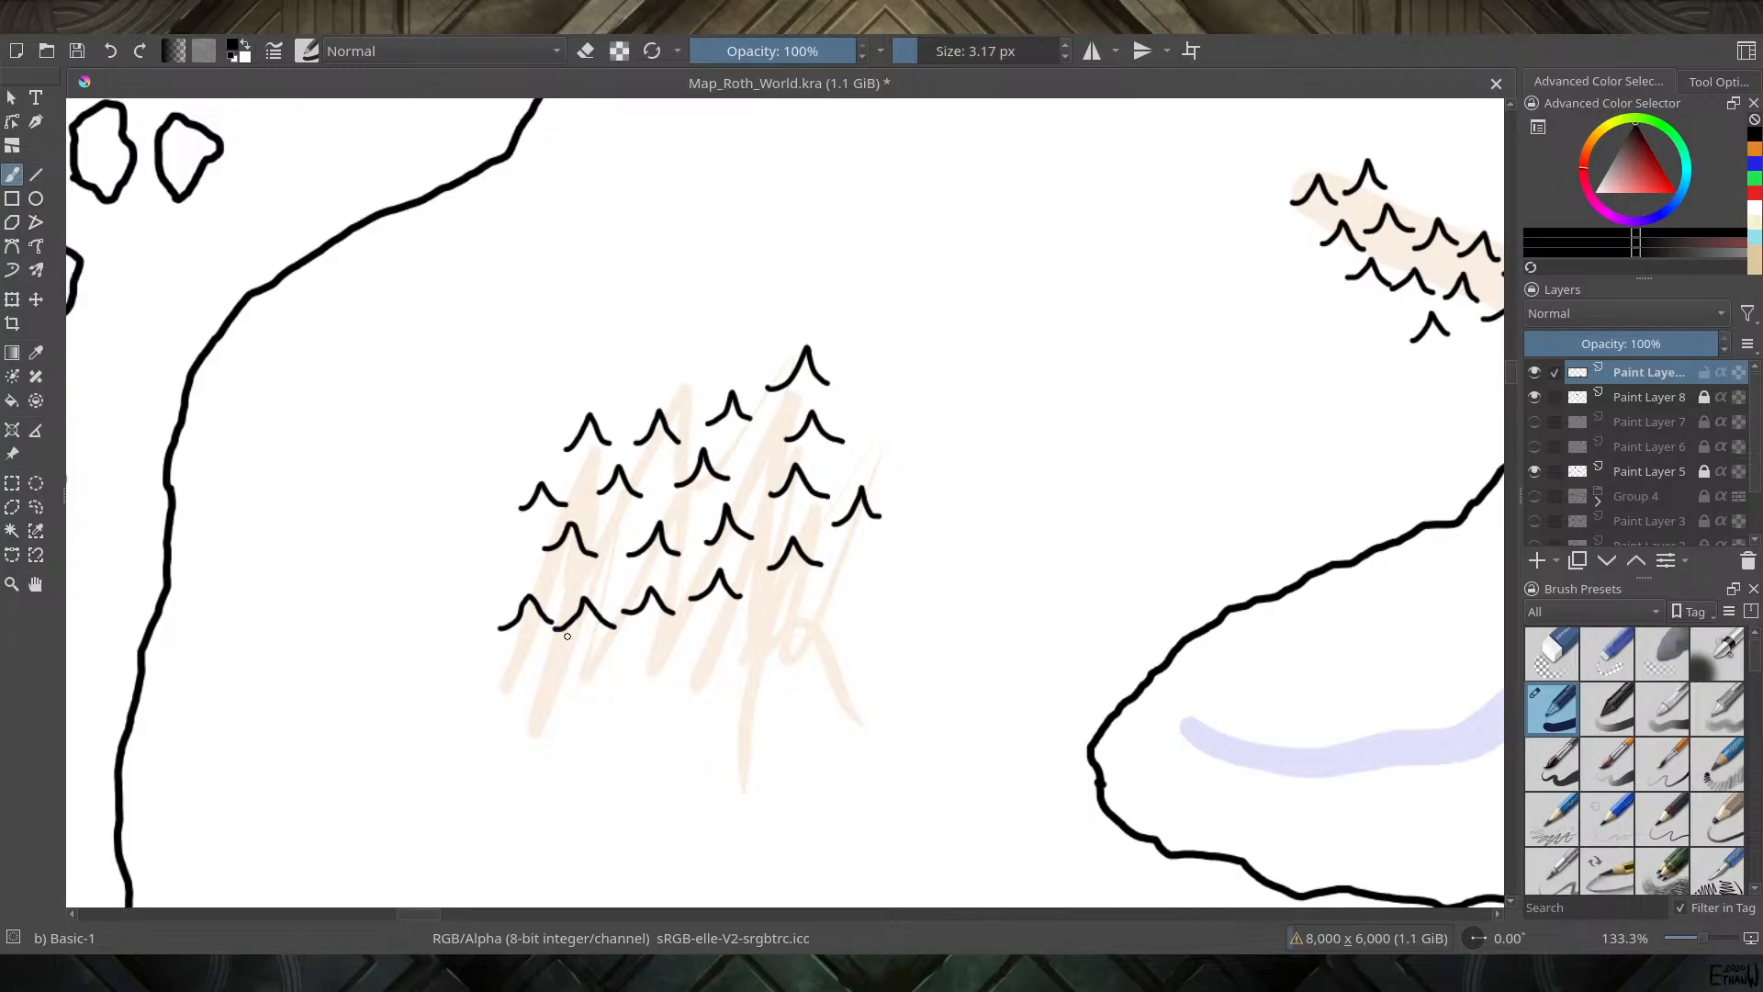
mouse_move(531, 690)
left_mouse_down()
mouse_move(562, 660)
mouse_move(591, 677)
mouse_move(647, 652)
mouse_move(684, 668)
mouse_move(739, 628)
mouse_move(770, 645)
mouse_move(812, 599)
mouse_move(846, 624)
left_mouse_up()
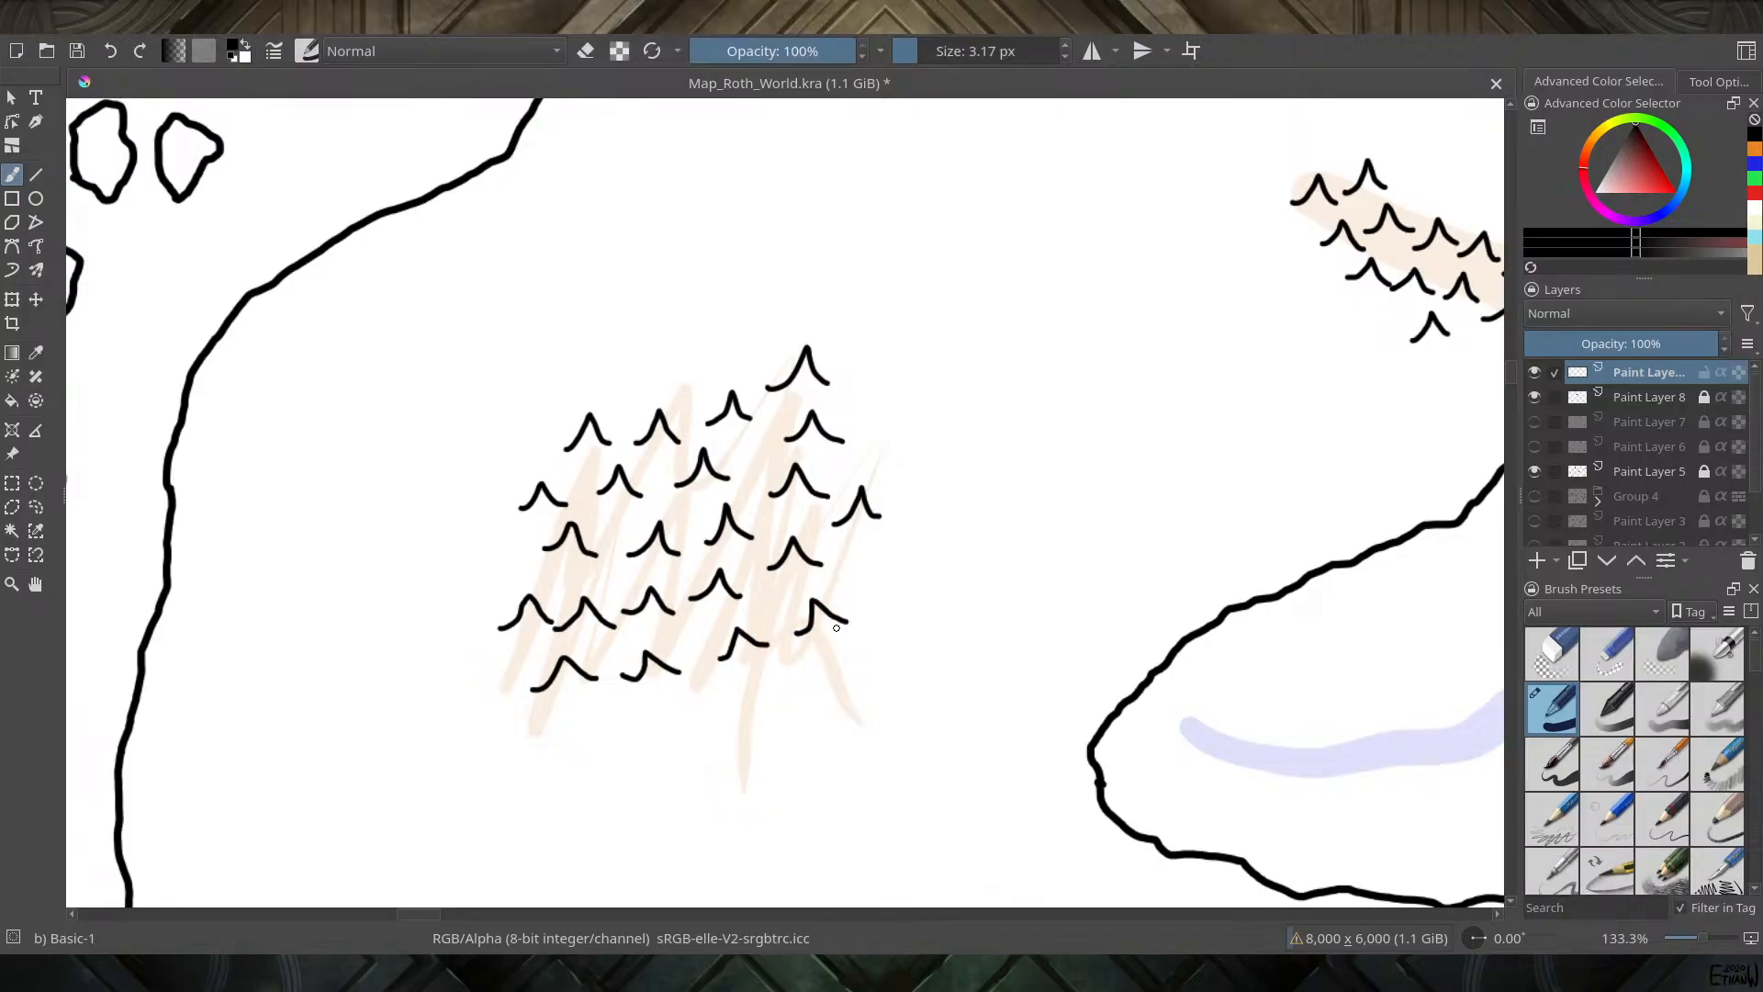
Fill out the cluster's southern edge with scattered peaks, adding single peaks on its east and west sides
mouse_move(677, 719)
left_mouse_down()
mouse_move(709, 692)
mouse_move(740, 714)
mouse_move(798, 678)
mouse_move(824, 695)
left_mouse_up()
mouse_move(854, 584)
left_mouse_down()
mouse_move(872, 567)
mouse_move(909, 585)
left_mouse_up()
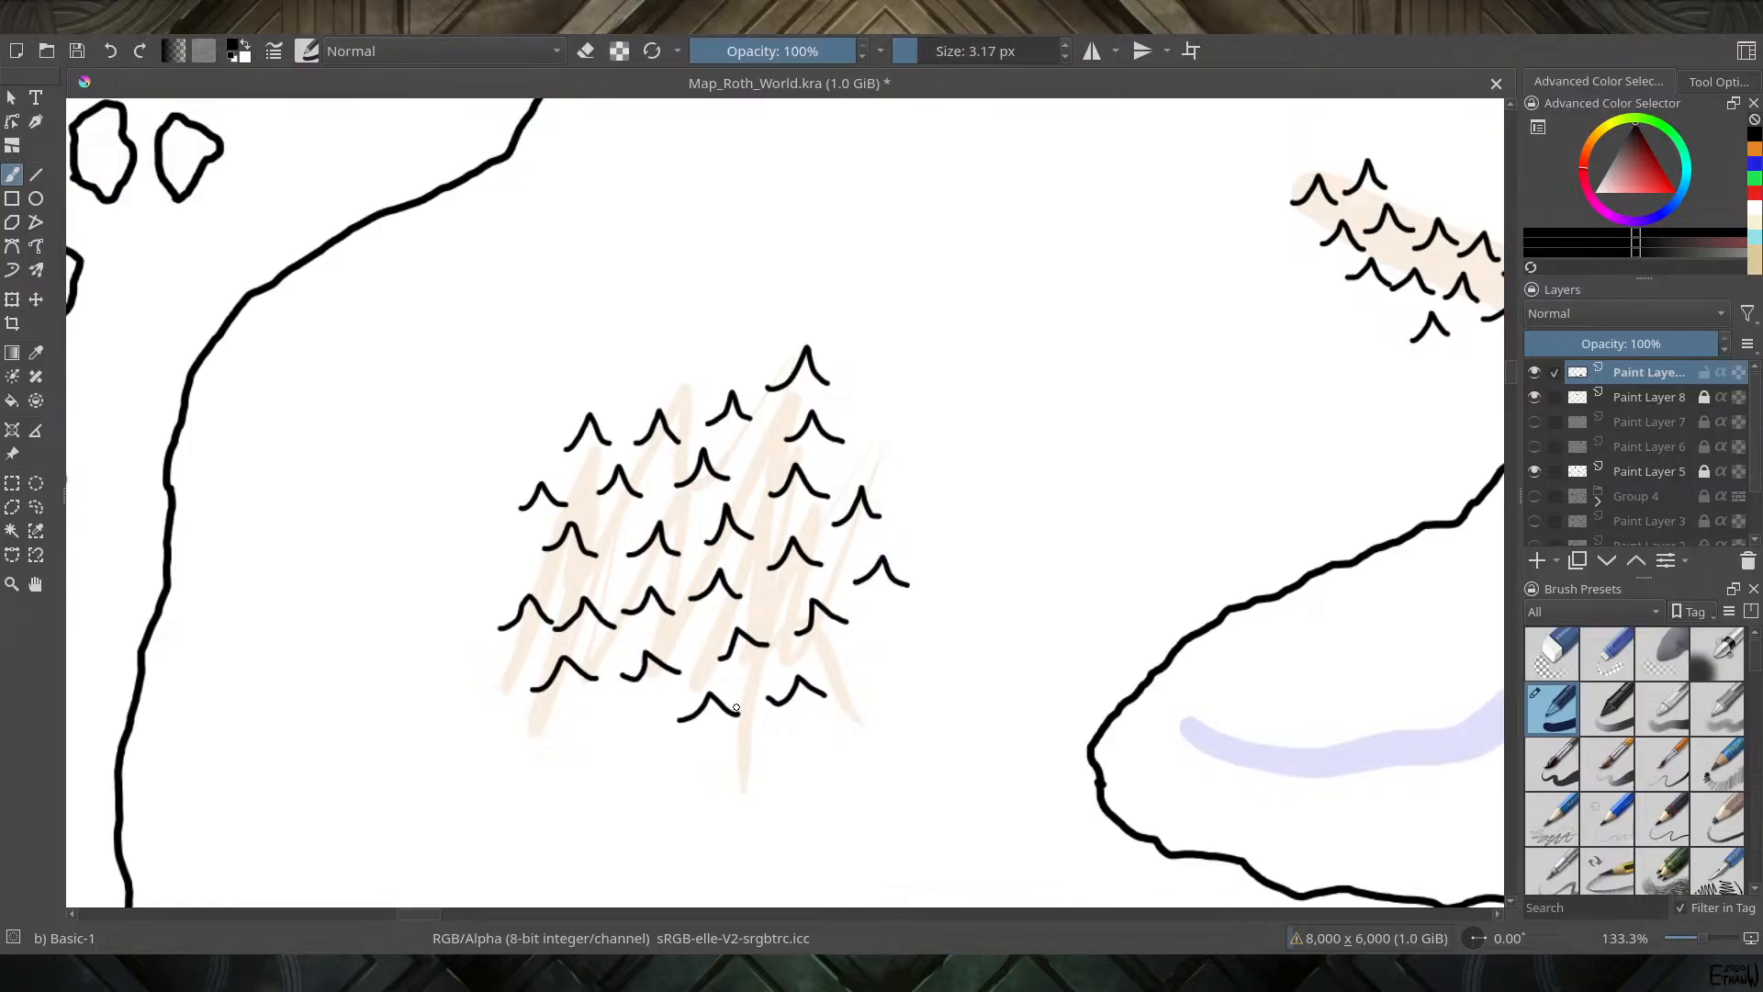
mouse_move(595, 738)
left_mouse_down()
mouse_move(628, 713)
mouse_move(653, 738)
left_mouse_up()
mouse_move(526, 748)
left_mouse_down()
mouse_move(549, 724)
mouse_move(576, 749)
left_mouse_up()
mouse_move(733, 721)
left_mouse_down()
mouse_move(826, 532)
mouse_move(813, 507)
left_mouse_up()
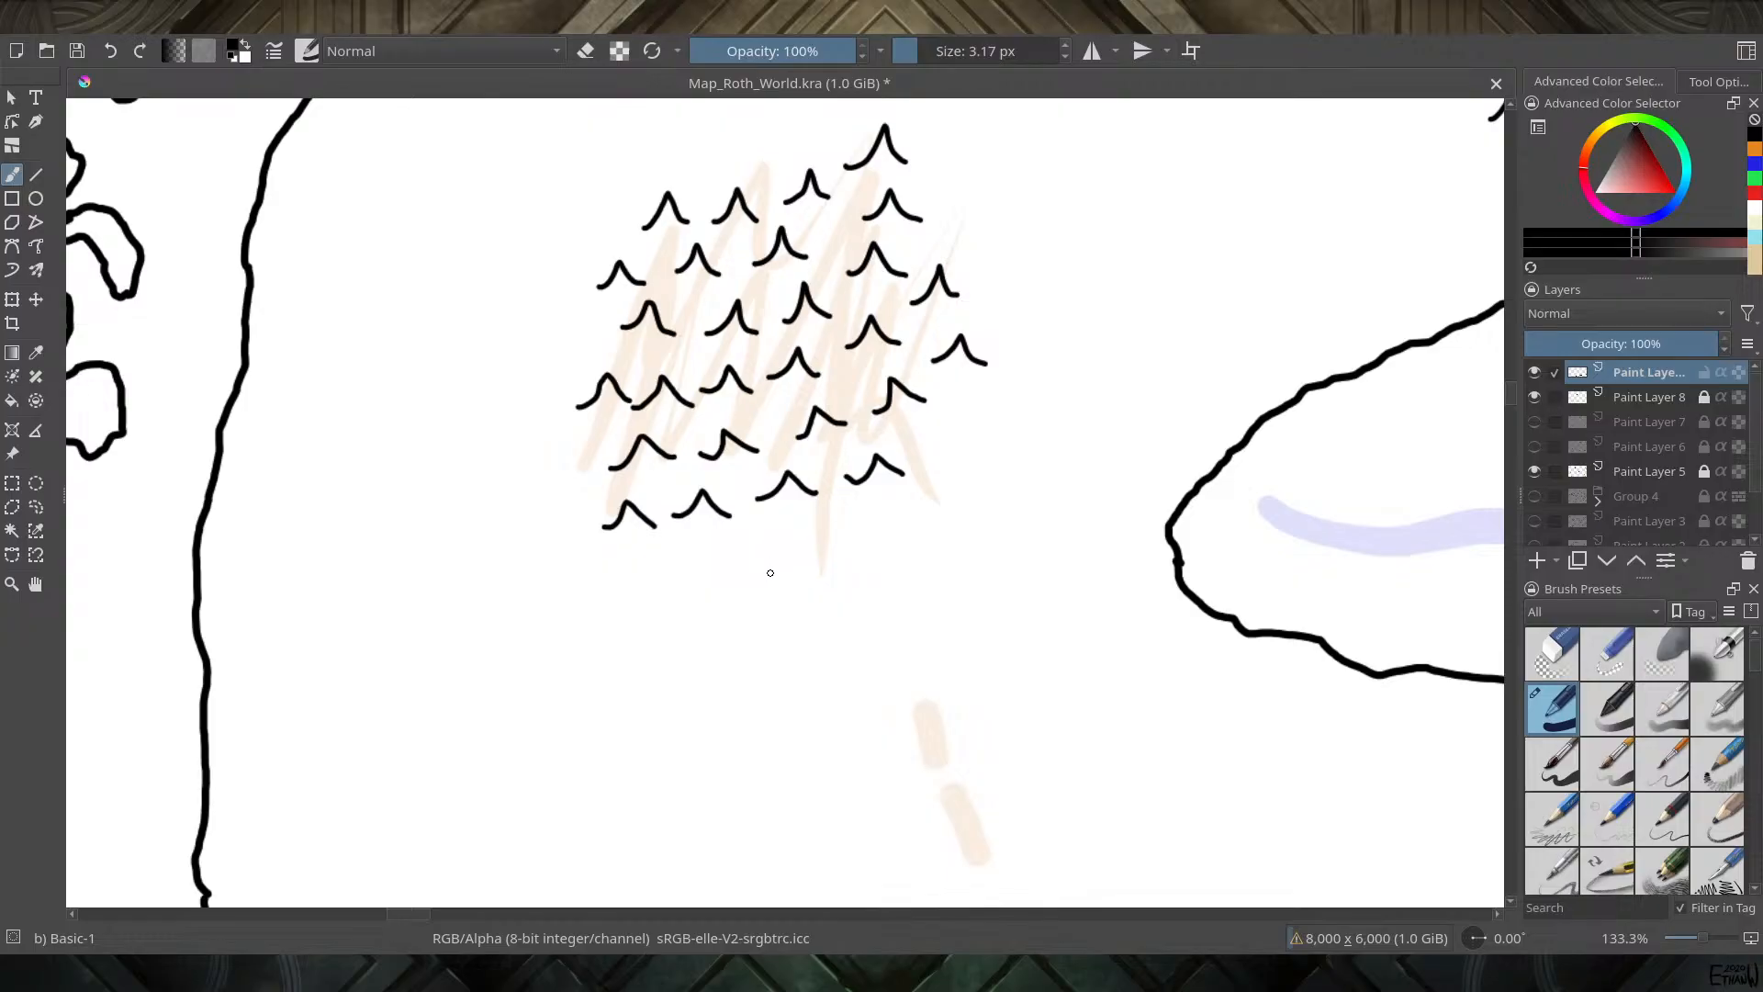
mouse_move(770, 573)
left_mouse_down()
mouse_move(801, 537)
mouse_move(809, 561)
mouse_move(895, 526)
mouse_move(918, 540)
mouse_move(956, 479)
mouse_move(977, 508)
left_mouse_up()
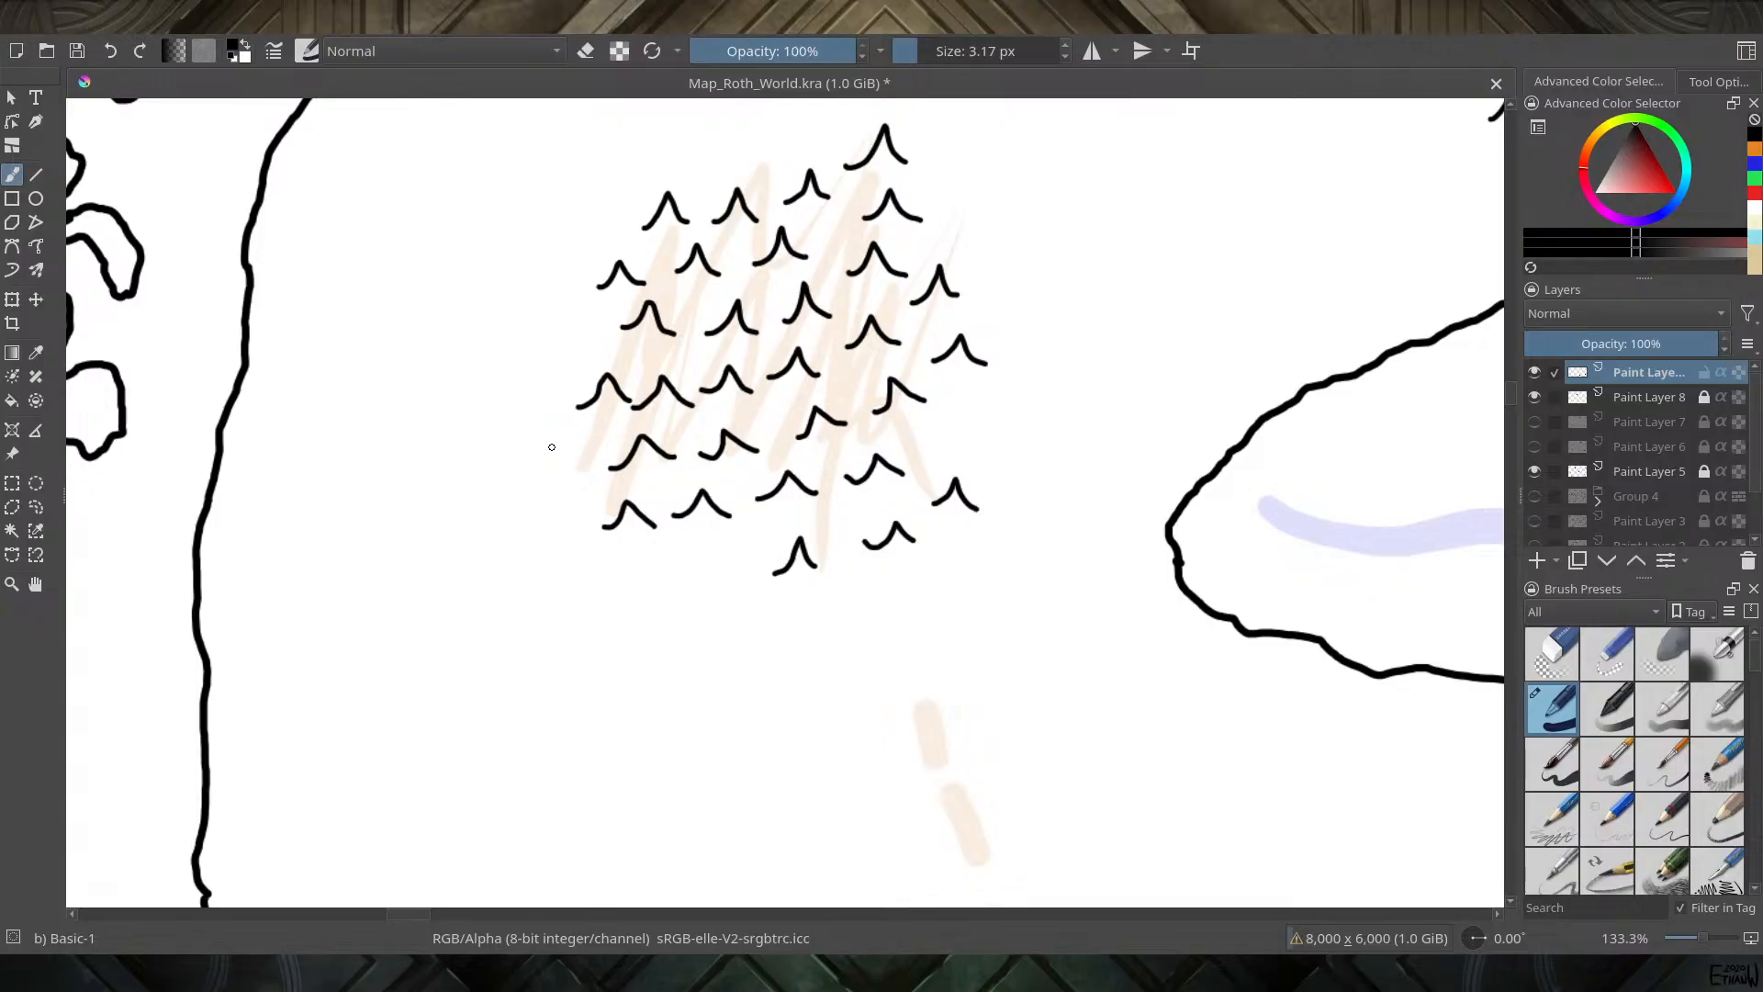
mouse_move(551, 452)
left_mouse_down()
mouse_move(582, 437)
mouse_move(601, 457)
left_mouse_up()
Add two stacked peaks above the northwest corner of the western mountain cluster
left_click_drag(560, 351, 513, 514)
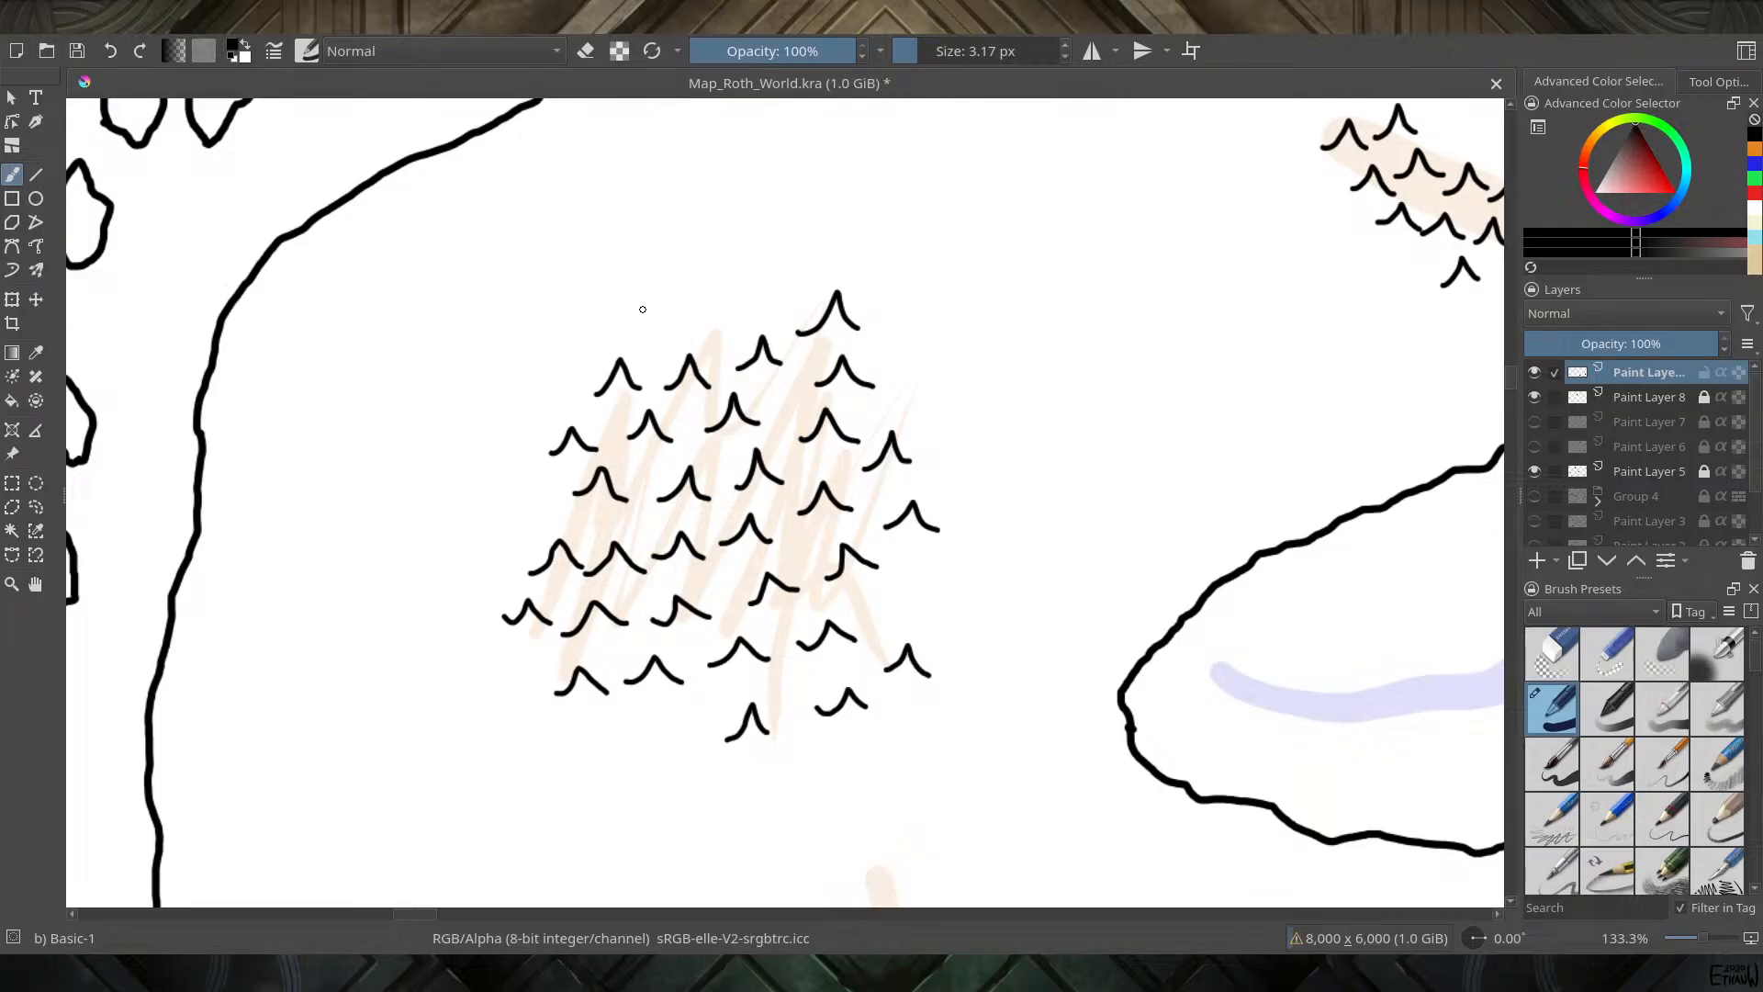
mouse_move(603, 328)
left_mouse_down()
mouse_move(627, 305)
mouse_move(660, 334)
left_mouse_up()
mouse_move(601, 281)
left_mouse_down()
mouse_move(634, 263)
mouse_move(658, 278)
left_mouse_up()
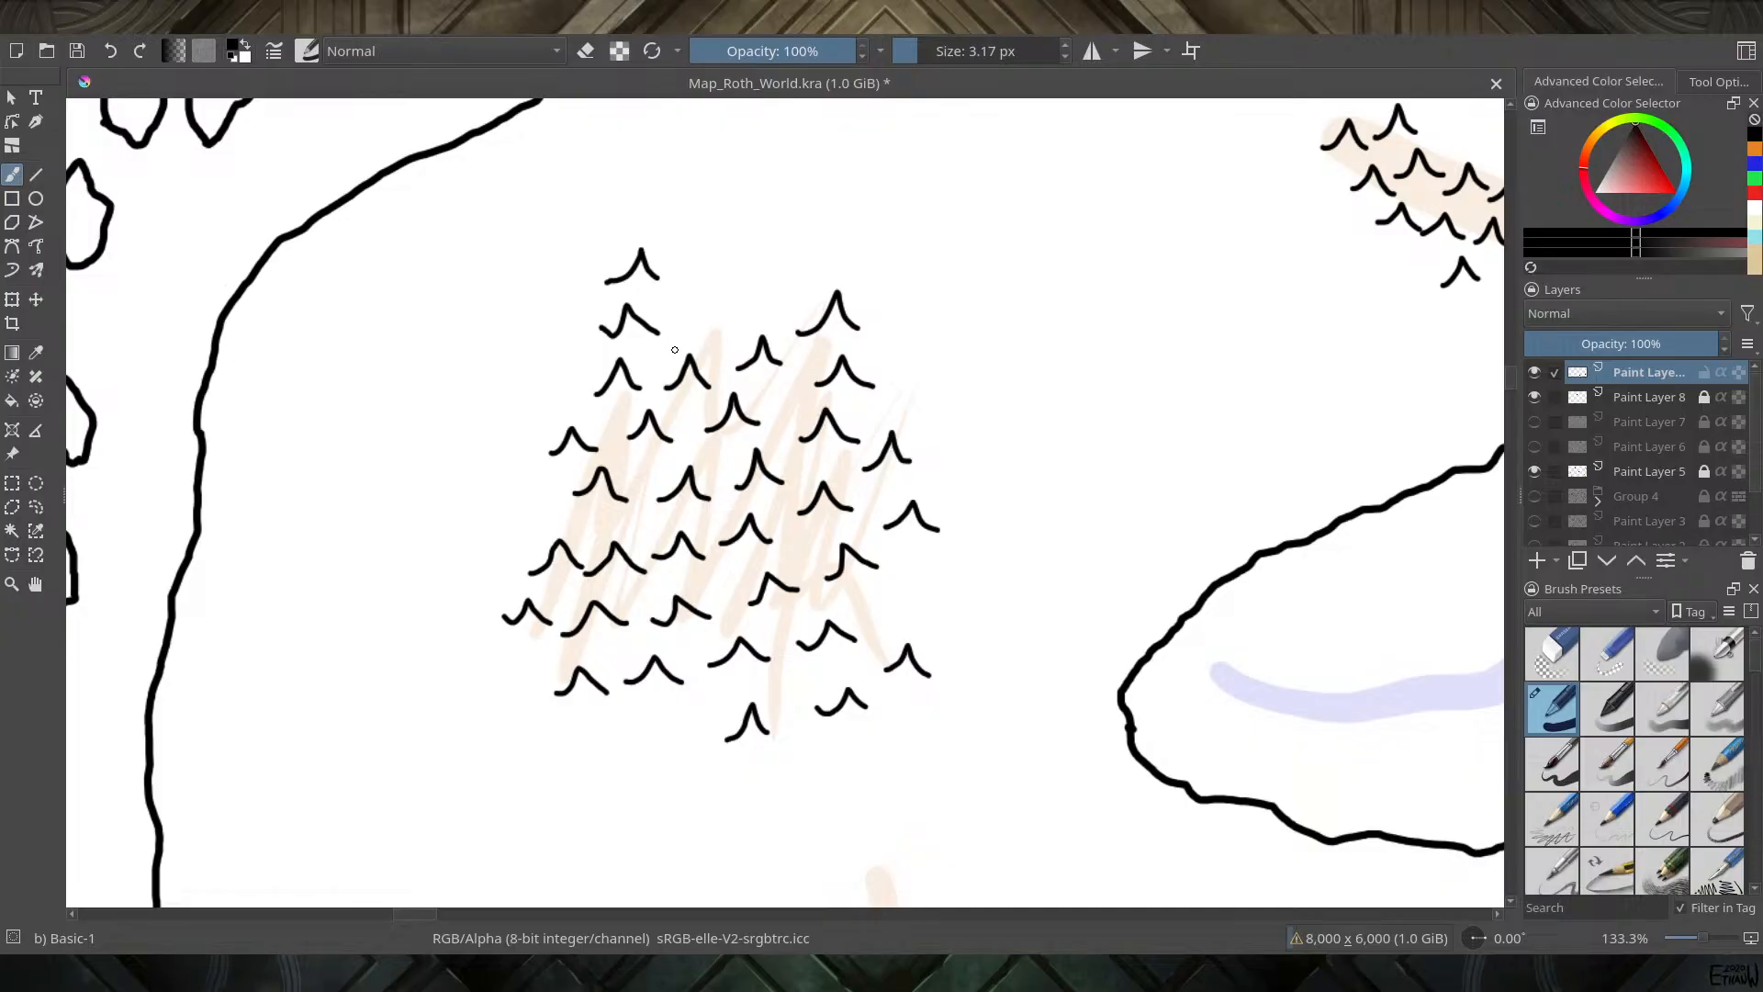
left_click_drag(702, 593, 664, 290)
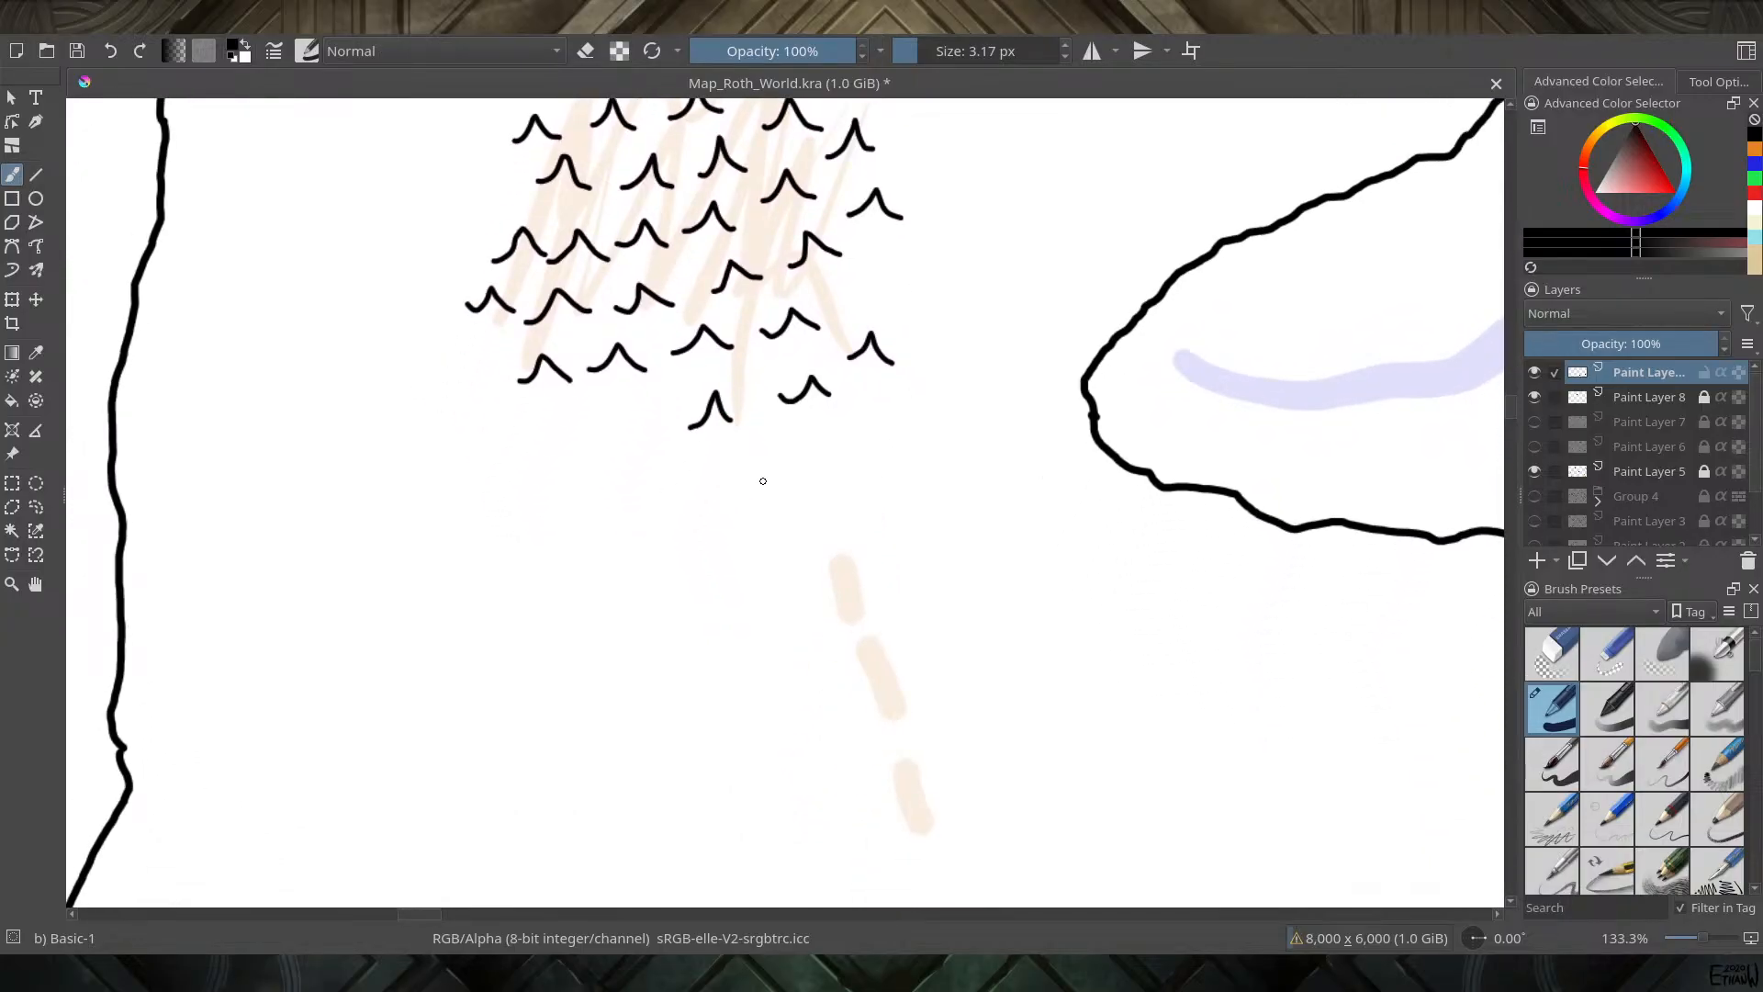
Draw eight peaks down the dashed marking south of the western mountain cluster, doubling them up toward its lower end
mouse_move(763, 480)
left_mouse_down()
mouse_move(728, 515)
mouse_move(710, 450)
mouse_move(732, 433)
mouse_move(760, 457)
mouse_move(744, 480)
mouse_move(772, 488)
left_mouse_up()
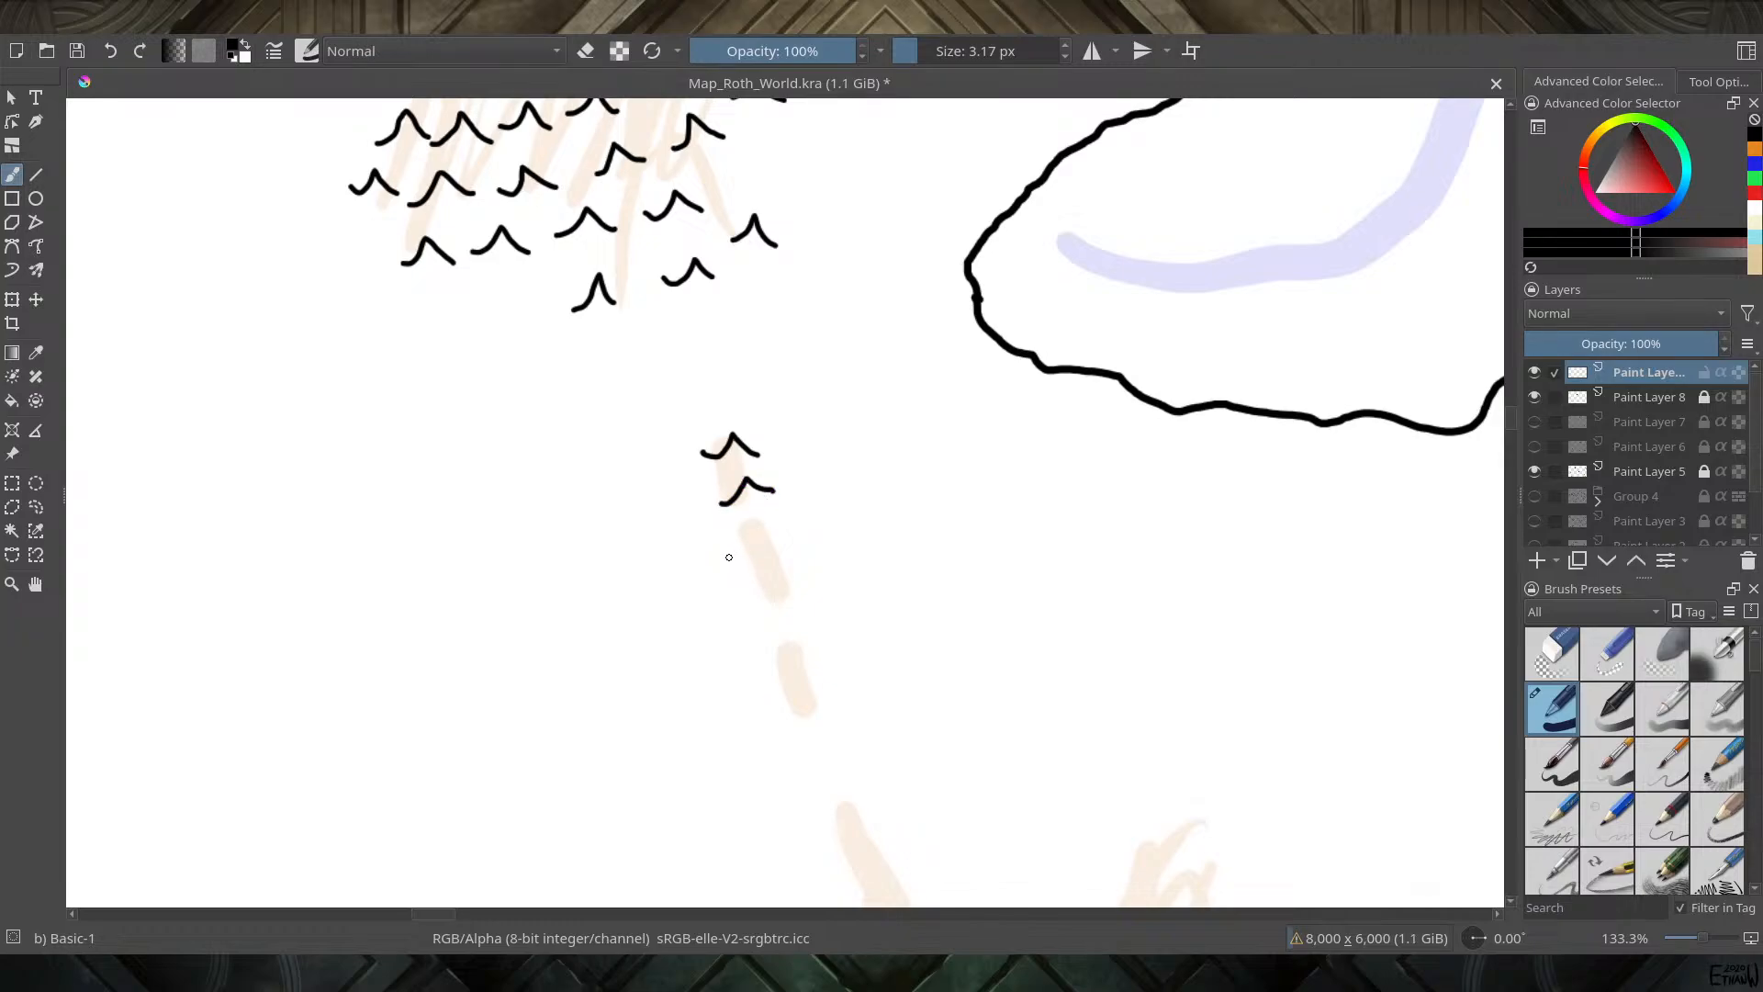
mouse_move(728, 558)
left_mouse_down()
mouse_move(755, 530)
mouse_move(789, 543)
left_mouse_up()
mouse_move(743, 598)
left_mouse_down()
mouse_move(804, 585)
mouse_move(824, 604)
left_mouse_up()
mouse_move(743, 647)
left_mouse_down()
mouse_move(769, 626)
mouse_move(842, 674)
left_mouse_up()
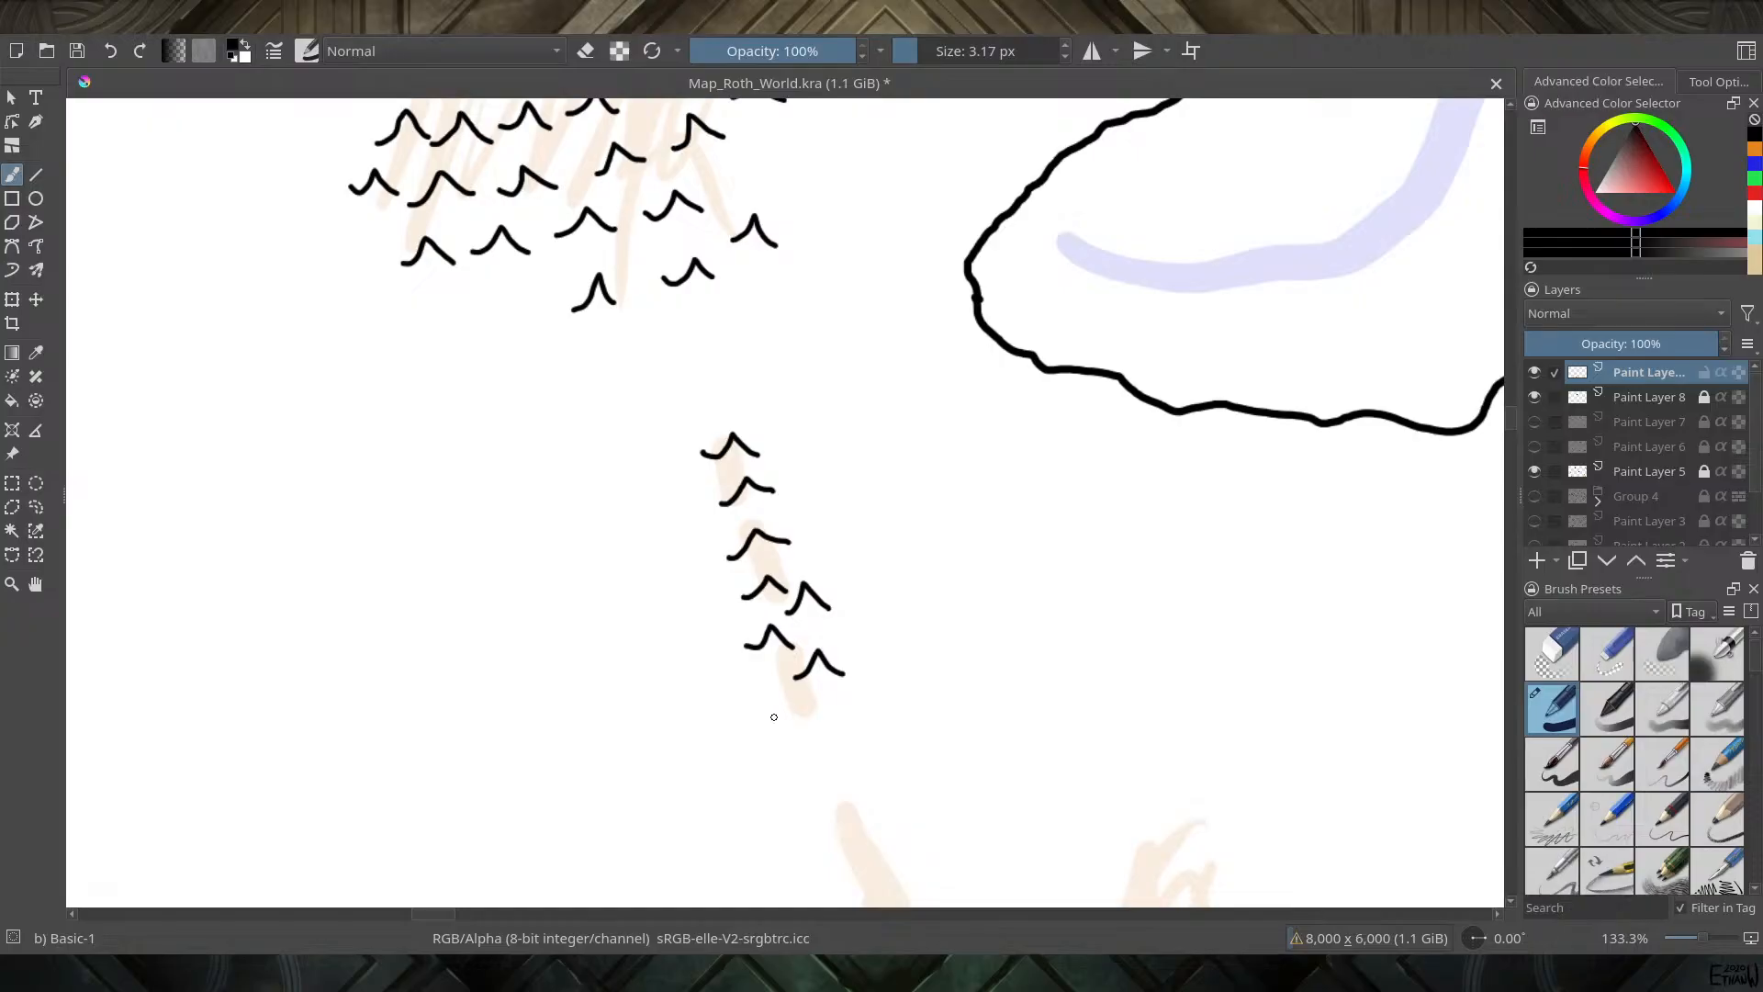
mouse_move(764, 720)
left_mouse_down()
mouse_move(787, 699)
mouse_move(804, 715)
mouse_move(657, 548)
left_mouse_up()
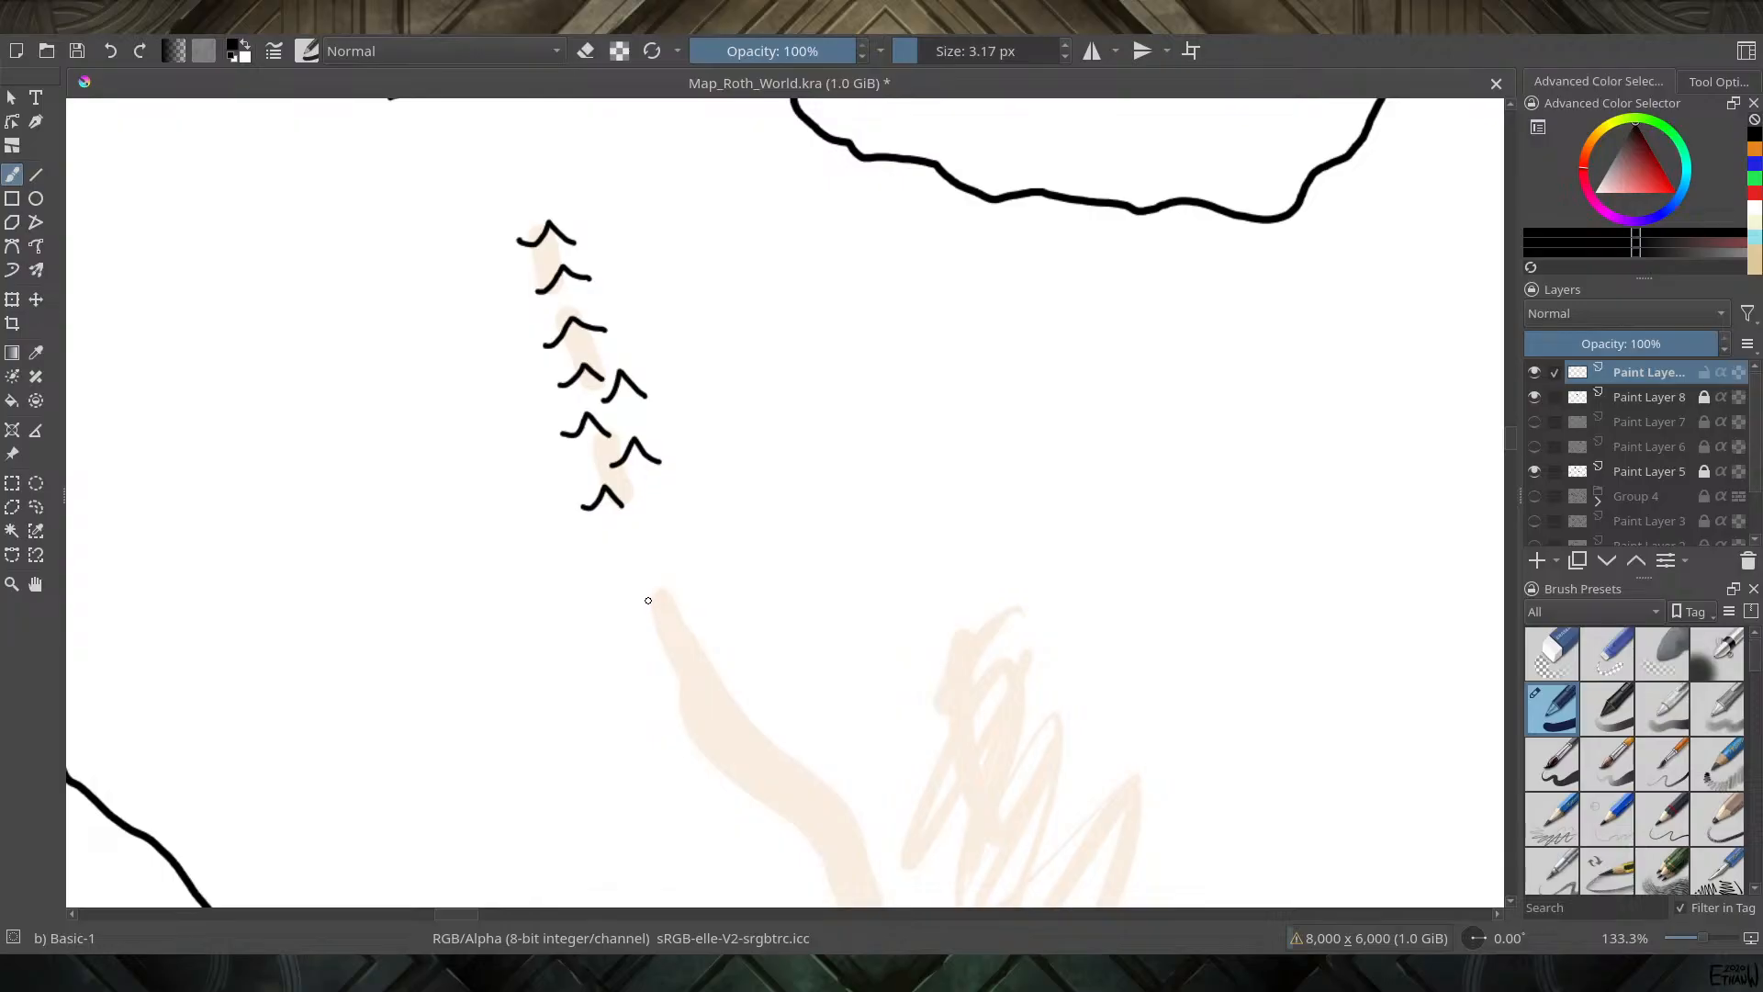
Draw eight peaks along the upper half of the curved marking south of the dashed range, staggered on both its sides
mouse_move(648, 601)
left_mouse_down()
mouse_move(663, 577)
mouse_move(693, 591)
left_mouse_up()
mouse_move(652, 646)
left_mouse_down()
mouse_move(680, 623)
mouse_move(700, 640)
left_mouse_up()
mouse_move(663, 701)
left_mouse_down()
mouse_move(705, 674)
mouse_move(722, 685)
mouse_move(687, 722)
mouse_move(705, 707)
mouse_move(730, 727)
left_mouse_up()
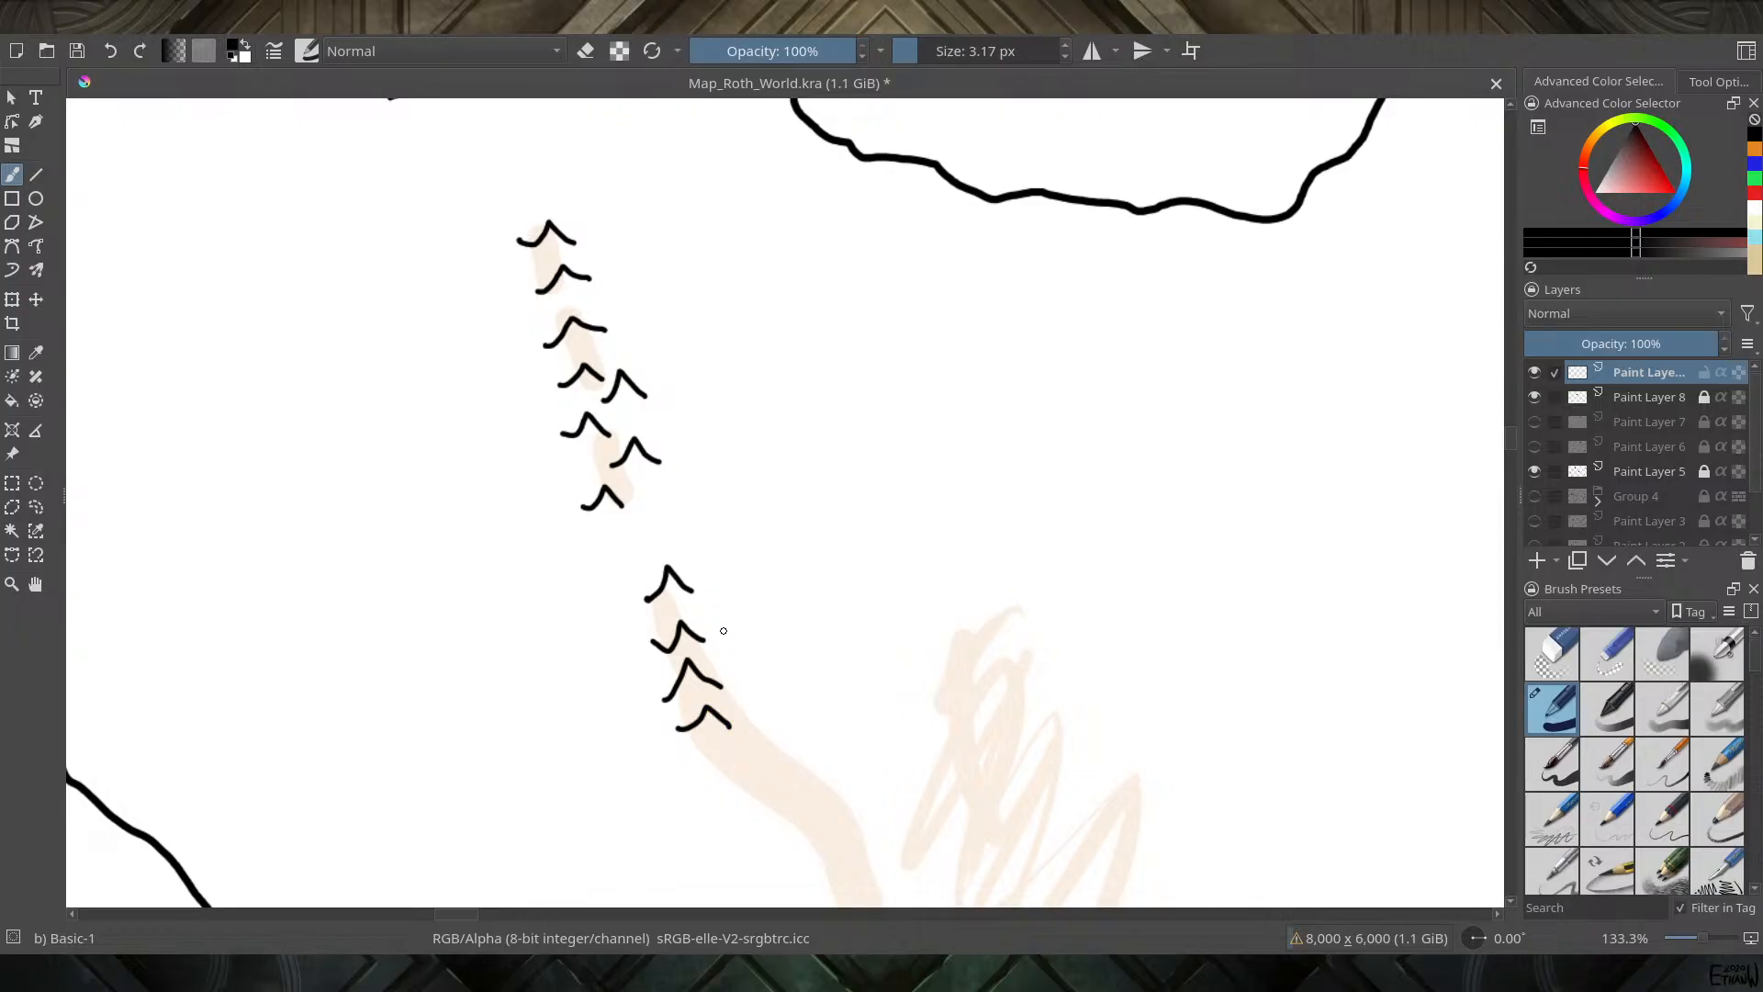
mouse_move(717, 645)
left_mouse_down()
mouse_move(746, 636)
mouse_move(765, 661)
left_mouse_up()
mouse_move(746, 720)
left_mouse_down()
mouse_move(718, 677)
mouse_move(692, 484)
mouse_move(720, 526)
mouse_move(732, 448)
mouse_move(773, 528)
mouse_move(780, 503)
mouse_move(803, 537)
left_mouse_up()
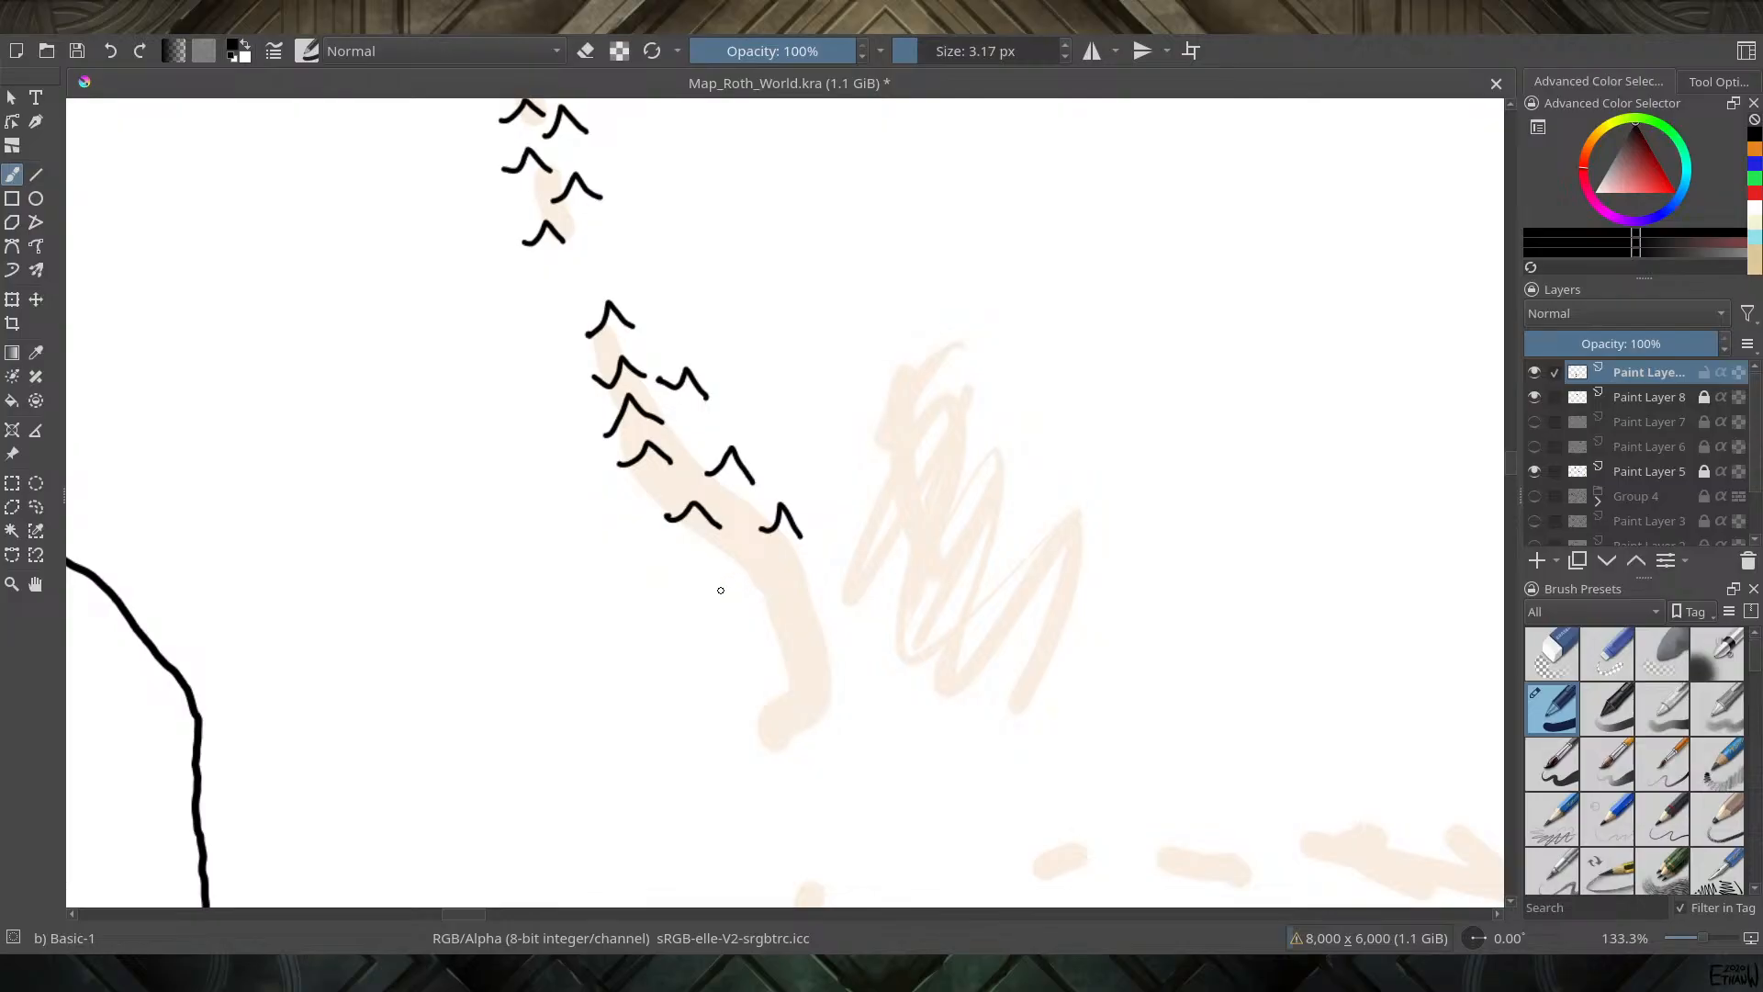
Continue the range with five staggered peaks down the lower half of the curved marking
mouse_move(711, 591)
left_mouse_down()
mouse_move(743, 558)
mouse_move(771, 607)
mouse_move(822, 602)
left_mouse_up()
mouse_move(741, 652)
left_mouse_down()
mouse_move(774, 631)
mouse_move(797, 650)
mouse_move(831, 623)
mouse_move(857, 631)
left_mouse_up()
left_click_drag(761, 695, 820, 700)
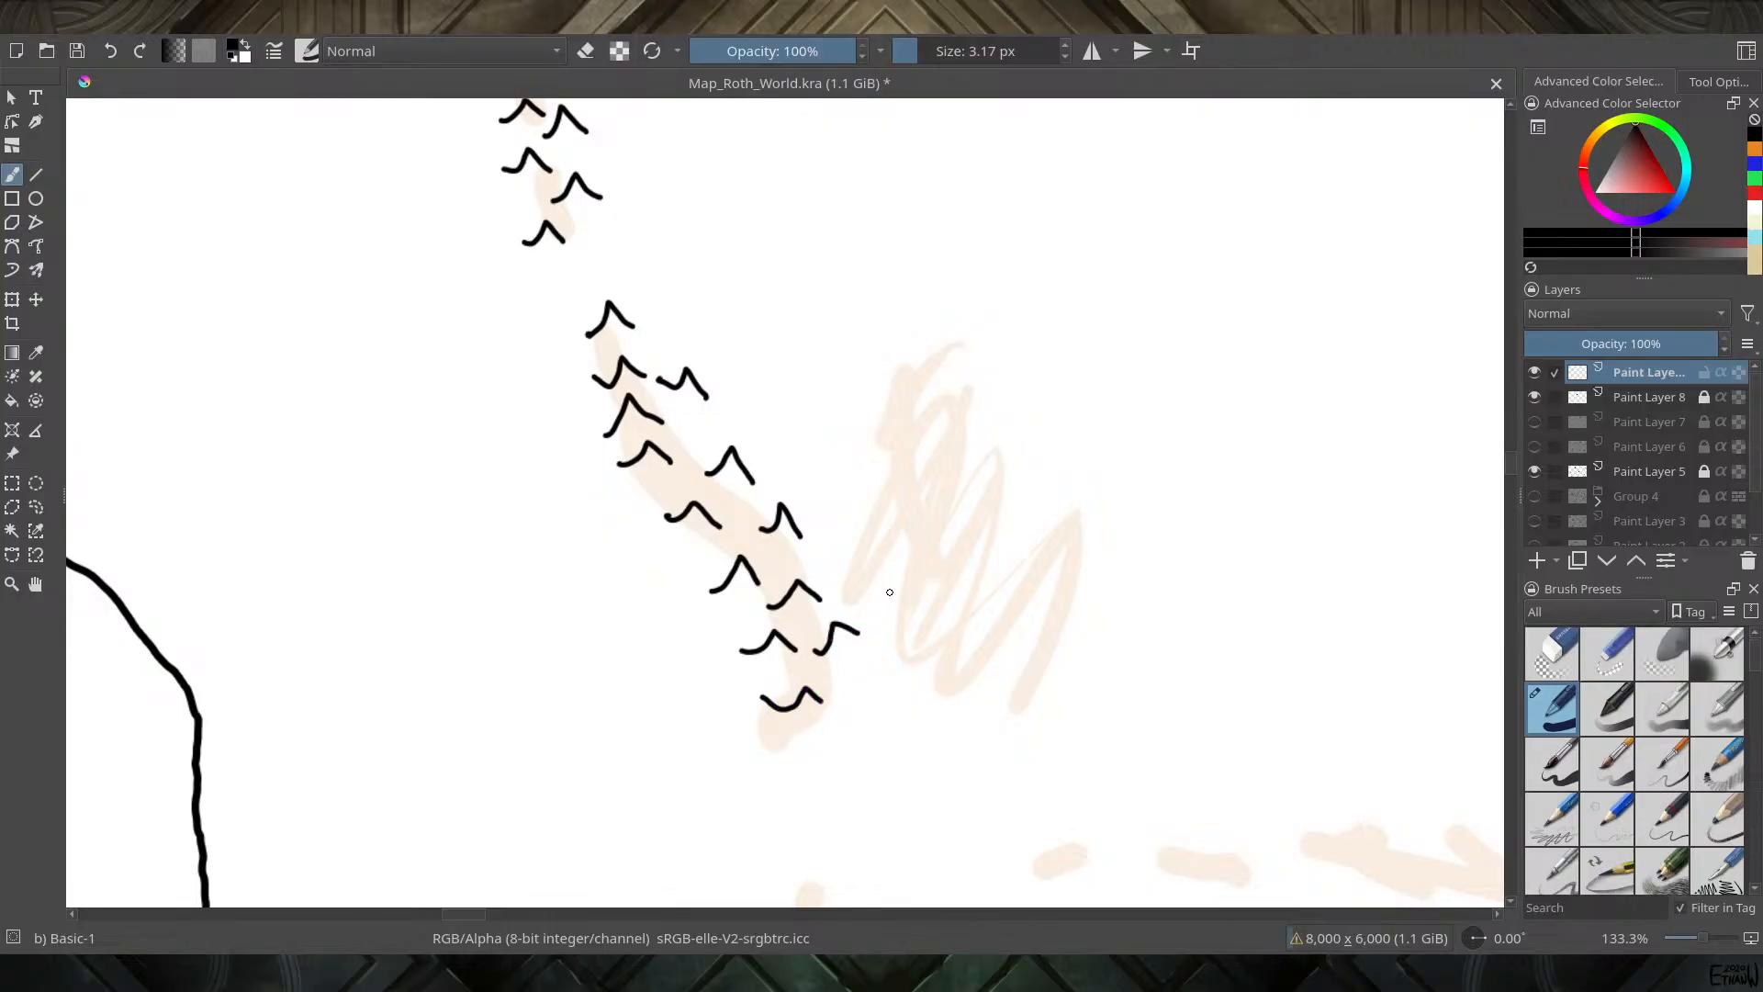
Draw seven peaks over the upper part of the scribbled marking east of the curved range, with one filling the gap between them
mouse_move(831, 499)
left_mouse_down()
mouse_move(872, 489)
mouse_move(849, 481)
mouse_move(877, 507)
left_mouse_up()
key("ctrl+z")
mouse_move(867, 446)
left_mouse_down()
mouse_move(887, 411)
mouse_move(912, 450)
left_mouse_up()
mouse_move(914, 381)
left_mouse_down()
mouse_move(936, 357)
mouse_move(960, 386)
left_mouse_up()
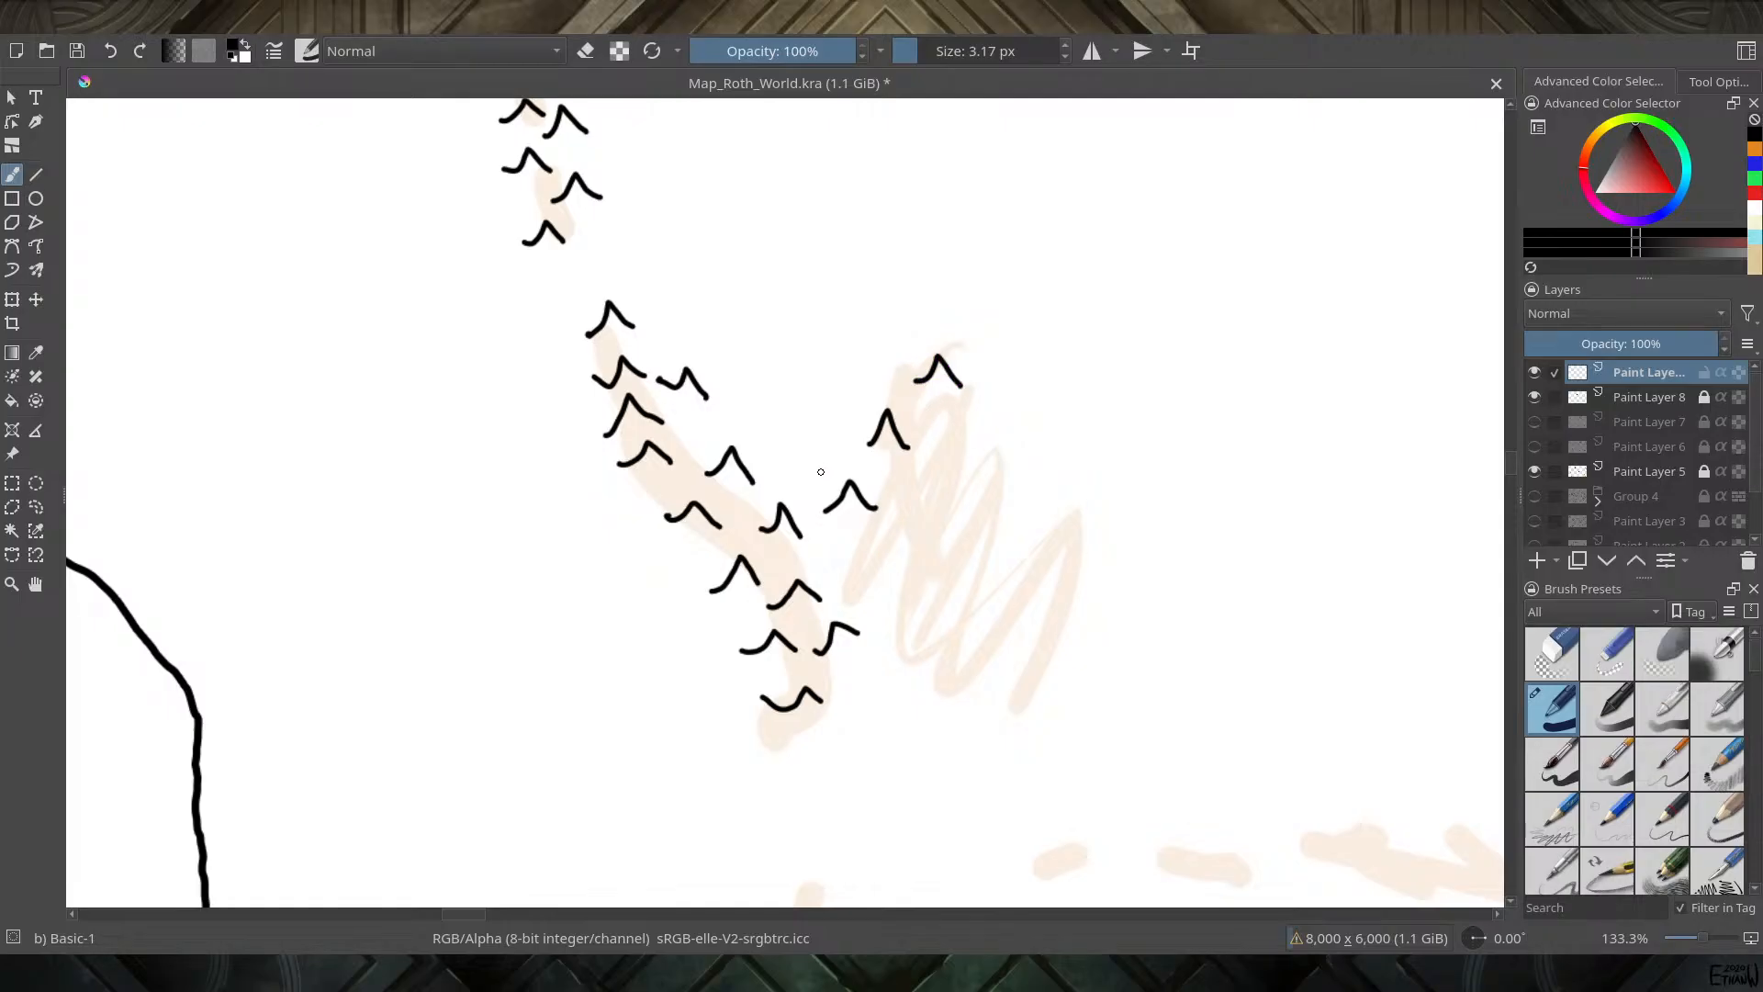
mouse_move(795, 475)
left_mouse_down()
mouse_move(921, 466)
mouse_move(942, 493)
mouse_move(951, 419)
mouse_move(968, 469)
mouse_move(986, 449)
mouse_move(1008, 474)
left_mouse_up()
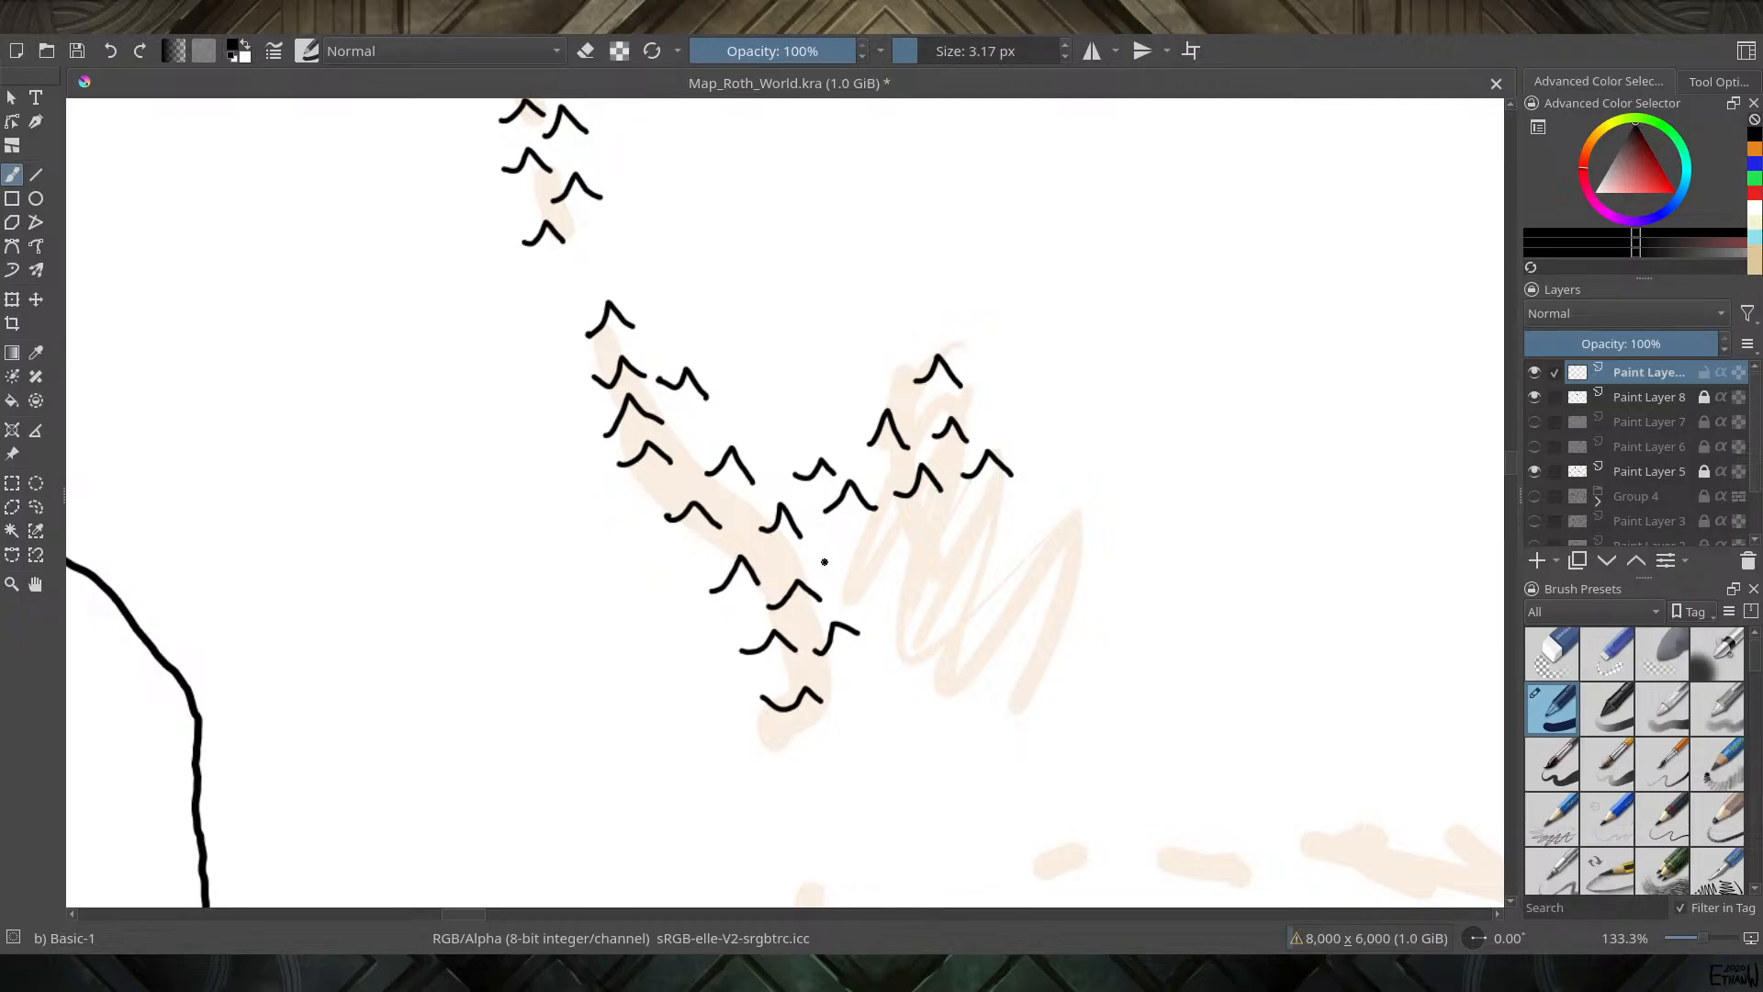
Fill the lower part of the scribbled marking with one row of four peaks and two rows of three
mouse_move(825, 561)
left_mouse_down()
mouse_move(857, 530)
mouse_move(868, 553)
mouse_move(902, 554)
mouse_move(923, 523)
mouse_move(943, 542)
mouse_move(983, 507)
mouse_move(1076, 551)
left_mouse_up()
mouse_move(879, 616)
left_mouse_down()
mouse_move(904, 586)
mouse_move(938, 620)
mouse_move(979, 603)
mouse_move(984, 578)
mouse_move(1006, 607)
mouse_move(1075, 621)
left_mouse_up()
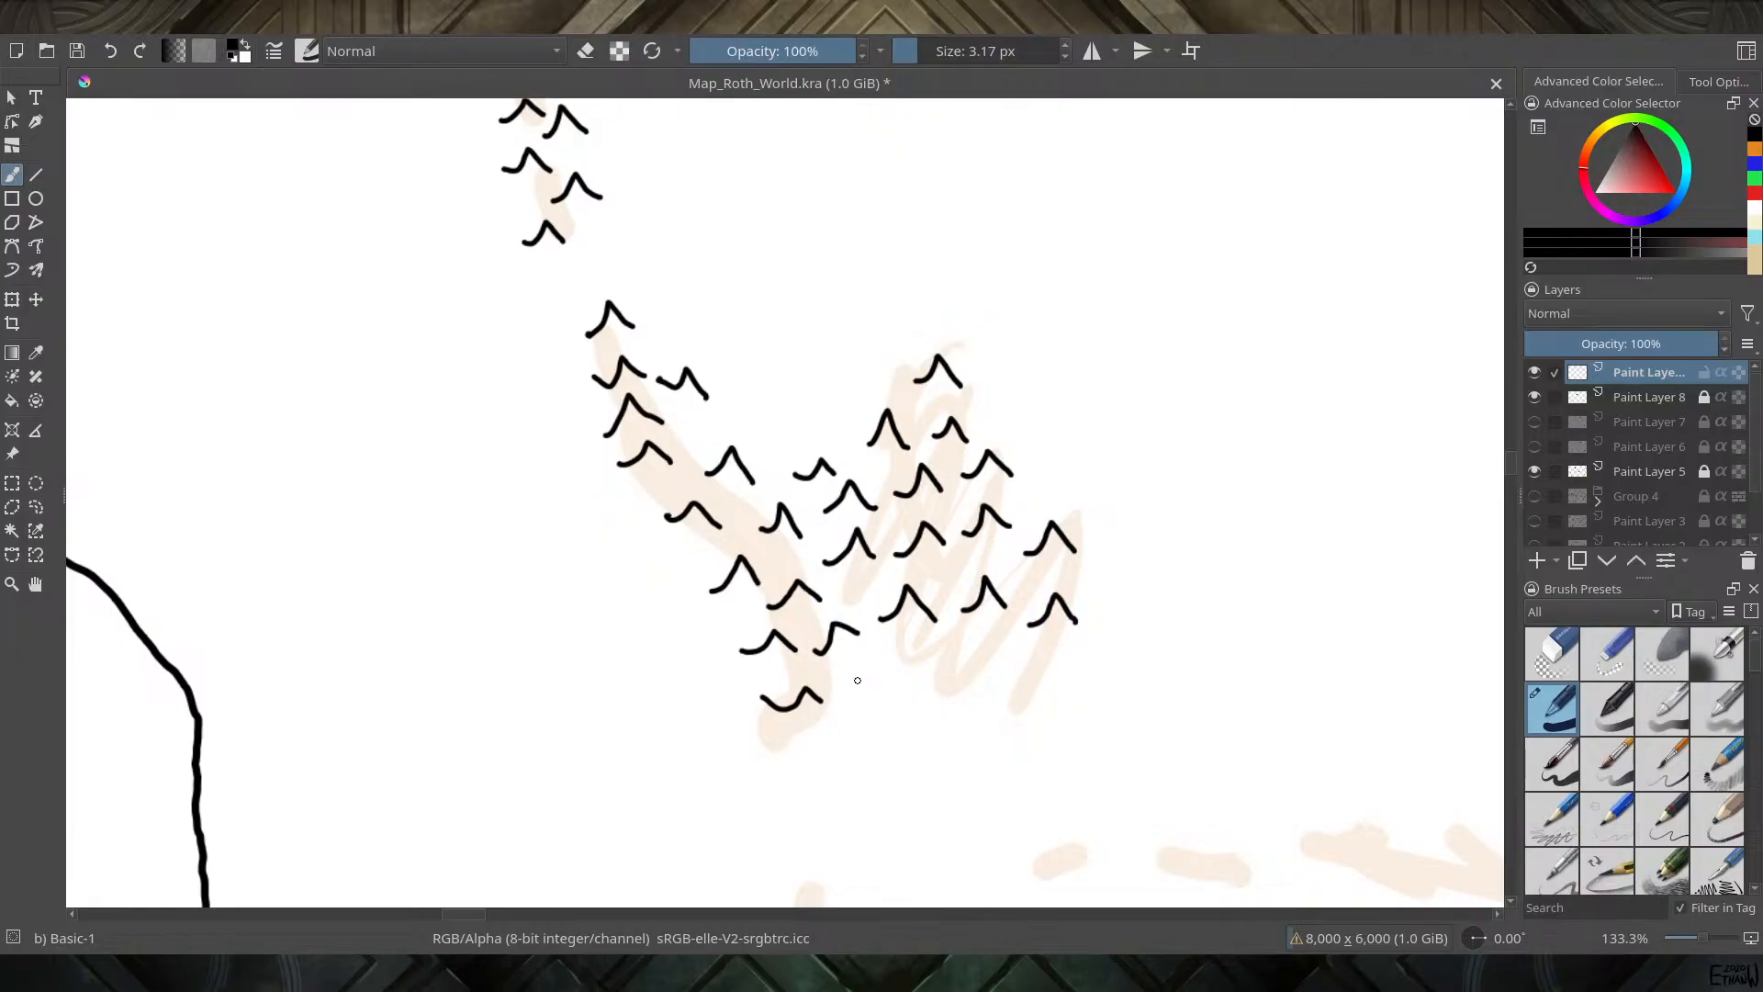
mouse_move(858, 681)
left_mouse_down()
mouse_move(888, 658)
mouse_move(913, 688)
mouse_move(966, 664)
mouse_move(1019, 689)
mouse_move(1038, 665)
mouse_move(1058, 696)
left_mouse_up()
Extend the curved range southward with two stacked peaks in the gap above the next long vertical marking
mouse_move(813, 757)
left_mouse_down()
mouse_move(729, 439)
mouse_move(697, 443)
mouse_move(745, 429)
left_mouse_up()
mouse_move(695, 496)
left_mouse_down()
mouse_move(740, 462)
mouse_move(756, 487)
left_mouse_up()
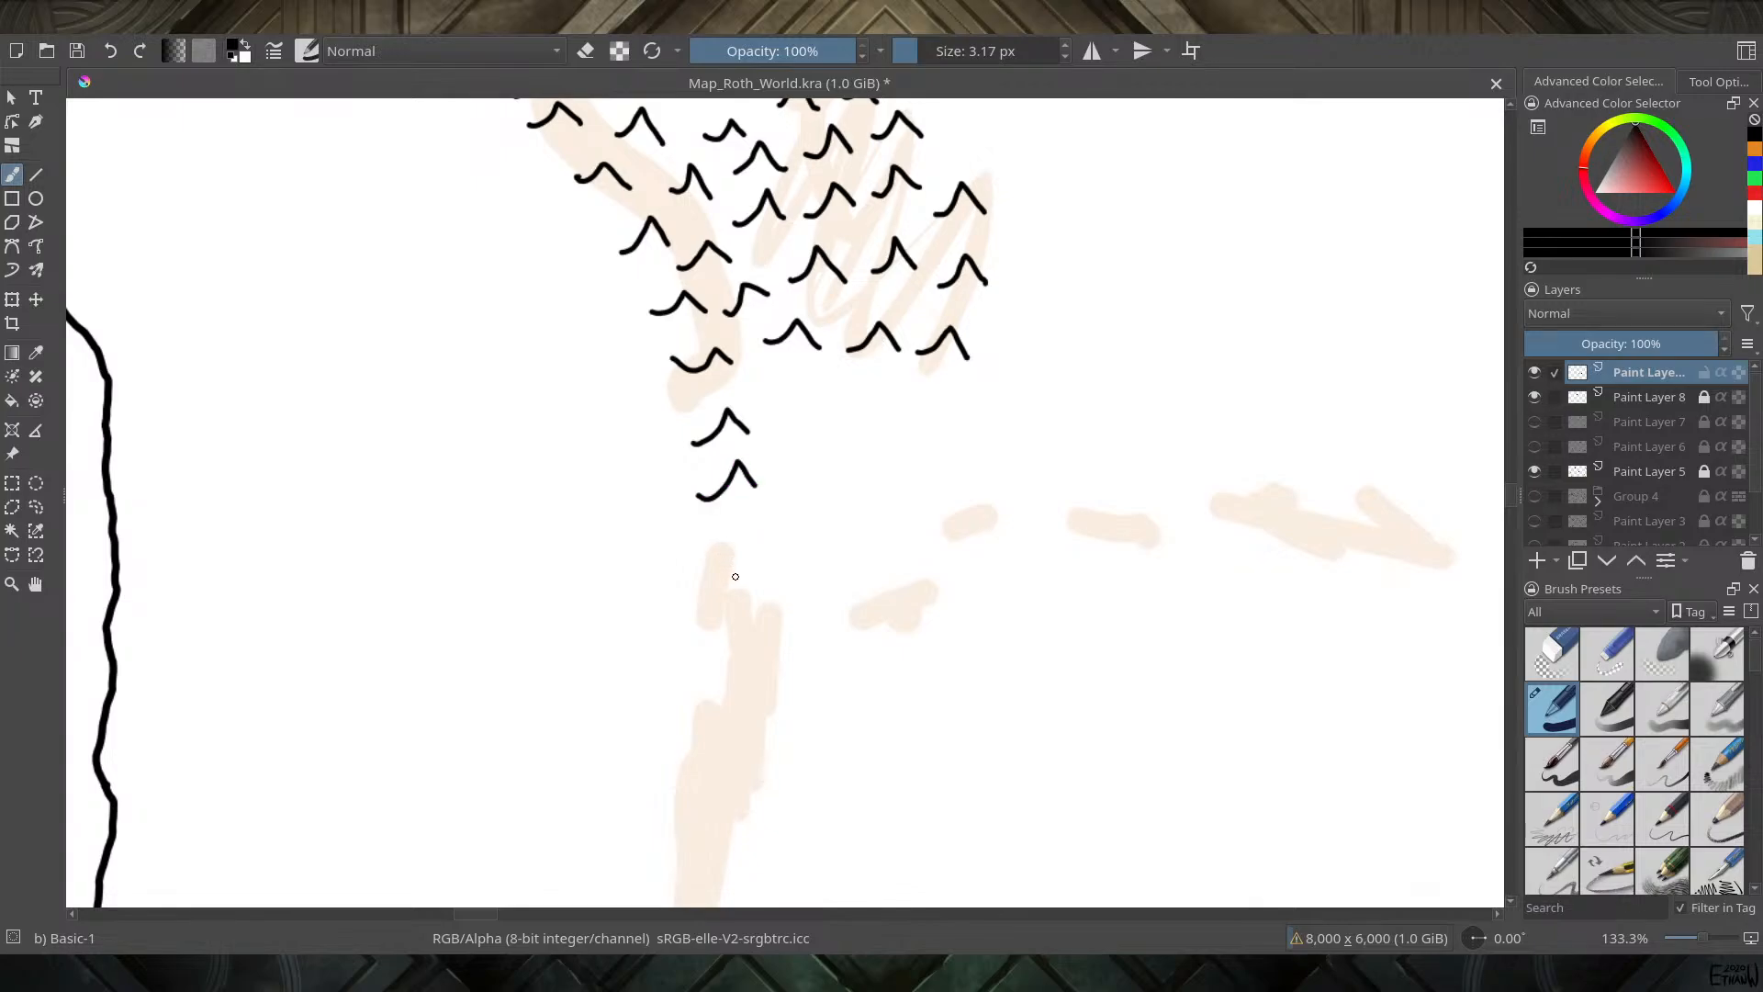
Draw a column of small caret-shaped mountain peaks down the long beige guide stroke south of the central mountain cluster
scroll(731, 556, "down", 2)
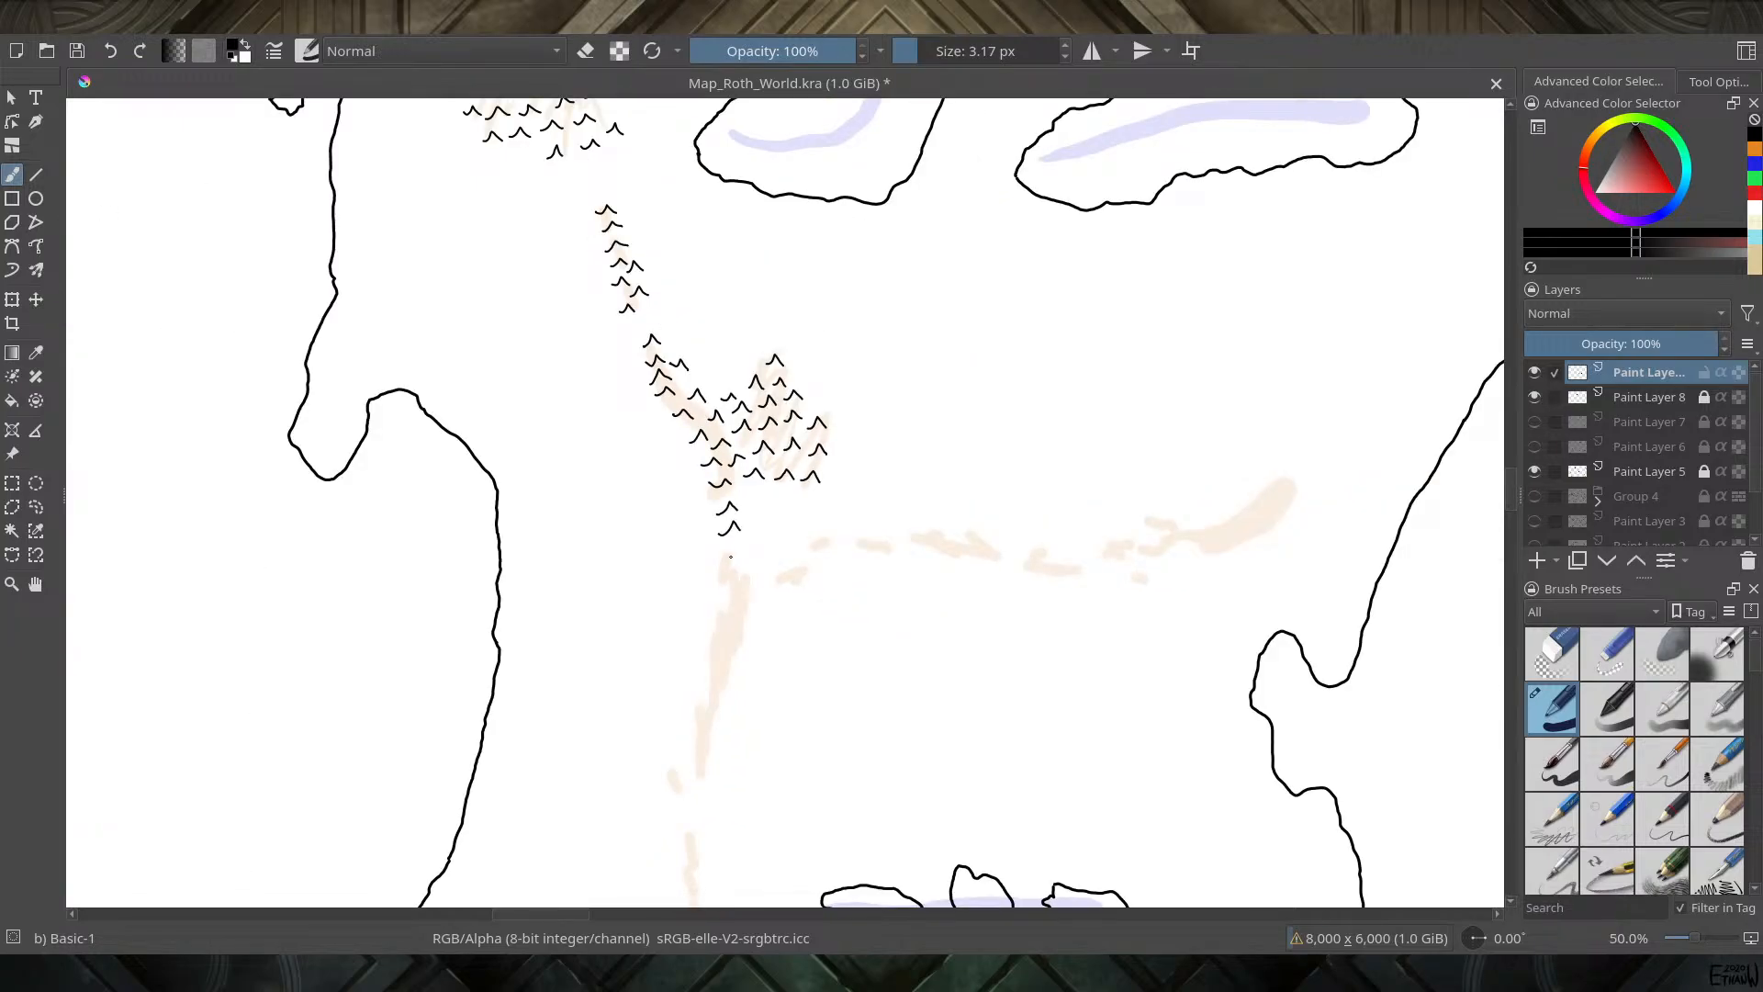
scroll(730, 556, "down", 1)
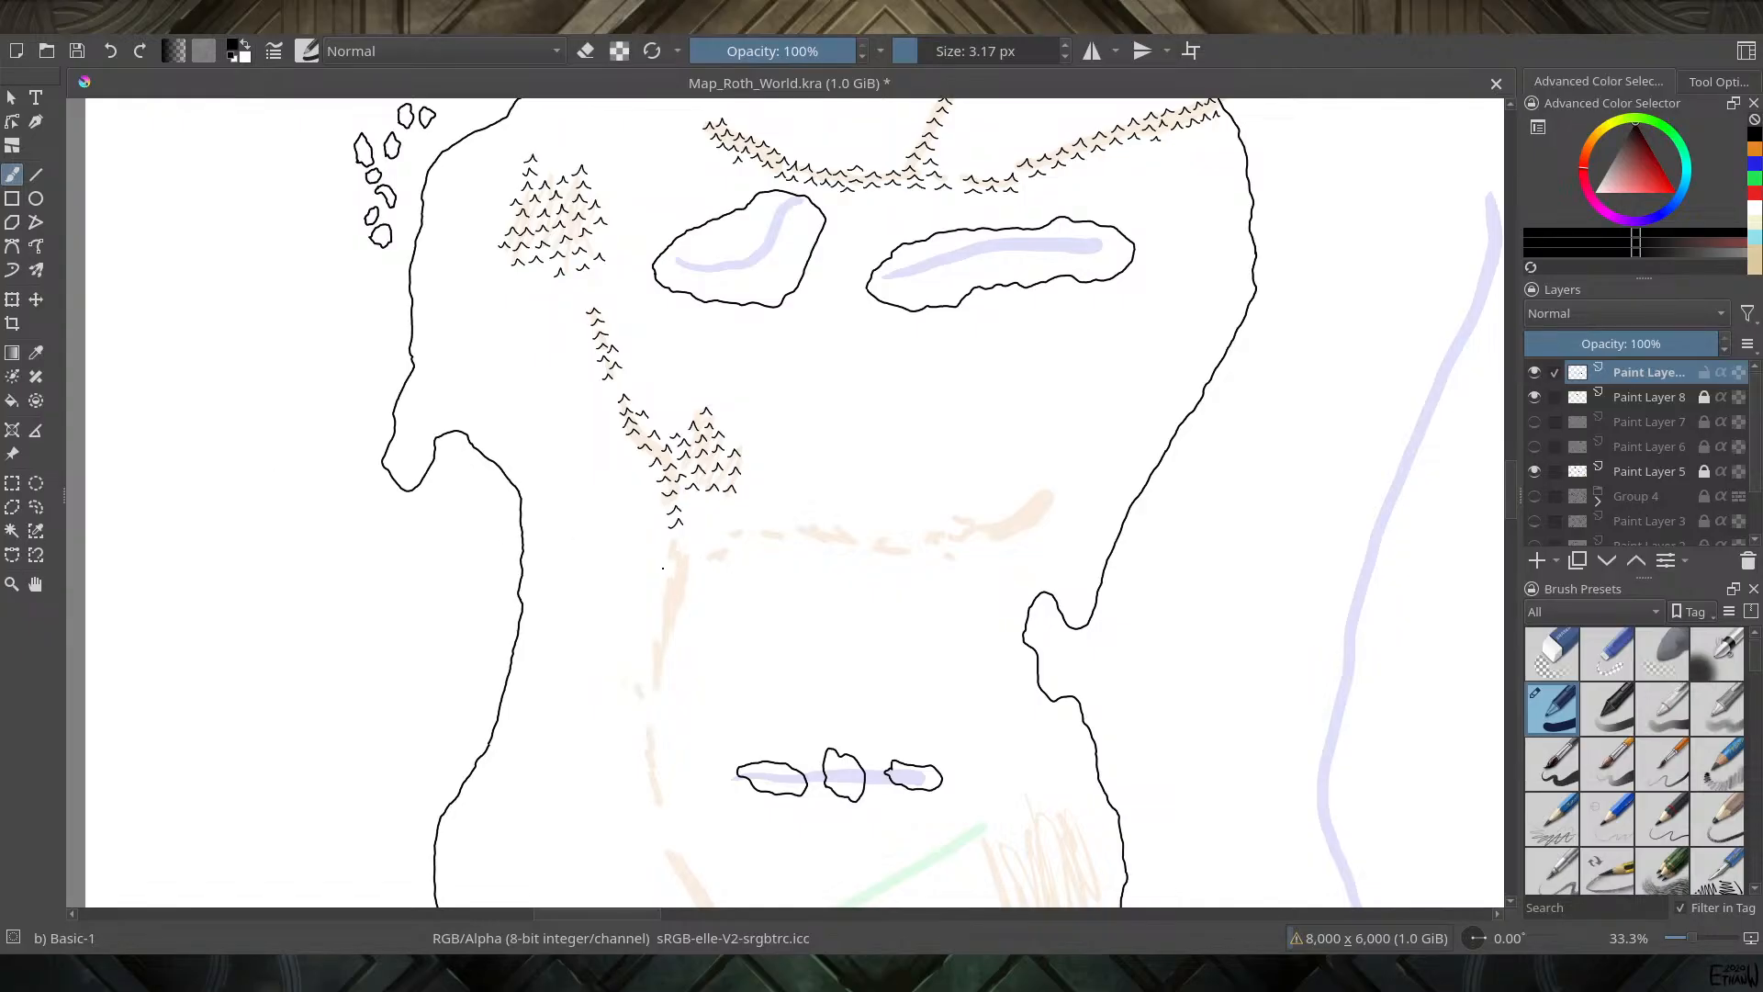
scroll(662, 568, "up", 3)
scroll(679, 548, "up", 1)
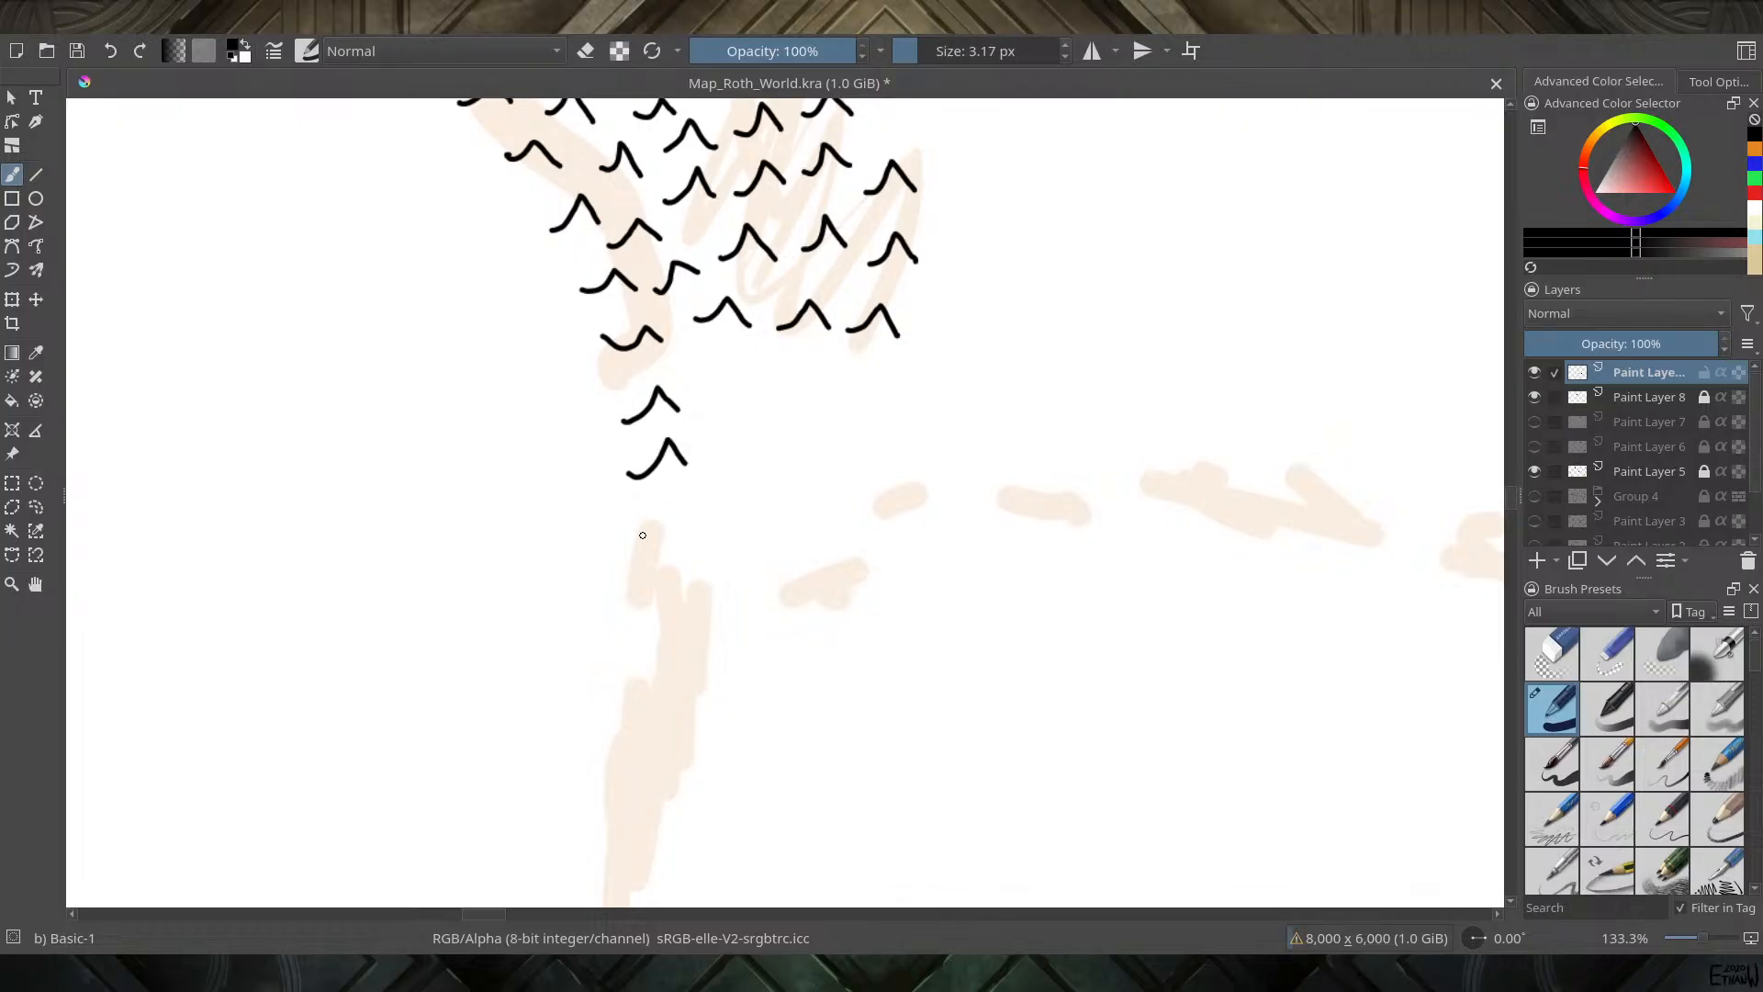
mouse_move(633, 549)
left_mouse_down()
mouse_move(671, 537)
mouse_move(687, 551)
left_mouse_up()
mouse_move(630, 601)
left_mouse_down()
mouse_move(663, 585)
mouse_move(690, 606)
left_mouse_up()
mouse_move(634, 662)
left_mouse_down()
mouse_move(657, 640)
mouse_move(679, 661)
left_mouse_up()
mouse_move(621, 714)
left_mouse_down()
mouse_move(656, 698)
mouse_move(685, 719)
left_mouse_up()
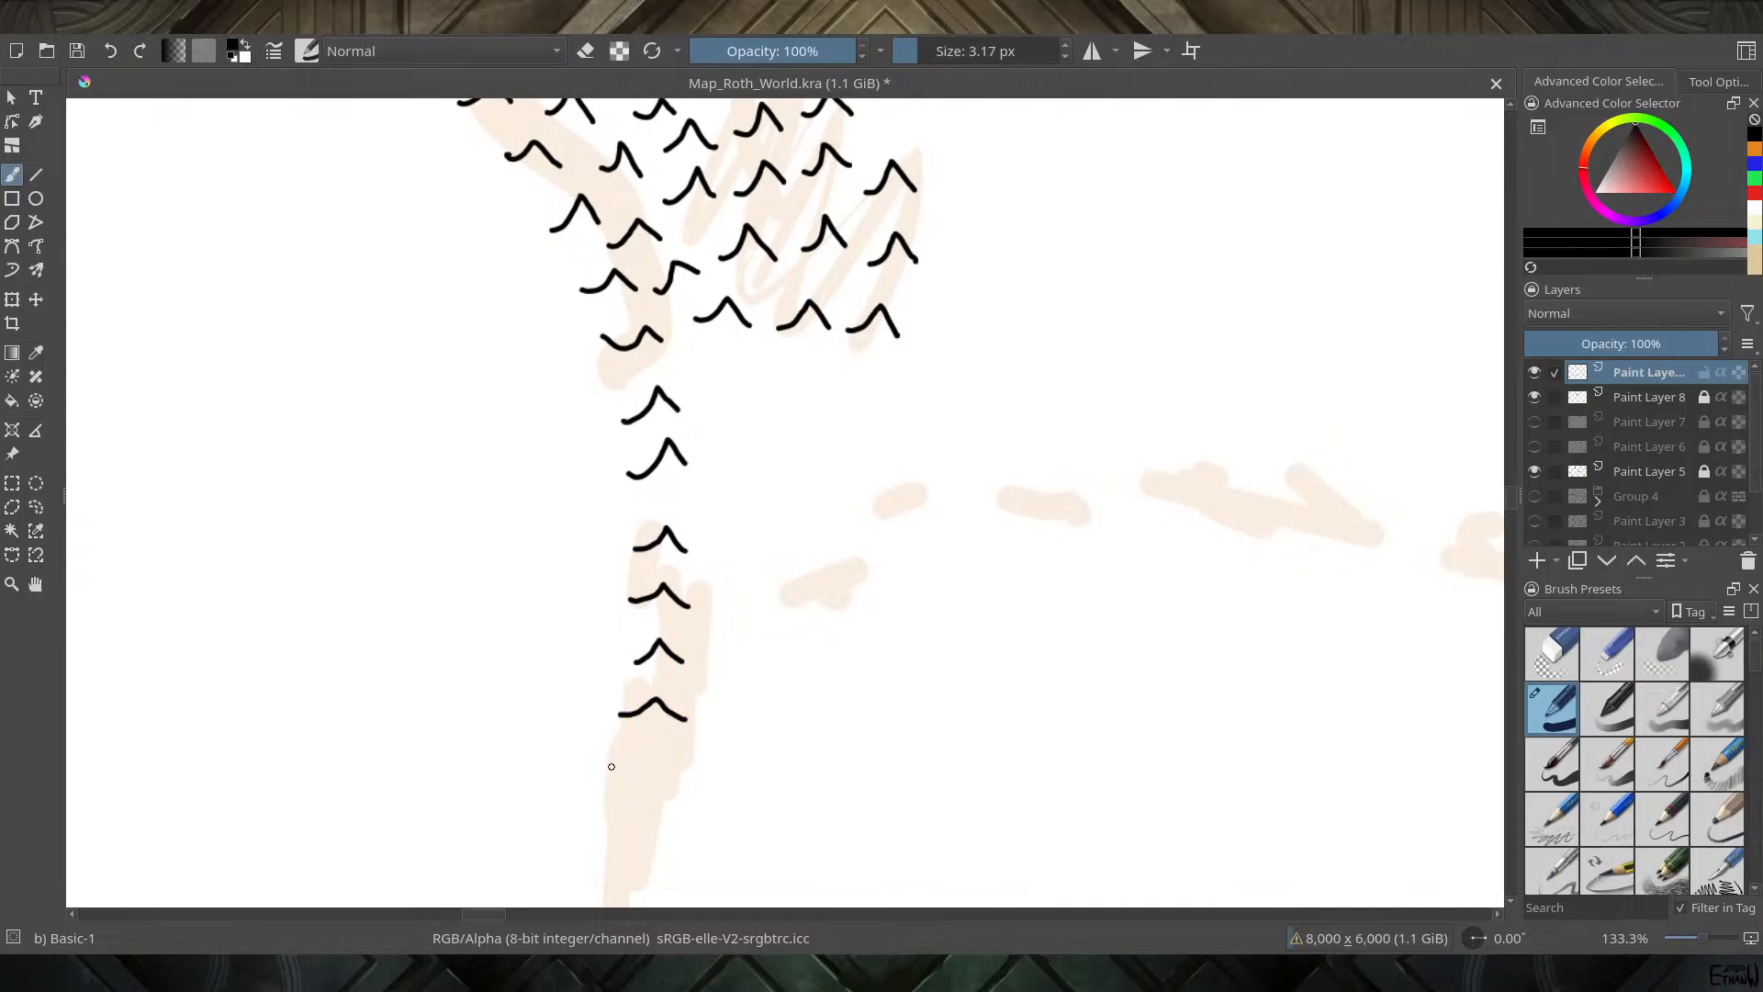
mouse_move(611, 767)
left_mouse_down()
mouse_move(645, 745)
mouse_move(672, 772)
left_mouse_up()
mouse_move(605, 824)
left_mouse_down()
mouse_move(634, 805)
mouse_move(665, 825)
mouse_move(610, 520)
mouse_move(680, 543)
left_mouse_up()
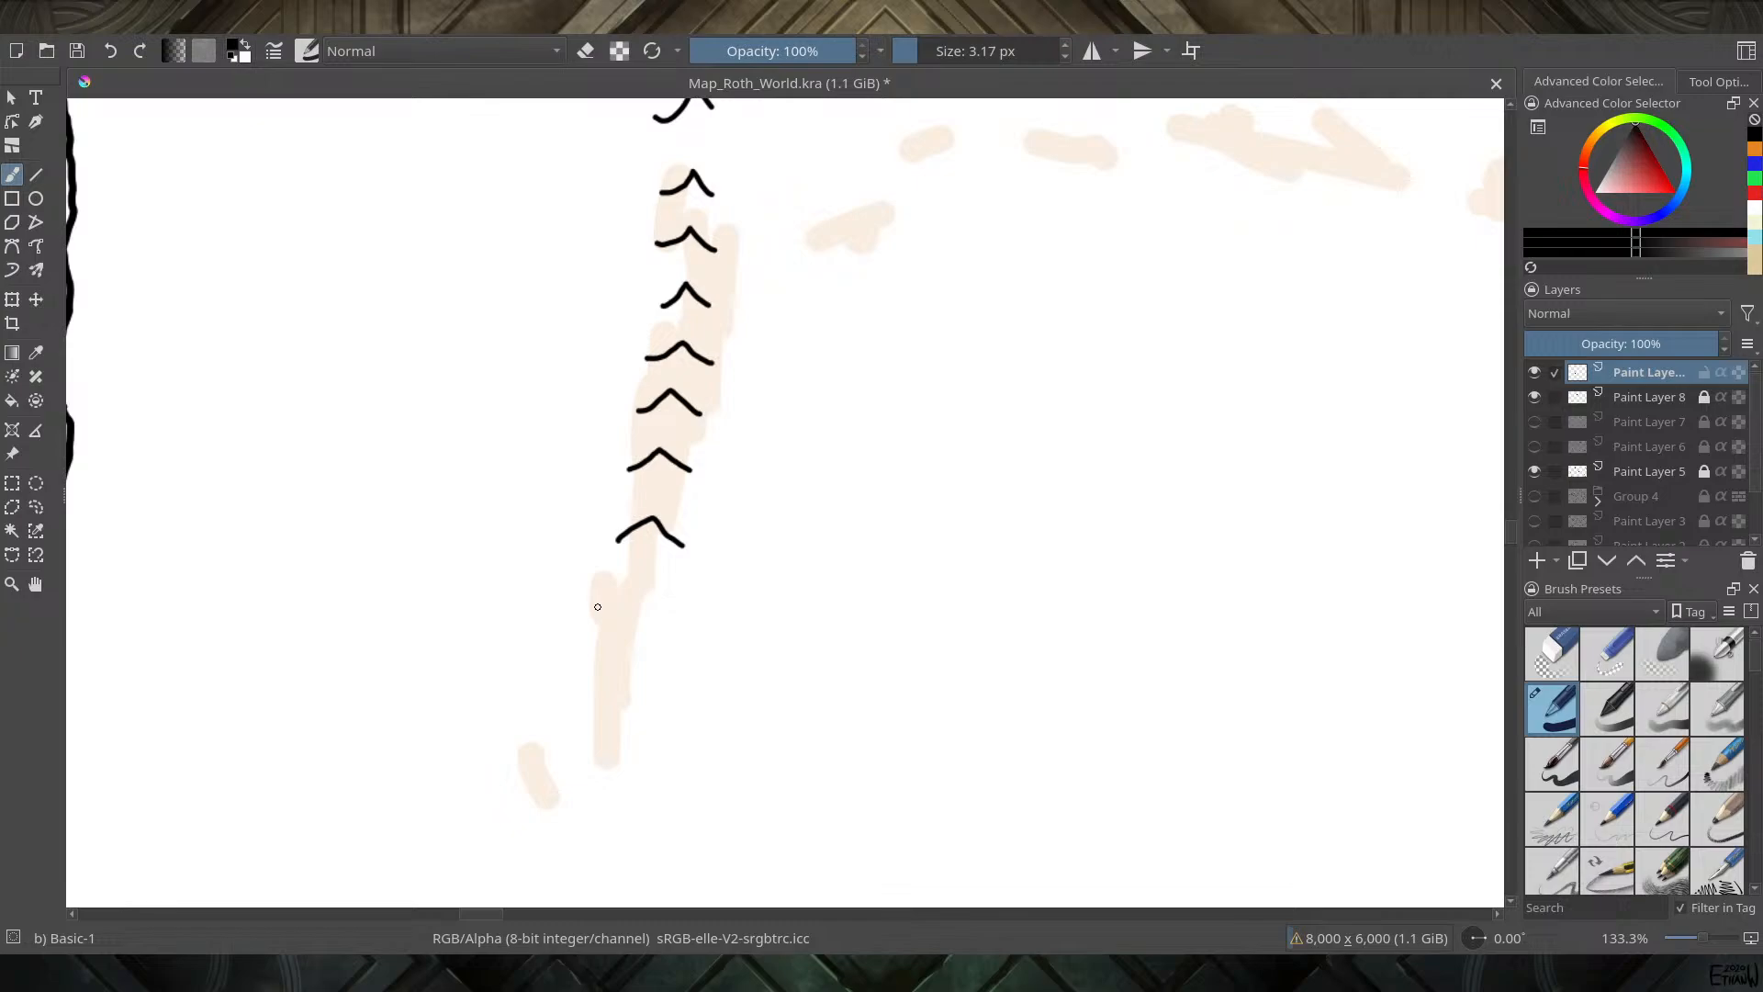
mouse_move(598, 607)
left_mouse_down()
mouse_move(631, 593)
mouse_move(666, 613)
left_mouse_up()
mouse_move(573, 658)
left_mouse_down()
mouse_move(592, 642)
mouse_move(628, 655)
mouse_move(657, 694)
left_mouse_up()
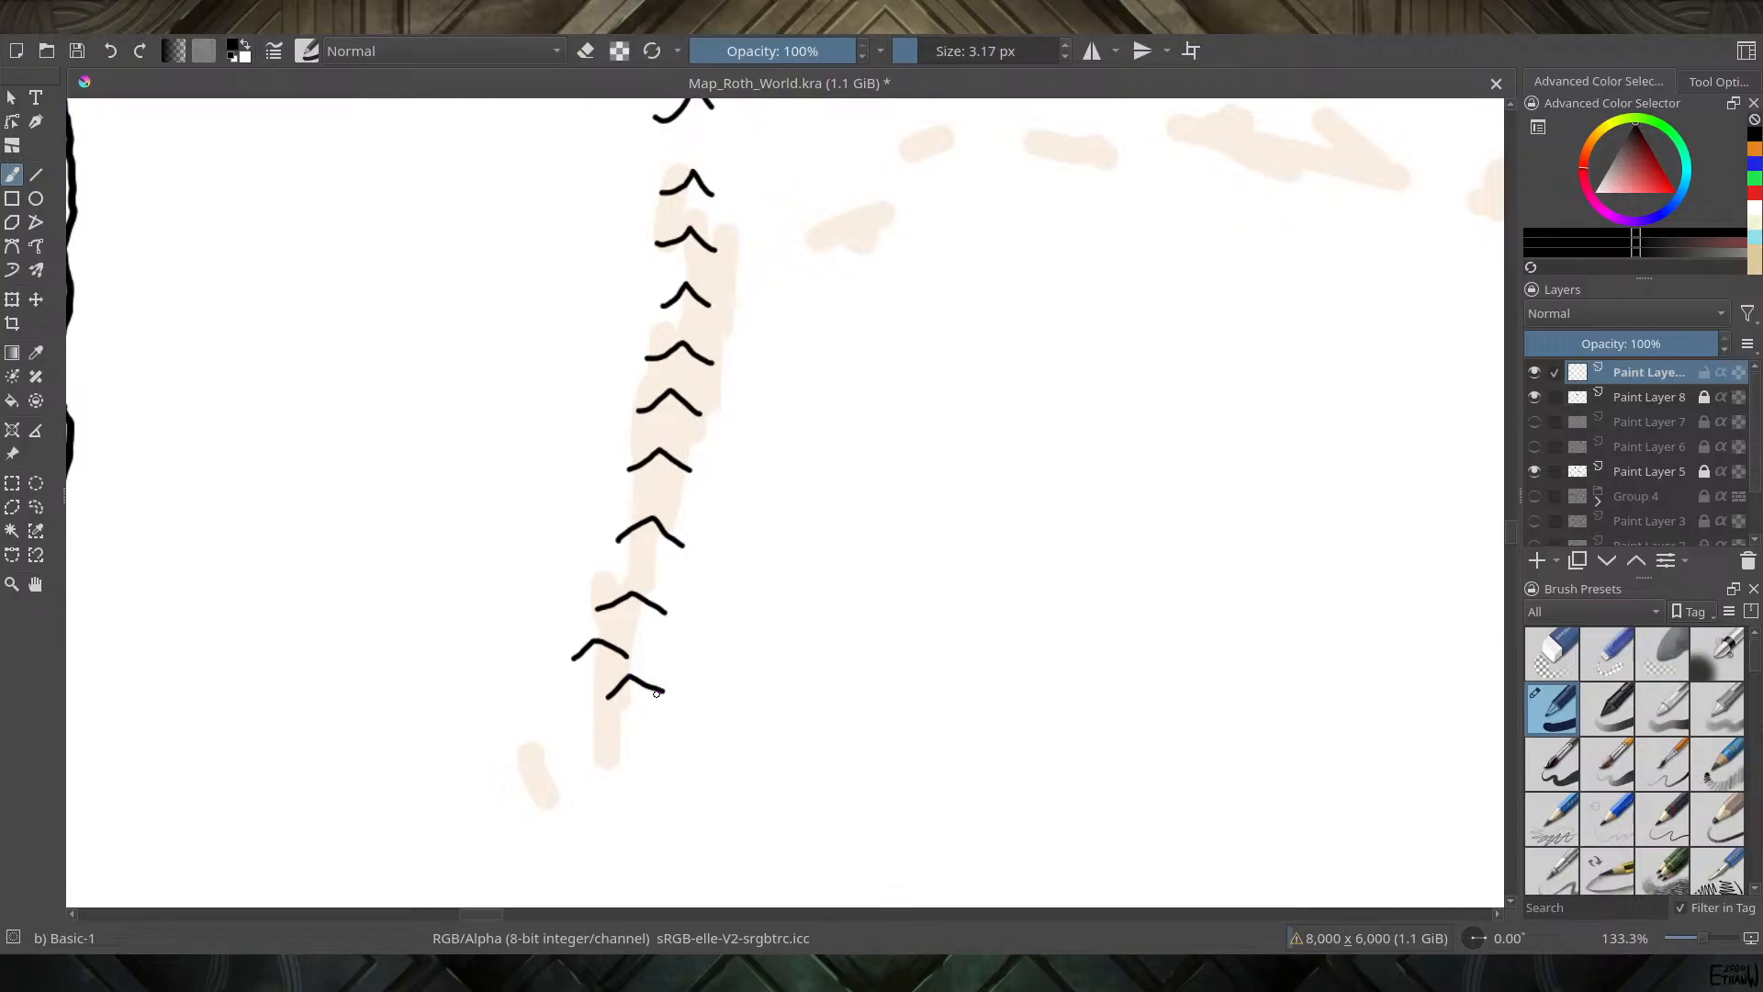
mouse_move(567, 745)
left_mouse_down()
mouse_move(599, 727)
mouse_move(626, 742)
left_mouse_up()
mouse_move(500, 773)
left_mouse_down()
mouse_move(536, 754)
mouse_move(567, 777)
mouse_move(666, 445)
left_mouse_up()
Draw mountain peaks down the short vertical guide stroke west of the three small outlined shapes, redrawing the lowest ones
mouse_move(621, 595)
left_mouse_down()
mouse_move(649, 572)
mouse_move(677, 597)
left_mouse_up()
mouse_move(606, 660)
left_mouse_down()
mouse_move(634, 635)
mouse_move(668, 662)
left_mouse_up()
mouse_move(613, 730)
left_mouse_down()
mouse_move(641, 698)
mouse_move(674, 729)
mouse_move(643, 749)
mouse_move(673, 771)
mouse_move(610, 708)
mouse_move(620, 492)
mouse_move(621, 523)
mouse_move(647, 491)
mouse_move(675, 513)
left_mouse_up()
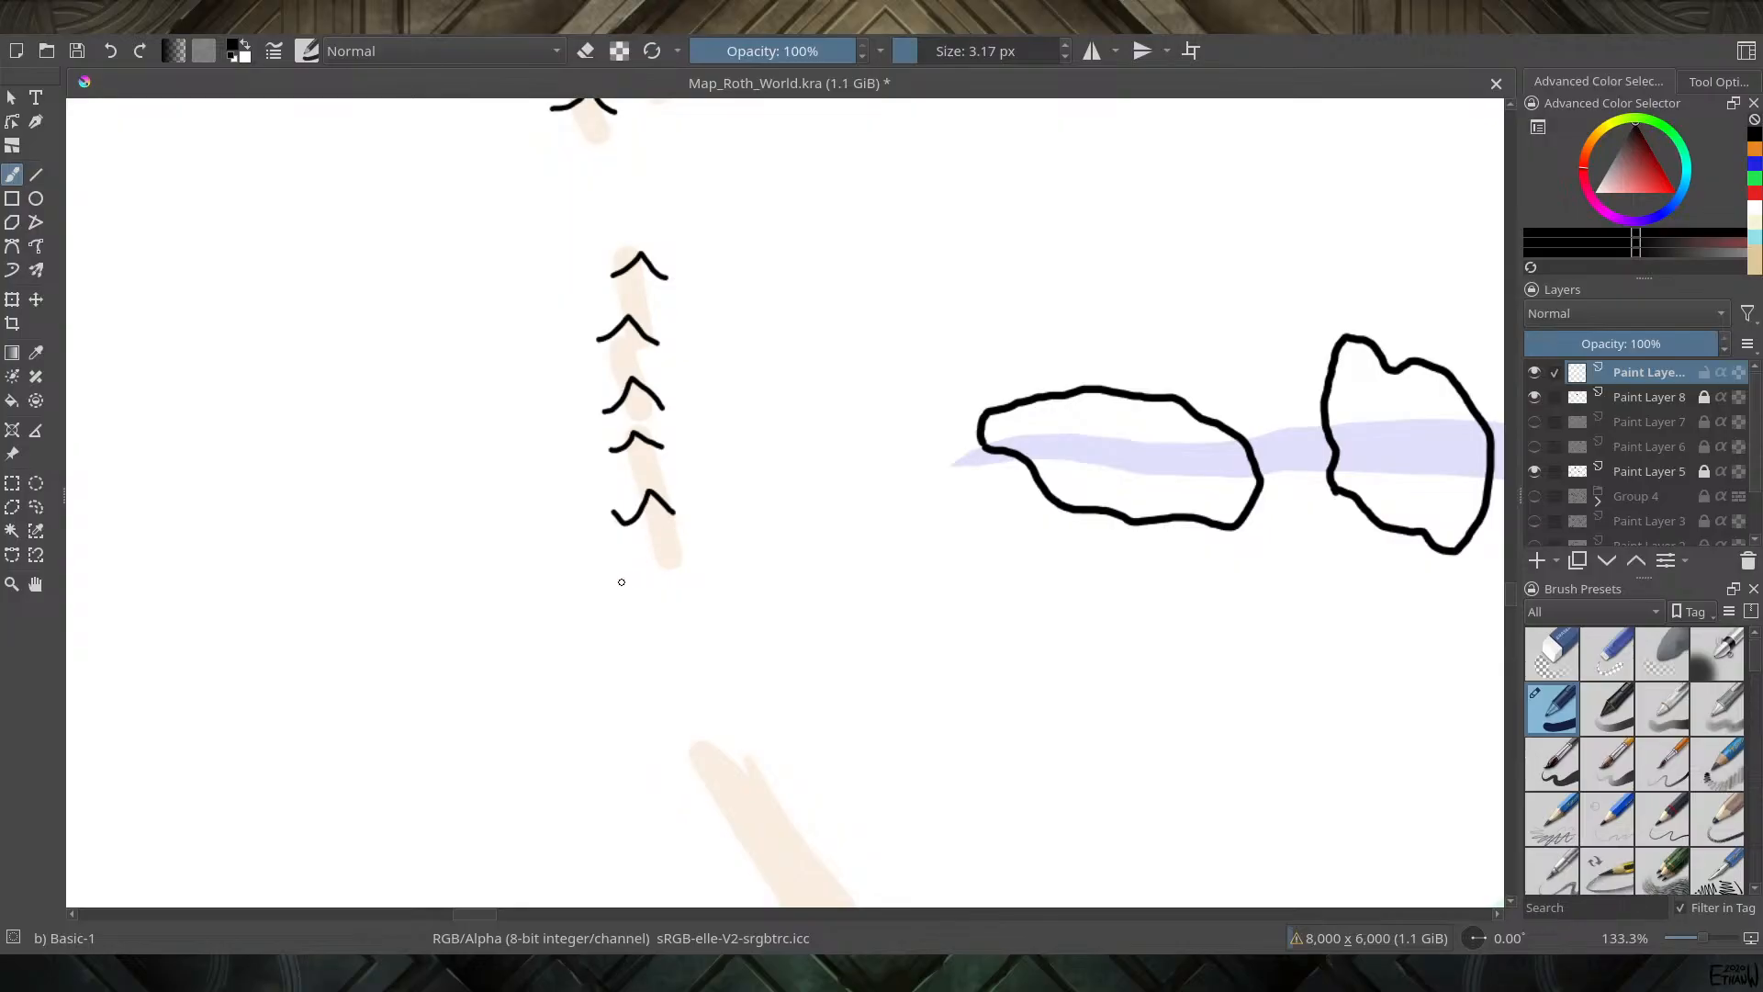
mouse_move(625, 574)
left_mouse_down()
mouse_move(658, 575)
mouse_move(674, 550)
mouse_move(702, 573)
left_mouse_up()
key("ctrl+z")
key("ctrl+z")
mouse_move(620, 511)
left_mouse_down()
mouse_move(644, 493)
mouse_move(679, 511)
left_mouse_up()
mouse_move(620, 580)
left_mouse_down()
mouse_move(643, 556)
mouse_move(677, 573)
left_mouse_up()
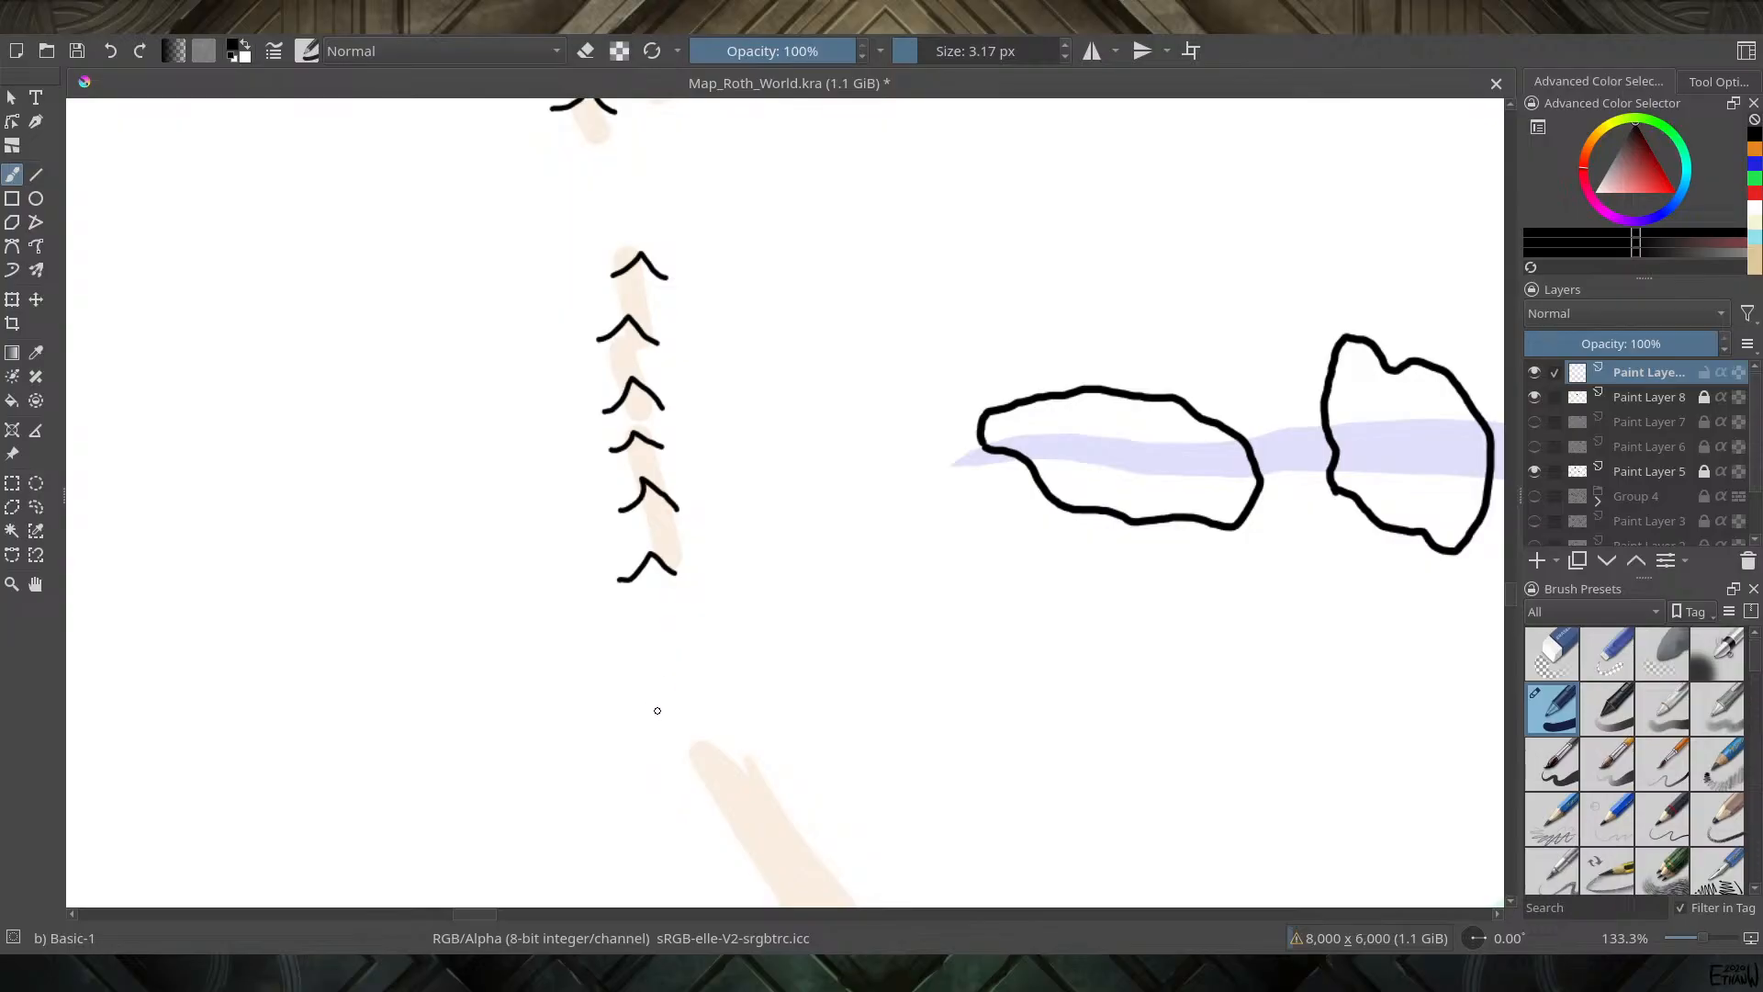
Draw two staggered rows of mountain peaks along the diagonal beige guide that runs southeast toward the southern coast
mouse_move(657, 710)
left_mouse_down()
mouse_move(657, 725)
mouse_move(543, 504)
mouse_move(585, 506)
mouse_move(625, 537)
left_mouse_up()
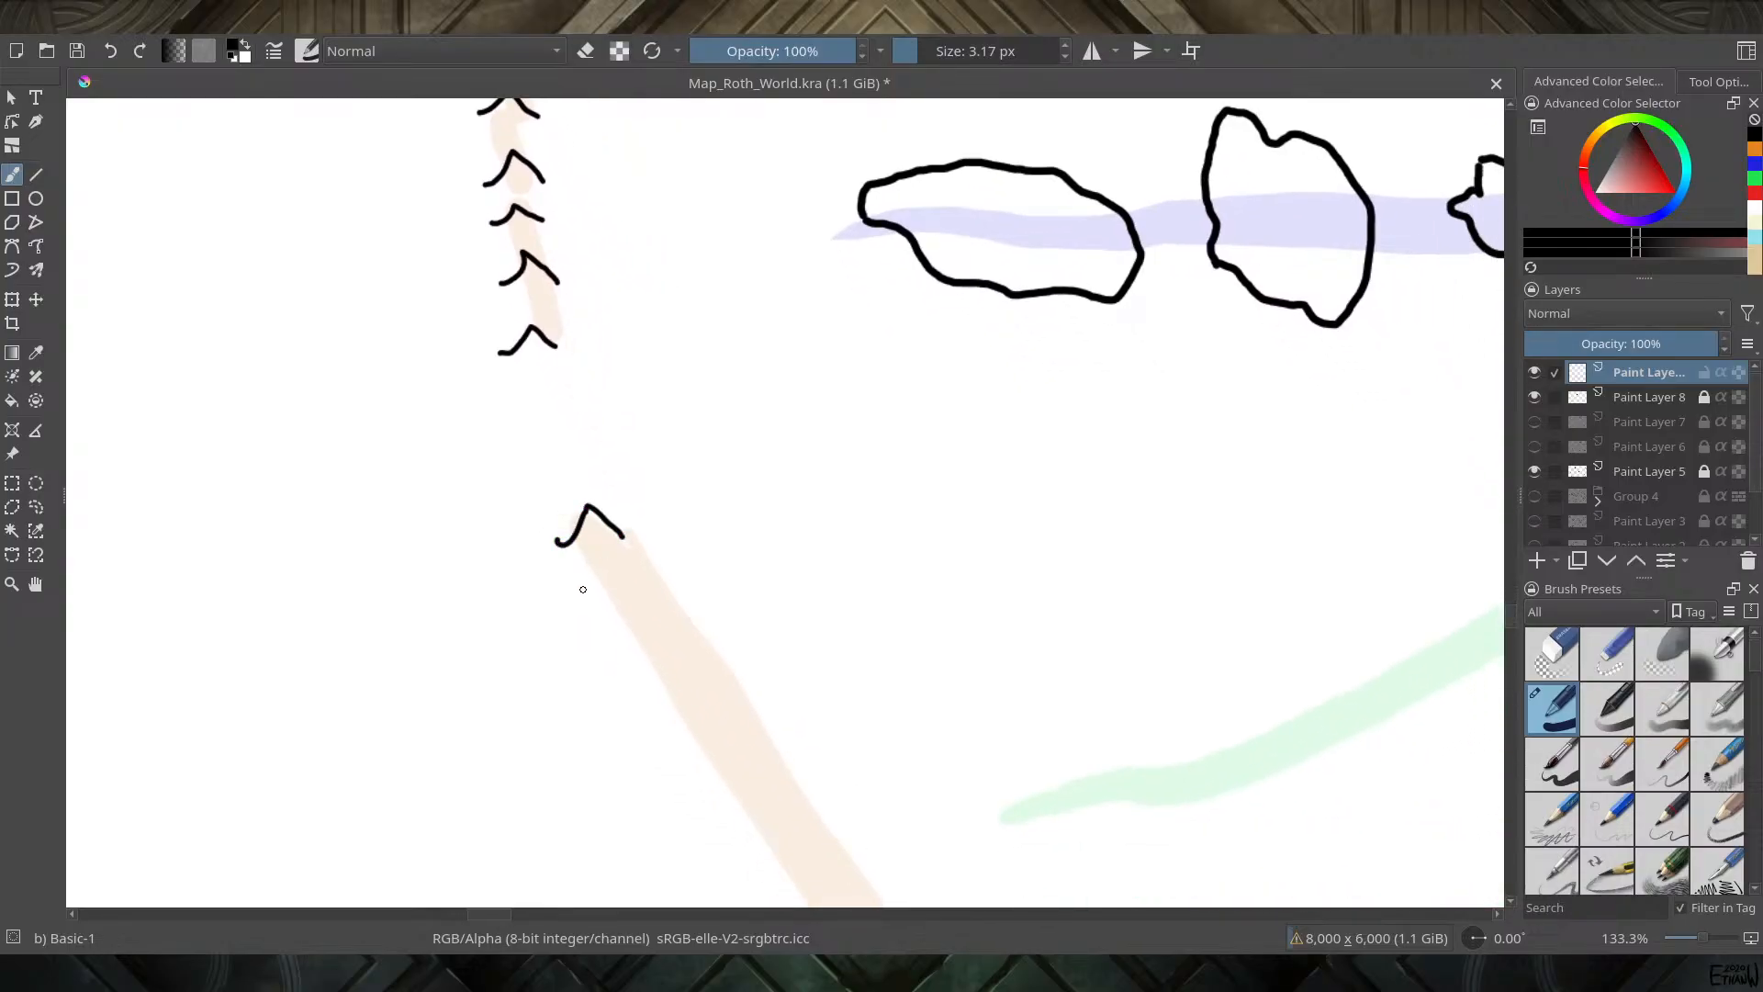
mouse_move(580, 599)
left_mouse_down()
mouse_move(606, 568)
mouse_move(624, 592)
mouse_move(664, 551)
mouse_move(690, 578)
left_mouse_up()
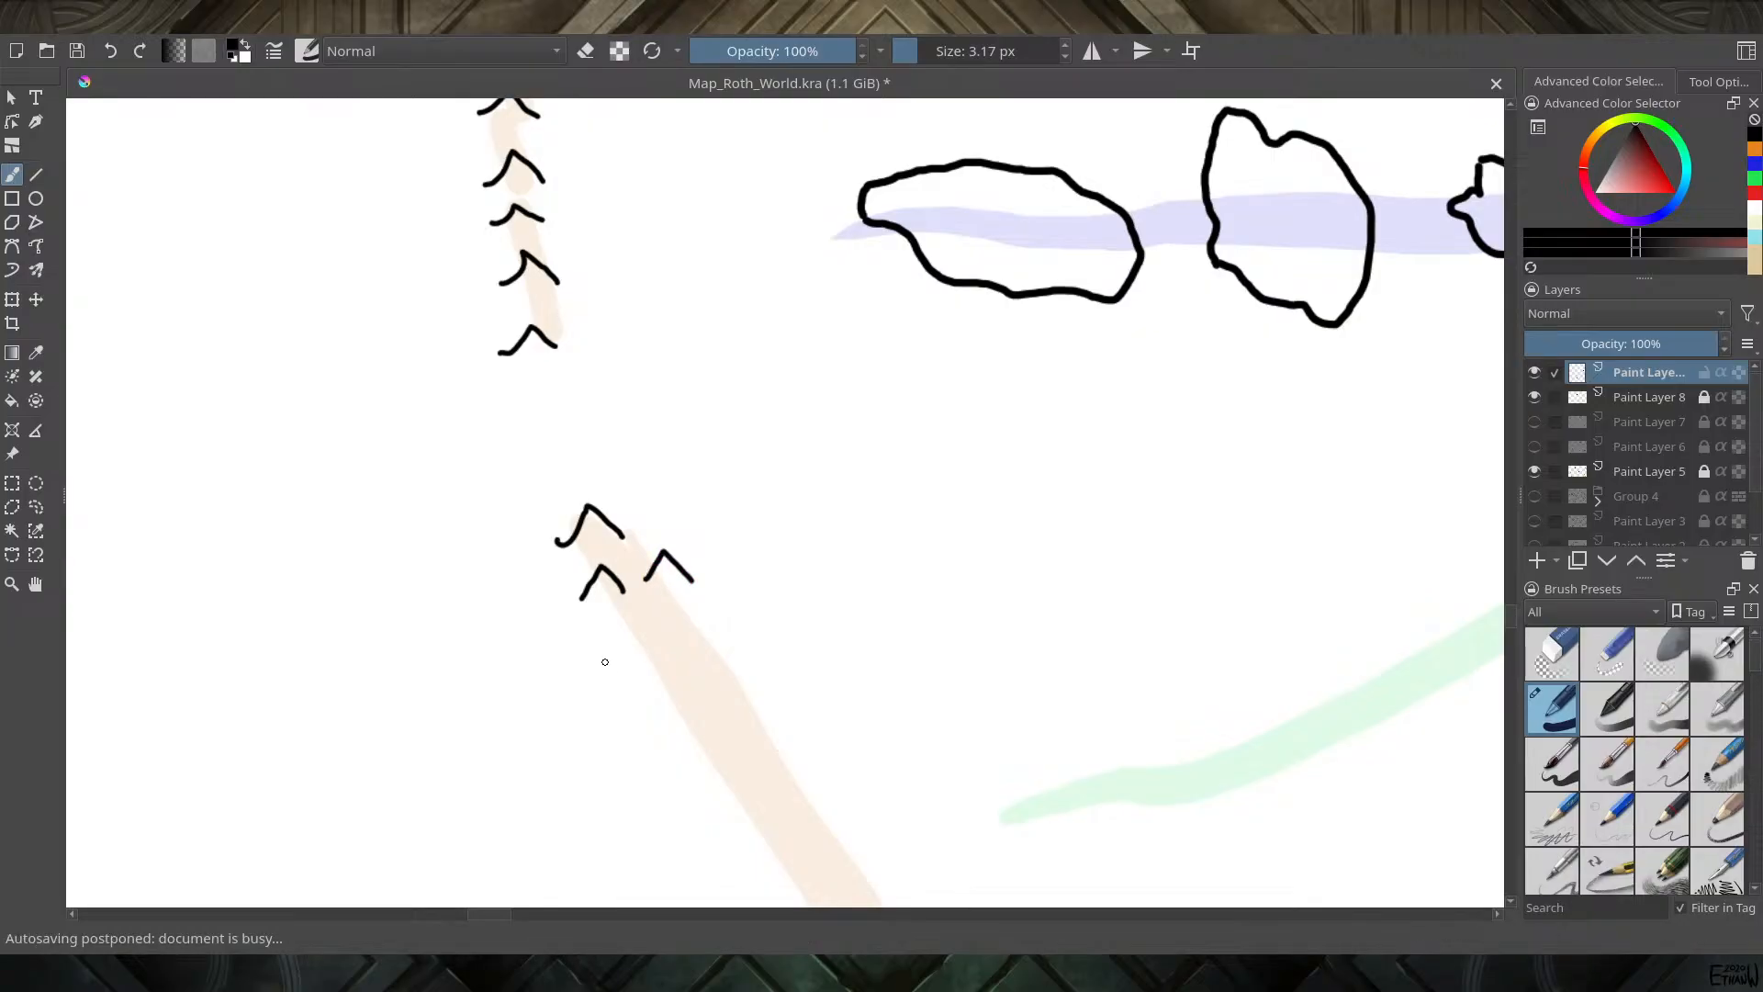
mouse_move(600, 656)
left_mouse_down()
mouse_move(631, 629)
mouse_move(664, 655)
mouse_move(705, 608)
mouse_move(726, 634)
left_mouse_up()
mouse_move(669, 692)
left_mouse_down()
mouse_move(602, 471)
mouse_move(605, 493)
mouse_move(627, 471)
left_mouse_up()
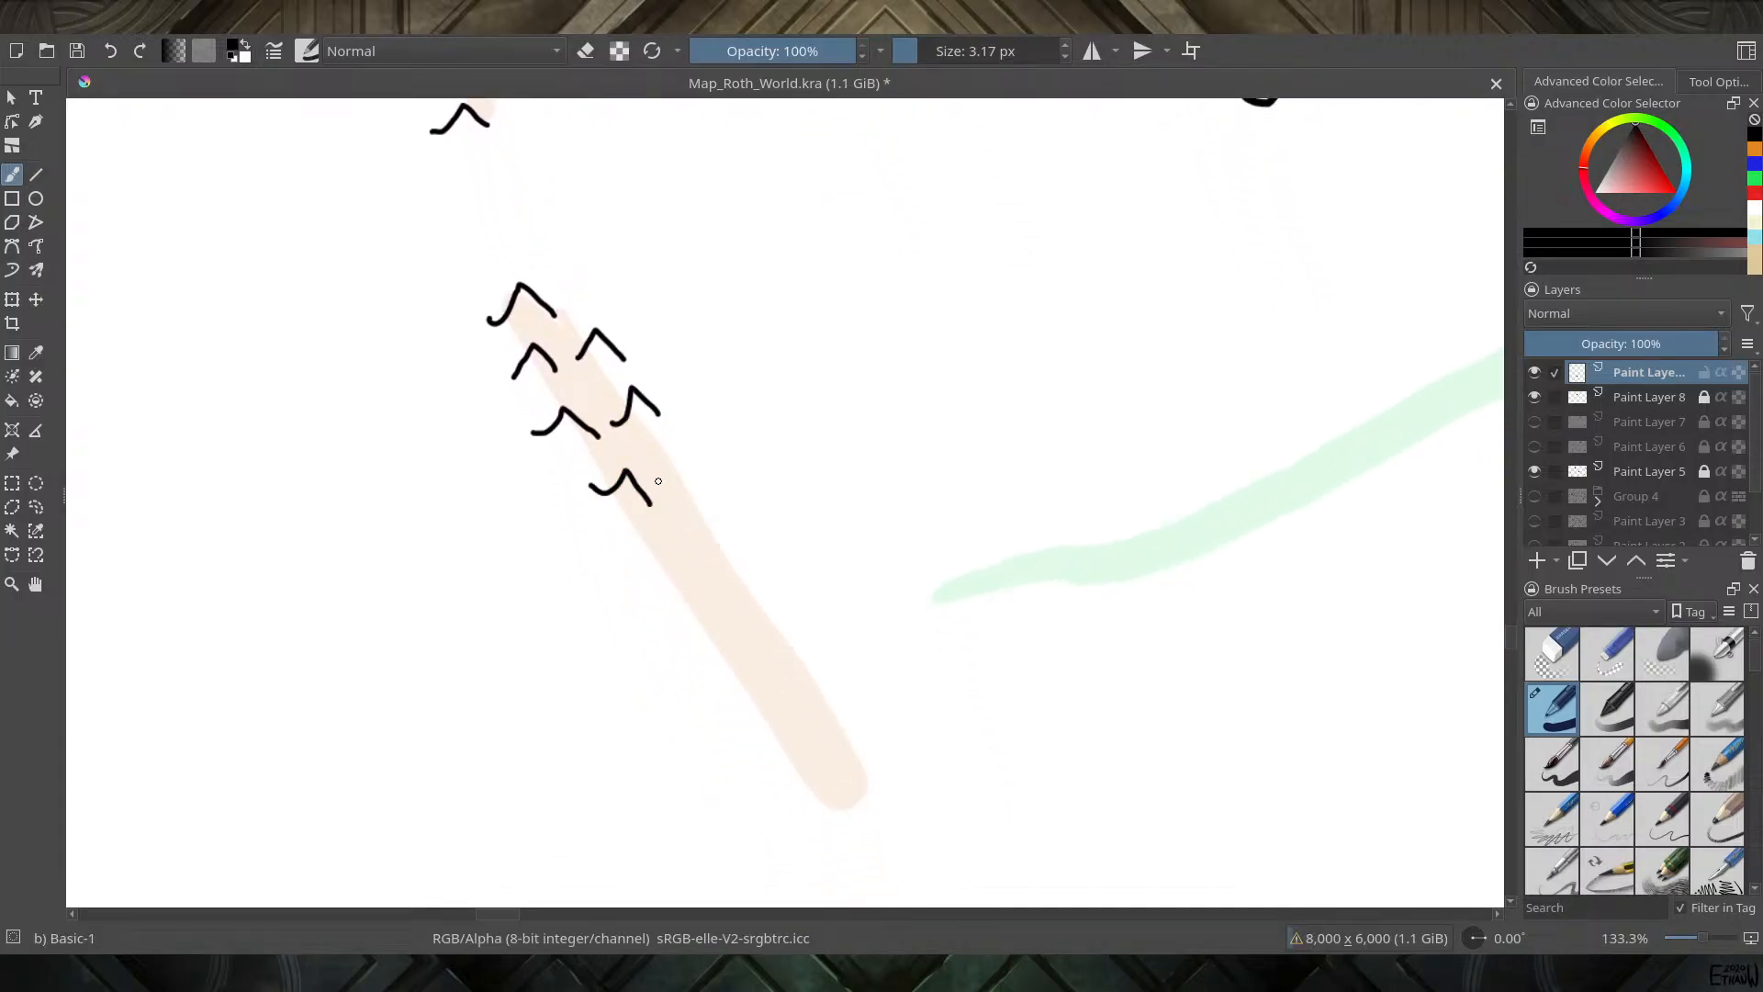
mouse_move(661, 480)
left_mouse_down()
mouse_move(680, 450)
mouse_move(706, 468)
left_mouse_up()
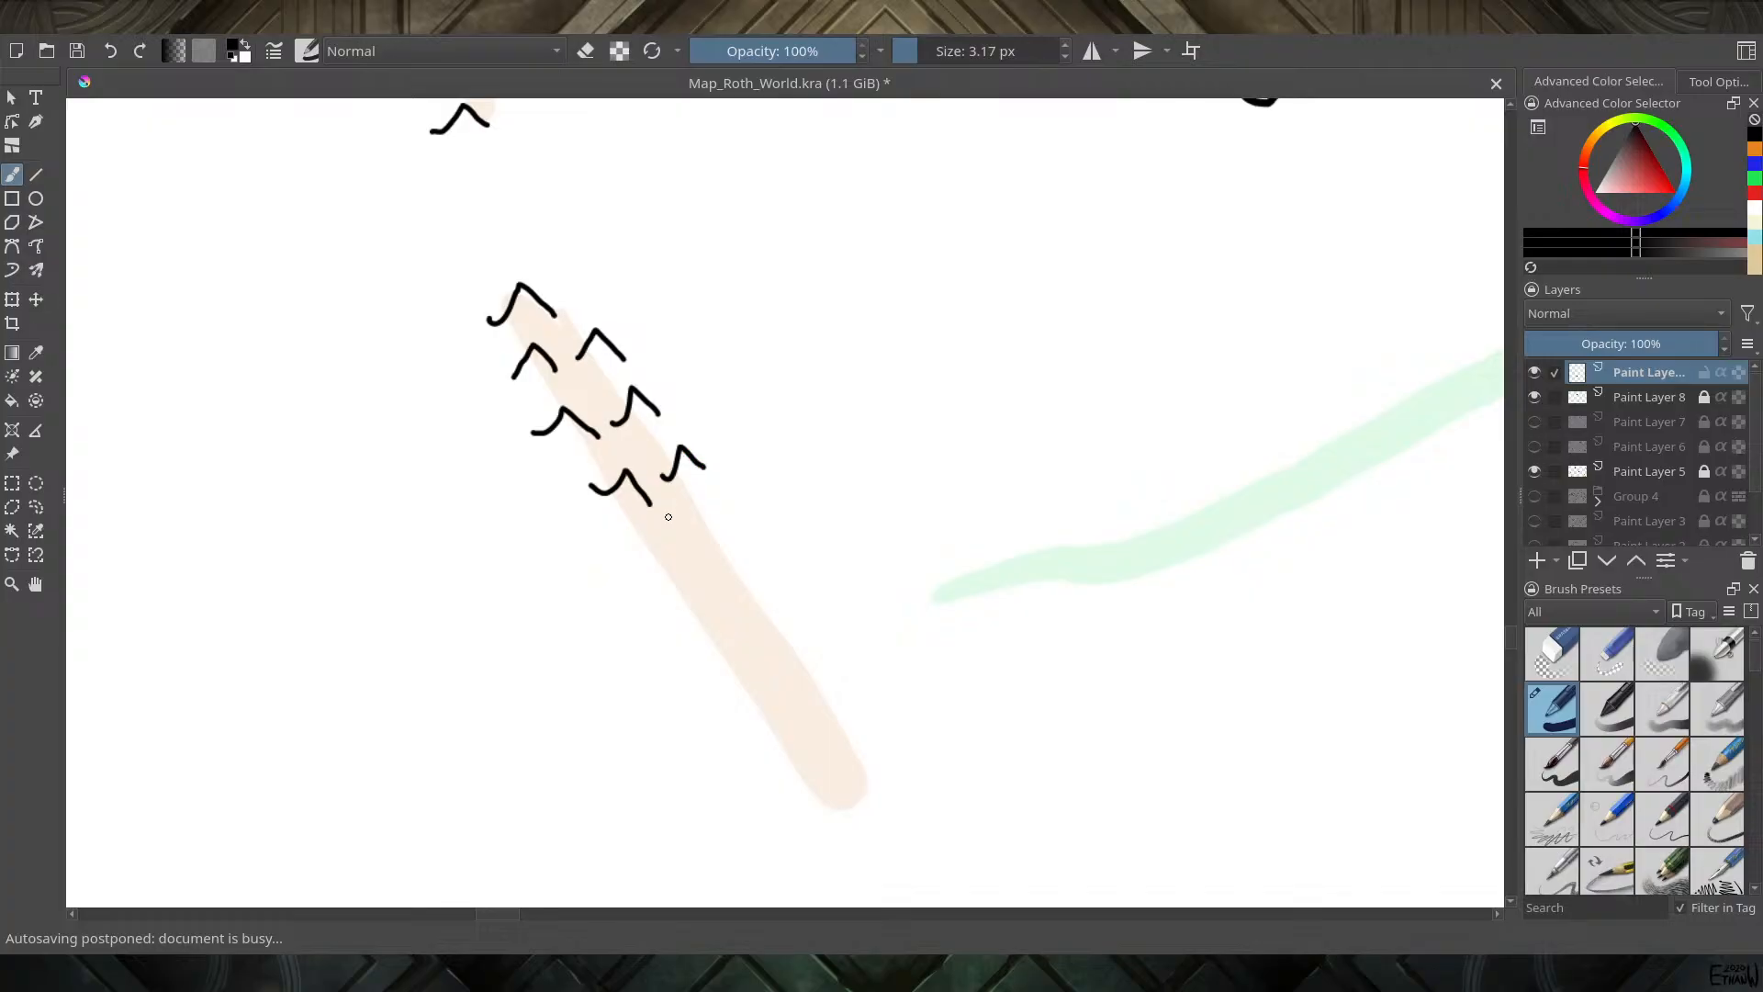
mouse_move(624, 570)
left_mouse_down()
mouse_move(648, 544)
mouse_move(671, 563)
mouse_move(686, 528)
mouse_move(729, 536)
left_mouse_up()
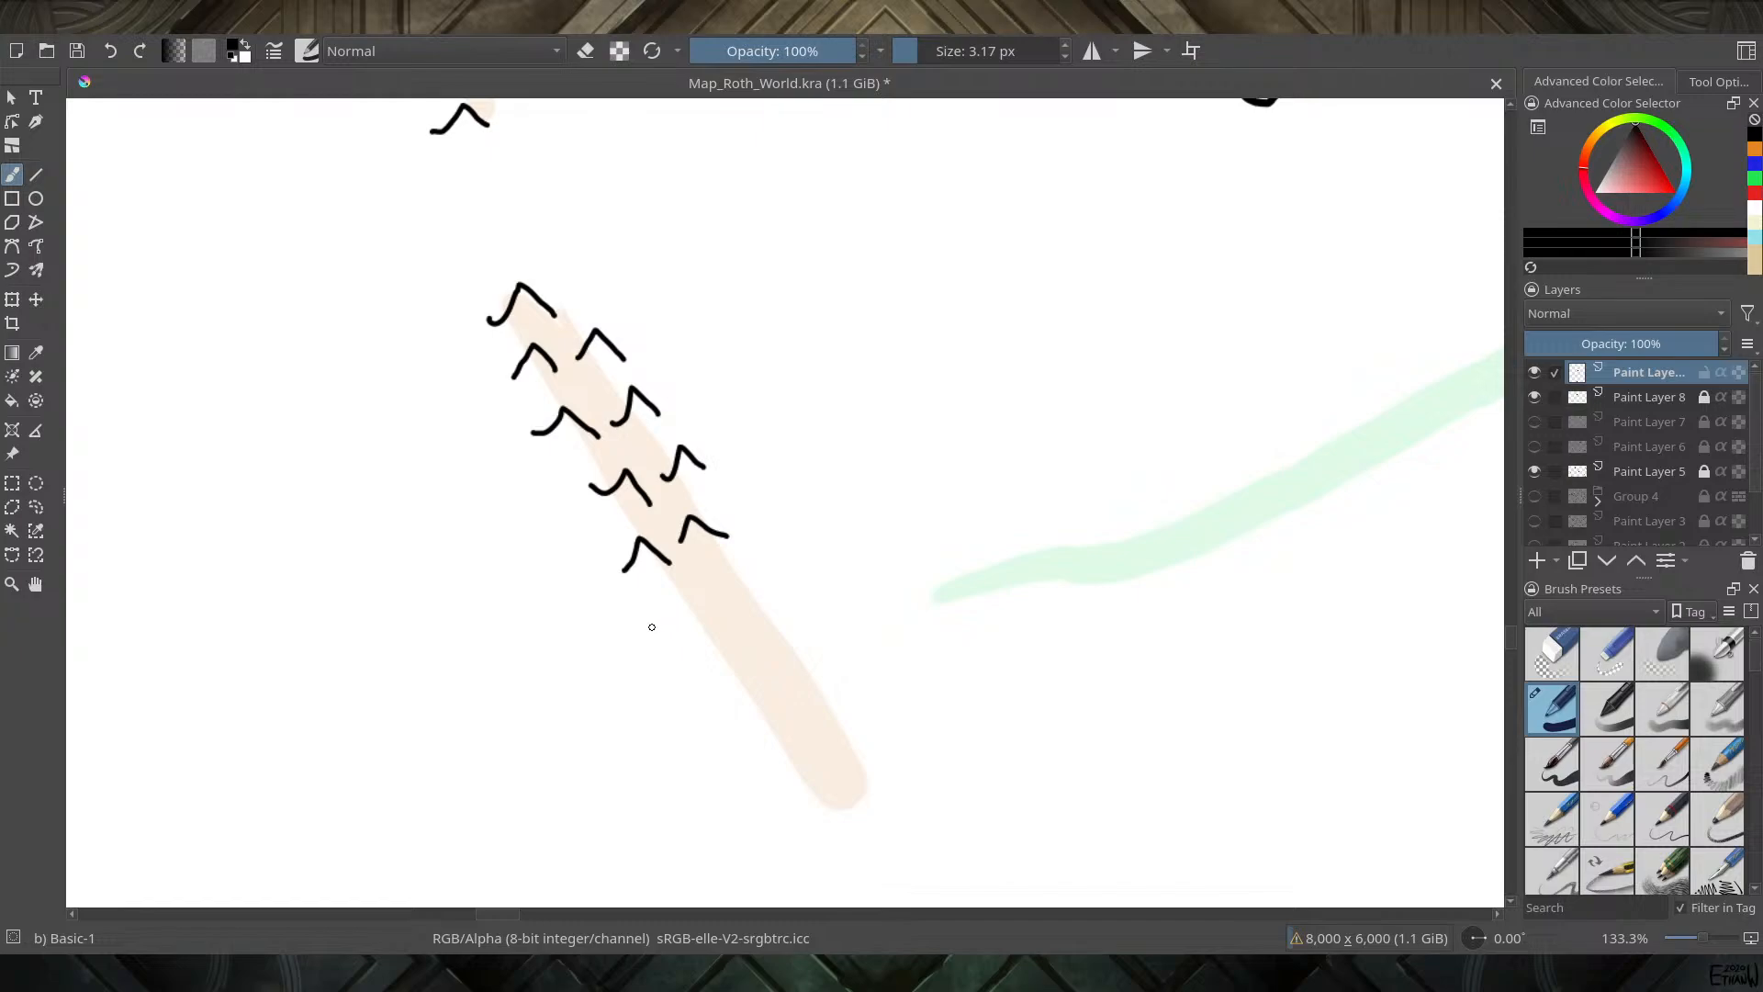
mouse_move(650, 628)
left_mouse_down()
mouse_move(680, 582)
mouse_move(706, 614)
mouse_move(741, 562)
mouse_move(777, 584)
left_mouse_up()
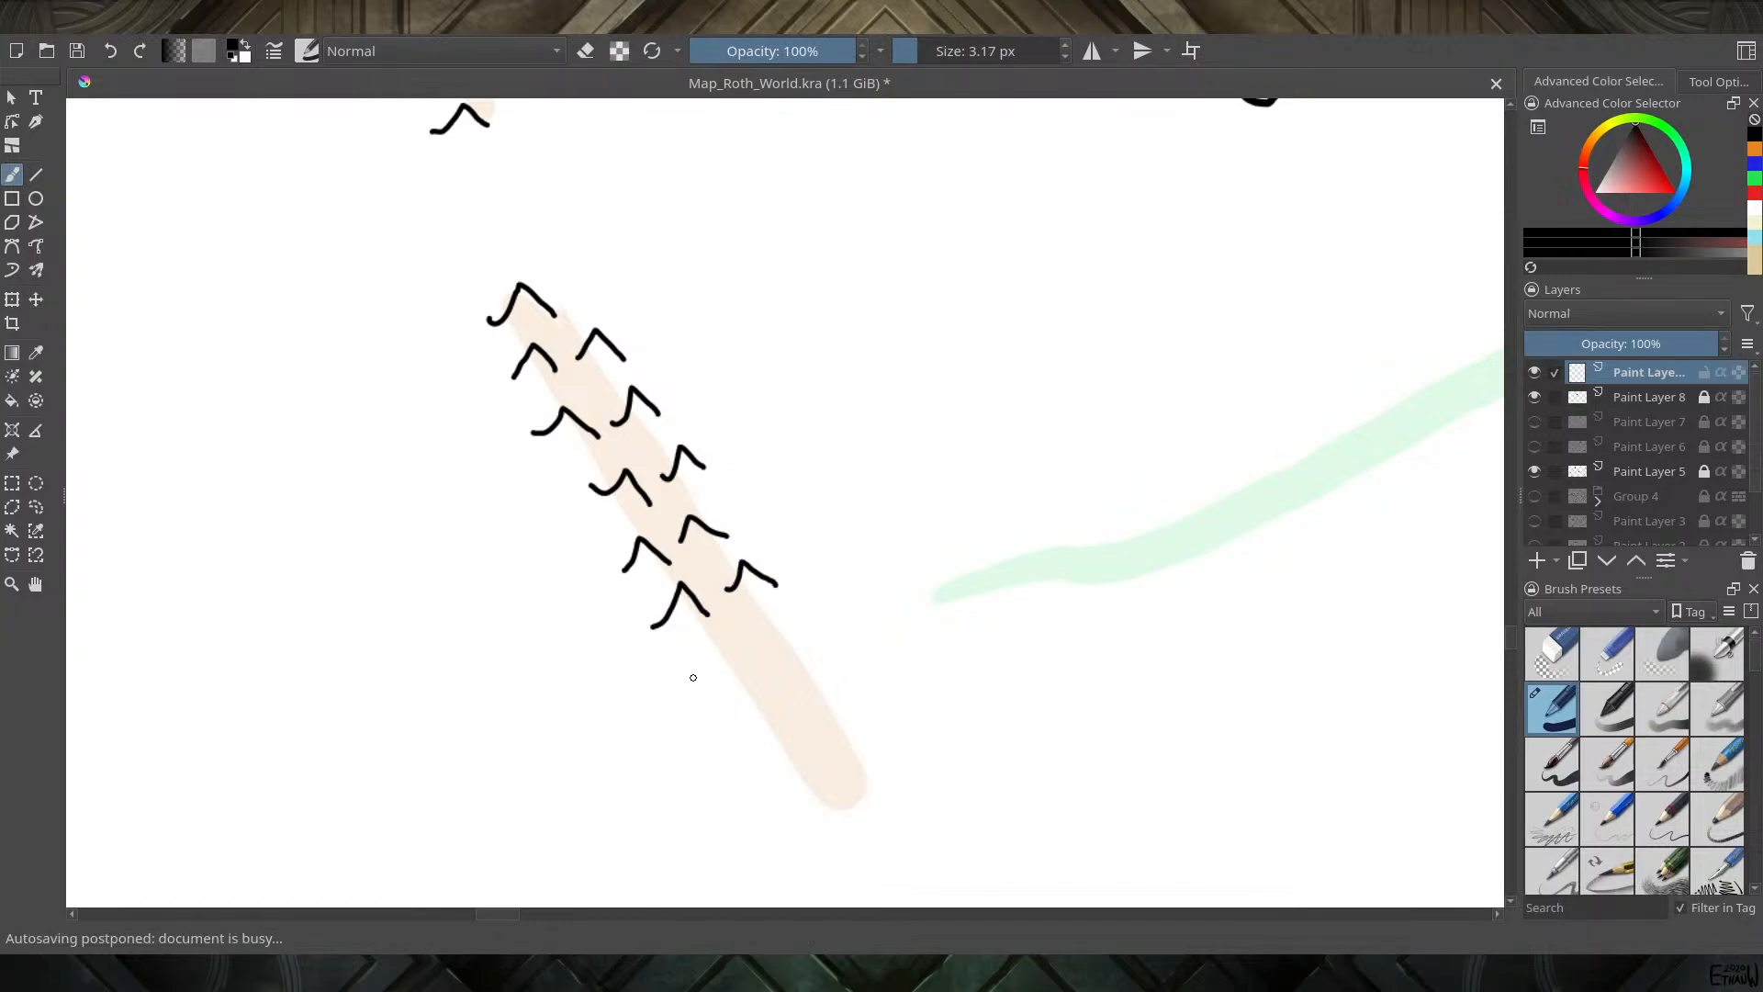
mouse_move(688, 677)
left_mouse_down()
mouse_move(718, 642)
mouse_move(746, 664)
mouse_move(787, 619)
mouse_move(817, 654)
left_mouse_up()
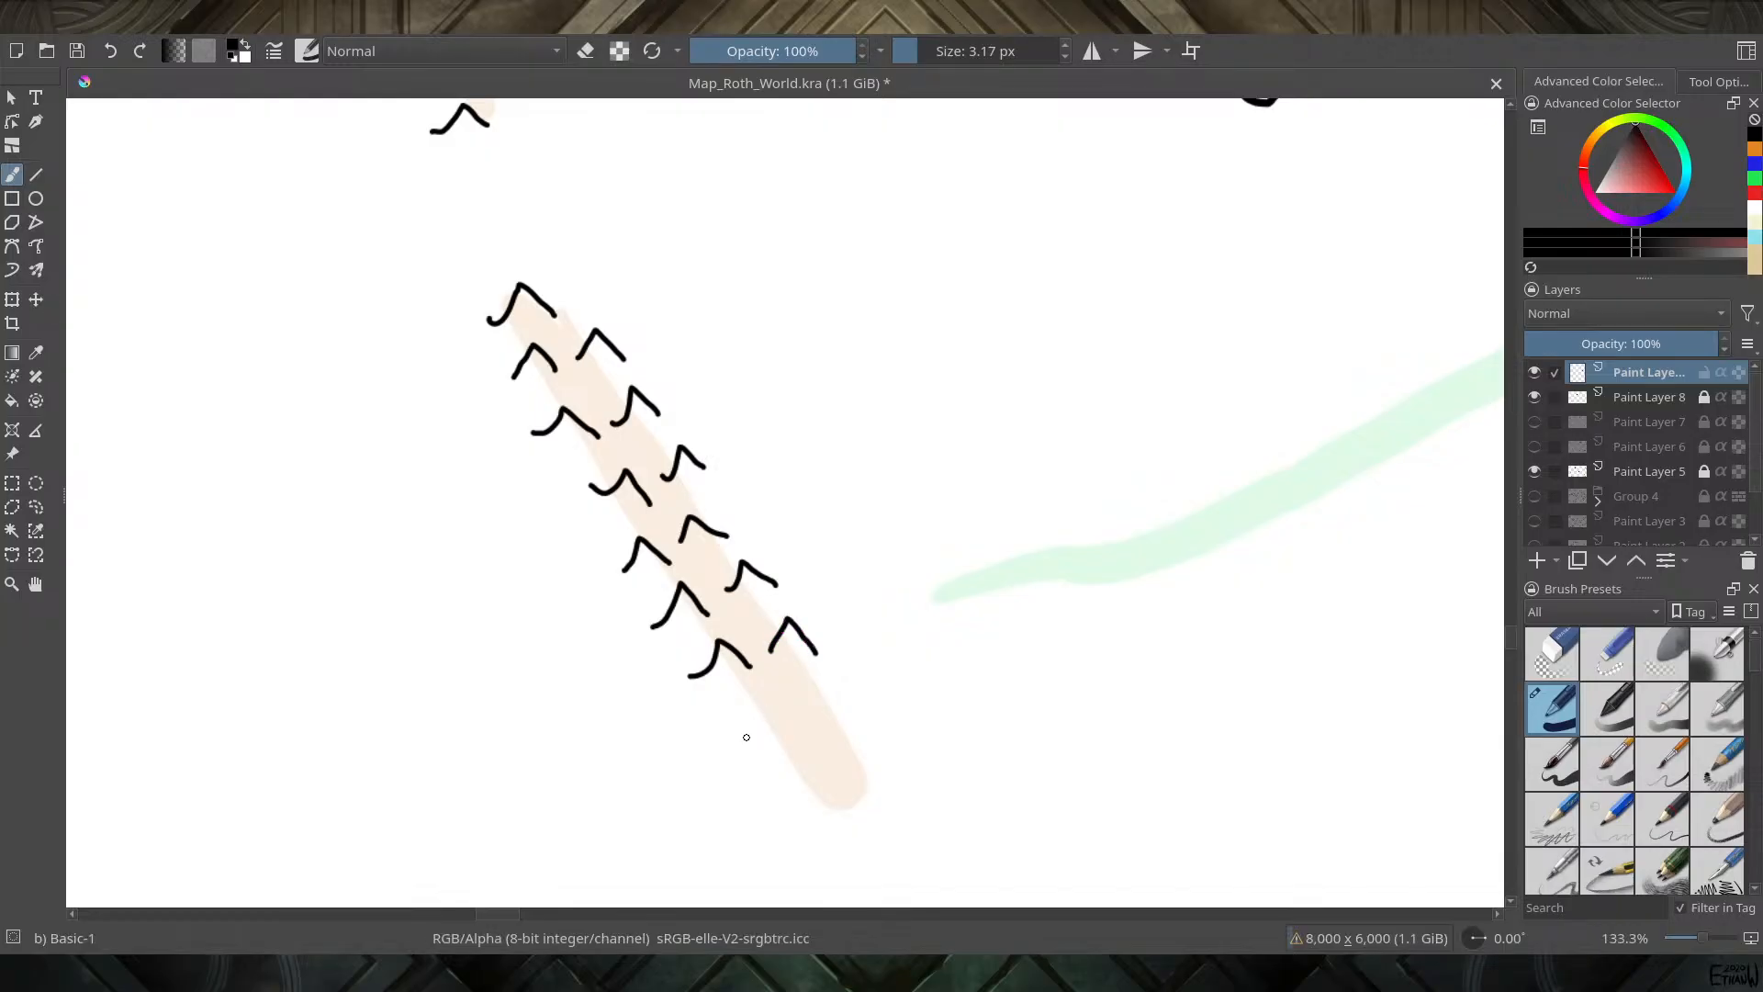
mouse_move(722, 727)
left_mouse_down()
mouse_move(760, 697)
mouse_move(809, 707)
mouse_move(831, 673)
mouse_move(863, 704)
left_mouse_up()
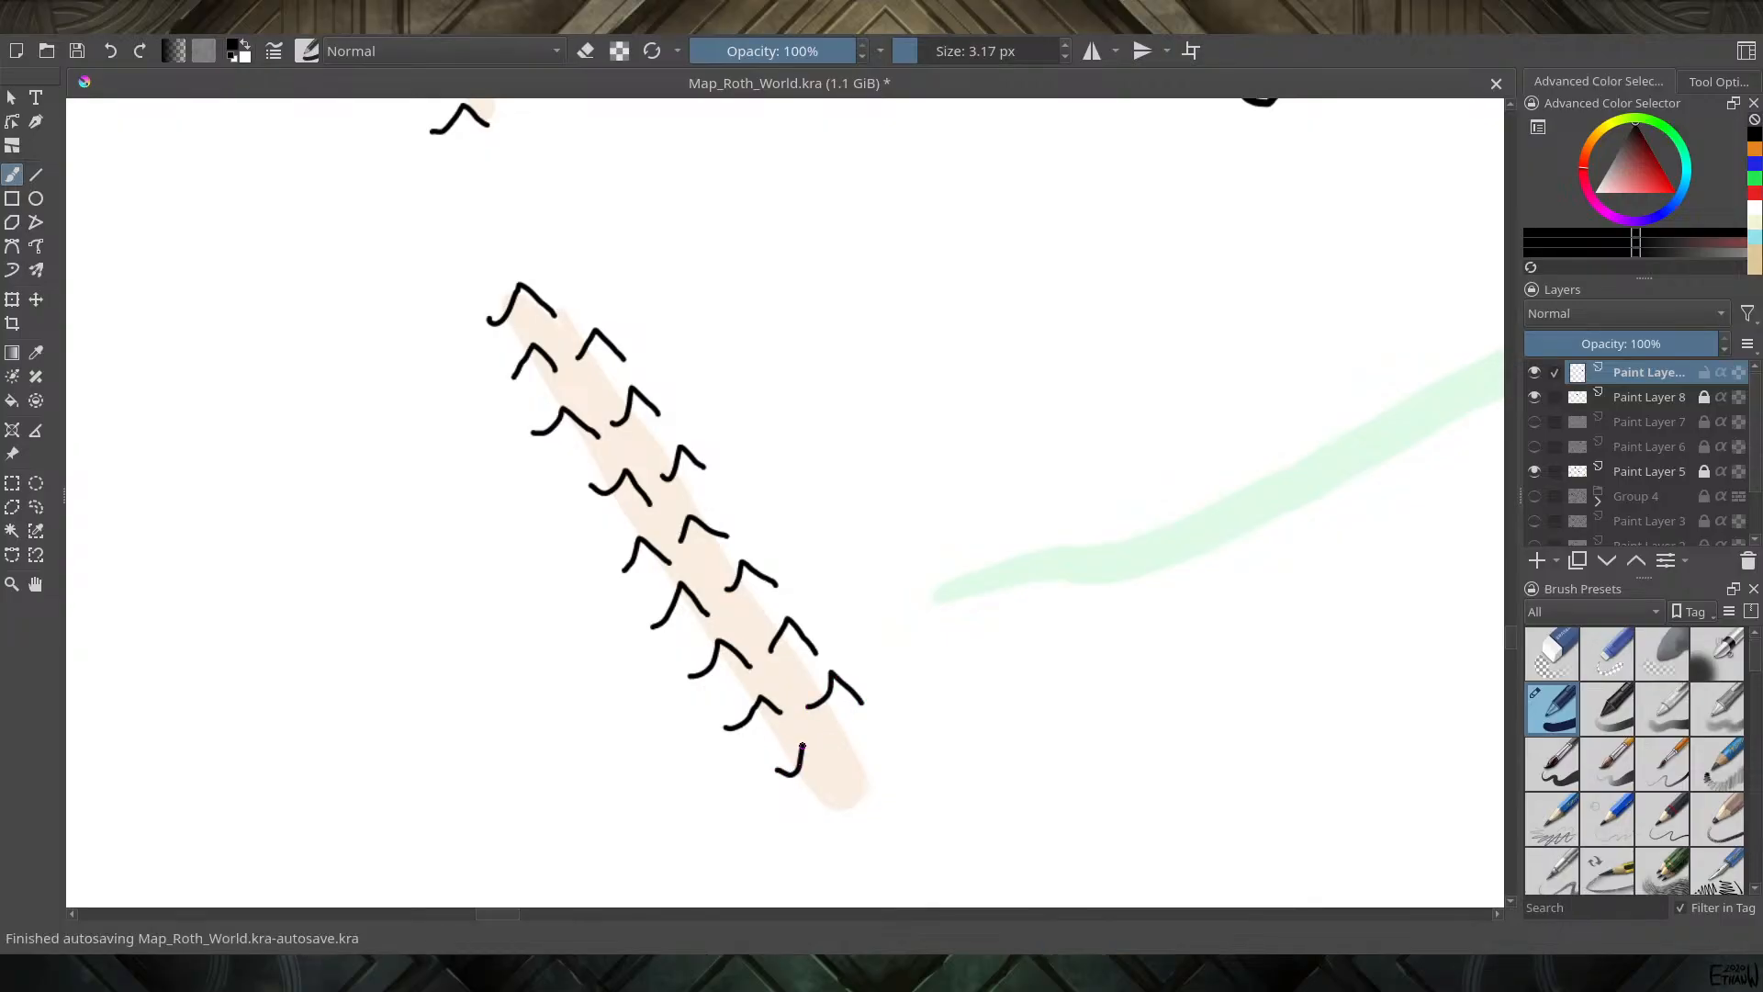
mouse_move(775, 773)
left_mouse_down()
mouse_move(802, 744)
mouse_move(831, 765)
mouse_move(861, 754)
mouse_move(882, 780)
mouse_move(815, 743)
mouse_move(765, 486)
mouse_move(764, 410)
left_mouse_up()
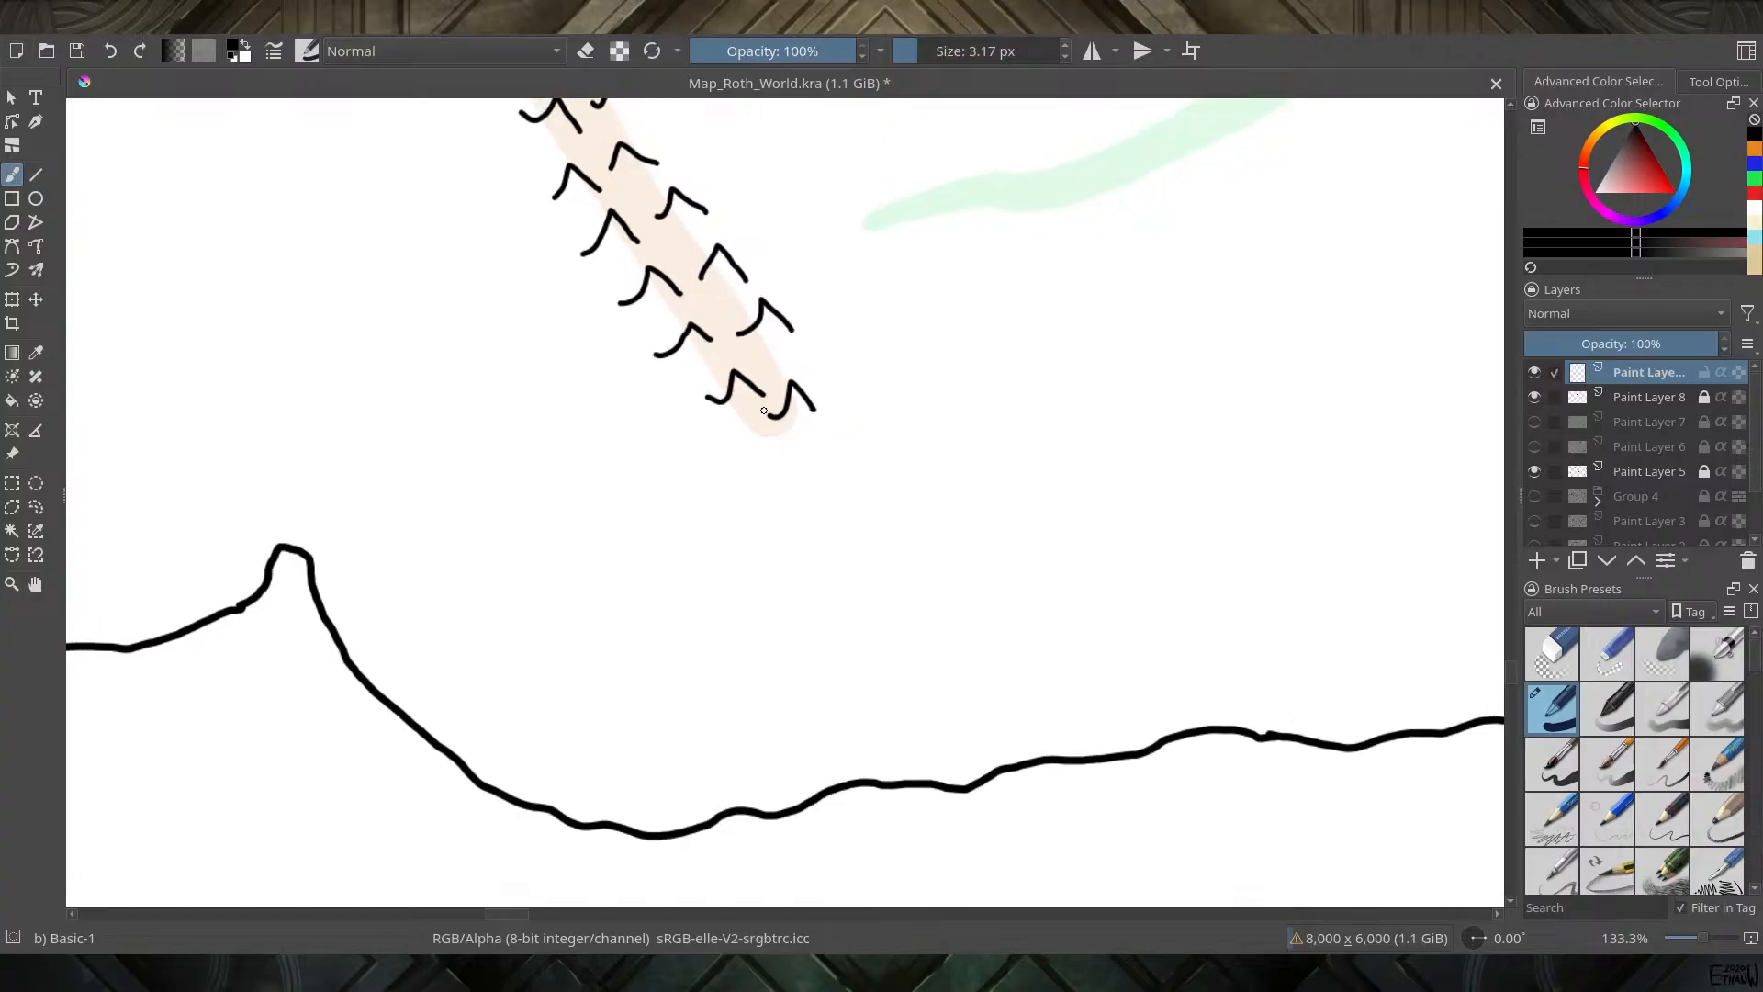
Hide Paint Layer 5 to check the inked mountain ranges without the coloured guides
scroll(735, 477, "down", 6)
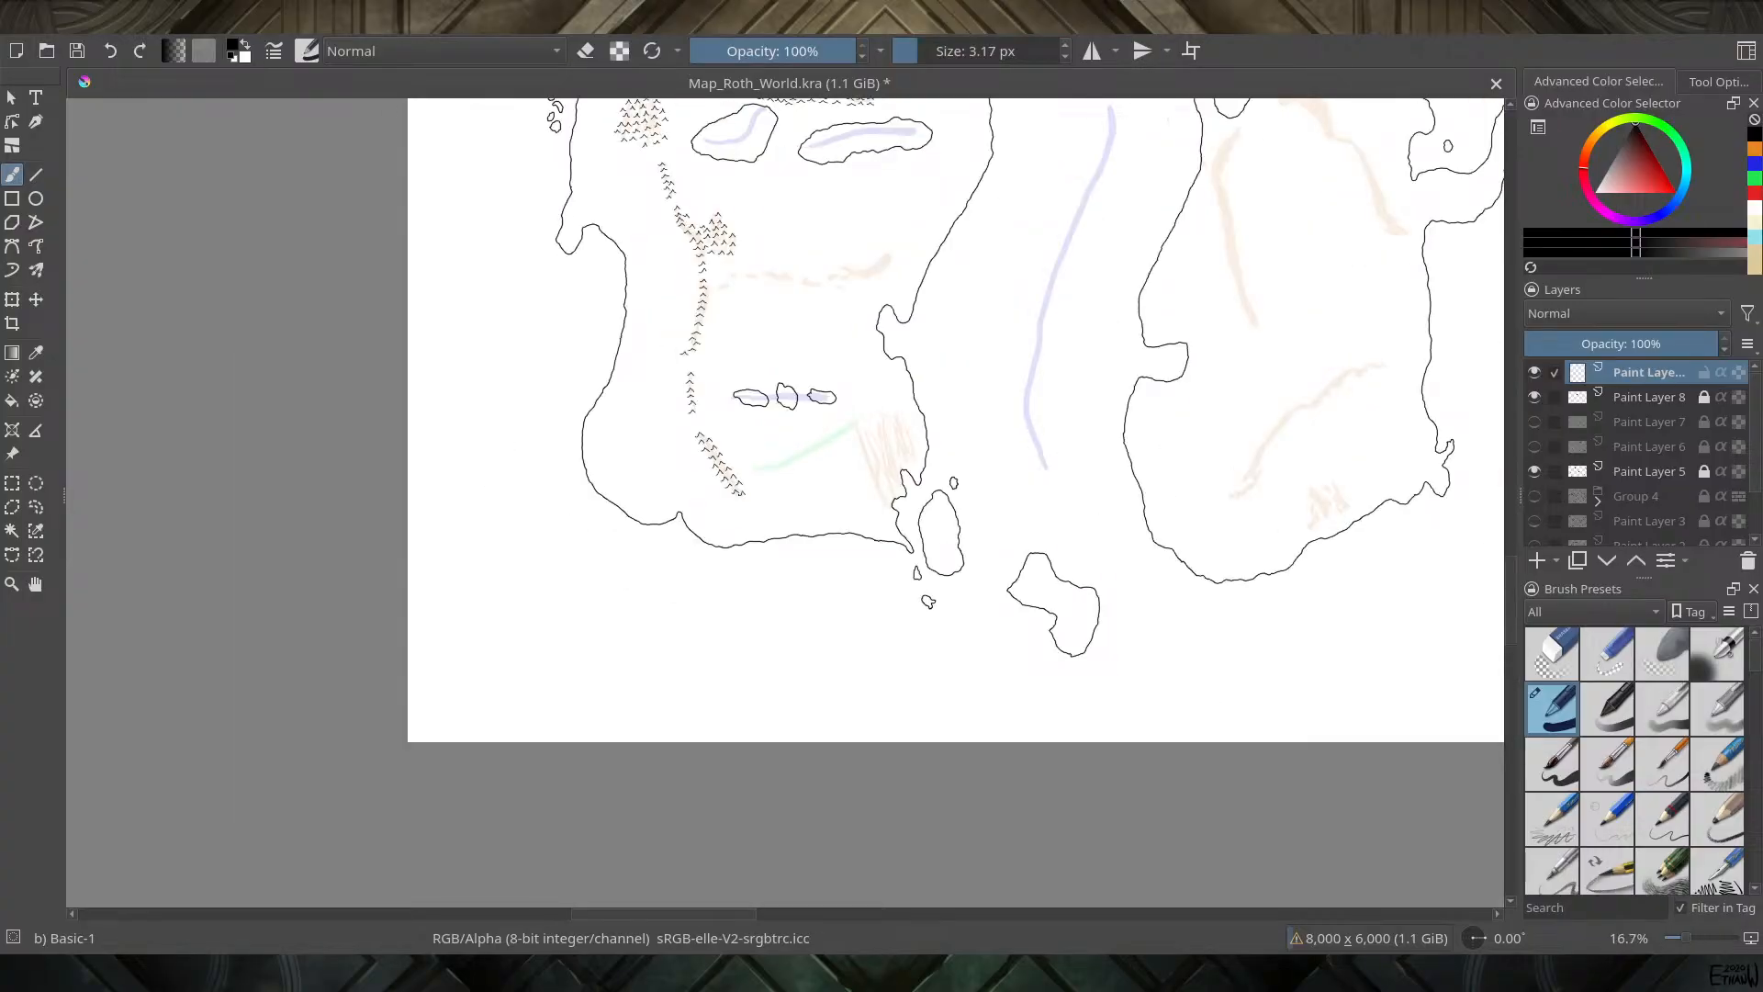
scroll(629, 374, "up", 1)
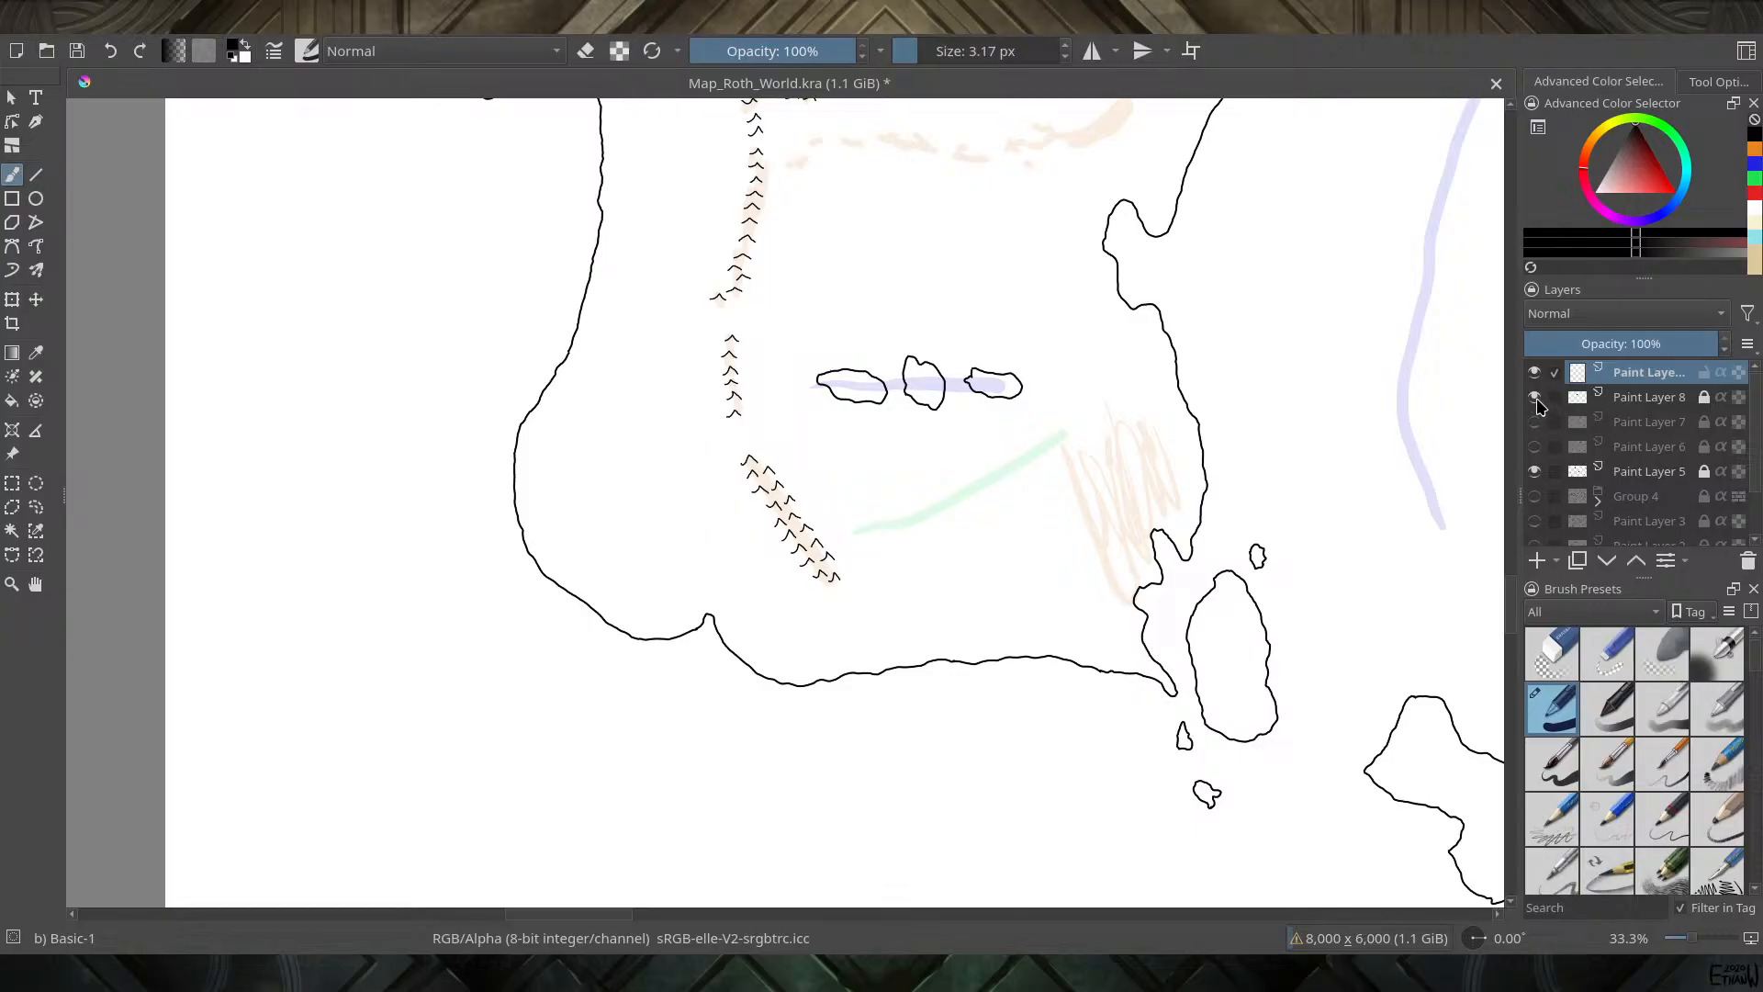
left_click(1534, 472)
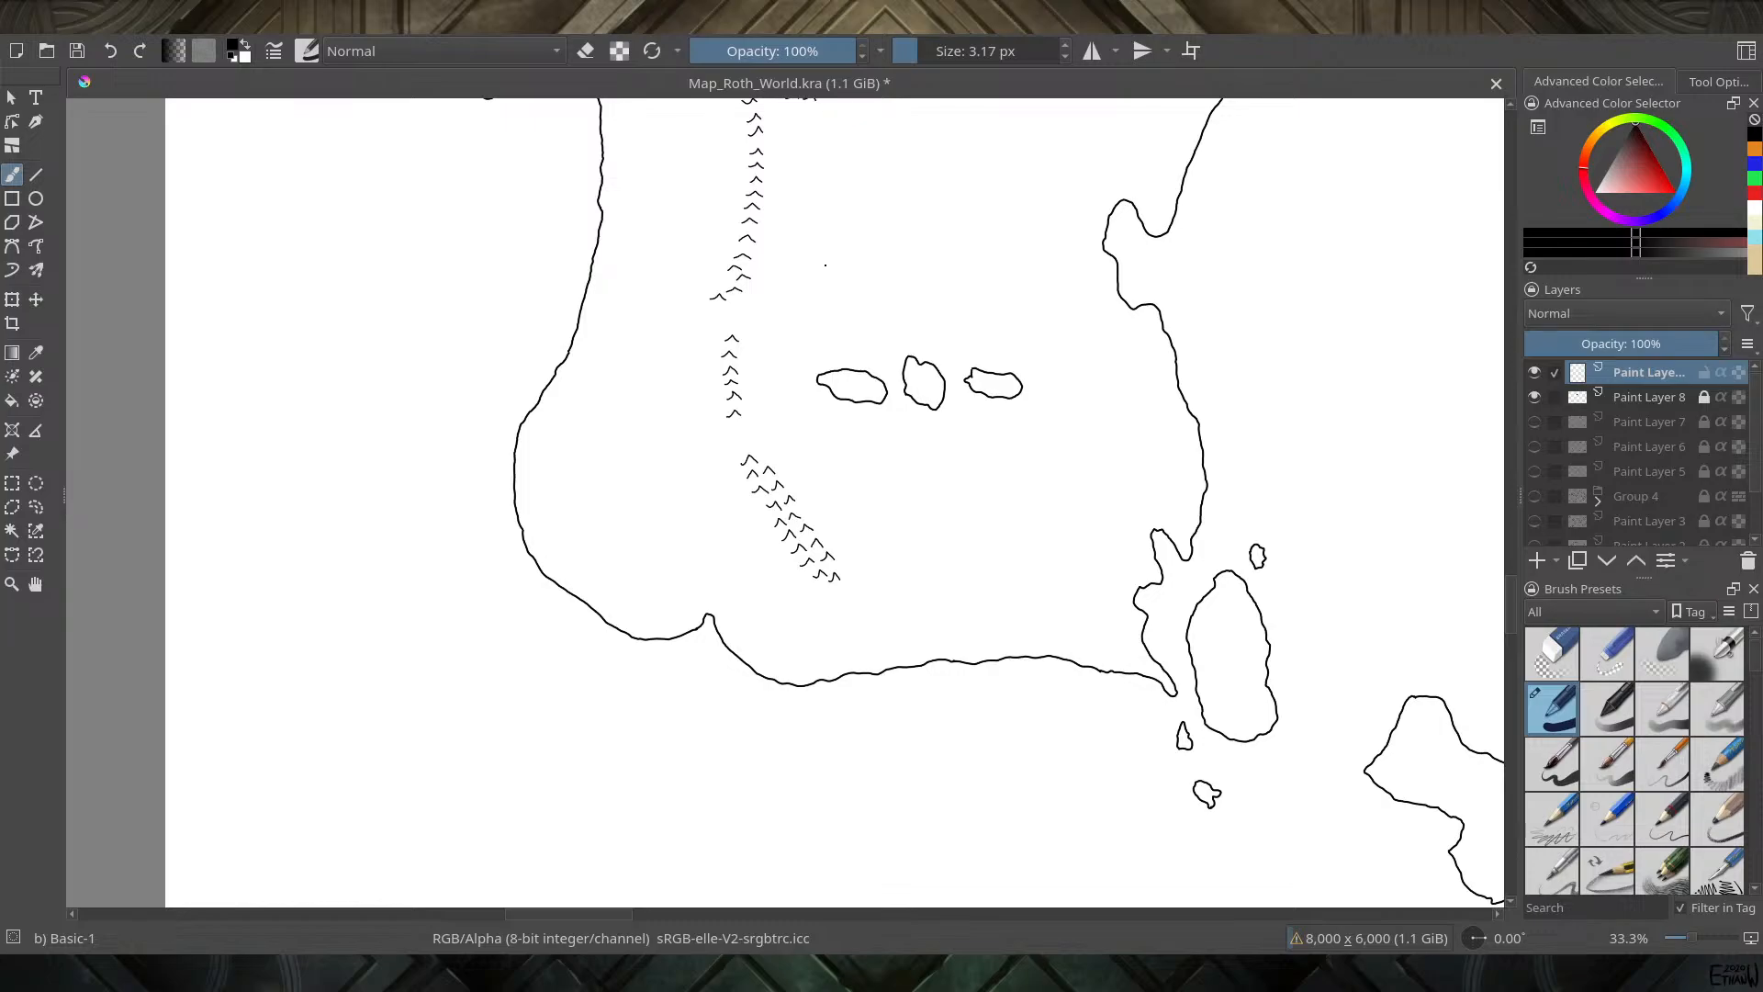
mouse_move(805, 458)
left_mouse_down()
mouse_move(803, 764)
mouse_move(820, 646)
left_mouse_up()
left_click_drag(806, 367, 893, 603)
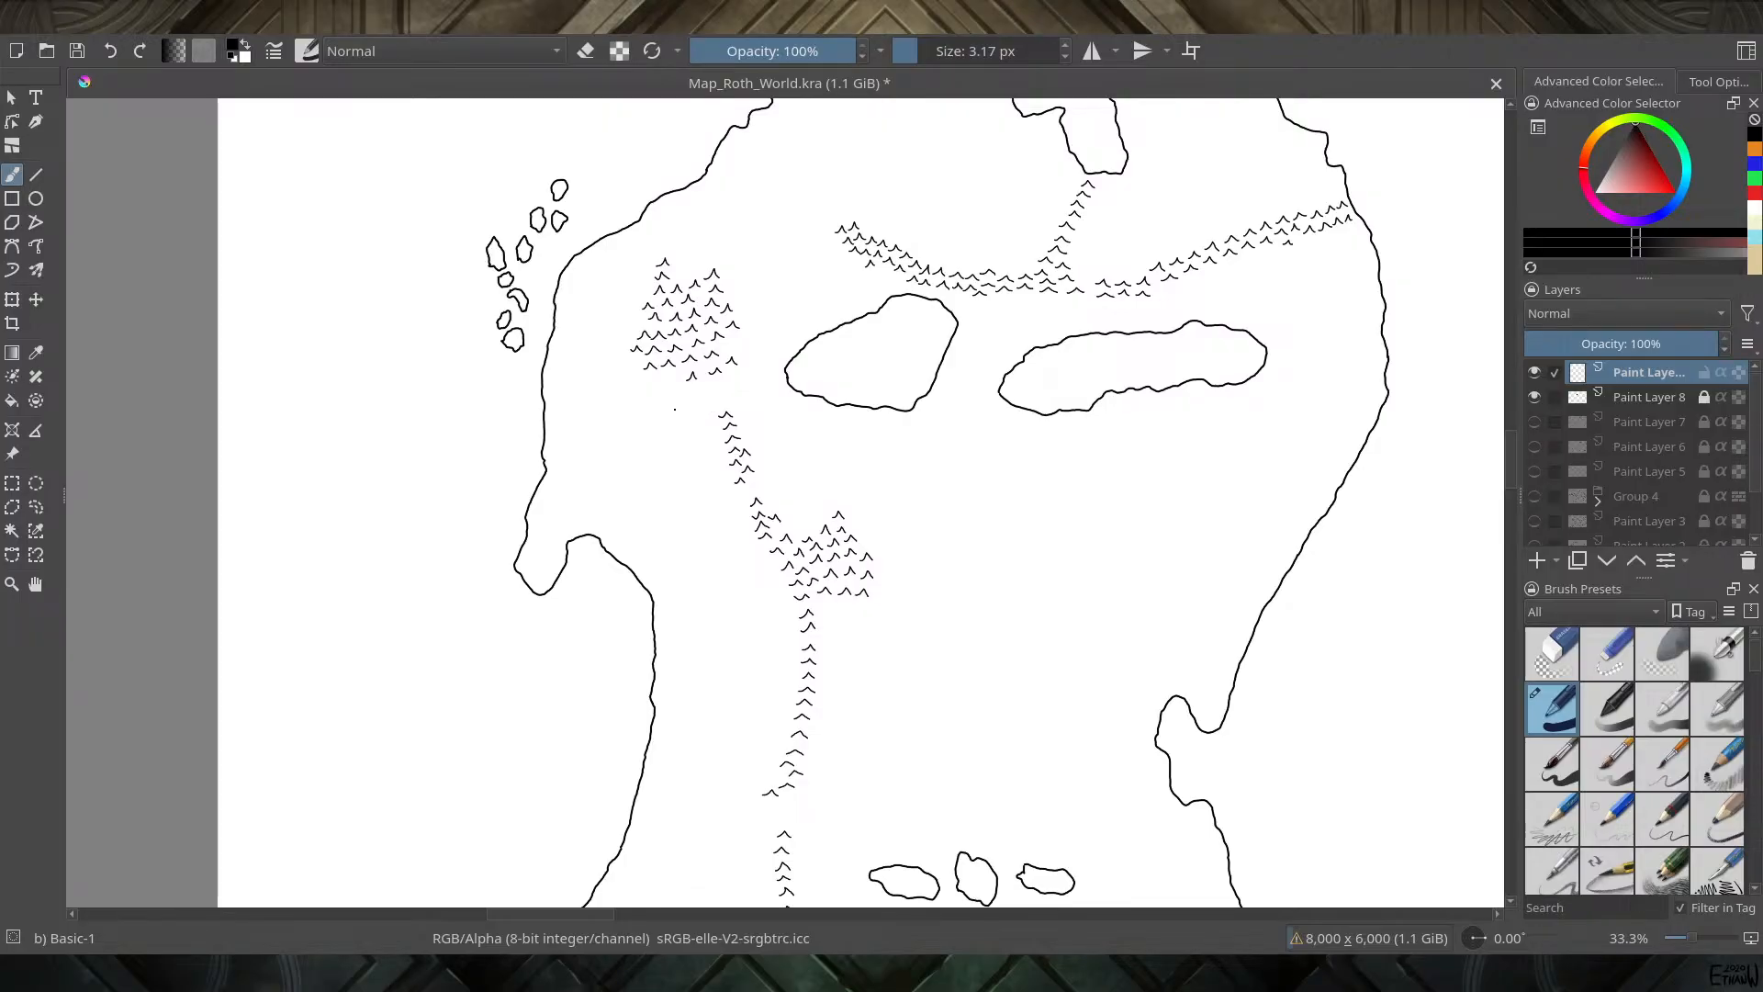
Add mountain peaks bridging the gap between the northwestern cluster and the chain below it, filling out the cluster's eastern edge
scroll(673, 405, "up", 4)
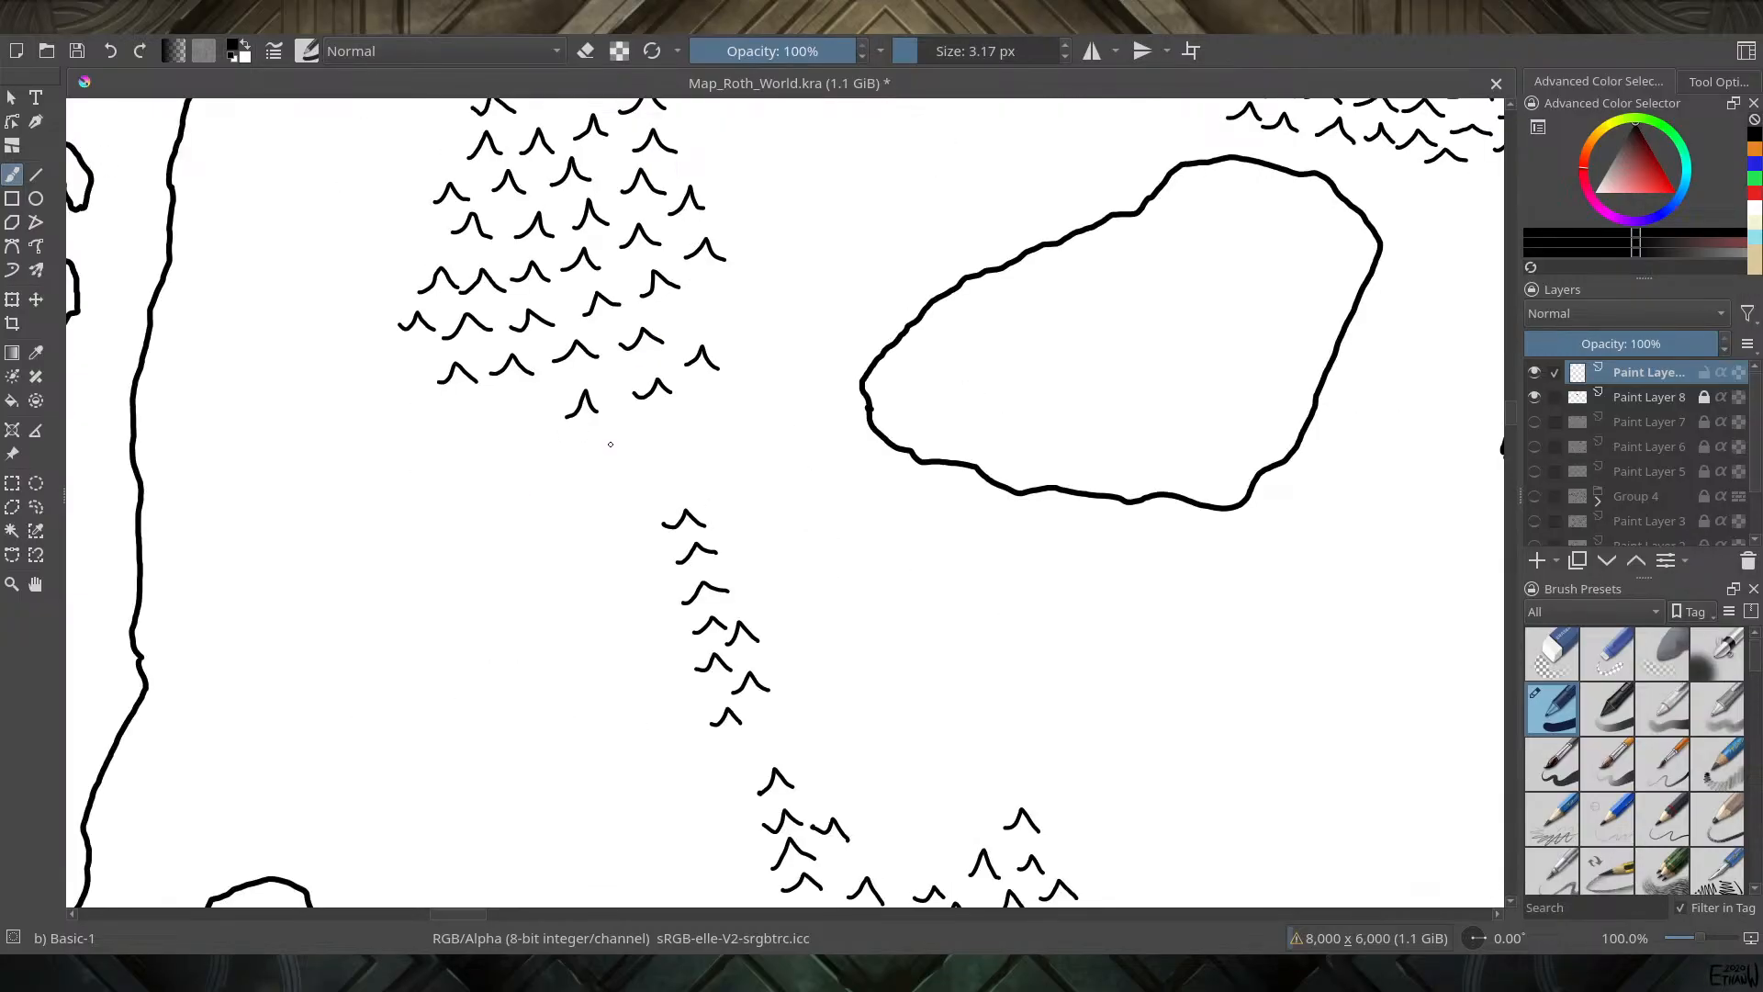
left_click_drag(613, 447, 646, 444)
mouse_move(650, 474)
left_mouse_down()
mouse_move(687, 466)
mouse_move(653, 495)
mouse_move(666, 506)
left_mouse_up()
mouse_move(692, 433)
left_mouse_down()
mouse_move(707, 414)
mouse_move(721, 434)
left_mouse_up()
mouse_move(687, 316)
left_mouse_down()
mouse_move(706, 304)
mouse_move(722, 322)
left_mouse_up()
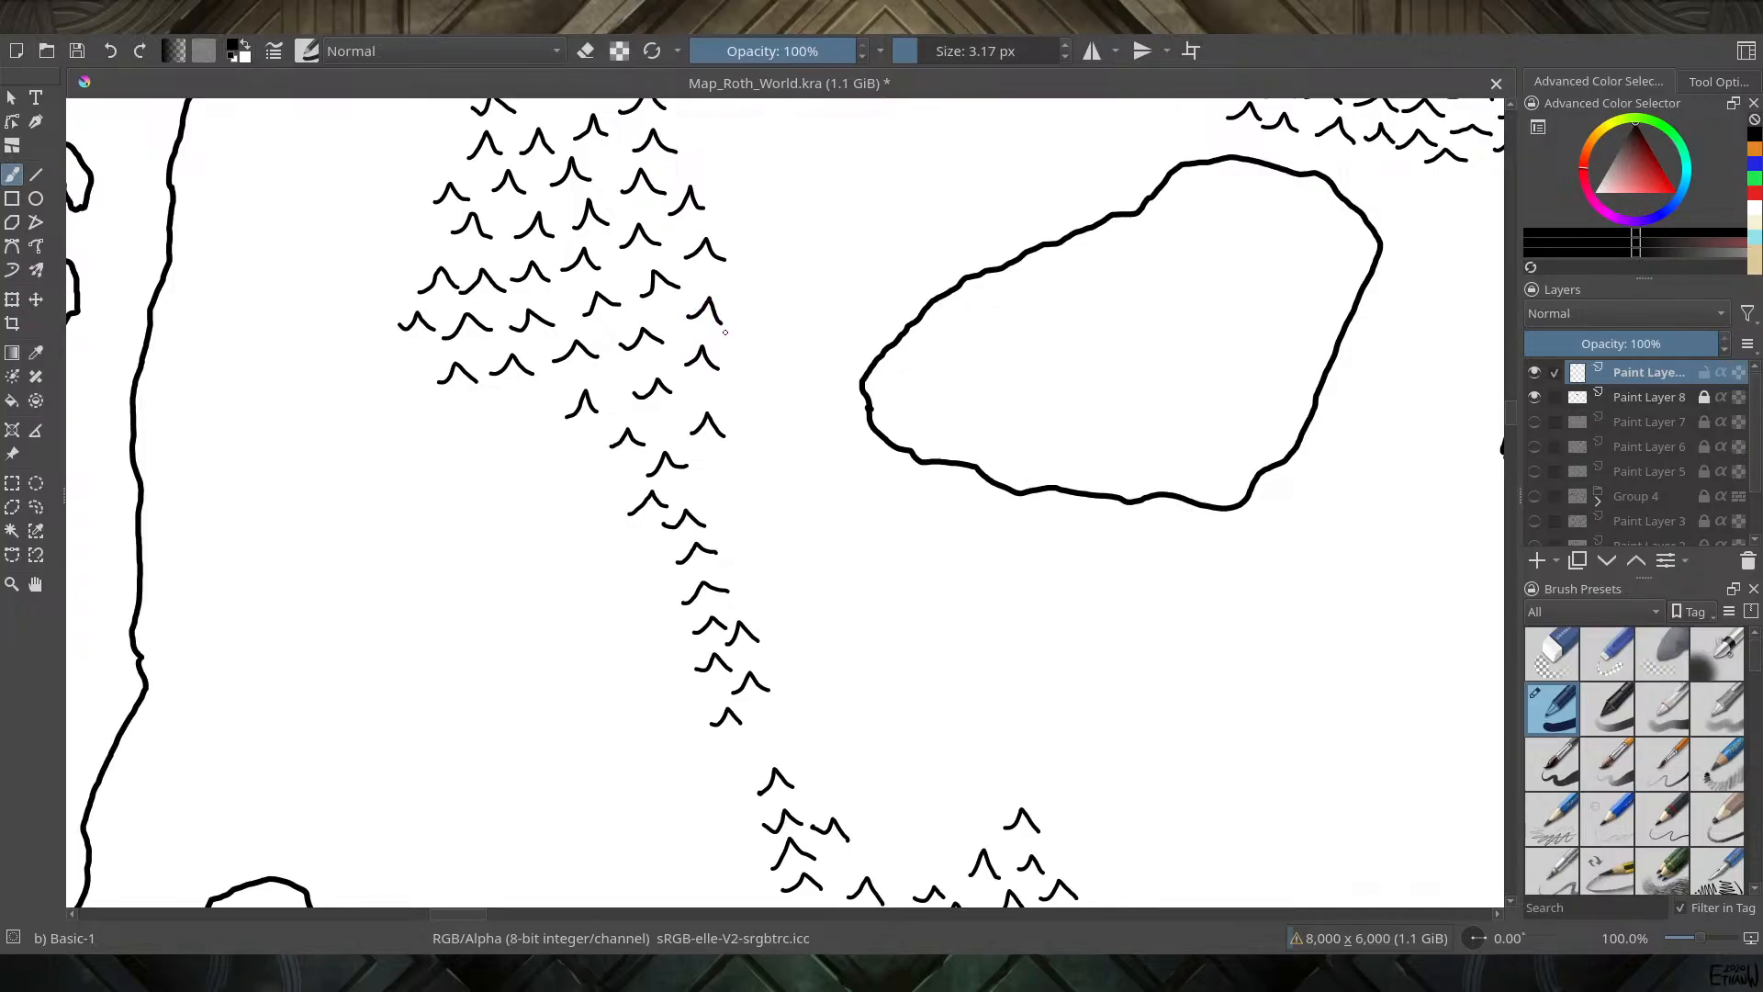
scroll(725, 332, "down", 4)
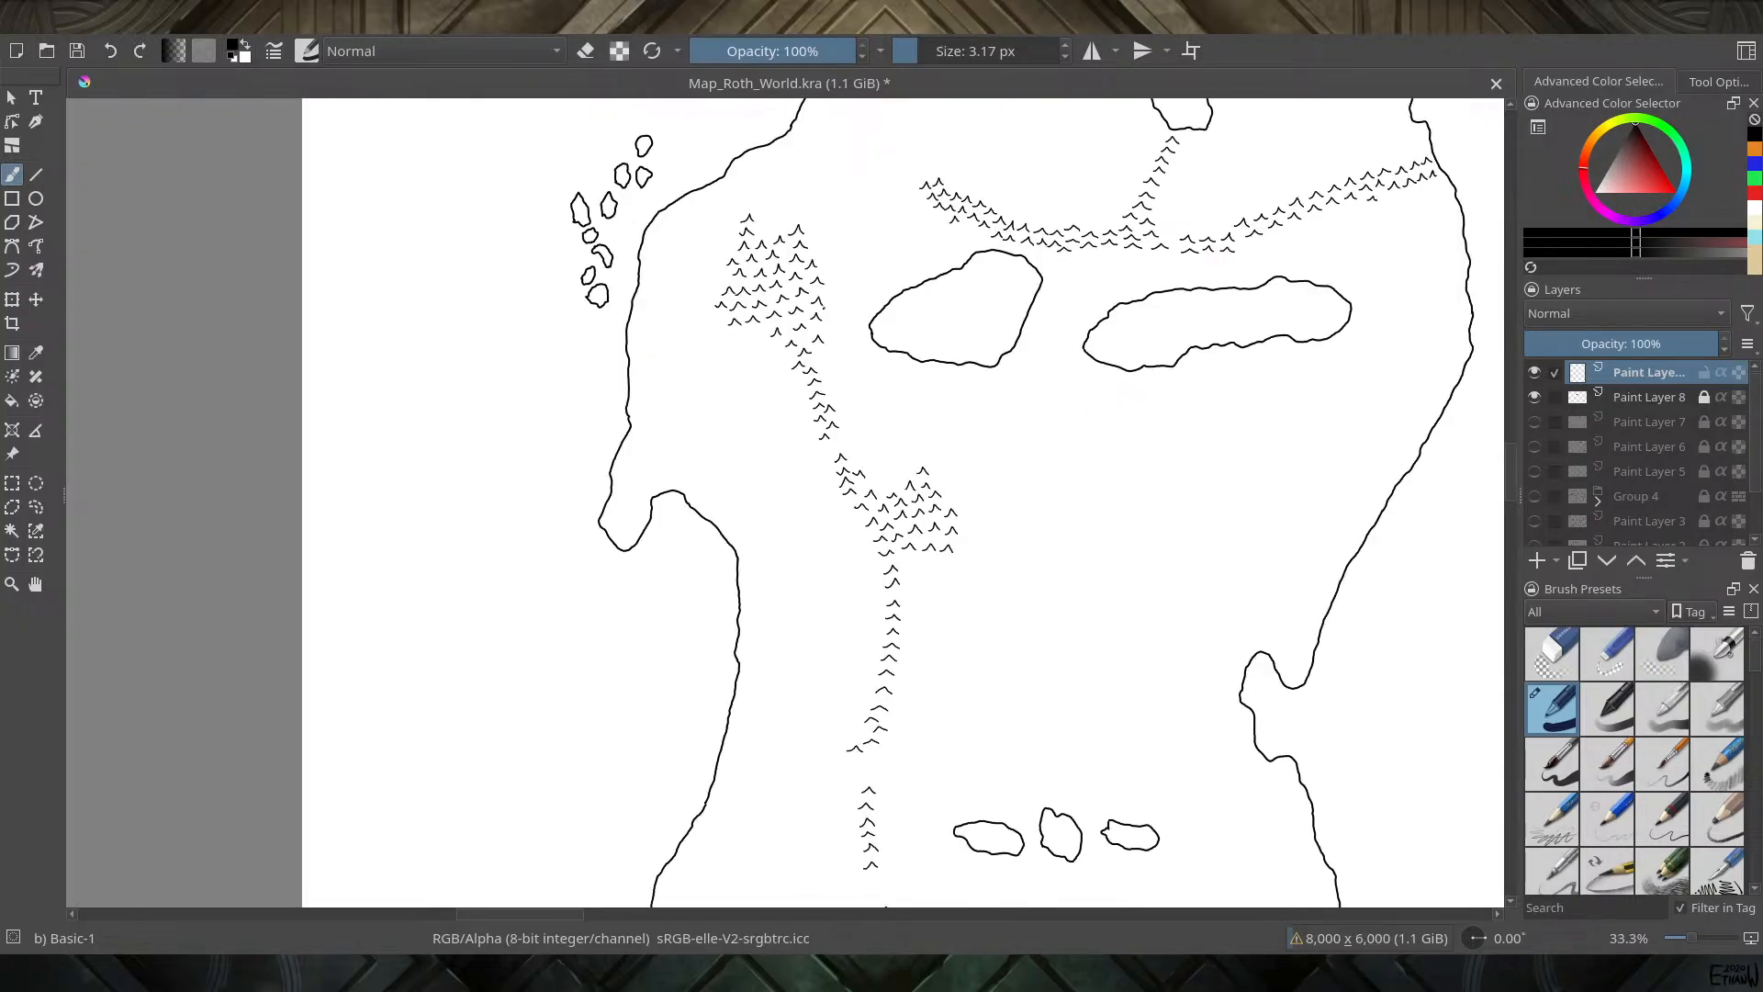
Show Paint Layer 5 again and draw mountain peaks along the dashed beige guide running east from the vertical chain
left_click(1536, 471)
scroll(974, 606, "up", 3)
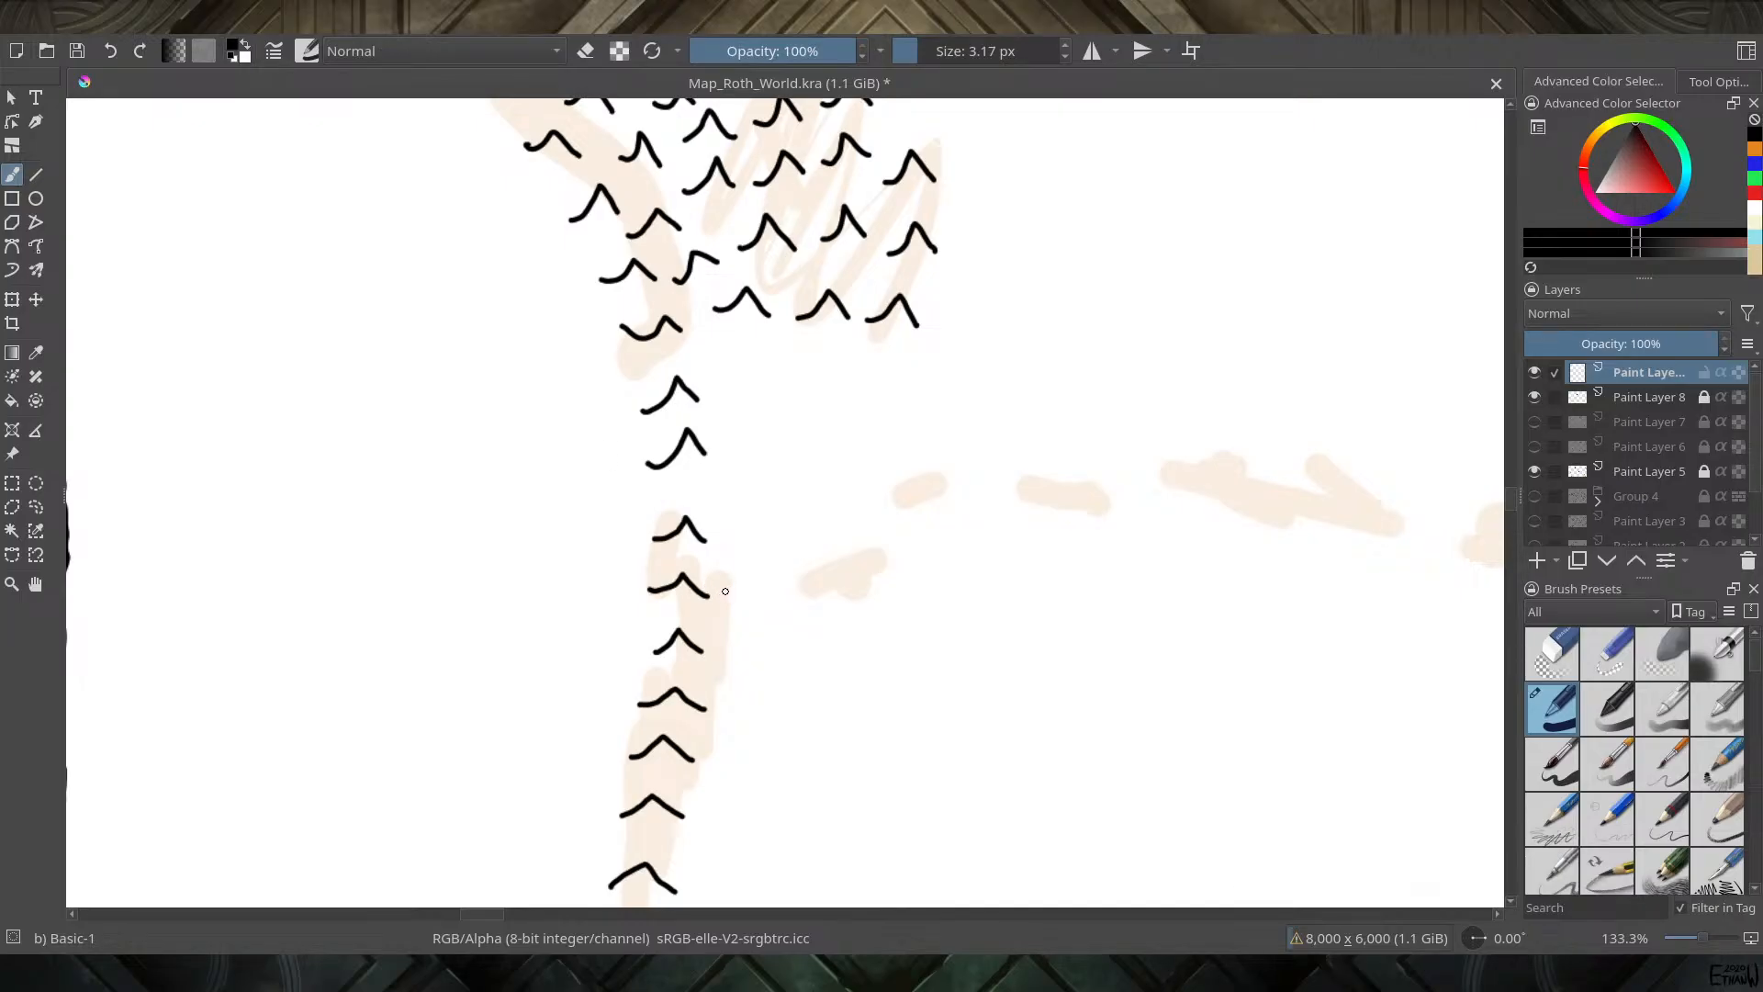
mouse_move(727, 609)
left_mouse_down()
mouse_move(768, 608)
mouse_move(822, 569)
mouse_move(854, 594)
mouse_move(885, 542)
mouse_move(909, 567)
mouse_move(949, 512)
left_mouse_up()
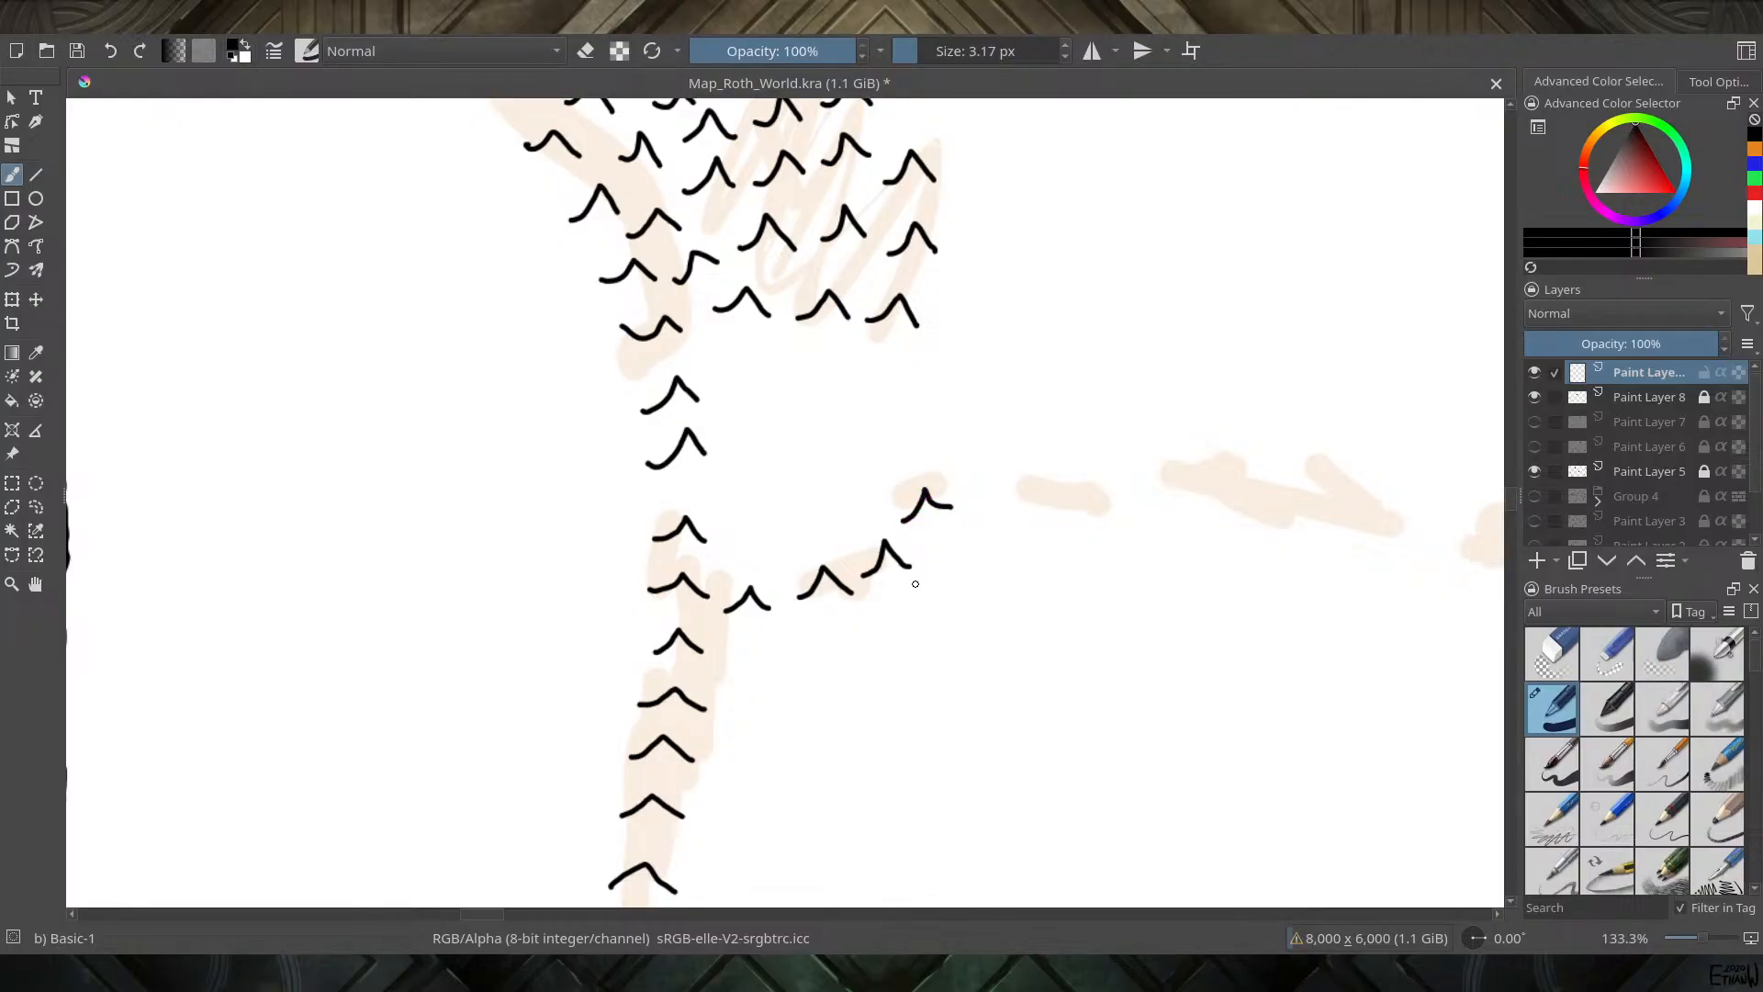
mouse_move(939, 545)
left_mouse_down()
mouse_move(966, 493)
mouse_move(995, 474)
mouse_move(1062, 517)
mouse_move(1099, 451)
mouse_move(1103, 511)
mouse_move(1114, 498)
mouse_move(1125, 524)
mouse_move(1172, 449)
mouse_move(1190, 480)
mouse_move(1175, 517)
mouse_move(1190, 497)
mouse_move(1216, 519)
mouse_move(1246, 448)
mouse_move(1258, 478)
mouse_move(1236, 523)
mouse_move(1275, 531)
left_mouse_up()
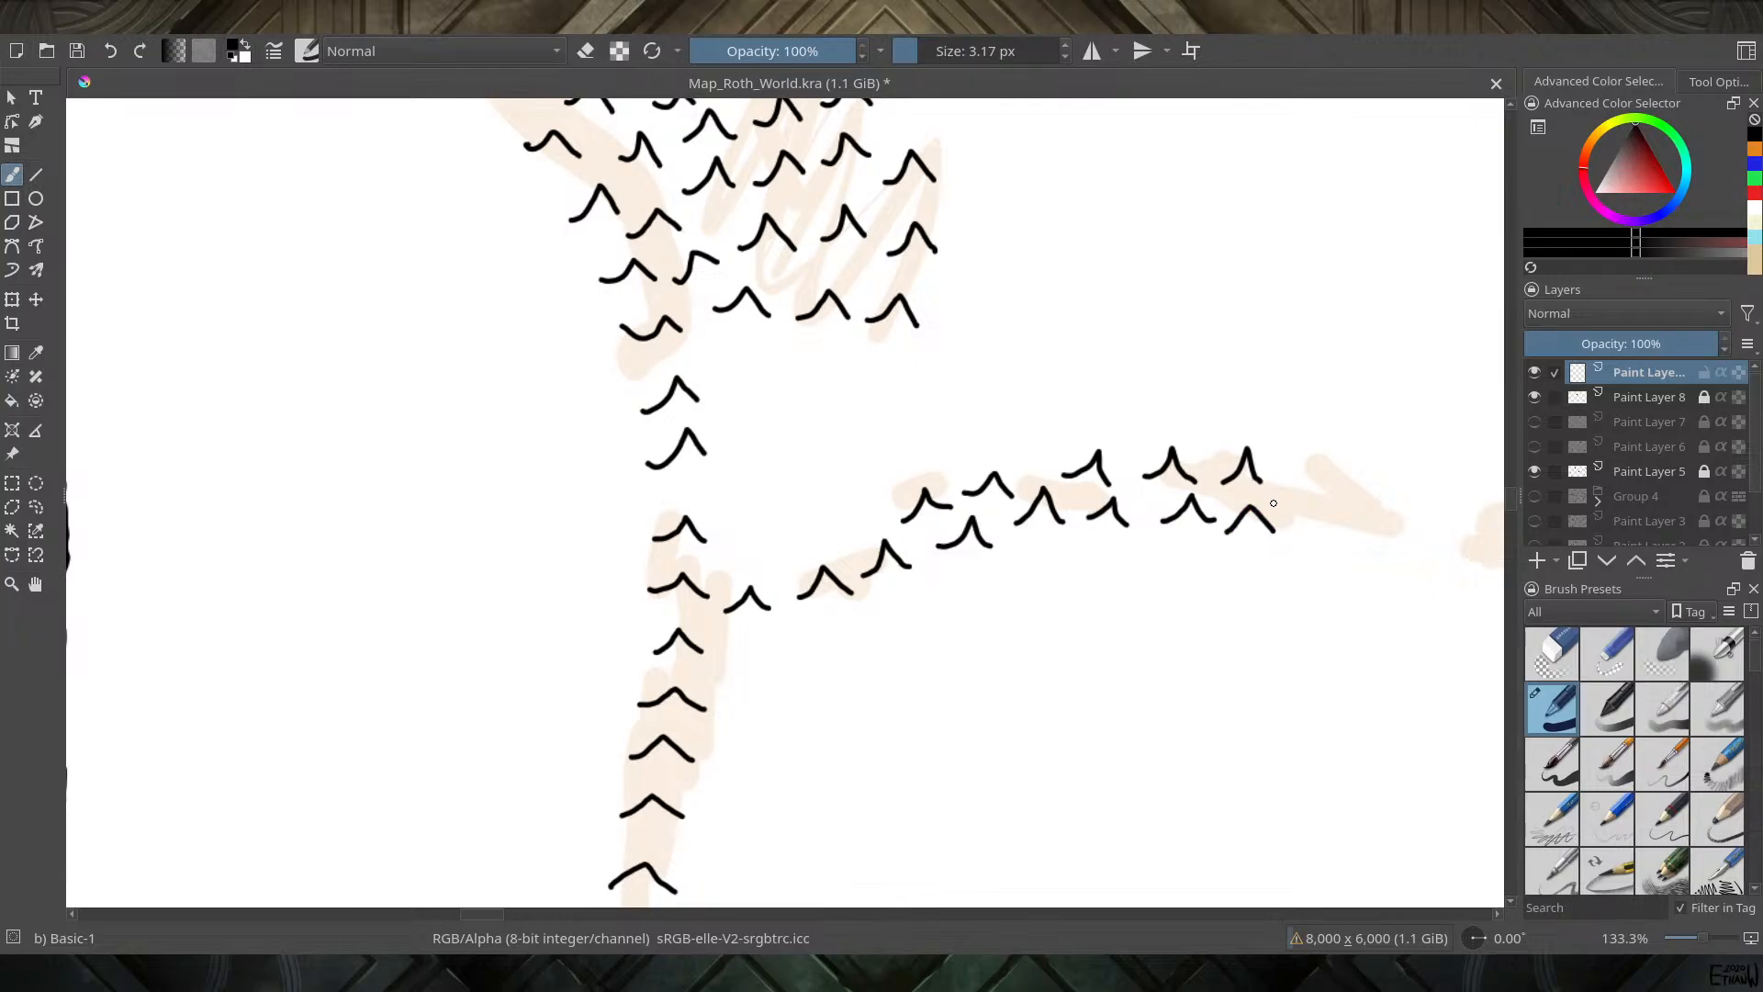
mouse_move(1276, 515)
left_mouse_down()
mouse_move(1299, 490)
mouse_move(1322, 521)
left_mouse_up()
mouse_move(1234, 562)
left_mouse_down()
mouse_move(1164, 578)
mouse_move(735, 542)
mouse_move(861, 435)
mouse_move(902, 466)
mouse_move(917, 445)
mouse_move(939, 479)
left_mouse_up()
mouse_move(907, 536)
left_mouse_down()
mouse_move(954, 540)
mouse_move(1014, 480)
mouse_move(1038, 505)
mouse_move(1027, 545)
mouse_move(1041, 525)
mouse_move(1058, 550)
mouse_move(1107, 477)
mouse_move(1126, 509)
mouse_move(1108, 562)
mouse_move(1126, 536)
mouse_move(1138, 560)
mouse_move(1193, 571)
left_mouse_up()
mouse_move(1241, 507)
left_mouse_down()
mouse_move(1268, 467)
mouse_move(1283, 496)
mouse_move(1224, 520)
mouse_move(1110, 489)
mouse_move(801, 469)
left_mouse_up()
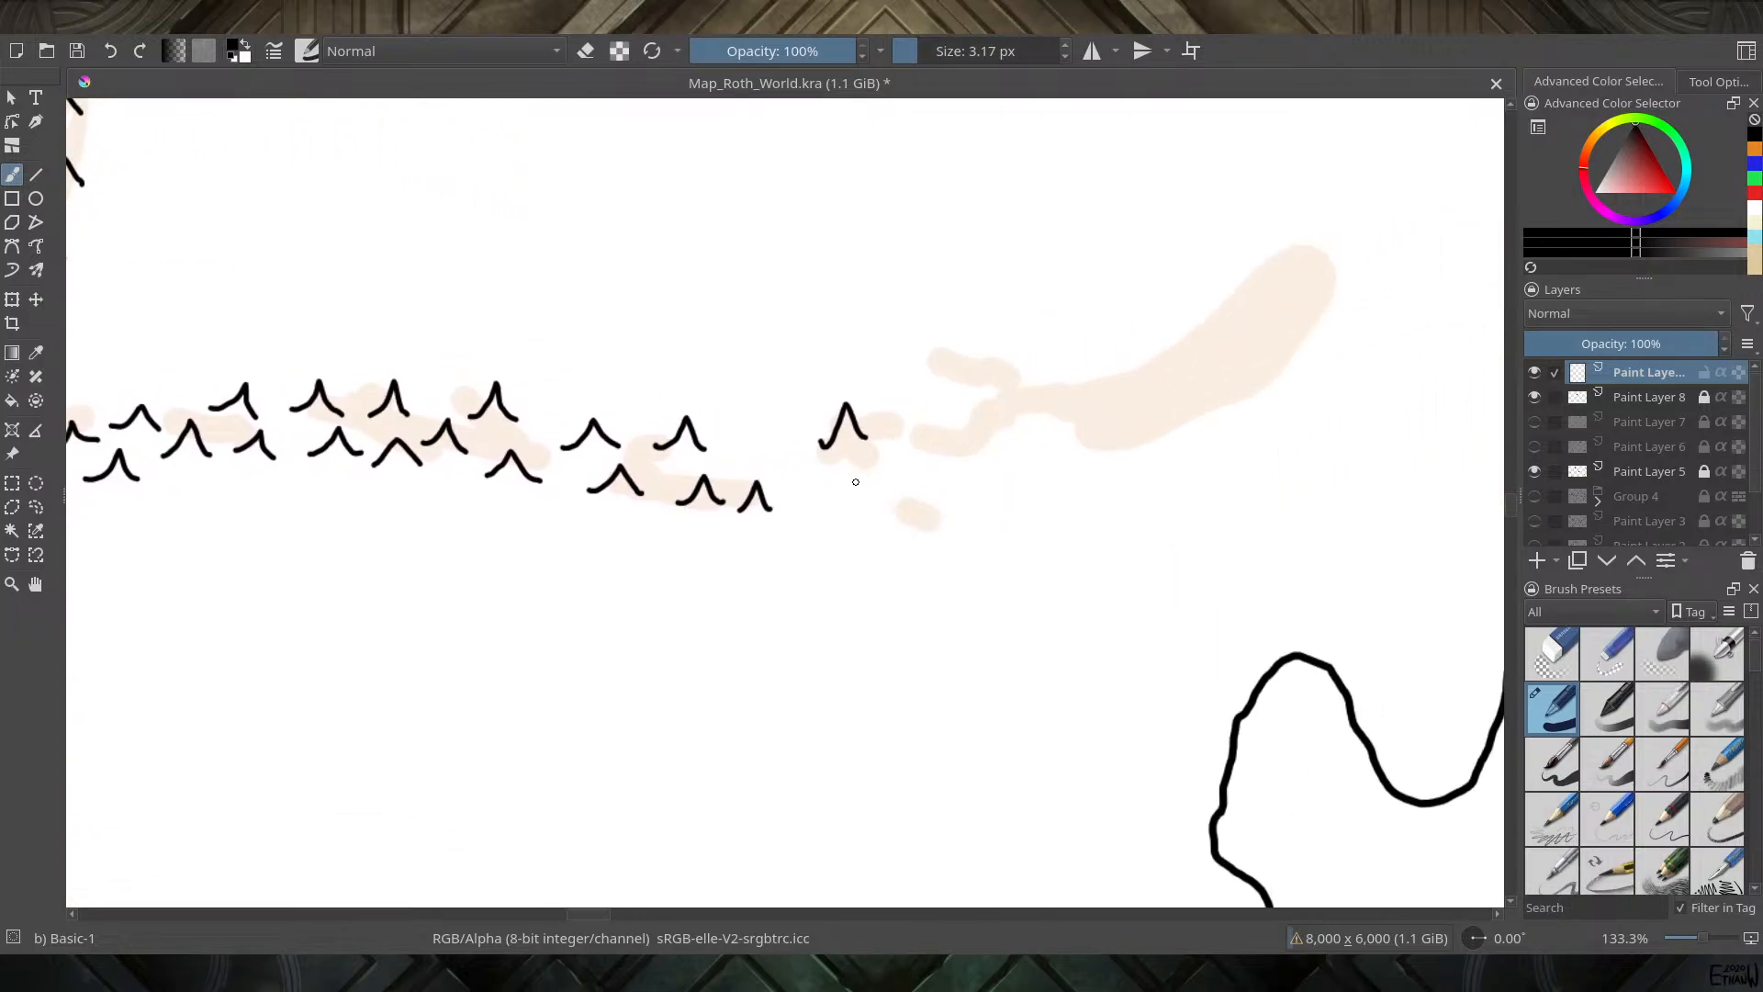
Redraw the first peak after the gap and continue the peaks along the eastern guide up to its northeastern tip
key("ctrl+z")
left_click(836, 447)
mouse_move(817, 444)
left_mouse_down()
mouse_move(834, 410)
mouse_move(866, 445)
mouse_move(851, 471)
mouse_move(881, 488)
mouse_move(865, 524)
mouse_move(889, 501)
mouse_move(911, 520)
mouse_move(932, 471)
mouse_move(964, 492)
left_mouse_up()
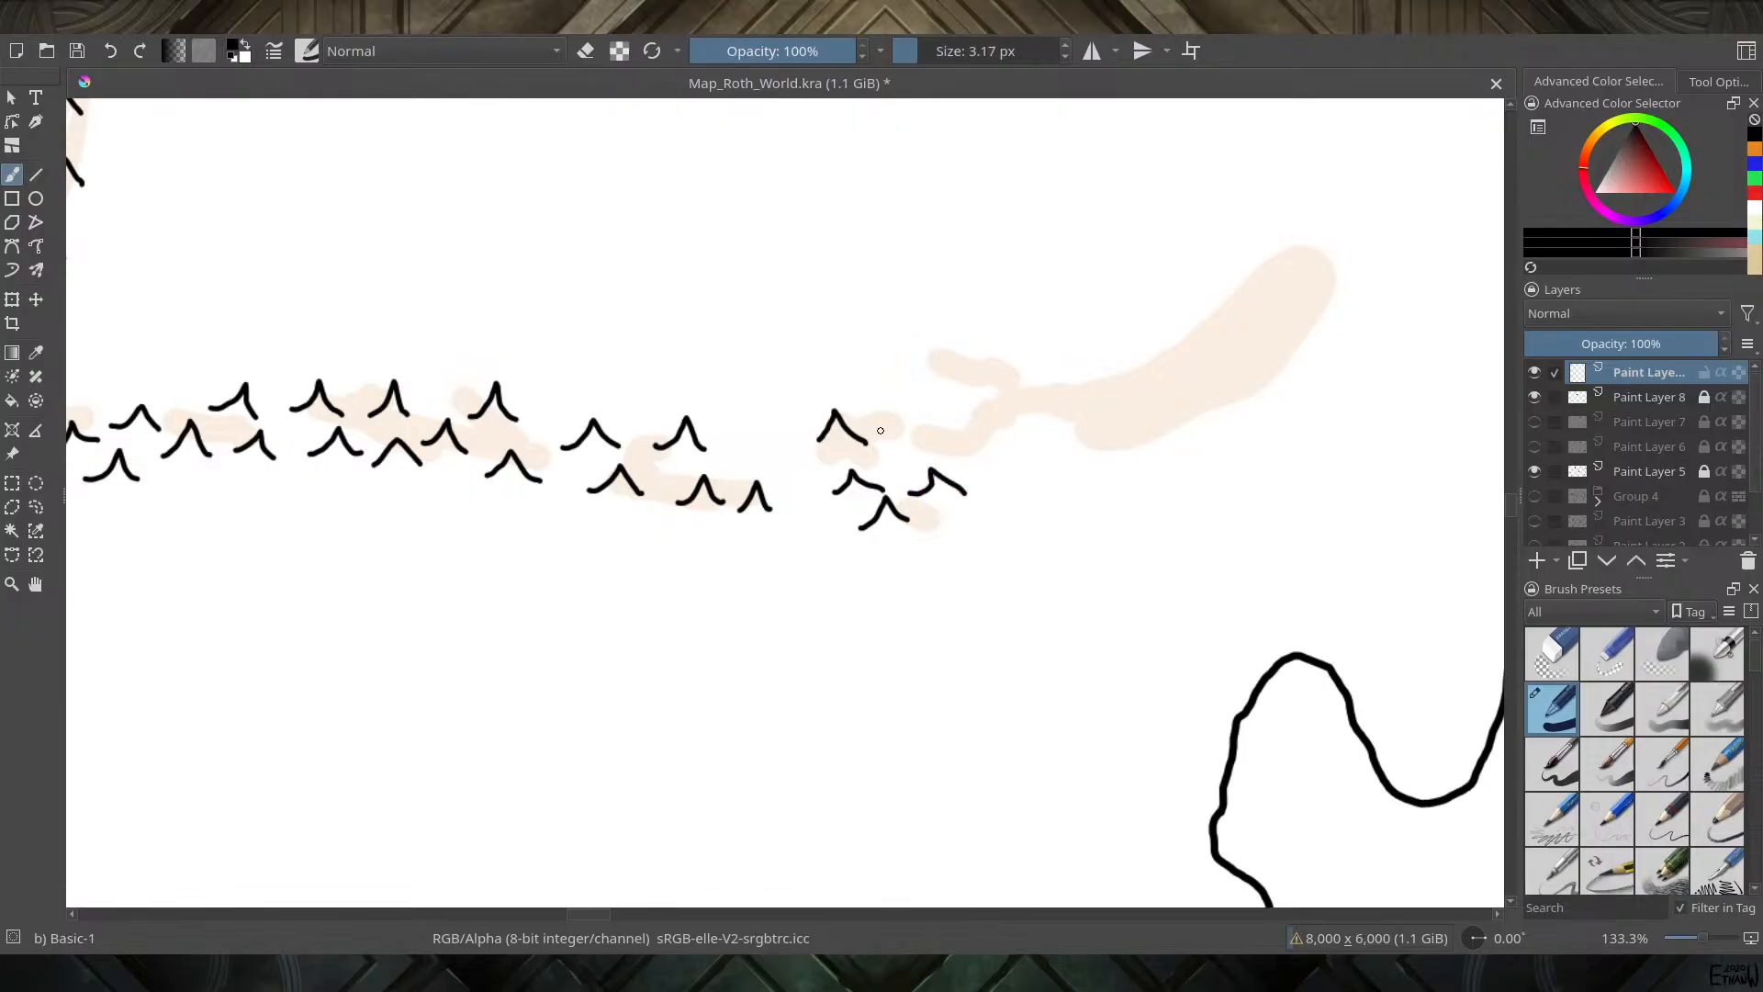
mouse_move(885, 433)
left_mouse_down()
mouse_move(906, 410)
mouse_move(921, 428)
mouse_move(994, 413)
left_mouse_up()
mouse_move(935, 364)
left_mouse_down()
mouse_move(1007, 388)
mouse_move(1038, 370)
mouse_move(1061, 425)
mouse_move(1070, 412)
mouse_move(1089, 435)
mouse_move(1086, 388)
mouse_move(1110, 362)
mouse_move(1166, 436)
left_mouse_up()
mouse_move(1154, 365)
left_mouse_down()
mouse_move(1180, 336)
mouse_move(1204, 361)
left_mouse_up()
mouse_move(1191, 426)
left_mouse_down()
mouse_move(1208, 399)
mouse_move(1236, 426)
left_mouse_up()
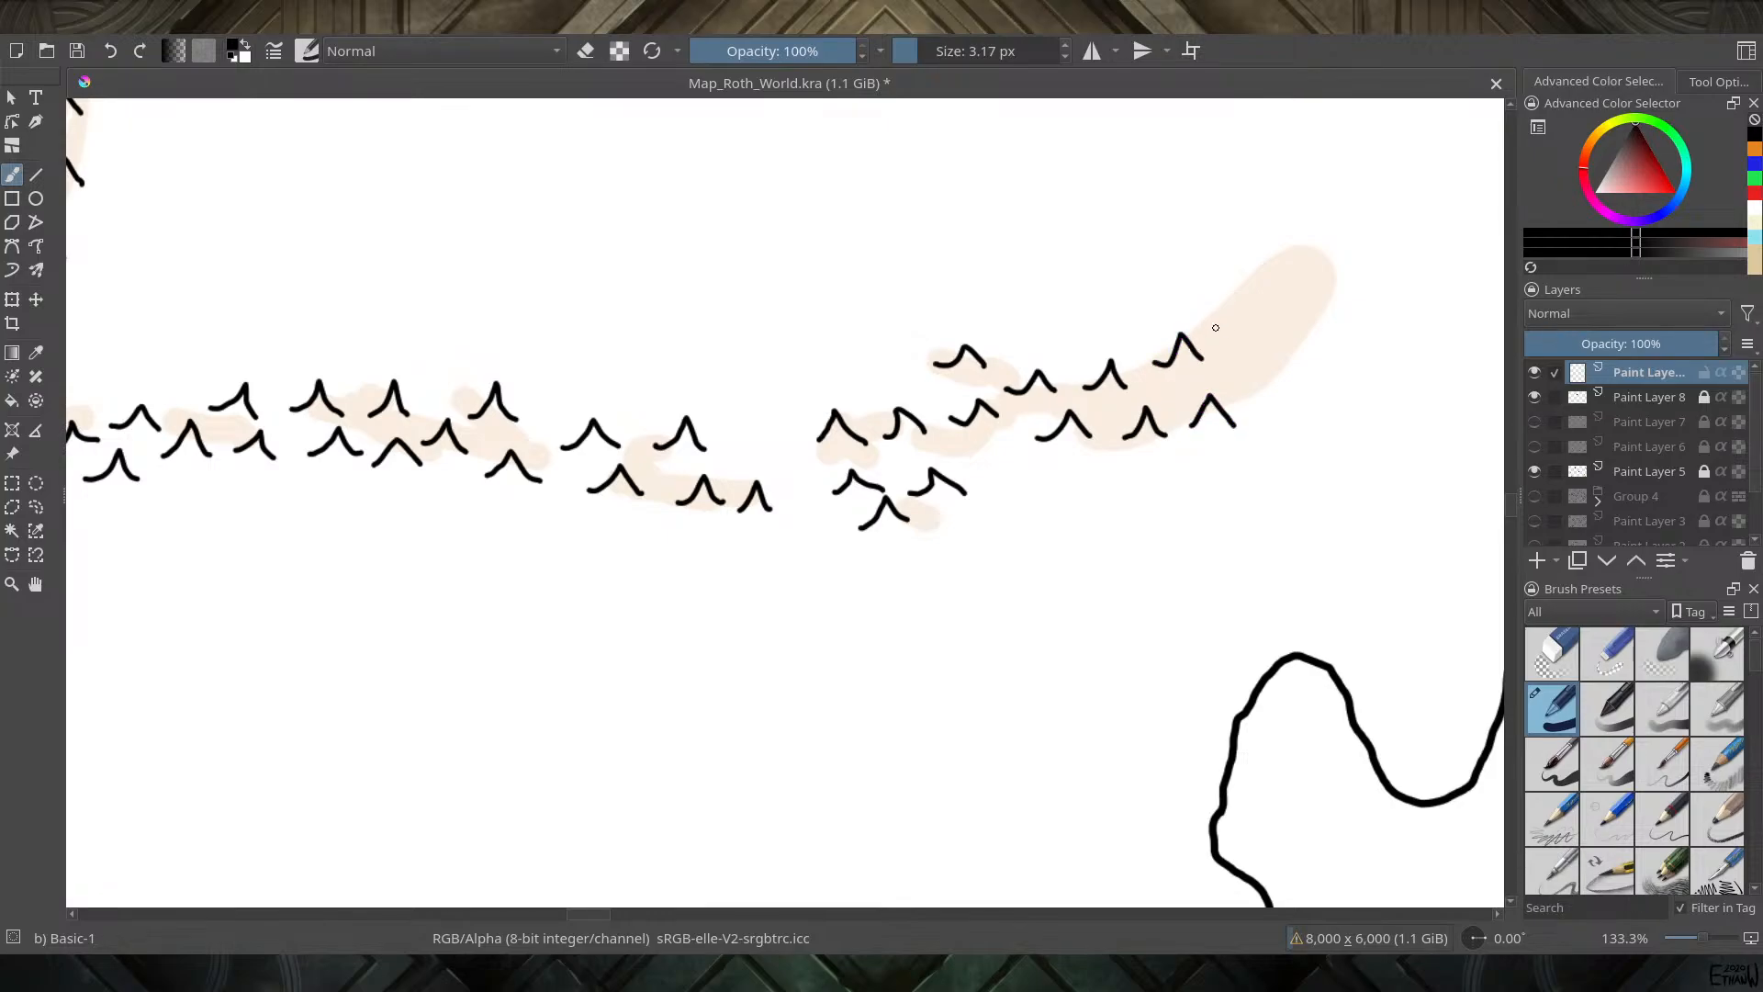
mouse_move(1214, 336)
left_mouse_down()
mouse_move(1238, 306)
mouse_move(1258, 346)
mouse_move(1254, 288)
mouse_move(1285, 274)
mouse_move(1298, 301)
left_mouse_up()
left_click_drag(1249, 397, 1273, 363)
mouse_move(1298, 337)
left_mouse_down()
mouse_move(1328, 311)
mouse_move(1346, 333)
left_mouse_up()
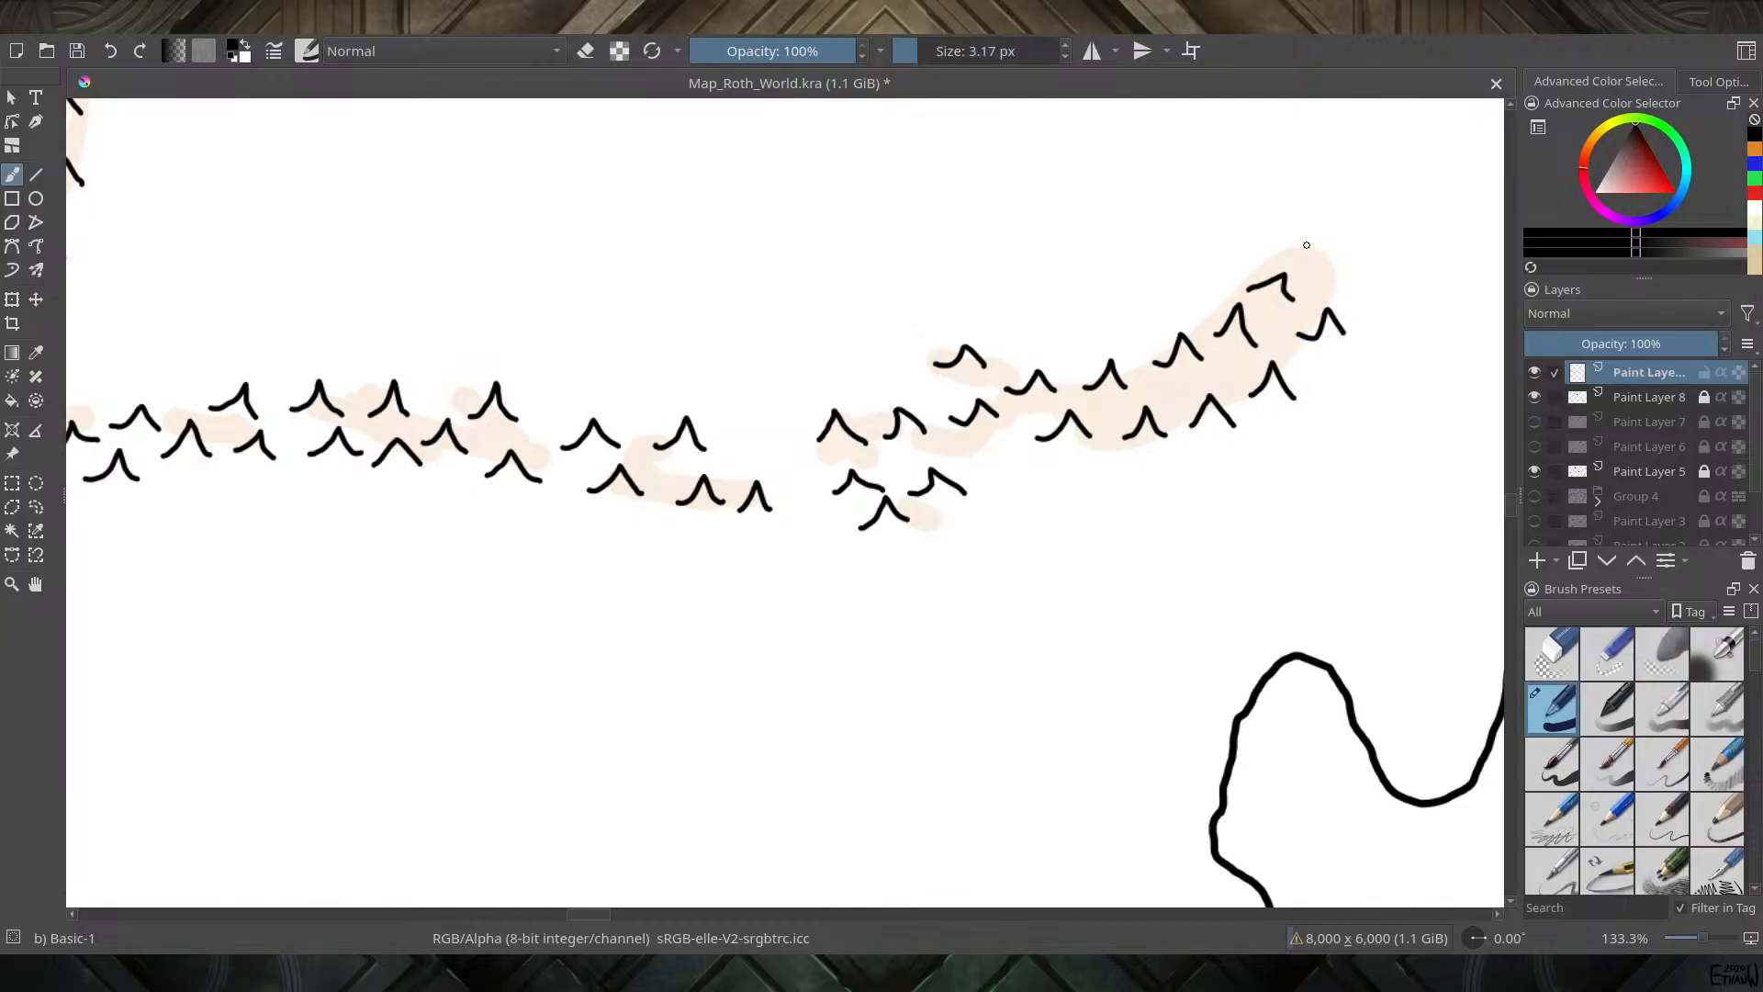
mouse_move(1298, 249)
left_mouse_down()
mouse_move(1336, 236)
mouse_move(1352, 268)
left_mouse_up()
Draw the first mountain peaks at the southern tip of the scribbled beige guide beside the continent's southeastern inlets
scroll(1333, 276, "down", 3)
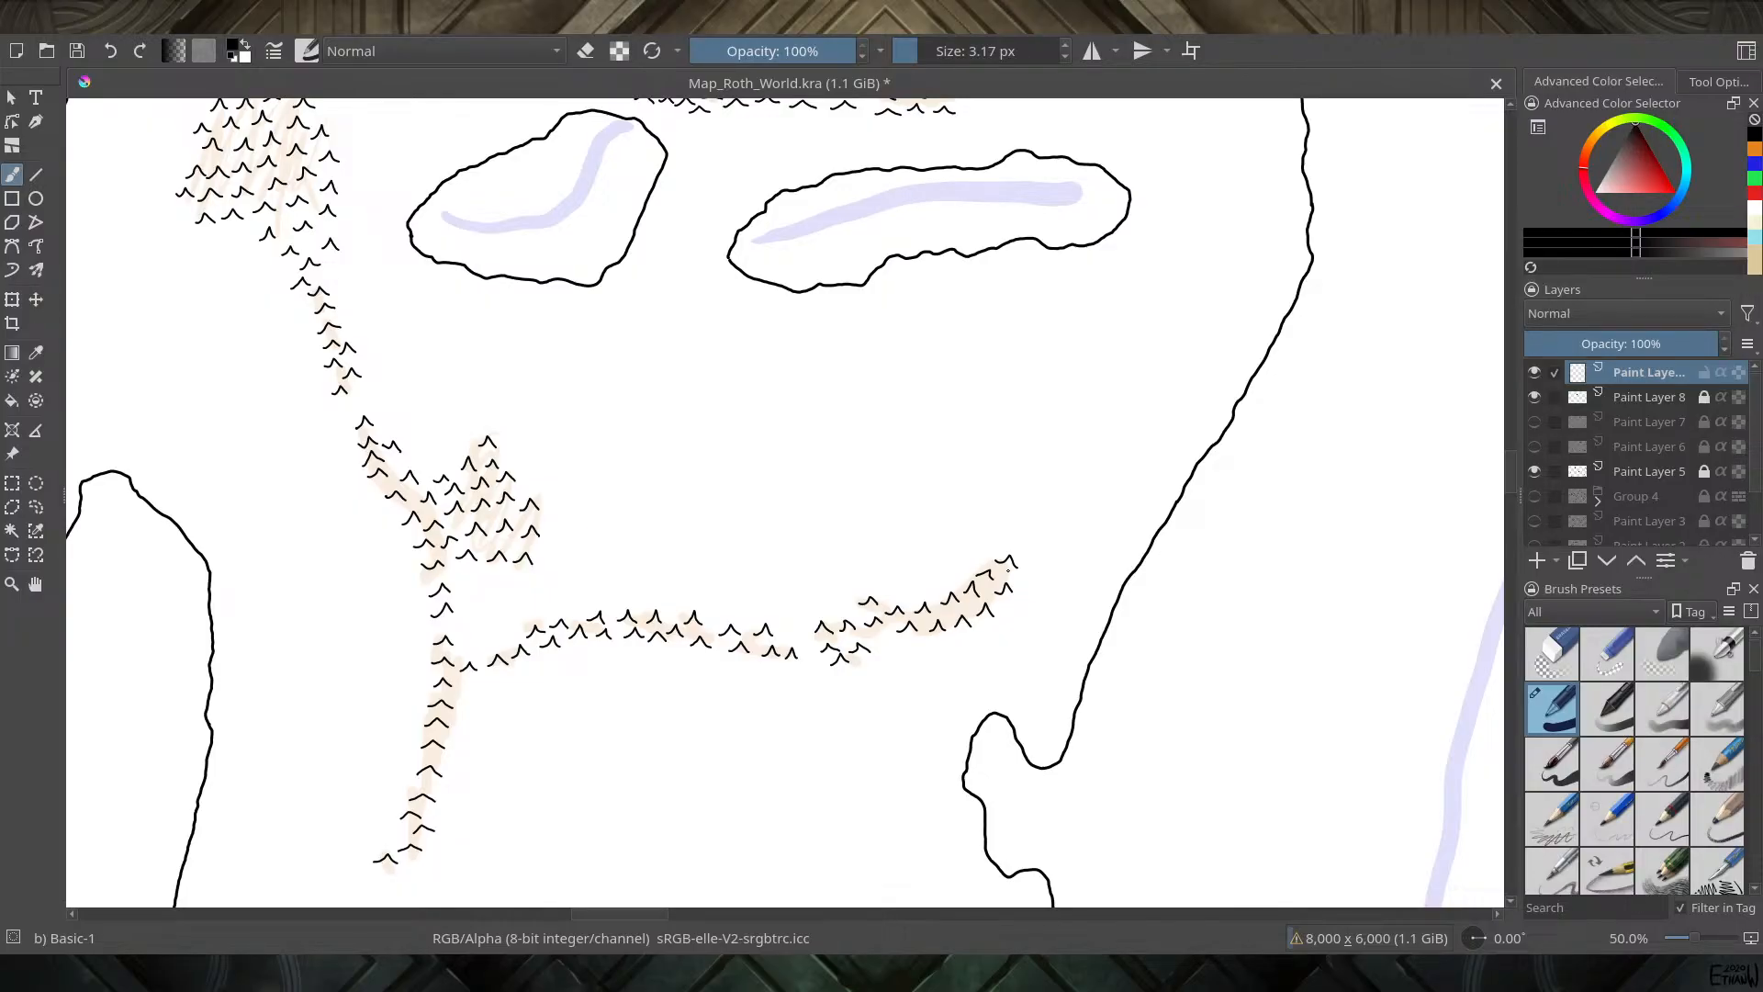
left_click_drag(868, 440, 933, 36)
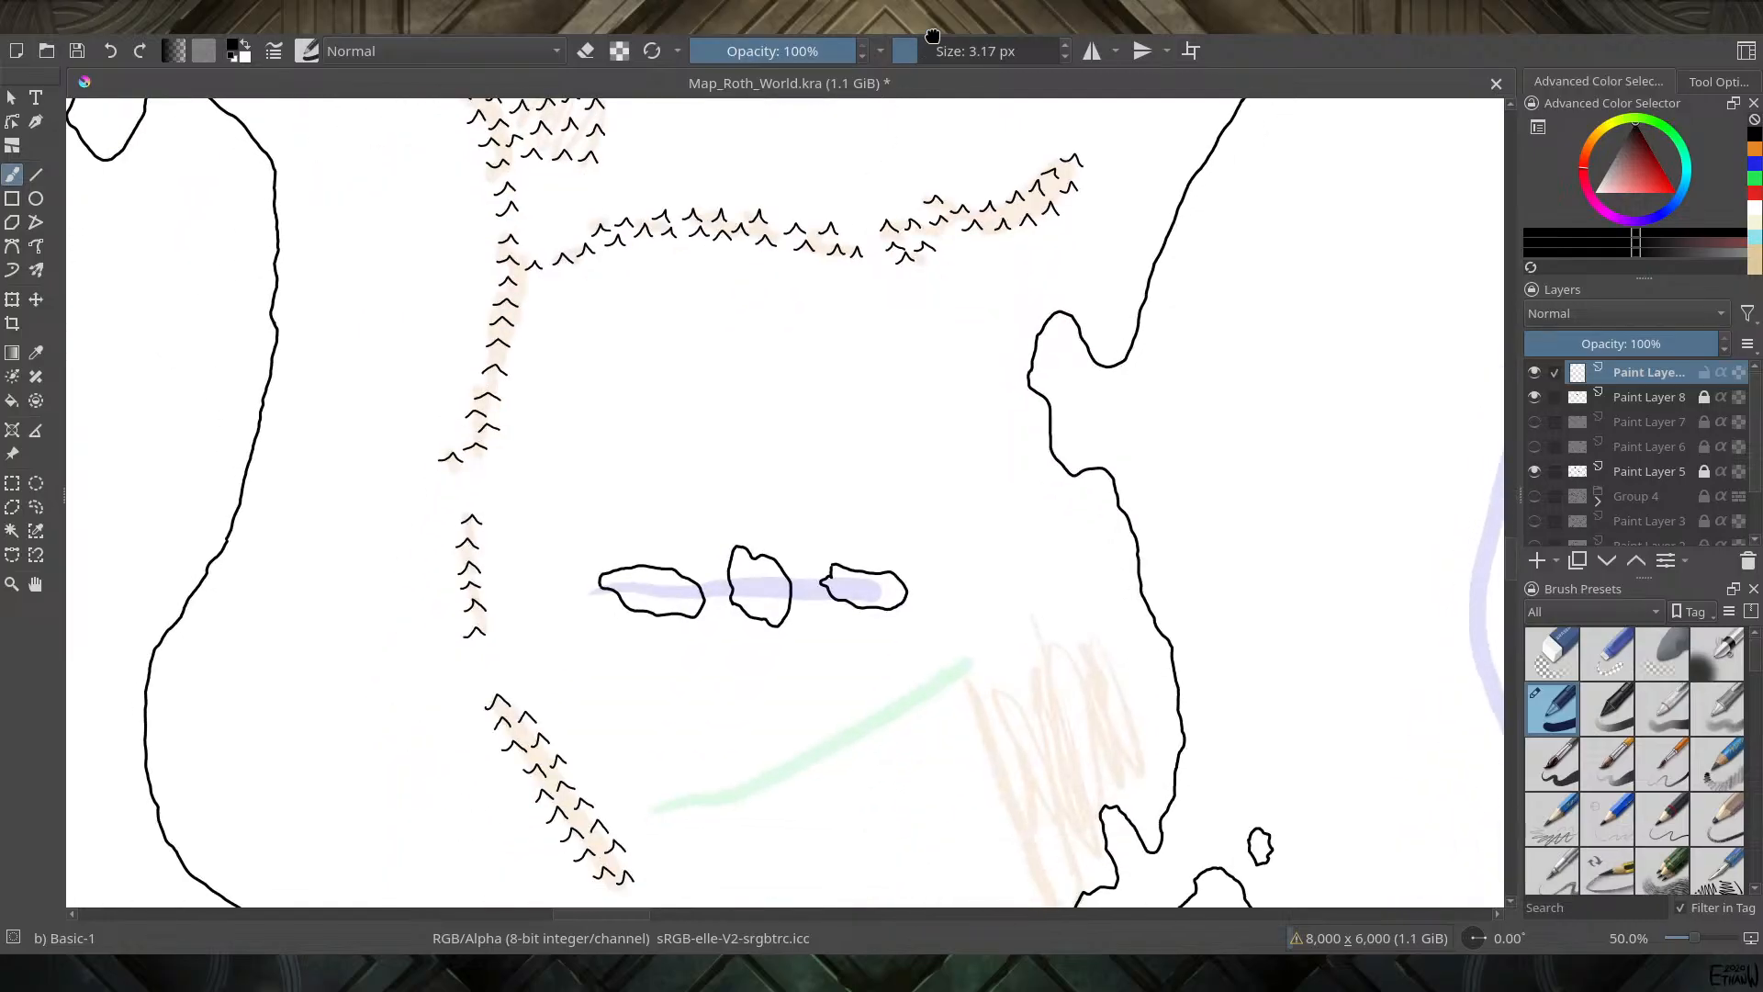
left_click_drag(980, 375, 834, 235)
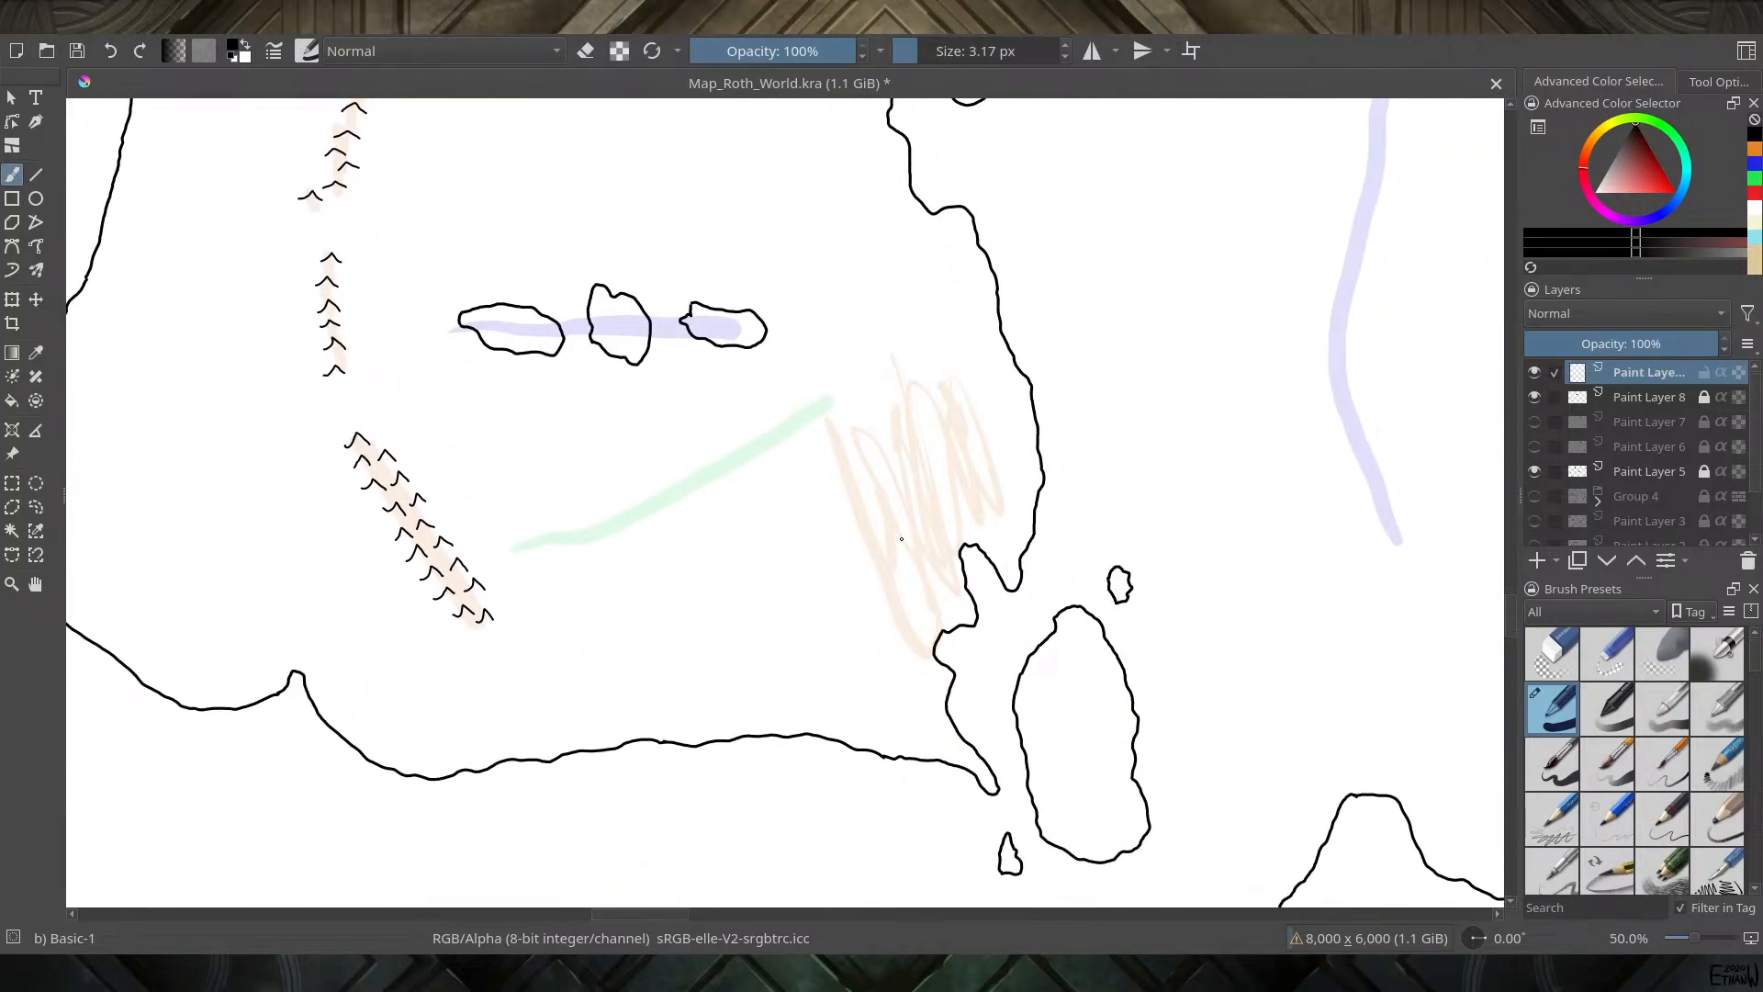
scroll(905, 537, "up", 2)
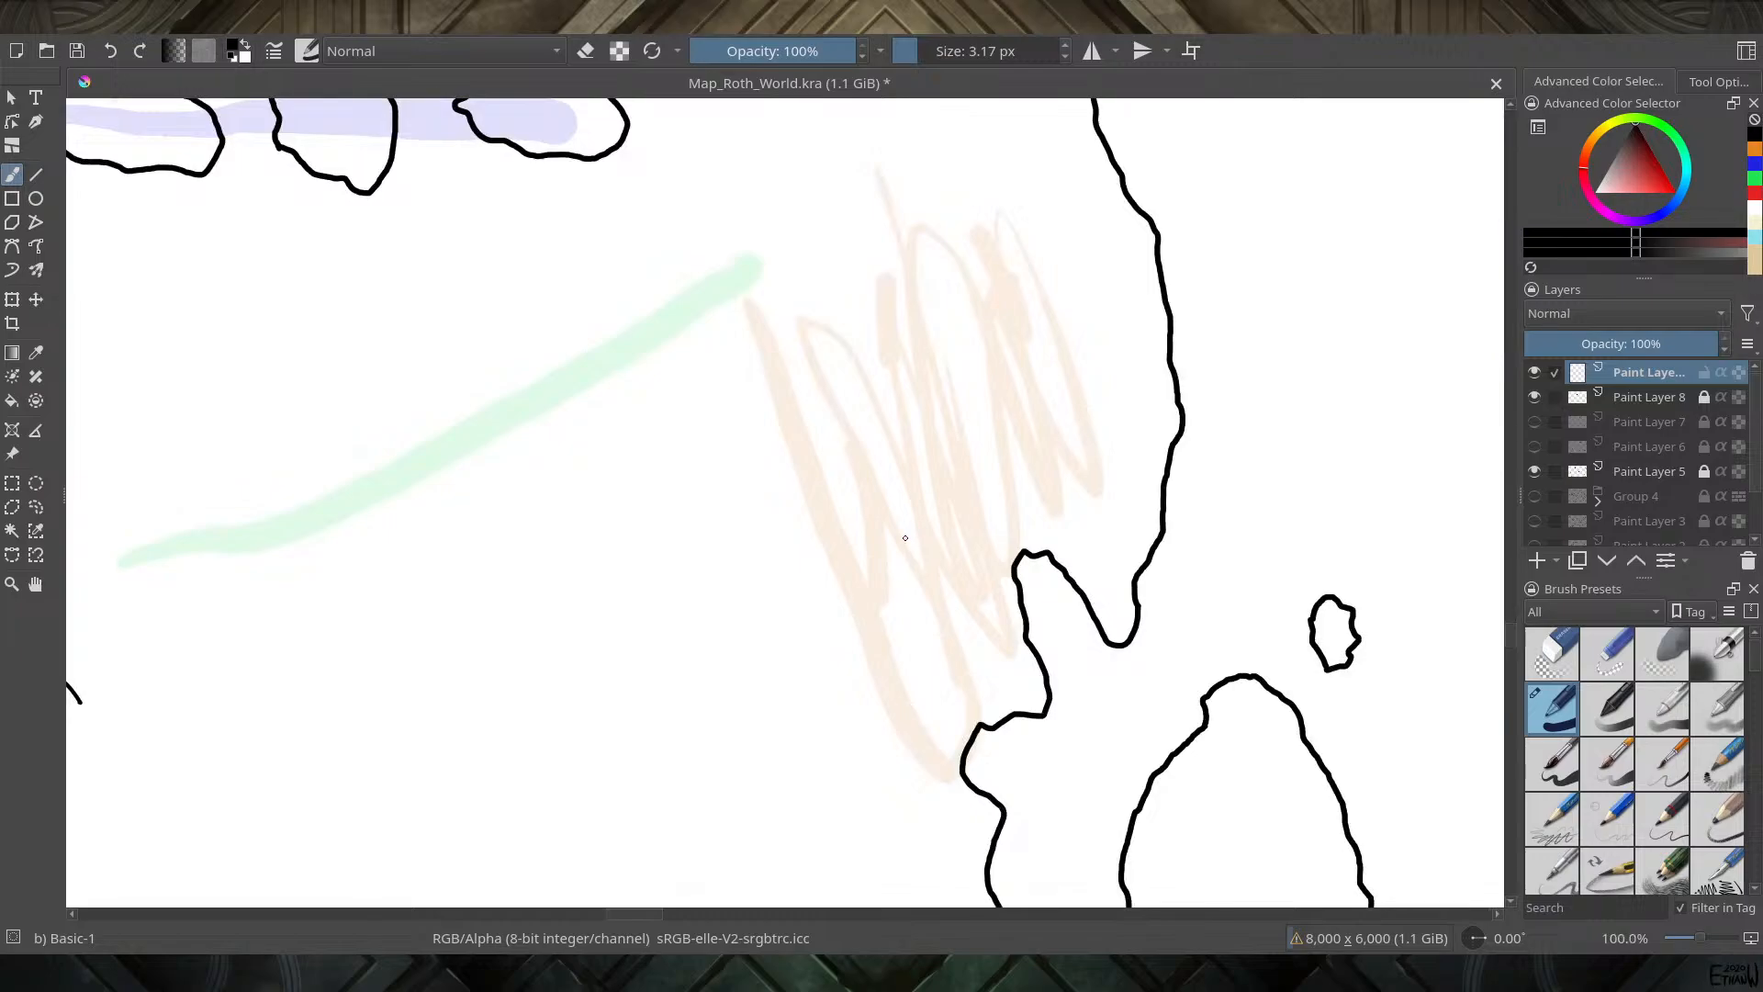
scroll(905, 537, "up", 1)
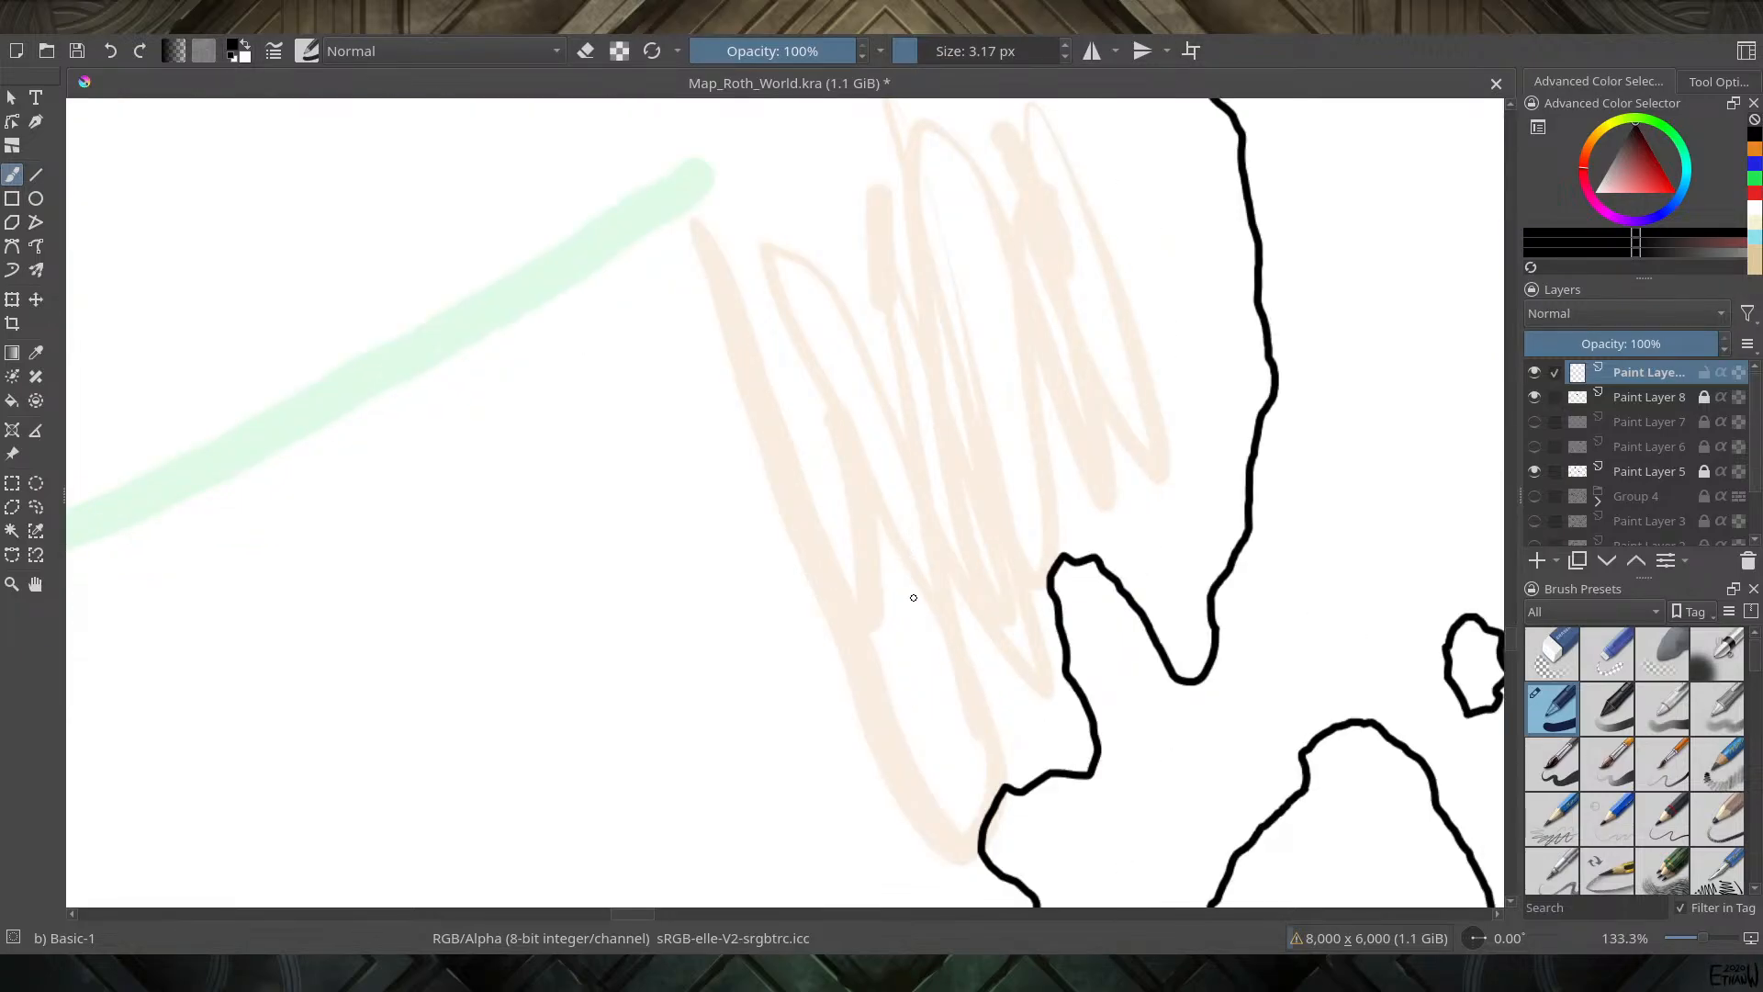
left_click_drag(897, 716, 721, 372)
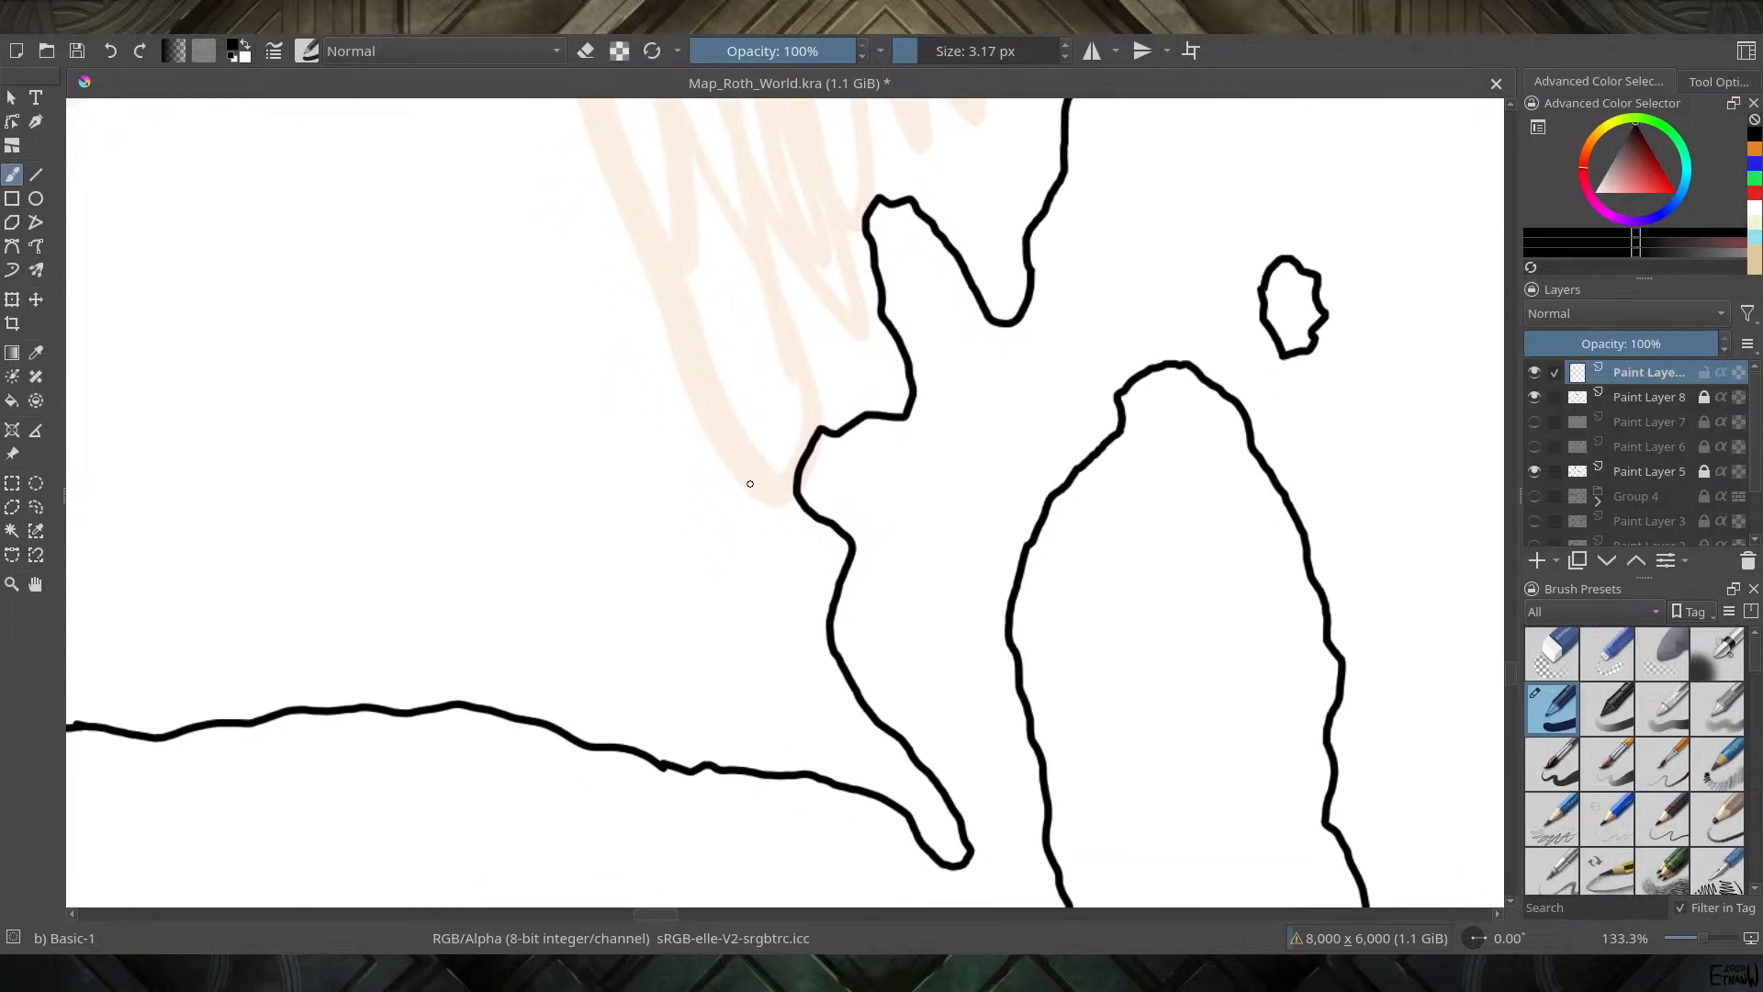
mouse_move(750, 484)
left_mouse_down()
mouse_move(766, 459)
mouse_move(791, 484)
mouse_move(793, 406)
mouse_move(811, 420)
mouse_move(835, 366)
mouse_move(856, 388)
mouse_move(856, 313)
mouse_move(880, 333)
left_mouse_up()
mouse_move(706, 417)
left_mouse_down()
mouse_move(731, 384)
mouse_move(750, 400)
mouse_move(774, 336)
mouse_move(799, 350)
mouse_move(822, 274)
mouse_move(837, 305)
left_mouse_up()
mouse_move(723, 336)
left_mouse_down()
mouse_move(749, 302)
mouse_move(761, 329)
mouse_move(698, 329)
mouse_move(722, 356)
left_mouse_up()
left_click_drag(664, 292, 636, 545)
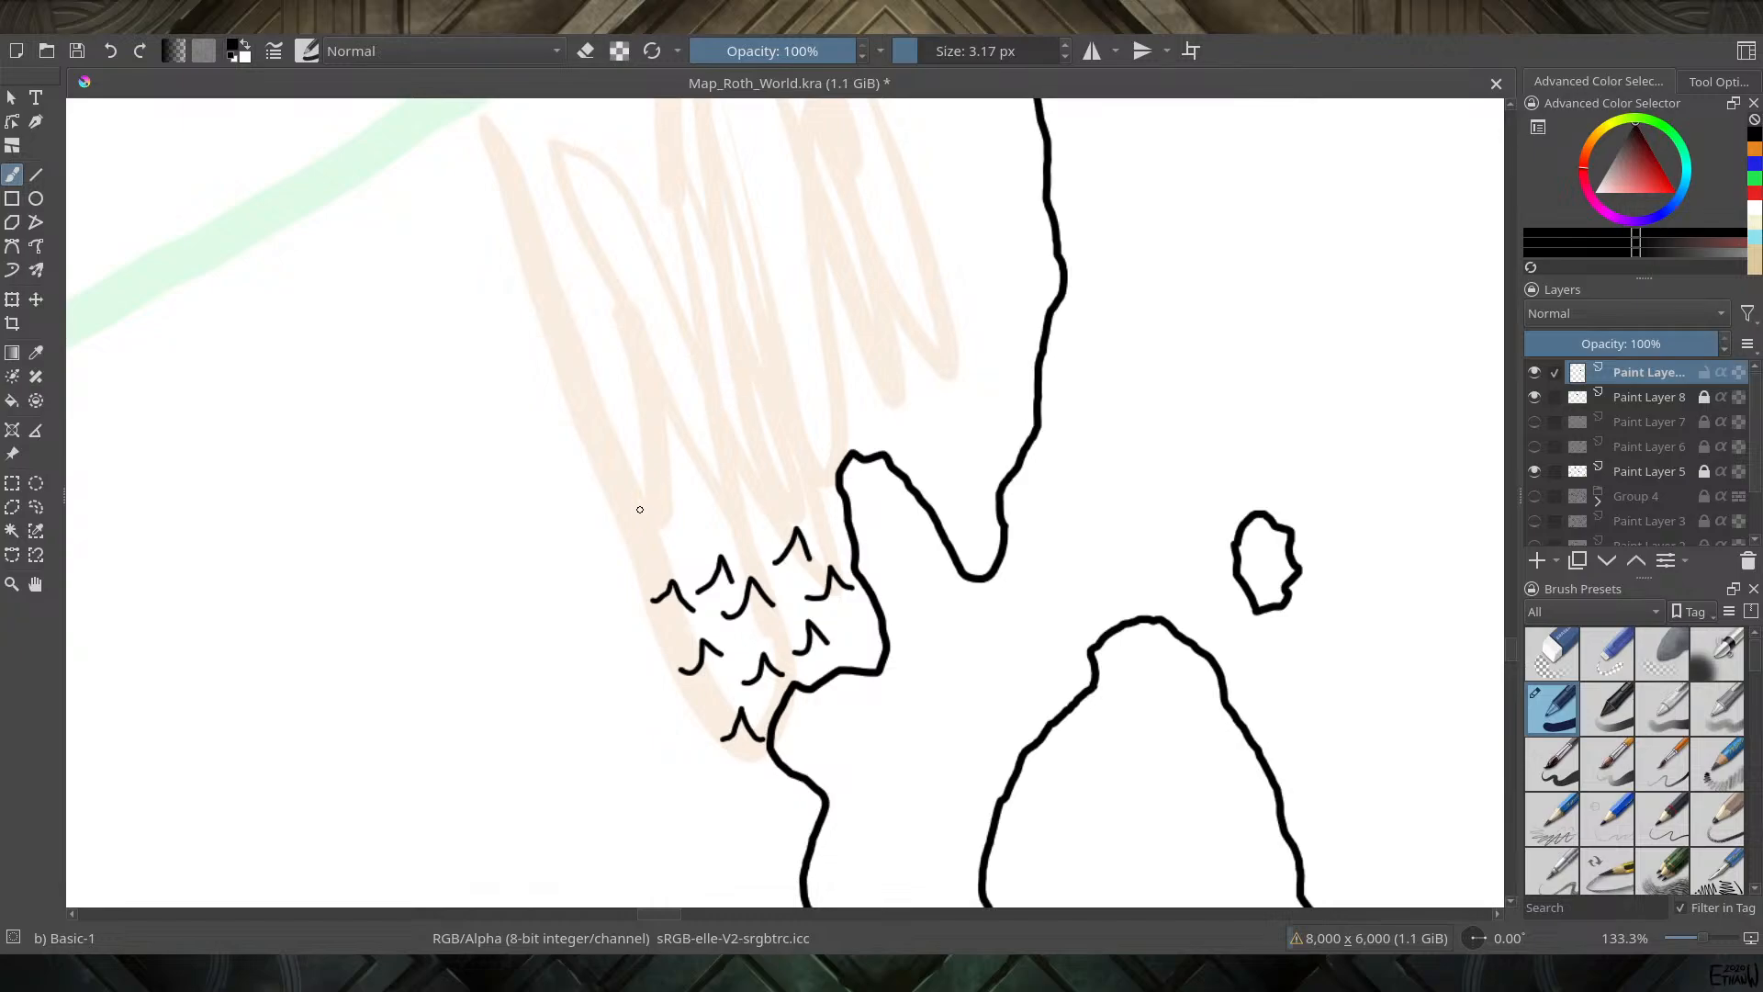
Continue the mountain peaks in a column up the western edge of the scribbled beige guide to its northwestern tip
mouse_move(627, 556)
left_mouse_down()
mouse_move(650, 534)
mouse_move(674, 555)
left_mouse_up()
mouse_move(613, 495)
left_mouse_down()
mouse_move(642, 472)
mouse_move(656, 493)
left_mouse_up()
mouse_move(596, 428)
left_mouse_down()
mouse_move(677, 499)
mouse_move(721, 491)
mouse_move(722, 466)
mouse_move(748, 497)
mouse_move(691, 444)
mouse_move(703, 424)
mouse_move(732, 450)
left_mouse_up()
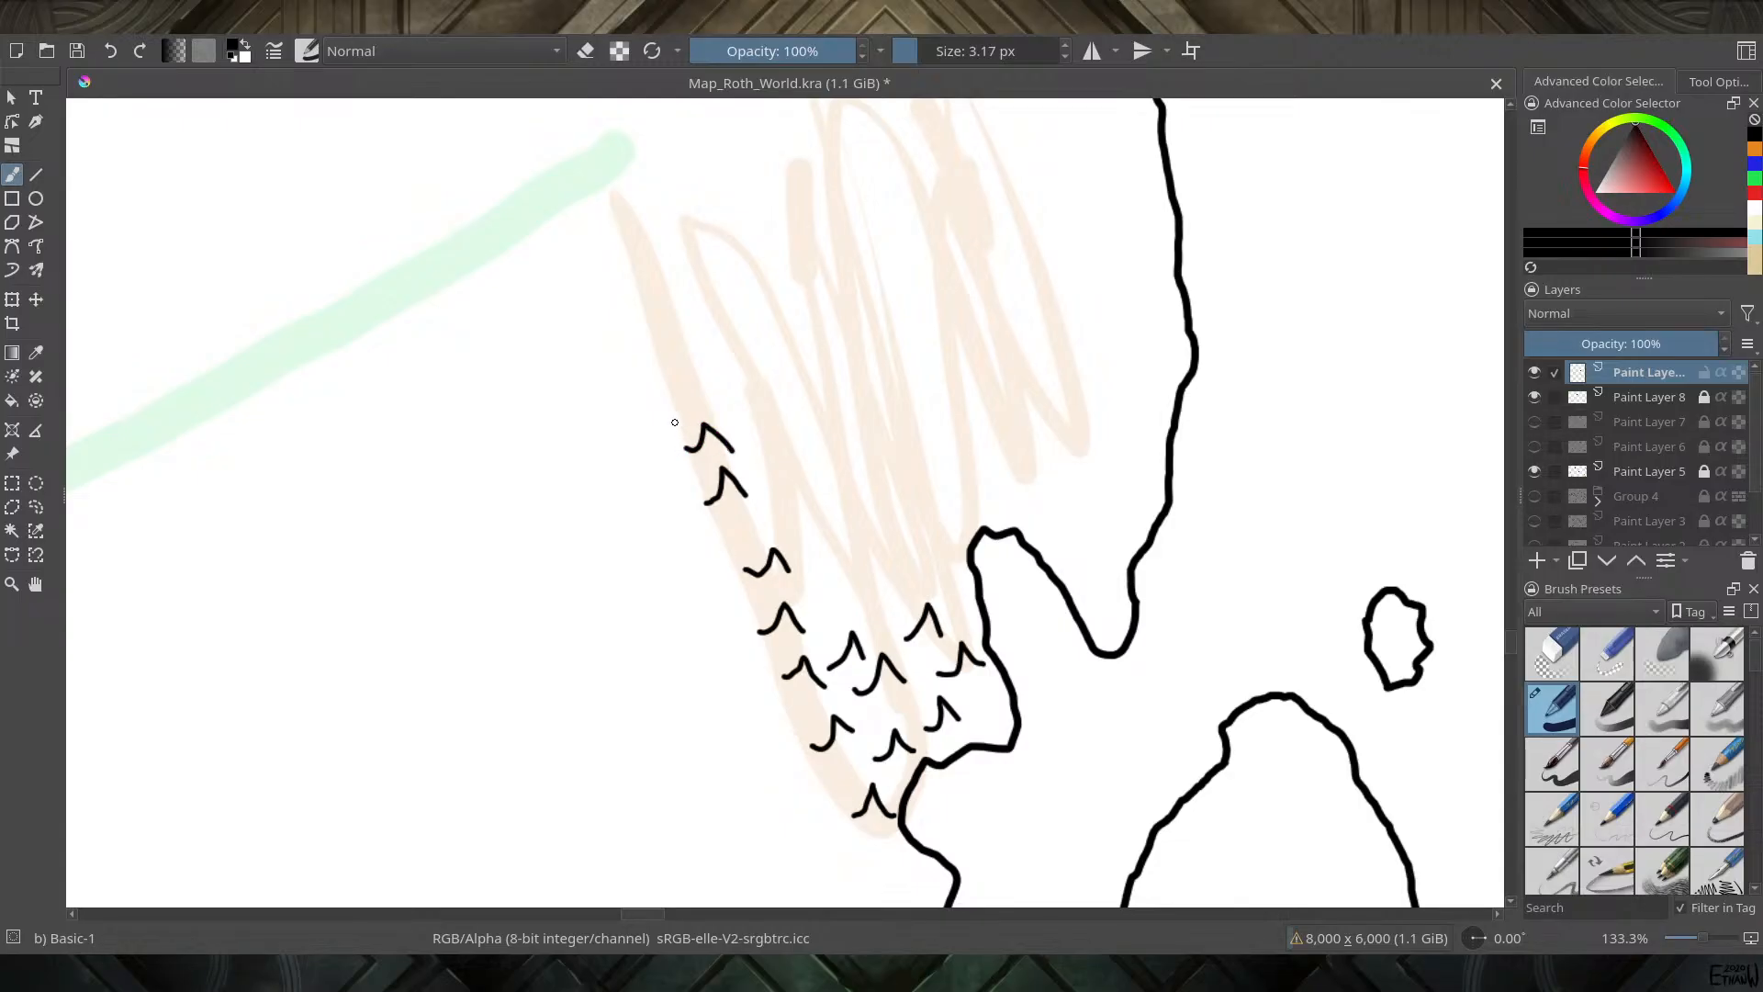
mouse_move(666, 393)
left_mouse_down()
mouse_move(691, 368)
mouse_move(710, 392)
mouse_move(664, 338)
mouse_move(679, 327)
mouse_move(698, 349)
mouse_move(663, 283)
mouse_move(678, 301)
mouse_move(627, 261)
mouse_move(674, 257)
mouse_move(643, 218)
mouse_move(666, 226)
mouse_move(574, 372)
left_mouse_up()
key("ctrl+z")
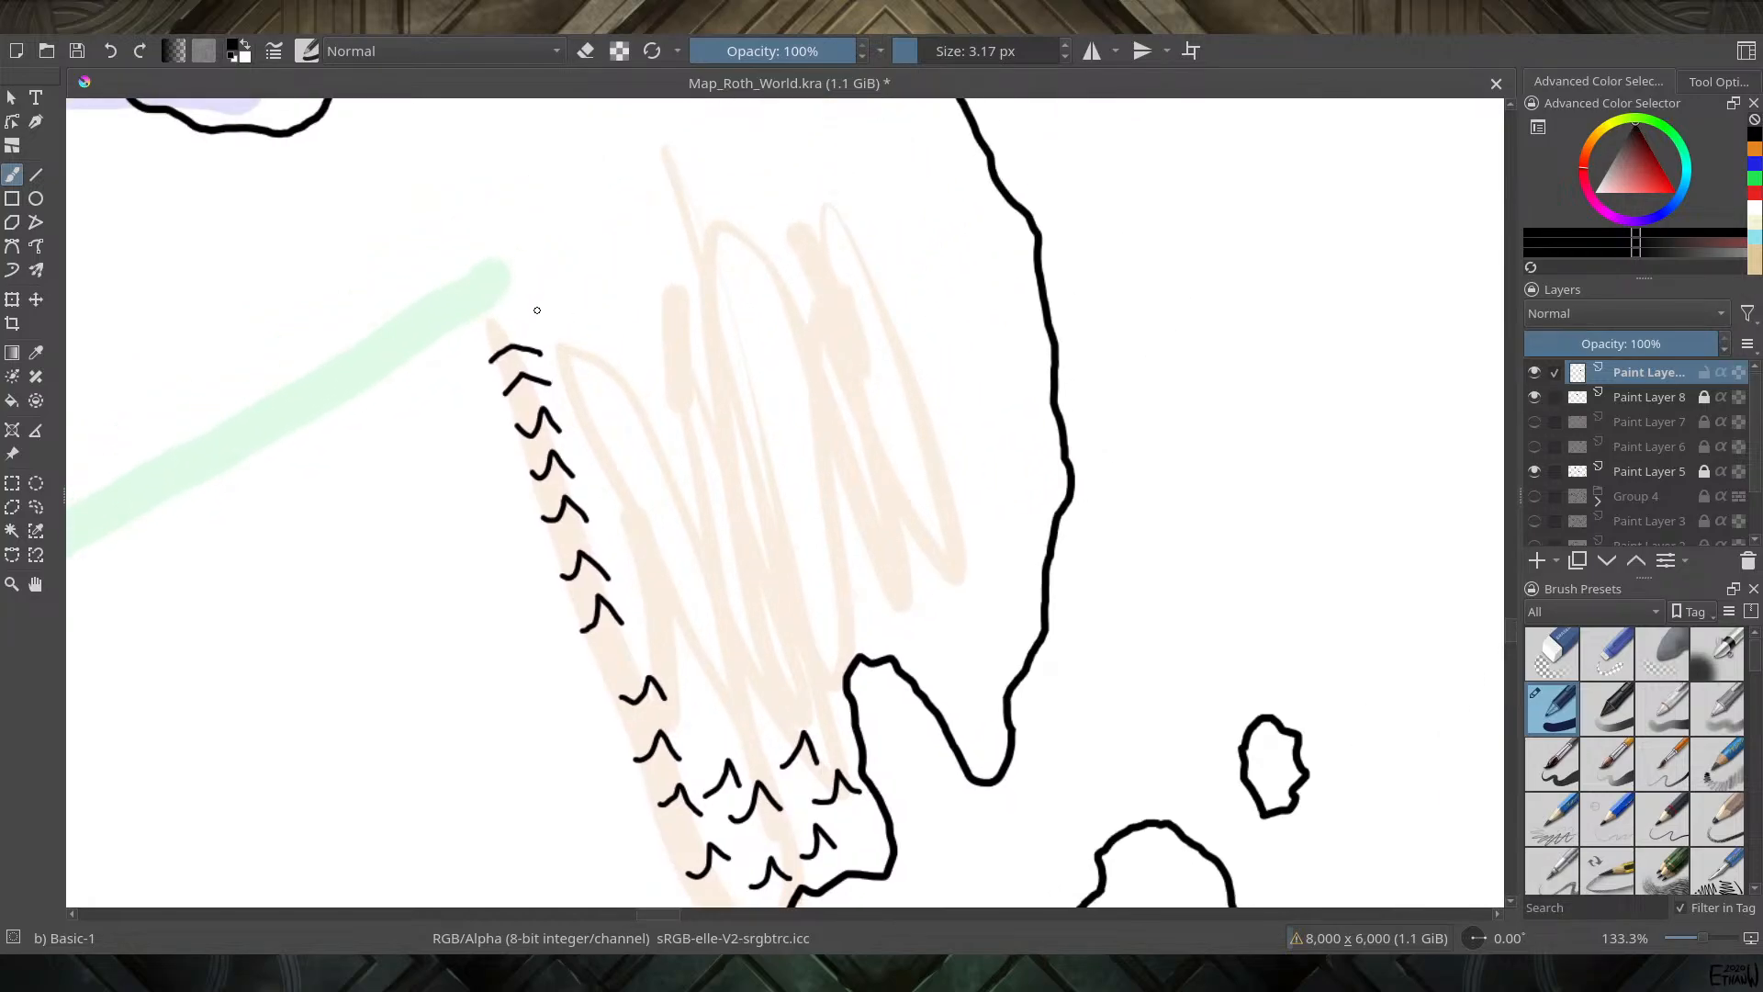
Draw a second column of peaks just east of the first, running down to the rows near the southern tip
mouse_move(531, 313)
left_mouse_down()
mouse_move(551, 287)
mouse_move(571, 297)
left_mouse_up()
mouse_move(557, 347)
left_mouse_down()
mouse_move(595, 337)
mouse_move(573, 380)
mouse_move(607, 377)
mouse_move(593, 401)
mouse_move(628, 452)
left_mouse_up()
mouse_move(601, 517)
left_mouse_down()
mouse_move(615, 481)
mouse_move(643, 503)
left_mouse_up()
mouse_move(618, 562)
left_mouse_down()
mouse_move(645, 529)
mouse_move(663, 549)
left_mouse_up()
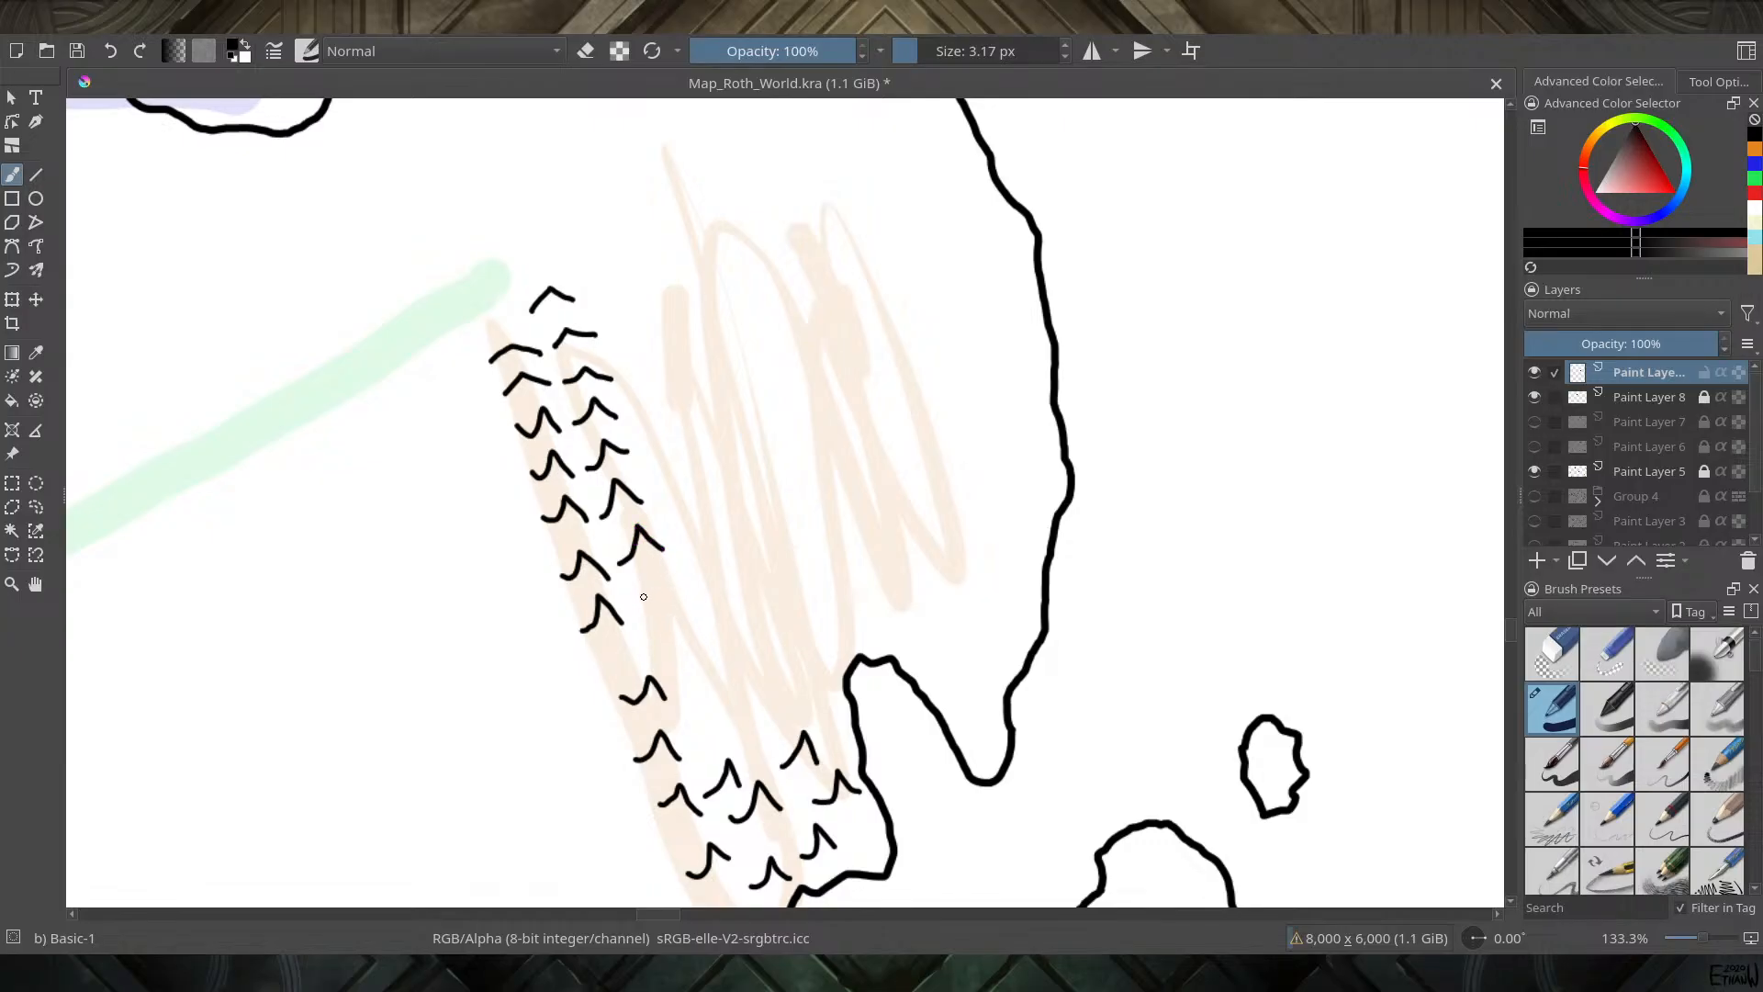
mouse_move(647, 612)
left_mouse_down()
mouse_move(666, 578)
mouse_move(703, 691)
mouse_move(736, 706)
mouse_move(719, 722)
mouse_move(735, 742)
left_mouse_up()
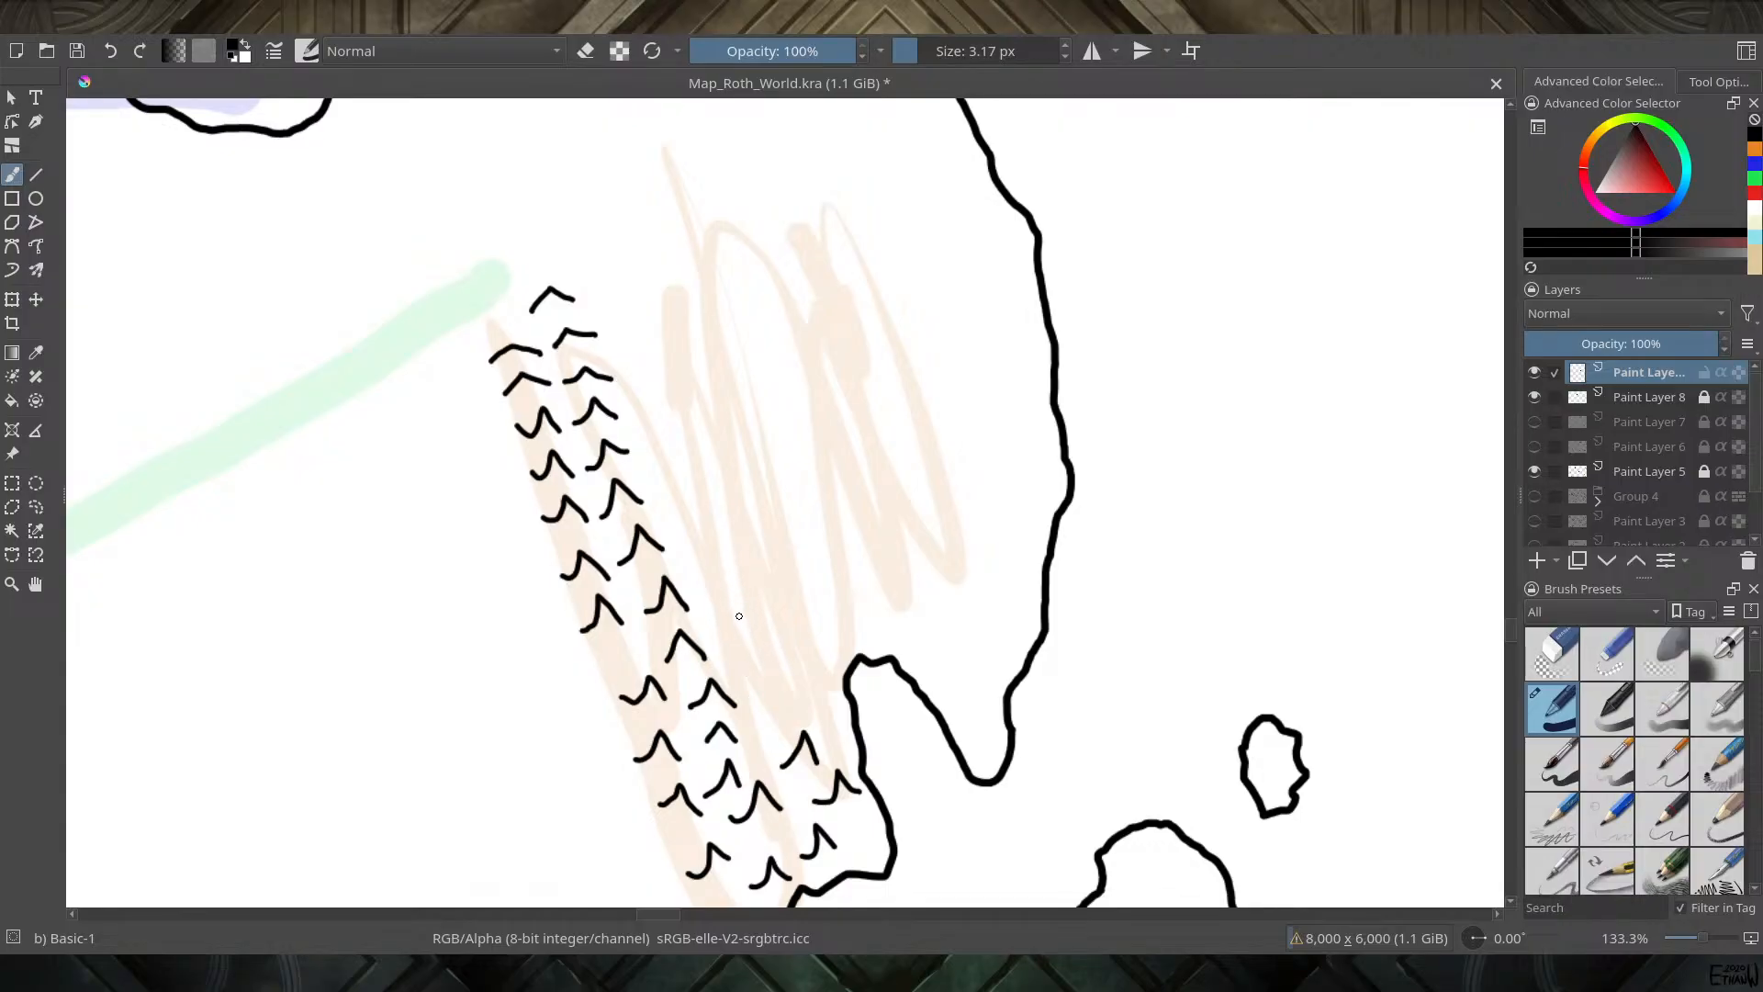
Redraw the peak beside the second column and fill the lower centre with peaks as far as the inlet
mouse_move(734, 653)
left_mouse_down()
mouse_move(756, 610)
mouse_move(777, 655)
left_mouse_up()
key("ctrl+z")
mouse_move(726, 656)
left_mouse_down()
mouse_move(779, 609)
mouse_move(791, 649)
mouse_move(756, 680)
mouse_move(778, 701)
mouse_move(764, 728)
mouse_move(797, 727)
mouse_move(840, 685)
left_mouse_up()
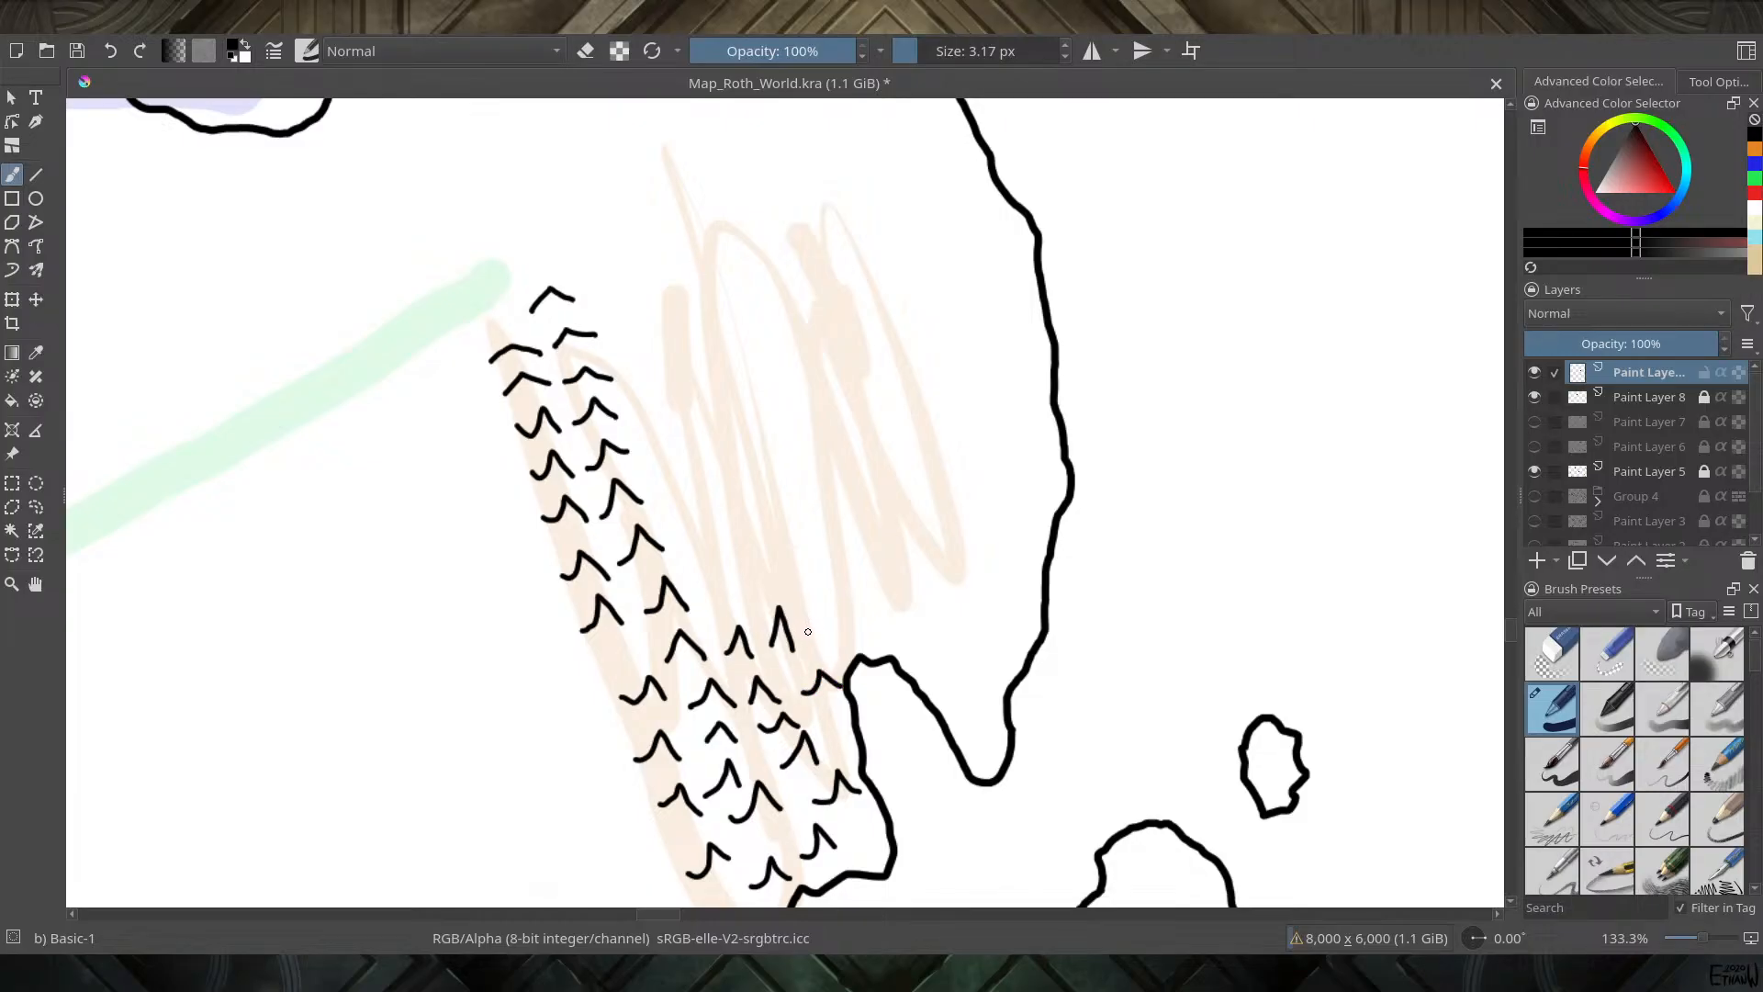
Draw peaks above the inlet toward the guide's eastern edge, with another row above them across the centre
mouse_move(807, 633)
left_mouse_down()
mouse_move(825, 608)
mouse_move(837, 626)
left_mouse_up()
mouse_move(857, 629)
left_mouse_down()
mouse_move(867, 604)
mouse_move(882, 629)
mouse_move(906, 612)
mouse_move(923, 632)
mouse_move(933, 550)
mouse_move(953, 578)
left_mouse_up()
mouse_move(933, 518)
left_mouse_down()
mouse_move(948, 489)
mouse_move(969, 521)
left_mouse_up()
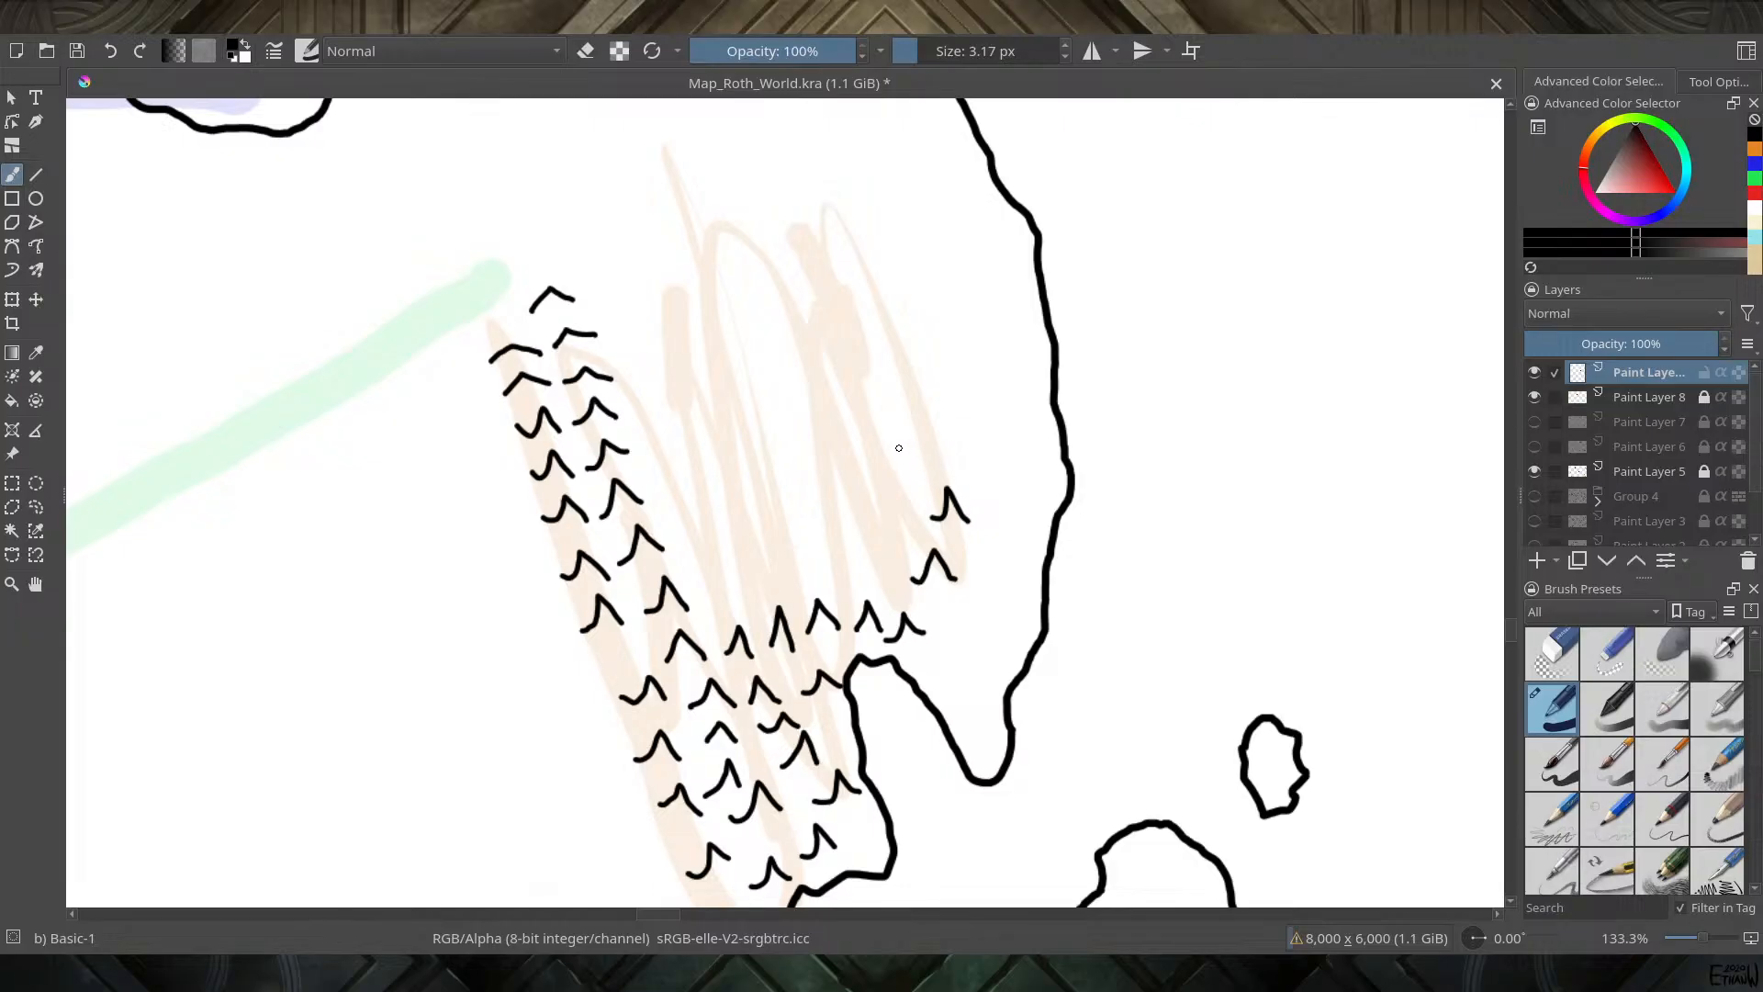
mouse_move(904, 459)
left_mouse_down()
mouse_move(932, 423)
mouse_move(952, 463)
left_mouse_up()
key("ctrl+z")
mouse_move(756, 570)
left_mouse_down()
mouse_move(715, 566)
mouse_move(732, 601)
mouse_move(717, 565)
mouse_move(730, 596)
mouse_move(792, 578)
mouse_move(800, 557)
mouse_move(818, 583)
mouse_move(842, 576)
mouse_move(873, 576)
left_mouse_up()
key("ctrl+z")
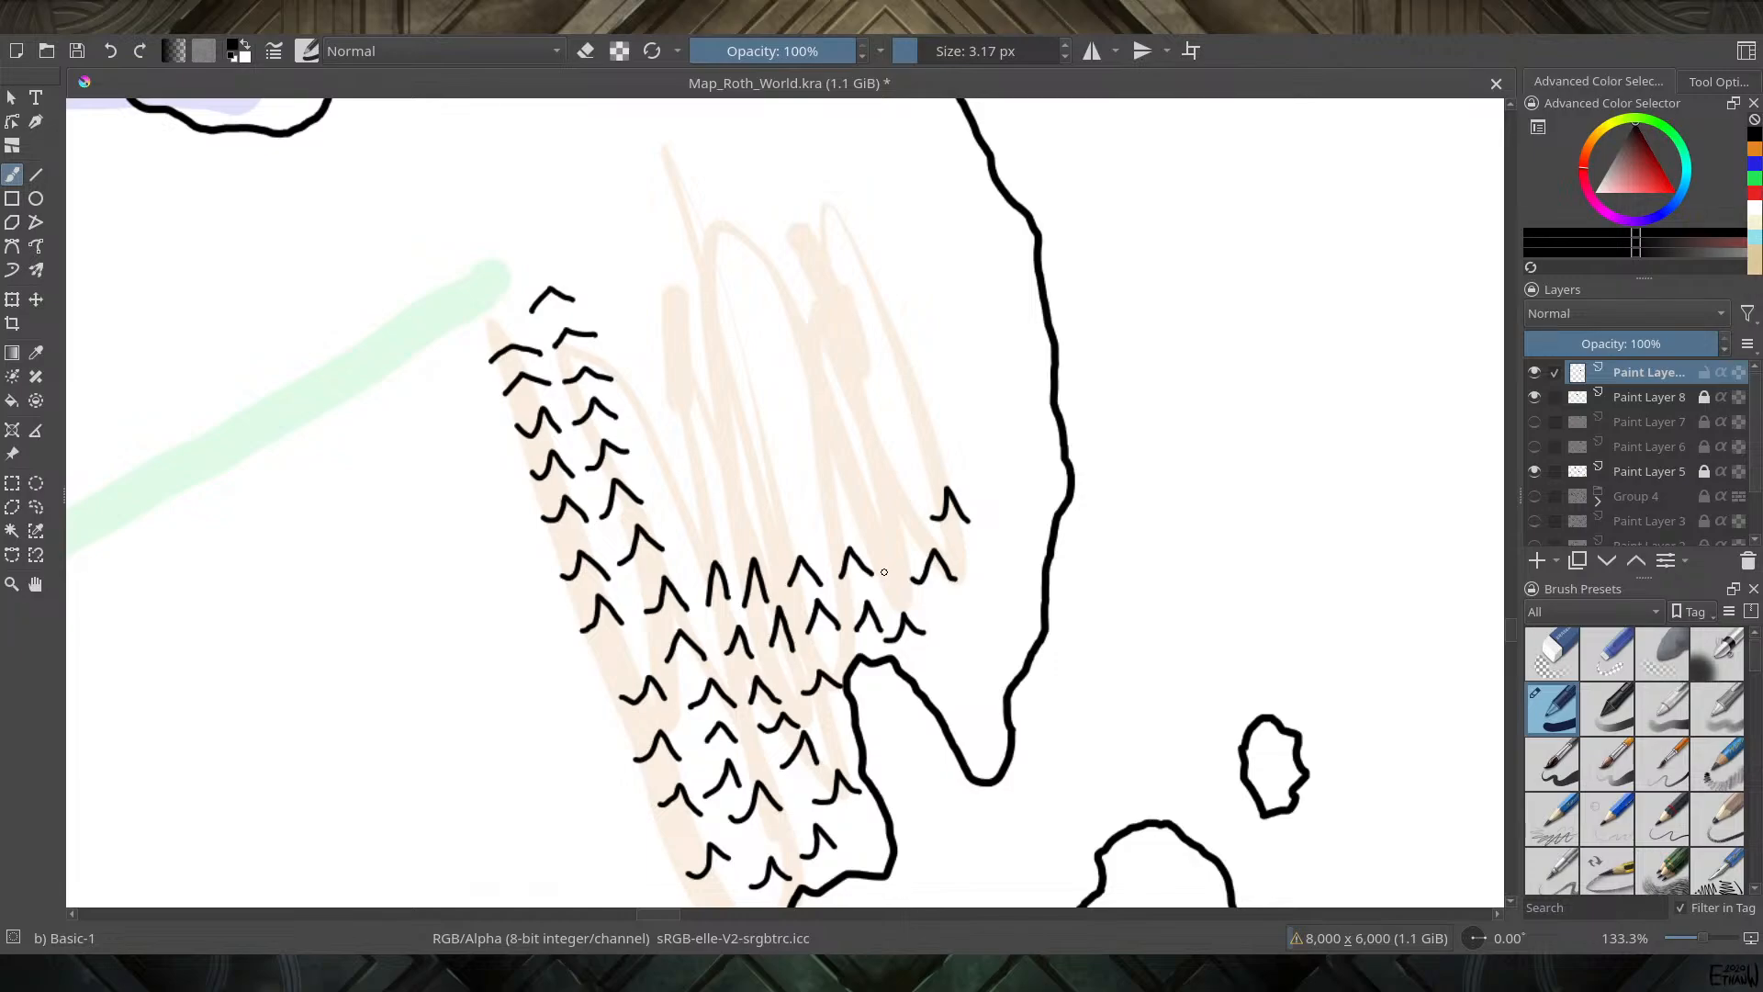
mouse_move(885, 572)
left_mouse_down()
mouse_move(897, 529)
mouse_move(921, 544)
left_mouse_up()
key("ctrl+z")
Fill the middle of the scribbled guide with columns of peaks reaching up to its northern part
mouse_move(684, 539)
left_mouse_down()
mouse_move(695, 508)
mouse_move(724, 537)
mouse_move(684, 464)
mouse_move(719, 479)
mouse_move(655, 382)
mouse_move(692, 391)
mouse_move(634, 349)
mouse_move(657, 328)
mouse_move(668, 341)
mouse_move(693, 275)
mouse_move(717, 291)
left_mouse_up()
key("ctrl+z")
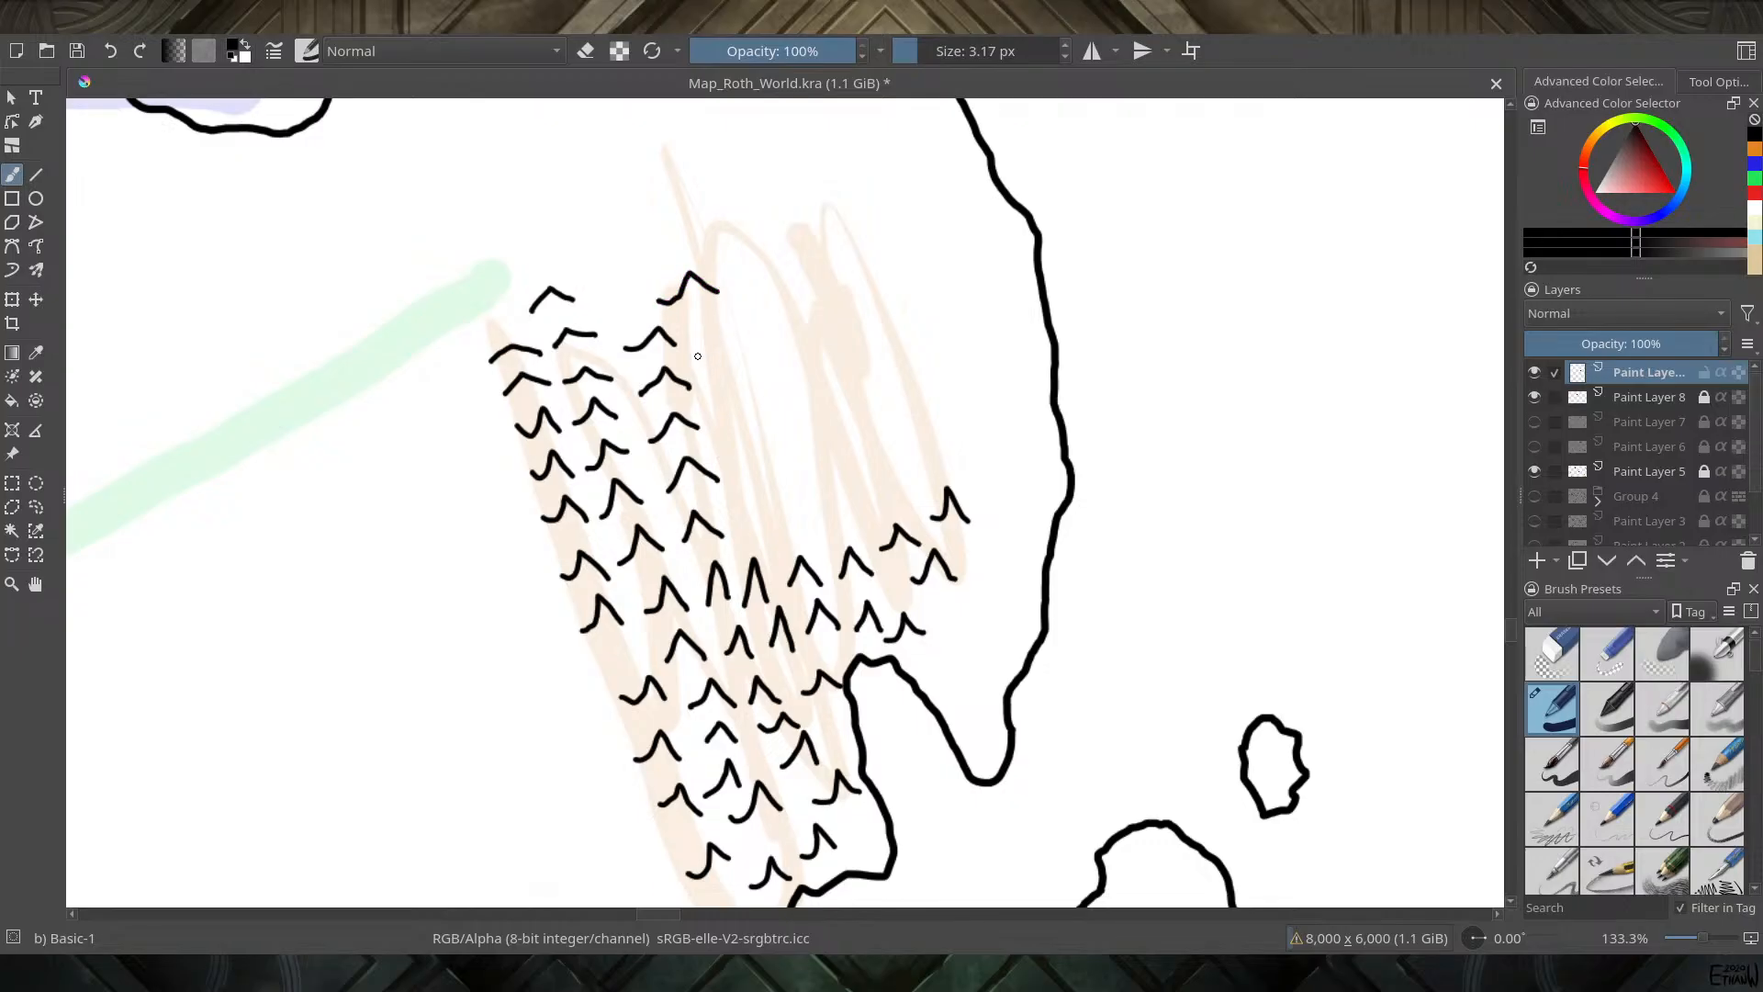
mouse_move(697, 352)
left_mouse_down()
mouse_move(732, 321)
mouse_move(753, 348)
mouse_move(737, 374)
mouse_move(766, 387)
left_mouse_up()
mouse_move(740, 424)
left_mouse_down()
mouse_move(753, 458)
mouse_move(785, 476)
left_mouse_up()
mouse_move(742, 535)
left_mouse_down()
mouse_move(760, 494)
mouse_move(795, 533)
mouse_move(845, 481)
mouse_move(873, 512)
left_mouse_up()
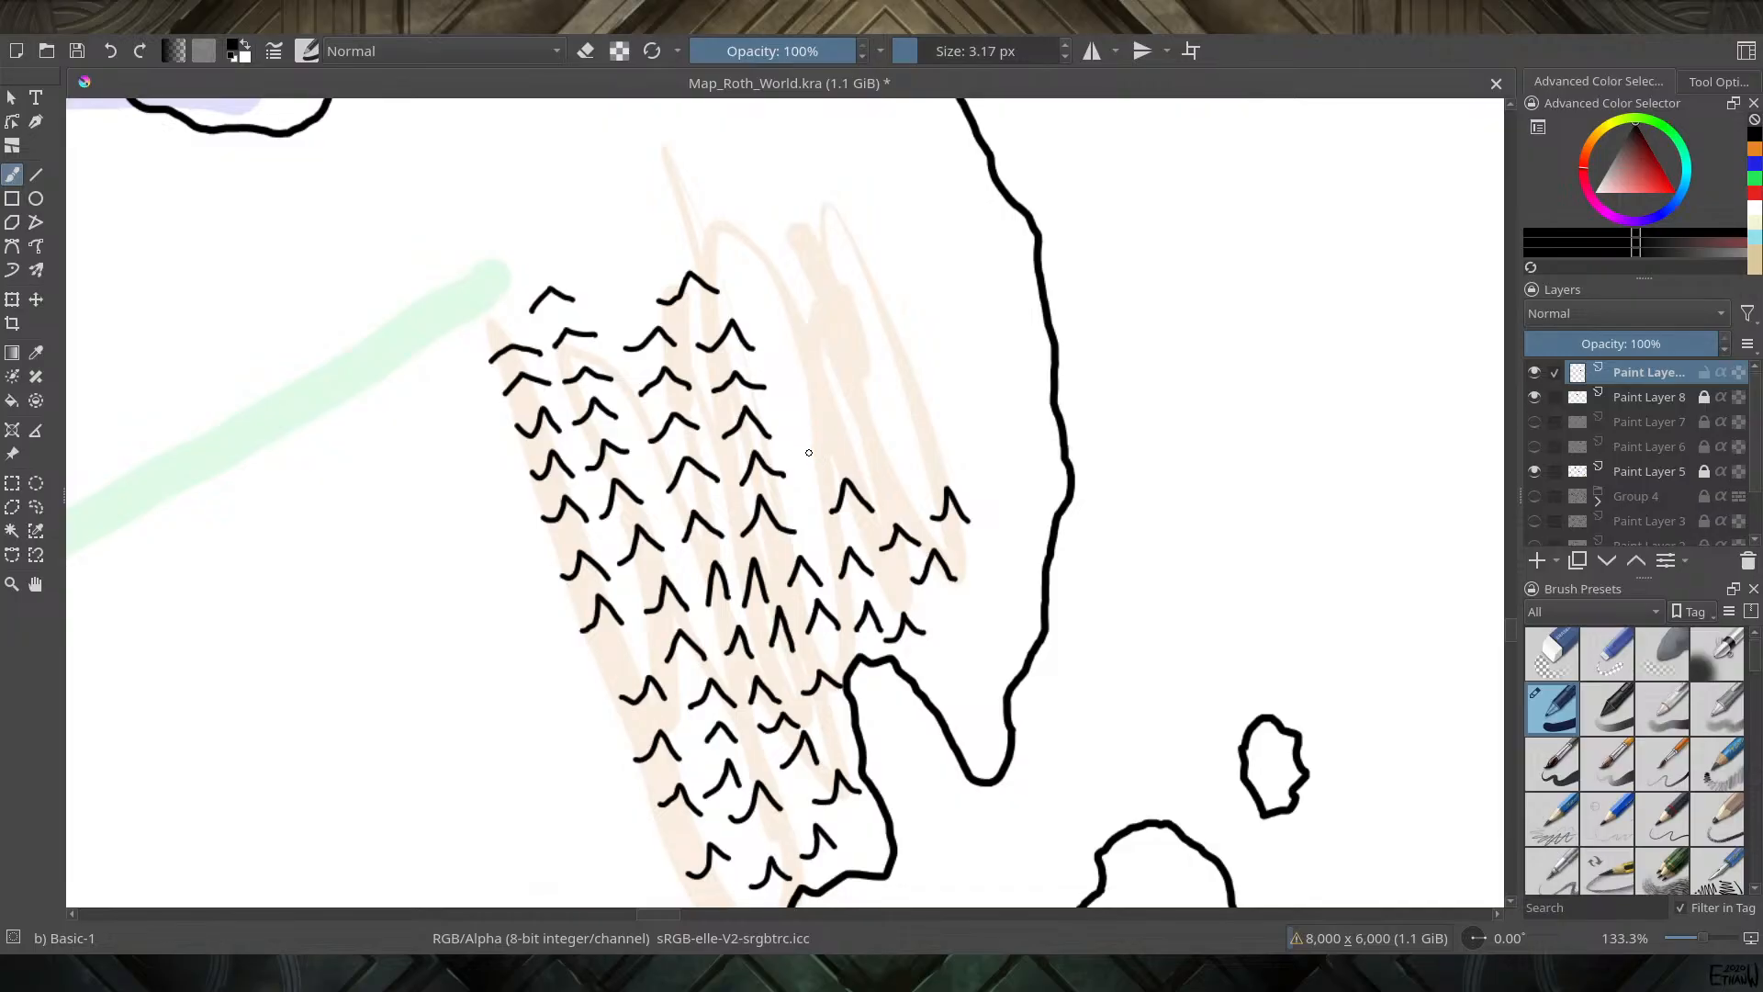
mouse_move(792, 493)
left_mouse_down()
mouse_move(836, 482)
mouse_move(795, 430)
mouse_move(810, 394)
mouse_move(836, 436)
left_mouse_up()
mouse_move(780, 369)
left_mouse_down()
mouse_move(798, 349)
mouse_move(831, 370)
mouse_move(788, 319)
mouse_move(827, 332)
mouse_move(770, 281)
mouse_move(801, 296)
left_mouse_up()
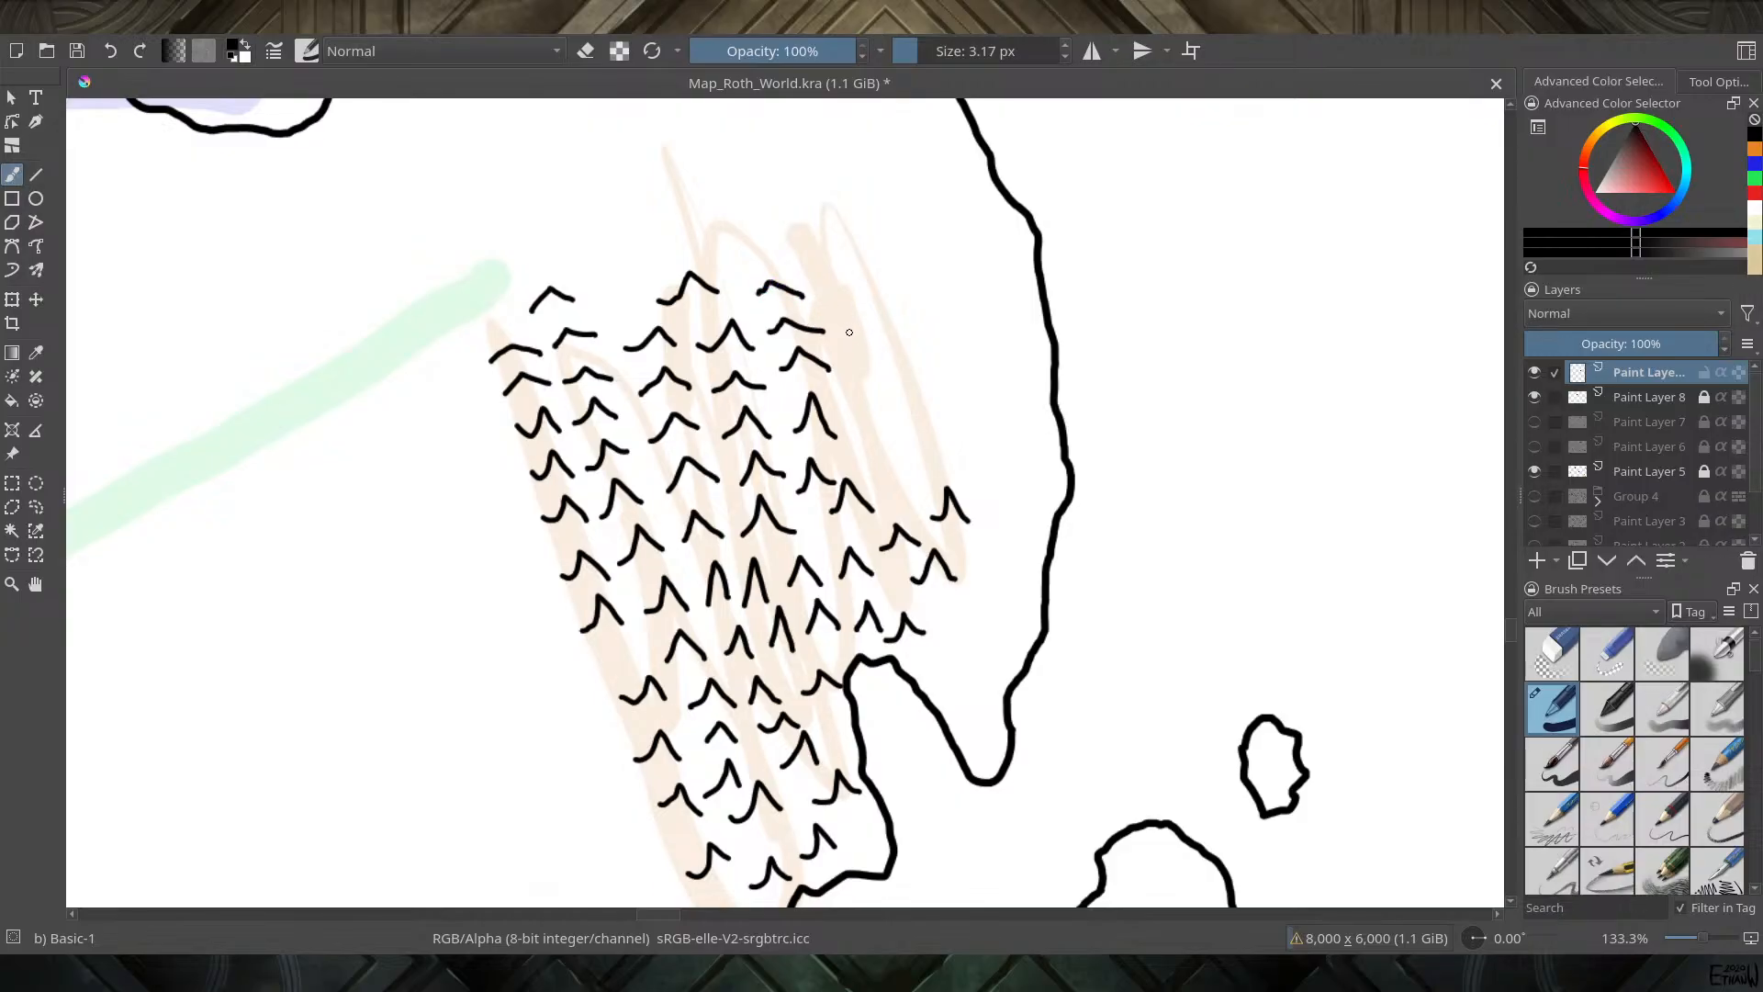
Add peaks over the eastern strokes of the scribbled guide, up to its northeastern tip
mouse_move(858, 448)
left_mouse_down()
mouse_move(877, 429)
mouse_move(904, 447)
left_mouse_up()
mouse_move(836, 388)
left_mouse_down()
mouse_move(843, 405)
mouse_move(851, 379)
mouse_move(868, 406)
left_mouse_up()
key("ctrl+z")
mouse_move(854, 346)
left_mouse_down()
mouse_move(864, 319)
mouse_move(875, 344)
left_mouse_up()
mouse_move(824, 292)
left_mouse_down()
mouse_move(842, 261)
mouse_move(868, 294)
mouse_move(801, 234)
mouse_move(829, 263)
left_mouse_up()
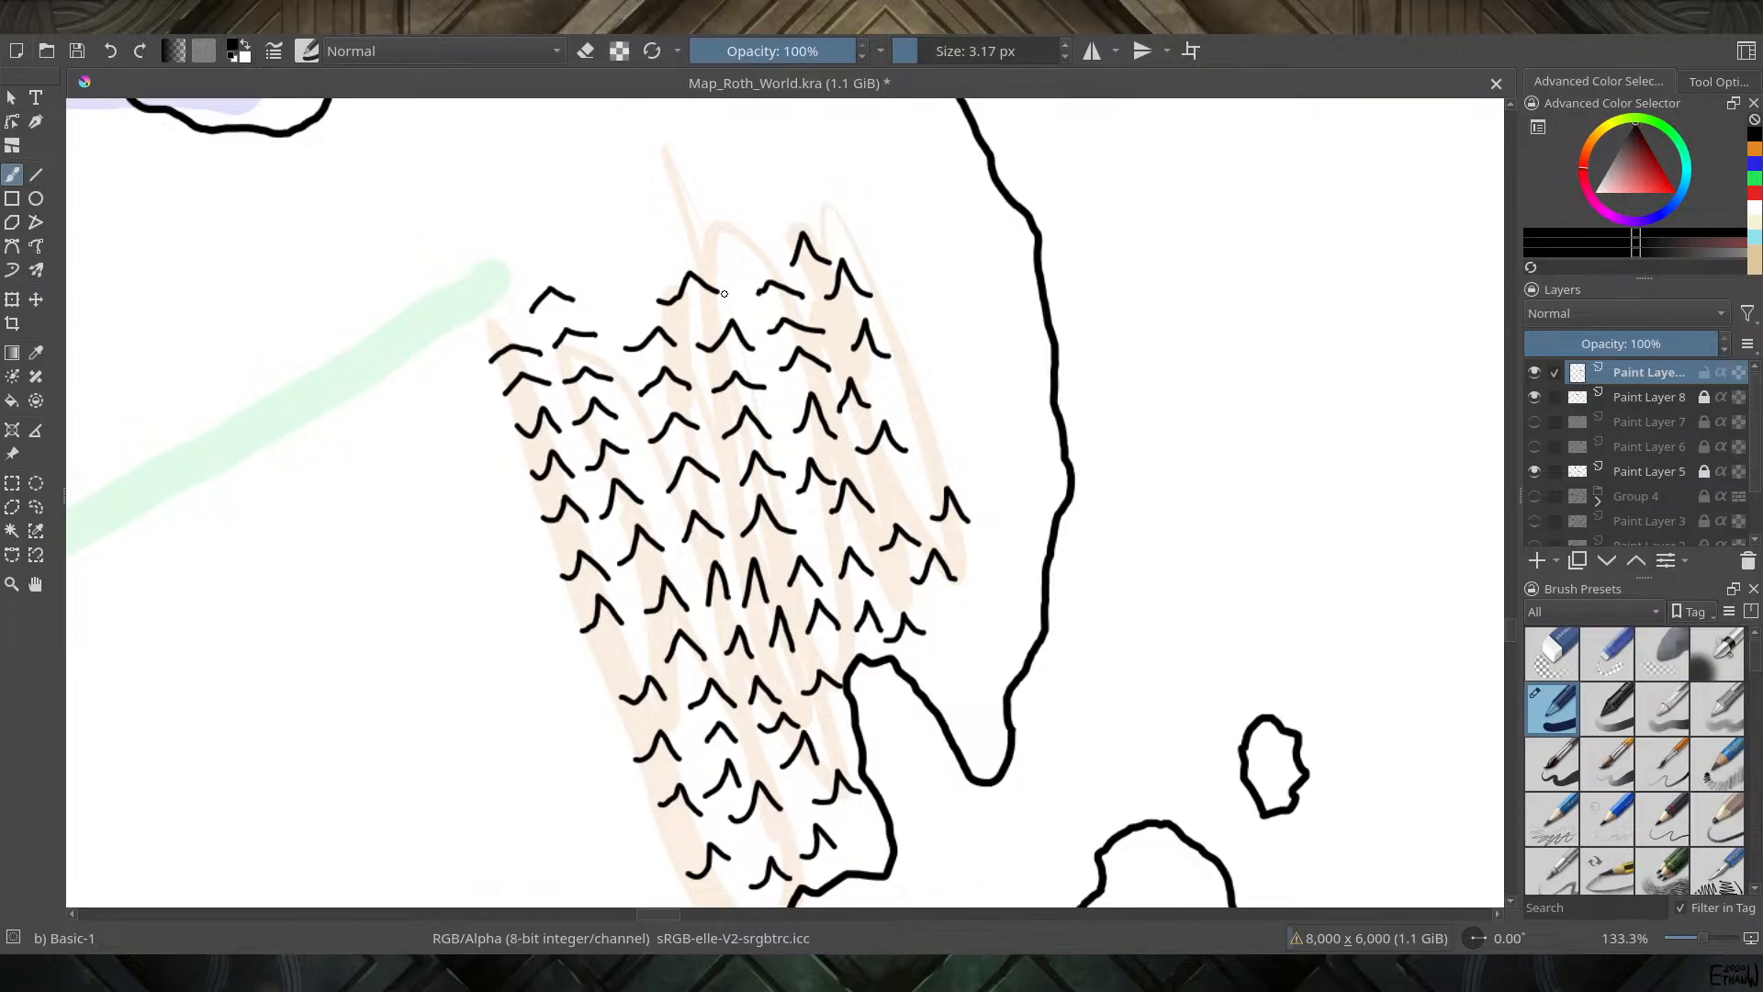
Undo the last northern peaks and draw a looser row along the cluster's northern edge, plus one filler peak near the eastern edge
mouse_move(731, 296)
left_mouse_down()
mouse_move(740, 259)
mouse_move(754, 296)
left_mouse_up()
key("ctrl+z")
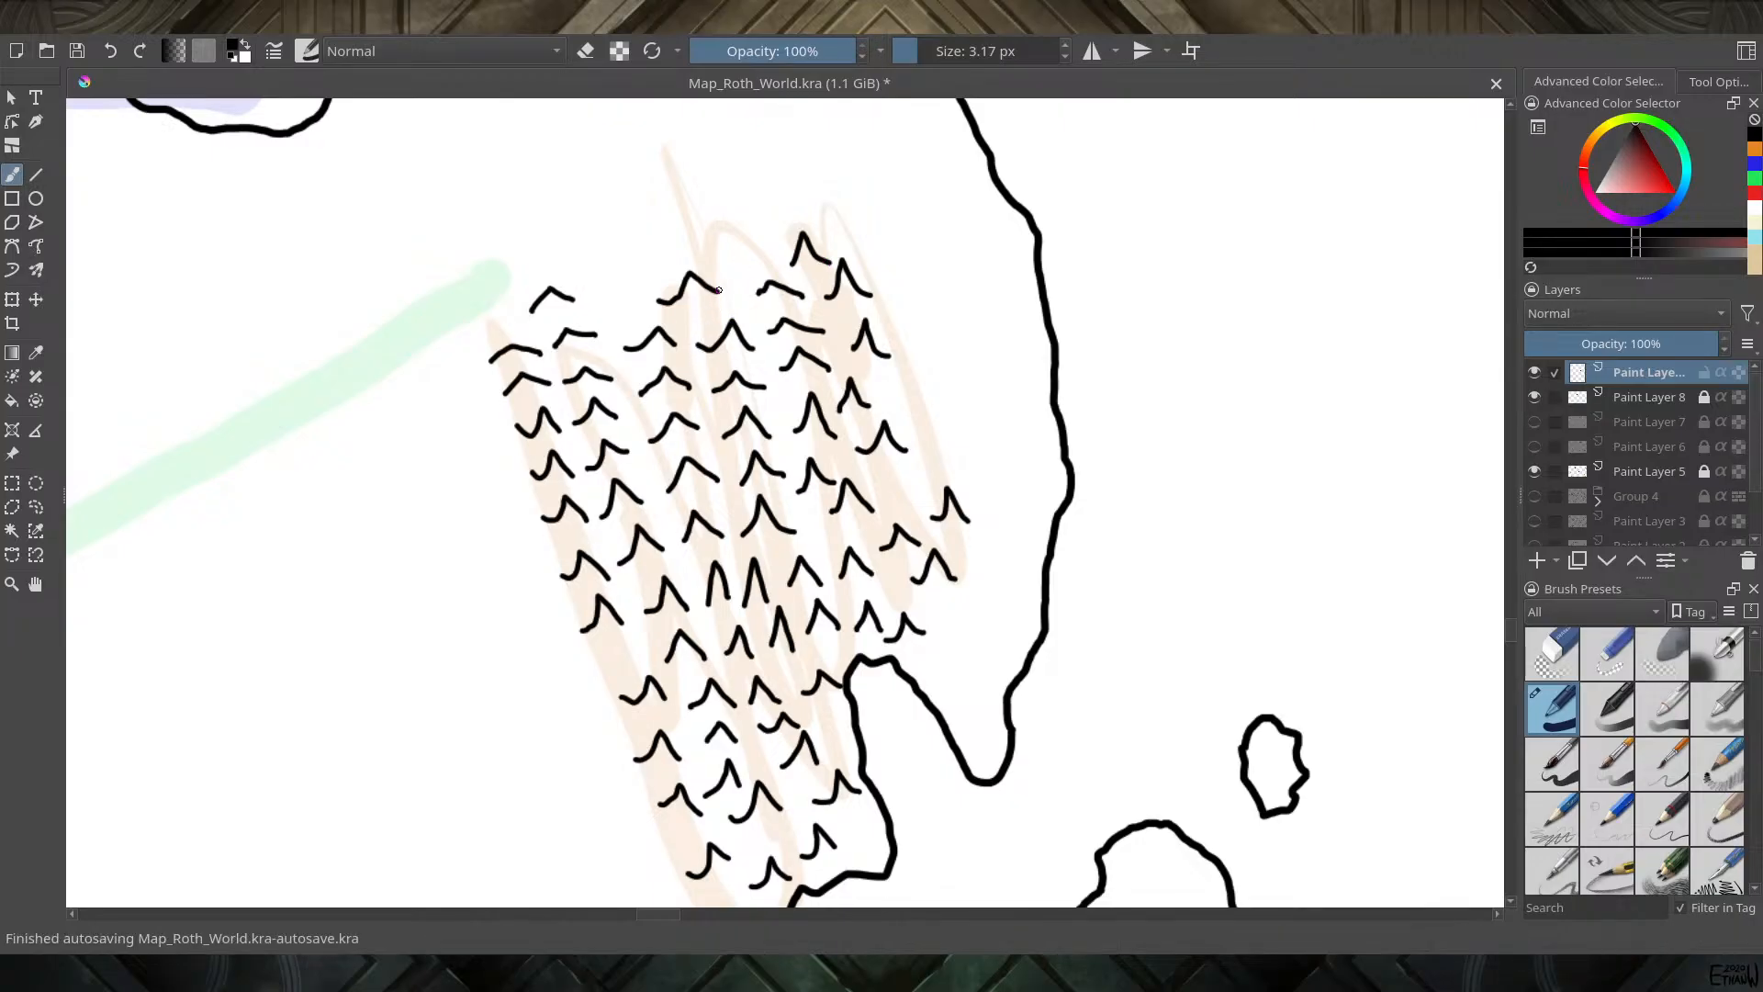
key("ctrl+z")
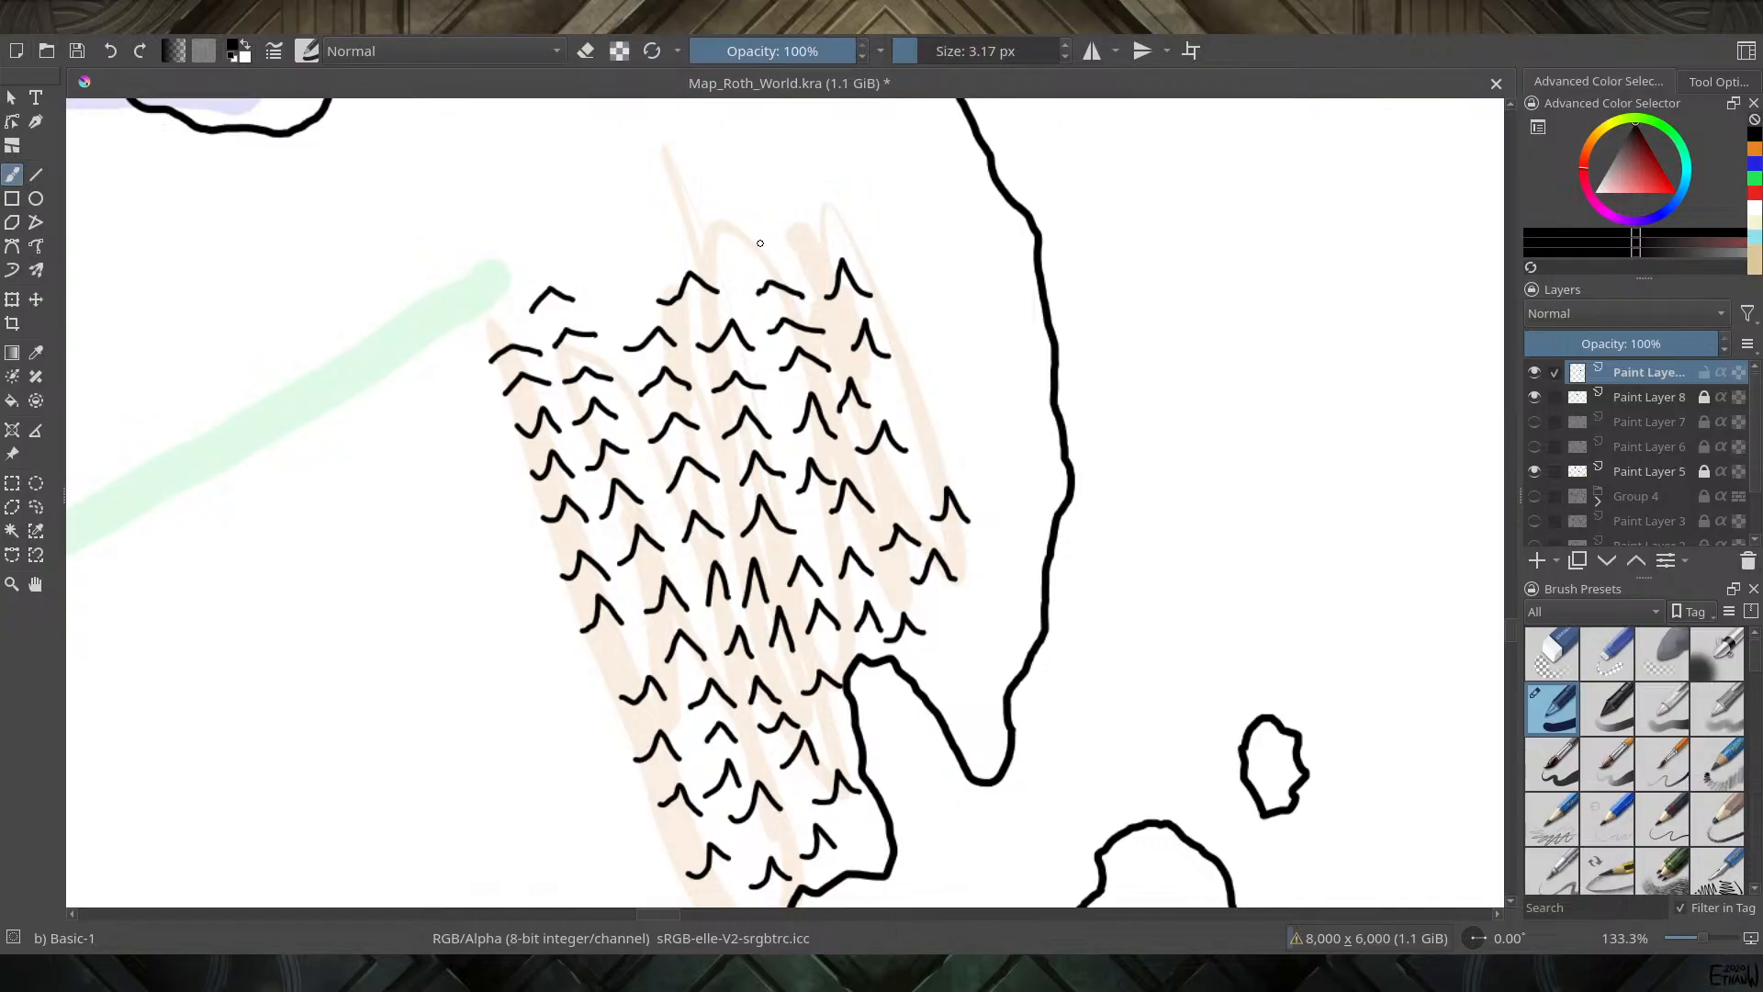
mouse_move(800, 236)
left_mouse_down()
mouse_move(831, 219)
mouse_move(855, 230)
left_mouse_up()
left_click_drag(724, 260, 767, 256)
mouse_move(606, 285)
left_mouse_down()
mouse_move(628, 269)
mouse_move(658, 282)
left_mouse_up()
mouse_move(889, 496)
left_mouse_down()
mouse_move(904, 473)
mouse_move(921, 489)
left_mouse_up()
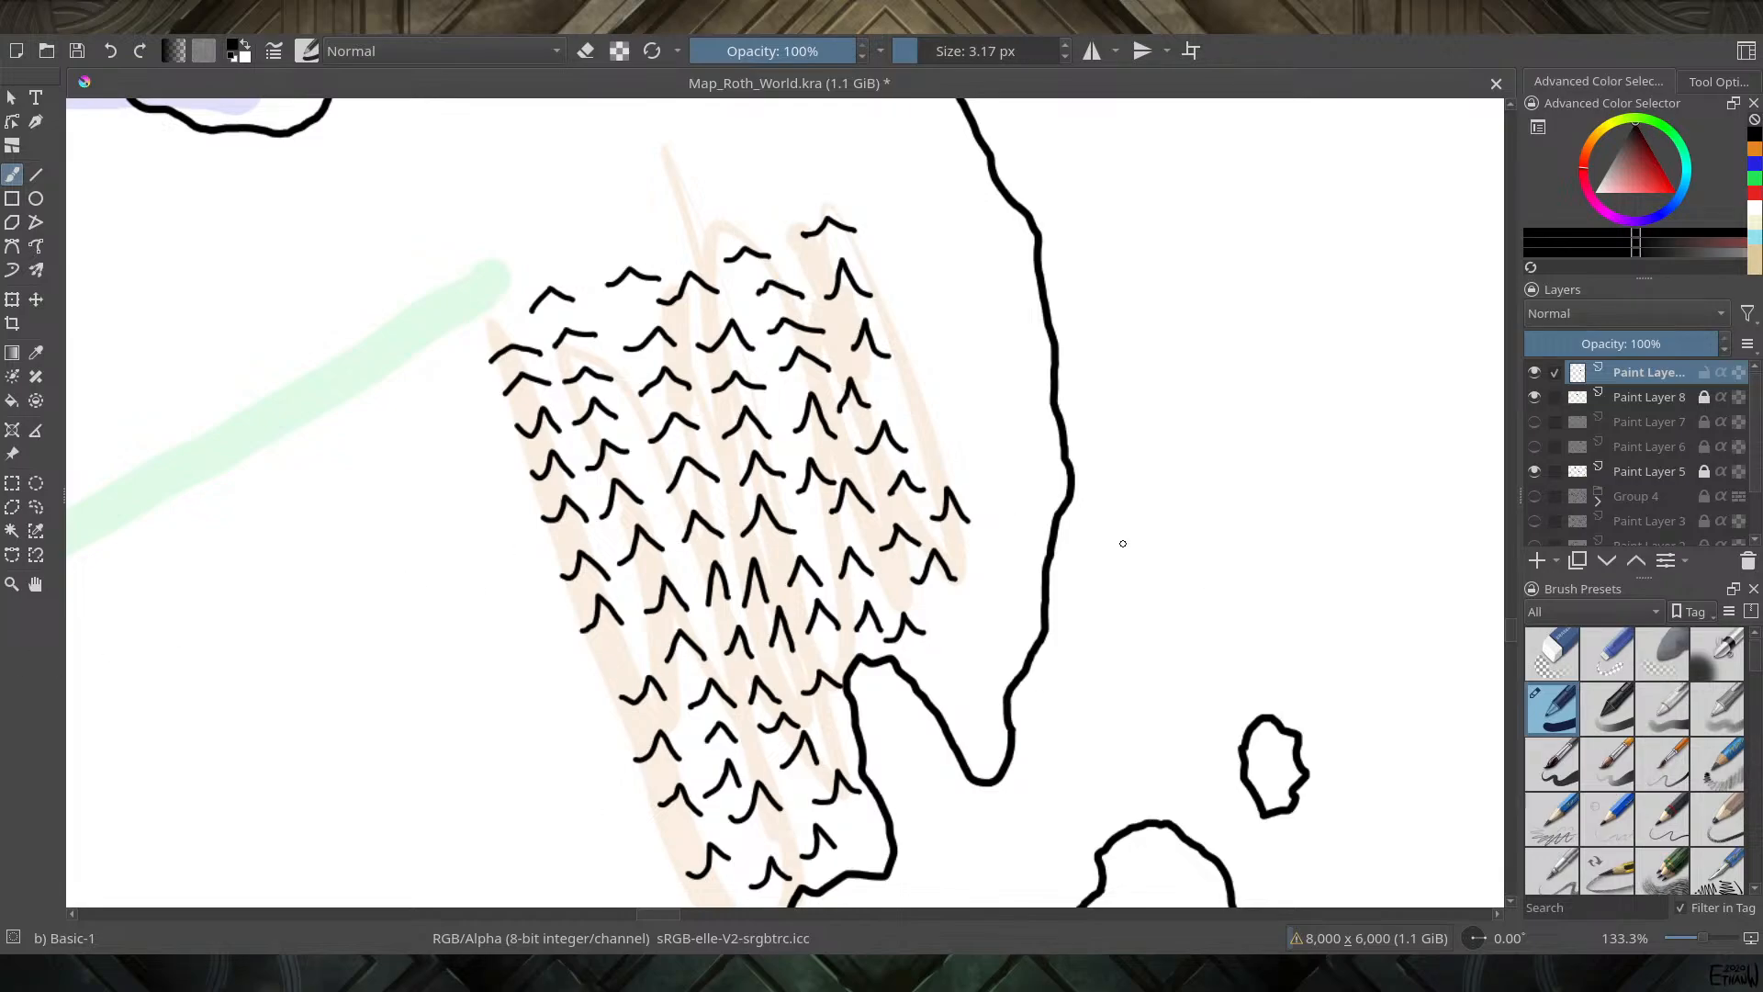
Check the cluster with Paint Layer 5 hidden, show the layer again, and erase all peaks above the inlet with a 103.58 px eraser
left_click(1536, 472)
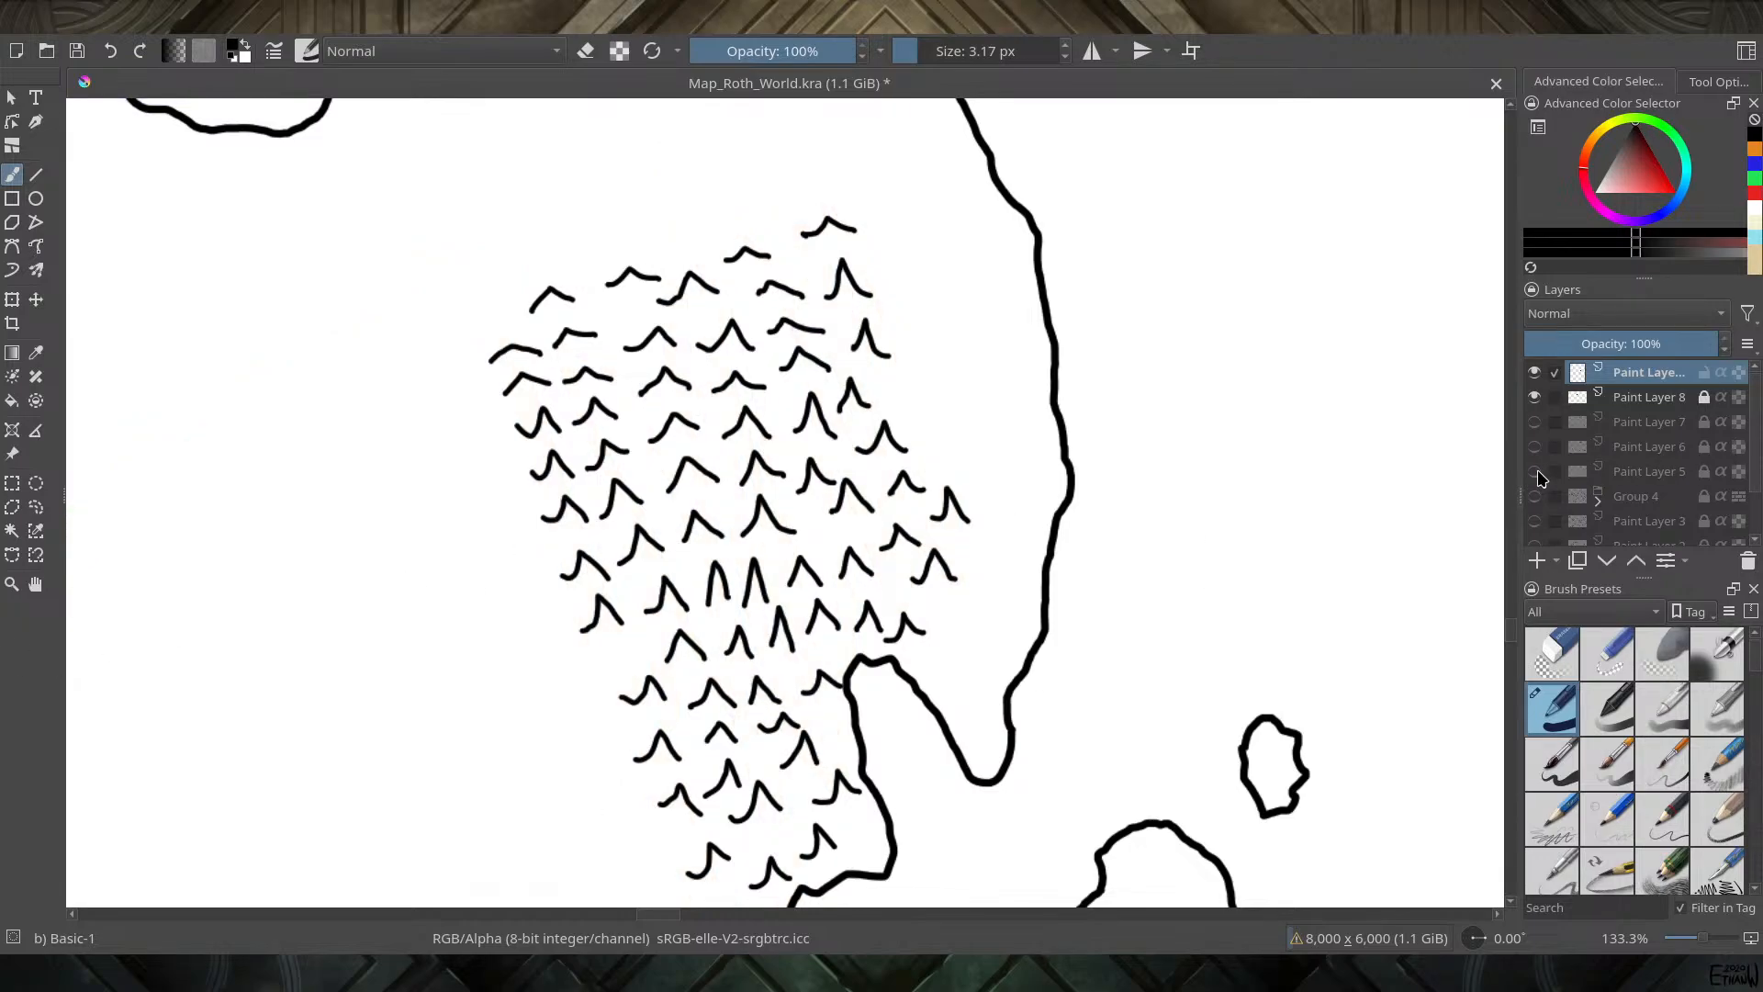
left_click(1537, 472)
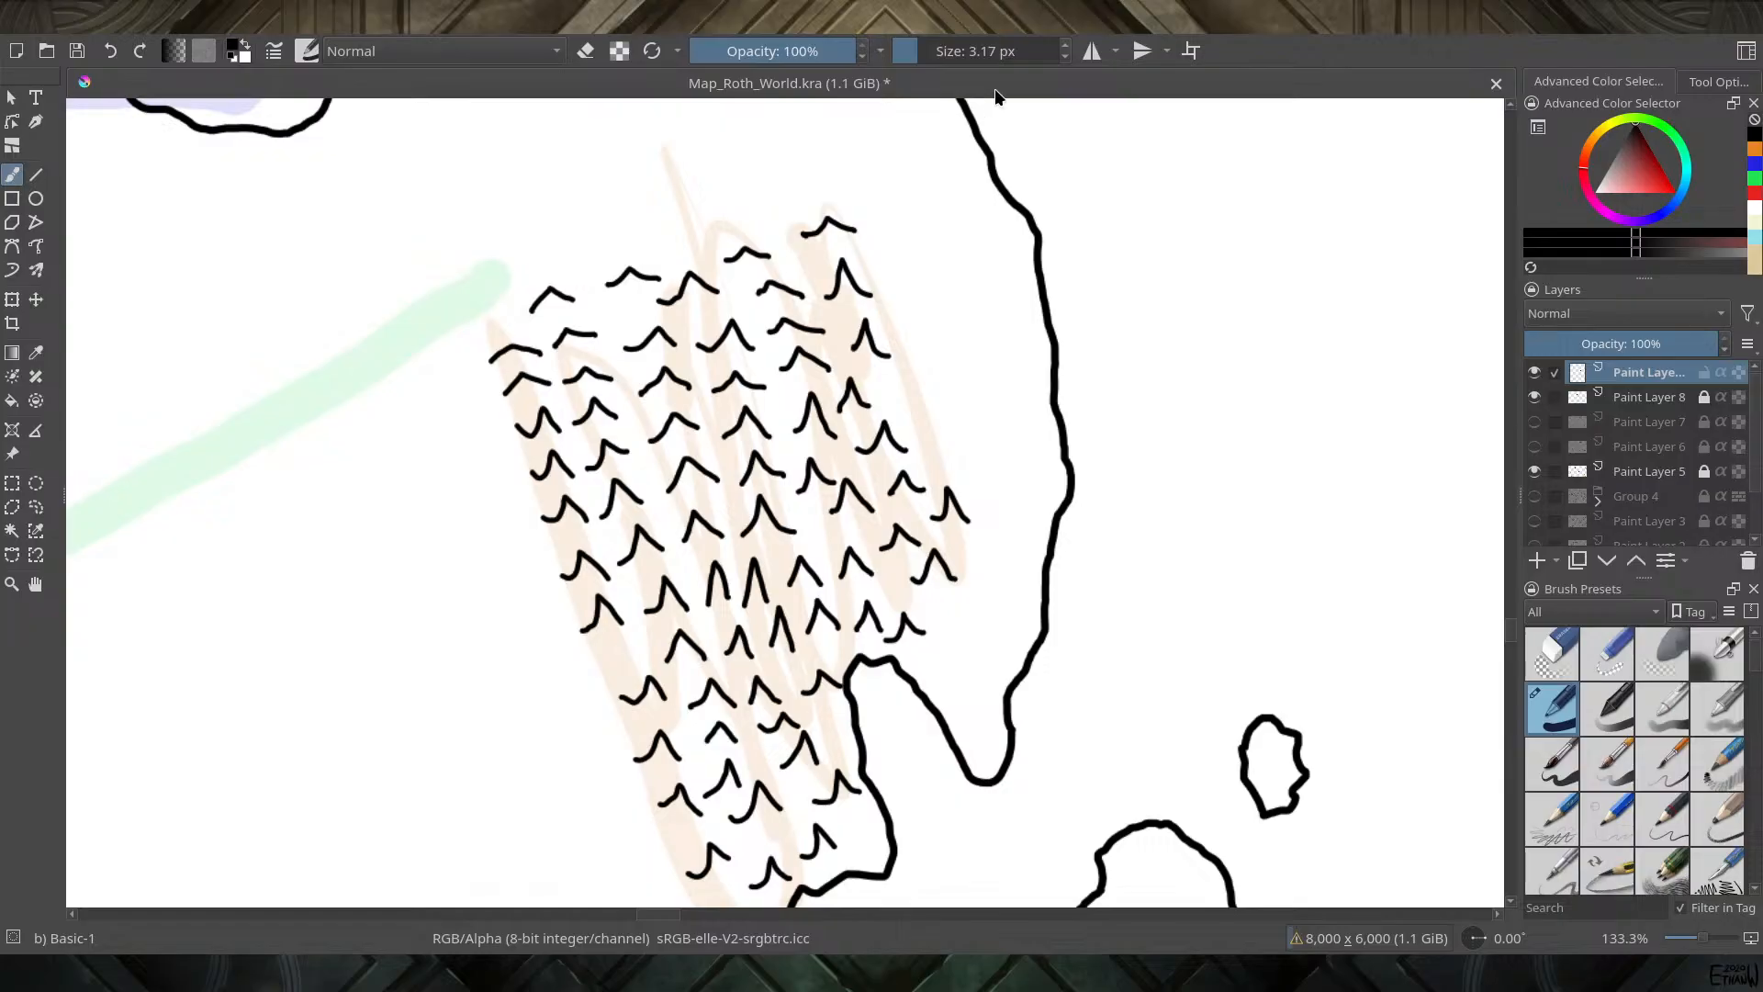
left_click(1038, 51)
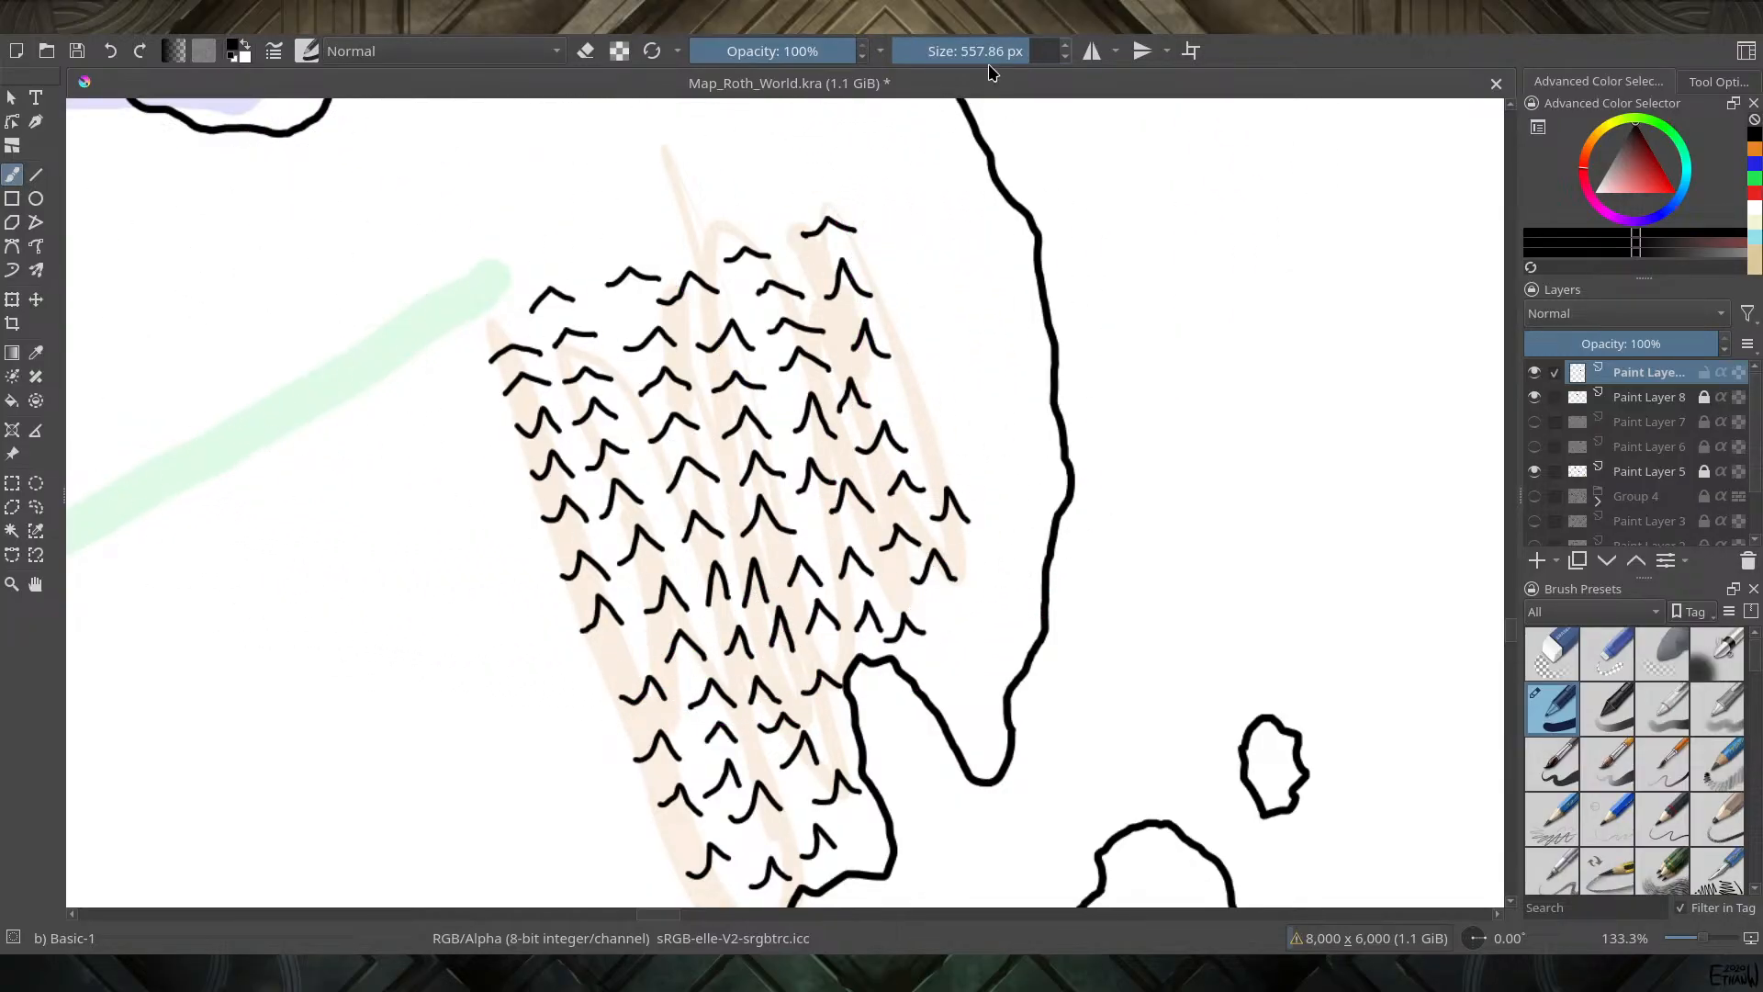
left_click(965, 51)
key("e")
mouse_move(702, 325)
left_mouse_down()
mouse_move(839, 227)
mouse_move(670, 316)
mouse_move(604, 301)
mouse_move(468, 366)
mouse_move(592, 377)
mouse_move(563, 429)
mouse_move(577, 524)
mouse_move(611, 540)
mouse_move(893, 508)
mouse_move(937, 557)
mouse_move(915, 525)
mouse_move(592, 576)
mouse_move(830, 597)
mouse_move(904, 580)
mouse_move(673, 603)
mouse_move(591, 557)
mouse_move(710, 596)
left_mouse_up()
key("e")
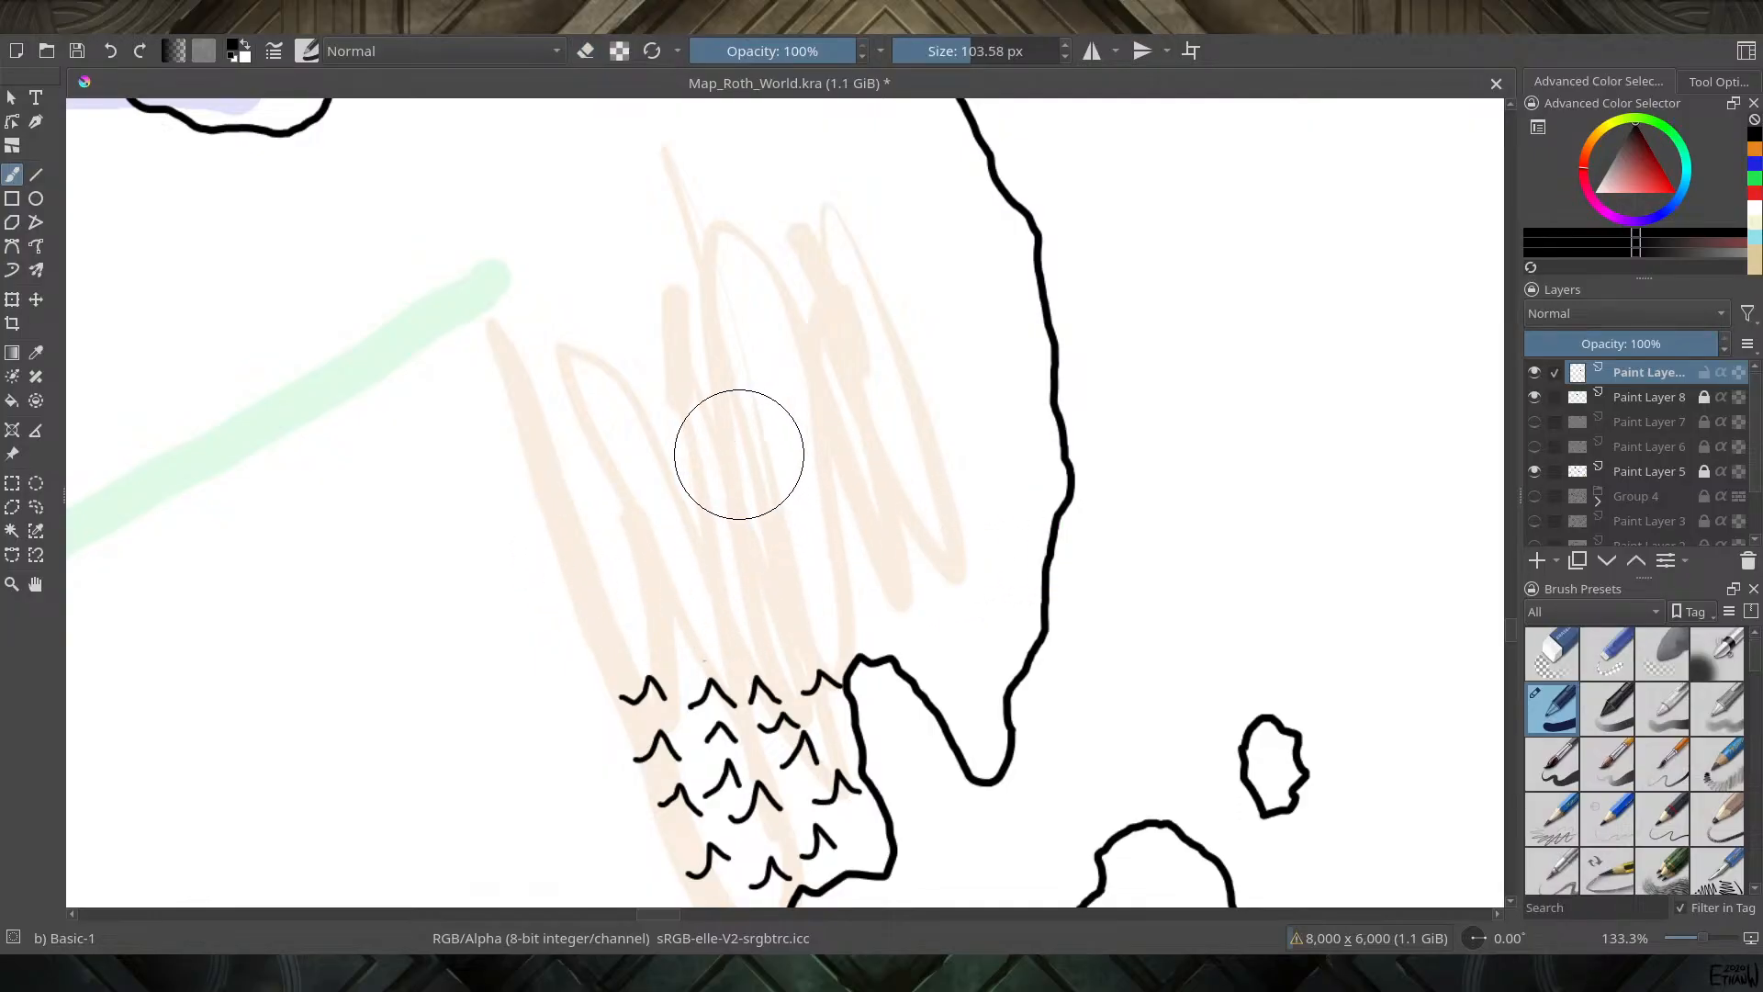
Set the brush size to 3.03 px, undoing the test peak drawn at 5.03 px
left_click(920, 54)
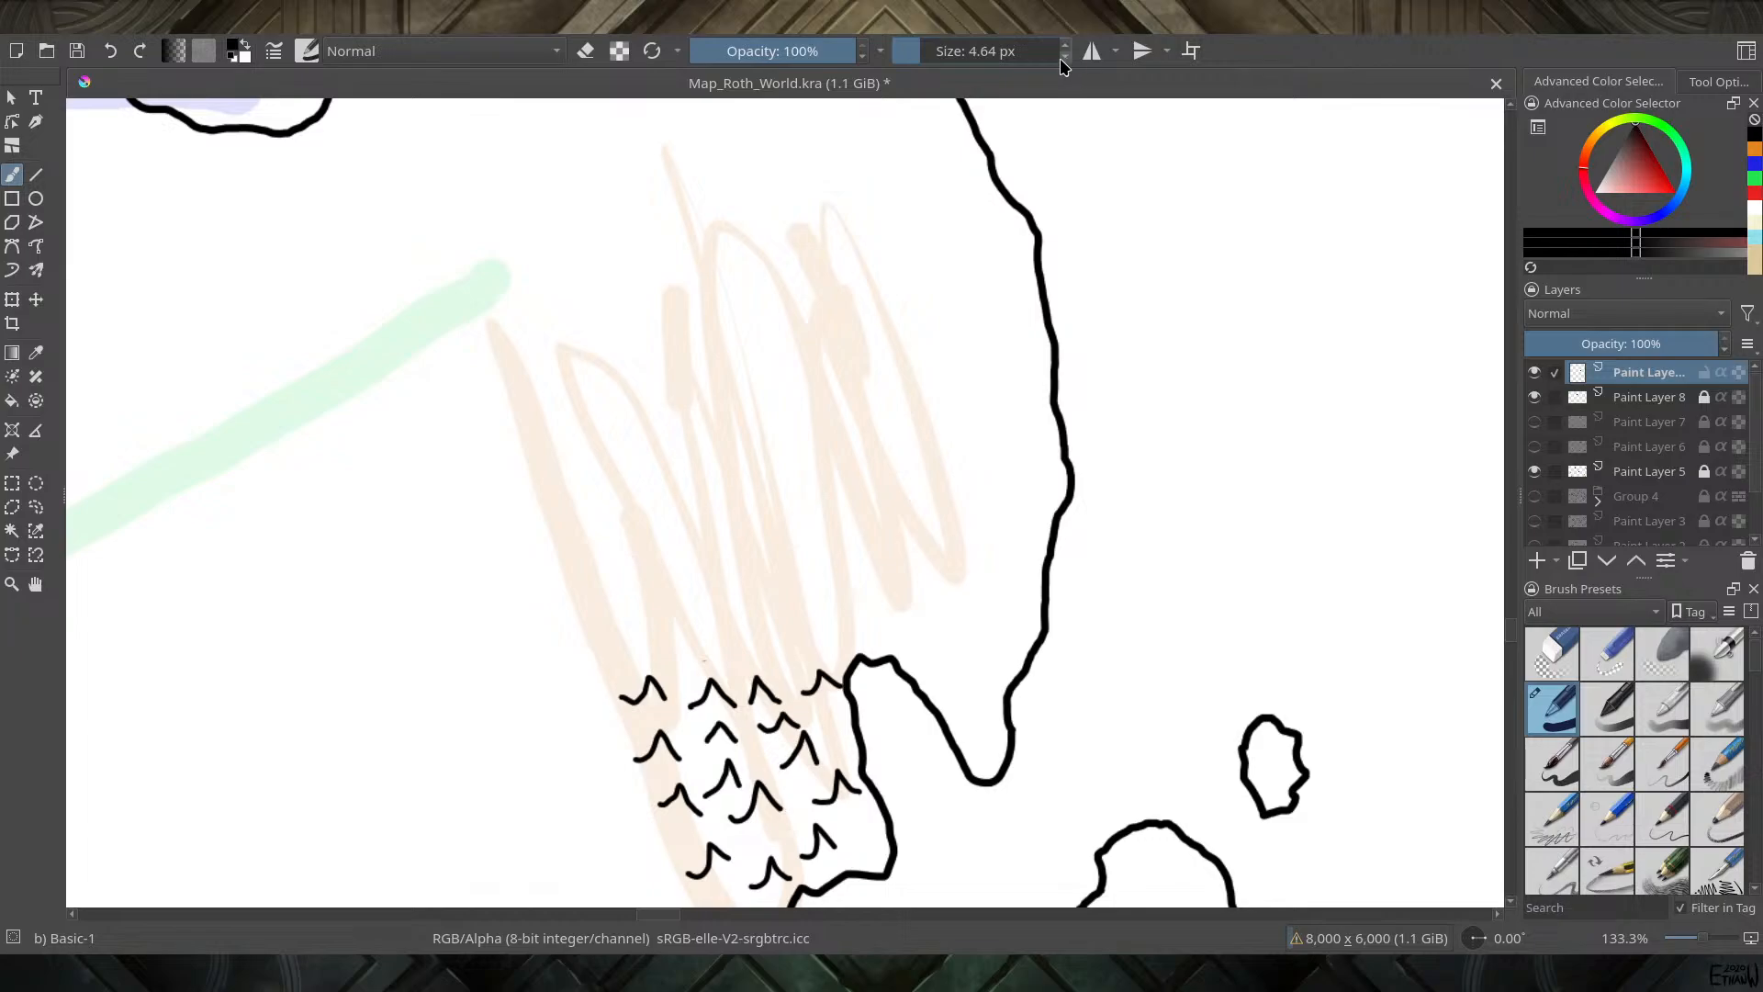
left_click(980, 51)
left_click(909, 50)
left_click_drag(909, 50, 920, 52)
mouse_move(715, 575)
left_mouse_down()
mouse_move(727, 549)
mouse_move(745, 575)
left_mouse_up()
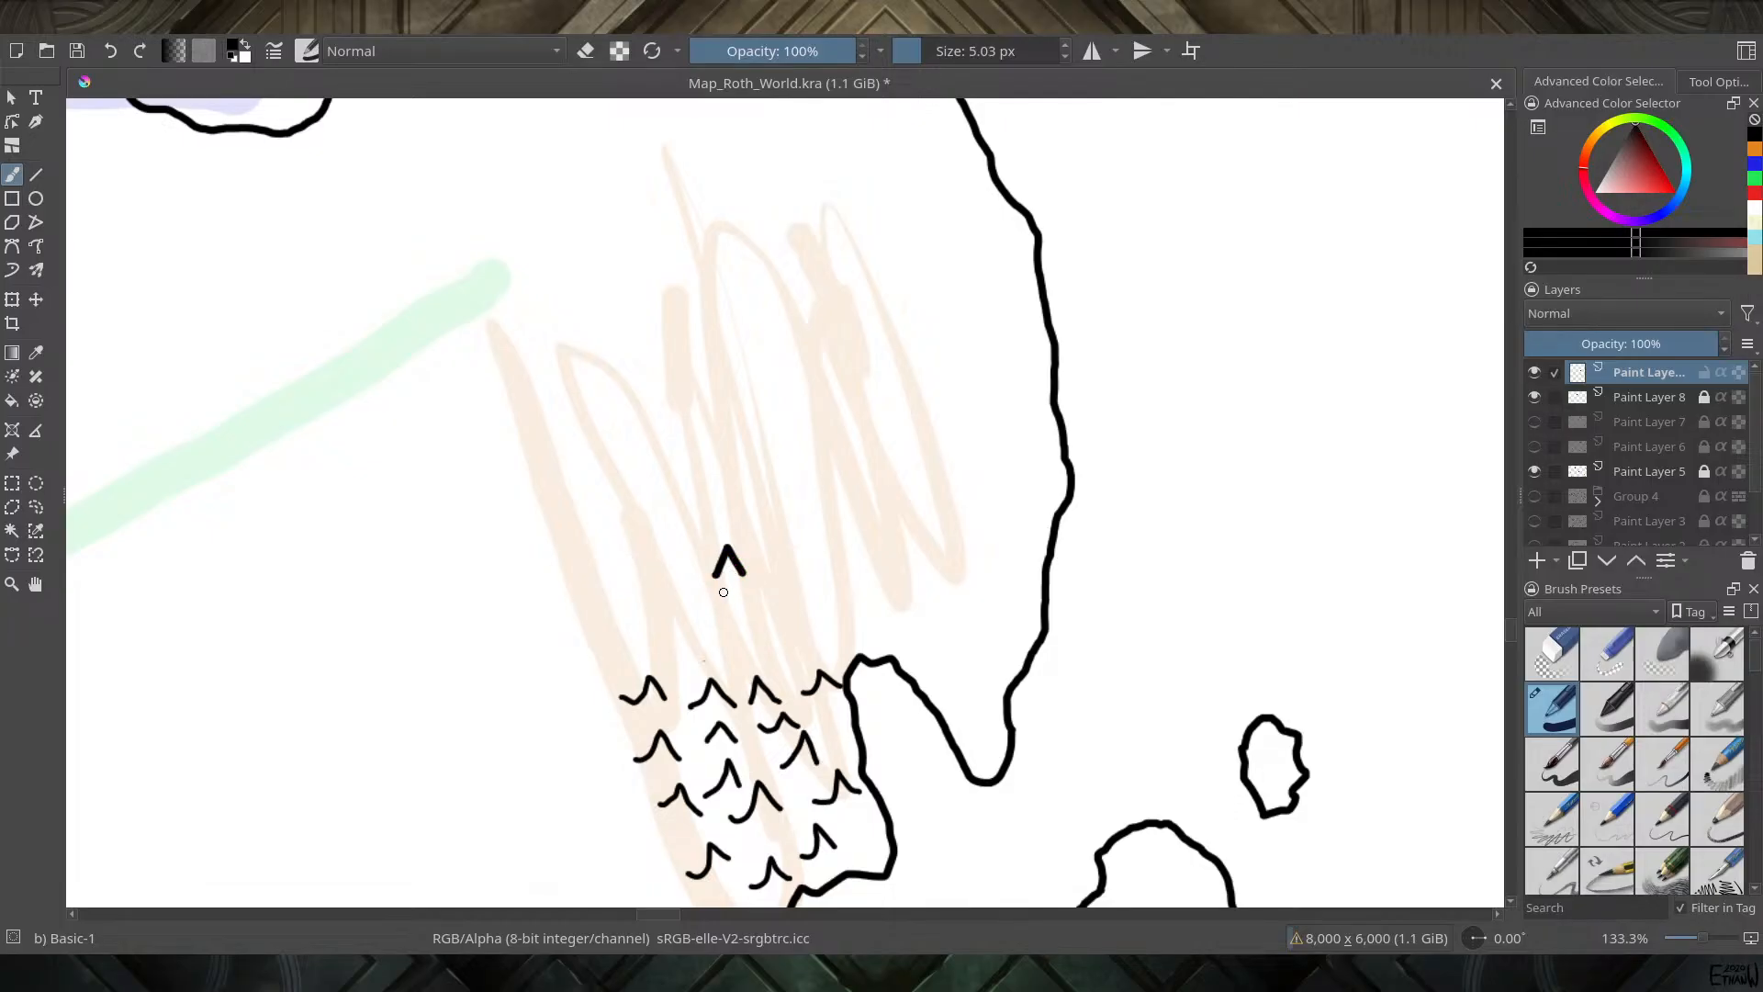
key("ctrl+z")
left_click(1065, 58)
left_click(1065, 58)
Redraw irregular peaks just above the remaining rows and a small group at the southeastern end of the guide's eastern strokes
mouse_move(707, 628)
left_mouse_down()
mouse_move(724, 604)
mouse_move(742, 624)
left_mouse_up()
mouse_move(672, 668)
left_mouse_down()
mouse_move(685, 644)
mouse_move(697, 666)
mouse_move(790, 630)
mouse_move(809, 651)
mouse_move(749, 638)
mouse_move(764, 659)
mouse_move(763, 576)
mouse_move(776, 609)
mouse_move(815, 584)
mouse_move(874, 632)
left_mouse_up()
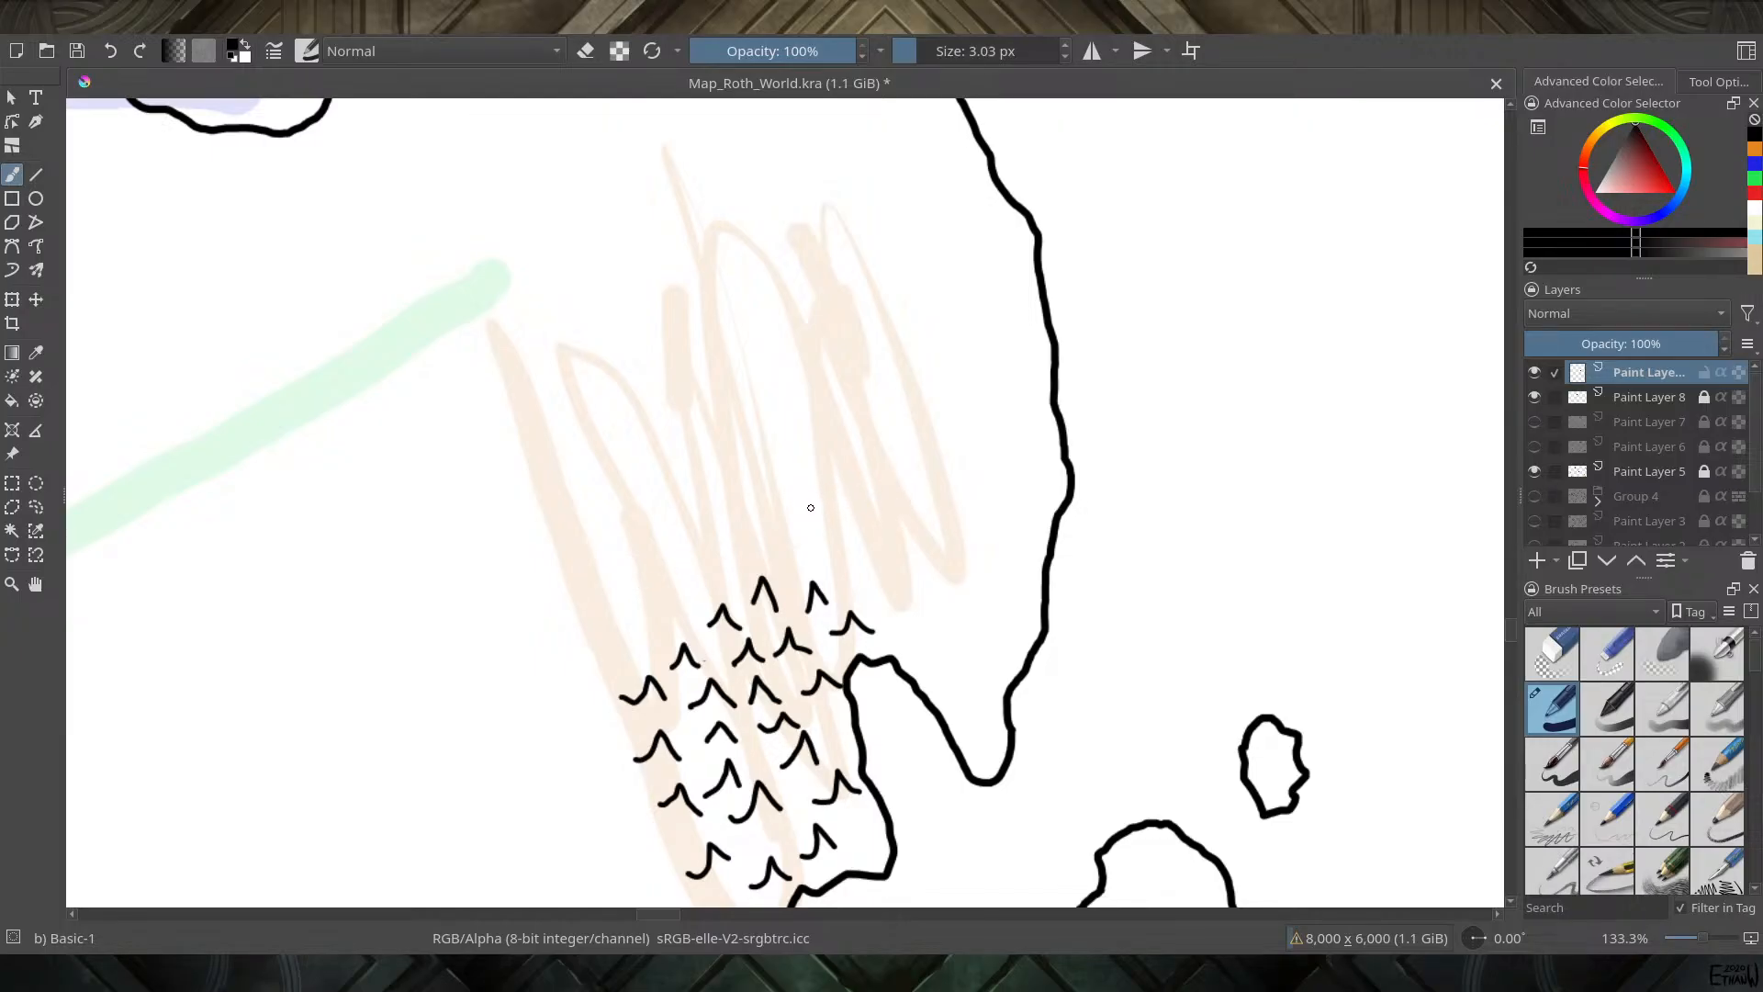
mouse_move(811, 520)
left_mouse_down()
mouse_move(875, 524)
mouse_move(881, 504)
mouse_move(935, 561)
left_mouse_up()
mouse_move(840, 476)
left_mouse_down()
mouse_move(882, 476)
mouse_move(922, 469)
mouse_move(942, 490)
mouse_move(933, 531)
mouse_move(945, 513)
mouse_move(975, 538)
left_mouse_up()
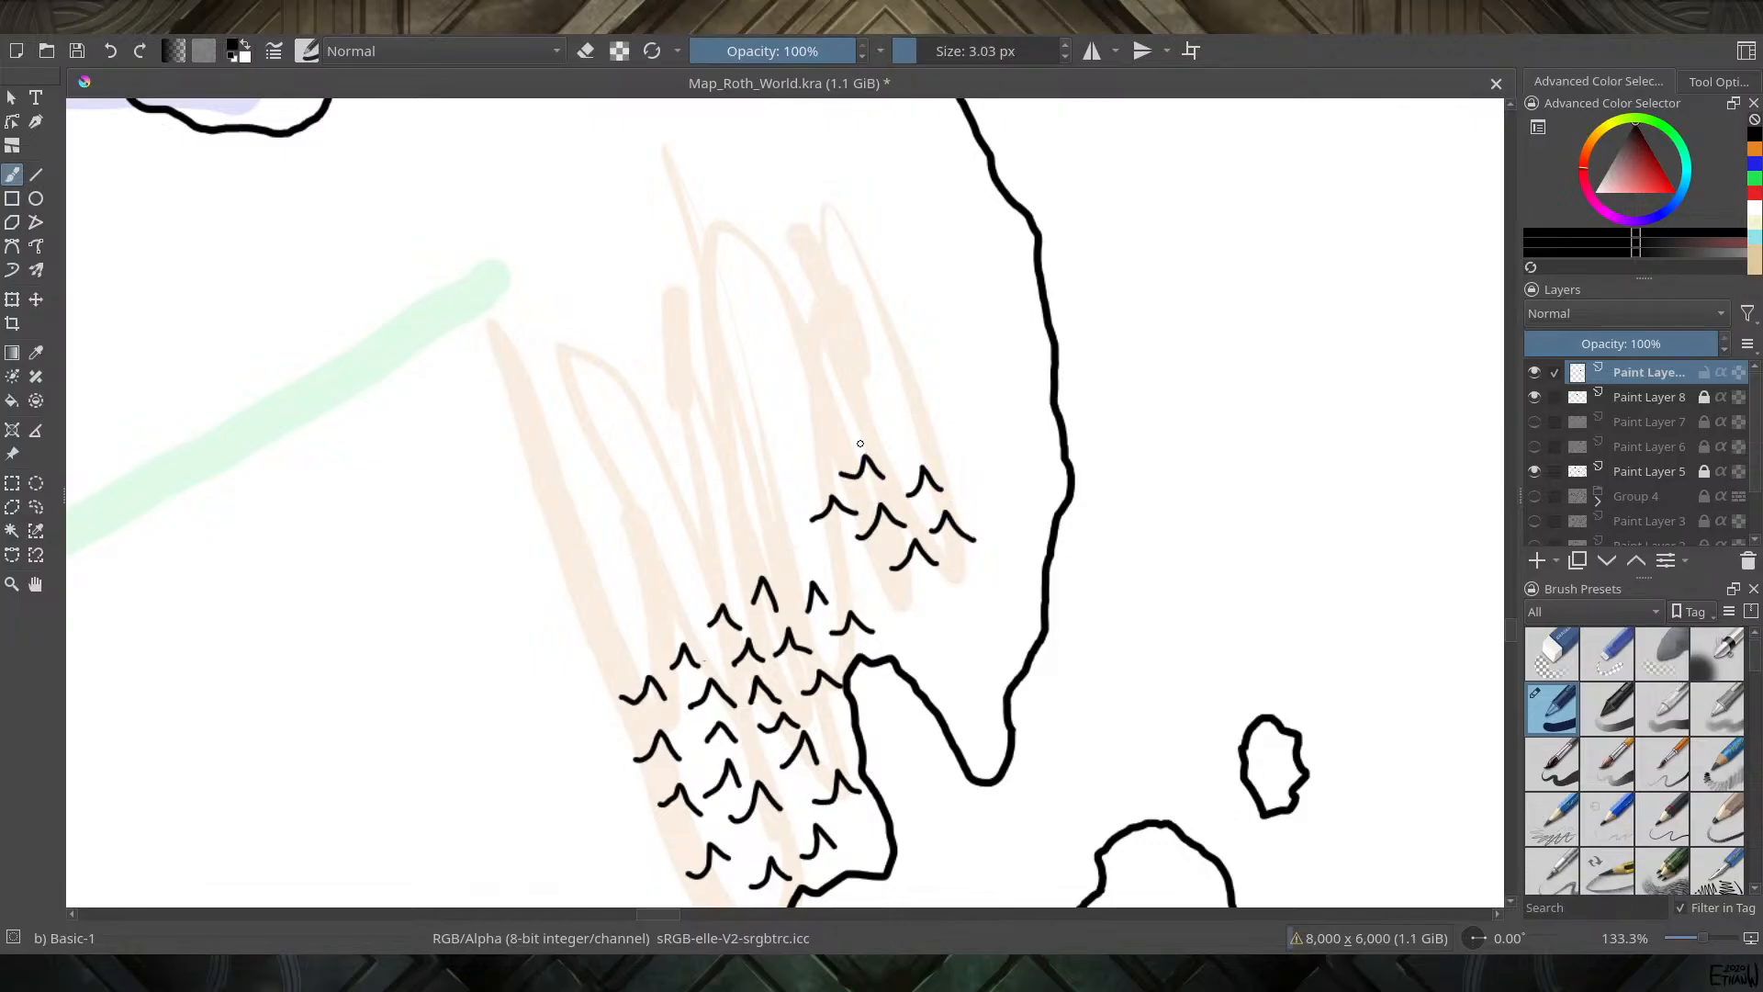
Extend the eastern group northward with staggered pairs of peaks along the guide's eastern strokes
mouse_move(815, 415)
left_mouse_down()
mouse_move(826, 428)
mouse_move(845, 411)
mouse_move(862, 435)
mouse_move(898, 395)
mouse_move(918, 416)
left_mouse_up()
key("ctrl+z")
mouse_move(810, 390)
left_mouse_down()
mouse_move(836, 352)
mouse_move(861, 391)
mouse_move(881, 340)
mouse_move(906, 369)
left_mouse_up()
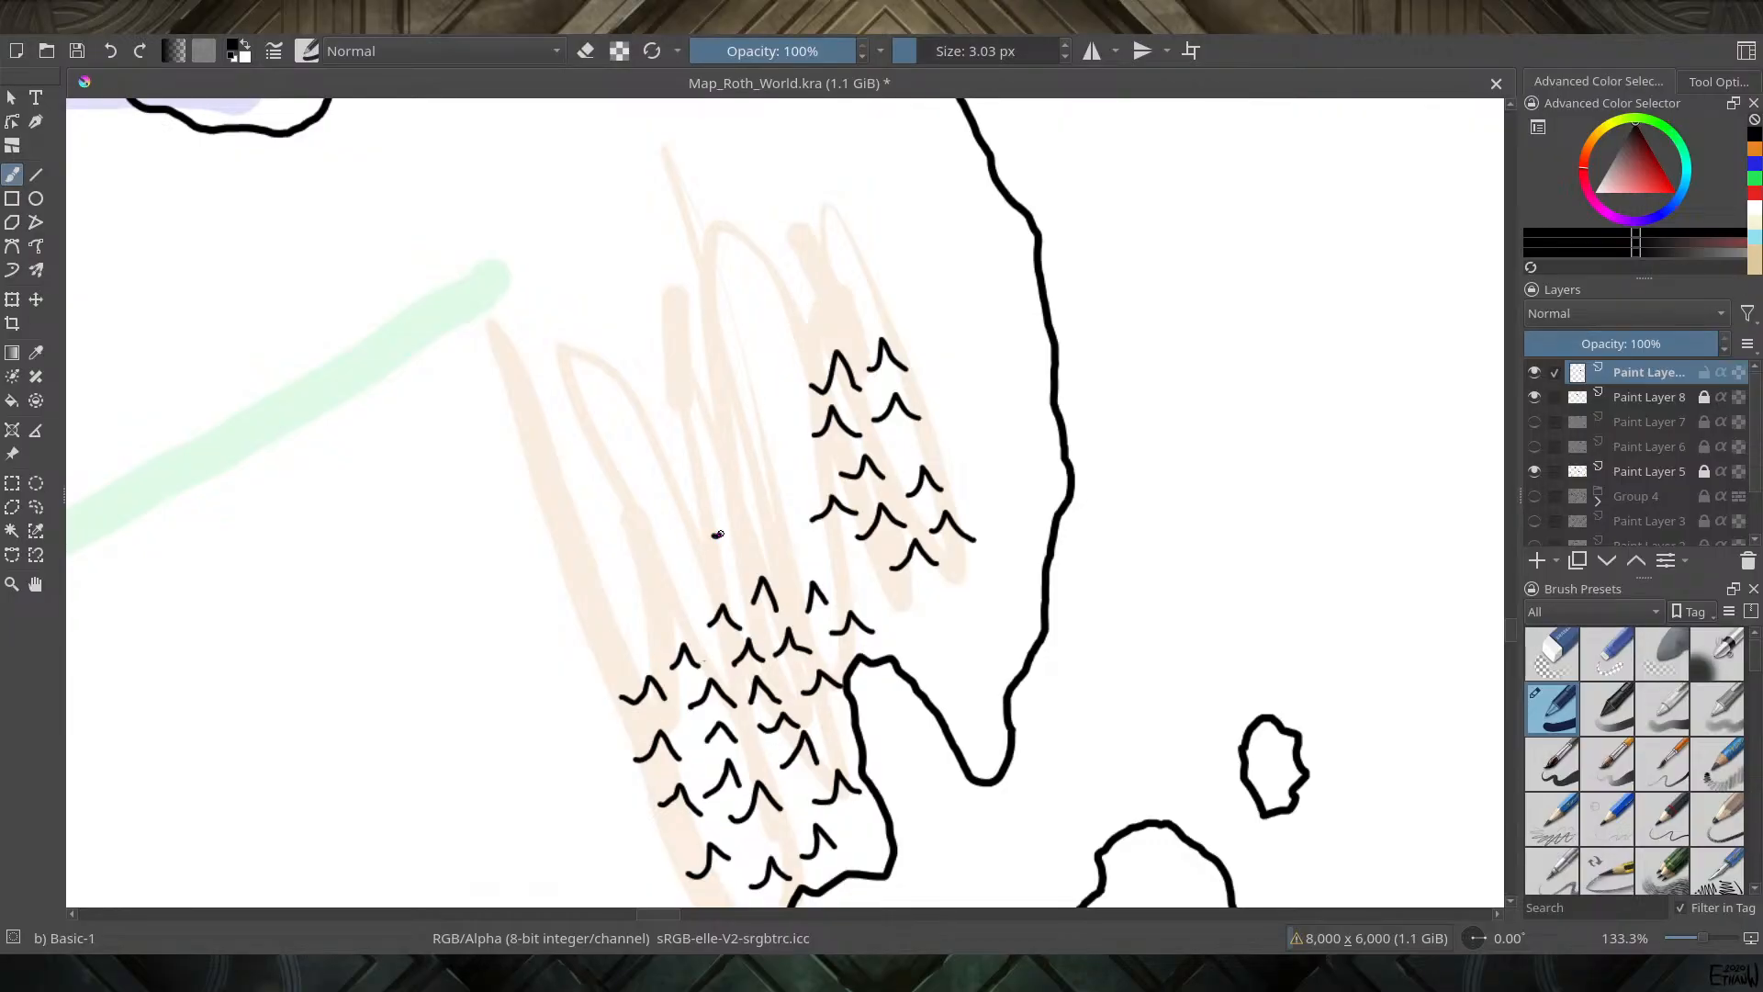
Add a diagonal row of peaks above the southern cluster, from the central strokes down to the guide's western edge
mouse_move(708, 535)
left_mouse_down()
mouse_move(727, 515)
mouse_move(754, 533)
left_mouse_up()
mouse_move(674, 577)
left_mouse_down()
mouse_move(690, 553)
mouse_move(711, 563)
left_mouse_up()
mouse_move(649, 620)
left_mouse_down()
mouse_move(669, 598)
mouse_move(689, 606)
left_mouse_up()
mouse_move(596, 639)
left_mouse_down()
mouse_move(618, 611)
mouse_move(645, 633)
left_mouse_up()
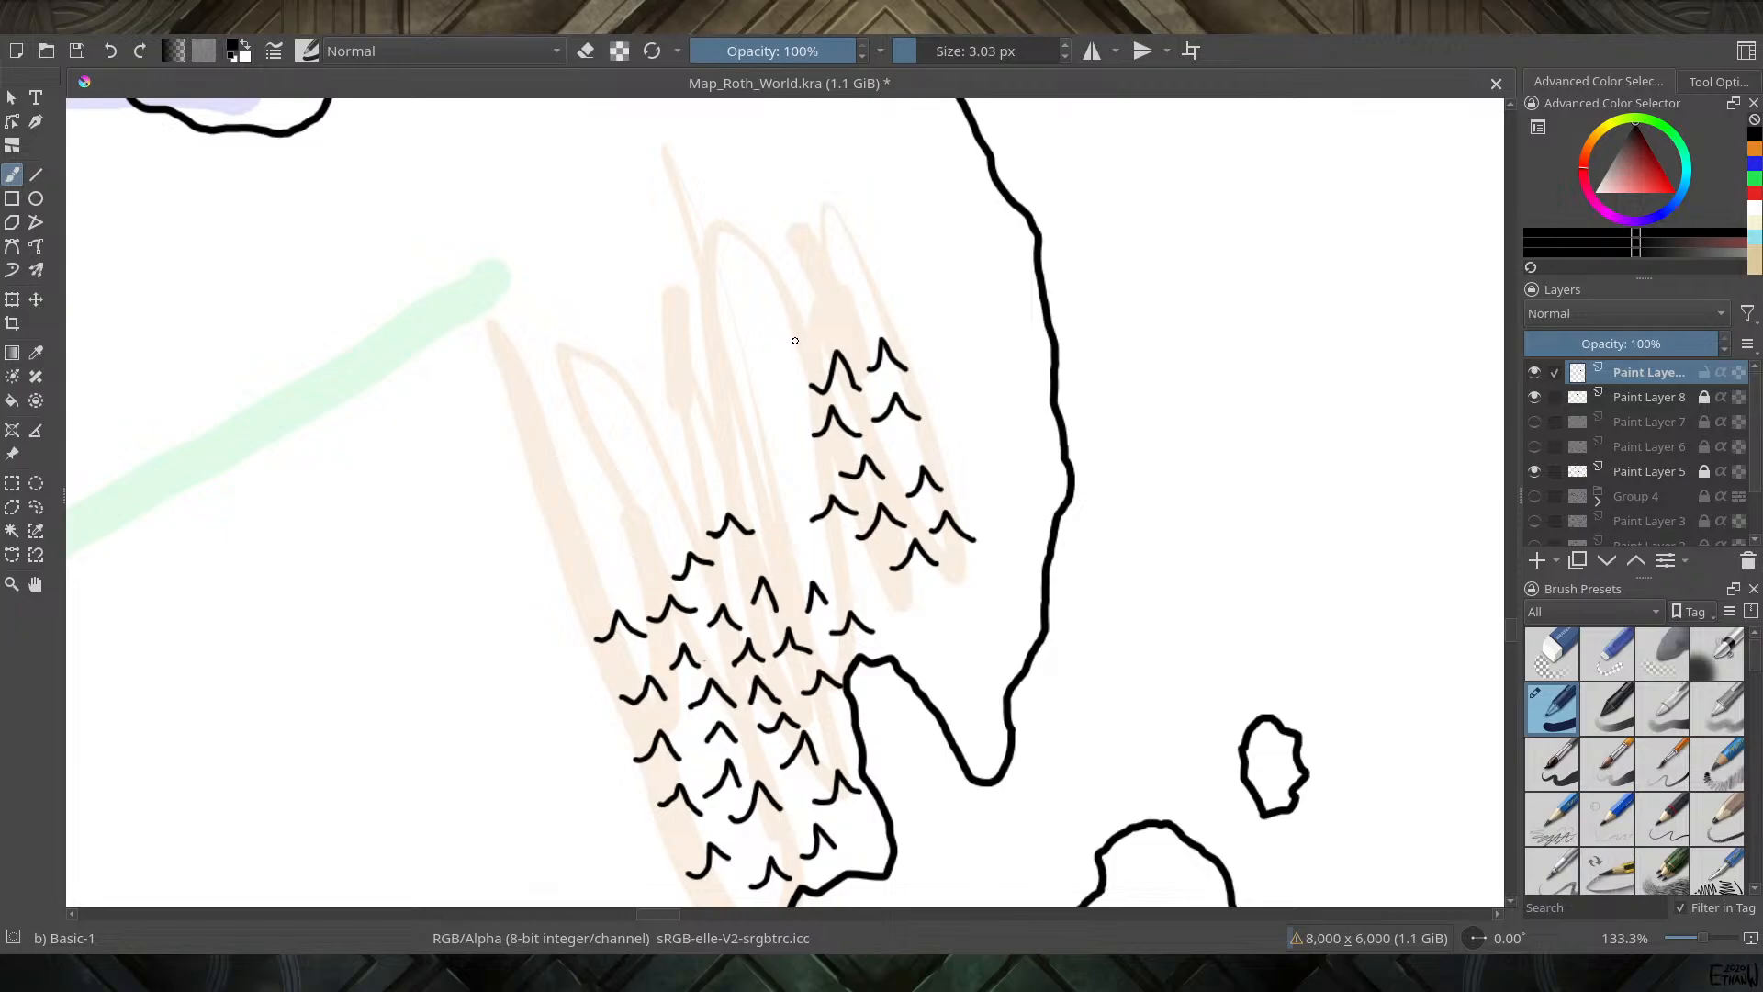
Finish the eastern column of peaks up to the guide's northeastern tip and add two peaks on the central strokes
mouse_move(792, 342)
left_mouse_down()
mouse_move(841, 327)
mouse_move(871, 300)
mouse_move(897, 314)
mouse_move(824, 286)
mouse_move(877, 273)
left_mouse_up()
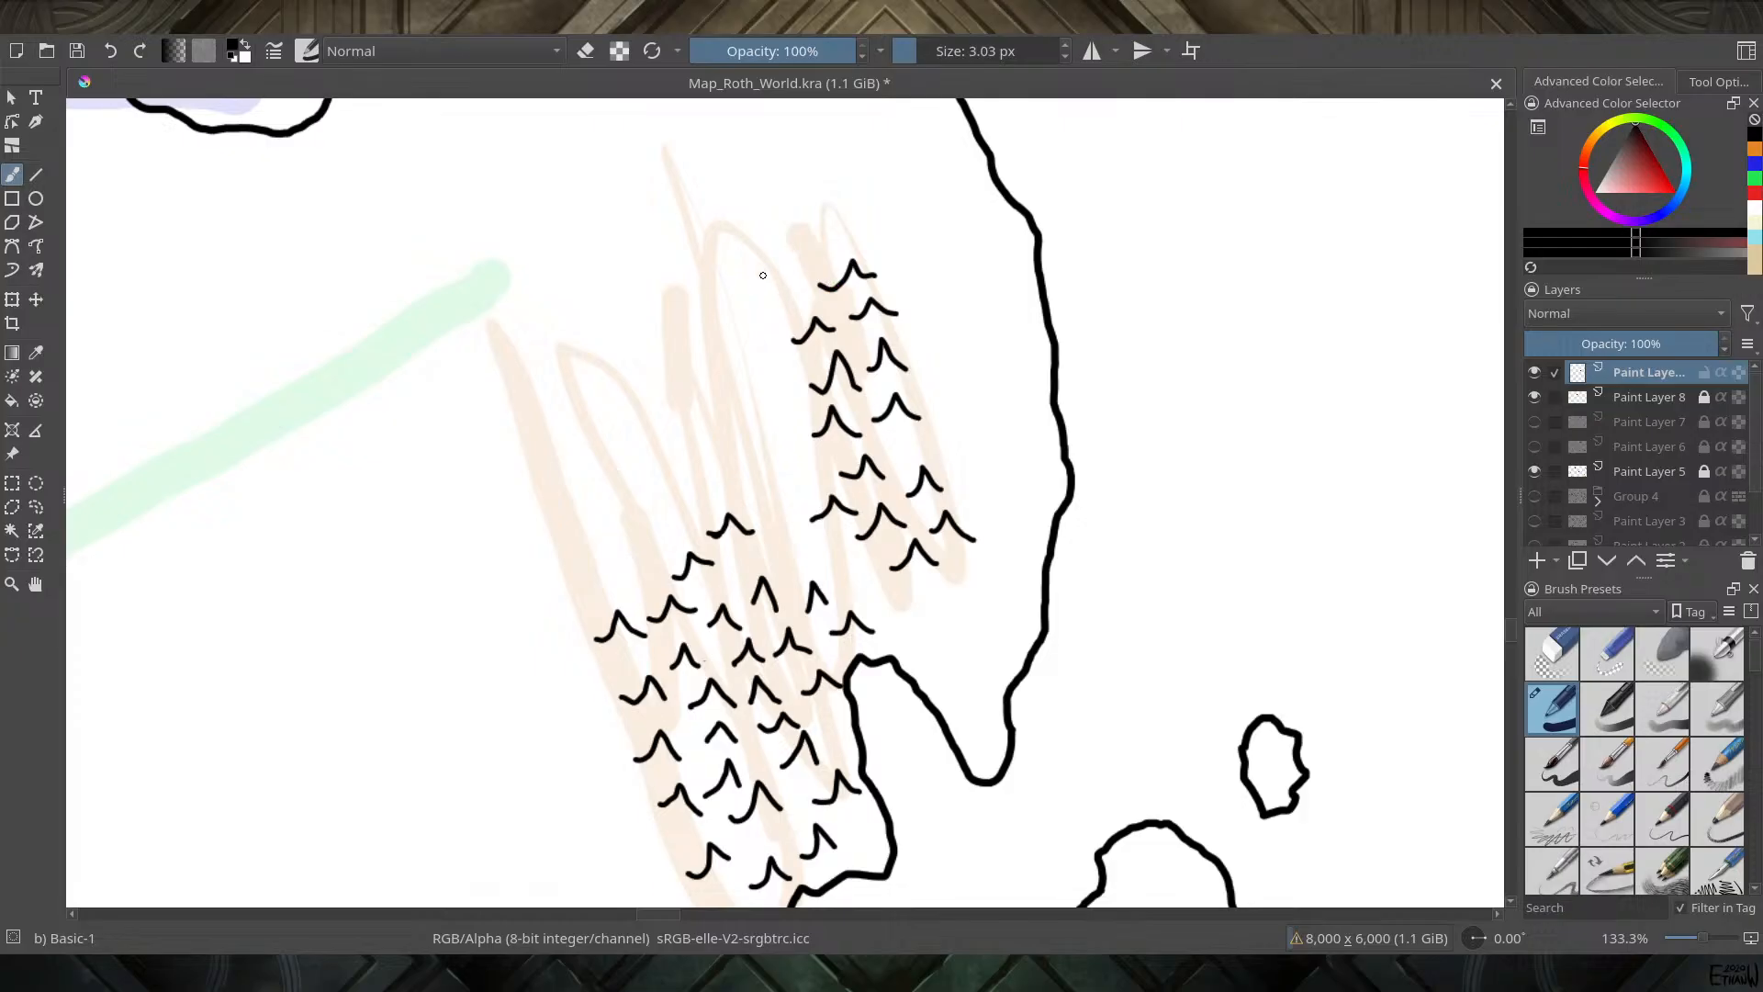
mouse_move(766, 288)
left_mouse_down()
mouse_move(810, 275)
mouse_move(827, 221)
mouse_move(863, 233)
left_mouse_up()
mouse_move(717, 484)
left_mouse_down()
mouse_move(744, 465)
mouse_move(759, 483)
mouse_move(691, 478)
mouse_move(709, 497)
left_mouse_up()
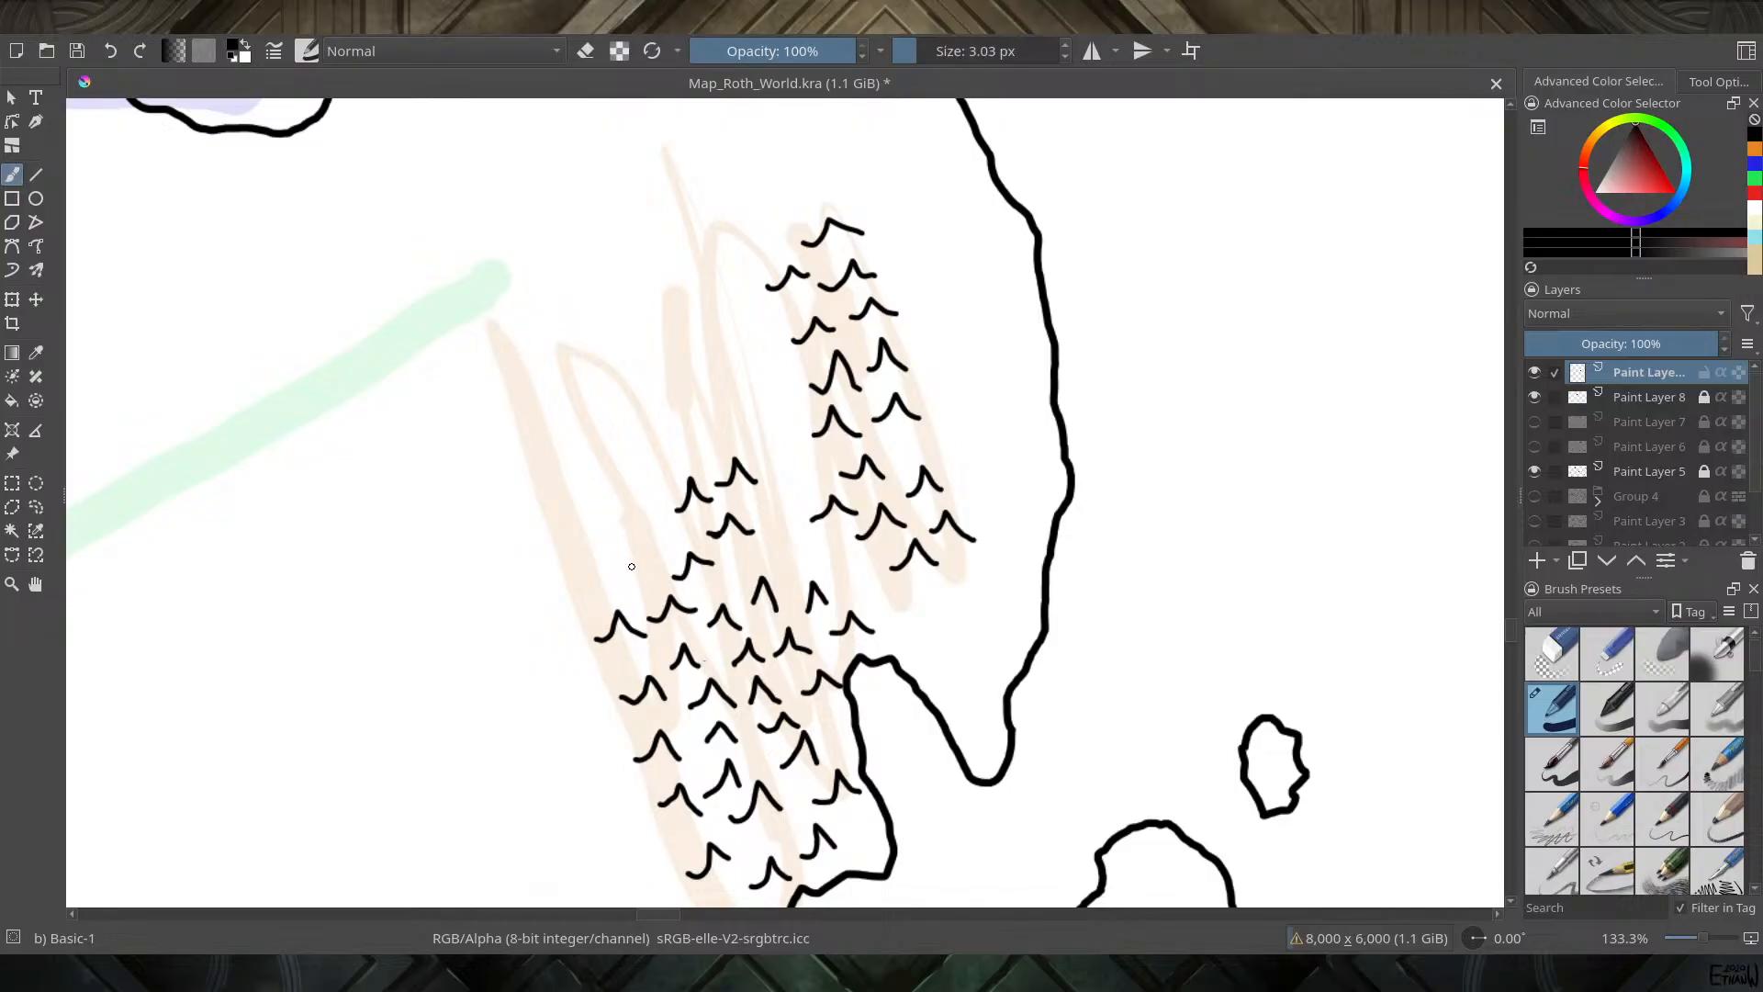
Draw peaks up the guide's western stroke to its northwestern tip, undoing and redrawing the misplaced ones
mouse_move(637, 582)
left_mouse_down()
mouse_move(651, 554)
mouse_move(667, 560)
mouse_move(636, 537)
mouse_move(667, 554)
left_mouse_up()
key("ctrl+z")
mouse_move(558, 553)
left_mouse_down()
mouse_move(607, 544)
mouse_move(555, 476)
left_mouse_up()
key("ctrl+z")
key("ctrl+z")
mouse_move(550, 564)
left_mouse_down()
mouse_move(569, 536)
mouse_move(594, 556)
left_mouse_up()
mouse_move(545, 503)
left_mouse_down()
mouse_move(569, 477)
mouse_move(597, 497)
mouse_move(661, 478)
left_mouse_up()
key("ctrl+z")
key("ctrl+z")
mouse_move(588, 521)
left_mouse_down()
mouse_move(617, 507)
mouse_move(637, 521)
left_mouse_up()
mouse_move(556, 476)
left_mouse_down()
mouse_move(573, 460)
mouse_move(597, 483)
mouse_move(531, 438)
mouse_move(552, 451)
mouse_move(519, 396)
mouse_move(552, 404)
mouse_move(494, 349)
mouse_move(533, 362)
left_mouse_up()
key("ctrl+z")
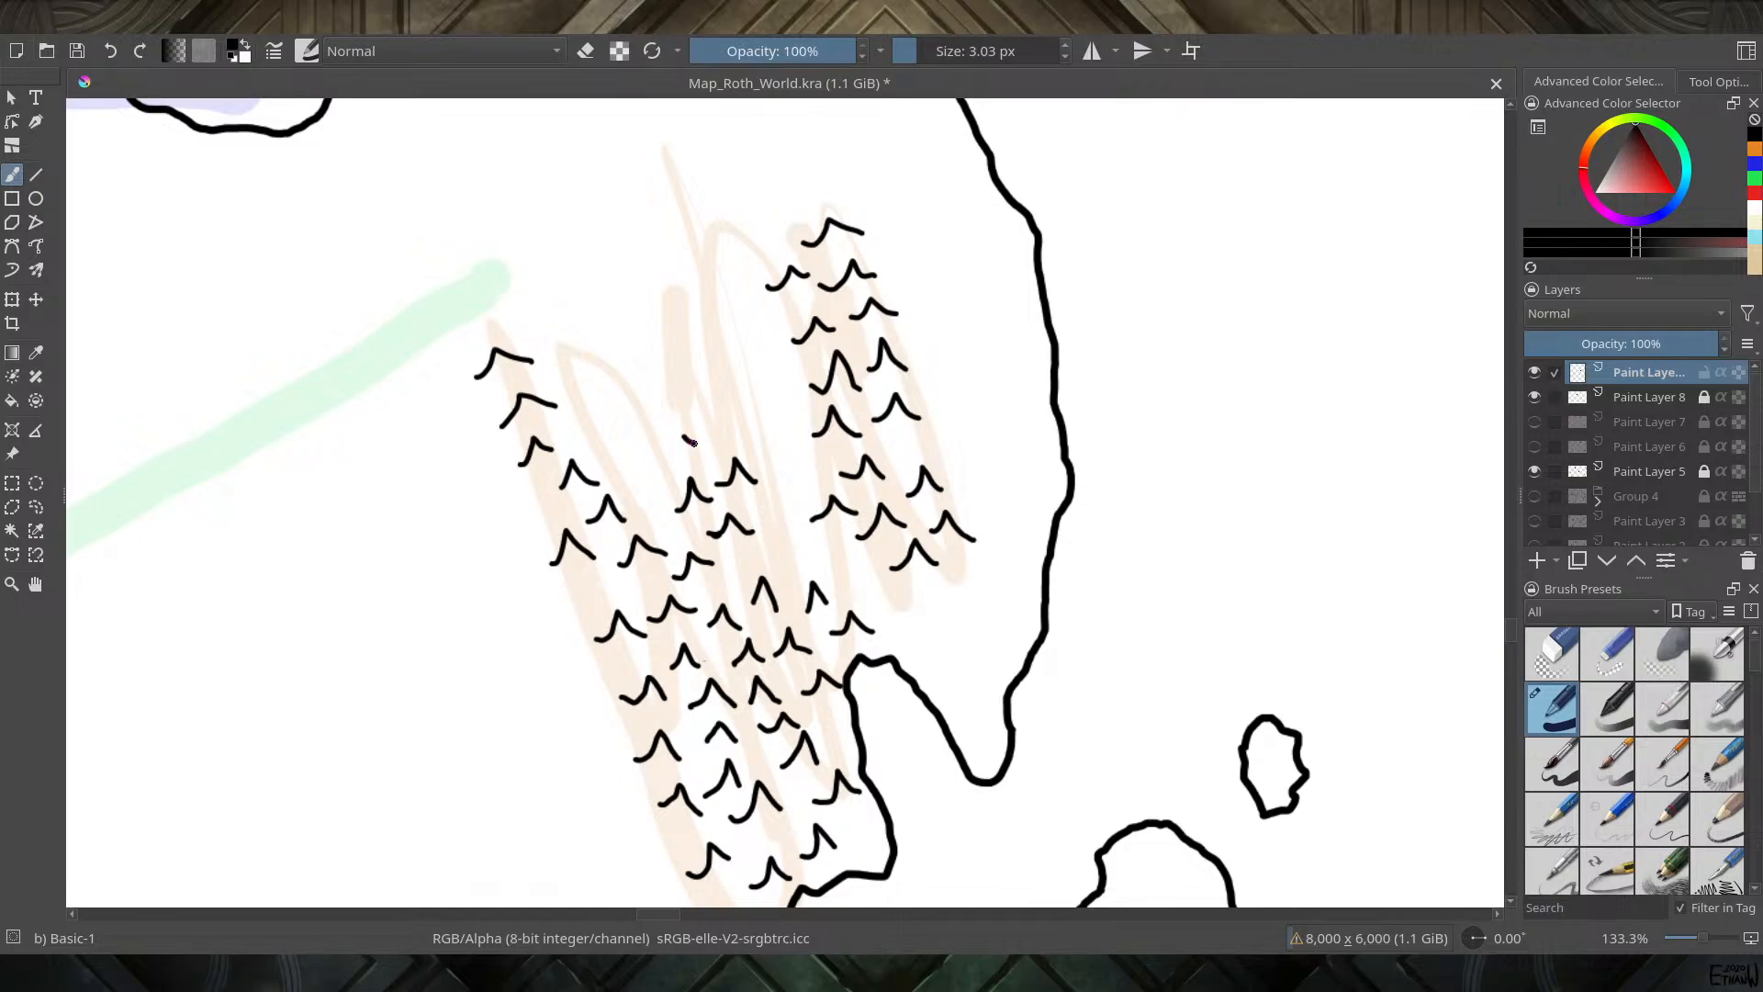
Extend the central column of peaks northward to the upper end of the guide's thick middle stroke
mouse_move(684, 453)
left_mouse_down()
mouse_move(697, 422)
mouse_move(727, 445)
mouse_move(733, 386)
mouse_move(755, 410)
left_mouse_up()
left_click_drag(663, 396, 695, 387)
mouse_move(651, 354)
left_mouse_down()
mouse_move(668, 325)
mouse_move(694, 350)
mouse_move(663, 281)
mouse_move(689, 305)
left_mouse_up()
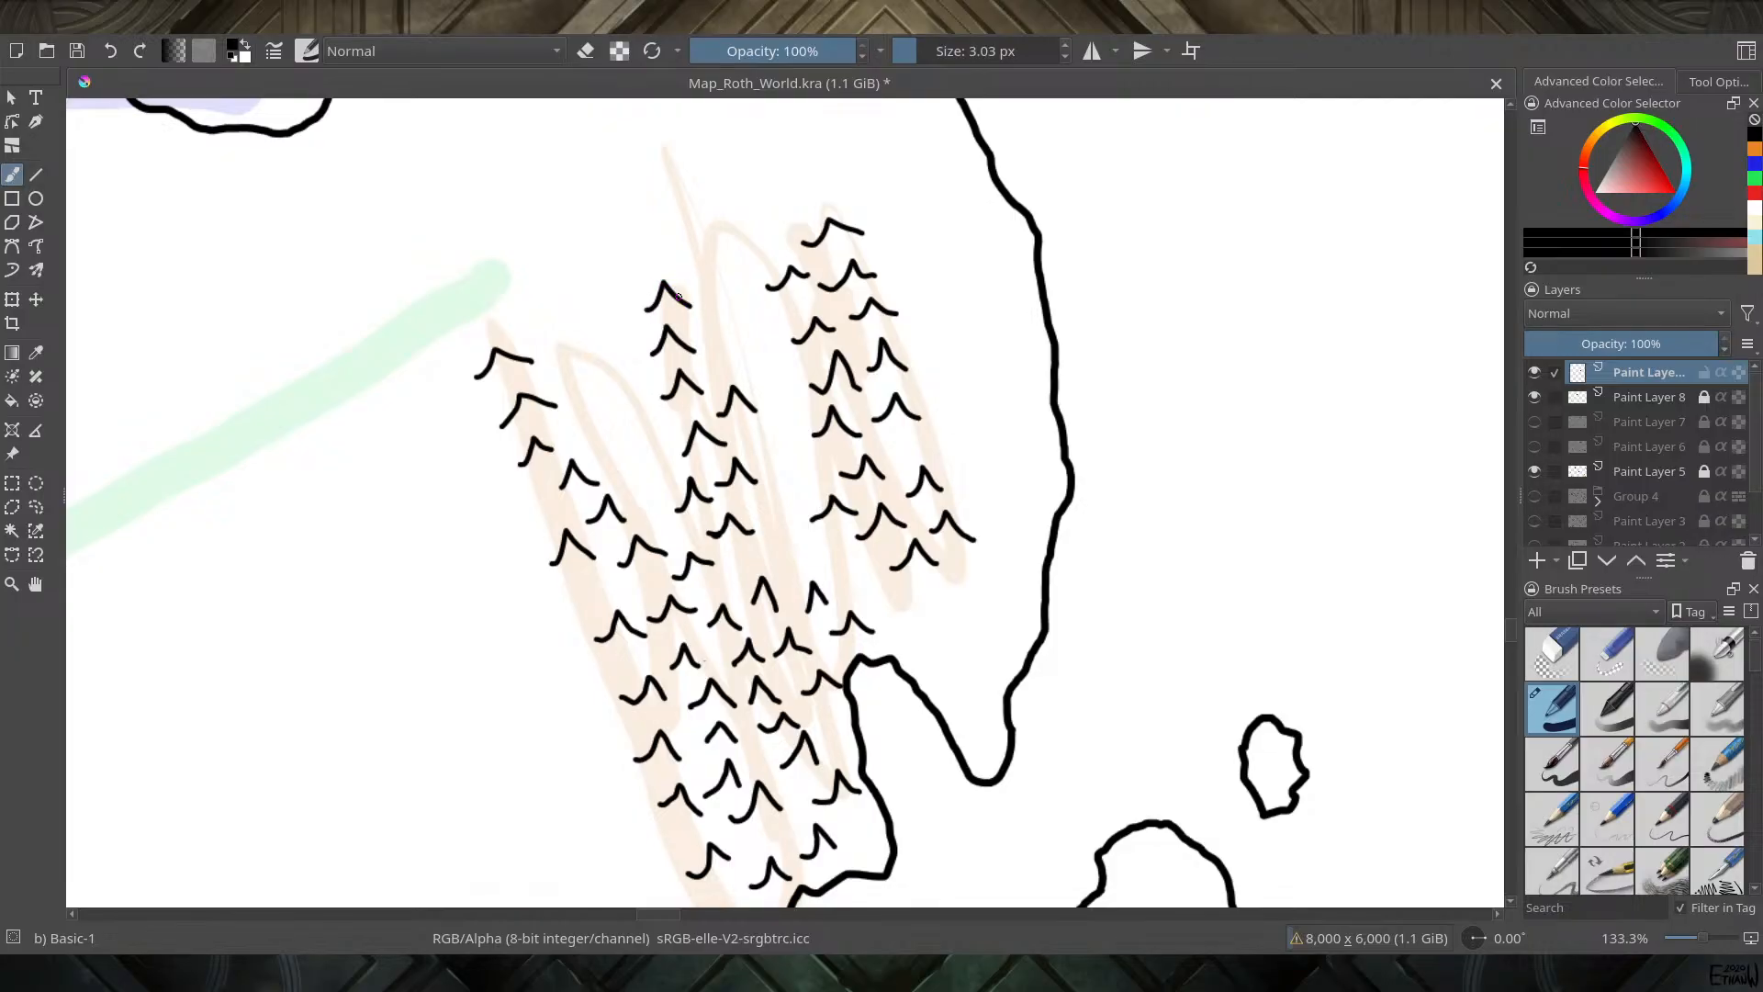
Check the inked peaks without the guide strokes by hiding Paint Layer 5, and show the layer again
scroll(678, 296, "down", 2)
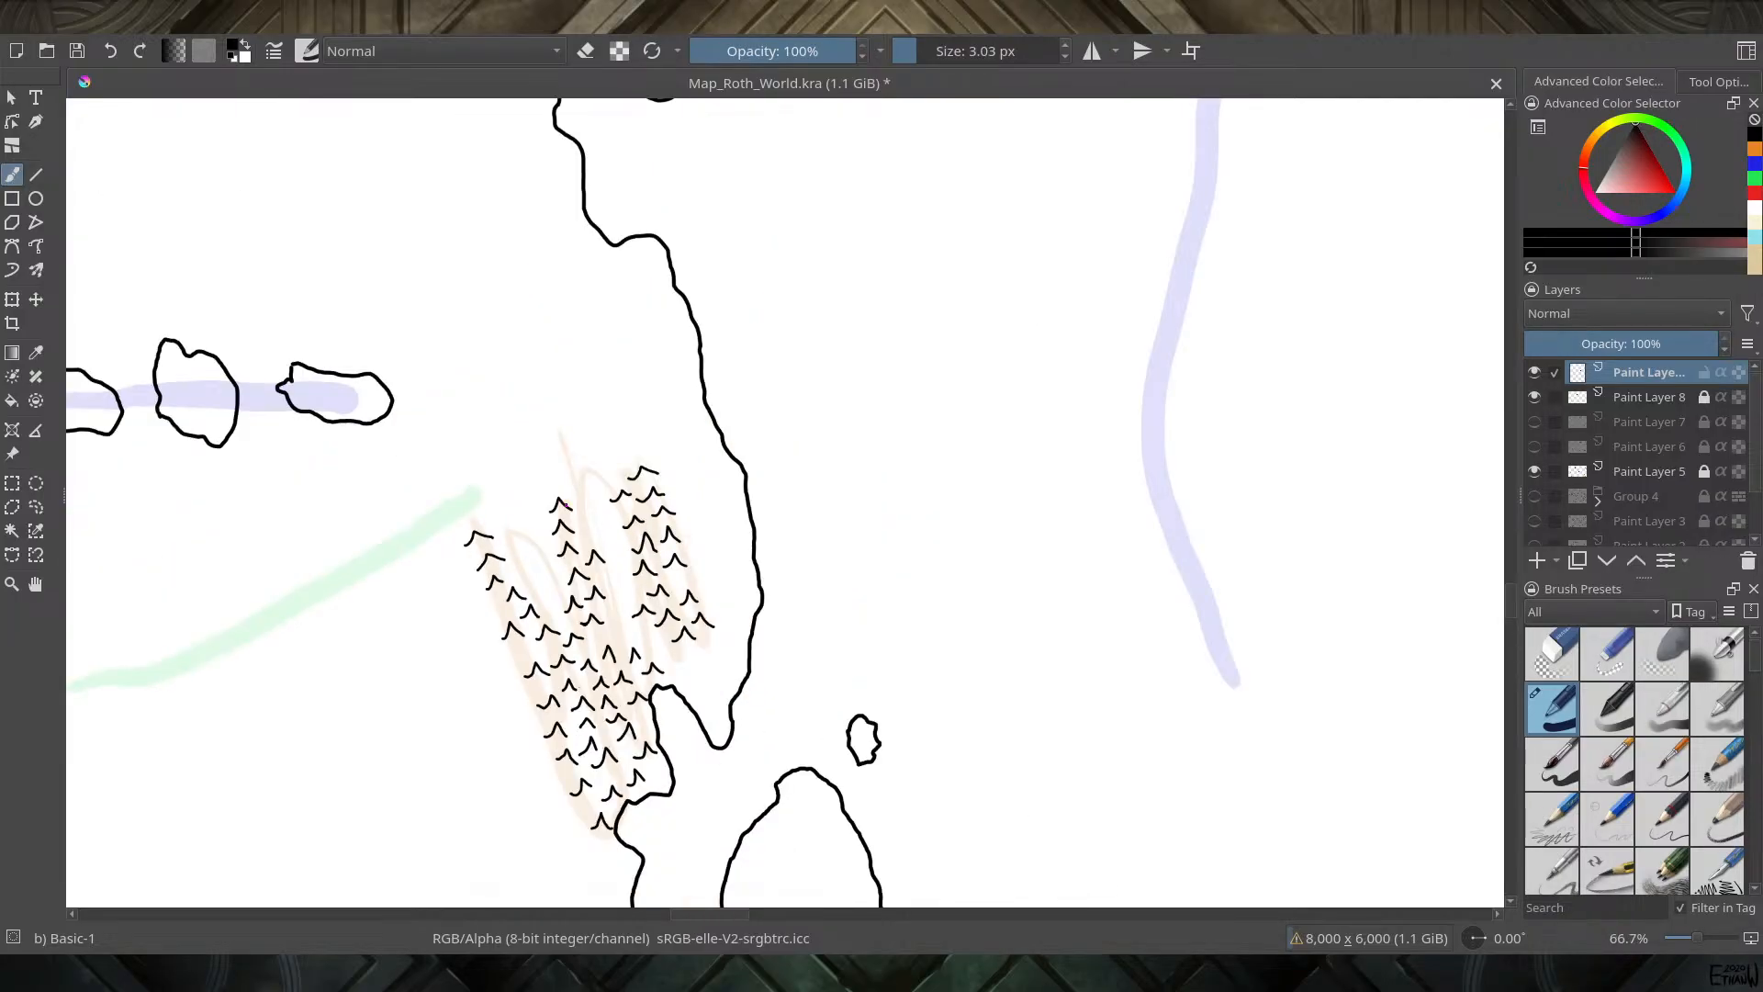
left_click(1535, 471)
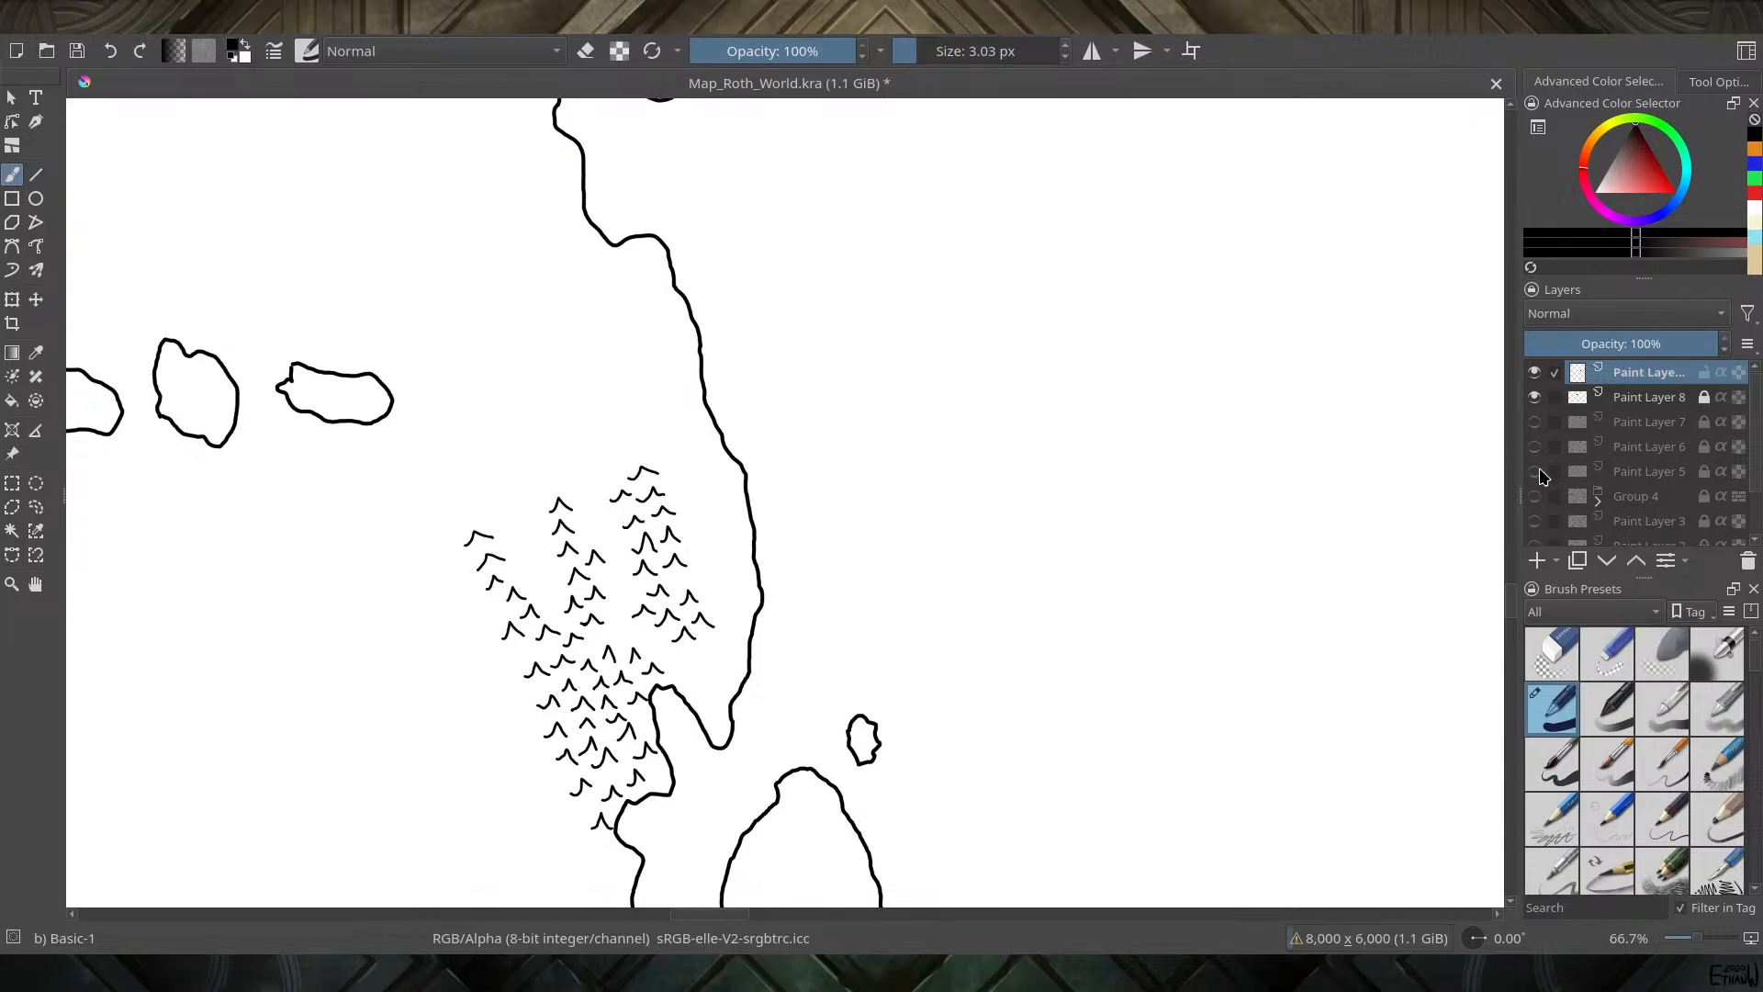
left_click(1534, 471)
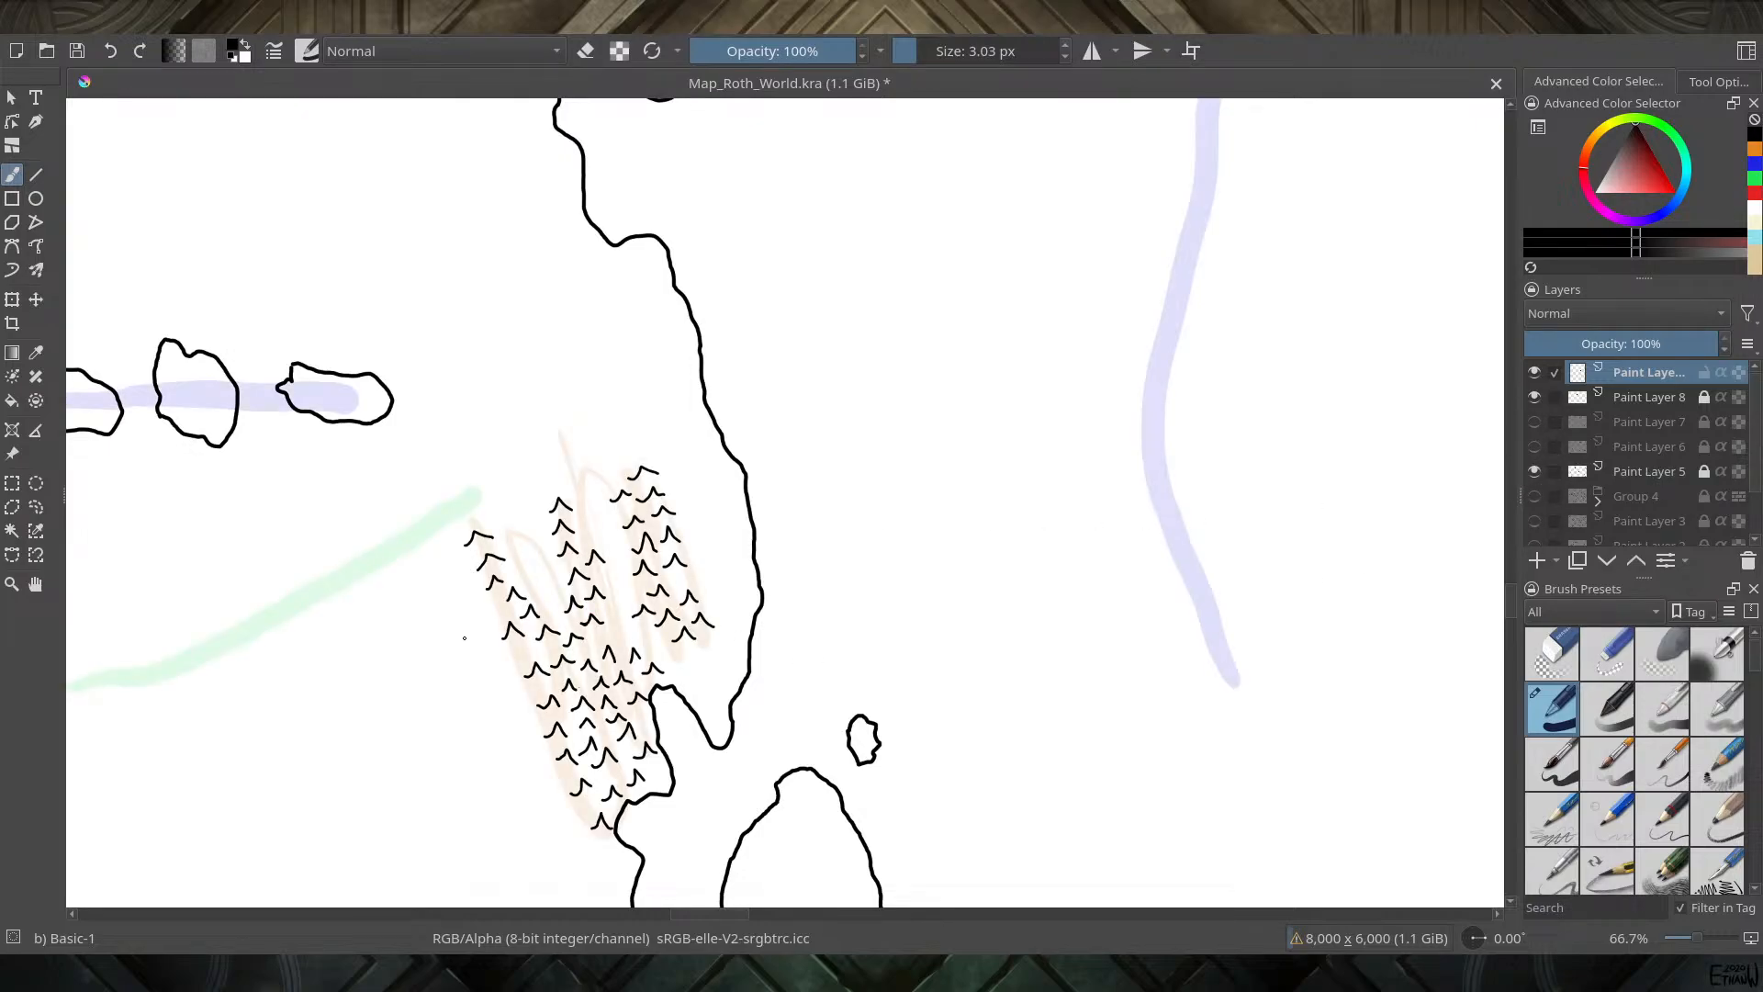
Draw six small peaks along the thin western branch of the beige guide stroke in the north of the eastern continent
left_click_drag(464, 637, 1232, 838)
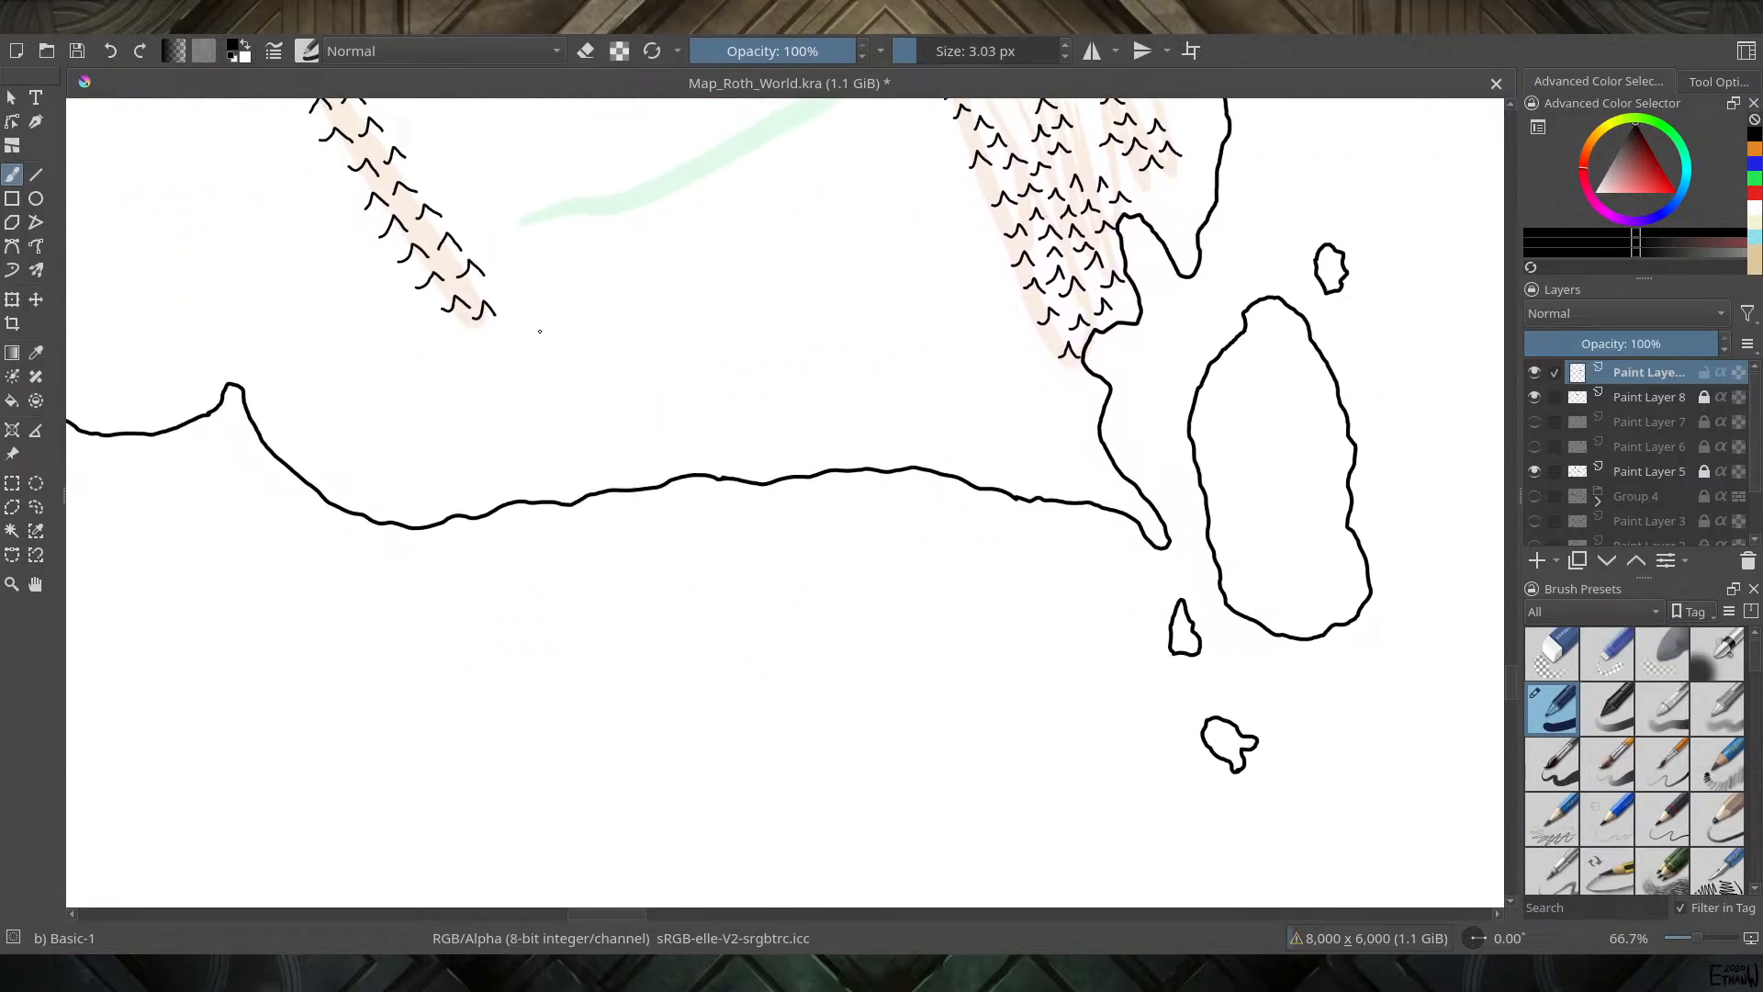
left_click_drag(404, 258, 784, 787)
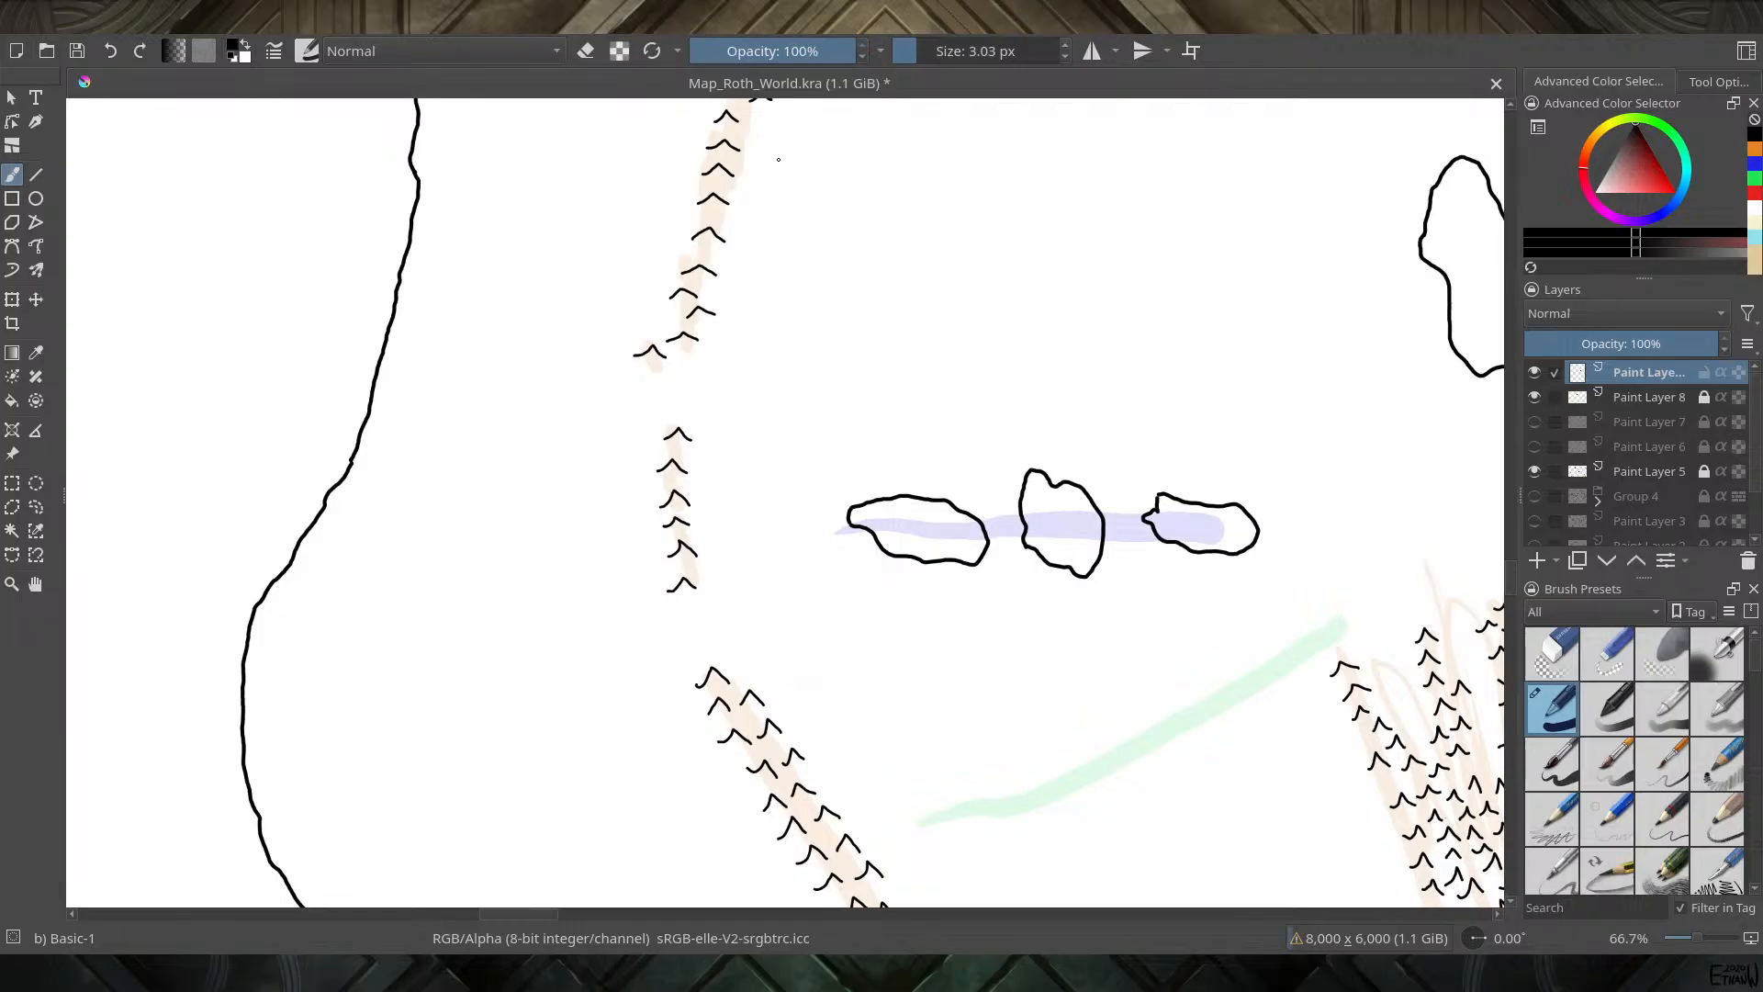
left_click_drag(840, 157, 657, 636)
left_click_drag(779, 204, 357, 793)
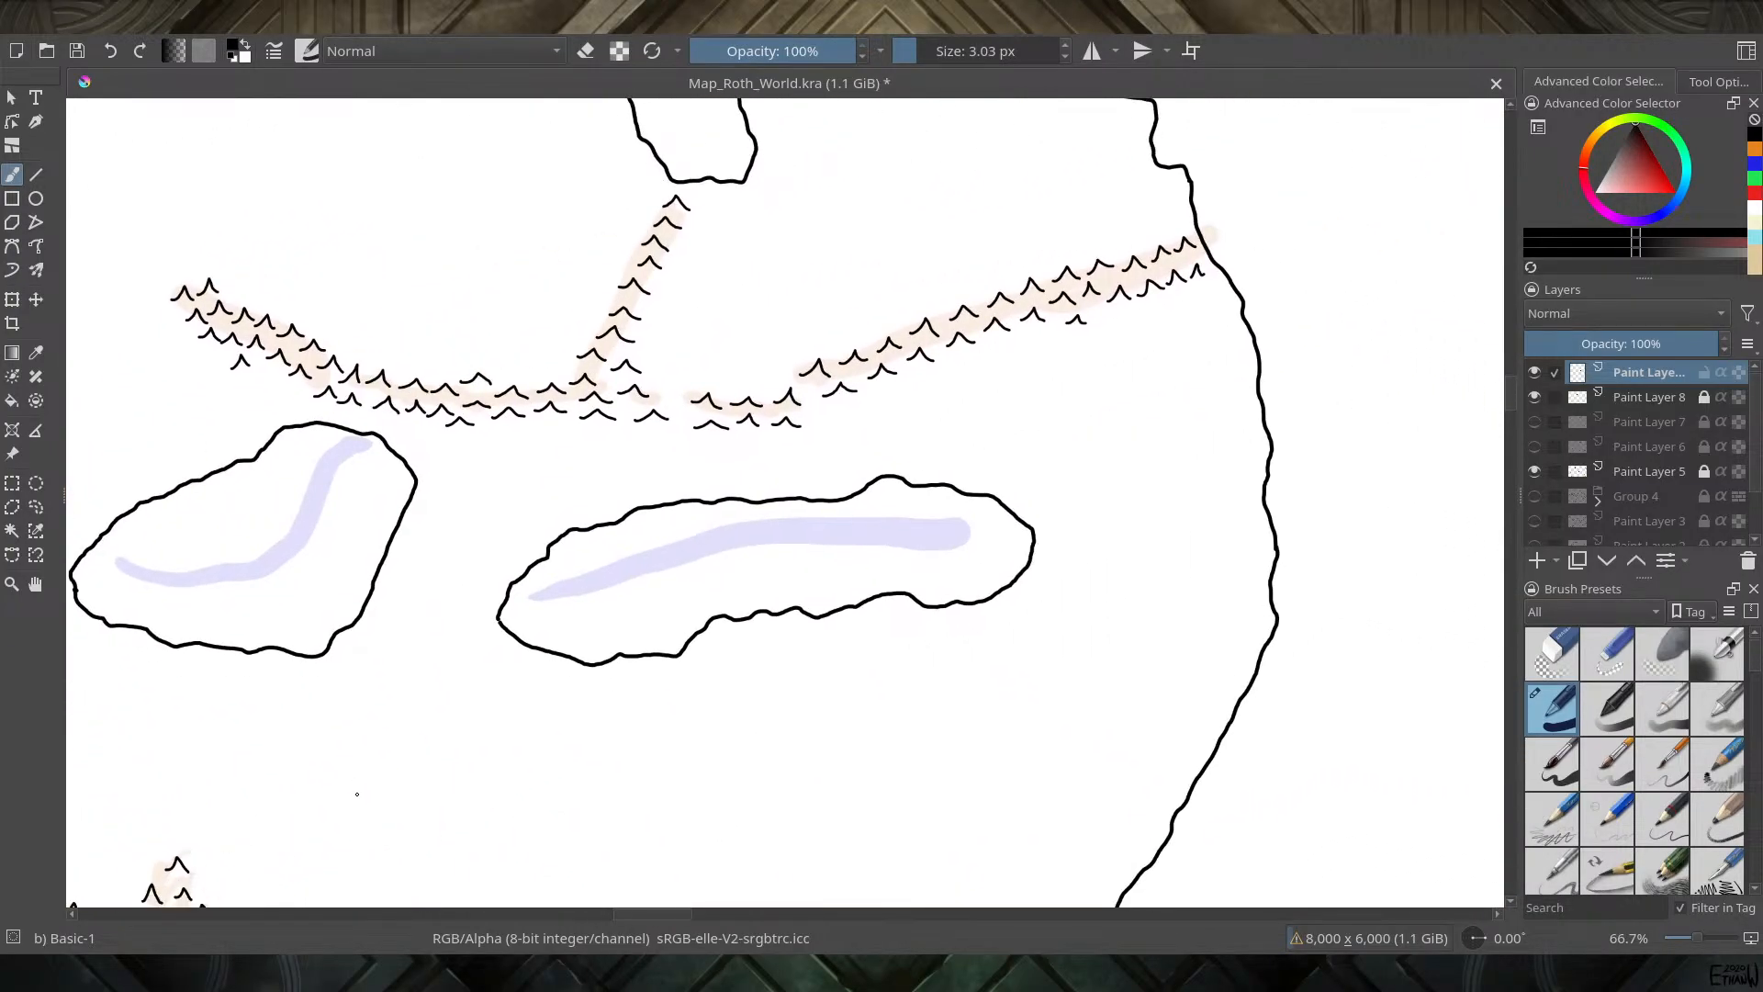
left_click_drag(1208, 291, 138, 431)
mouse_move(1113, 336)
left_mouse_down()
mouse_move(846, 347)
mouse_move(591, 303)
mouse_move(710, 69)
mouse_move(1020, 233)
mouse_move(1007, 362)
mouse_move(738, 309)
left_mouse_up()
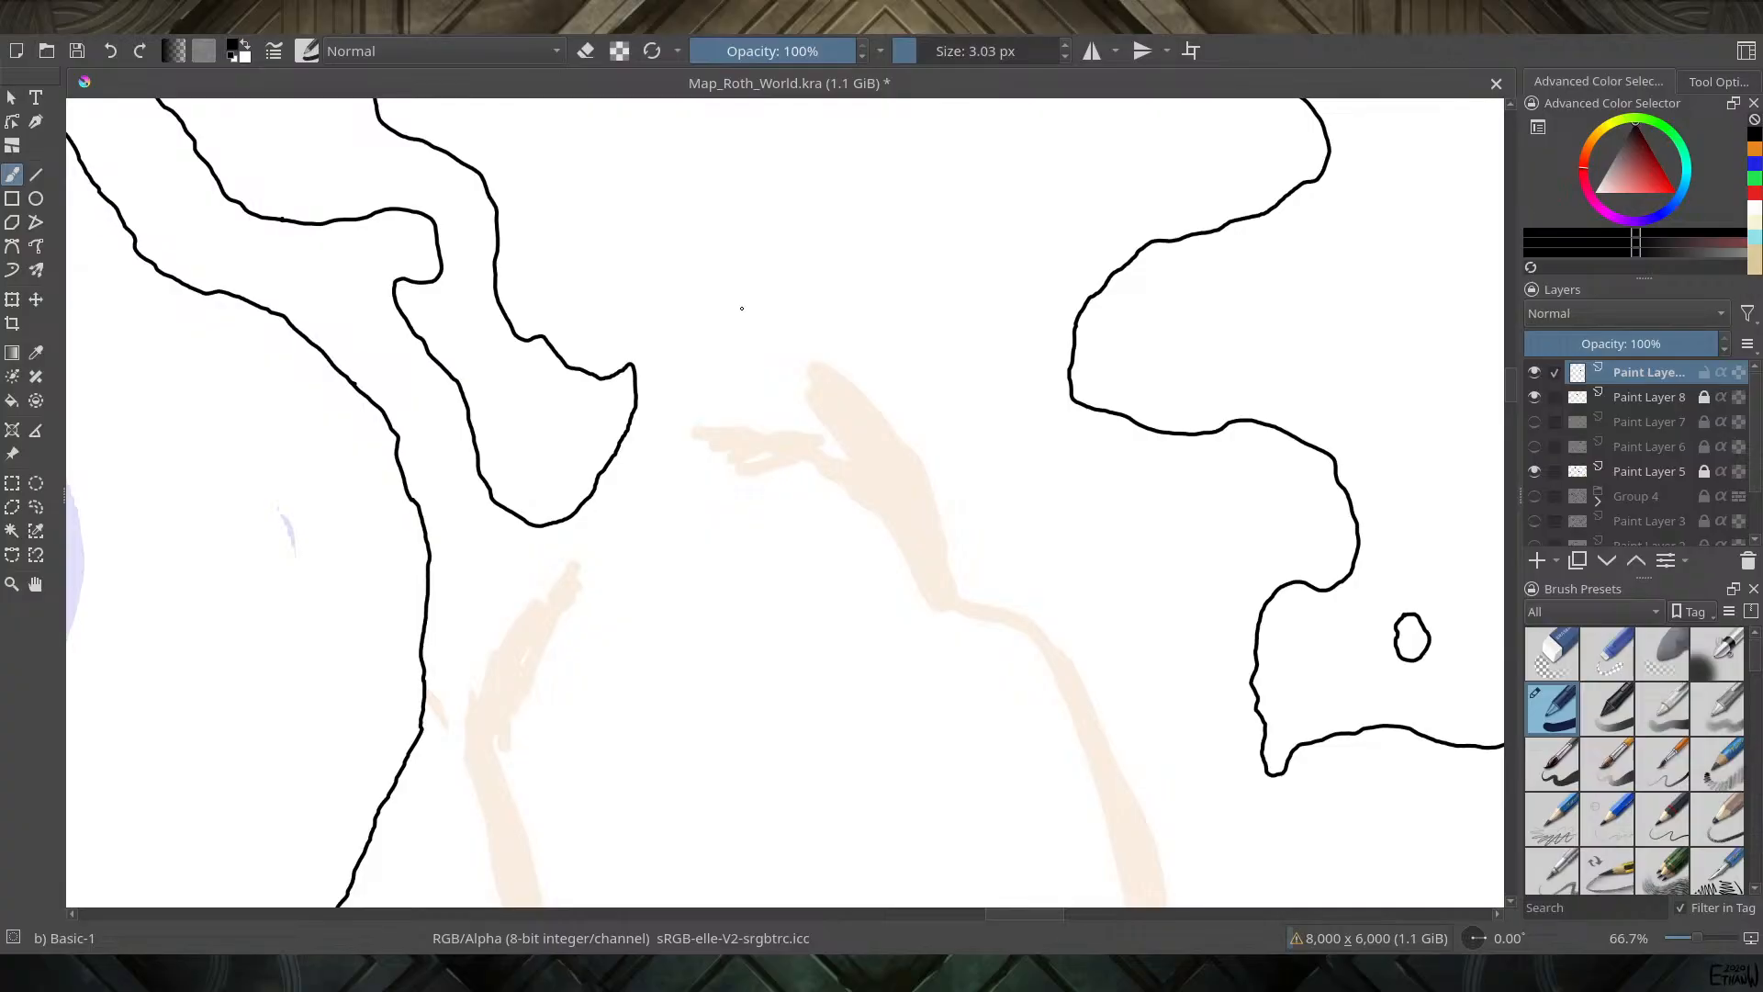
key("1")
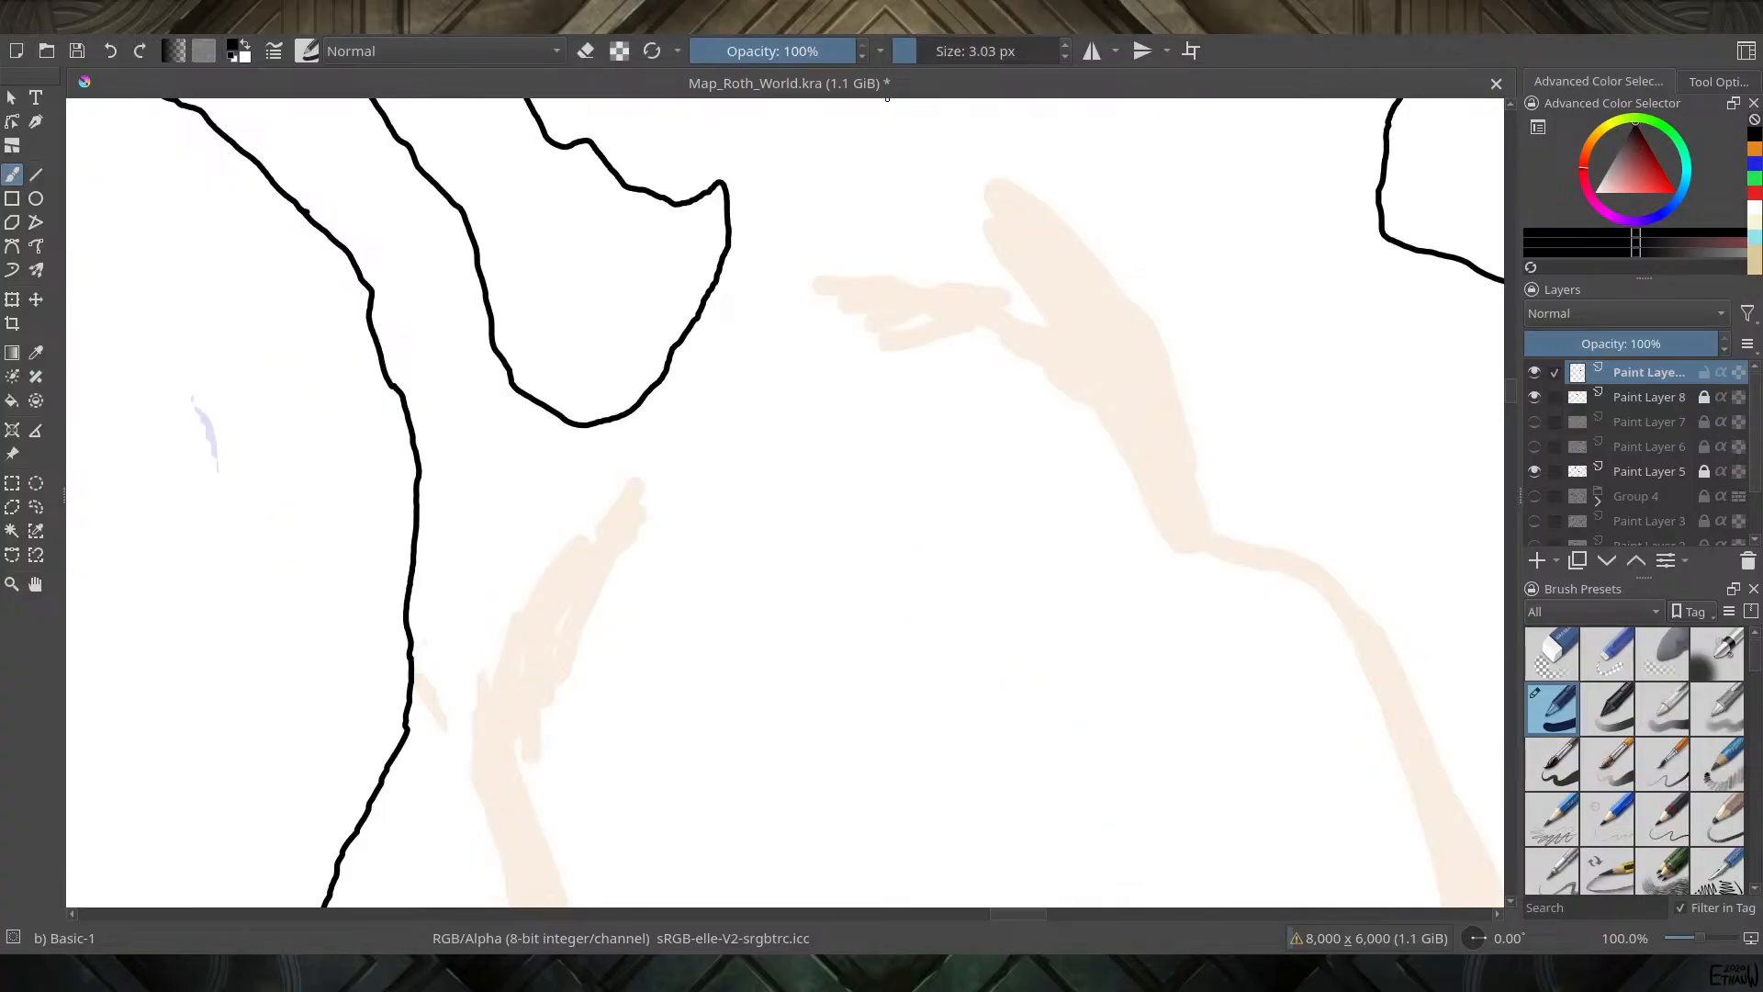
mouse_move(815, 437)
left_mouse_down()
mouse_move(865, 335)
mouse_move(720, 519)
mouse_move(713, 505)
left_mouse_up()
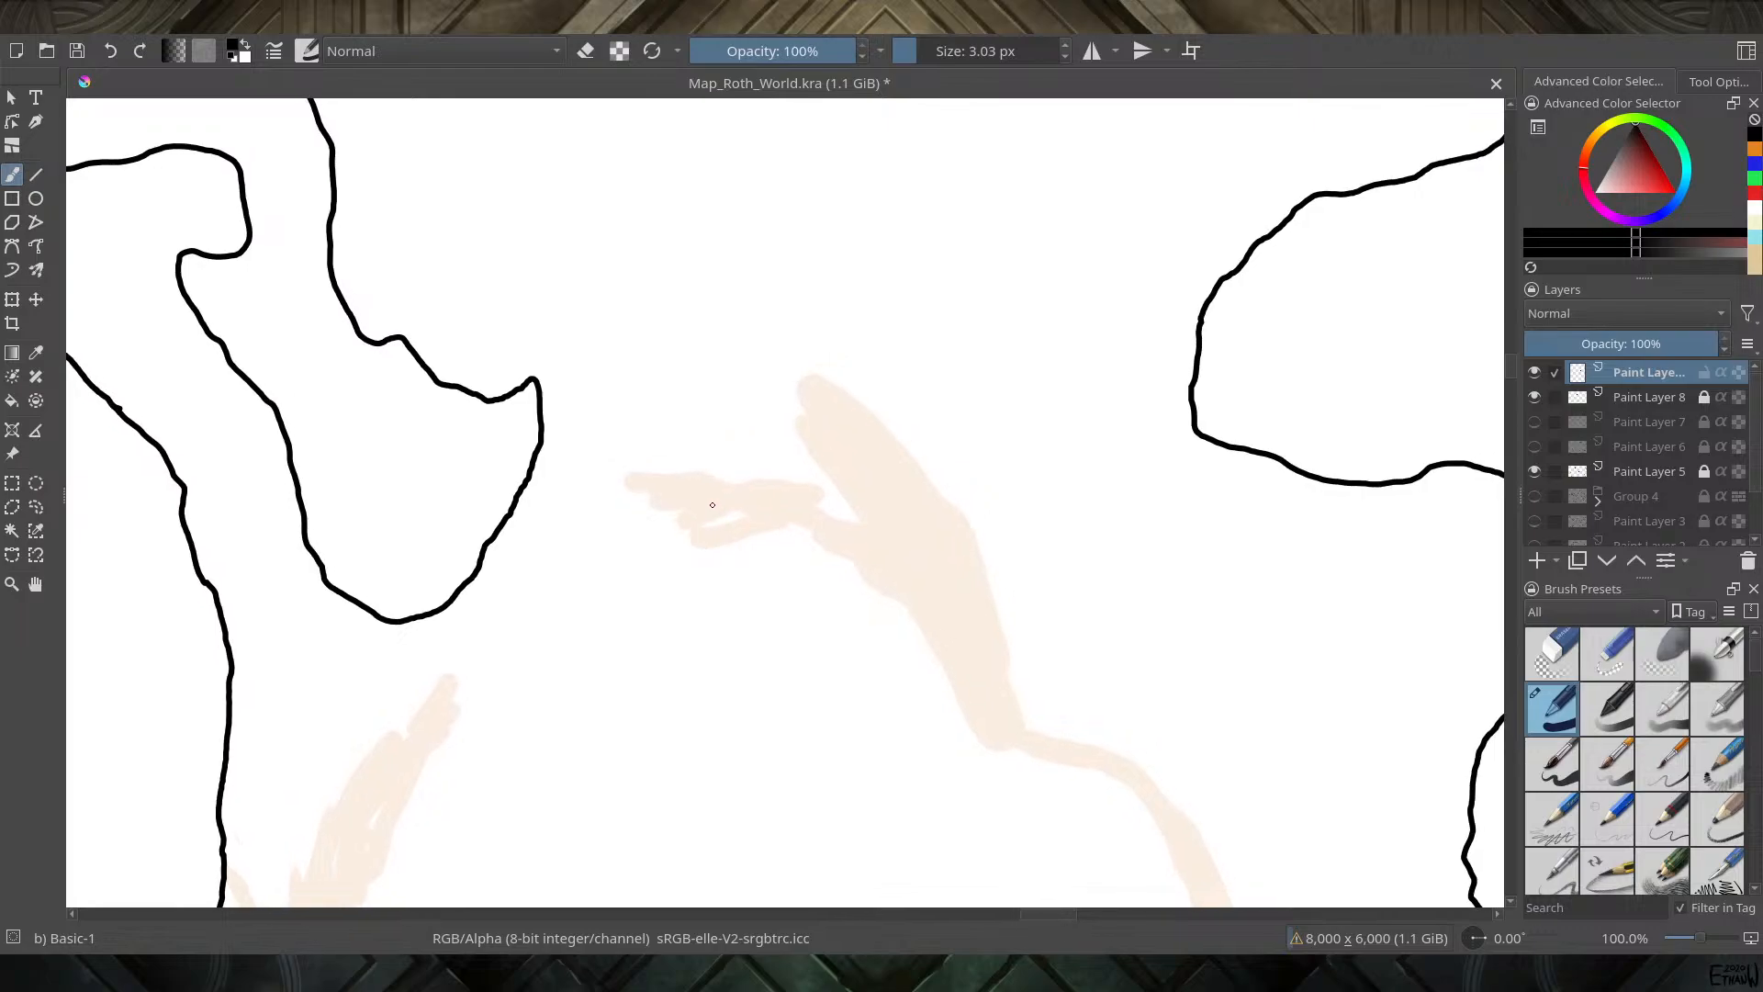
scroll(695, 487, "up", 1)
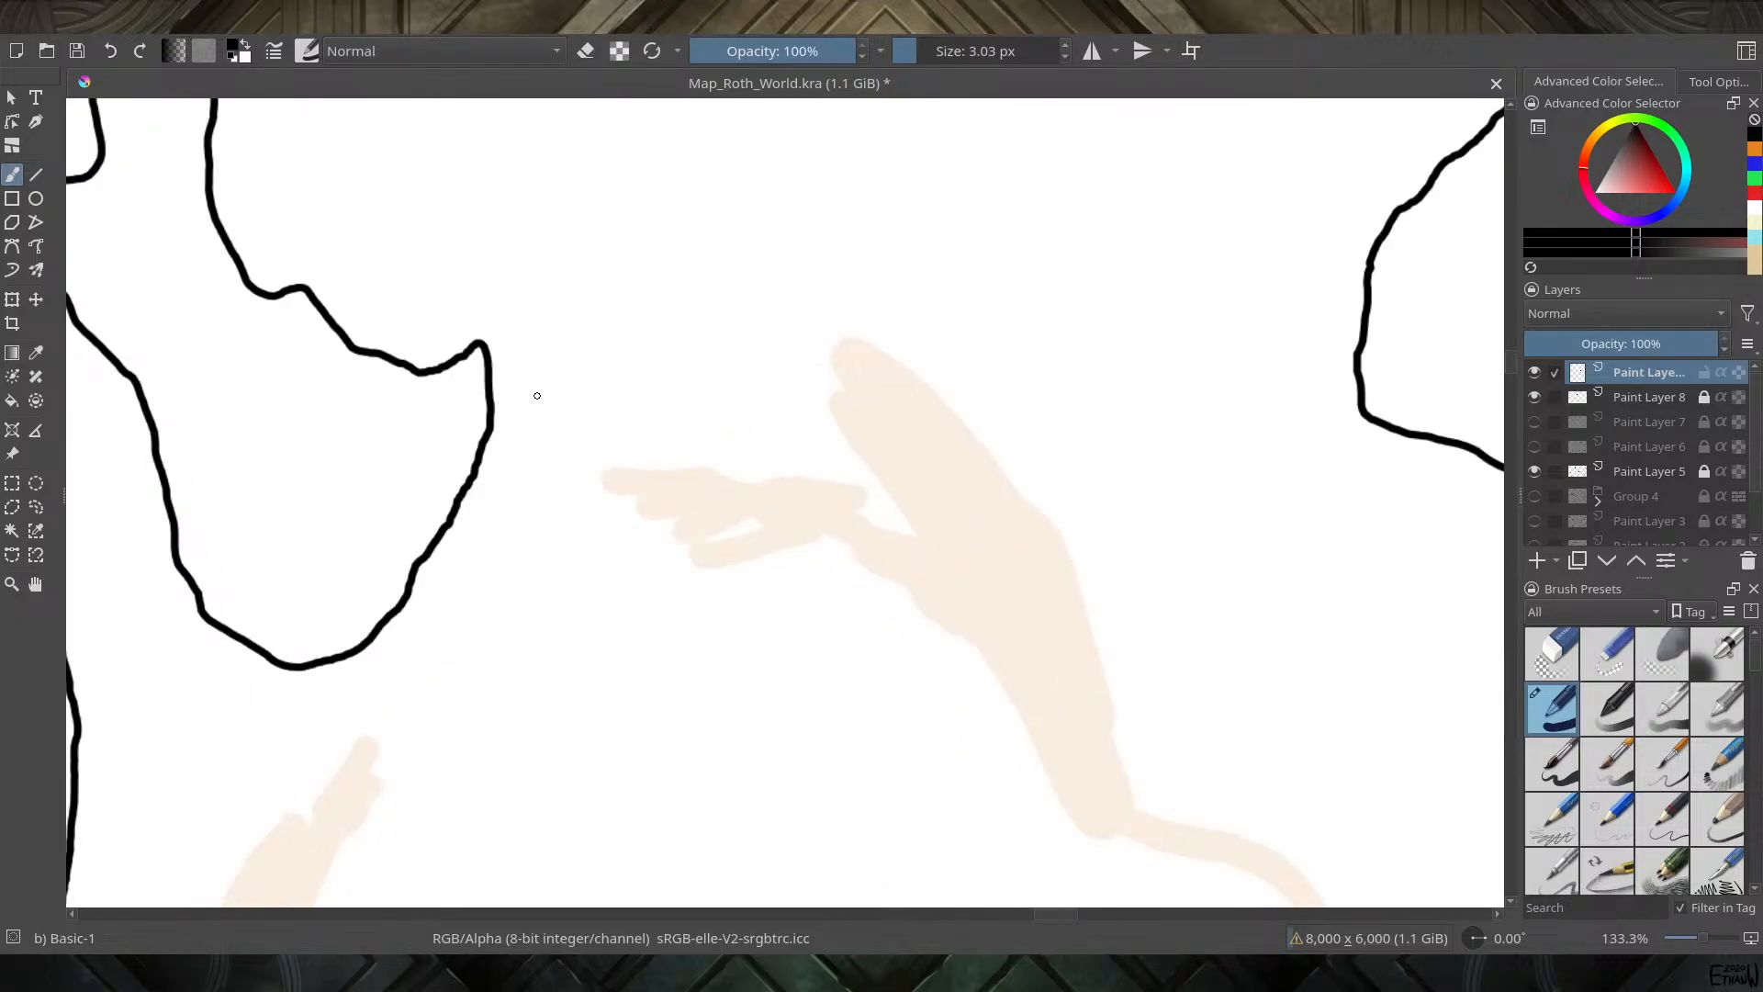
mouse_move(601, 476)
left_mouse_down()
mouse_move(621, 458)
mouse_move(644, 472)
mouse_move(620, 506)
mouse_move(661, 508)
mouse_move(693, 470)
mouse_move(722, 486)
left_mouse_up()
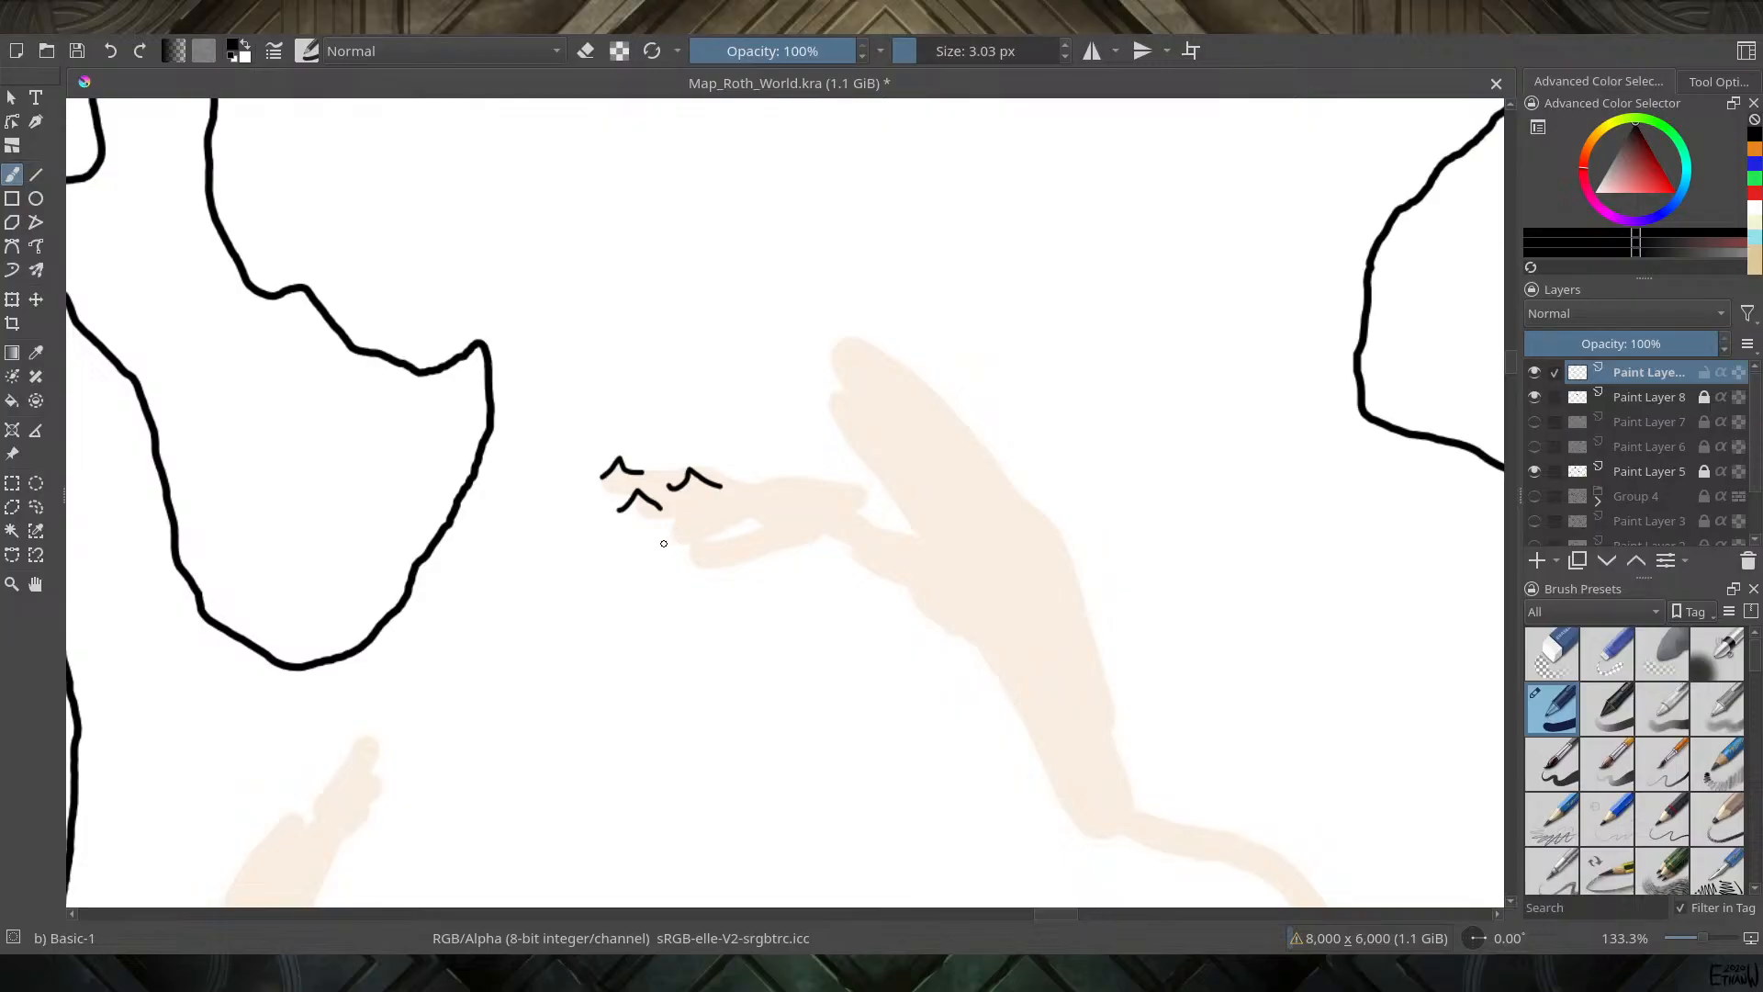
mouse_move(663, 545)
left_mouse_down()
mouse_move(708, 533)
mouse_move(757, 492)
mouse_move(778, 524)
mouse_move(816, 487)
left_mouse_up()
Finish the thin western branch with three peaks and draw two rows of peaks down the thick stroke's northwestern tip
key("minus")
key("minus")
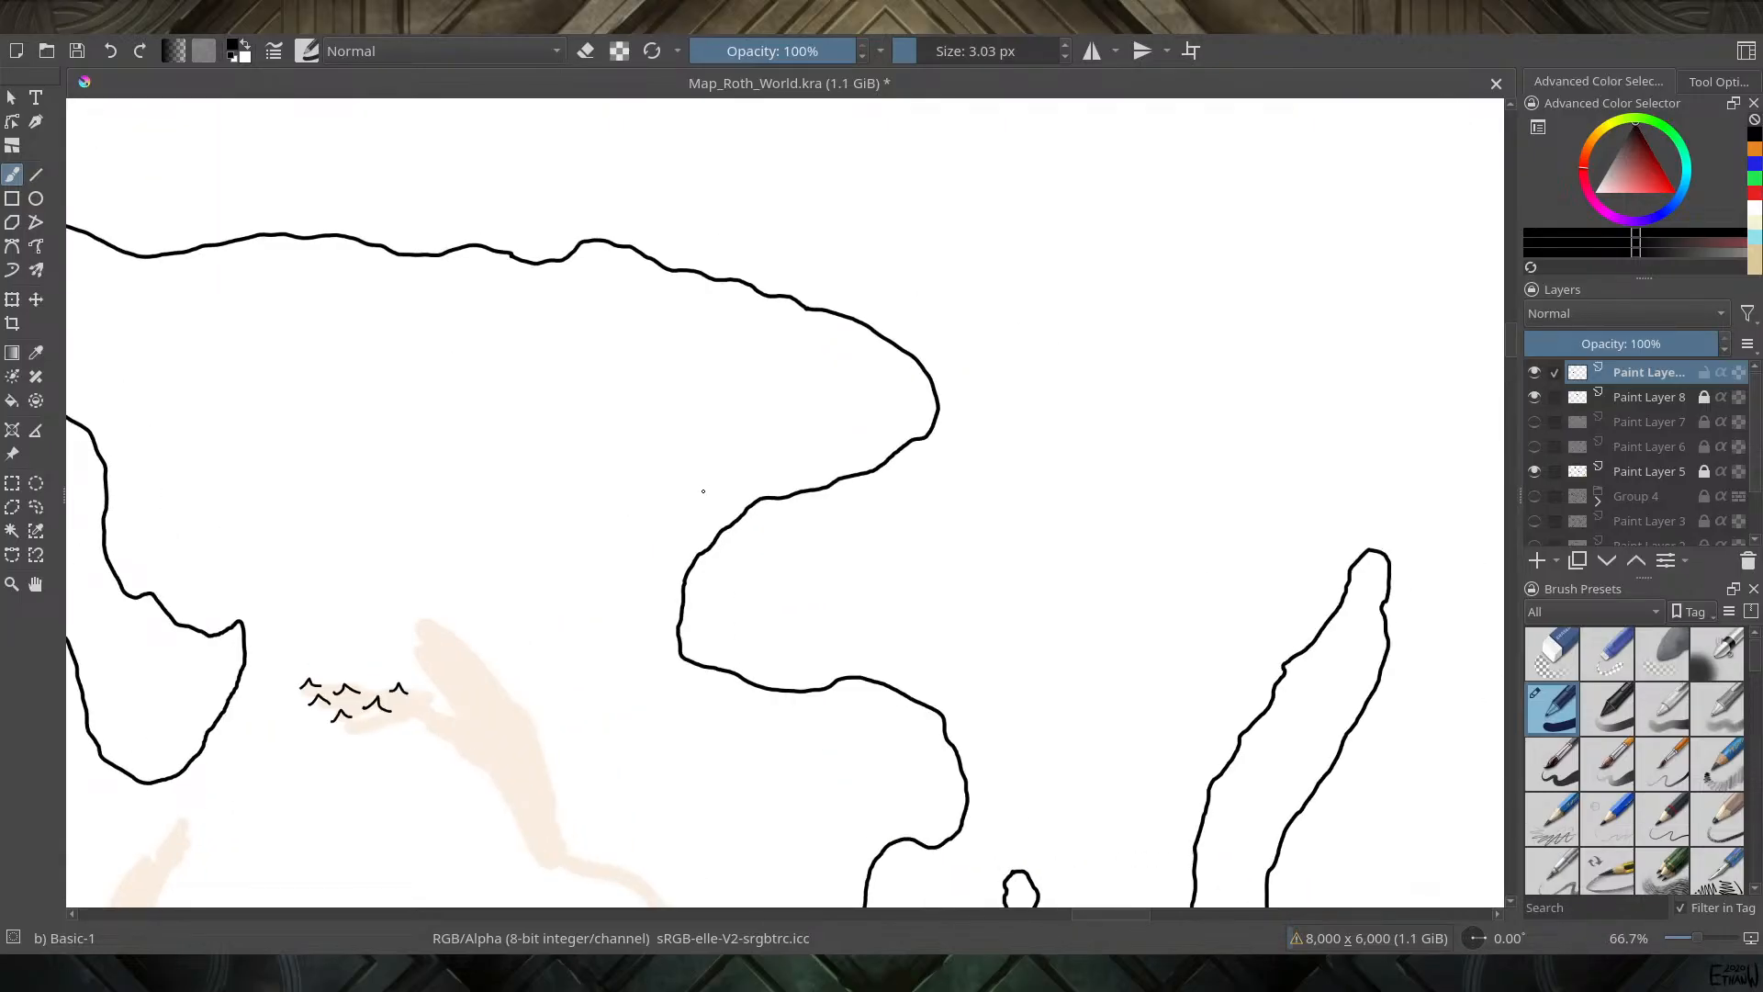
left_click_drag(703, 492, 1479, 256)
key("minus")
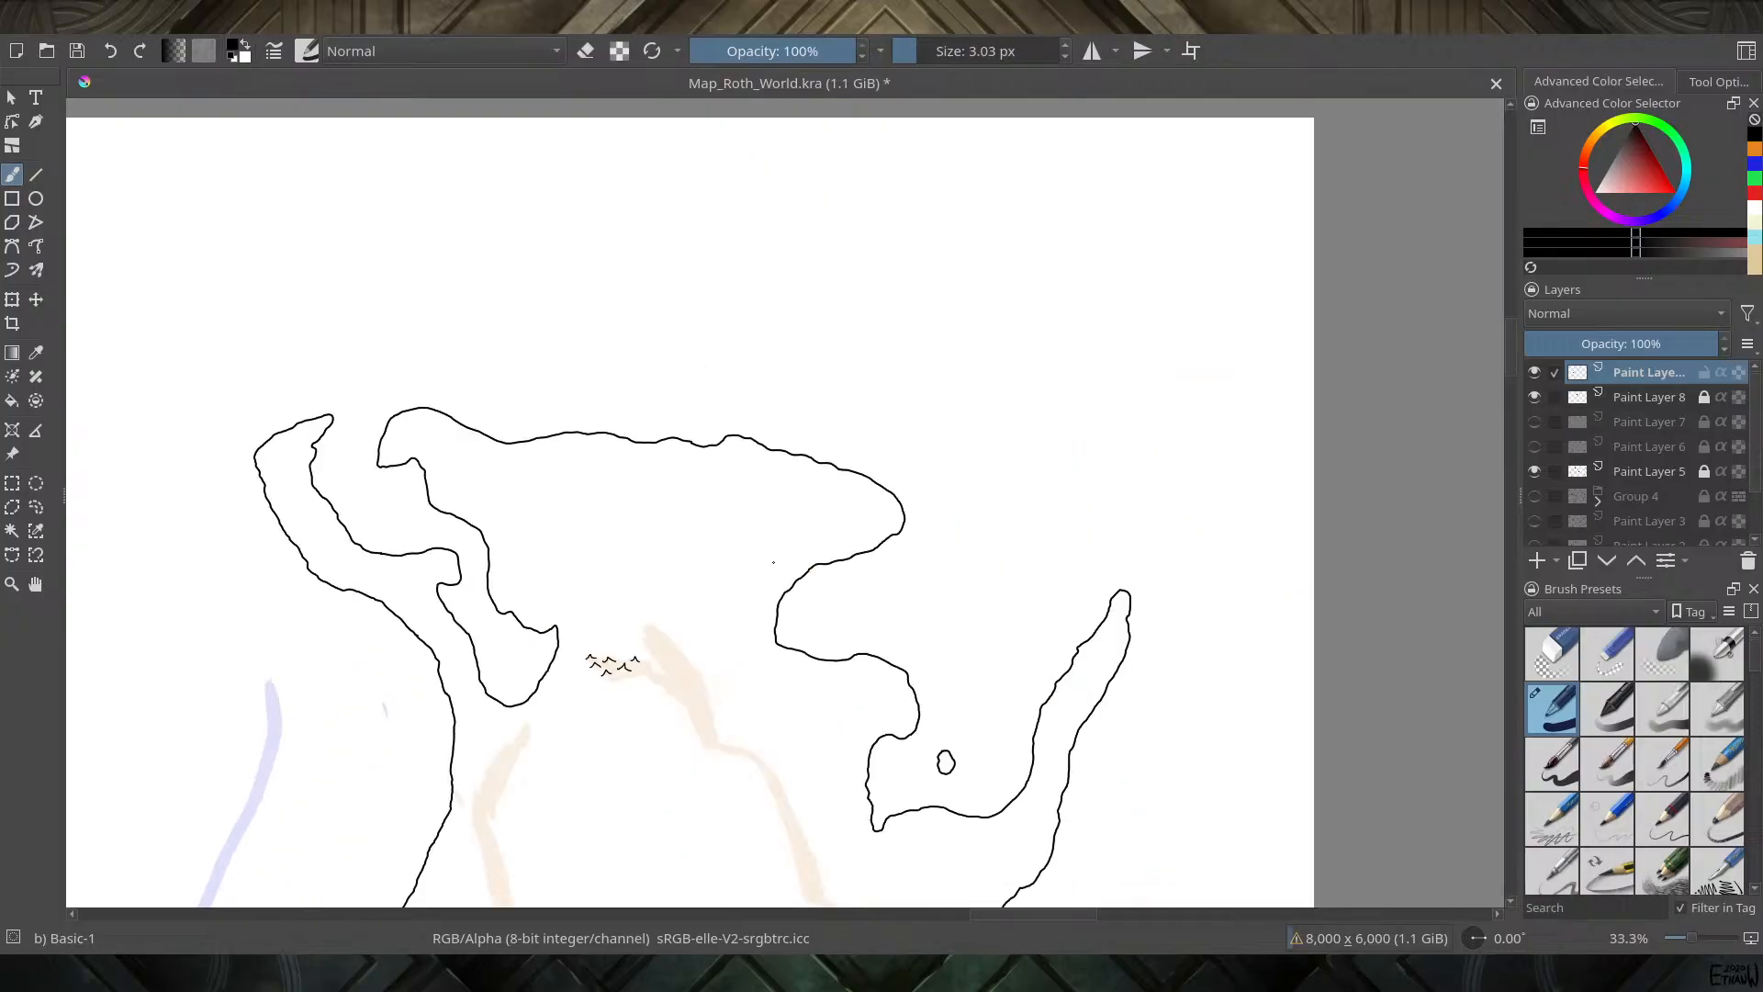
mouse_move(653, 589)
left_mouse_down()
mouse_move(862, 362)
mouse_move(1168, 303)
mouse_move(996, 378)
mouse_move(766, 398)
left_mouse_up()
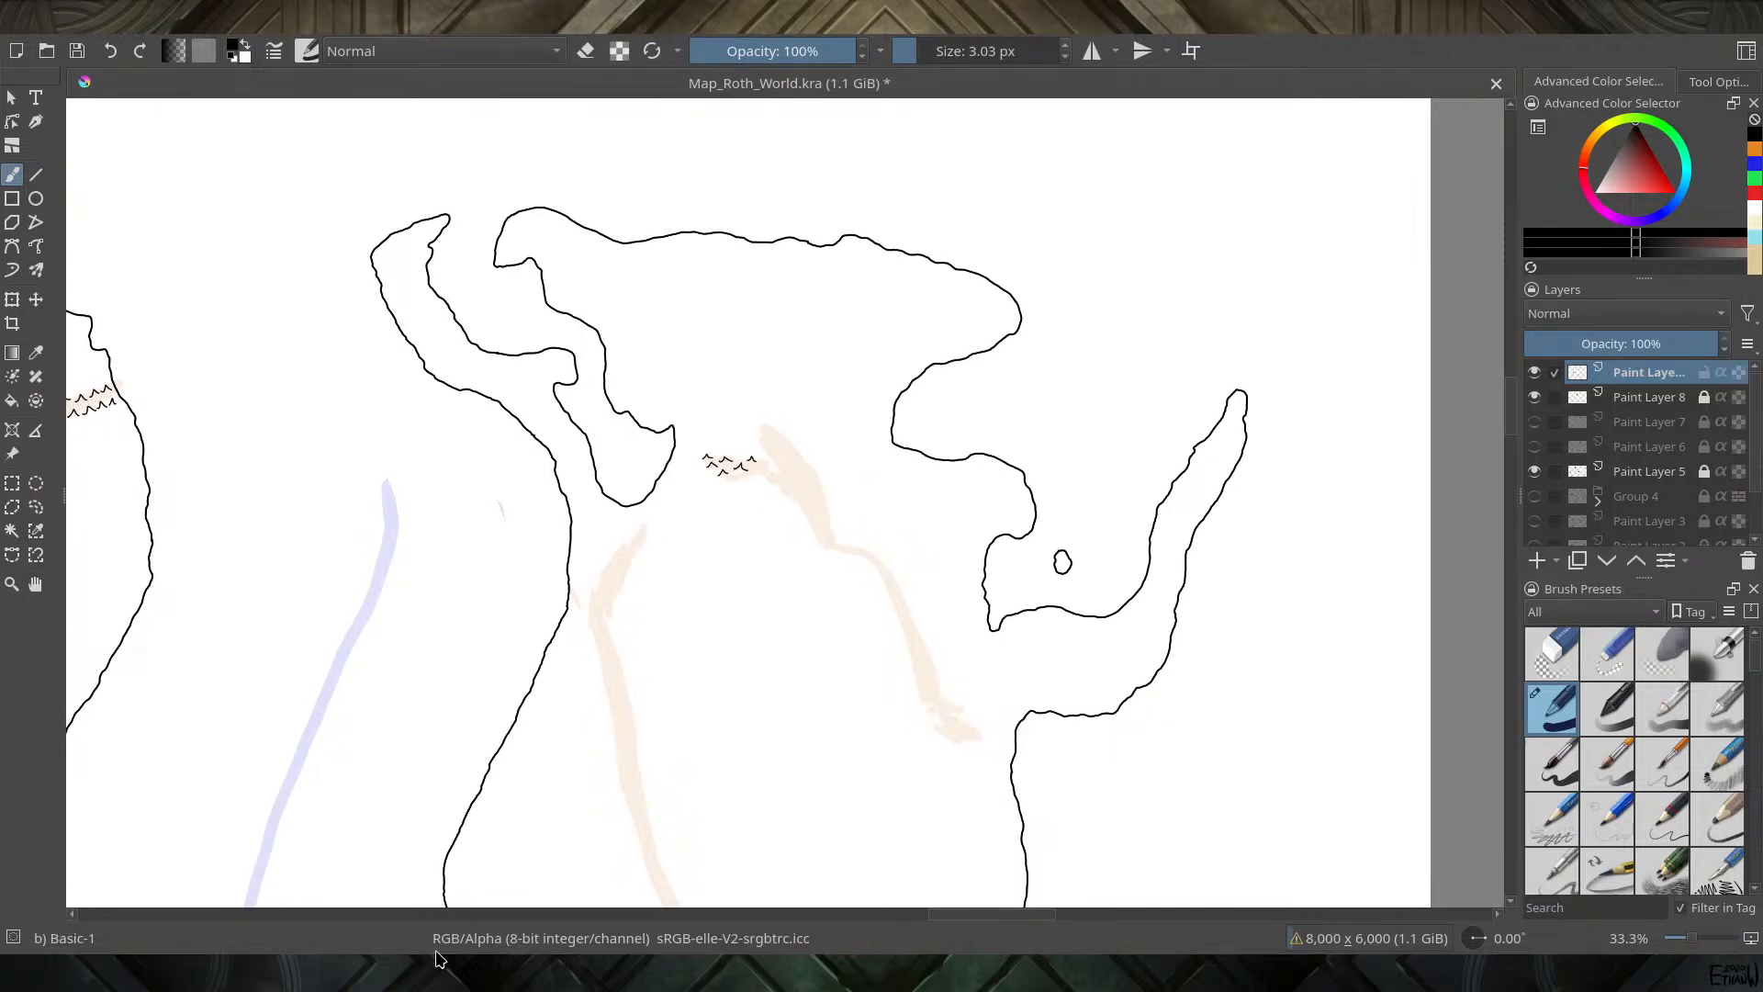
scroll(837, 558, "up", 1)
scroll(583, 325, "up", 2)
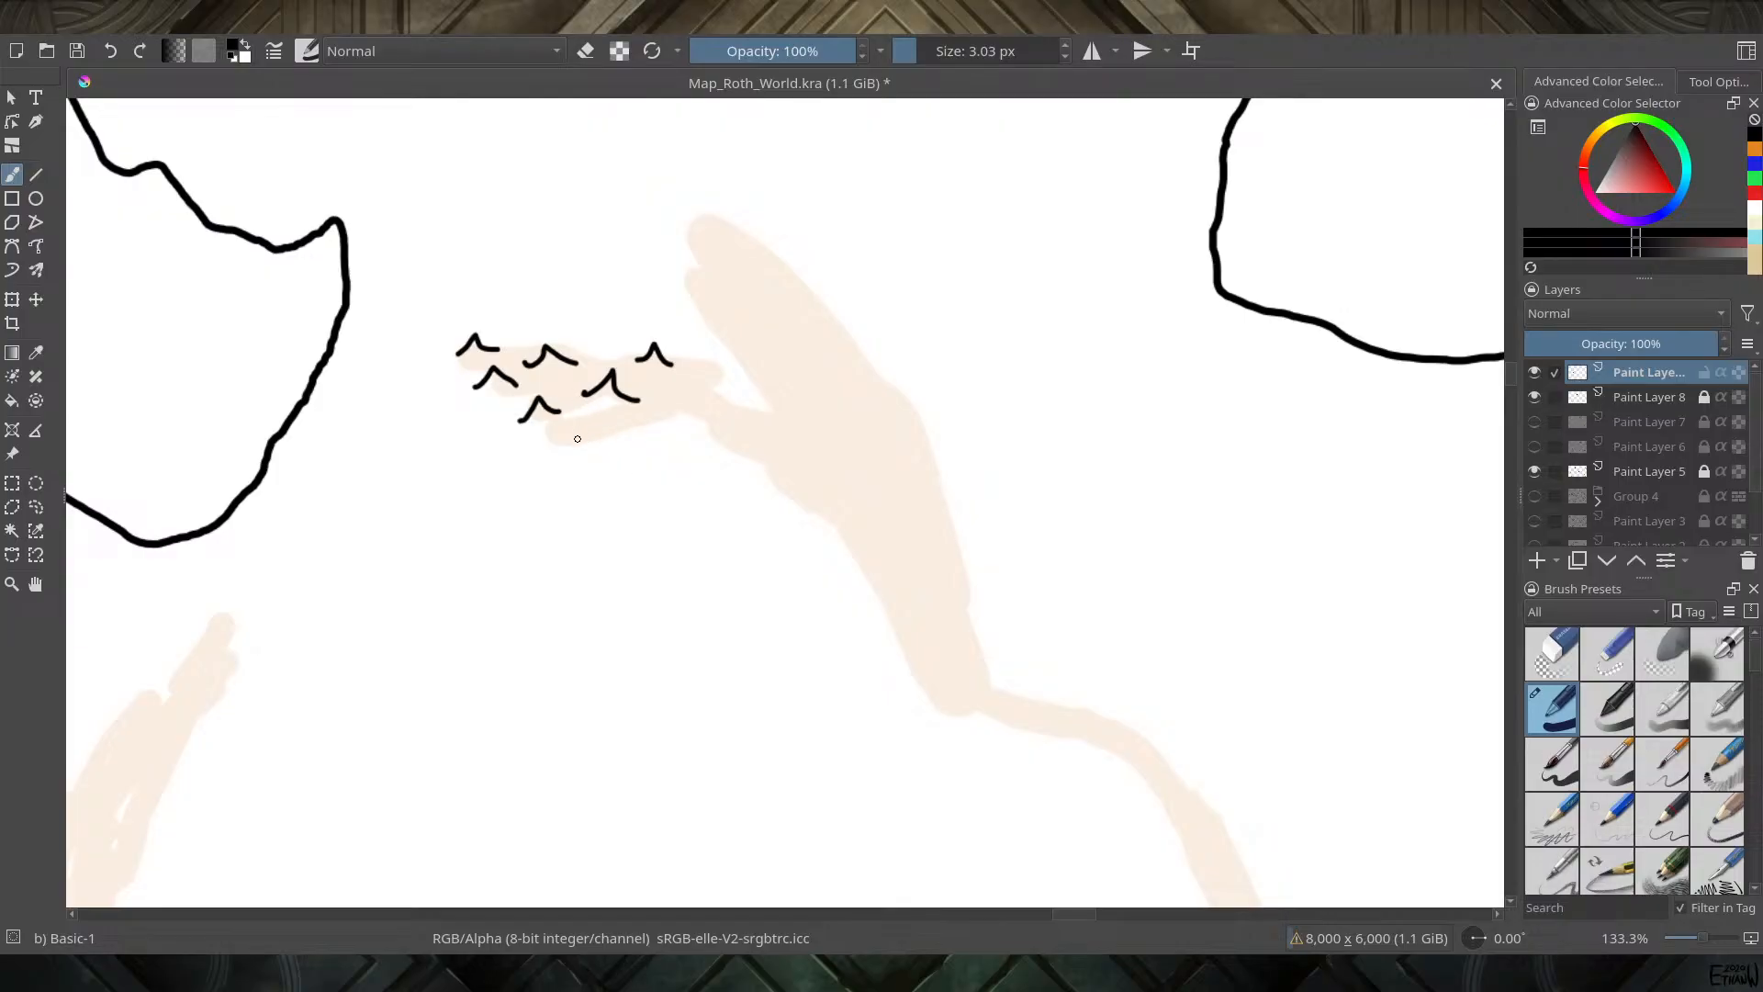
mouse_move(575, 443)
left_mouse_down()
mouse_move(683, 403)
mouse_move(701, 427)
mouse_move(746, 422)
mouse_move(766, 449)
left_mouse_up()
mouse_move(679, 286)
left_mouse_down()
mouse_move(766, 346)
mouse_move(764, 376)
mouse_move(799, 396)
left_mouse_up()
mouse_move(725, 255)
left_mouse_down()
mouse_move(753, 230)
mouse_move(787, 258)
mouse_move(787, 290)
mouse_move(816, 306)
mouse_move(806, 354)
mouse_move(851, 357)
left_mouse_up()
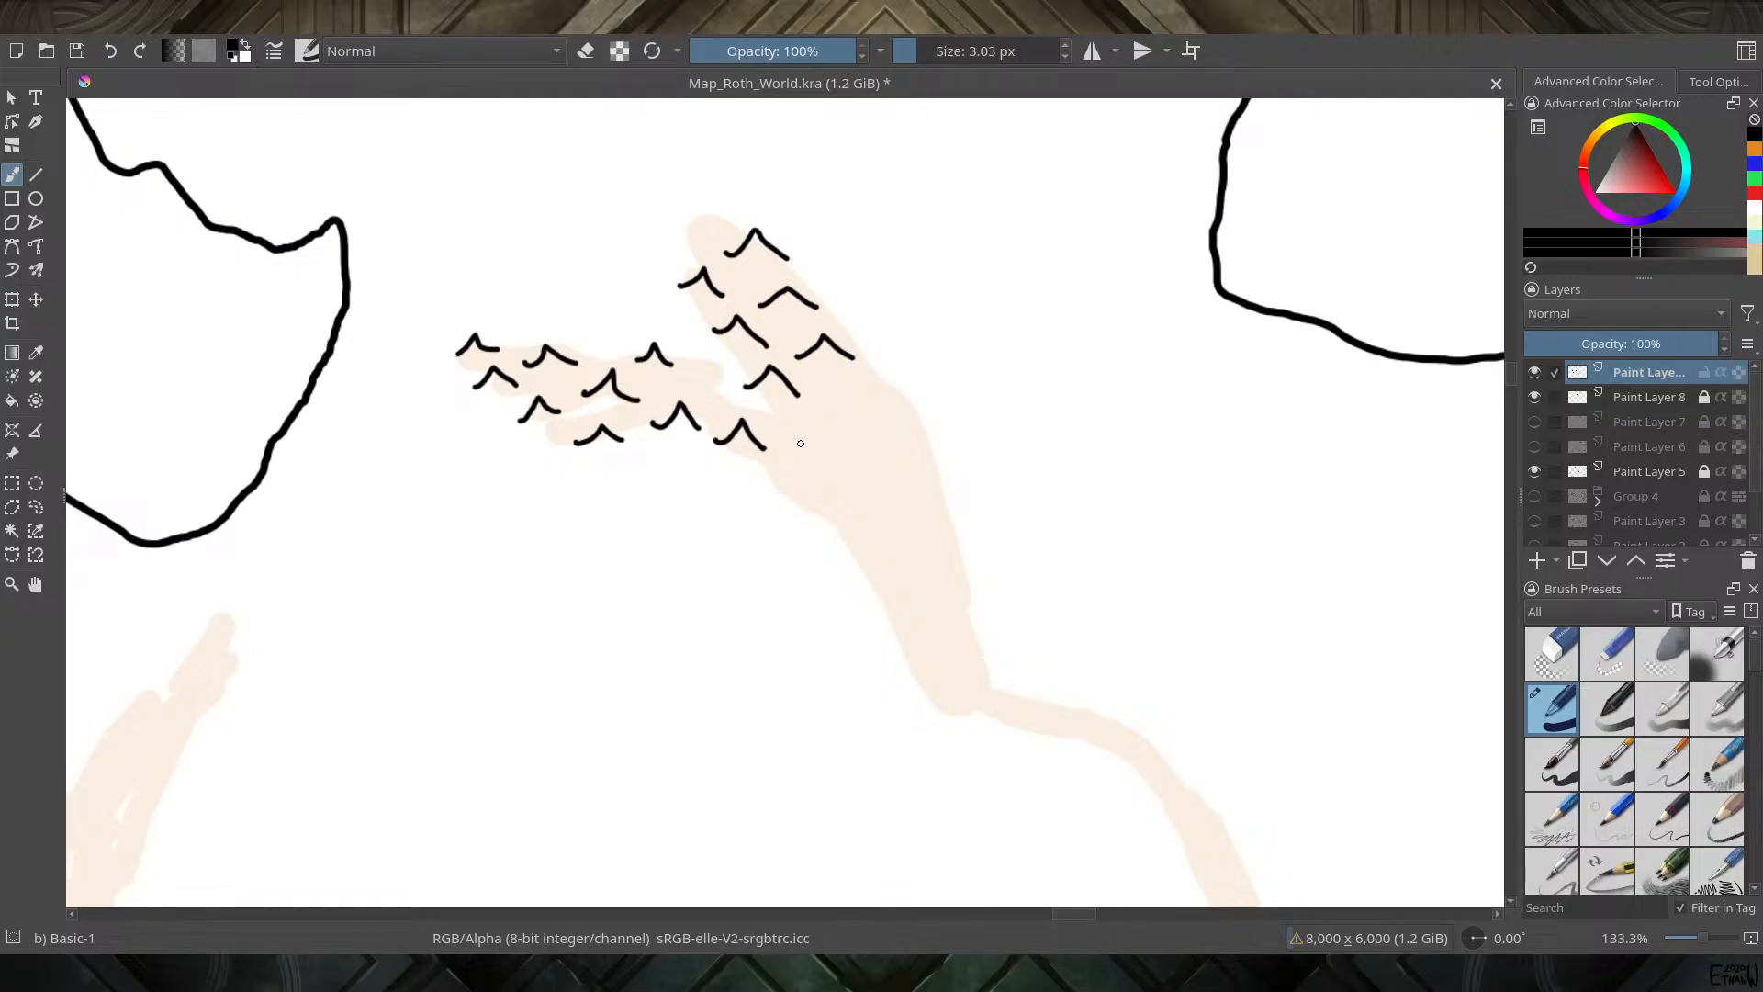
Fill the wide middle of the thick guide stroke with staggered peaks, undoing and redrawing the misplaced ones
mouse_move(801, 445)
left_mouse_down()
mouse_move(834, 414)
mouse_move(865, 441)
mouse_move(872, 390)
mouse_move(909, 411)
left_mouse_up()
key("ctrl+z")
mouse_move(876, 390)
left_mouse_down()
mouse_move(915, 419)
mouse_move(864, 404)
mouse_move(877, 377)
mouse_move(899, 402)
left_mouse_up()
key("ctrl+z")
left_click_drag(787, 494, 838, 508)
mouse_move(885, 461)
left_mouse_down()
mouse_move(932, 467)
mouse_move(876, 500)
mouse_move(882, 484)
mouse_move(918, 508)
left_mouse_up()
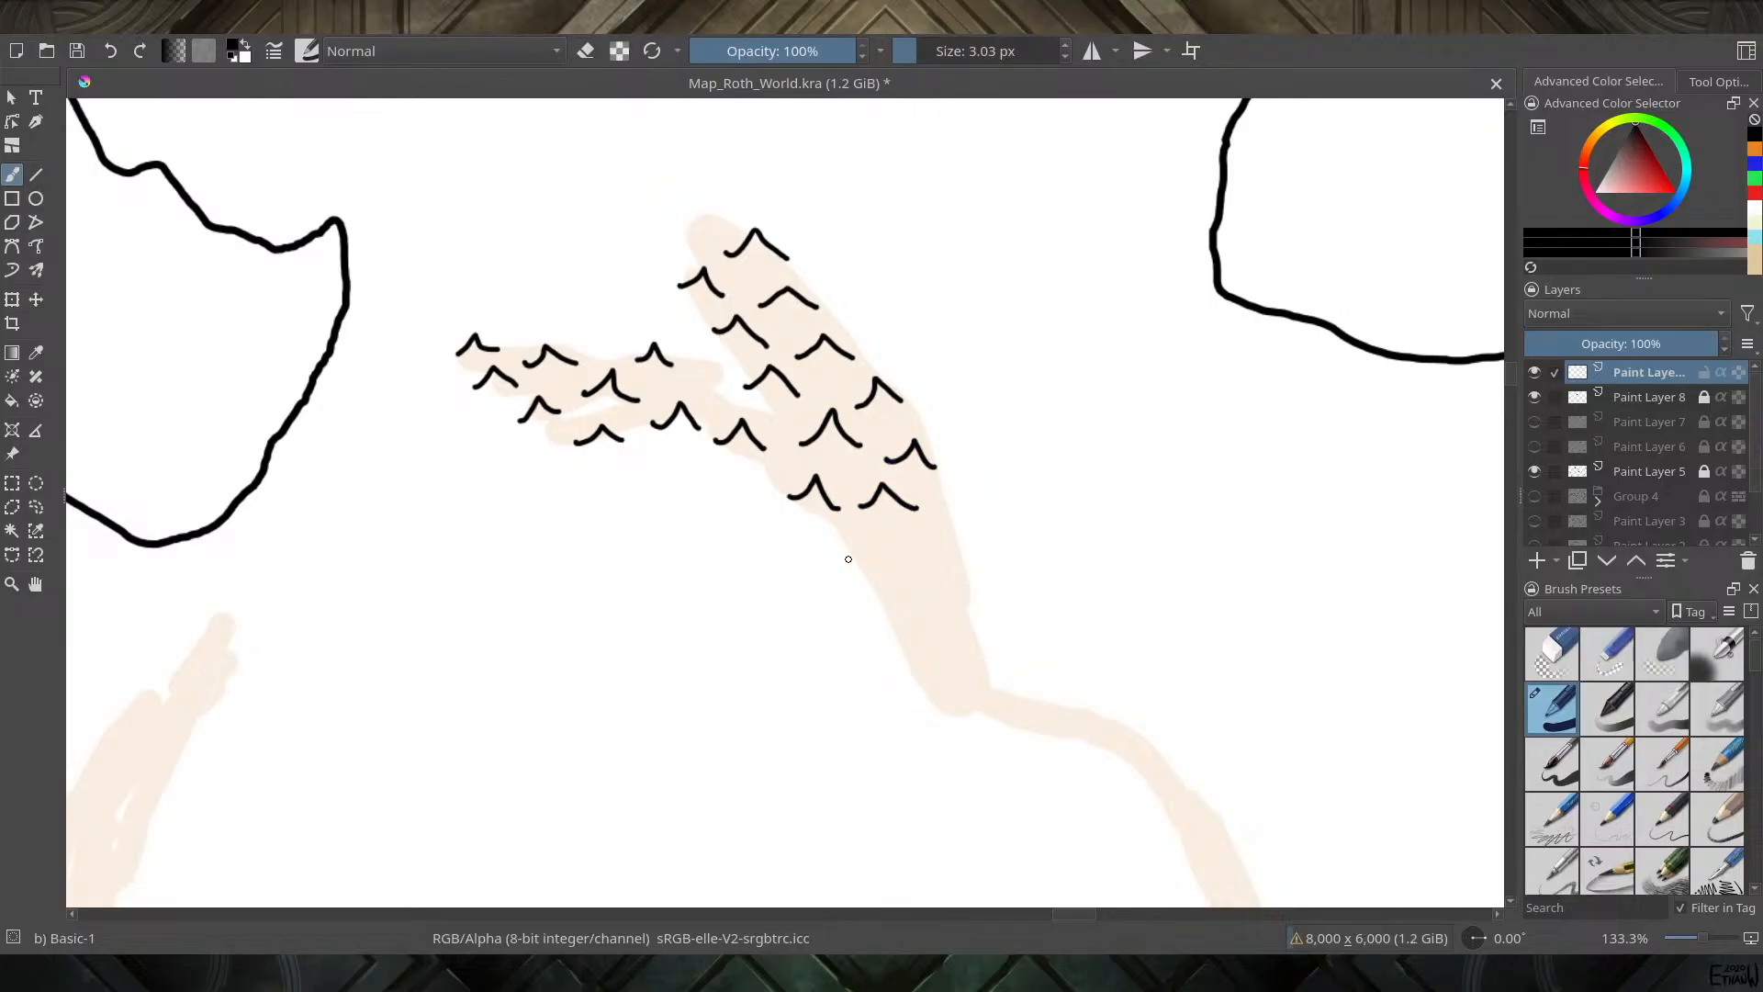
mouse_move(846, 555)
left_mouse_down()
mouse_move(898, 552)
mouse_move(954, 497)
mouse_move(970, 530)
mouse_move(936, 576)
mouse_move(946, 557)
mouse_move(978, 584)
left_mouse_up()
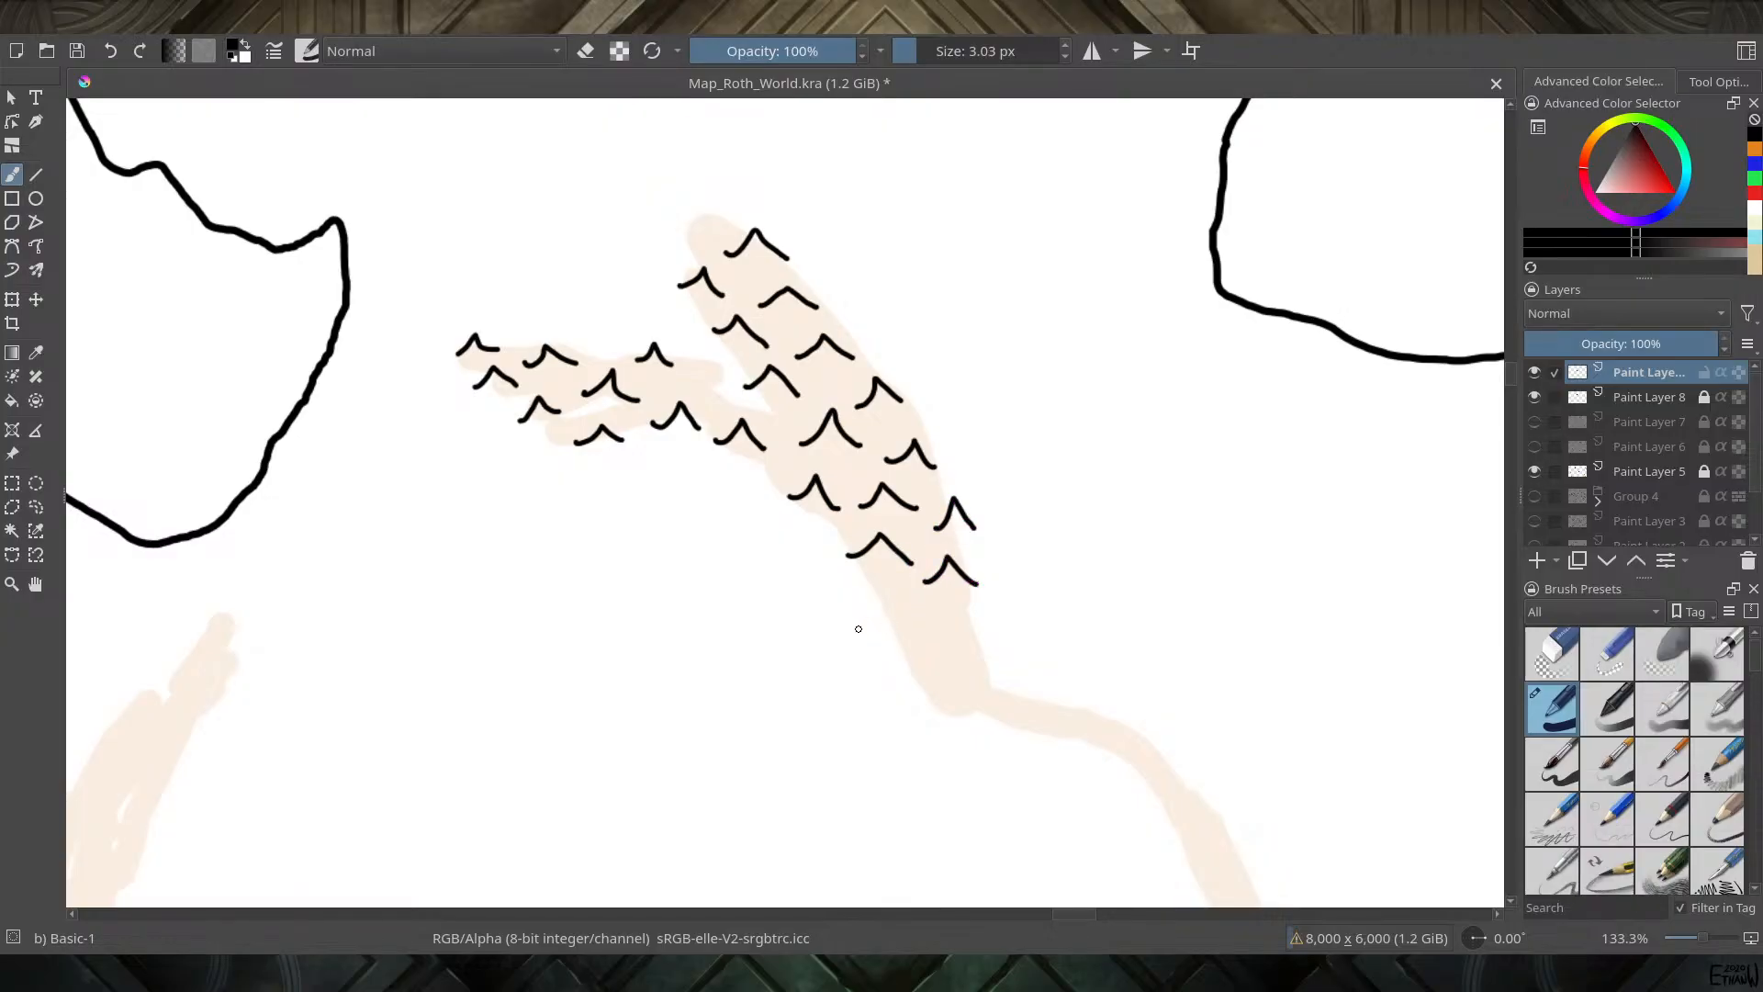
Draw peaks down to where the guide narrows and around its thin bend, redrawing the ones that miss
mouse_move(872, 624)
left_mouse_down()
mouse_move(897, 599)
mouse_move(923, 626)
mouse_move(858, 559)
mouse_move(805, 339)
mouse_move(815, 353)
mouse_move(834, 336)
mouse_move(856, 369)
left_mouse_up()
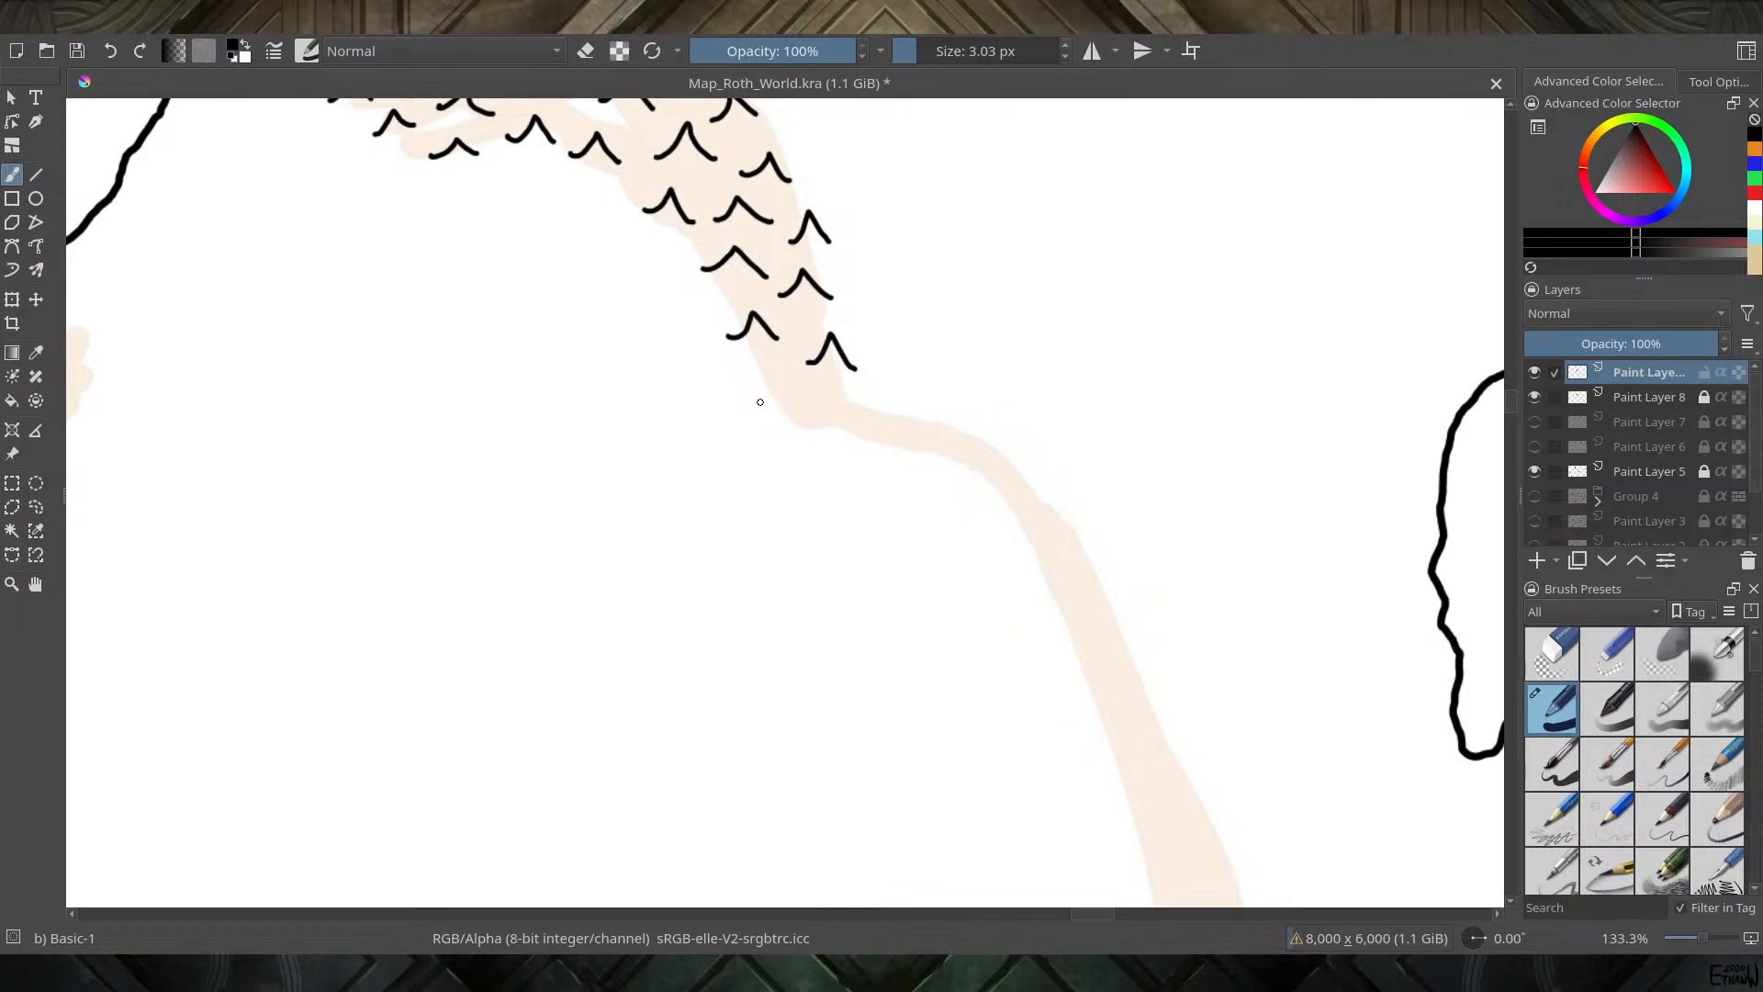
mouse_move(760, 402)
left_mouse_down()
mouse_move(845, 428)
mouse_move(863, 404)
mouse_move(896, 426)
mouse_move(893, 460)
mouse_move(924, 446)
mouse_move(938, 468)
mouse_move(971, 419)
mouse_move(1000, 445)
mouse_move(1013, 508)
left_mouse_up()
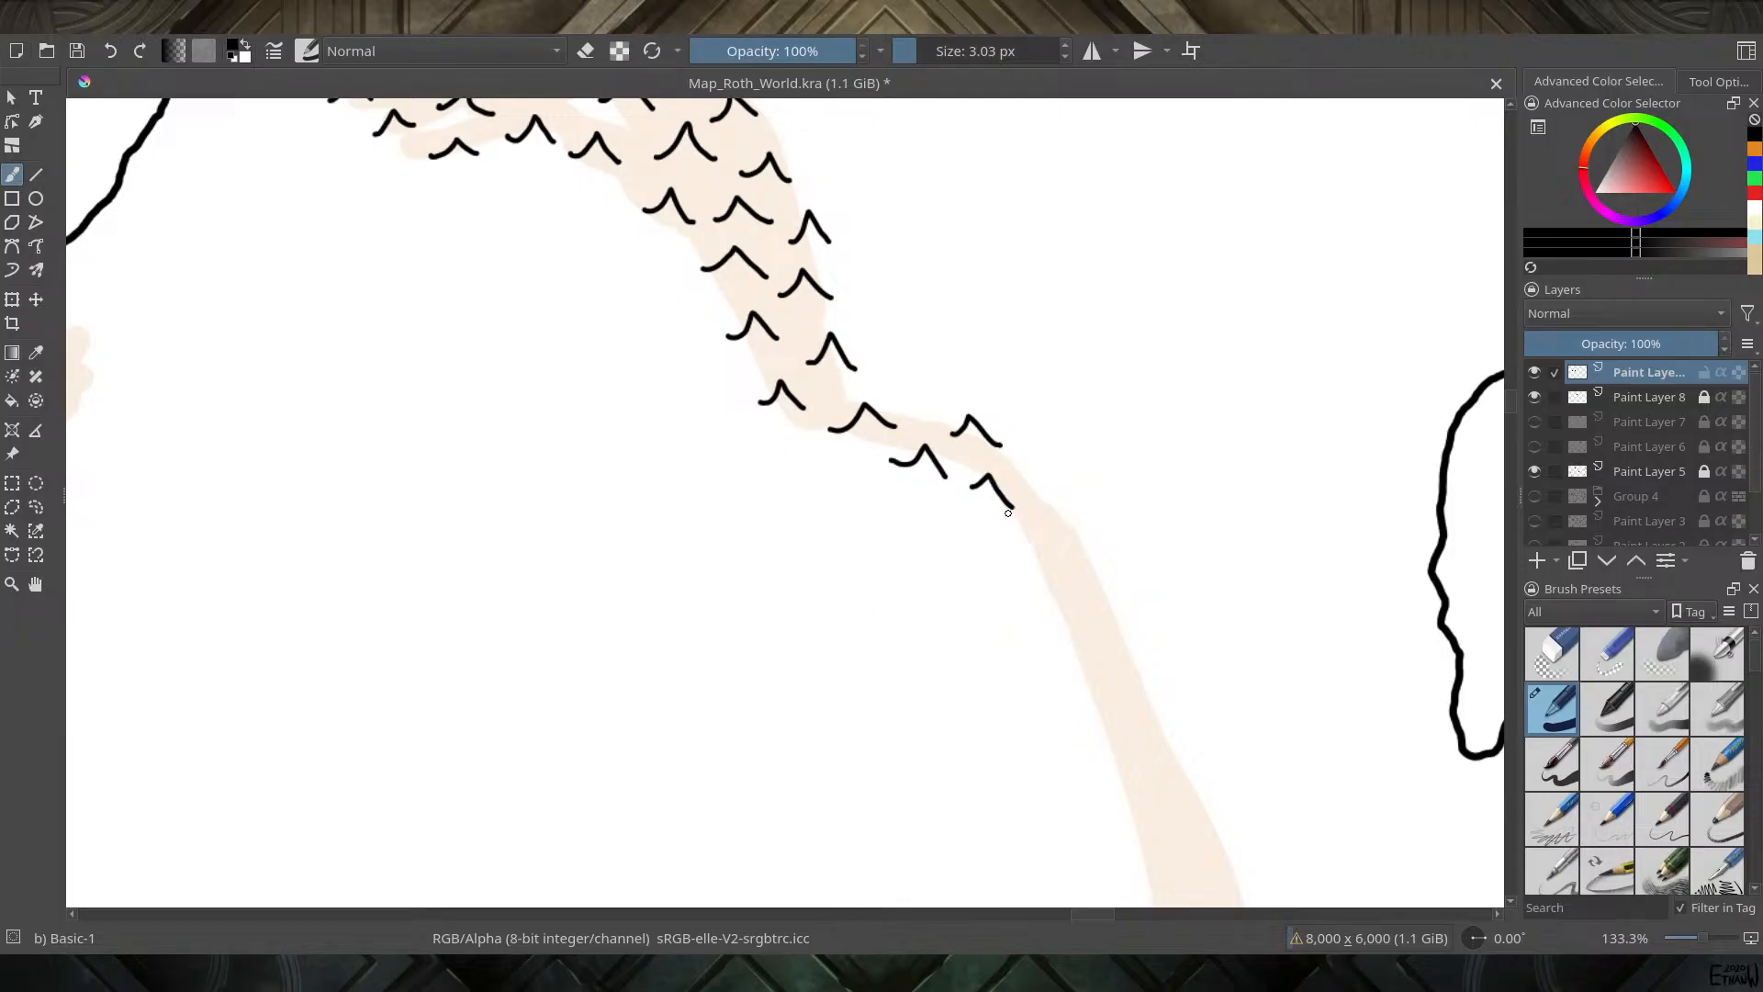
key("ctrl+z")
mouse_move(961, 496)
left_mouse_down()
mouse_move(976, 475)
mouse_move(1000, 497)
mouse_move(1041, 454)
mouse_move(1061, 484)
left_mouse_up()
mouse_move(1009, 541)
left_mouse_down()
mouse_move(1035, 533)
mouse_move(1027, 518)
mouse_move(1046, 552)
mouse_move(1081, 513)
mouse_move(1101, 547)
left_mouse_up()
key("ctrl+z")
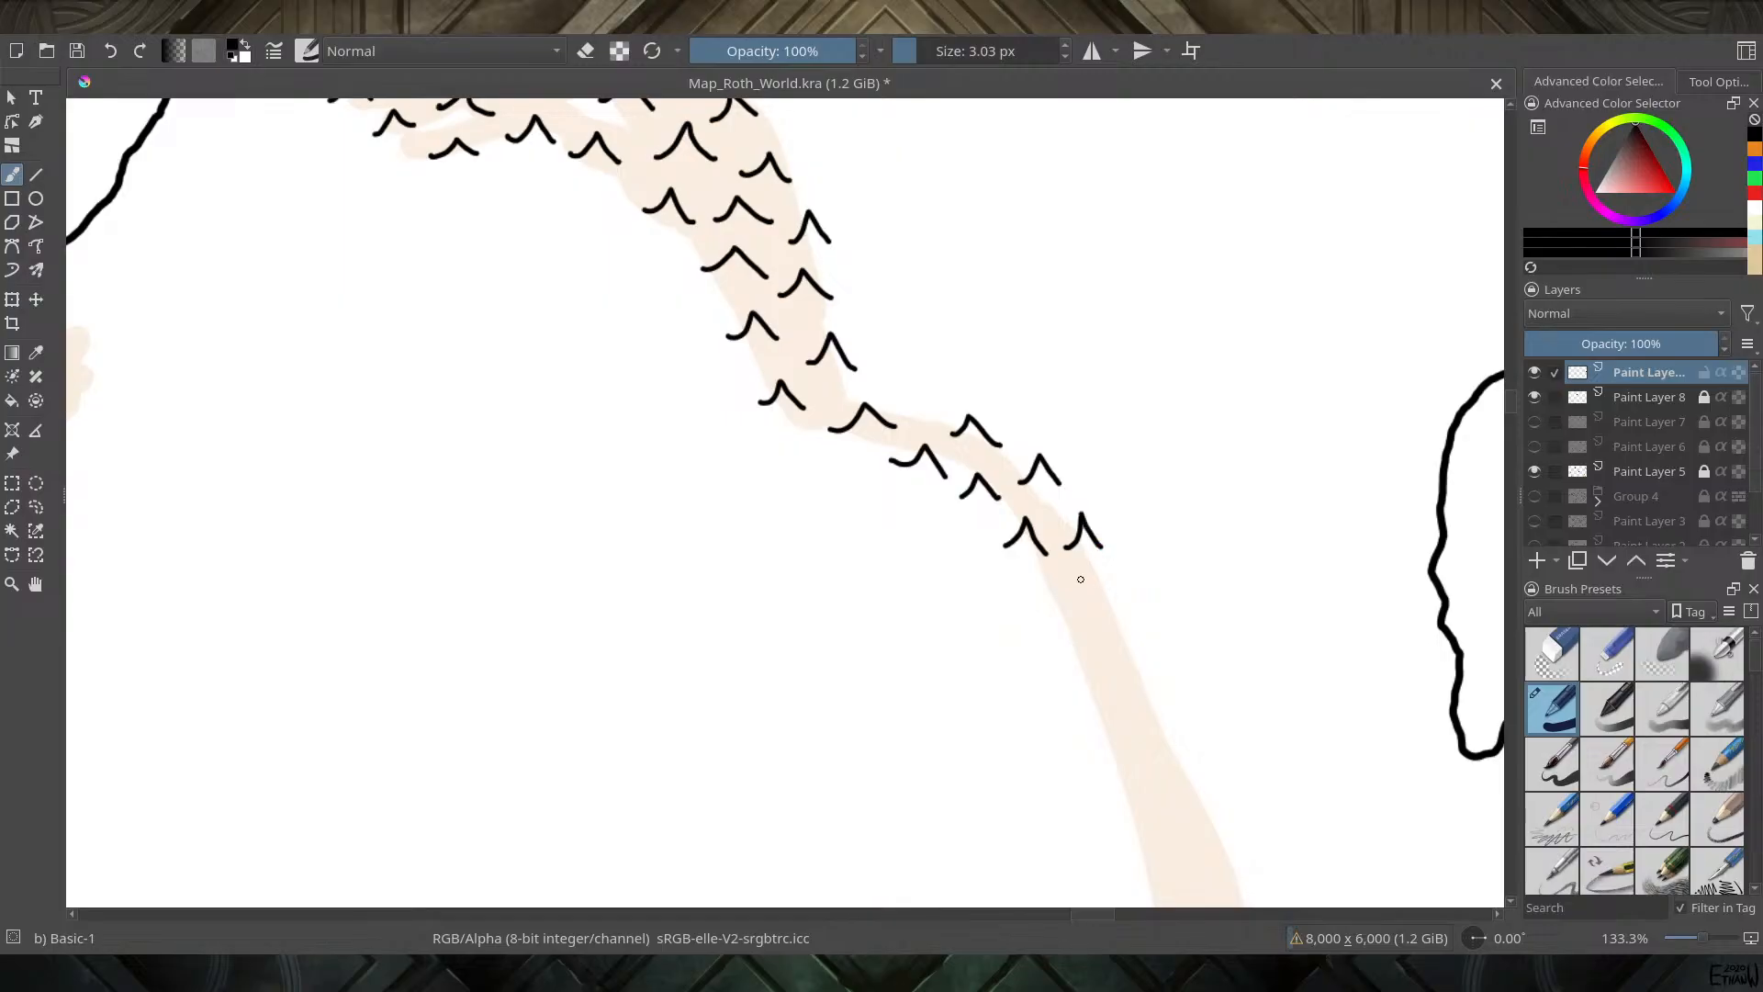
Continue the peaks in side-by-side pairs down the narrow part of the guide stroke to where it widens
mouse_move(1045, 600)
left_mouse_down()
mouse_move(1066, 569)
mouse_move(1080, 603)
mouse_move(1104, 571)
mouse_move(1124, 604)
mouse_move(857, 339)
mouse_move(886, 342)
mouse_move(911, 384)
mouse_move(930, 355)
mouse_move(956, 374)
left_mouse_up()
mouse_move(894, 437)
left_mouse_down()
mouse_move(910, 400)
mouse_move(921, 430)
mouse_move(950, 437)
mouse_move(963, 398)
mouse_move(985, 435)
left_mouse_up()
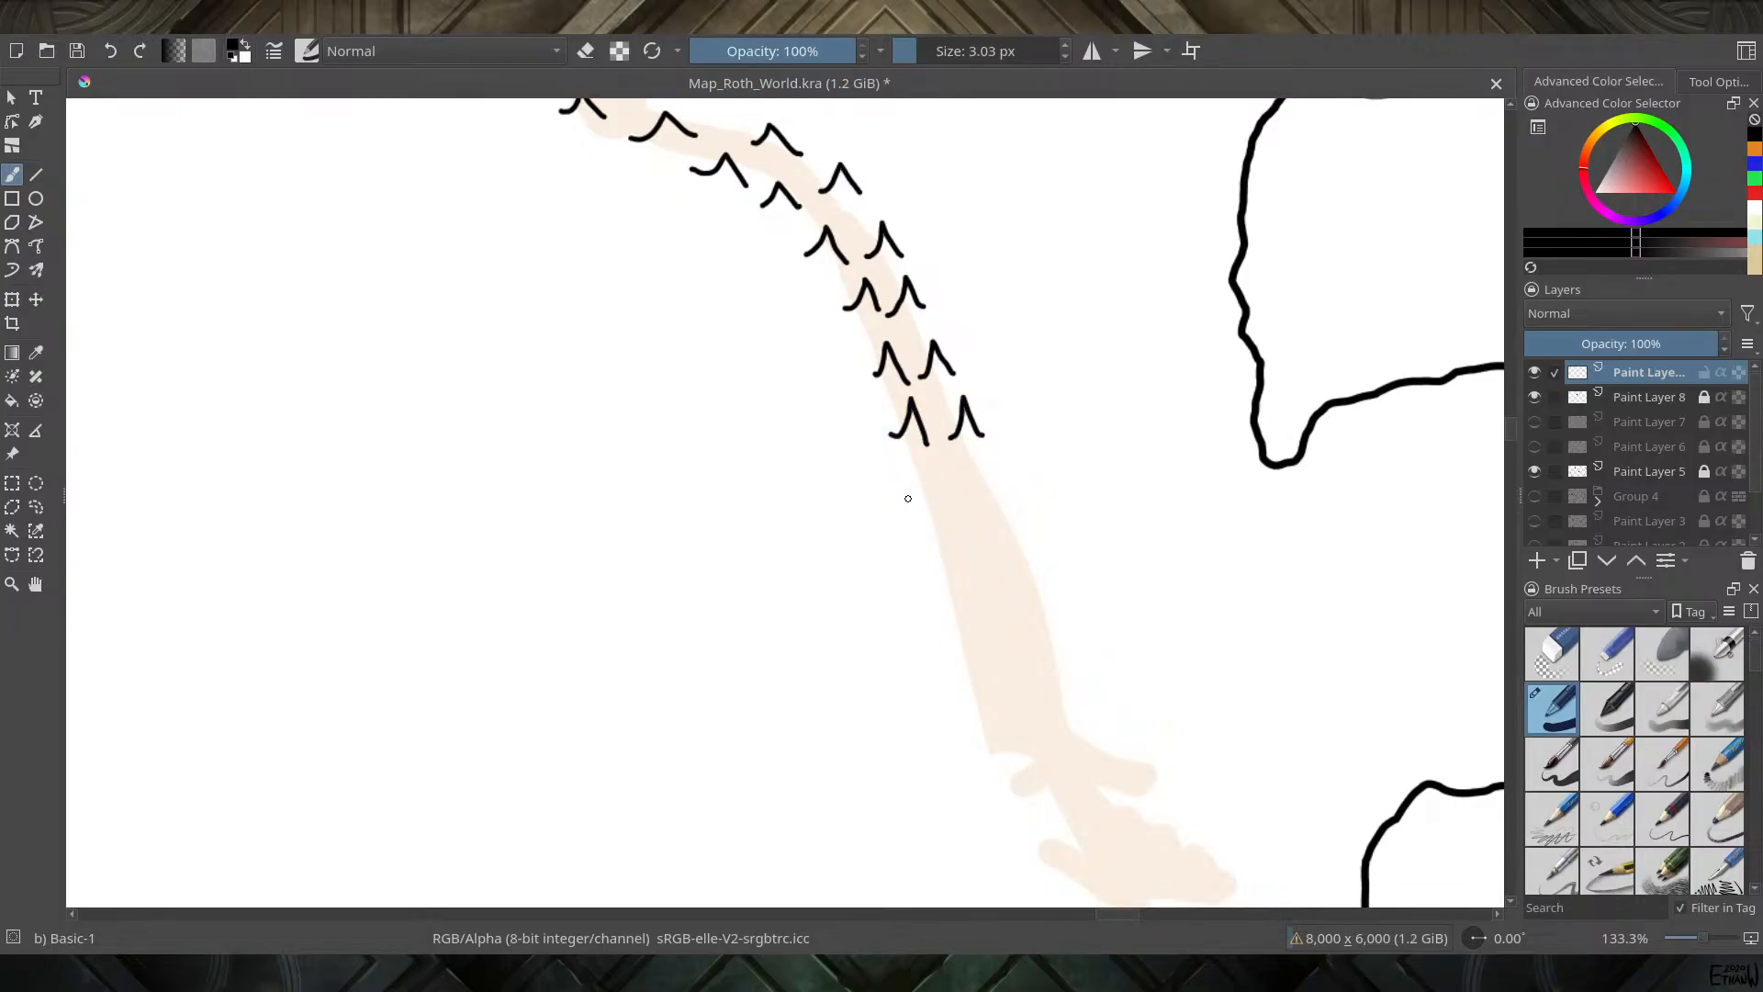
mouse_move(908, 503)
left_mouse_down()
mouse_move(927, 473)
mouse_move(951, 501)
left_mouse_up()
mouse_move(956, 523)
left_mouse_down()
mouse_move(976, 487)
mouse_move(996, 511)
left_mouse_up()
mouse_move(926, 577)
left_mouse_down()
mouse_move(946, 546)
mouse_move(968, 574)
mouse_move(1007, 539)
mouse_move(1031, 556)
left_mouse_up()
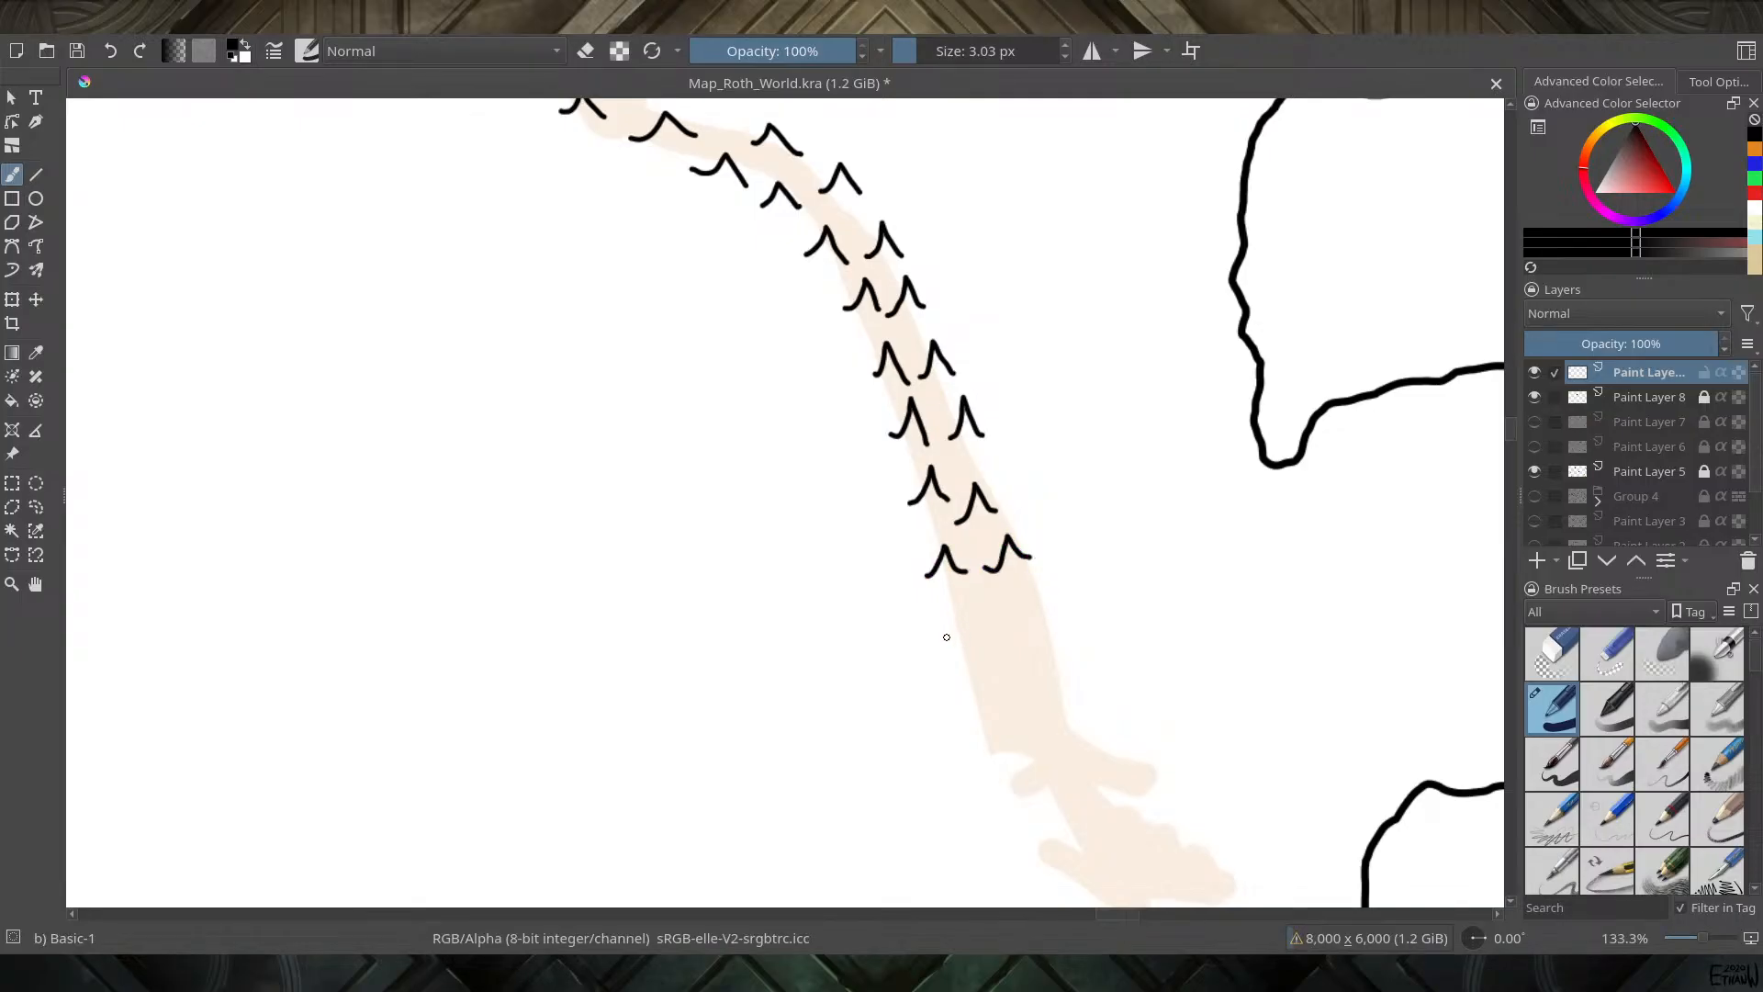
Add pairs of peaks down the widened lower section of the guide stroke, redrawing the misplaced one
mouse_move(936, 630)
left_mouse_down()
mouse_move(965, 609)
mouse_move(992, 632)
left_mouse_up()
key("ctrl+z")
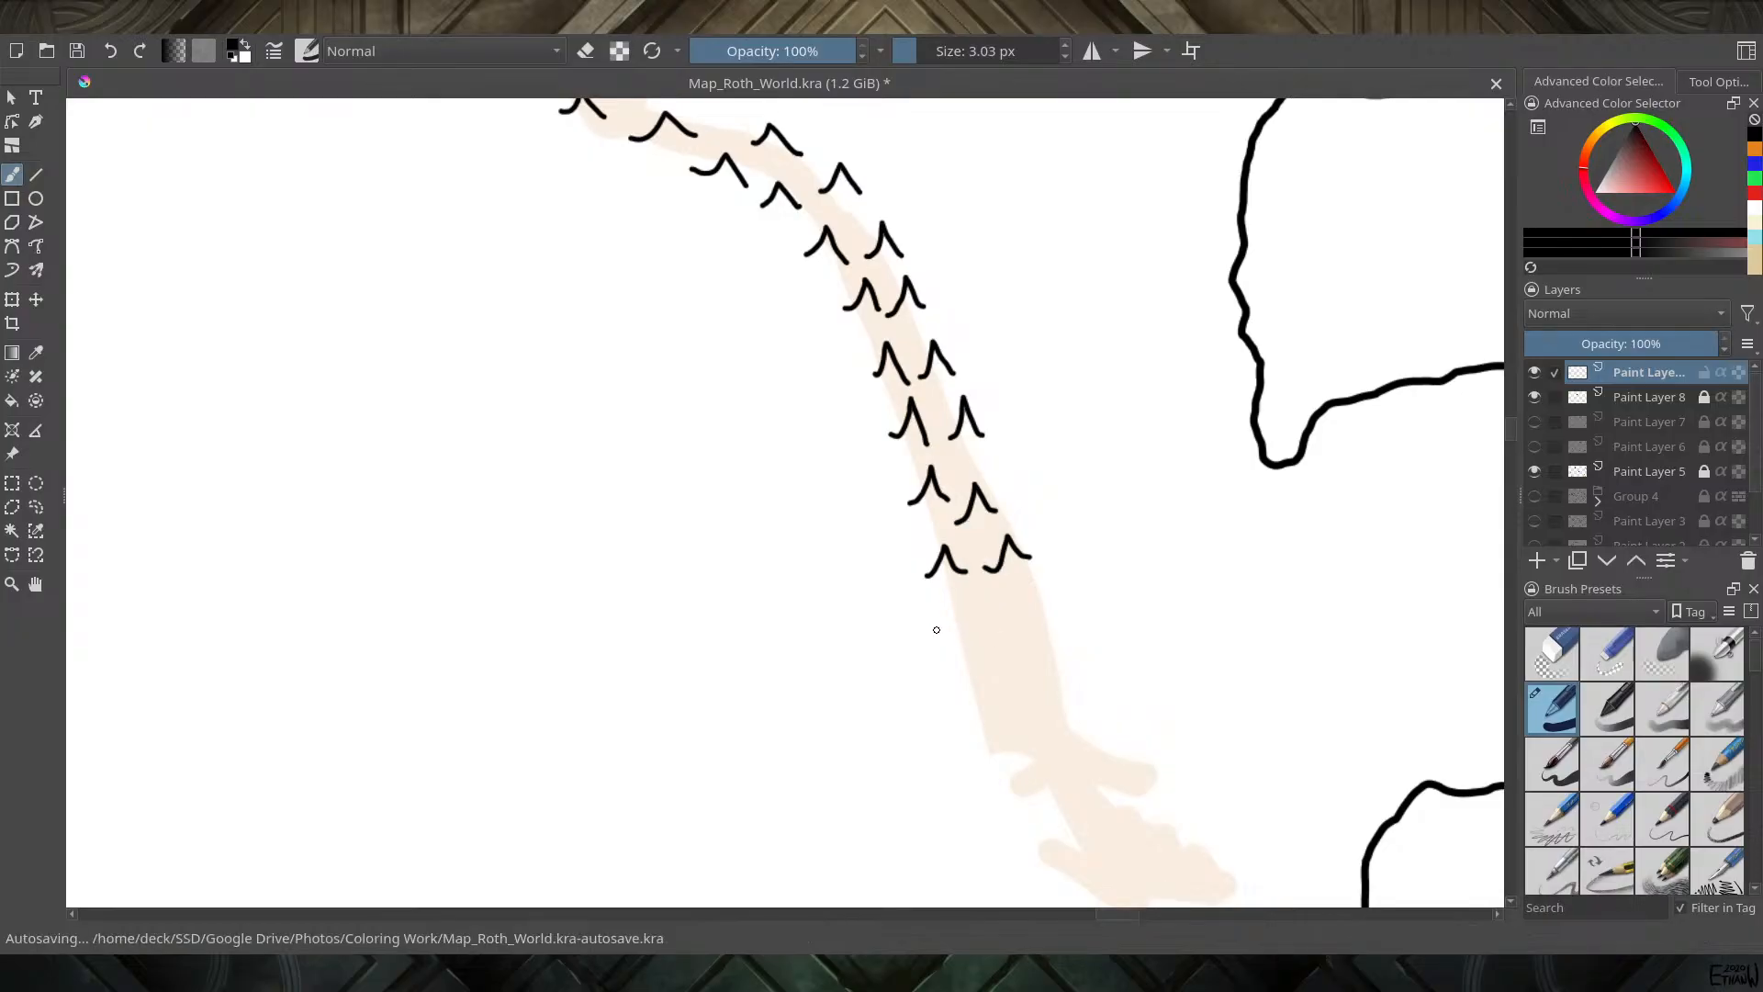
mouse_move(939, 628)
left_mouse_down()
mouse_move(994, 620)
mouse_move(1059, 600)
left_mouse_up()
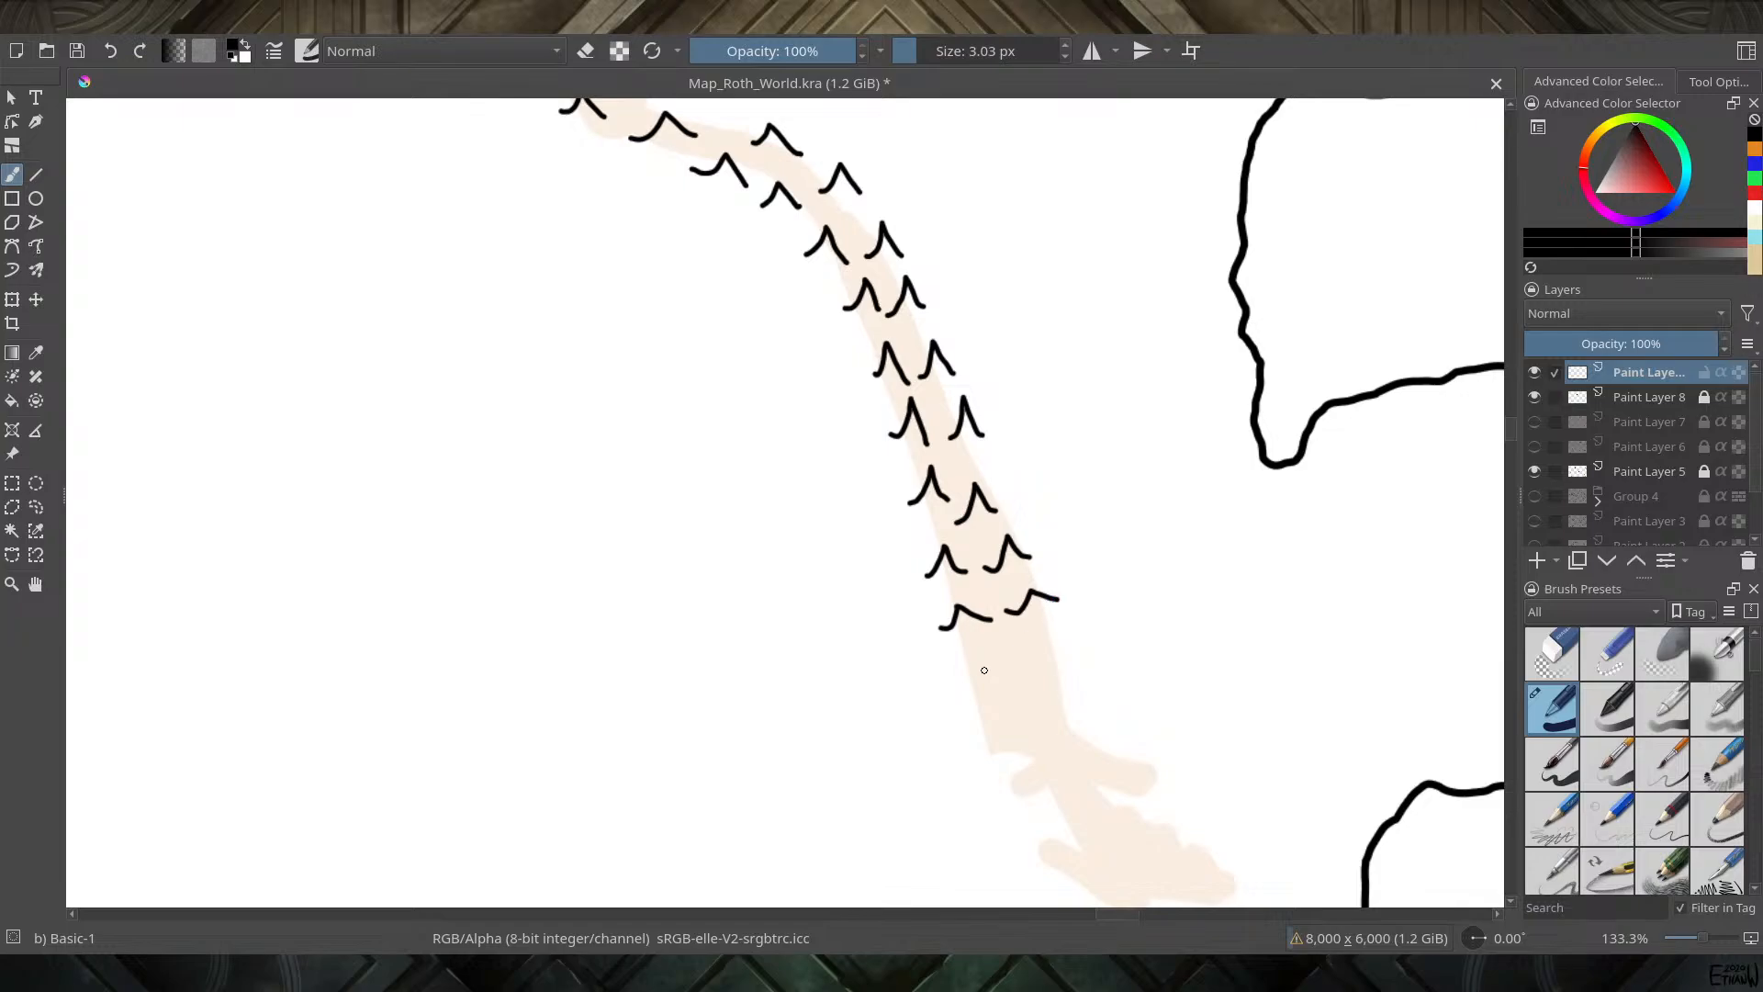
mouse_move(958, 681)
left_mouse_down()
mouse_move(980, 655)
mouse_move(1010, 676)
mouse_move(1044, 637)
mouse_move(1064, 659)
left_mouse_up()
mouse_move(1018, 732)
left_mouse_down()
mouse_move(896, 597)
mouse_move(799, 519)
mouse_move(811, 482)
mouse_move(829, 505)
mouse_move(864, 474)
mouse_move(889, 501)
left_mouse_up()
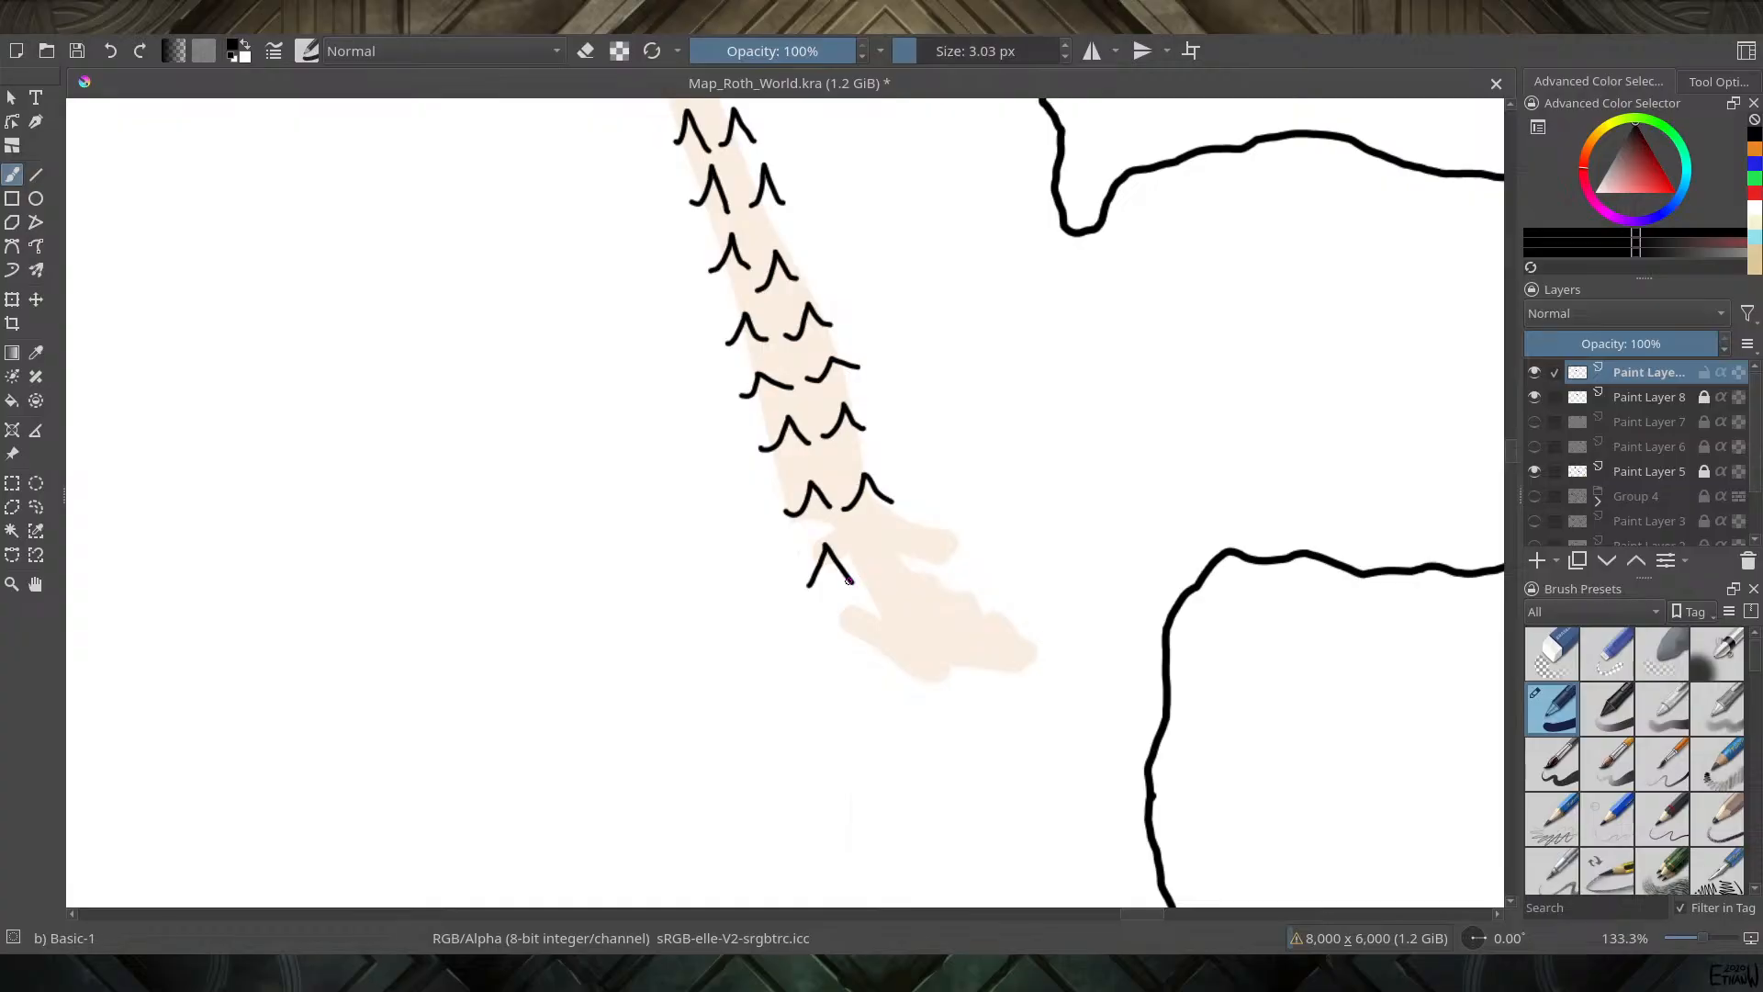
Cover the ragged southeastern end of the guide stroke with peaks, undoing and redrawing the oversized one
mouse_move(805, 575)
left_mouse_down()
mouse_move(819, 554)
mouse_move(855, 575)
mouse_move(916, 528)
mouse_move(946, 549)
mouse_move(889, 529)
mouse_move(930, 546)
left_mouse_up()
key("ctrl+z")
mouse_move(849, 630)
left_mouse_down()
mouse_move(884, 597)
mouse_move(909, 624)
mouse_move(945, 580)
mouse_move(970, 599)
left_mouse_up()
mouse_move(895, 661)
left_mouse_down()
mouse_move(940, 654)
mouse_move(990, 620)
mouse_move(1021, 643)
mouse_move(994, 679)
left_mouse_up()
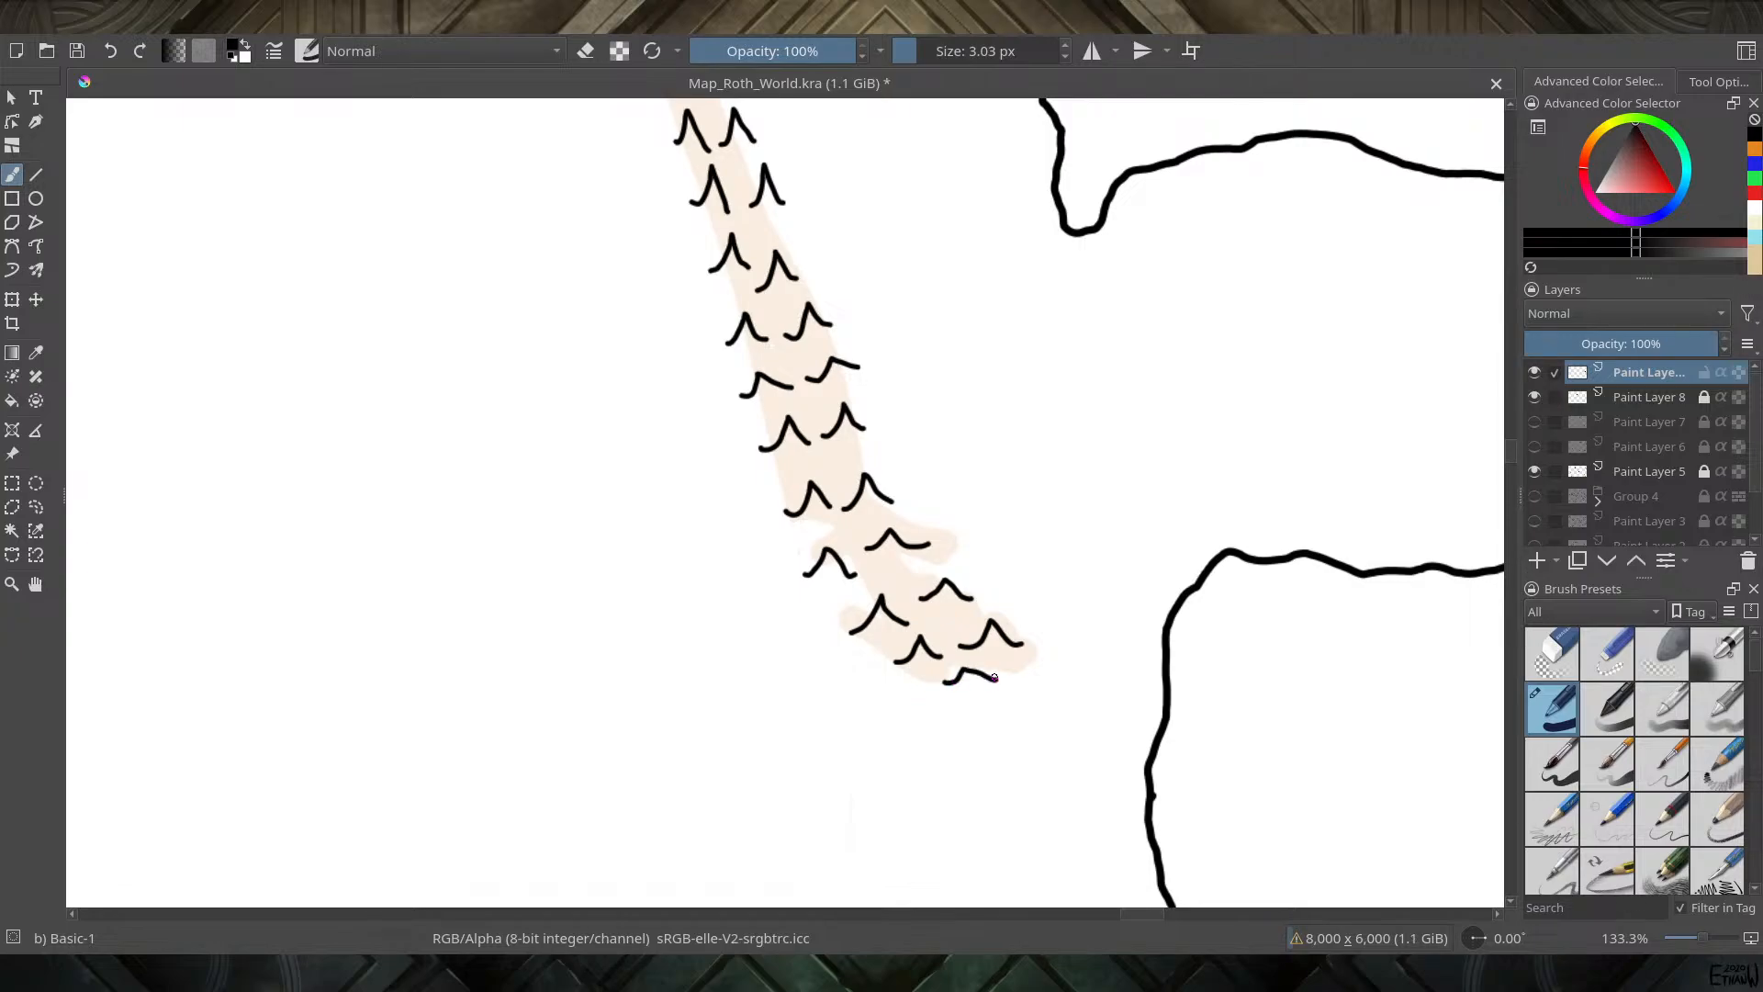
Draw two columns of peaks on the eastern continent's western guide stroke, from its northern tip down to the bend
left_click_drag(556, 402, 1417, 563)
left_click_drag(534, 265, 605, 511)
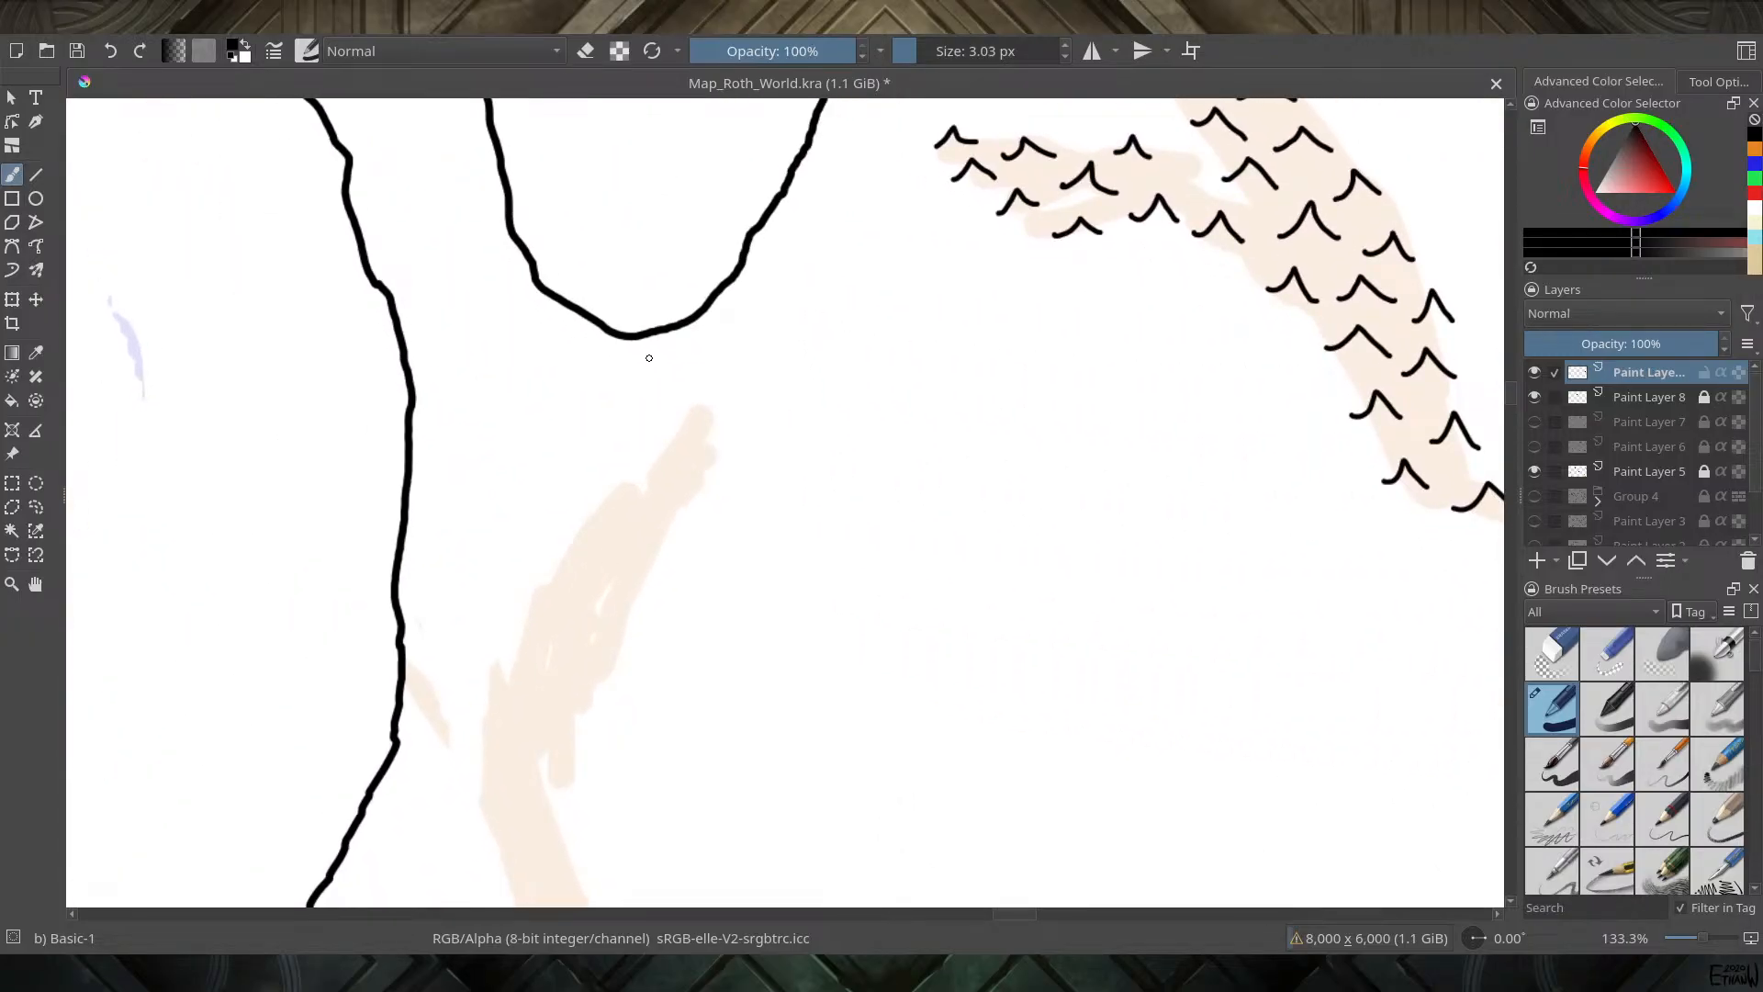
mouse_move(661, 436)
left_mouse_down()
mouse_move(705, 438)
mouse_move(695, 465)
mouse_move(718, 469)
left_mouse_up()
mouse_move(617, 494)
left_mouse_down()
mouse_move(648, 477)
mouse_move(671, 517)
mouse_move(709, 517)
left_mouse_up()
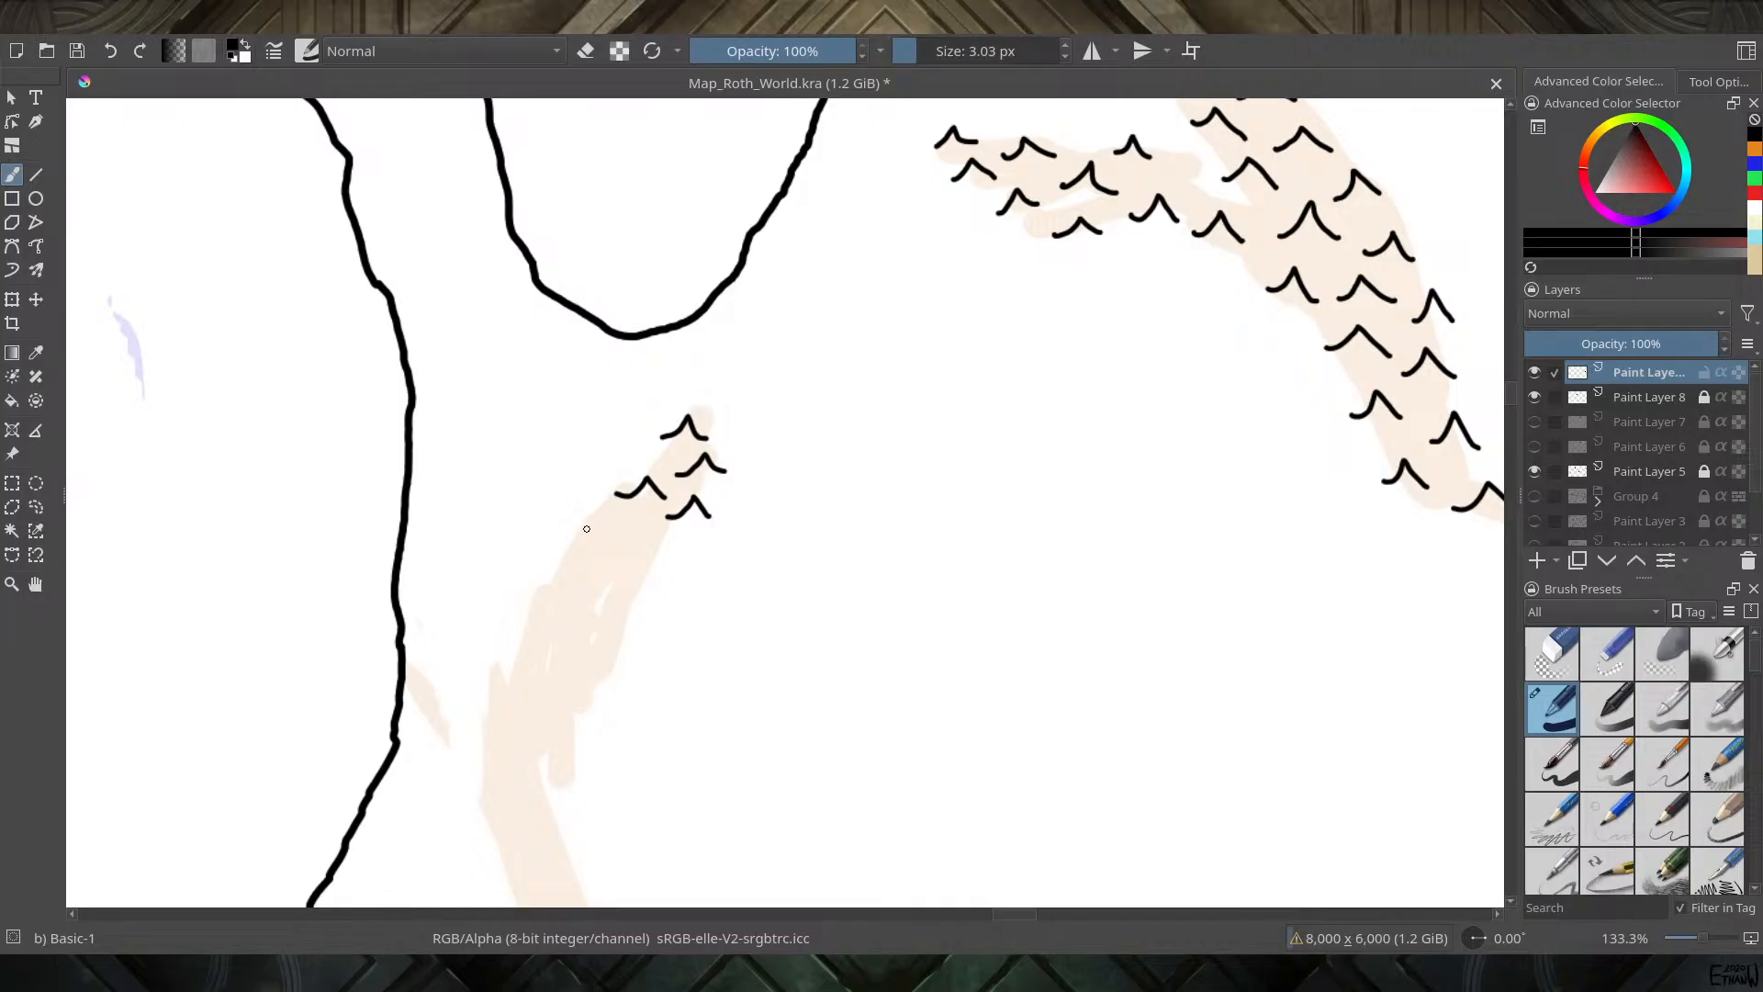
mouse_move(586, 529)
left_mouse_down()
mouse_move(652, 553)
mouse_move(694, 557)
left_mouse_up()
mouse_move(553, 577)
left_mouse_down()
mouse_move(586, 558)
mouse_move(621, 599)
mouse_move(640, 578)
mouse_move(658, 601)
left_mouse_up()
mouse_move(527, 617)
left_mouse_down()
mouse_move(555, 603)
mouse_move(603, 641)
mouse_move(630, 621)
mouse_move(649, 650)
left_mouse_up()
mouse_move(508, 671)
left_mouse_down()
mouse_move(540, 660)
mouse_move(580, 700)
mouse_move(596, 675)
mouse_move(628, 698)
left_mouse_up()
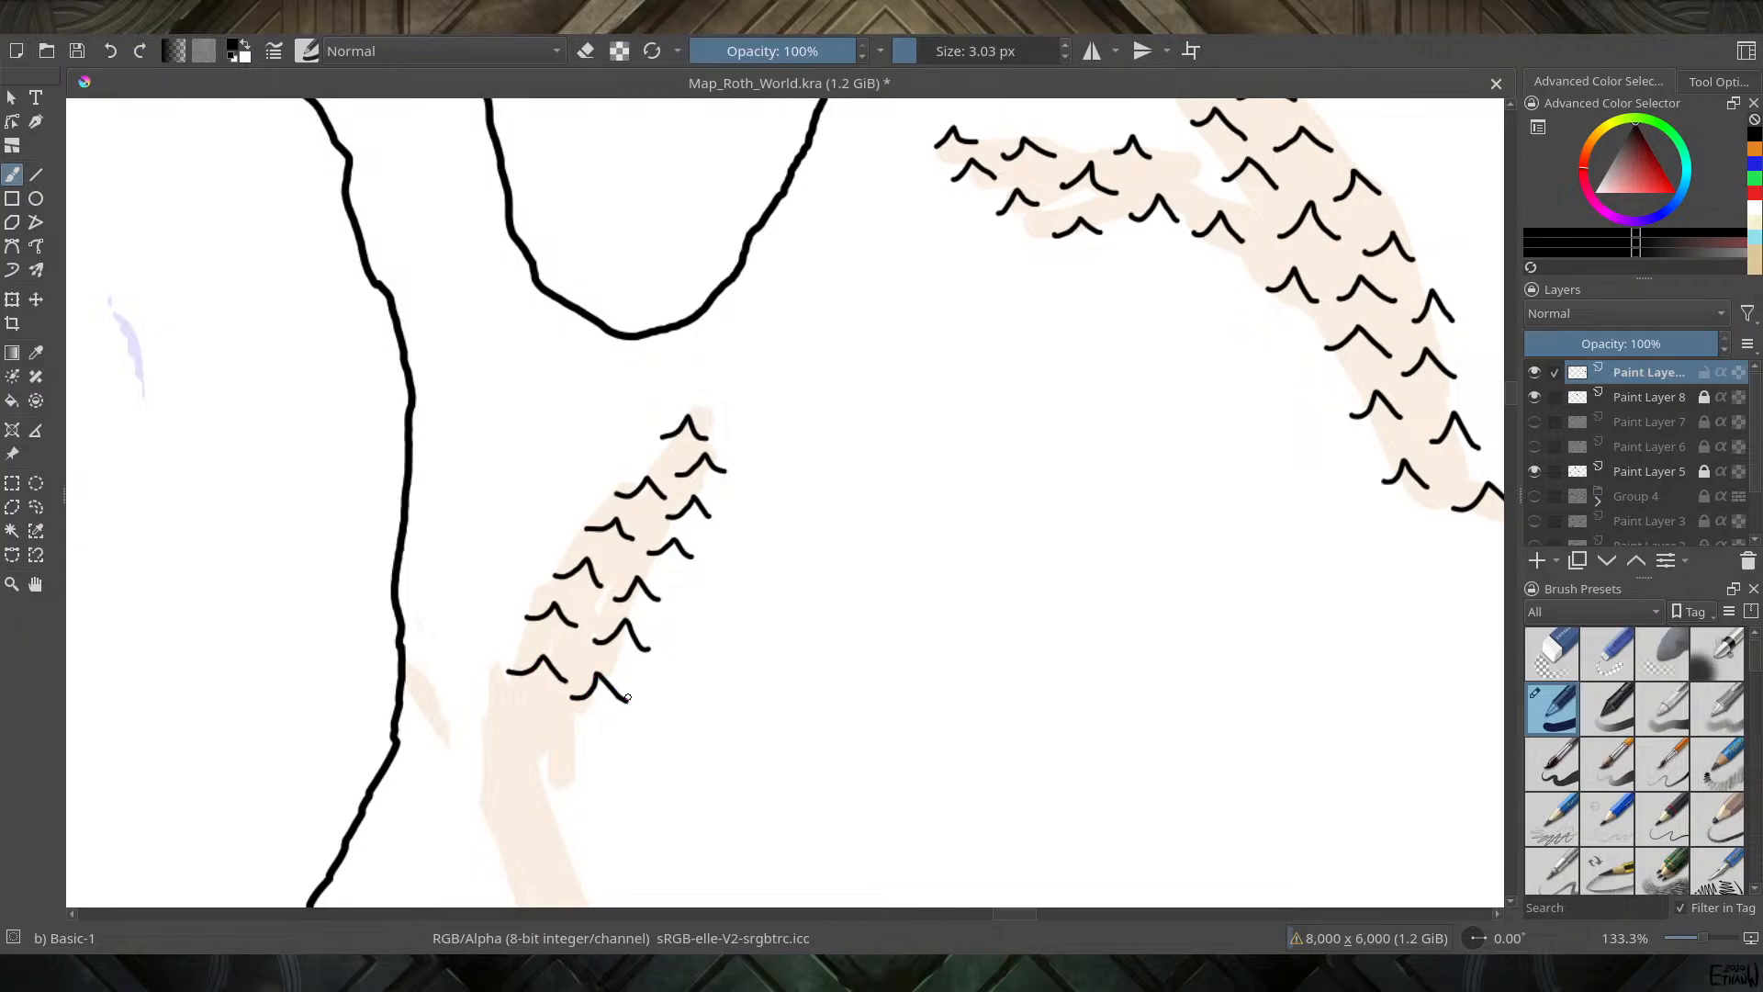
Add two peaks at the bend of the western guide stroke and one on the small stroke by the coast
left_click_drag(482, 707, 538, 732)
key("ctrl+z")
mouse_move(478, 728)
left_mouse_down()
mouse_move(504, 710)
mouse_move(540, 732)
left_mouse_up()
mouse_move(424, 713)
left_mouse_down()
mouse_move(448, 696)
mouse_move(505, 759)
mouse_move(397, 563)
mouse_move(465, 520)
mouse_move(496, 549)
left_mouse_up()
Draw pairs of peaks down the western guide stroke just below the bend, redrawing the first misplaced one
mouse_move(365, 585)
left_mouse_down()
mouse_move(400, 572)
mouse_move(430, 597)
left_mouse_up()
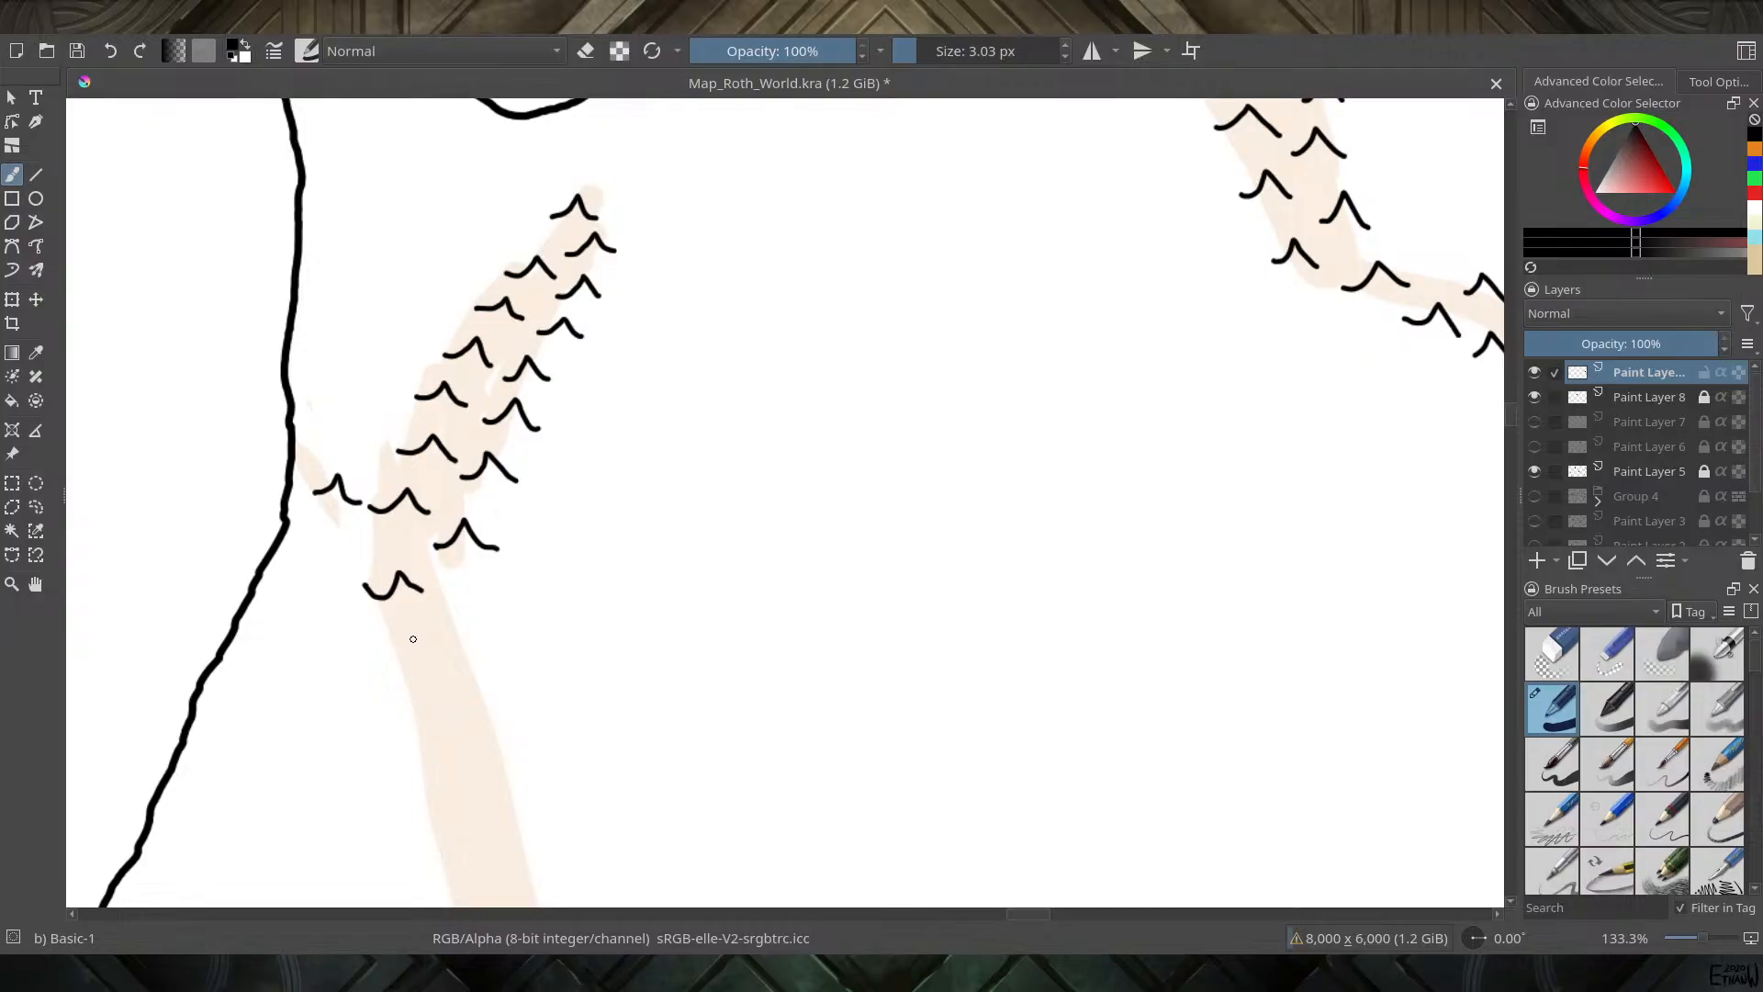
key("ctrl+z")
mouse_move(352, 577)
left_mouse_down()
mouse_move(373, 555)
mouse_move(400, 592)
mouse_move(449, 589)
mouse_move(487, 615)
left_mouse_up()
mouse_move(375, 643)
left_mouse_down()
mouse_move(395, 625)
mouse_move(486, 665)
left_mouse_up()
mouse_move(384, 711)
left_mouse_down()
mouse_move(409, 686)
mouse_move(469, 722)
mouse_move(477, 692)
mouse_move(511, 708)
left_mouse_up()
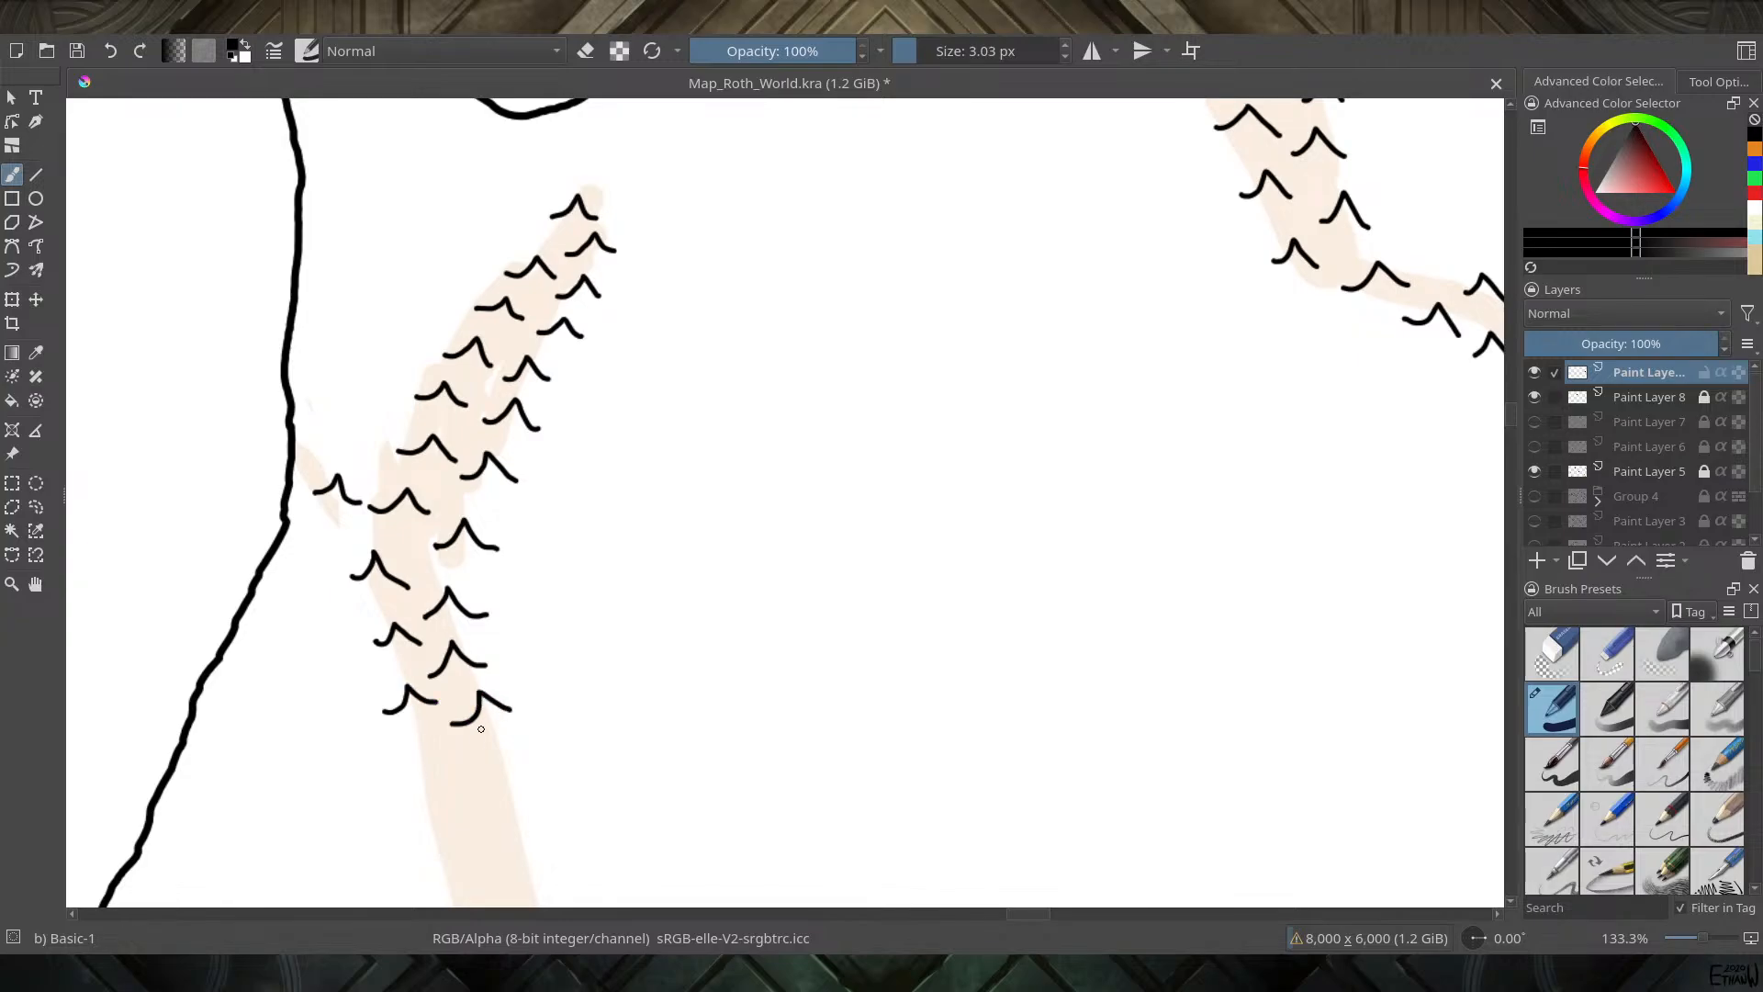
mouse_move(428, 760)
left_mouse_down()
mouse_move(544, 410)
mouse_move(532, 391)
mouse_move(604, 440)
left_mouse_up()
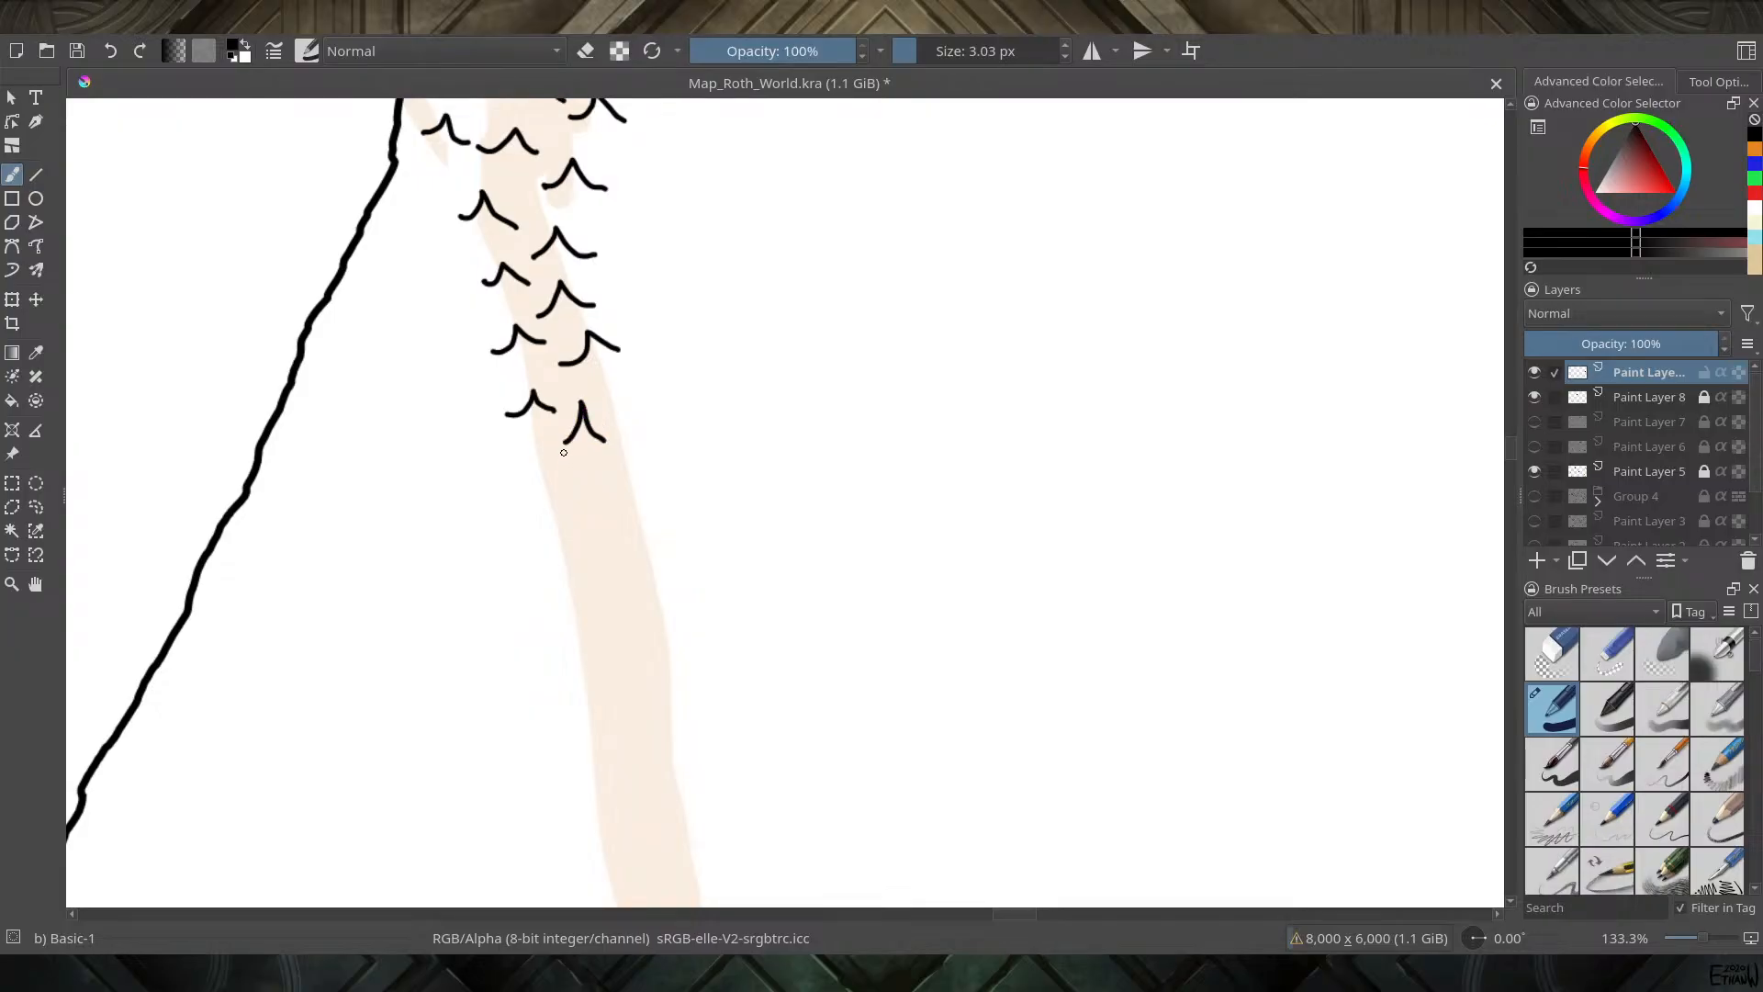
Continue the peaks down the middle of the eastern continent's western guide stroke, redrawing one and adding a lone peak just east of it
mouse_move(497, 467)
left_mouse_down()
mouse_move(537, 457)
mouse_move(607, 490)
mouse_move(637, 448)
mouse_move(661, 473)
left_mouse_up()
key("ctrl+z")
mouse_move(566, 533)
left_mouse_down()
mouse_move(595, 511)
mouse_move(614, 532)
mouse_move(631, 498)
mouse_move(663, 515)
left_mouse_up()
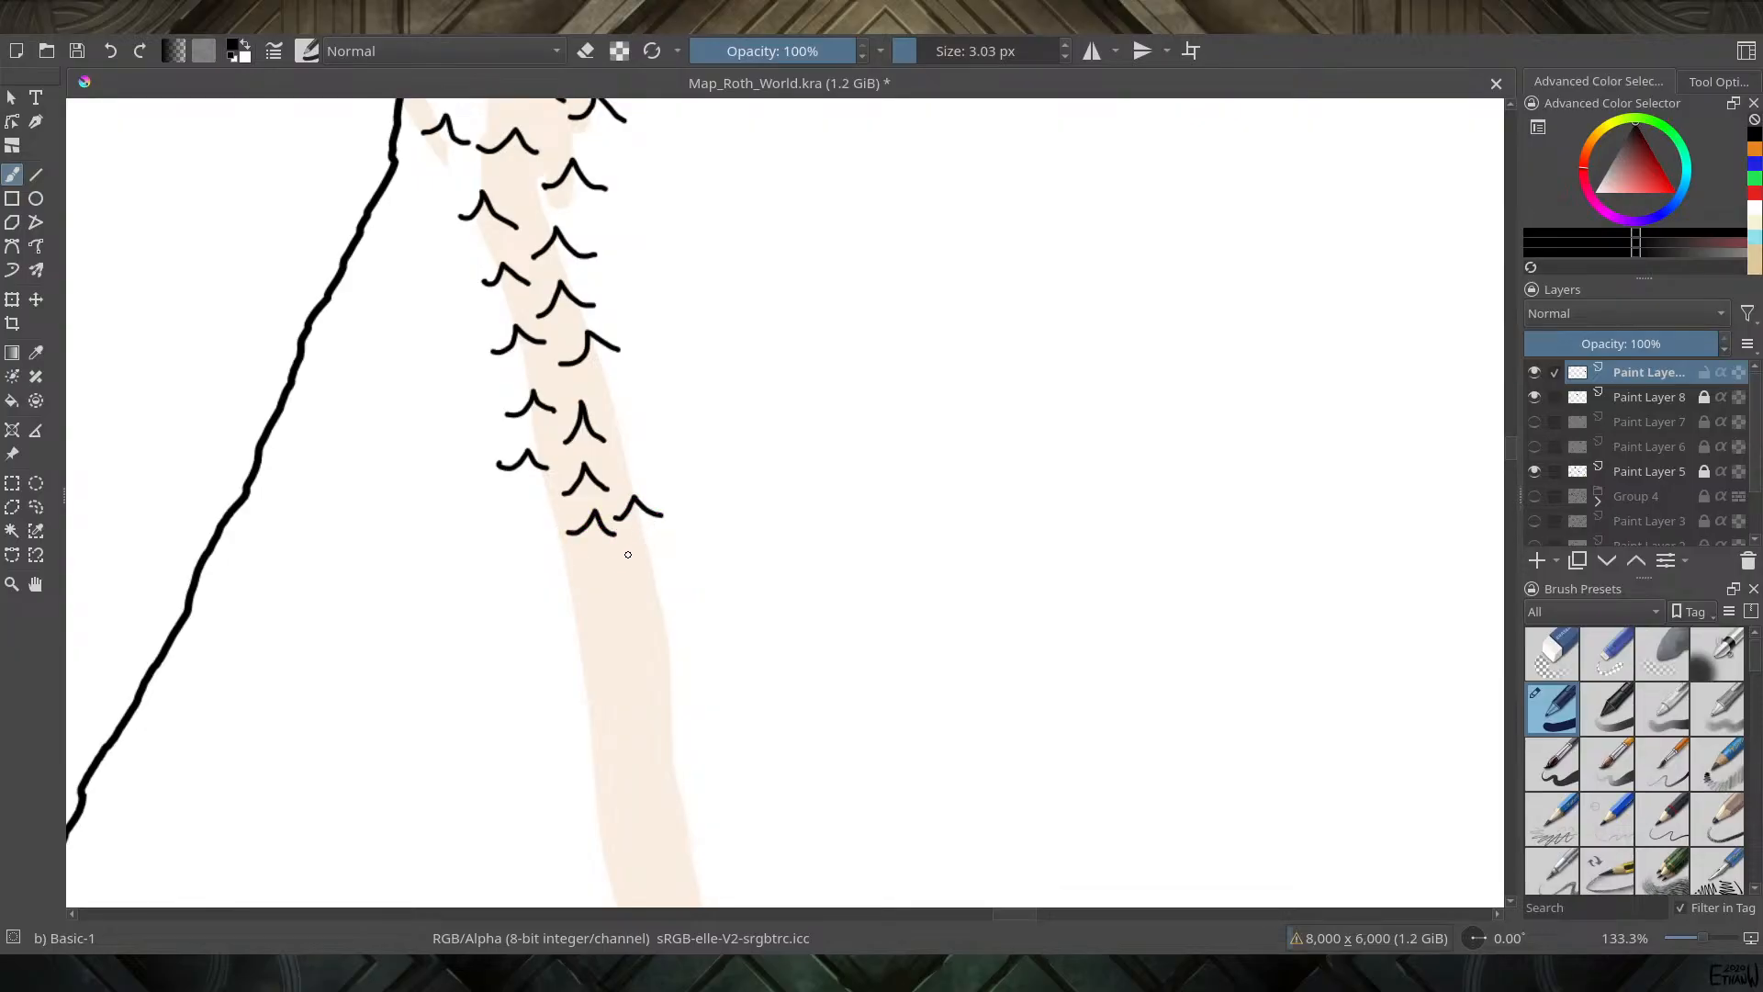
mouse_move(563, 595)
left_mouse_down()
mouse_move(589, 556)
mouse_move(610, 578)
mouse_move(634, 554)
mouse_move(662, 567)
left_mouse_up()
mouse_move(569, 649)
left_mouse_down()
mouse_move(598, 615)
mouse_move(626, 639)
mouse_move(656, 608)
mouse_move(682, 621)
left_mouse_up()
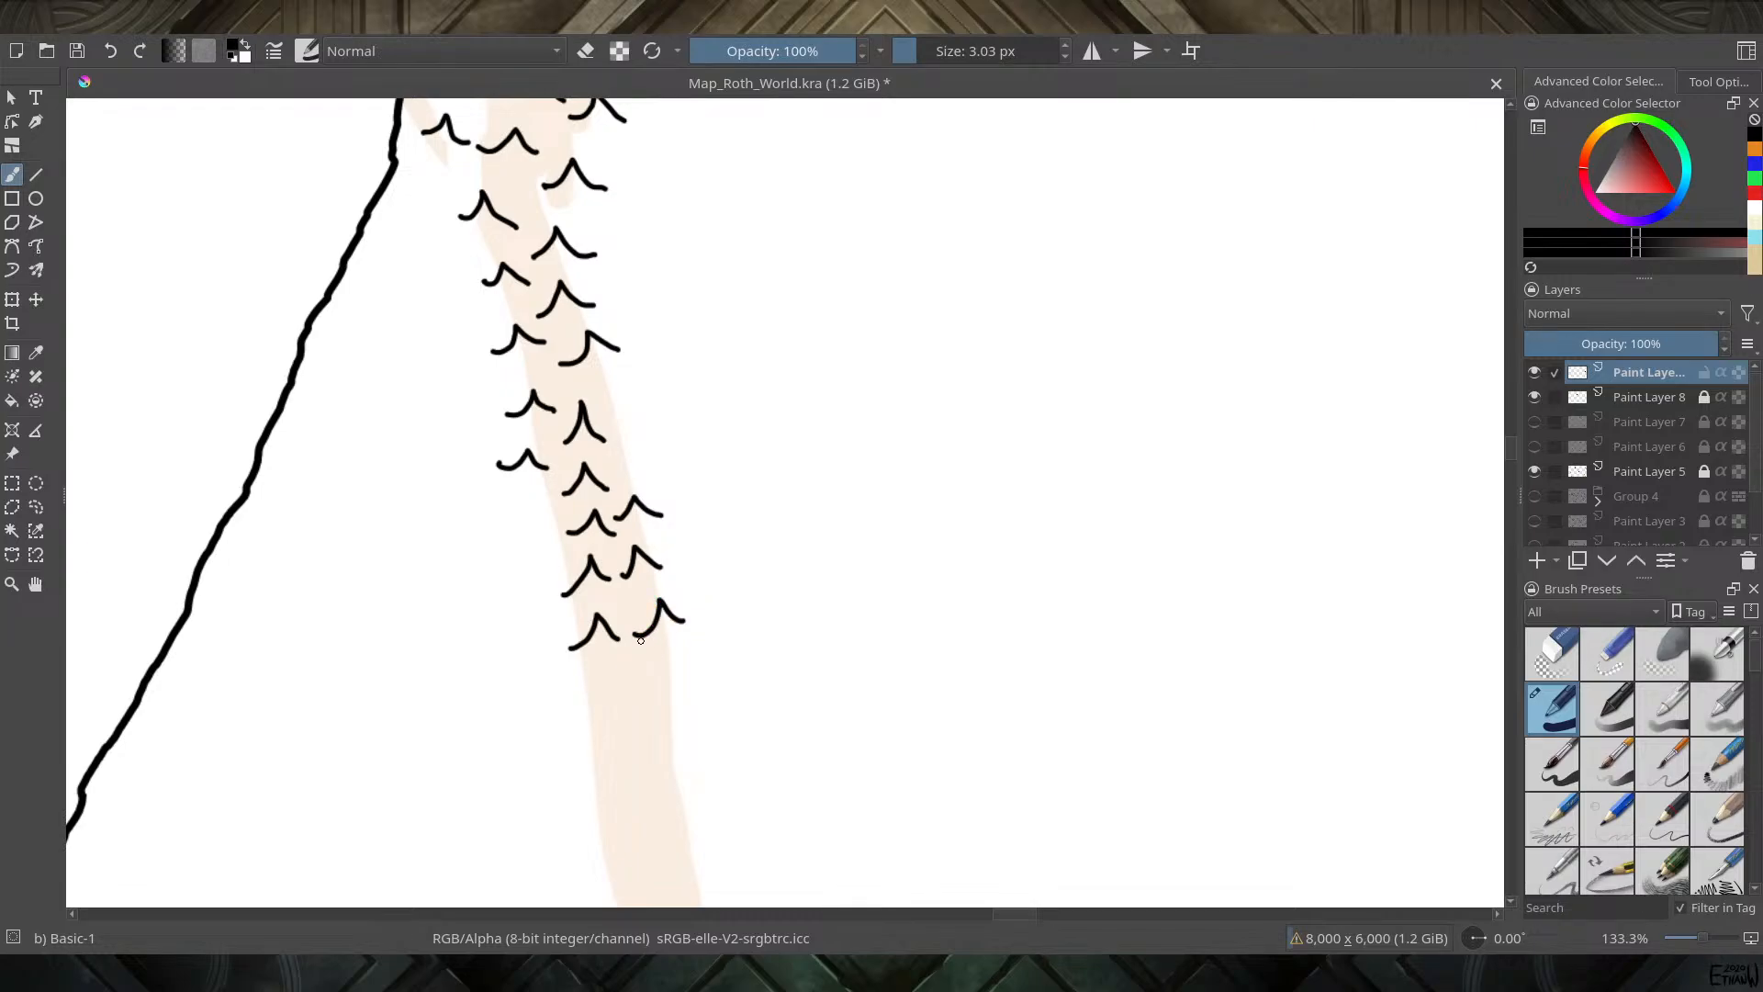
mouse_move(679, 573)
left_mouse_down()
mouse_move(699, 553)
mouse_move(725, 570)
left_mouse_up()
mouse_move(578, 700)
left_mouse_down()
mouse_move(605, 666)
mouse_move(628, 690)
mouse_move(663, 655)
mouse_move(695, 675)
left_mouse_up()
Draw staggered pairs of peaks down the lower-middle stretch of the western guide stroke
scroll(666, 702, "down", 5)
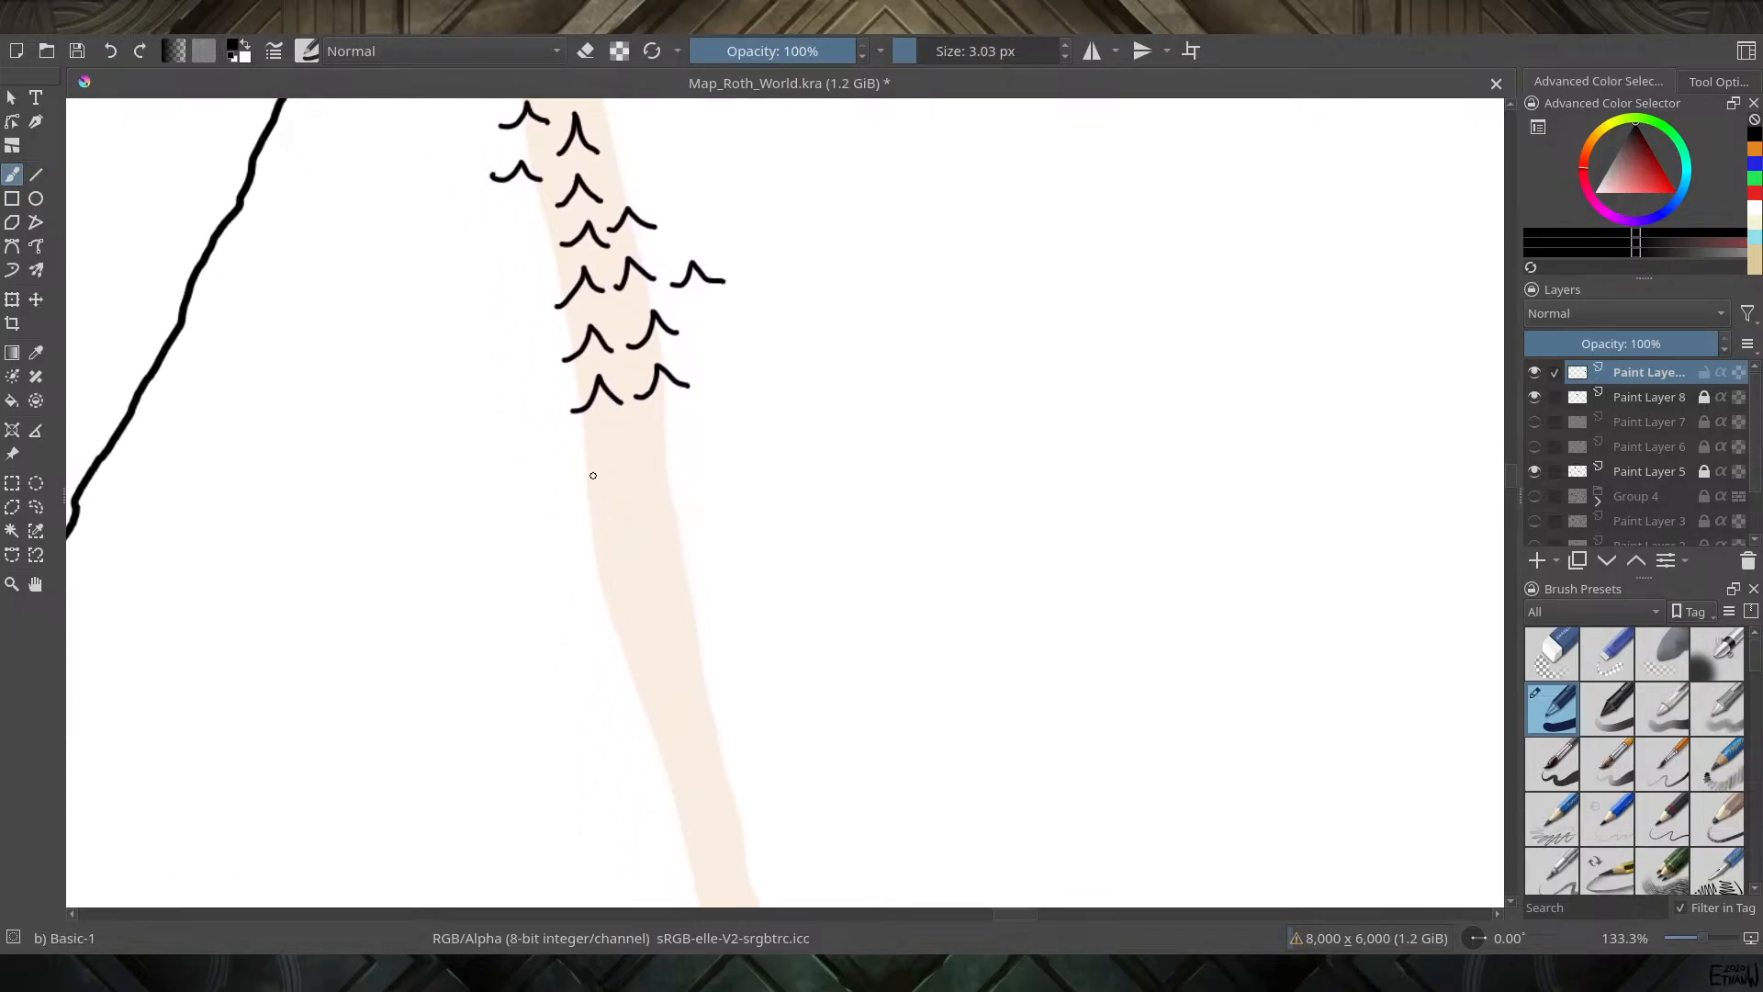
mouse_move(580, 474)
left_mouse_down()
mouse_move(607, 438)
mouse_move(637, 464)
mouse_move(662, 438)
mouse_move(690, 459)
left_mouse_up()
mouse_move(578, 545)
left_mouse_down()
mouse_move(605, 516)
mouse_move(637, 534)
mouse_move(682, 503)
mouse_move(717, 511)
left_mouse_up()
mouse_move(631, 582)
left_mouse_down()
mouse_move(646, 550)
mouse_move(681, 578)
left_mouse_up()
mouse_move(586, 627)
left_mouse_down()
mouse_move(611, 597)
mouse_move(663, 641)
mouse_move(672, 605)
mouse_move(698, 632)
left_mouse_up()
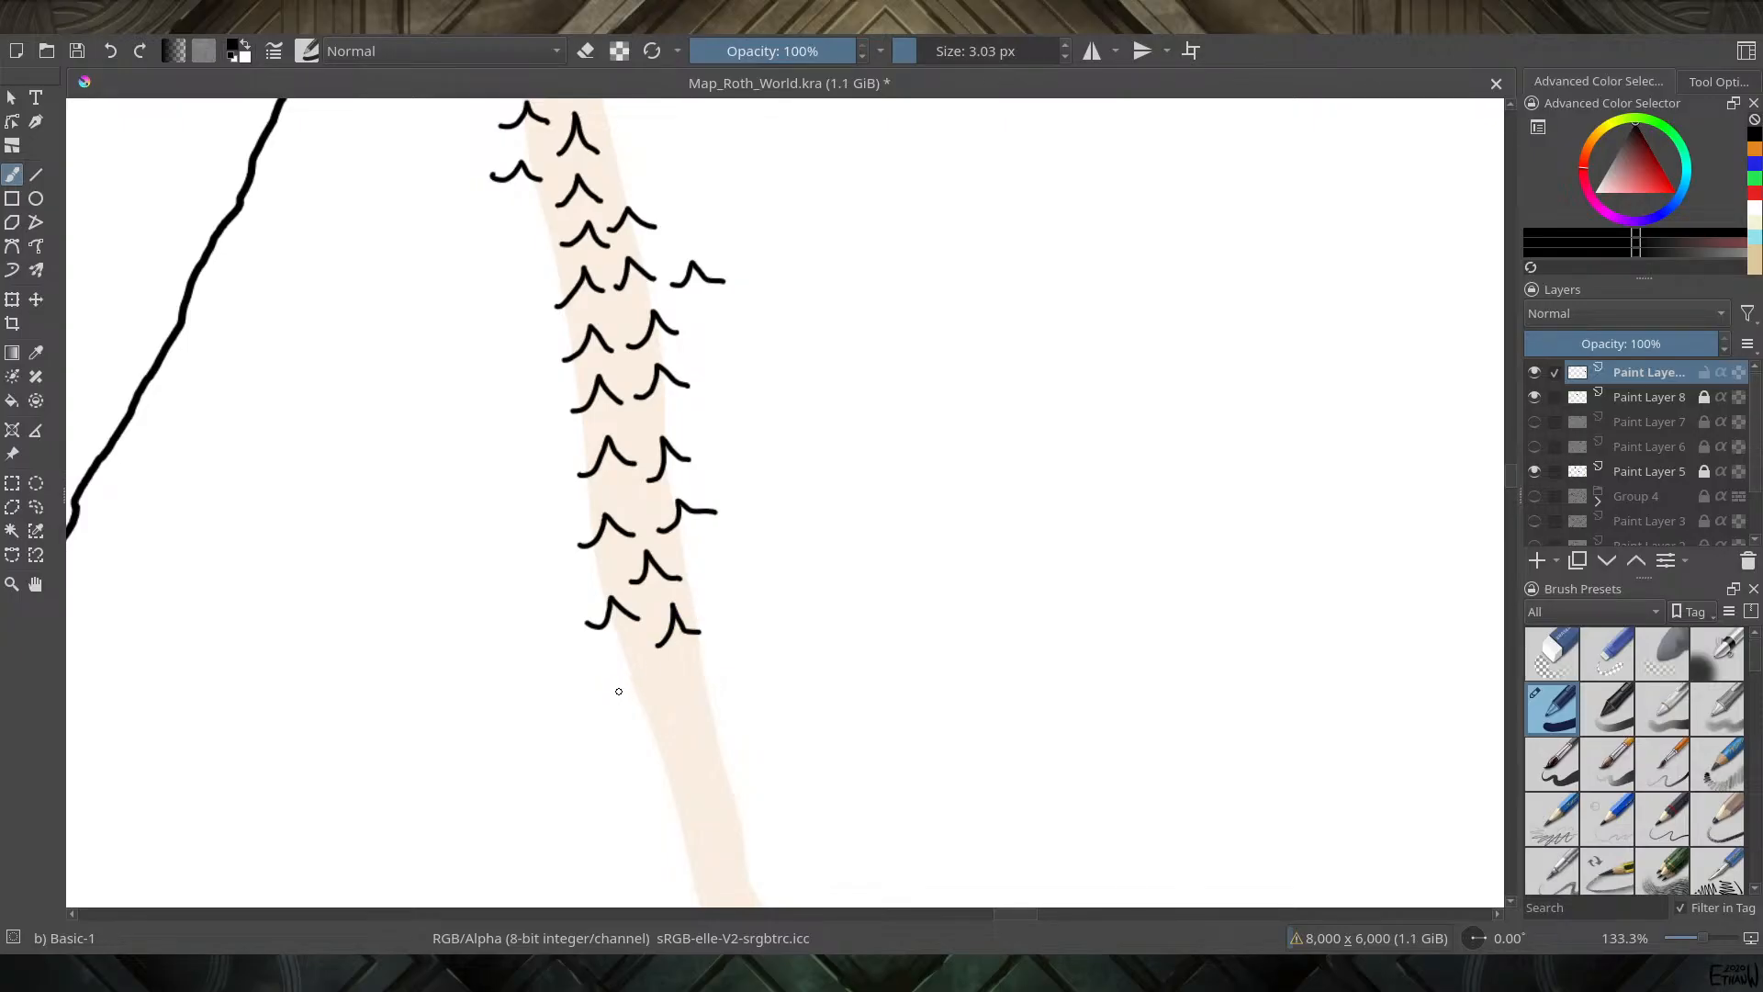
Cover the narrowing southern end of the western guide stroke with pairs of peaks down to its tip, undoing and redrawing one
mouse_move(614, 696)
left_mouse_down()
mouse_move(628, 675)
mouse_move(659, 689)
mouse_move(648, 699)
mouse_move(536, 489)
mouse_move(593, 441)
mouse_move(619, 473)
left_mouse_up()
mouse_move(525, 541)
left_mouse_down()
mouse_move(554, 509)
mouse_move(575, 531)
mouse_move(601, 508)
mouse_move(628, 539)
left_mouse_up()
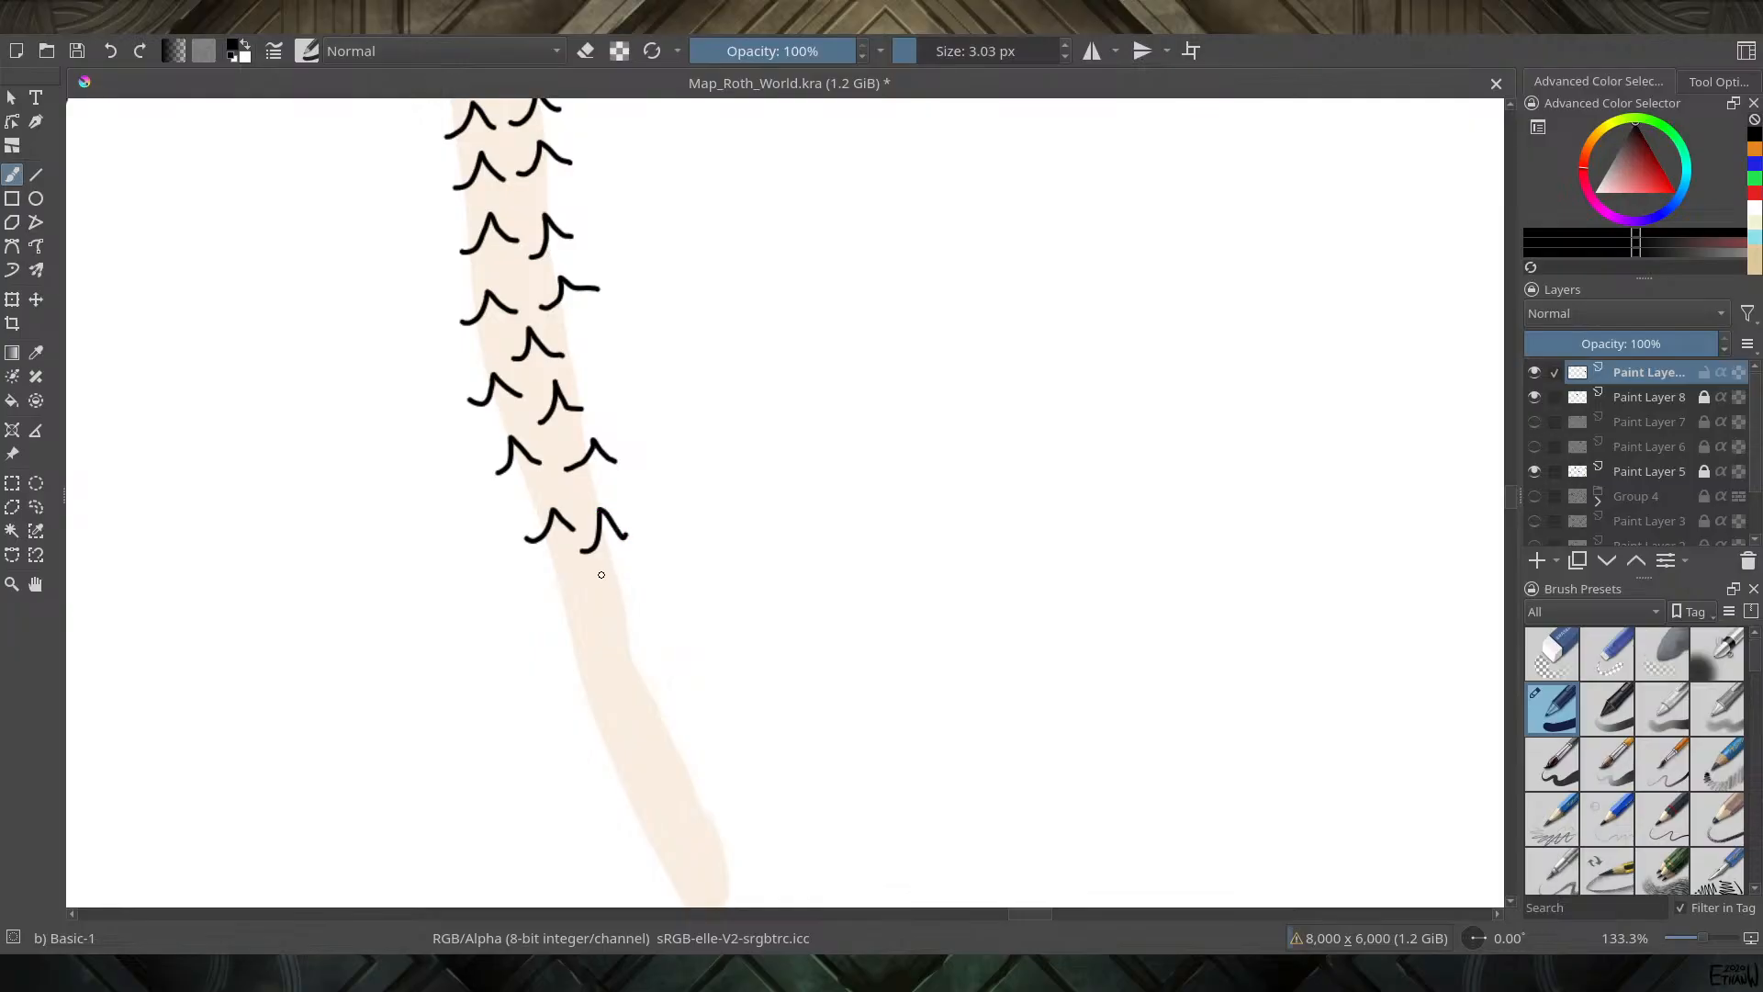
mouse_move(546, 613)
left_mouse_down()
mouse_move(573, 577)
mouse_move(597, 601)
mouse_move(618, 571)
mouse_move(651, 606)
left_mouse_up()
mouse_move(568, 686)
left_mouse_down()
mouse_move(587, 646)
mouse_move(614, 679)
mouse_move(646, 638)
left_mouse_up()
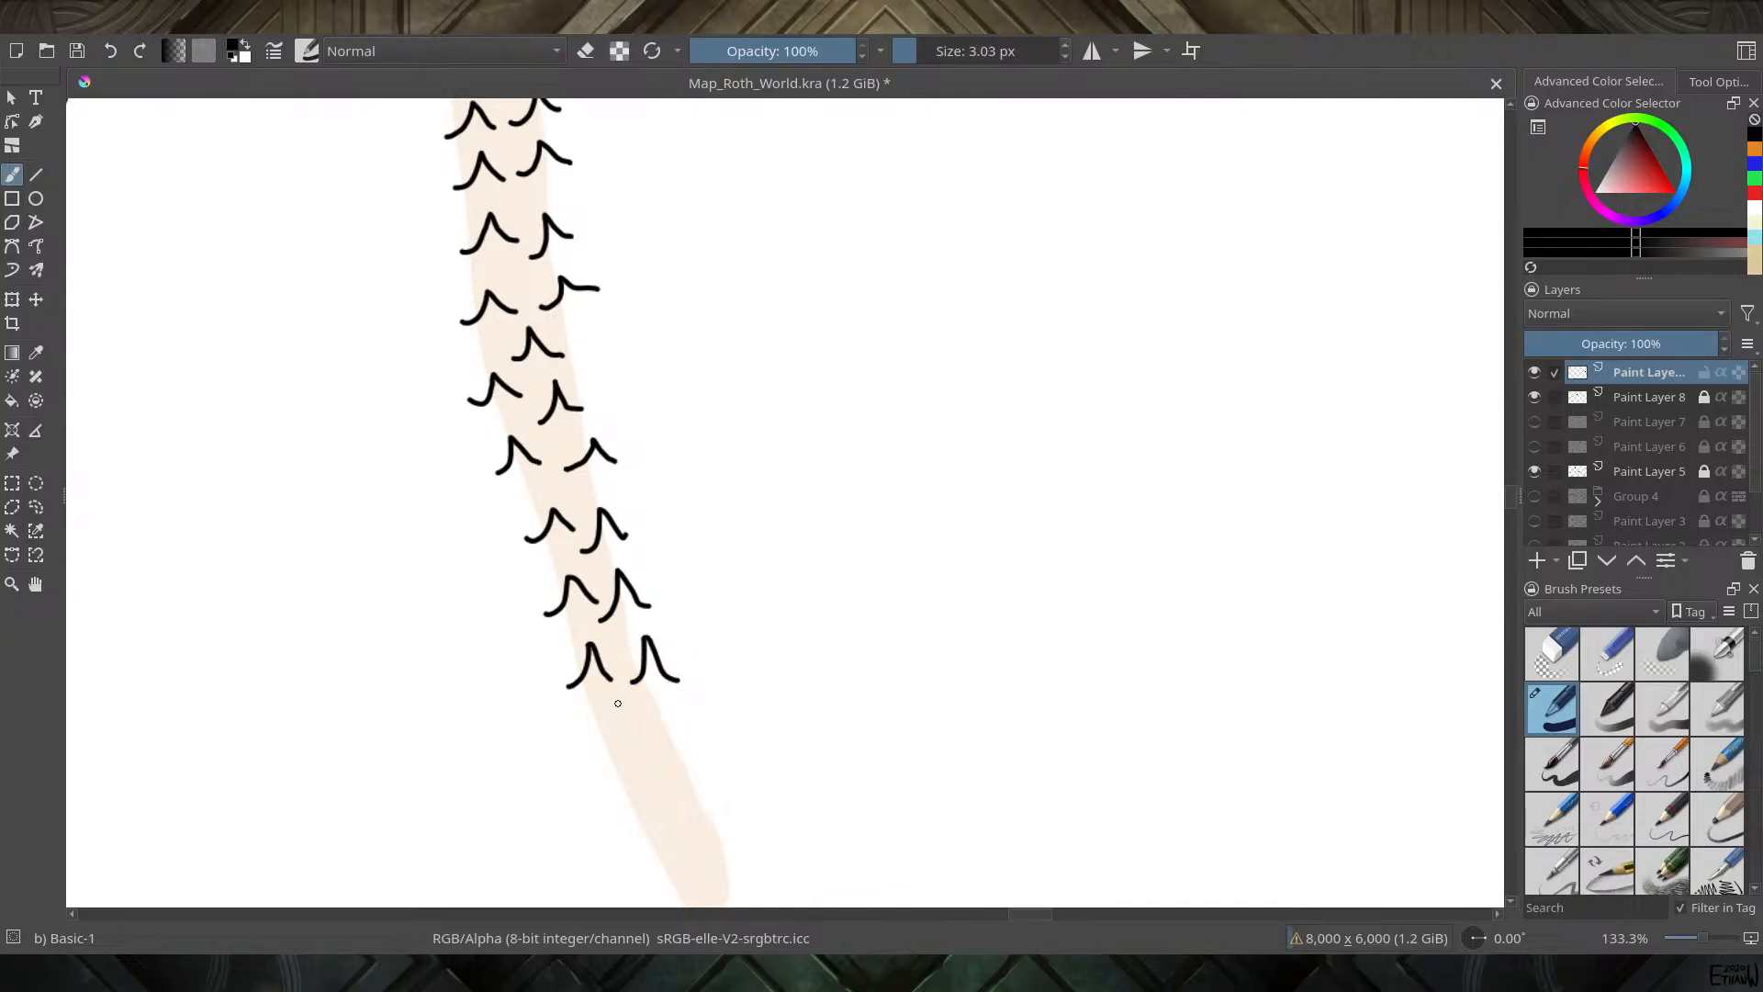
key("ctrl+z")
mouse_move(624, 678)
left_mouse_down()
mouse_move(636, 644)
mouse_move(665, 682)
mouse_move(617, 736)
mouse_move(661, 489)
mouse_move(622, 472)
mouse_move(653, 452)
mouse_move(669, 489)
mouse_move(702, 481)
mouse_move(705, 455)
mouse_move(730, 484)
left_mouse_up()
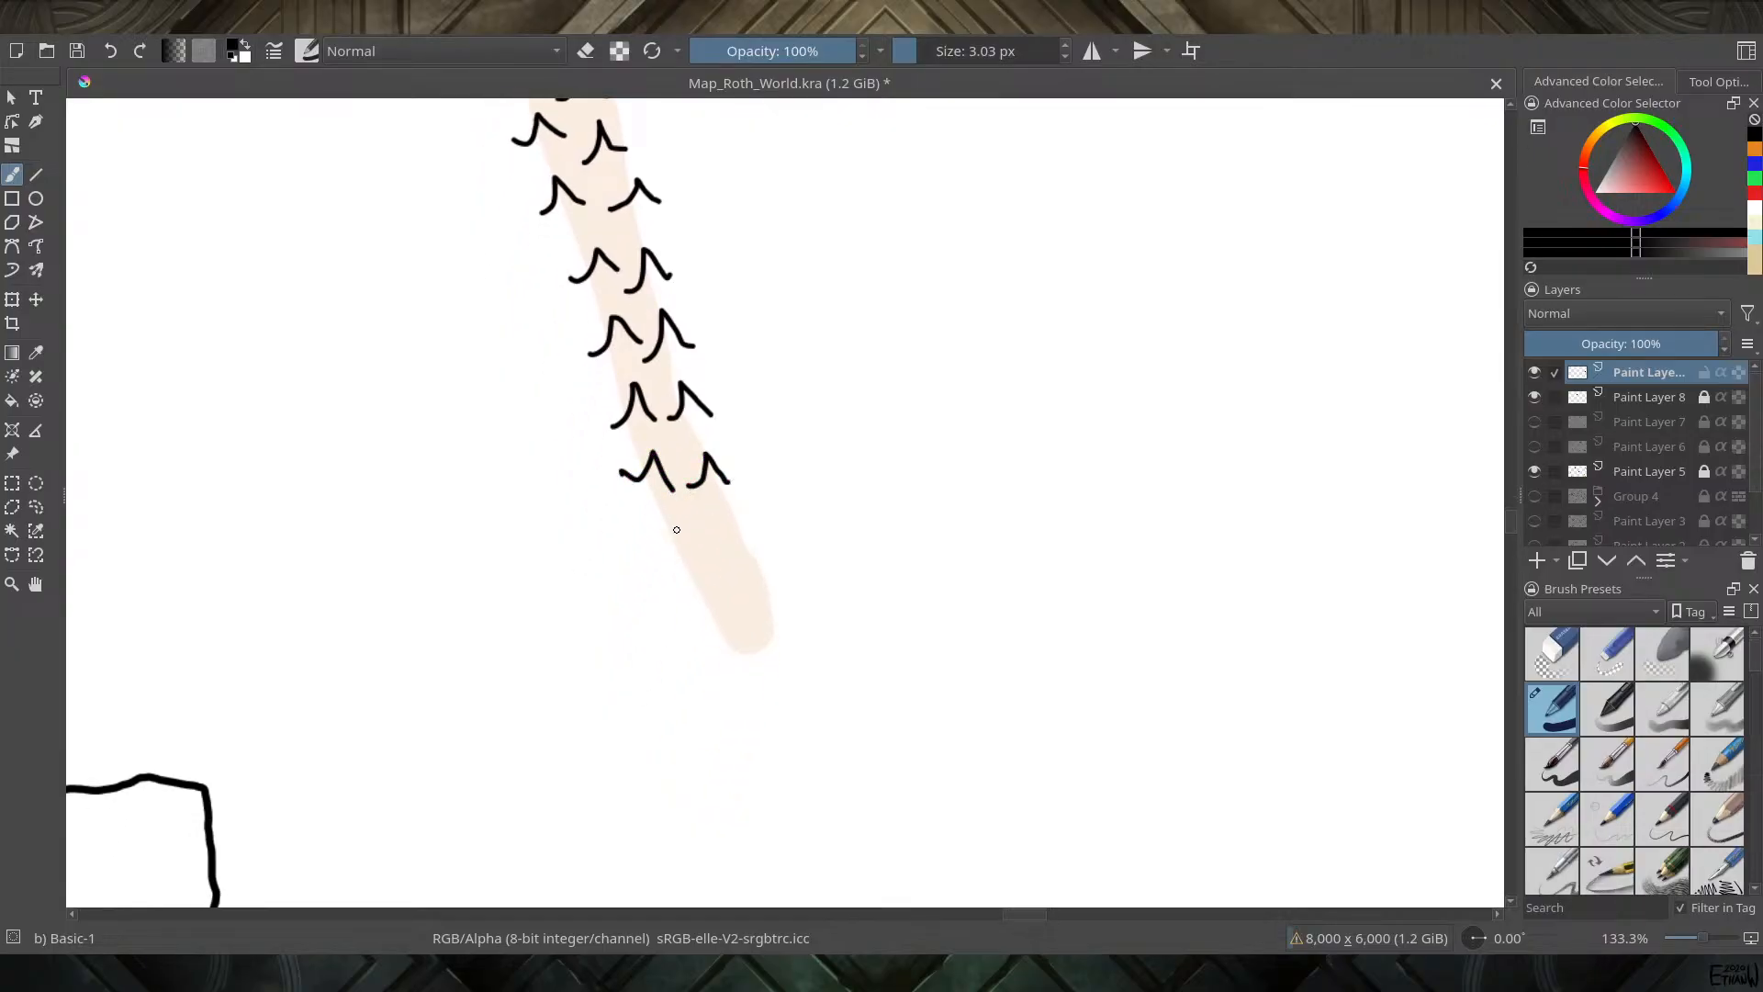
mouse_move(632, 544)
left_mouse_down()
mouse_move(671, 527)
mouse_move(694, 545)
mouse_move(728, 510)
mouse_move(759, 525)
left_mouse_up()
mouse_move(662, 593)
left_mouse_down()
mouse_move(695, 569)
mouse_move(743, 592)
mouse_move(783, 617)
mouse_move(708, 640)
mouse_move(761, 652)
left_mouse_up()
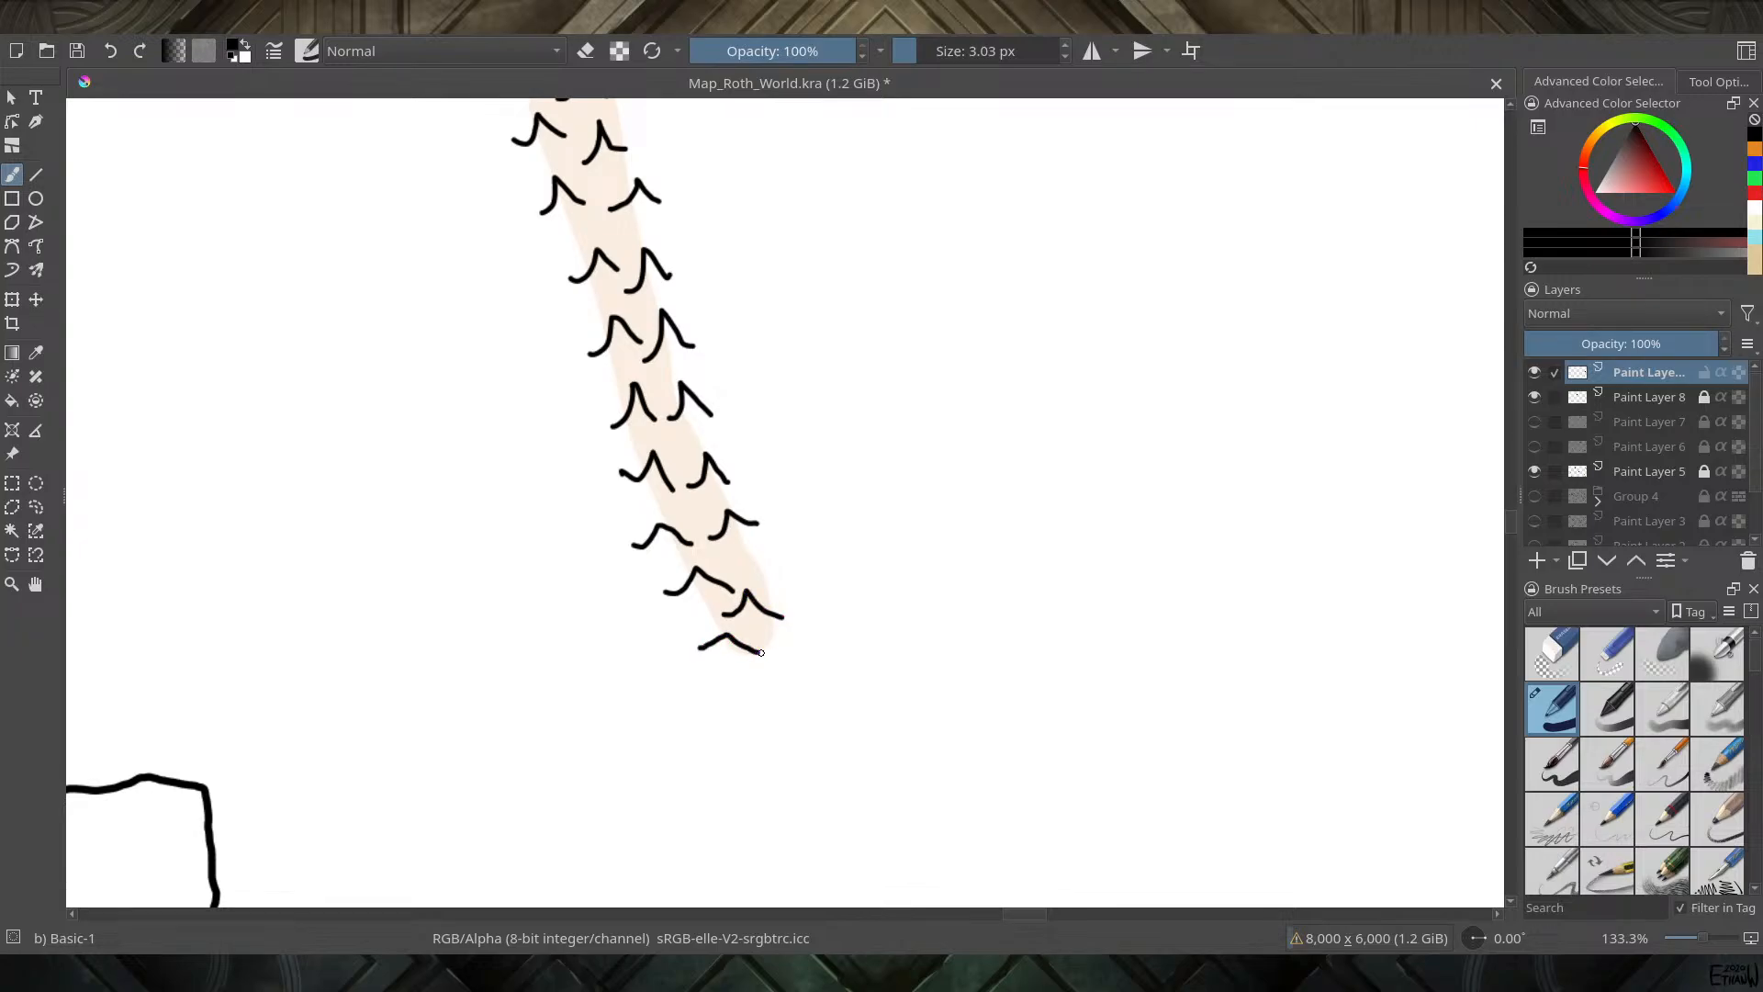
Draw peaks over the forked southwestern end of the eastern continent's southern guide stroke, up to where it narrows
scroll(529, 272, "down", 4)
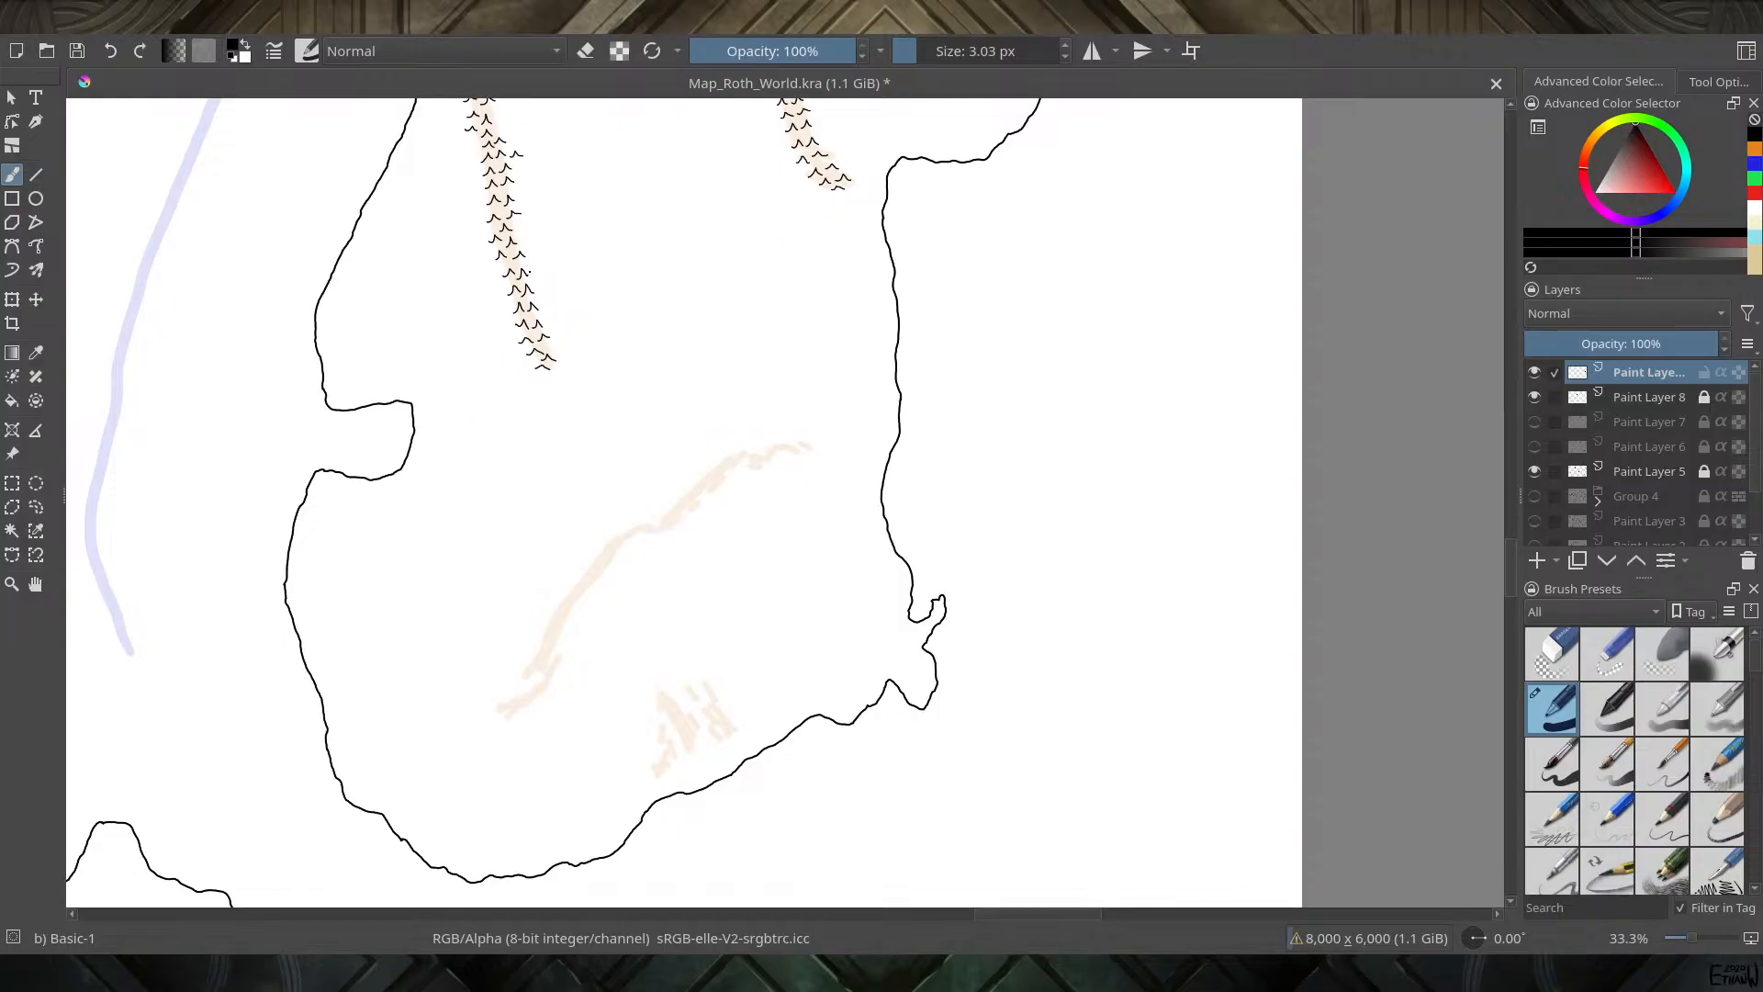
left_click_drag(632, 287, 702, 136)
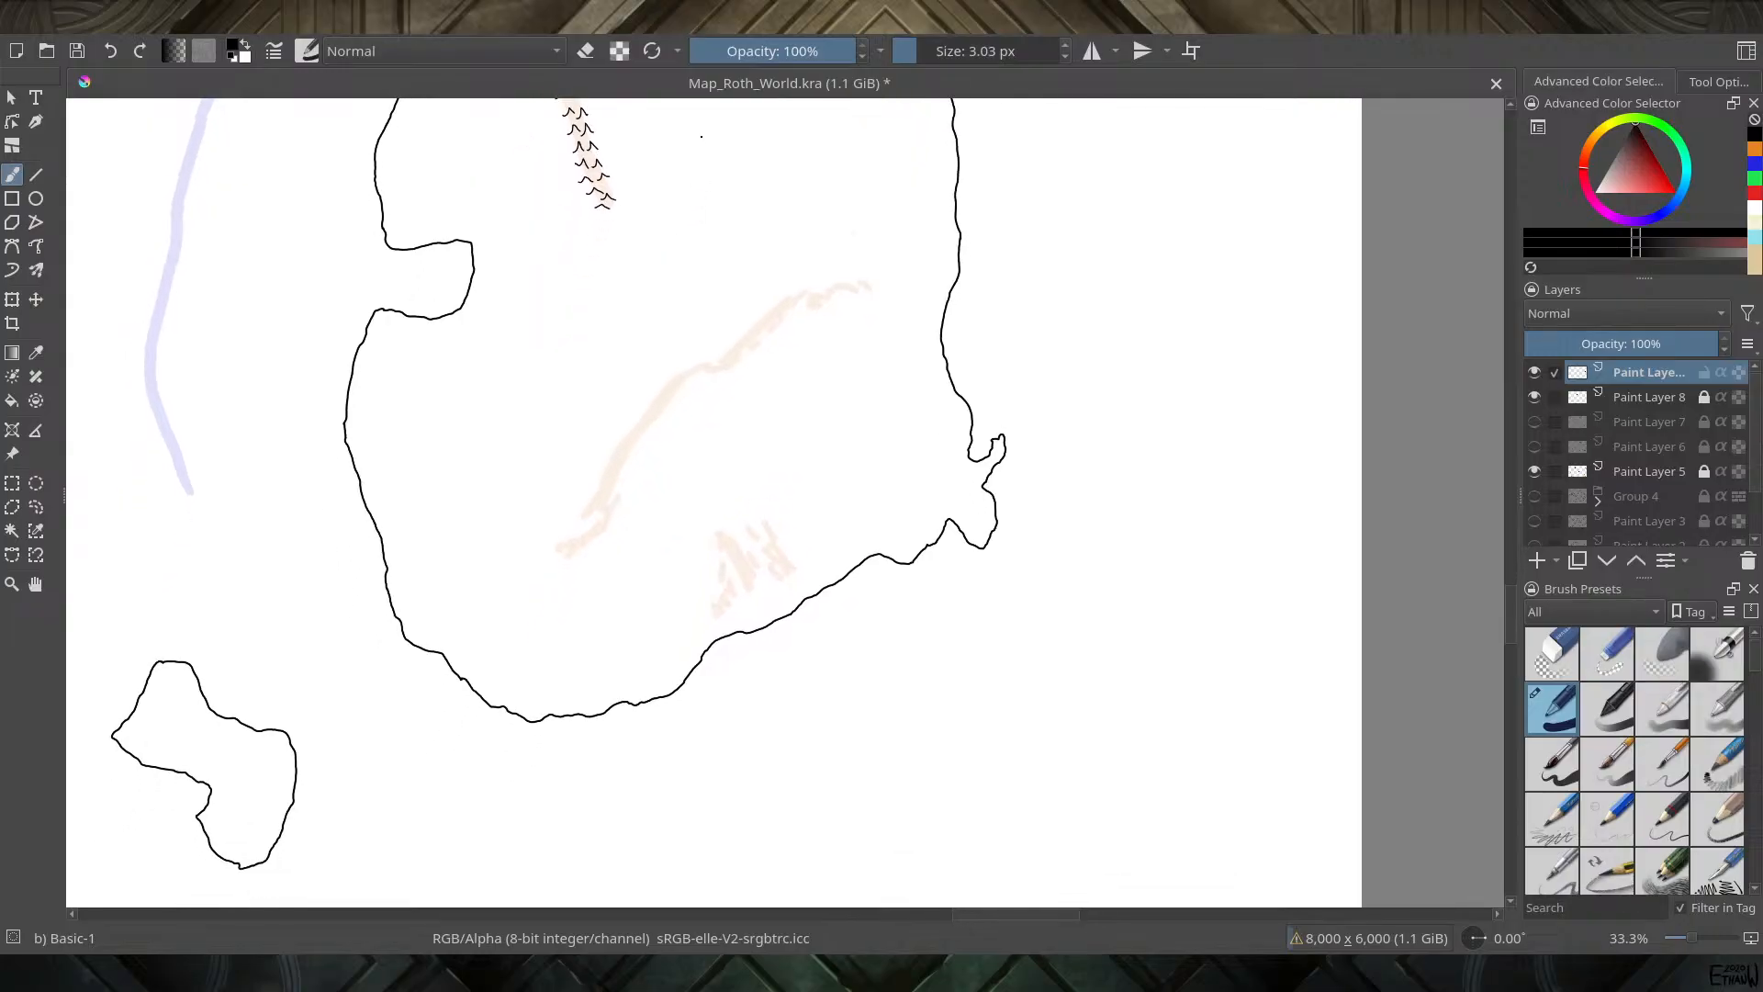
scroll(409, 656, "up", 1)
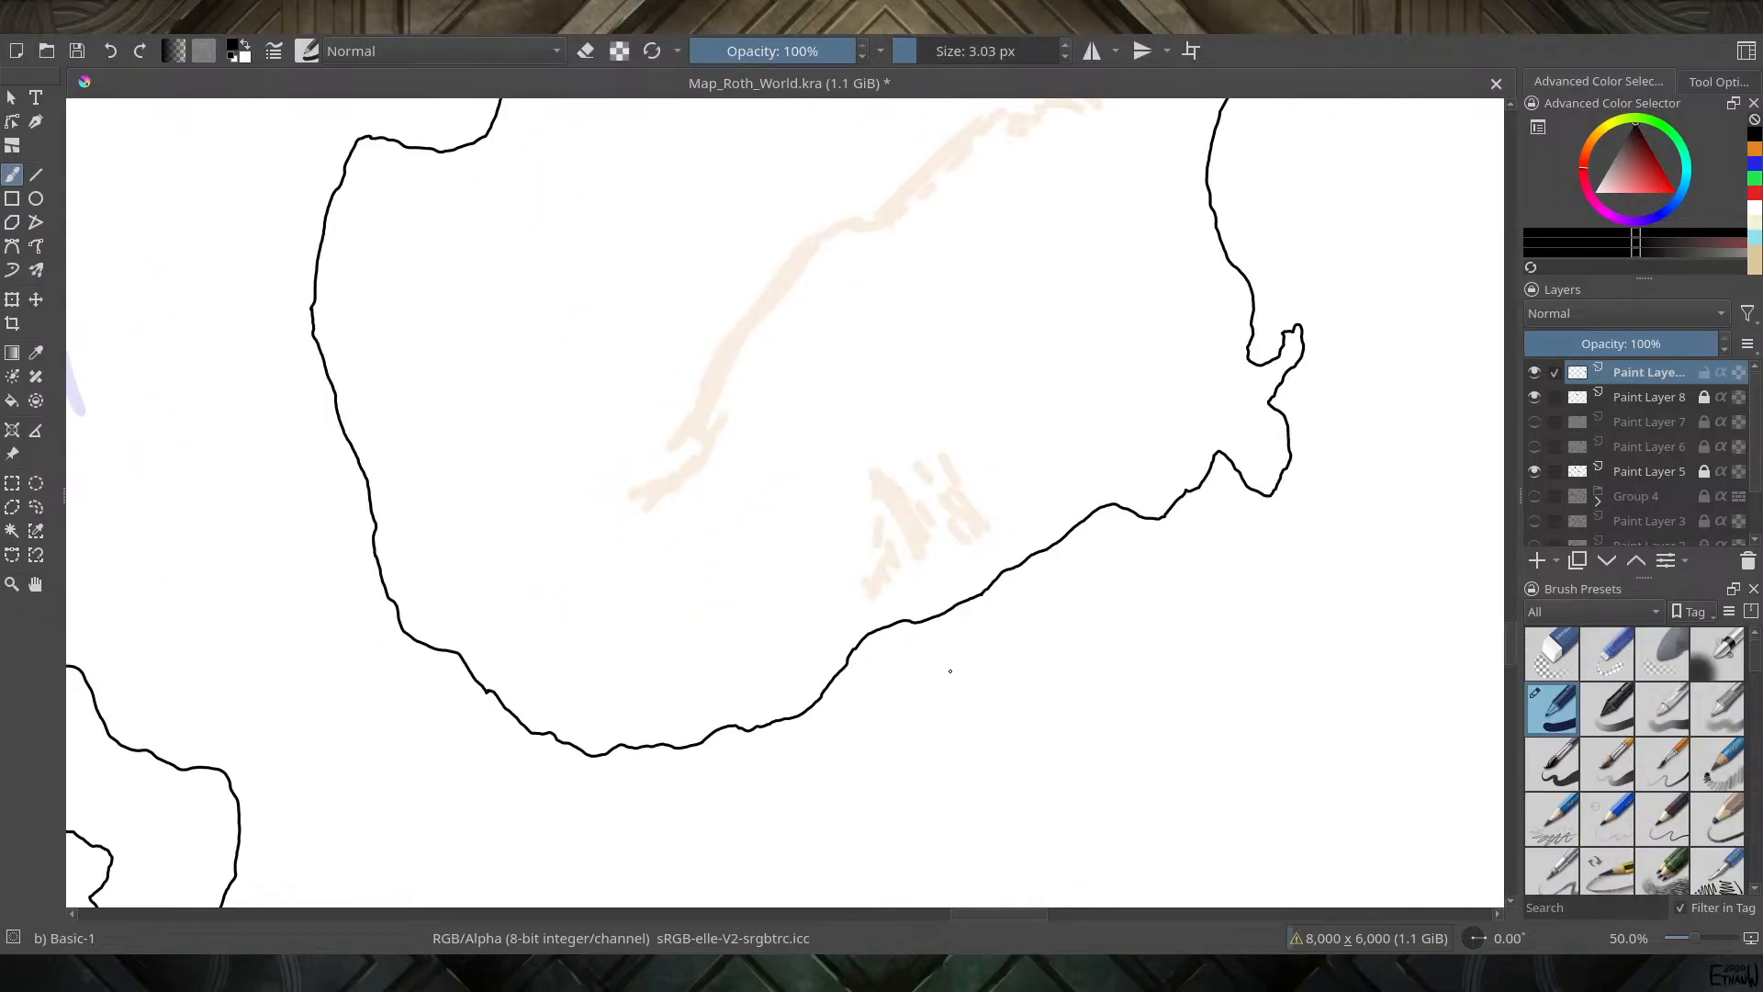
scroll(593, 440, "up", 3)
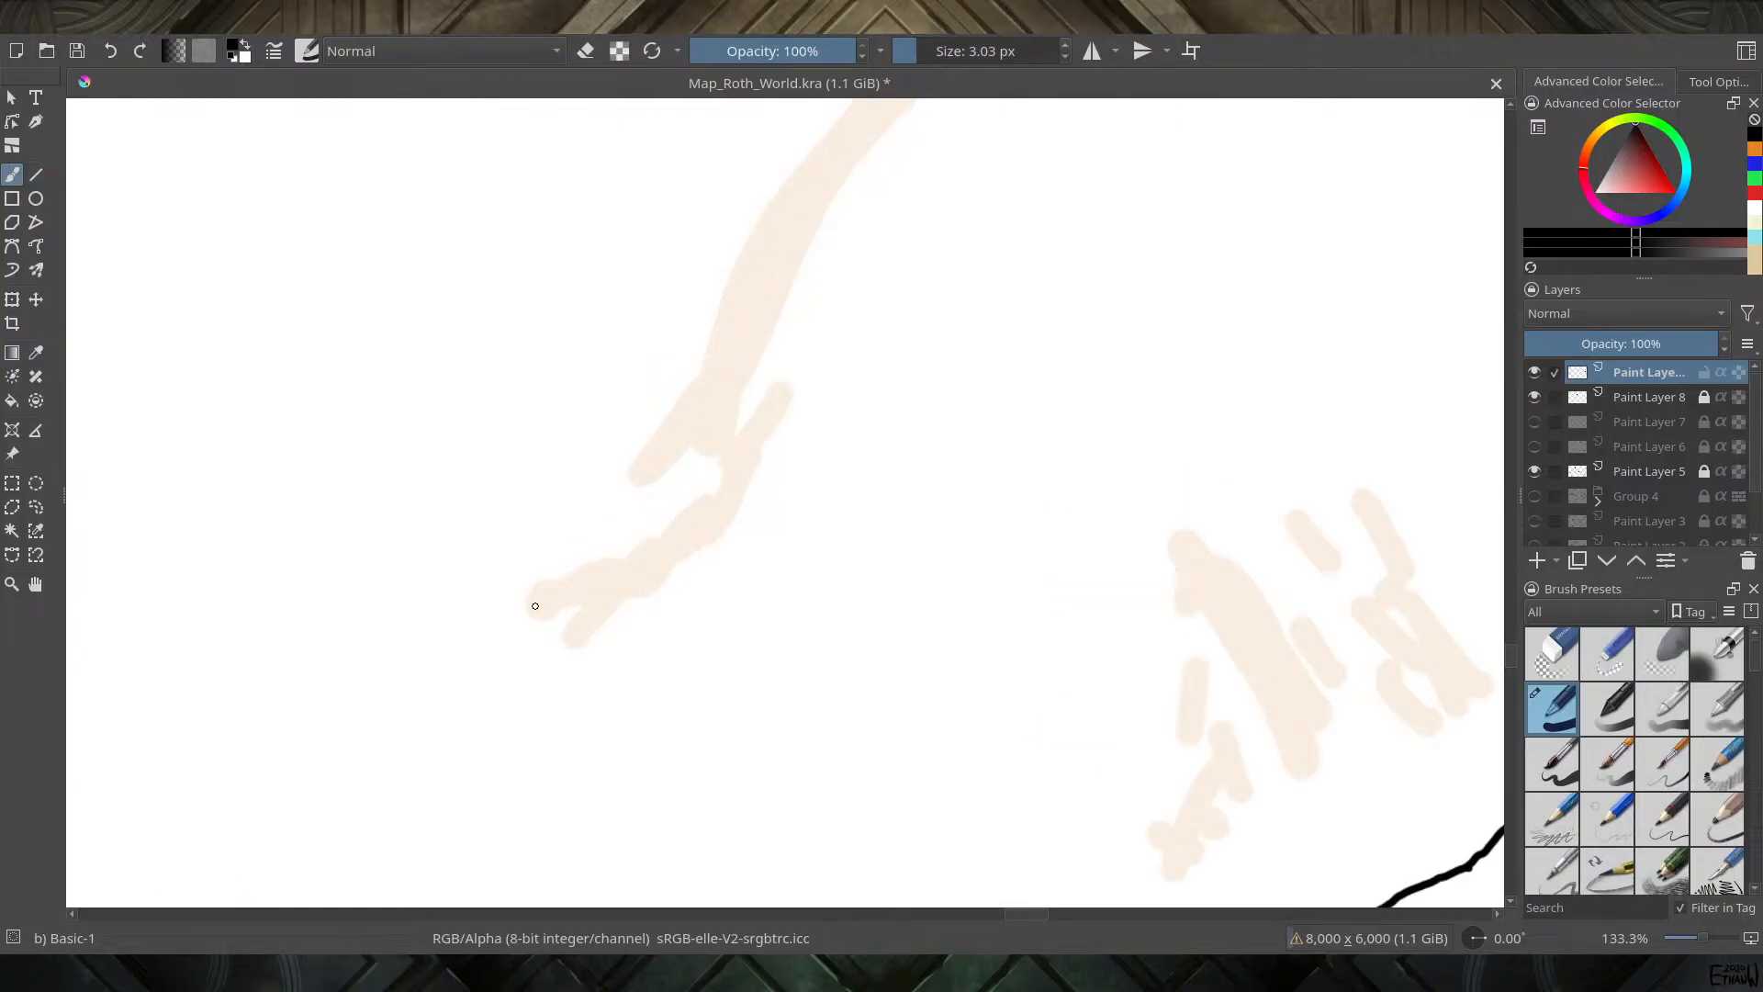
mouse_move(515, 606)
left_mouse_down()
mouse_move(559, 591)
mouse_move(587, 644)
mouse_move(598, 567)
mouse_move(620, 593)
mouse_move(676, 591)
mouse_move(625, 547)
mouse_move(647, 525)
mouse_move(700, 547)
mouse_move(716, 521)
mouse_move(740, 547)
mouse_move(687, 502)
mouse_move(700, 479)
mouse_move(730, 493)
mouse_move(751, 436)
mouse_move(774, 465)
left_mouse_up()
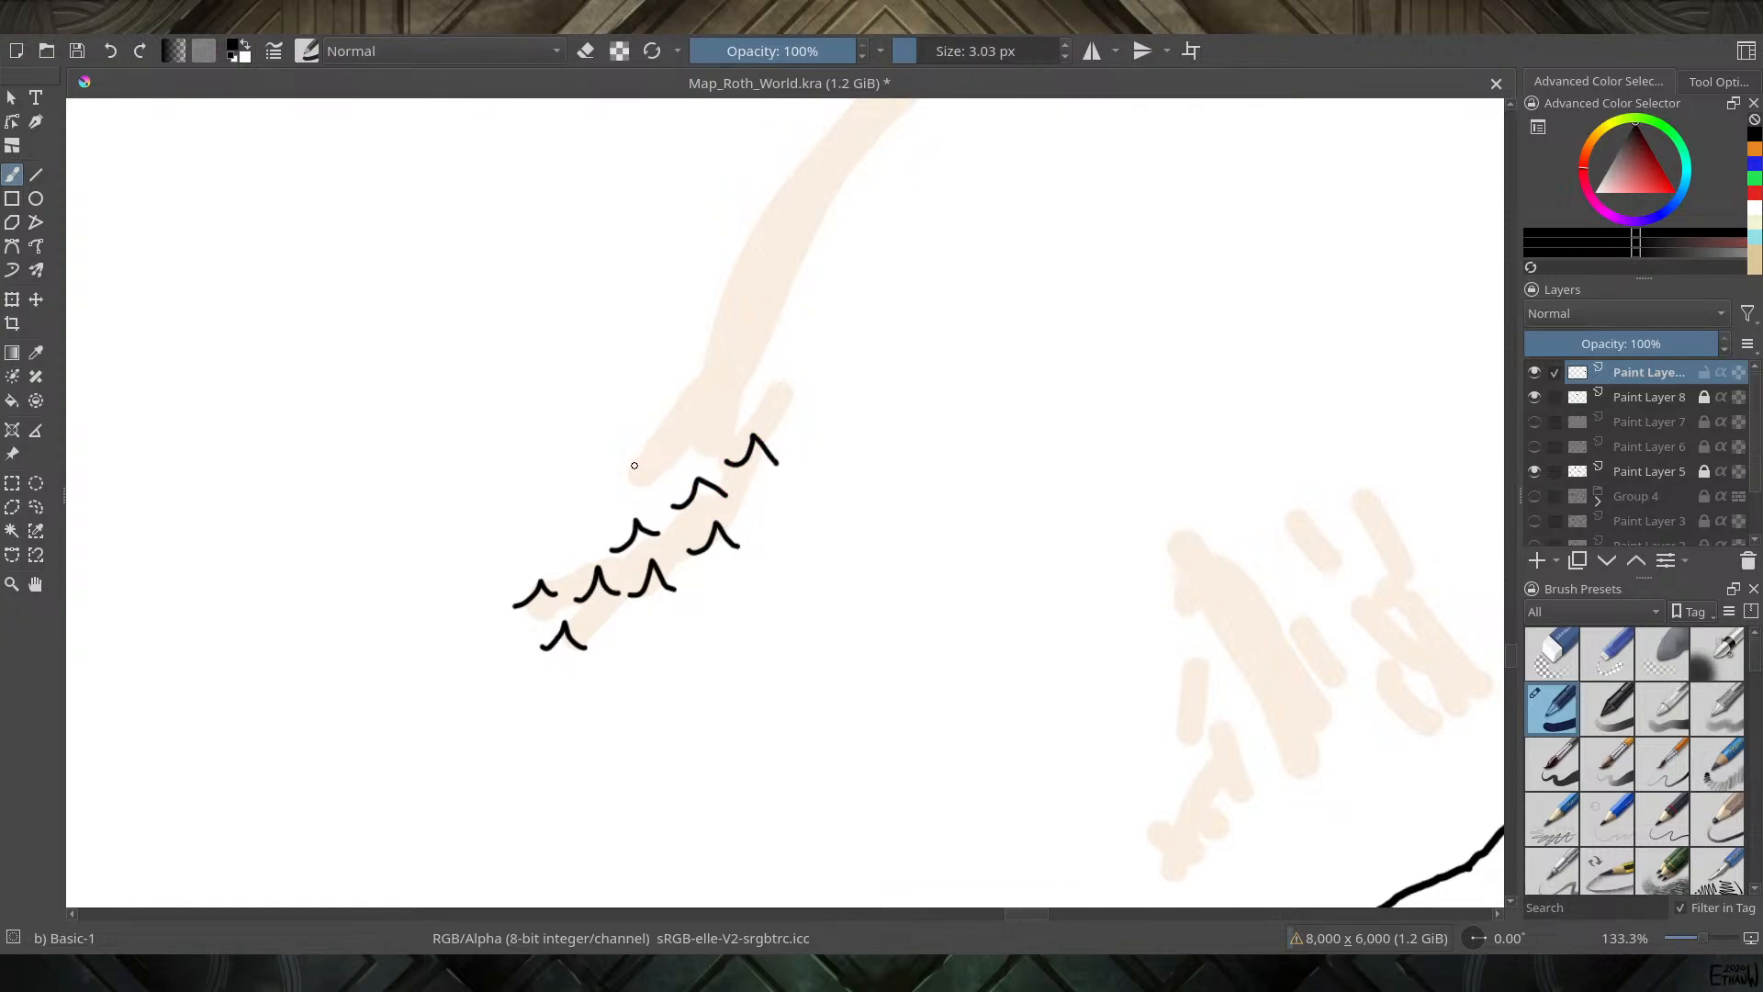
mouse_move(634, 466)
left_mouse_down()
mouse_move(706, 416)
mouse_move(721, 450)
mouse_move(682, 398)
mouse_move(696, 383)
mouse_move(744, 398)
mouse_move(758, 379)
mouse_move(786, 404)
left_mouse_up()
mouse_move(707, 353)
left_mouse_down()
mouse_move(732, 333)
mouse_move(758, 359)
left_mouse_up()
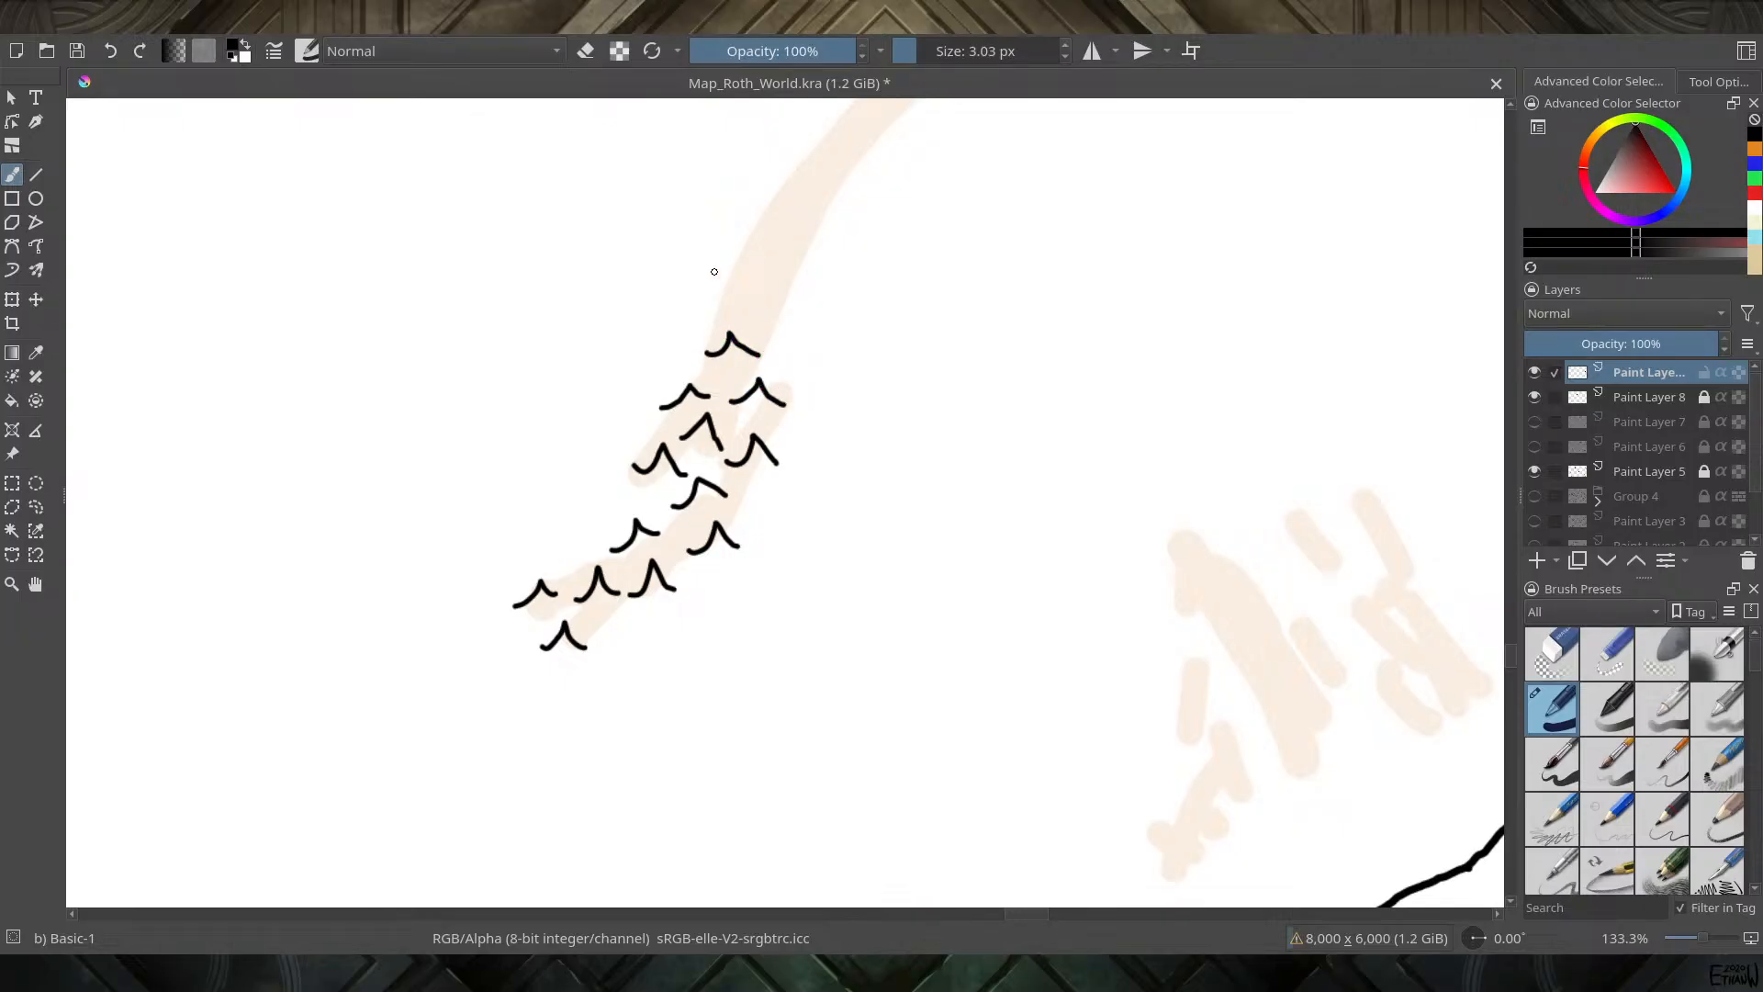
mouse_move(781, 290)
left_mouse_down()
mouse_move(669, 410)
mouse_move(555, 578)
mouse_move(514, 569)
mouse_move(532, 590)
mouse_move(569, 545)
mouse_move(599, 573)
left_mouse_up()
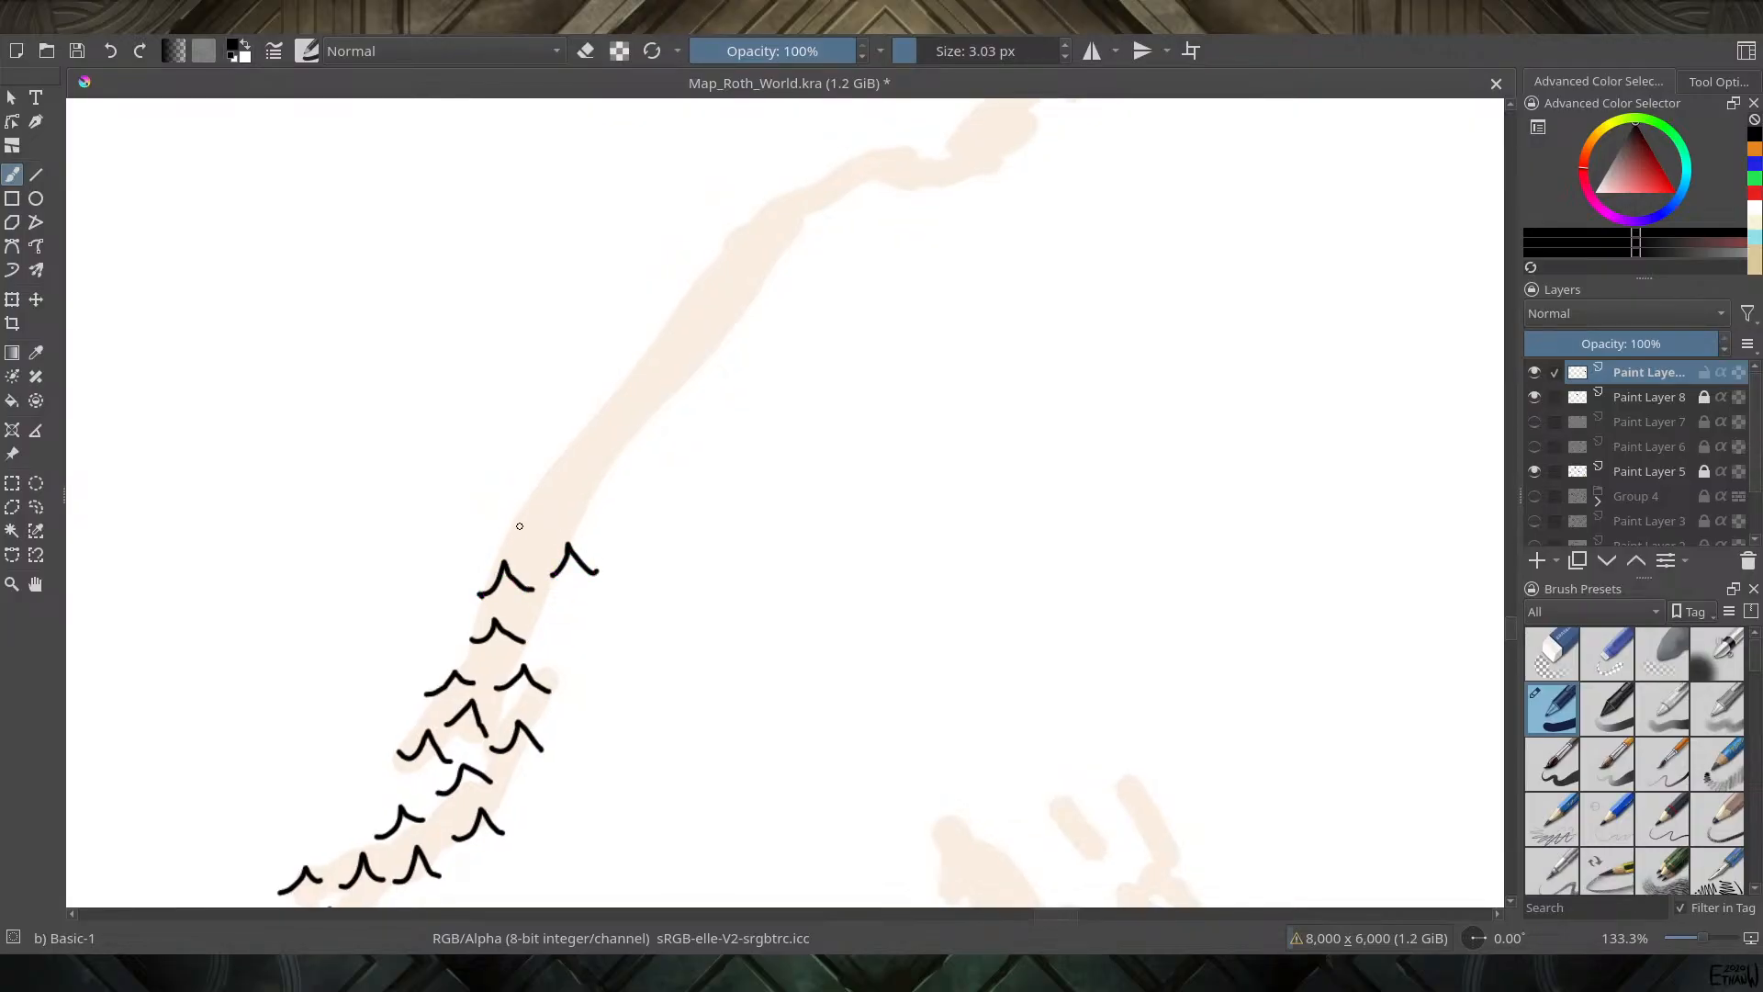
mouse_move(520, 526)
left_mouse_down()
mouse_move(544, 492)
mouse_move(559, 525)
mouse_move(593, 493)
mouse_move(563, 453)
mouse_move(603, 458)
mouse_move(638, 427)
mouse_move(665, 453)
mouse_move(619, 391)
mouse_move(706, 404)
left_mouse_up()
mouse_move(657, 344)
left_mouse_down()
mouse_move(676, 314)
mouse_move(703, 353)
left_mouse_up()
key("ctrl+z")
key("ctrl+z")
key("ctrl+z")
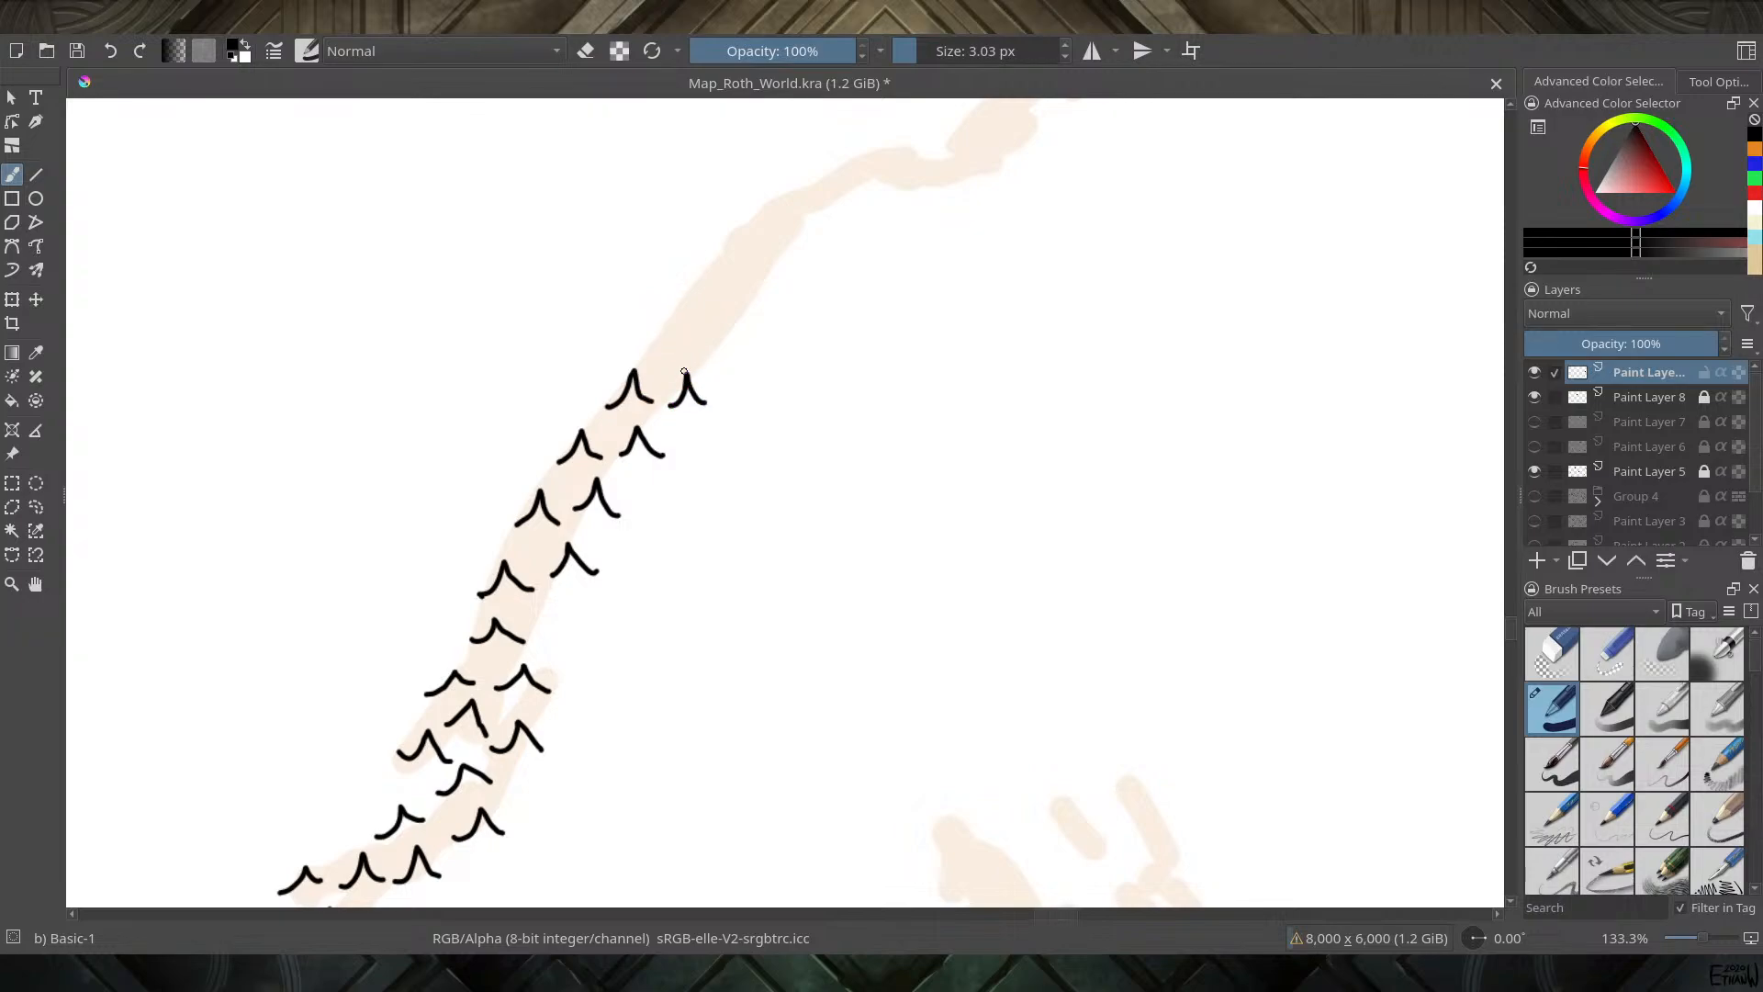
key("ctrl+z")
key("ctrl+z")
key("ctrl+z")
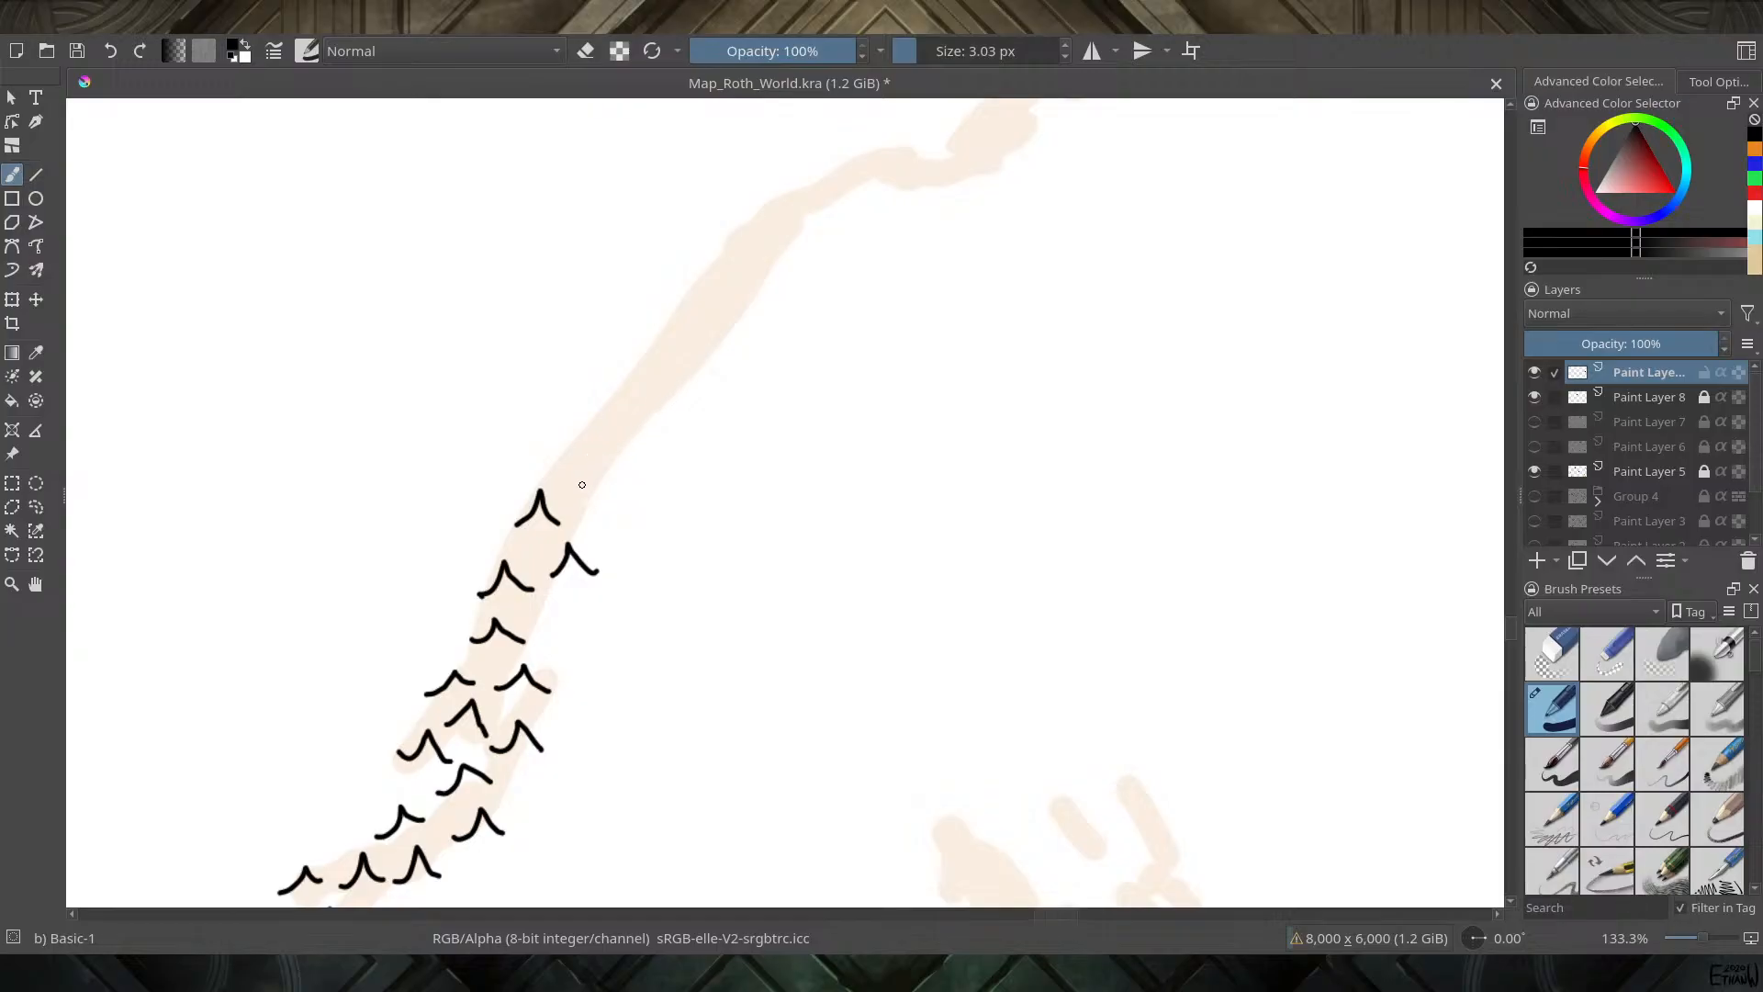
key("ctrl+z")
Draw flatter peaks in two columns up the diagonal stretch of the southern guide stroke above the forked end
mouse_move(494, 531)
left_mouse_down()
mouse_move(513, 515)
mouse_move(540, 532)
mouse_move(586, 495)
mouse_move(606, 508)
left_mouse_up()
mouse_move(524, 491)
left_mouse_down()
mouse_move(548, 467)
mouse_move(571, 480)
mouse_move(612, 433)
mouse_move(636, 447)
mouse_move(557, 424)
mouse_move(573, 408)
mouse_move(591, 424)
left_mouse_up()
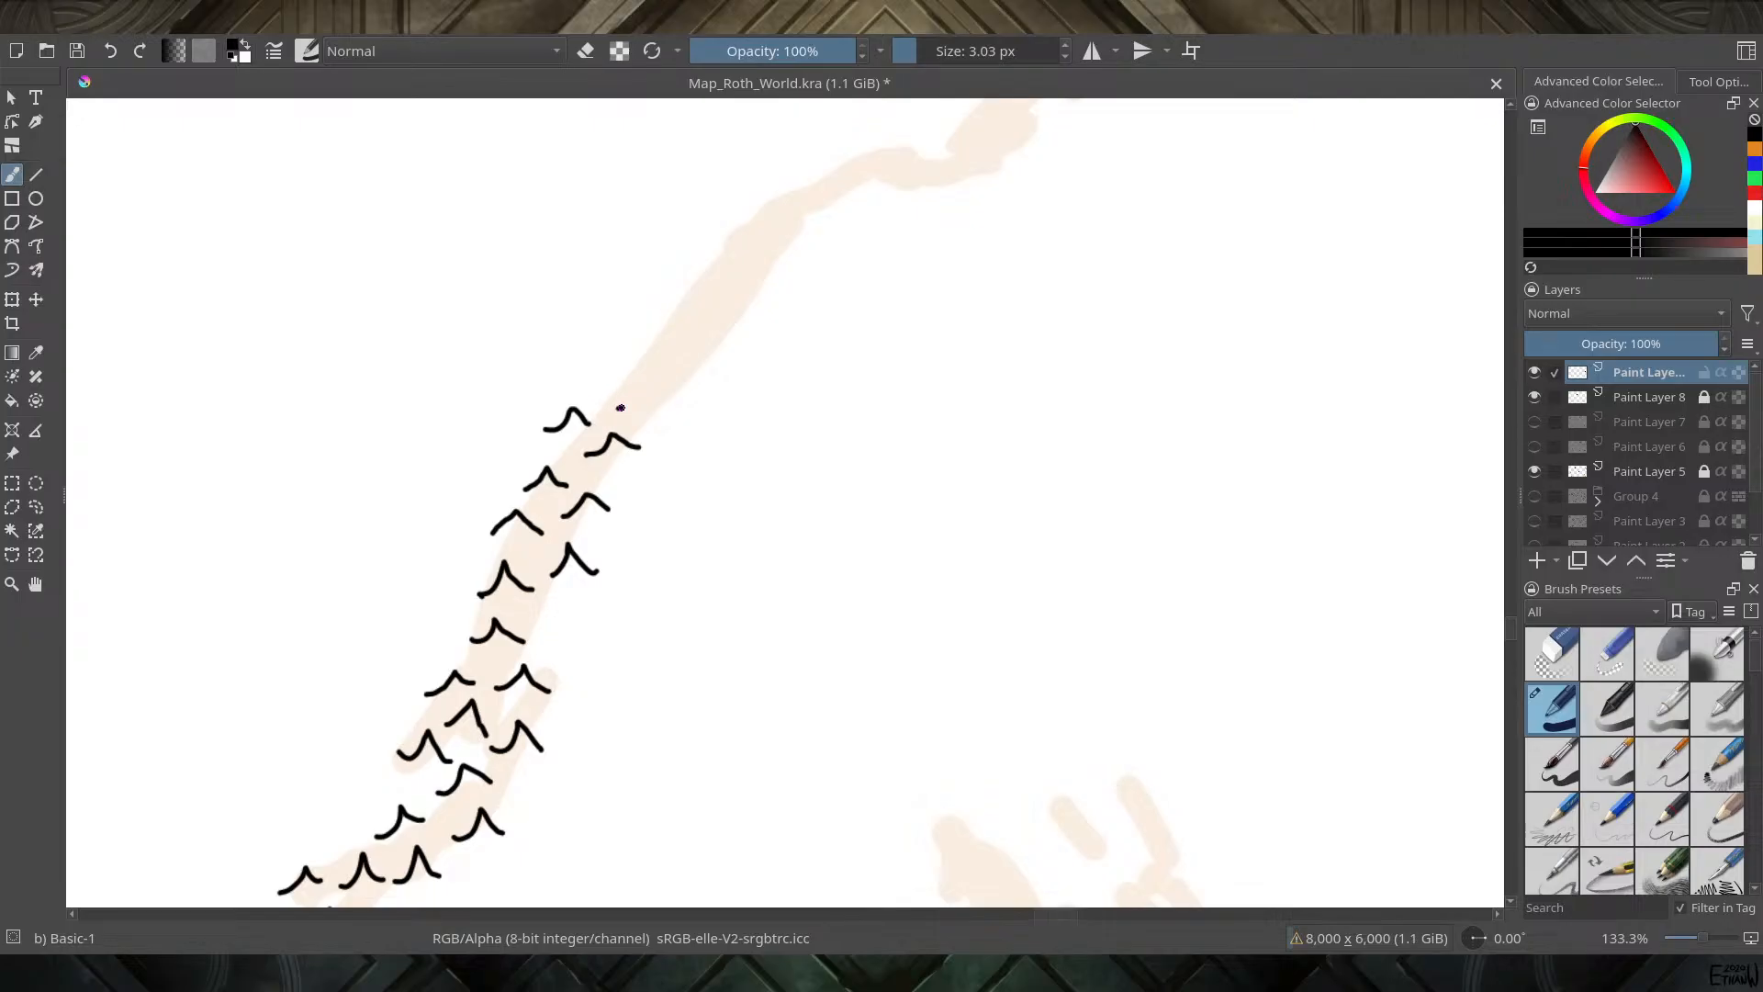
mouse_move(621, 408)
left_mouse_down()
mouse_move(640, 387)
mouse_move(665, 404)
mouse_move(606, 368)
mouse_move(667, 356)
mouse_move(692, 371)
mouse_move(648, 324)
mouse_move(655, 341)
mouse_move(728, 320)
mouse_move(751, 346)
left_mouse_up()
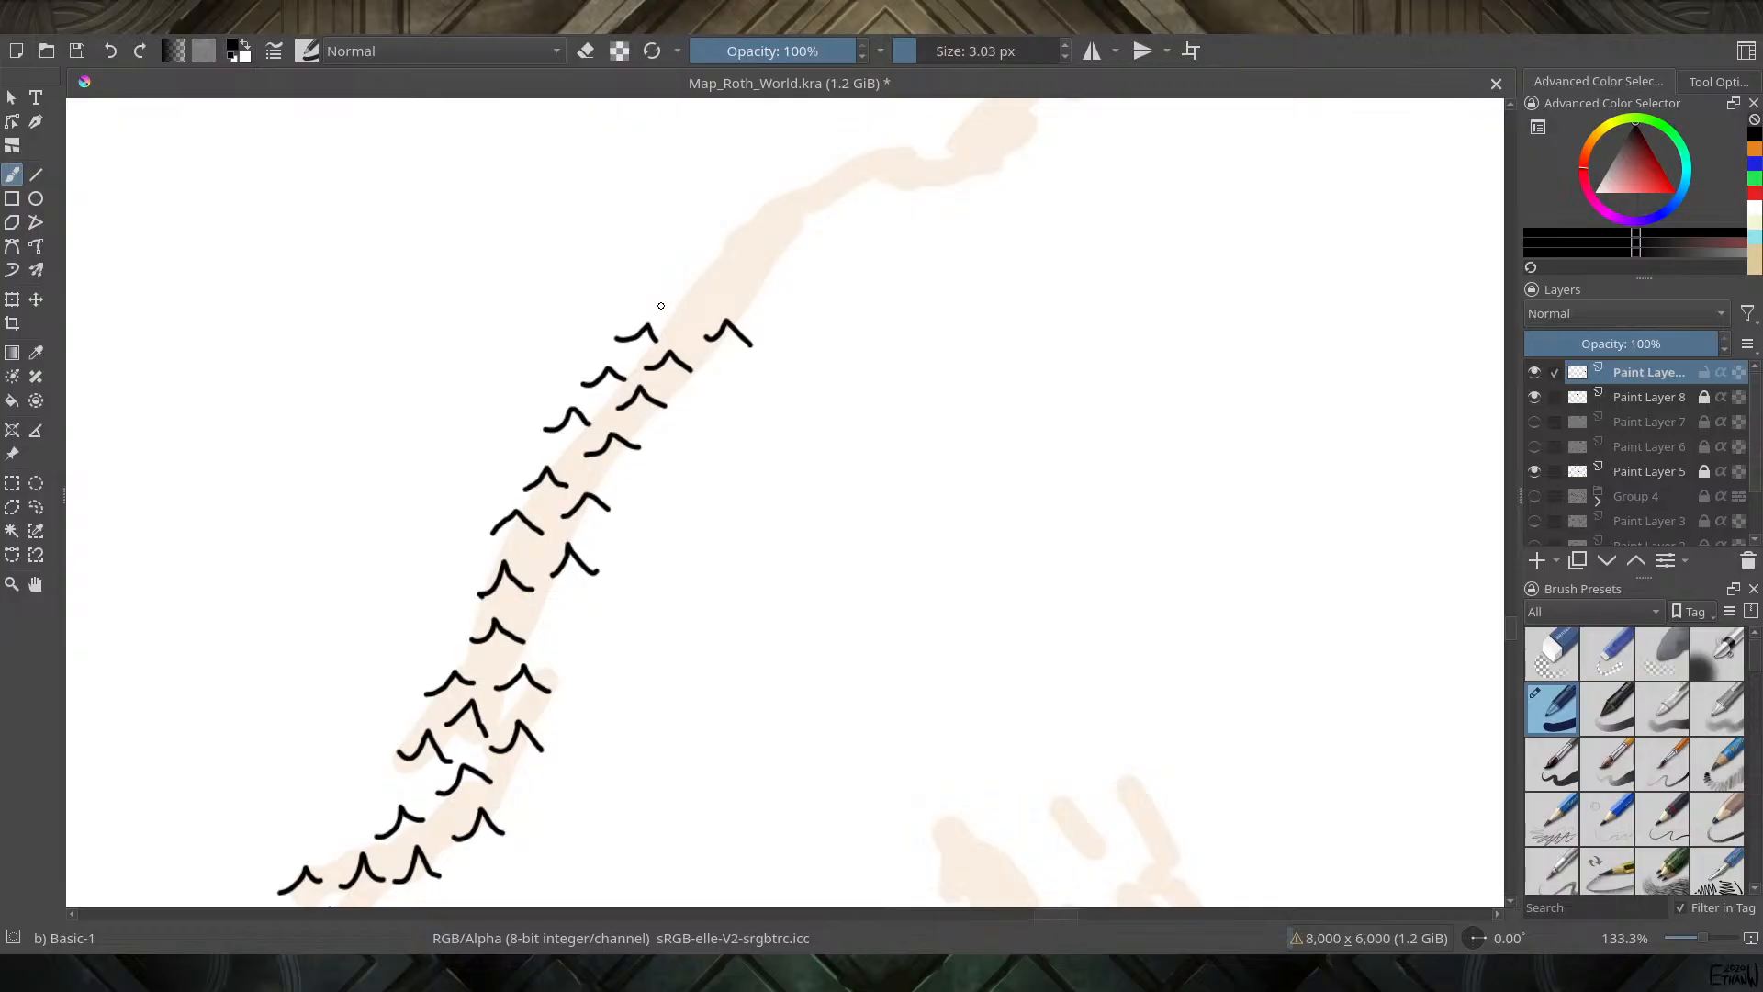
mouse_move(660, 300)
left_mouse_down()
mouse_move(689, 293)
mouse_move(706, 312)
left_mouse_up()
key("ctrl+z")
mouse_move(669, 309)
left_mouse_down()
mouse_move(680, 290)
mouse_move(697, 314)
left_mouse_up()
key("ctrl+z")
Continue the two rows of peaks up the southern guide stroke and around its middle bend
mouse_move(670, 305)
left_mouse_down()
mouse_move(749, 275)
mouse_move(776, 293)
left_mouse_up()
mouse_move(685, 249)
left_mouse_down()
mouse_move(711, 237)
mouse_move(723, 259)
mouse_move(771, 229)
mouse_move(798, 247)
mouse_move(754, 198)
mouse_move(788, 214)
mouse_move(845, 180)
mouse_move(878, 192)
left_mouse_up()
mouse_move(777, 172)
left_mouse_down()
mouse_move(820, 184)
mouse_move(637, 410)
mouse_move(698, 429)
mouse_move(737, 471)
mouse_move(738, 407)
mouse_move(766, 386)
mouse_move(795, 407)
mouse_move(786, 449)
left_mouse_up()
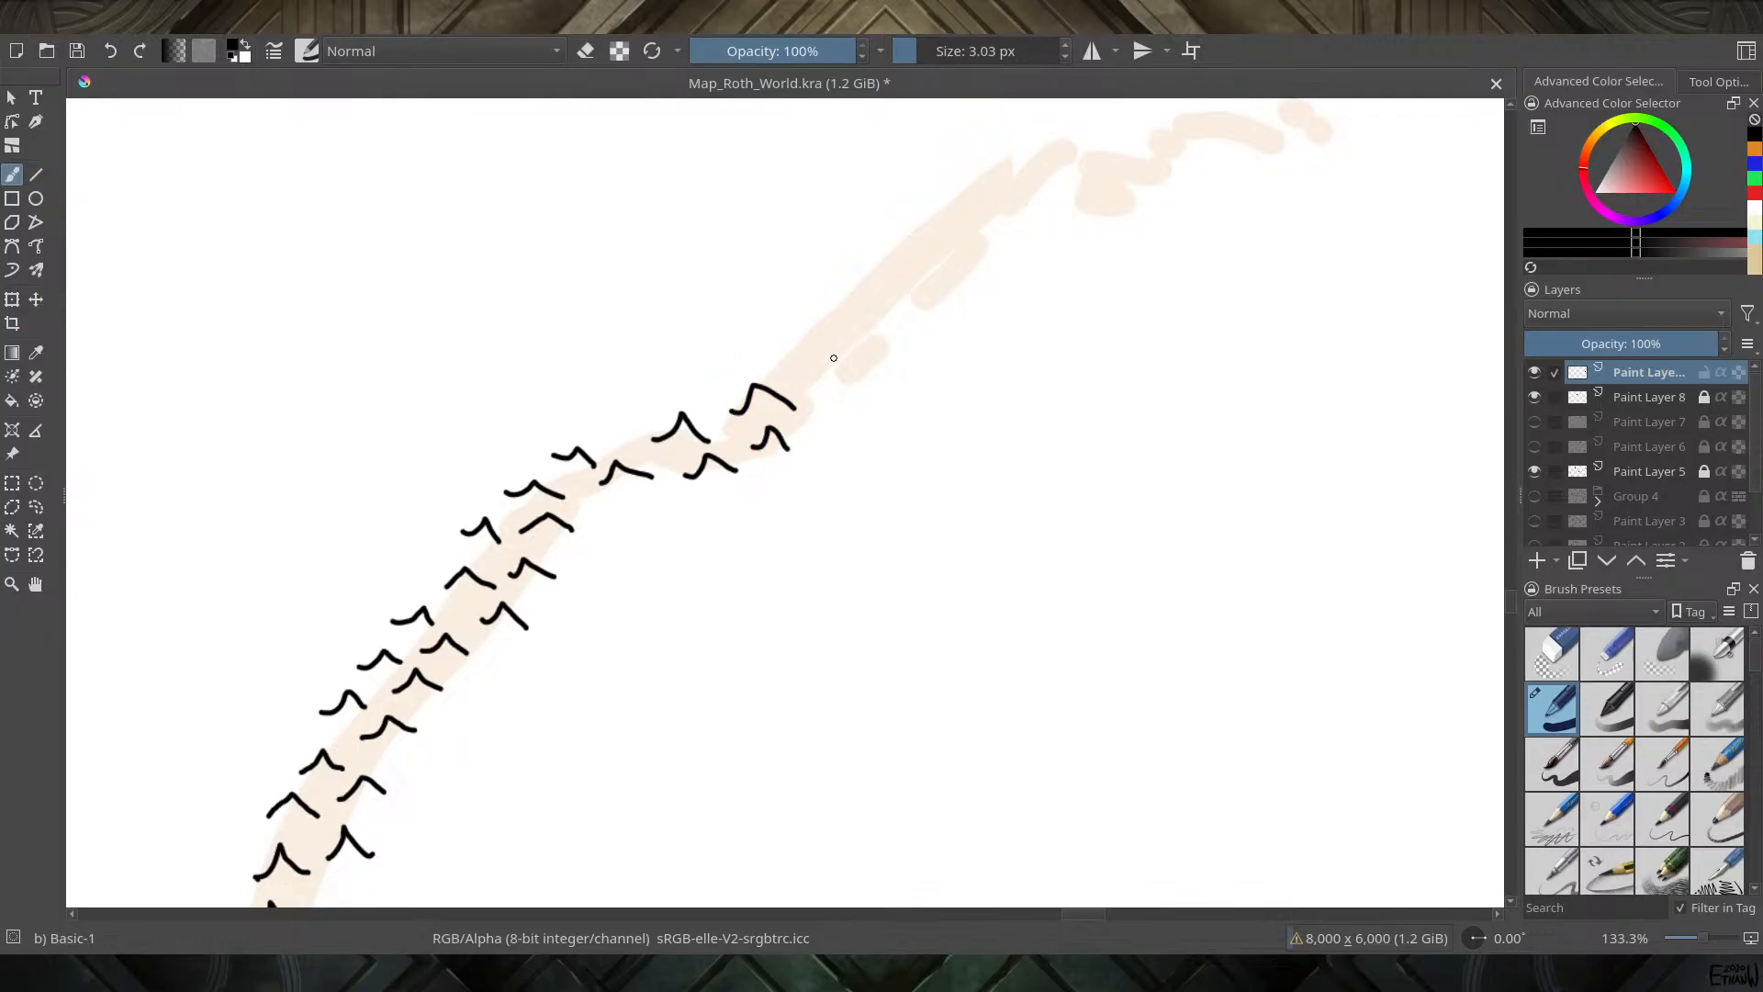
Draw two rows of peaks along the straight diagonal stretch northeast of the southern guide stroke's bend
mouse_move(770, 361)
left_mouse_down()
mouse_move(798, 345)
mouse_move(868, 390)
left_mouse_up()
mouse_move(813, 320)
left_mouse_down()
mouse_move(841, 307)
mouse_move(854, 335)
left_mouse_up()
left_click_drag(949, 285, 723, 436)
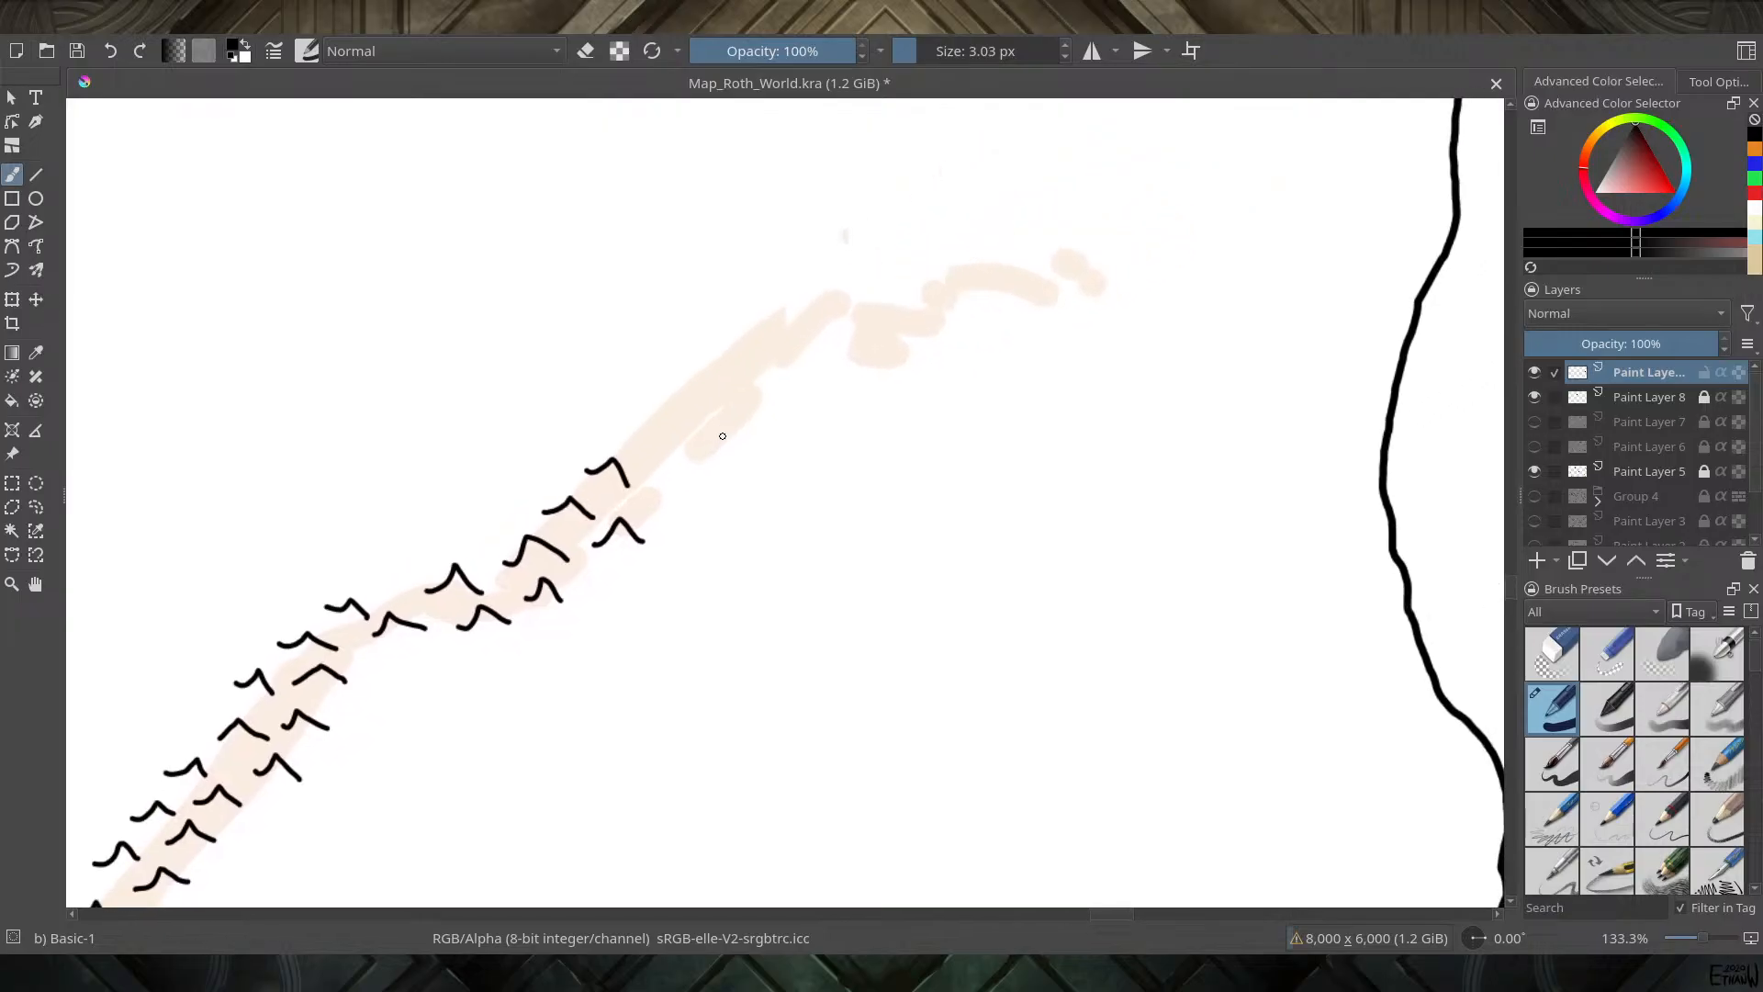
mouse_move(648, 499)
left_mouse_down()
mouse_move(663, 484)
mouse_move(700, 498)
left_mouse_up()
mouse_move(643, 414)
left_mouse_down()
mouse_move(661, 447)
mouse_move(714, 420)
mouse_move(741, 449)
left_mouse_up()
Cover the broken northeastern end of the southern guide stroke with peaks out to its eastern tip, redrawing the misplaced ones
mouse_move(664, 379)
left_mouse_down()
mouse_move(708, 402)
mouse_move(756, 368)
mouse_move(778, 387)
mouse_move(721, 341)
mouse_move(738, 336)
mouse_move(755, 347)
mouse_move(714, 353)
mouse_move(785, 323)
mouse_move(855, 373)
left_mouse_up()
key("ctrl+z")
left_click_drag(833, 310, 888, 310)
mouse_move(879, 369)
left_mouse_down()
mouse_move(900, 338)
mouse_move(924, 363)
left_mouse_up()
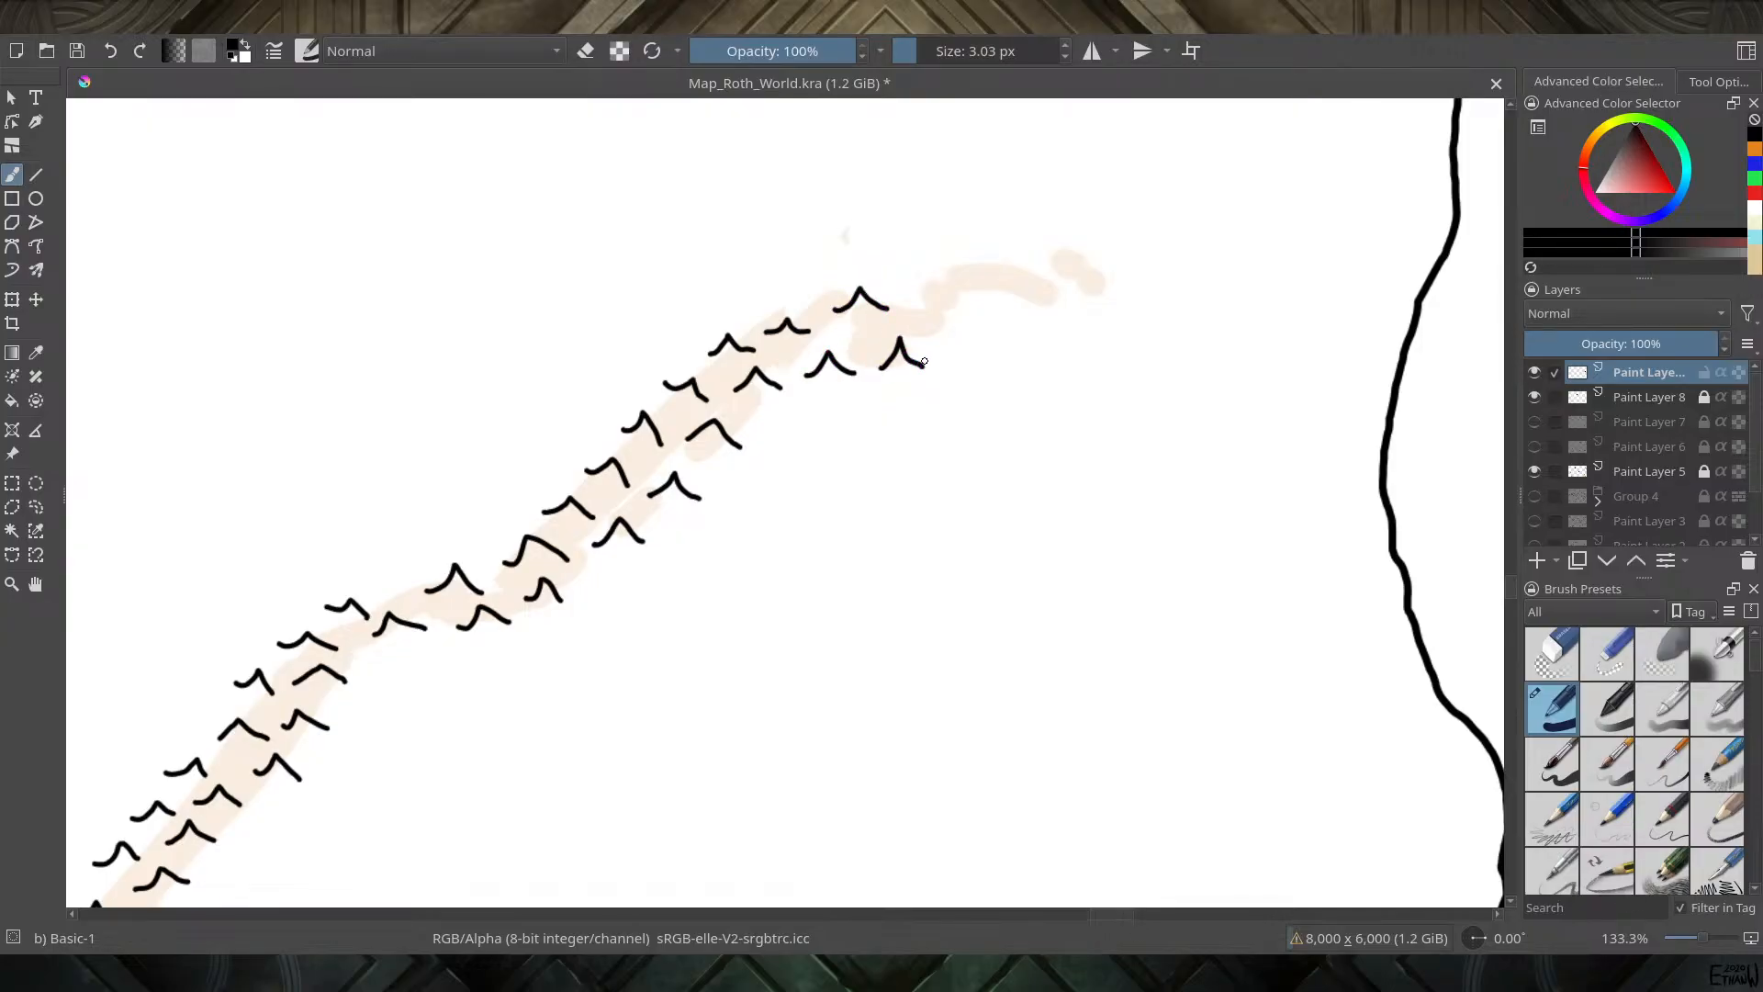
mouse_move(924, 303)
left_mouse_down()
mouse_move(944, 275)
mouse_move(975, 343)
mouse_move(984, 318)
mouse_move(998, 336)
mouse_move(1025, 263)
mouse_move(1052, 285)
left_mouse_up()
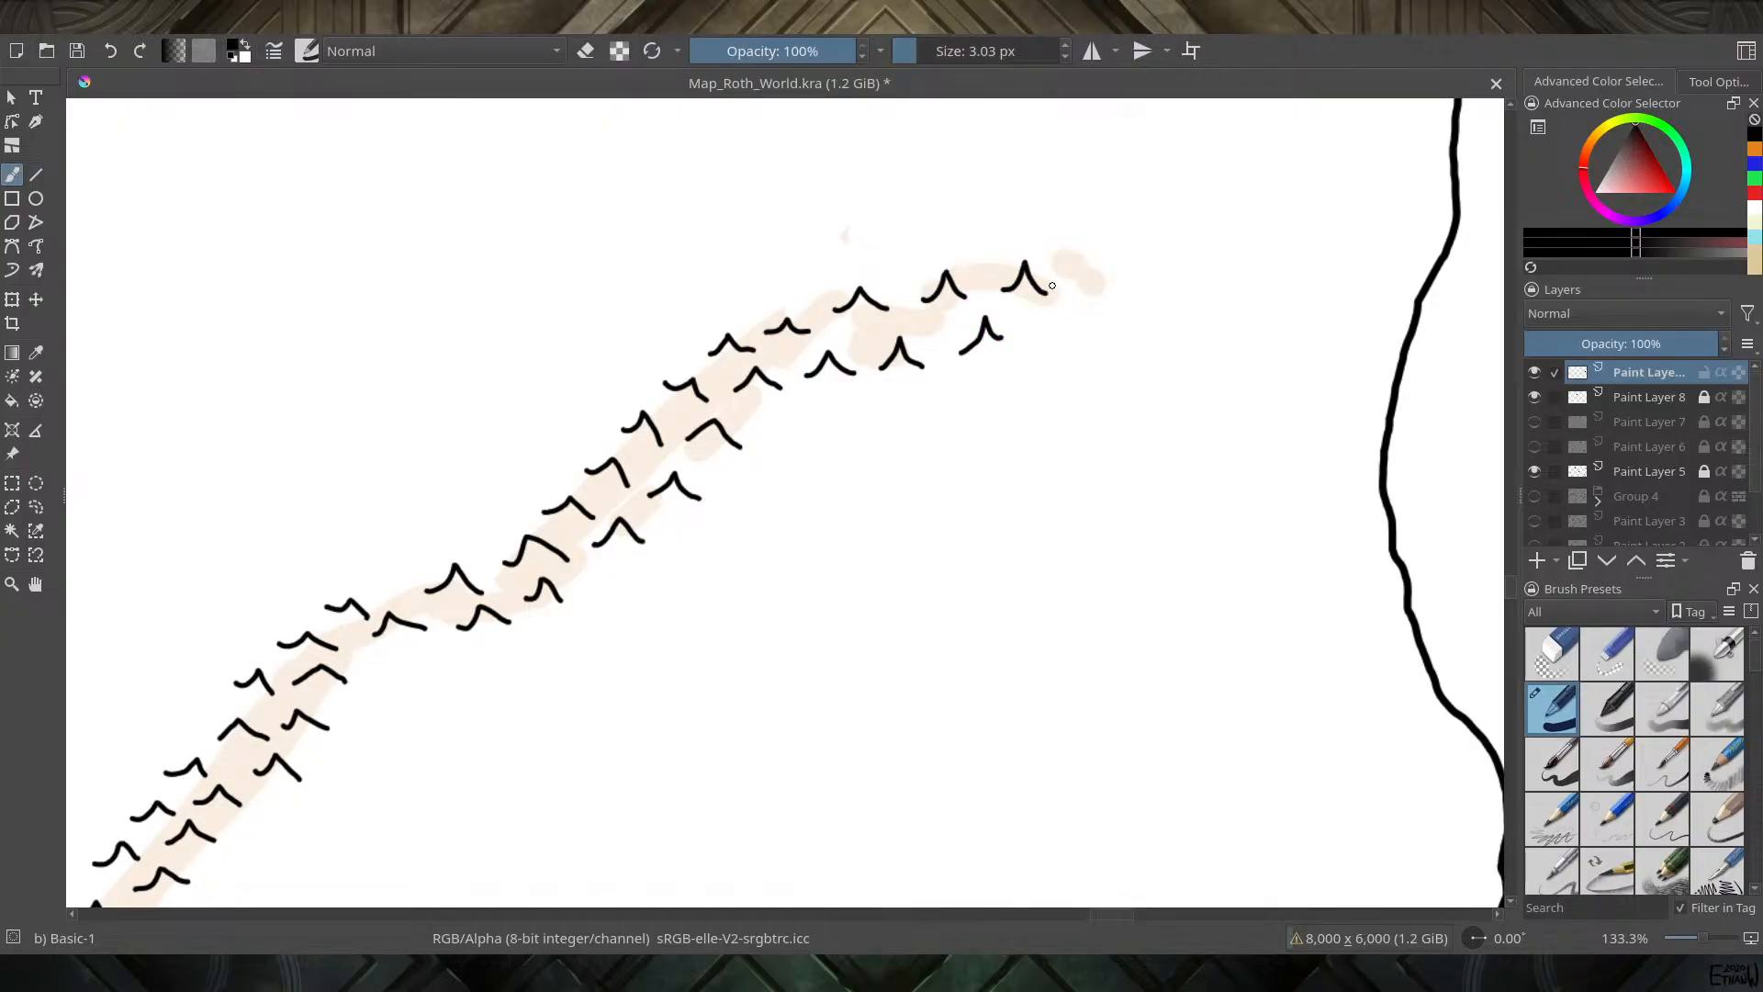
key("ctrl+z")
key("ctrl+z")
mouse_move(929, 337)
left_mouse_down()
mouse_move(942, 323)
mouse_move(962, 338)
mouse_move(1014, 261)
mouse_move(1041, 282)
mouse_move(1093, 263)
mouse_move(1130, 280)
left_mouse_up()
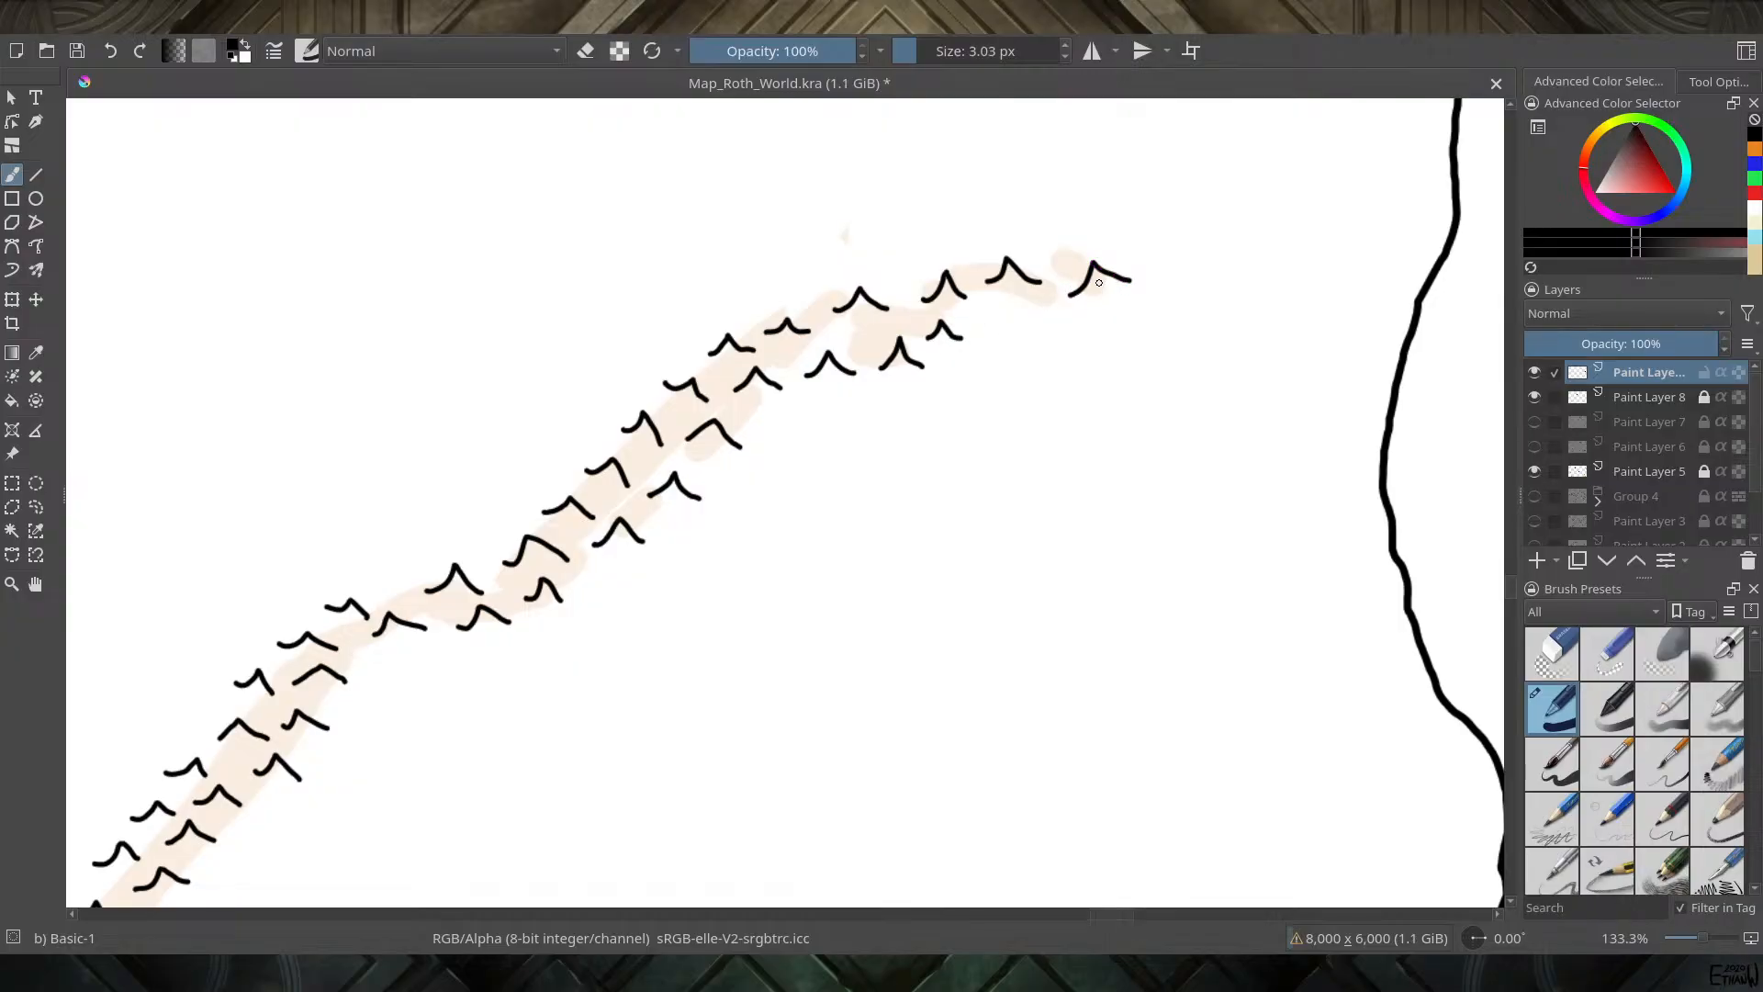
Draw six peaks down the western side of the small group of guide strokes near the southeastern coast
mouse_move(878, 608)
left_mouse_down()
mouse_move(940, 220)
mouse_move(1015, 56)
mouse_move(982, 181)
left_mouse_up()
mouse_move(815, 676)
left_mouse_down()
mouse_move(861, 373)
mouse_move(955, 156)
left_mouse_up()
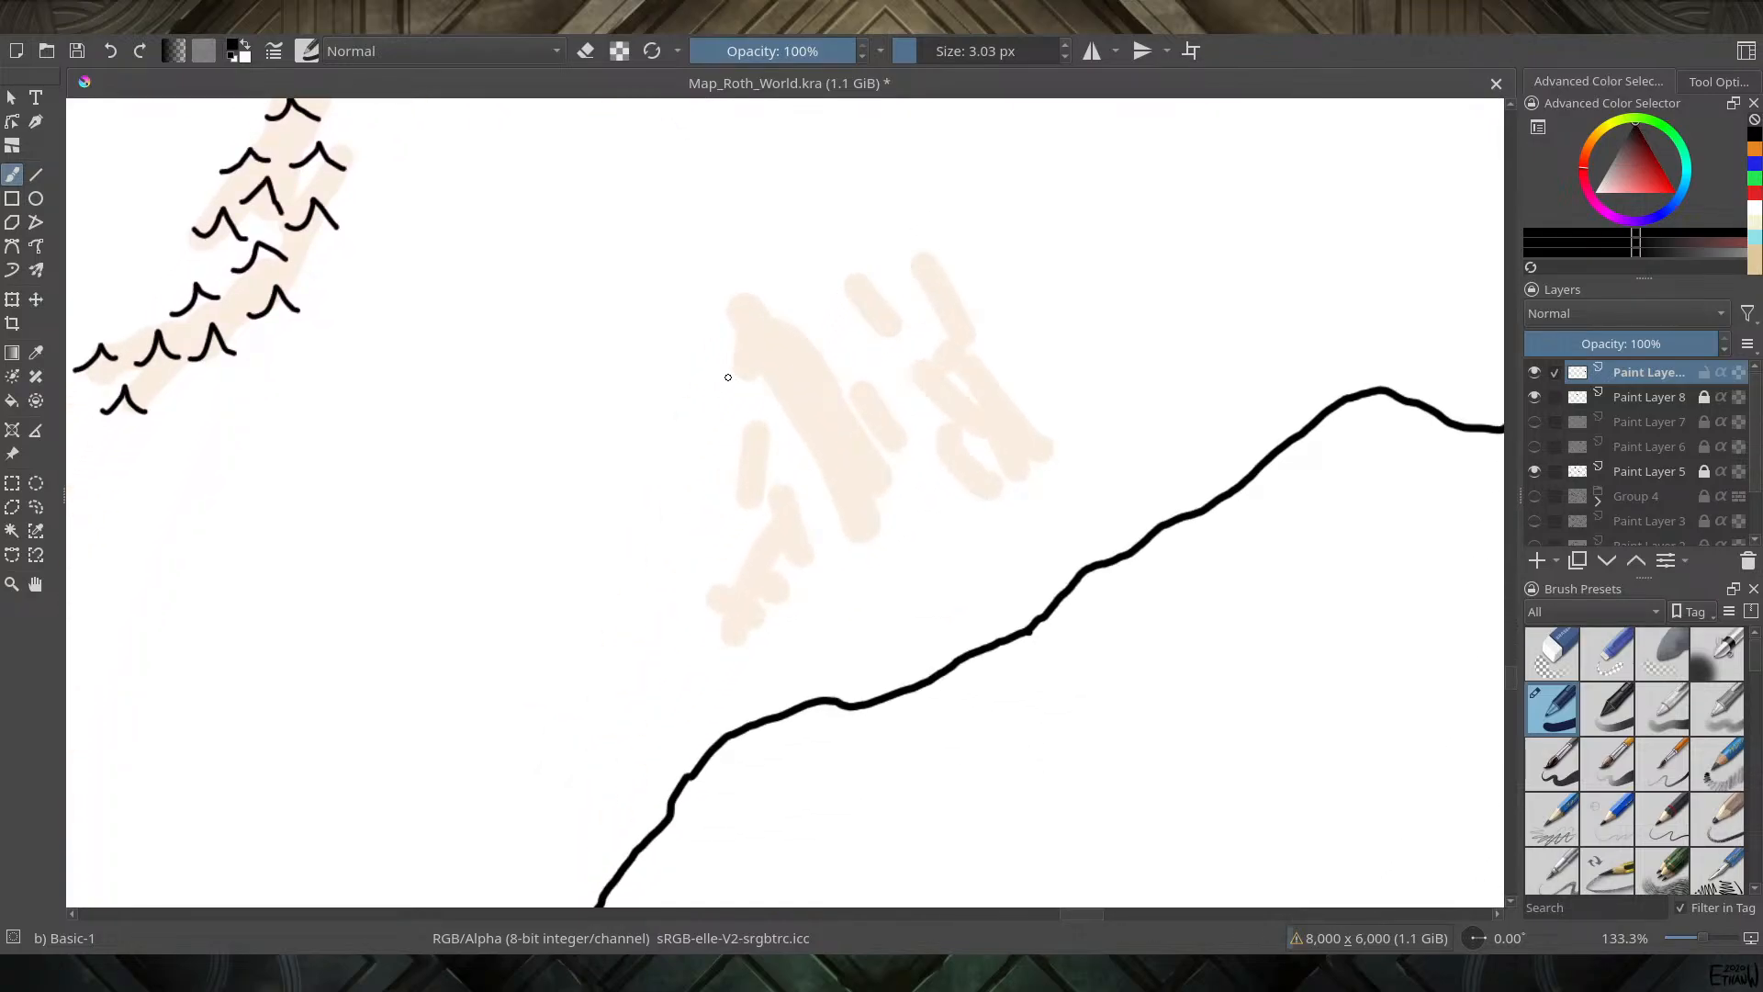
mouse_move(709, 365)
left_mouse_down()
mouse_move(726, 349)
mouse_move(752, 362)
mouse_move(791, 313)
mouse_move(811, 327)
left_mouse_up()
mouse_move(763, 395)
left_mouse_down()
mouse_move(793, 374)
mouse_move(817, 409)
left_mouse_up()
mouse_move(741, 467)
left_mouse_down()
mouse_move(765, 439)
mouse_move(792, 467)
left_mouse_up()
mouse_move(758, 548)
left_mouse_down()
mouse_move(792, 514)
mouse_move(807, 534)
left_mouse_up()
mouse_move(721, 616)
left_mouse_down()
mouse_move(748, 575)
mouse_move(779, 599)
left_mouse_up()
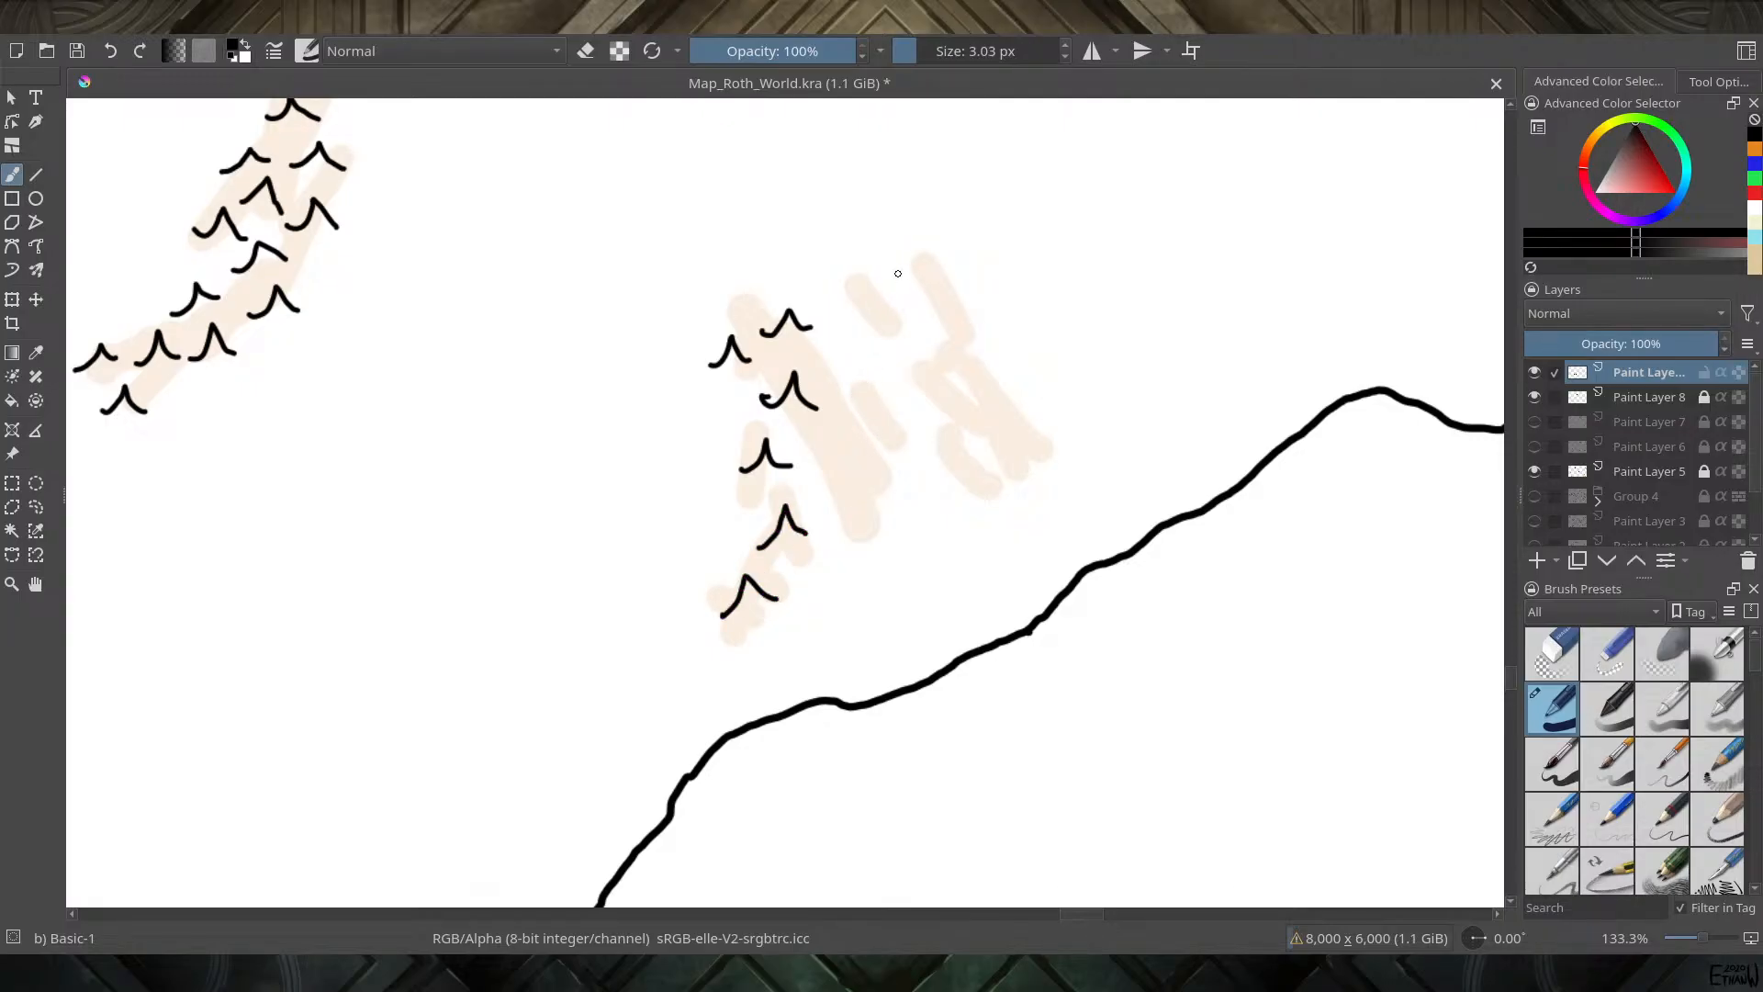
Draw three stacked peaks on the upper part of the easternmost stroke in the small coastal group
mouse_move(902, 282)
left_mouse_down()
mouse_move(932, 258)
mouse_move(969, 282)
left_mouse_up()
mouse_move(898, 339)
left_mouse_down()
mouse_move(938, 306)
mouse_move(970, 322)
left_mouse_up()
mouse_move(918, 378)
left_mouse_down()
mouse_move(952, 351)
mouse_move(987, 366)
left_mouse_up()
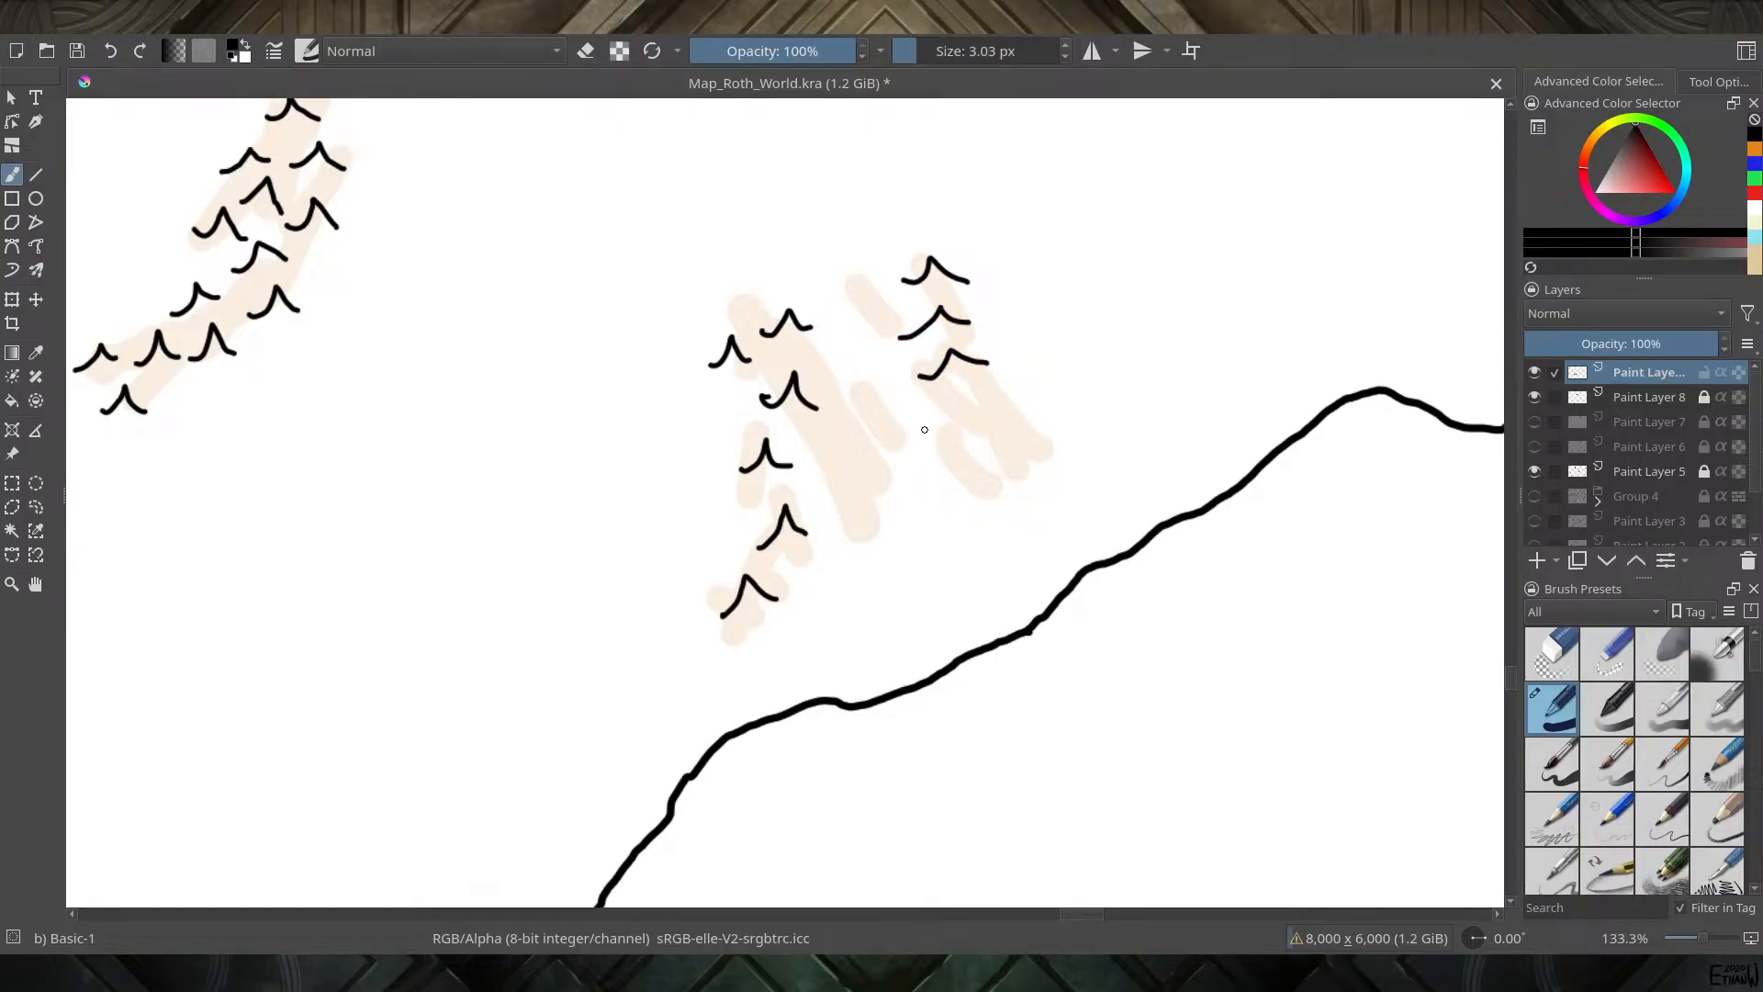
mouse_move(891, 450)
left_mouse_down()
mouse_move(908, 411)
mouse_move(938, 439)
left_mouse_up()
key("ctrl+z")
mouse_move(919, 439)
left_mouse_down()
mouse_move(935, 404)
mouse_move(958, 434)
left_mouse_up()
key("ctrl+z")
mouse_move(919, 431)
left_mouse_down()
mouse_move(944, 405)
mouse_move(989, 442)
left_mouse_up()
key("ctrl+z")
Draw peaks down both branches at the coastal group's eastern side and add one small peak on its central stroke
mouse_move(920, 419)
left_mouse_down()
mouse_move(945, 399)
mouse_move(978, 422)
mouse_move(1006, 382)
mouse_move(1054, 399)
left_mouse_up()
mouse_move(941, 473)
left_mouse_down()
mouse_move(952, 459)
mouse_move(985, 474)
mouse_move(1045, 419)
mouse_move(1084, 443)
left_mouse_up()
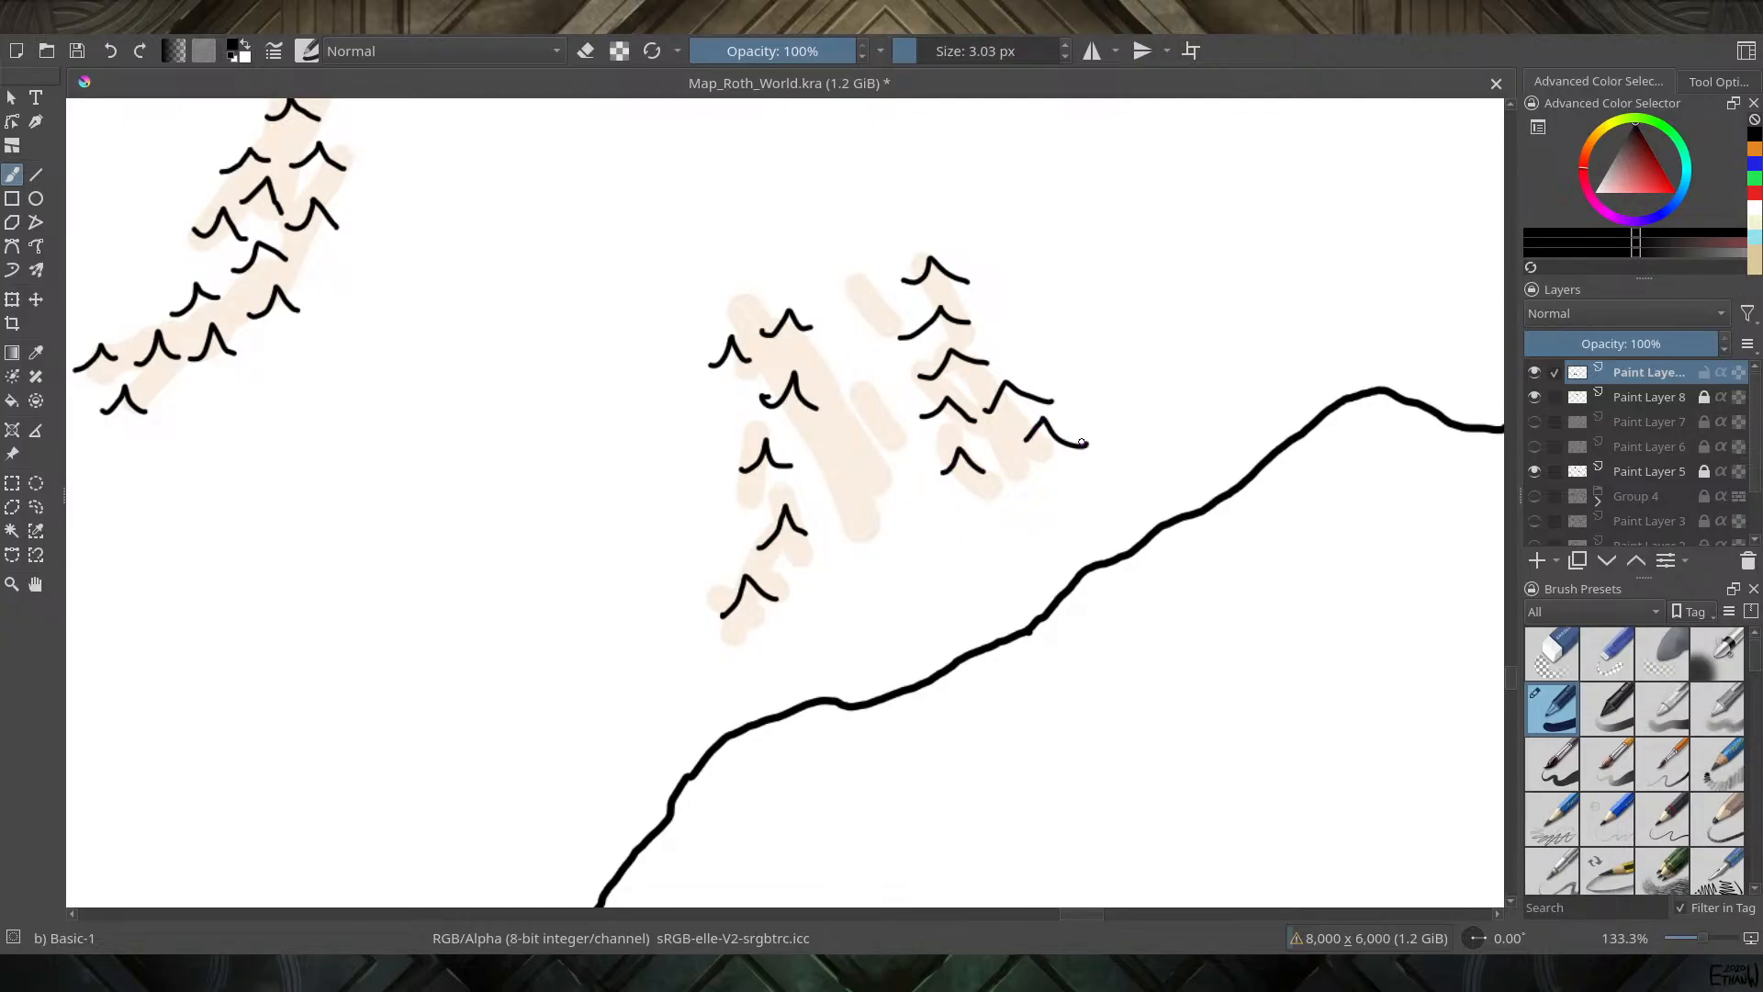
mouse_move(937, 520)
left_mouse_down()
mouse_move(958, 500)
mouse_move(999, 520)
mouse_move(1083, 464)
mouse_move(1122, 476)
left_mouse_up()
mouse_move(793, 449)
left_mouse_down()
mouse_move(810, 433)
mouse_move(831, 453)
left_mouse_up()
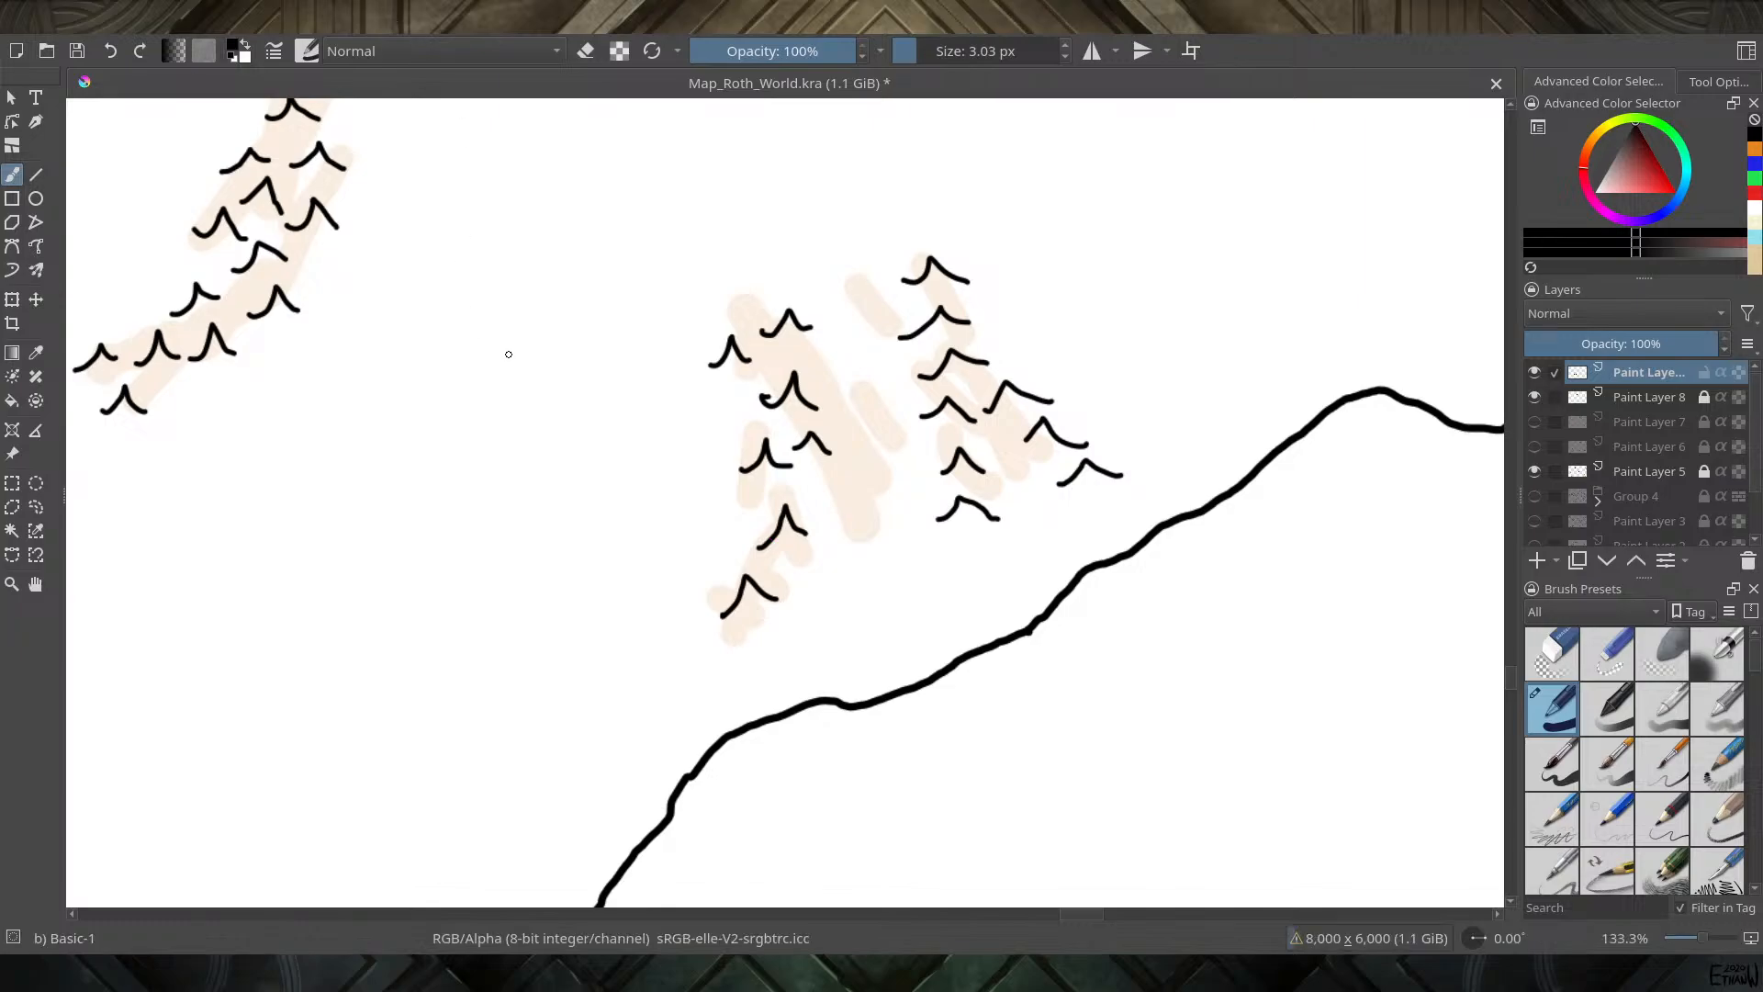
Bring the whole map into view and hide the colored guide strokes on Paint Layer 5
scroll(504, 354, "down", 4)
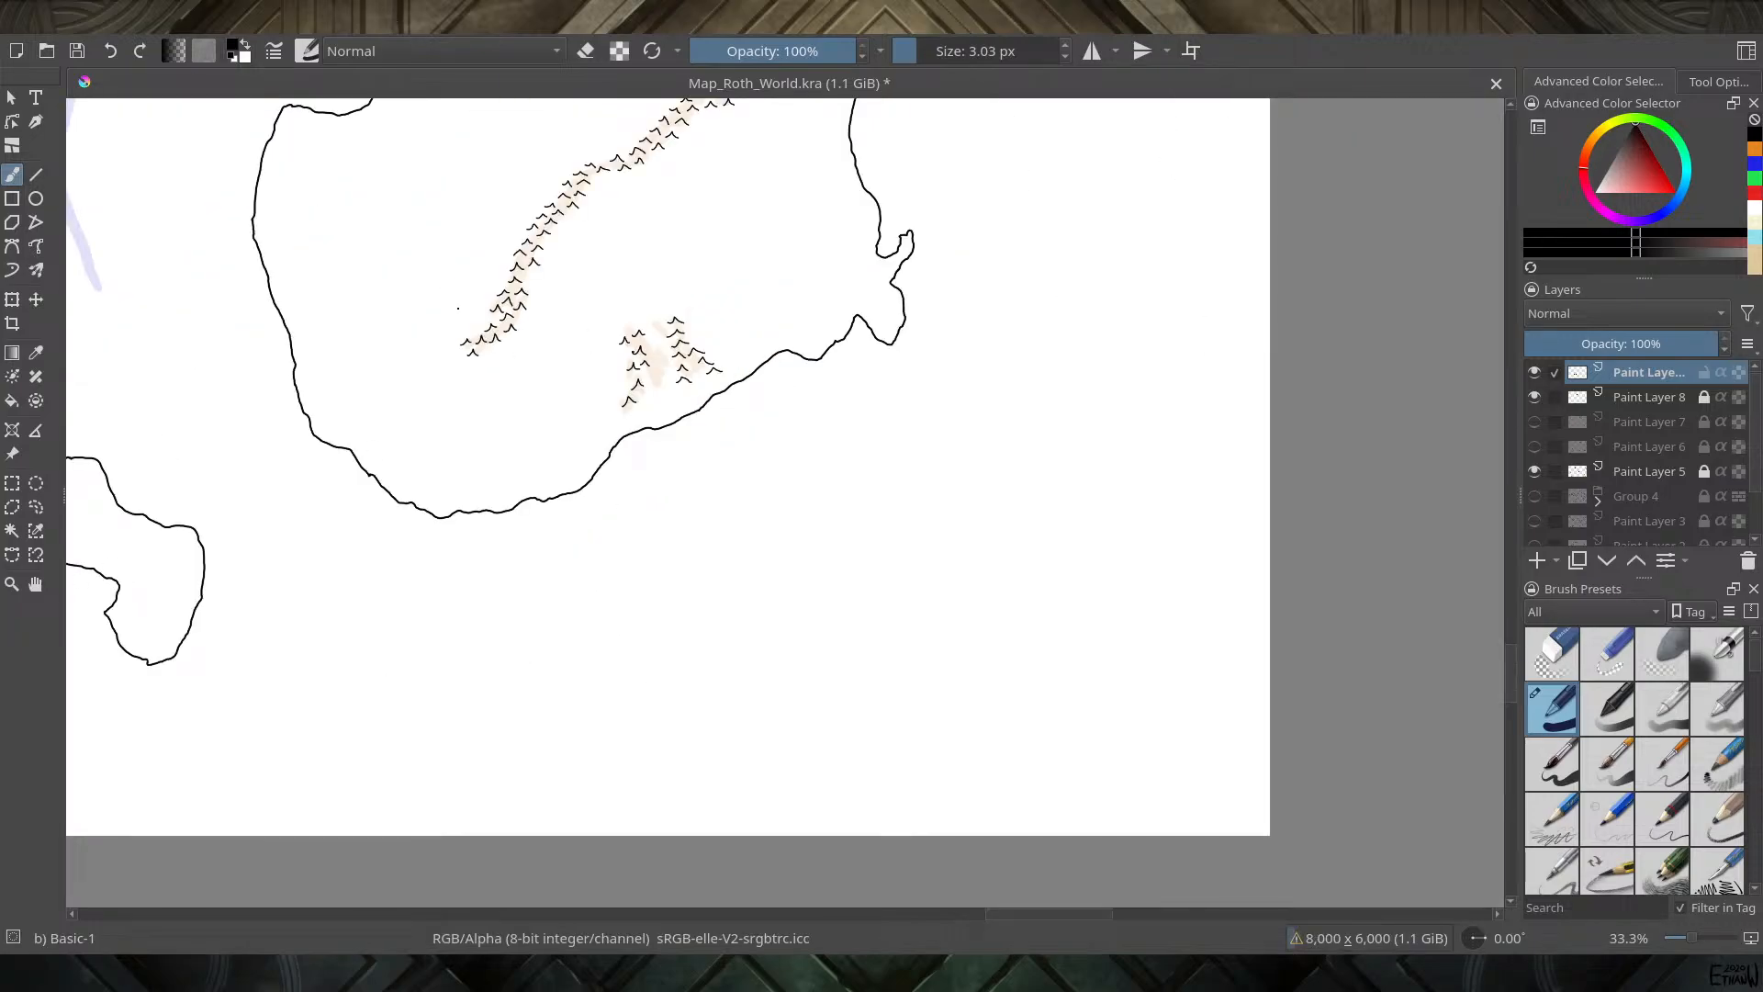
left_click_drag(458, 307, 1221, 707)
left_click_drag(811, 470, 965, 572)
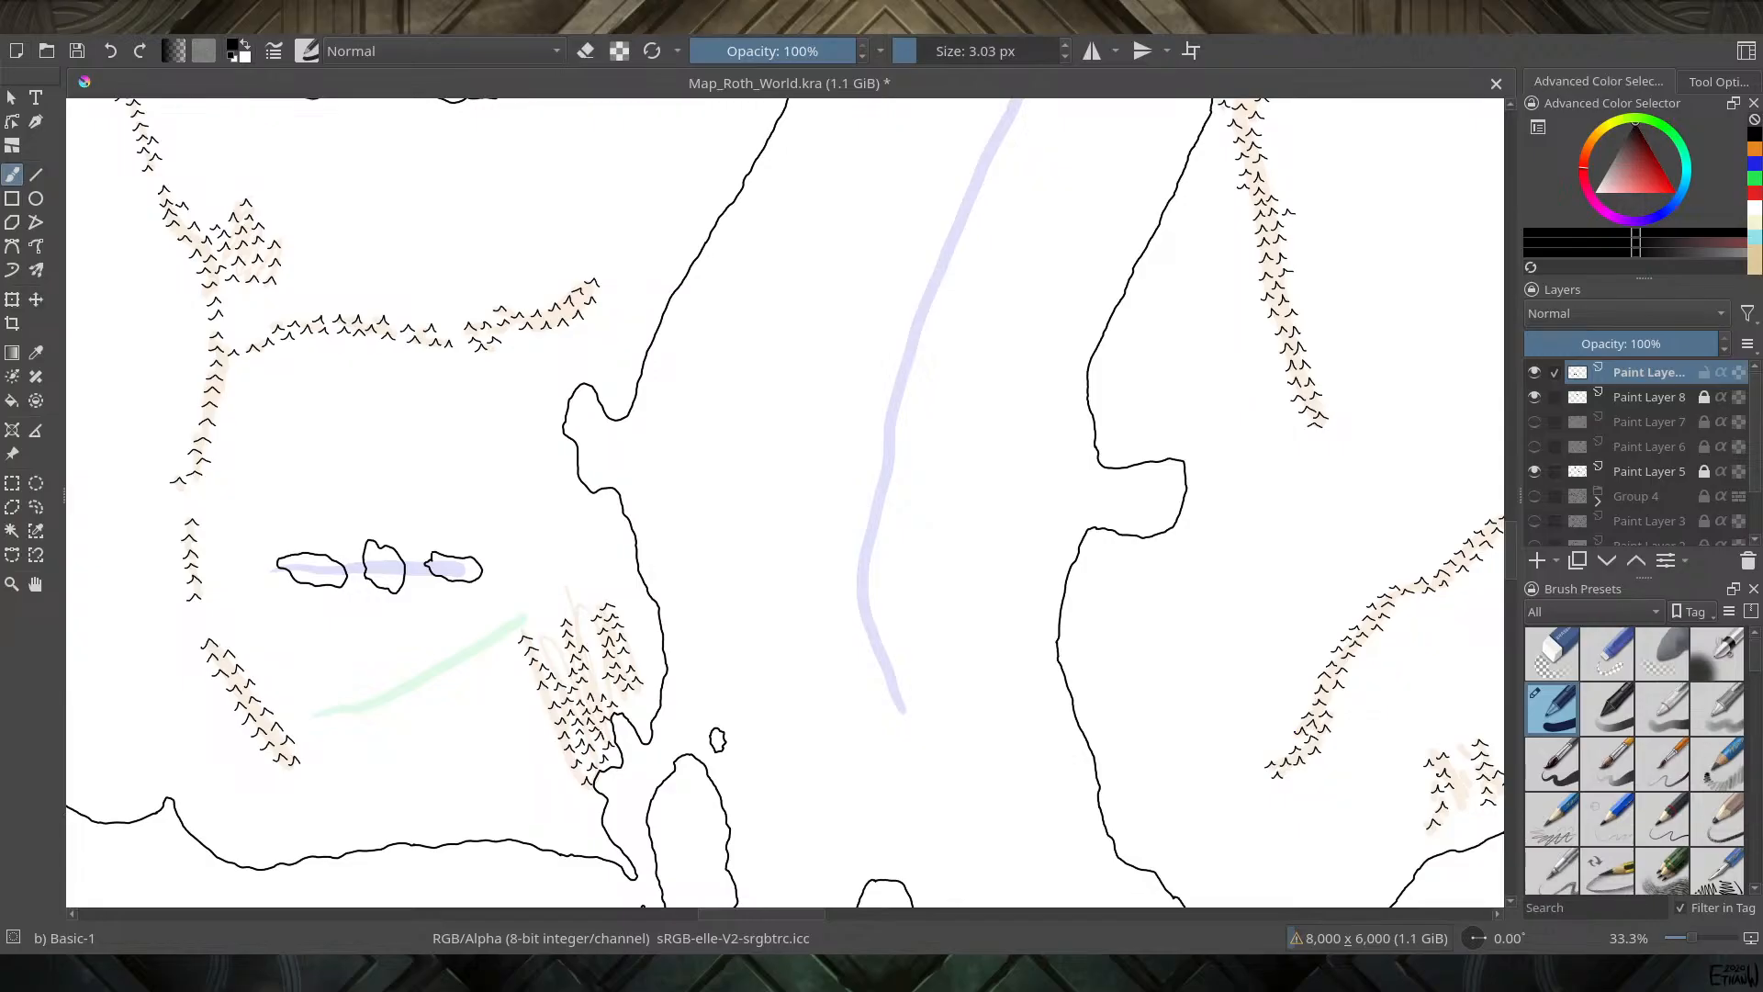
scroll(452, 310, "down", 2)
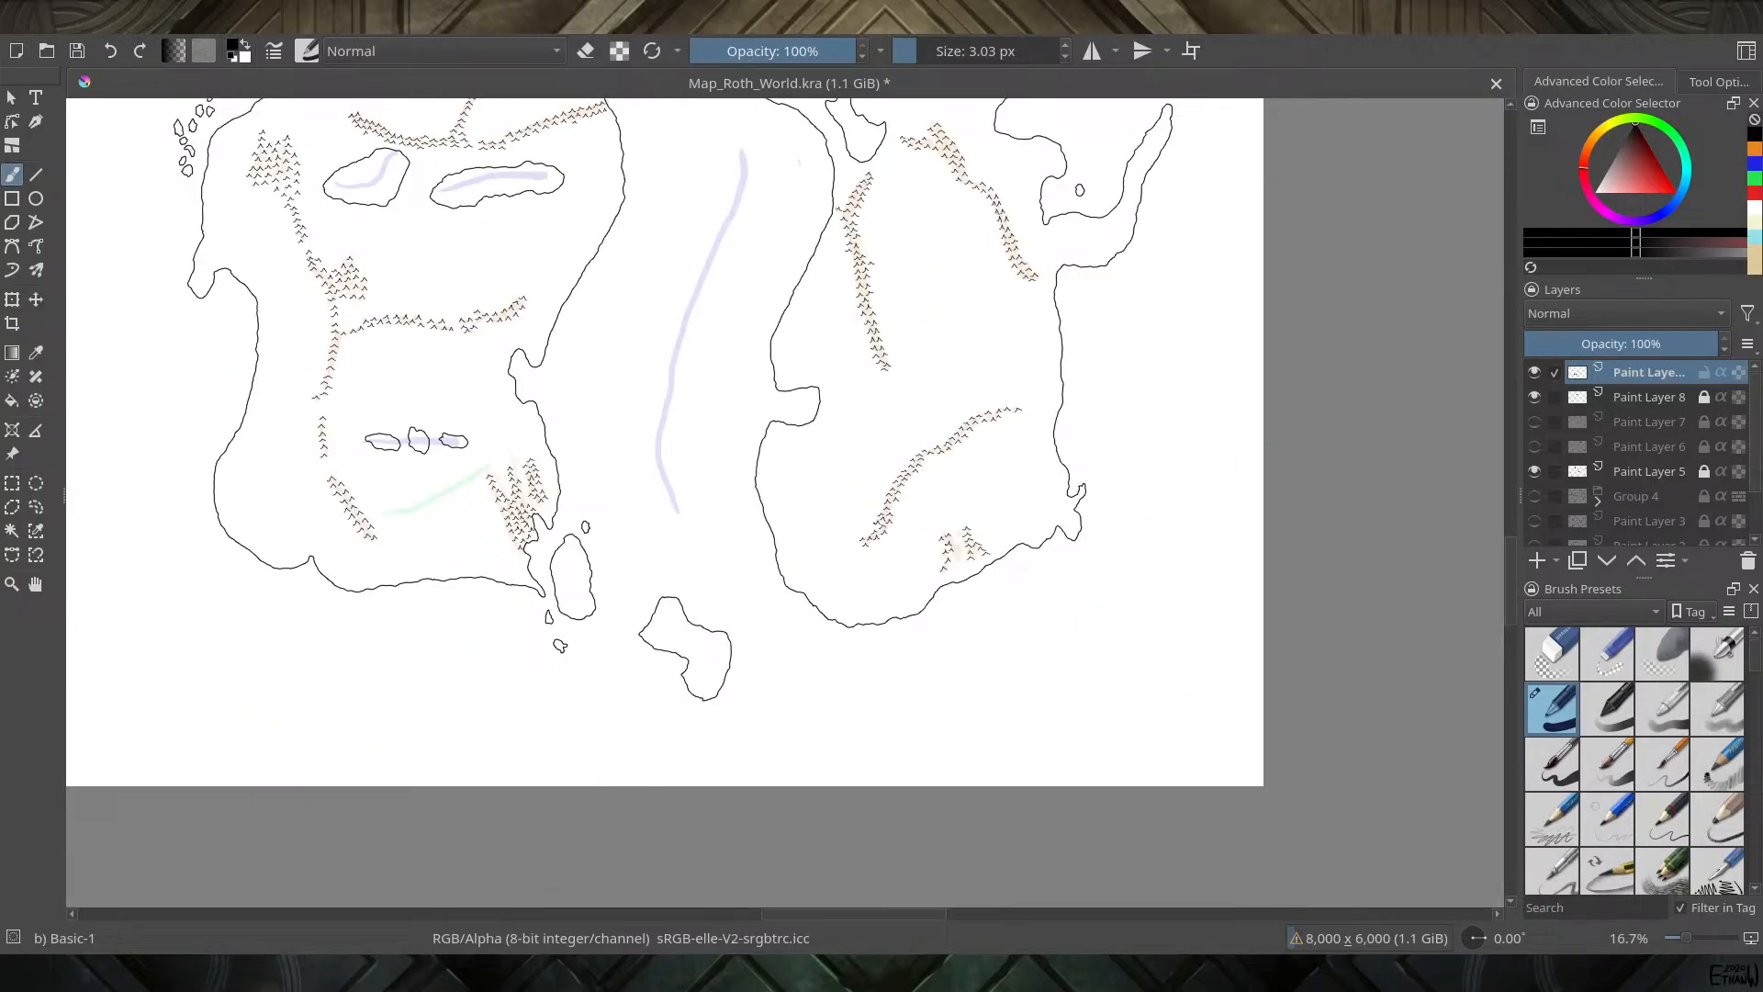
left_click_drag(773, 391, 814, 557)
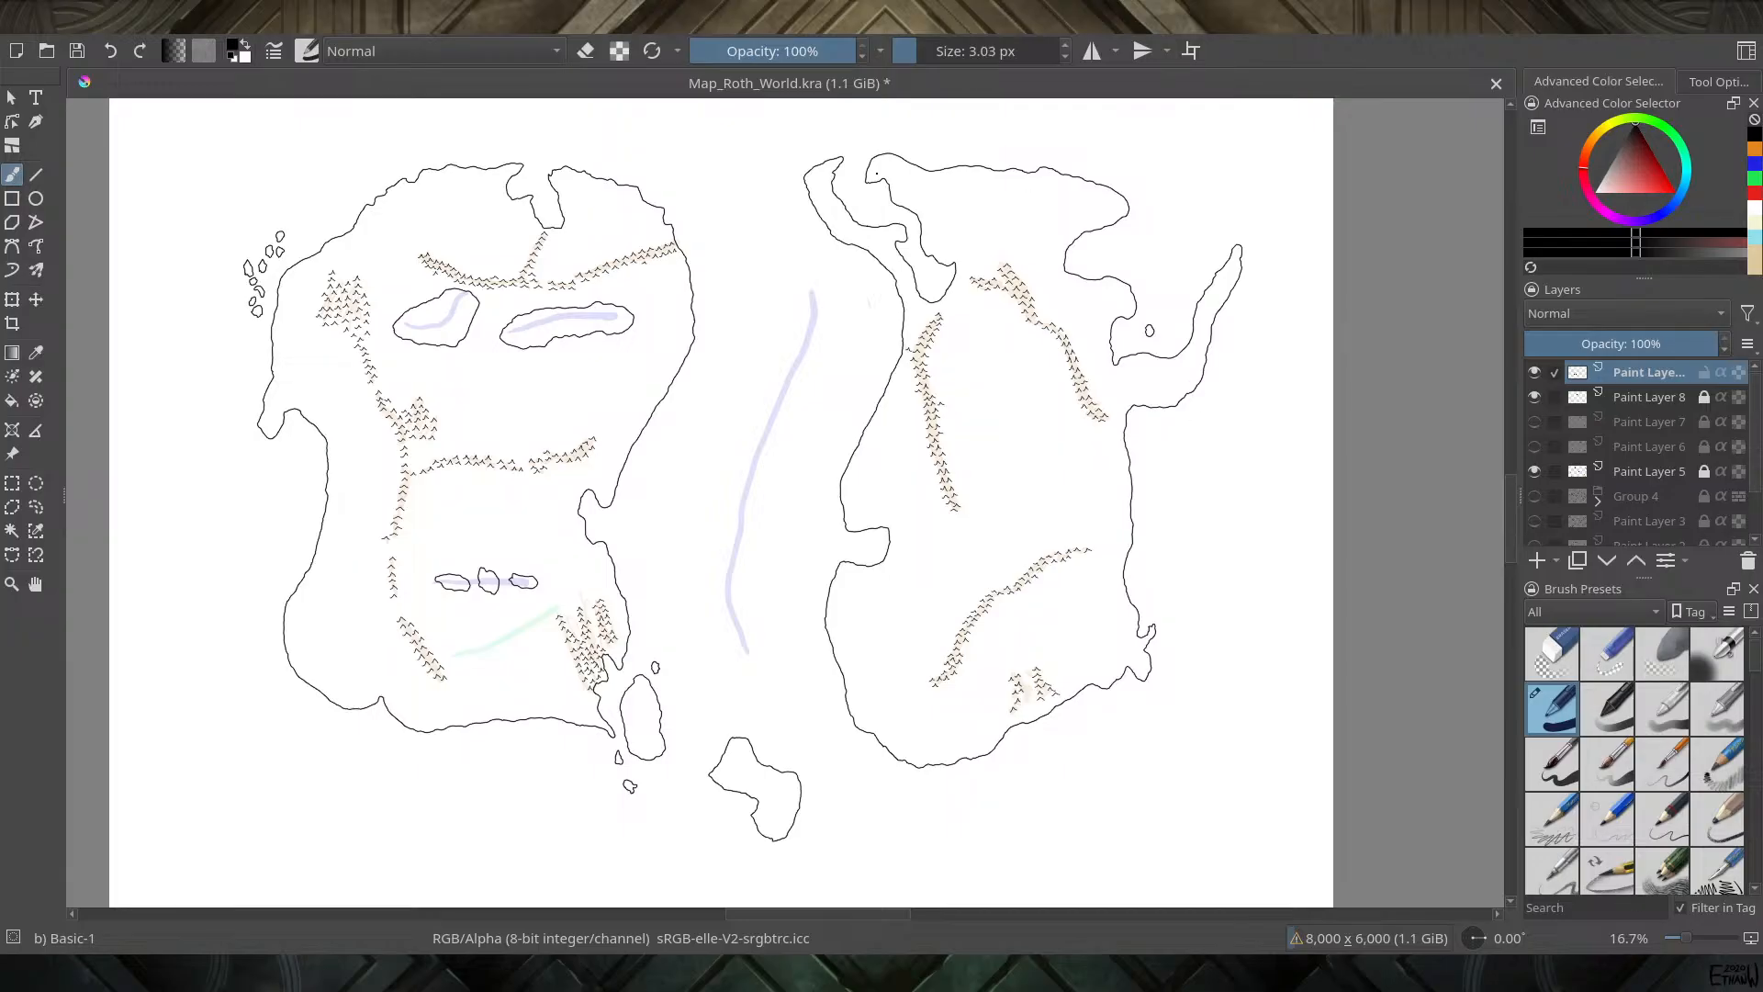
left_click(1534, 471)
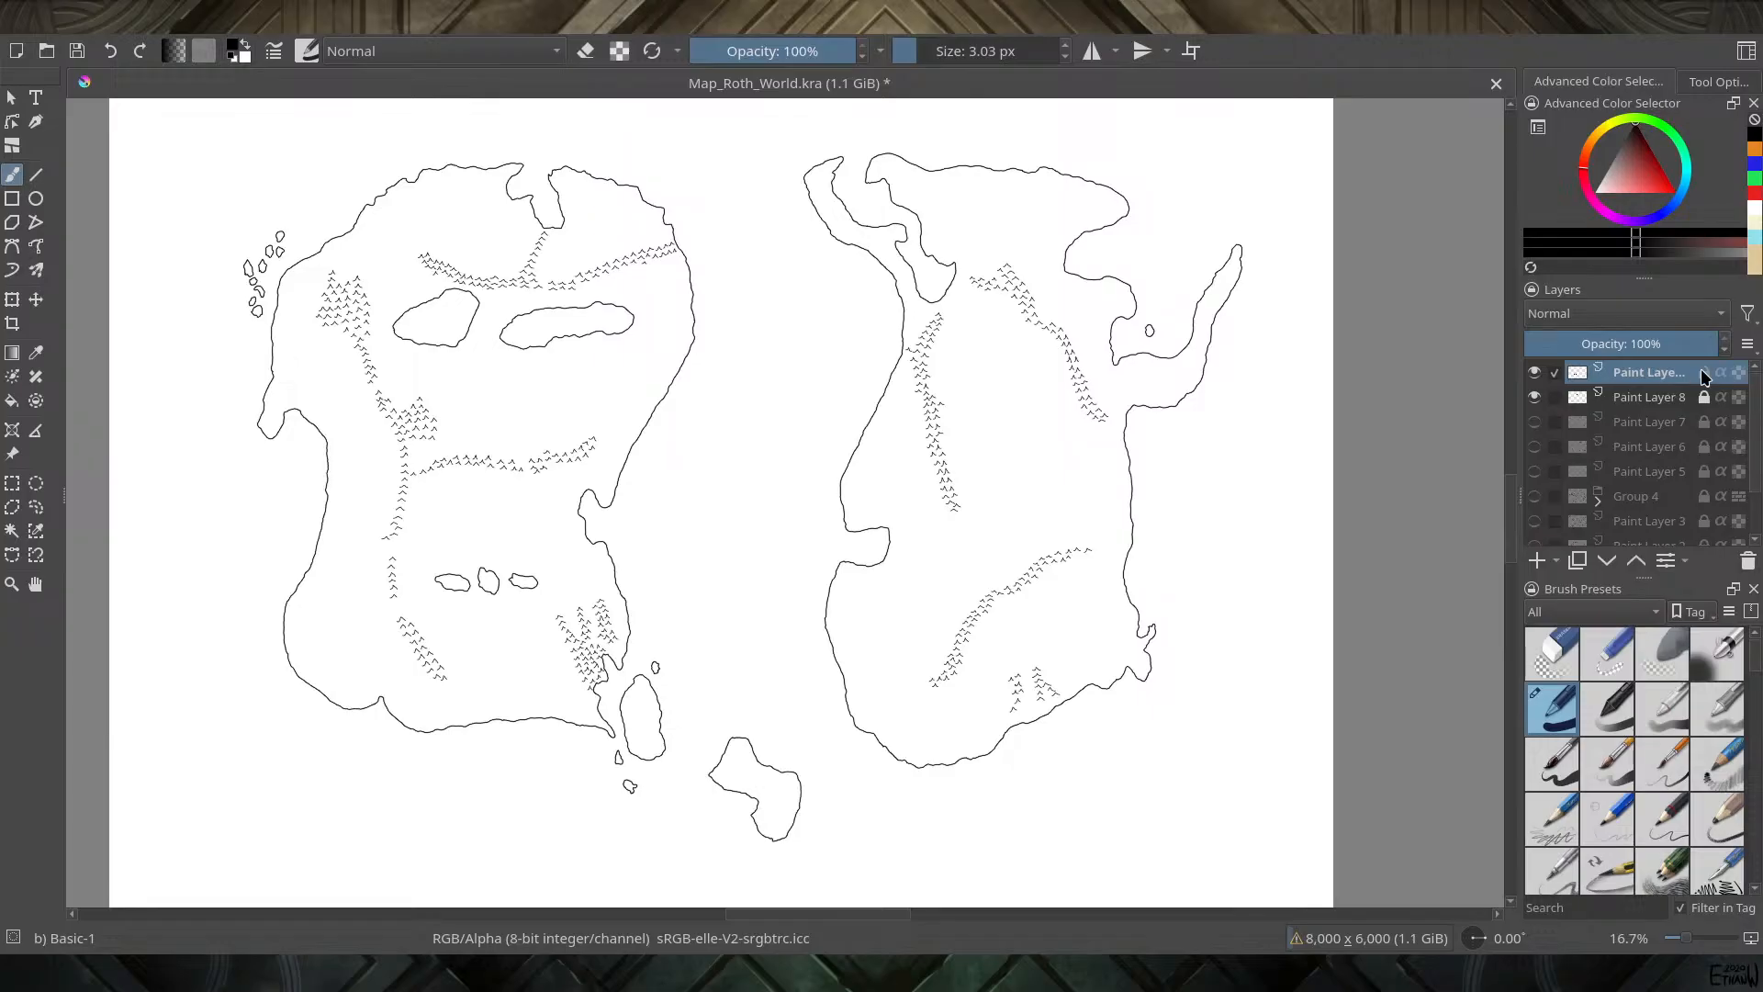
Lock the finished mountain layer, Paint Layer 9, and add a new paint layer above it
left_click(1535, 399)
left_click(1534, 399)
left_click(1537, 561)
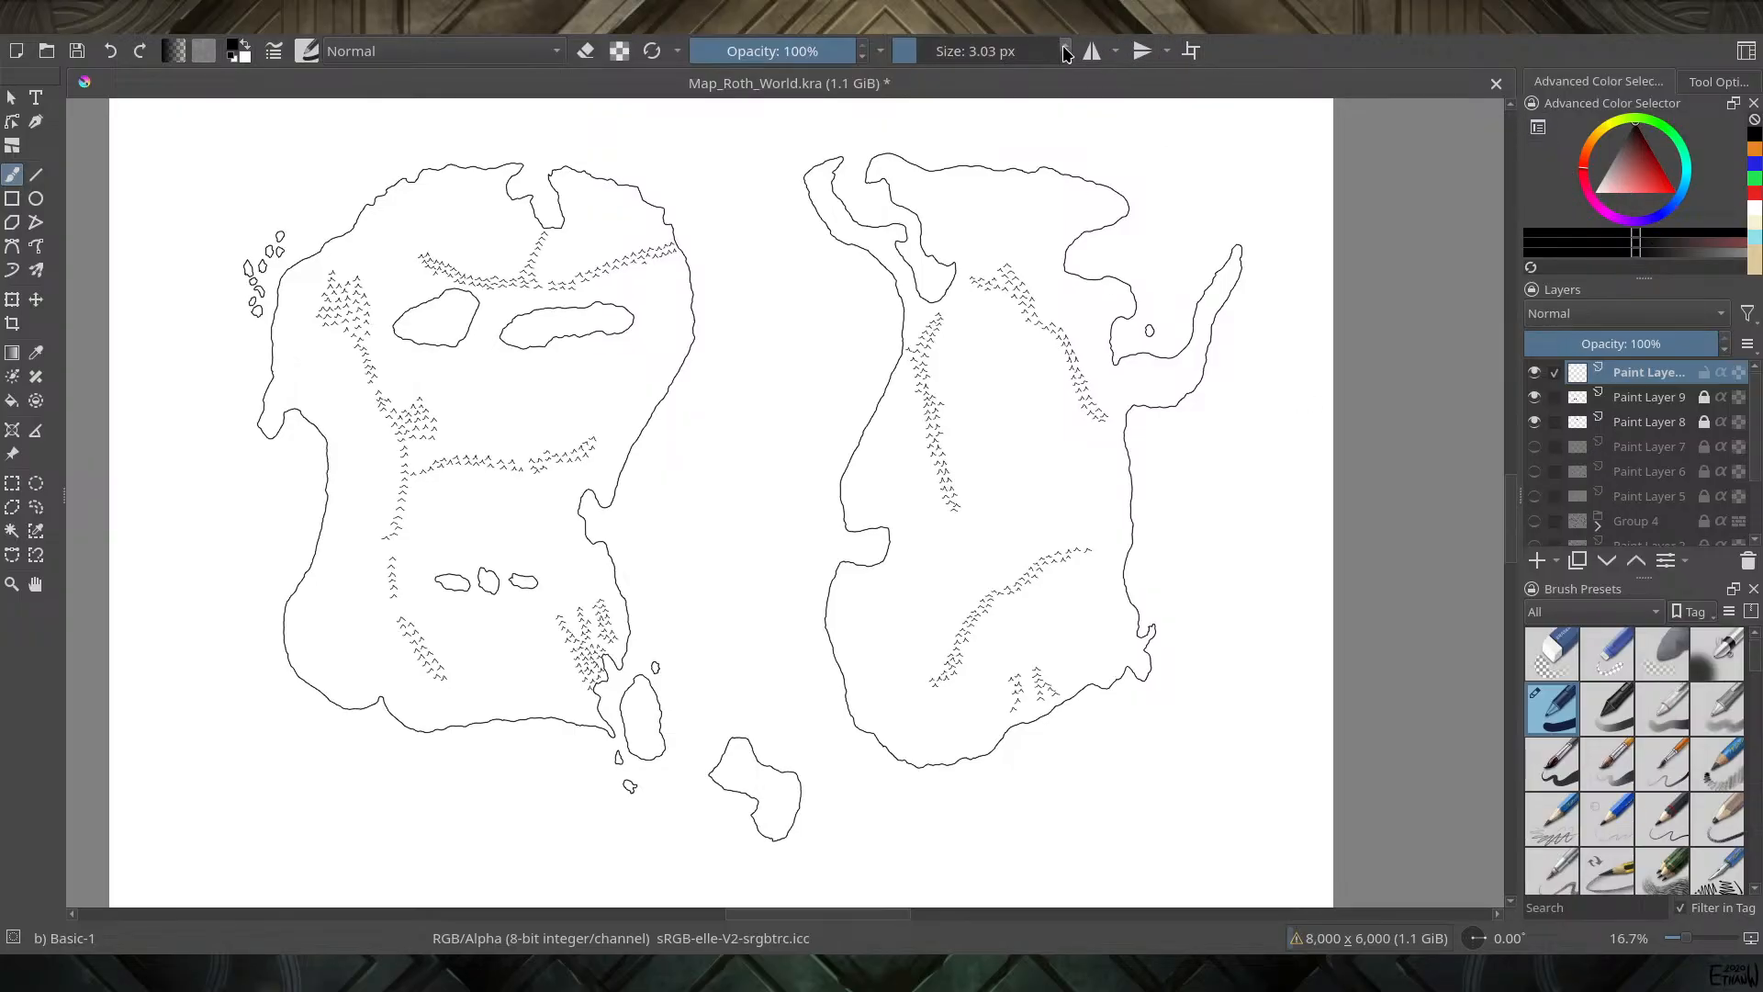
Switch to the b) Basic-5 Size brush and set its size to 5.07 px
left_click(1565, 767)
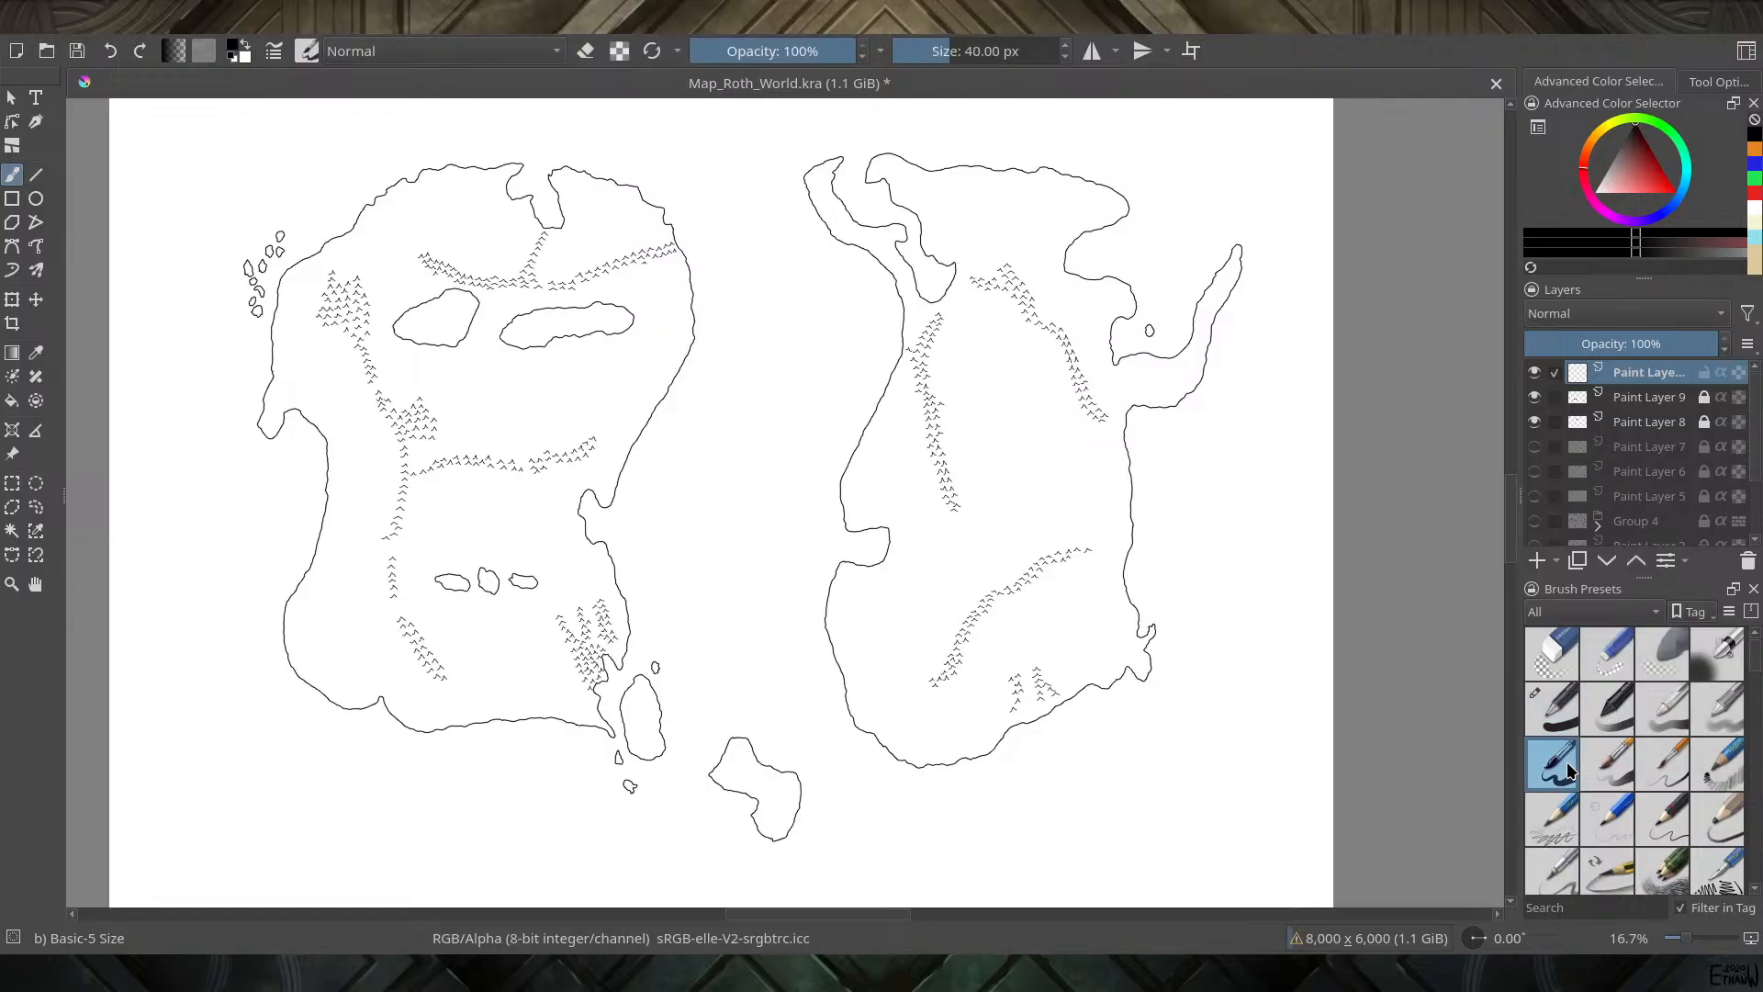
left_click(923, 51)
left_click(1065, 57)
left_click(1065, 57)
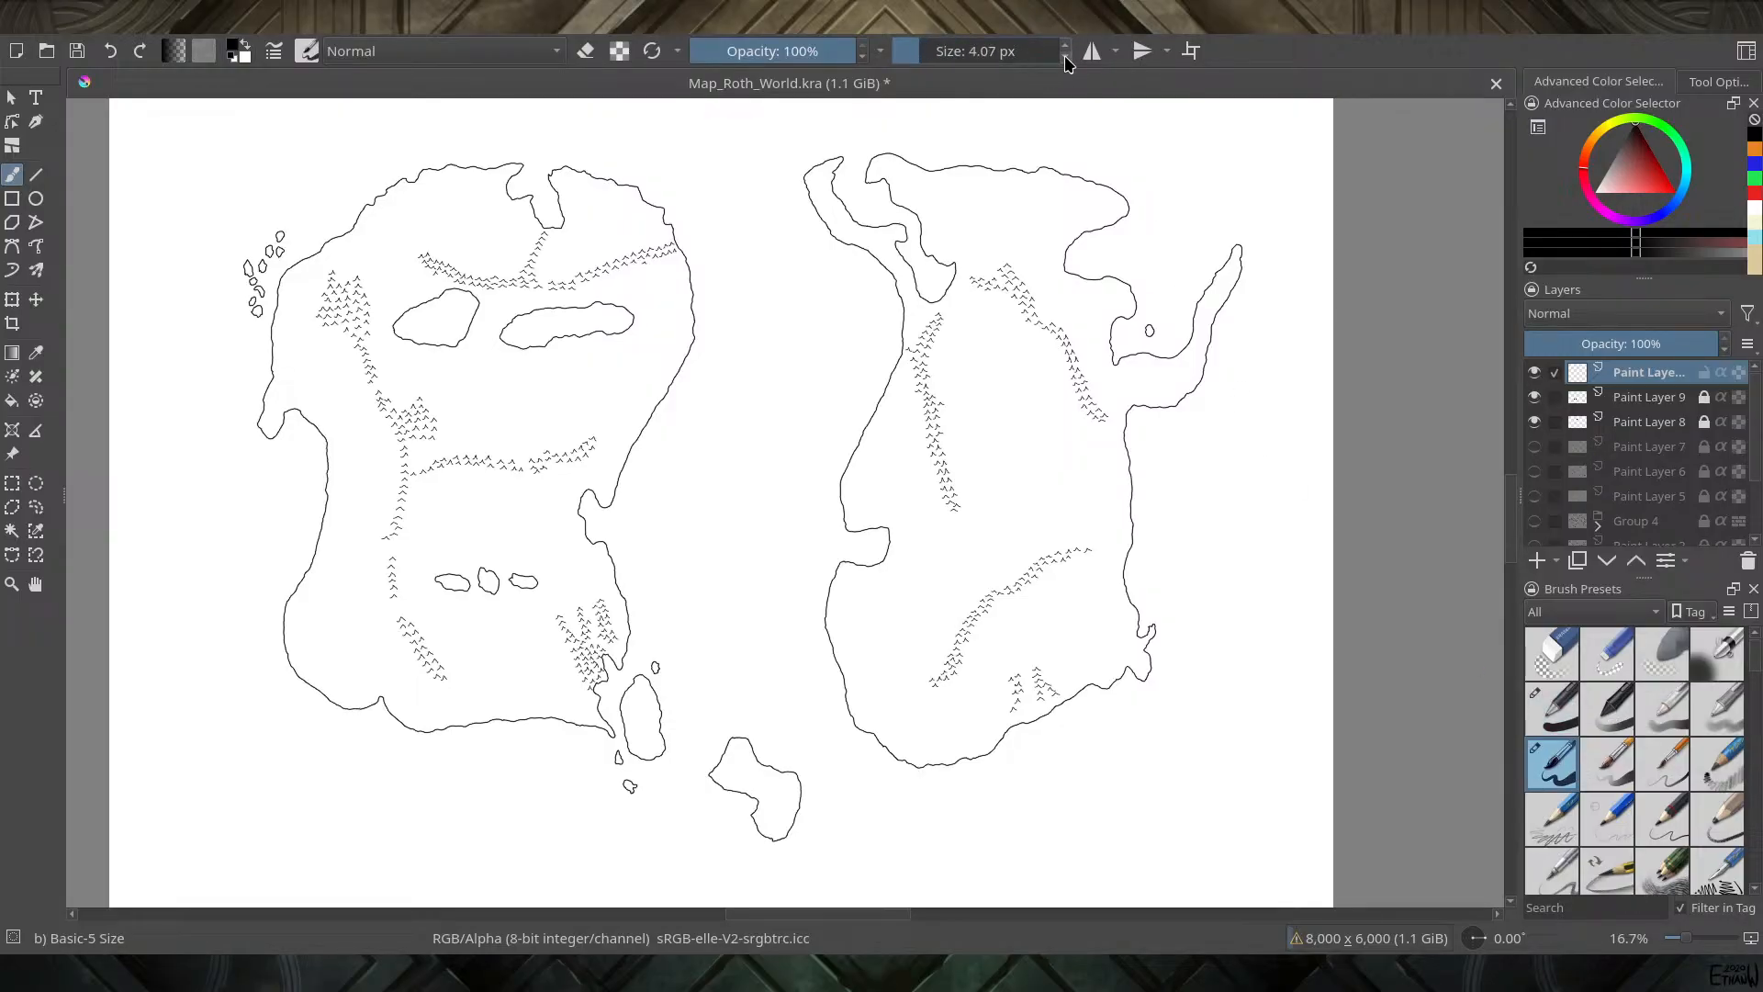
left_click(1065, 57)
left_click(1066, 44)
left_click(1066, 44)
Choose a medium violet-blue as the painting color
left_click(1659, 217)
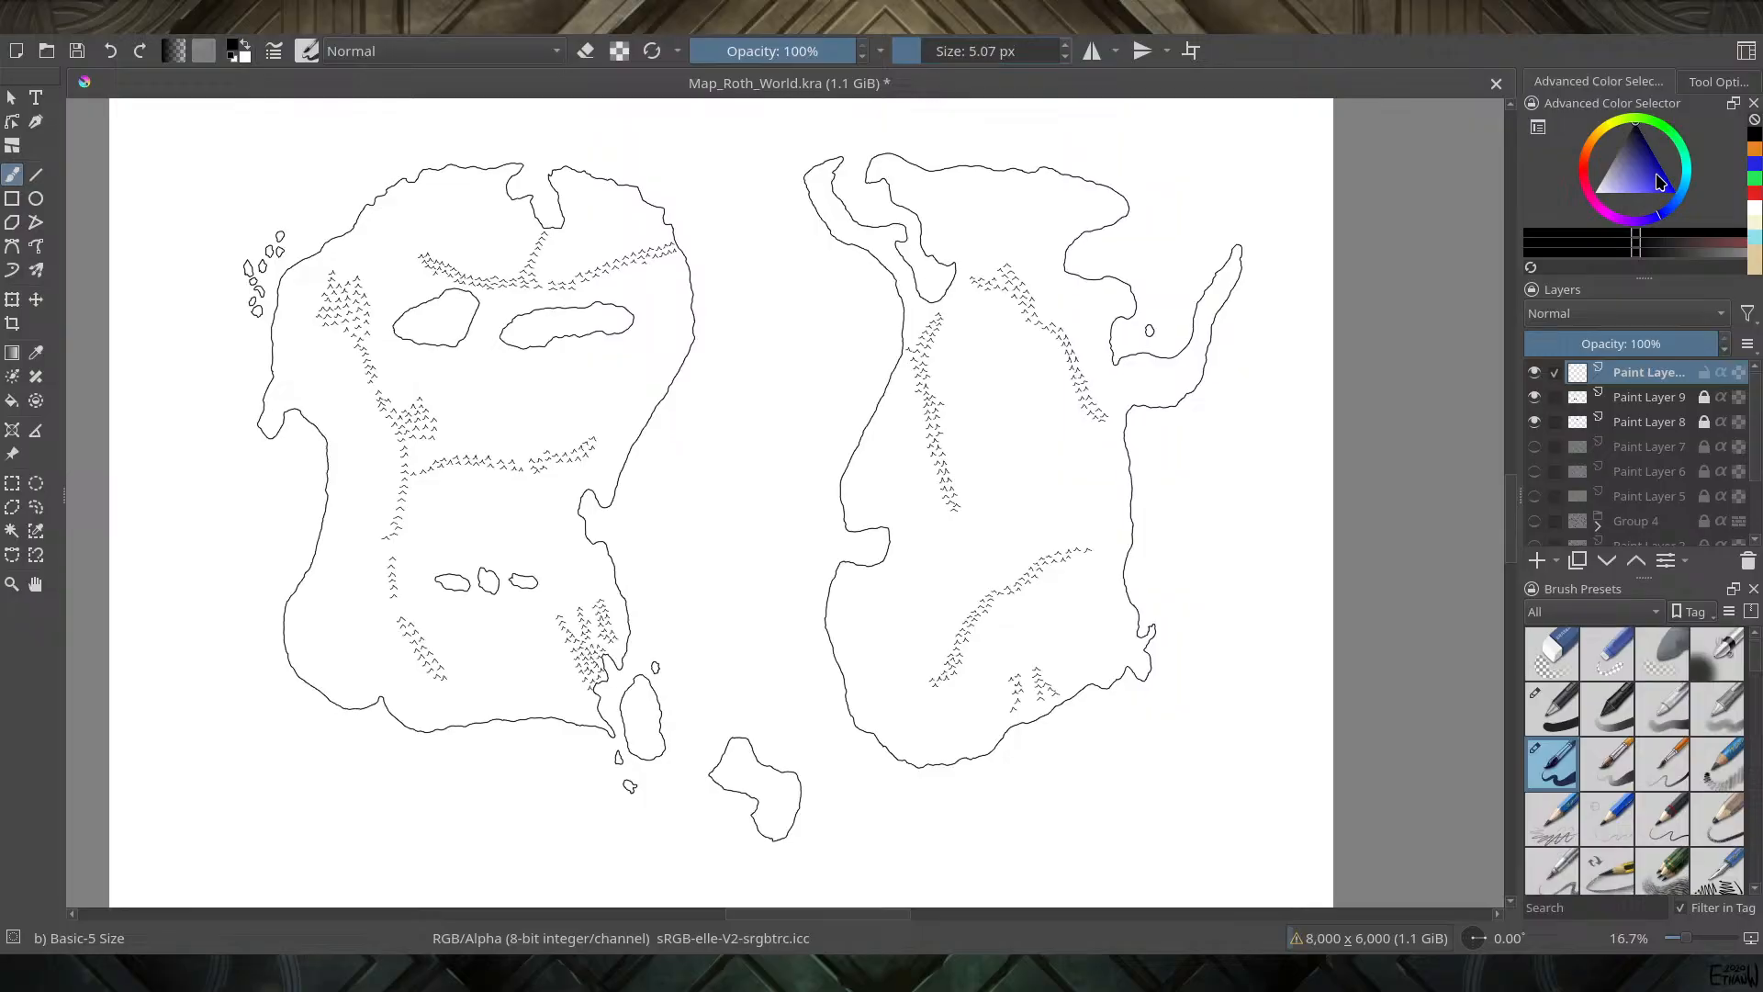
left_click(1658, 172)
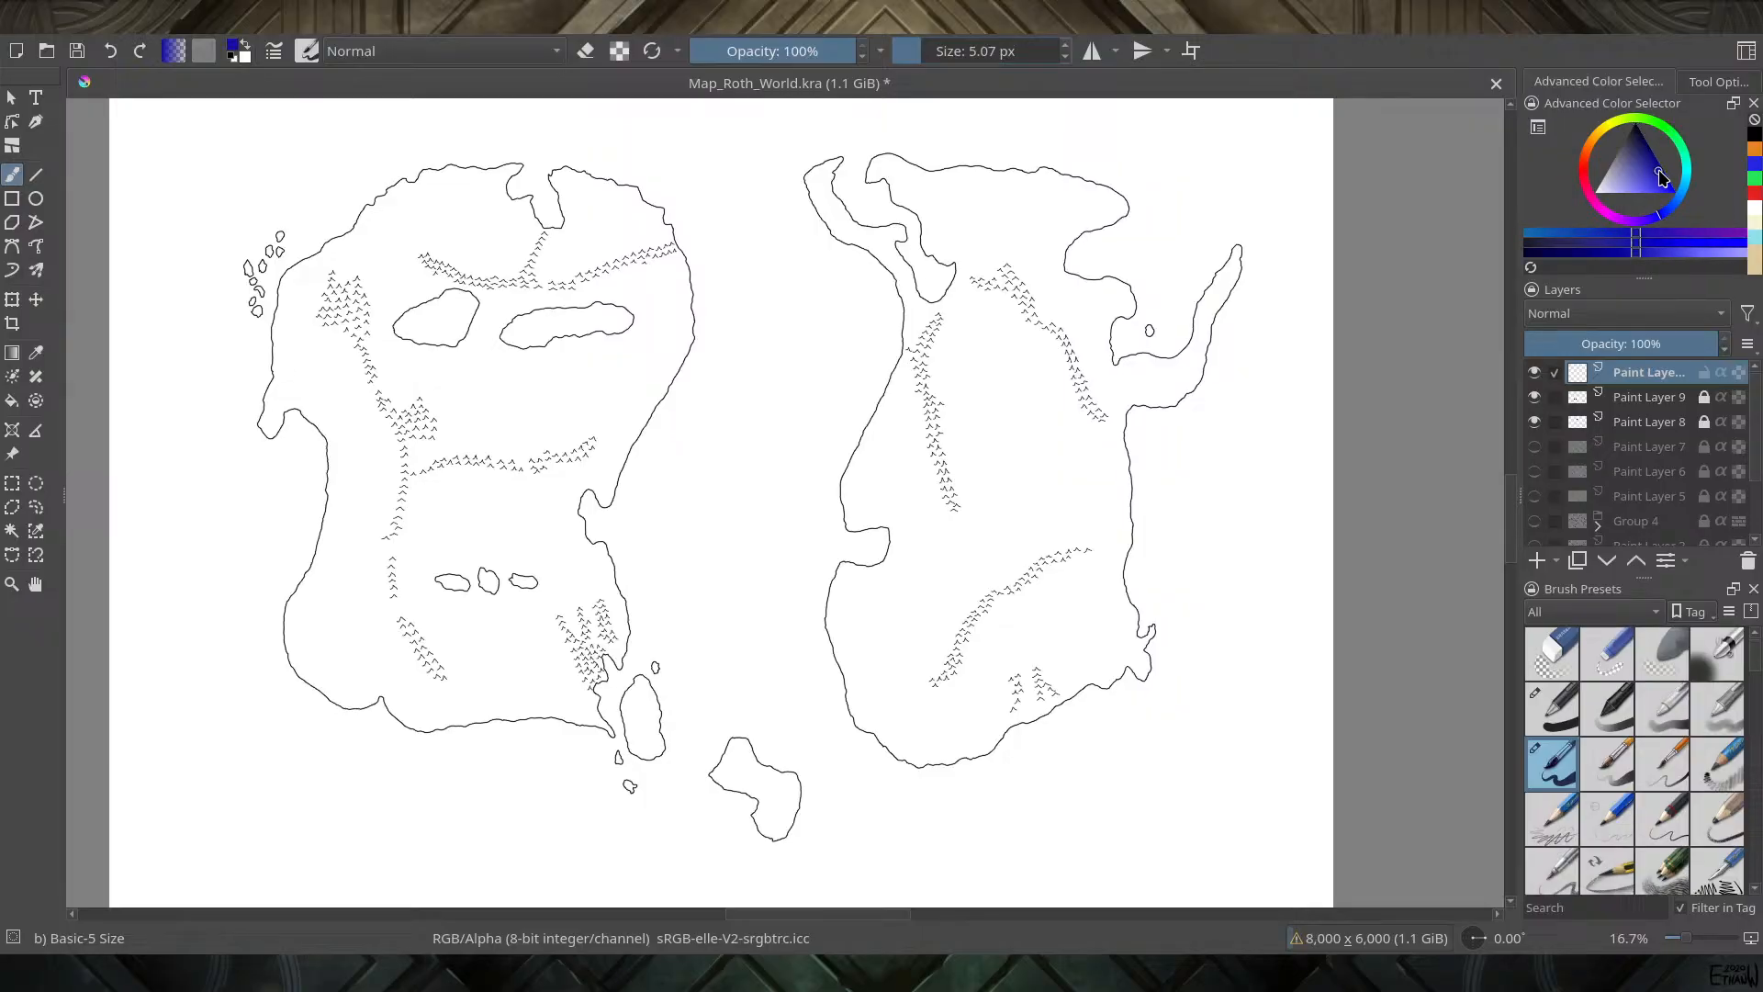
left_click(1652, 187)
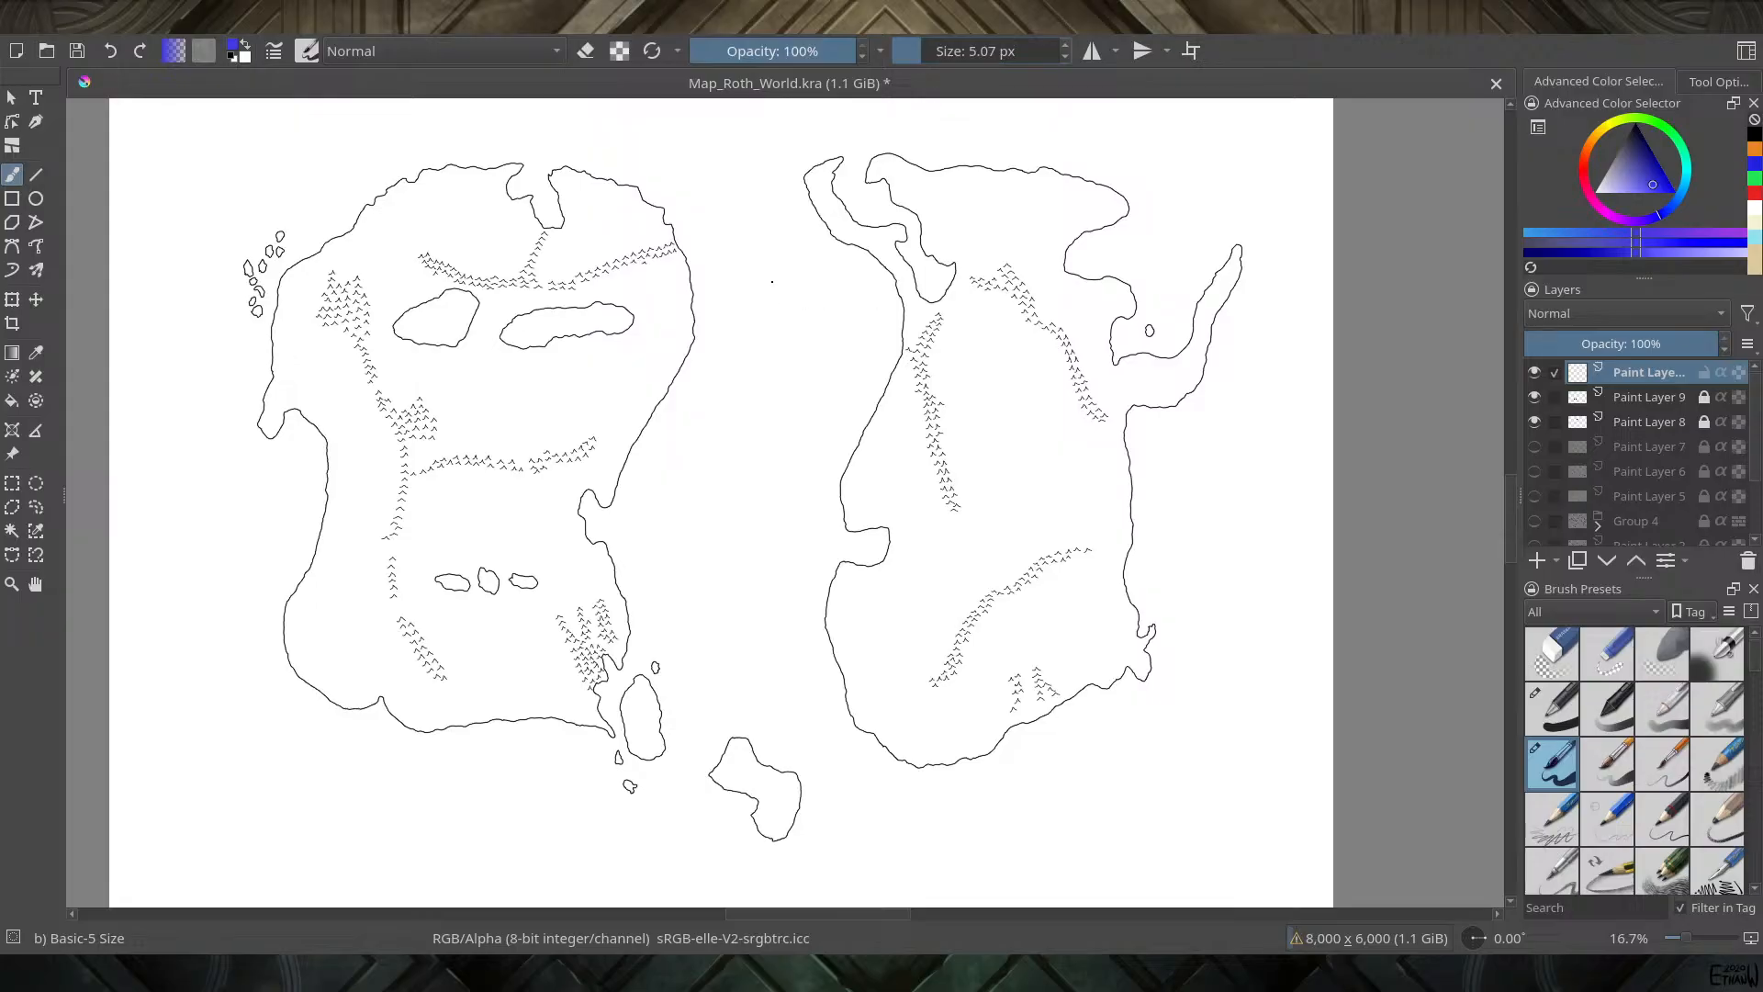
scroll(772, 282, "up", 1)
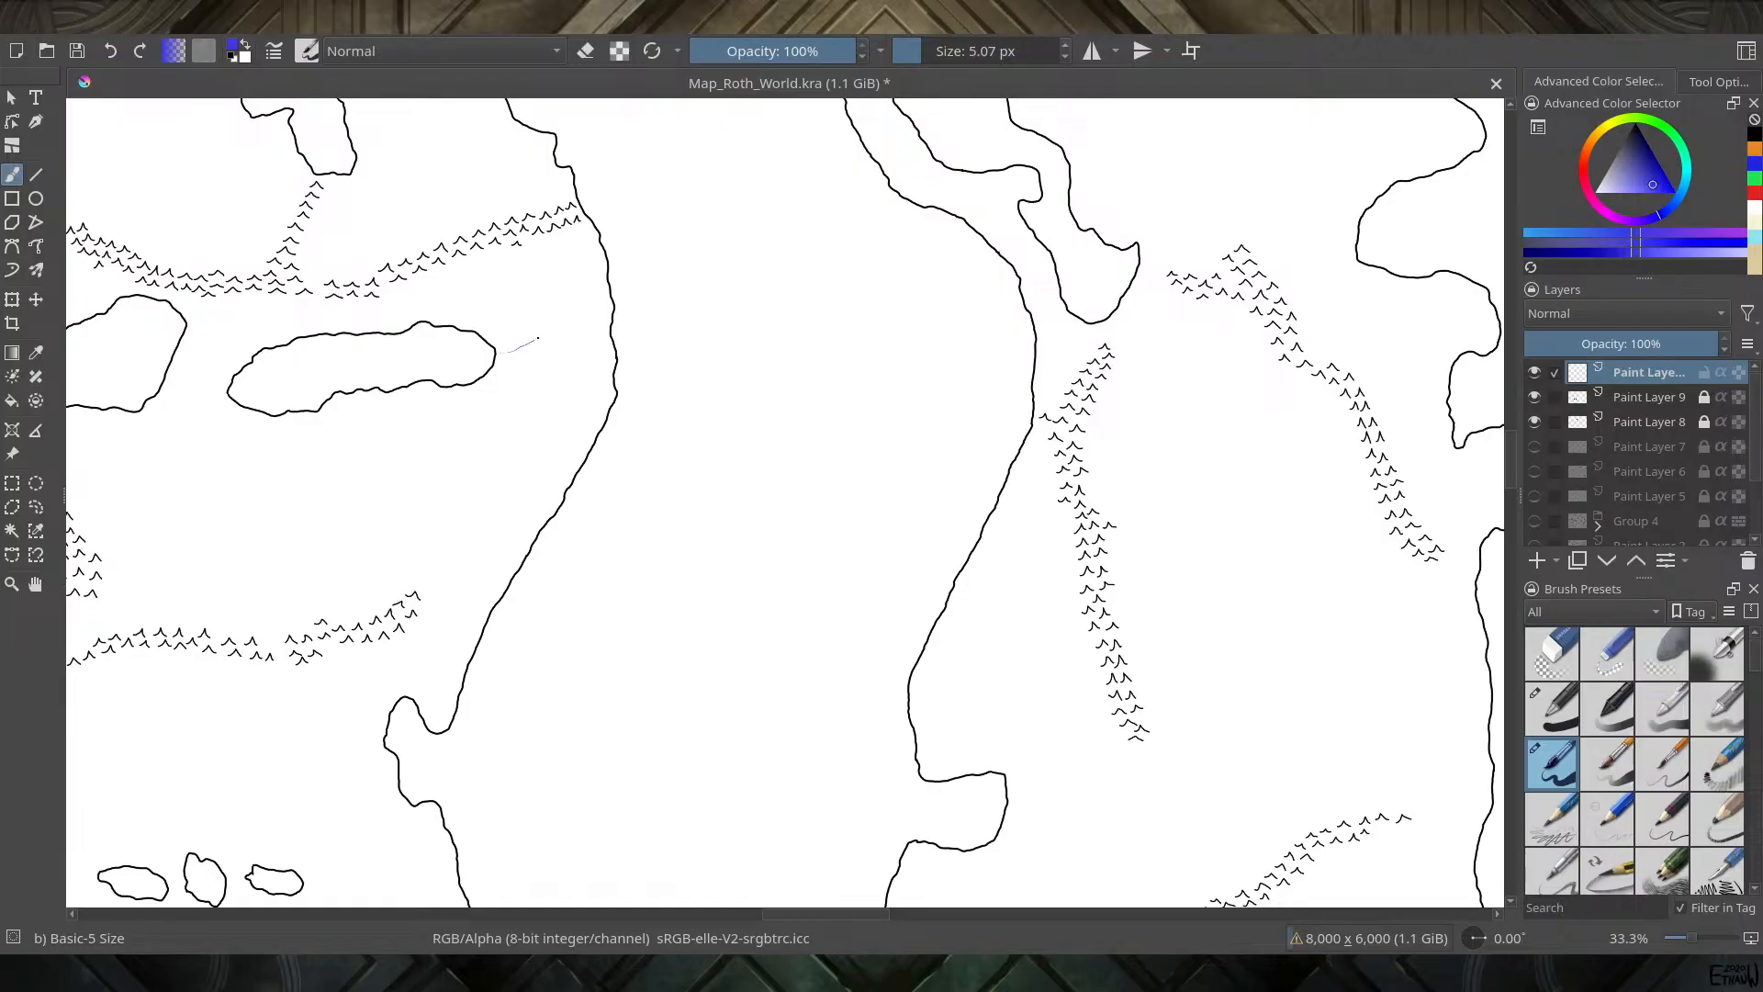
left_click_drag(606, 340, 614, 341)
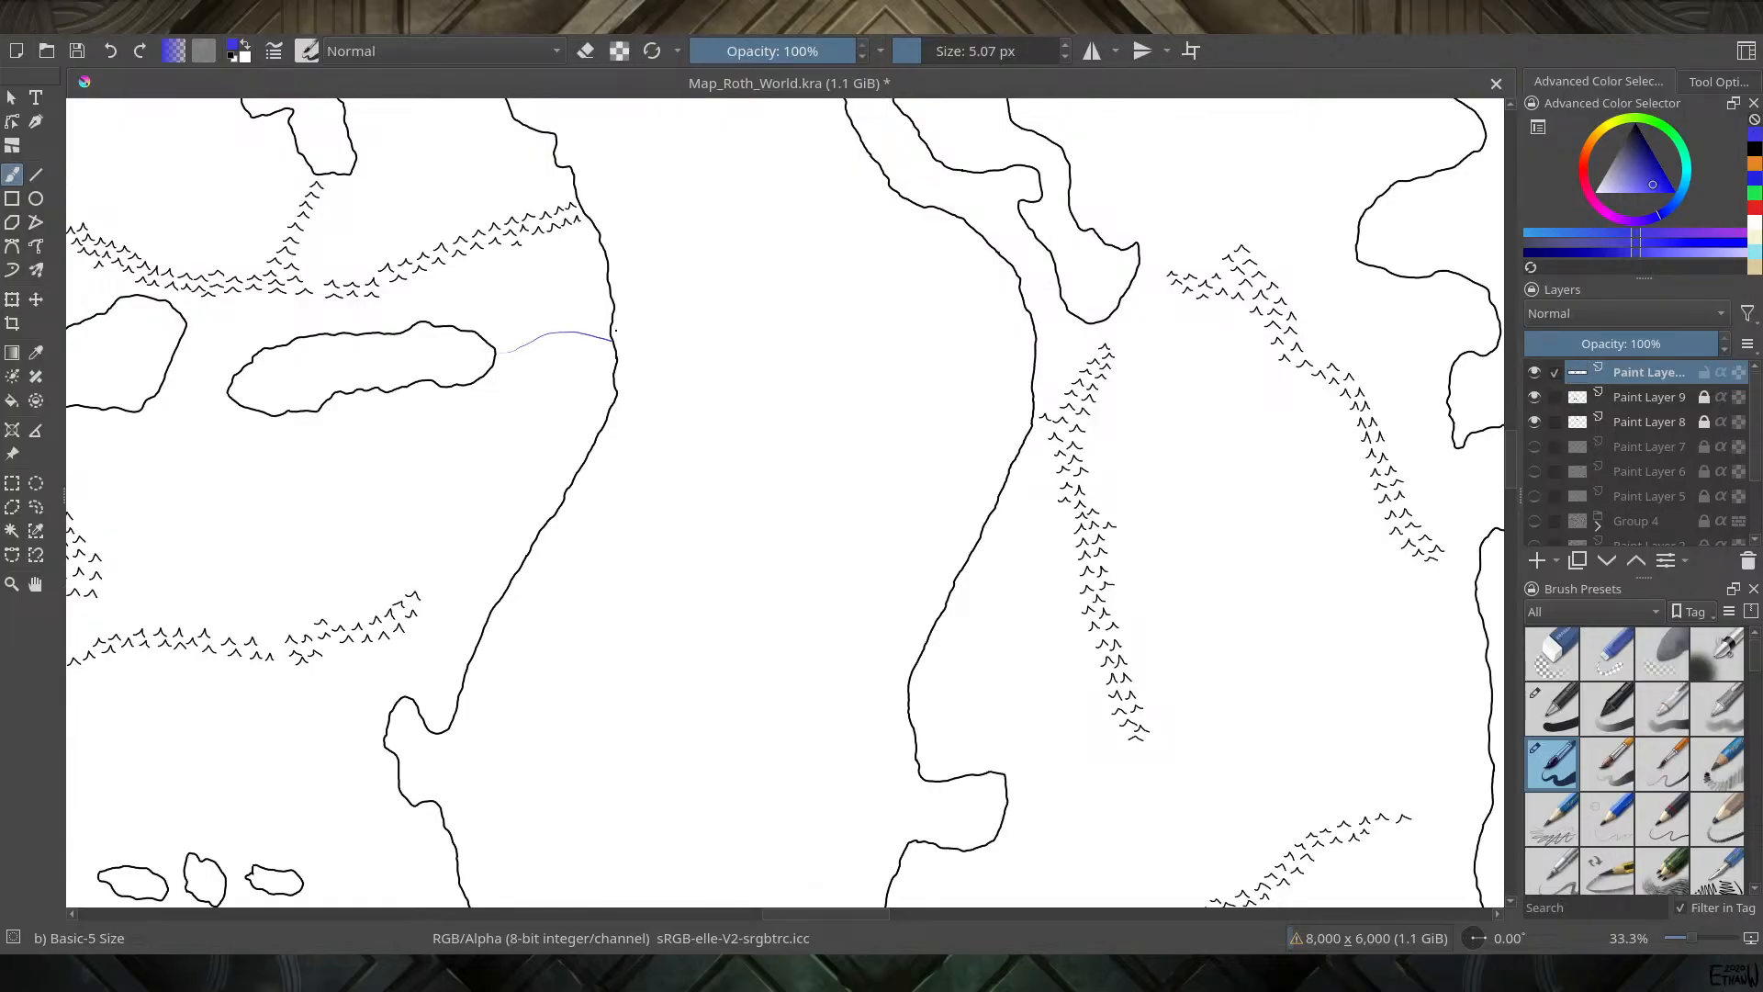
key("ctrl+z")
scroll(1061, 52, "up", 2)
left_click_drag(480, 450, 549, 459)
key("ctrl+z")
With the brush at 8.07 px, draw branching rivers above the elongated northern lake and a larger one inland from the adjacent east coast
left_click_drag(609, 531, 1087, 499)
mouse_move(987, 664)
left_mouse_down()
mouse_move(984, 405)
mouse_move(1035, 111)
mouse_move(915, 423)
mouse_move(957, 607)
left_mouse_up()
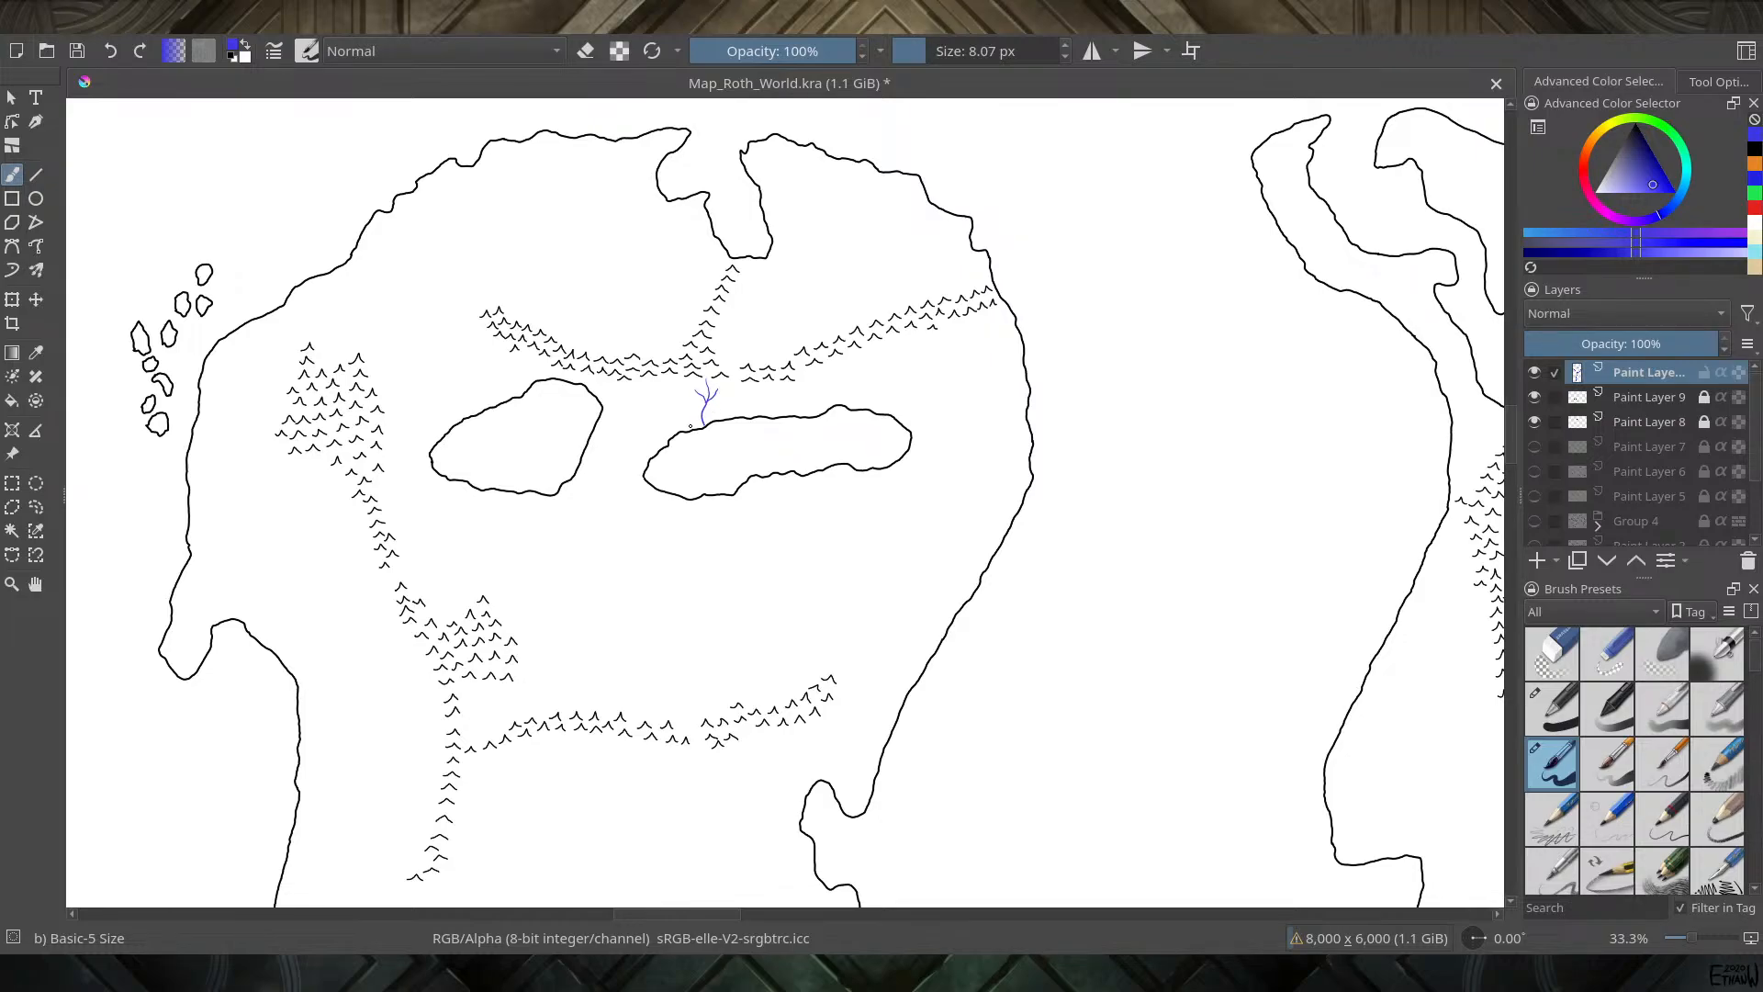
left_click_drag(683, 402, 700, 418)
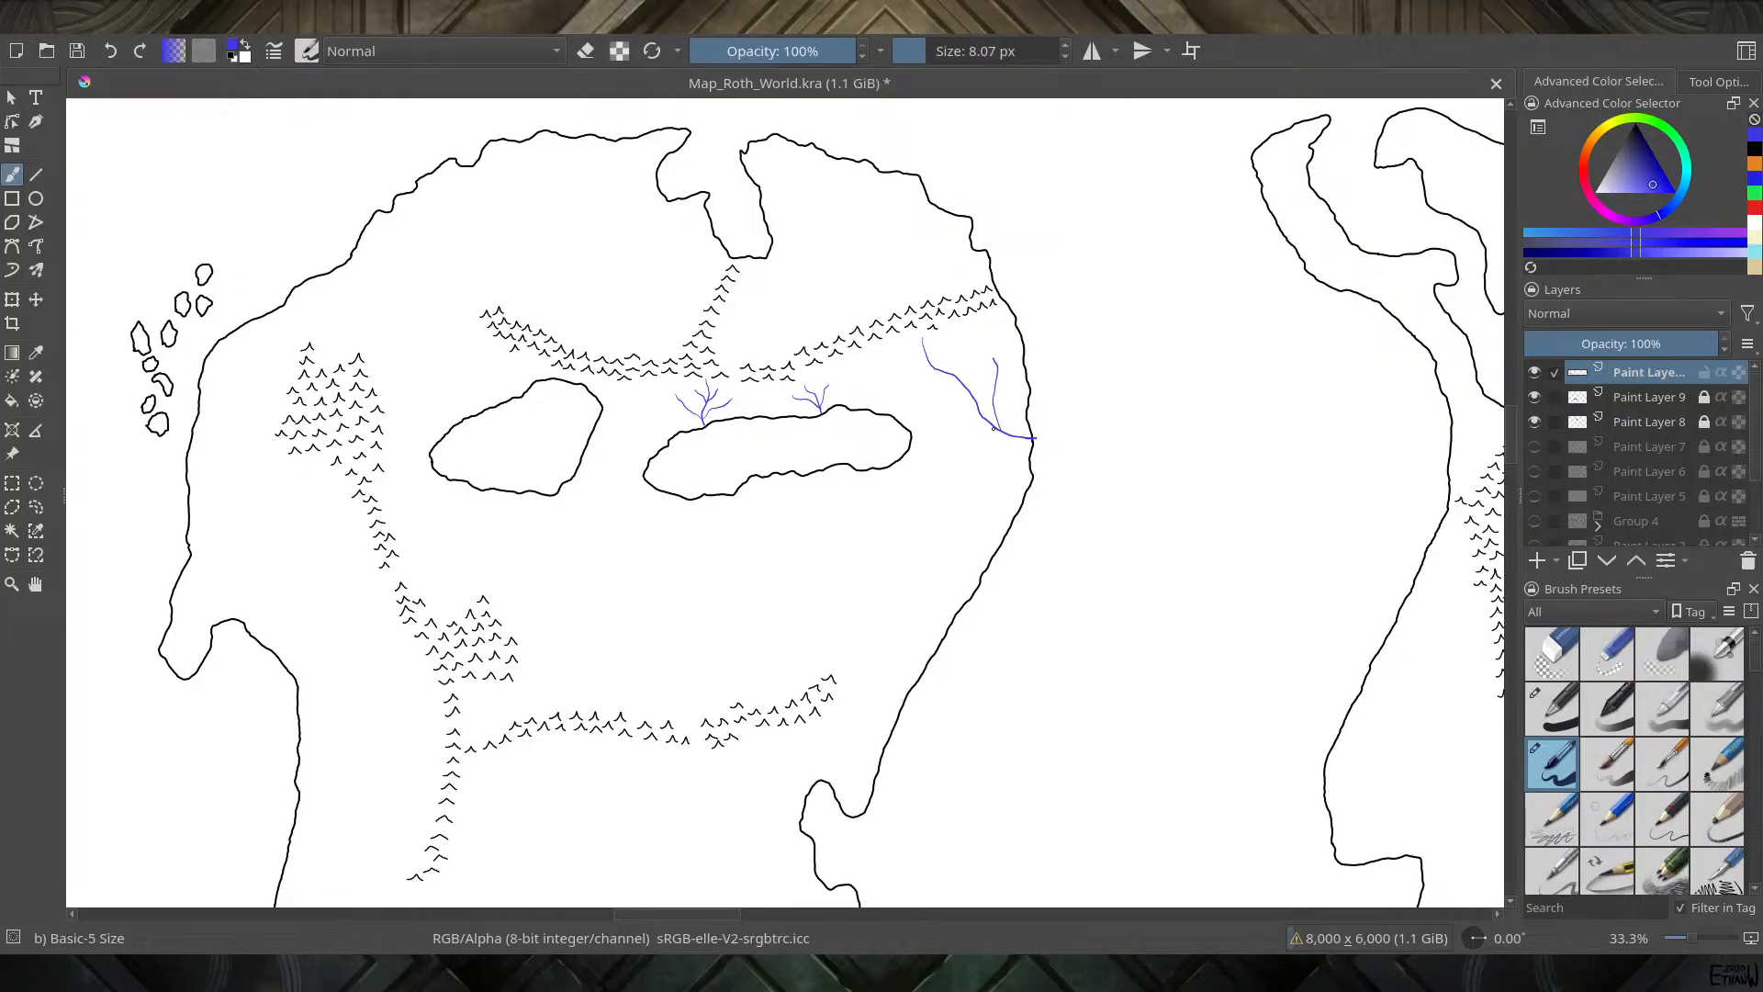
left_click_drag(973, 436, 948, 489)
left_click_drag(904, 362, 921, 374)
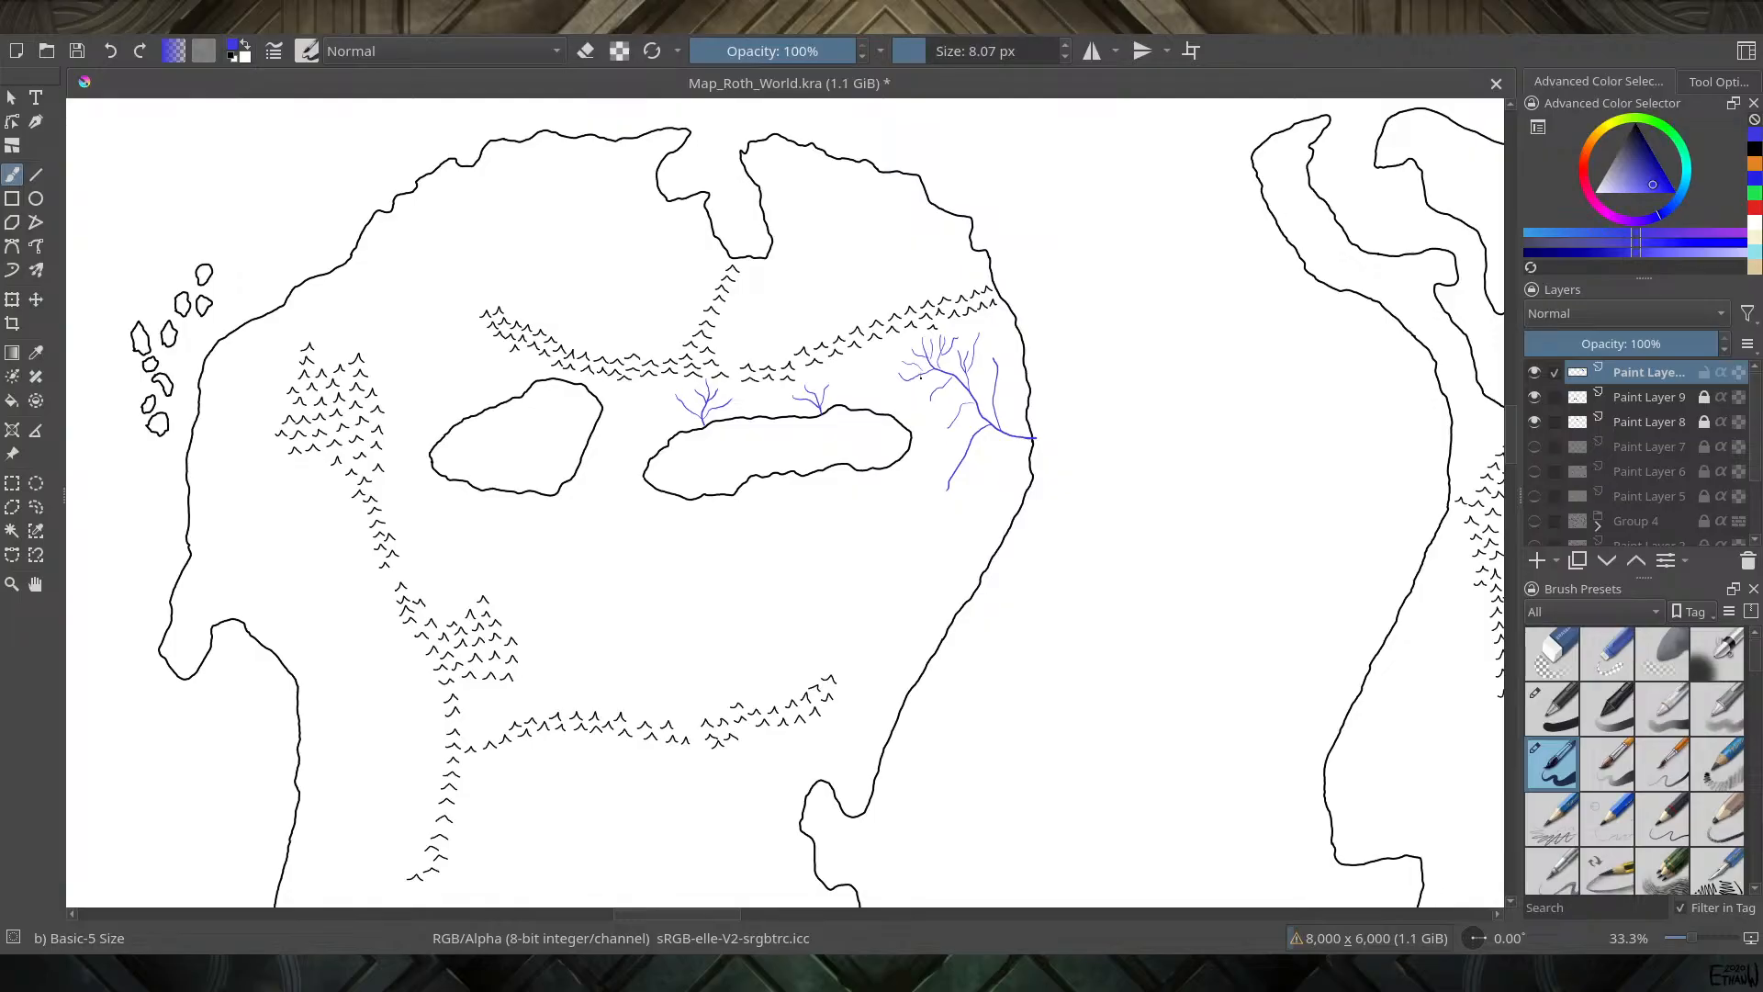
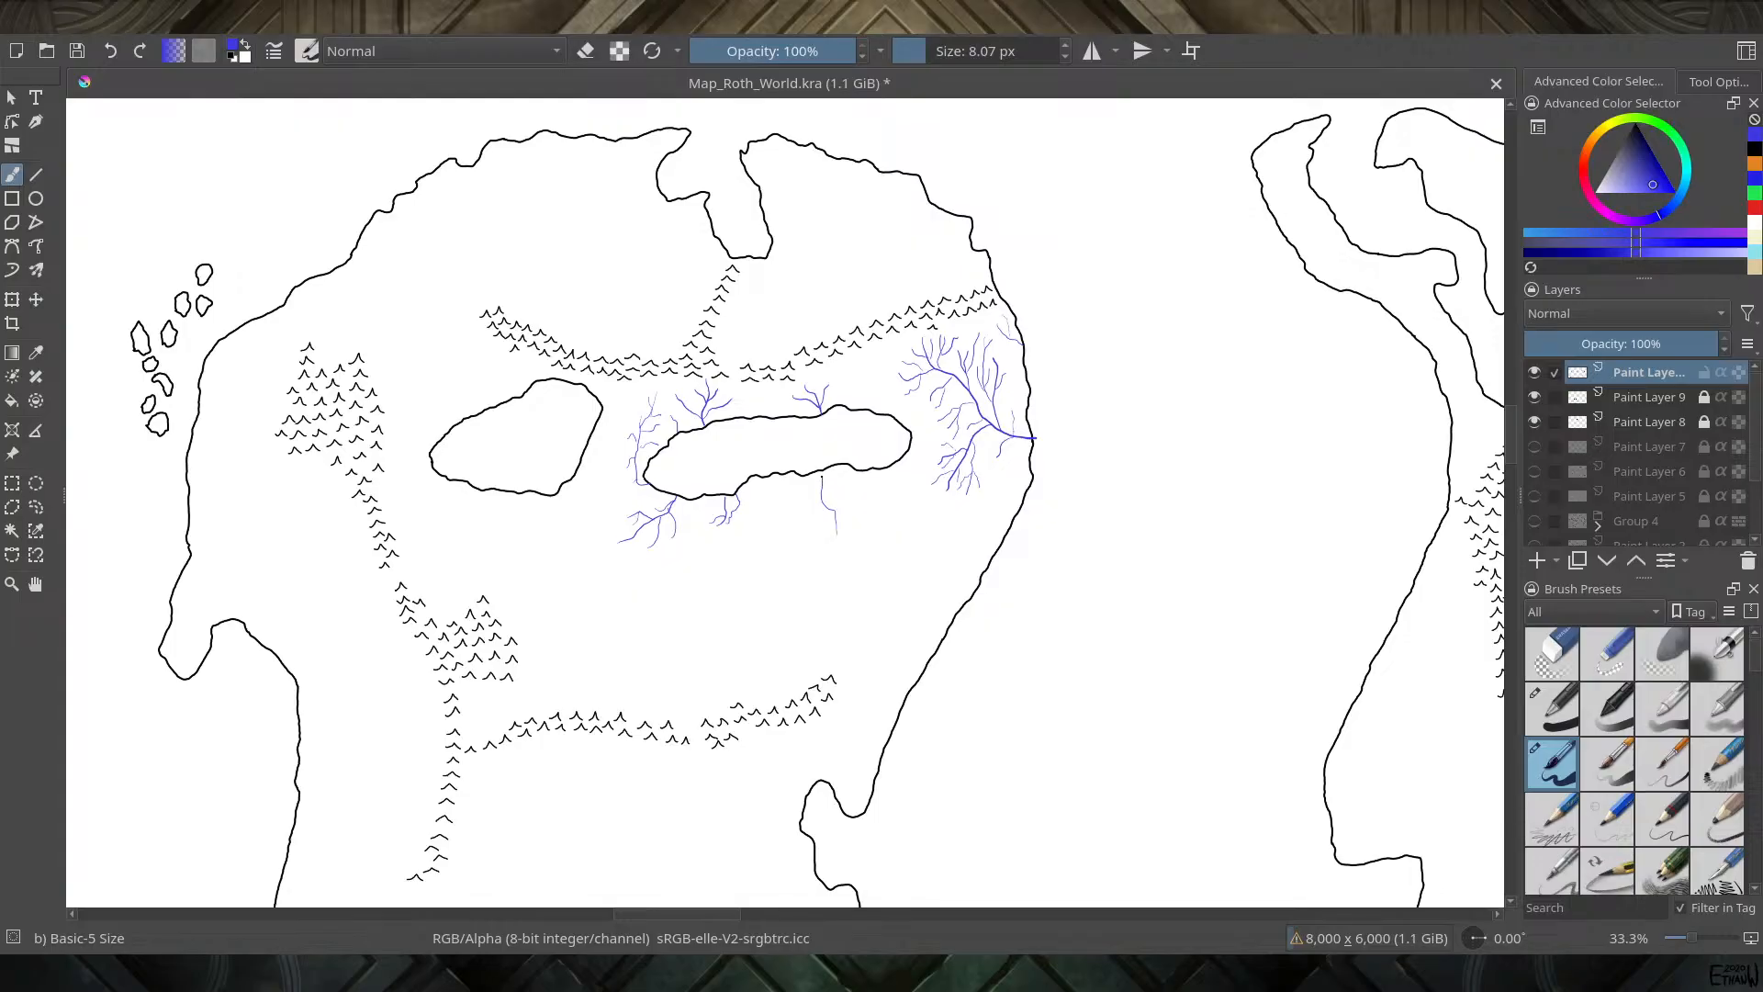
Undo the river stroke below the elongated lake and try a new stroke there
key("ctrl+z")
left_click_drag(817, 519, 818, 535)
key("ctrl+z")
Draw a small branching river below the elongated lake and a long branching one to the east coast, north of the central mountain row
left_click_drag(801, 649, 822, 608)
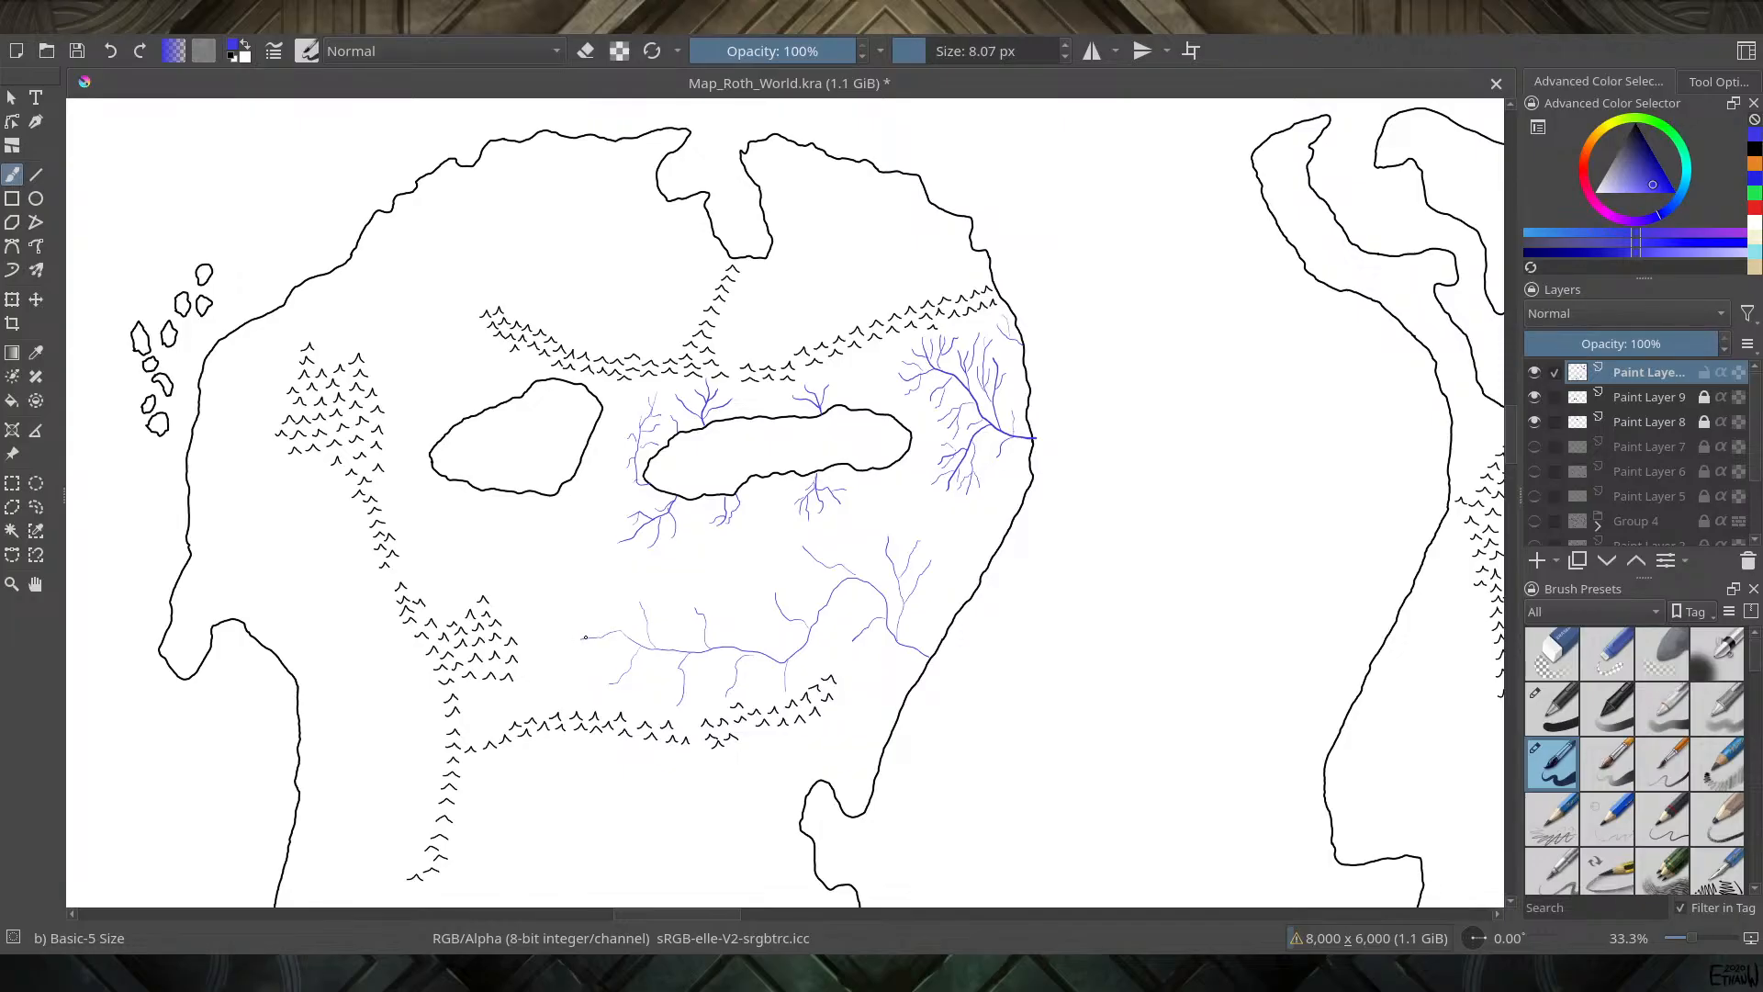
left_click_drag(585, 636, 640, 644)
key("e")
key("e")
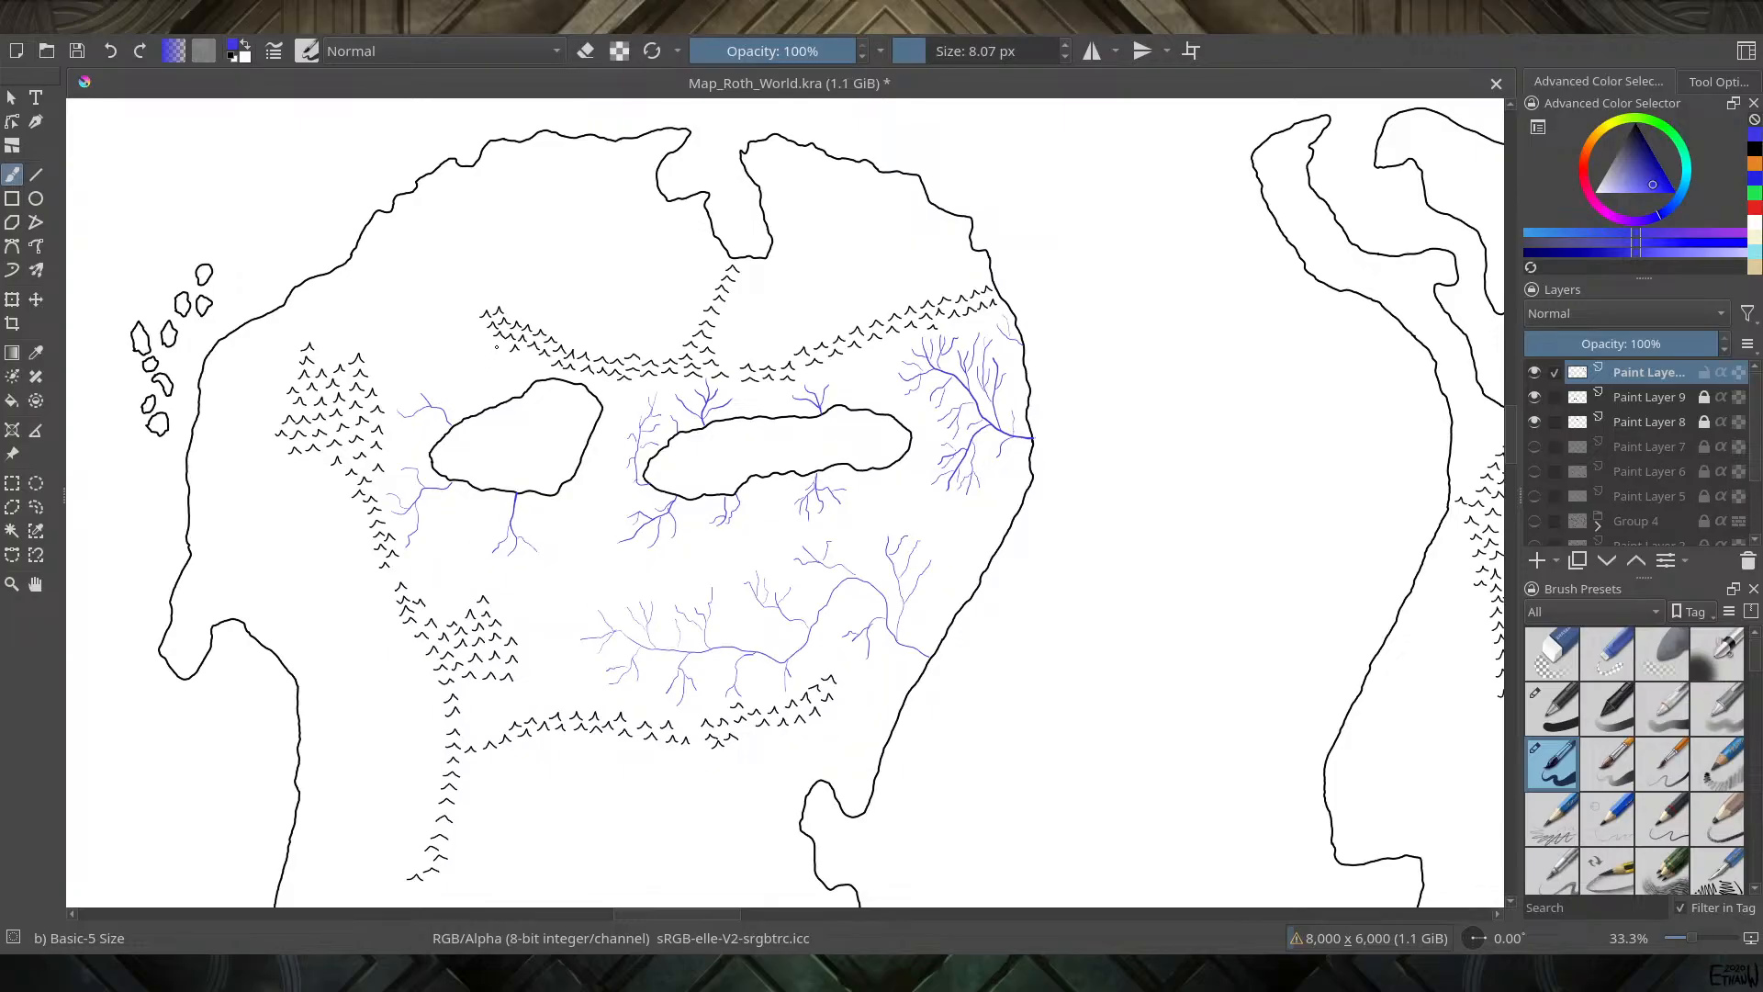
Add a river on the northwestern lake's upper shore and a branching river running inland from the northwest coast
left_click_drag(498, 355, 526, 376)
left_click_drag(382, 332, 377, 297)
left_click_drag(376, 290, 368, 313)
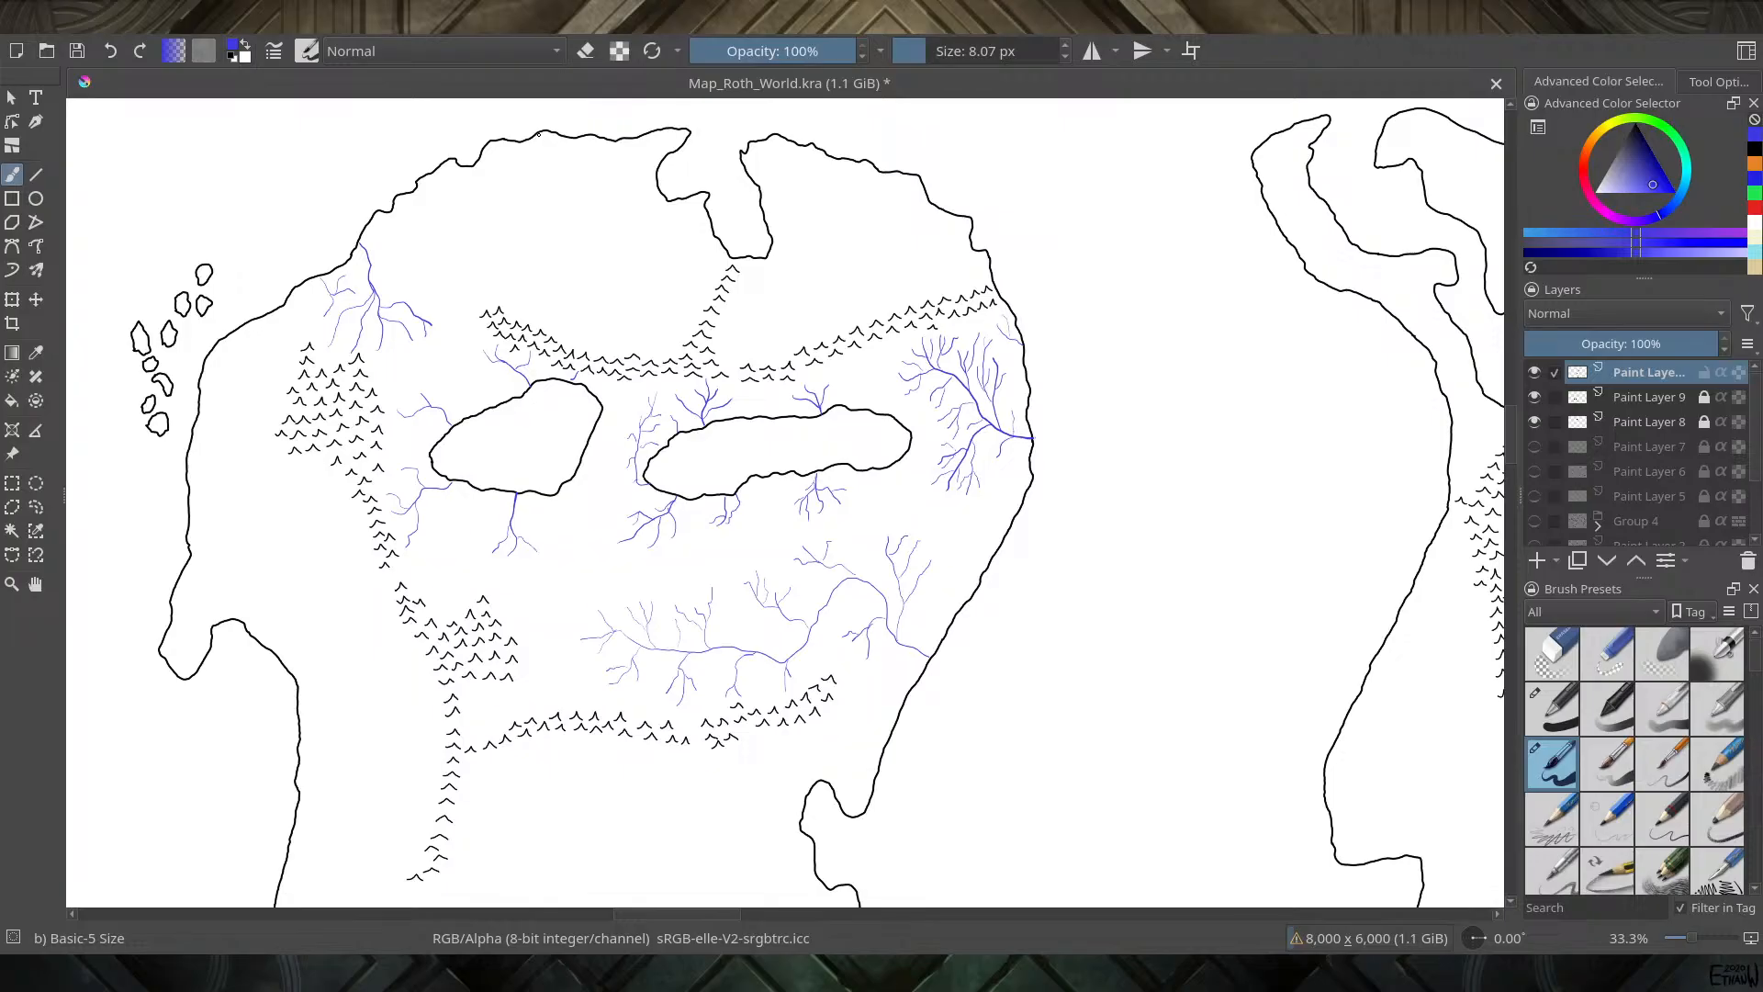
Draw a large branching river system from the north coast down toward the mountains and save the map
left_click_drag(545, 179, 556, 259)
left_click_drag(563, 294, 570, 310)
left_click_drag(573, 251, 601, 250)
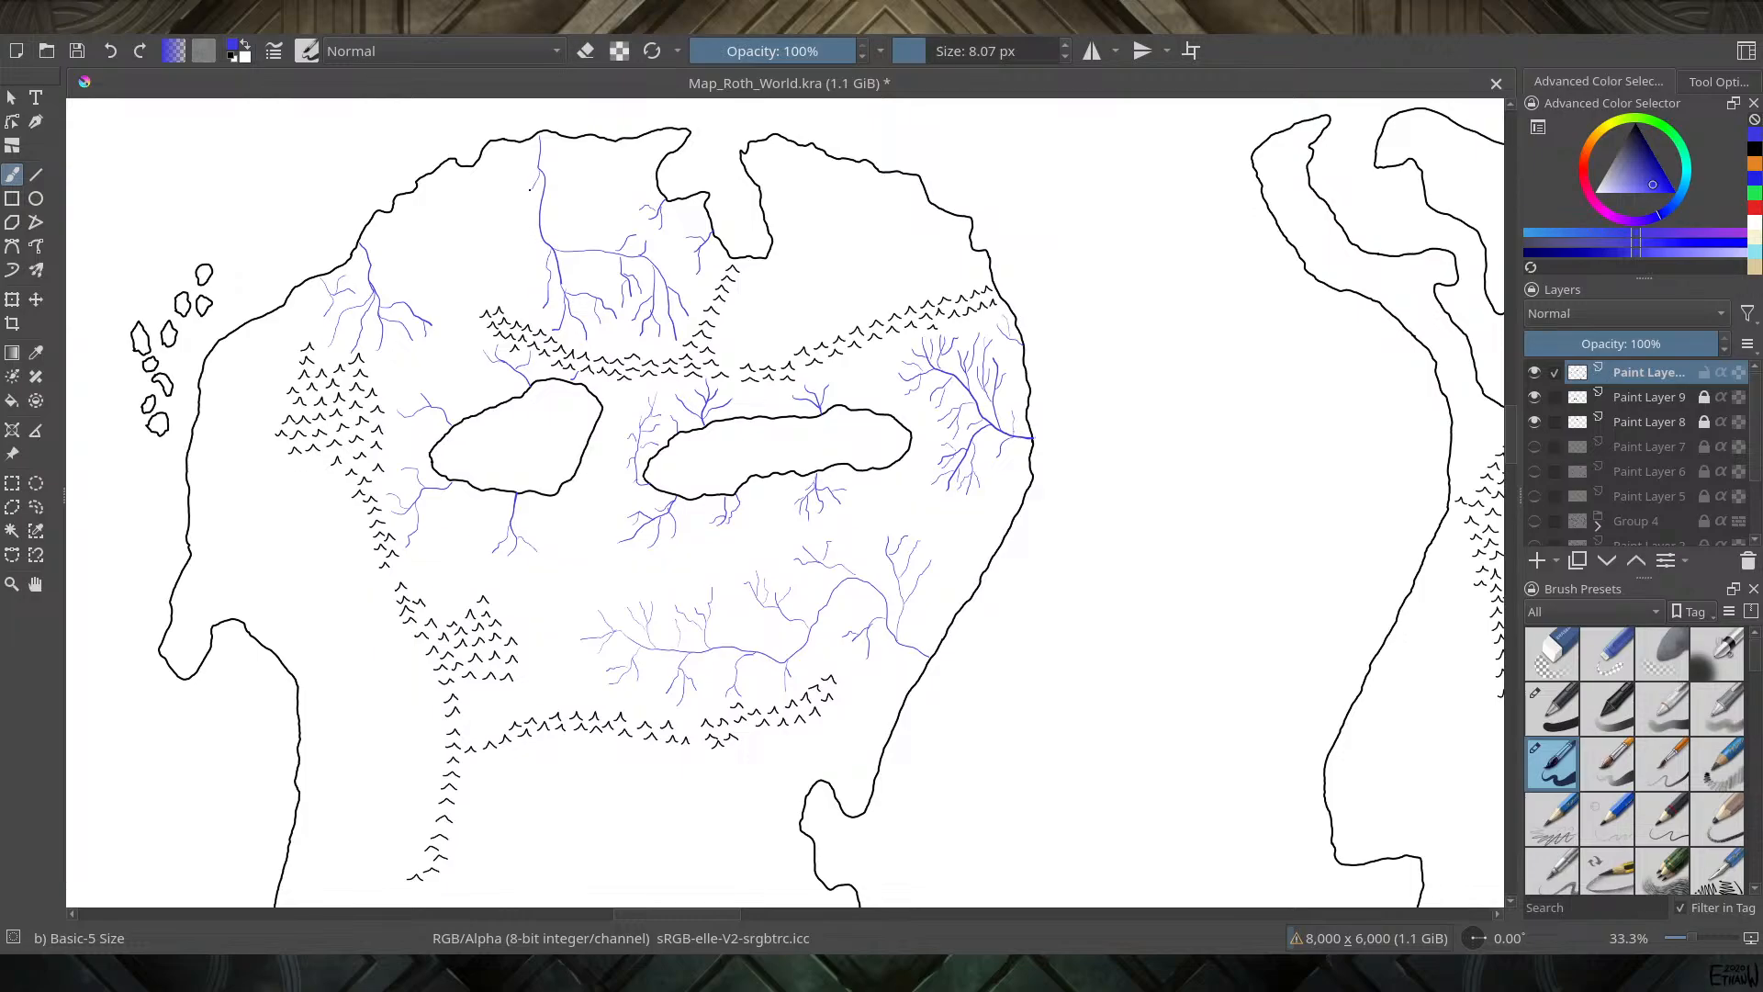
left_click_drag(530, 189, 511, 230)
left_click_drag(511, 258, 528, 288)
key("ctrl+s")
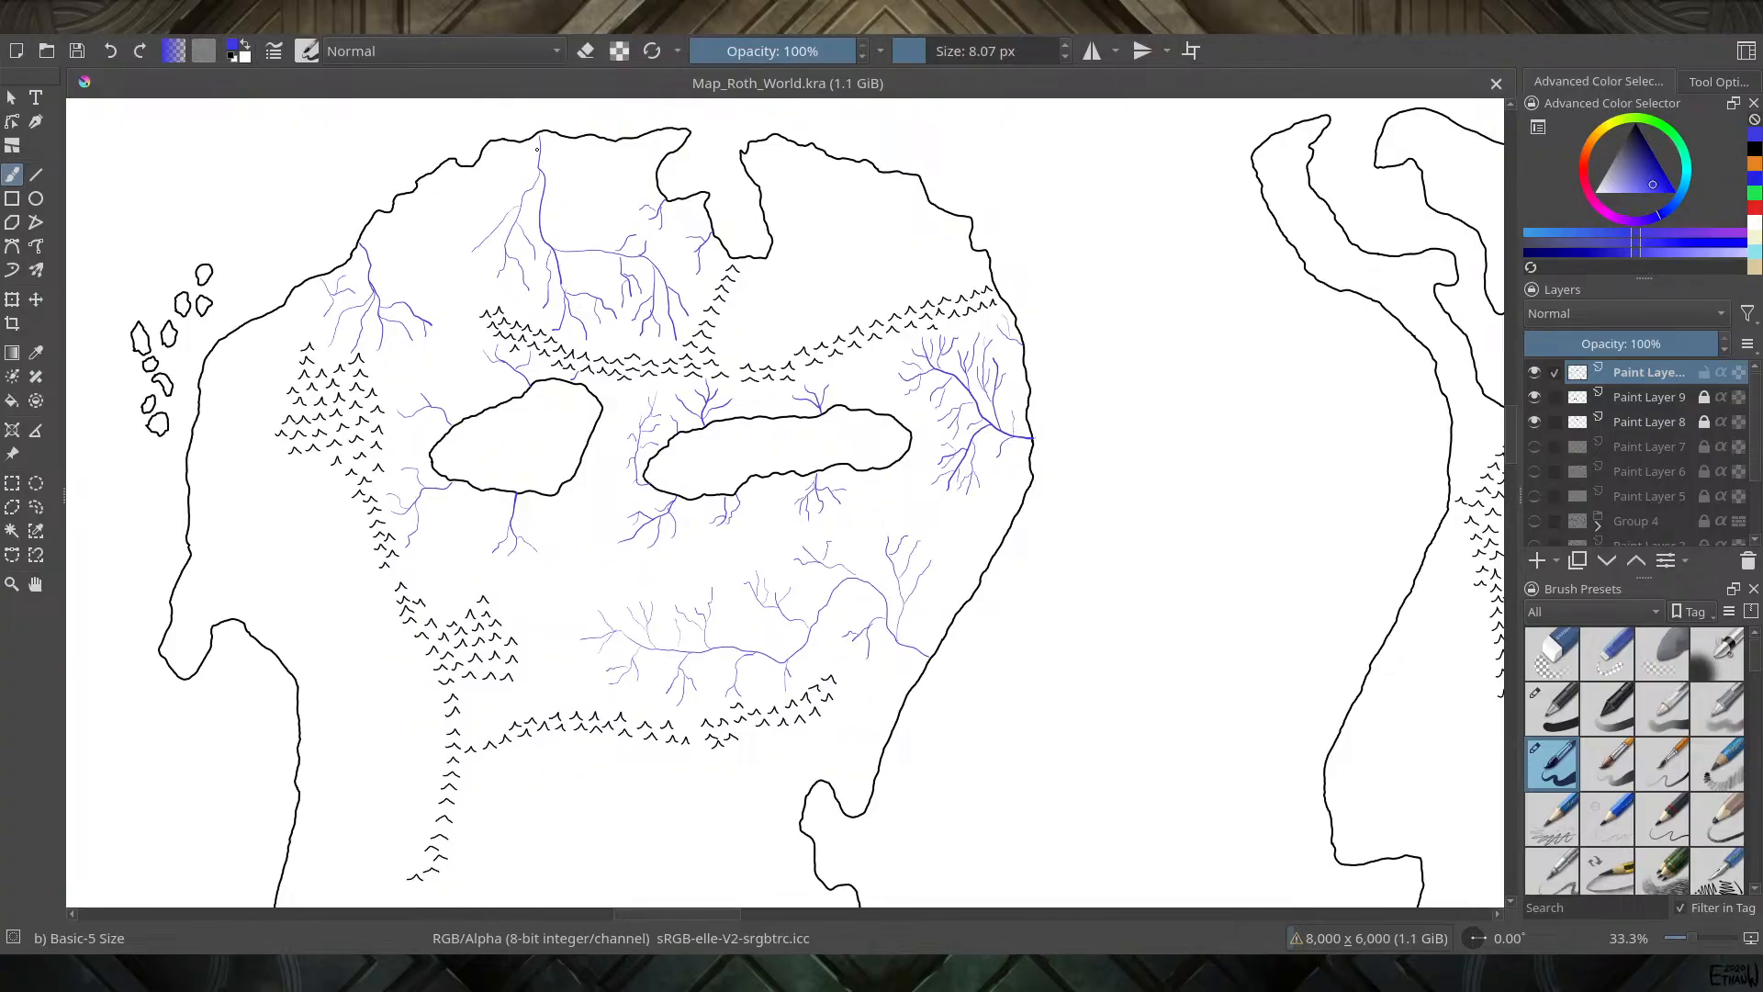
left_click_drag(534, 158, 549, 147)
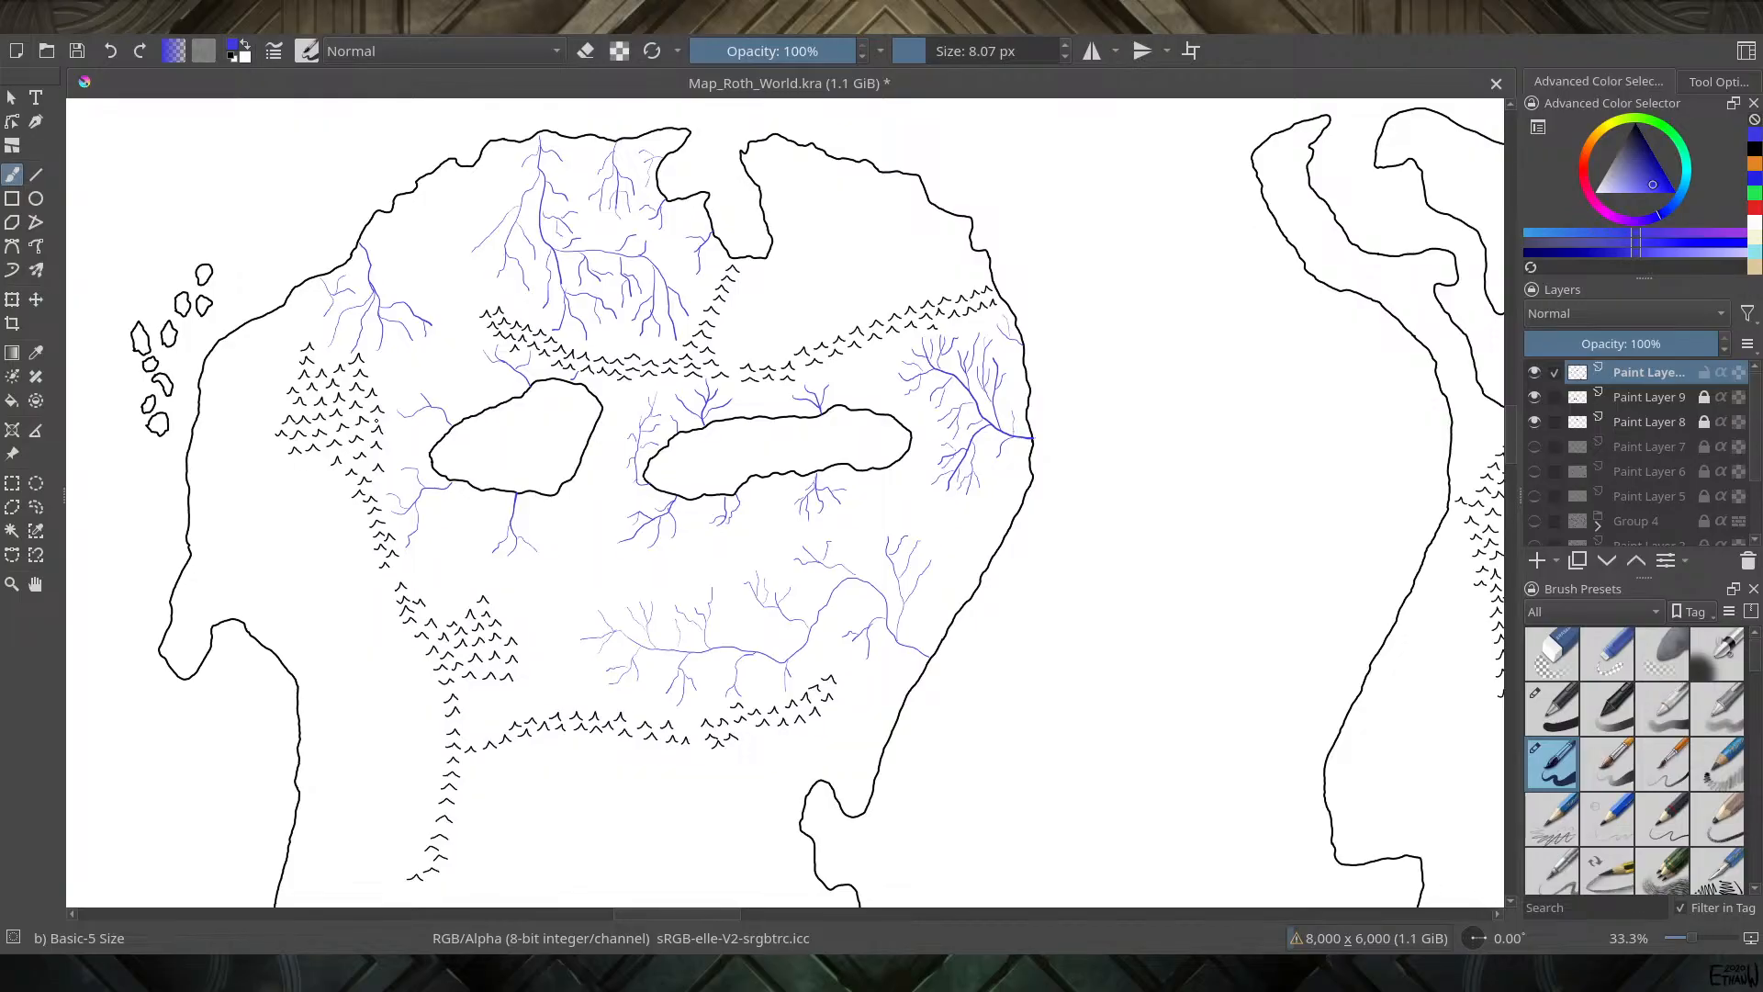
Draw a river from the northeast coast down to the northern mountain row, with tributaries on both sides
mouse_move(394, 355)
left_mouse_down()
mouse_move(389, 377)
mouse_move(472, 236)
mouse_move(441, 313)
left_mouse_up()
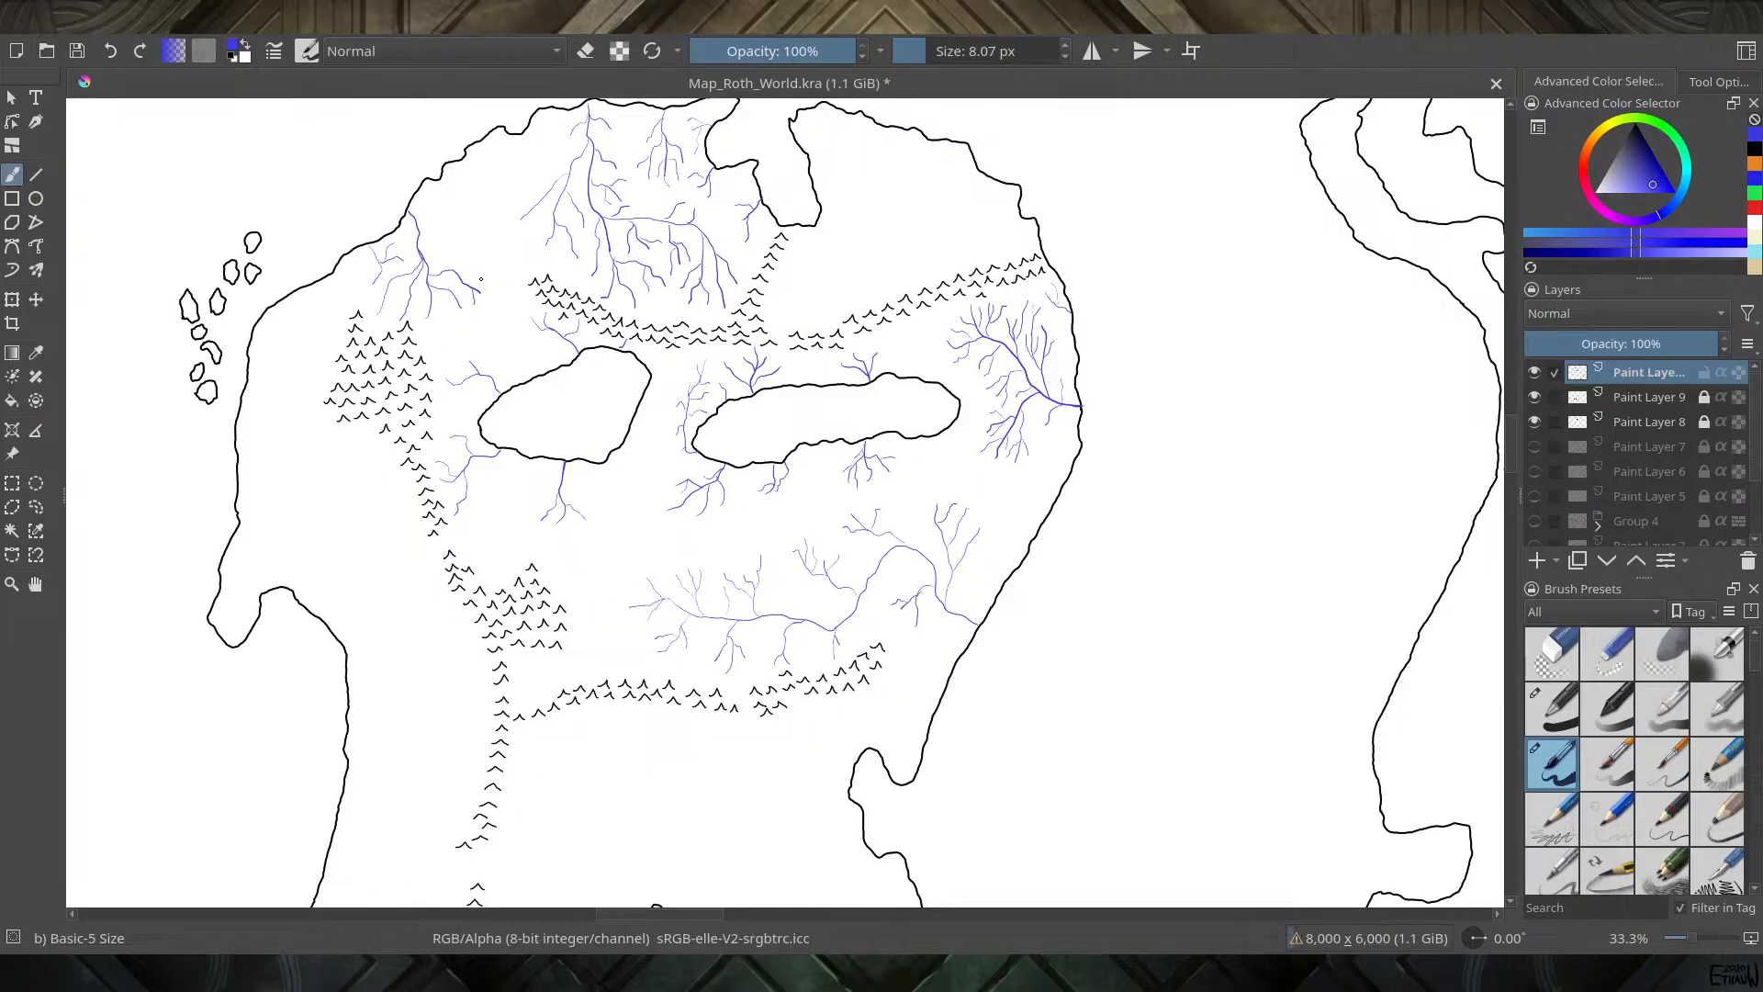
left_click_drag(860, 126, 744, 307)
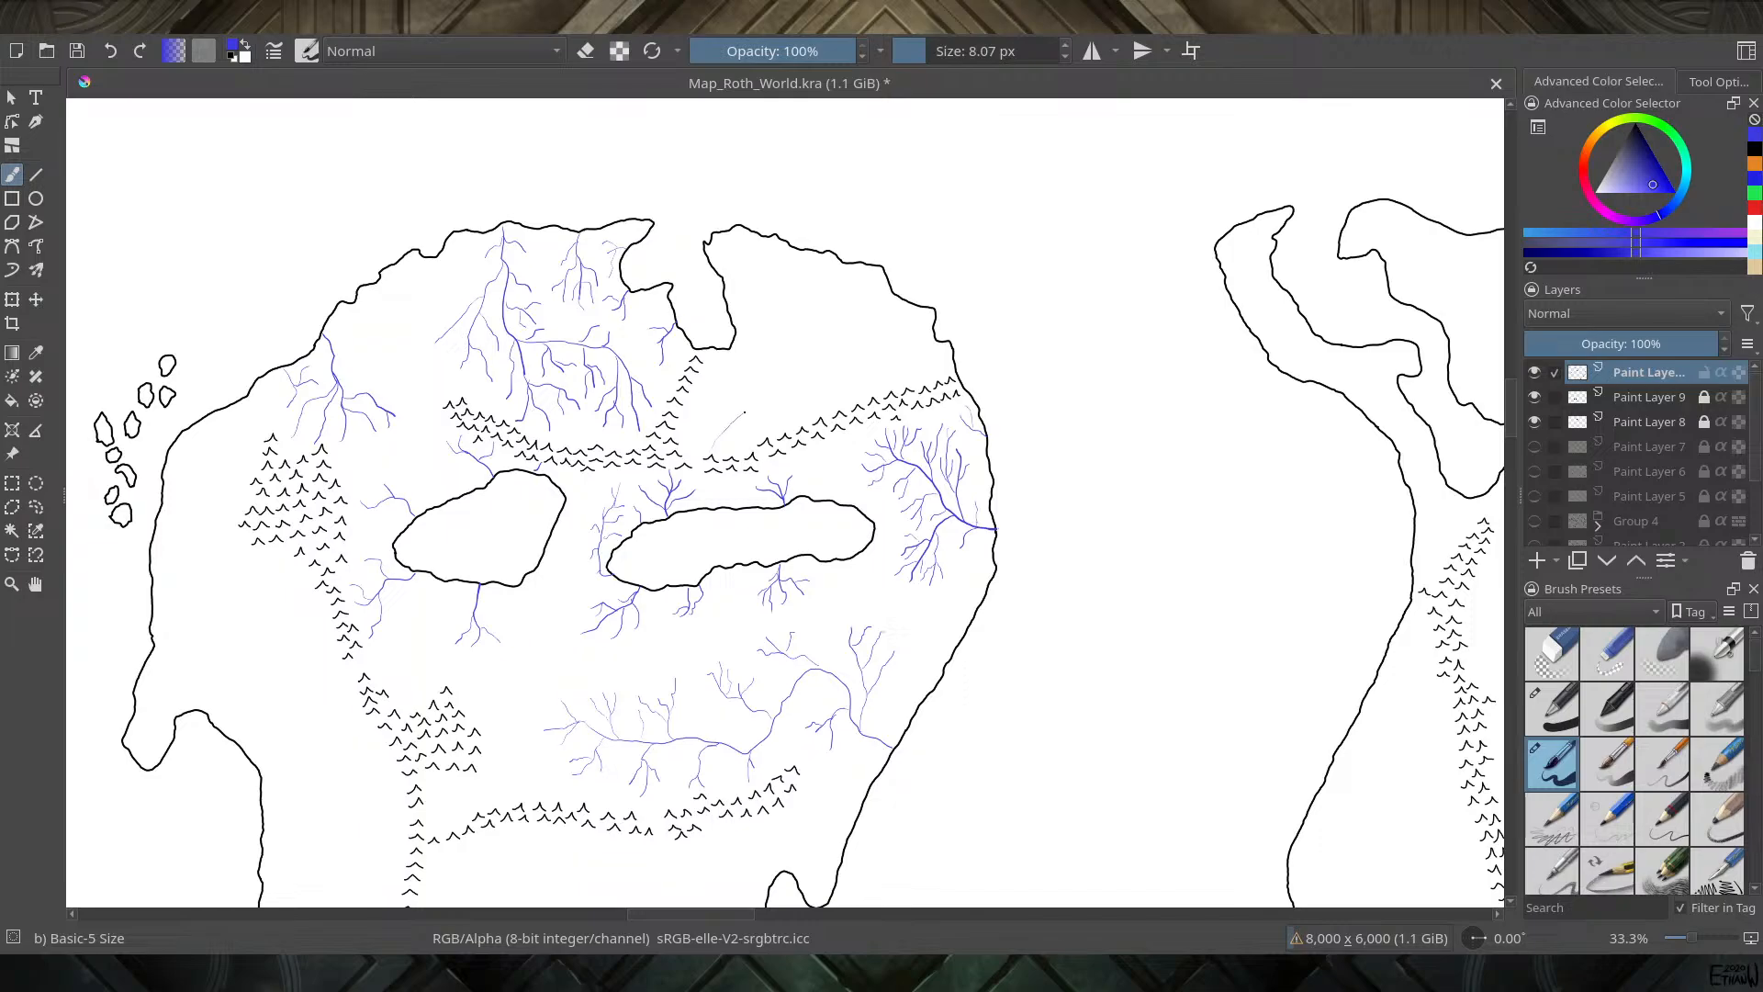
left_click_drag(771, 387, 854, 318)
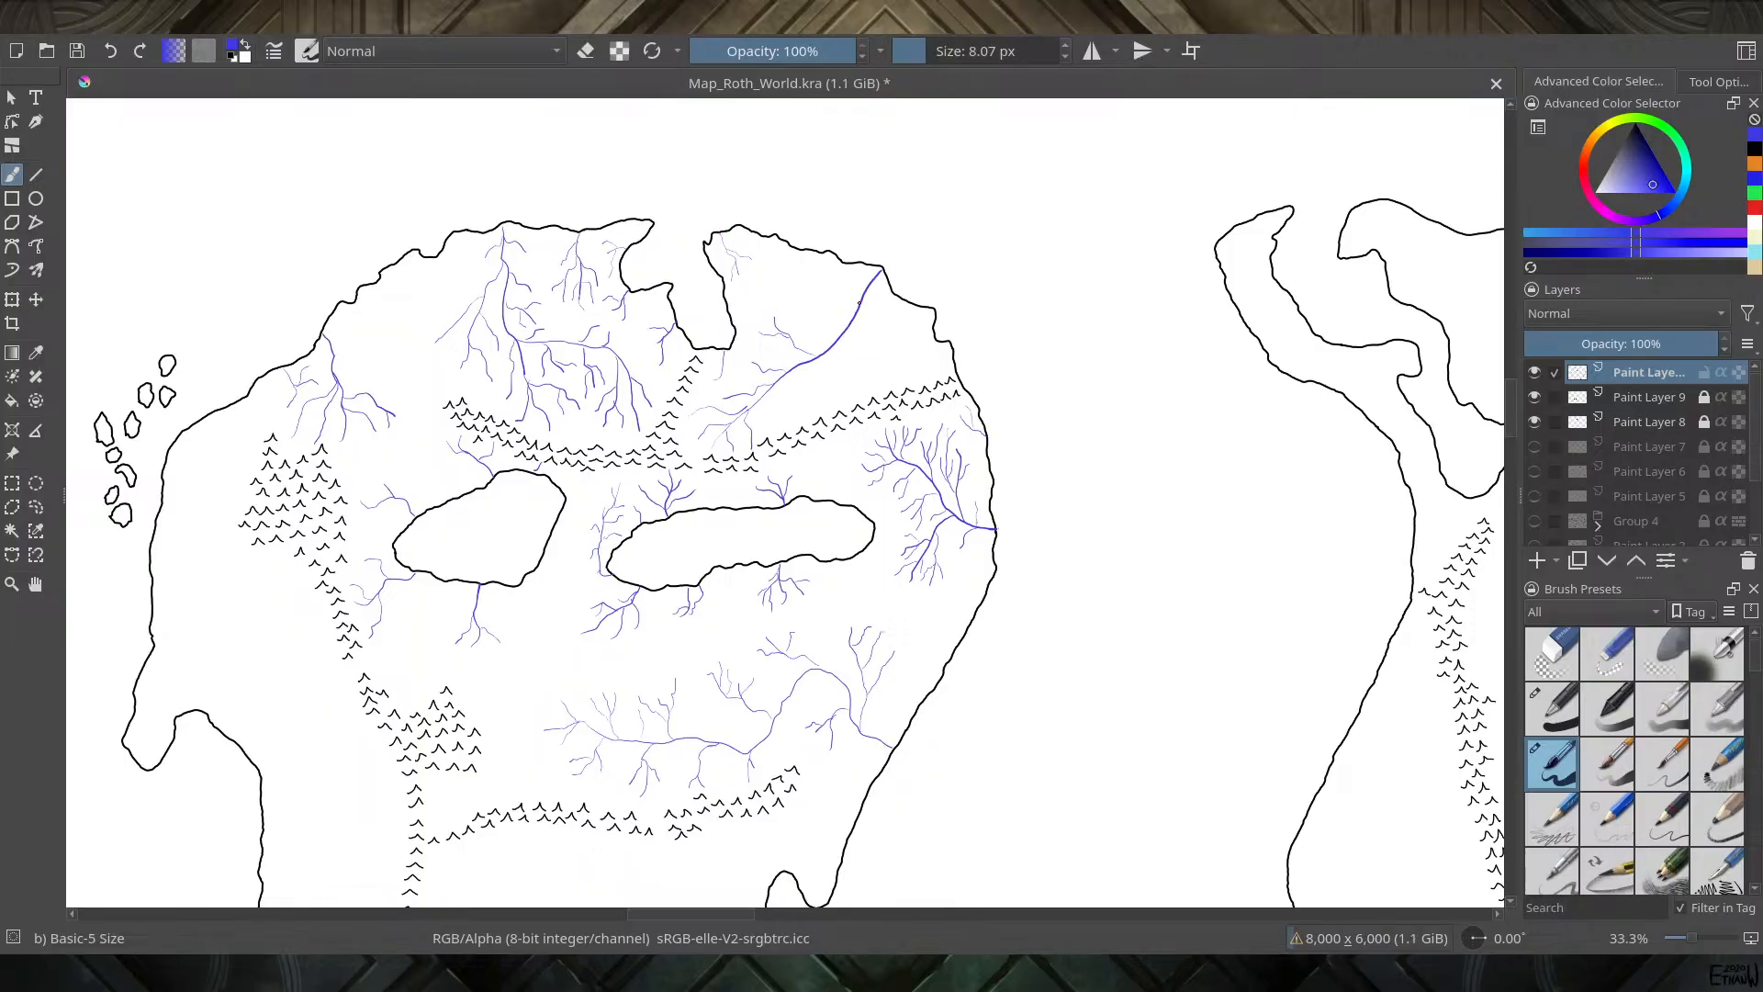
left_click_drag(856, 299, 772, 294)
left_click_drag(806, 333, 794, 326)
left_click_drag(809, 372, 815, 394)
Draw branching rivers between the west coast and the western mountain chain
mouse_move(686, 535)
left_mouse_down()
mouse_move(724, 473)
mouse_move(657, 535)
mouse_move(740, 554)
mouse_move(767, 508)
mouse_move(767, 445)
left_mouse_up()
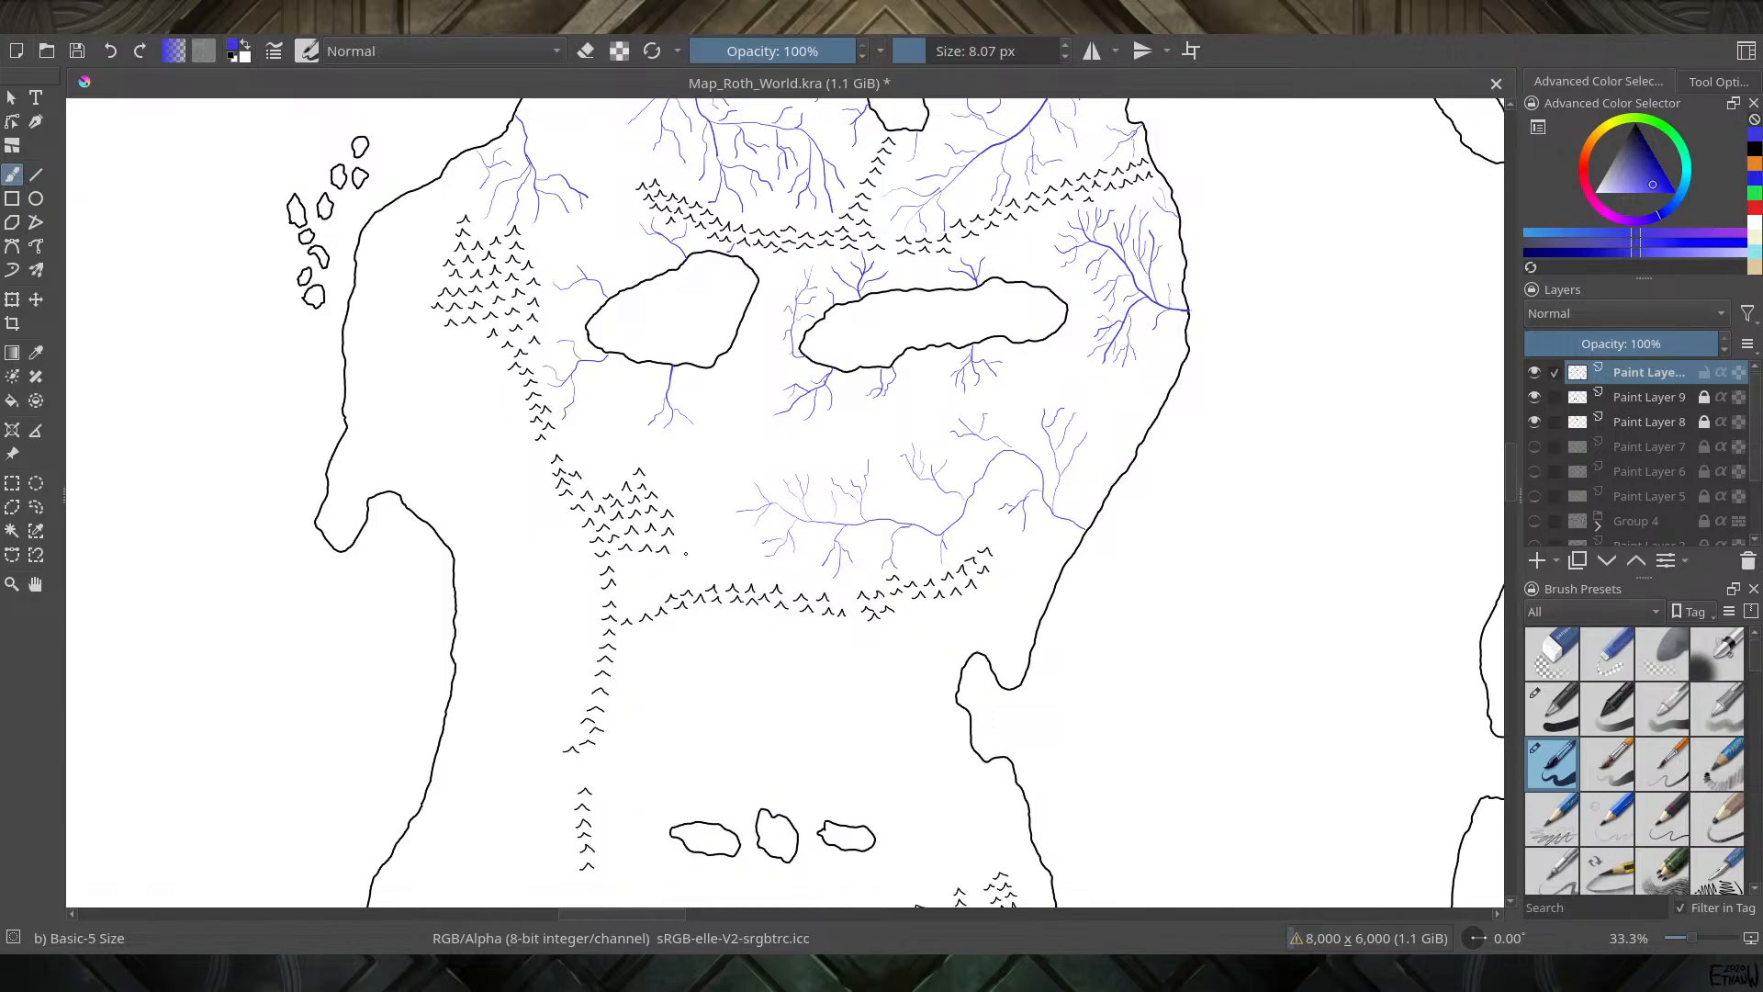
left_click_drag(625, 548, 792, 610)
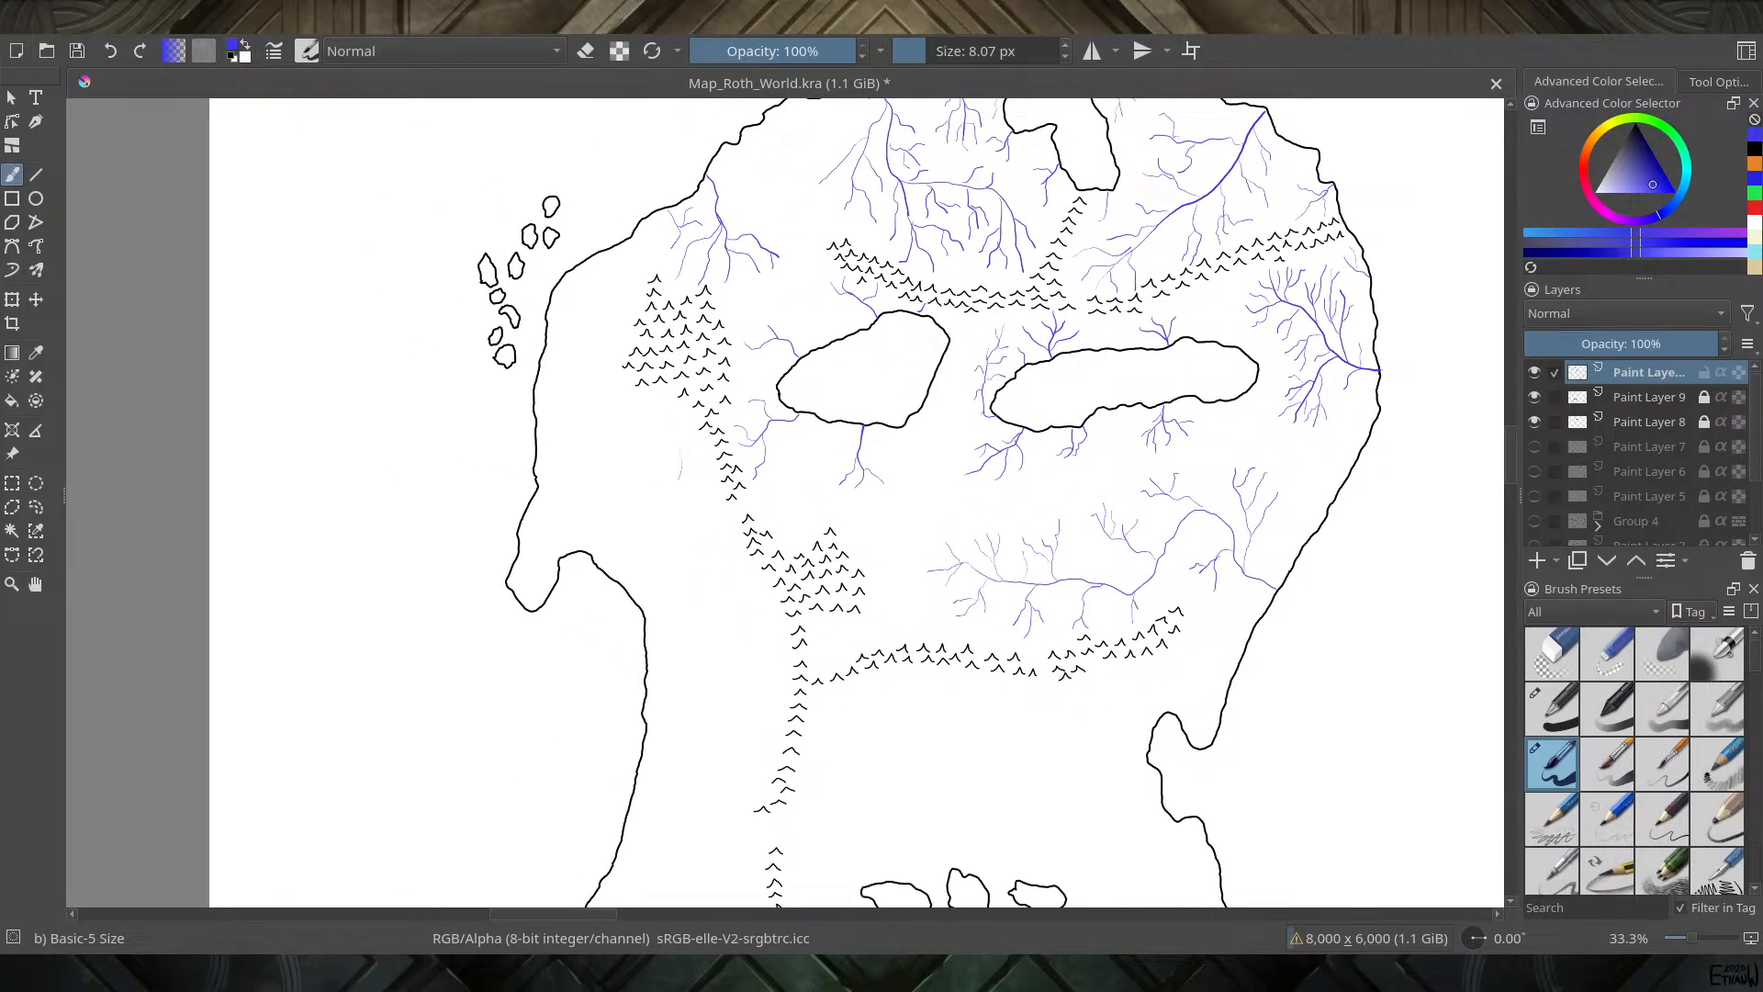
left_click_drag(679, 480, 667, 518)
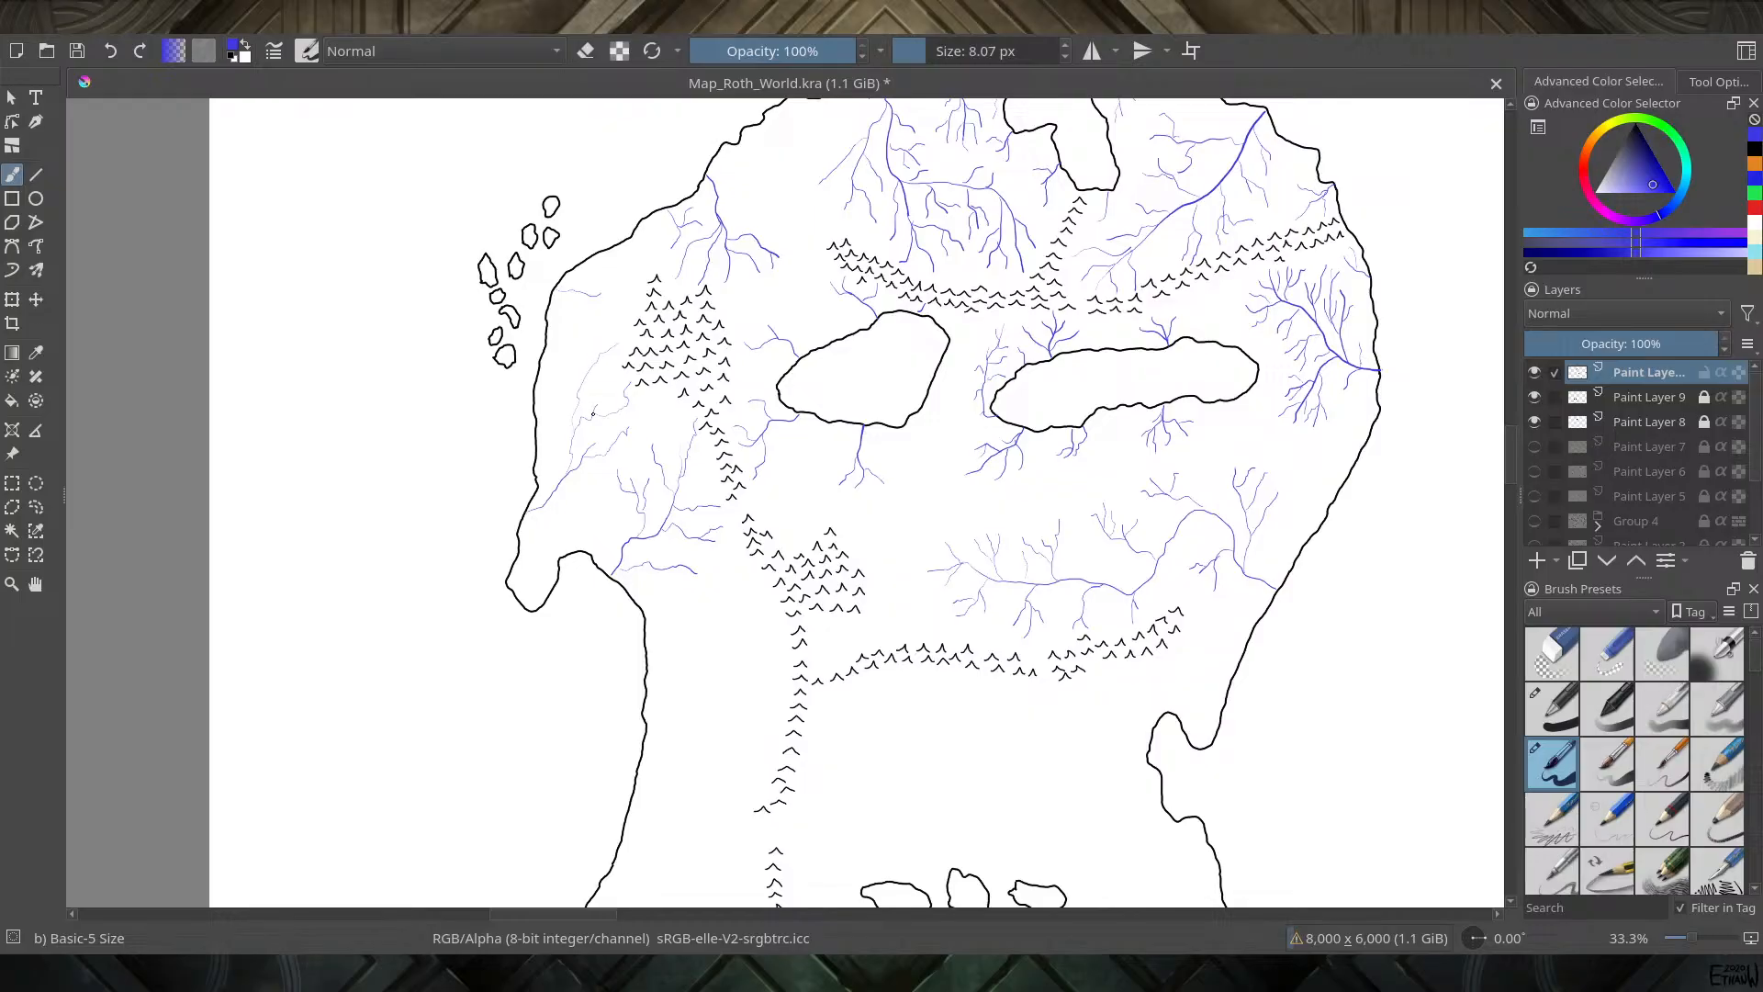
Draw the main river from the central mountains past the three small lakes to the south coast, undoing the last two strokes
left_click_drag(673, 642, 557, 350)
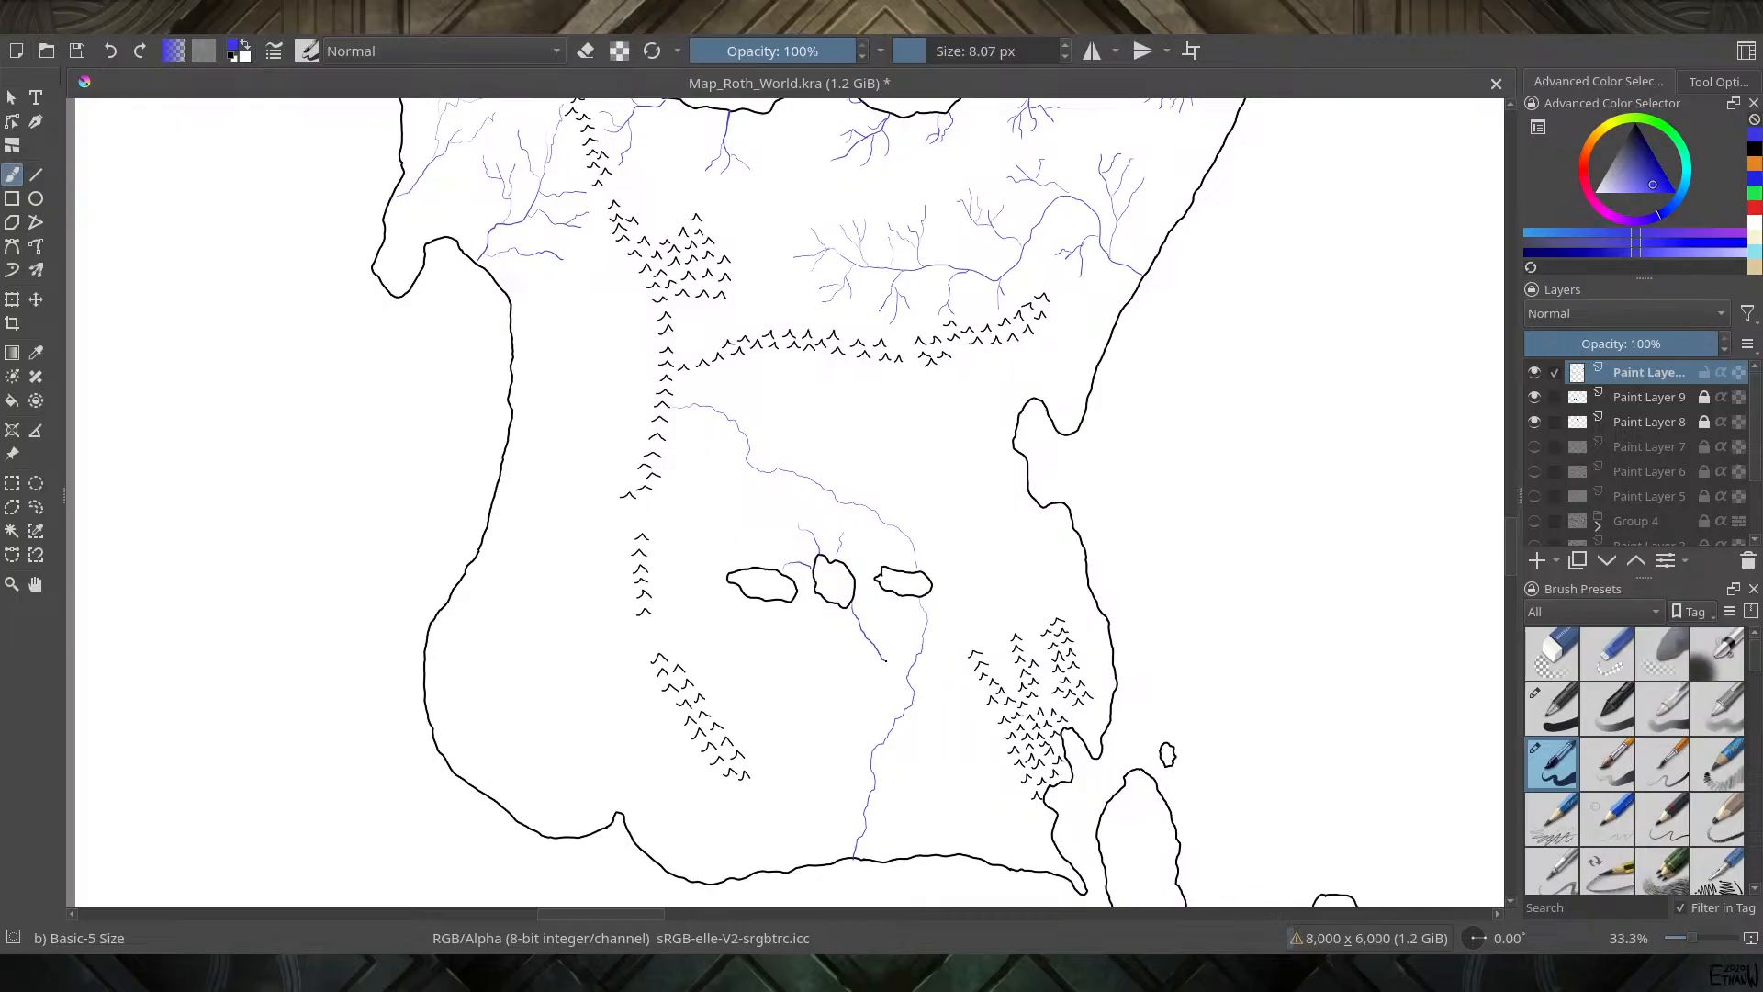
left_click_drag(885, 661, 895, 675)
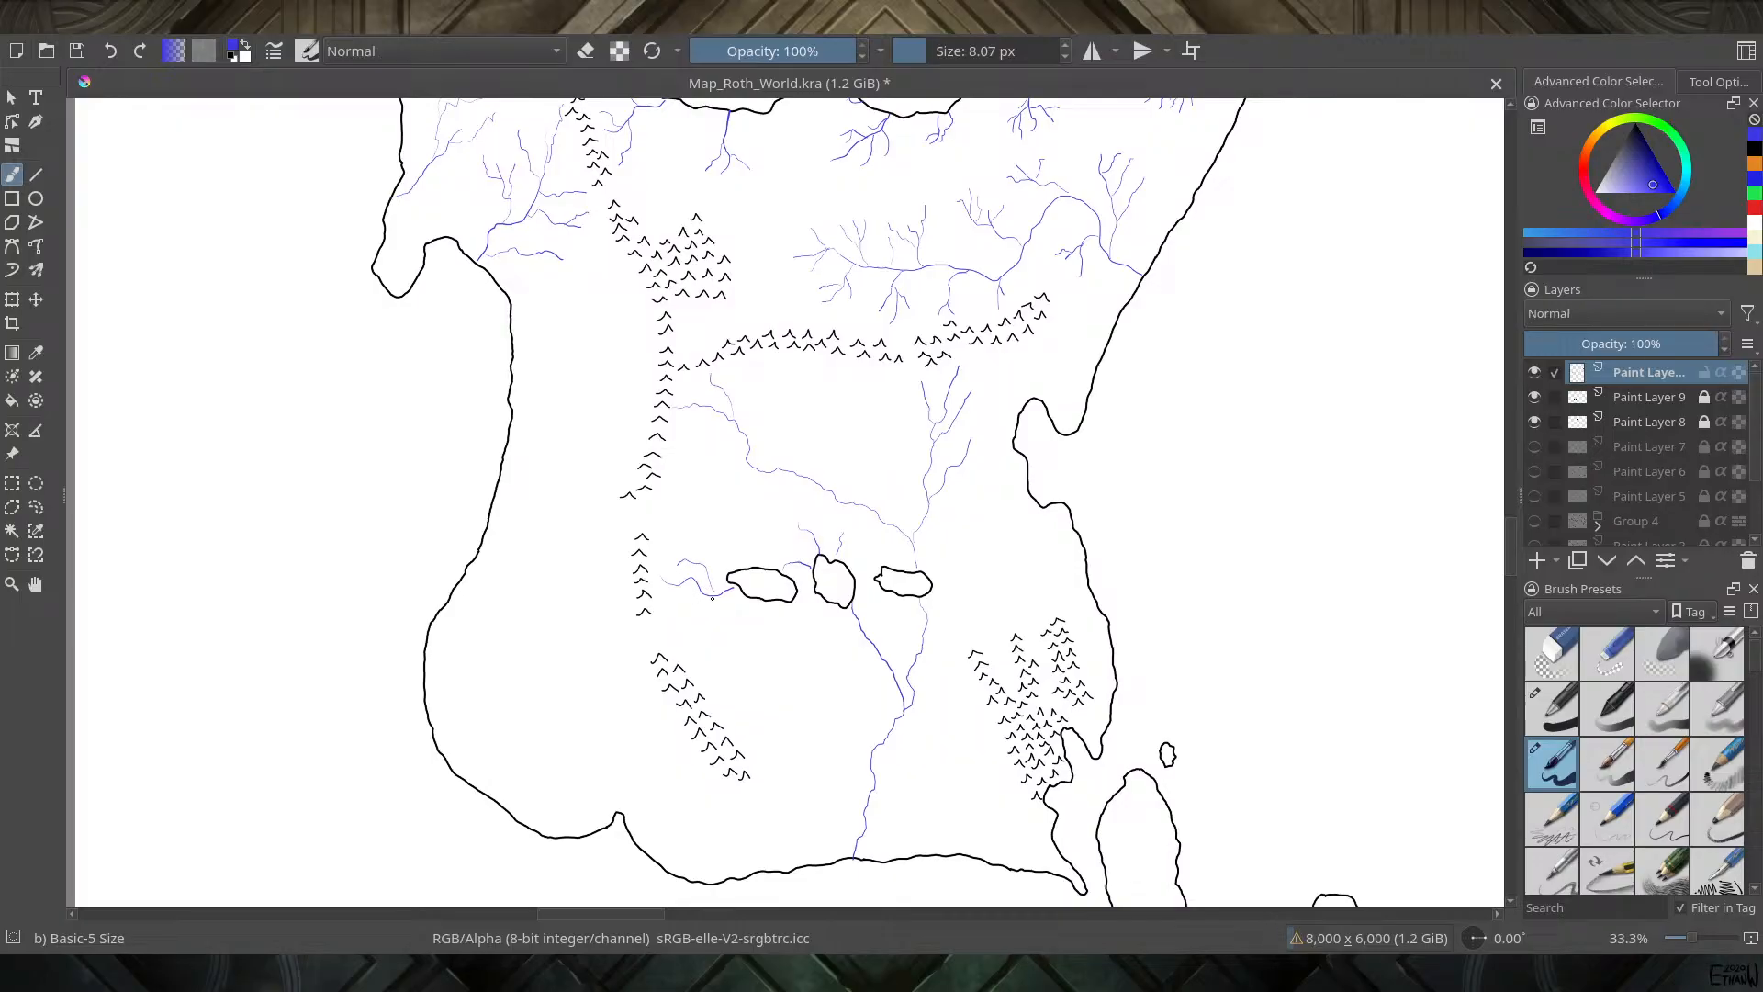
key("ctrl+z")
key("ctrl+z")
Add branching tributaries around the three small lakes and along the main southern river
left_click_drag(758, 638, 760, 661)
key("ctrl+z")
left_click_drag(843, 722, 820, 686)
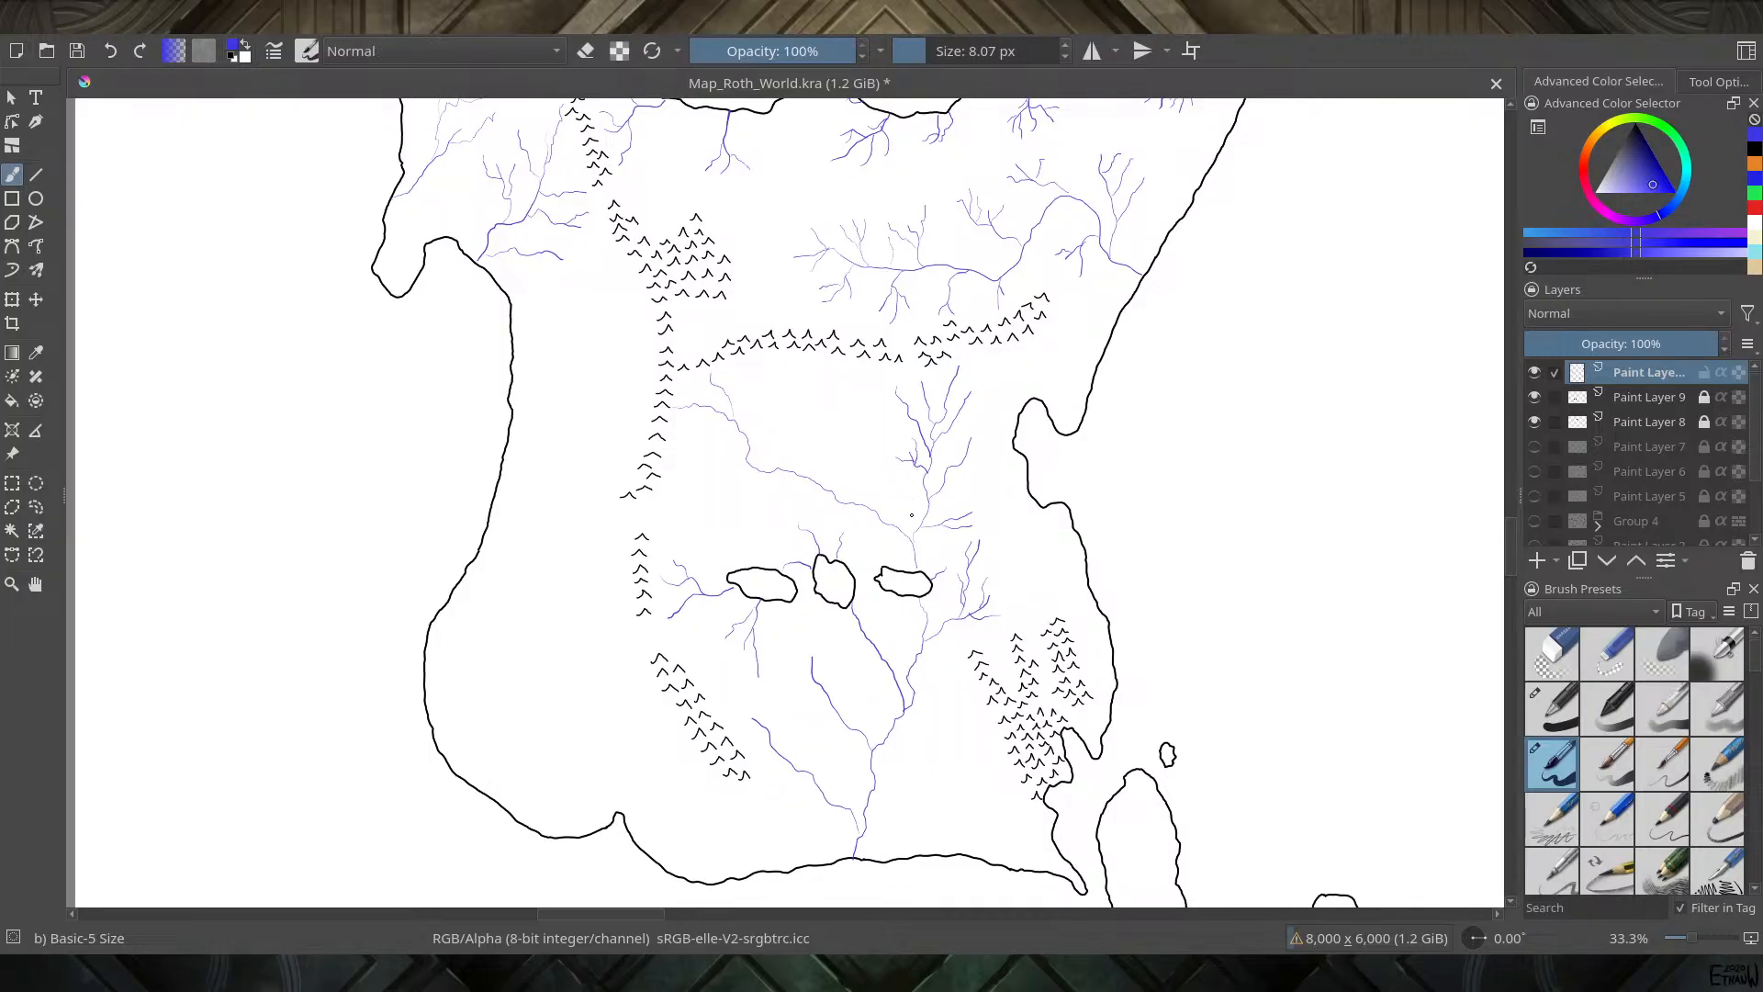
left_click_drag(861, 478, 875, 501)
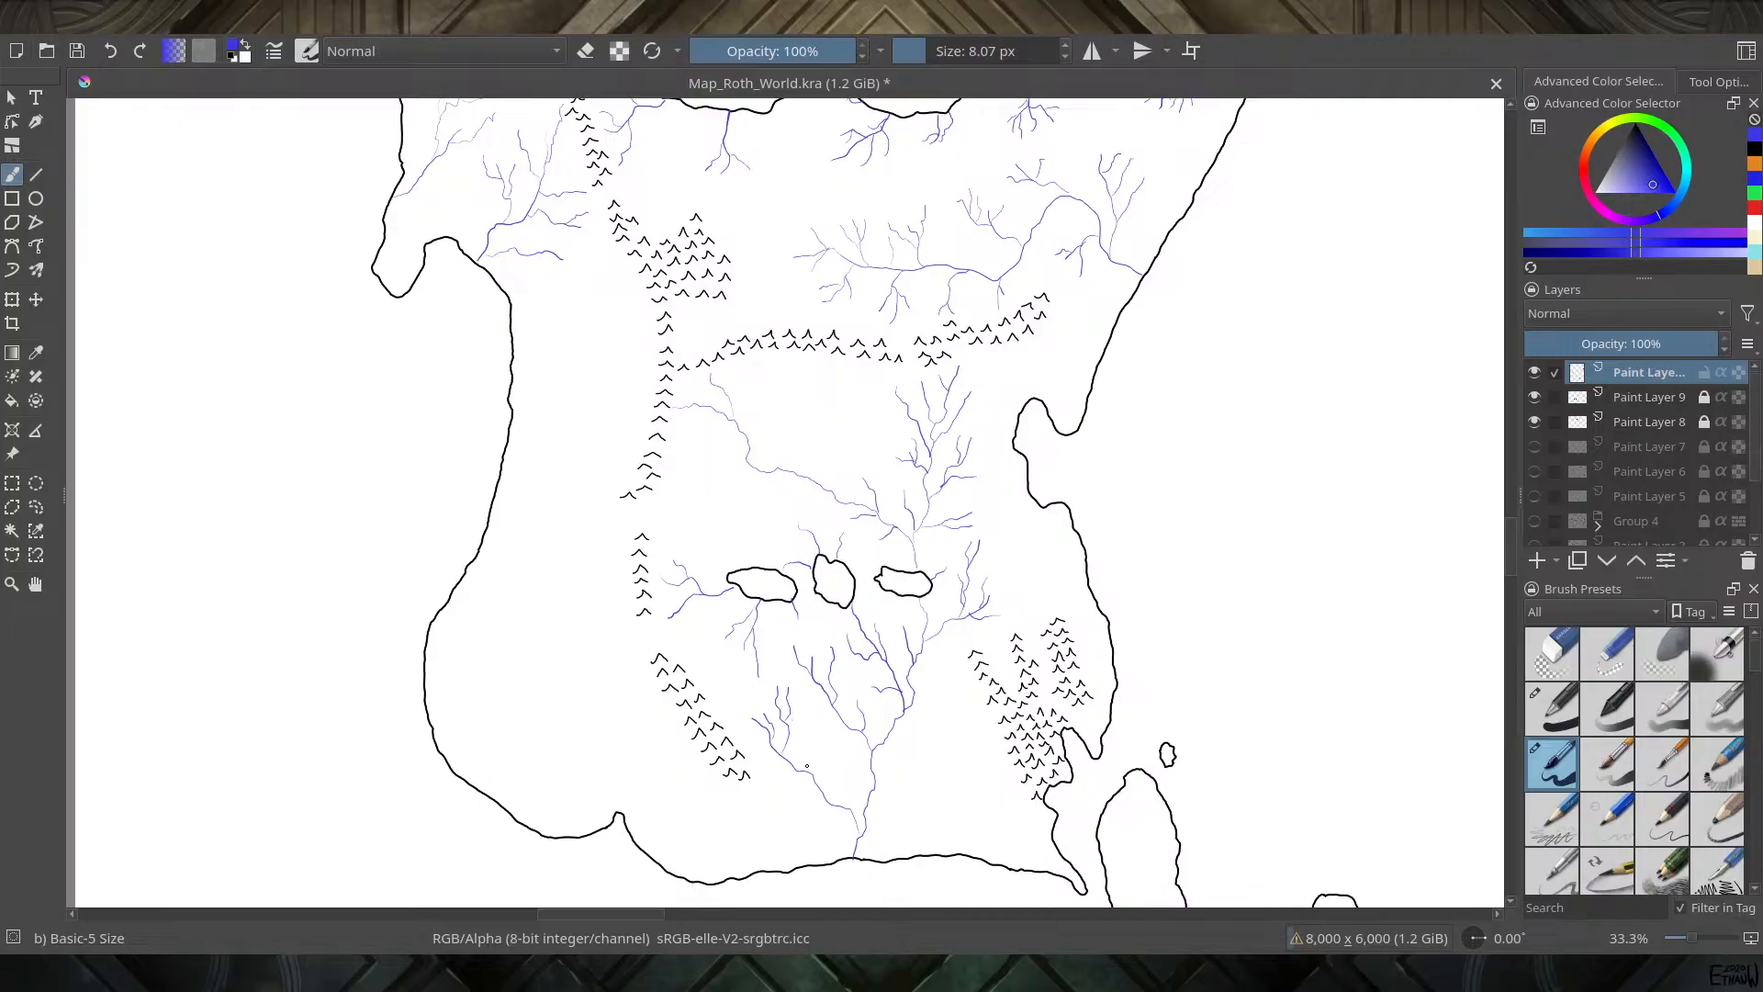
left_click_drag(810, 769, 804, 728)
Draw branching rivers inland from the notch in the southwest coast and from the lower west coast
mouse_move(644, 708)
left_mouse_down()
mouse_move(612, 712)
mouse_move(614, 758)
left_mouse_up()
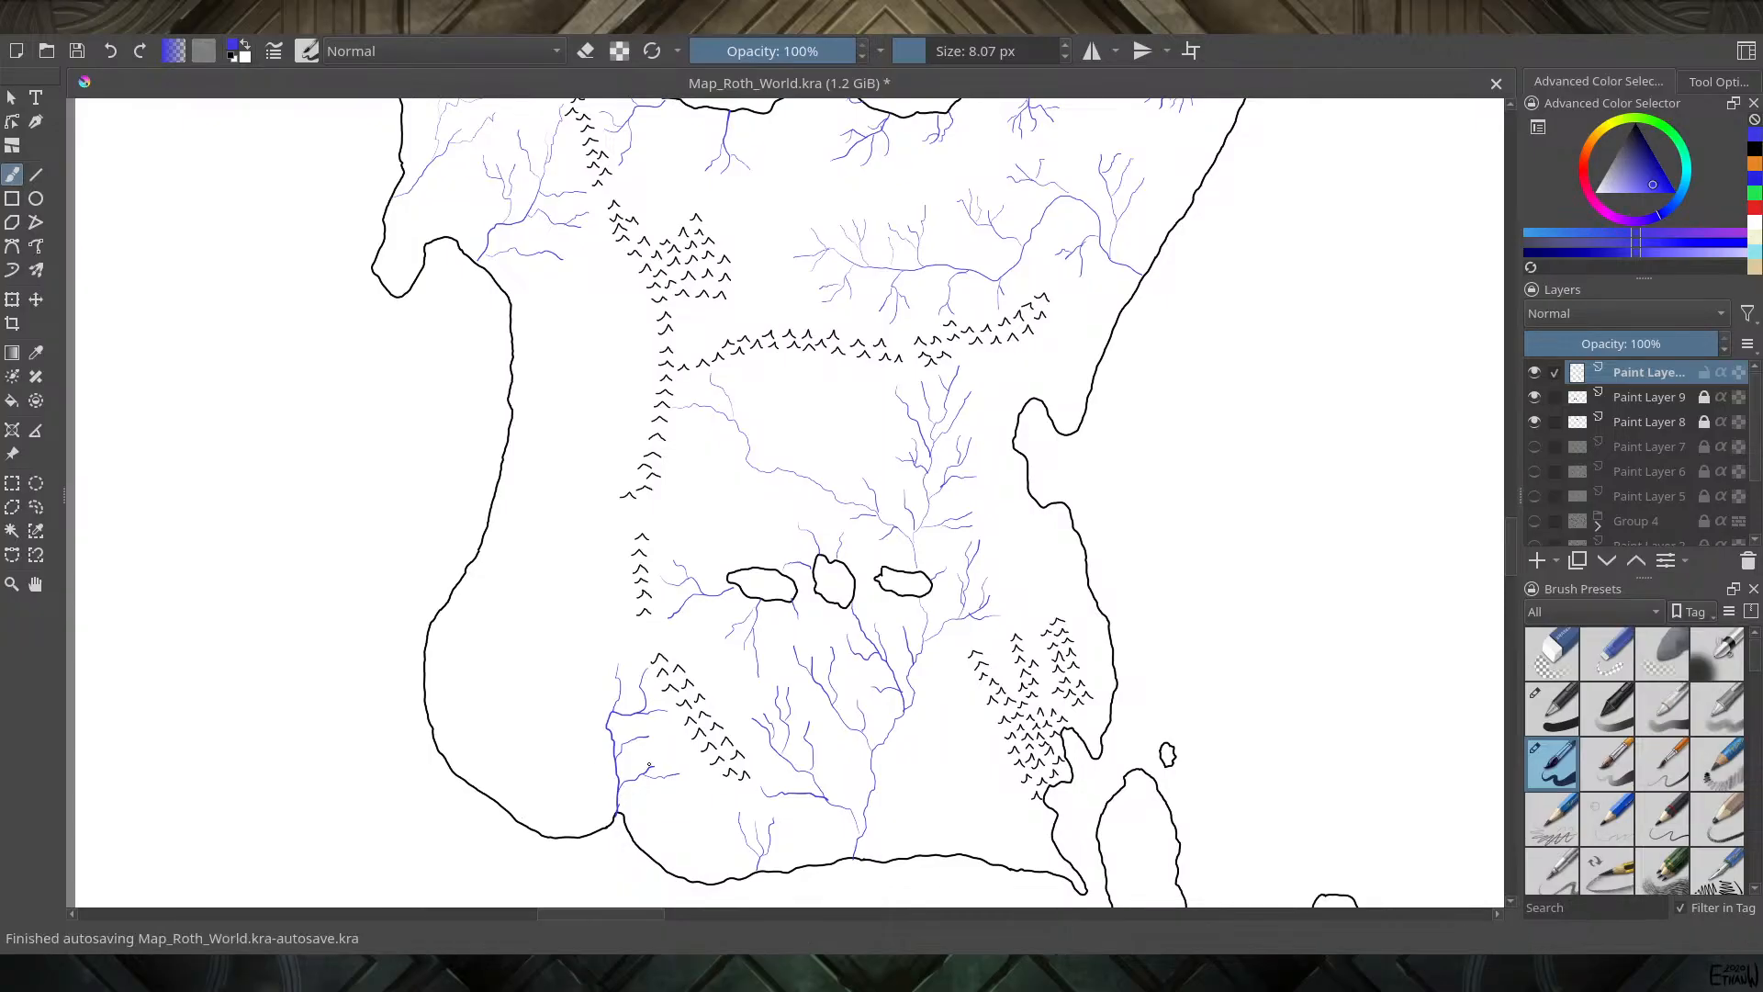
left_click_drag(620, 748, 647, 739)
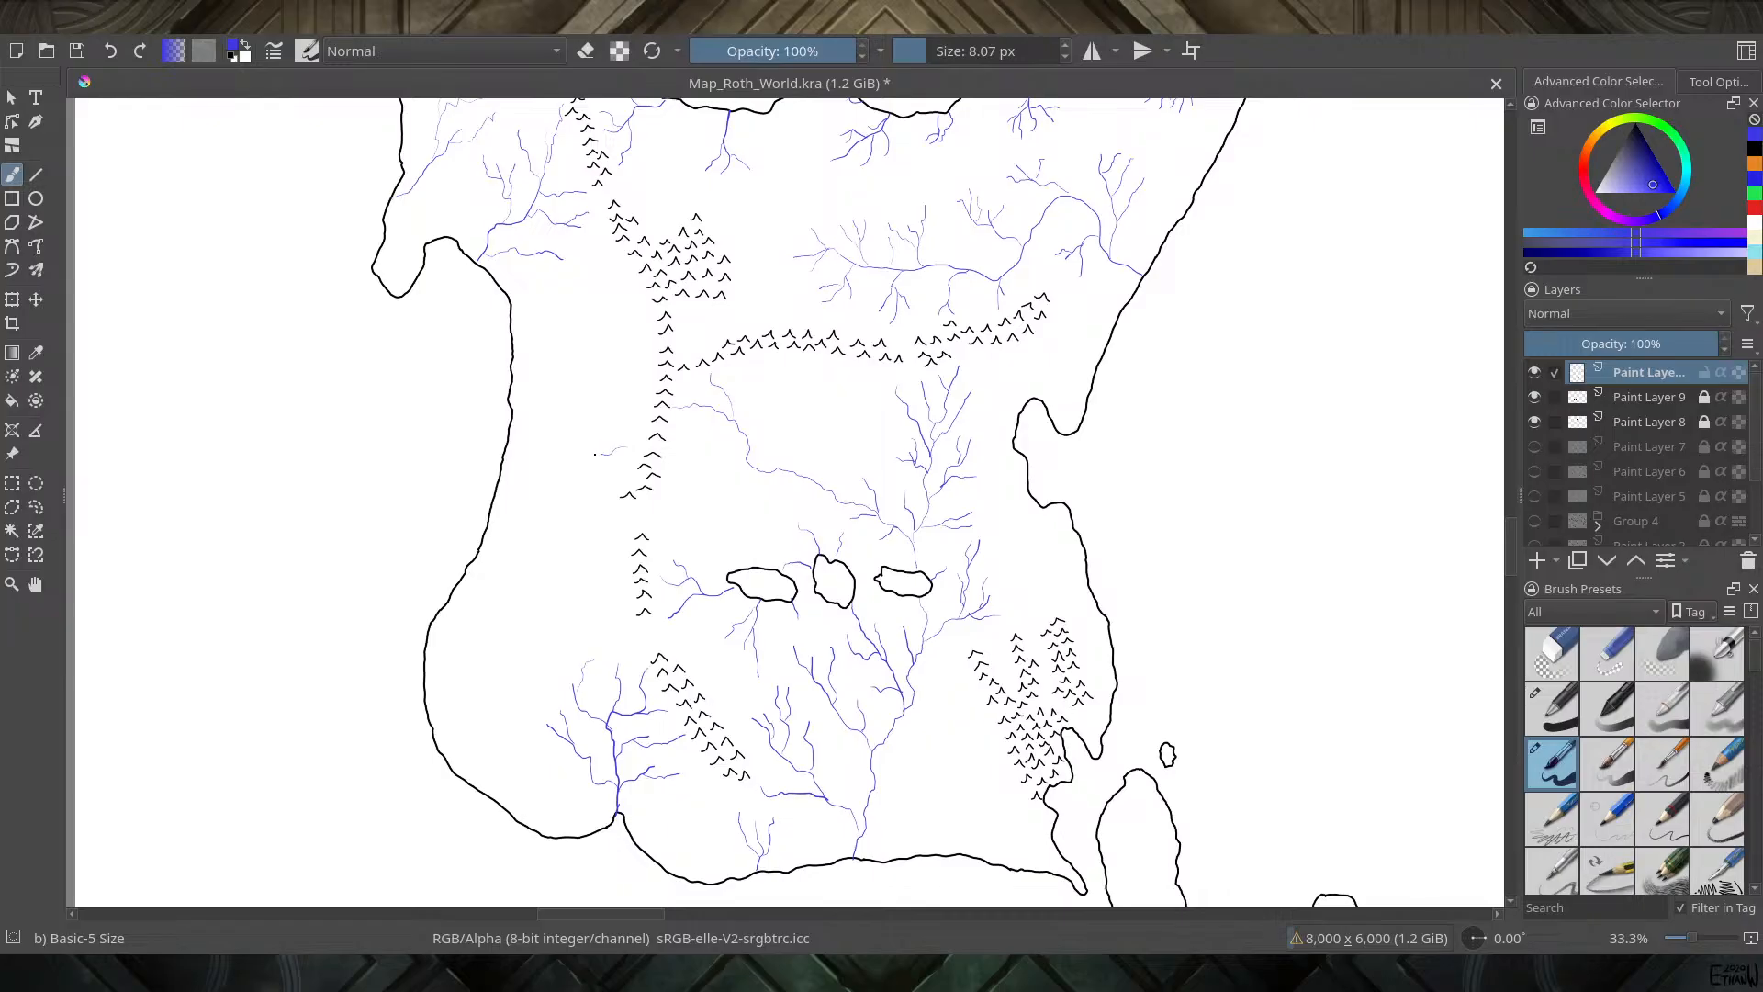
mouse_move(595, 453)
left_mouse_down()
mouse_move(553, 509)
mouse_move(525, 475)
left_mouse_up()
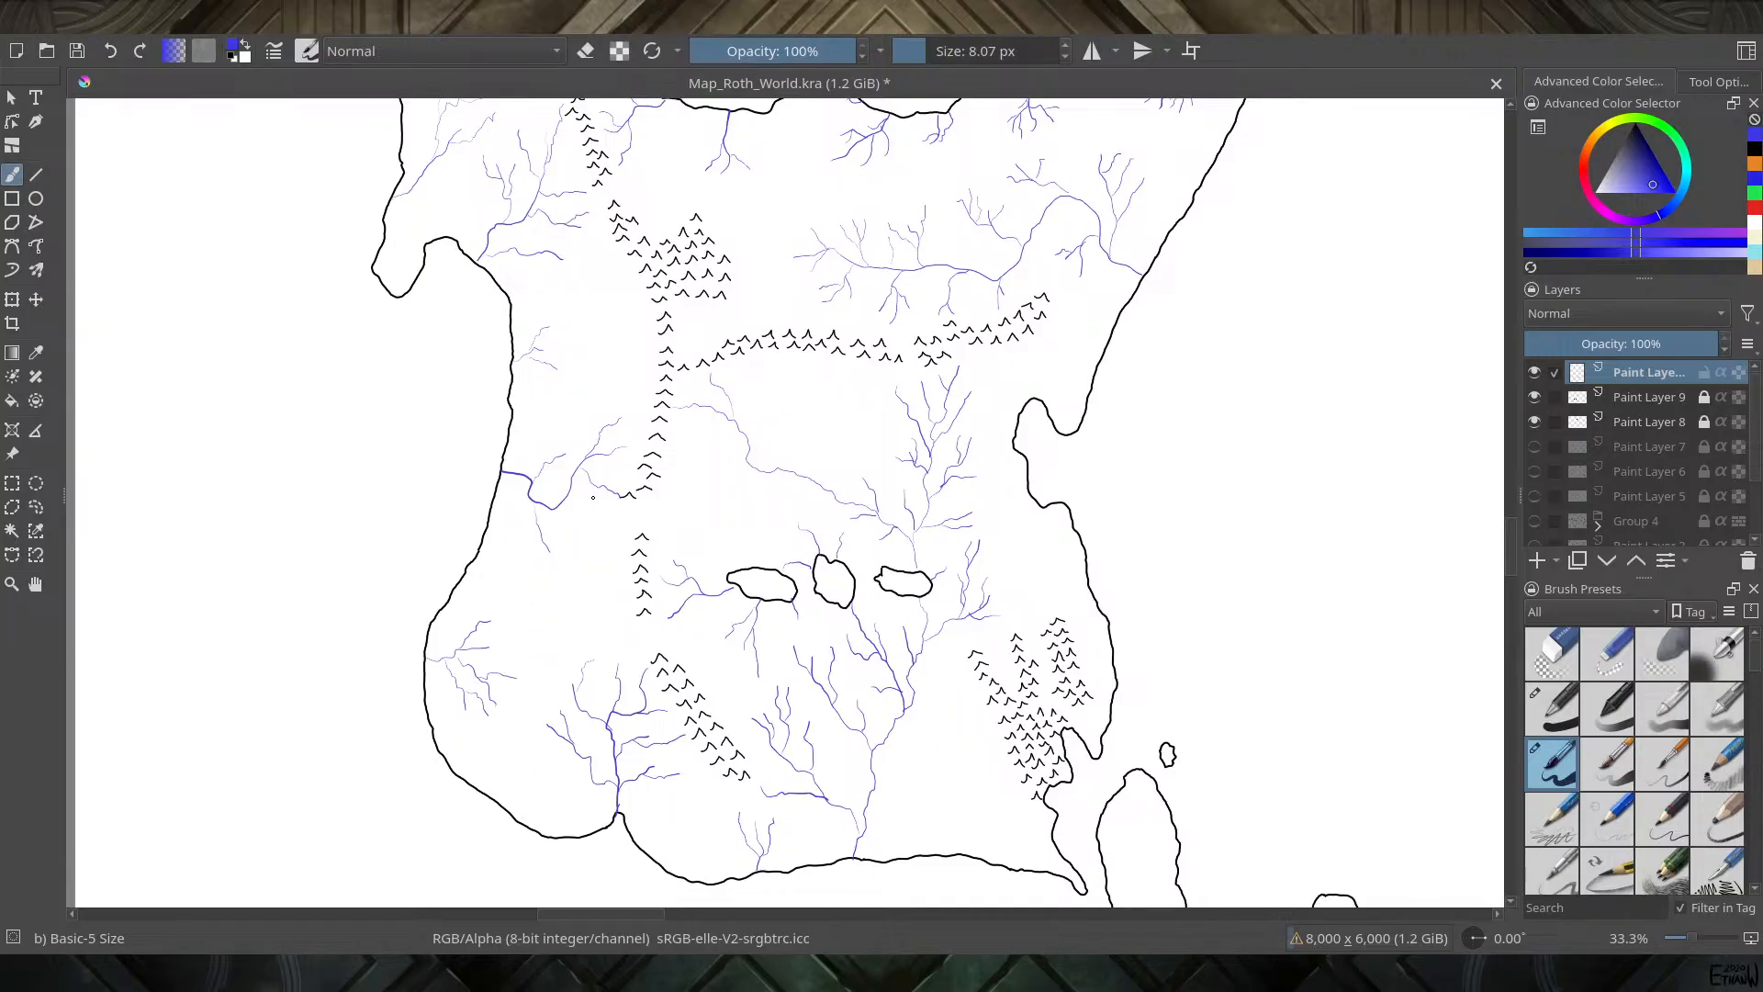
Draw a branching river from the south coast just west of the southeastern mountain cluster
mouse_move(948, 499)
left_mouse_down()
mouse_move(582, 244)
mouse_move(628, 537)
left_mouse_up()
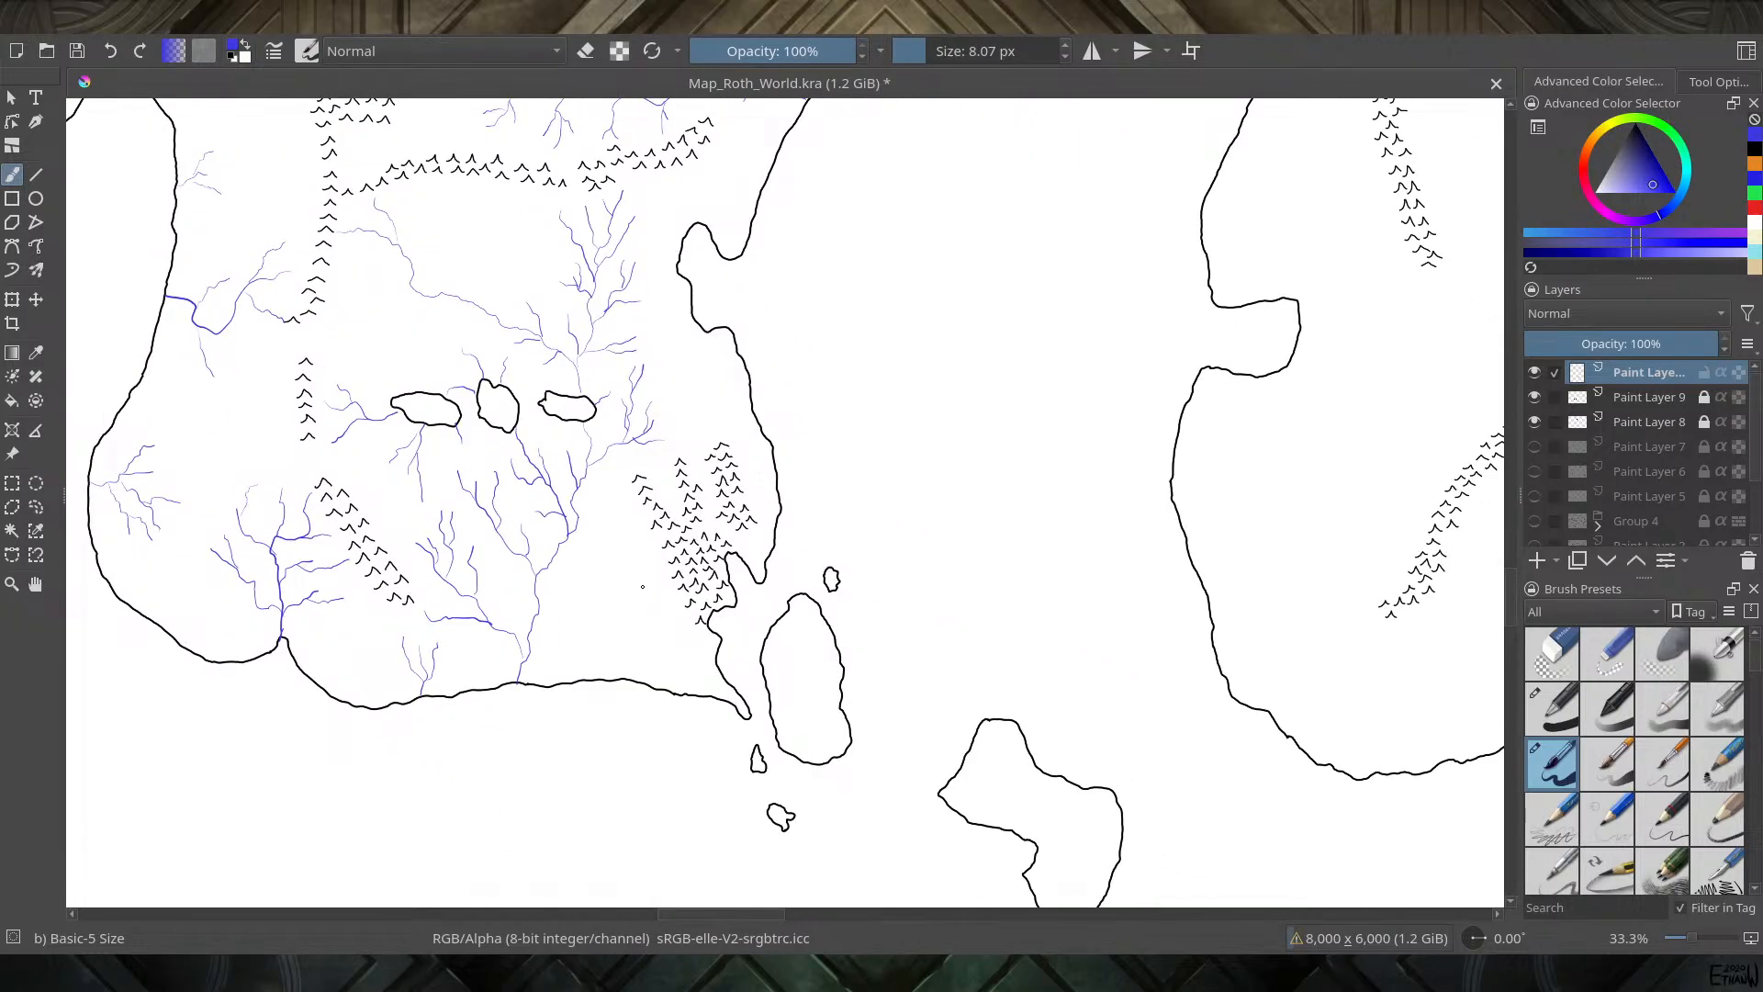
left_click_drag(668, 612, 686, 651)
left_click_drag(845, 168, 637, 598)
scroll(914, 365, "down", 1)
scroll(637, 597, "down", 2)
scroll(447, 887, "up", 1)
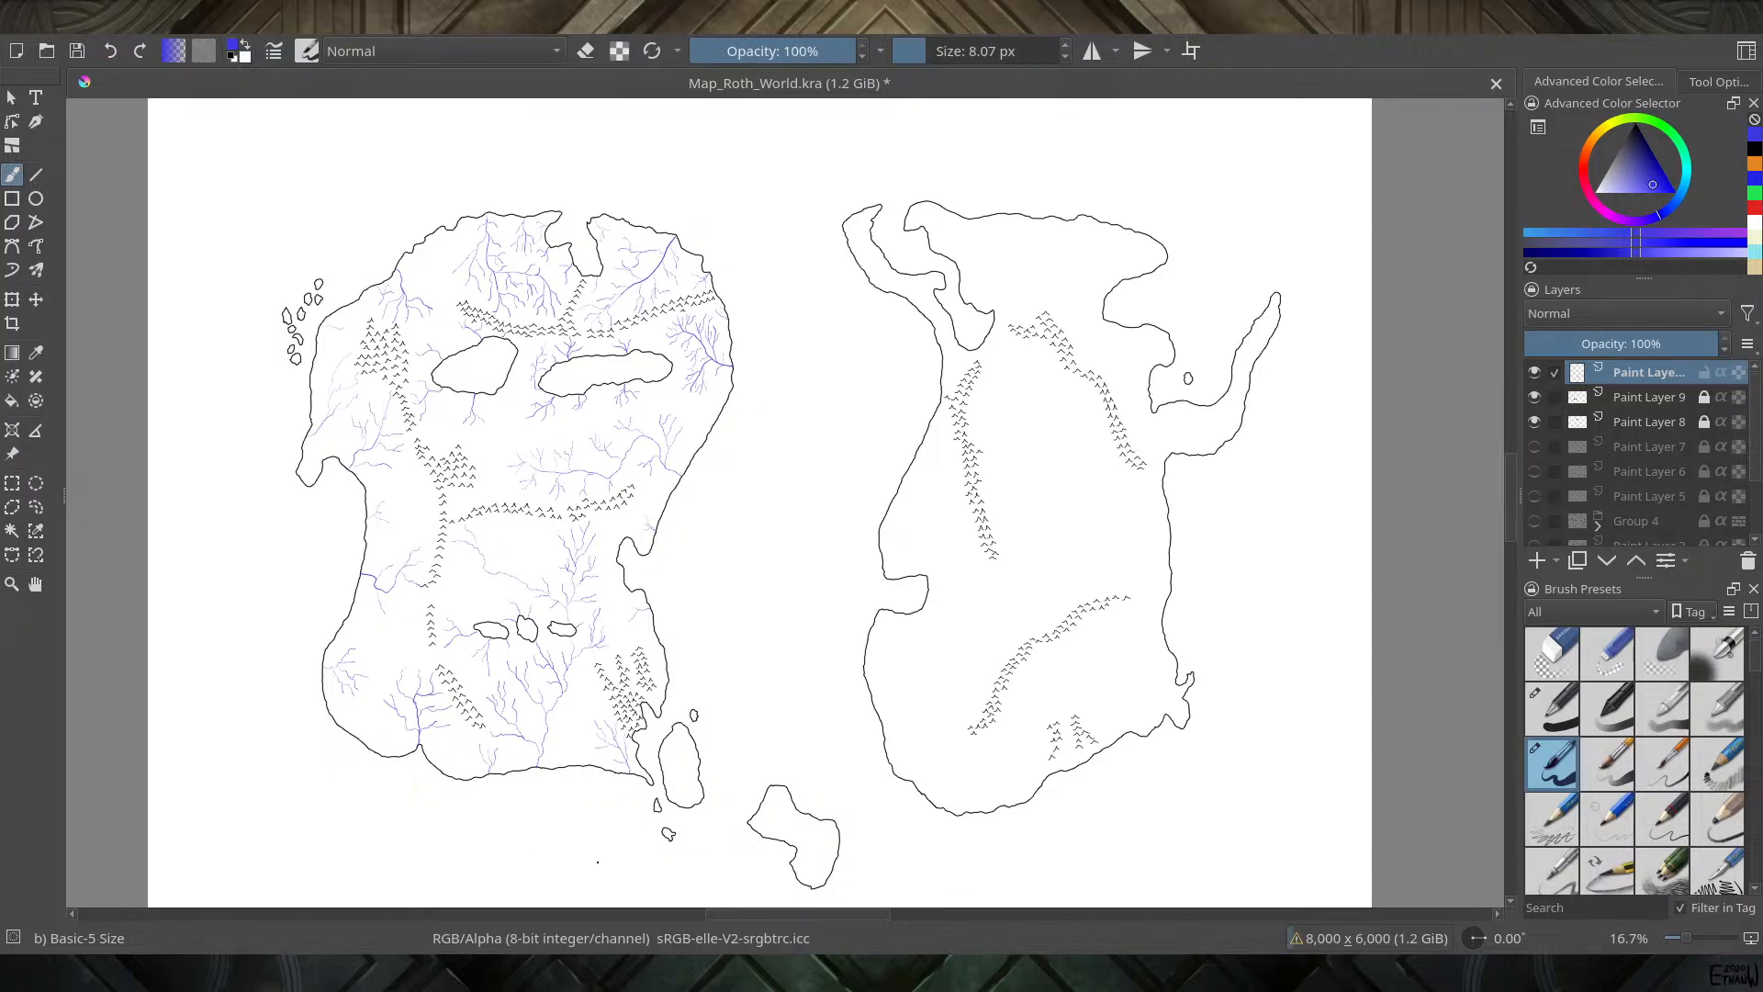
Draw short rivers inland from the shores of the oval island off the southeast coast
scroll(597, 861, "up", 4)
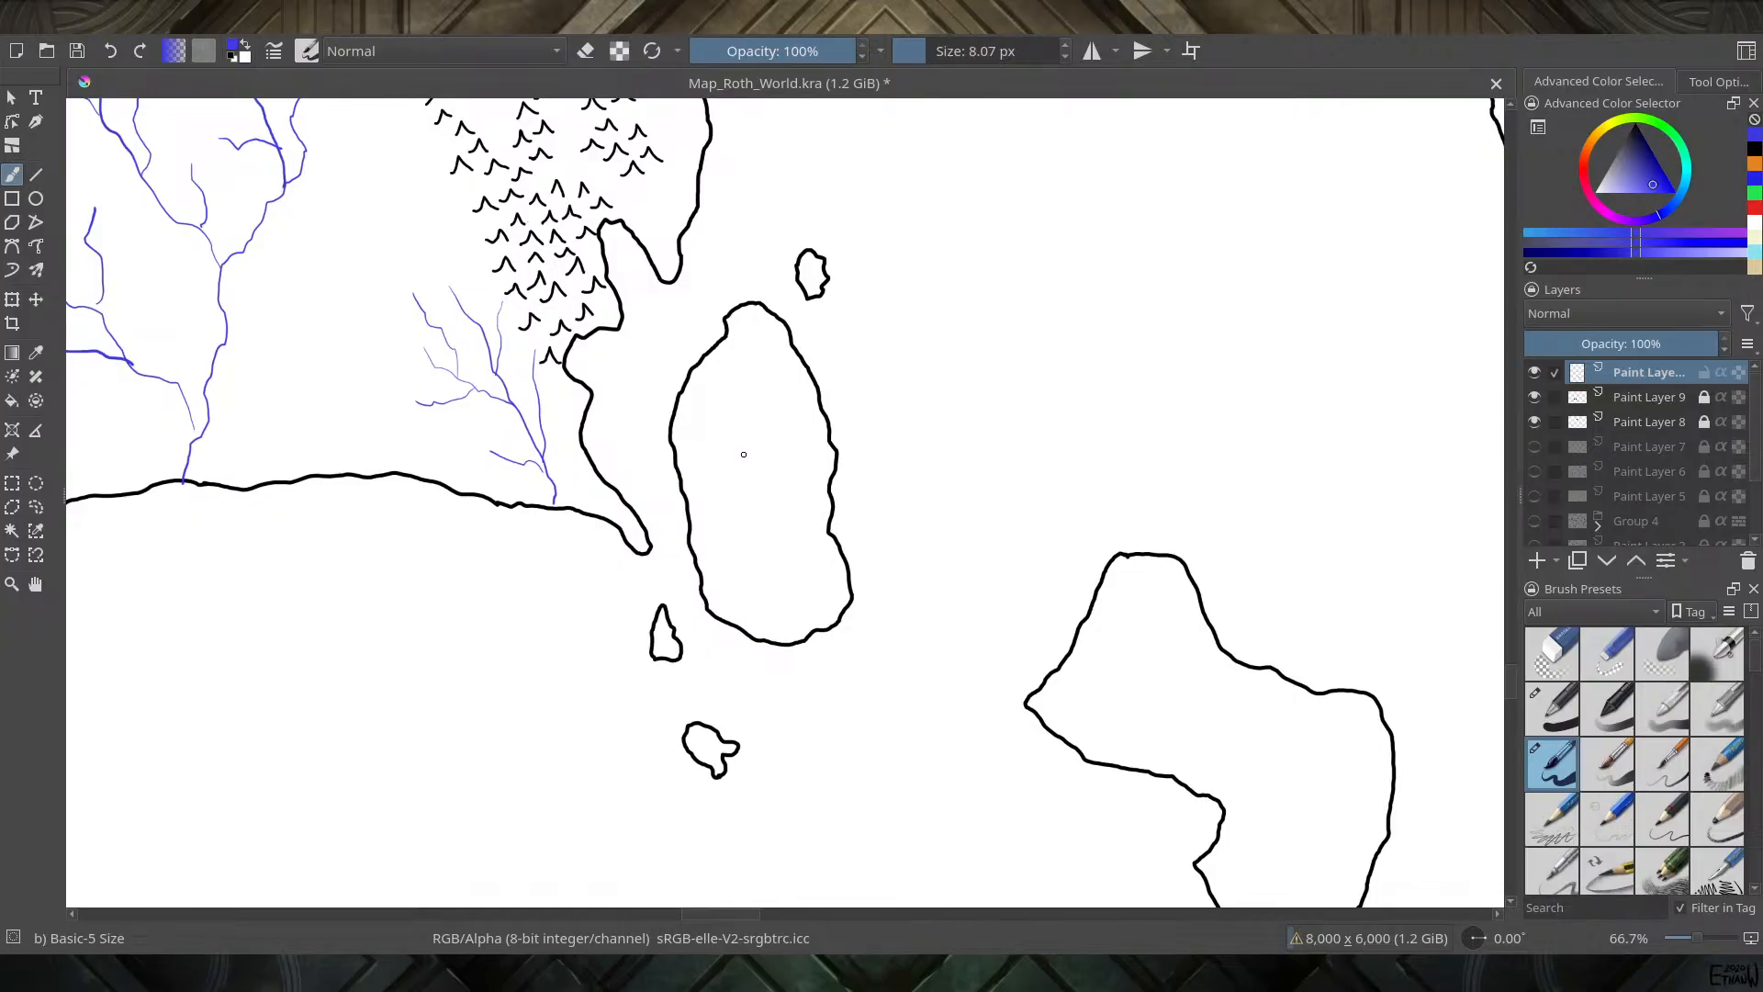
left_click_drag(778, 549, 801, 628)
left_click_drag(732, 383, 728, 404)
left_click_drag(691, 471, 680, 467)
Draw a branching river inland from the northern shore of the large southern island and a short one on its southwestern shore
mouse_move(1047, 643)
left_mouse_down()
mouse_move(814, 582)
mouse_move(700, 510)
mouse_move(711, 491)
left_mouse_up()
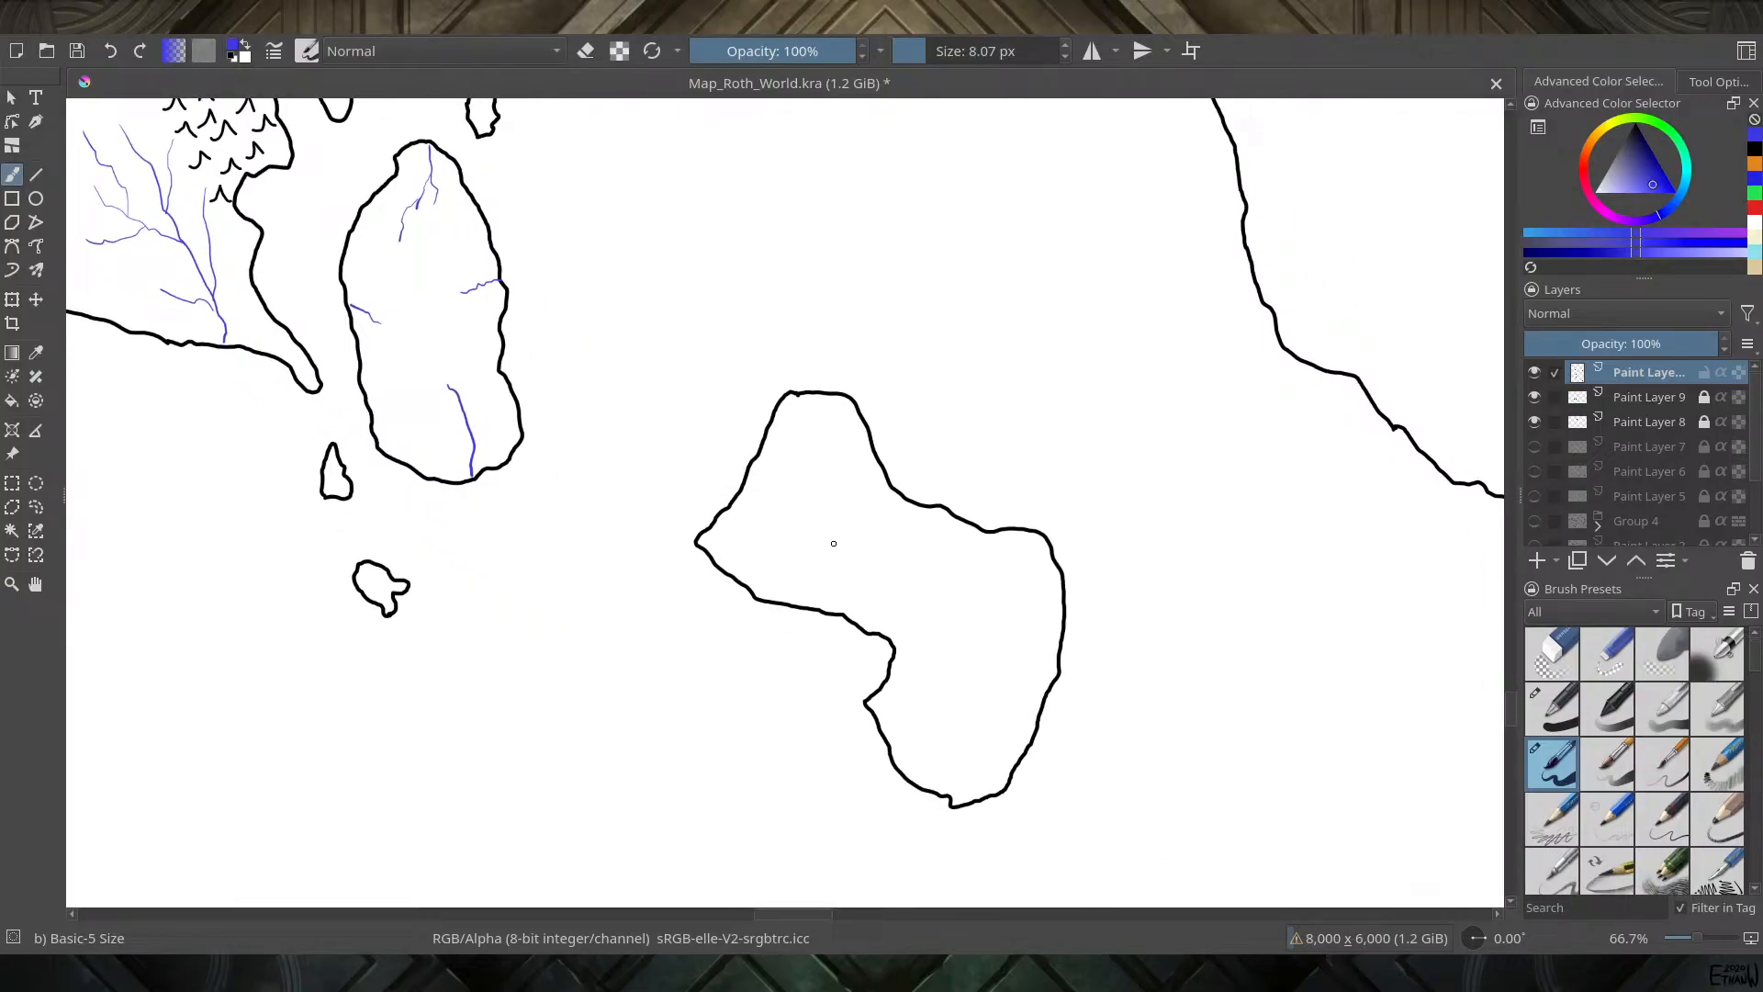
mouse_move(852, 549)
left_mouse_down()
mouse_move(813, 492)
mouse_move(811, 401)
left_mouse_up()
left_click_drag(812, 496, 806, 513)
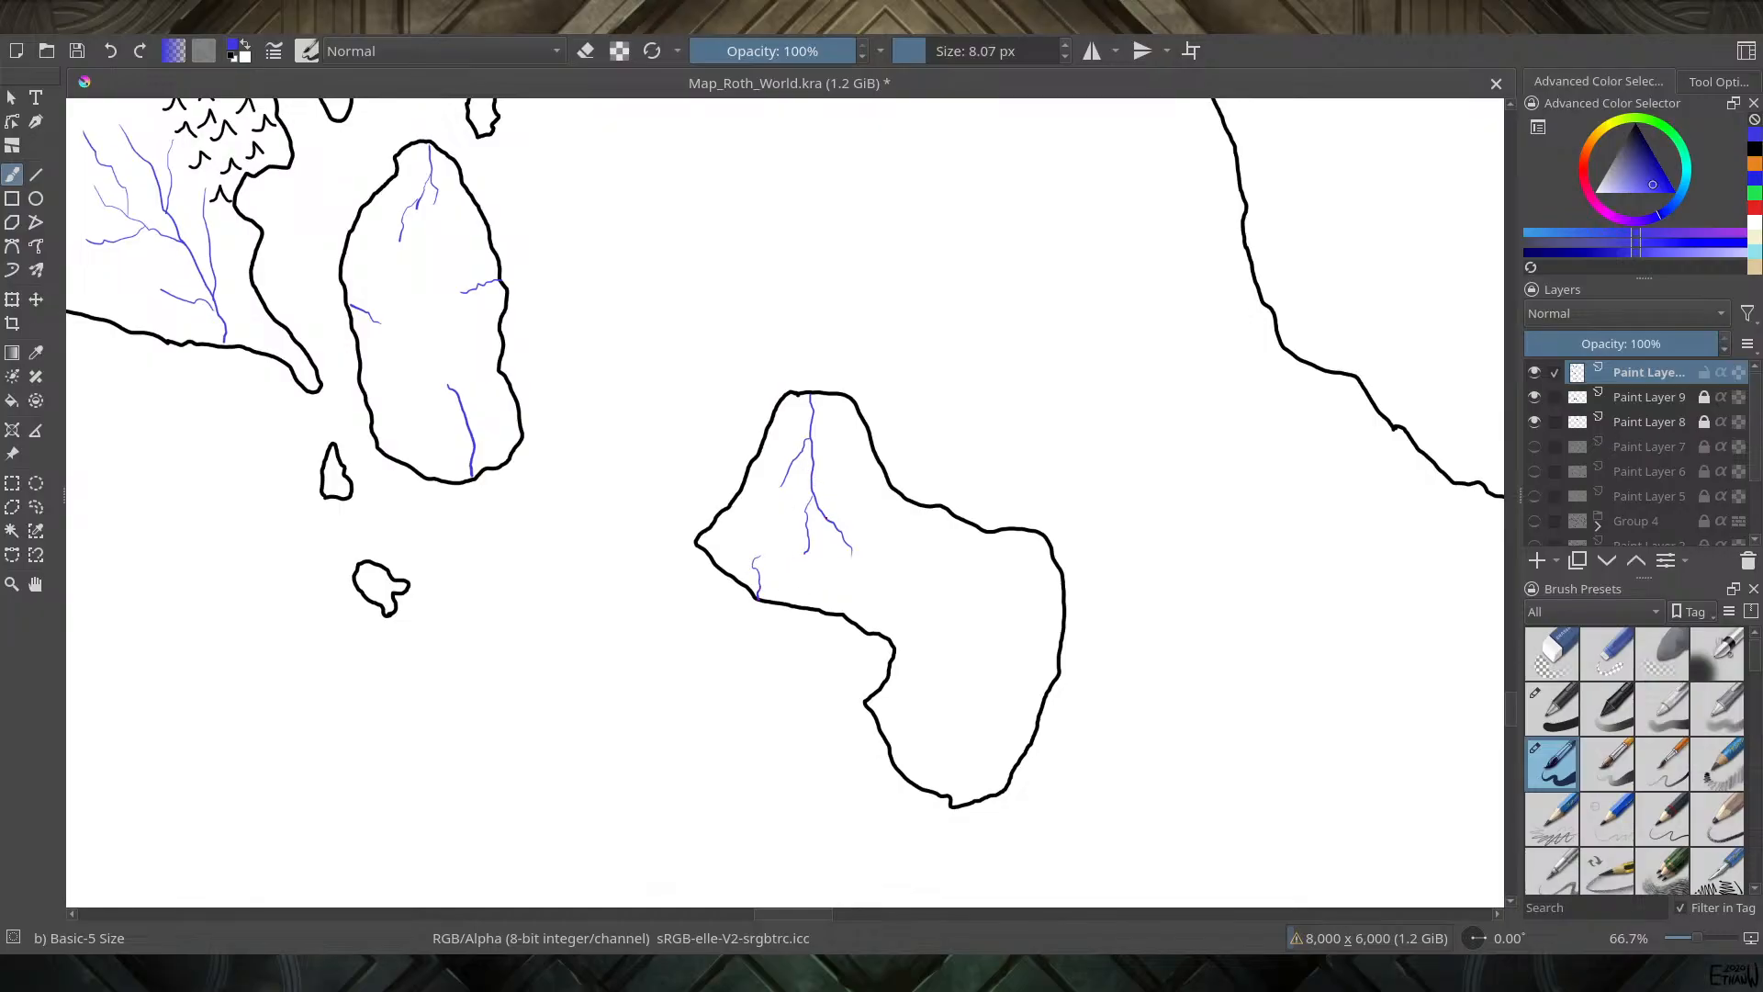
Draw the remaining rivers on the large southern island: an eastern branch, short southwestern streams and a long one from the northeast corner
mouse_move(853, 522)
left_mouse_down()
mouse_move(921, 579)
mouse_move(864, 609)
left_mouse_up()
mouse_move(919, 655)
left_mouse_down()
mouse_move(903, 682)
mouse_move(890, 669)
left_mouse_up()
key("ctrl+z")
left_click_drag(924, 780, 928, 759)
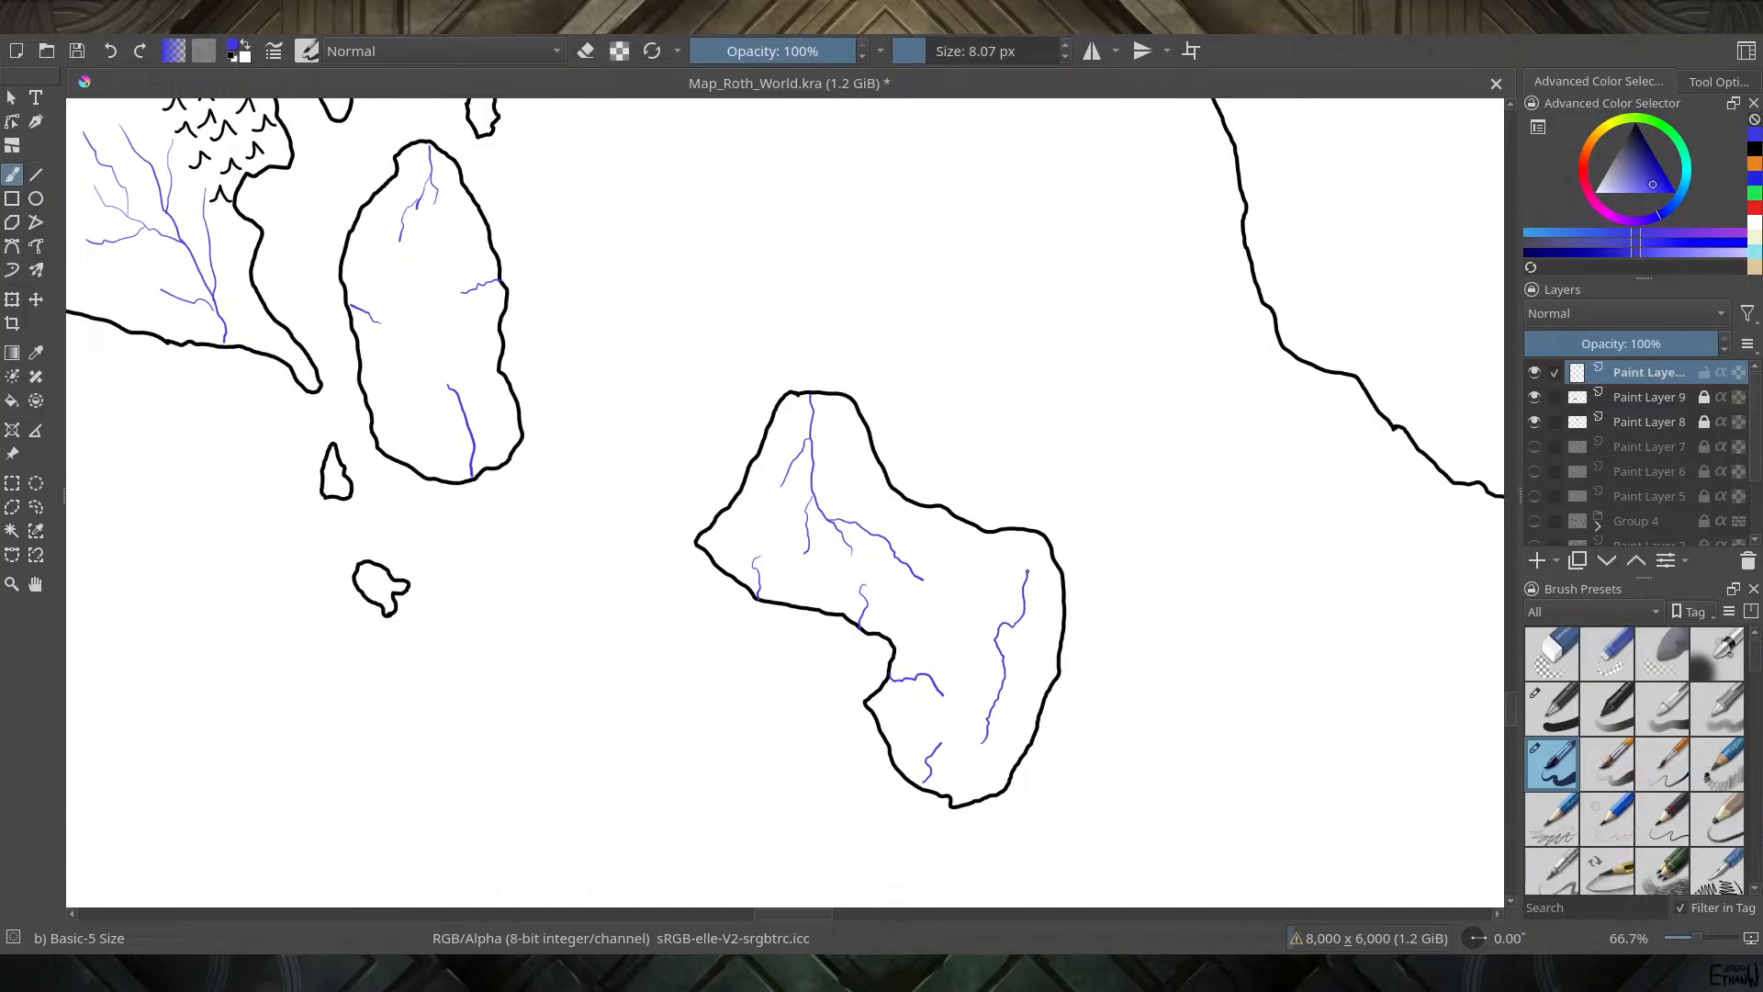
mouse_move(1027, 571)
left_mouse_down()
mouse_move(1042, 542)
mouse_move(945, 499)
mouse_move(811, 539)
mouse_move(796, 570)
left_mouse_up()
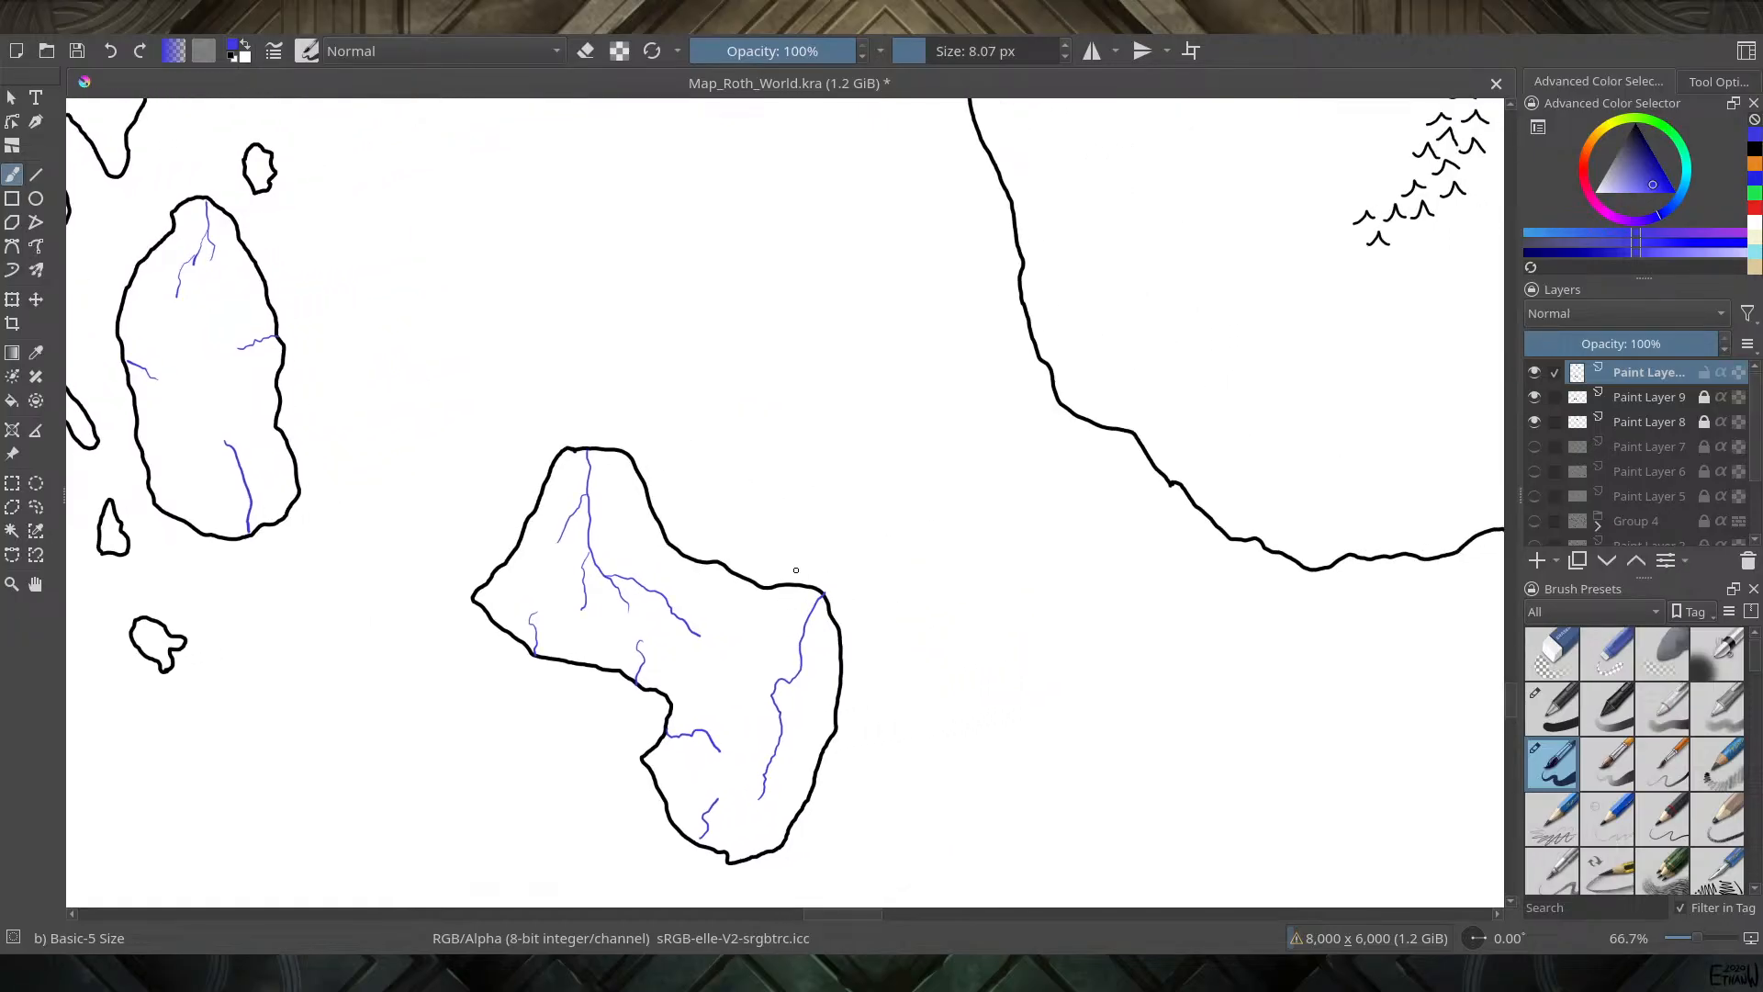
Draw a river on the eastern continent from the west coast bay to the southern end of the western mountain range
key("minus")
key("minus")
scroll(625, 909, "right", 3)
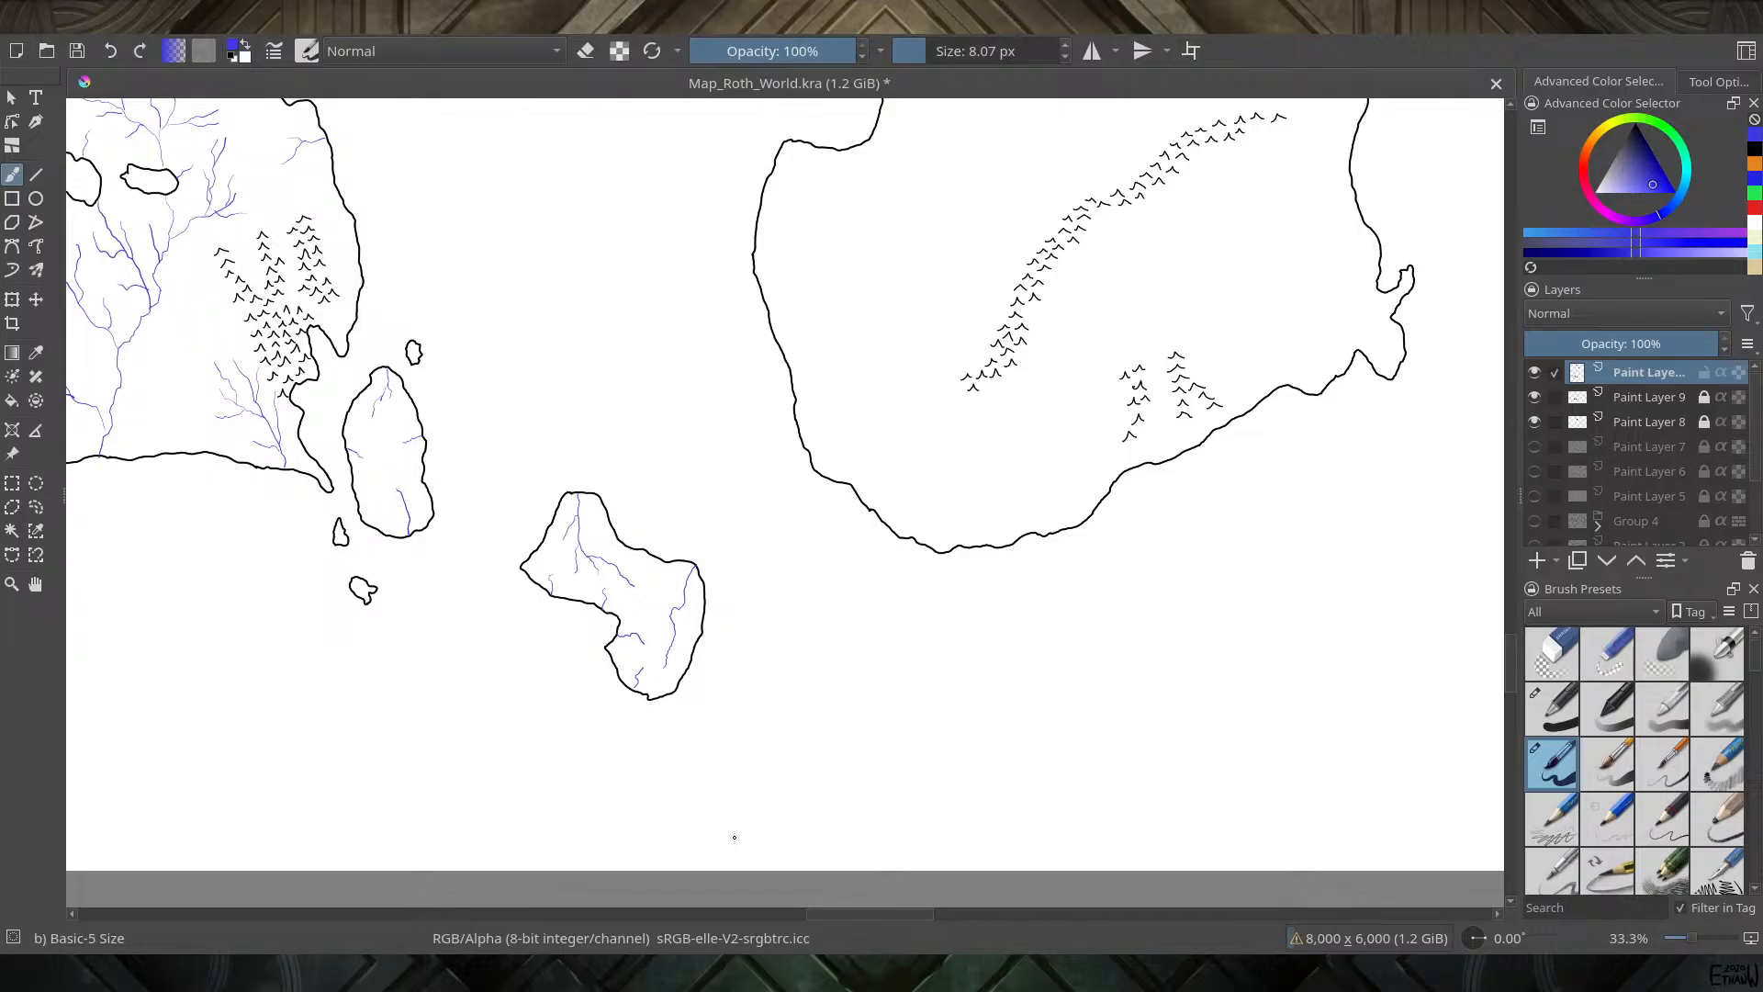
left_click_drag(881, 367, 621, 599)
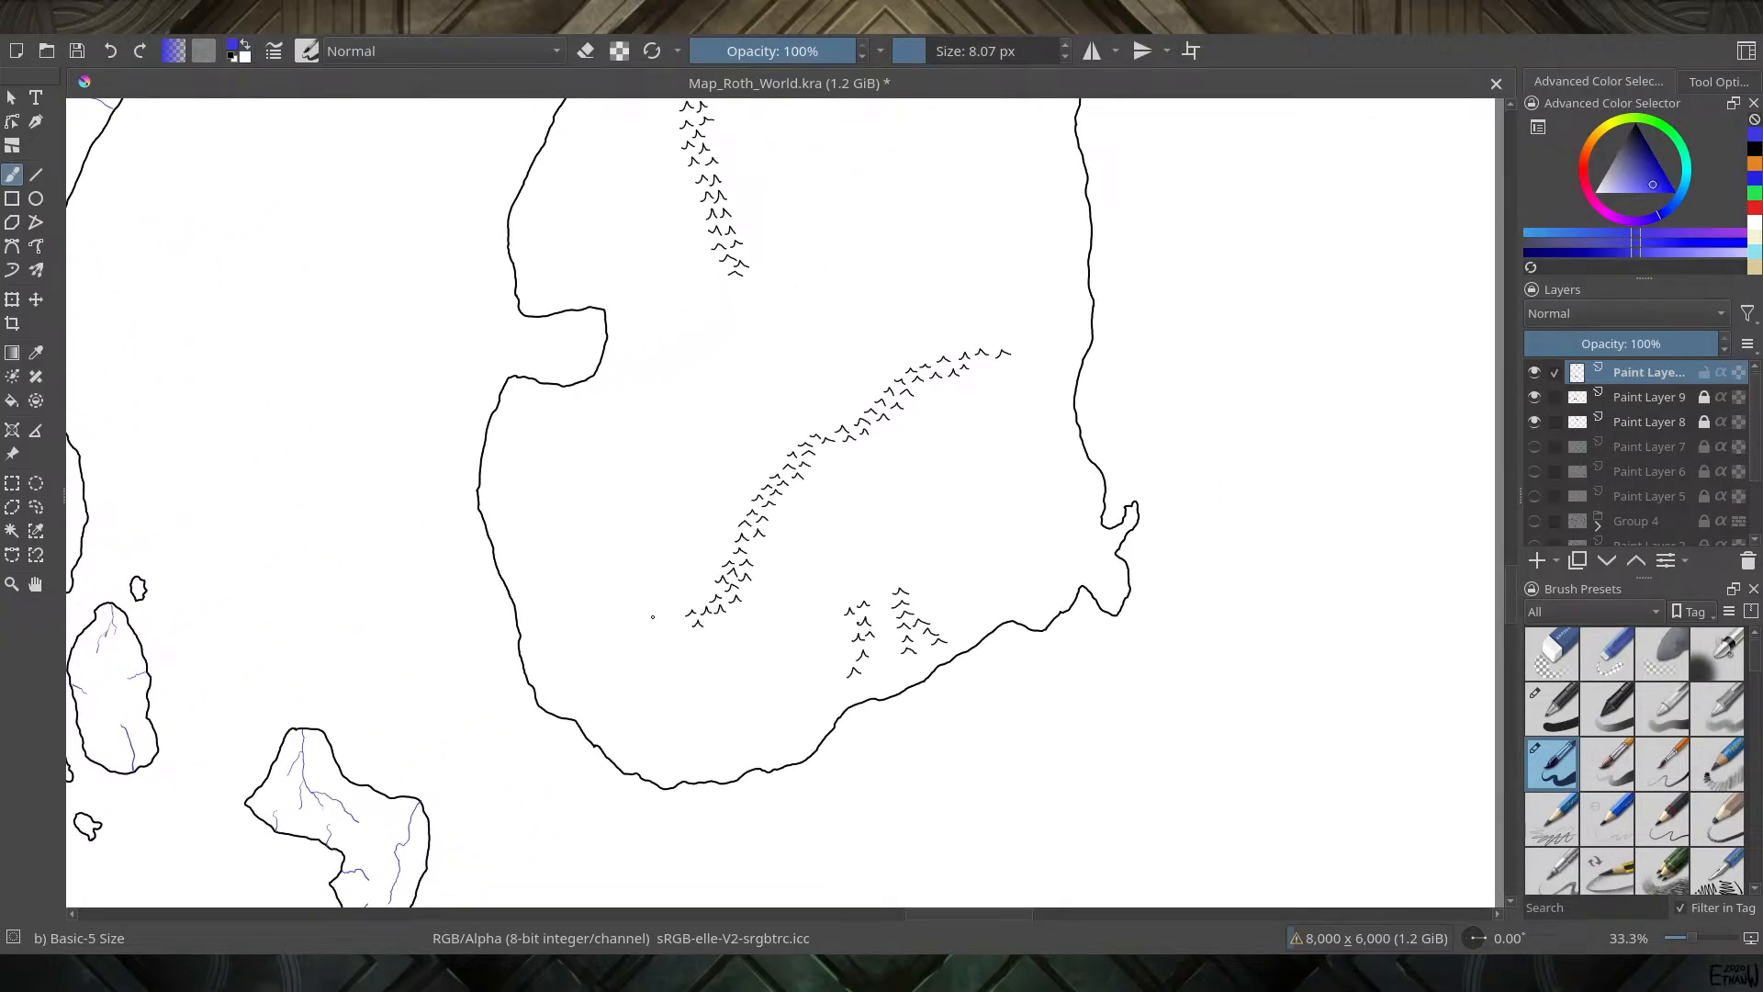
scroll(652, 616, "up", 1)
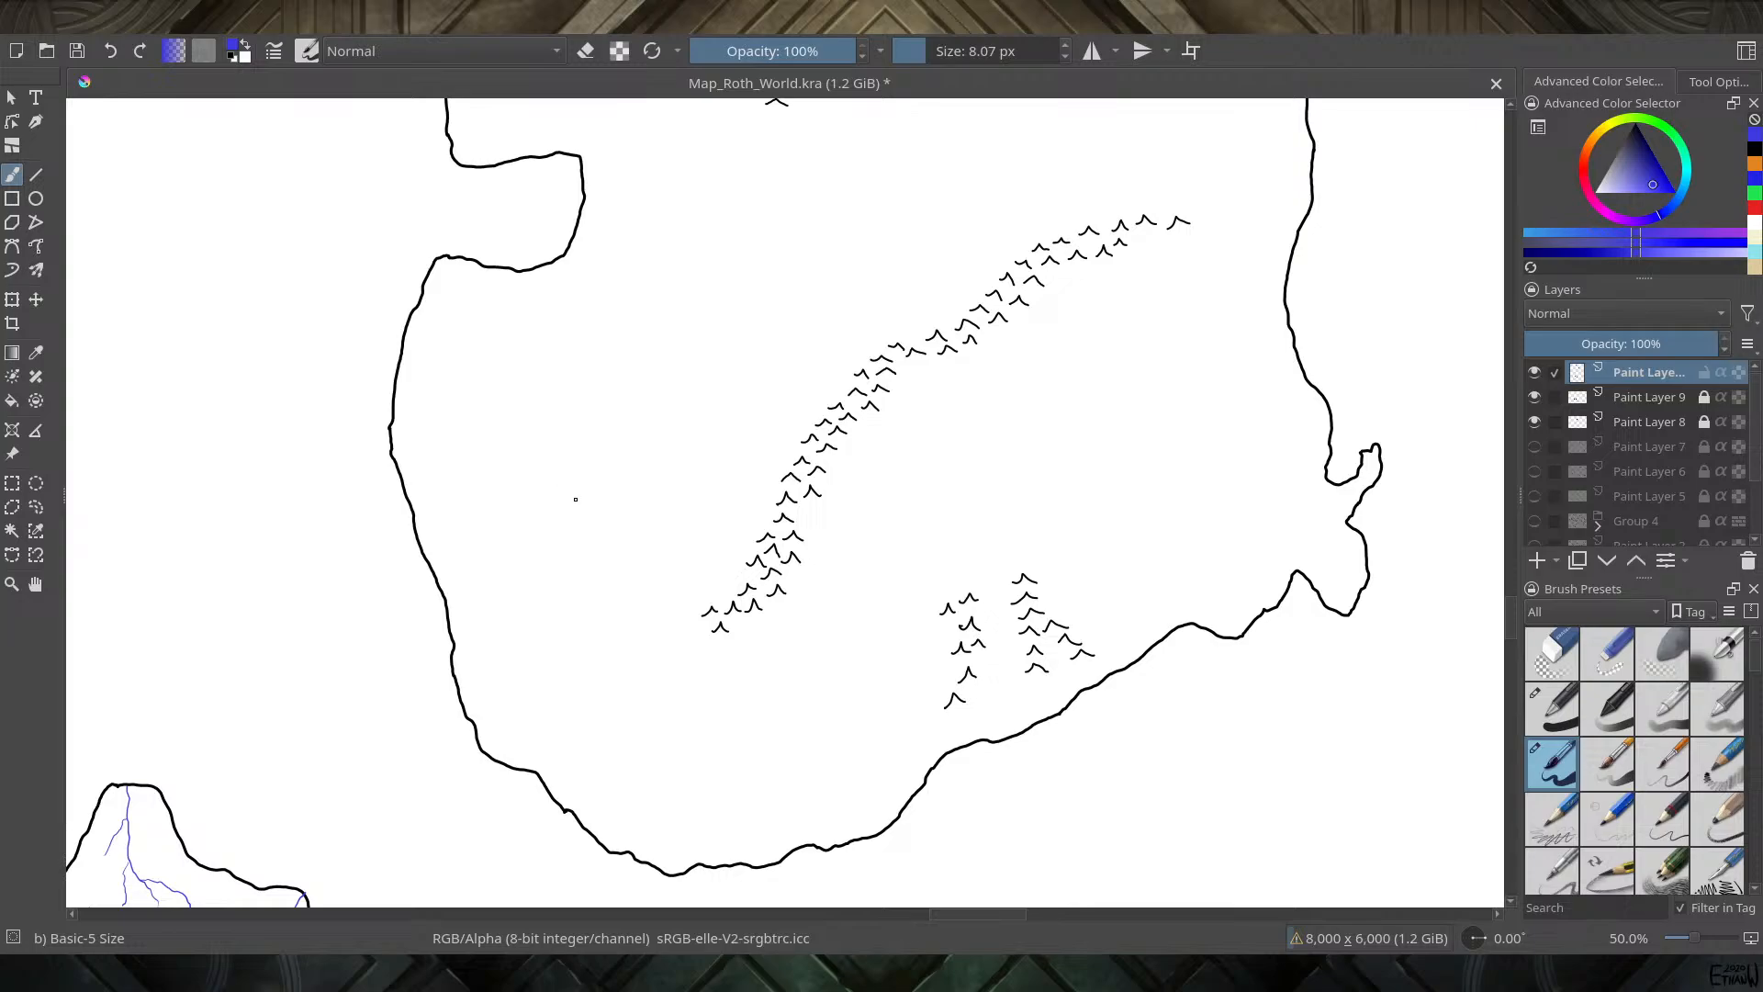
key("minus")
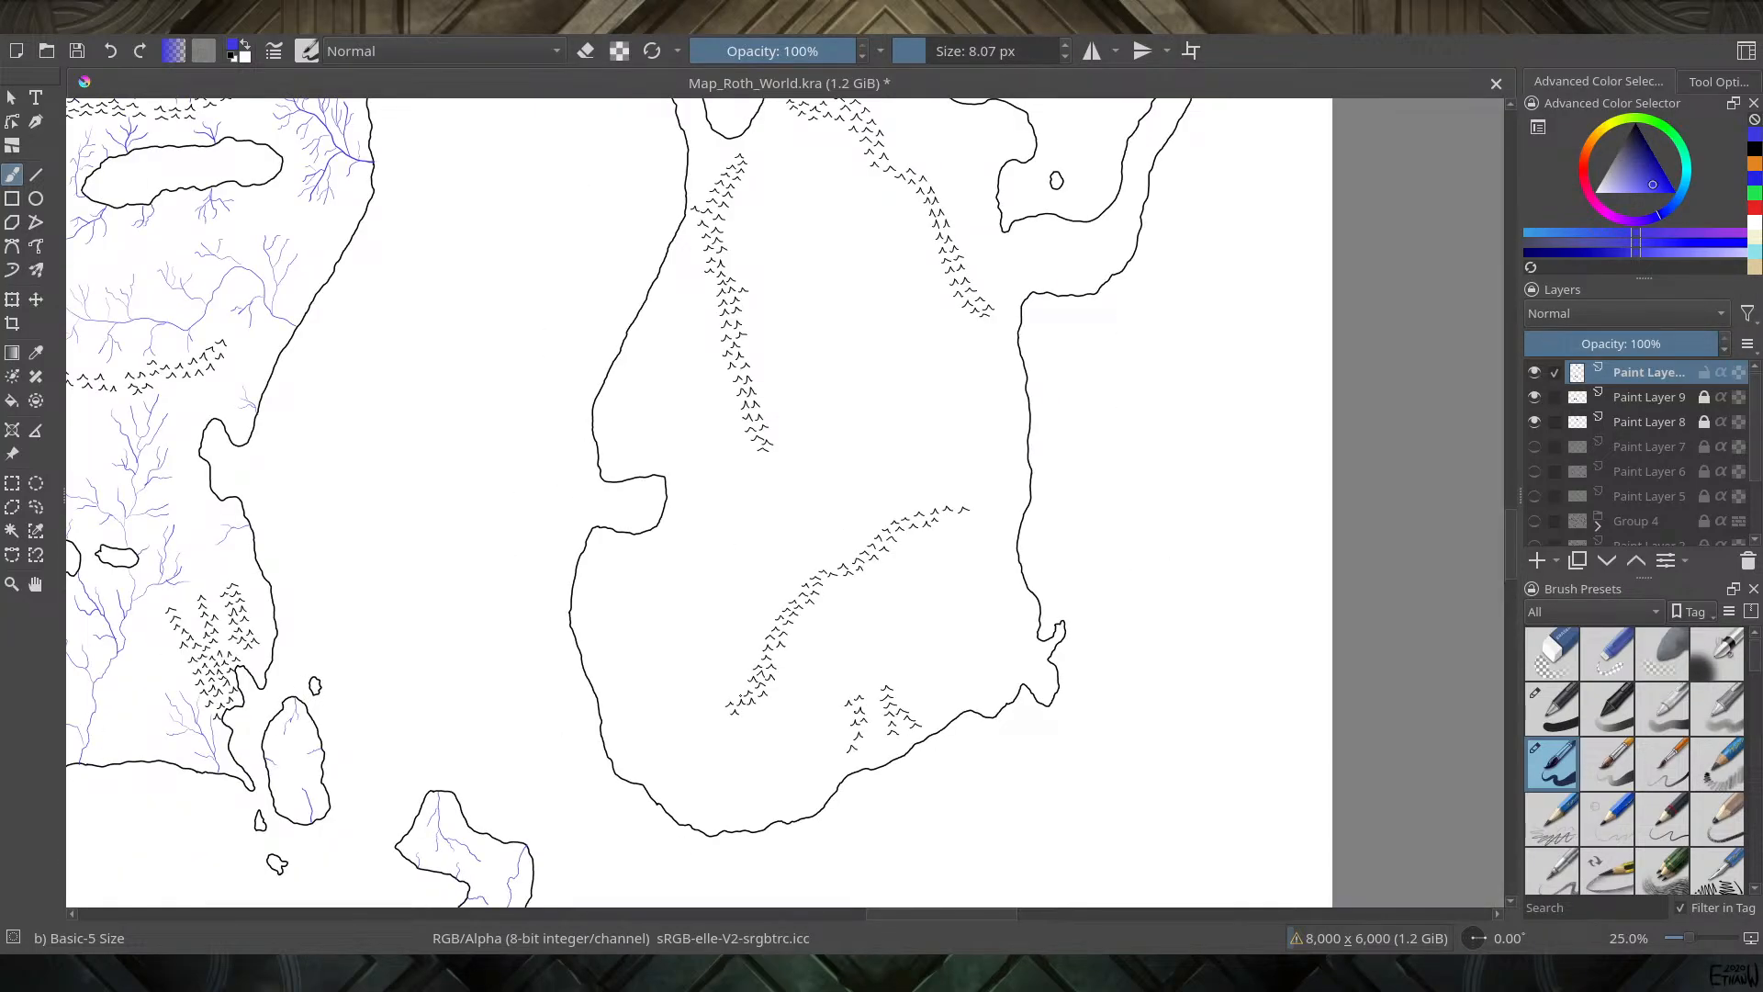
left_click_drag(761, 481, 815, 692)
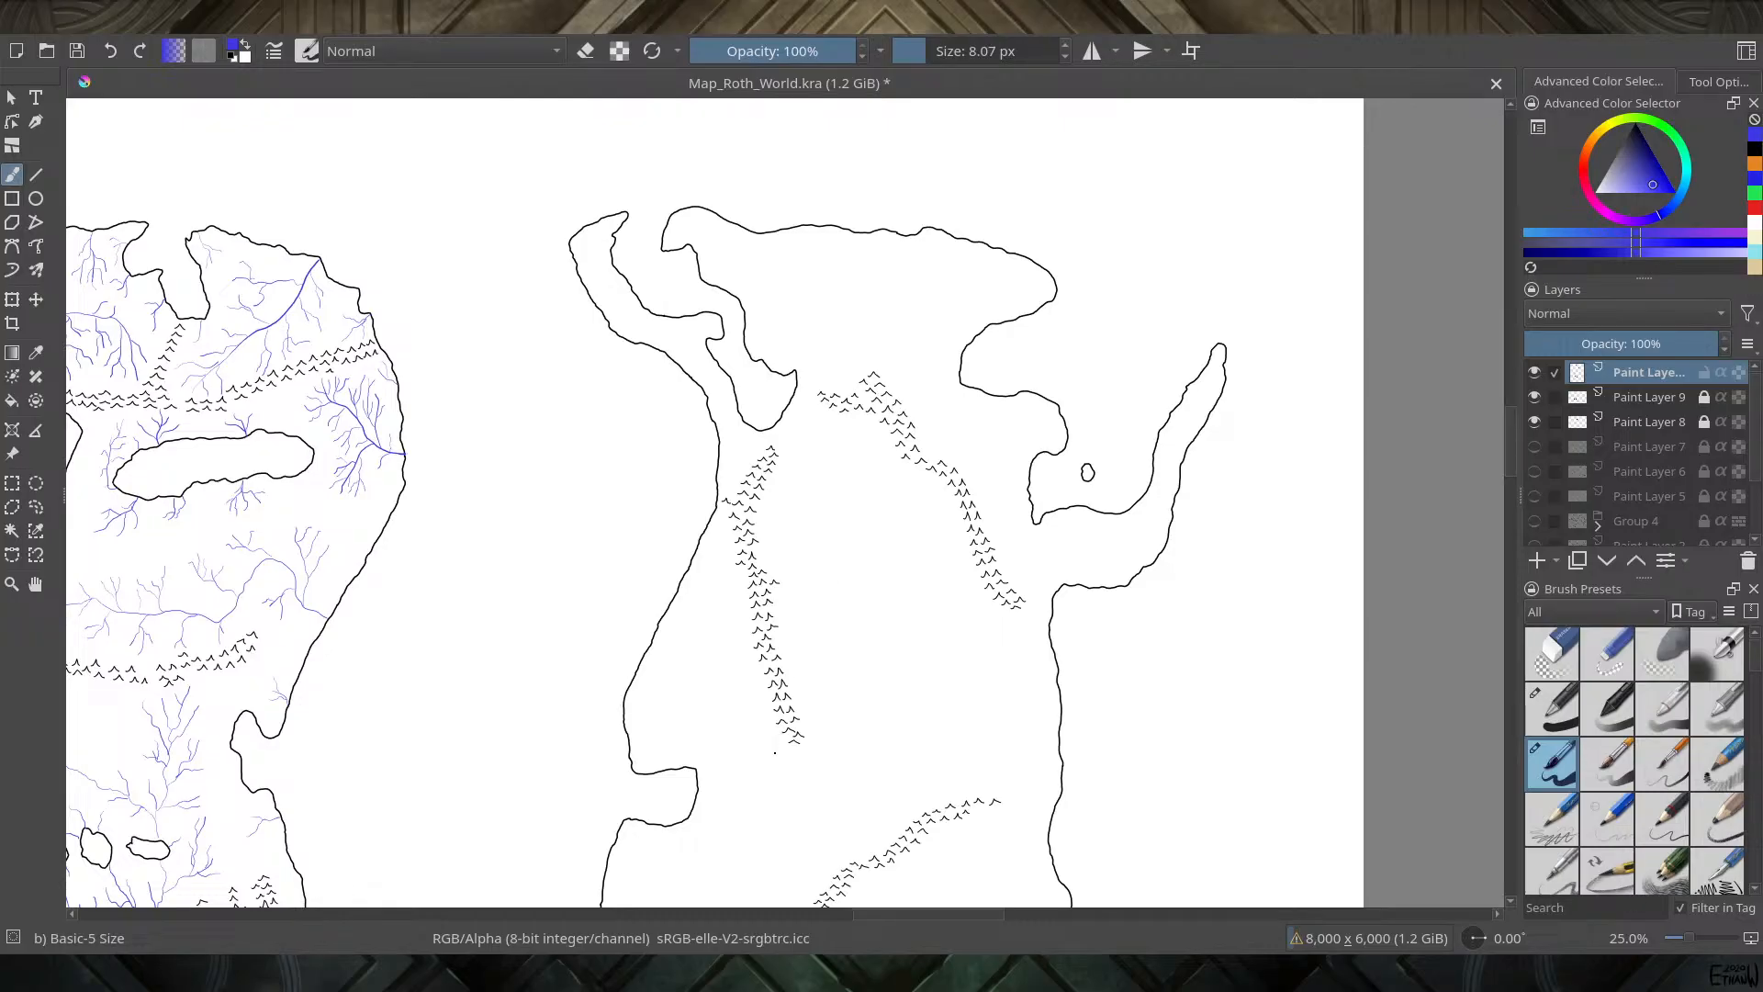
left_click_drag(750, 781, 736, 786)
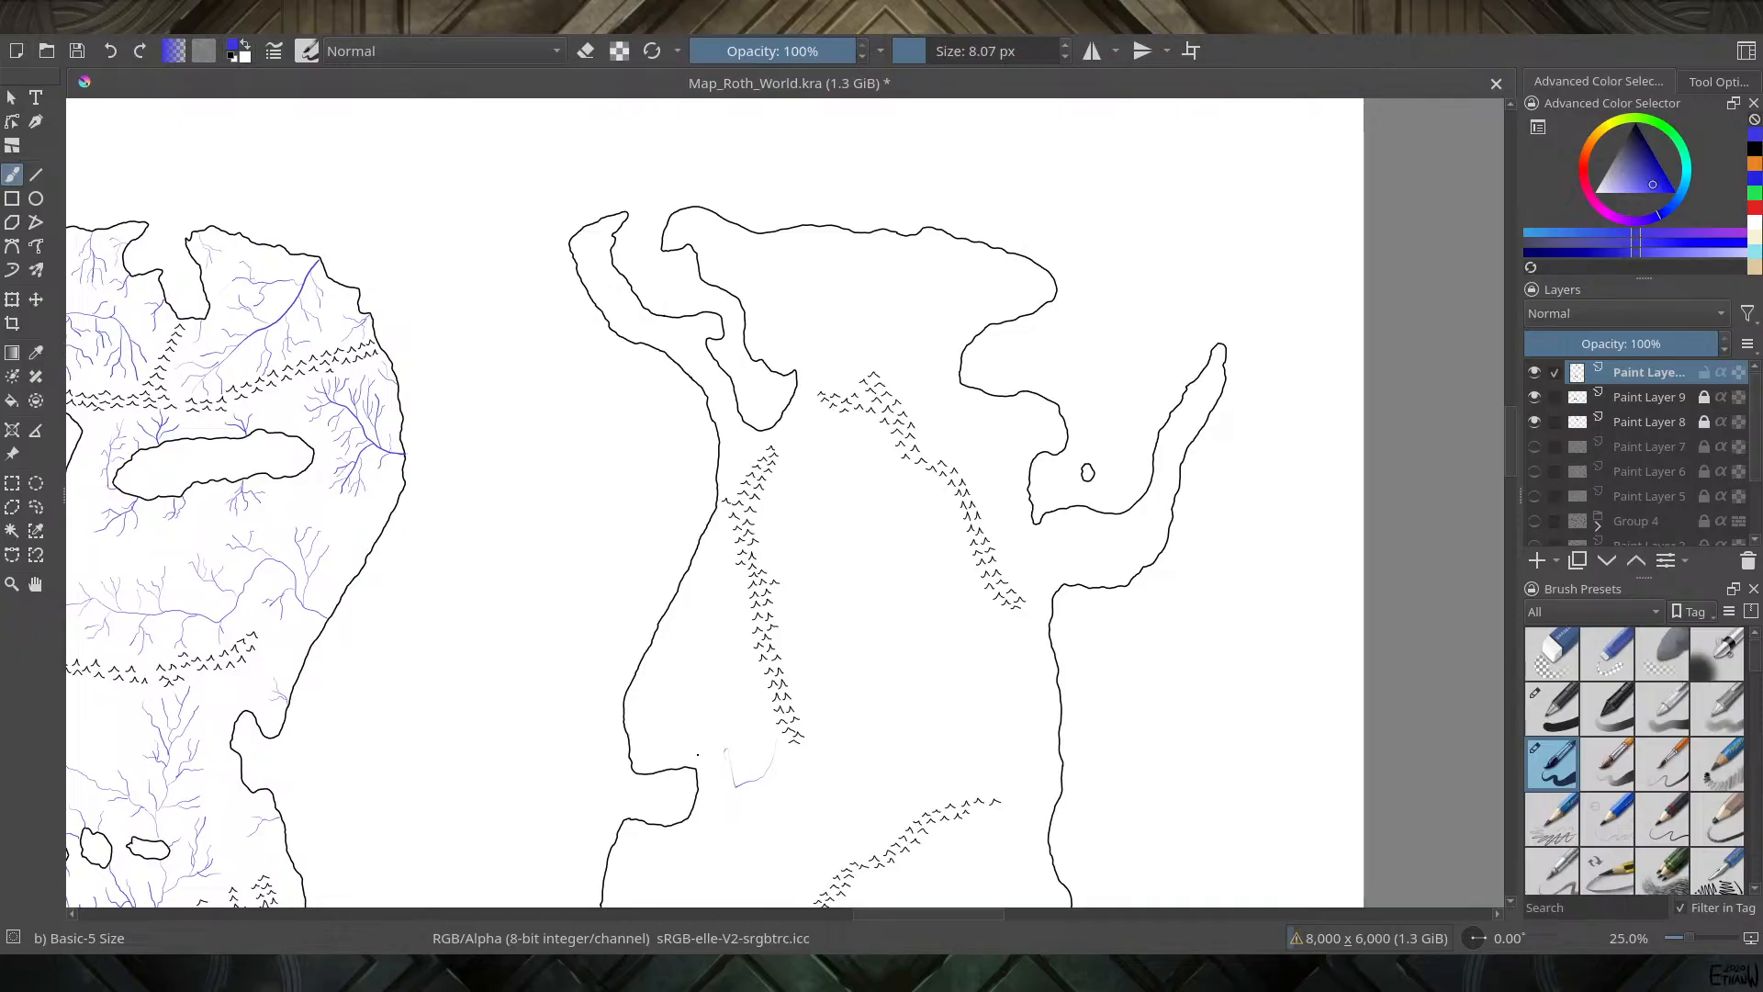
key("ctrl+z")
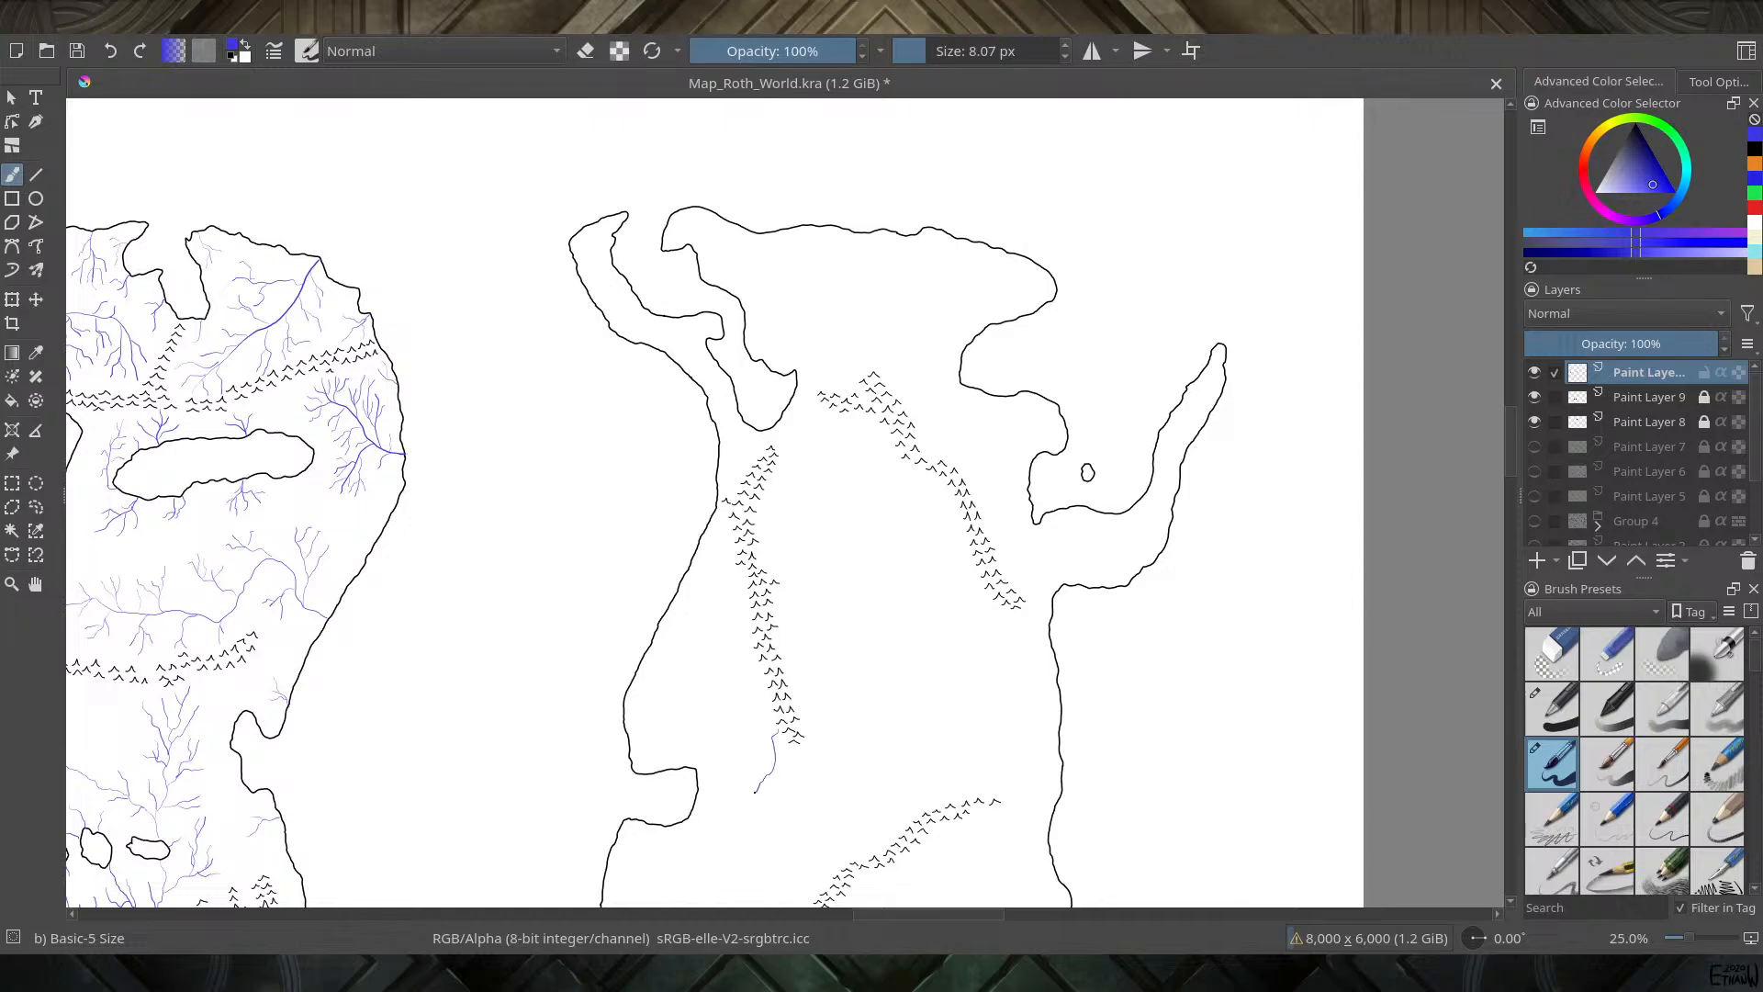
left_click_drag(720, 806, 702, 801)
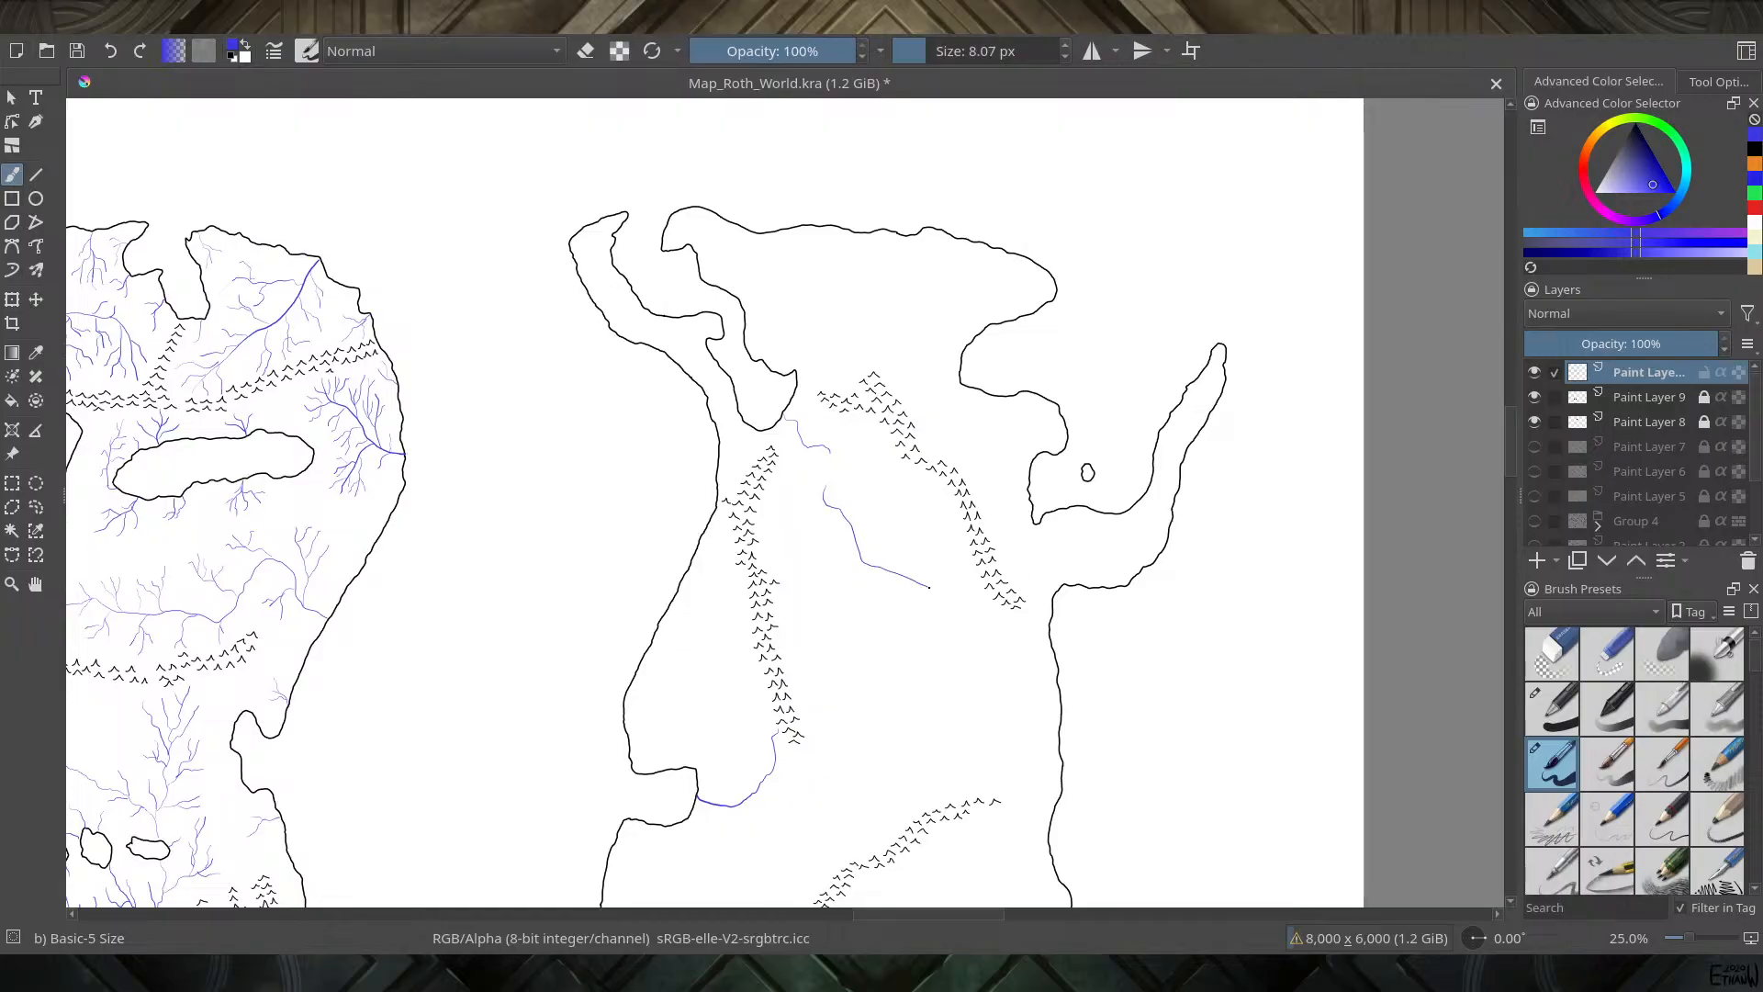
Draw a long main river between the eastern continent's mountain ranges out to its east coast, with tributaries on both sides
left_click_drag(951, 608, 938, 636)
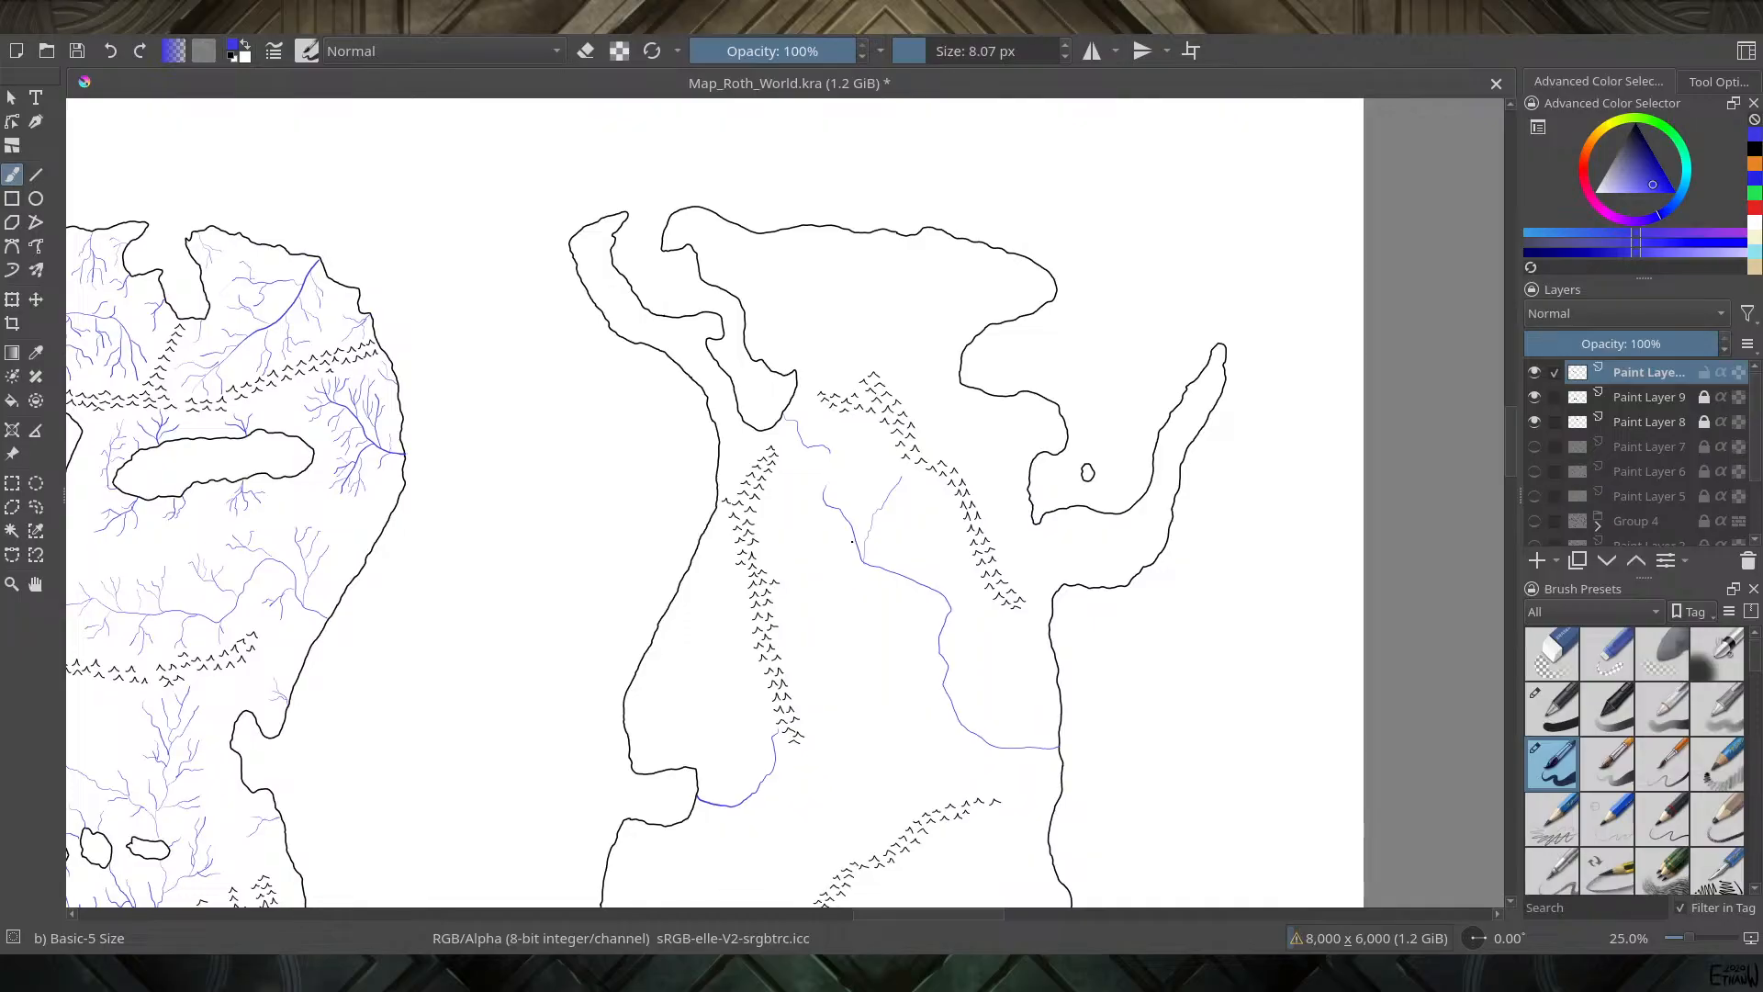
left_click_drag(815, 550, 781, 551)
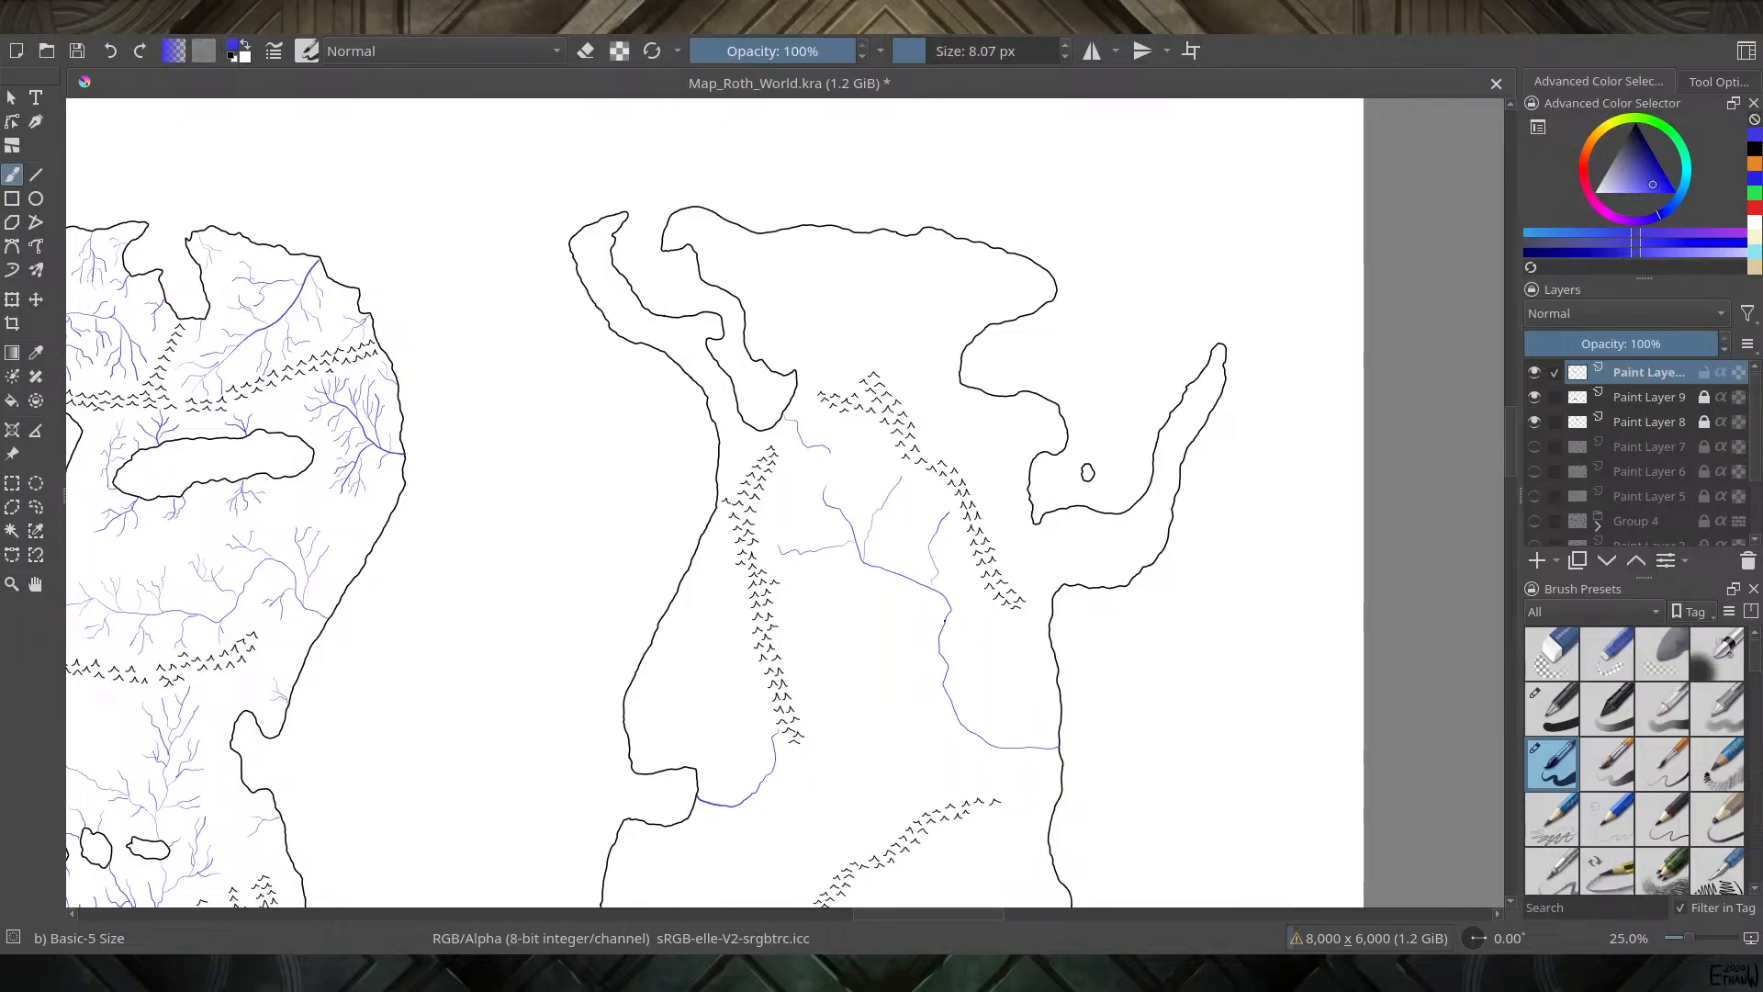
left_click_drag(917, 625, 848, 647)
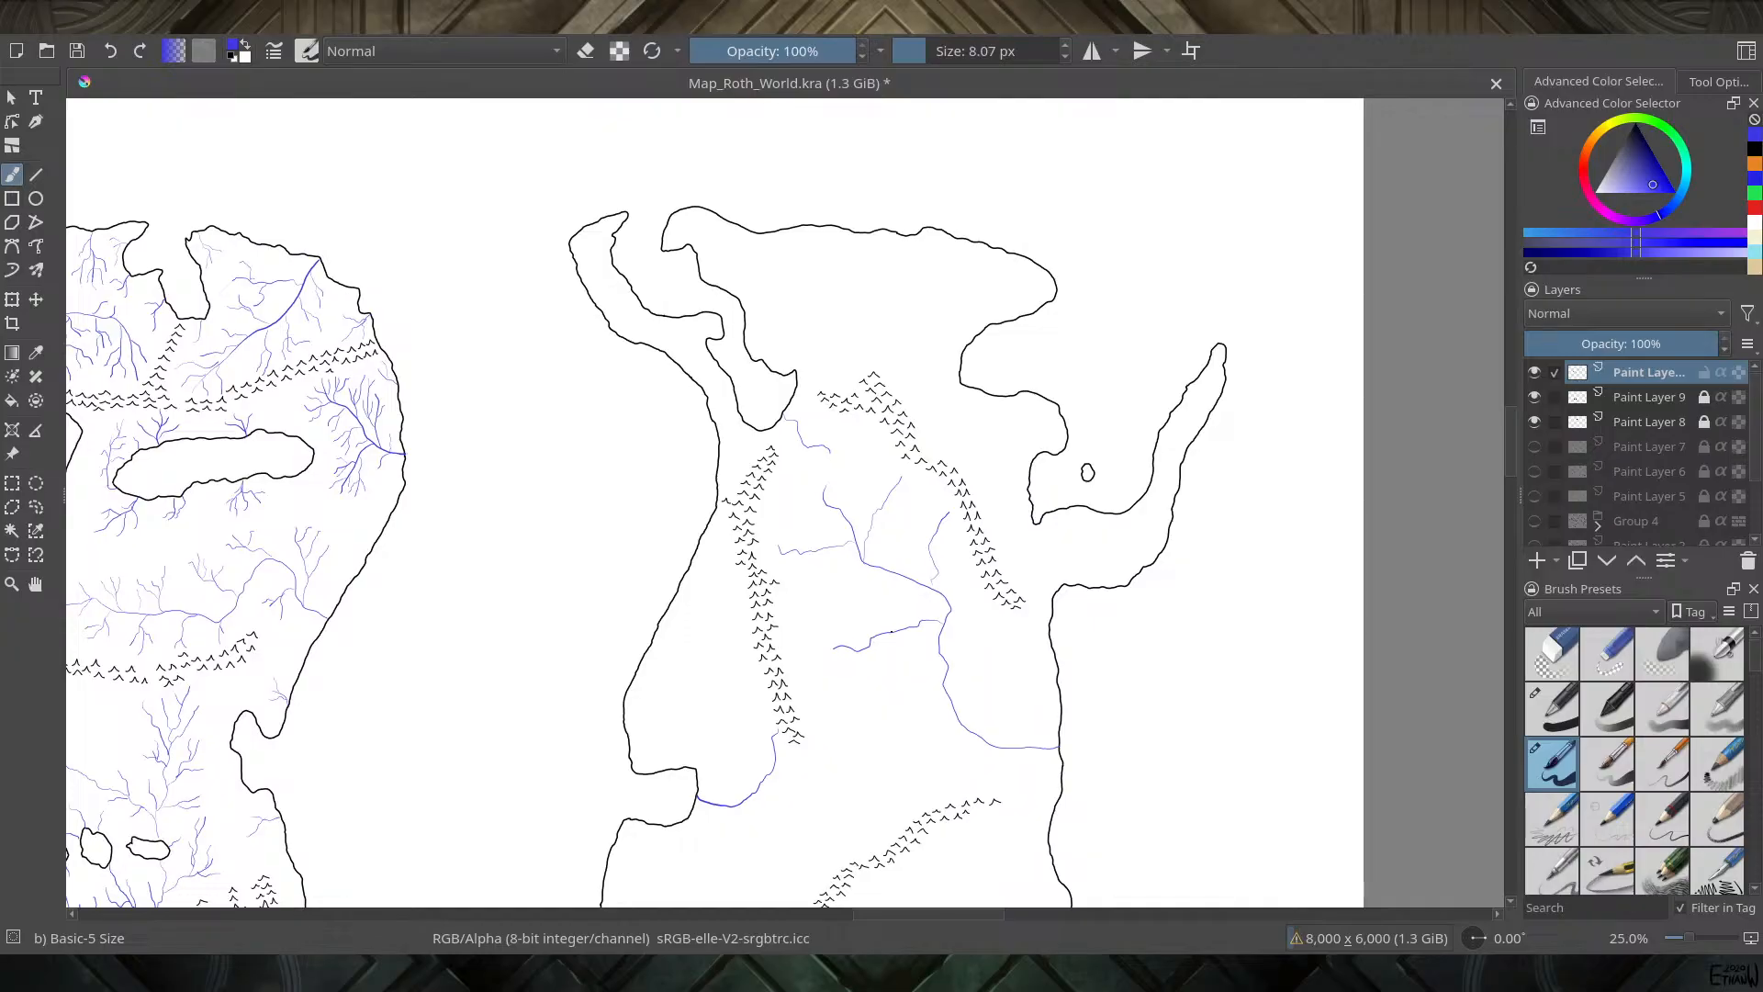
left_click_drag(883, 628, 814, 607)
left_click_drag(939, 706, 922, 714)
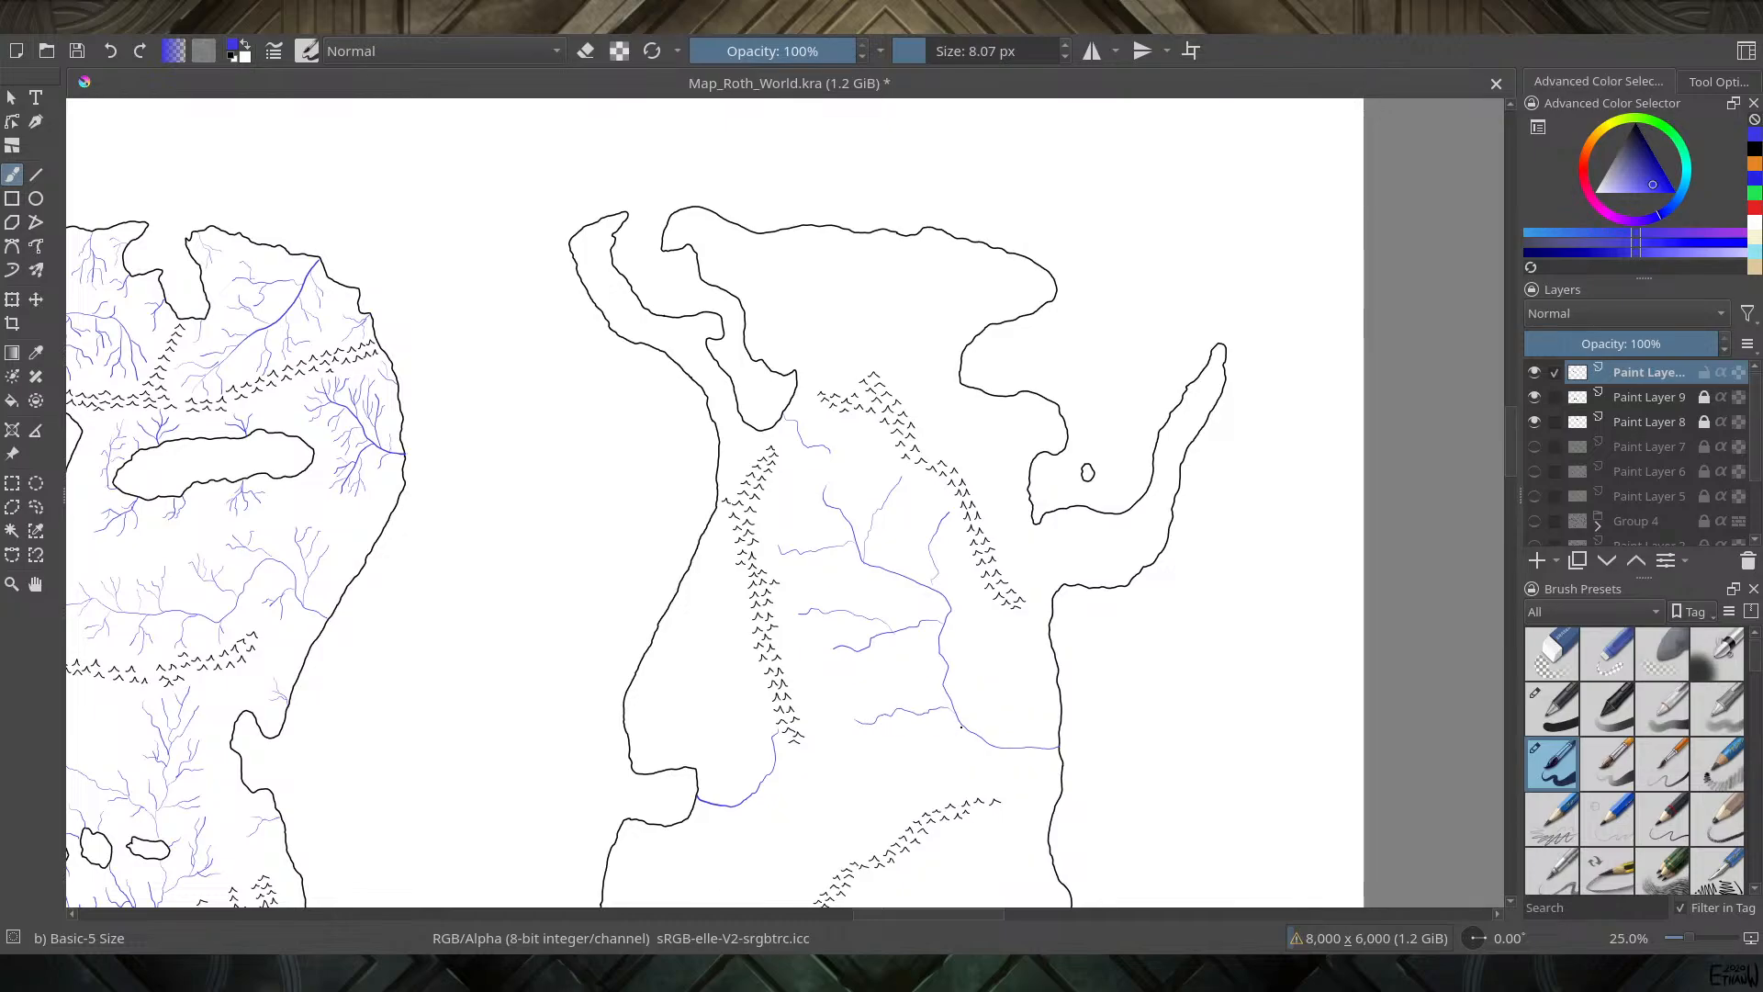
left_click_drag(957, 732, 923, 787)
left_click_drag(1030, 751, 1016, 770)
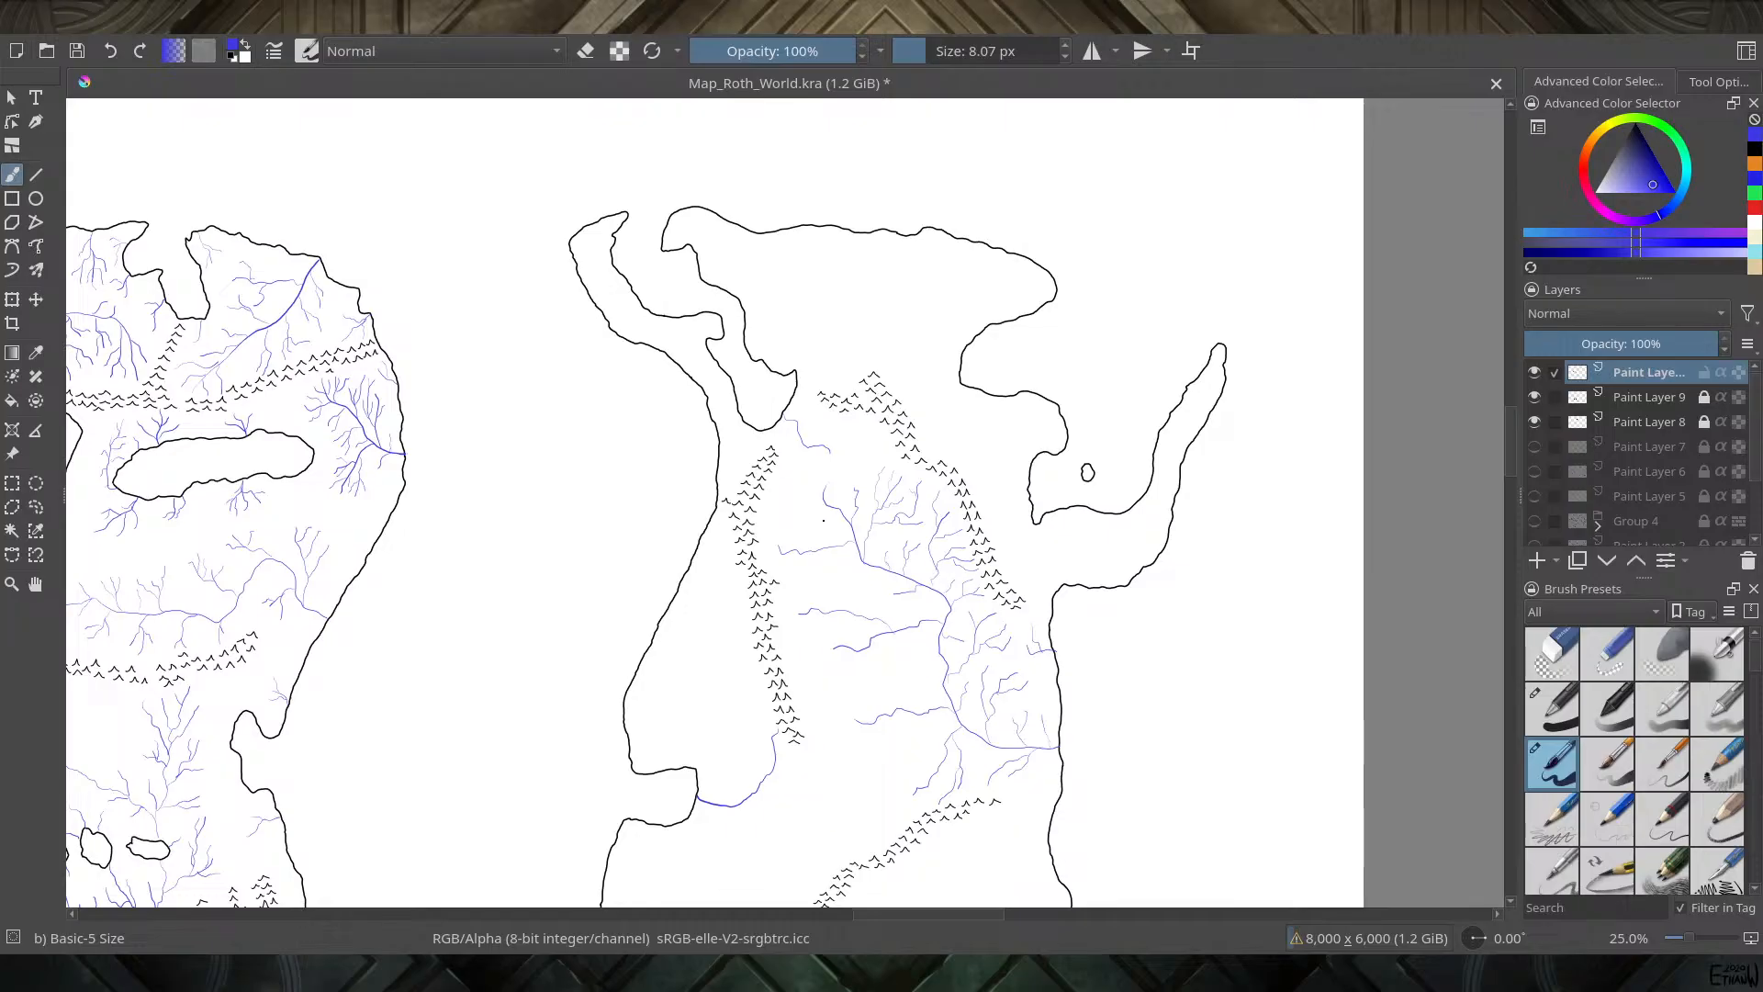
Add smaller branches to the main river's western tributaries, filling the area beside the western mountain range
left_click_drag(824, 521, 679, 459)
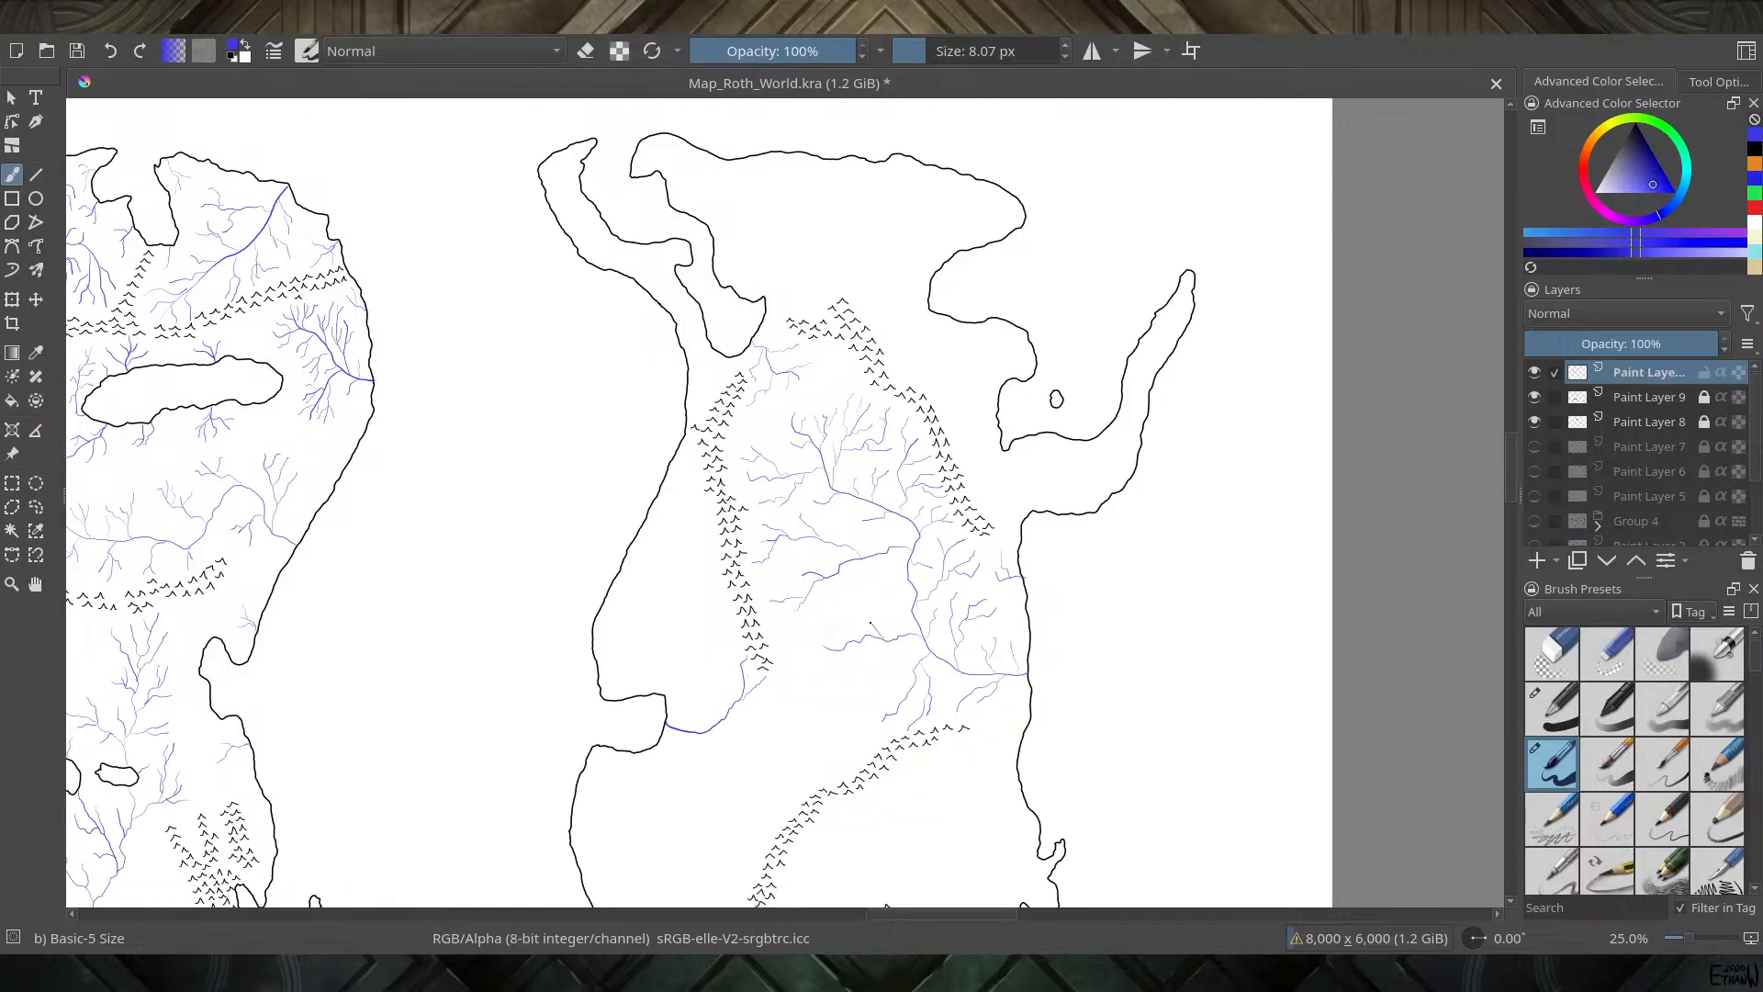
left_click_drag(843, 620, 839, 620)
scroll(931, 630, "up", 3)
scroll(1127, 622, "down", 1)
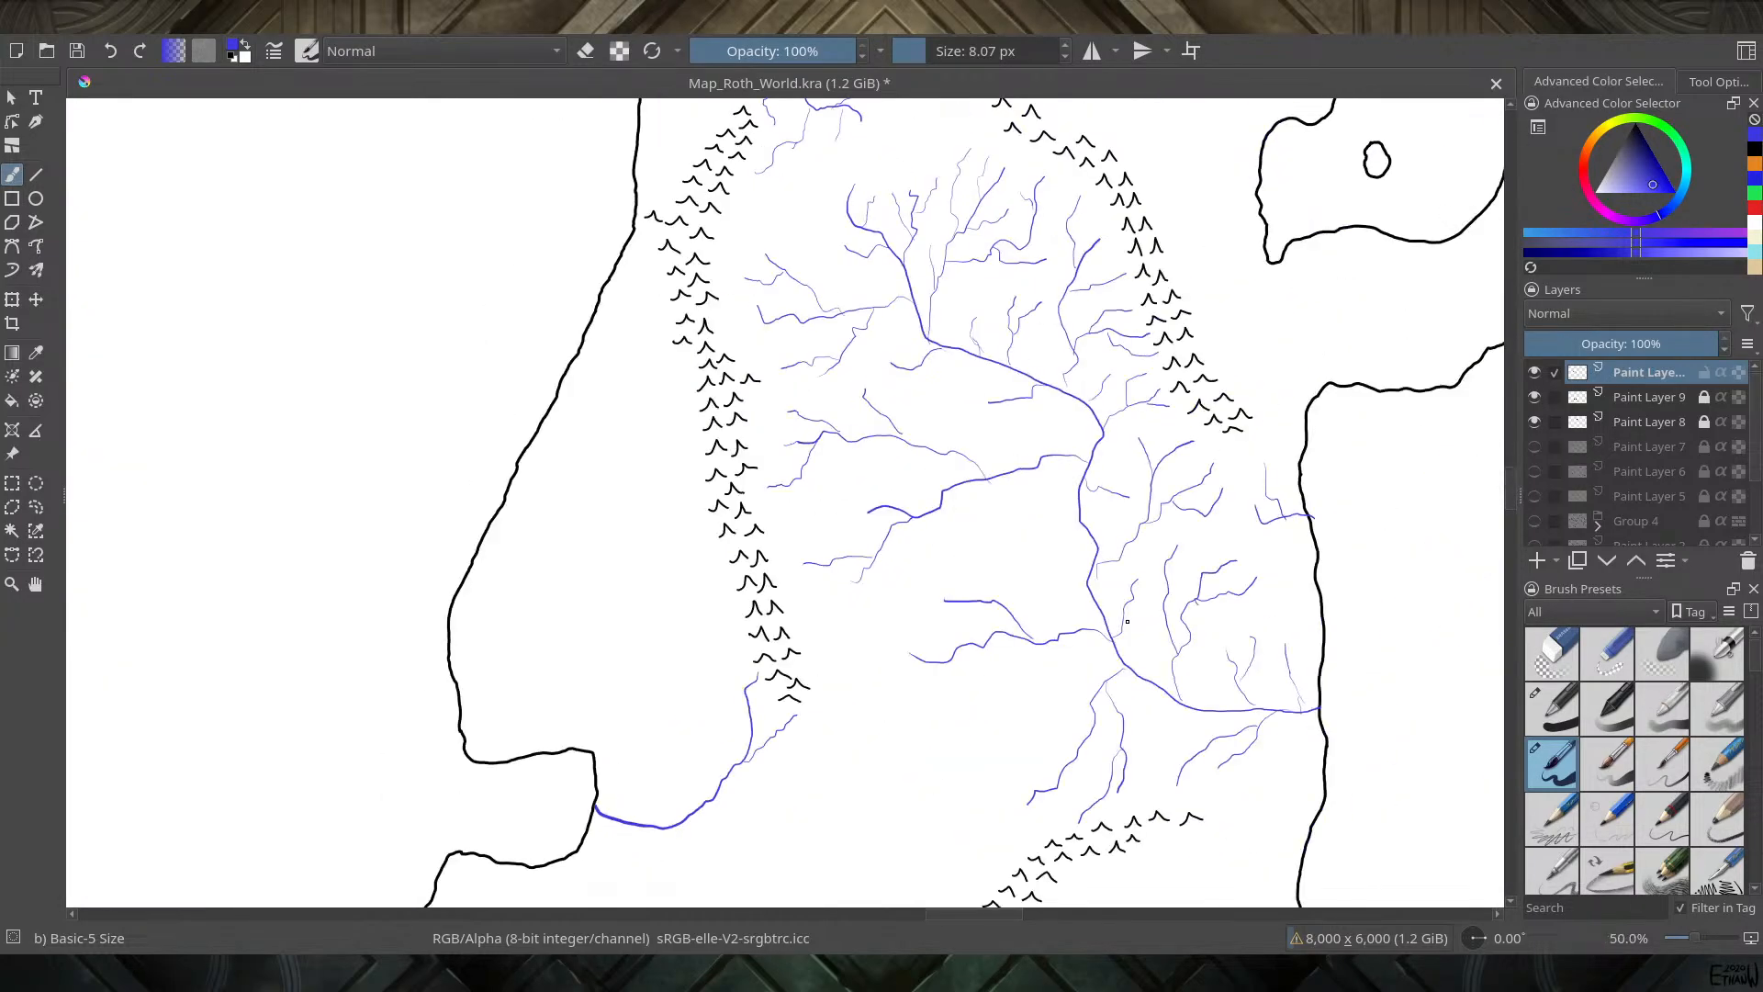
scroll(1127, 622, "up", 1)
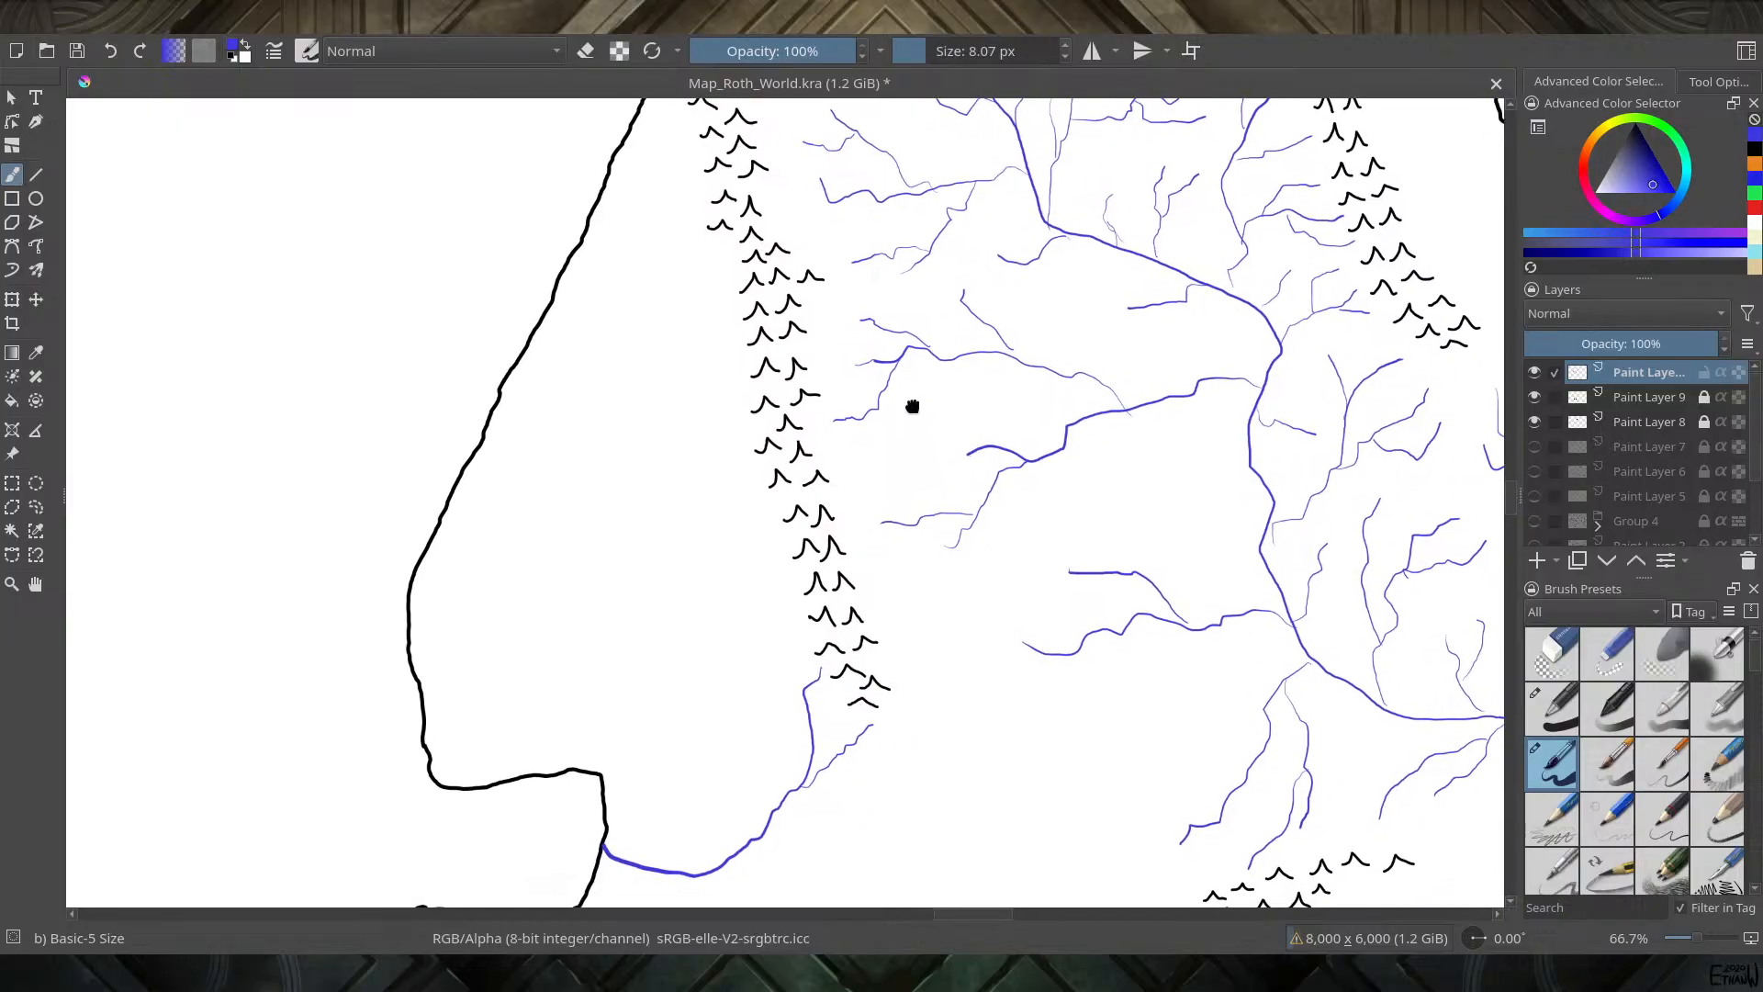
left_click_drag(913, 401, 661, 417)
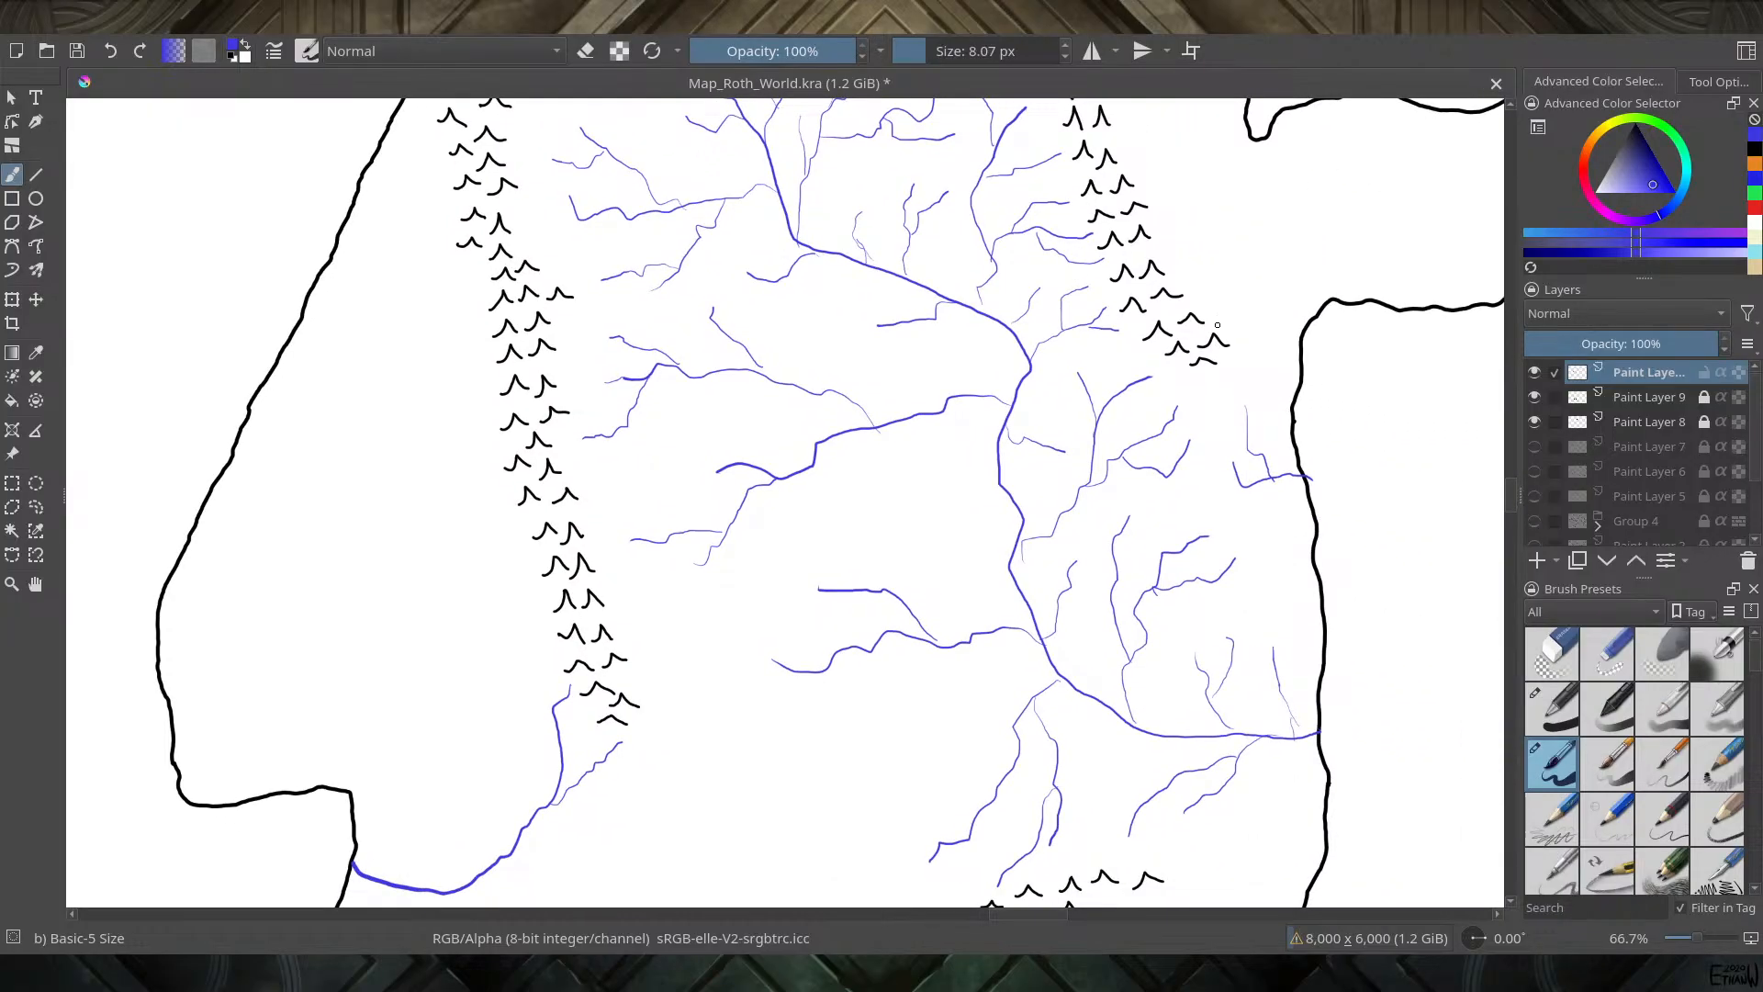
key("e")
key("e")
left_click_drag(865, 678, 812, 731)
left_click_drag(978, 487, 926, 481)
left_click_drag(903, 439, 852, 484)
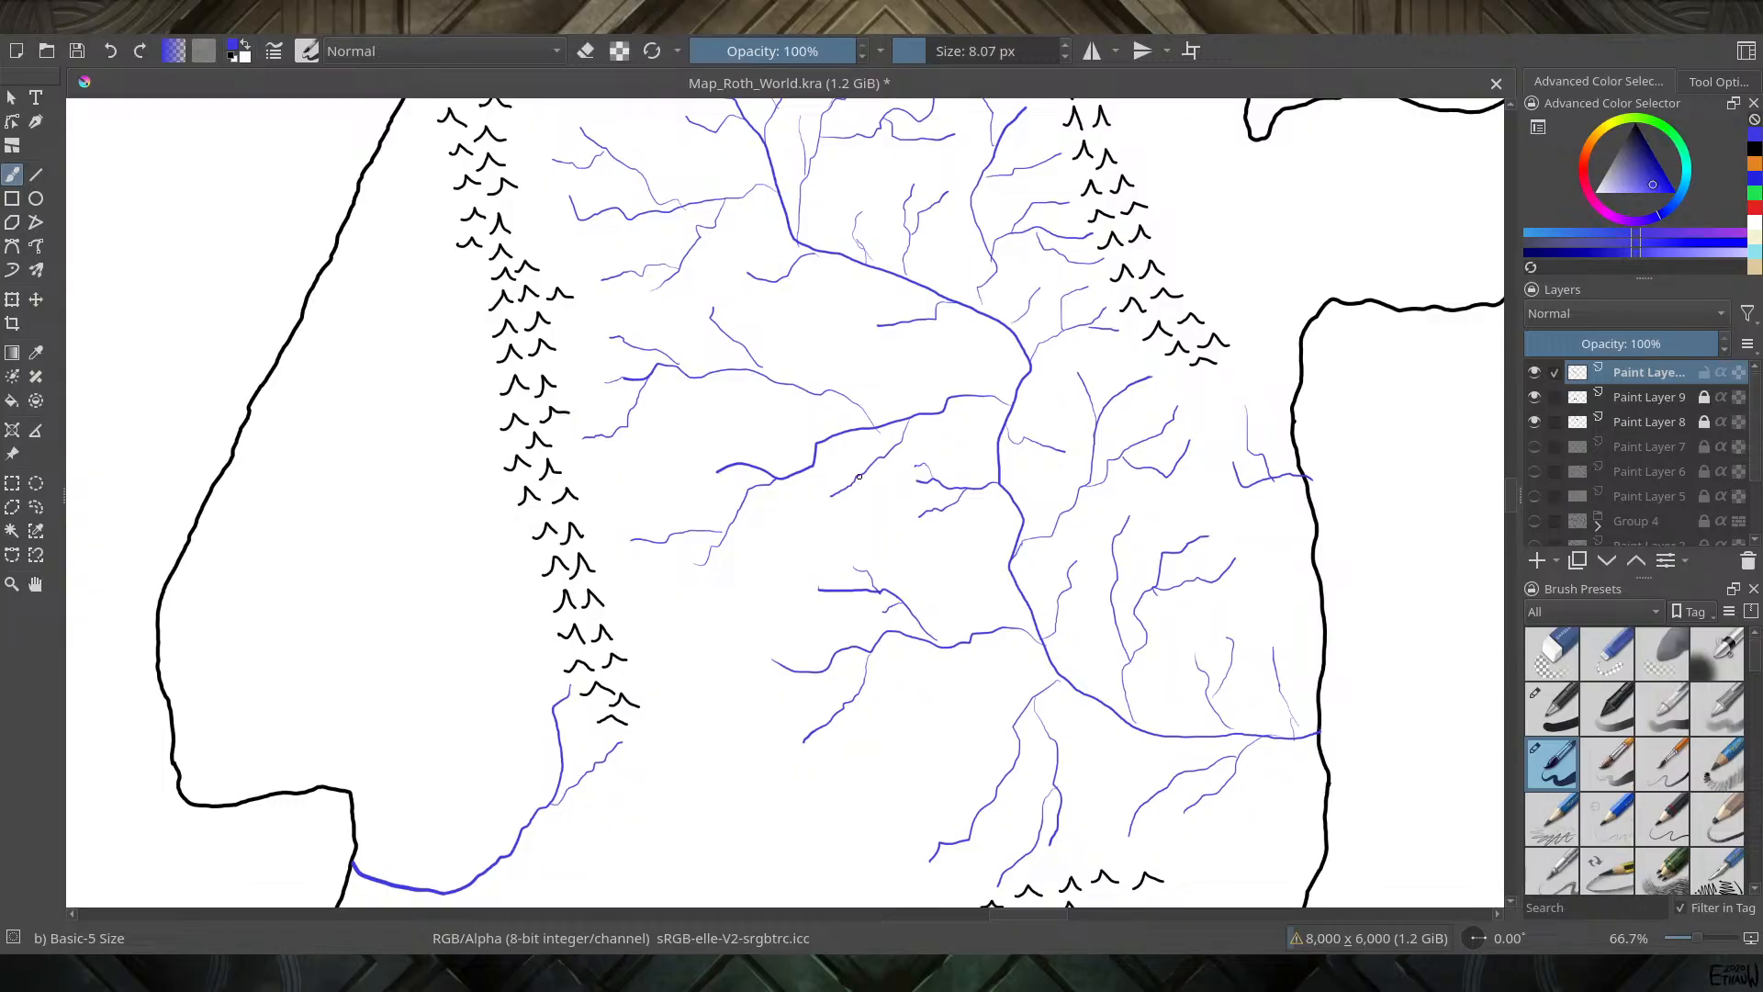
left_click_drag(853, 508, 840, 532)
left_click_drag(780, 524, 771, 553)
Add thin branches to the west bay river around the mountain tip and eastward across the plain
left_click_drag(558, 764, 532, 713)
left_click_drag(602, 786, 643, 778)
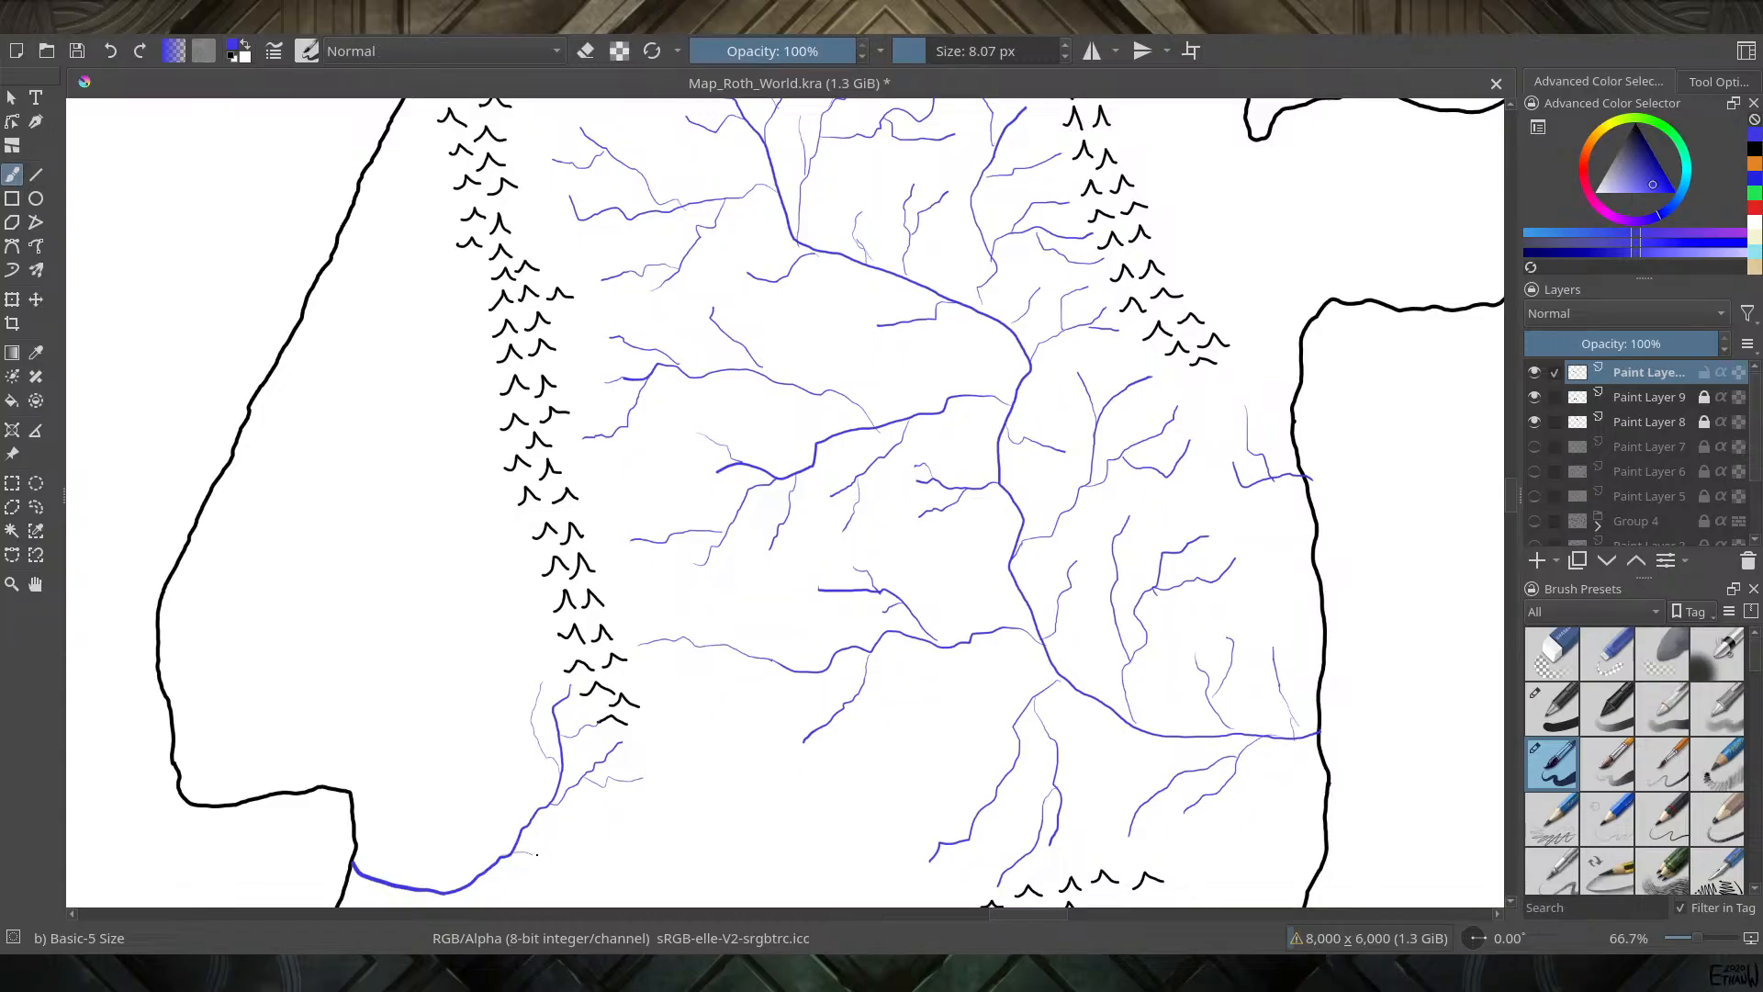
left_click_drag(537, 855, 648, 837)
scroll(734, 762, "down", 5)
scroll(779, 661, "right", 2)
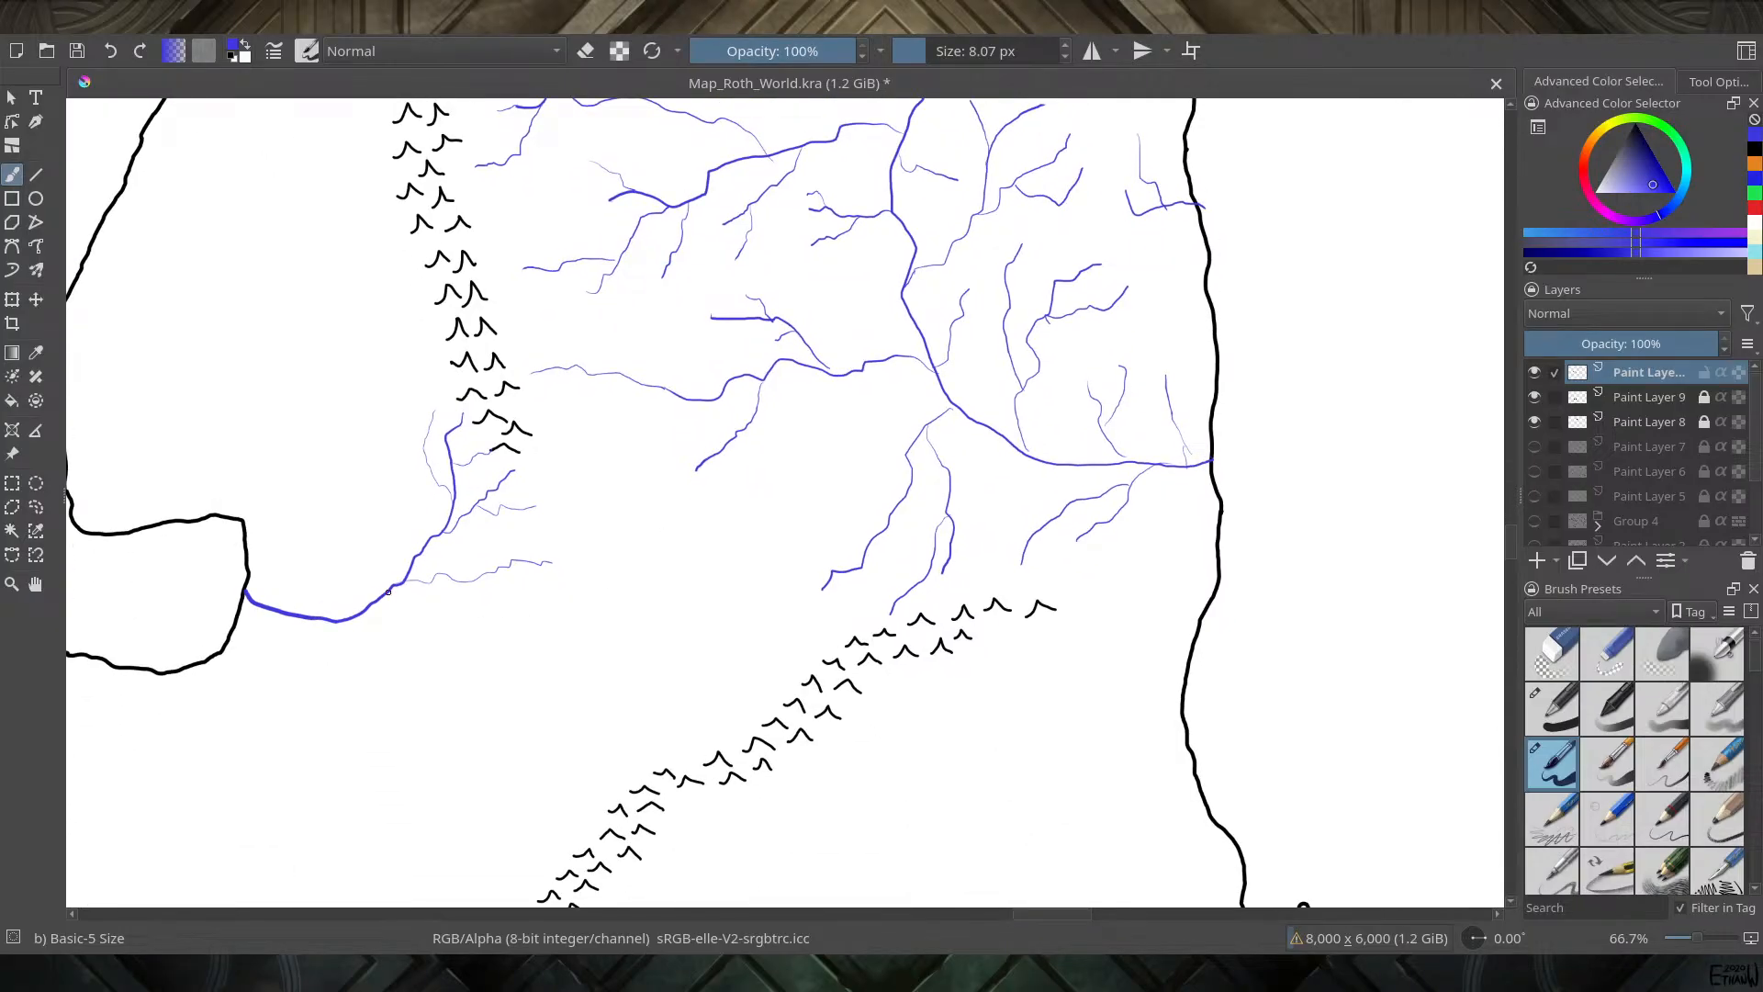
mouse_move(359, 615)
left_mouse_down()
mouse_move(525, 632)
mouse_move(589, 687)
left_mouse_up()
Draw a curved, forking tributary from the main river toward the diagonal mountain range, and branch the western tributary beside it
mouse_move(704, 657)
left_mouse_down()
mouse_move(725, 557)
mouse_move(782, 489)
left_mouse_up()
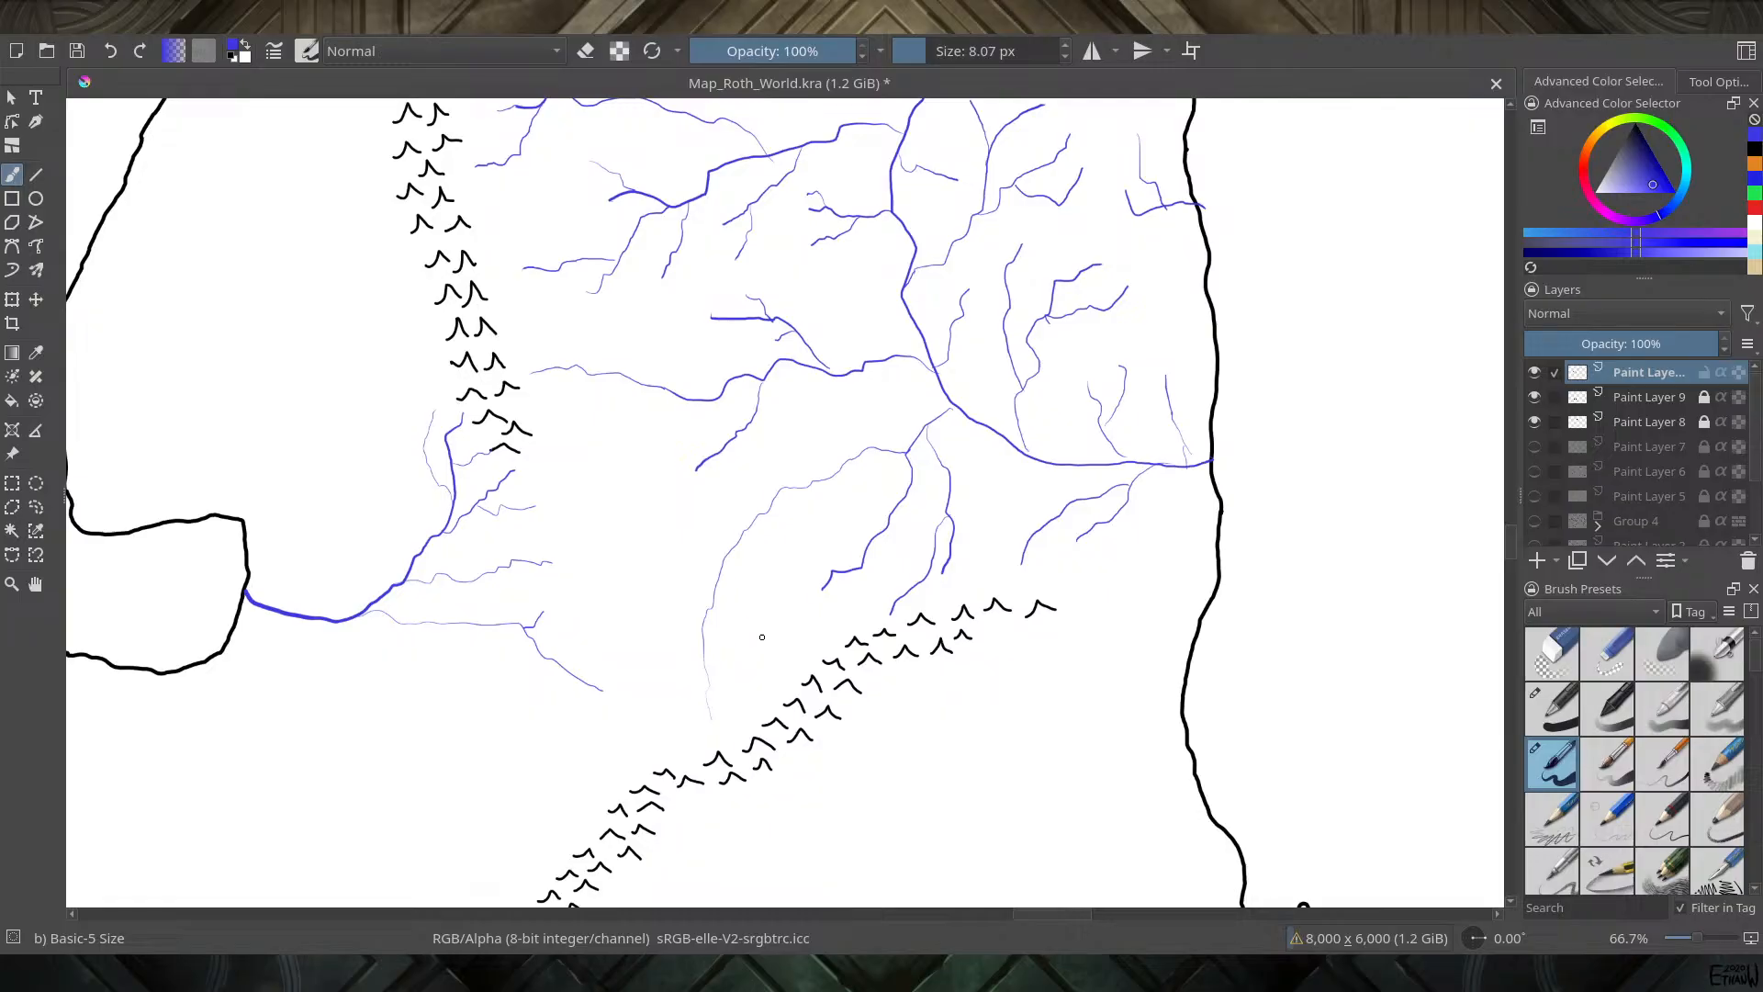
left_click_drag(747, 653, 724, 623)
left_click_drag(724, 456, 680, 536)
left_click_drag(698, 459, 617, 451)
left_click_drag(673, 456, 630, 491)
left_click_drag(586, 424, 563, 425)
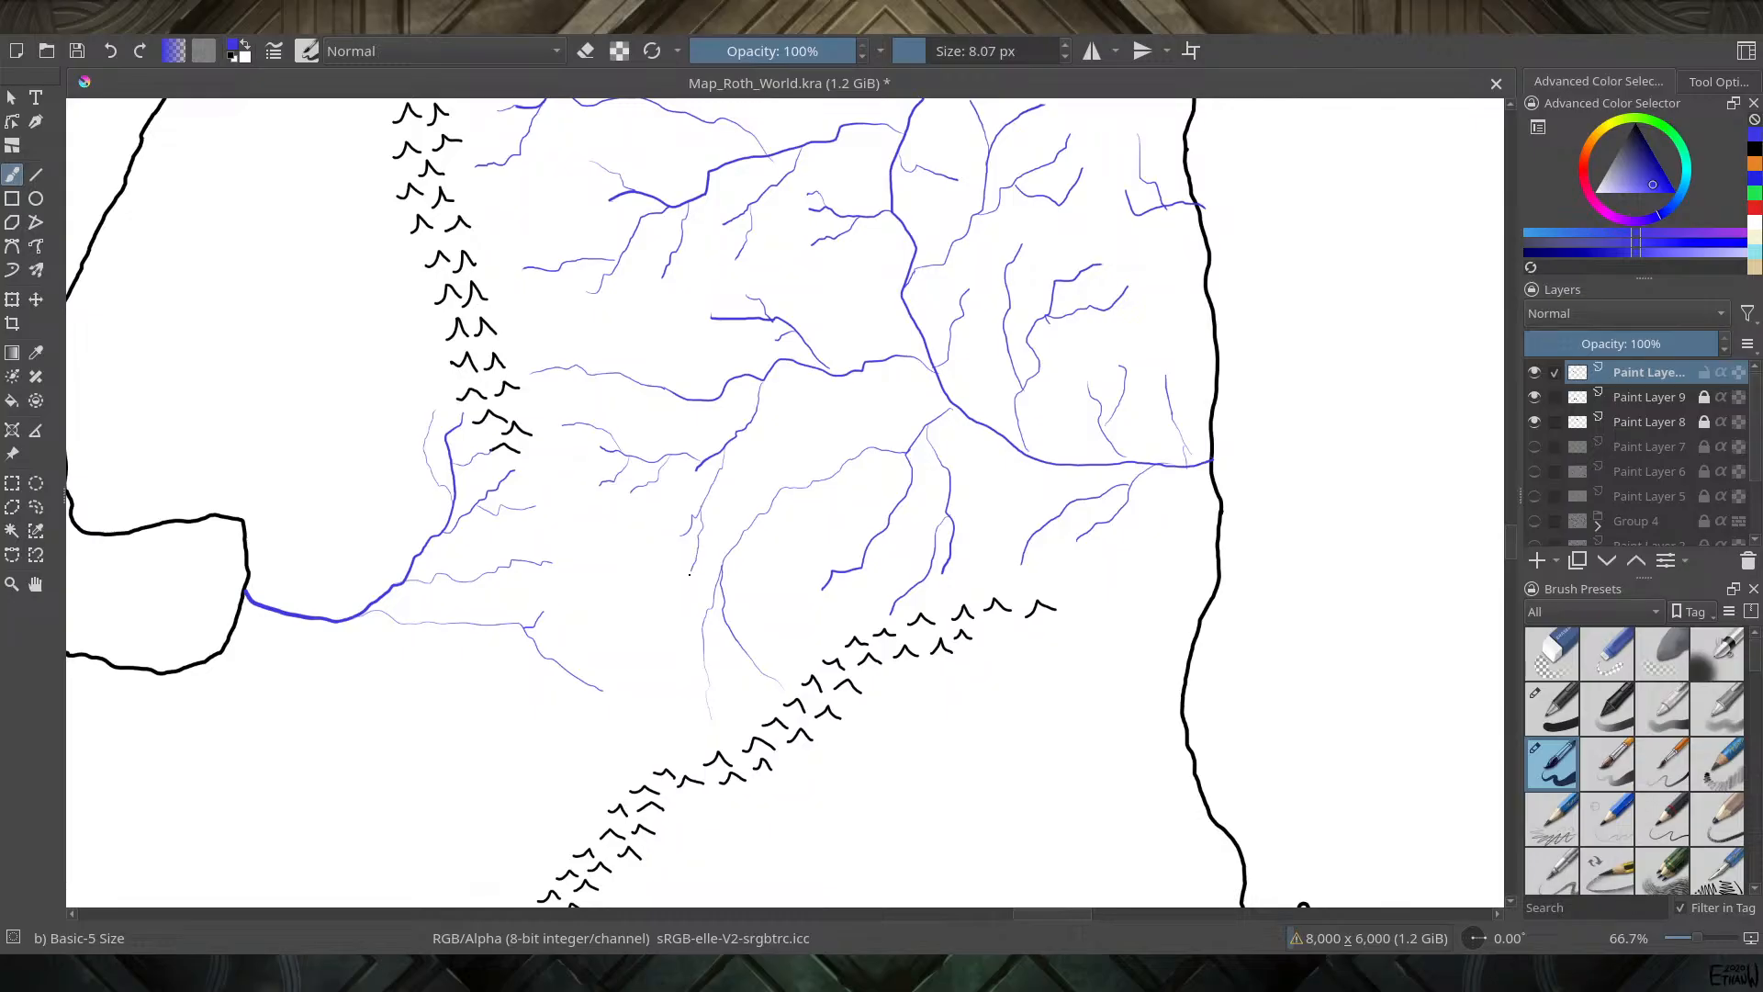
mouse_move(706, 609)
left_mouse_down()
mouse_move(671, 685)
mouse_move(704, 660)
mouse_move(742, 705)
mouse_move(703, 651)
mouse_move(694, 733)
left_mouse_up()
key("ctrl+z")
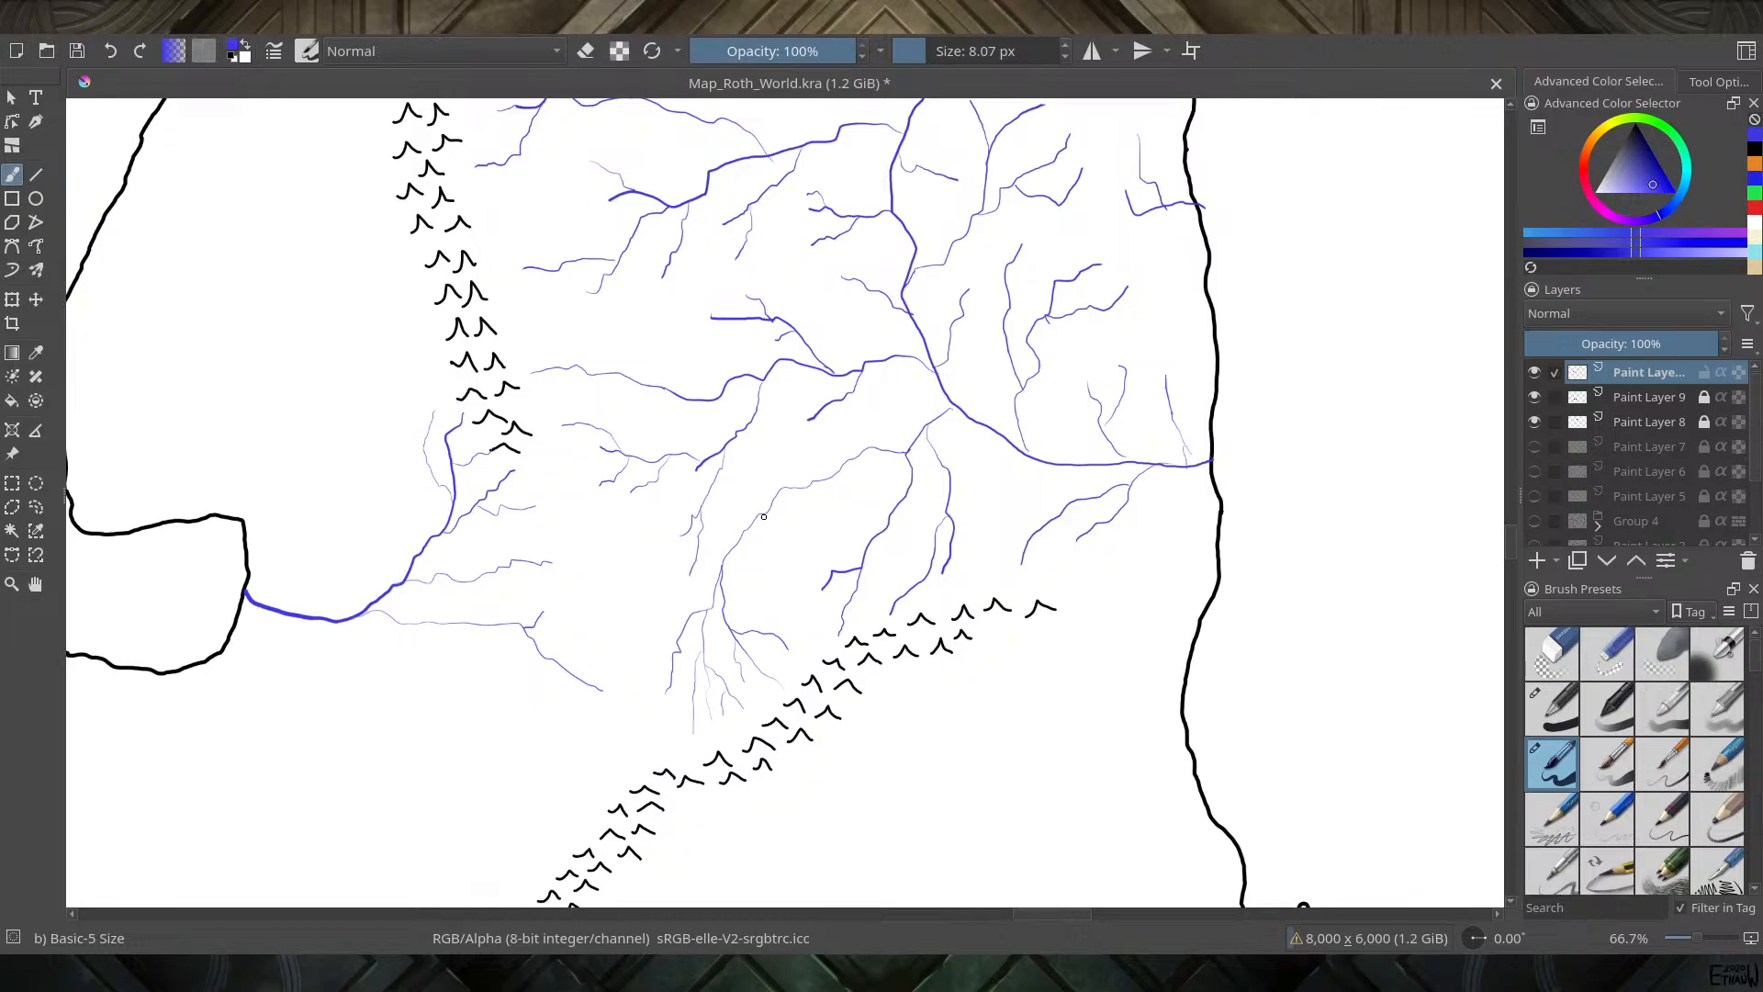
Add small branches to the main river's southern tributaries between the diagonal mountain range and the east coast
left_click_drag(768, 556, 770, 578)
left_click_drag(890, 504, 816, 537)
left_click_drag(1023, 456, 1000, 478)
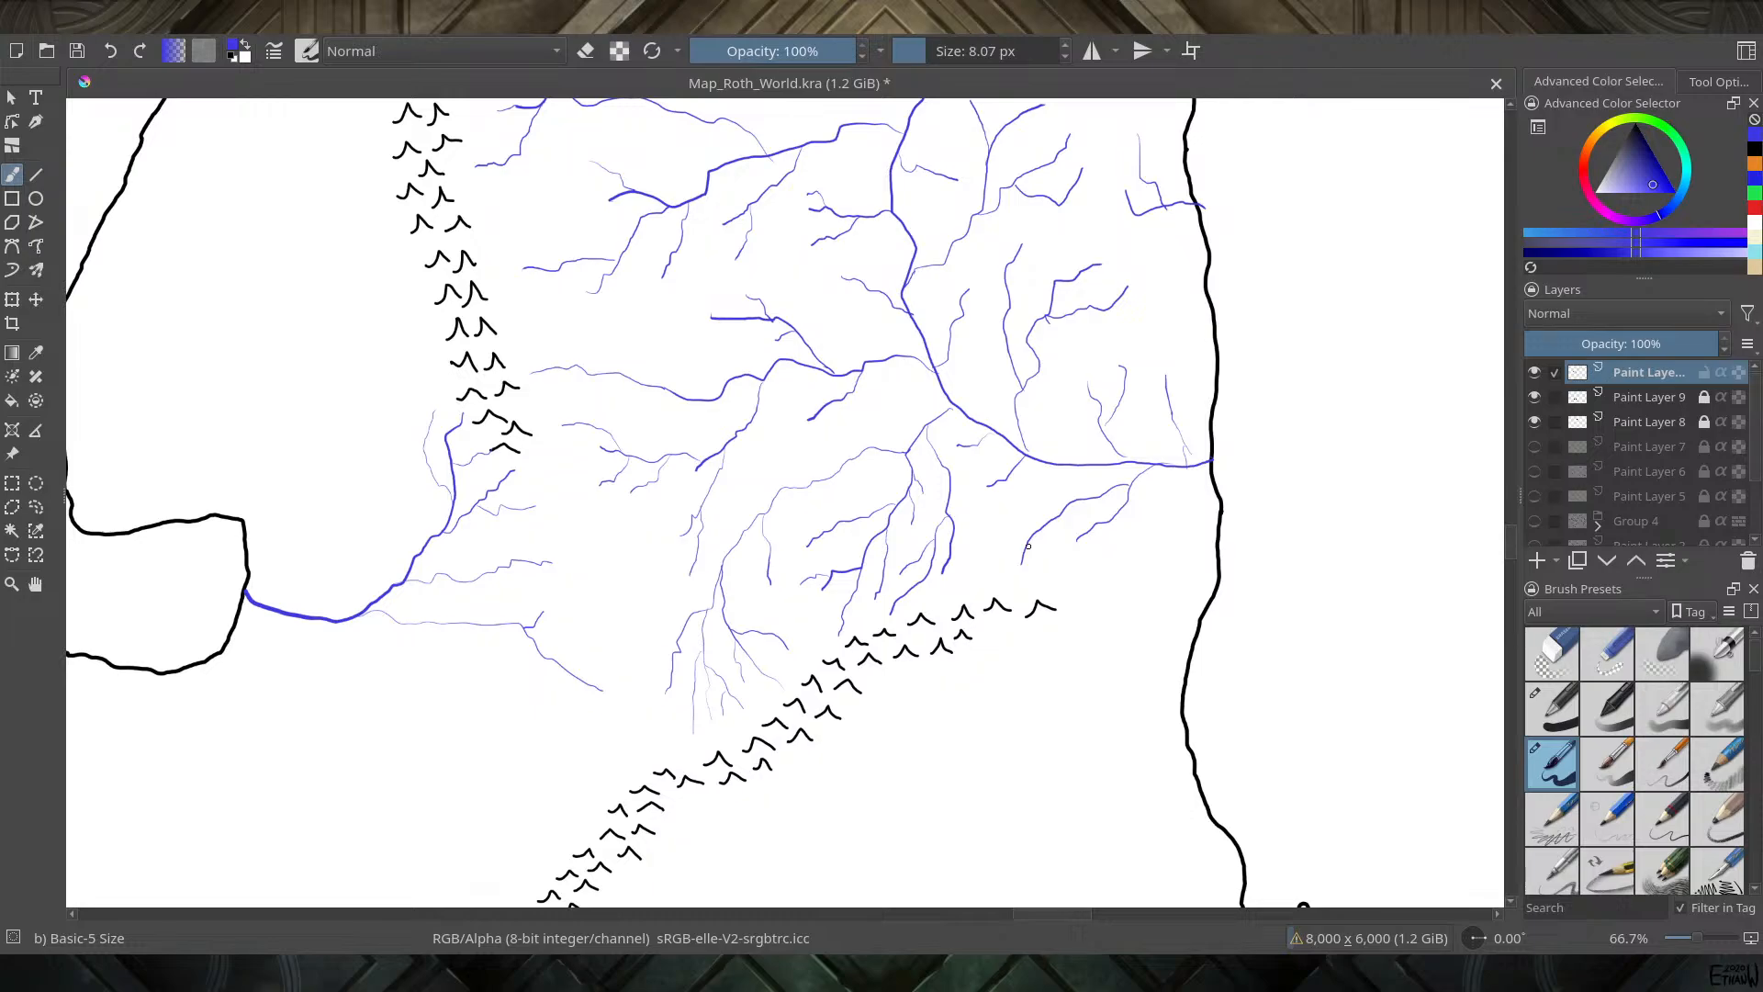
left_click_drag(1052, 517, 1011, 522)
left_click_drag(1199, 470, 1137, 570)
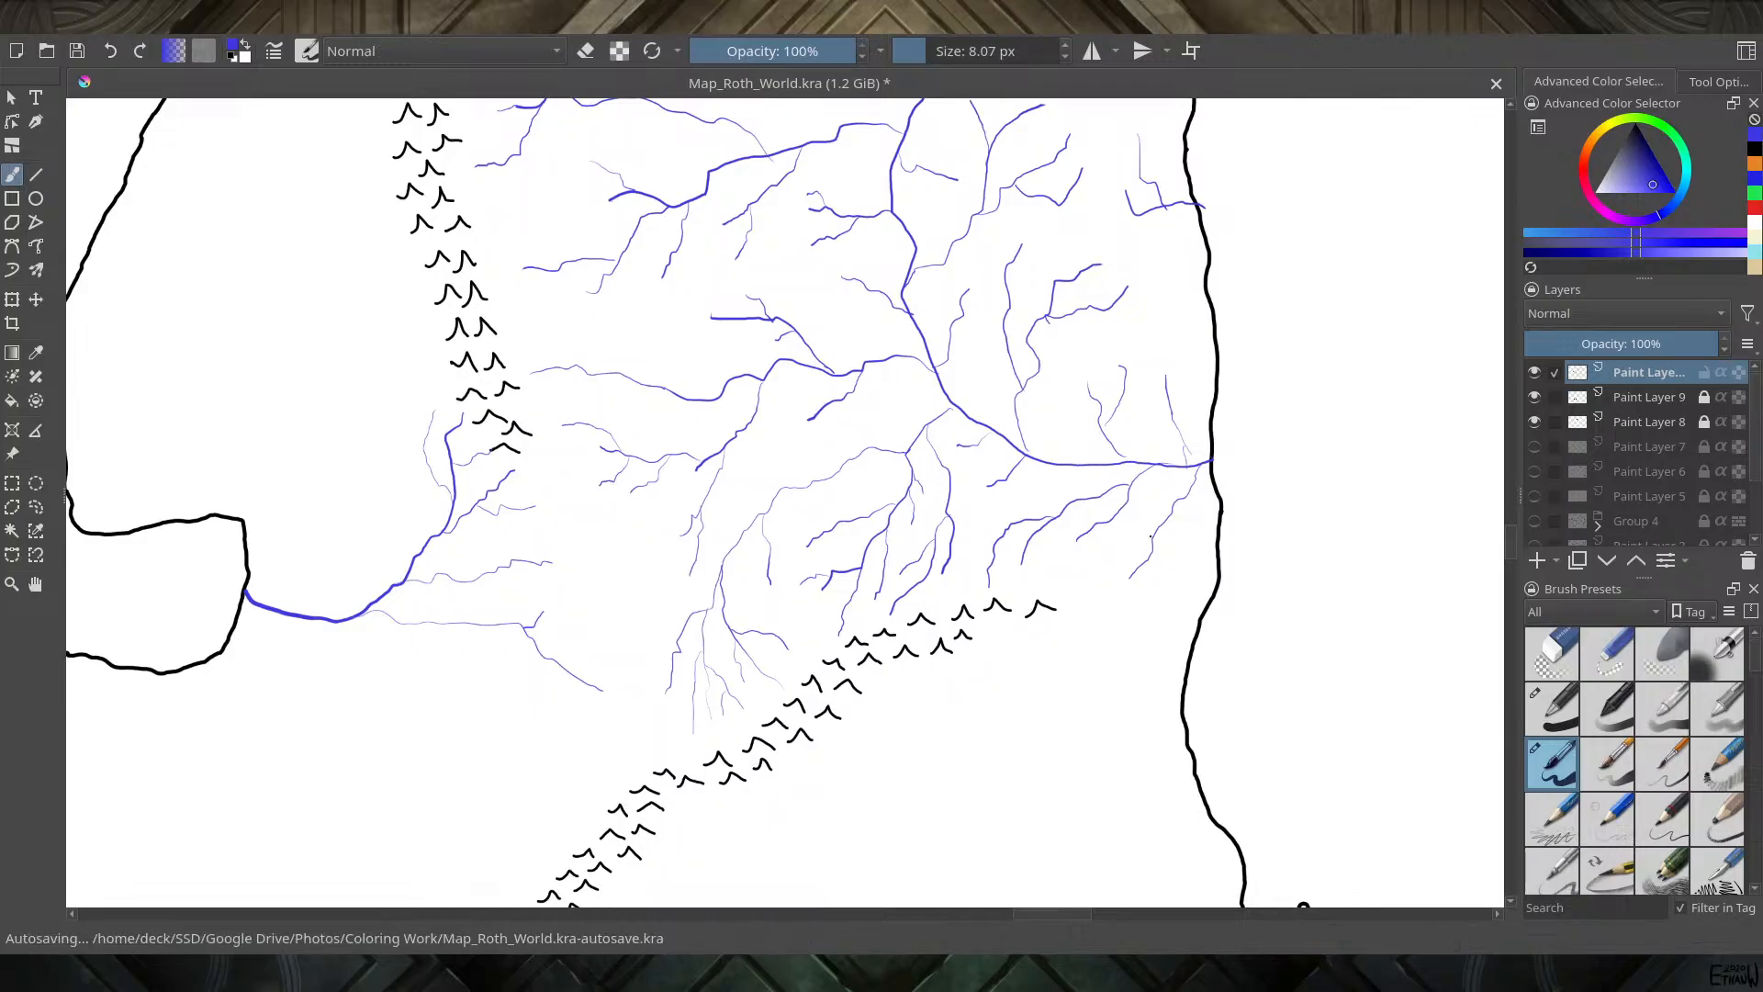
left_click_drag(1101, 573, 1141, 553)
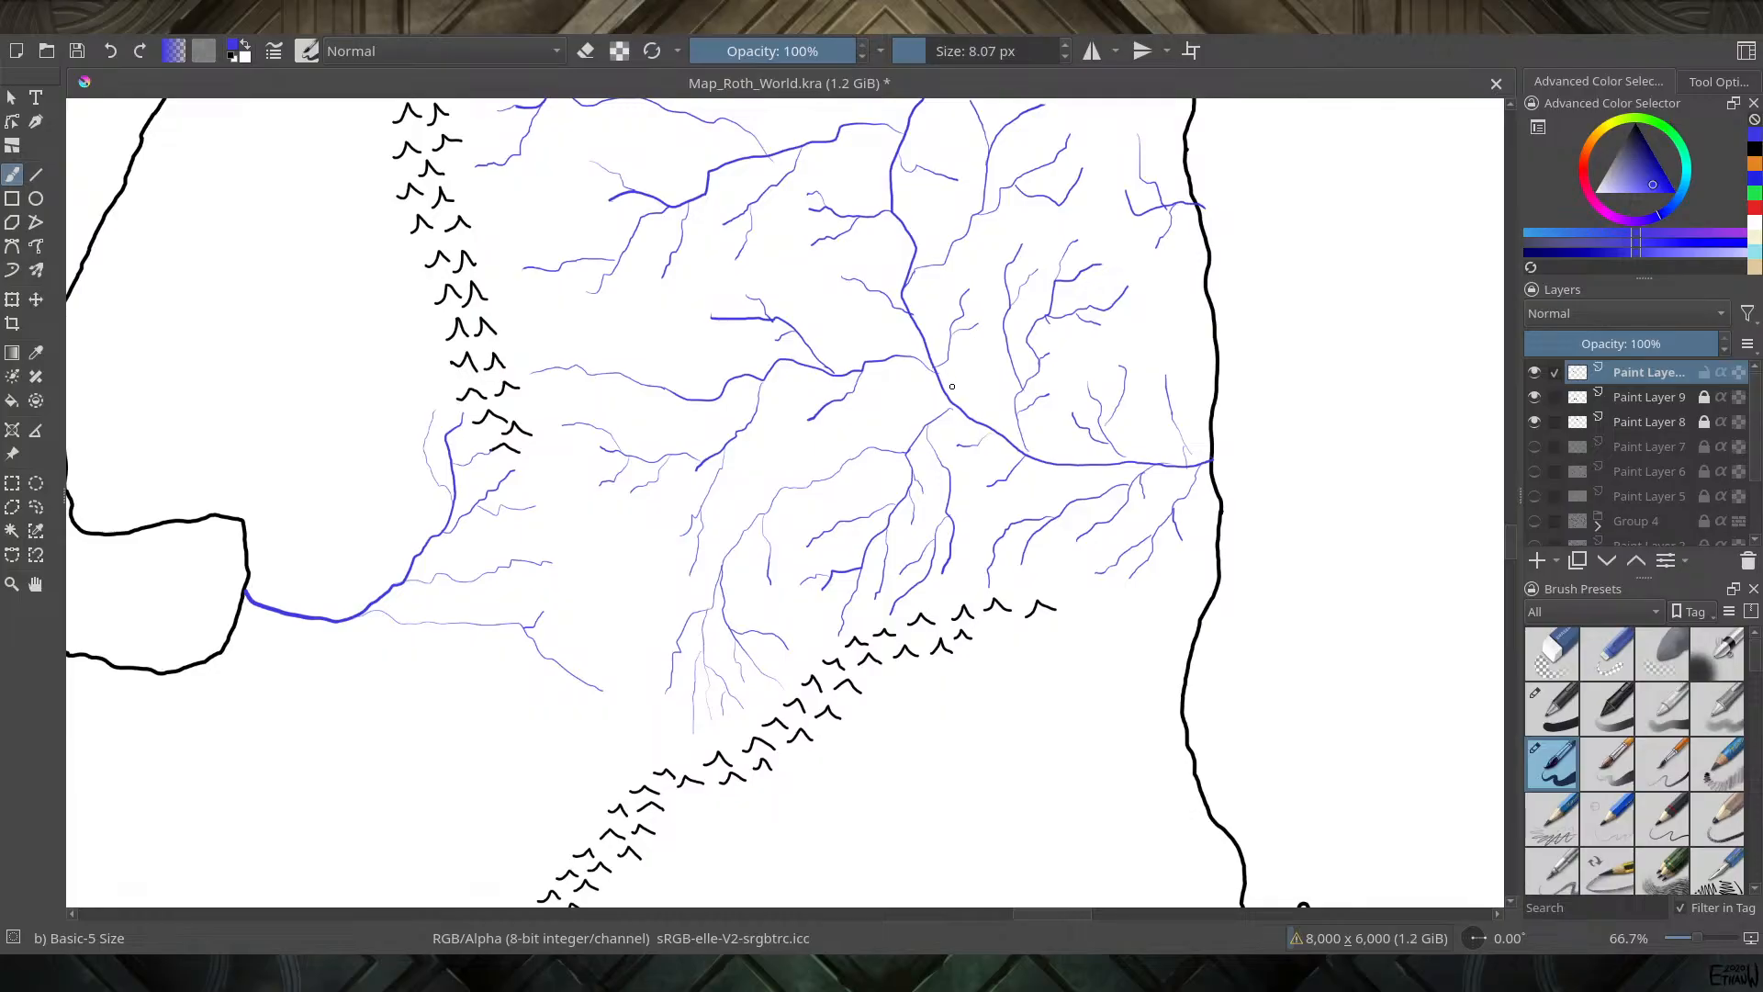
Draw a short northern branch and several forked southern branches on the river flowing into the west coast bay
scroll(952, 386, "down", 3)
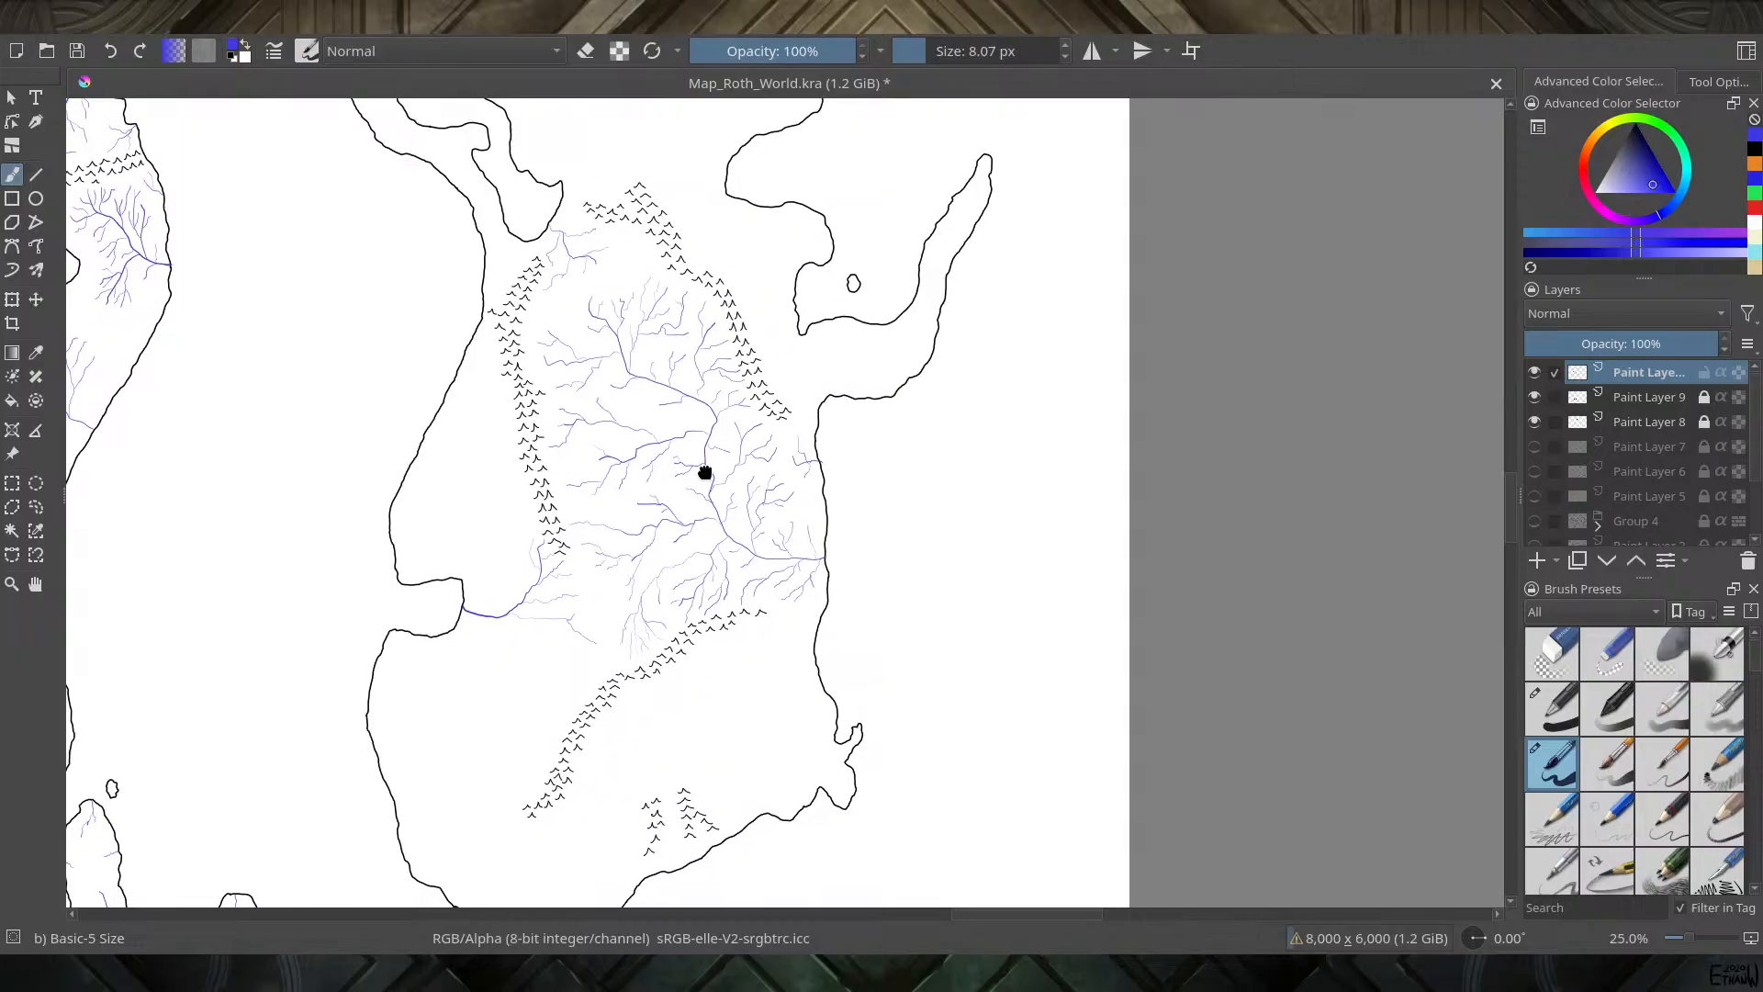
left_click_drag(704, 471, 959, 543)
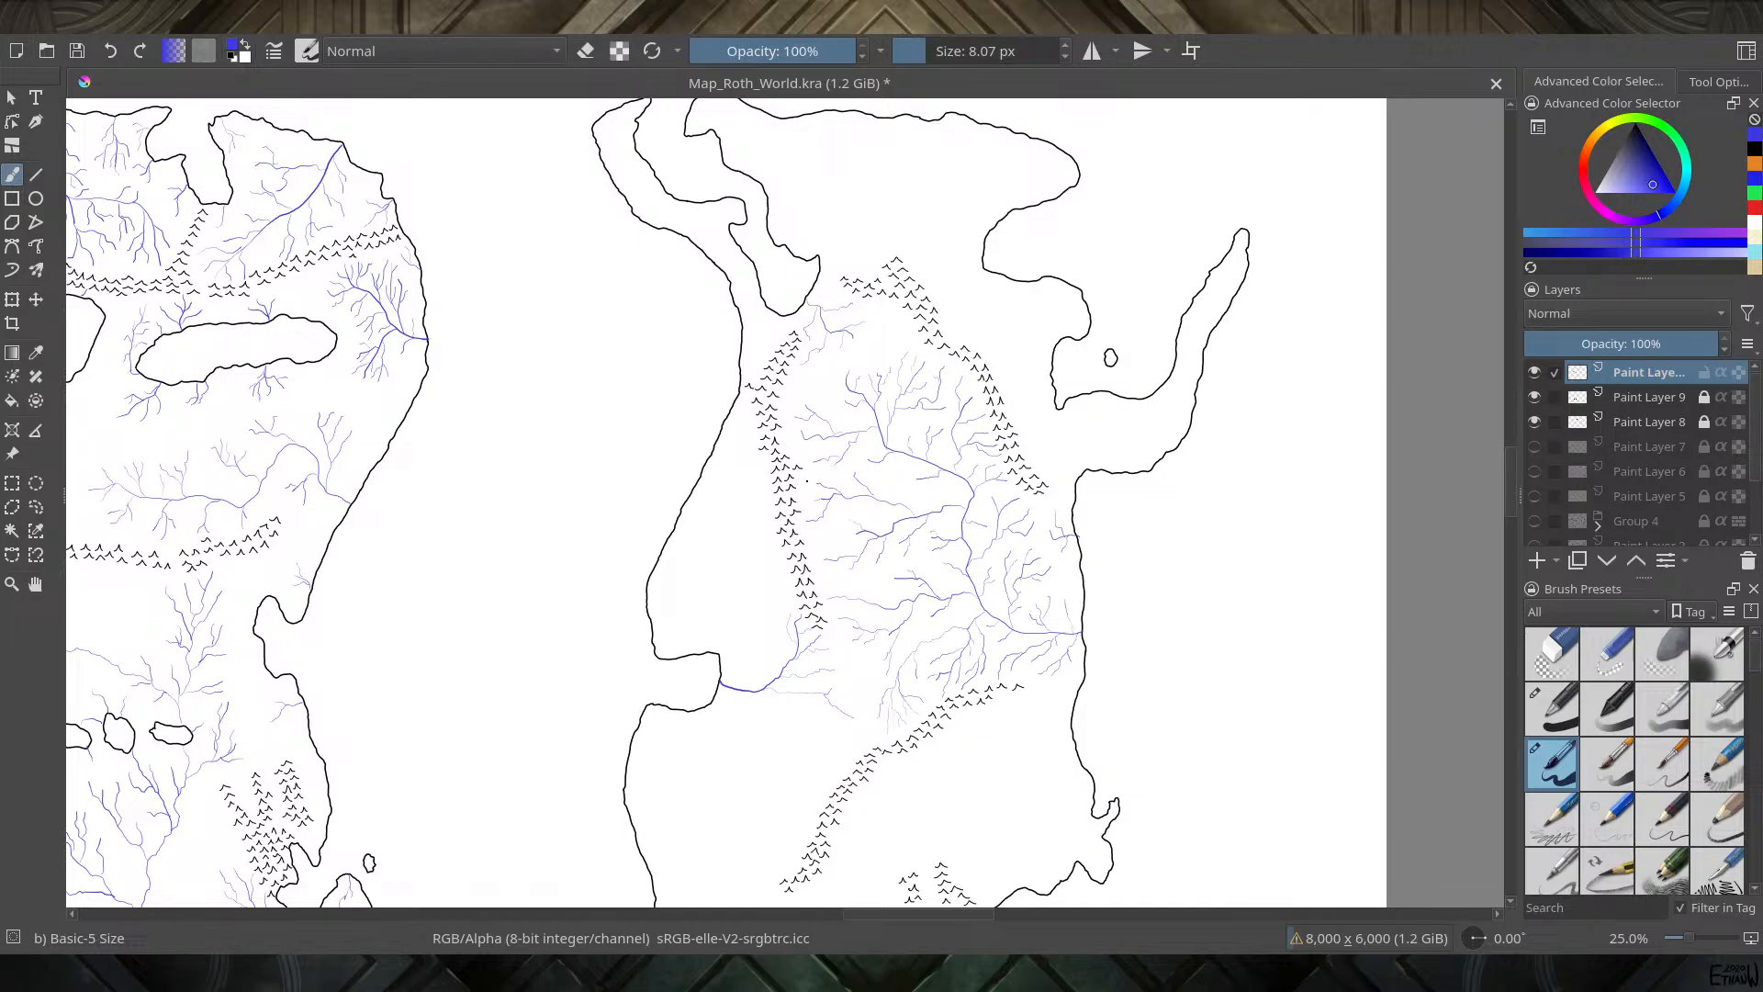
left_click_drag(747, 724, 805, 551)
scroll(805, 551, "up", 3)
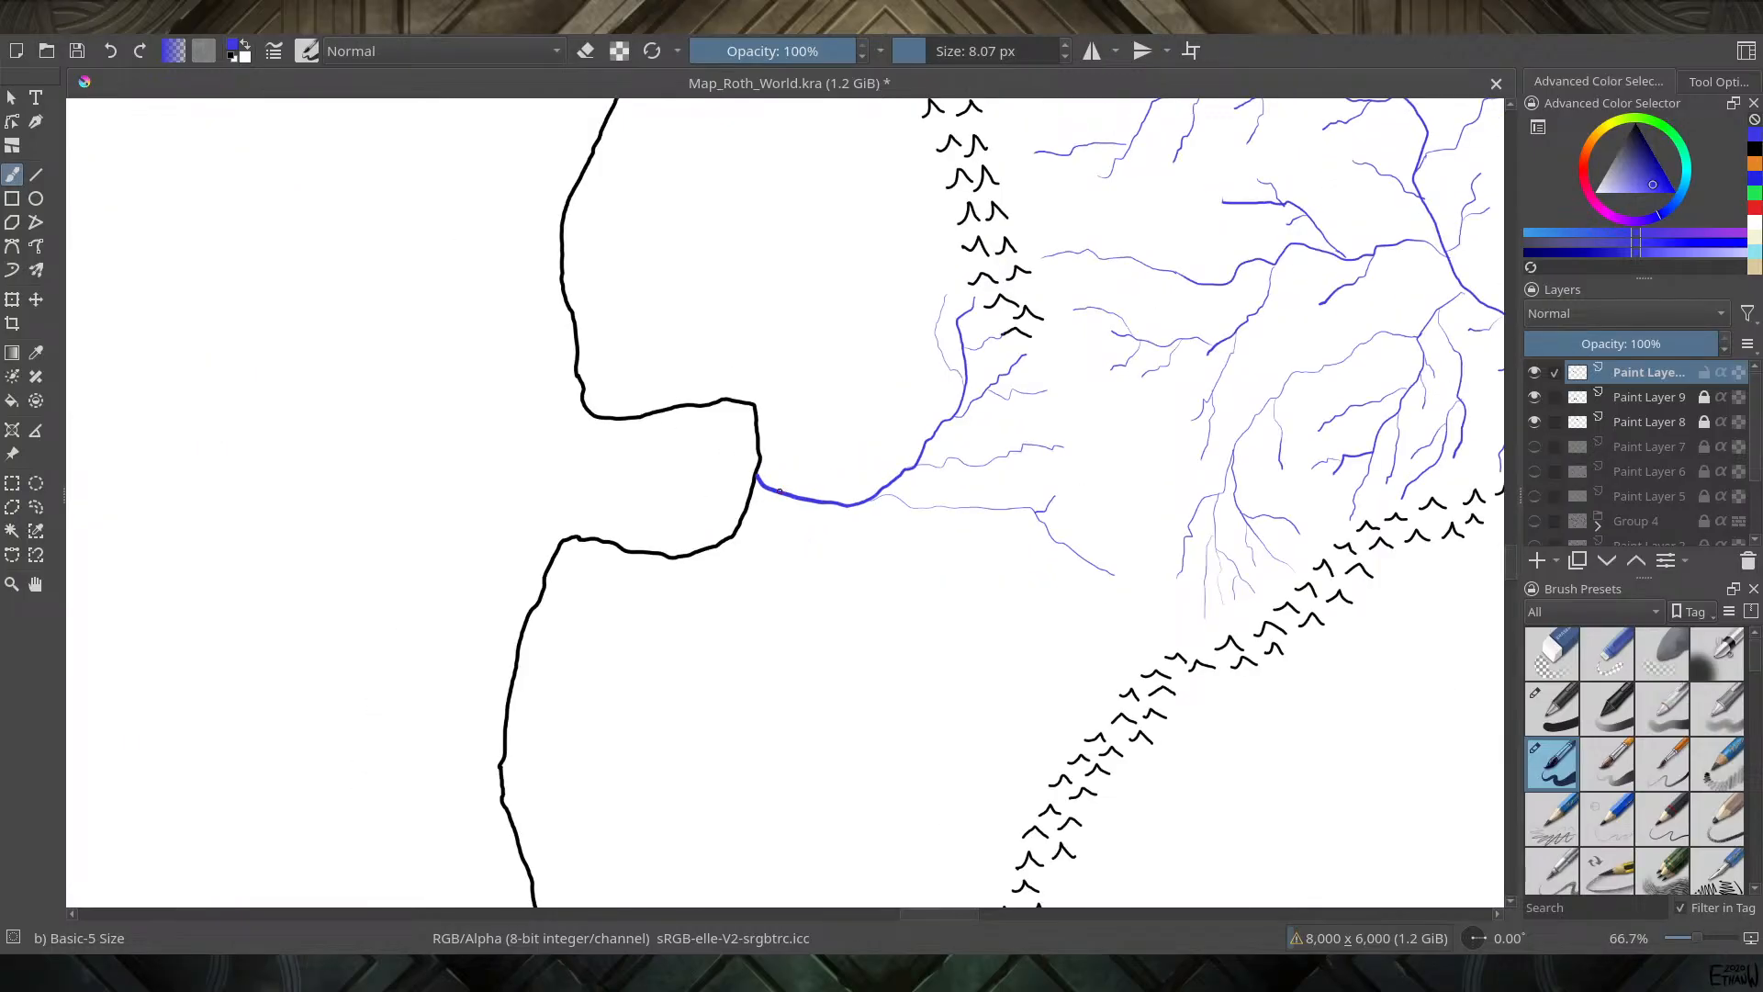
left_click_drag(782, 490, 849, 415)
mouse_move(831, 503)
left_mouse_down()
mouse_move(932, 608)
mouse_move(900, 565)
mouse_move(976, 574)
left_mouse_up()
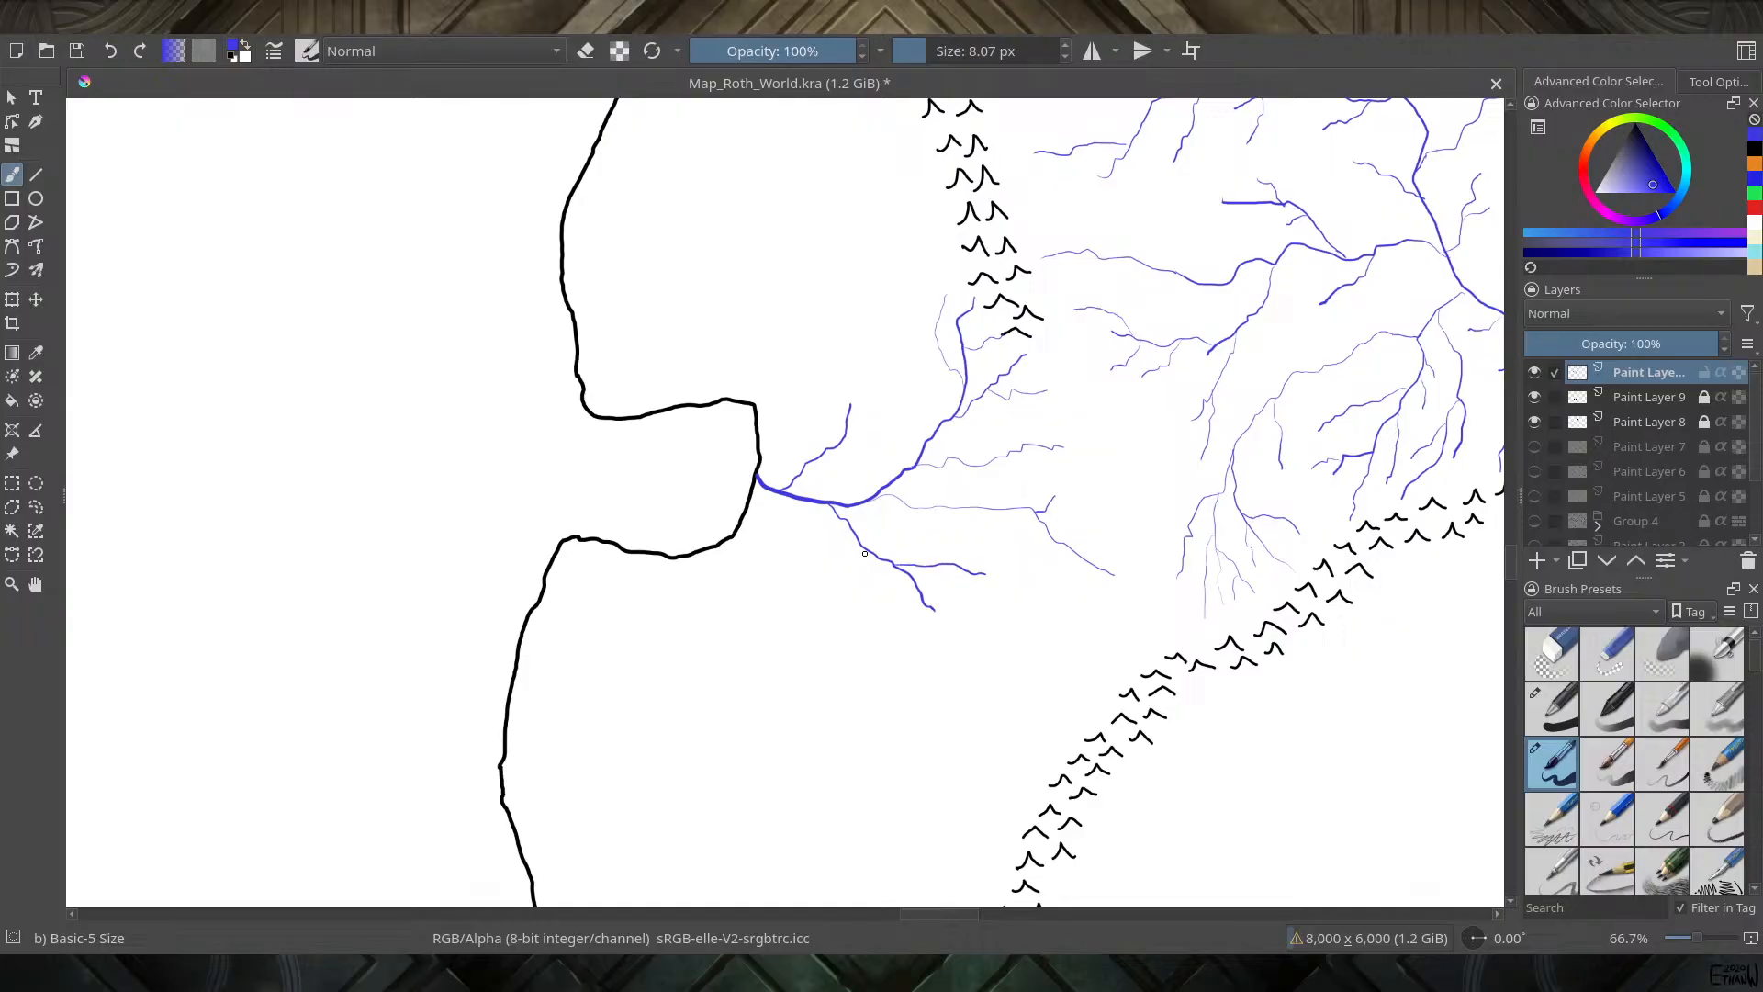
mouse_move(860, 576)
left_mouse_down()
mouse_move(884, 663)
mouse_move(849, 656)
mouse_move(837, 676)
left_mouse_up()
left_click_drag(862, 504, 955, 549)
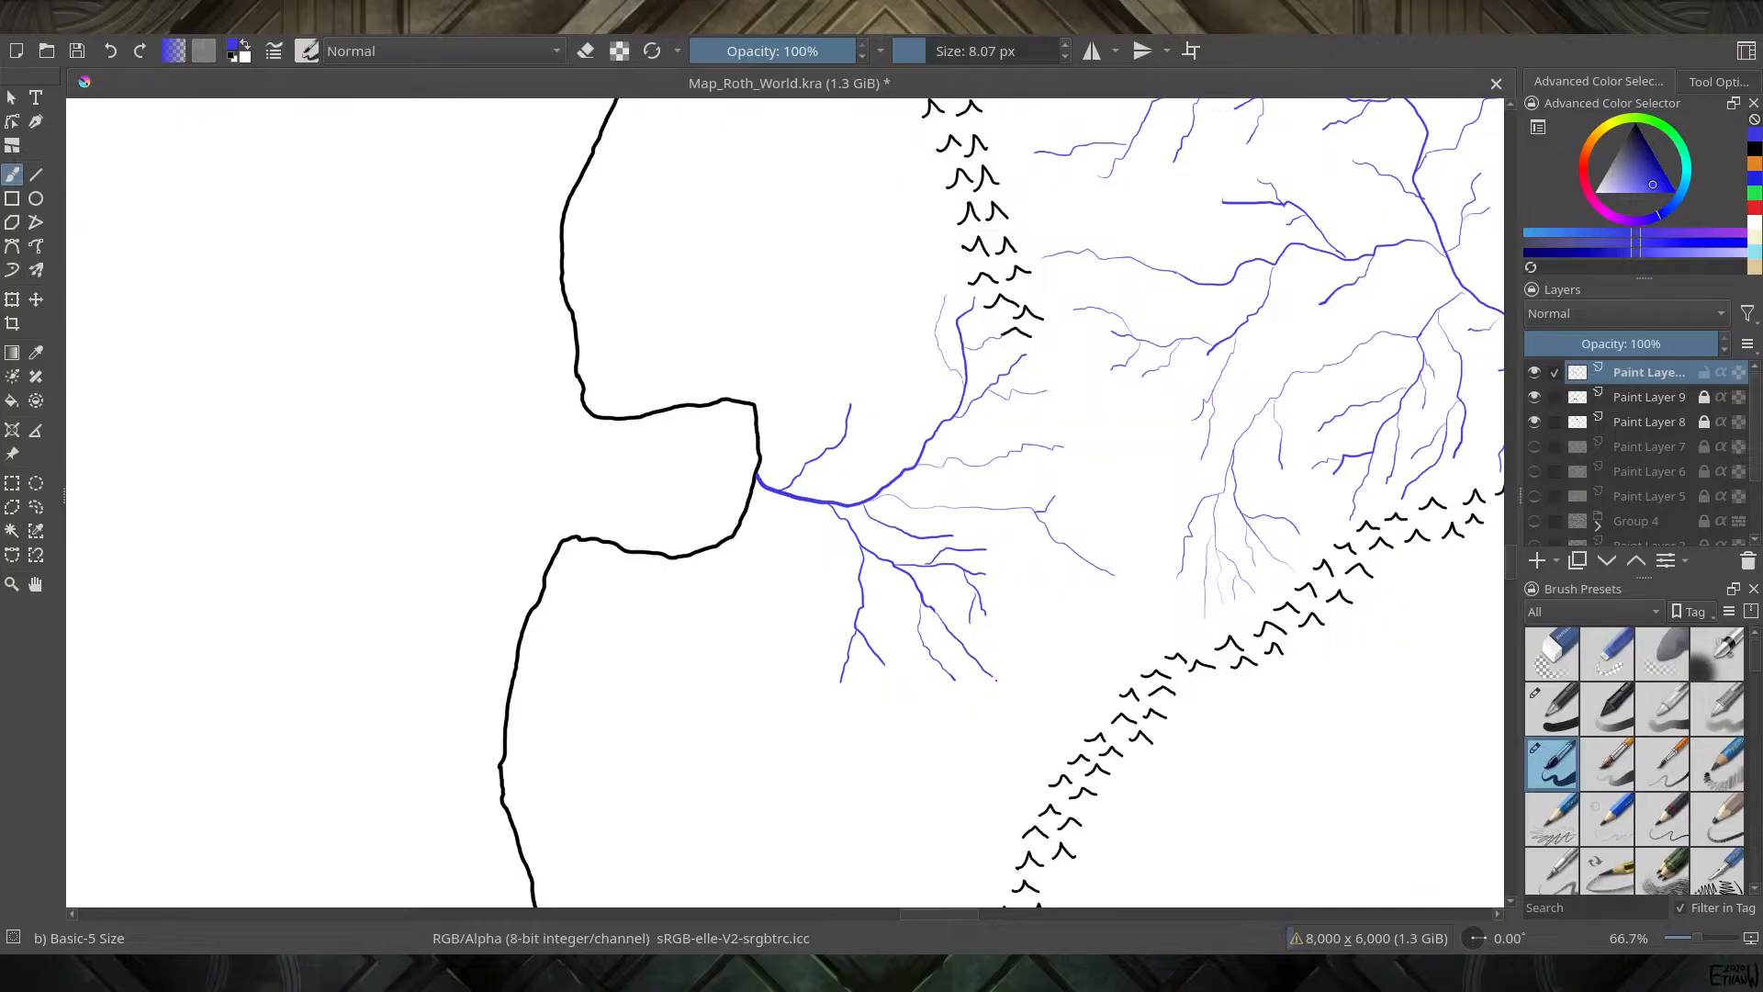
Extend the bay river's southeastern branch to the diagonal mountains and add small forks to its eastern and northern branches
left_click_drag(1018, 686, 1024, 695)
left_click_drag(1005, 686, 1005, 708)
left_click_drag(1074, 714, 1079, 720)
left_click_drag(1044, 776, 1011, 758)
left_click_drag(1106, 607, 1089, 598)
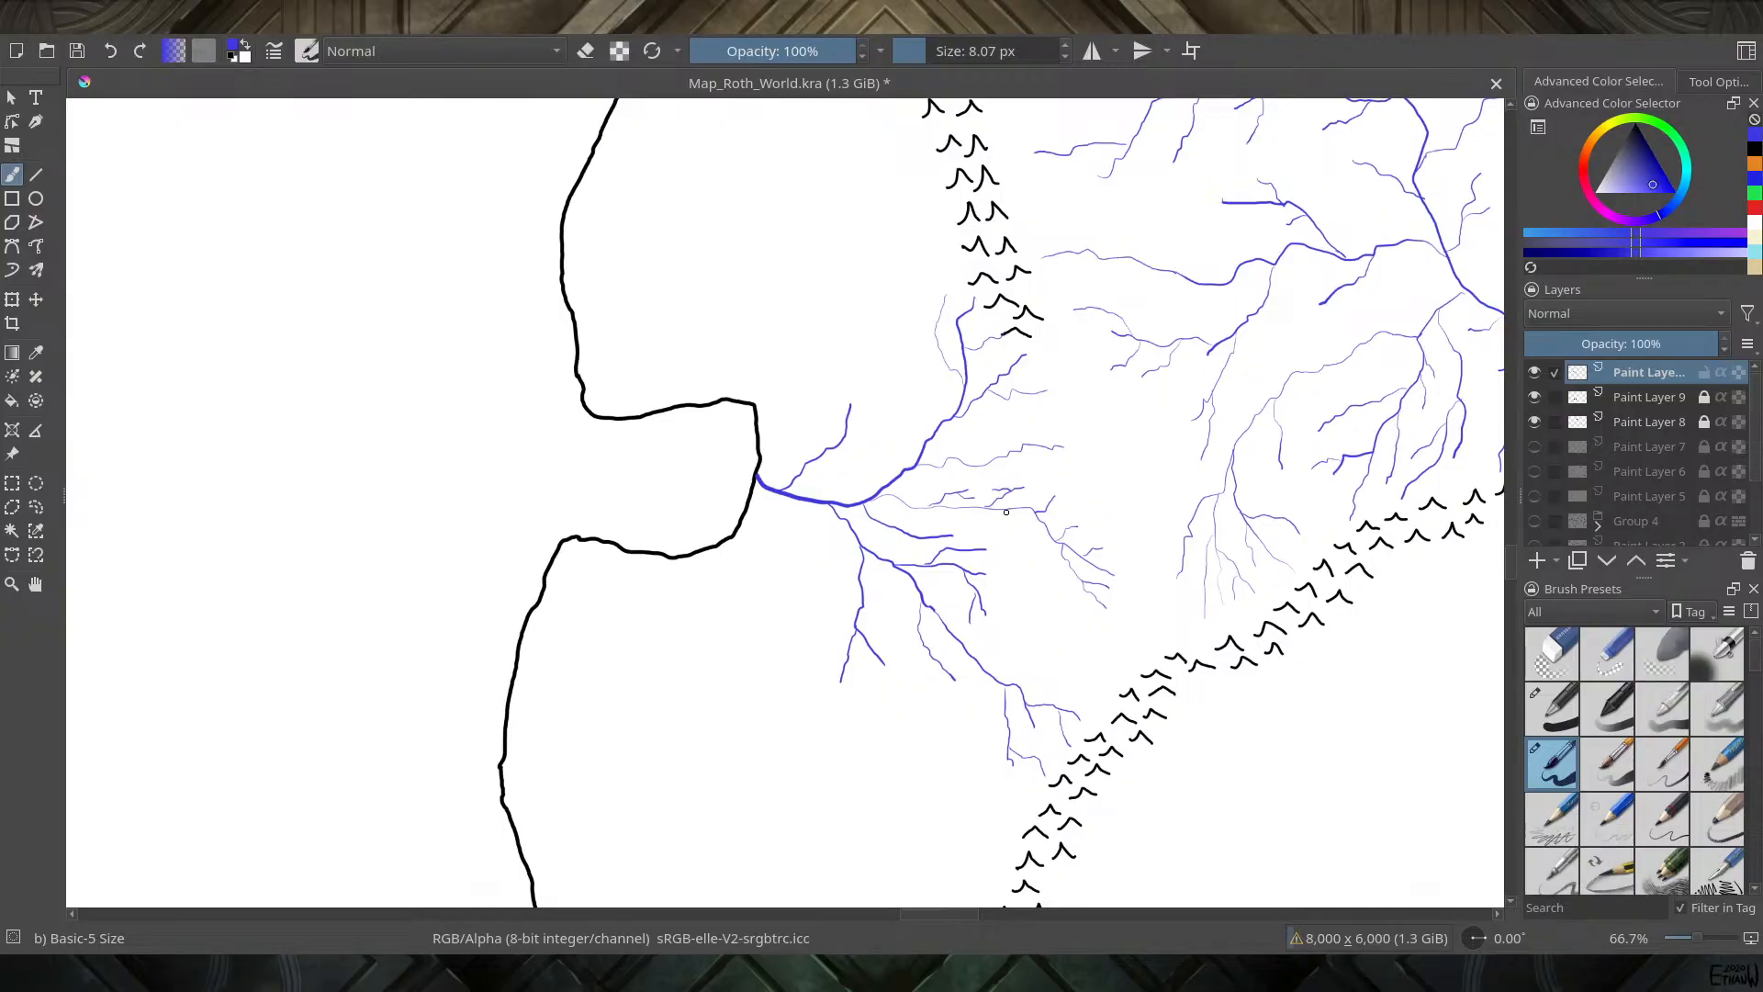
left_click(995, 497, "ctrl")
left_click_drag(905, 435, 879, 330)
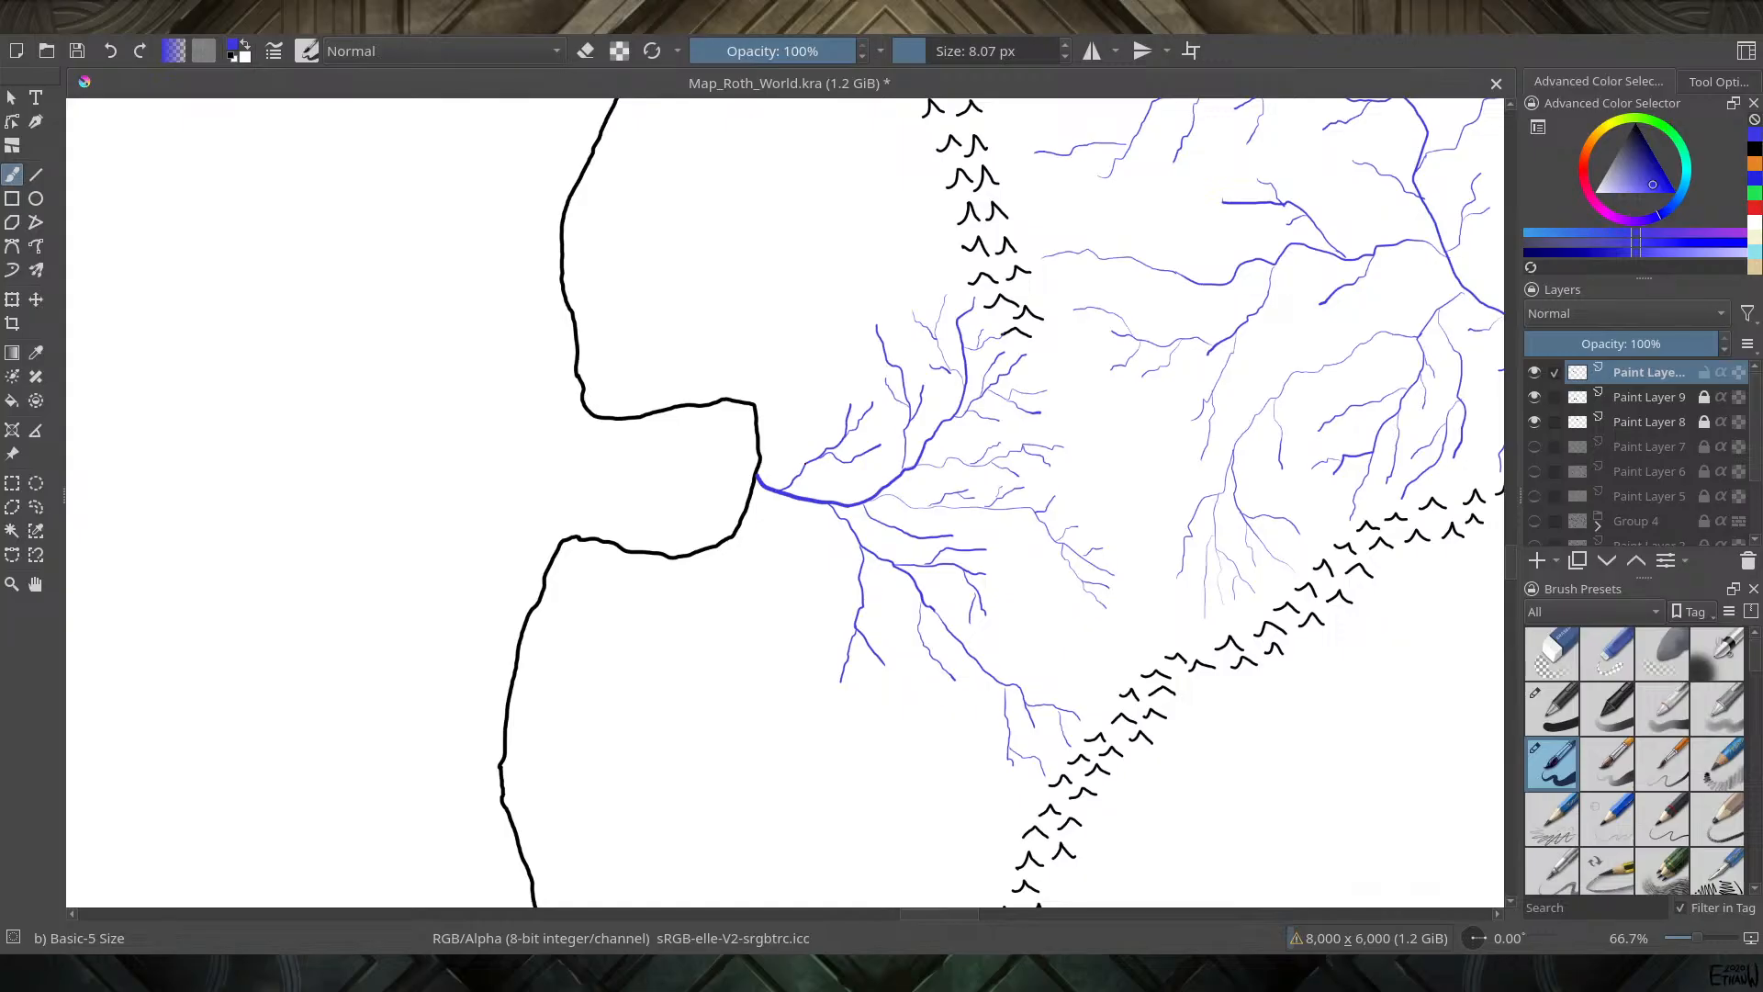
Add small forks to the bay river's northern, southern and southeastern branches, and draw a short river on the bay's south shore
left_click_drag(813, 427, 826, 357)
mouse_move(774, 384)
left_mouse_down()
mouse_move(757, 394)
mouse_move(759, 371)
left_mouse_up()
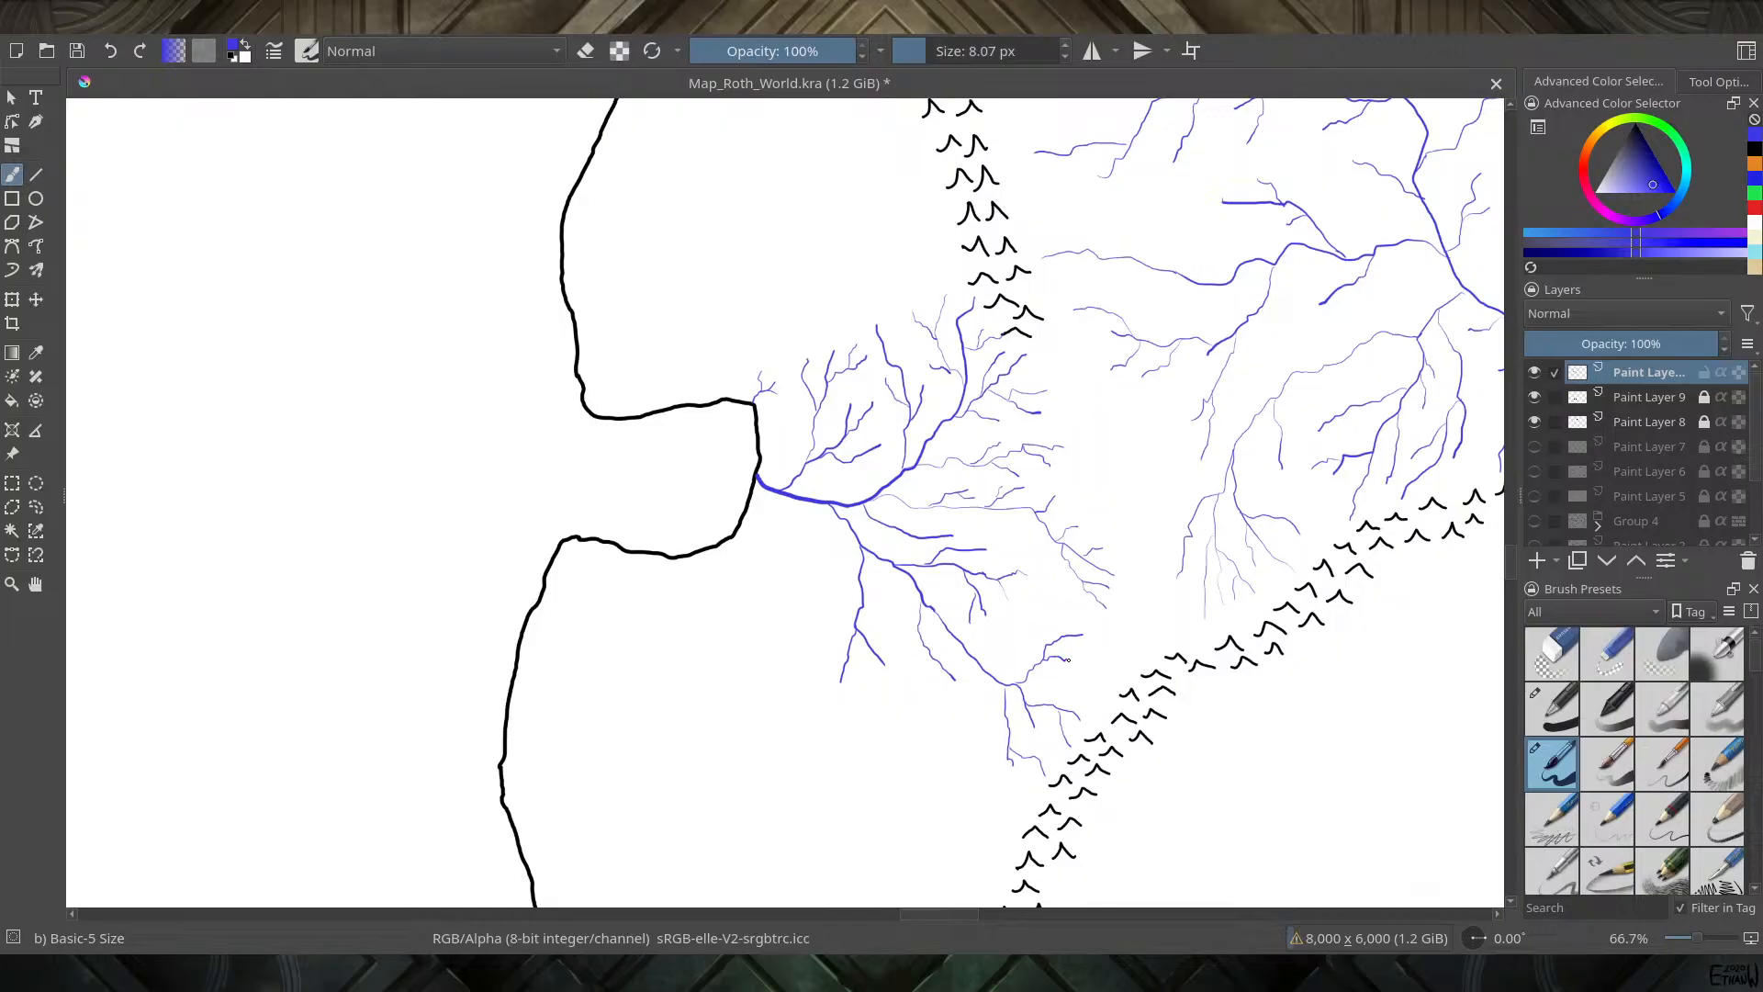
left_click_drag(1068, 659, 1086, 669)
left_click_drag(942, 661, 930, 657)
left_click_drag(855, 542, 804, 661)
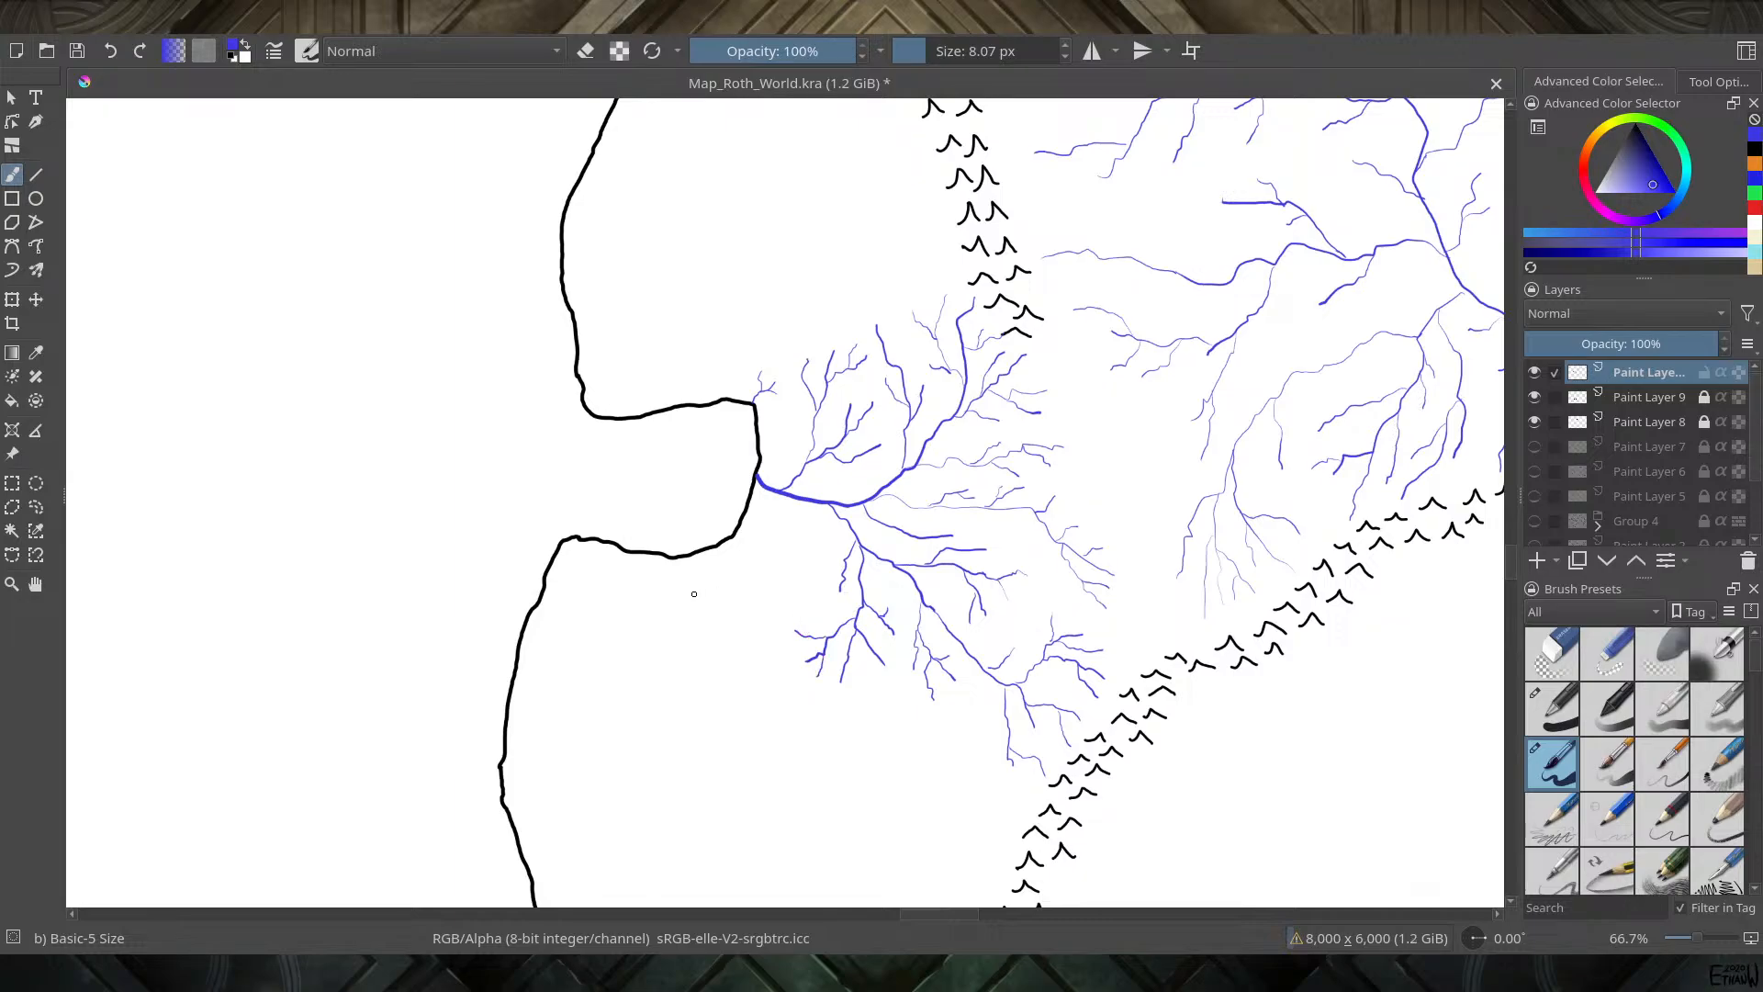
left_click_drag(708, 610, 706, 563)
View the whole map with only the Paint Layer 7 outline shown, hiding the river layer and Paint Layers 8 and 9
key("minus")
key("minus")
key("minus")
key("minus")
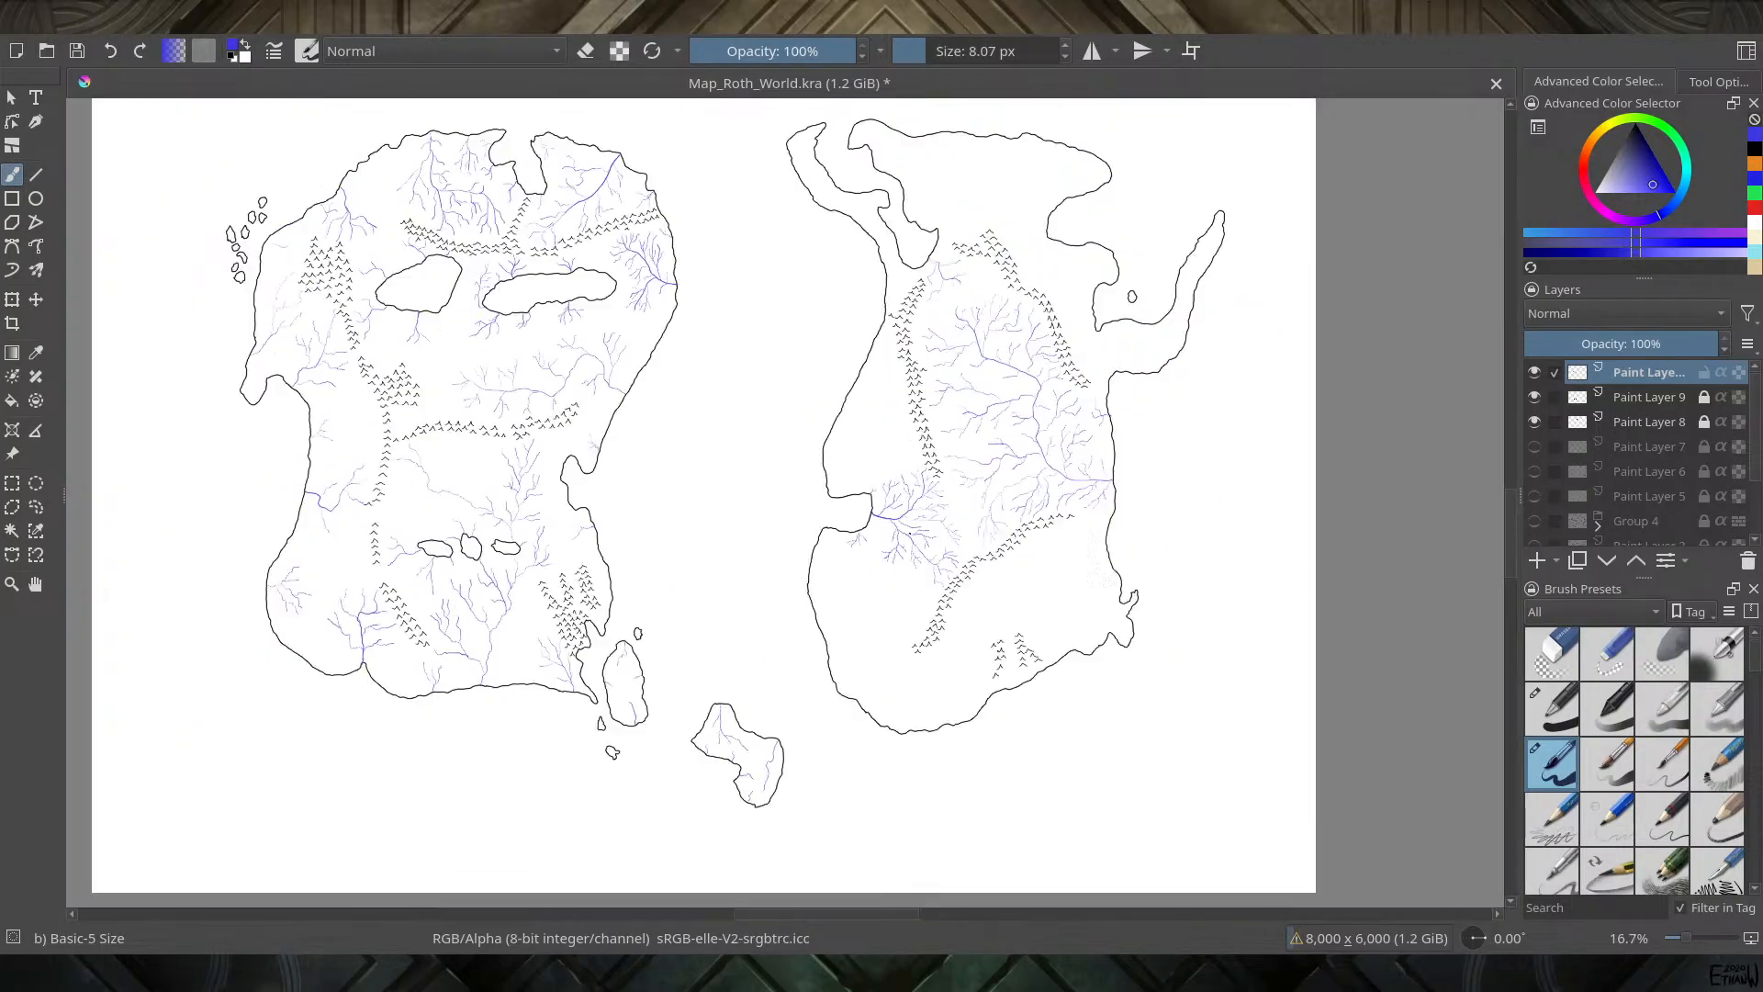
scroll(951, 421, "up", 1)
scroll(941, 427, "down", 3)
scroll(863, 471, "up", 2)
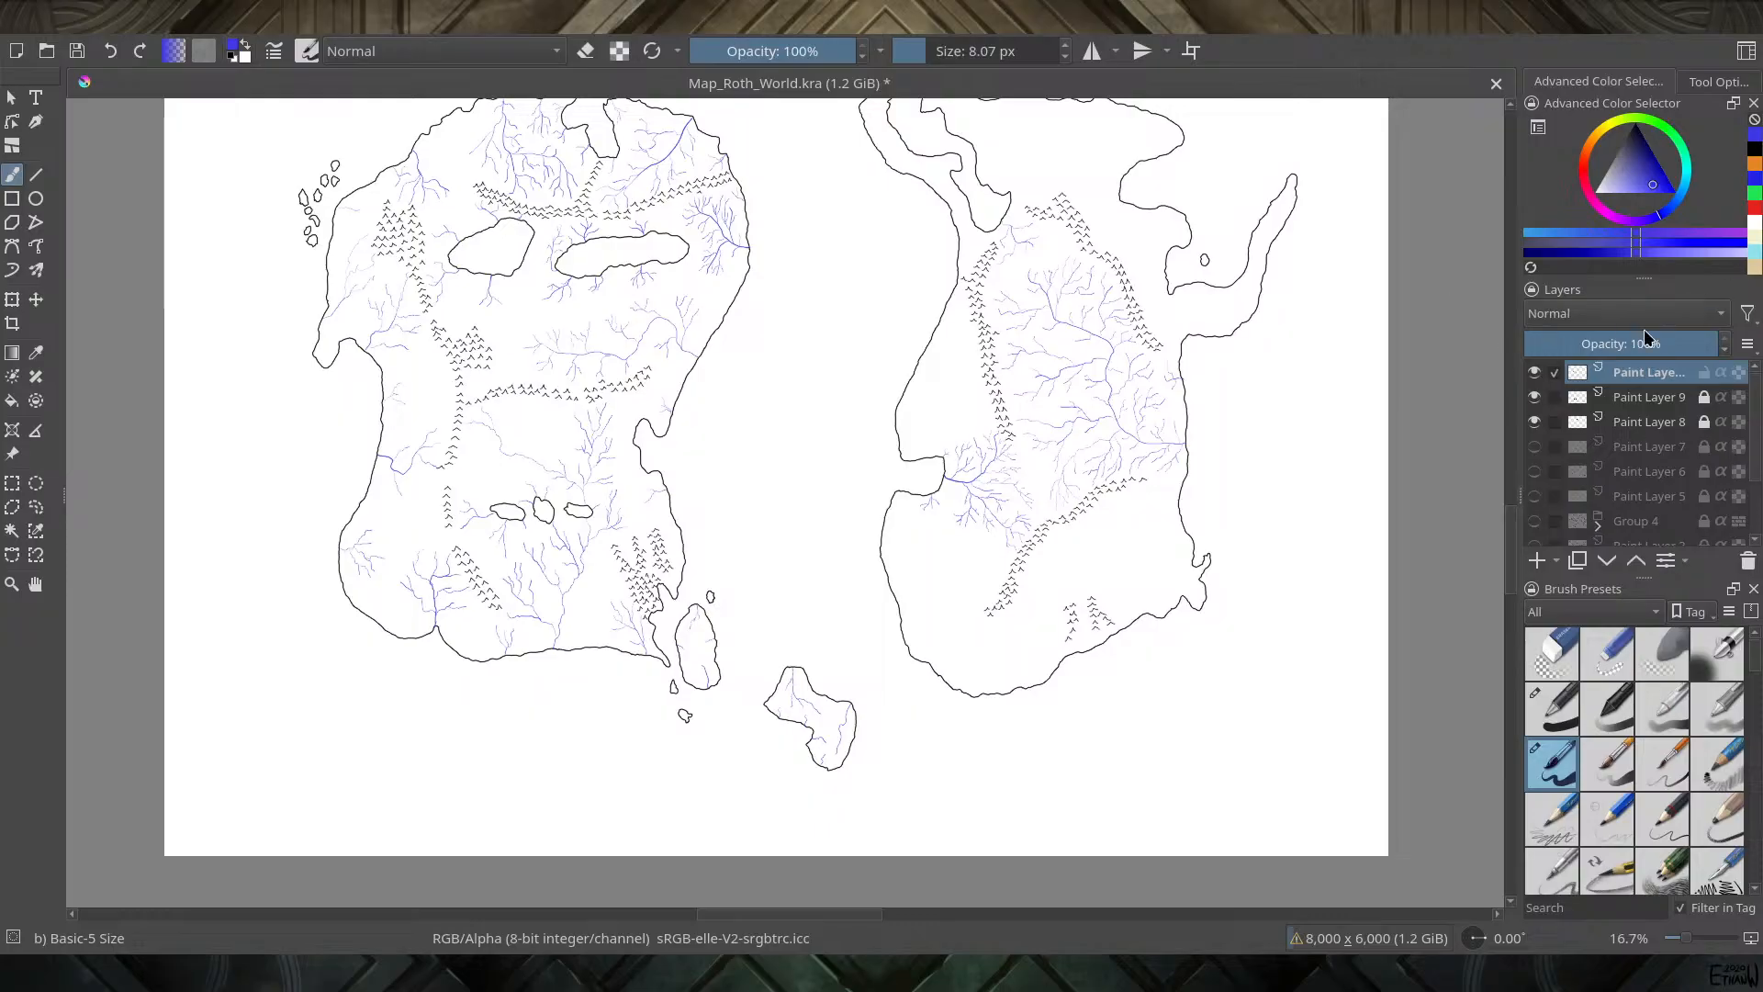
left_click(1535, 447)
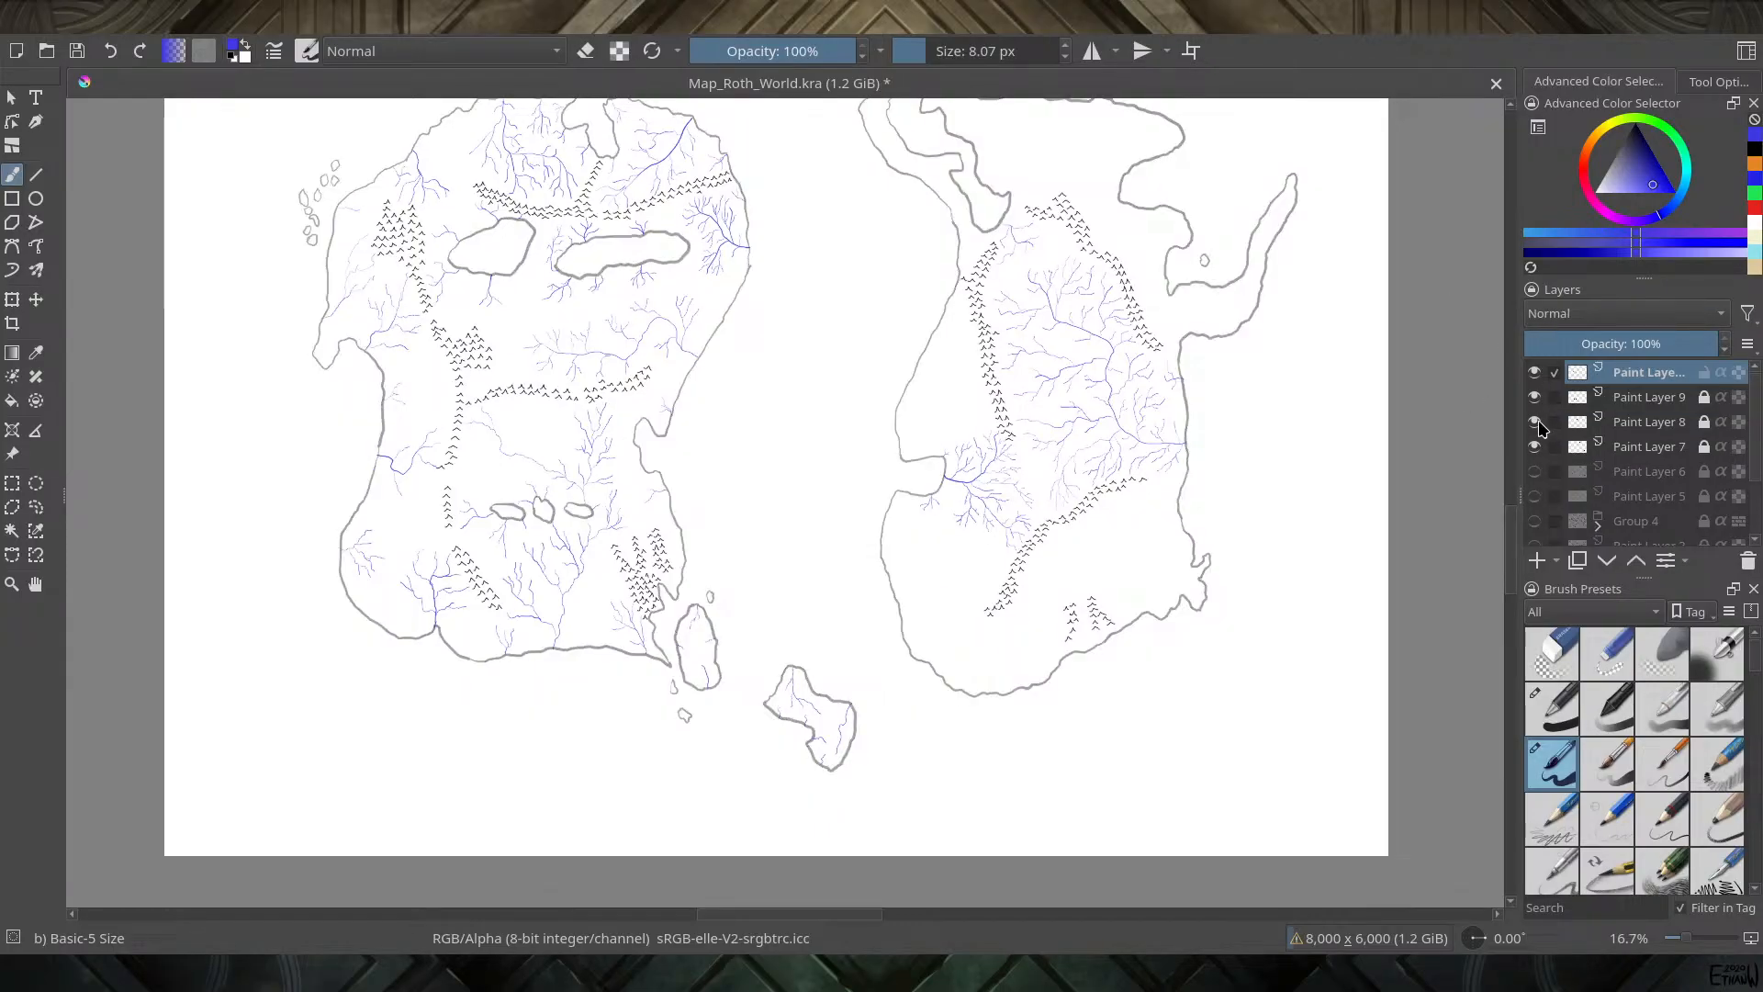
left_click(1534, 396)
left_click(1534, 372)
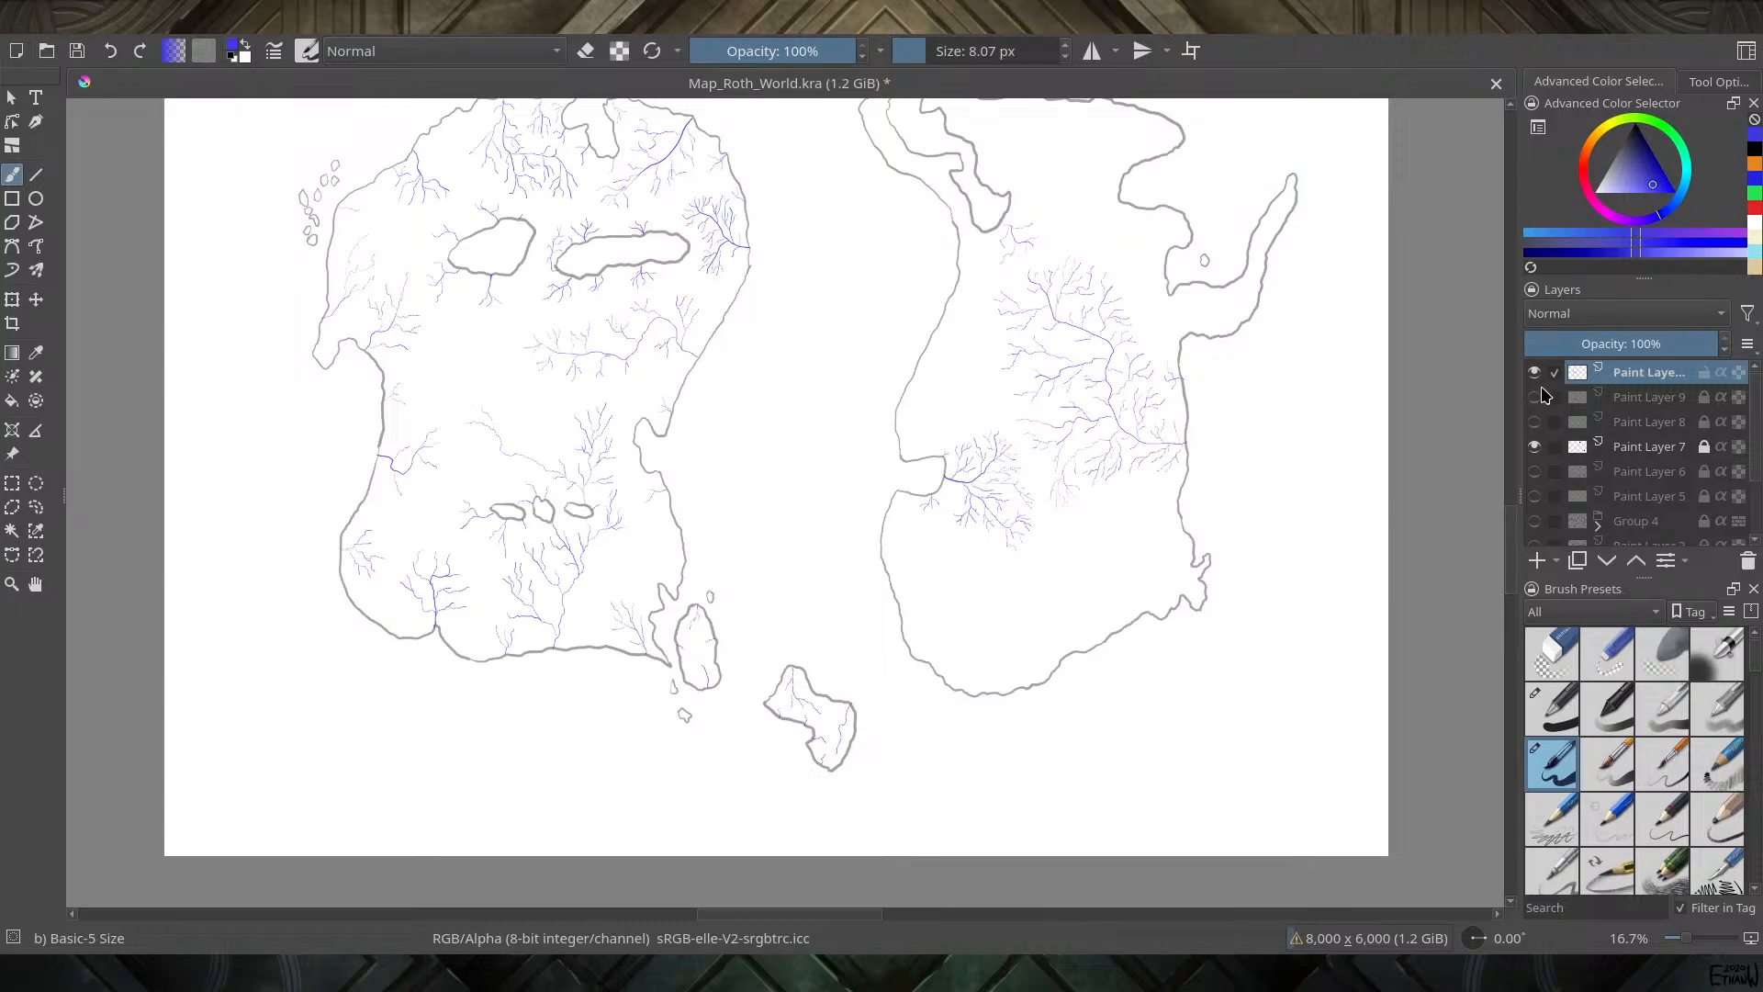
left_click(1535, 422)
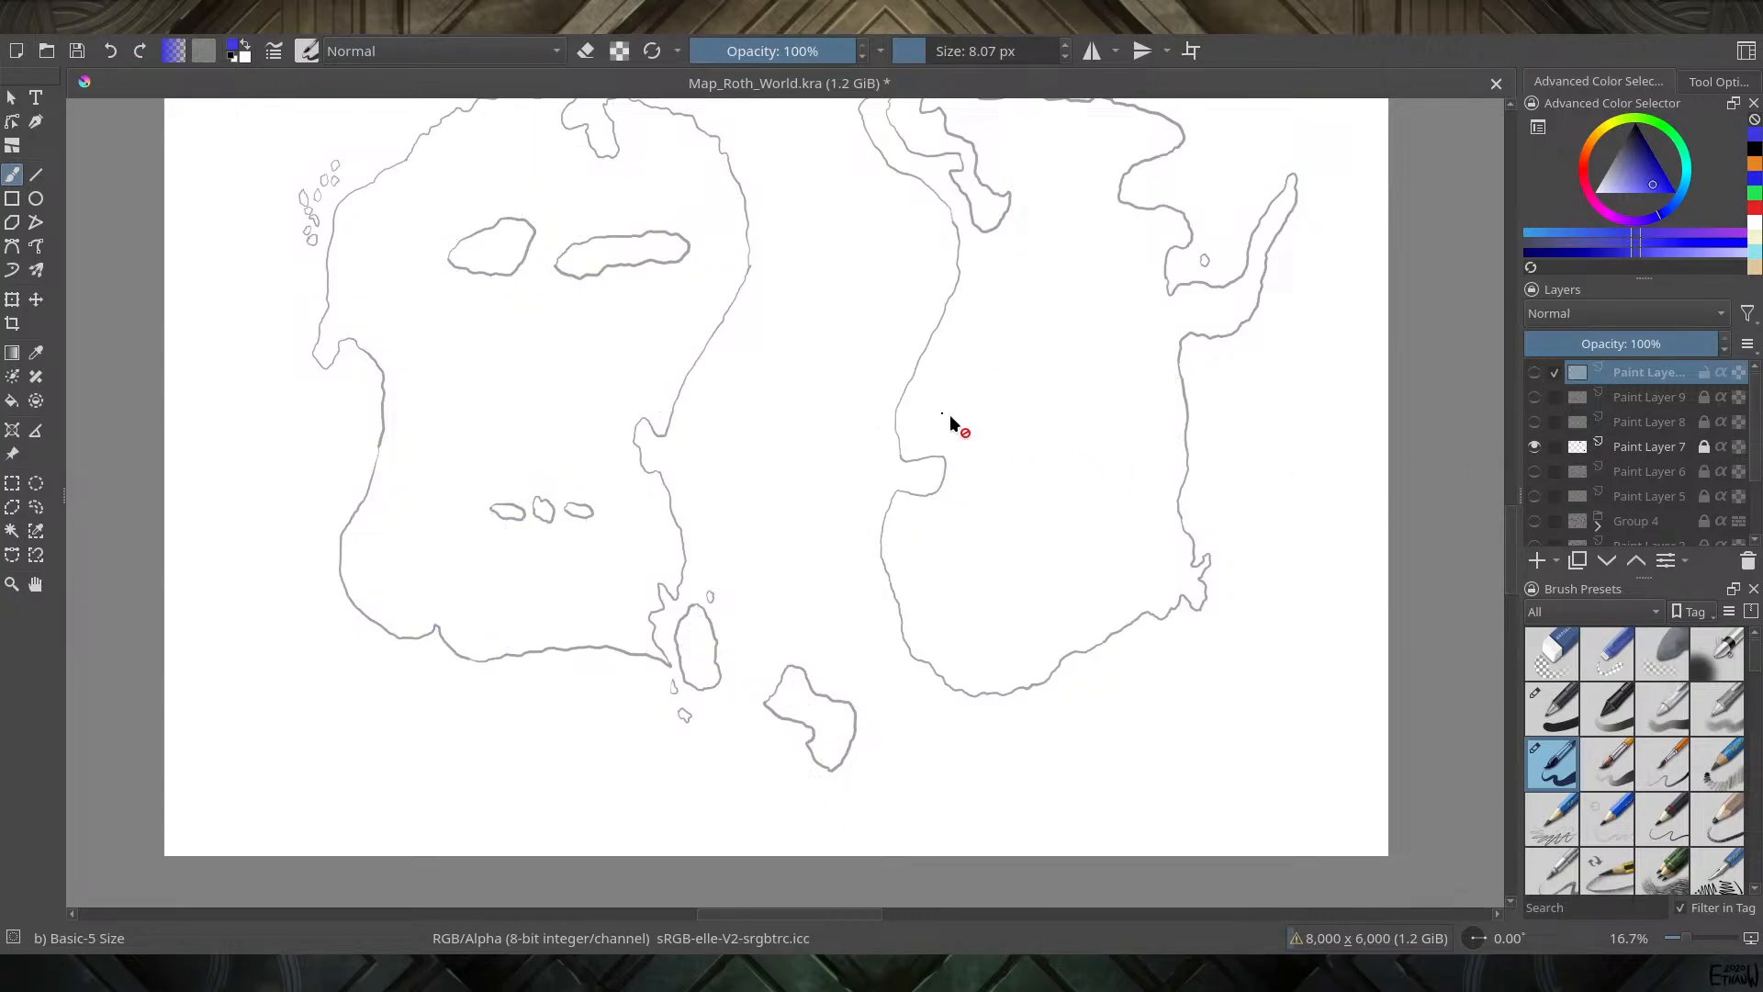
Hide Paint Layer 7, show Paint Layers 8 and 9 and the river layer again, and save the map
left_click(1534, 421)
left_click(1535, 424)
left_click(1535, 424)
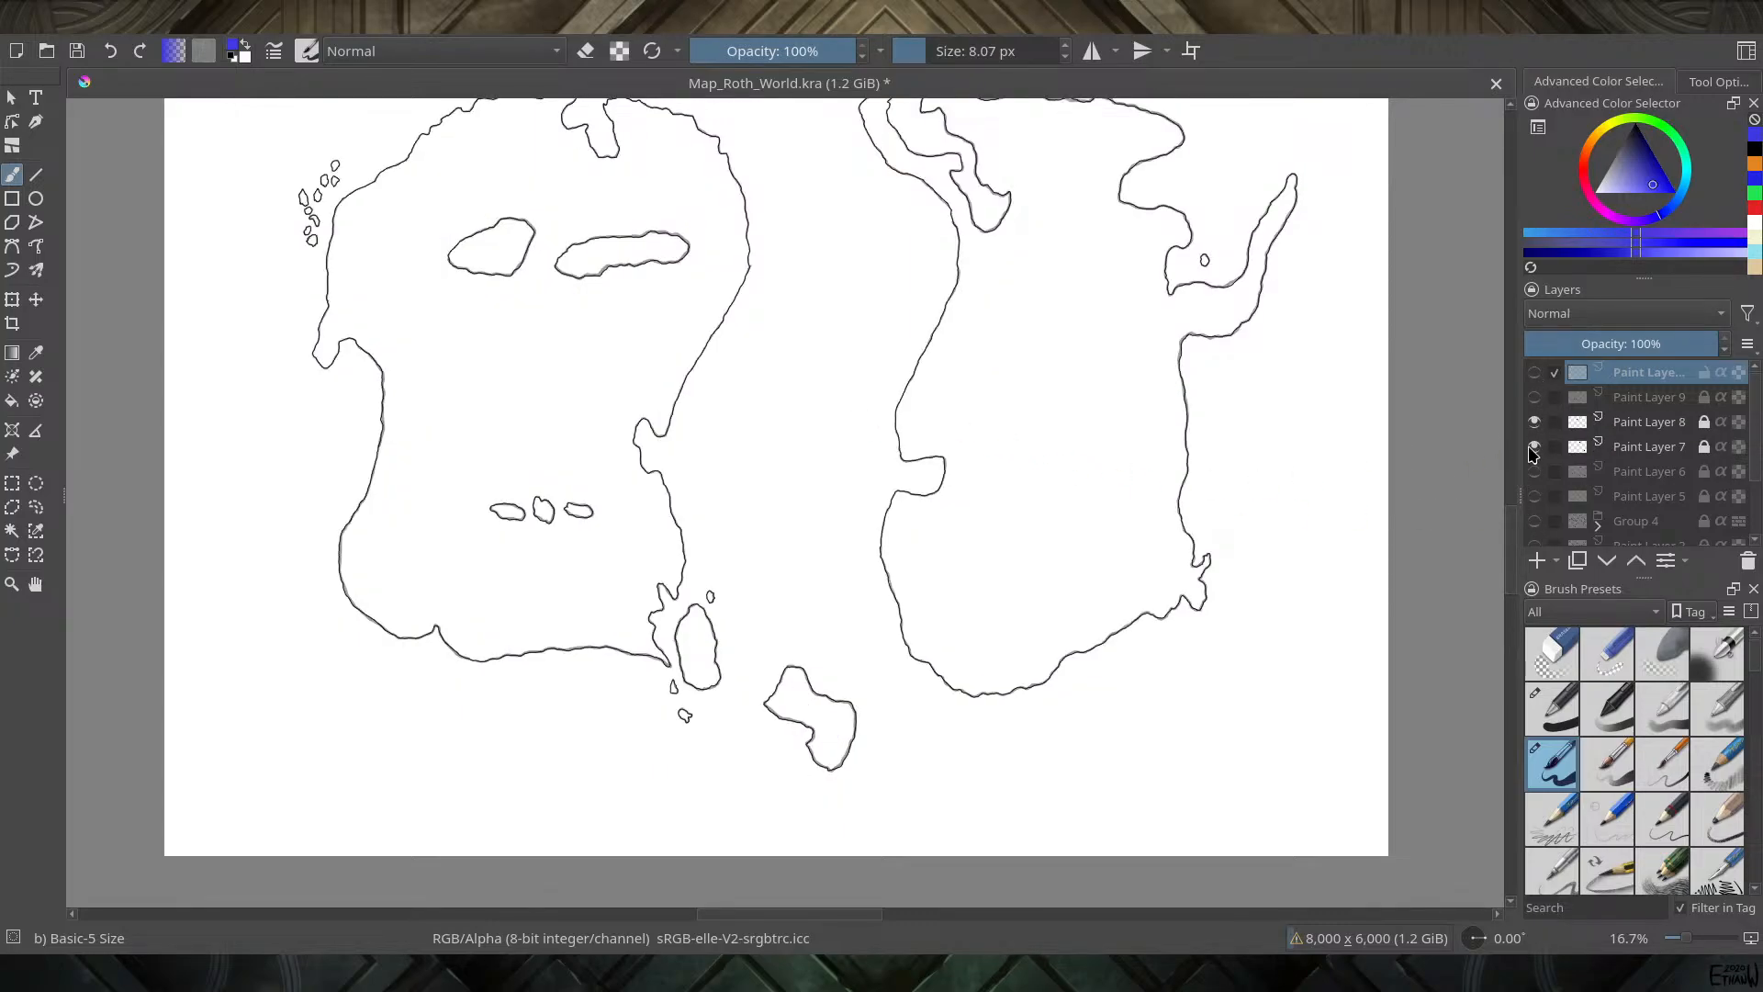
left_click(1534, 448)
left_click(1534, 398)
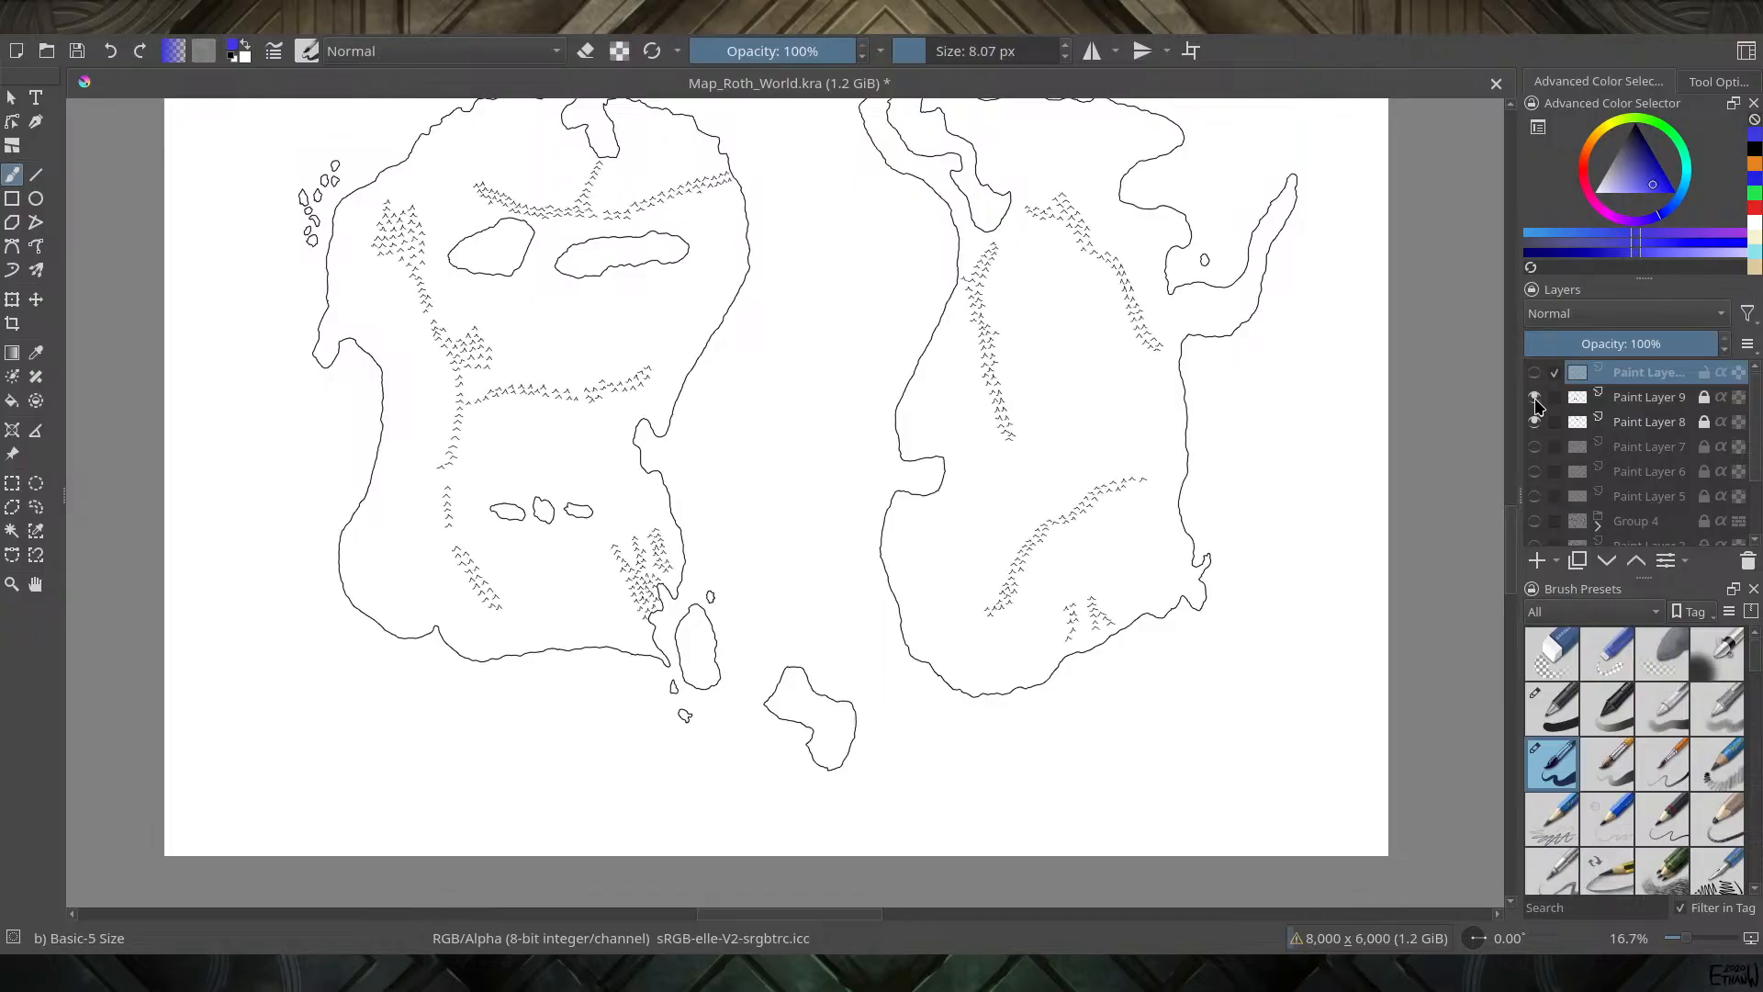
left_click(1535, 374)
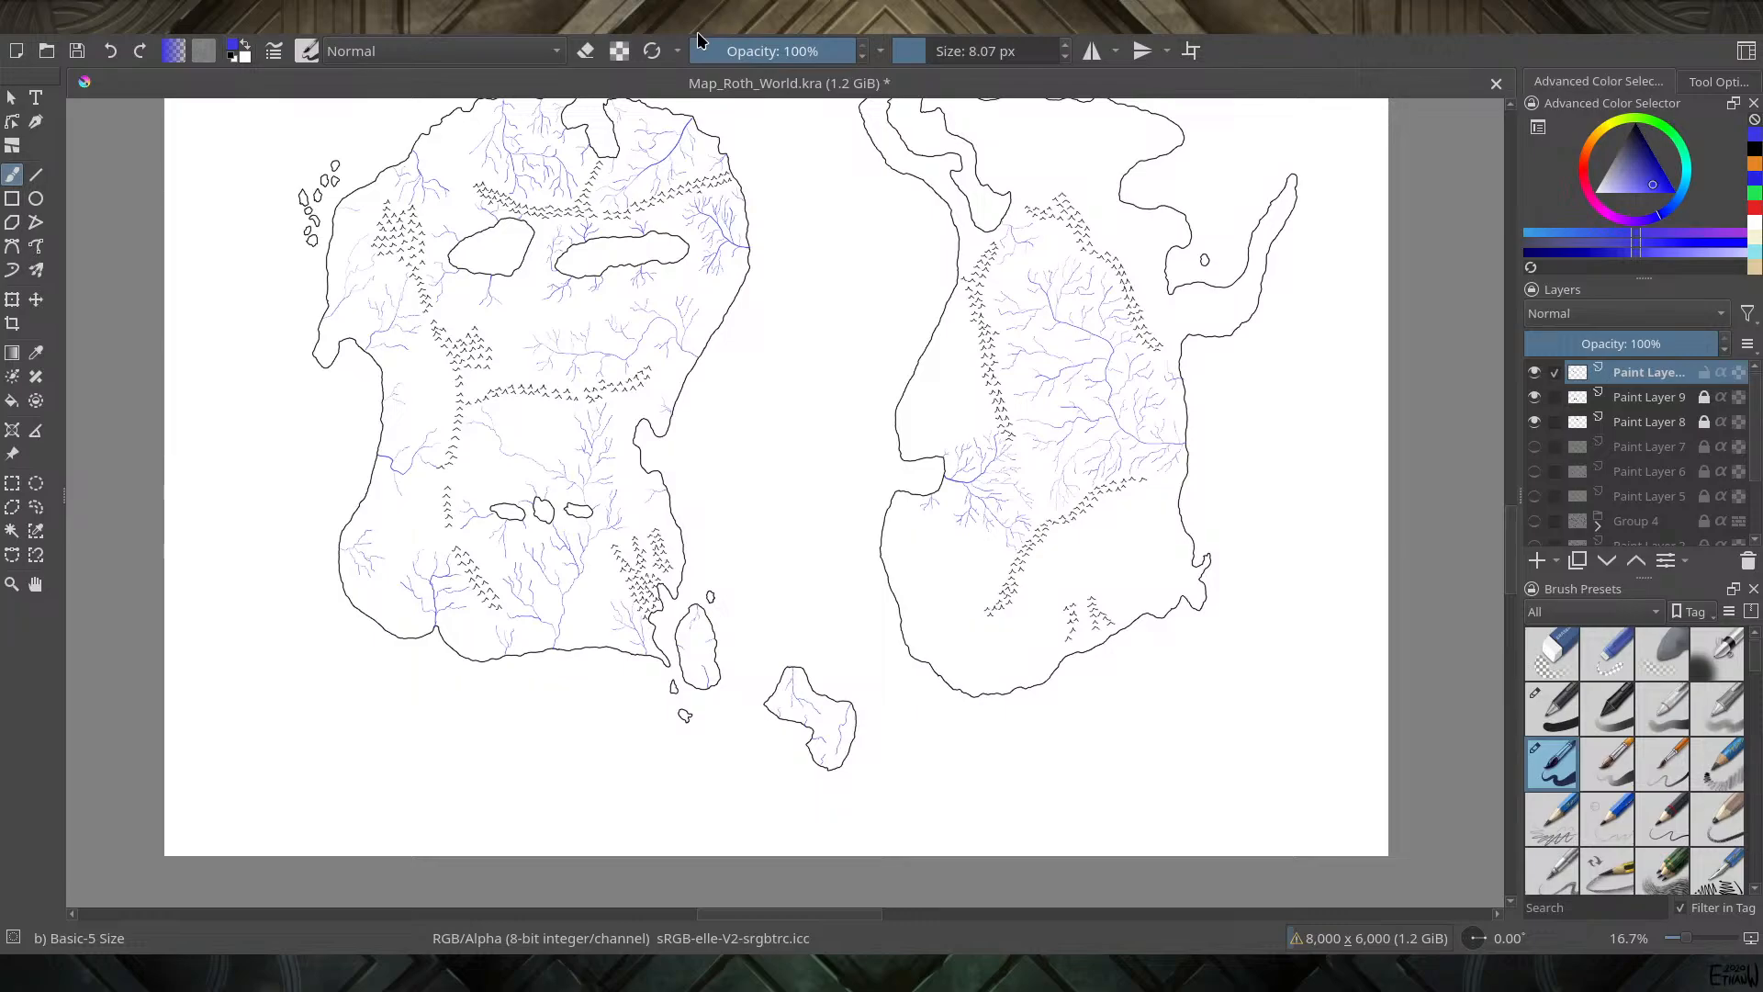
key("ctrl+s")
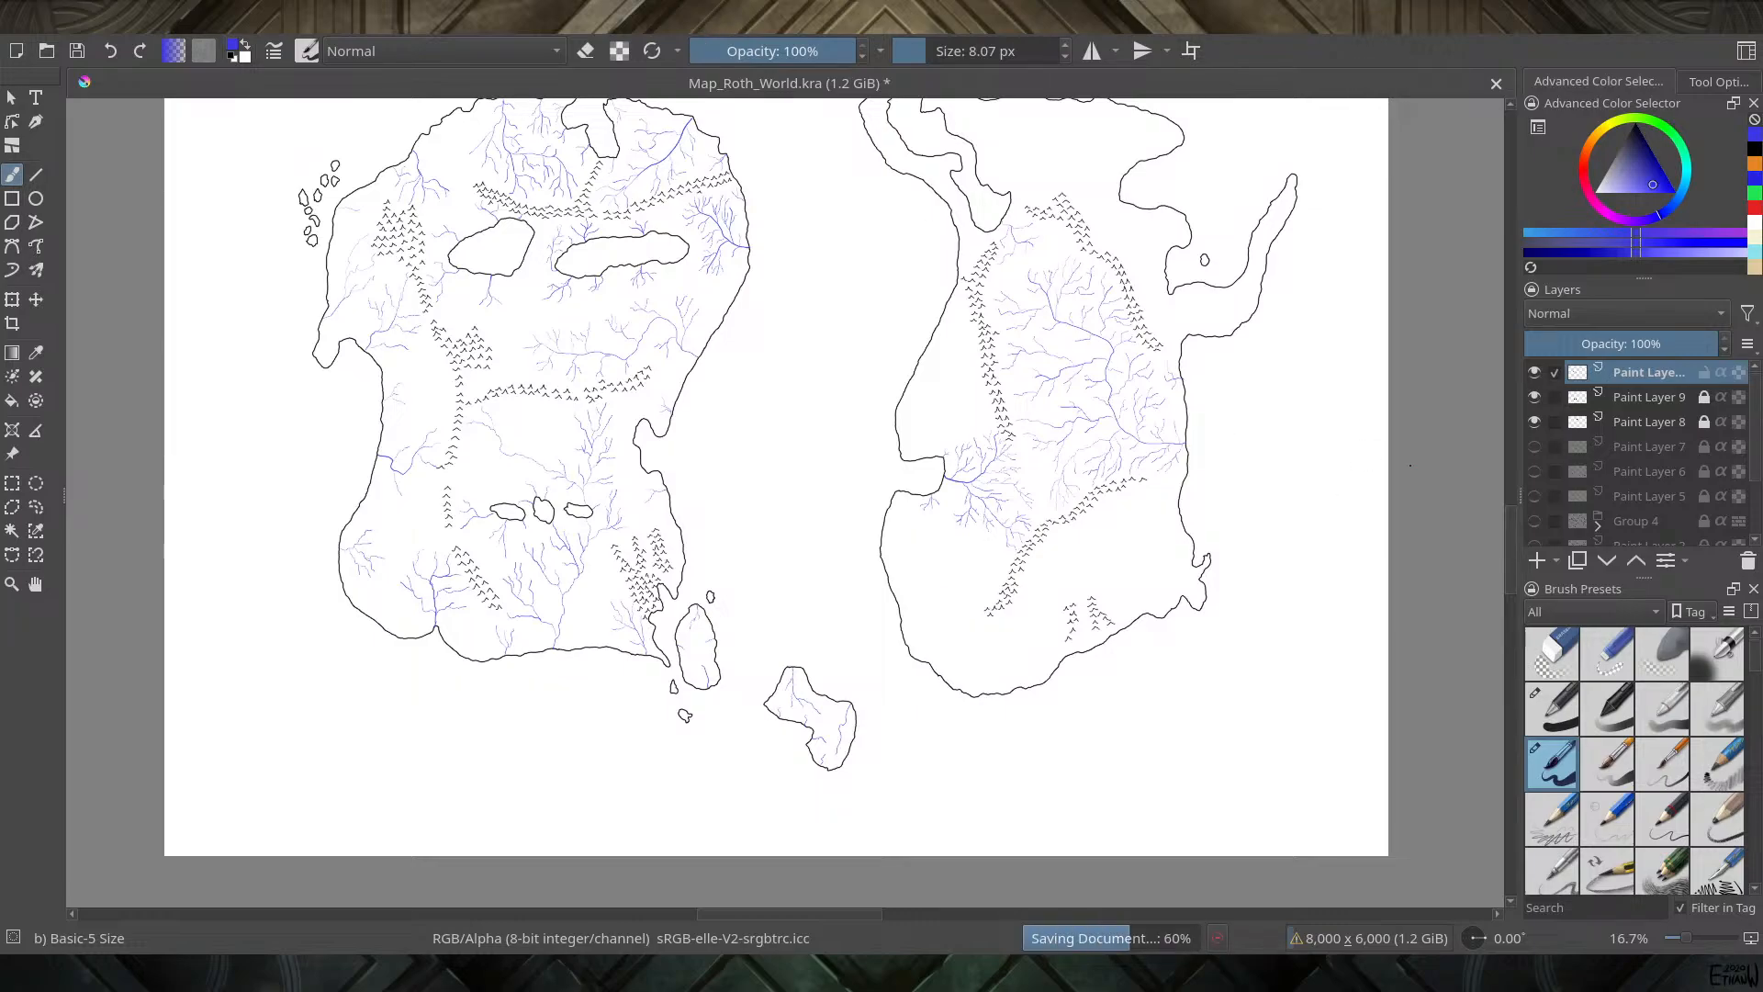